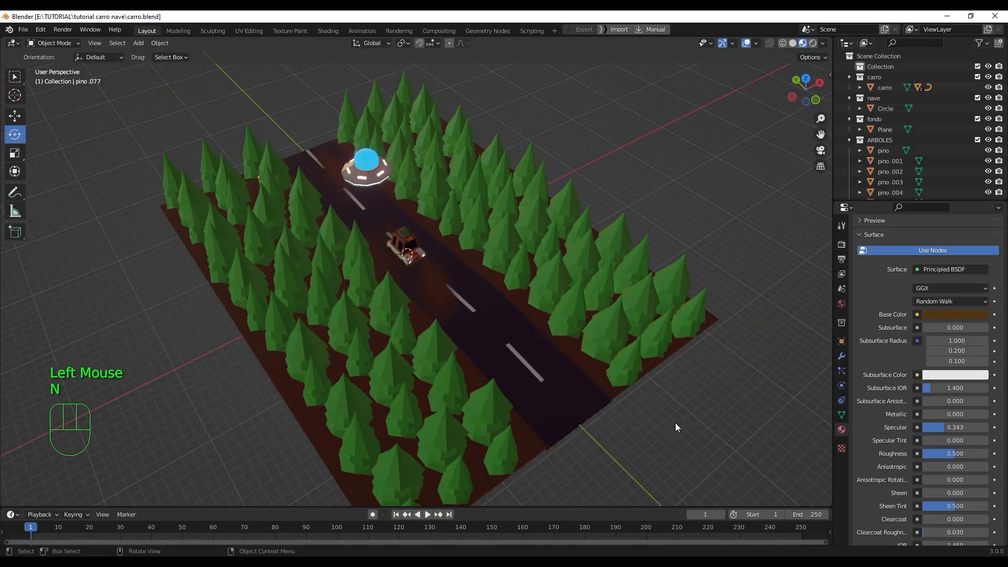
# Step: Examine the overall forest road scene, with its pine trees, car and flying saucer, from several angles
pyautogui.moveTo(675, 423); pyautogui.dragTo(663, 395, button='middle')
pyautogui.scroll(2, 571, 354)
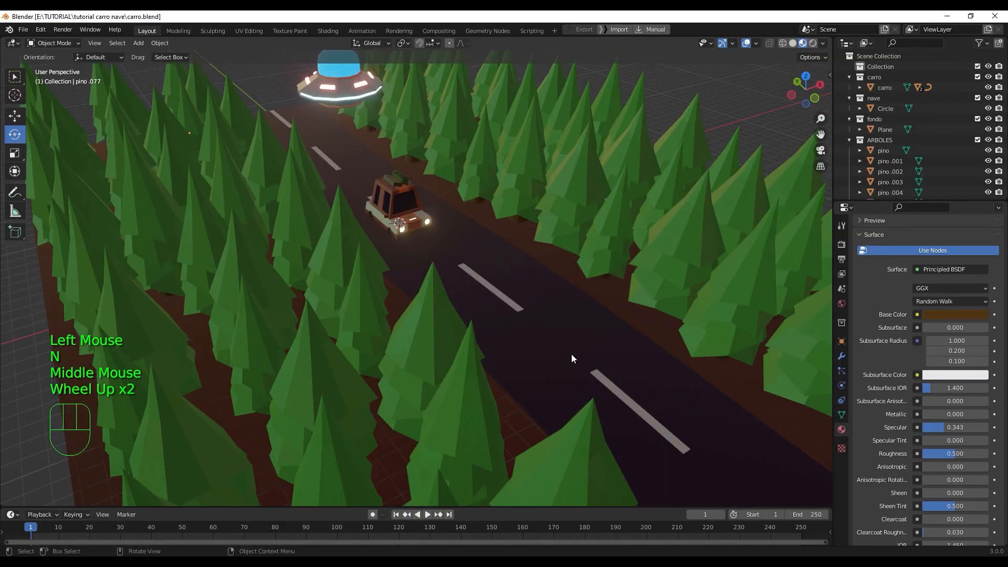
pyautogui.scroll(-3, 572, 355)
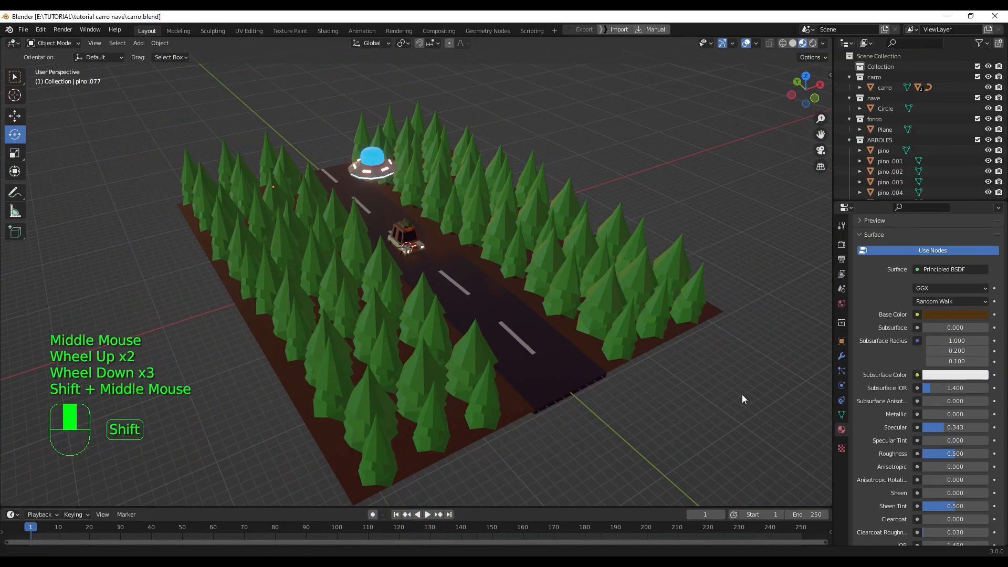
pyautogui.keyDown('shift'); pyautogui.moveTo(741, 396); pyautogui.dragTo(701, 393, button='middle'); pyautogui.keyUp('shift')
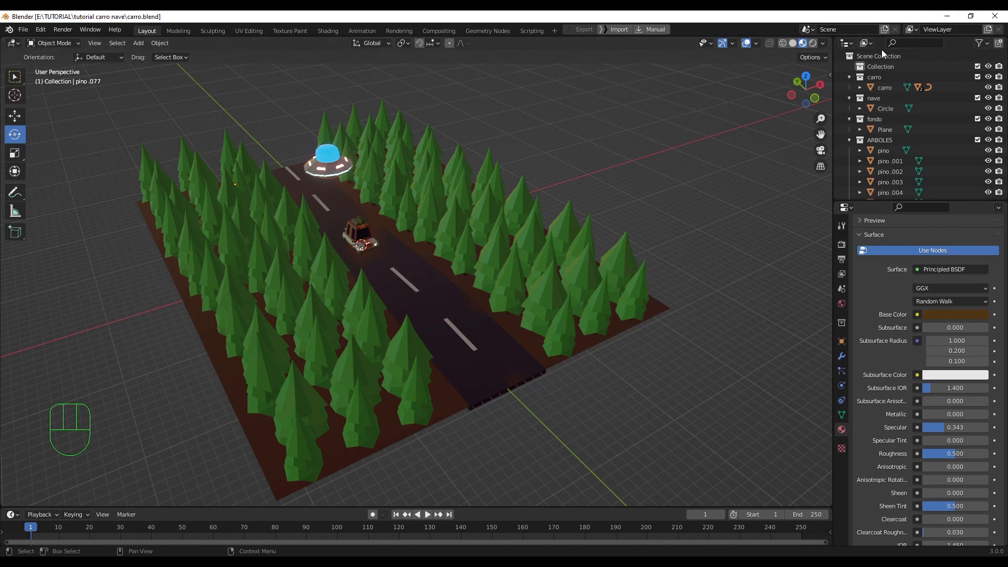
pyautogui.moveTo(546, 357)
pyautogui.mouseDown(button='middle')
pyautogui.moveTo(527, 372)
pyautogui.moveTo(546, 357)
pyautogui.mouseUp(button='middle')
pyautogui.scroll(2, 388, 276)
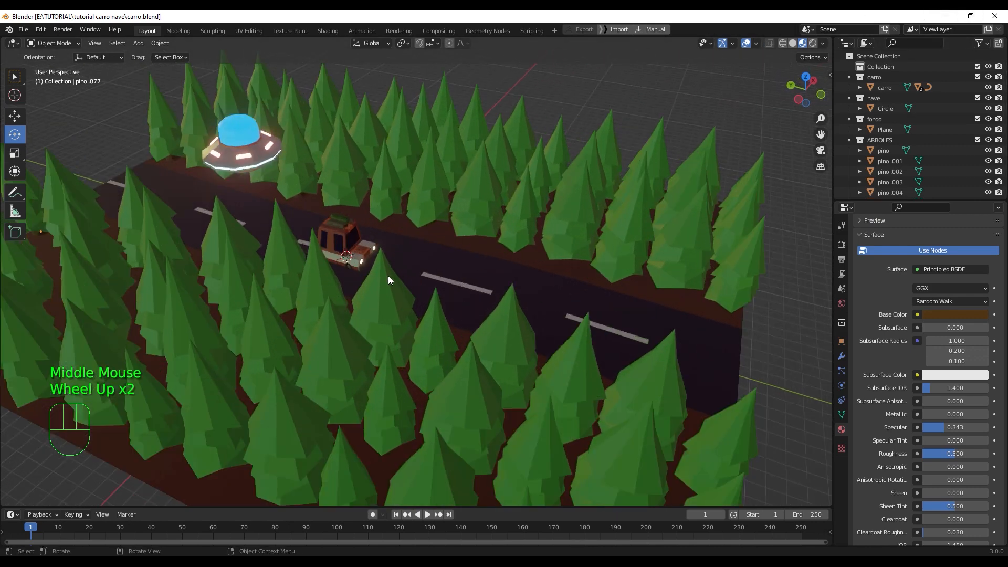
pyautogui.scroll(-1, 536, 283)
pyautogui.moveTo(555, 296); pyautogui.dragTo(530, 311, button='middle')
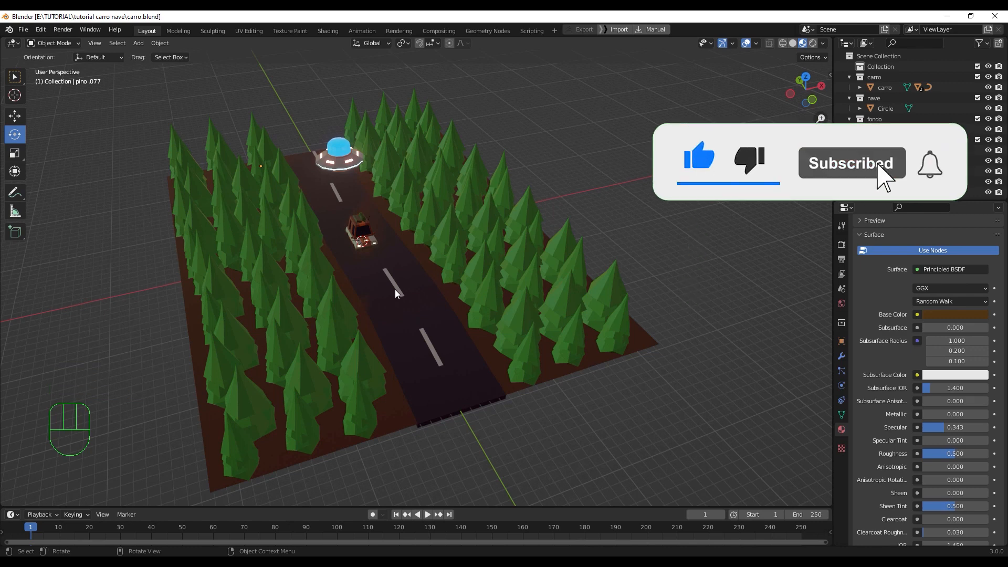
pyautogui.scroll(-1, 395, 290)
pyautogui.moveTo(395, 288)
pyautogui.mouseDown(button='middle')
pyautogui.moveTo(423, 300)
pyautogui.moveTo(405, 281)
pyautogui.moveTo(402, 293)
pyautogui.mouseUp(button='middle')
pyautogui.scroll(2, 405, 280)
pyautogui.scroll(1, 372, 235)
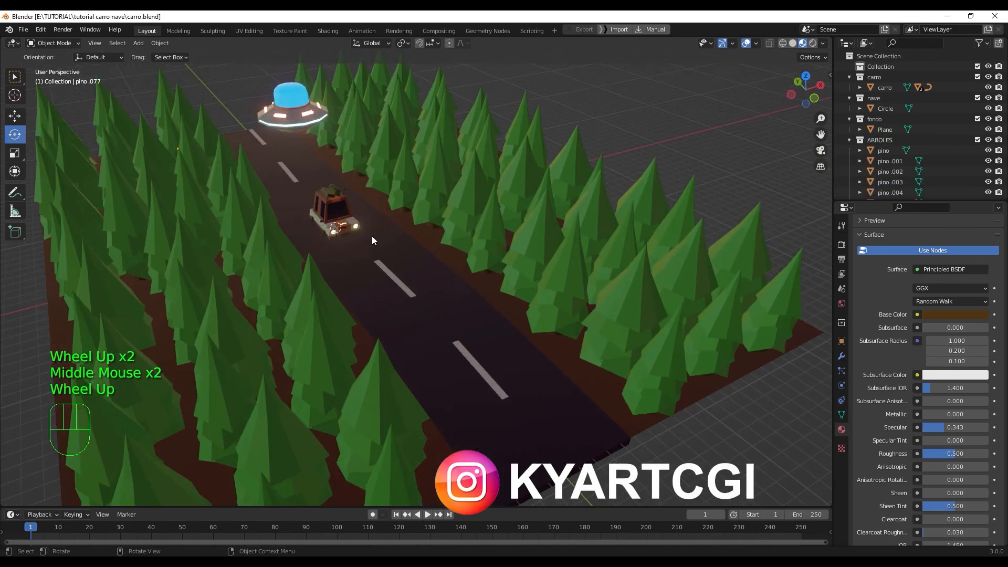
# Step: Inspect the car on the road and the flying saucer behind it up close
pyautogui.keyDown('shift'); pyautogui.moveTo(372, 235); pyautogui.dragTo(423, 306, button='middle'); pyautogui.keyUp('shift')
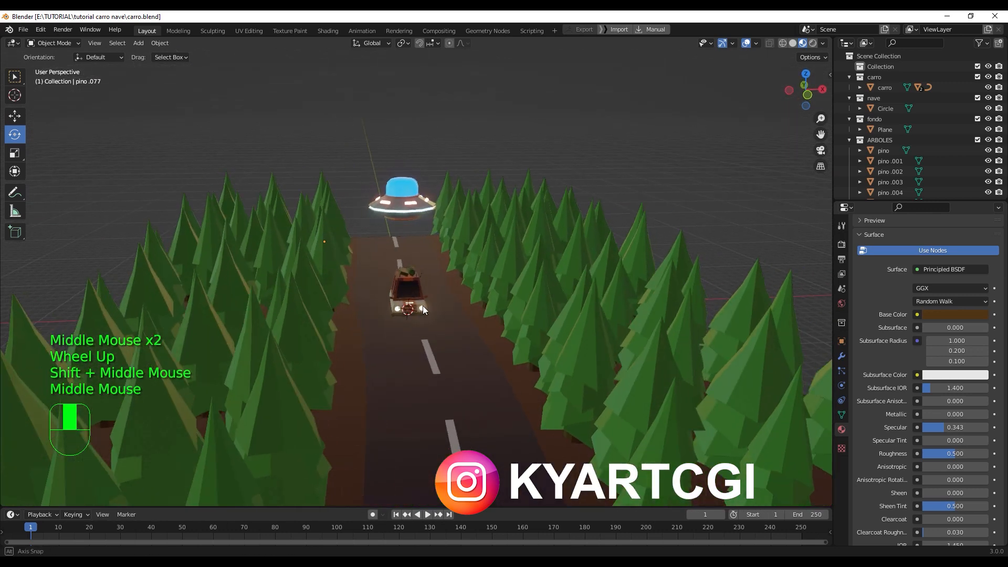
pyautogui.scroll(1, 423, 306)
pyautogui.scroll(3, 412, 242)
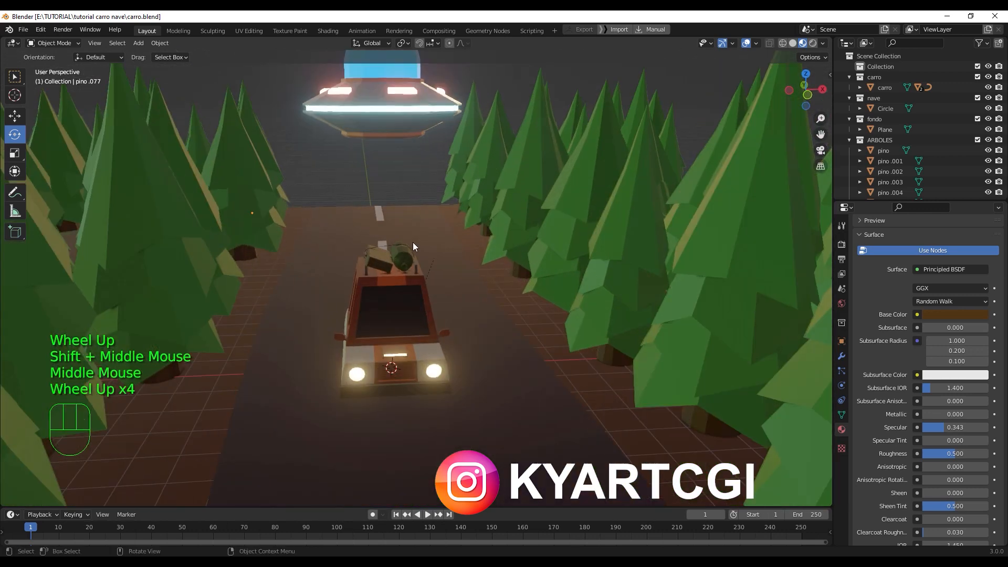
pyautogui.moveTo(413, 242)
pyautogui.mouseDown(button='middle')
pyautogui.moveTo(427, 231)
pyautogui.moveTo(425, 247)
pyautogui.mouseUp(button='middle')
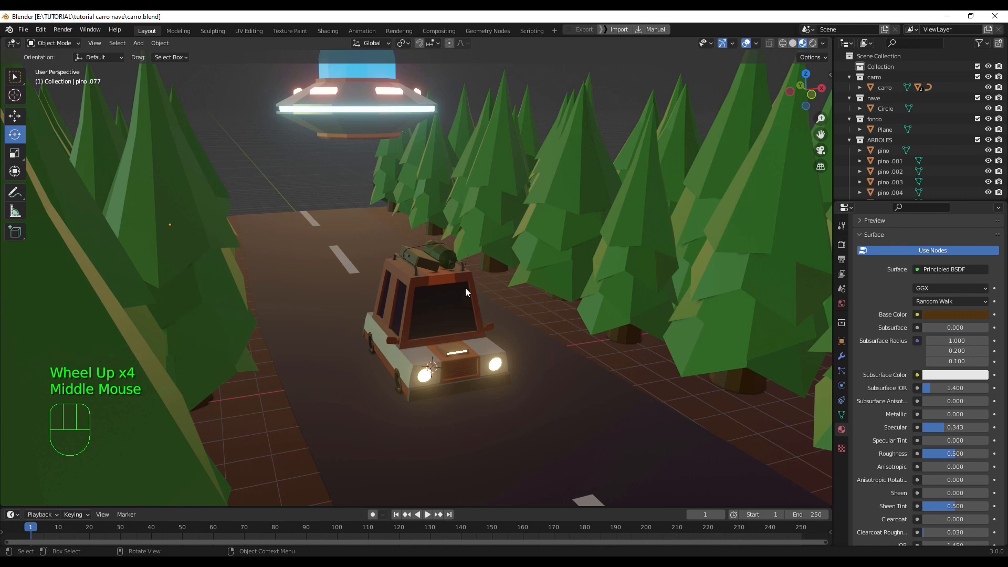
pyautogui.moveTo(466, 292); pyautogui.dragTo(375, 169, button='middle')
pyautogui.moveTo(442, 295); pyautogui.dragTo(386, 174, button='middle')
pyautogui.scroll(-2, 383, 174)
pyautogui.scroll(2, 391, 188)
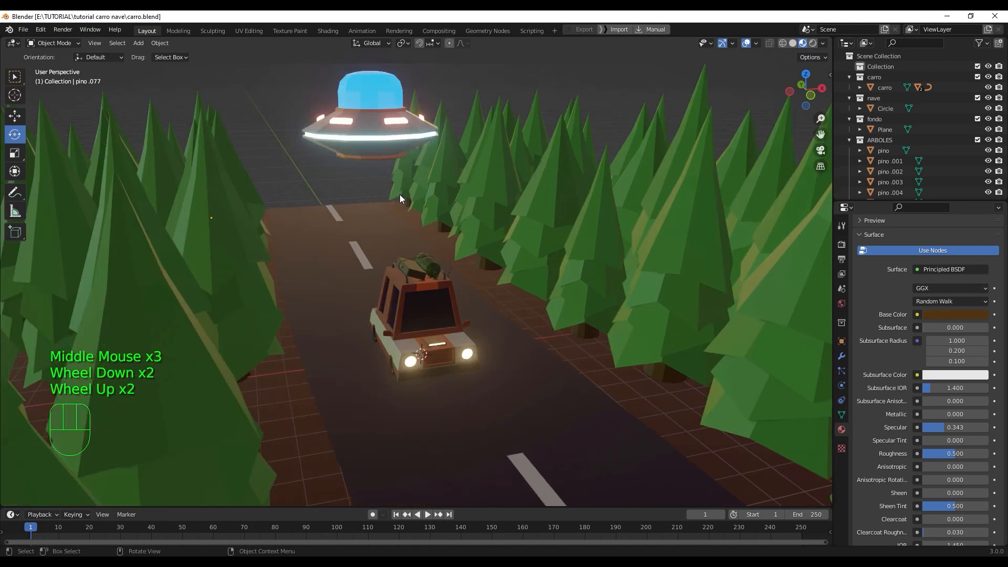
pyautogui.scroll(1, 399, 198)
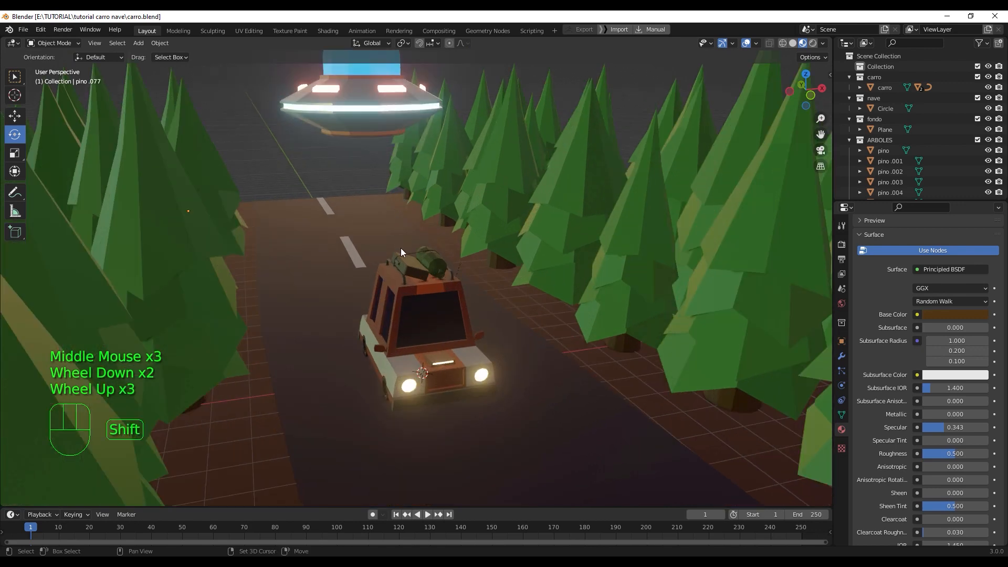
pyautogui.keyDown('shift'); pyautogui.moveTo(401, 248); pyautogui.dragTo(435, 314, button='middle'); pyautogui.keyUp('shift')
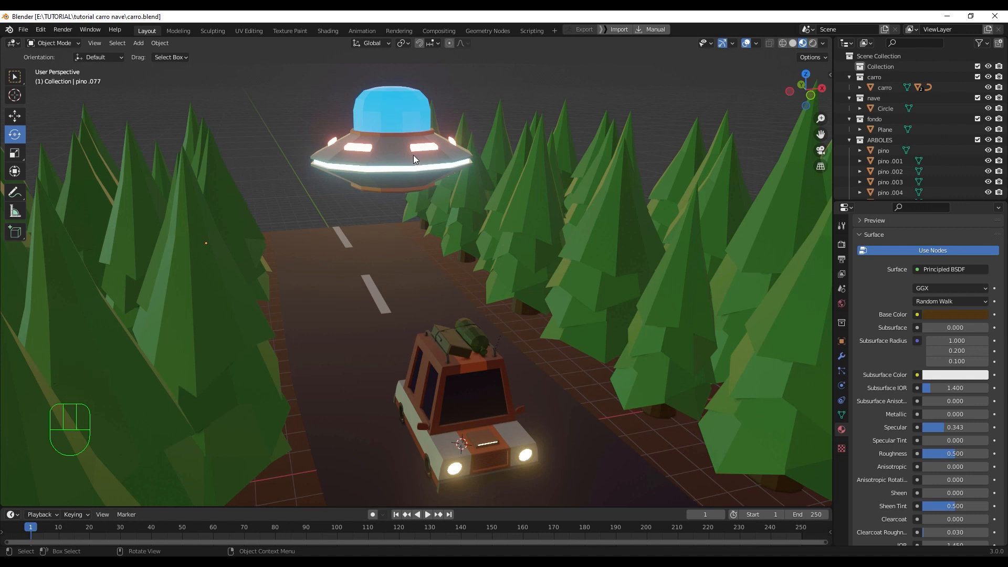
pyautogui.scroll(-1, 456, 305)
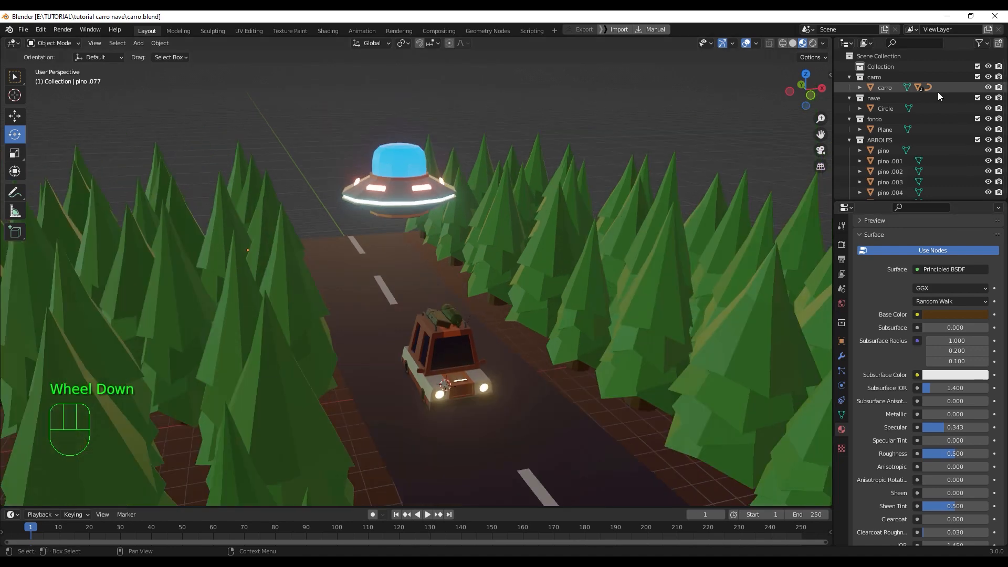
# Step: Switch the viewport to solid shading and hide the fondo, ARBOLES and carro collections, leaving the nave collection active
pyautogui.click(988, 119)
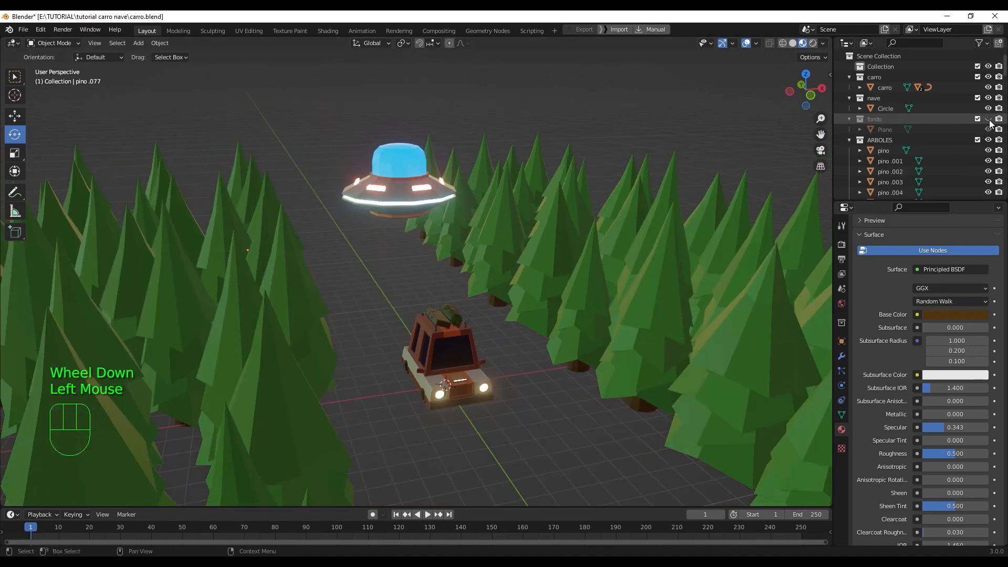
pyautogui.click(792, 43)
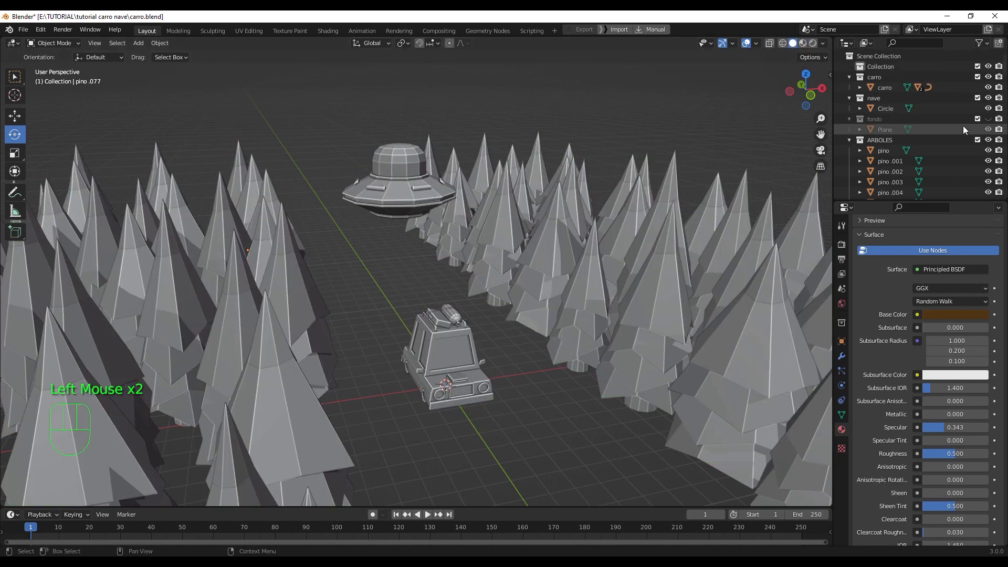
pyautogui.click(990, 88)
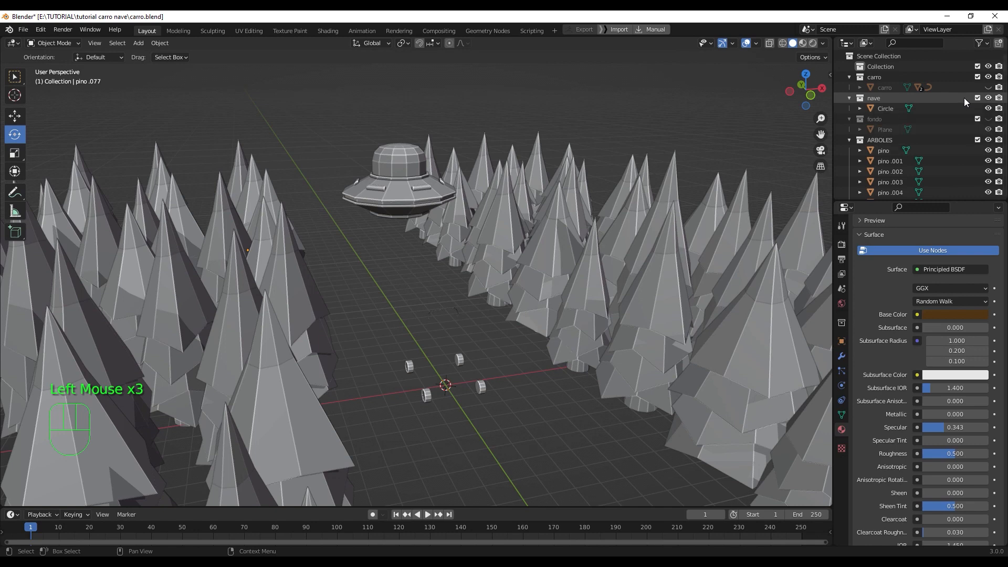
pyautogui.click(937, 99)
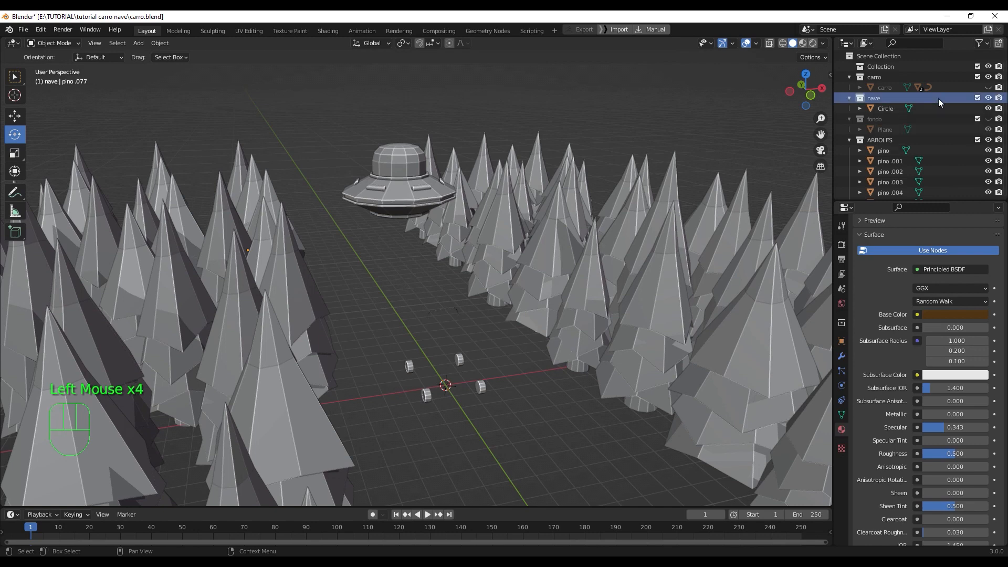
pyautogui.click(987, 140)
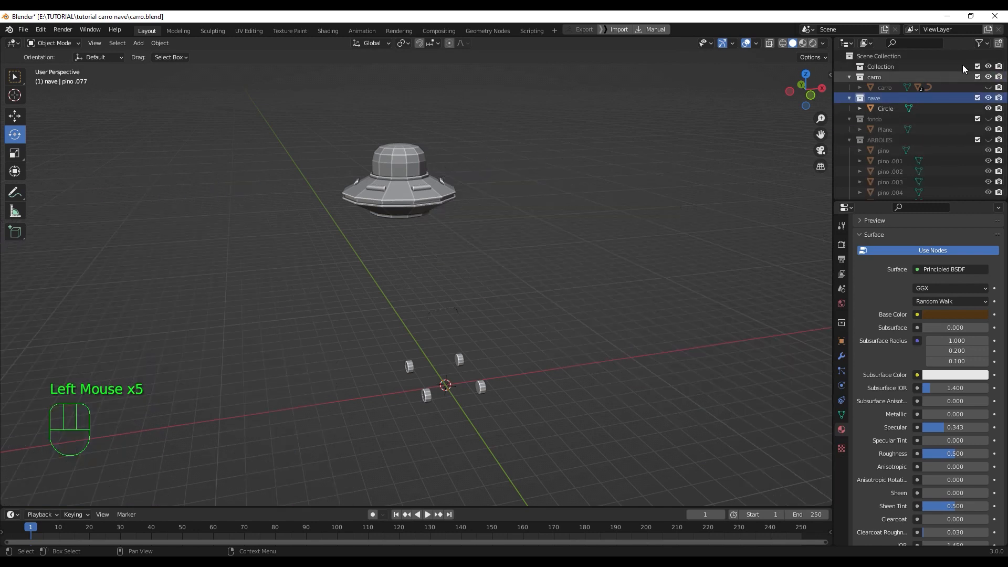
pyautogui.click(988, 77)
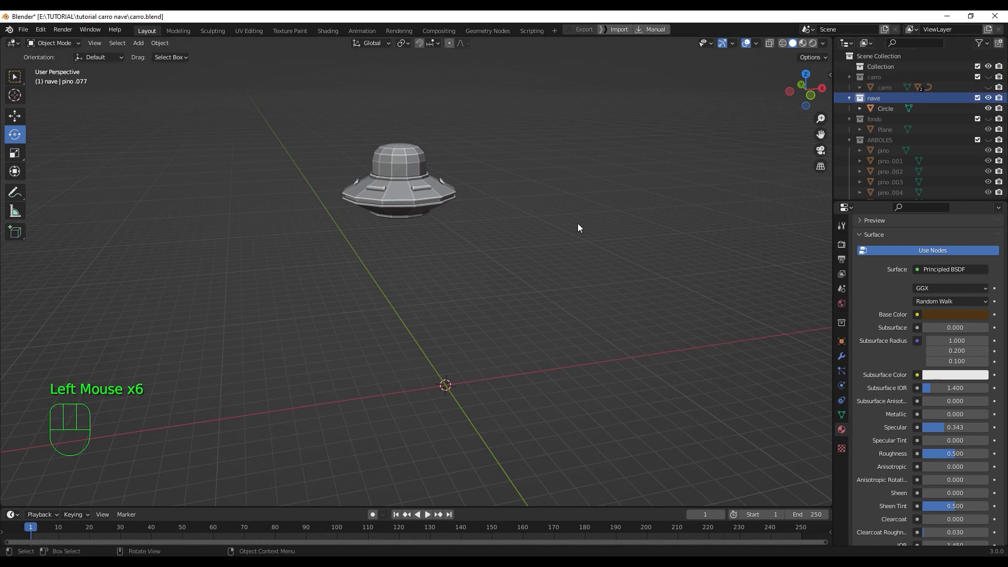
# Step: Switch to the front orthographic view and hide the flying saucer object
pyautogui.moveTo(508, 260); pyautogui.dragTo(380, 274, button='middle')
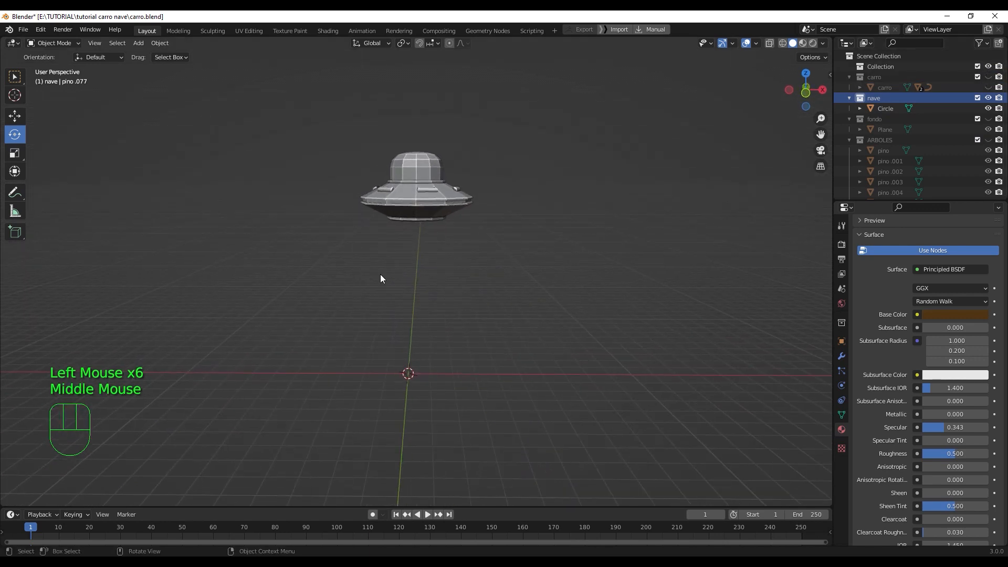
pyautogui.scroll(-2, 380, 274)
pyautogui.press('KP_1')
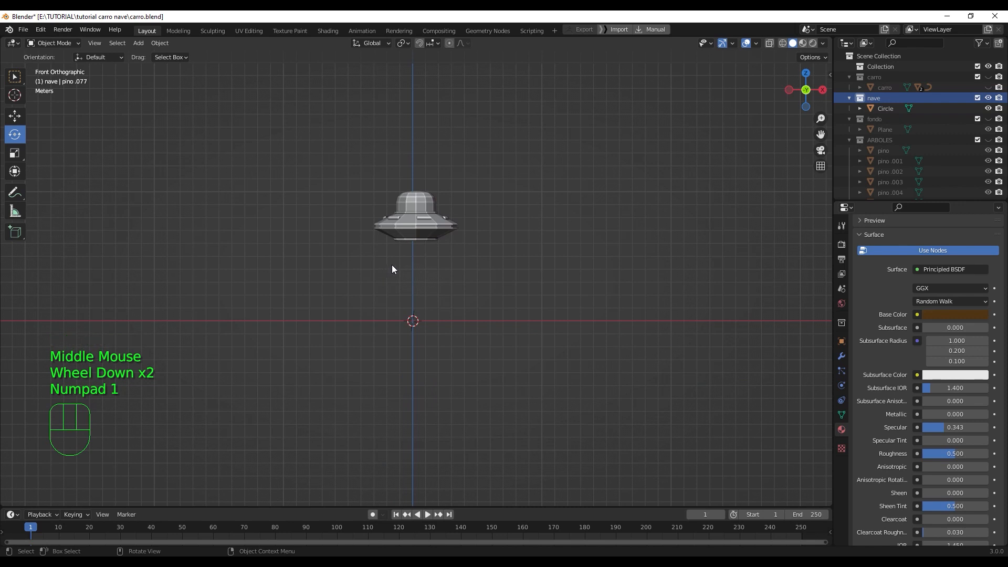
pyautogui.scroll(3, 435, 261)
pyautogui.click(448, 194)
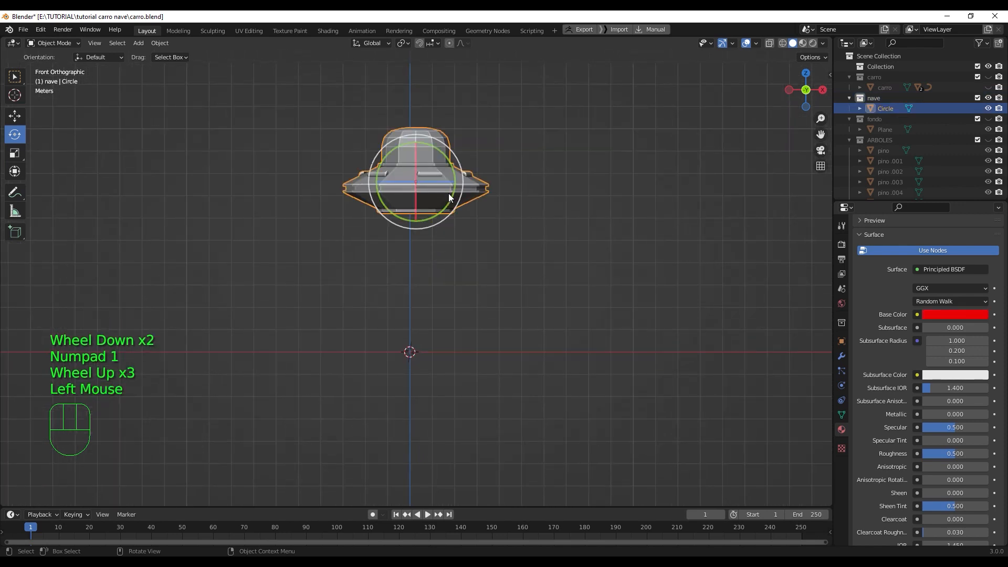
pyautogui.press('h')
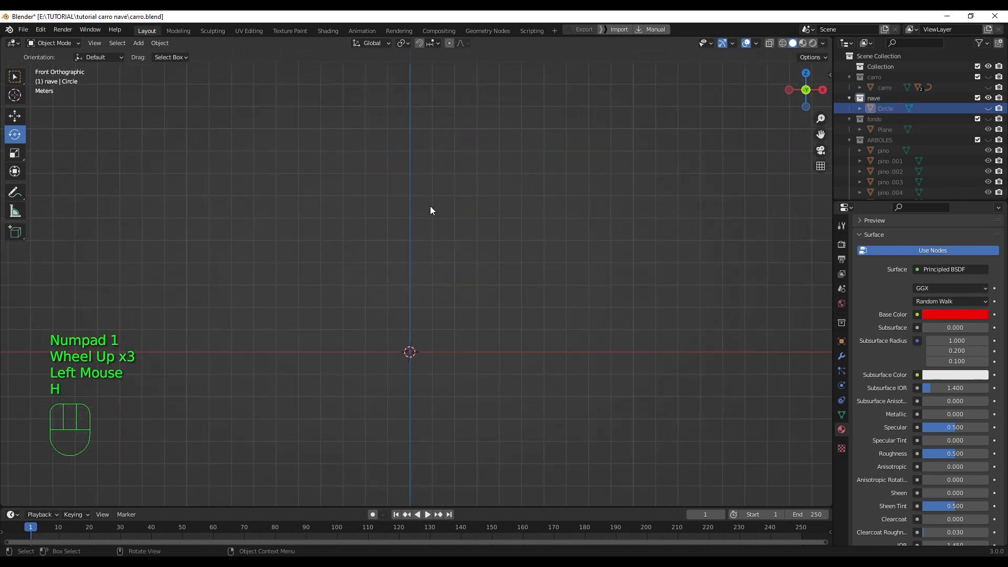
# Step: Add a cylinder mesh with 8 vertices at the world origin in the nave collection
pyautogui.scroll(-1, 410, 254)
pyautogui.scroll(4, 412, 309)
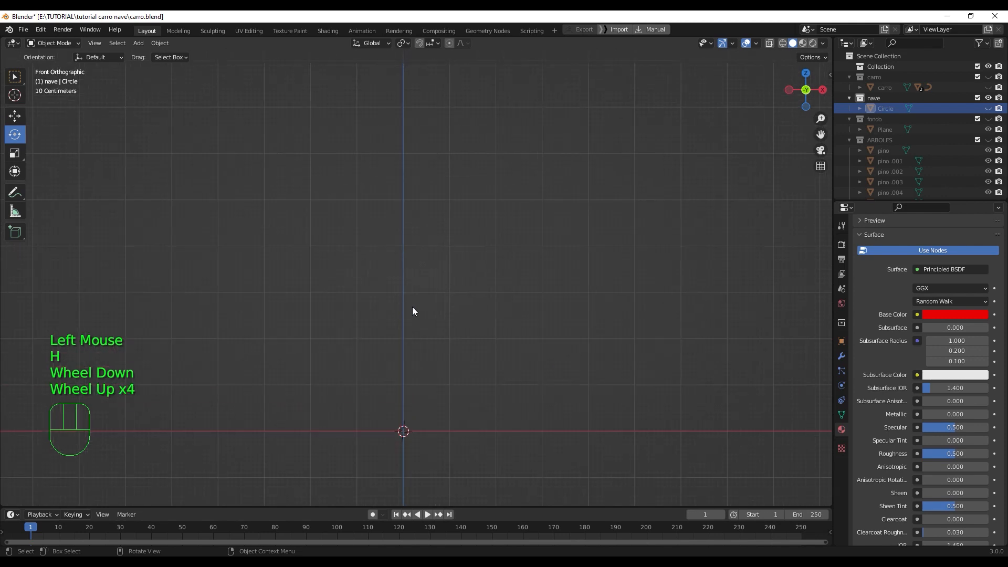
pyautogui.keyDown('shift'); pyautogui.moveTo(411, 308); pyautogui.dragTo(474, 320, button='middle'); pyautogui.keyUp('shift')
pyautogui.hotkey('shift', 'a')
pyautogui.moveTo(475, 320)
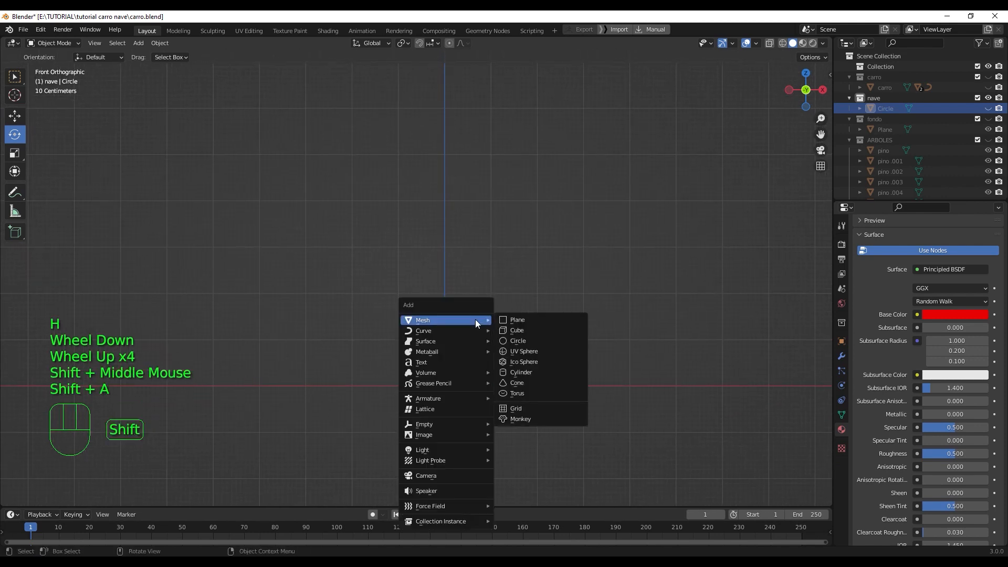
pyautogui.click(540, 375)
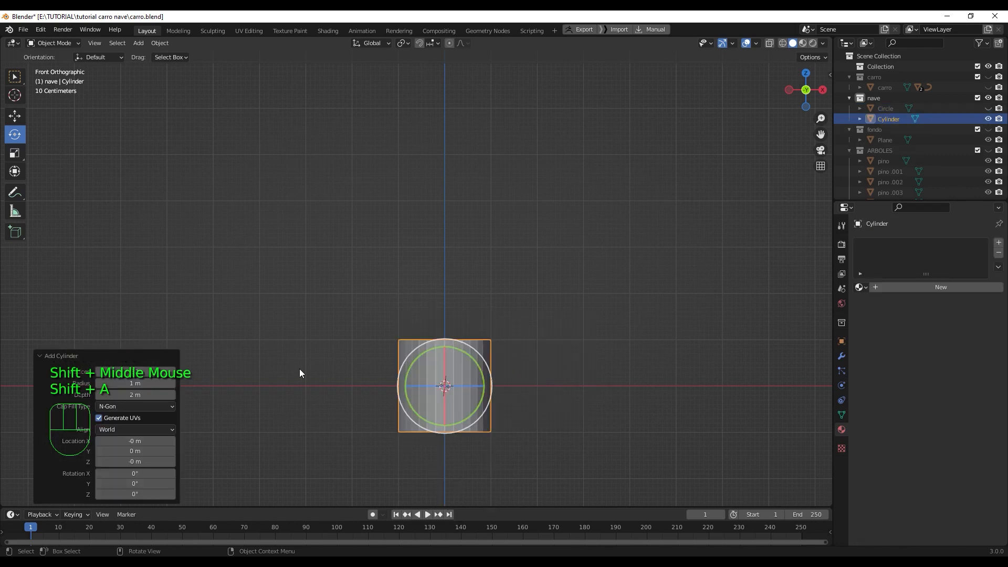
pyautogui.click(135, 371)
pyautogui.write('8')
pyautogui.press('Return')
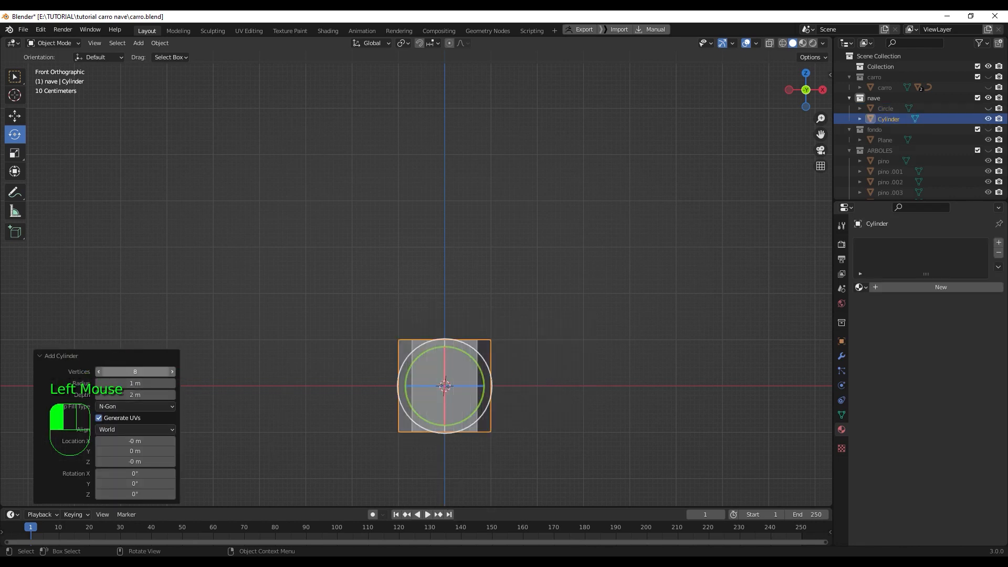
pyautogui.doubleClick(395, 311)
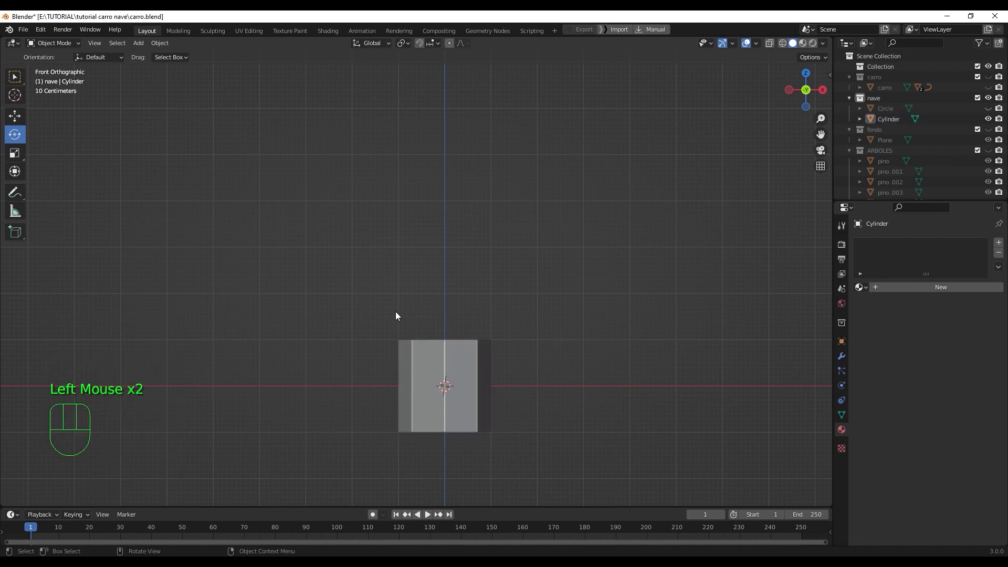
# Step: Delete the top and bottom cap faces of the cylinder in Edit Mode
pyautogui.moveTo(443, 349); pyautogui.dragTo(383, 158, button='middle')
pyautogui.press('Tab')
pyautogui.click(386, 235)
pyautogui.keyDown('shift'); pyautogui.click(383, 158); pyautogui.keyUp('shift')
pyautogui.moveTo(432, 209); pyautogui.dragTo(439, 225, button='middle')
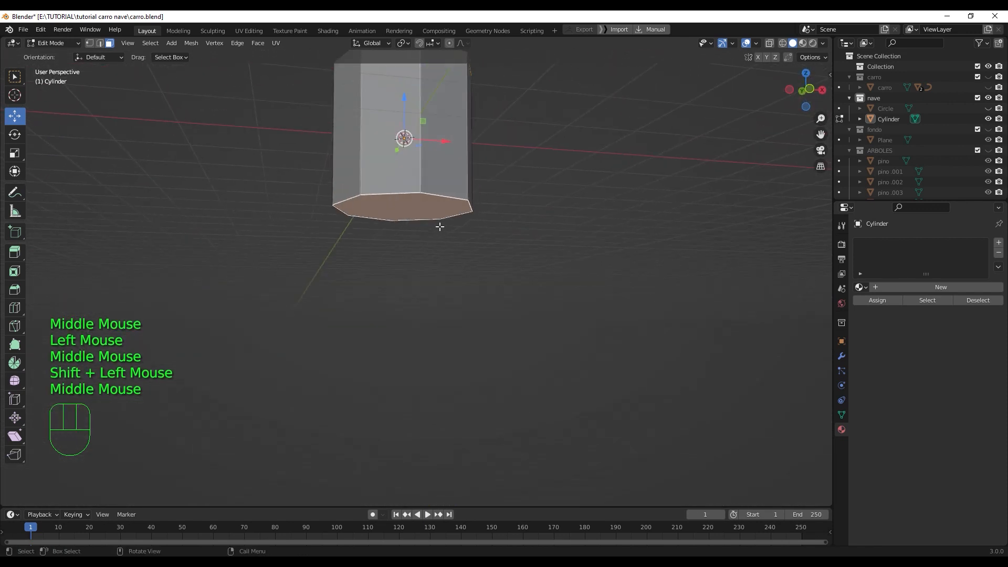
pyautogui.press('x')
pyautogui.click(434, 241)
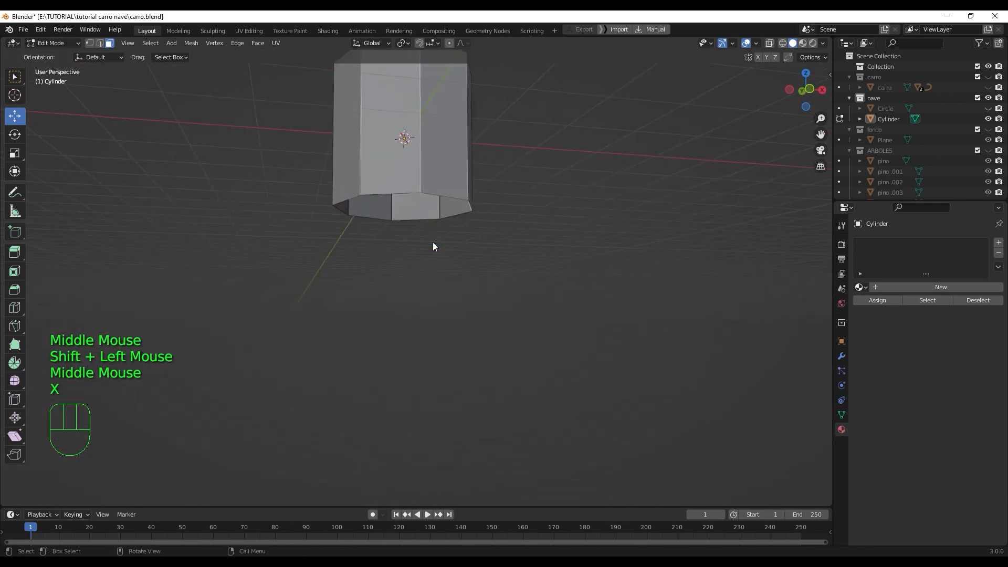
# Step: Select the cylinder's whole linked mesh and move it up 1 m along Z so its base sits at the origin
pyautogui.scroll(-2, 470, 185)
pyautogui.moveTo(471, 186); pyautogui.dragTo(409, 210, button='middle')
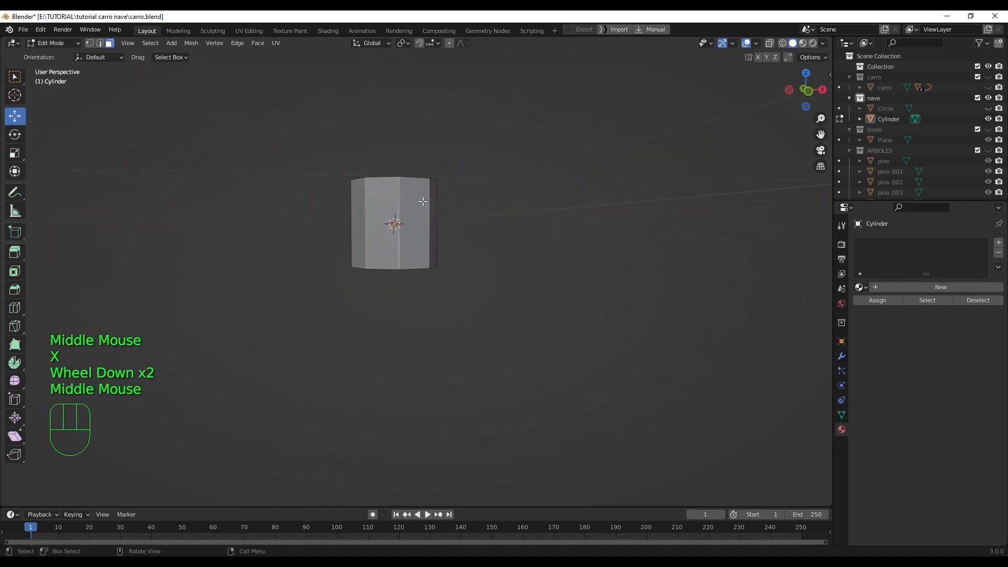
pyautogui.click(412, 203)
pyautogui.press('l')
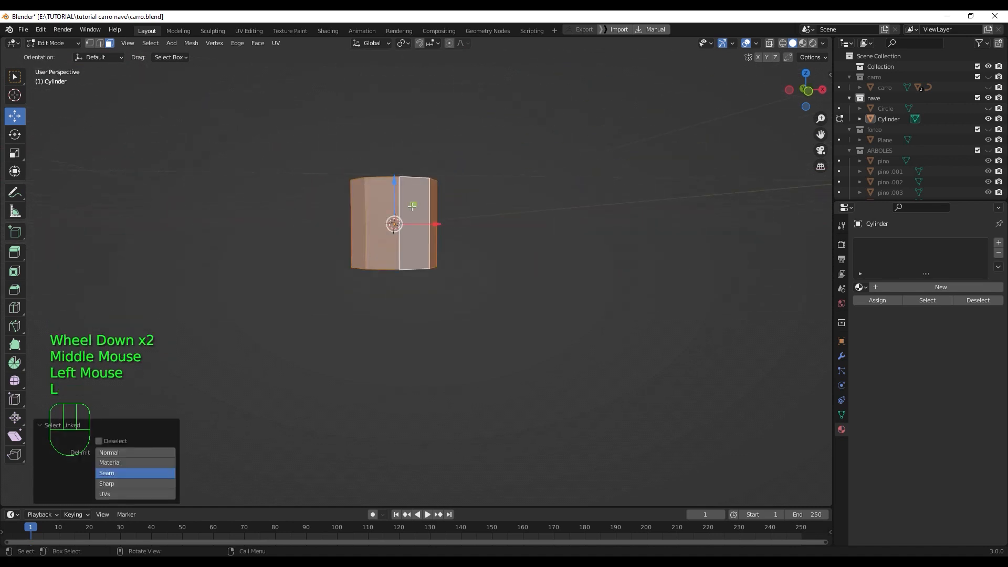
pyautogui.press('KP_1')
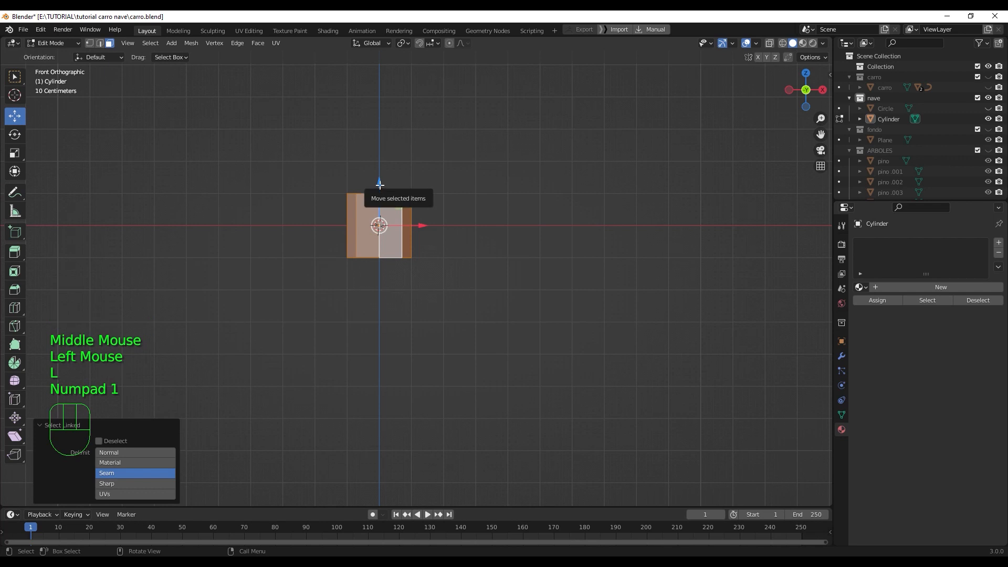
pyautogui.scroll(2, 379, 185)
pyautogui.keyDown('shift'); pyautogui.moveTo(395, 195); pyautogui.dragTo(443, 270, button='middle'); pyautogui.keyUp('shift')
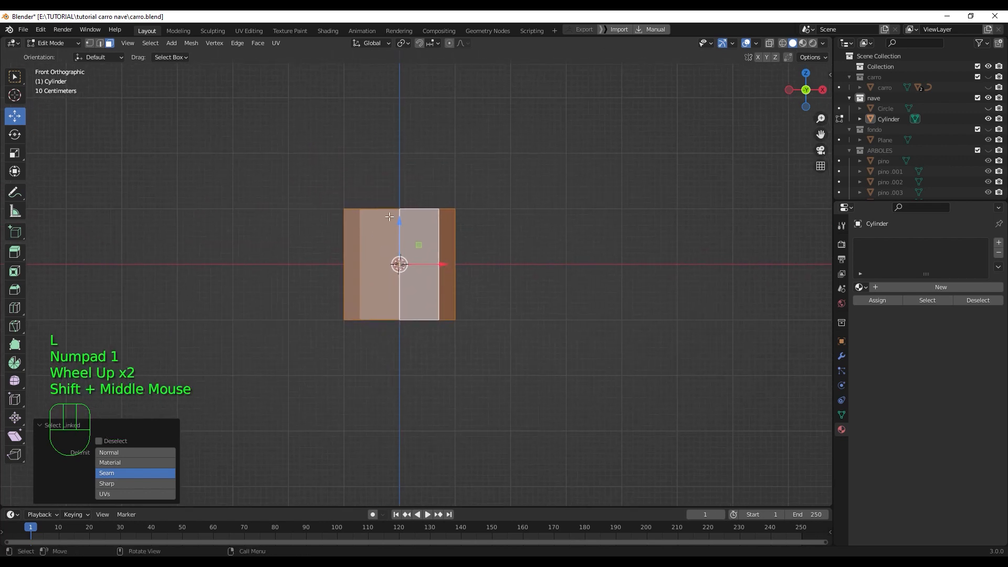
pyautogui.moveTo(399, 222); pyautogui.dragTo(395, 168)
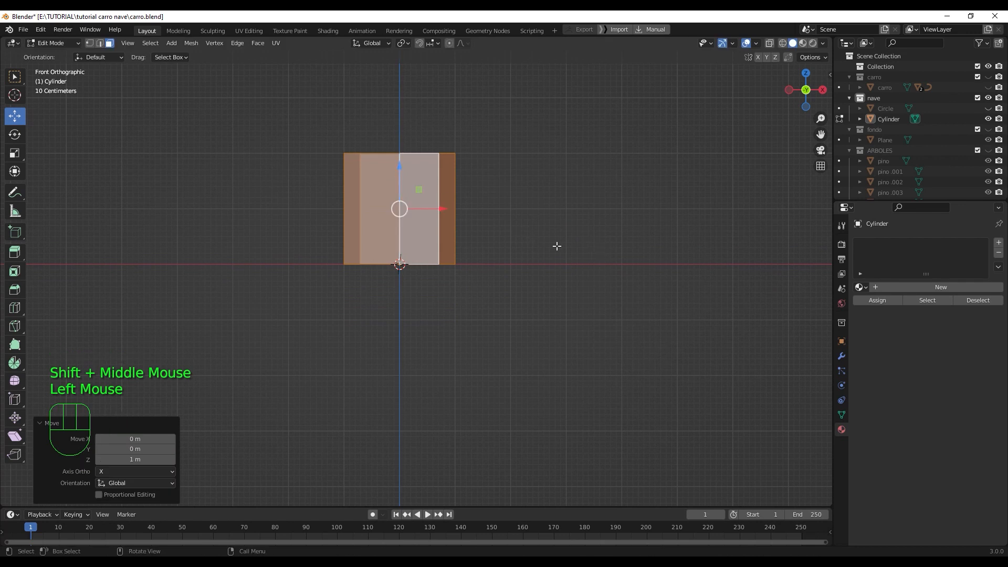
# Step: Return the cylinder to Object Mode and display its transform and dimension values in the viewport
pyautogui.scroll(1, 451, 175)
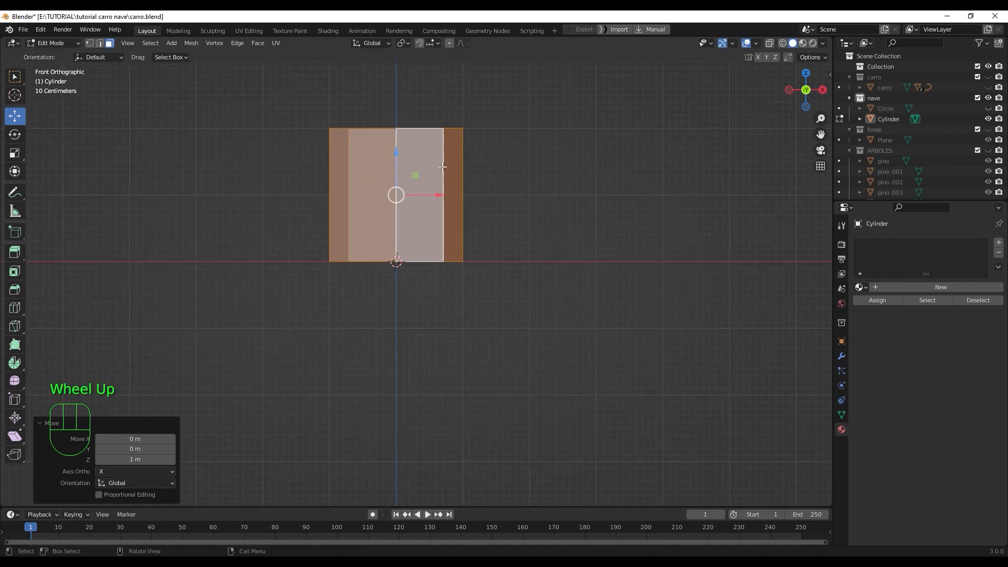
pyautogui.press('Tab')
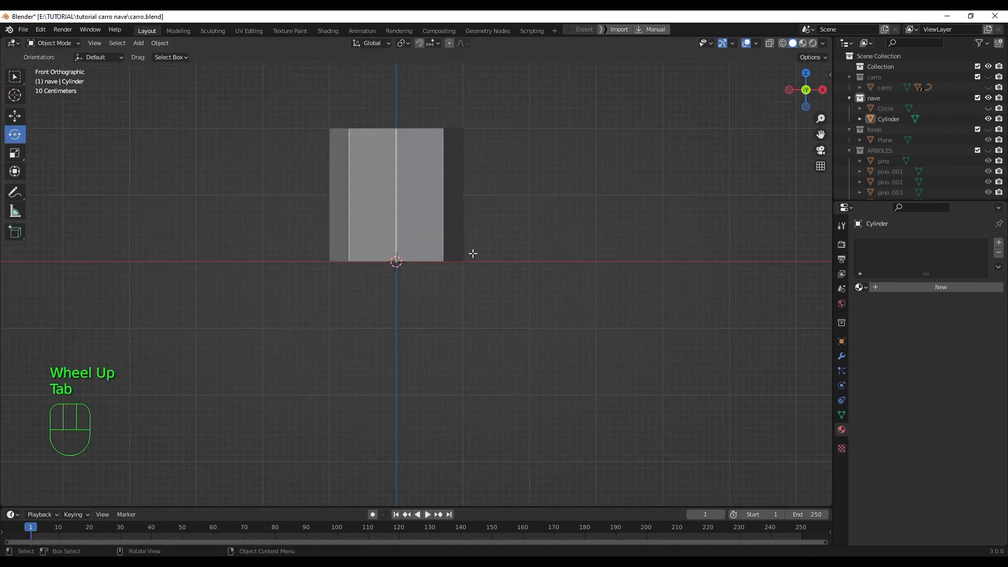
pyautogui.scroll(2, 427, 205)
pyautogui.scroll(-2, 426, 205)
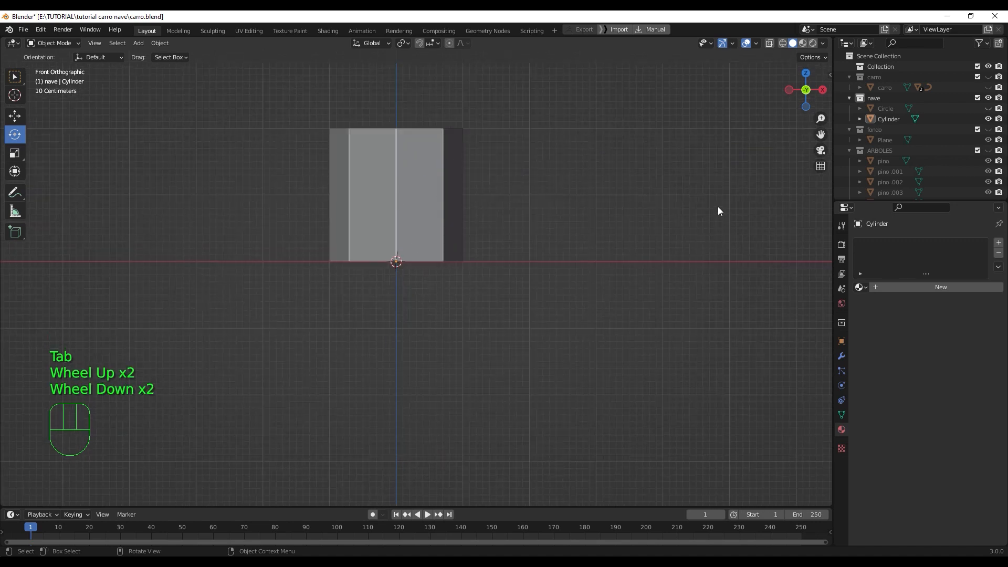
pyautogui.press('n')
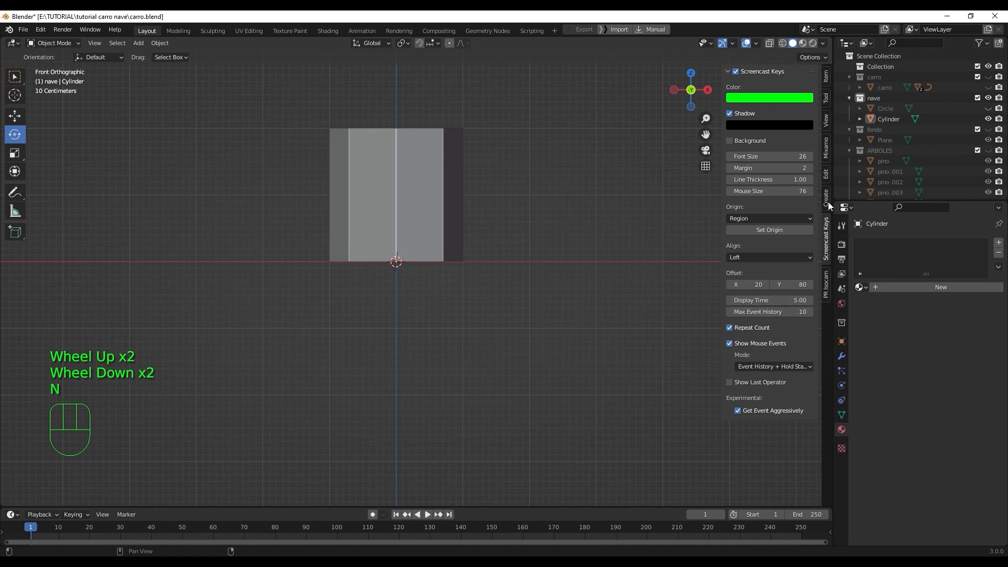
pyautogui.click(828, 100)
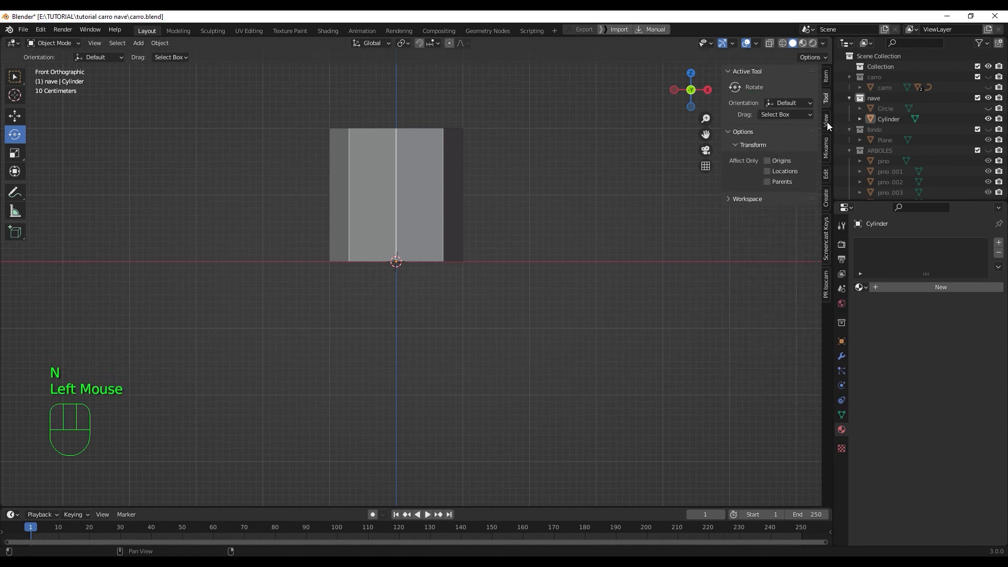
pyautogui.click(826, 121)
pyautogui.click(824, 82)
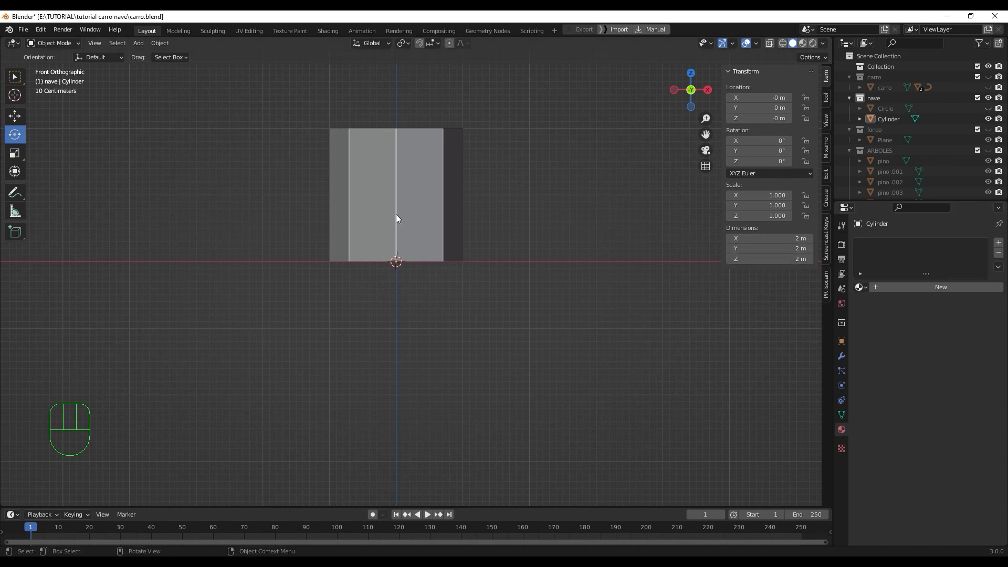
# Step: Select the cylinder and scale it uniformly by 0.5 so it measures 1 m in every dimension
pyautogui.click(420, 203)
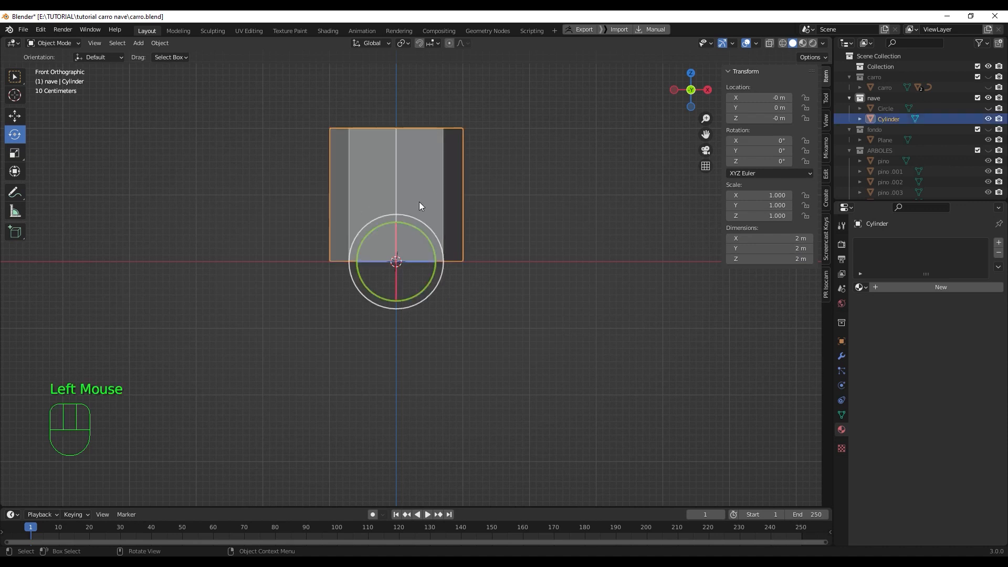
pyautogui.press('s')
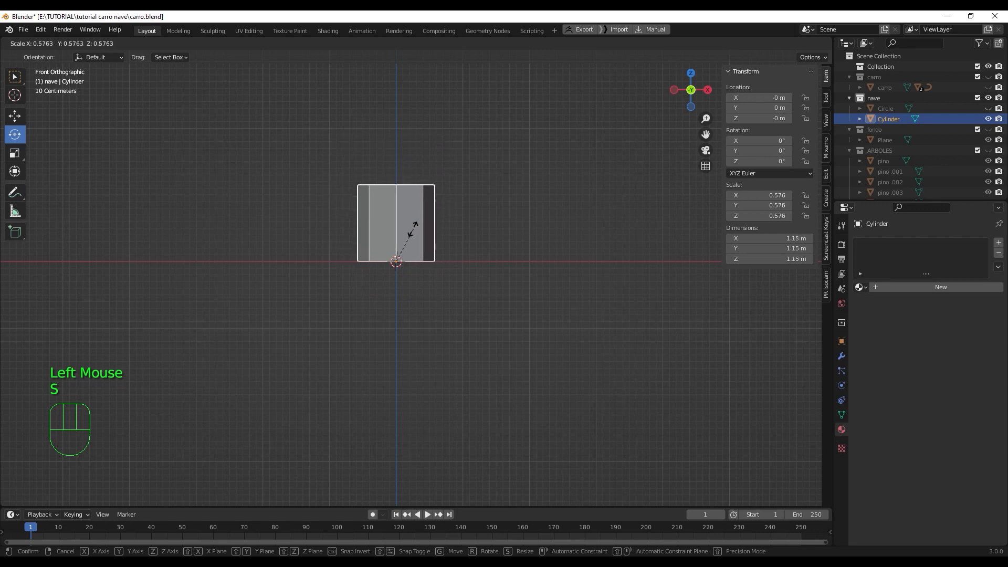
pyautogui.press('ctrl')
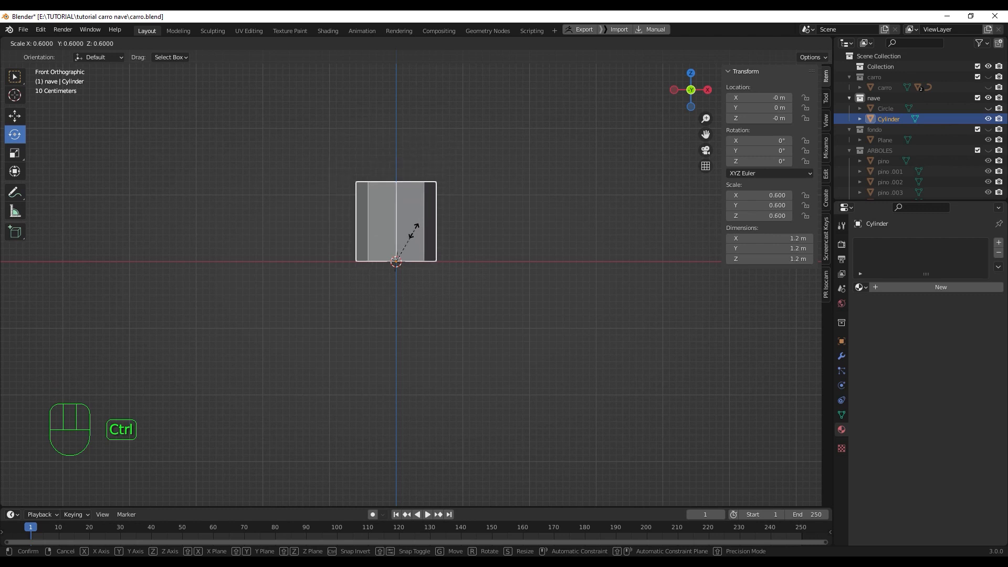
pyautogui.keyDown('ctrl'); pyautogui.click(410, 233); pyautogui.keyUp('ctrl')
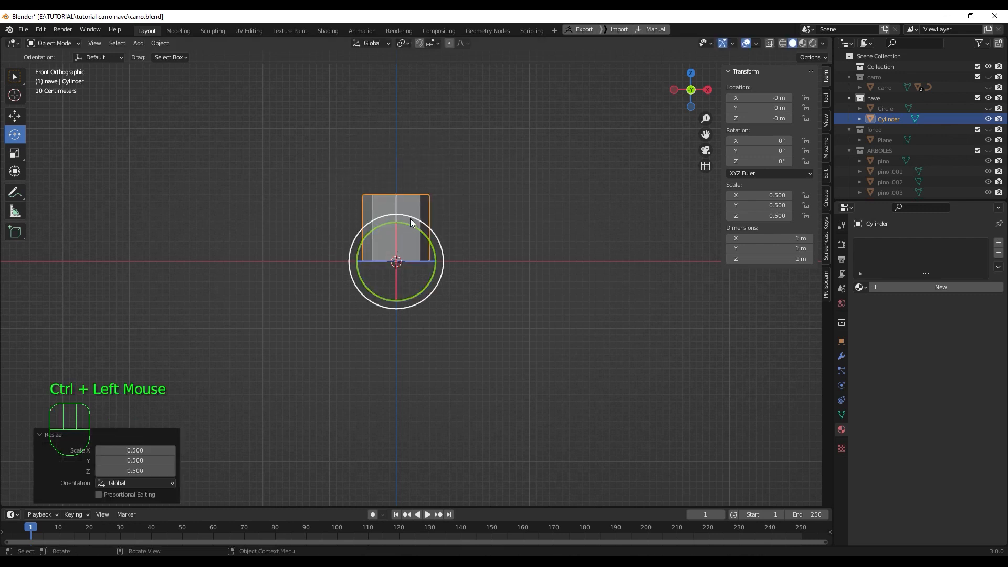
pyautogui.scroll(3, 411, 219)
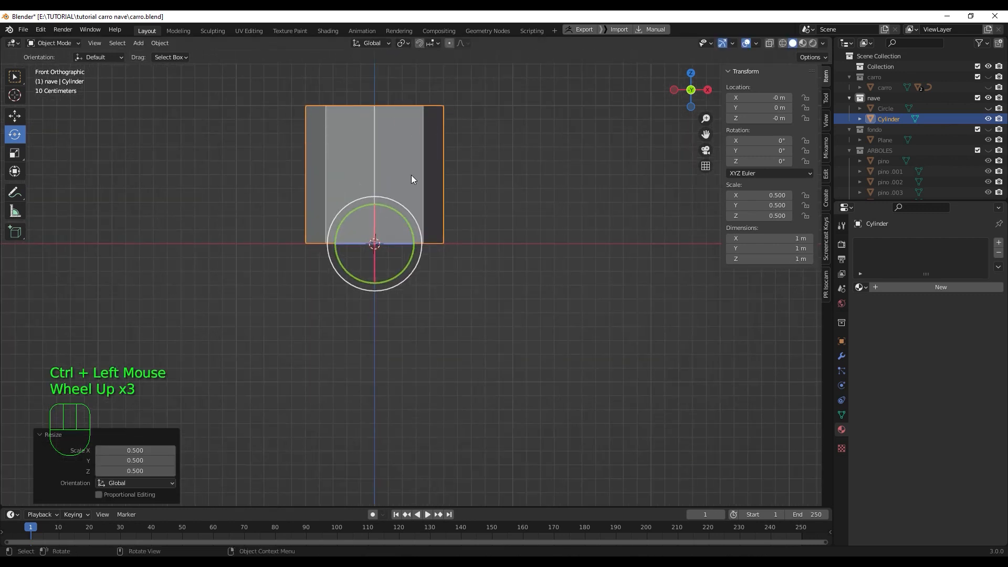
# Step: Hide the transform values and add two evenly spaced horizontal loop cuts around the cylinder in Edit Mode
pyautogui.press('Tab')
pyautogui.scroll(-1, 401, 207)
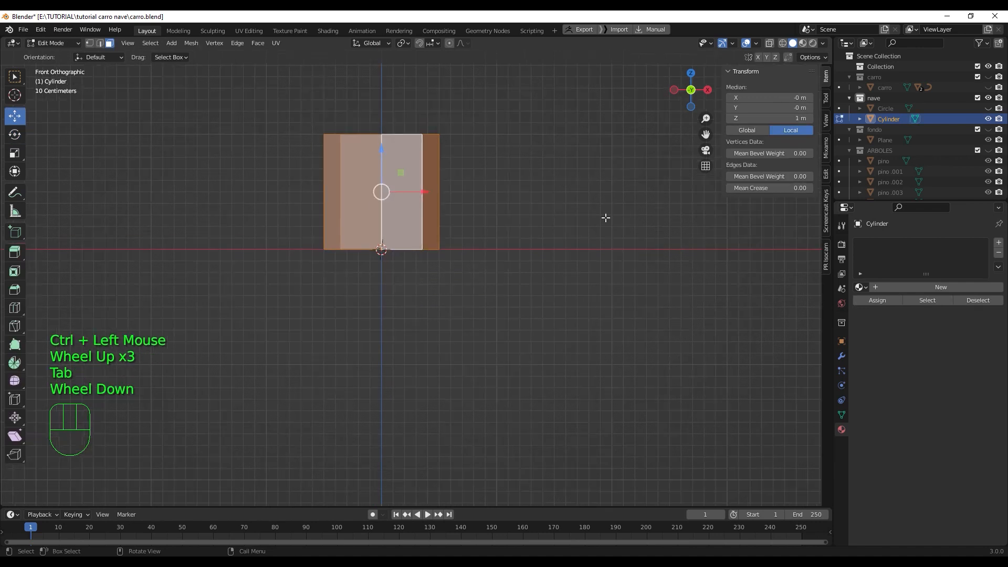
pyautogui.press('n')
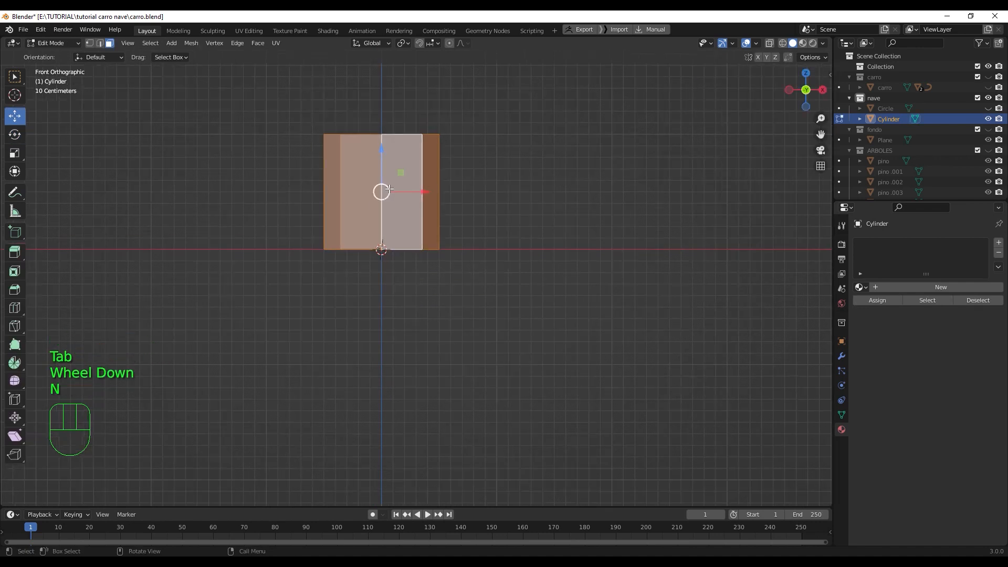
pyautogui.keyDown('shift'); pyautogui.moveTo(372, 184); pyautogui.dragTo(413, 230, button='middle'); pyautogui.keyUp('shift')
pyautogui.scroll(1, 413, 230)
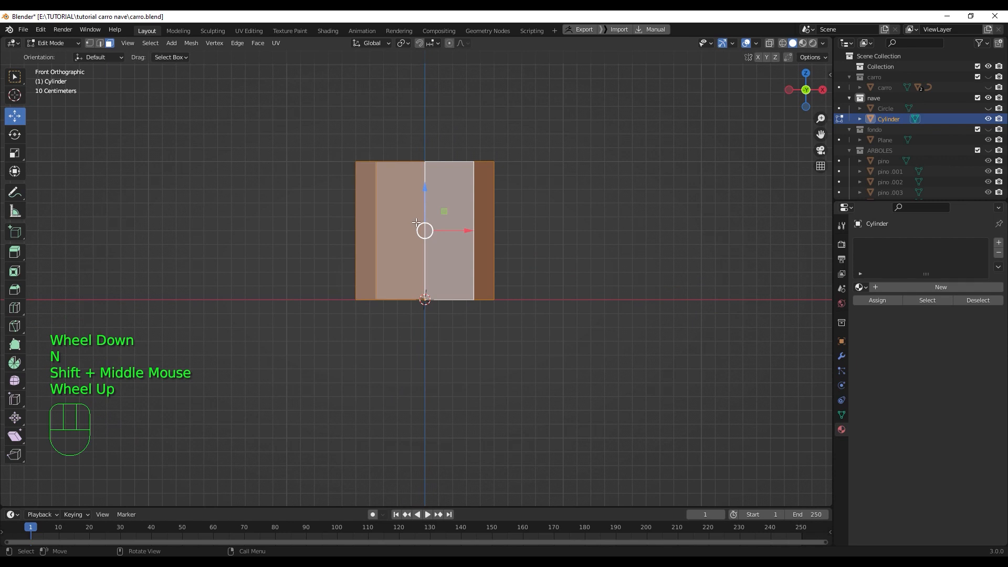
pyautogui.hotkey('ctrl', 'r')
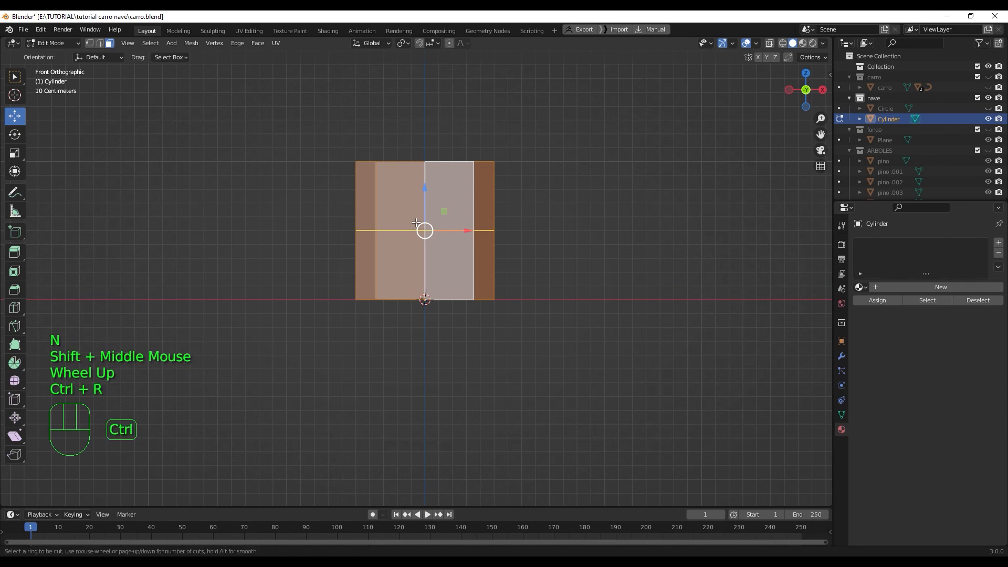
pyautogui.scroll(1, 416, 223)
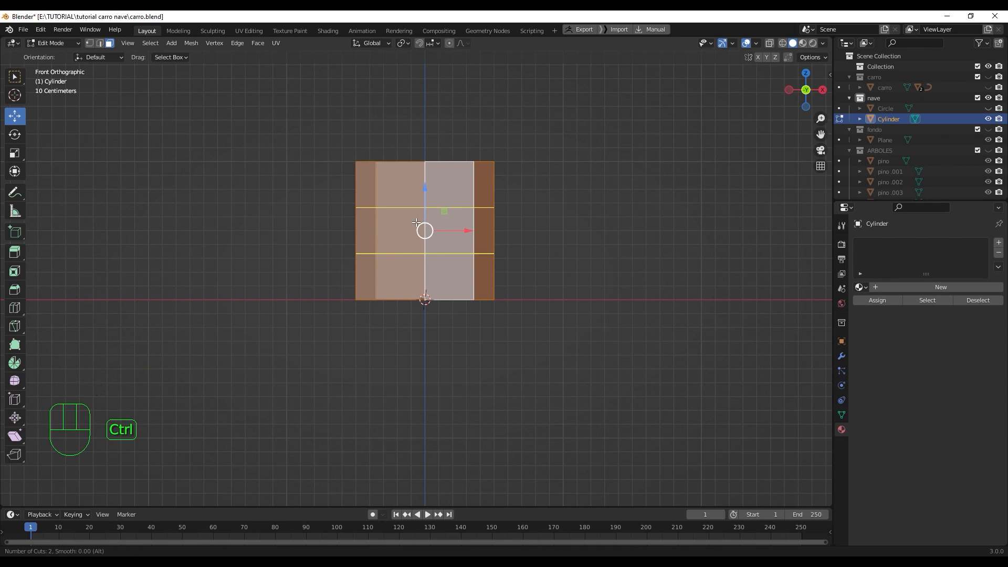
pyautogui.click(416, 223)
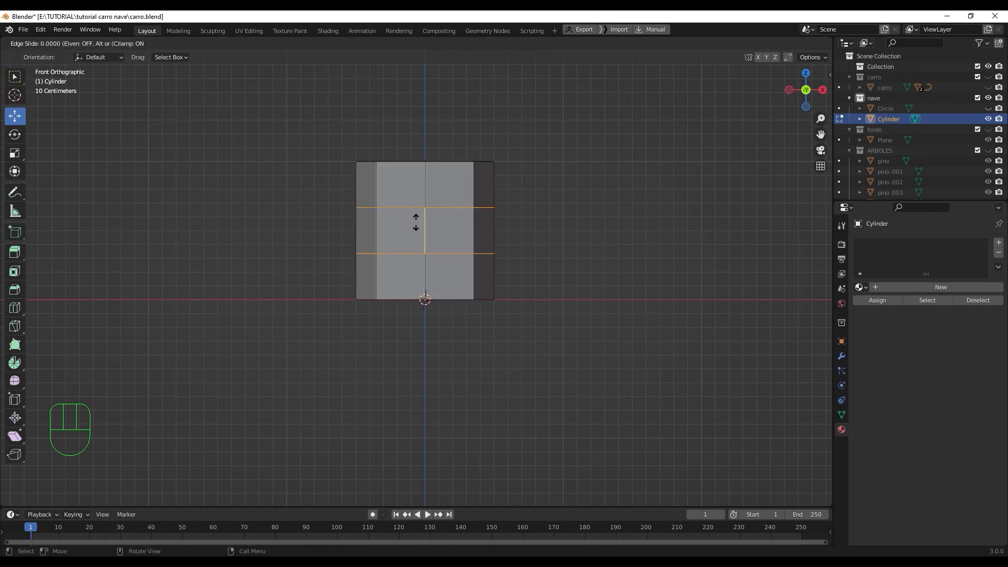
pyautogui.rightClick(416, 222)
# Step: Spread the two new edge loops apart by scaling them along Z by about 1.658
pyautogui.press('s')
pyautogui.press('z')
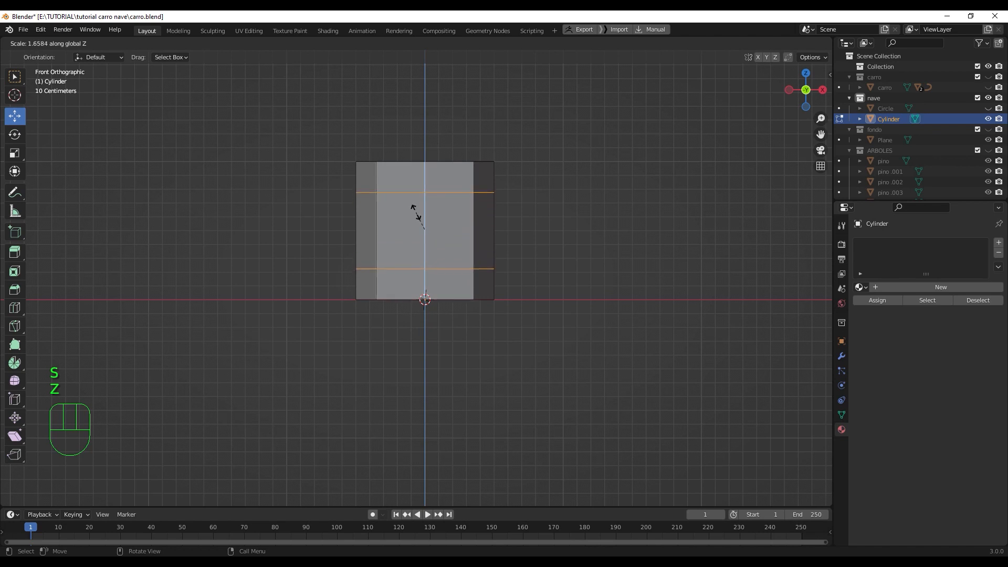
pyautogui.click(417, 215)
pyautogui.scroll(-2, 453, 231)
pyautogui.moveTo(453, 231); pyautogui.dragTo(440, 280, button='middle')
pyautogui.scroll(-2, 453, 247)
pyautogui.scroll(1, 440, 279)
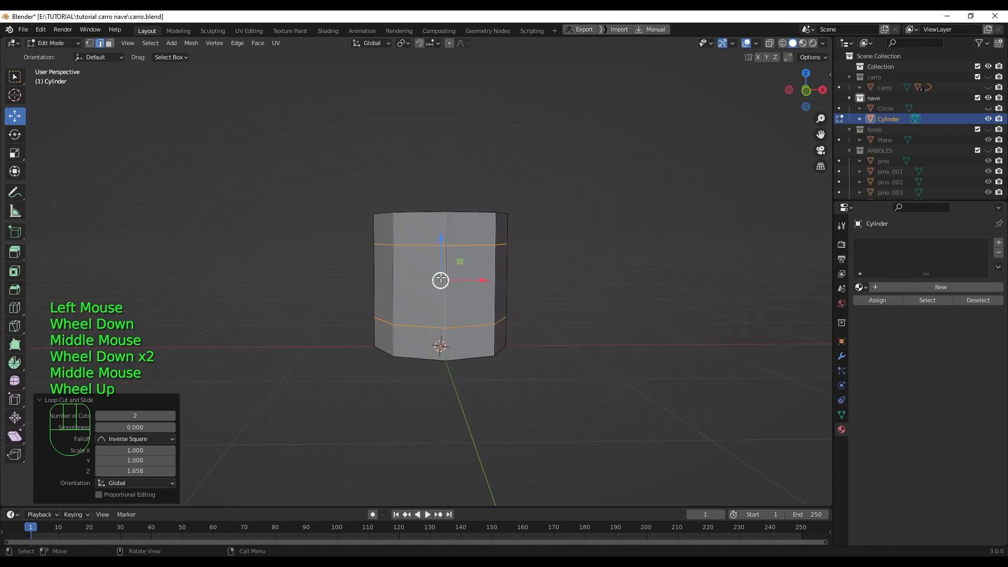
# Step: Select the upper and lower face bands all around with X-ray on and extrude them along normals by about -0.372 m
pyautogui.press('KP_1')
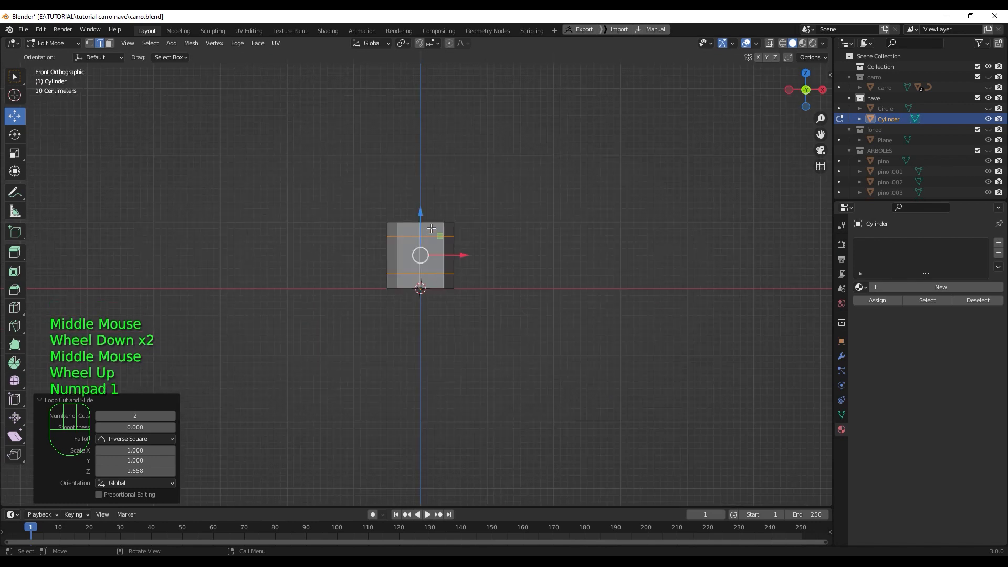
pyautogui.keyDown('shift'); pyautogui.moveTo(431, 212); pyautogui.dragTo(432, 242, button='middle'); pyautogui.keyUp('shift')
pyautogui.scroll(2, 432, 242)
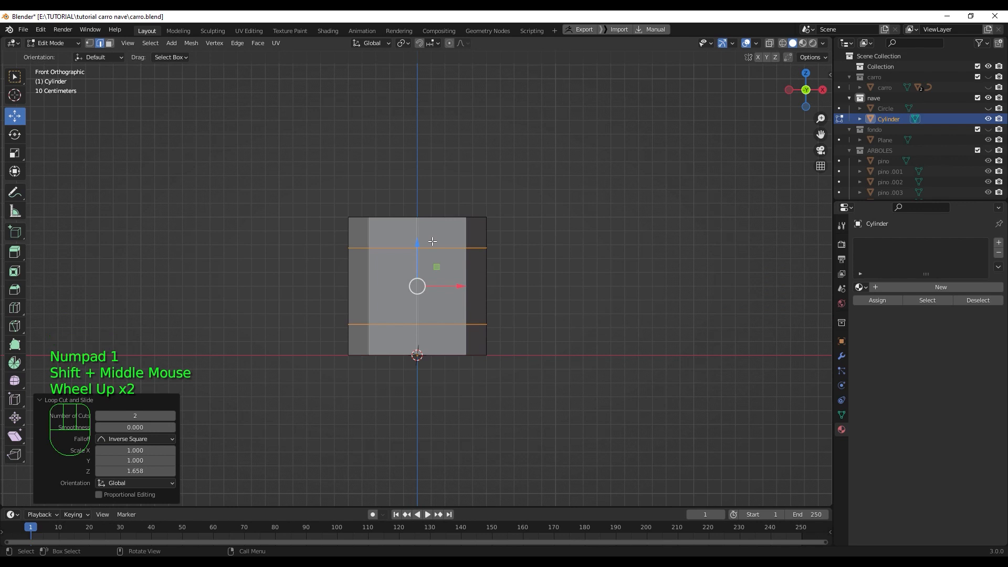
pyautogui.press('q')
pyautogui.press('3')
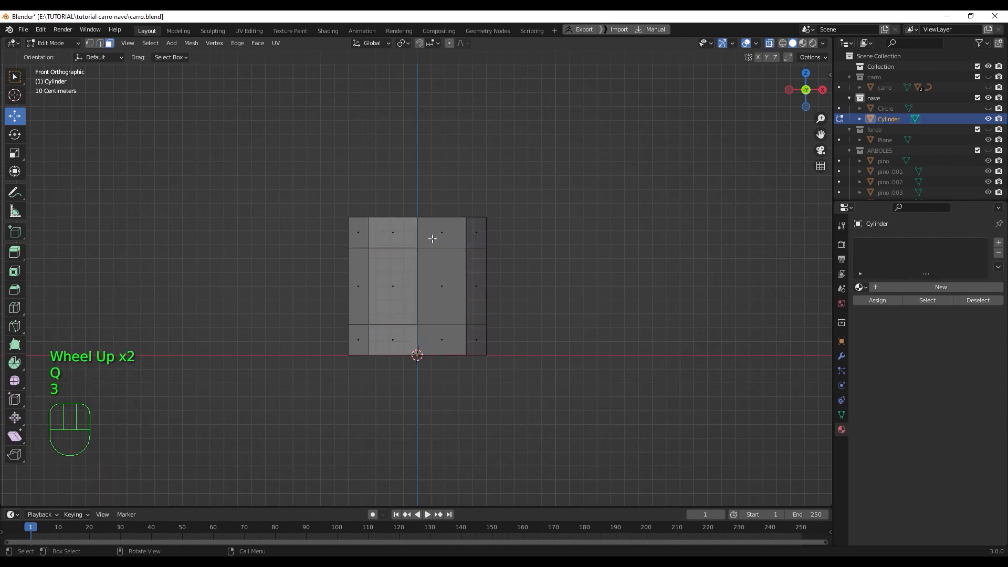
pyautogui.keyDown('shift'); pyautogui.moveTo(287, 194); pyautogui.dragTo(543, 240); pyautogui.keyUp('shift')
pyautogui.keyDown('shift'); pyautogui.moveTo(325, 393); pyautogui.dragTo(511, 336); pyautogui.keyUp('shift')
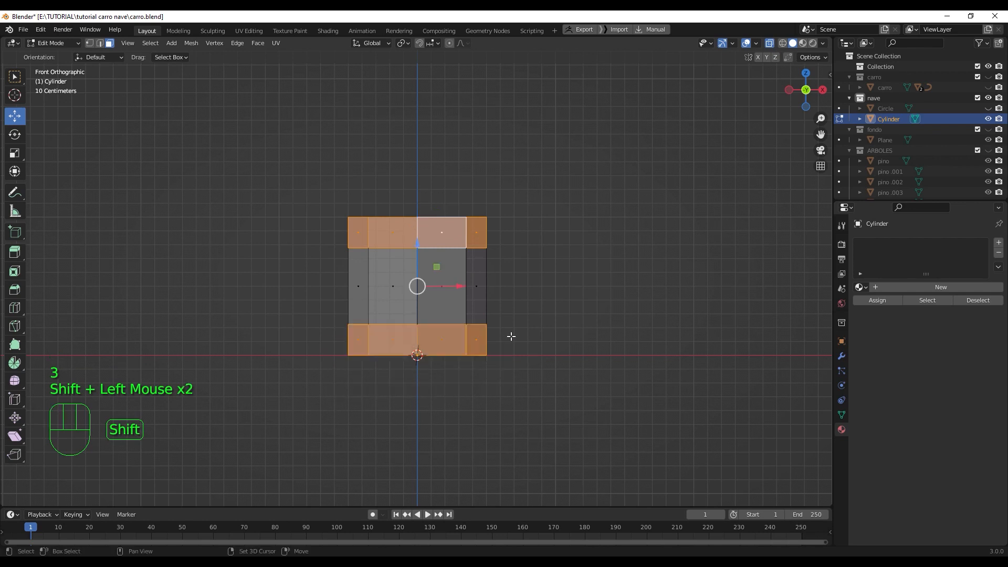
pyautogui.hotkey('alt', 'e')
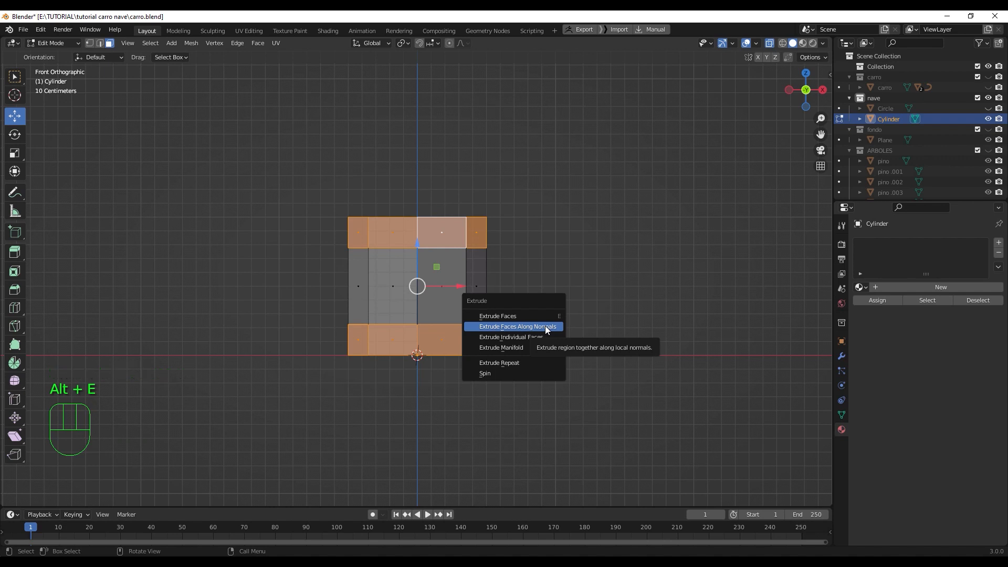
pyautogui.click(545, 326)
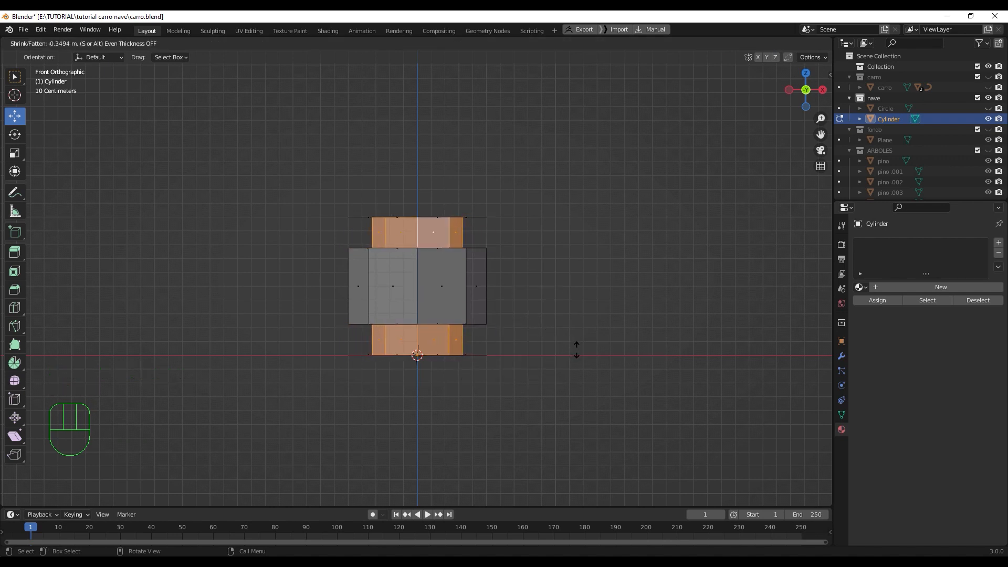
pyautogui.click(580, 350)
# Step: Turn off X-ray and delete the flat ring of faces around the rim of the upper extrusion
pyautogui.moveTo(580, 349); pyautogui.dragTo(533, 315, button='middle')
pyautogui.scroll(-3, 524, 311)
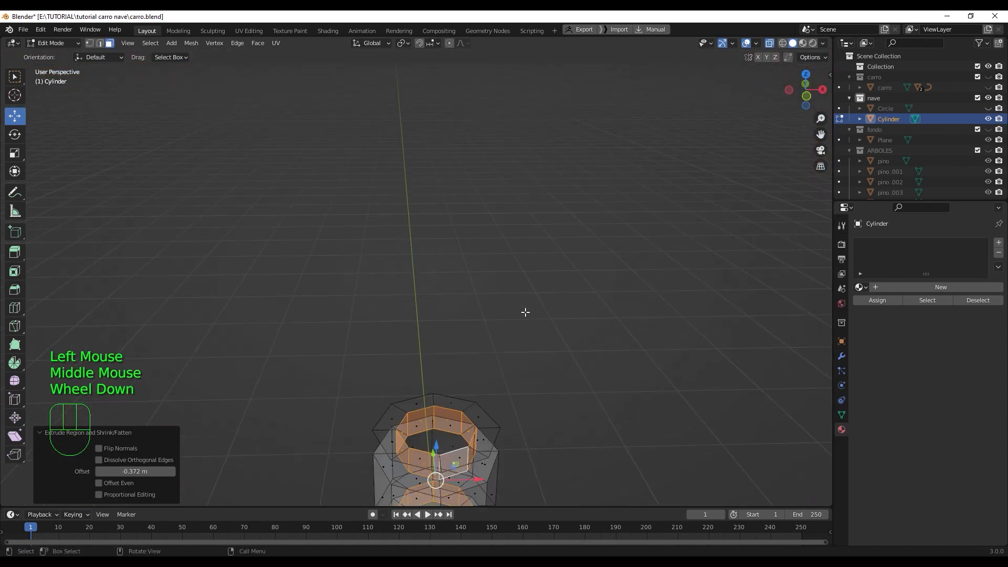
pyautogui.press('shift')
pyautogui.press('q')
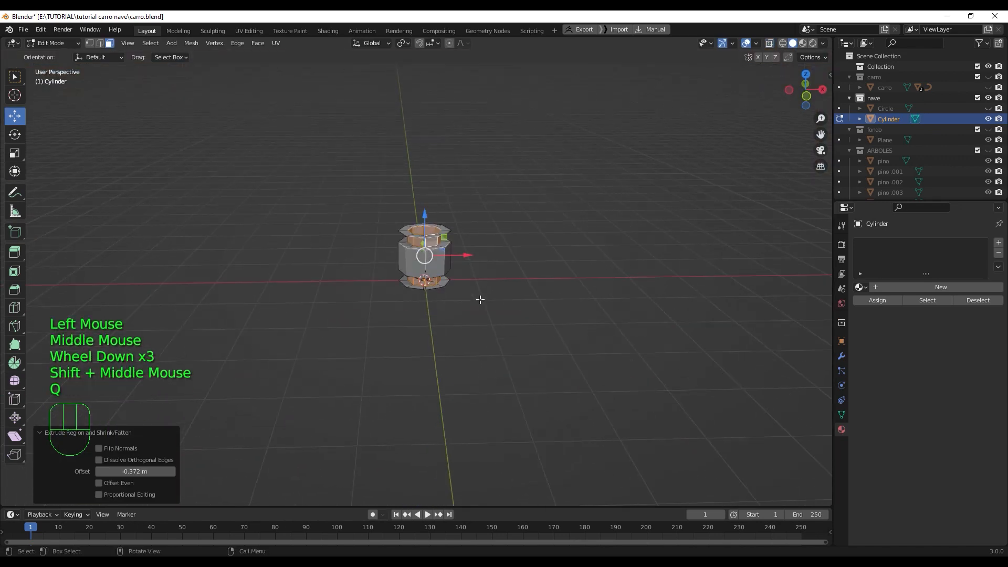
pyautogui.scroll(3, 479, 294)
pyautogui.scroll(-1, 480, 286)
pyautogui.keyDown('shift'); pyautogui.moveTo(498, 276); pyautogui.dragTo(499, 431, button='middle'); pyautogui.keyUp('shift')
pyautogui.moveTo(499, 330)
pyautogui.mouseDown(button='middle')
pyautogui.moveTo(502, 310)
pyautogui.moveTo(499, 336)
pyautogui.mouseUp(button='middle')
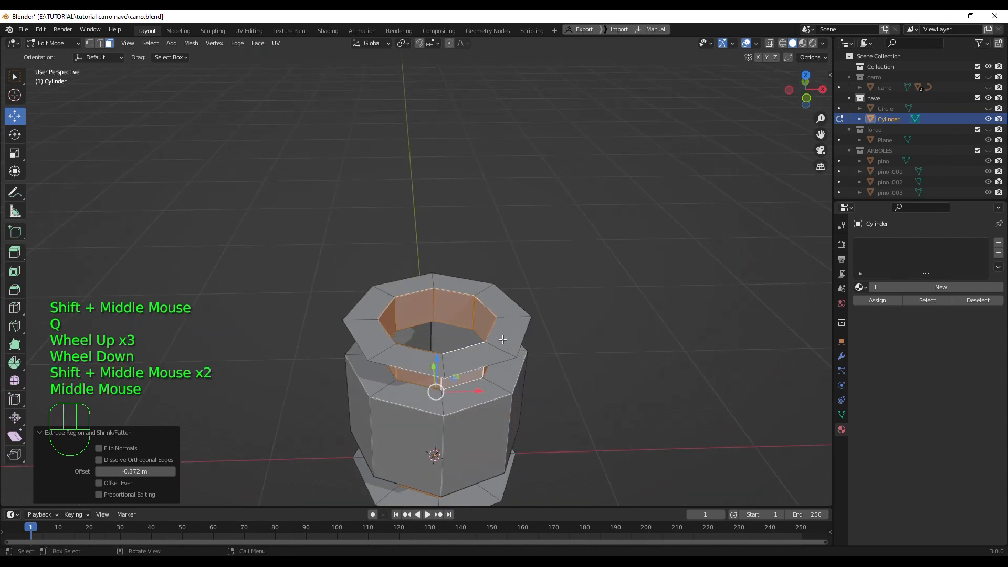
pyautogui.click(496, 350)
pyautogui.keyDown('alt'); pyautogui.click(496, 349); pyautogui.keyUp('alt')
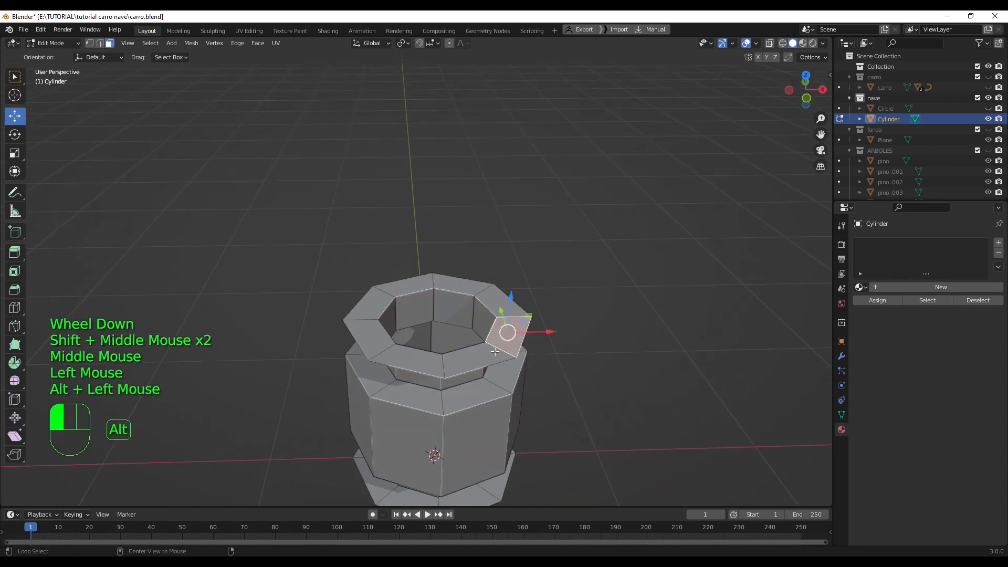
pyautogui.press('x')
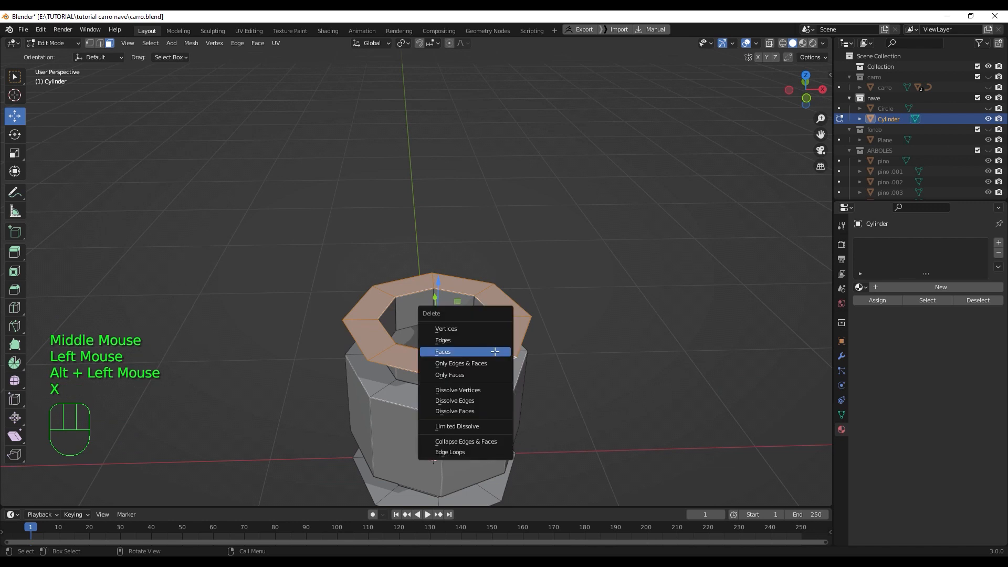
pyautogui.click(493, 350)
# Step: Delete the matching flat ring of faces around the rim of the lower extrusion
pyautogui.moveTo(493, 351)
pyautogui.mouseDown(button='middle')
pyautogui.moveTo(518, 378)
pyautogui.moveTo(502, 344)
pyautogui.moveTo(501, 366)
pyautogui.mouseUp(button='middle')
pyautogui.click(487, 395)
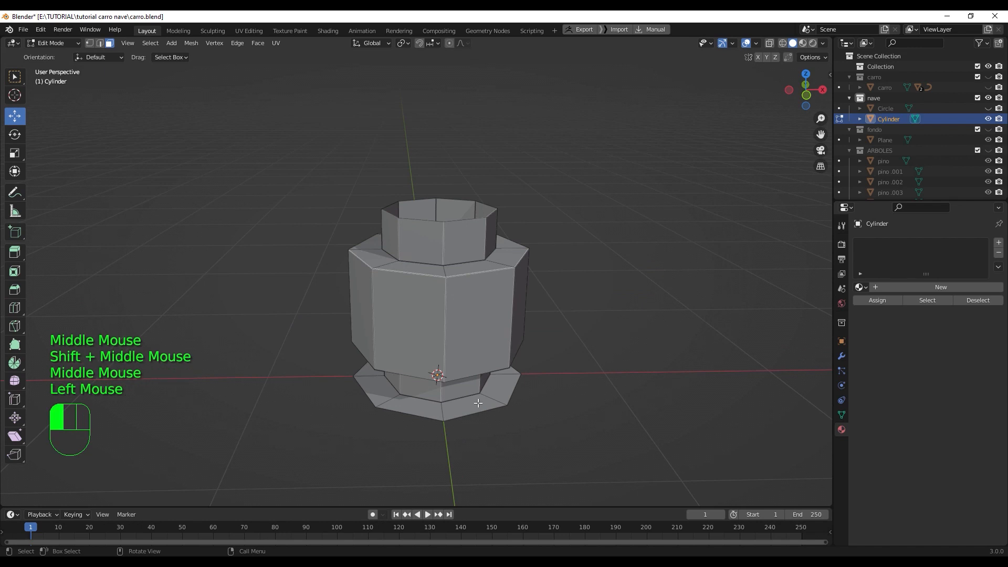
pyautogui.keyDown('alt'); pyautogui.click(441, 409); pyautogui.keyUp('alt')
pyautogui.press('x')
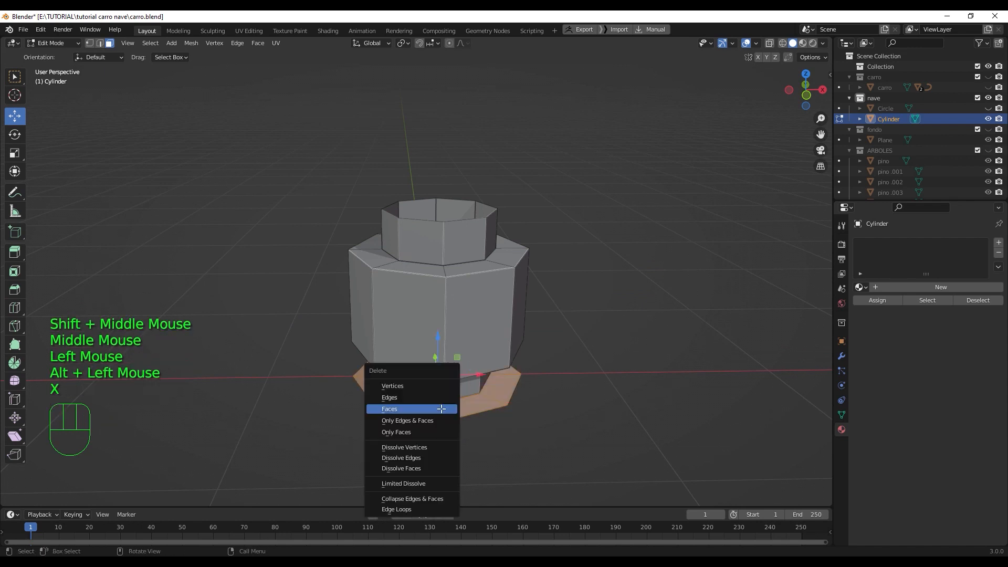
pyautogui.click(441, 409)
pyautogui.scroll(-3, 508, 407)
pyautogui.moveTo(509, 405); pyautogui.dragTo(506, 383, button='middle')
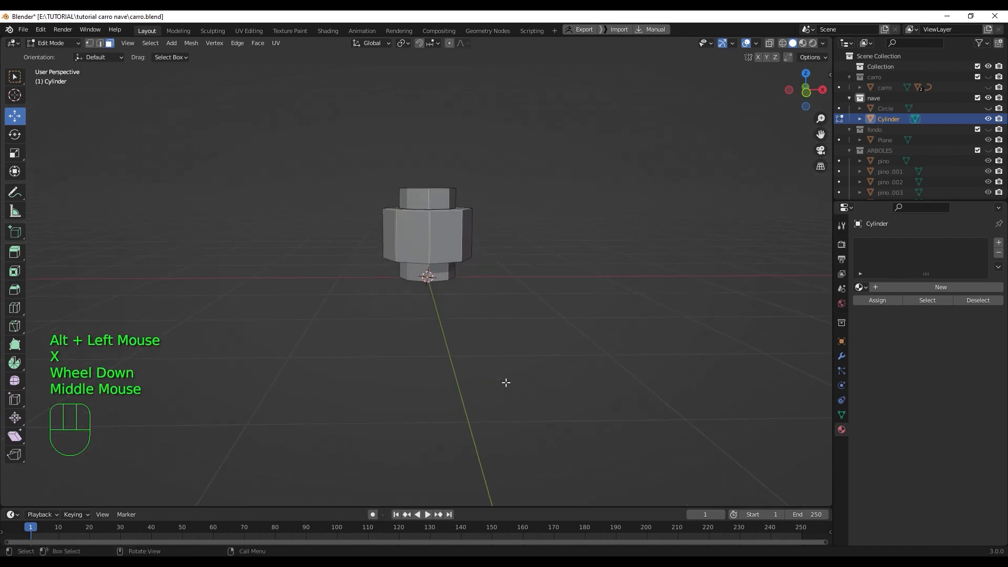
# Step: Return to Object Mode and show the stepped cylinder in the front orthographic view
pyautogui.press('Tab')
pyautogui.moveTo(474, 302); pyautogui.dragTo(449, 256, button='middle')
pyautogui.press('KP_1')
pyautogui.scroll(4, 446, 251)
pyautogui.scroll(-2, 443, 246)
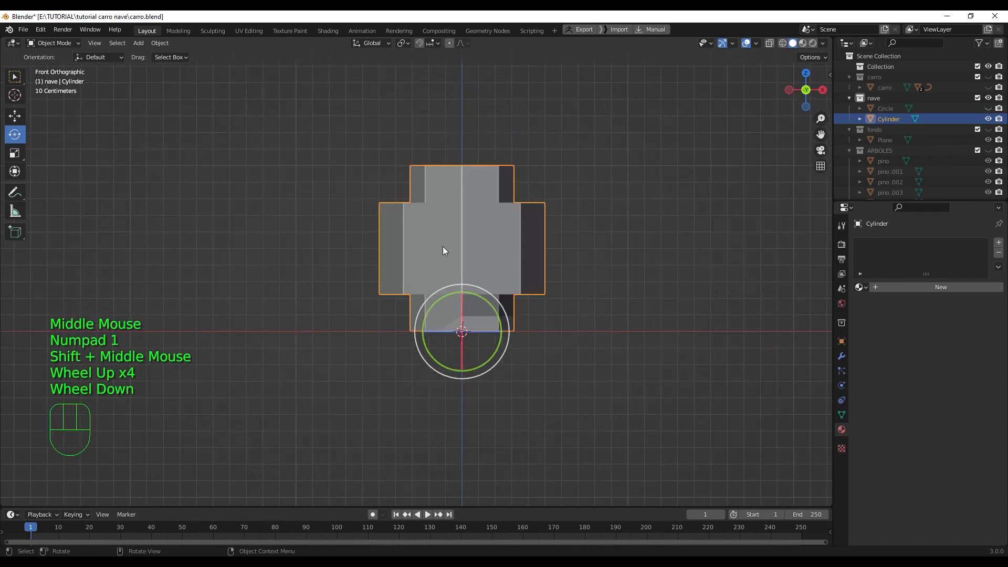
pyautogui.scroll(-1, 496, 240)
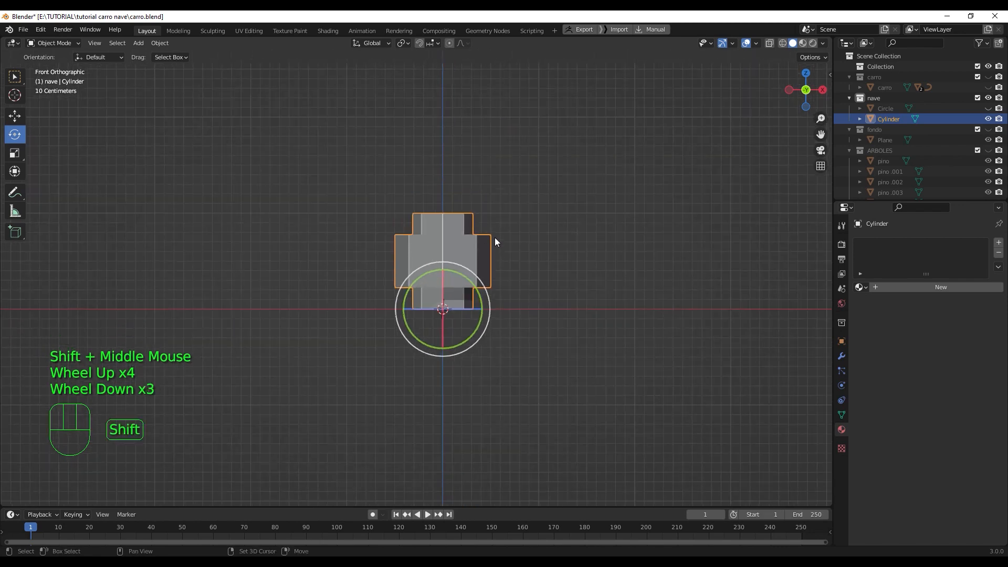
# Step: Duplicate the stepped cylinder and move the copy exactly 1 m straight up along Z
pyautogui.keyDown('shift'); pyautogui.moveTo(495, 237); pyautogui.dragTo(483, 294, button='middle'); pyautogui.keyUp('shift')
pyautogui.keyDown('shift'); pyautogui.scroll(-1, 481, 291); pyautogui.keyUp('shift')
pyautogui.scroll(-1, 481, 291)
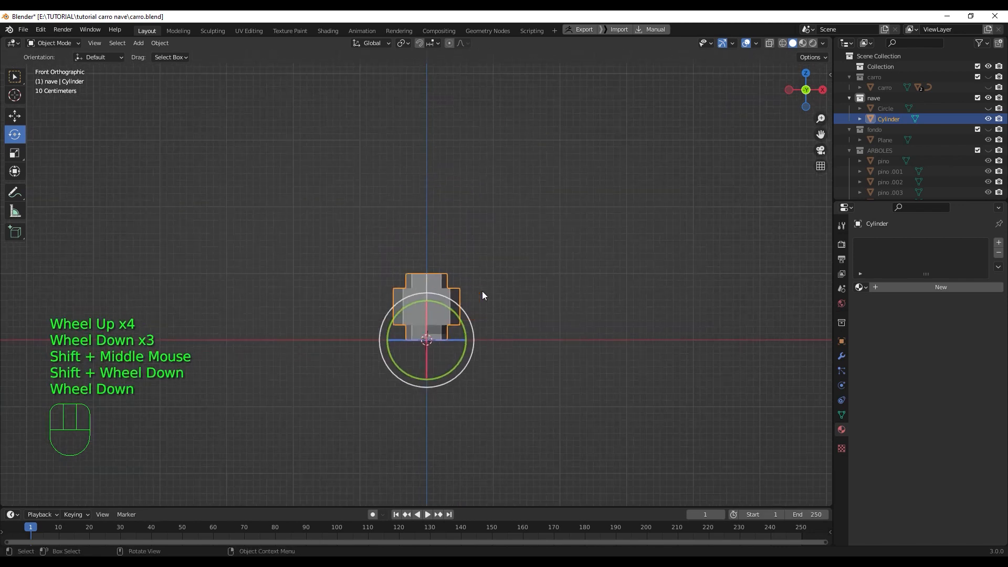
pyautogui.scroll(3, 482, 291)
pyautogui.scroll(-1, 482, 294)
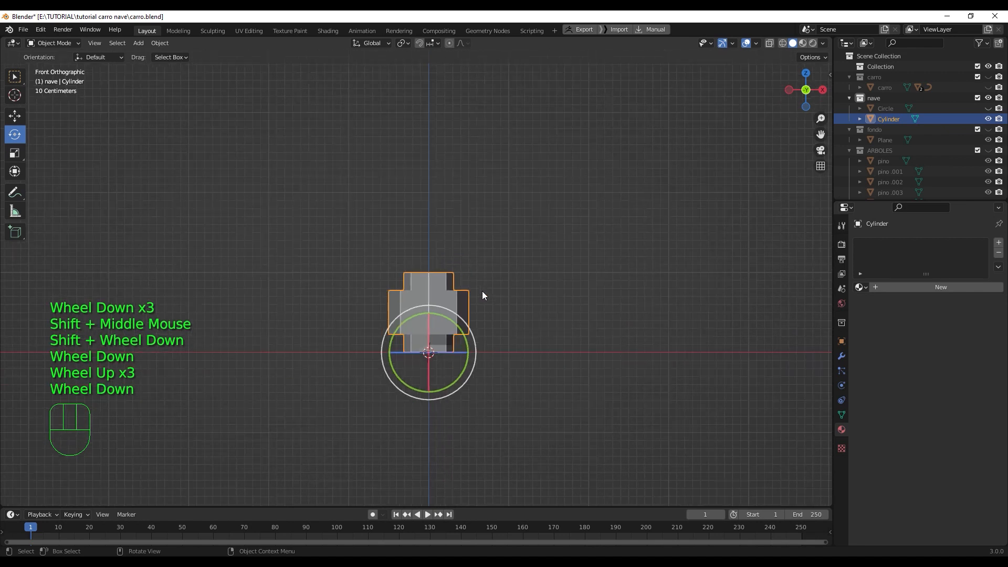
pyautogui.keyDown('shift'); pyautogui.moveTo(510, 320); pyautogui.dragTo(495, 312, button='middle'); pyautogui.keyUp('shift')
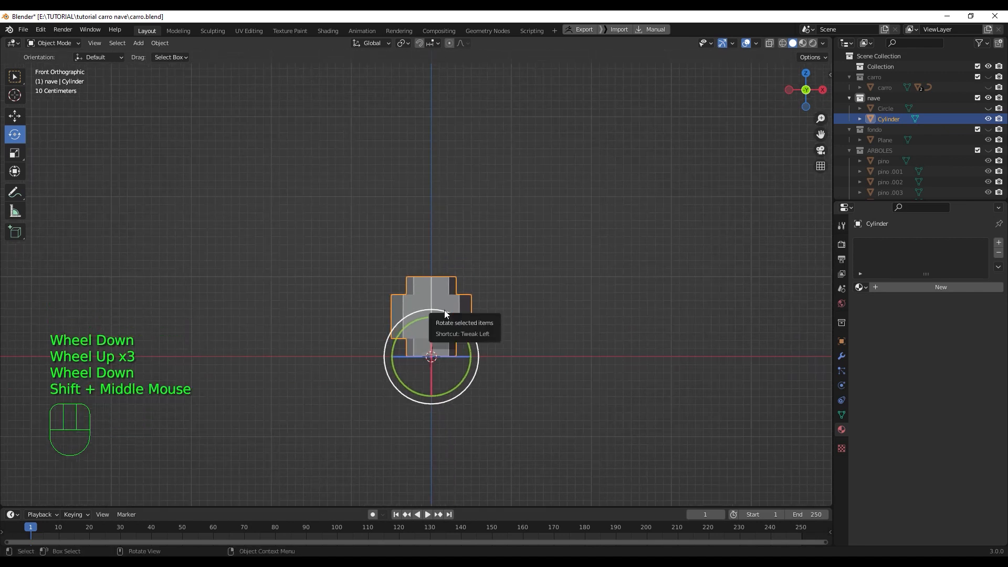
pyautogui.hotkey('shift', 'd')
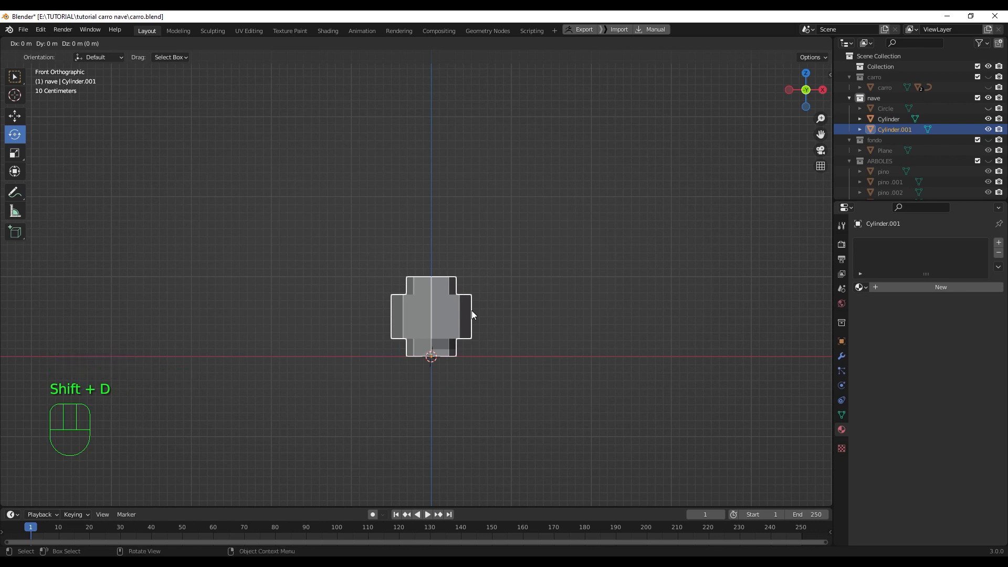
pyautogui.press('z')
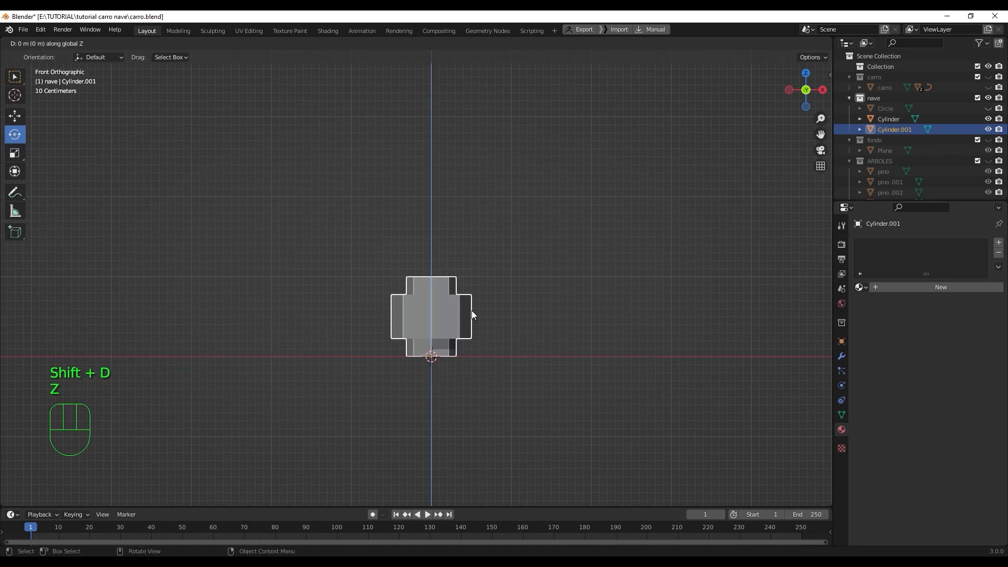
pyautogui.press('ctrl')
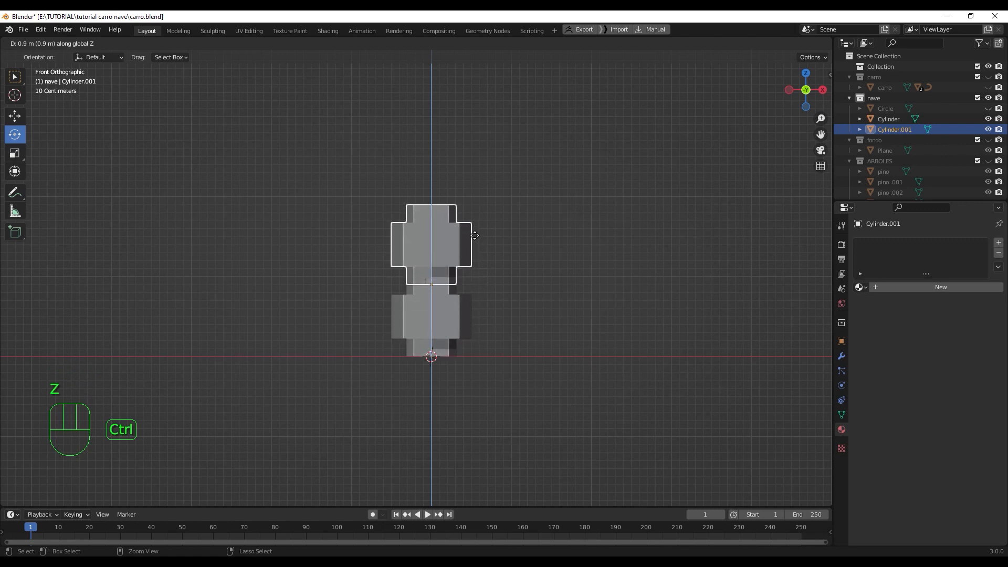
pyautogui.keyDown('ctrl'); pyautogui.click(475, 233); pyautogui.keyUp('ctrl')
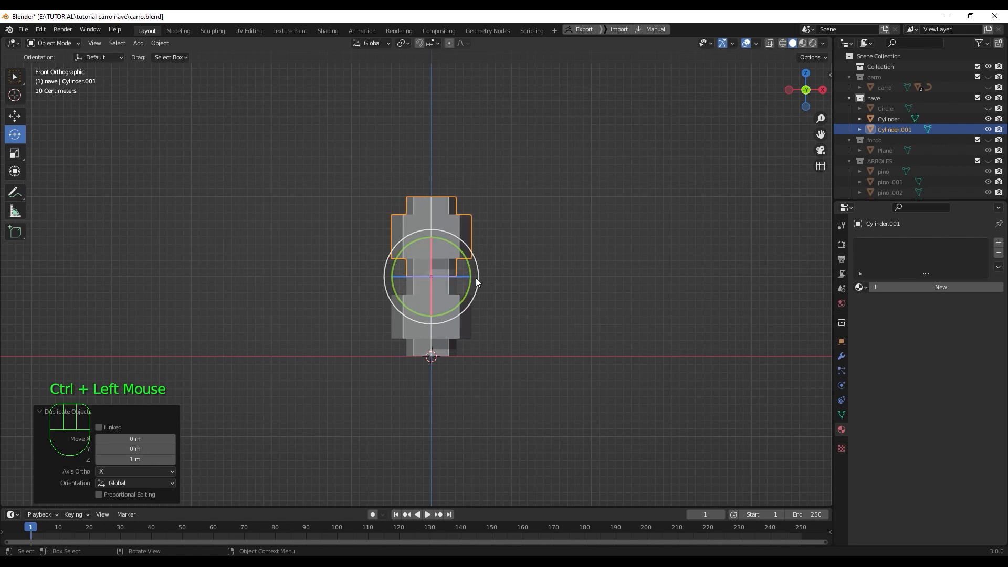
# Step: Repeat the 1 m upward duplication fourteen more times to build a sixteen-segment vertical column, and clear the selection
pyautogui.keyDown('shift'); pyautogui.moveTo(535, 271); pyautogui.dragTo(530, 344, button='middle'); pyautogui.keyUp('shift')
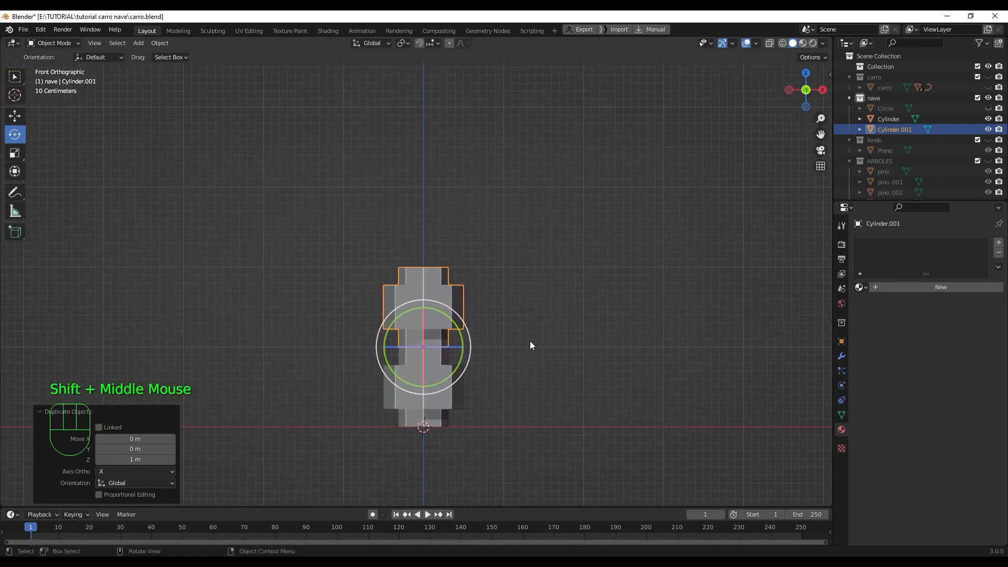
pyautogui.keyDown('shift'); pyautogui.scroll(-1, 530, 344); pyautogui.keyUp('shift')
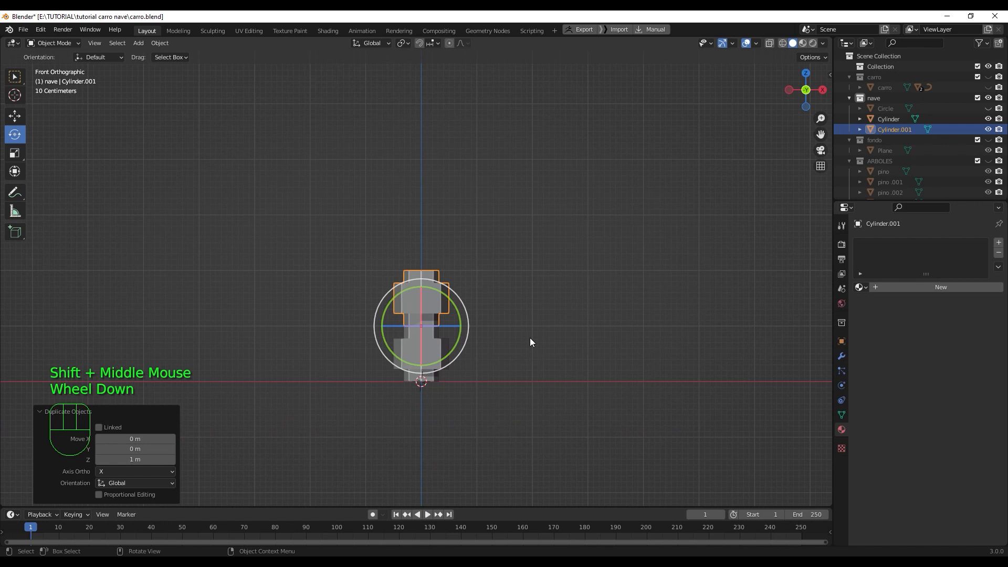
pyautogui.hotkey('shift', 'r')
pyautogui.hotkey('shift', 'r')
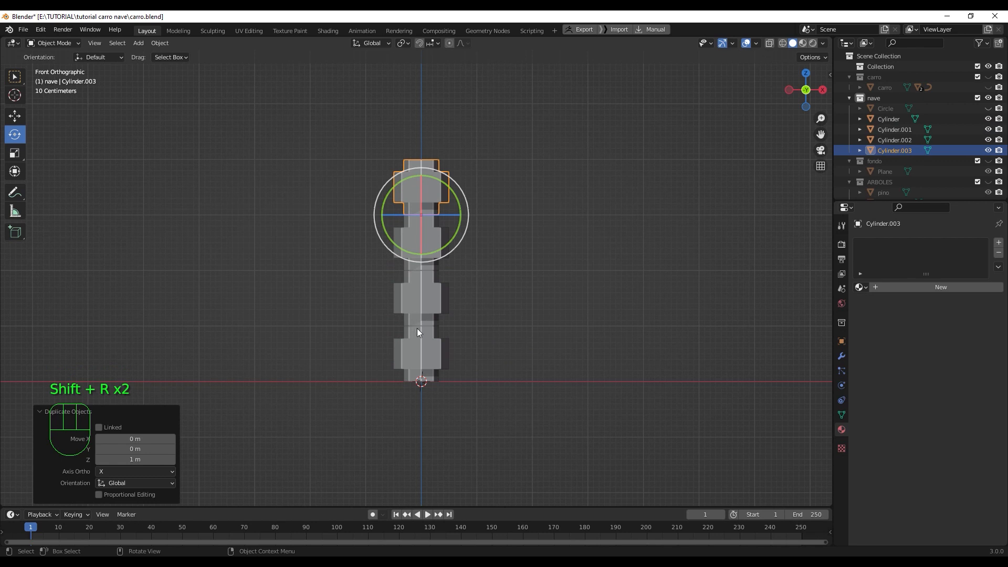
pyautogui.keyDown('shift'); pyautogui.moveTo(509, 309); pyautogui.dragTo(484, 340, button='middle'); pyautogui.keyUp('shift')
pyautogui.scroll(-1, 484, 339)
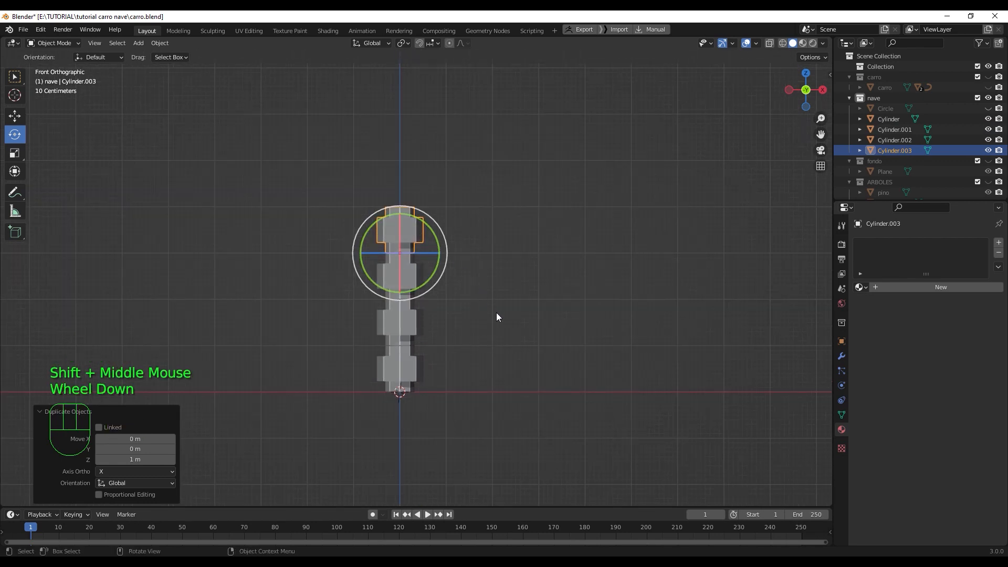
pyautogui.scroll(-3, 497, 316)
pyautogui.hotkey('shift', 'r')
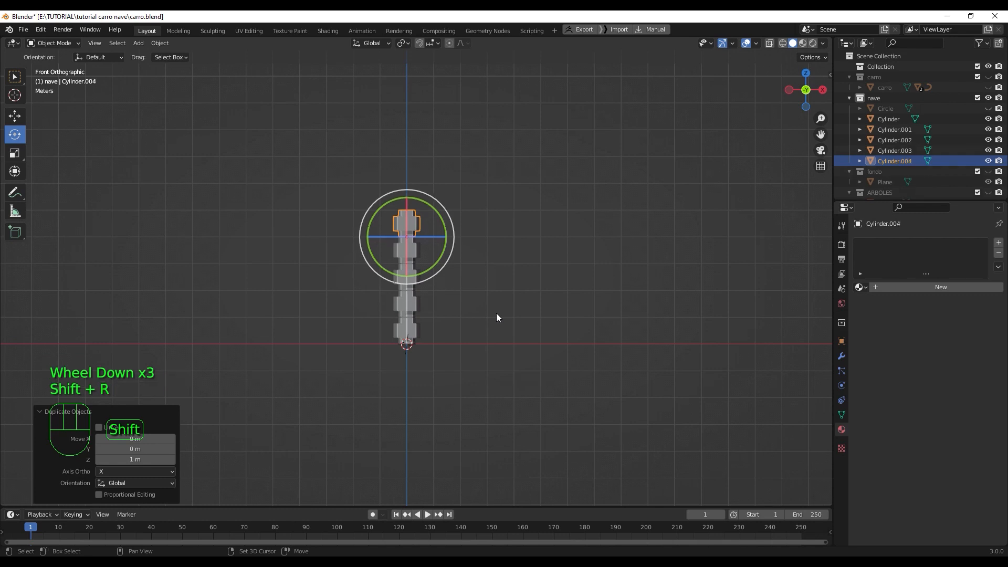
pyautogui.hotkey('shift', 'r')
pyautogui.hotkey('shift', 'r')
pyautogui.hotkey('shift', 'r')
pyautogui.hotkey('shift', 'r')
pyautogui.hotkey('shift', 'r')
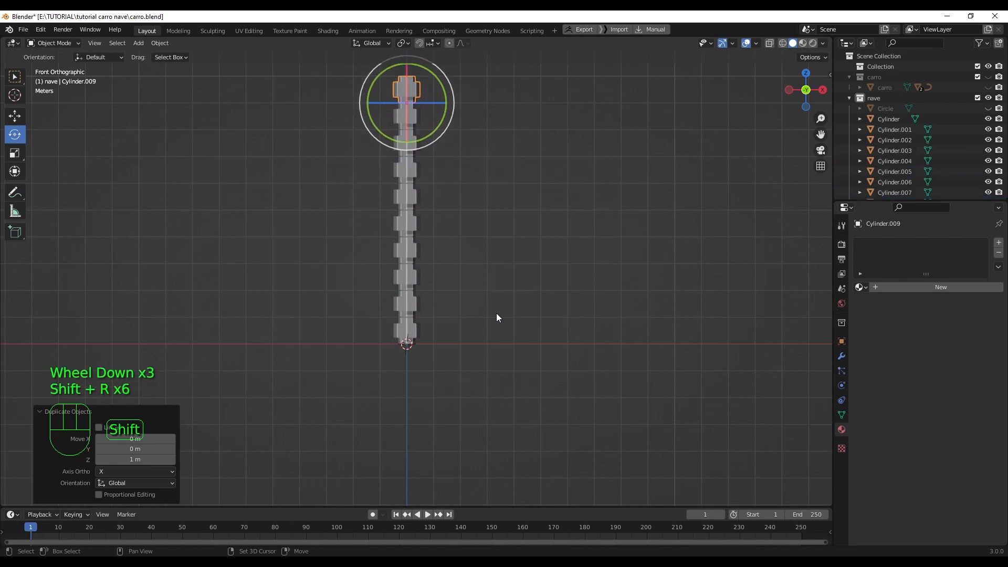
pyautogui.keyDown('shift'); pyautogui.moveTo(496, 252); pyautogui.dragTo(489, 394, button='middle'); pyautogui.keyUp('shift')
pyautogui.hotkey('shift', 'r')
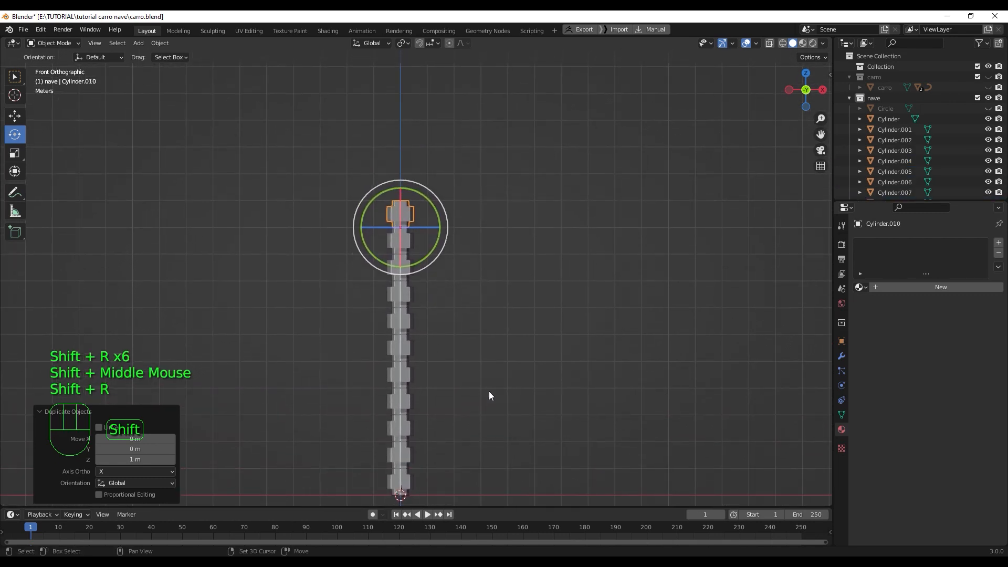
pyautogui.hotkey('shift', 'r')
pyautogui.hotkey('shift', 'r')
pyautogui.hotkey('shift', 'r')
pyautogui.hotkey('shift', 'r')
pyautogui.hotkey('shift', 'r')
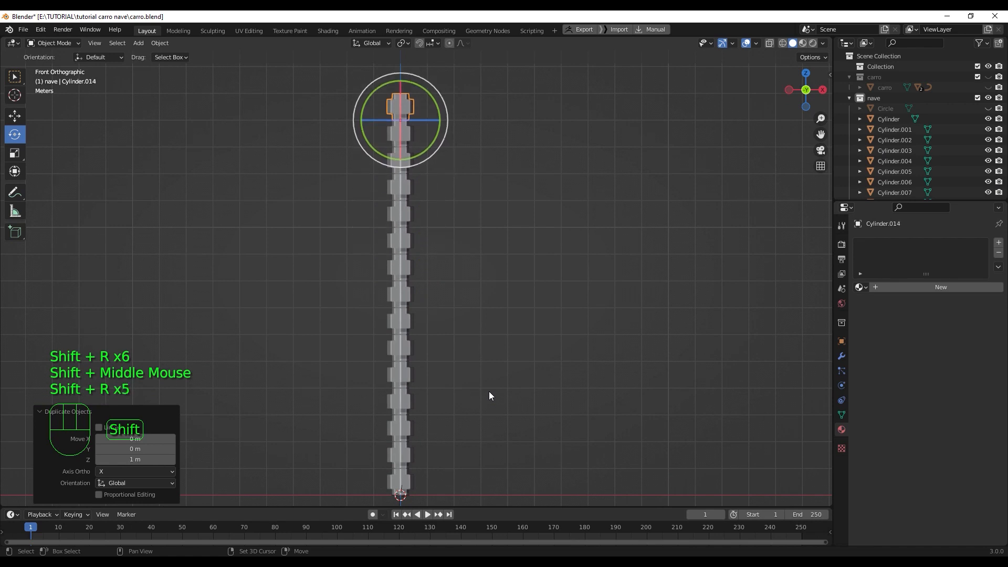
pyautogui.scroll(-2, 483, 349)
pyautogui.keyDown('shift'); pyautogui.moveTo(465, 383); pyautogui.dragTo(466, 380, button='middle'); pyautogui.keyUp('shift')
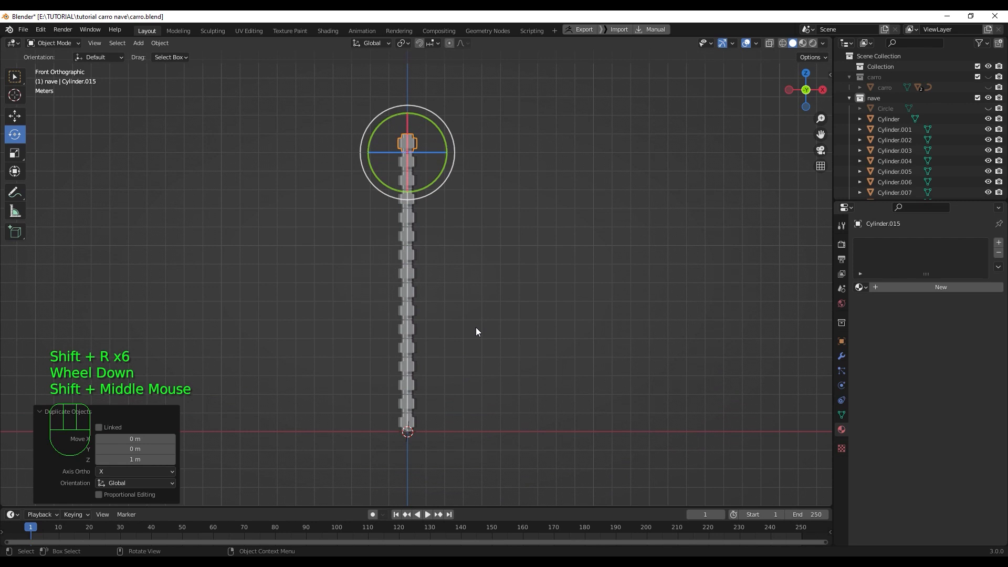
pyautogui.scroll(3, 464, 326)
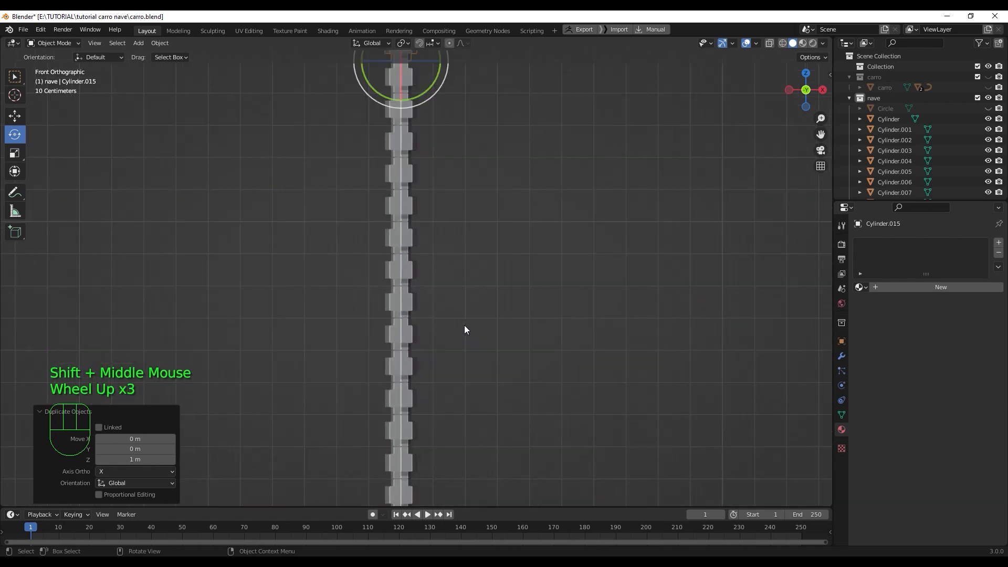
pyautogui.scroll(-1, 464, 336)
pyautogui.click(464, 349)
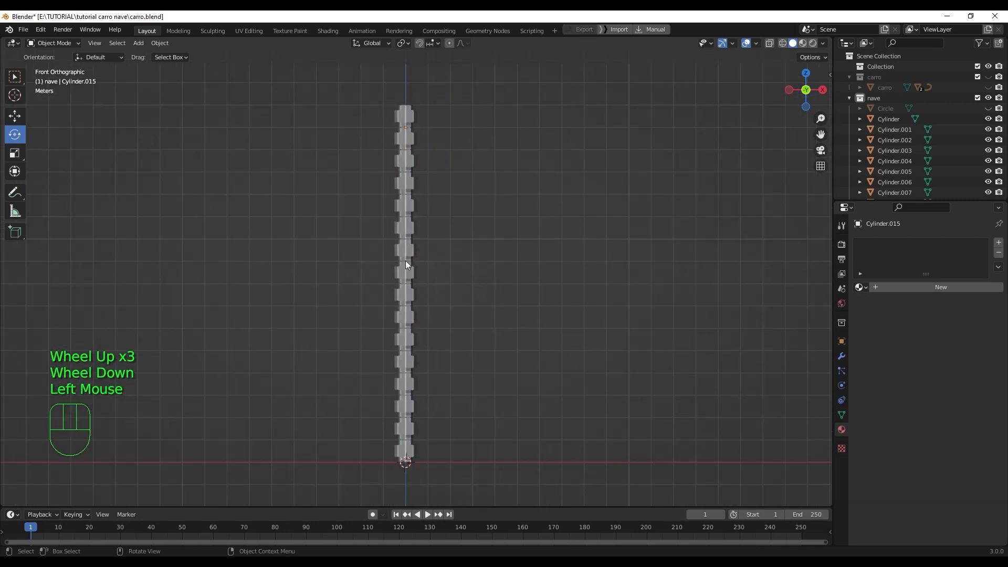
# Step: Add a single-bone armature at the base of the segment column
pyautogui.keyDown('shift'); pyautogui.moveTo(439, 414); pyautogui.dragTo(435, 382, button='middle'); pyautogui.keyUp('shift')
pyautogui.scroll(1, 435, 382)
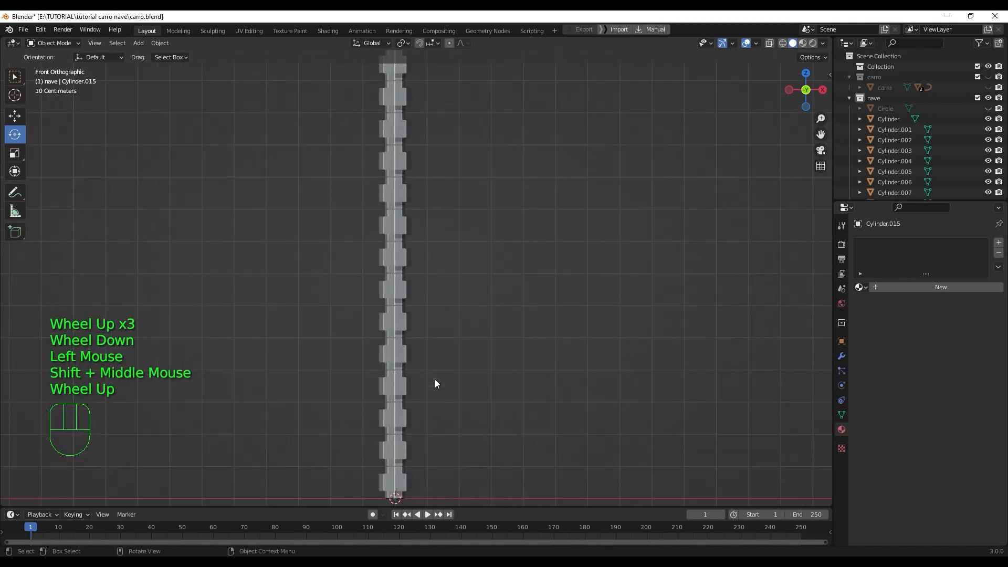
pyautogui.scroll(-1, 434, 382)
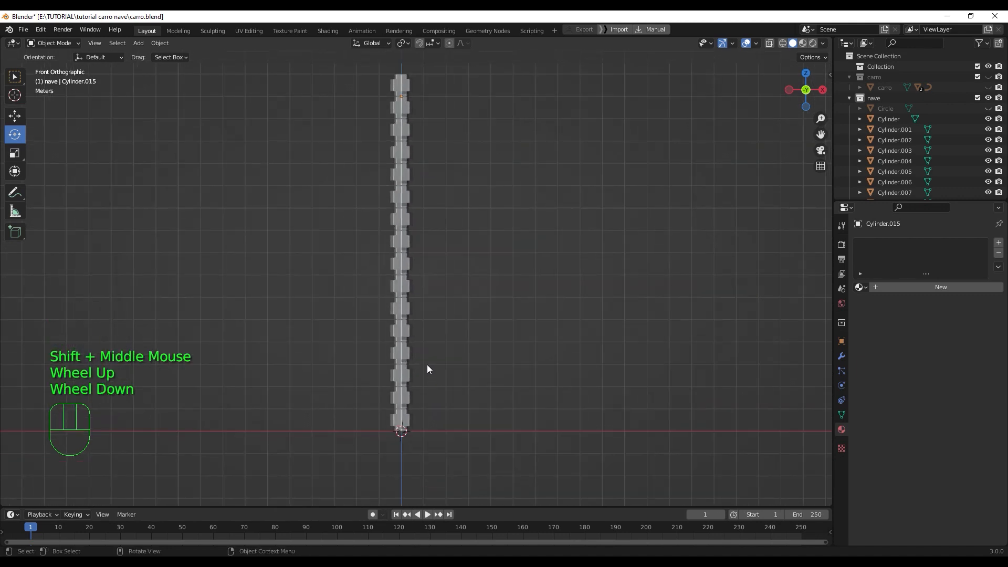
pyautogui.scroll(2, 420, 376)
pyautogui.scroll(1, 423, 421)
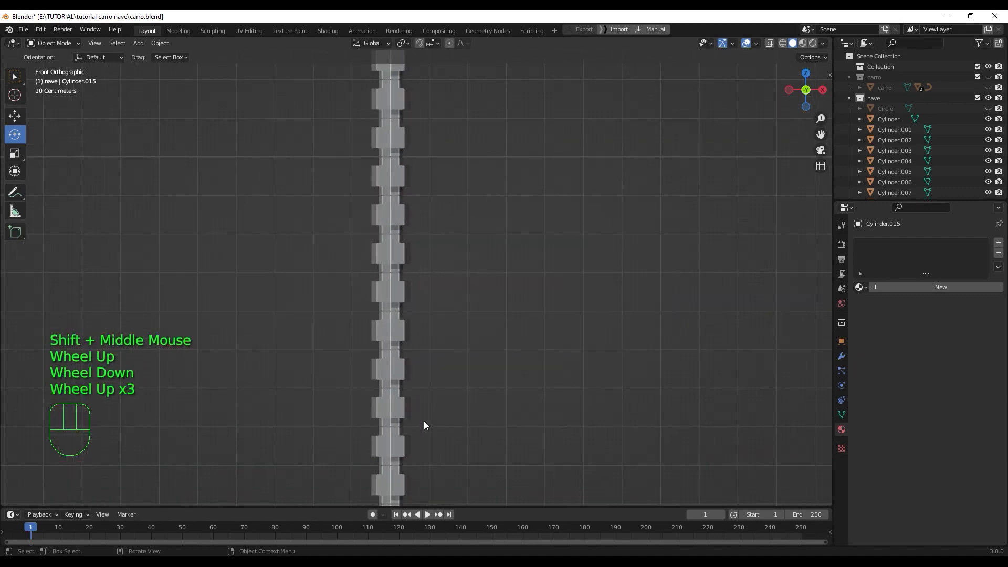
pyautogui.keyDown('shift'); pyautogui.moveTo(423, 421); pyautogui.dragTo(434, 381, button='middle'); pyautogui.keyUp('shift')
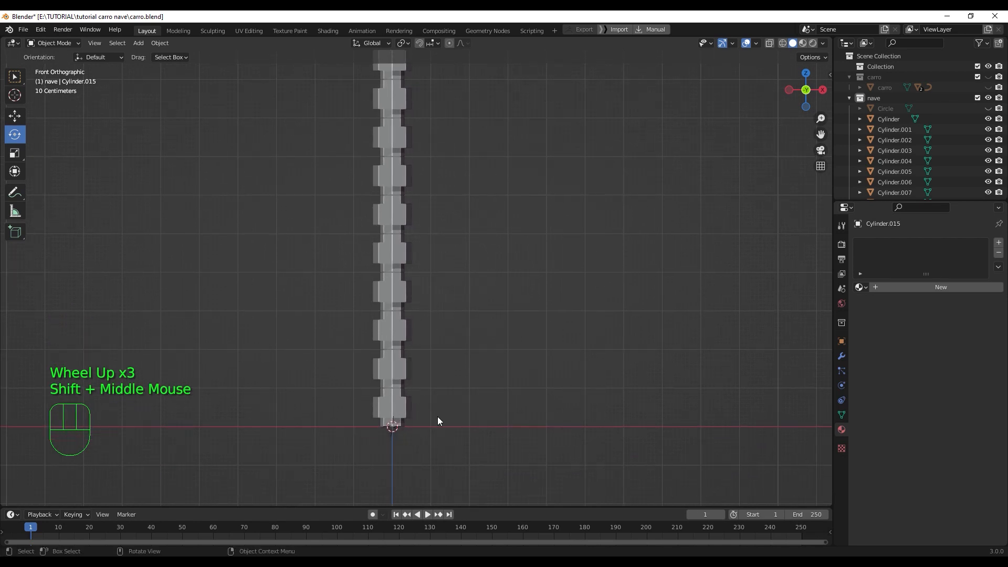
pyautogui.hotkey('shift', 'a')
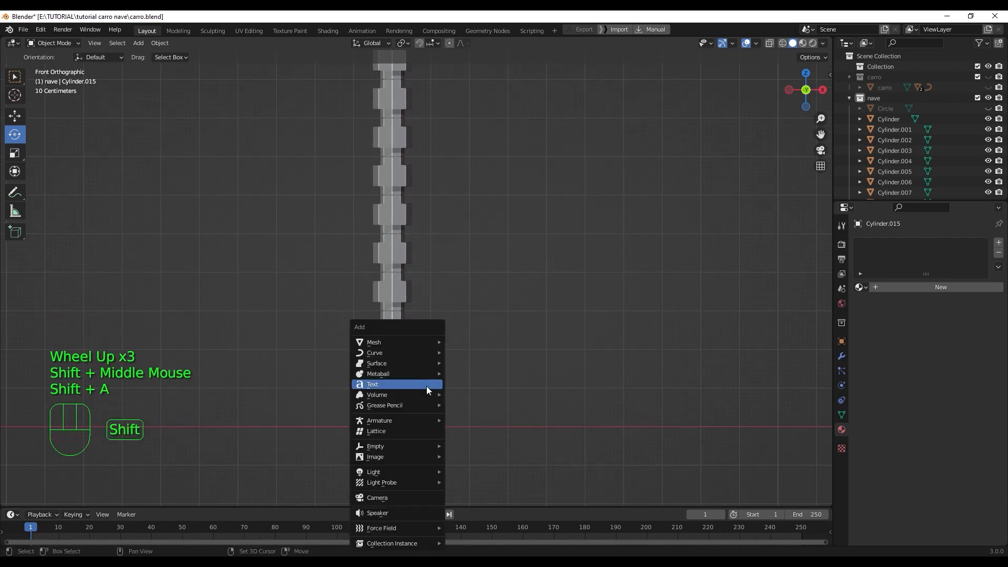
pyautogui.moveTo(420, 420)
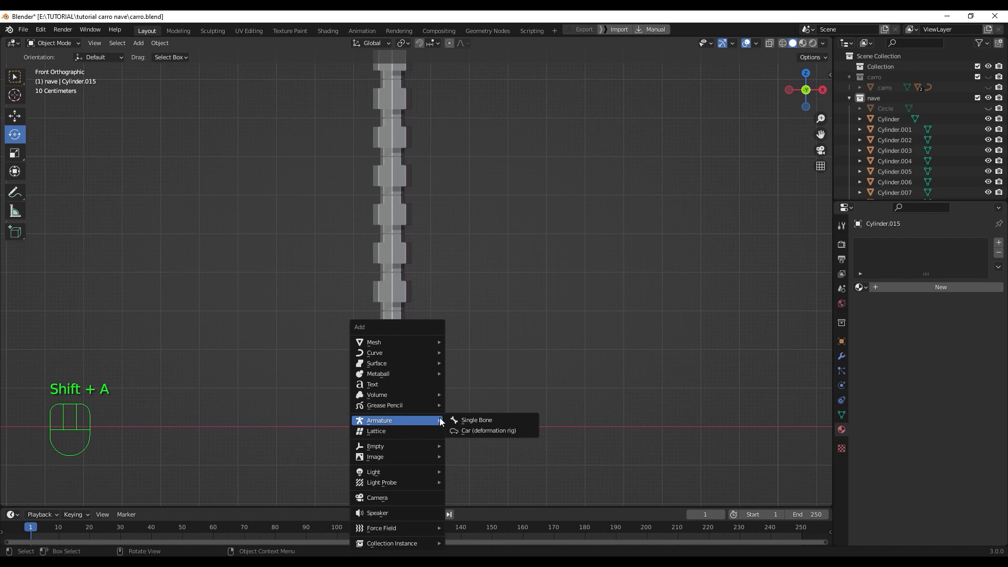
pyautogui.click(478, 421)
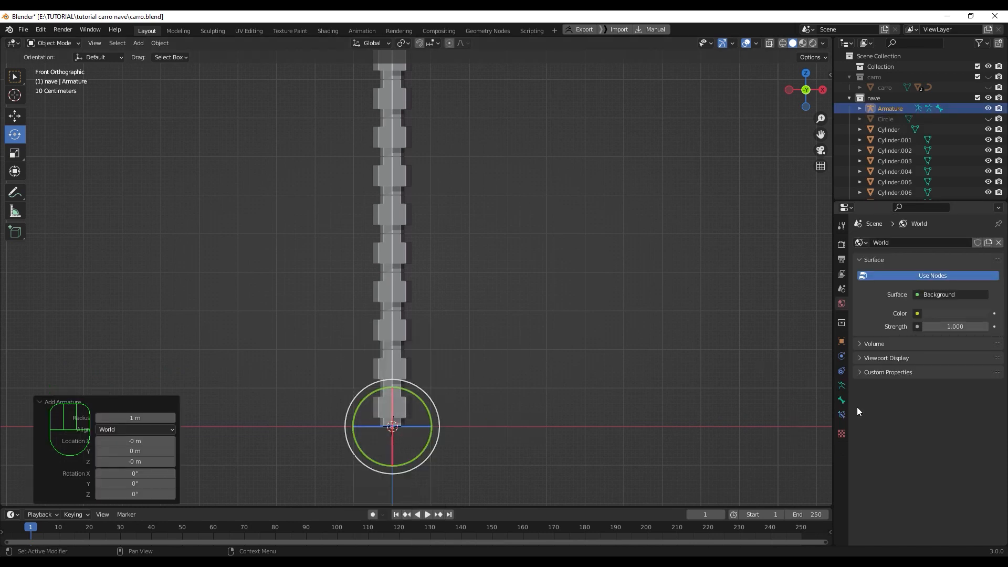
# Step: Set the armature's viewport display to In Front so the bone is drawn over the bottom segment
pyautogui.click(843, 387)
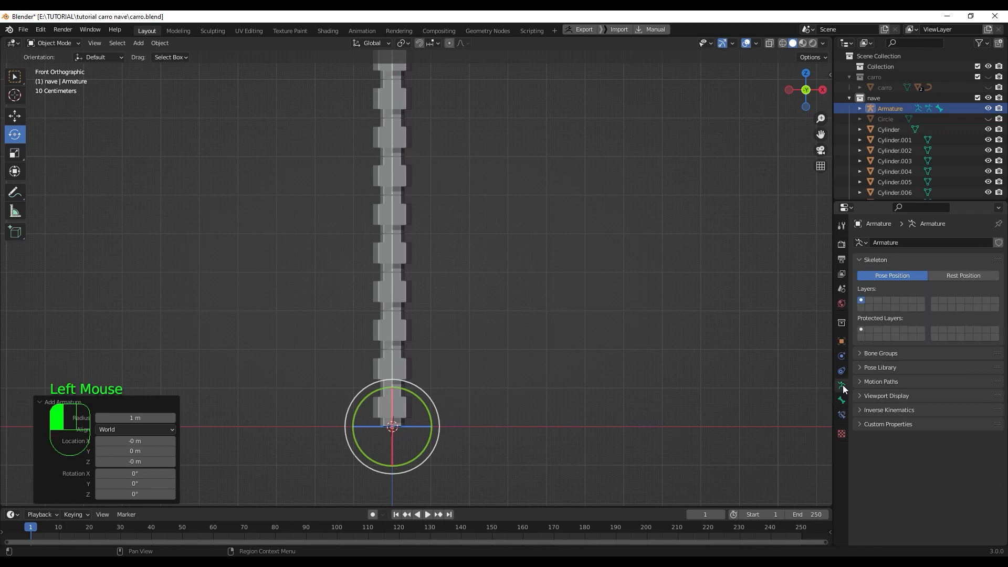
pyautogui.click(859, 396)
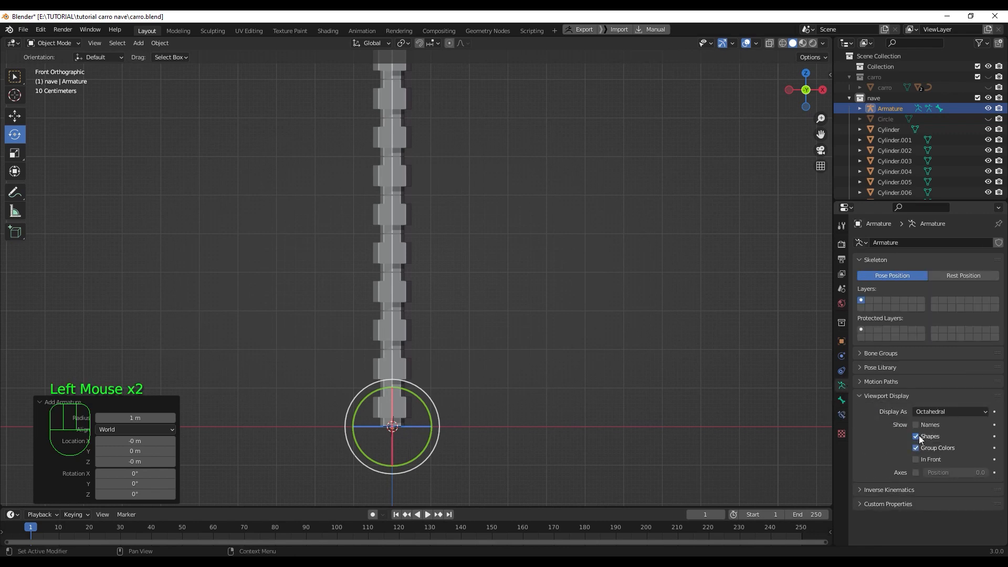
pyautogui.click(916, 459)
pyautogui.scroll(3, 516, 444)
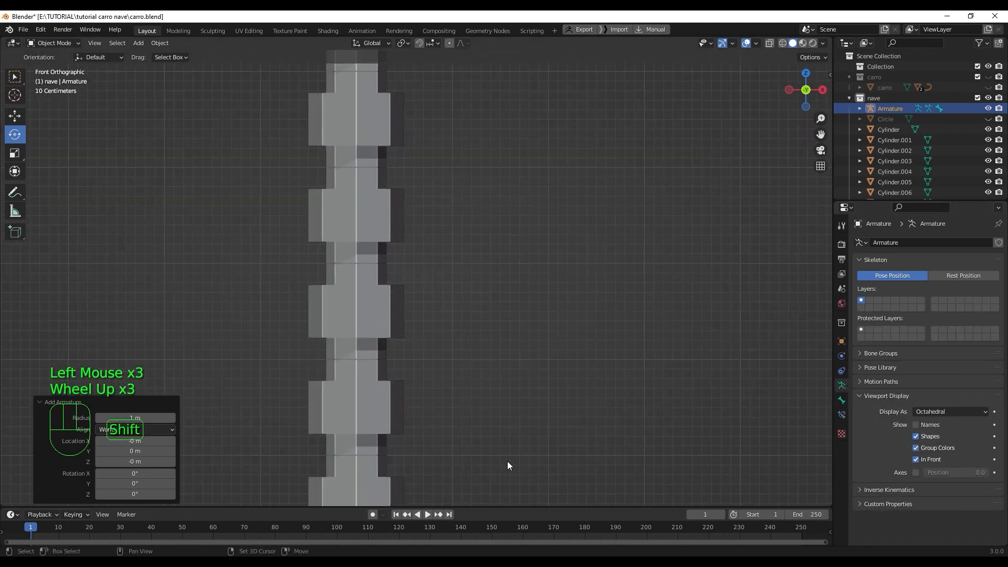
pyautogui.moveTo(507, 461)
pyautogui.keyDown('shift'); pyautogui.mouseDown(button='middle')
pyautogui.moveTo(556, 205)
pyautogui.moveTo(480, 316)
pyautogui.mouseUp(button='middle'); pyautogui.keyUp('shift')
pyautogui.scroll(2, 480, 319)
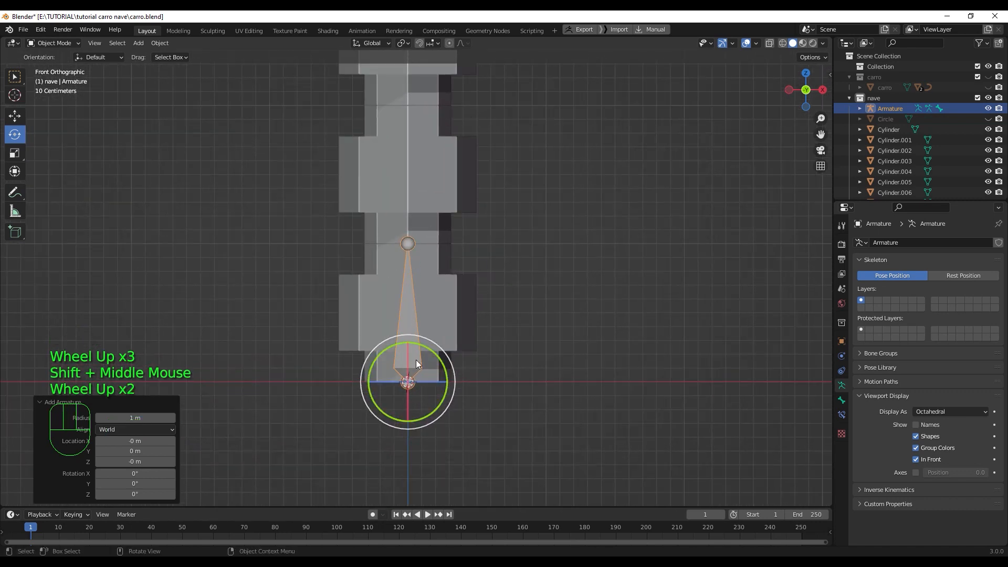
# Step: Enter Edit Mode on the armature at the base of the segment column
pyautogui.scroll(-3, 415, 269)
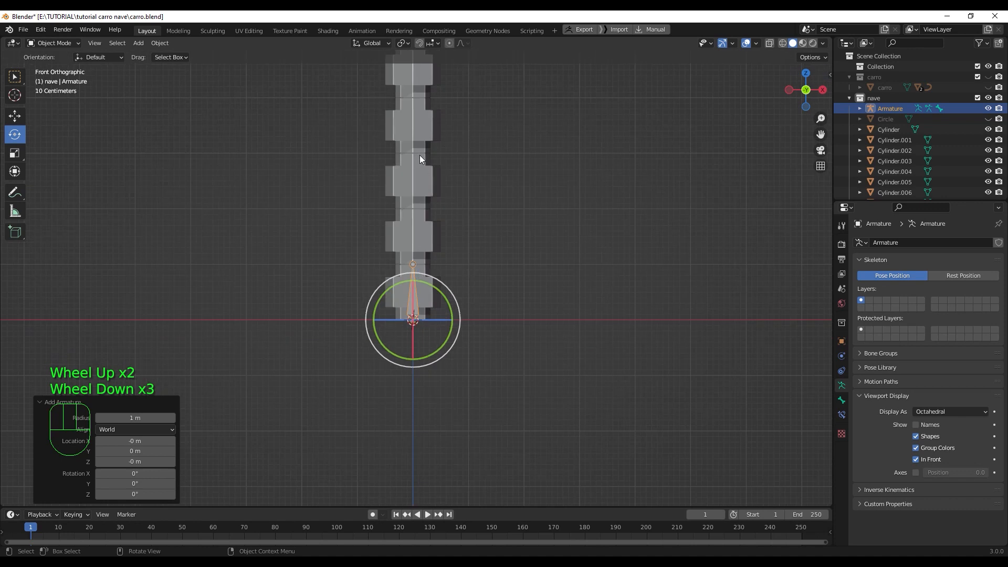
pyautogui.keyDown('shift'); pyautogui.scroll(-1, 464, 251); pyautogui.keyUp('shift')
pyautogui.keyDown('shift'); pyautogui.moveTo(464, 251); pyautogui.dragTo(454, 303, button='middle'); pyautogui.keyUp('shift')
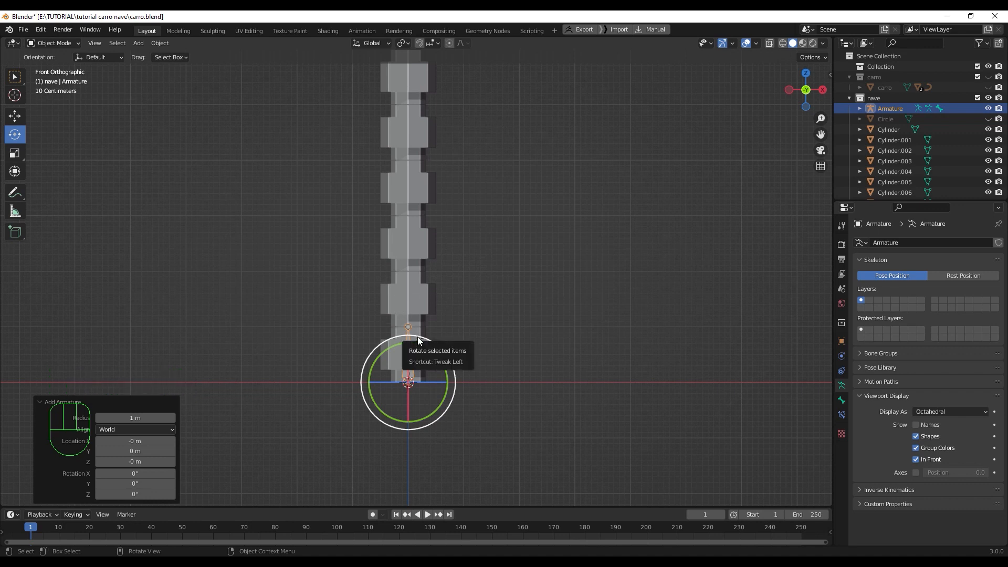
pyautogui.press('Tab')
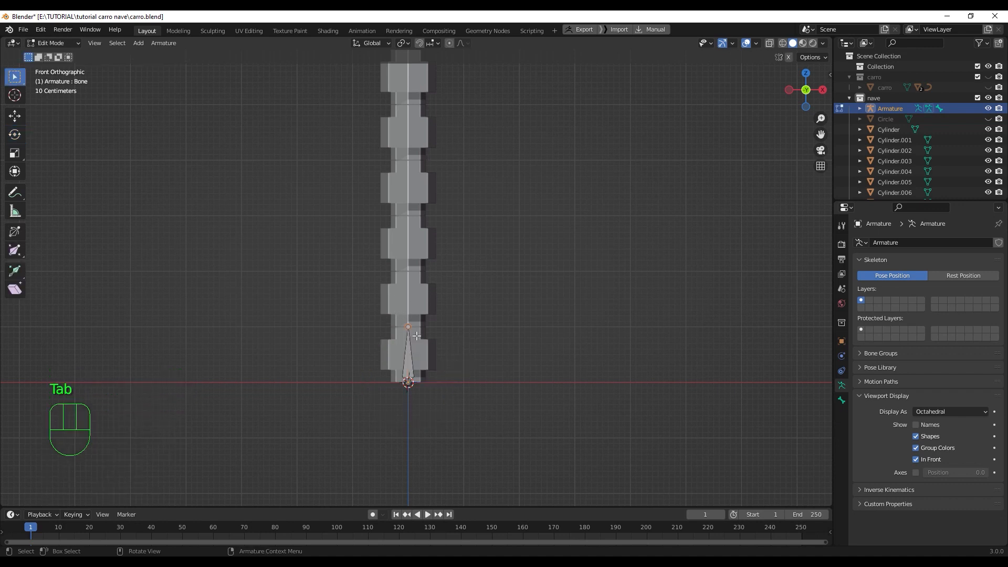
# Step: Try extruding a second bone from the first bone's tip, once upward along Z and once sideways, undoing each attempt
pyautogui.click(410, 327)
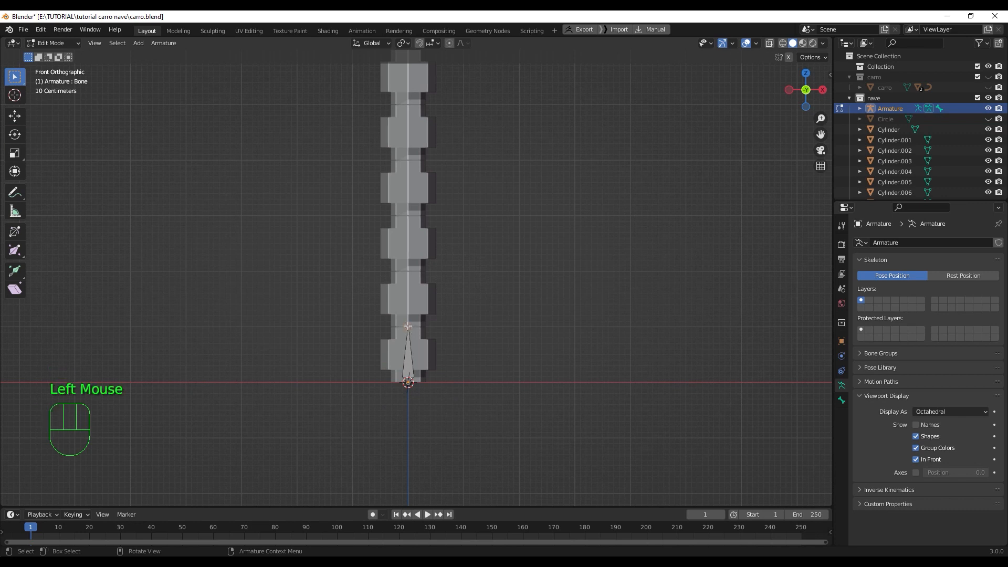
pyautogui.press('e')
pyautogui.press('z')
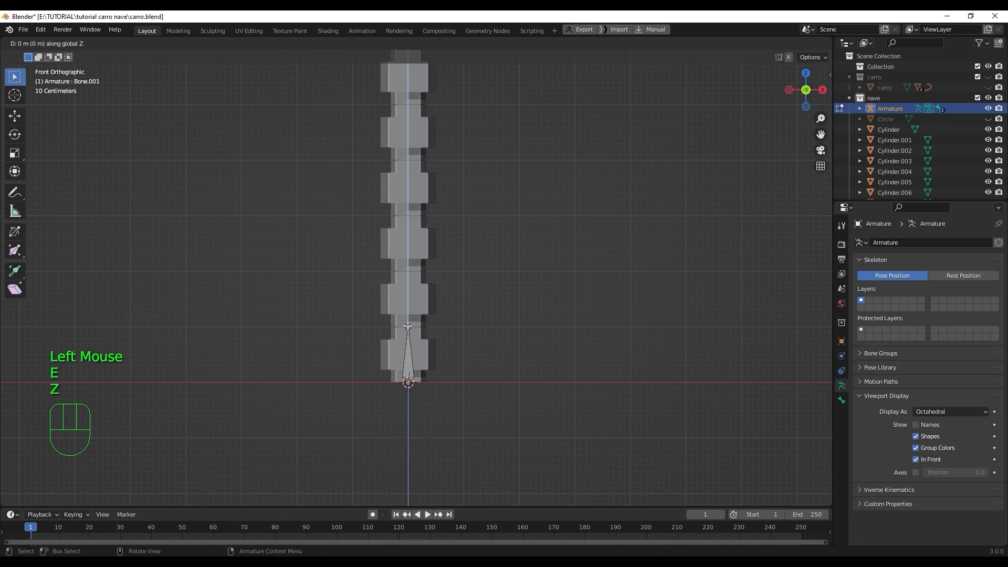
pyautogui.press('ctrl')
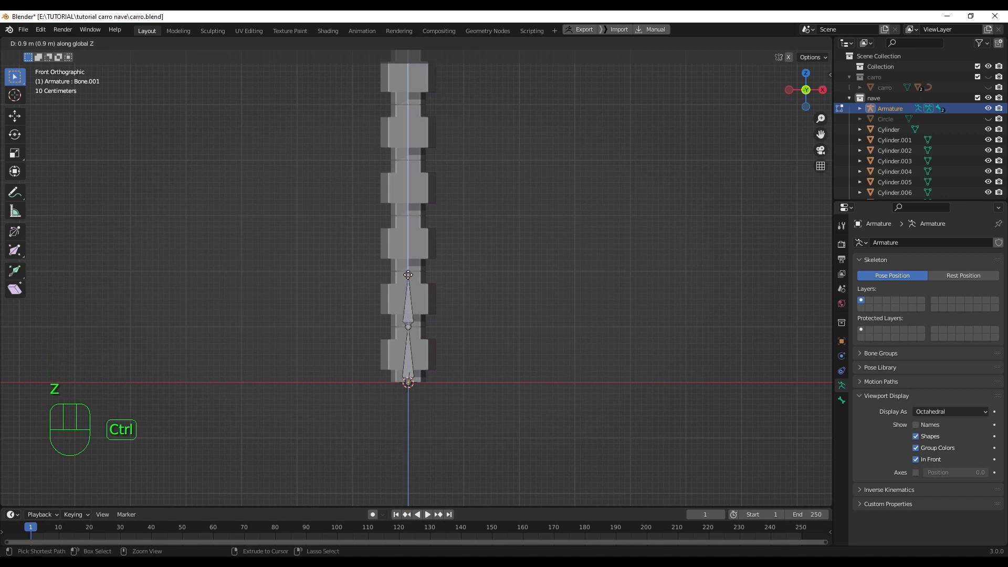
pyautogui.keyDown('ctrl'); pyautogui.click(419, 288); pyautogui.keyUp('ctrl')
pyautogui.hotkey('ctrl', 'z')
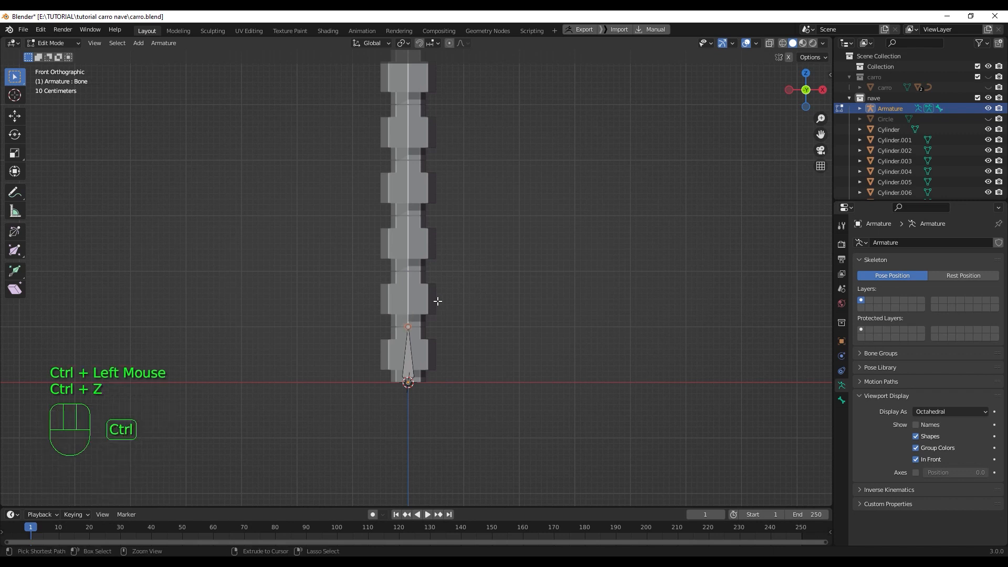
pyautogui.press('e')
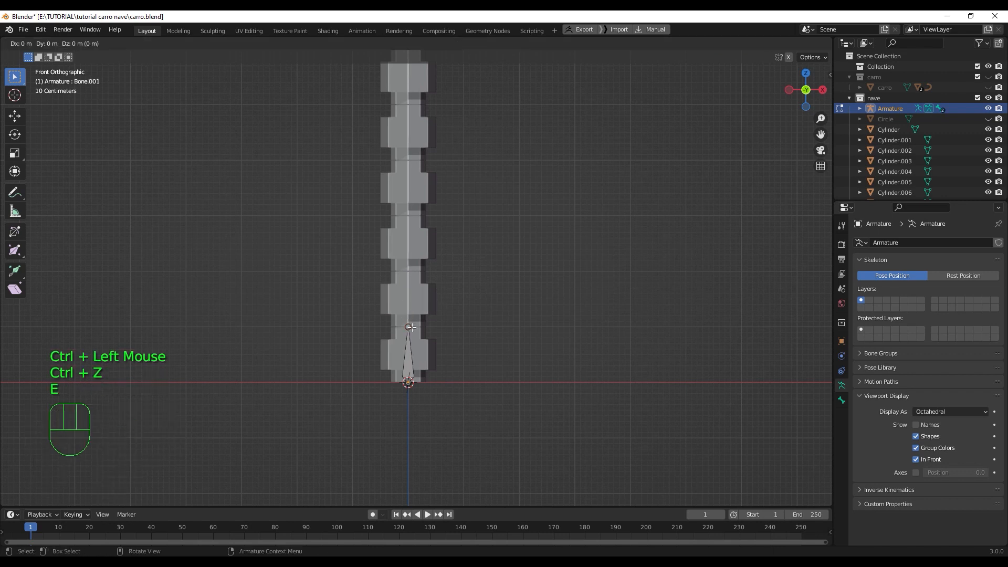
pyautogui.click(432, 328)
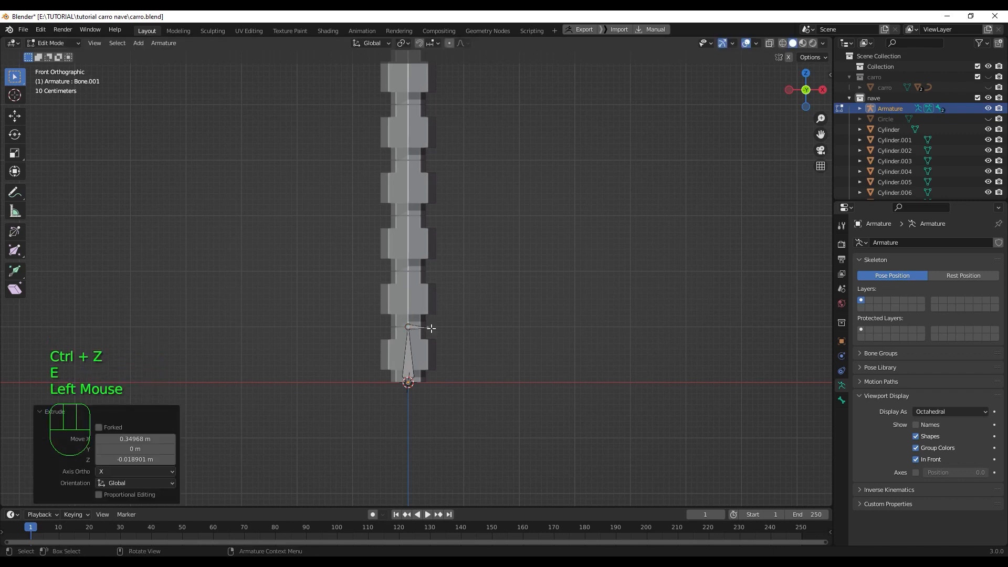
pyautogui.hotkey('ctrl', 'z')
# Step: Extrude a second bone exactly 1 m straight up along Z from the first bone's tip
pyautogui.scroll(3, 422, 338)
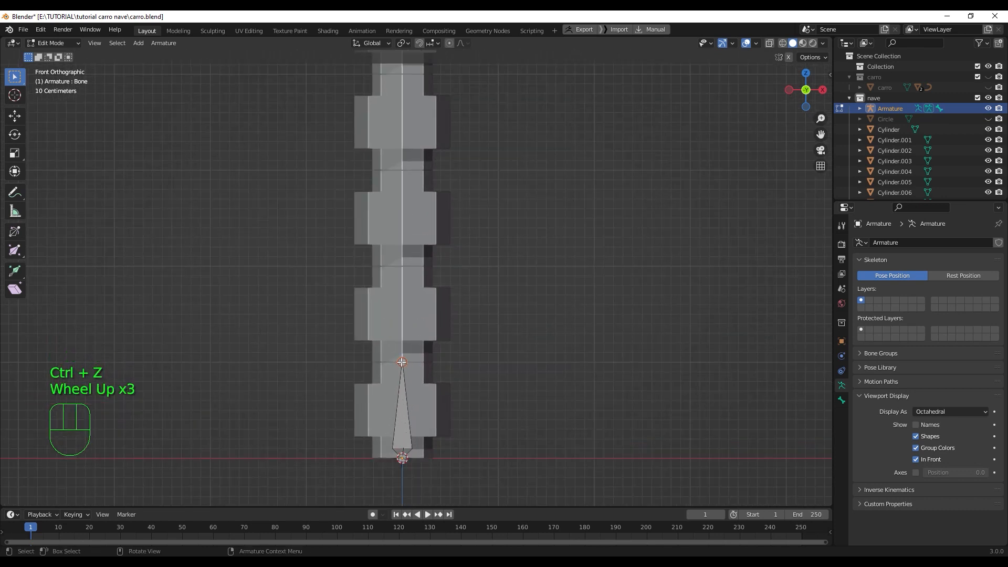
pyautogui.click(401, 362)
pyautogui.press('e')
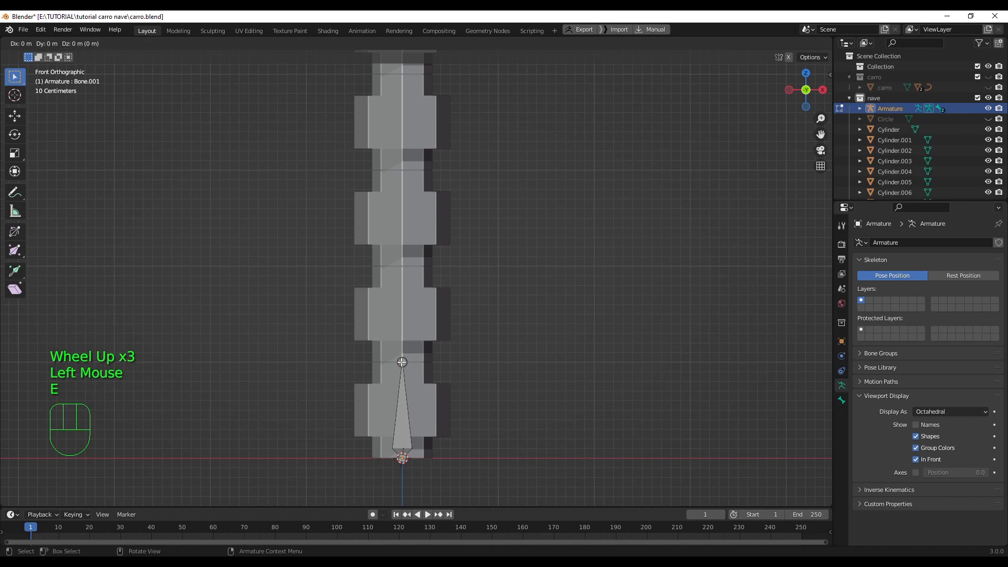
pyautogui.press('z')
pyautogui.press('ctrl')
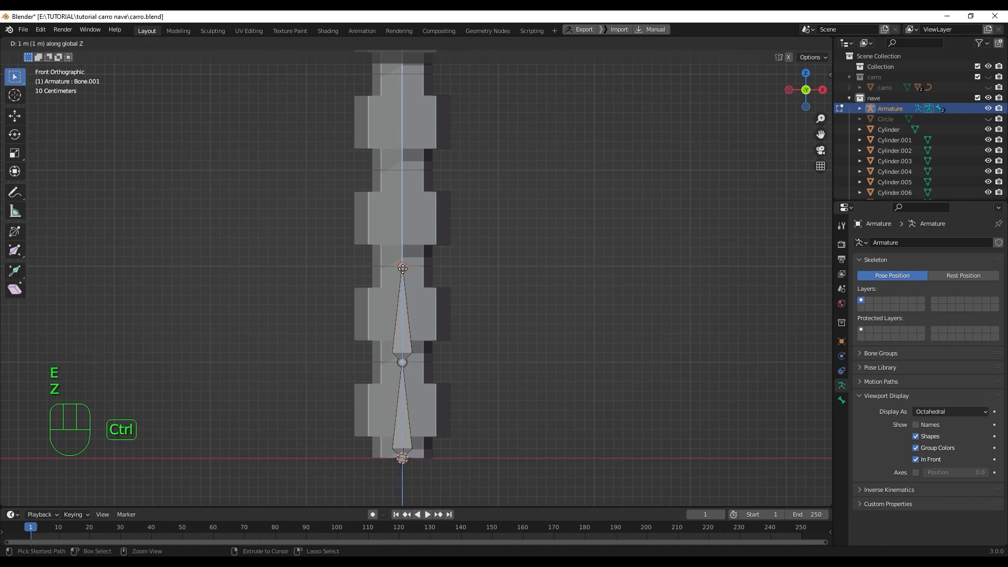
pyautogui.keyDown('ctrl'); pyautogui.click(403, 273); pyautogui.keyUp('ctrl')
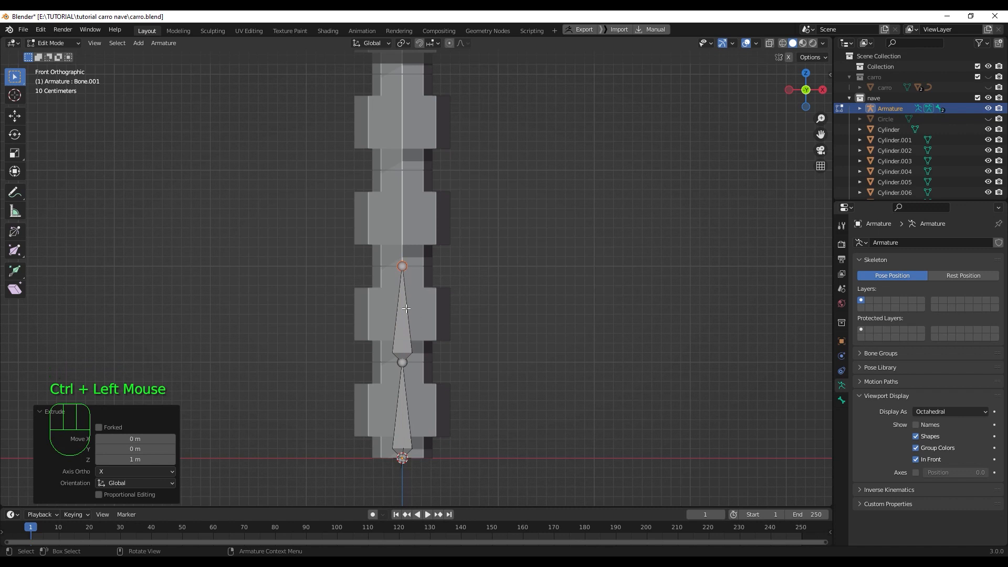
# Step: Repeat the 1 m upward bone extrusion fourteen more times to form a sixteen-bone chain reaching the column's top
pyautogui.scroll(-2, 408, 311)
pyautogui.keyDown('shift'); pyautogui.moveTo(513, 281); pyautogui.dragTo(488, 350, button='middle'); pyautogui.keyUp('shift')
pyautogui.scroll(-2, 488, 349)
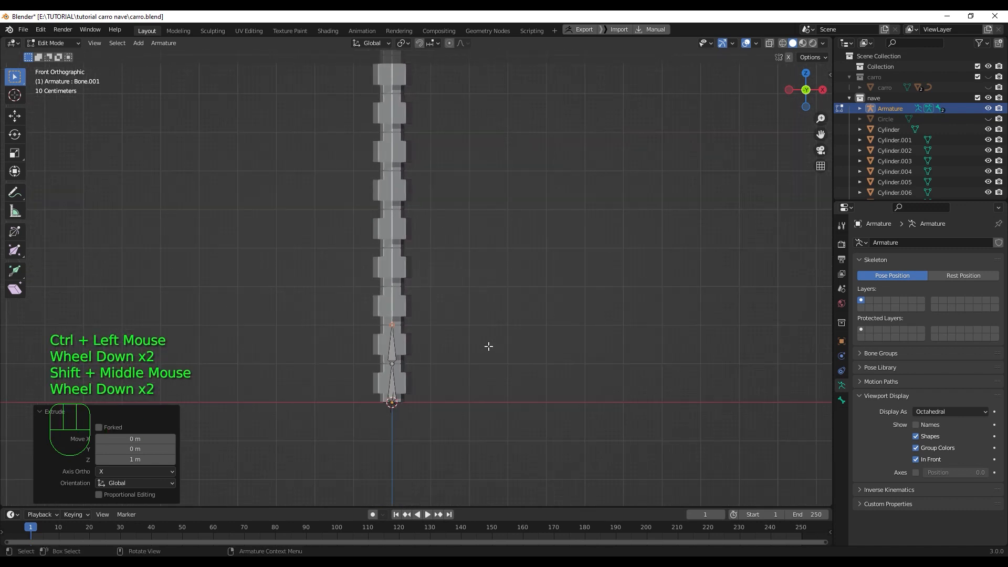
pyautogui.hotkey('shift', 'r')
pyautogui.hotkey('shift', 'r')
pyautogui.hotkey('shift', 'r')
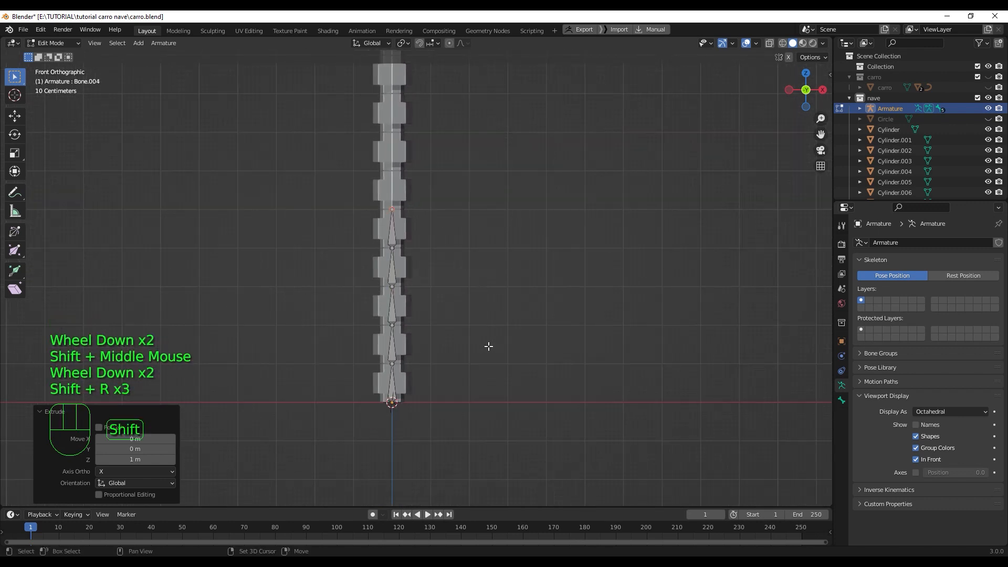
pyautogui.scroll(-2, 467, 262)
pyautogui.keyDown('shift'); pyautogui.moveTo(465, 261); pyautogui.dragTo(442, 376, button='middle'); pyautogui.keyUp('shift')
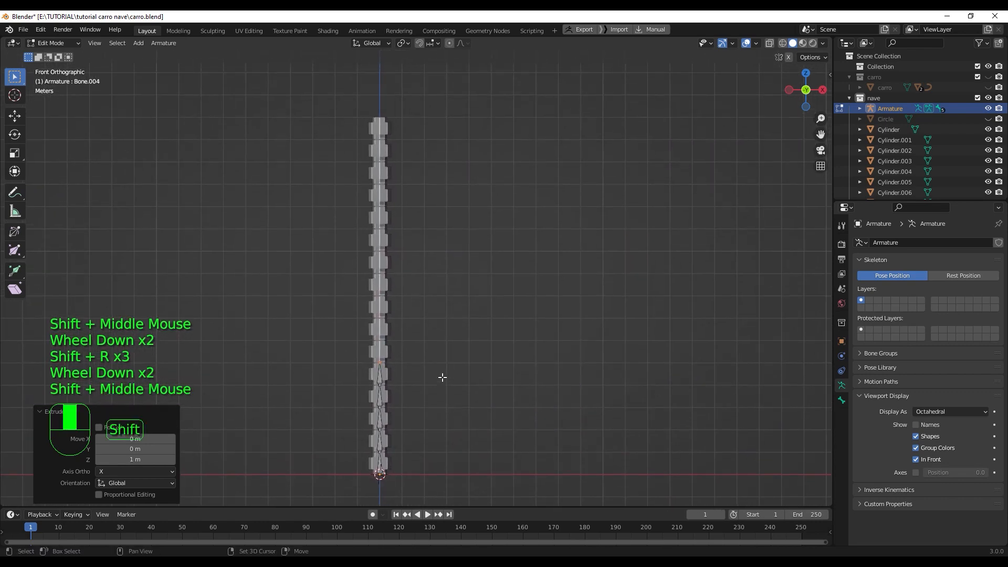
pyautogui.hotkey('shift', 'r')
pyautogui.hotkey('shift', 'r')
pyautogui.hotkey('shift', 'r')
pyautogui.hotkey('shift', 'r')
pyautogui.hotkey('shift', 'r')
pyautogui.hotkey('shift', 'r')
pyautogui.hotkey('shift', 'r')
pyautogui.hotkey('shift', 'r')
pyautogui.hotkey('shift', 'r')
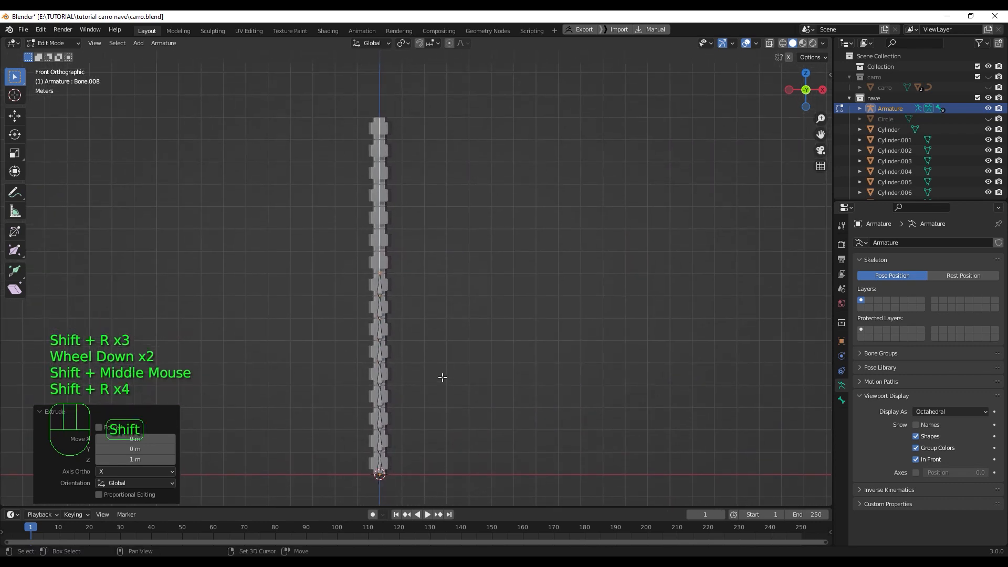
pyautogui.hotkey('shift', 'r')
pyautogui.hotkey('shift', 'r')
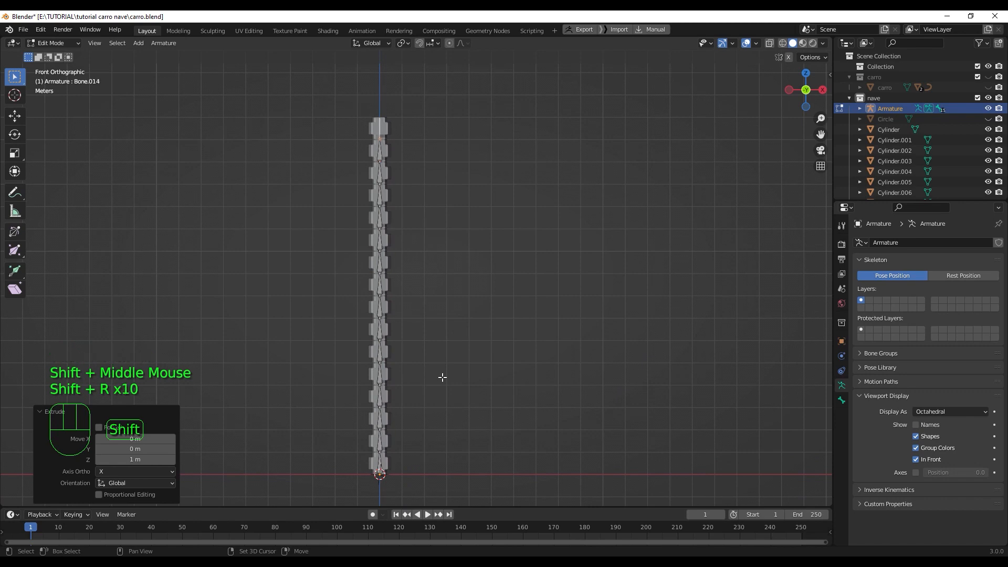
pyautogui.scroll(-1, 427, 359)
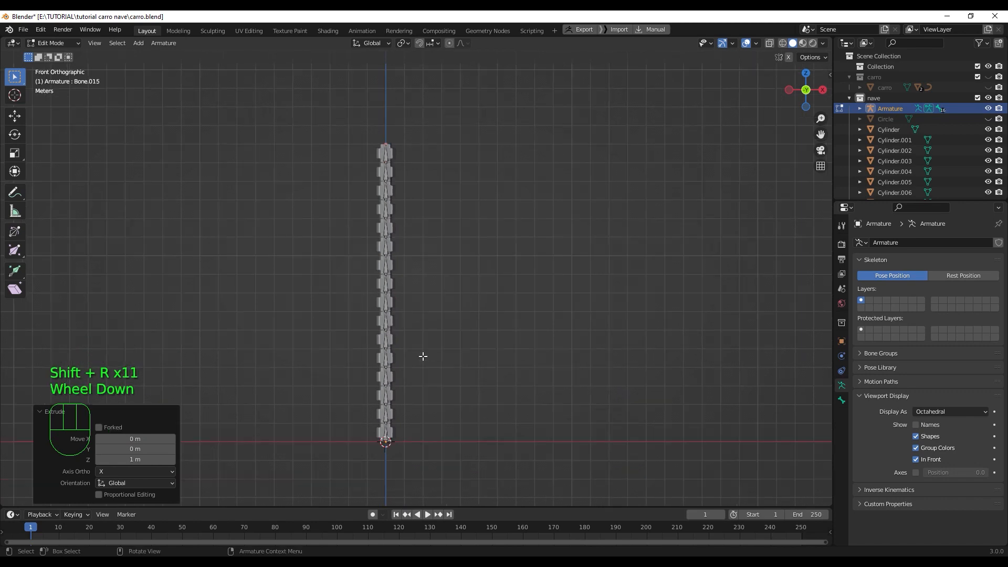
pyautogui.scroll(-1, 413, 342)
pyautogui.scroll(2, 412, 340)
pyautogui.scroll(-1, 411, 339)
# Step: Leave Edit Mode and switch the armature to Pose Mode
pyautogui.press('Tab')
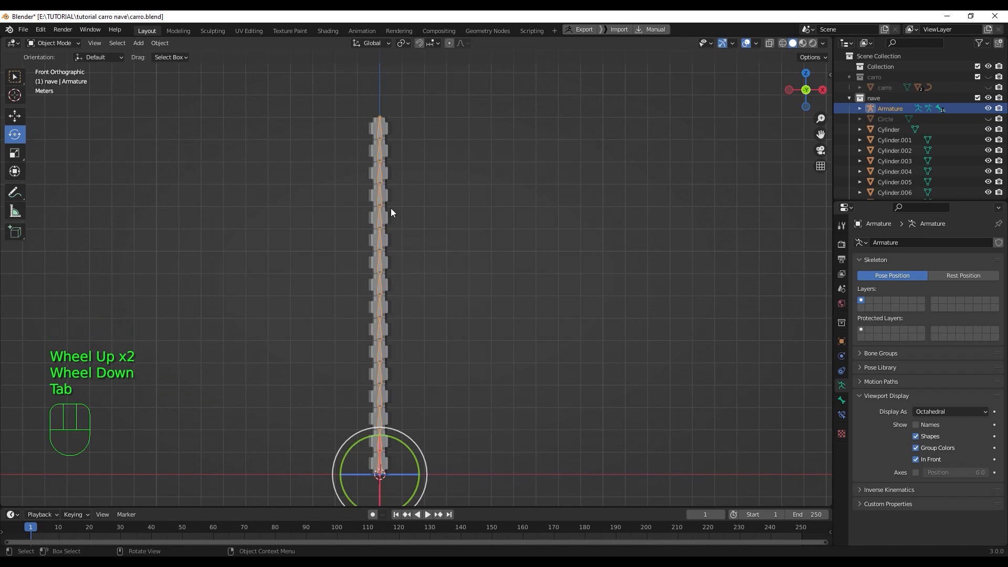
pyautogui.hotkey('ctrl', 'Tab')
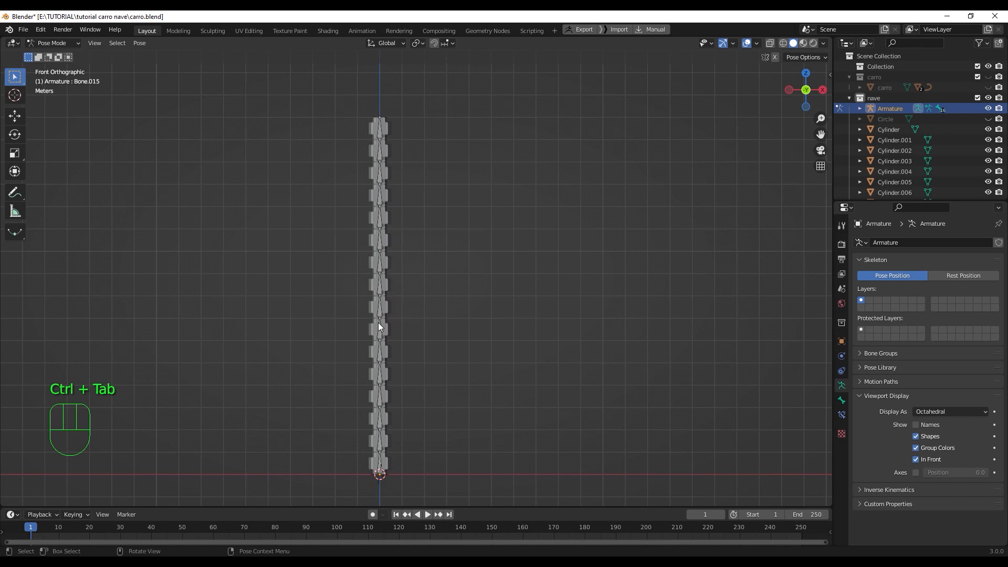
# Step: Try rotating the bone near the middle of the chain, cancel the rotation and undo the bone selection
pyautogui.scroll(1, 391, 341)
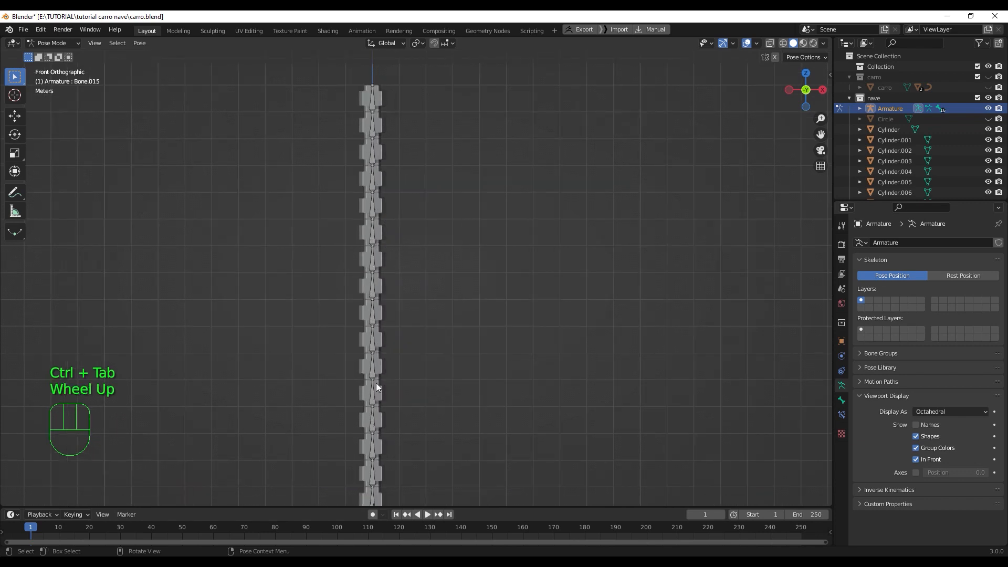
pyautogui.click(374, 323)
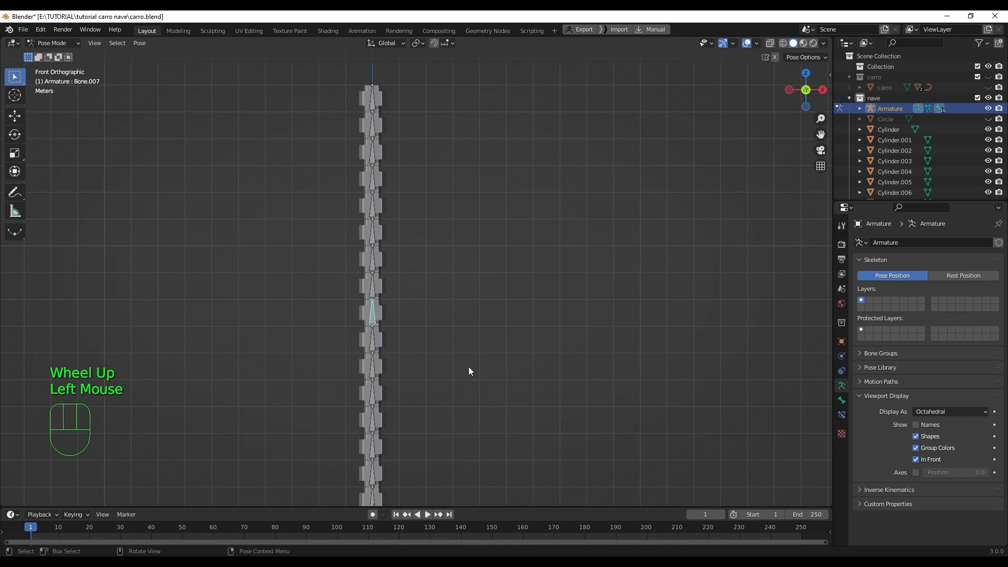
pyautogui.press('r')
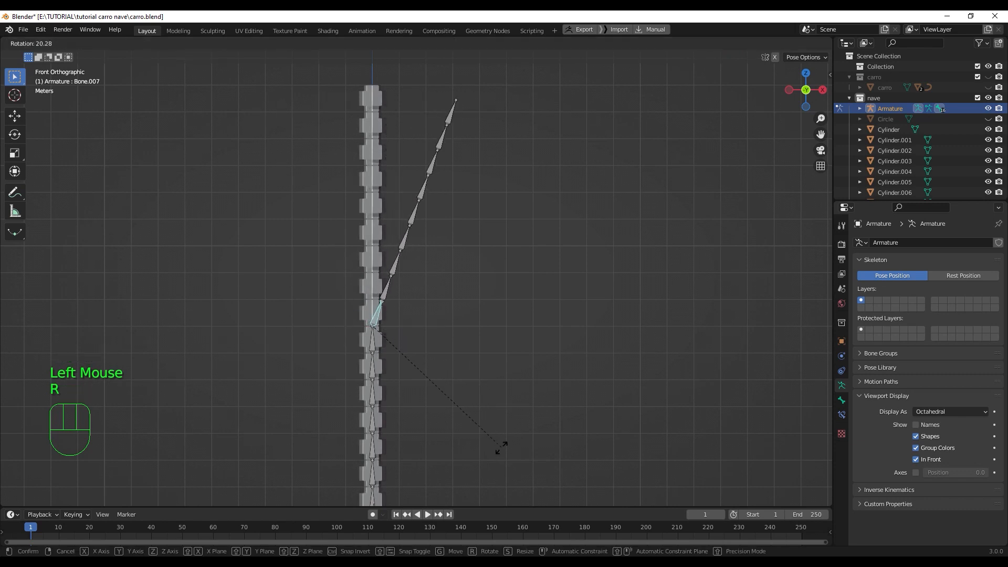
pyautogui.rightClick(494, 467)
pyautogui.hotkey('ctrl', 'z')
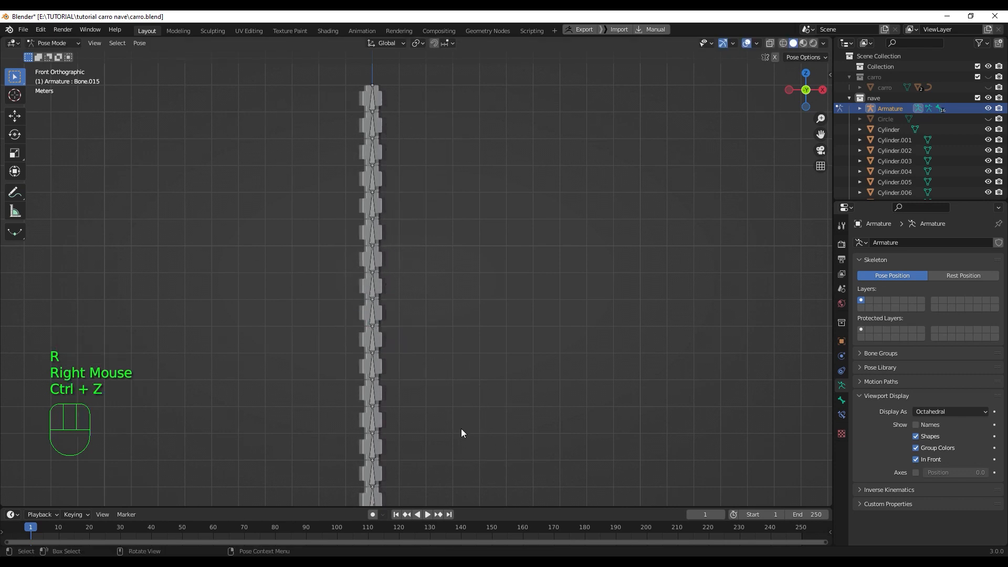
# Step: Try rotating the third bone from the bottom of the chain and undo the rotation
pyautogui.keyDown('shift'); pyautogui.moveTo(447, 423); pyautogui.dragTo(444, 322, button='middle'); pyautogui.keyUp('shift')
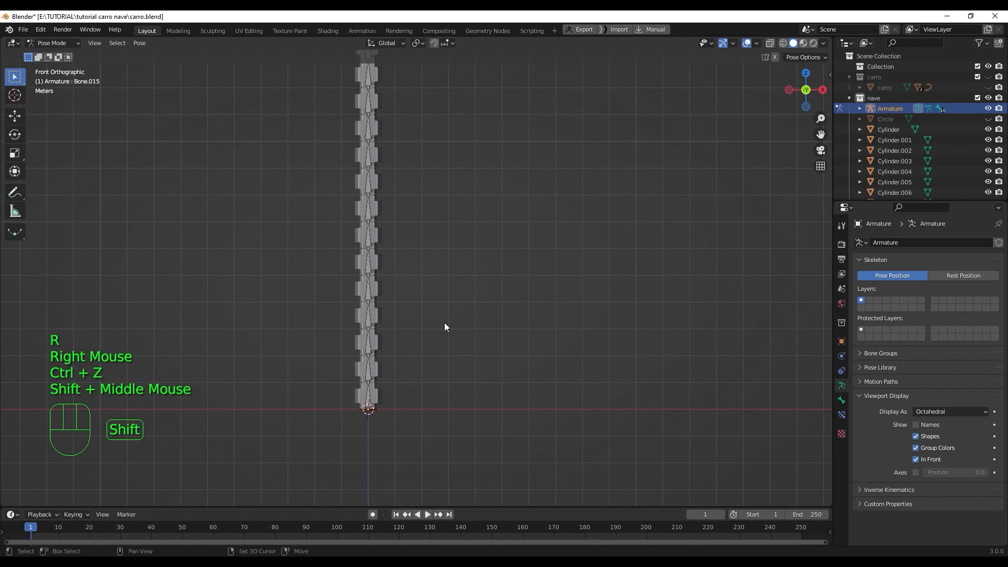
pyautogui.click(369, 350)
pyautogui.press('r')
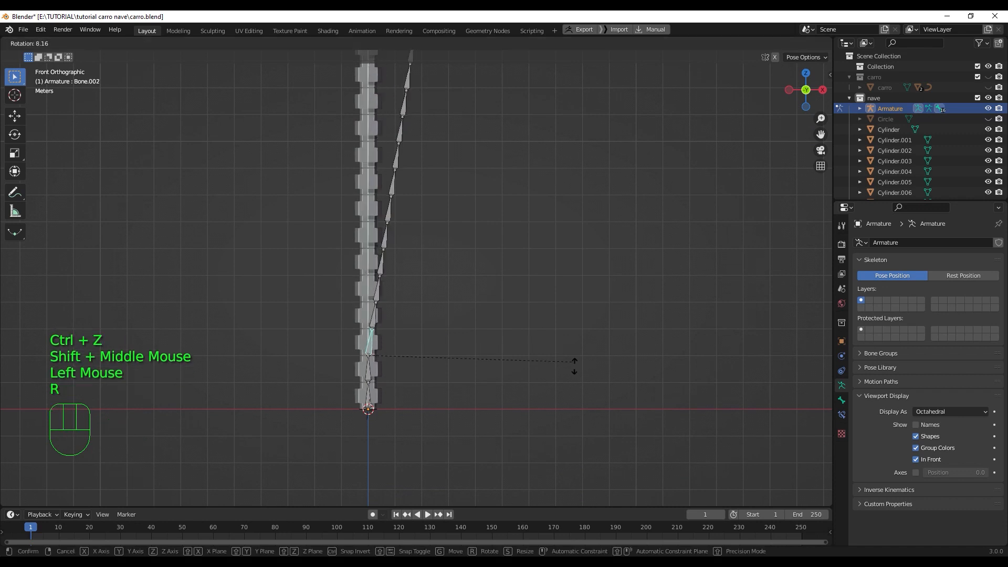
pyautogui.click(620, 473)
pyautogui.hotkey('ctrl', 'z')
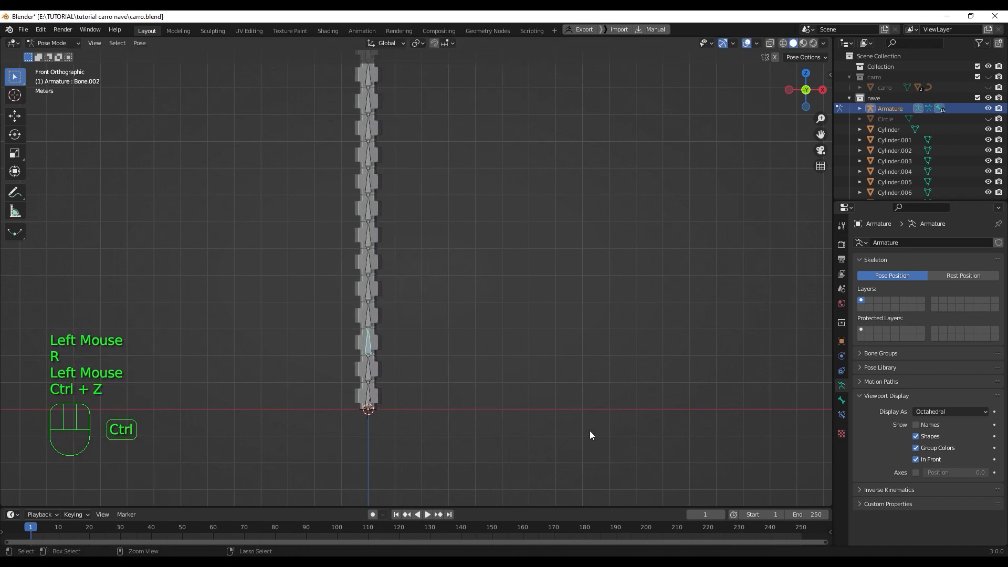
# Step: Select all bones linked to the topmost bone and clear their pose rotation
pyautogui.keyDown('shift'); pyautogui.moveTo(440, 256); pyautogui.dragTo(439, 381, button='middle'); pyautogui.keyUp('shift')
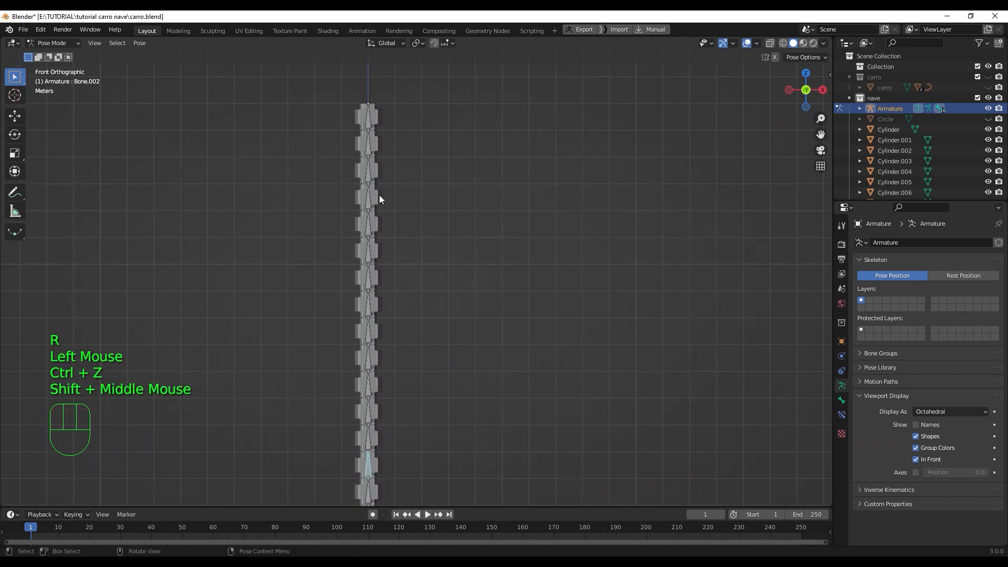
pyautogui.click(368, 122)
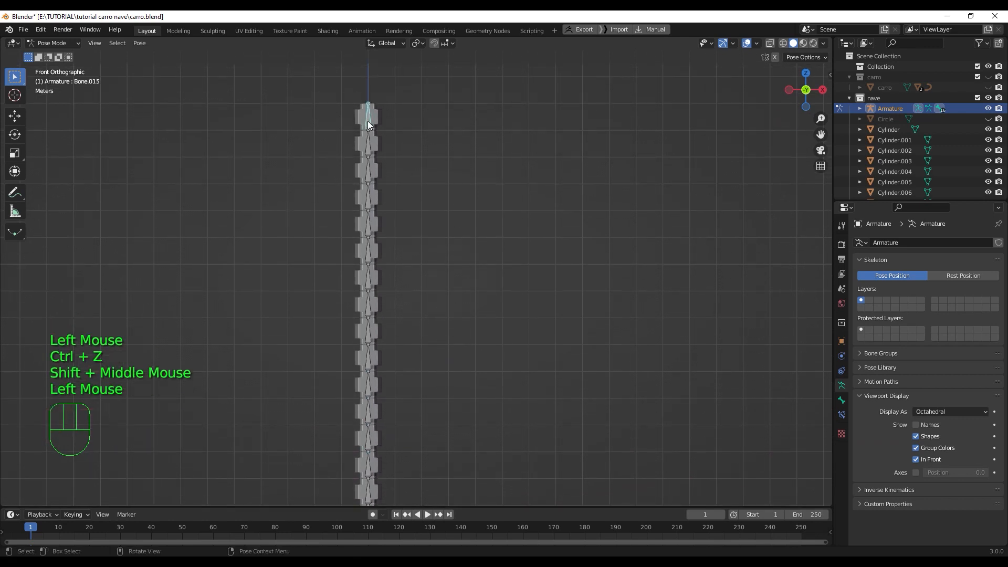
pyautogui.press('l')
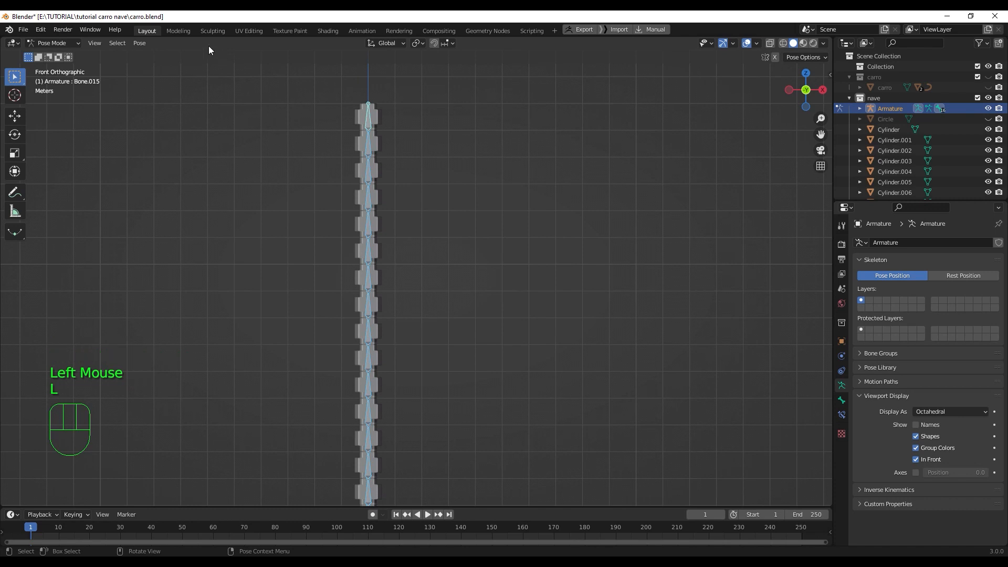
pyautogui.click(140, 43)
pyautogui.moveTo(189, 66)
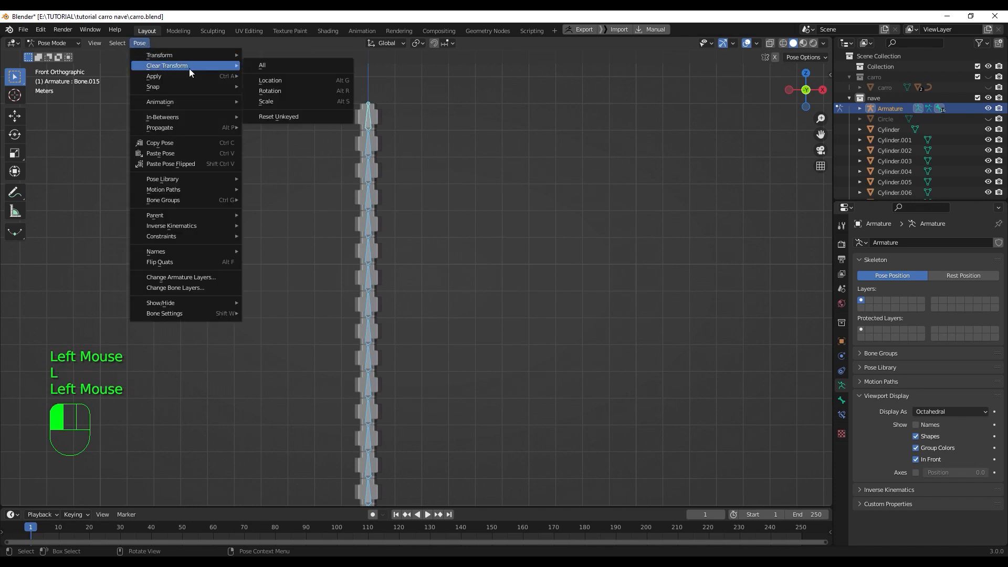
pyautogui.click(311, 90)
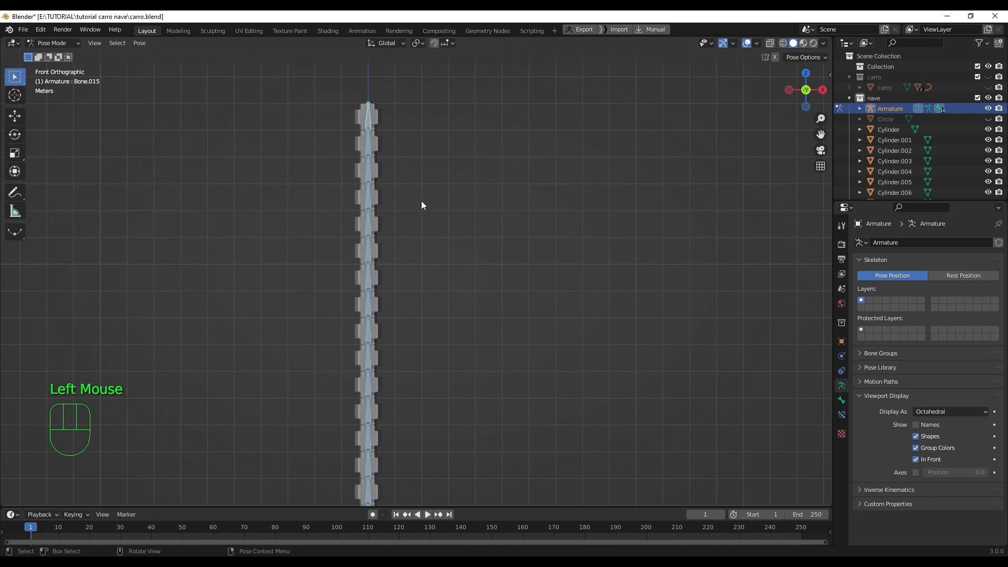
# Step: Return the armature to Edit Mode with the whole bone chain in view
pyautogui.scroll(-2, 408, 187)
pyautogui.scroll(1, 408, 187)
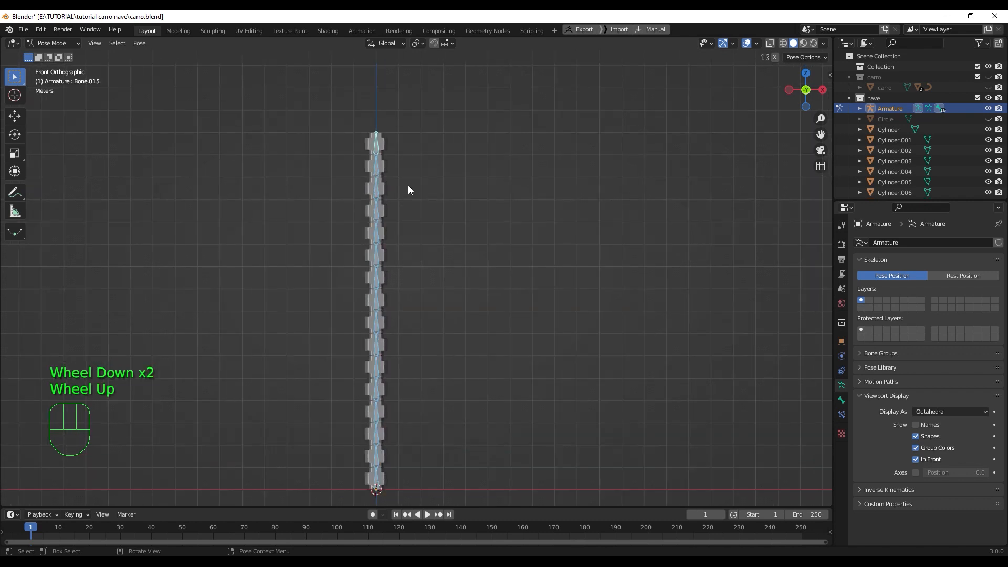
pyautogui.press('Tab')
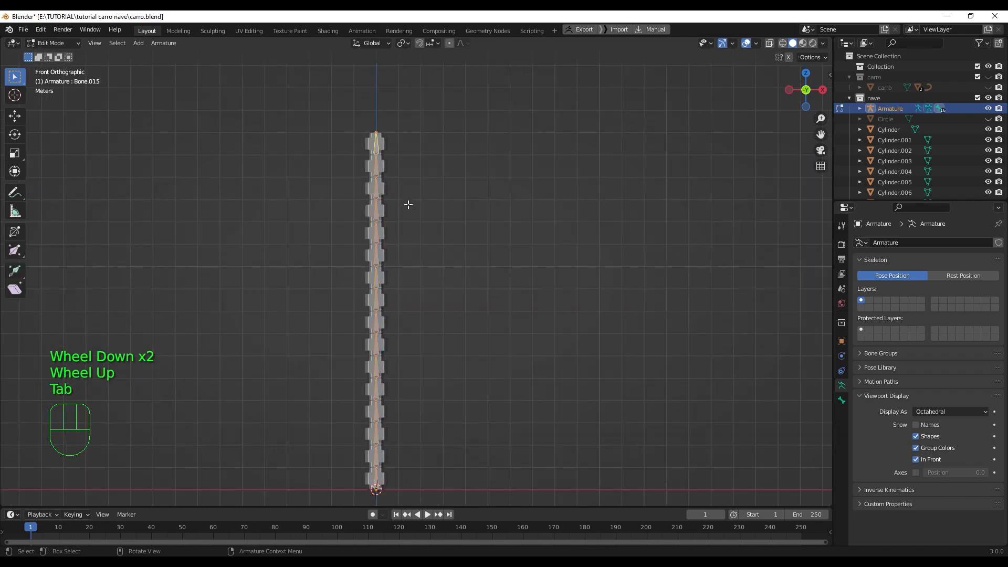
# Step: Leave Edit Mode and return the armature to Object Mode
pyautogui.scroll(-1, 381, 188)
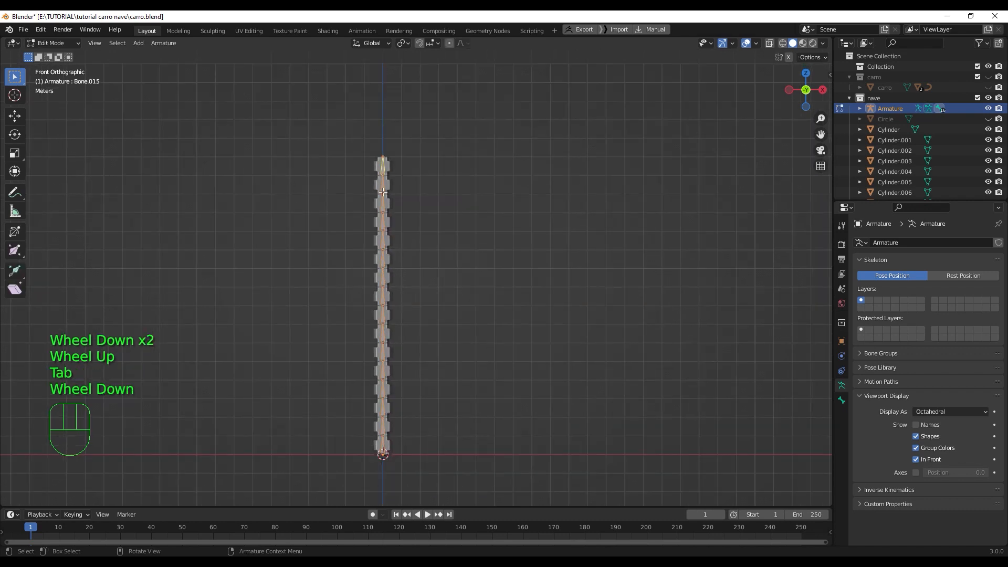
pyautogui.press('Tab')
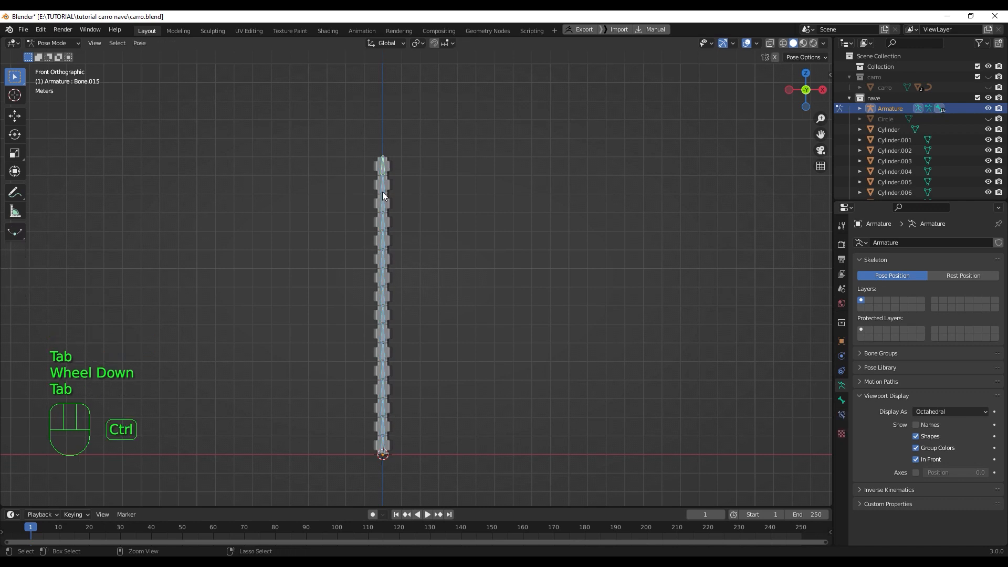
pyautogui.hotkey('ctrl', 'Tab')
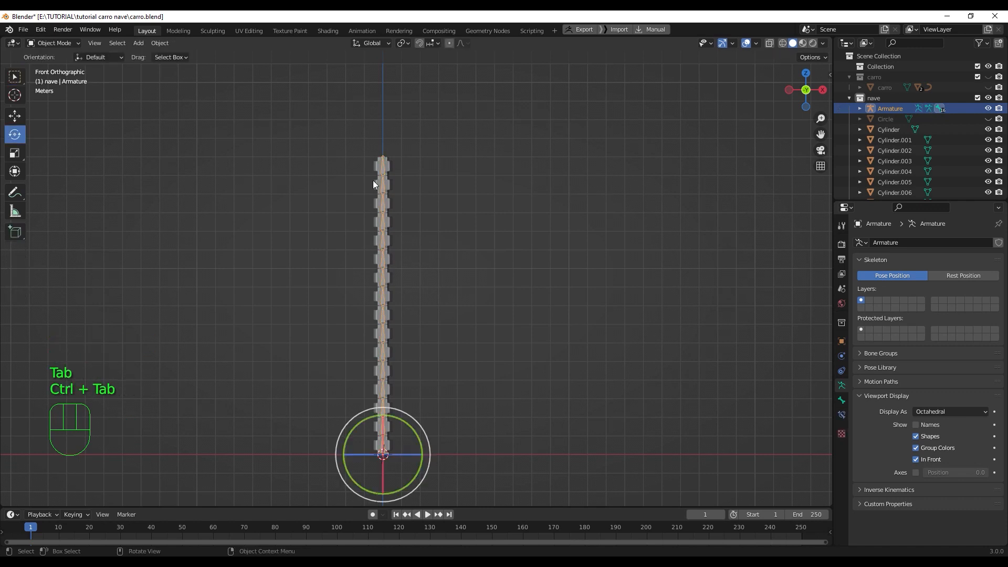
pyautogui.moveTo(411, 256); pyautogui.dragTo(410, 263, button='middle')
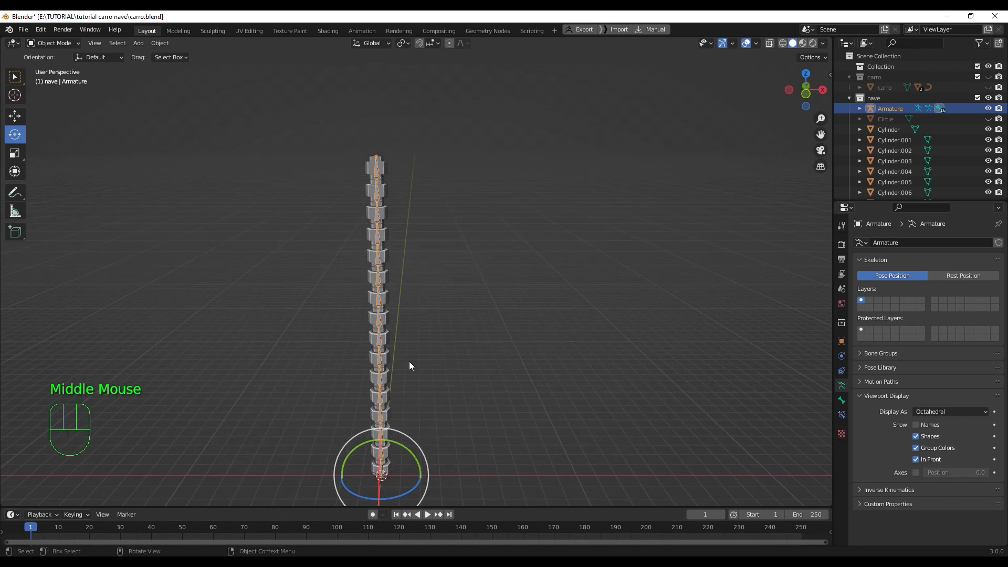
pyautogui.press('KP_1')
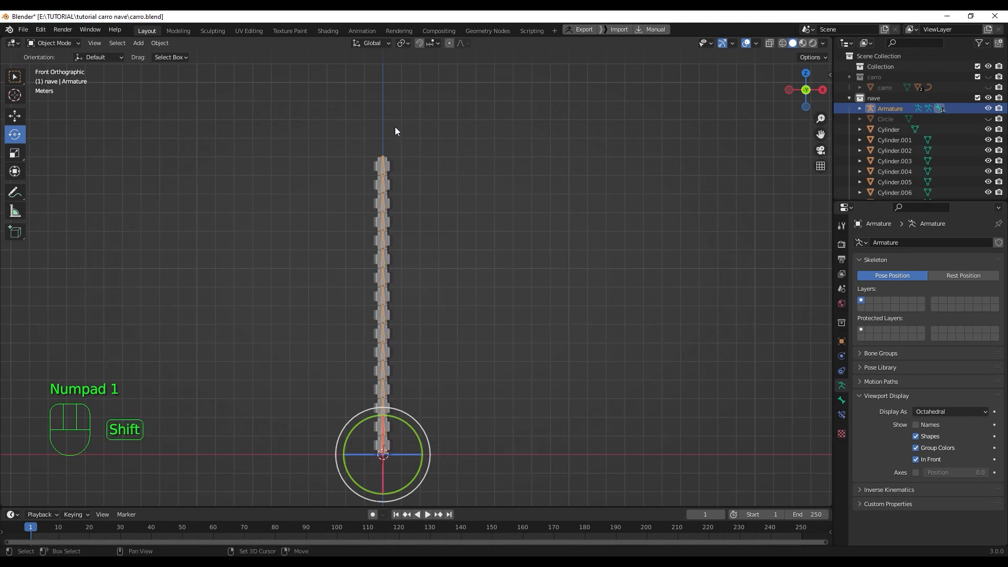
# Step: Add all the cylinder segments to the selection and parent them to the armature with automatic weights
pyautogui.keyDown('shift'); pyautogui.moveTo(387, 120); pyautogui.dragTo(437, 467); pyautogui.keyUp('shift')
pyautogui.moveTo(443, 432); pyautogui.dragTo(449, 345, button='middle')
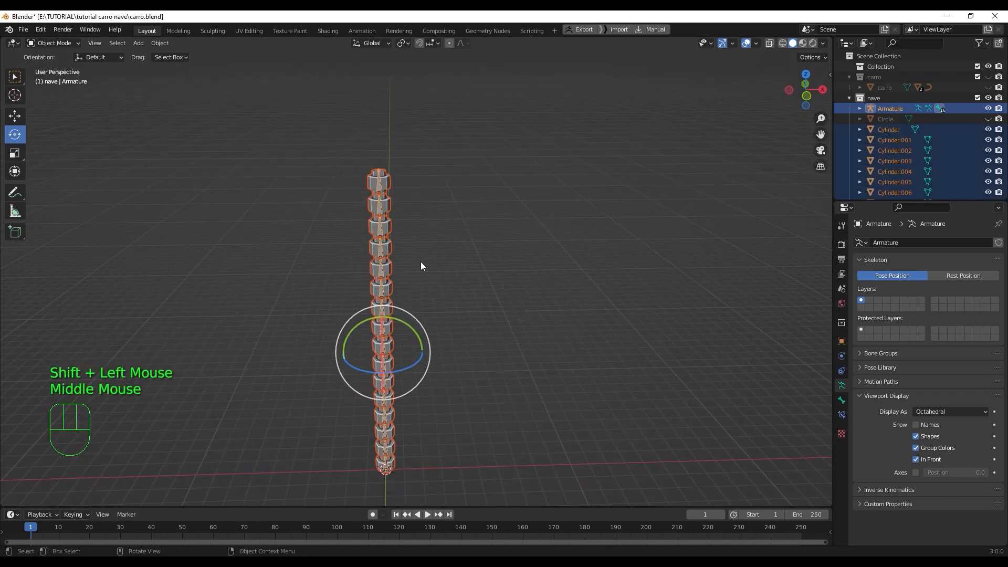
pyautogui.scroll(-1, 420, 261)
pyautogui.scroll(2, 421, 261)
pyautogui.keyDown('shift'); pyautogui.moveTo(415, 224); pyautogui.dragTo(468, 267, button='middle'); pyautogui.keyUp('shift')
pyautogui.hotkey('ctrl', 'p')
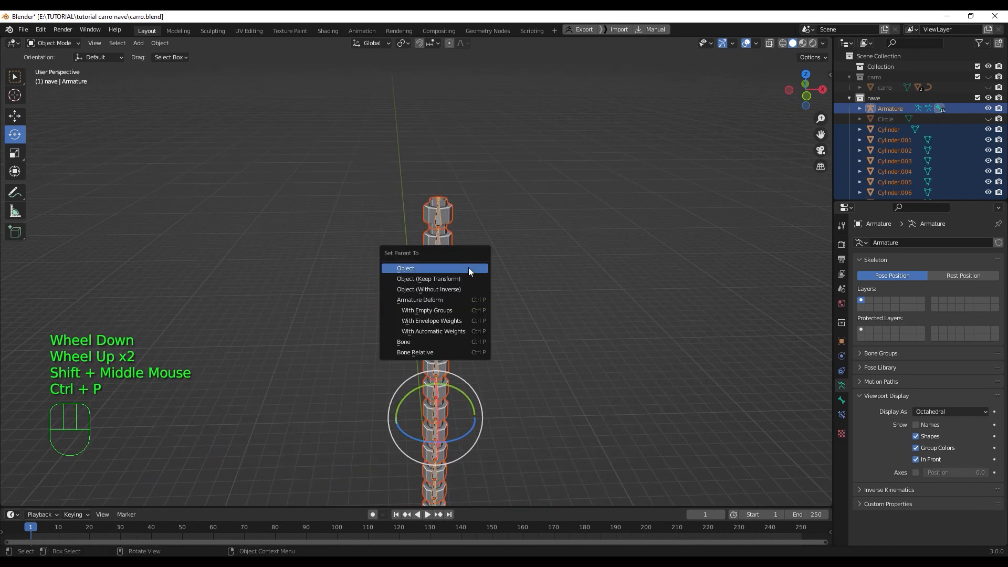
pyautogui.click(442, 332)
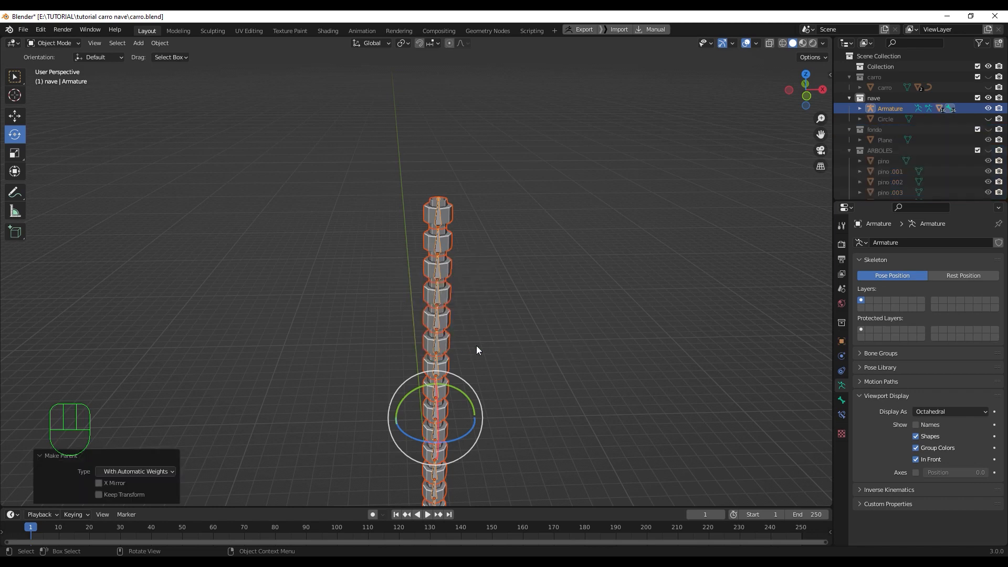
# Step: Deselect everything, select only the armature and switch it to Pose Mode
pyautogui.scroll(-1, 507, 351)
pyautogui.moveTo(505, 359); pyautogui.dragTo(504, 337, button='middle')
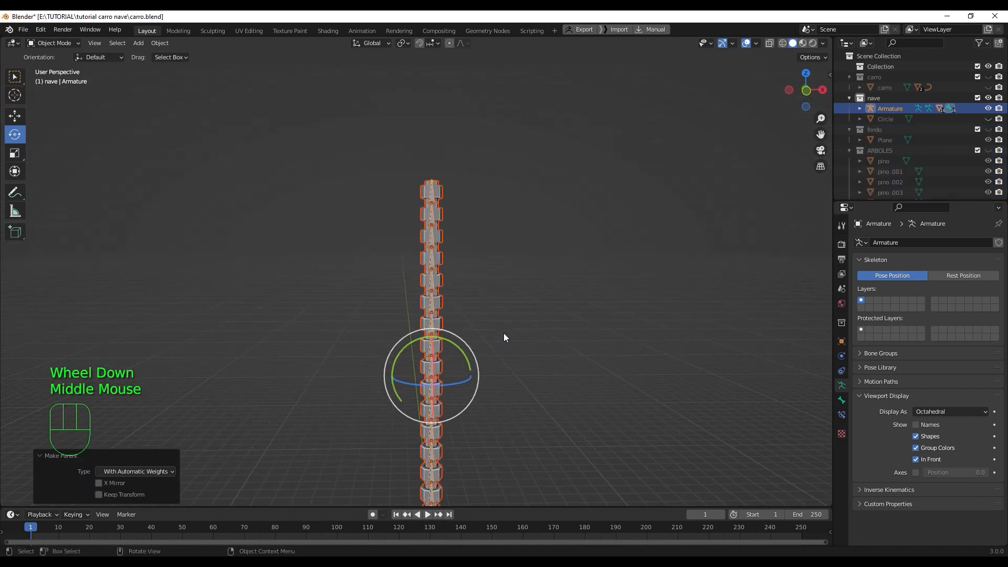
pyautogui.scroll(1, 504, 337)
pyautogui.press('KP_1')
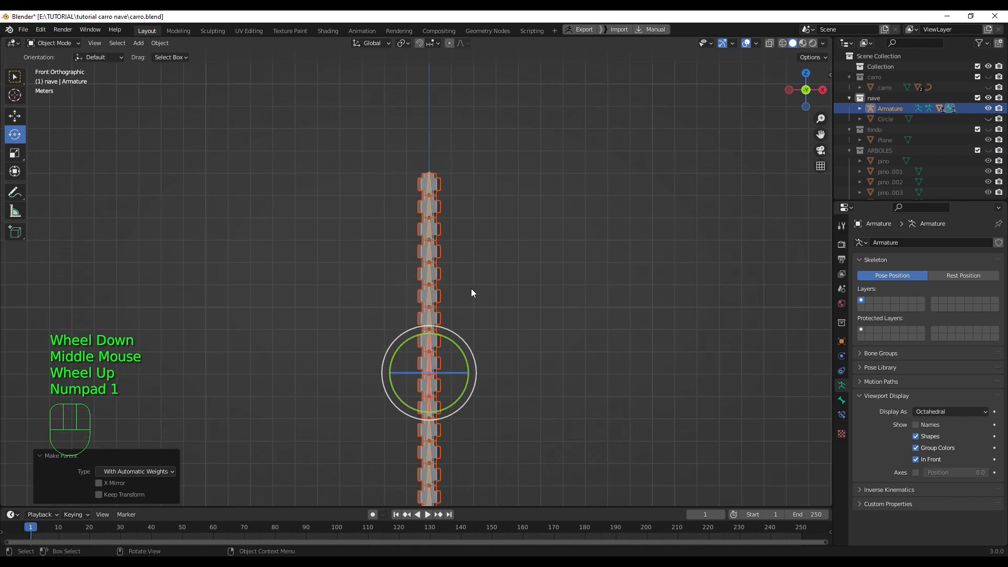
pyautogui.click(468, 233)
pyautogui.click(429, 184)
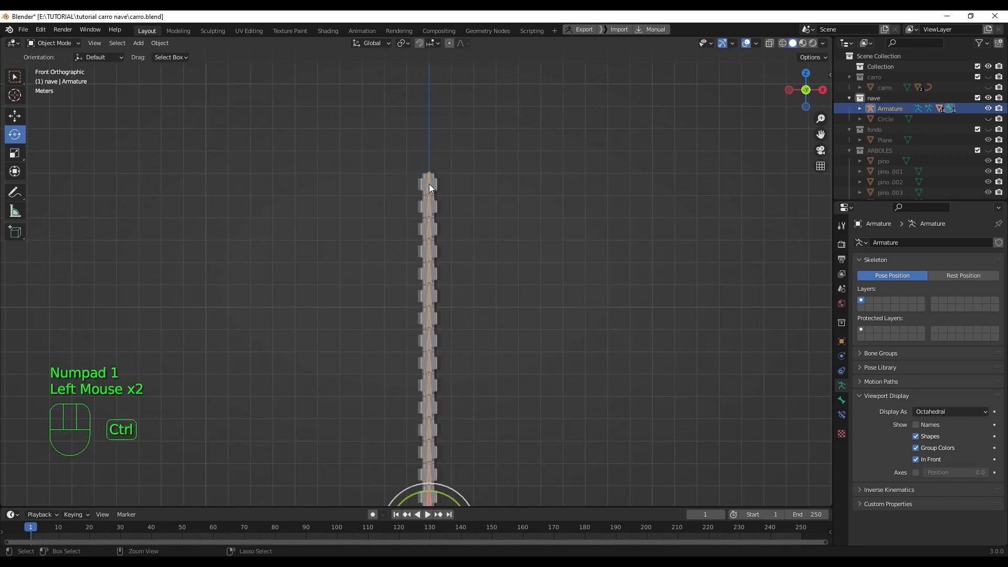
pyautogui.hotkey('ctrl', 'Tab')
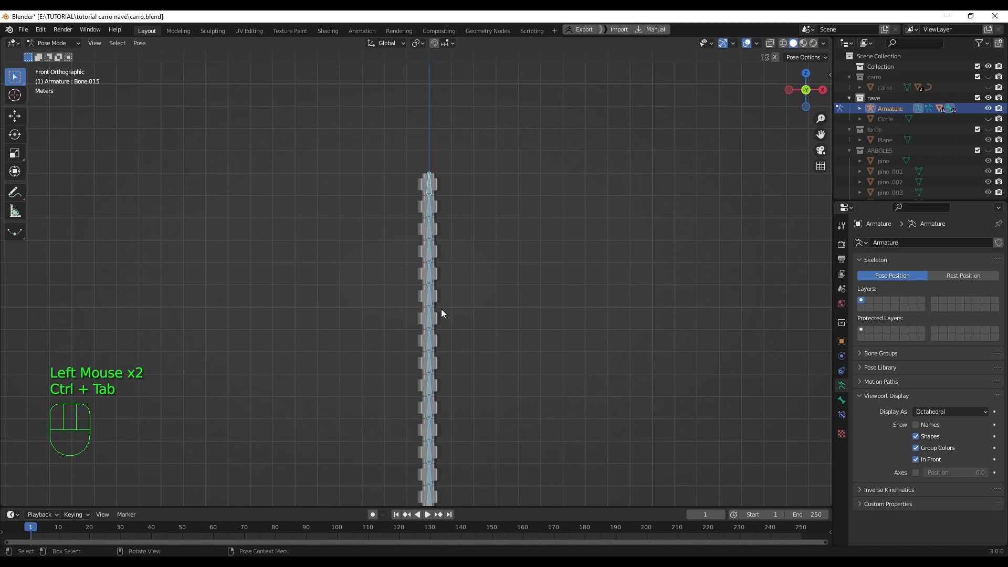
# Step: Try rotating the sixth bone from the top of the chain and undo the rotation
pyautogui.click(430, 298)
pyautogui.press('r')
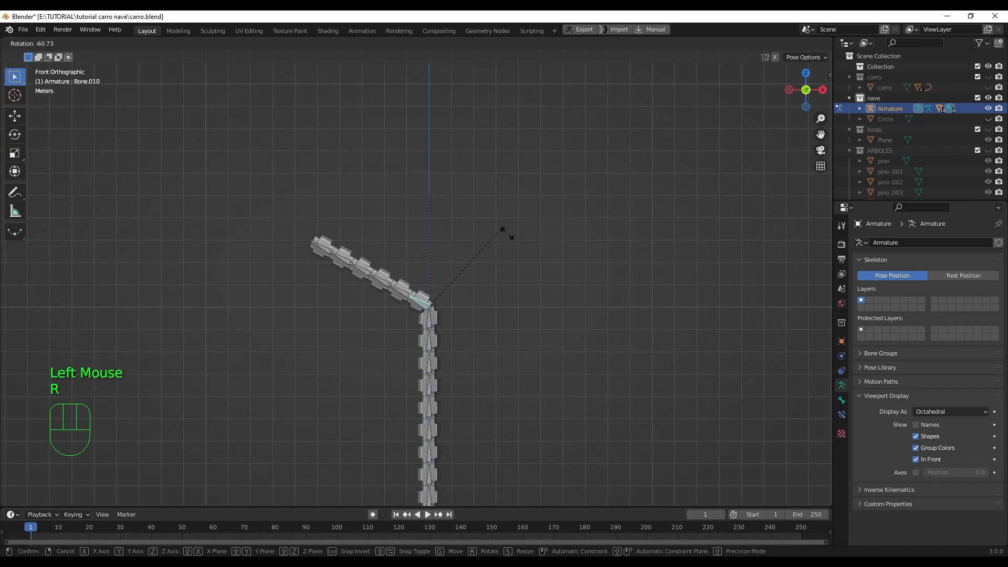
pyautogui.click(543, 313)
pyautogui.hotkey('ctrl', 'z')
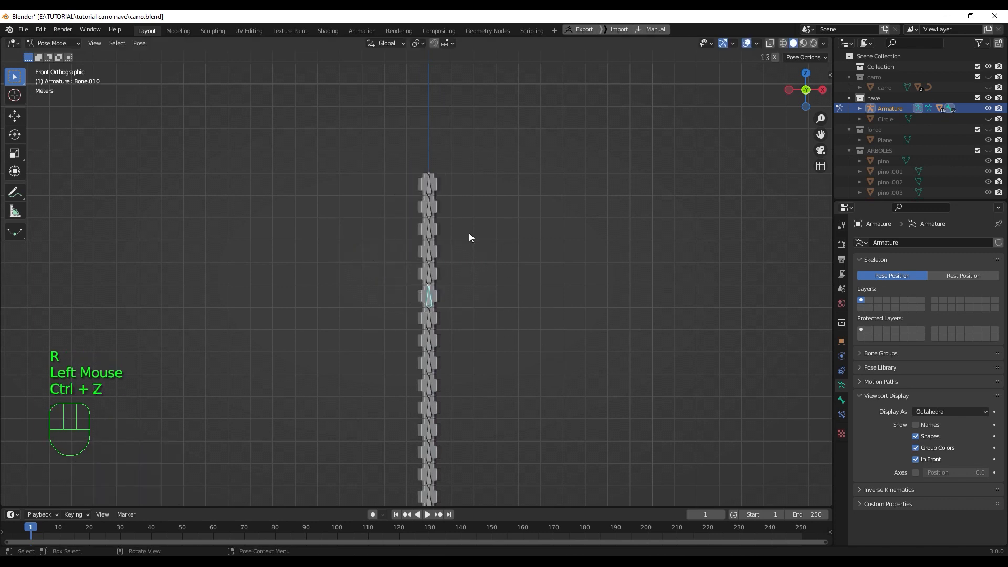
# Step: Select all bones linked to the topmost bone and clear their pose rotation again
pyautogui.click(427, 188)
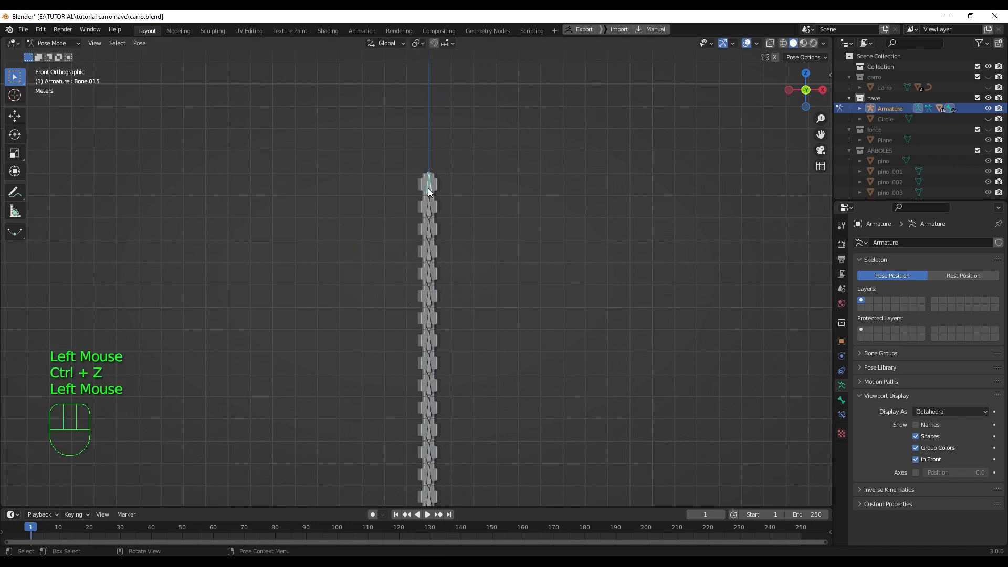
pyautogui.press('l')
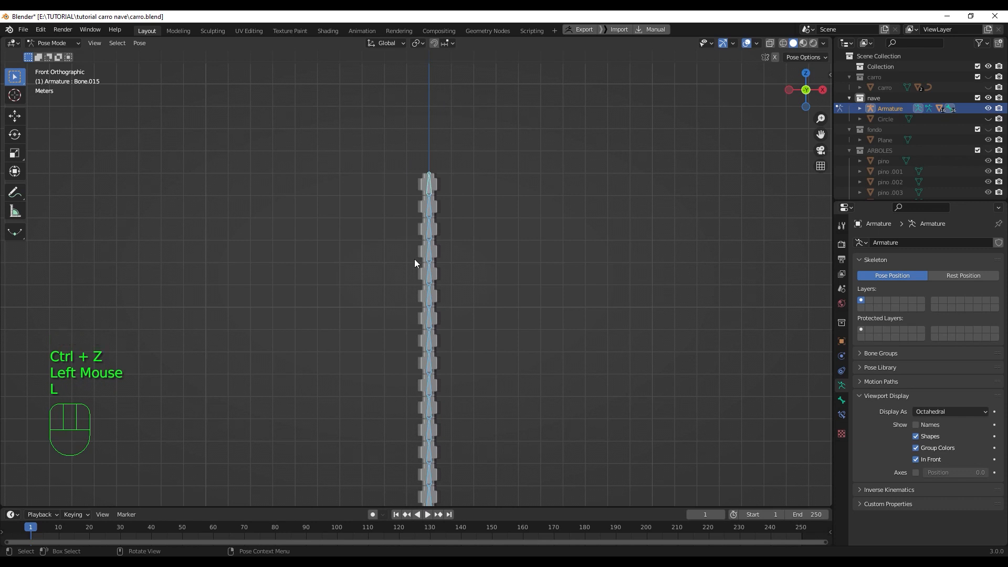
pyautogui.click(140, 43)
pyautogui.moveTo(212, 65)
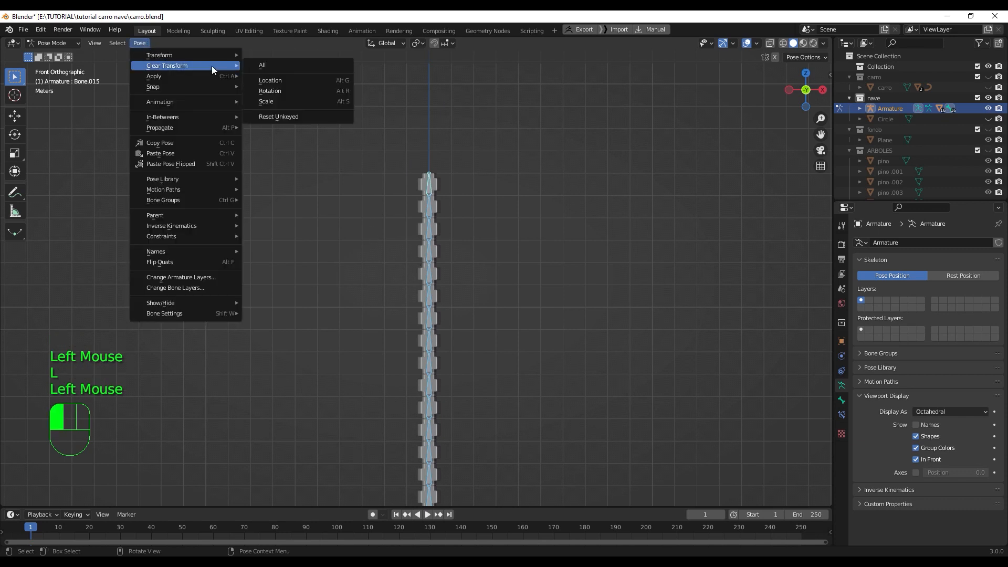
pyautogui.click(301, 93)
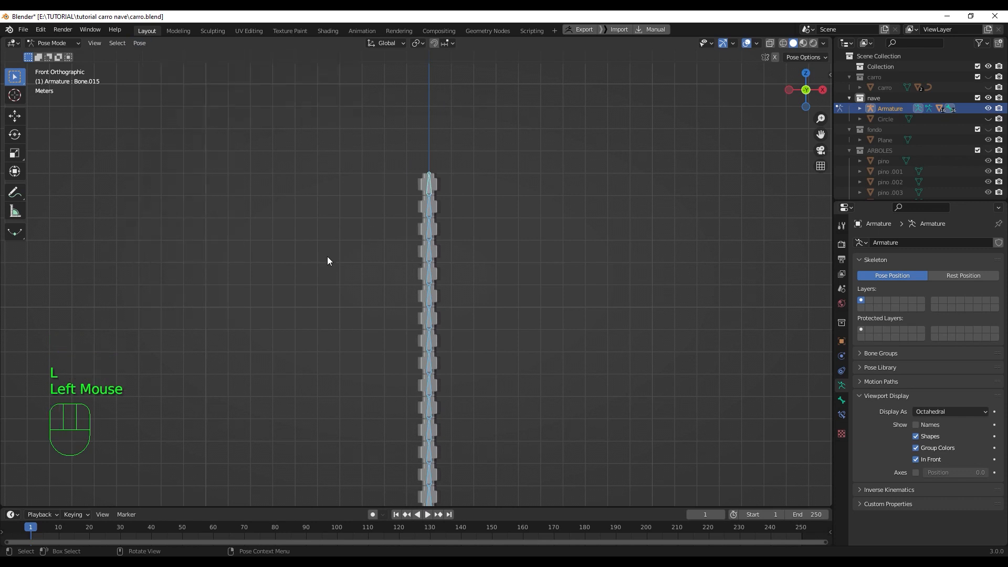
# Step: Add inverse kinematics to the topmost bone alone, targeting a new empty object
pyautogui.keyDown('shift'); pyautogui.moveTo(430, 272); pyautogui.dragTo(468, 276, button='middle'); pyautogui.keyUp('shift')
pyautogui.scroll(-1, 466, 271)
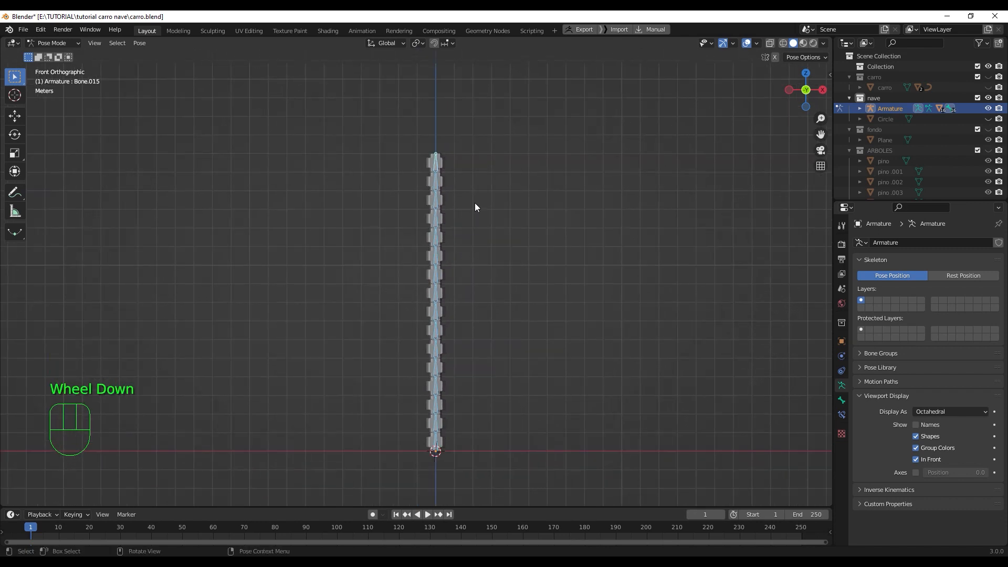
pyautogui.click(471, 220)
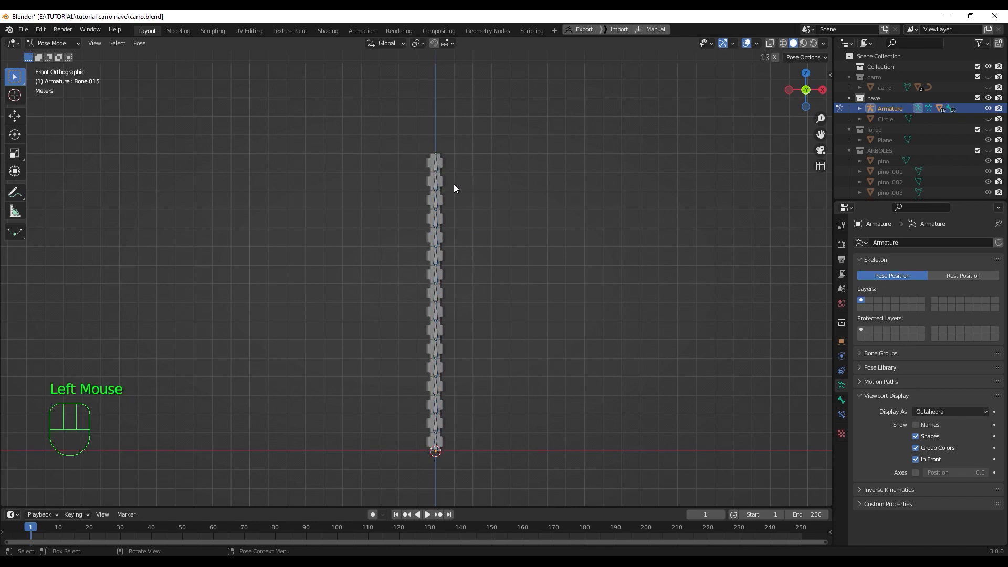
pyautogui.click(437, 162)
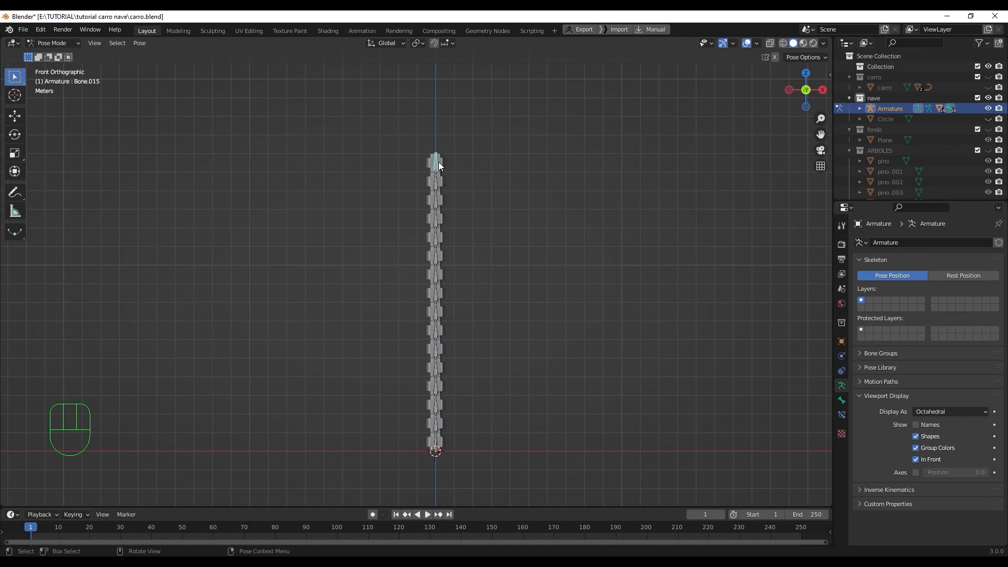
pyautogui.scroll(1, 435, 150)
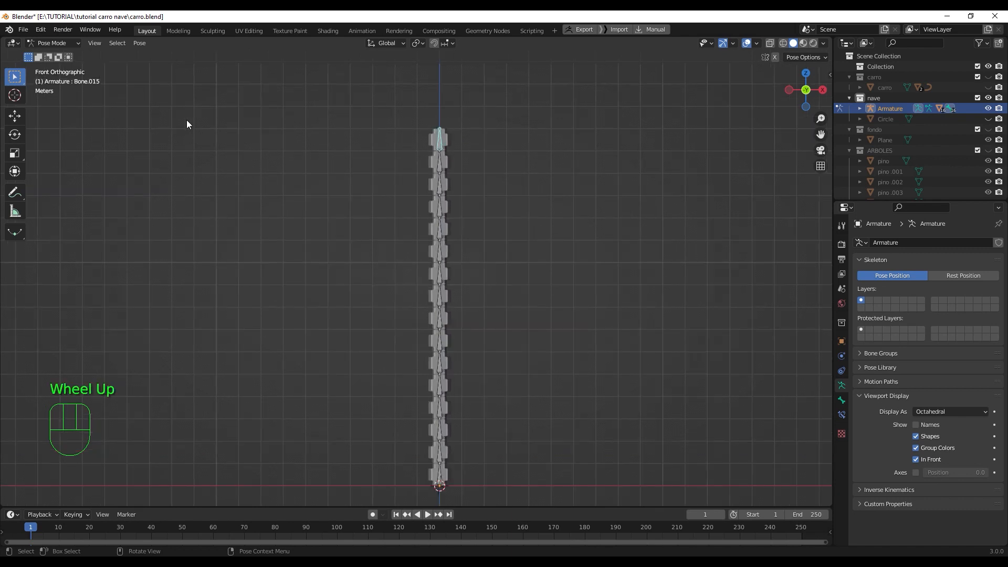
pyautogui.click(140, 45)
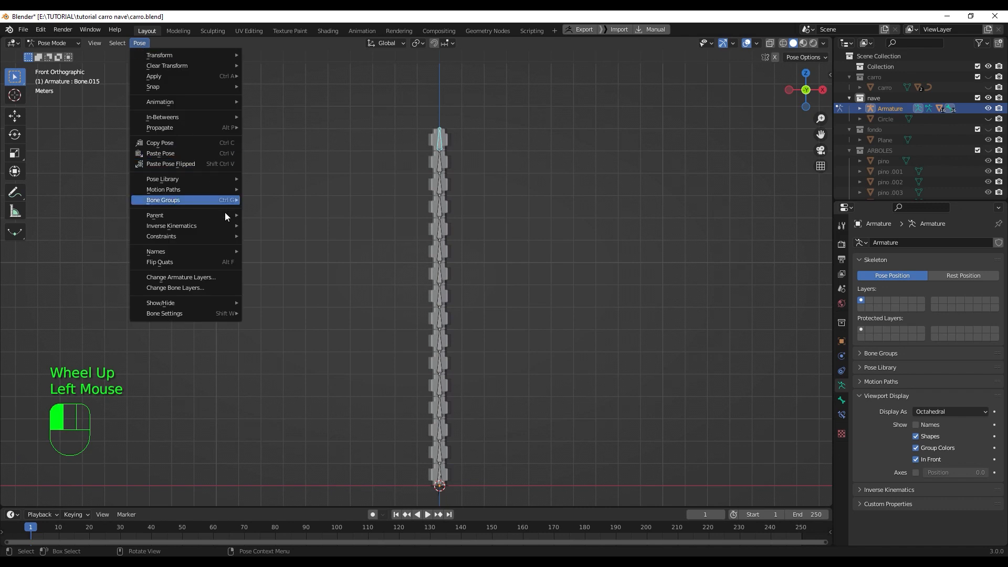
pyautogui.moveTo(224, 226)
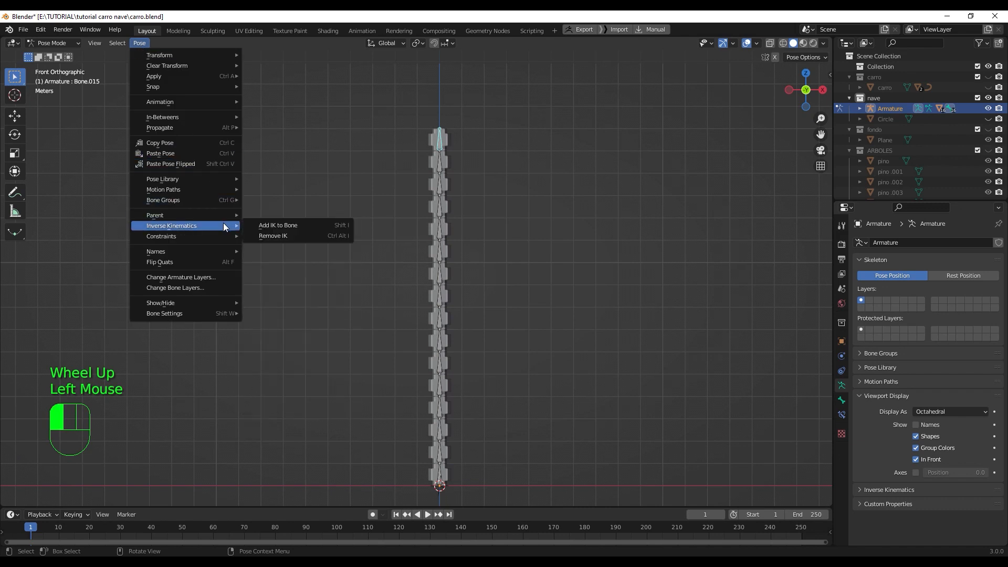
pyautogui.click(288, 226)
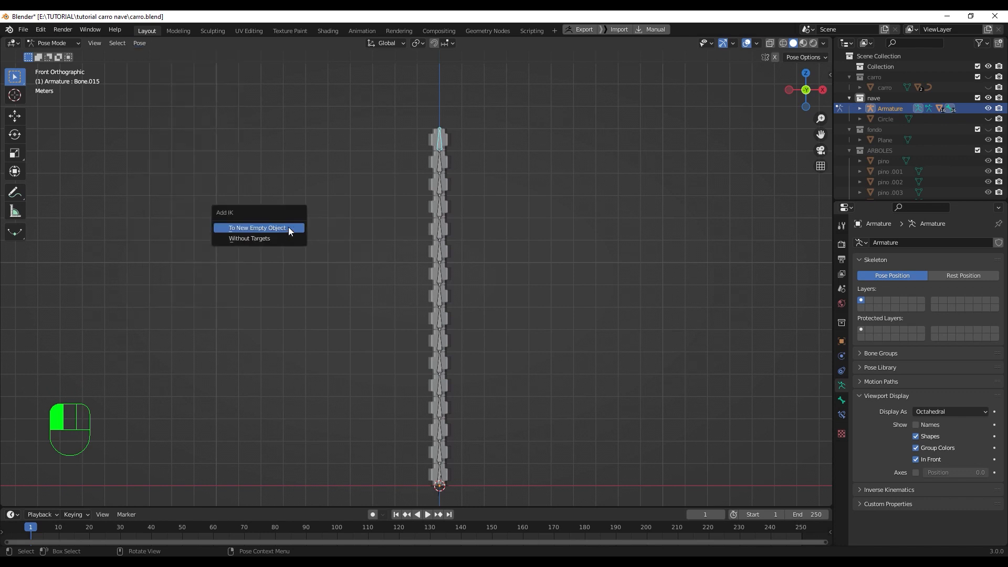
pyautogui.click(250, 227)
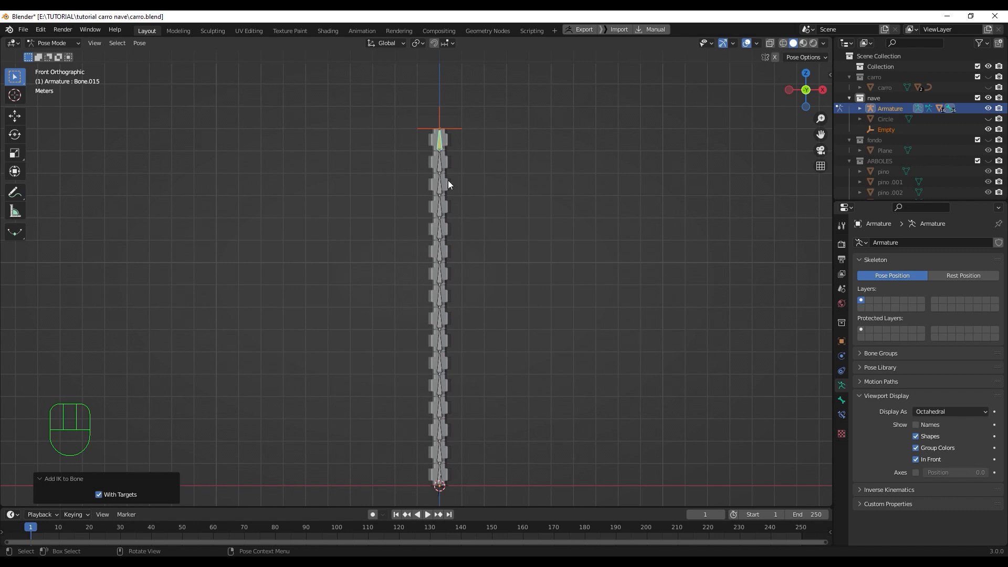
# Step: Return to Object Mode and move only the IK empty by about 3.95 m in X, -3.09 m in Y and -9.22 m in Z
pyautogui.scroll(-1, 448, 184)
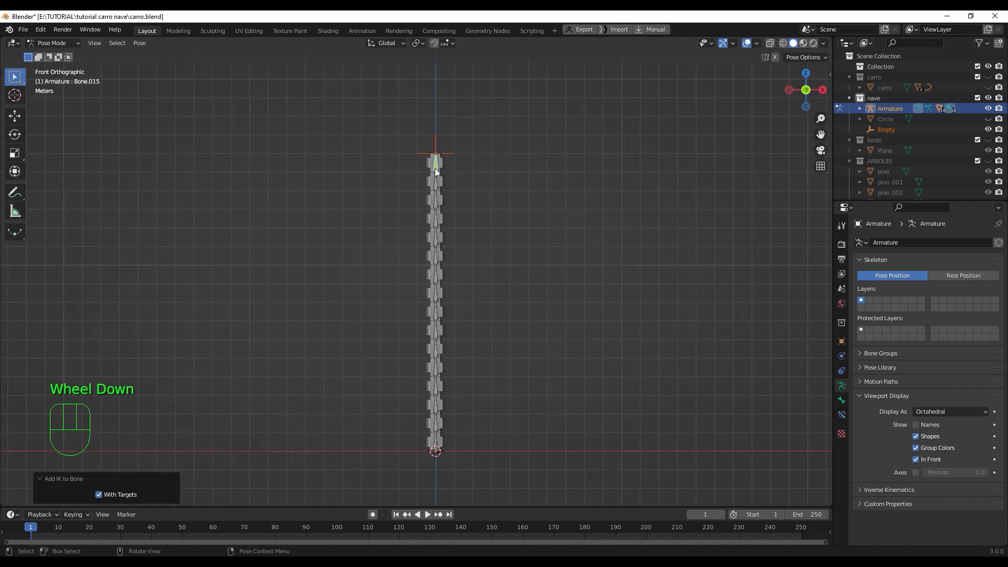
pyautogui.press('ctrl')
pyautogui.hotkey('ctrl', 'Tab')
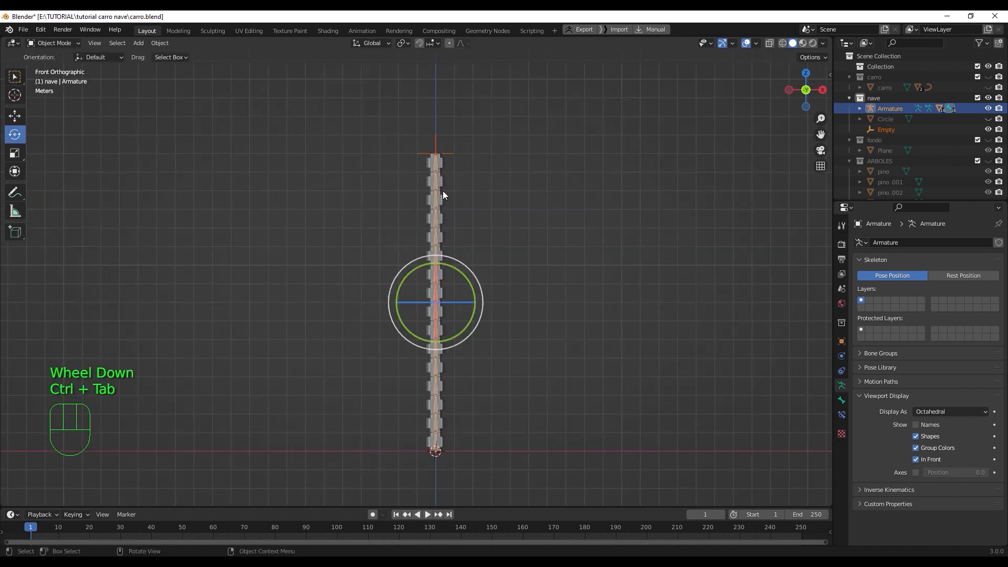
pyautogui.moveTo(443, 174); pyautogui.dragTo(465, 217, button='middle')
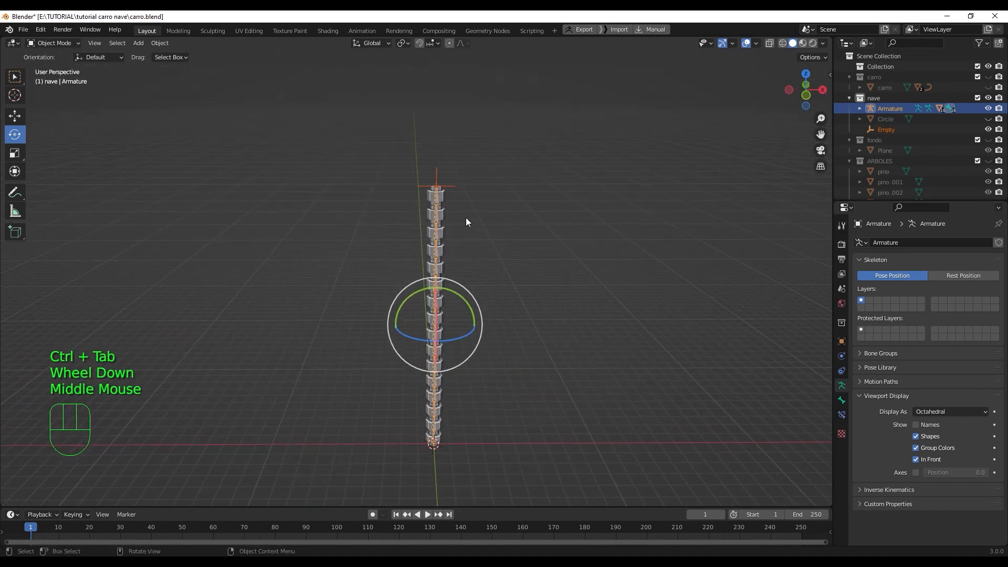
pyautogui.click(476, 209)
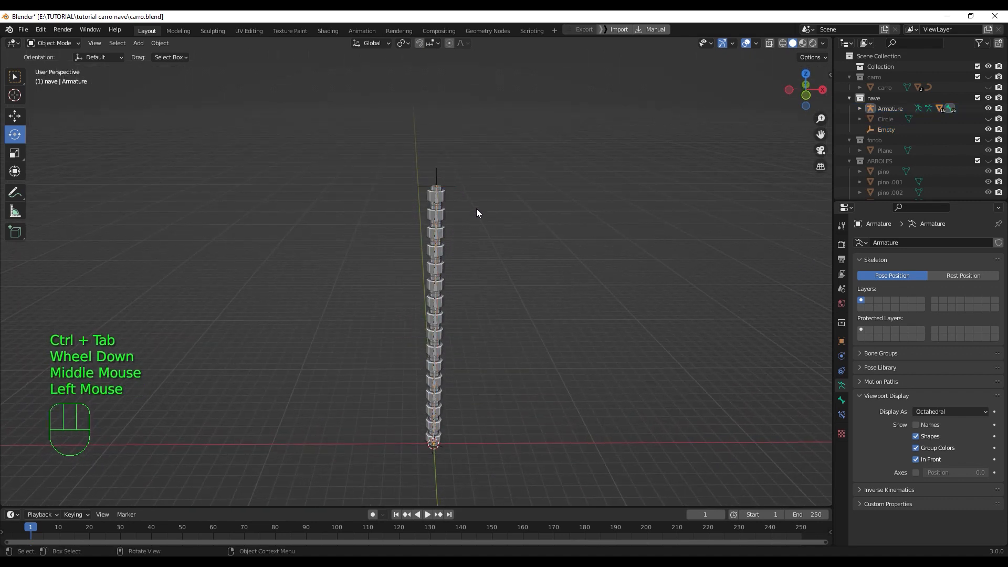
pyautogui.click(452, 185)
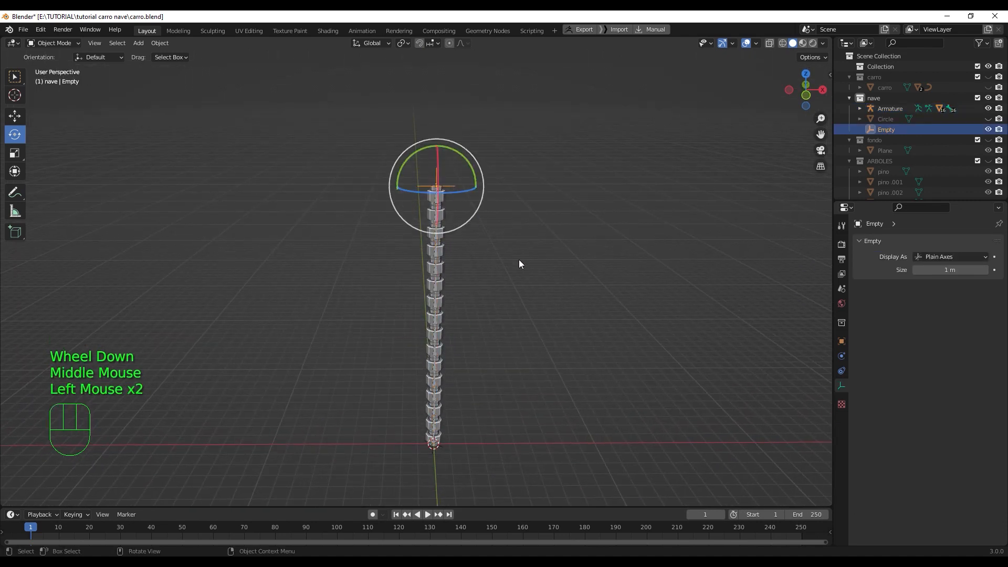
pyautogui.press('g')
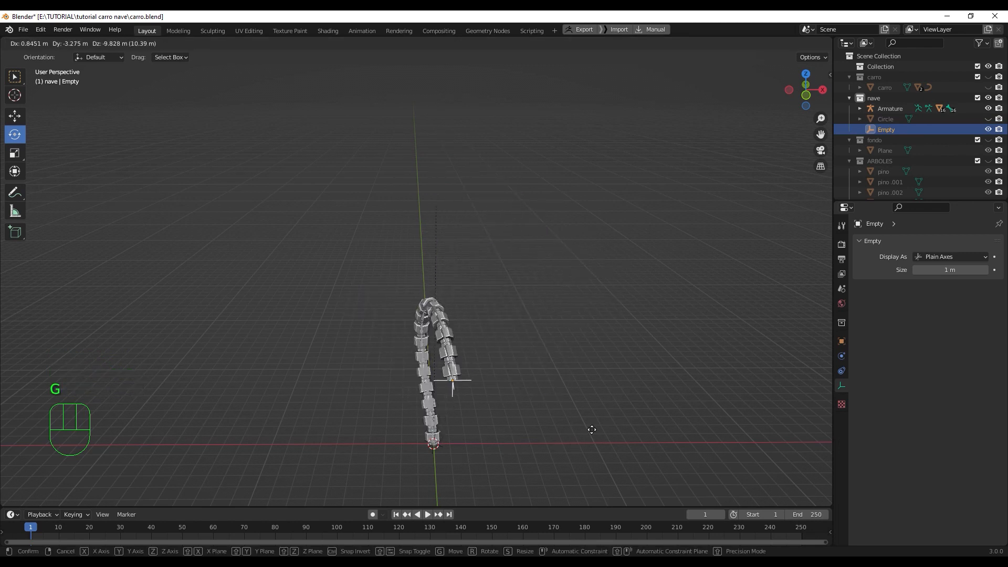
pyautogui.scroll(1, 547, 420)
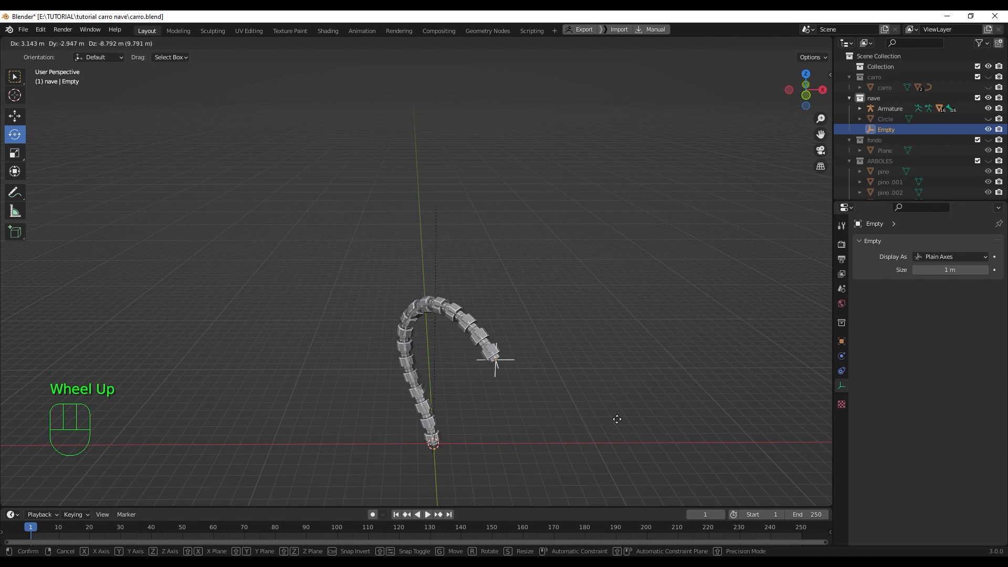
pyautogui.click(593, 437)
# Step: Try moving the IK empty by about 0.82 m in X, -0.11 m in Y and -0.02 m in Z, and undo the move
pyautogui.keyDown('shift'); pyautogui.moveTo(592, 436); pyautogui.dragTo(571, 332, button='middle'); pyautogui.keyUp('shift')
pyautogui.scroll(1, 581, 366)
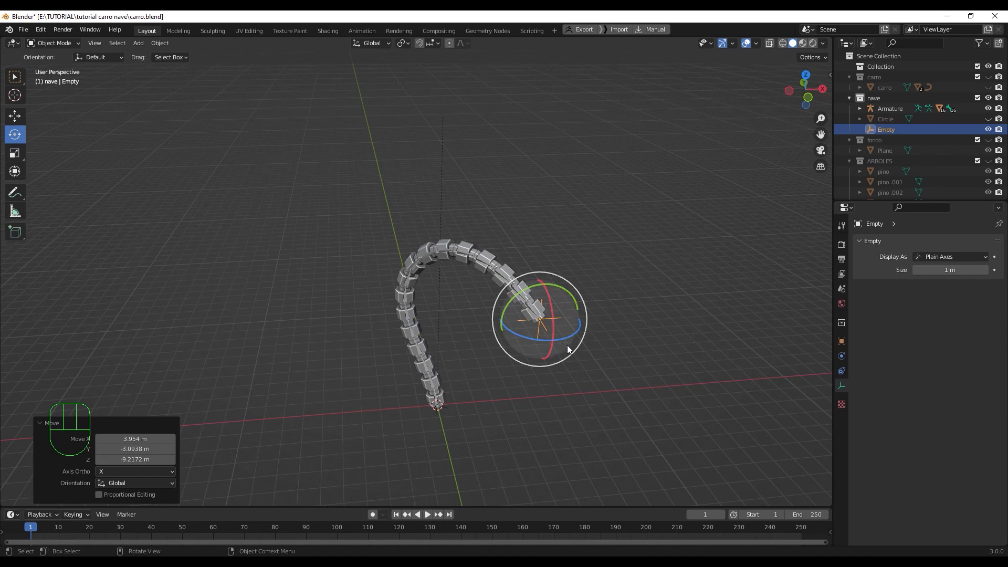
pyautogui.press('g')
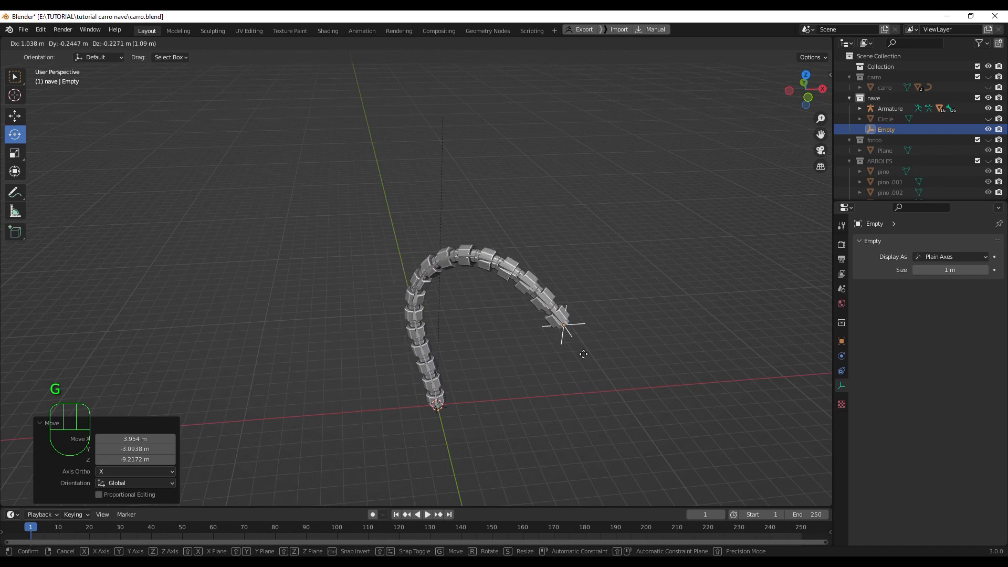
pyautogui.click(583, 343)
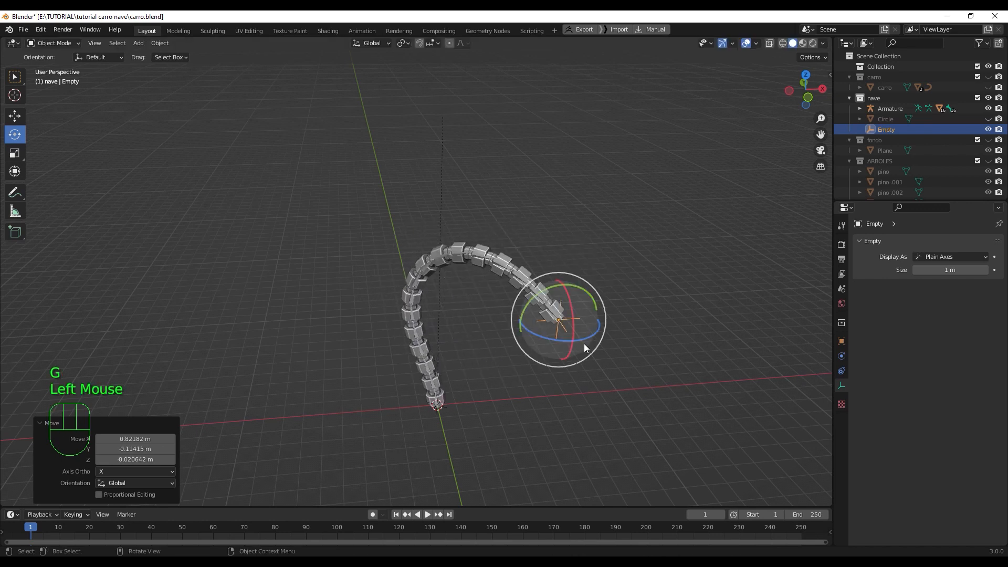
pyautogui.hotkey('ctrl', 'z')
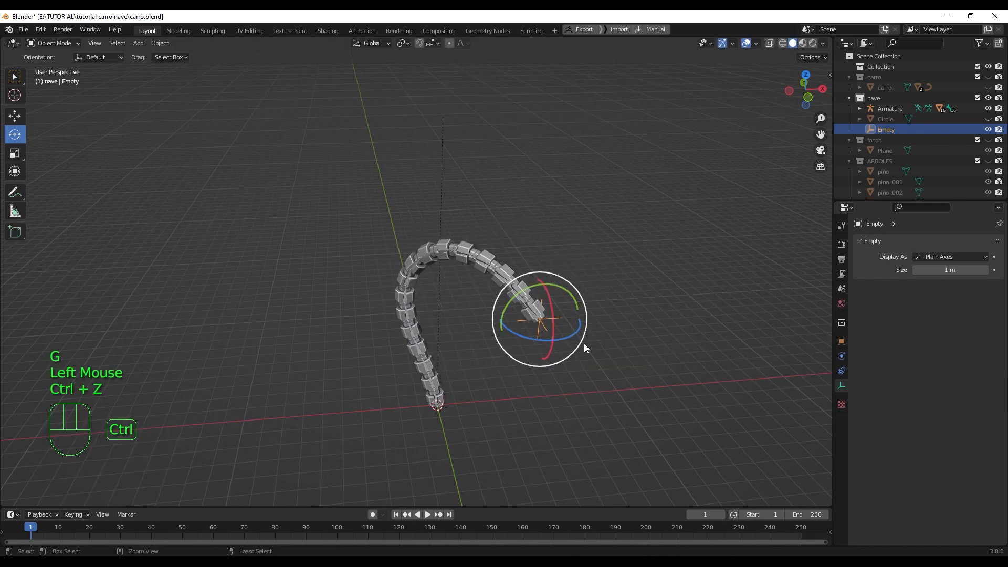
# Step: Move the whole armature by about -4.24 m in X, 5.82 m in Y and 10.56 m in Z
pyautogui.click(434, 388)
pyautogui.press('g')
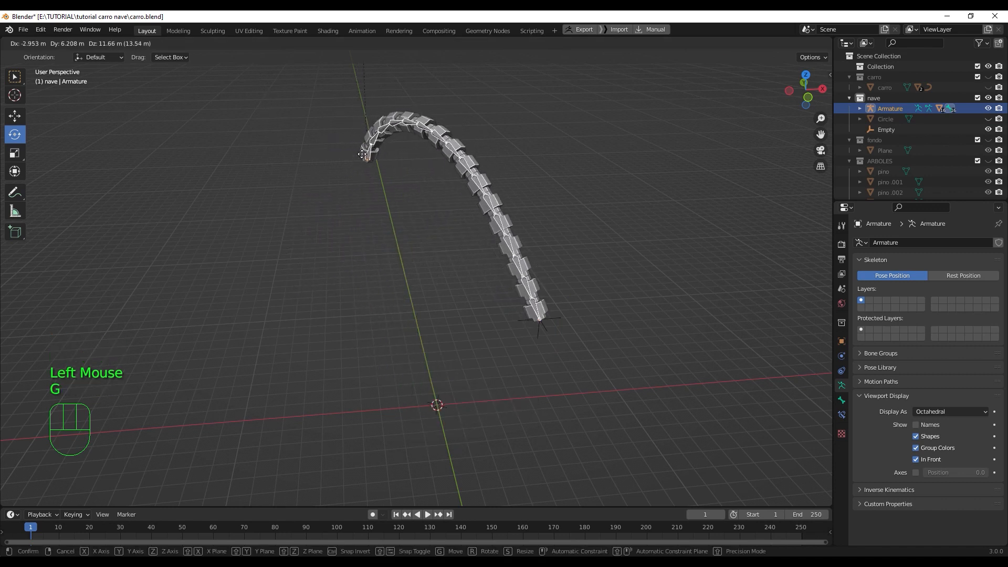
pyautogui.click(341, 172)
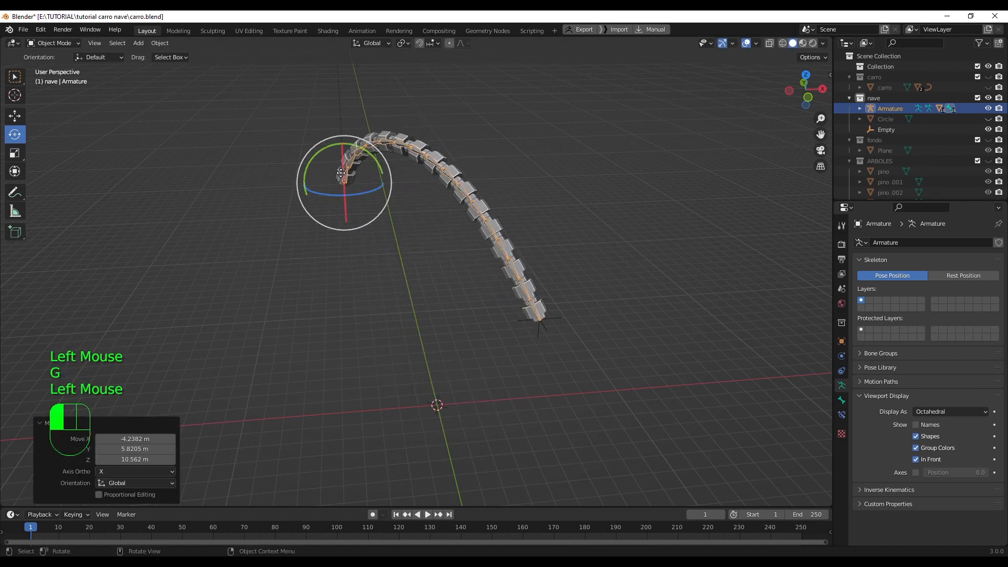
# Step: Select the IK empty and move it by about 1.9 m in X, 1.61 m in Y and 3.7 m in Z
pyautogui.click(554, 321)
pyautogui.press('g')
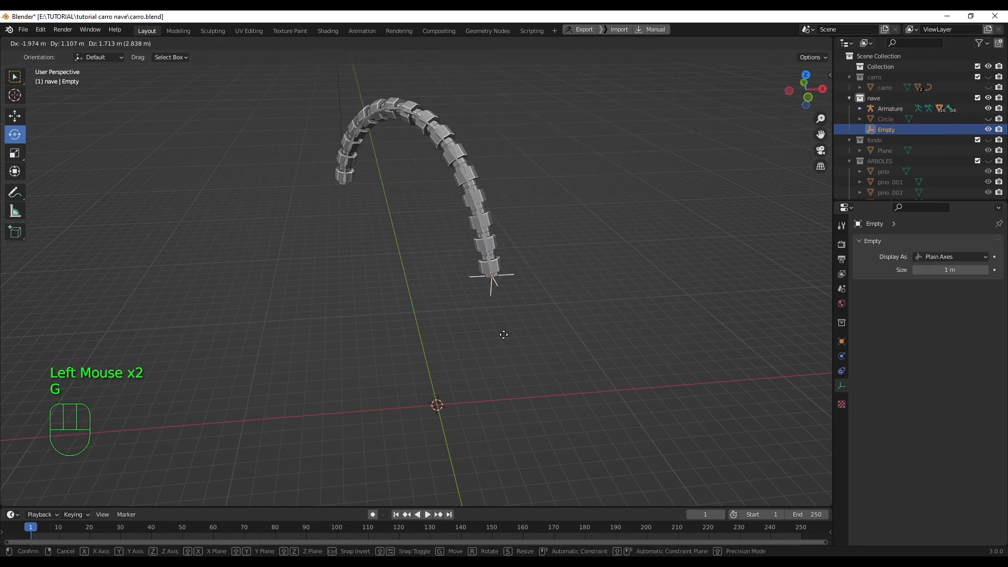
pyautogui.click(590, 280)
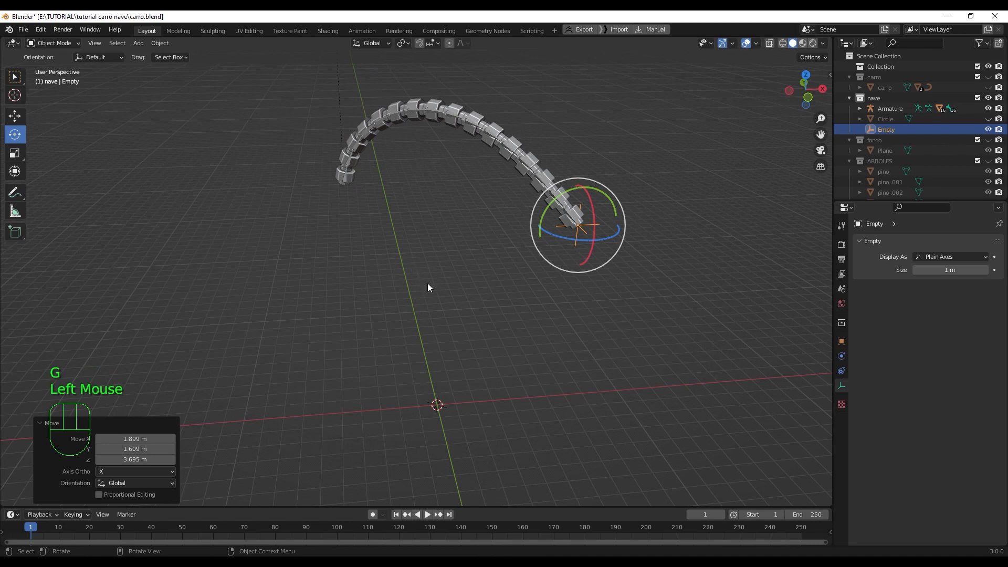
# Step: Move the IK empty by about 0.3 m in X, 0.24 m in Y and 1.81 m in Z, and rotate it freely in the view
pyautogui.moveTo(428, 284); pyautogui.dragTo(321, 220, button='middle')
pyautogui.moveTo(494, 233); pyautogui.dragTo(457, 227, button='middle')
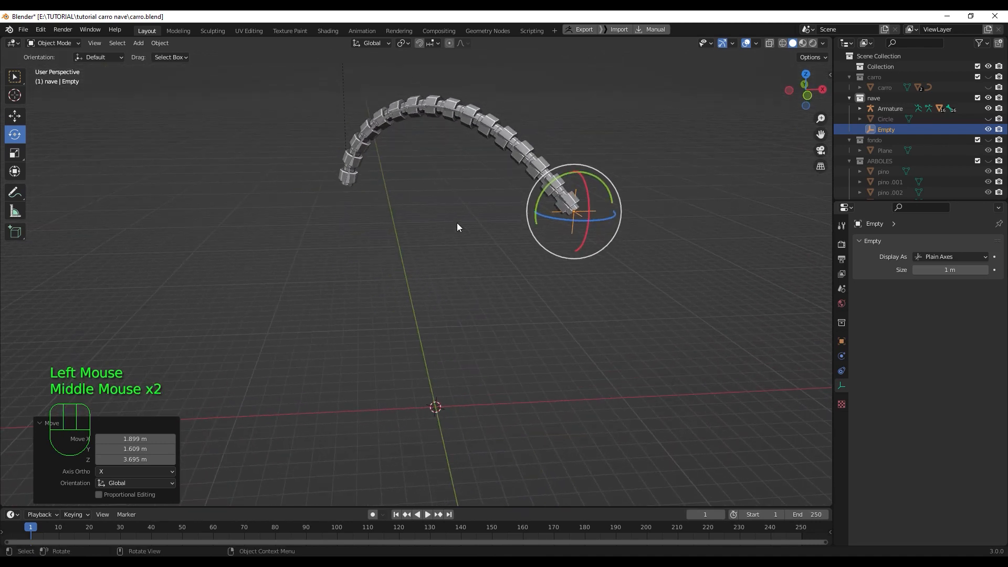
pyautogui.moveTo(545, 258); pyautogui.dragTo(529, 327, button='middle')
pyautogui.scroll(1, 528, 238)
pyautogui.scroll(1, 509, 322)
pyautogui.press('g')
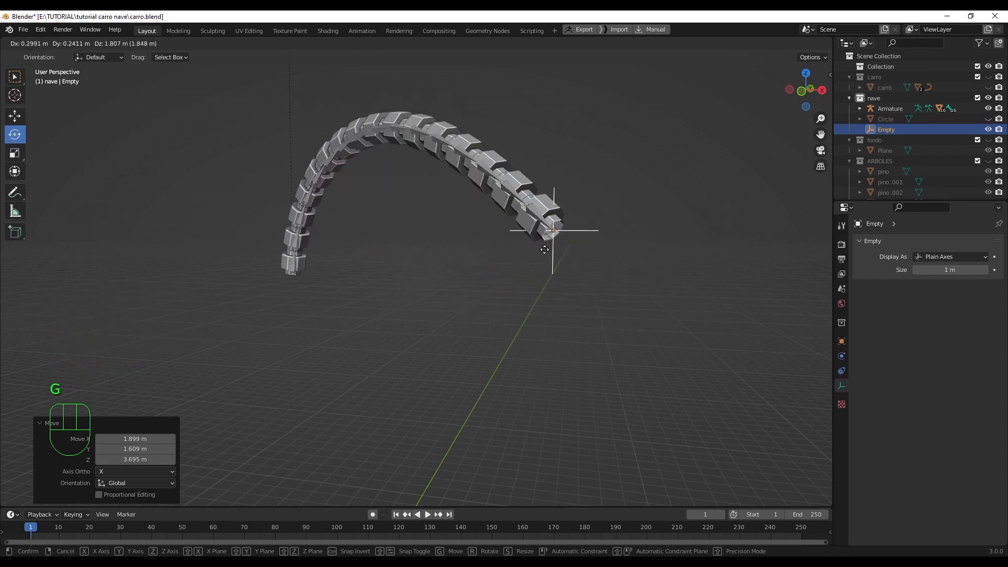
pyautogui.click(544, 249)
pyautogui.press('r')
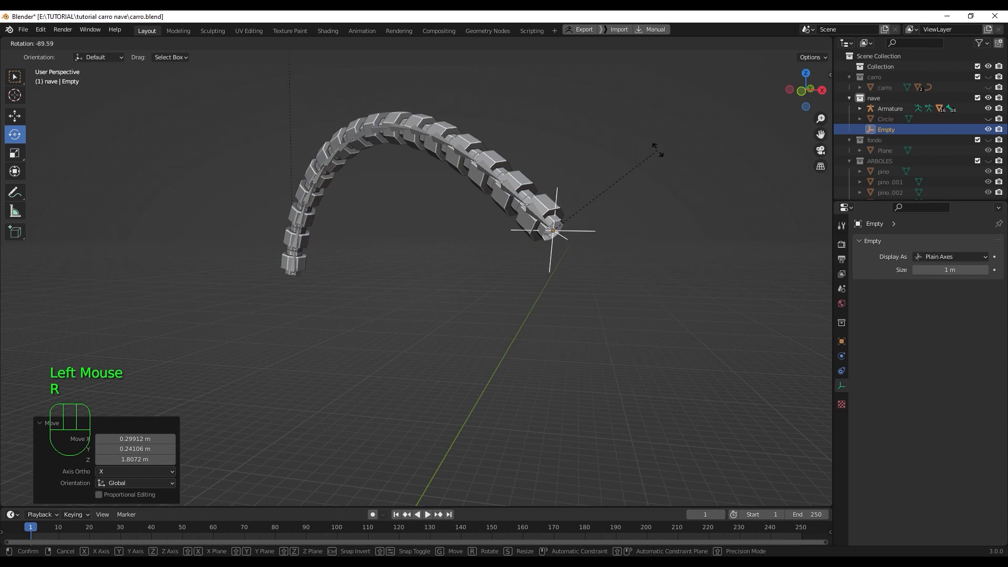
pyautogui.click(657, 150)
# Step: Undo the rotation and all the moves of the armature and IK empty until the chain stands straight at the origin
pyautogui.hotkey('ctrl', 'z')
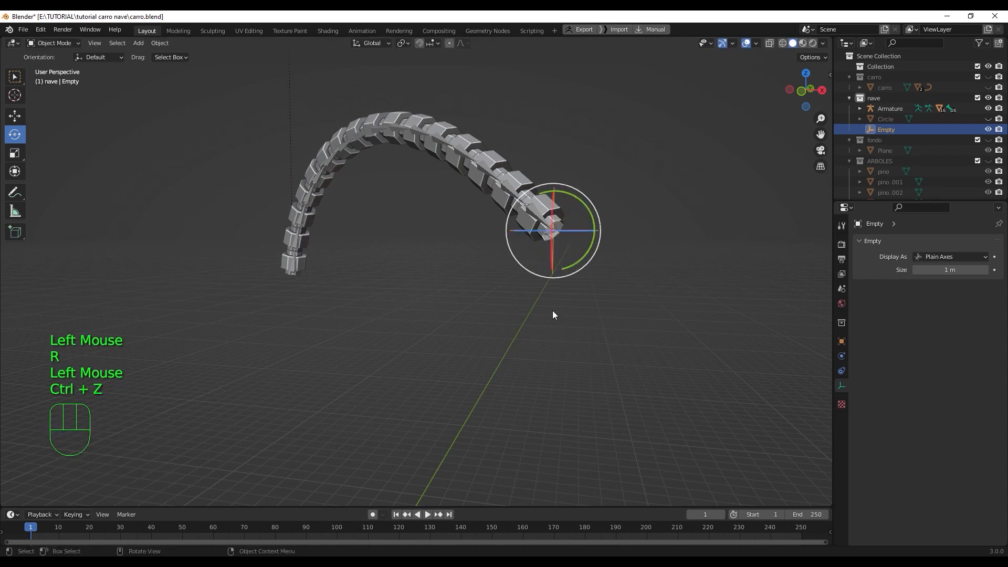
pyautogui.hotkey('ctrl', 'z')
pyautogui.hotkey('ctrl', 'z')
pyautogui.hotkey('ctrl', 'z')
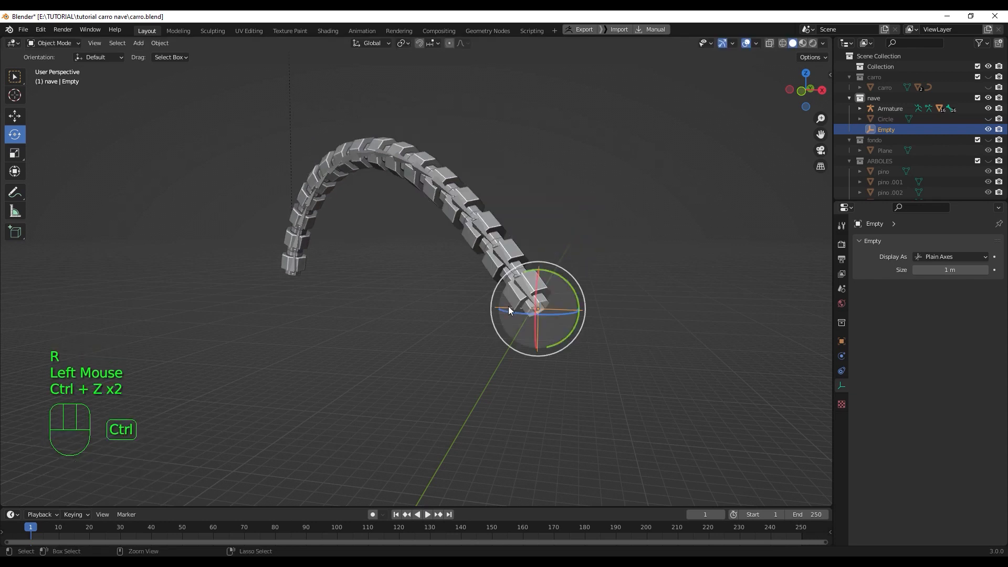
pyautogui.hotkey('ctrl', 'z')
pyautogui.hotkey('ctrl', 'z')
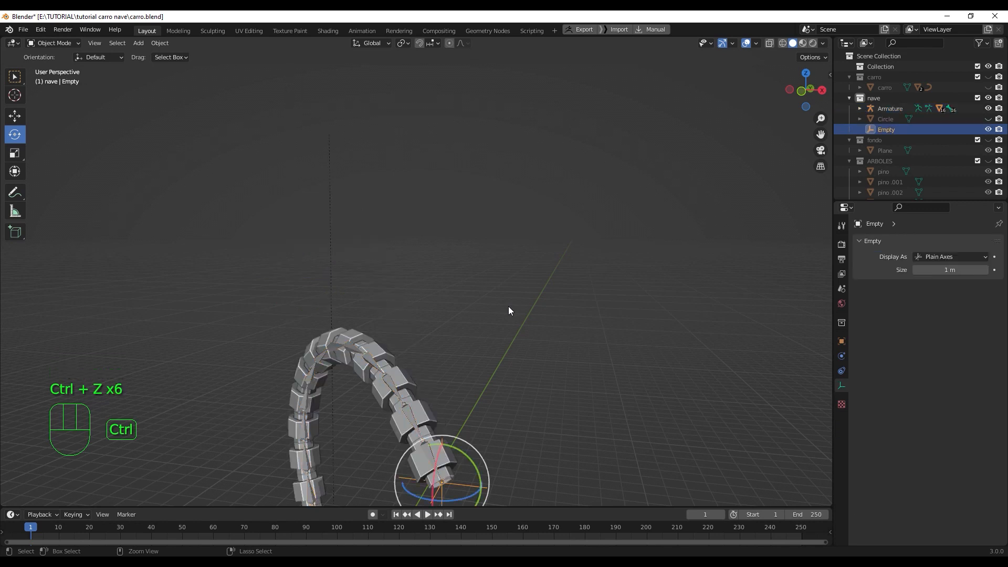
pyautogui.keyDown('shift'); pyautogui.moveTo(519, 410); pyautogui.dragTo(583, 300, button='middle'); pyautogui.keyUp('shift')
pyautogui.hotkey('ctrl', 'z')
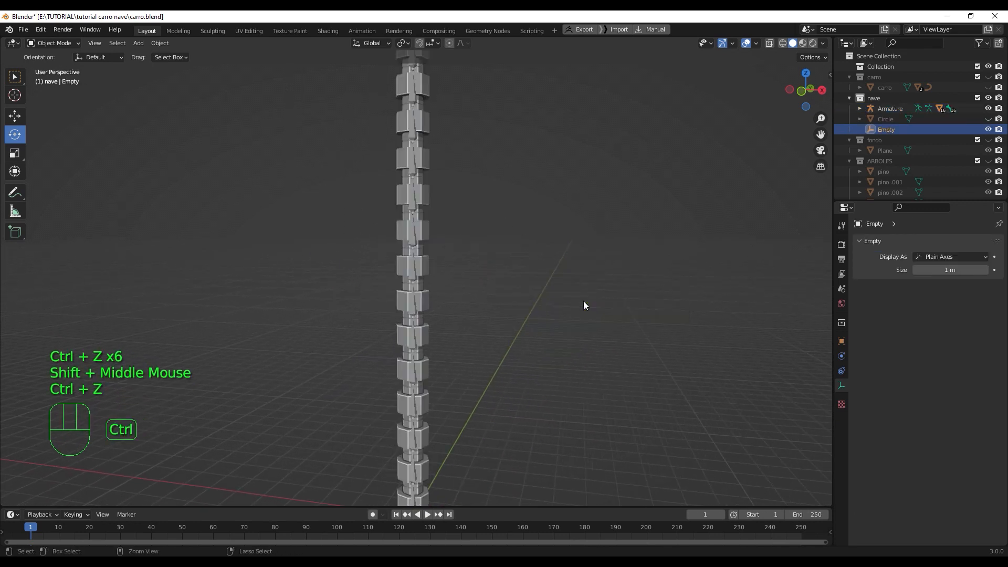
pyautogui.scroll(-2, 519, 217)
pyautogui.keyDown('shift'); pyautogui.moveTo(519, 220); pyautogui.dragTo(504, 248, button='middle'); pyautogui.keyUp('shift')
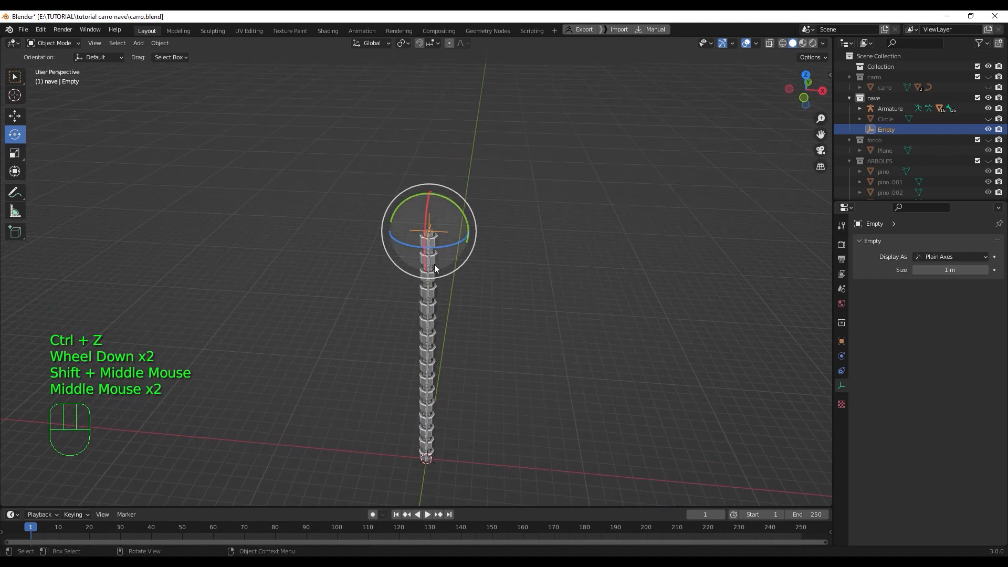
# Step: Select the armature and enable Rotation in the IK bone constraint of Bone.015
pyautogui.click(429, 312)
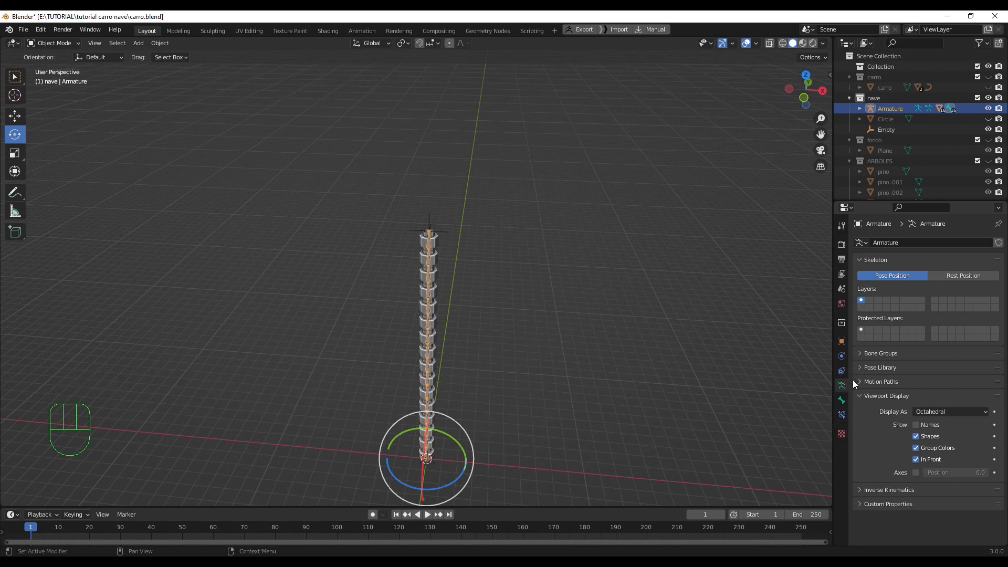
pyautogui.click(842, 414)
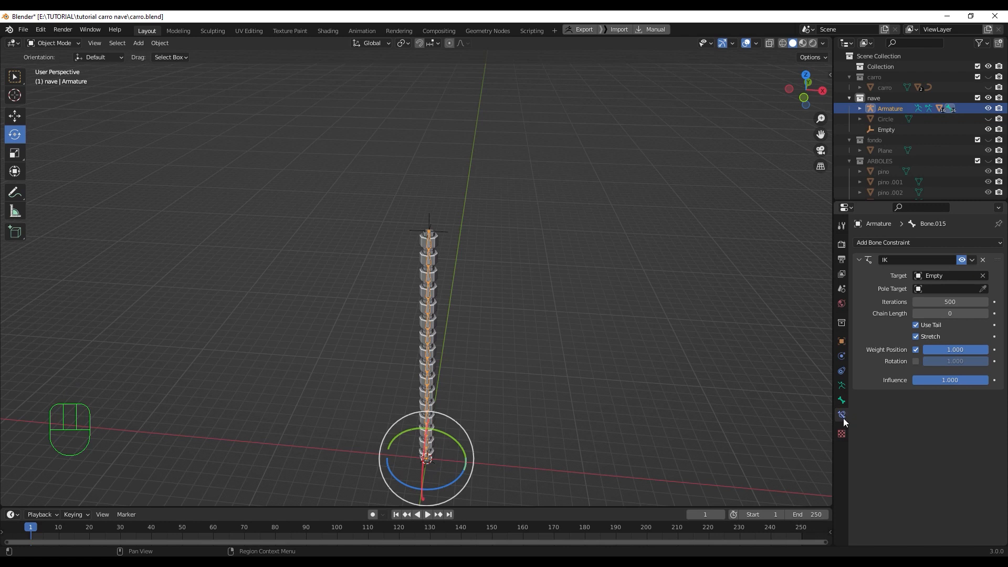
pyautogui.click(916, 361)
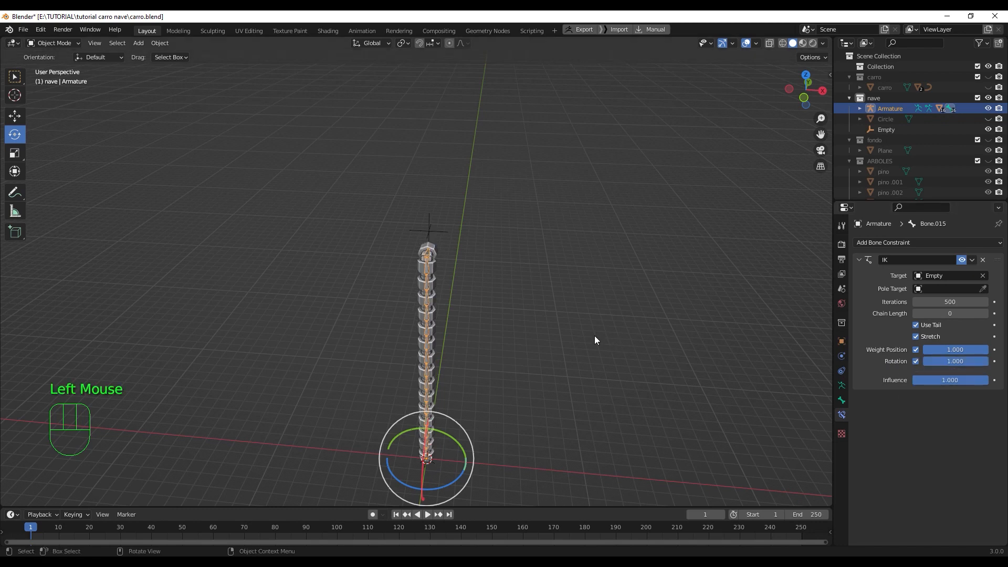
# Step: Select the IK empty and rotate it by about -99.1° in one view, and by about 20.1° from a higher view
pyautogui.moveTo(594, 335); pyautogui.dragTo(525, 316, button='middle')
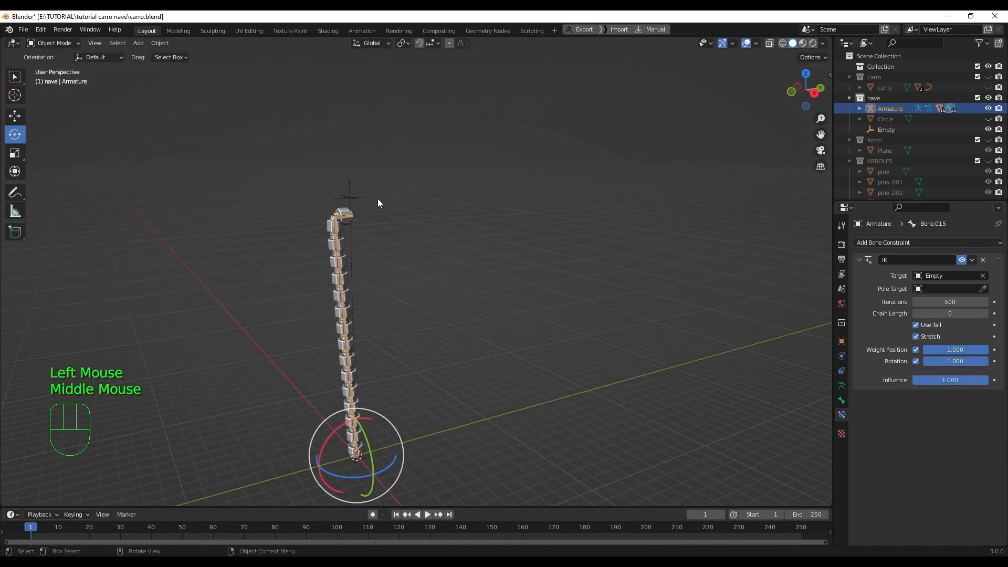
pyautogui.click(350, 197)
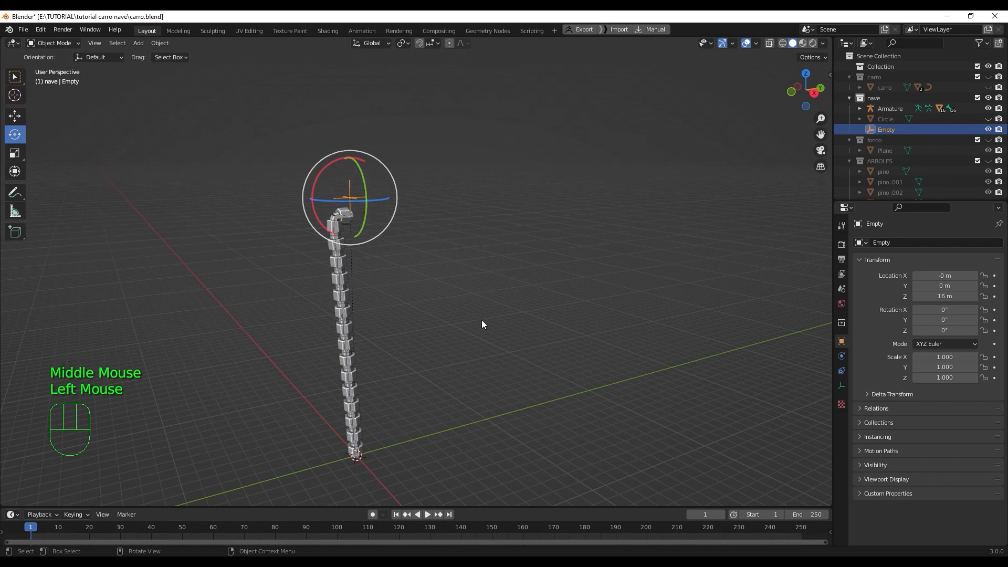
pyautogui.press('r')
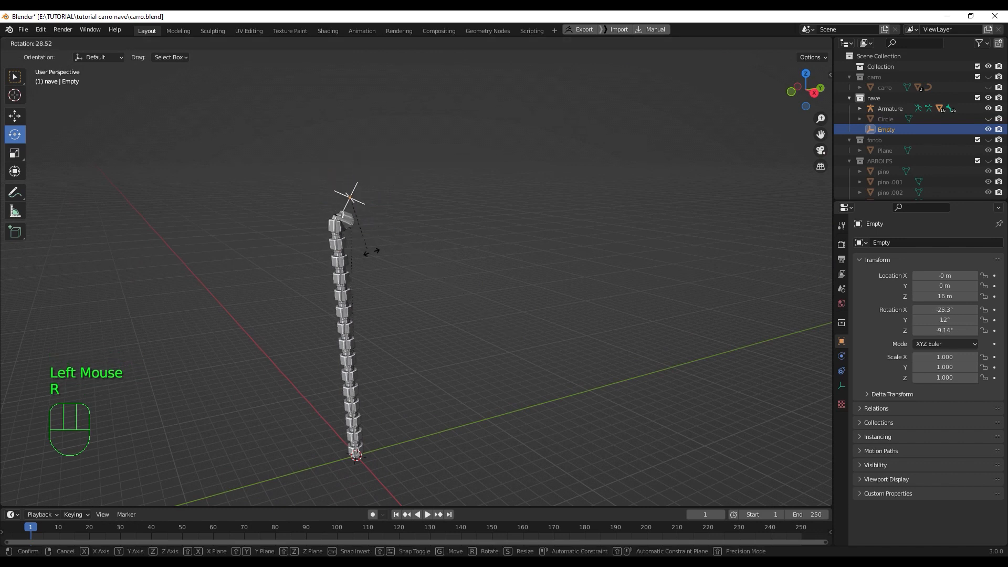
pyautogui.click(416, 98)
pyautogui.moveTo(416, 99); pyautogui.dragTo(449, 244, button='middle')
pyautogui.press('r')
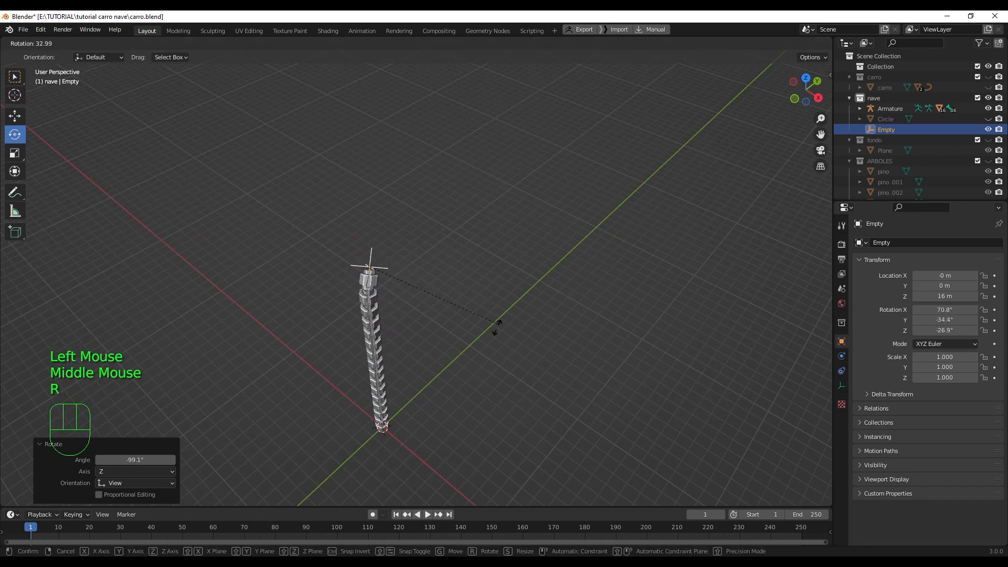
pyautogui.click(462, 291)
# Step: Move the IK empty by about -5.81 m in X, 4.33 m in Y and -6.8 m in Z
pyautogui.moveTo(461, 292); pyautogui.dragTo(323, 310, button='middle')
pyautogui.press('g')
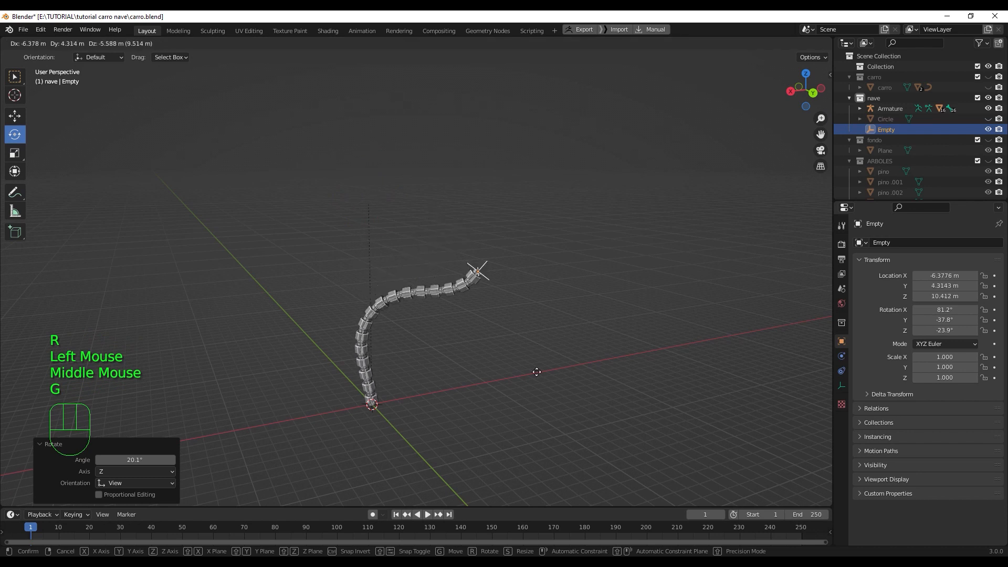
pyautogui.click(536, 377)
# Step: Try rotating the displaced IK empty freely in the view, and undo both that rotation and the last move
pyautogui.scroll(3, 522, 347)
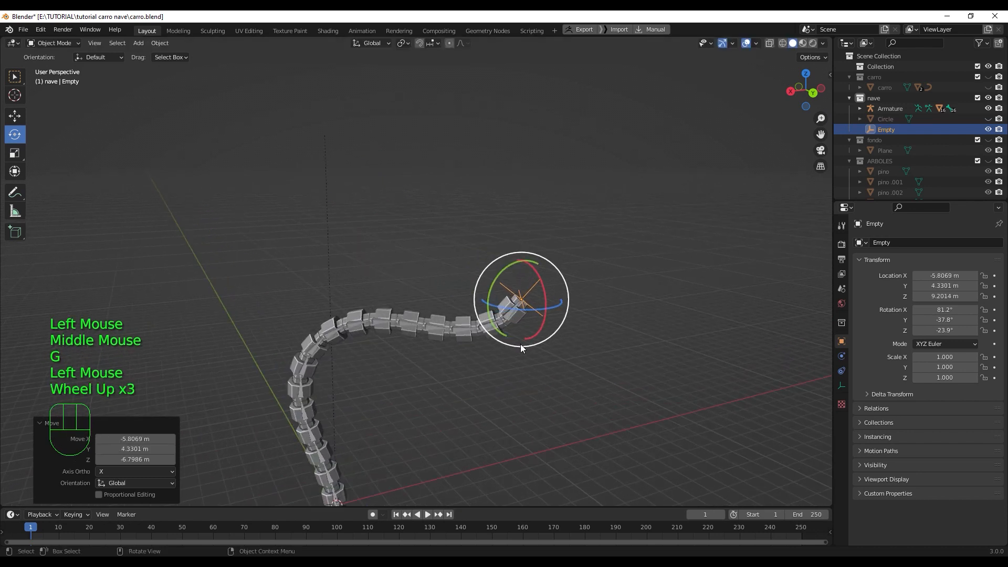
pyautogui.keyDown('shift'); pyautogui.moveTo(521, 344); pyautogui.dragTo(471, 282, button='middle'); pyautogui.keyUp('shift')
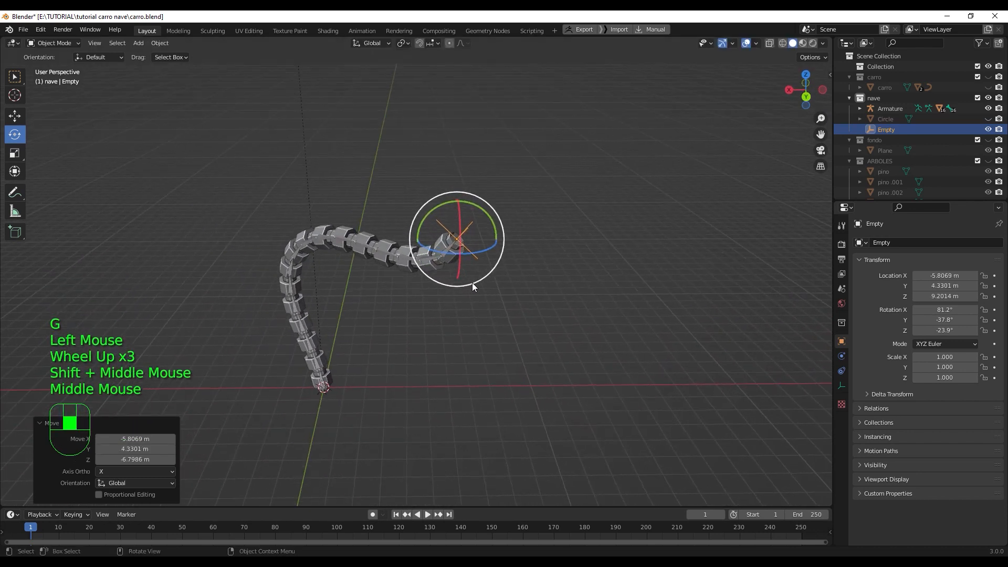
pyautogui.press('r')
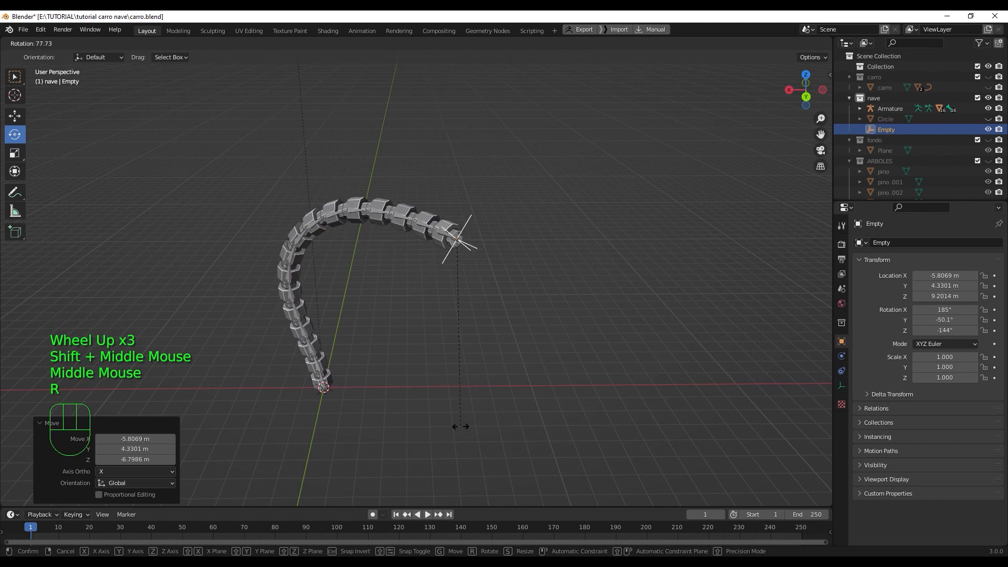
pyautogui.click(512, 414)
pyautogui.moveTo(386, 333)
pyautogui.mouseDown(button='middle')
pyautogui.moveTo(455, 305)
pyautogui.moveTo(427, 352)
pyautogui.moveTo(329, 310)
pyautogui.moveTo(446, 320)
pyautogui.moveTo(398, 323)
pyautogui.mouseUp(button='middle')
pyautogui.hotkey('ctrl', 'z')
pyautogui.hotkey('ctrl', 'z')
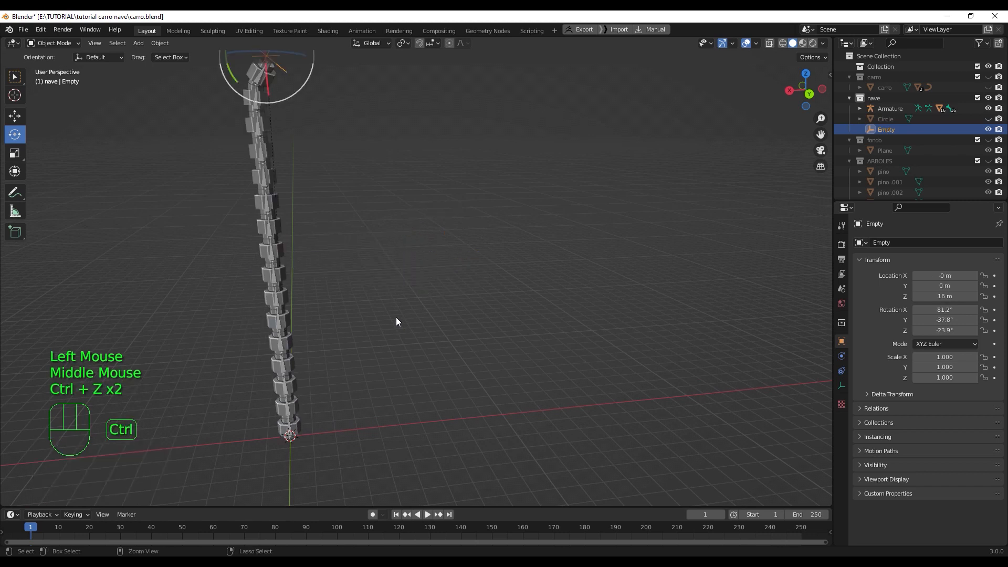
# Step: Rotate the IK empty by about 33.3° in the front orthographic view
pyautogui.keyDown('shift'); pyautogui.moveTo(419, 231); pyautogui.dragTo(504, 356, button='middle'); pyautogui.keyUp('shift')
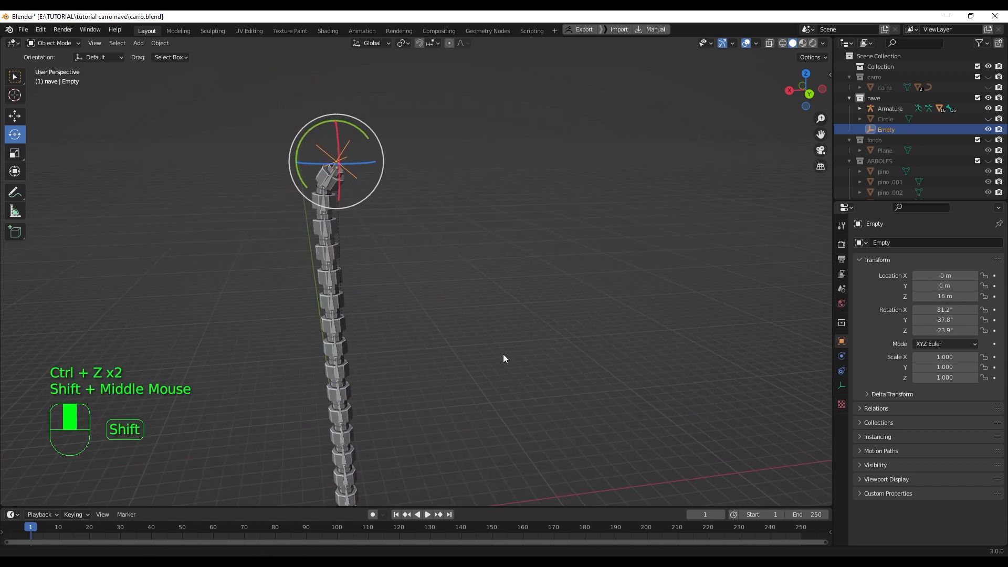
pyautogui.press('KP_1')
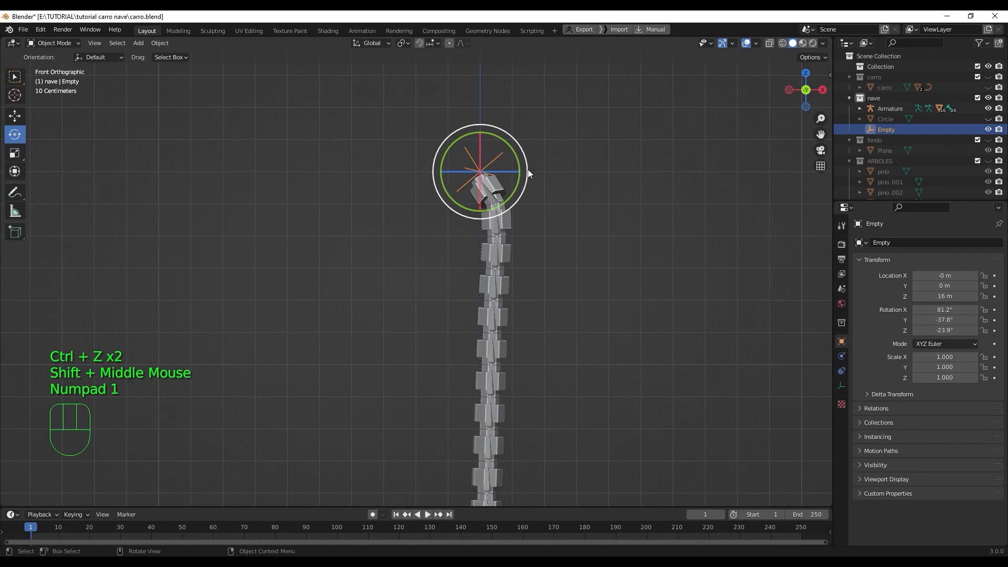
pyautogui.moveTo(517, 138); pyautogui.dragTo(530, 169)
# Step: Rotate the IK empty by about -22.1° in the right orthographic view to straighten the top of the chain, and check it from the front
pyautogui.press('KP_3')
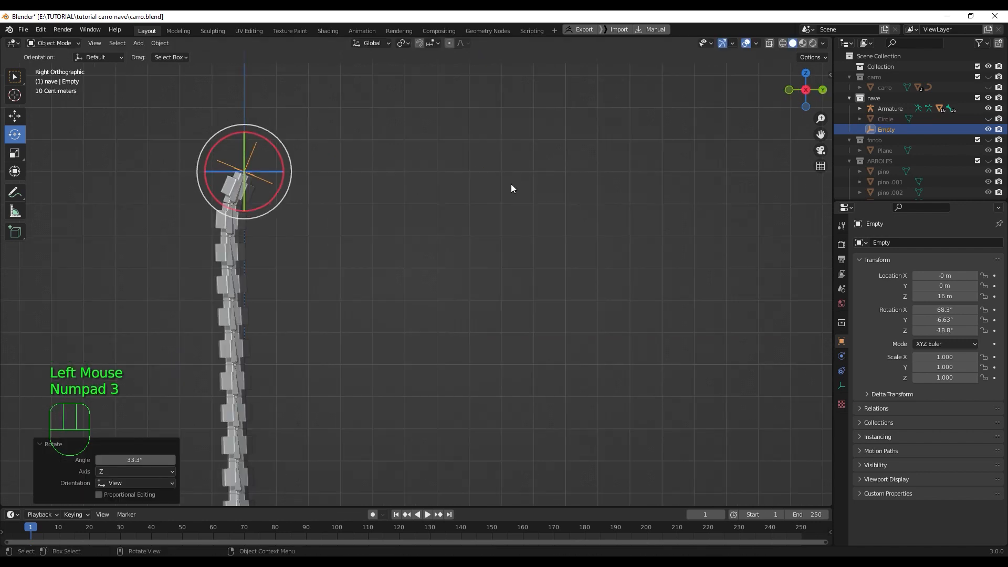
pyautogui.click(289, 161)
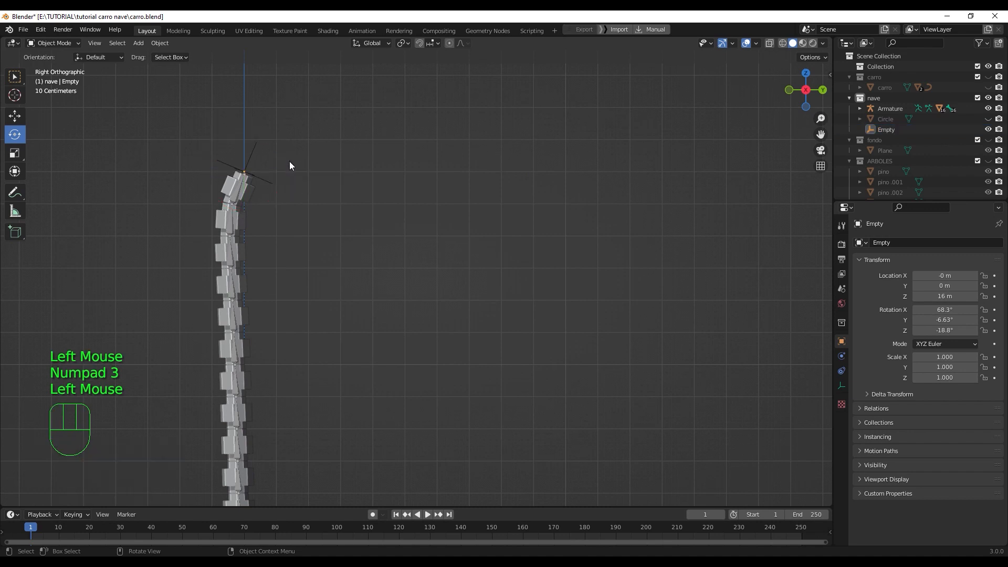
pyautogui.click(284, 162)
pyautogui.click(261, 181)
pyautogui.moveTo(294, 153); pyautogui.dragTo(272, 137)
pyautogui.press('KP_1')
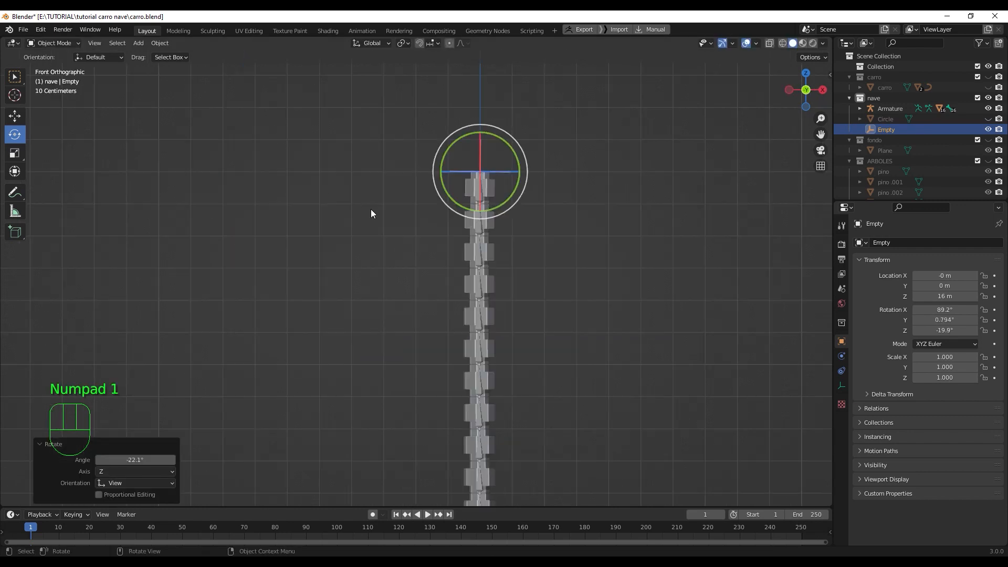
pyautogui.scroll(-3, 477, 222)
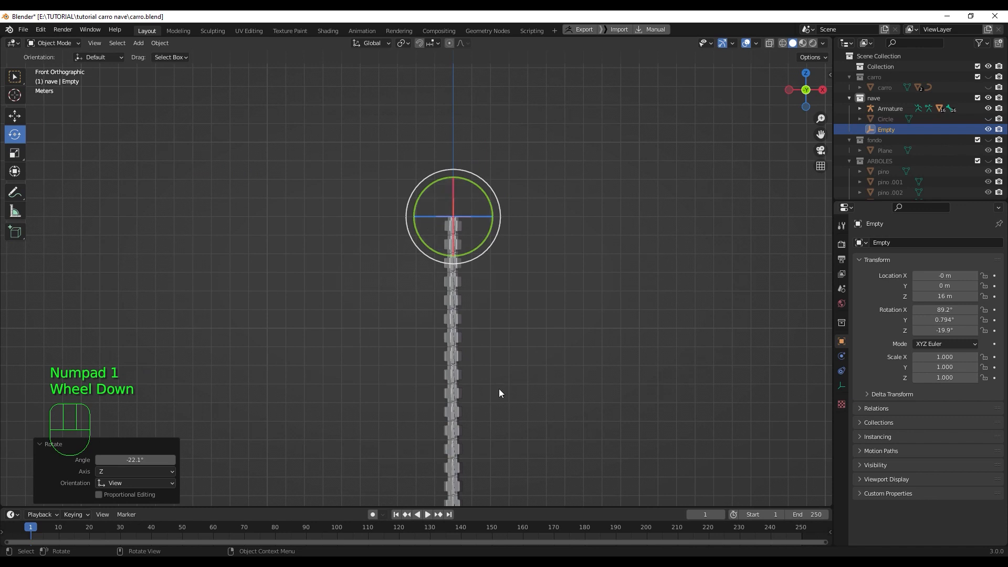
pyautogui.keyDown('shift'); pyautogui.moveTo(490, 370); pyautogui.dragTo(482, 311, button='middle'); pyautogui.keyUp('shift')
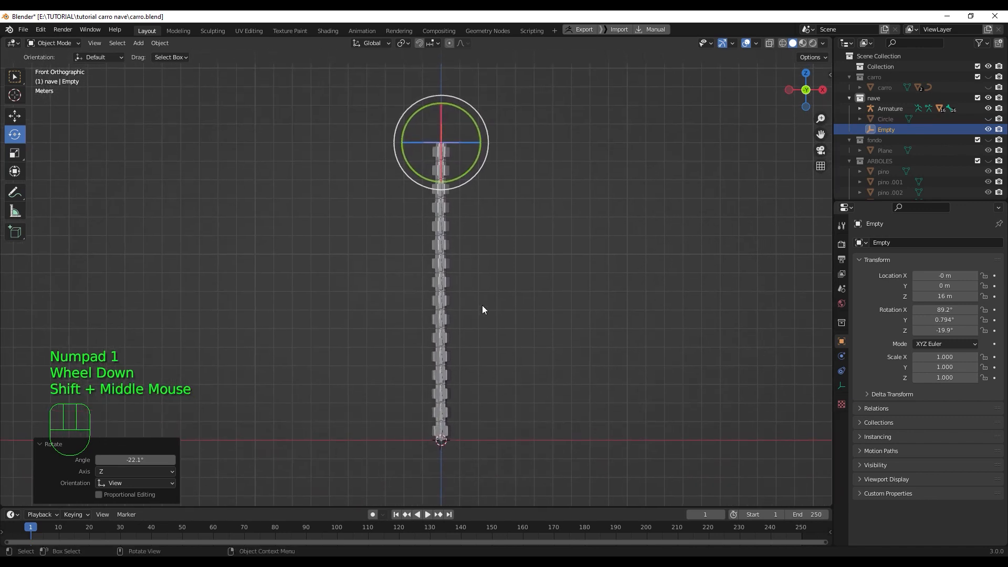
# Step: Move the armature by about -5.62 m in X and 18.48 m in Z so the chain bends away from the IK empty
pyautogui.click(442, 429)
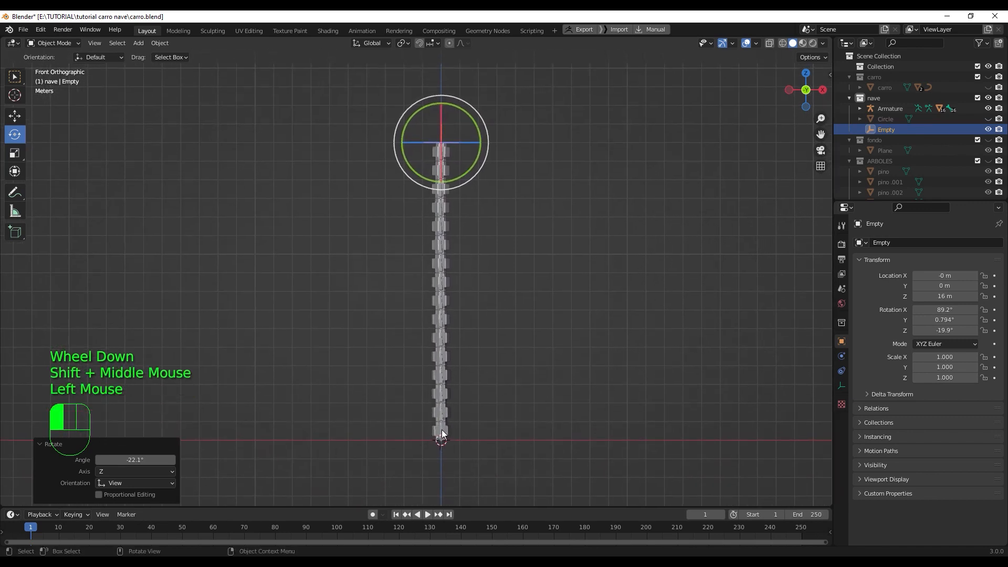
pyautogui.click(441, 429)
pyautogui.press('g')
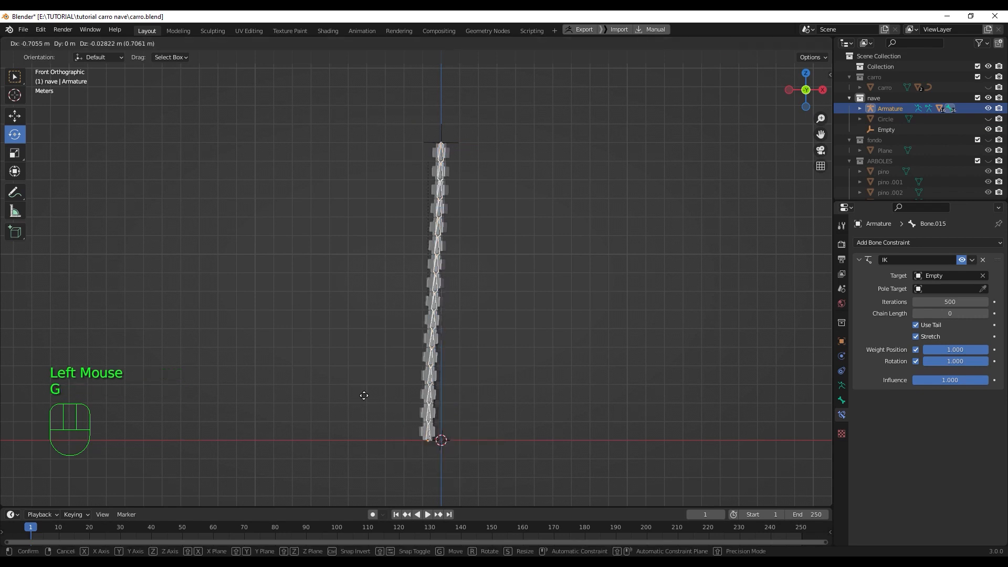
pyautogui.click(336, 85)
pyautogui.keyDown('shift'); pyautogui.moveTo(391, 279); pyautogui.dragTo(414, 355, button='middle'); pyautogui.keyUp('shift')
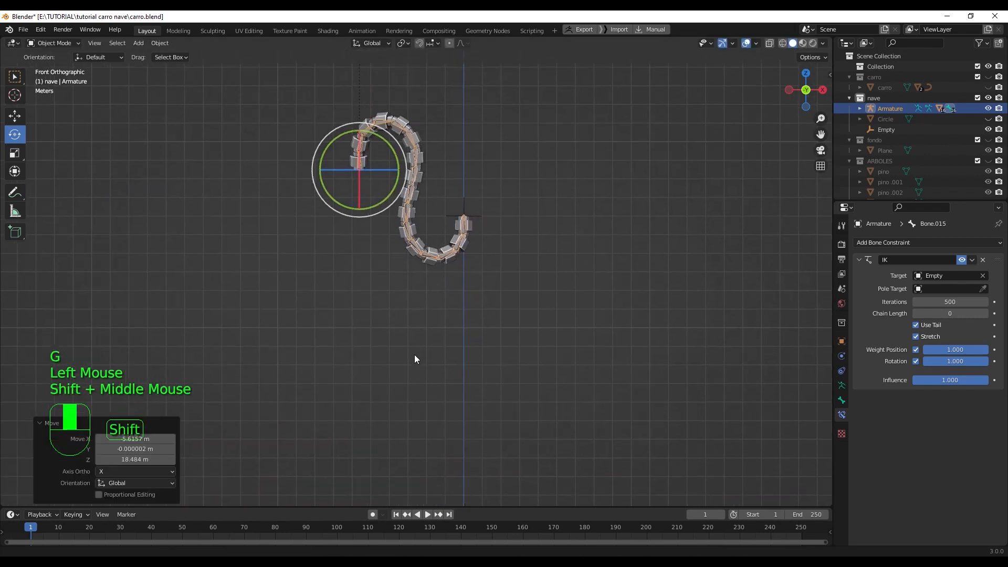
# Step: Rotate the IK empty by about 167° in the front view and move it about -4.52 m in Z
pyautogui.click(481, 224)
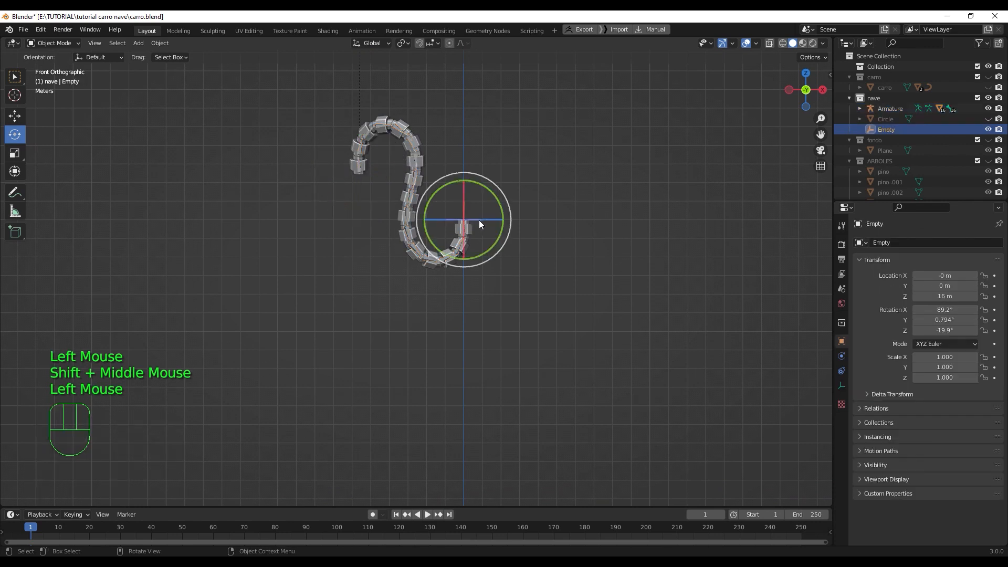
pyautogui.press('r')
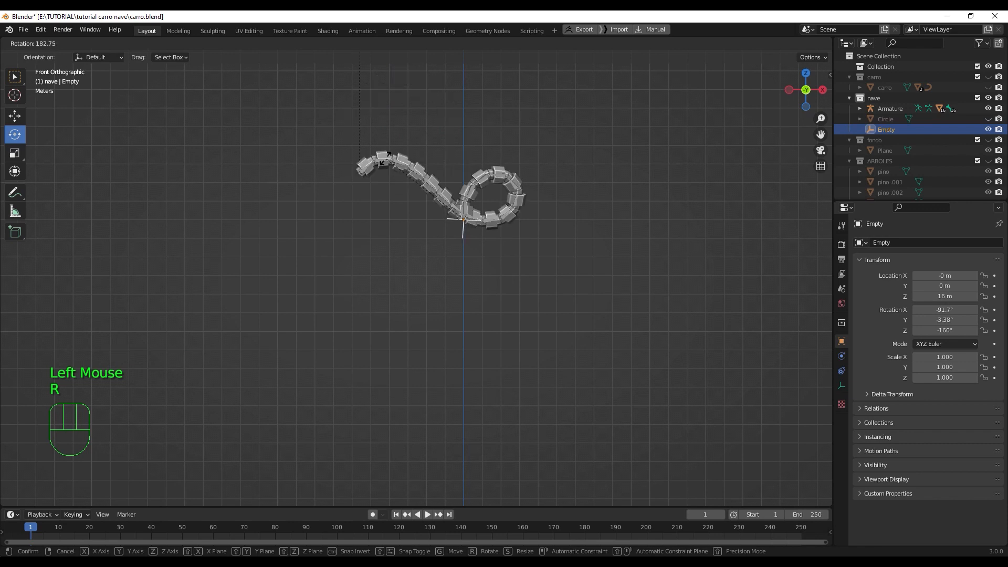
pyautogui.click(382, 183)
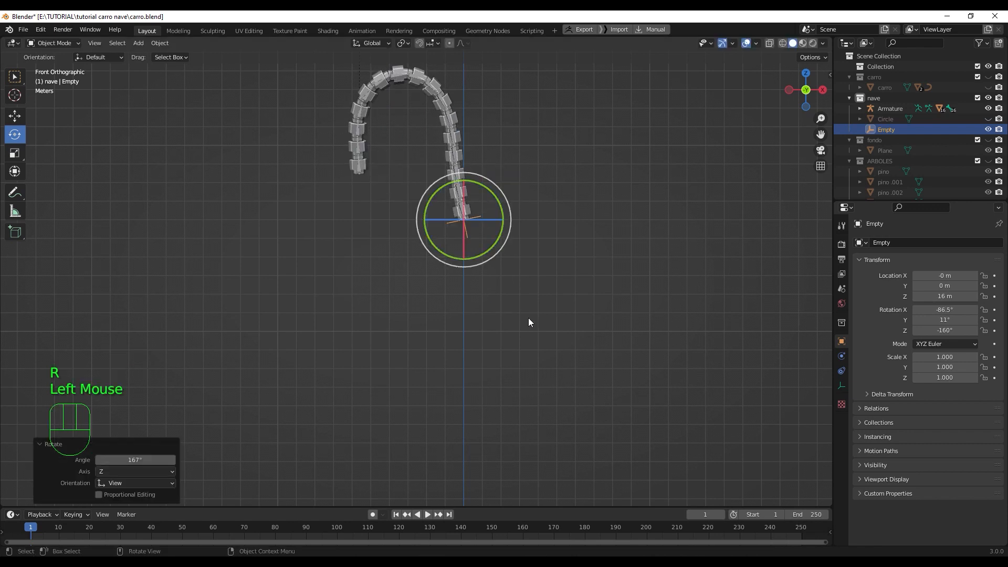
pyautogui.press('g')
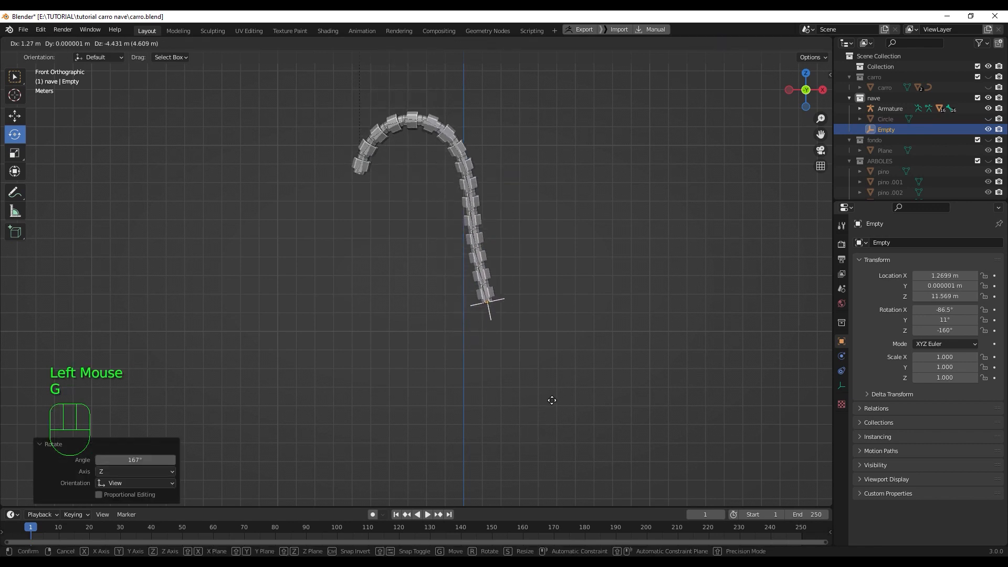
pyautogui.click(527, 402)
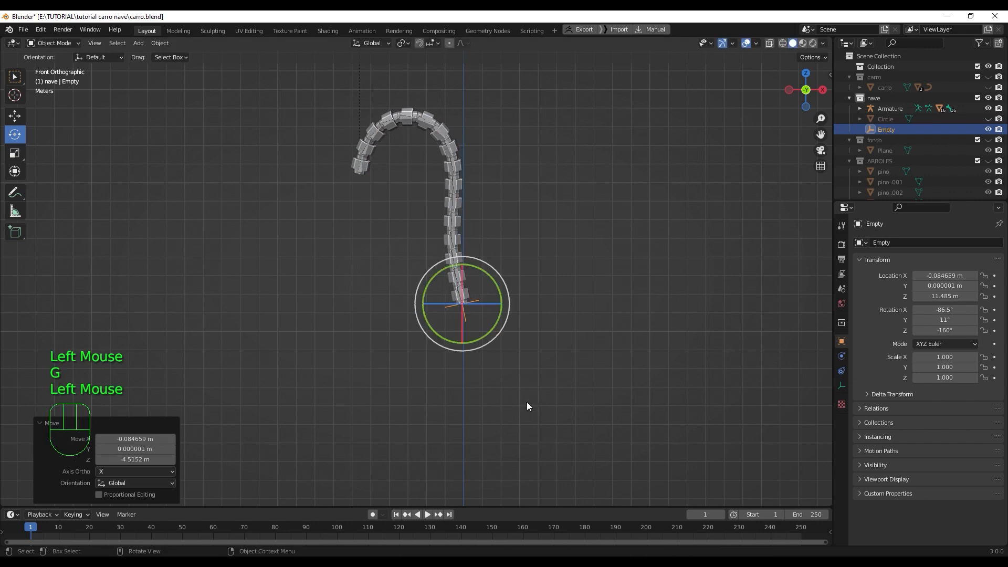
# Step: Rotate the IK empty by about -3.8° in the front view and move it about -4.09 m in Z
pyautogui.moveTo(513, 304)
pyautogui.keyDown('ctrl'); pyautogui.mouseDown()
pyautogui.moveTo(506, 286)
pyautogui.moveTo(503, 313)
pyautogui.mouseUp(); pyautogui.keyUp('ctrl')
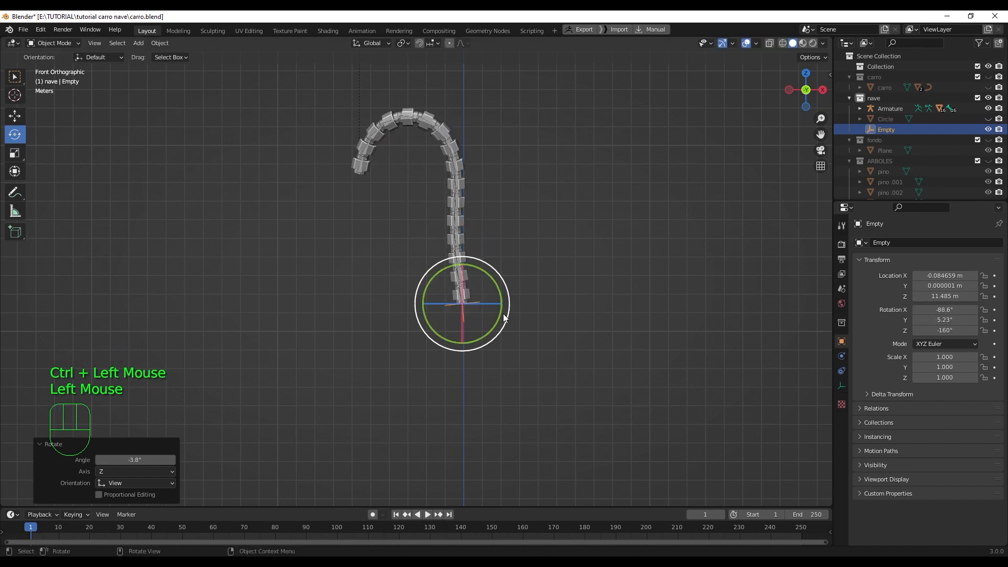
pyautogui.press('g')
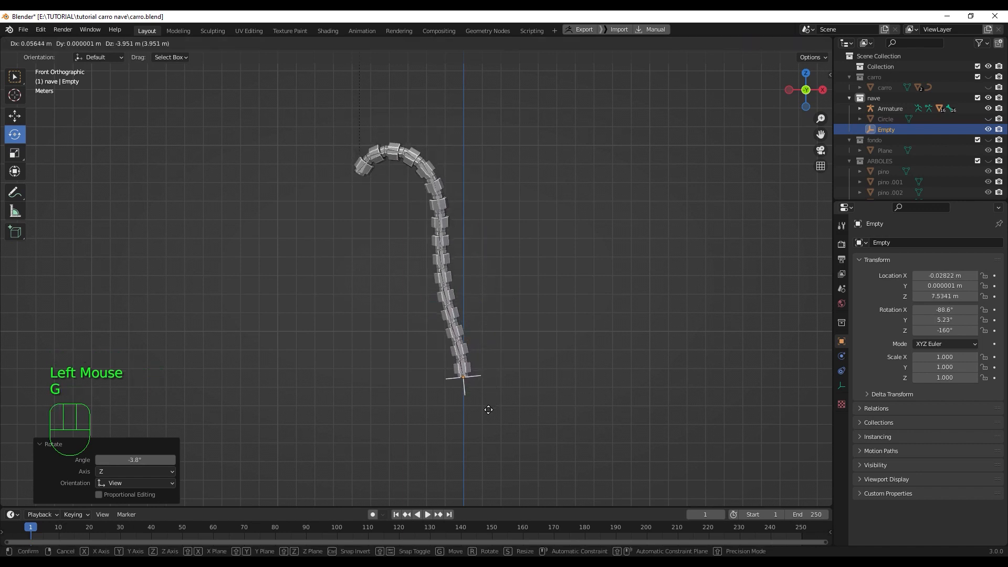
pyautogui.click(488, 416)
pyautogui.keyDown('shift'); pyautogui.moveTo(509, 437); pyautogui.dragTo(509, 342, button='middle'); pyautogui.keyUp('shift')
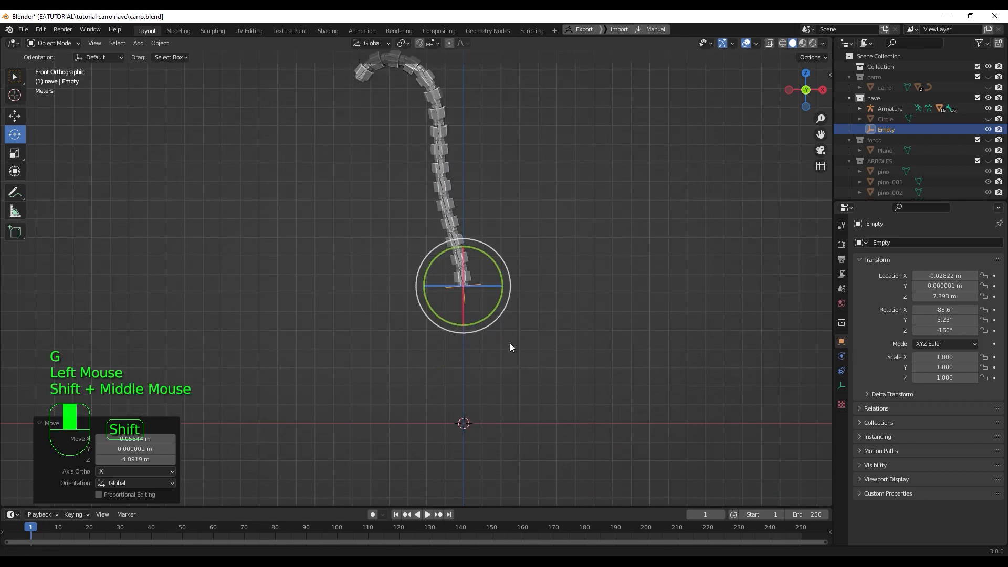
pyautogui.scroll(2, 510, 335)
# Step: Rotate the IK empty by about 4.86° in the front view and by about -24° in an angled perspective view
pyautogui.moveTo(527, 267); pyautogui.dragTo(528, 270)
pyautogui.moveTo(529, 271); pyautogui.dragTo(525, 386, button='middle')
pyautogui.press('r')
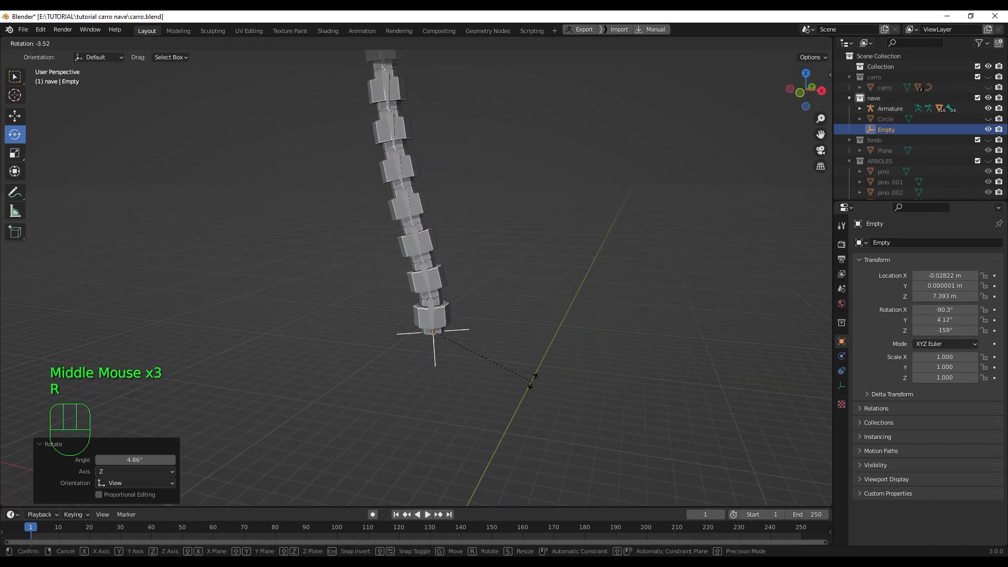
pyautogui.click(552, 345)
pyautogui.scroll(-2, 495, 346)
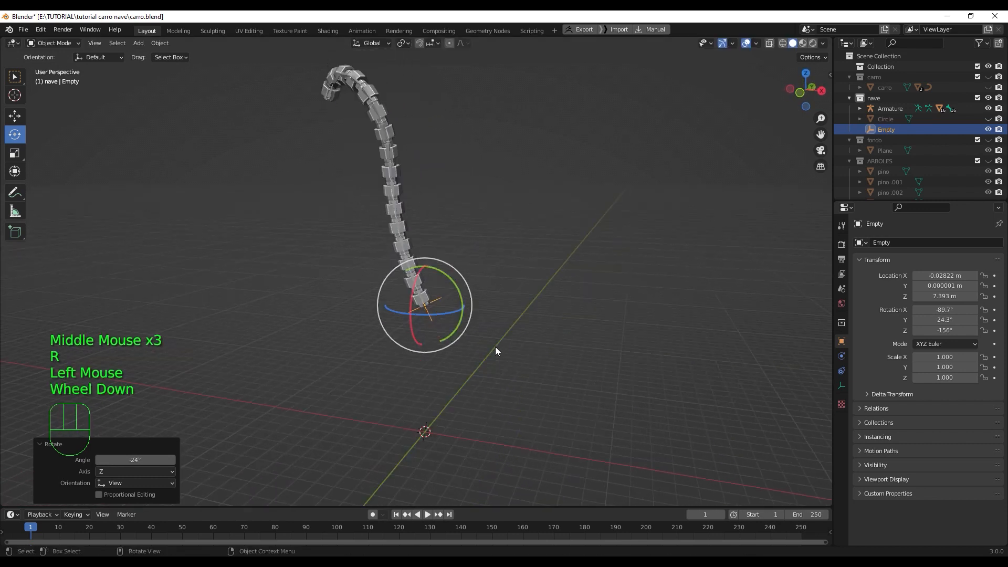
pyautogui.scroll(-1, 495, 346)
pyautogui.scroll(2, 496, 346)
# Step: Move the armature about -0.53 m in X, 0.24 m in Y and 2.32 m in Z, and rotate it about 27.3° in the view
pyautogui.moveTo(496, 346); pyautogui.dragTo(604, 499, button='middle')
pyautogui.click(401, 234)
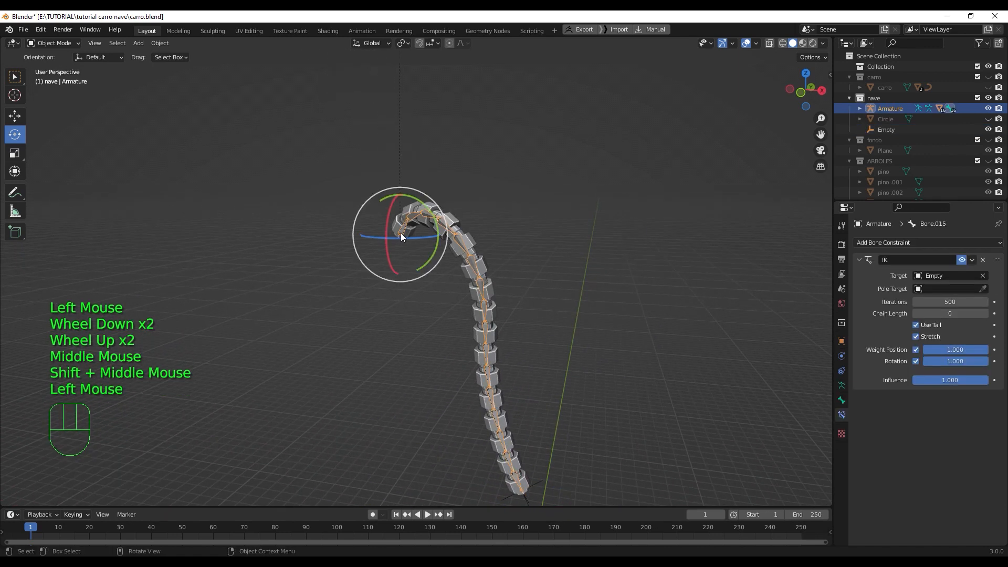
pyautogui.press('g')
pyautogui.click(445, 260)
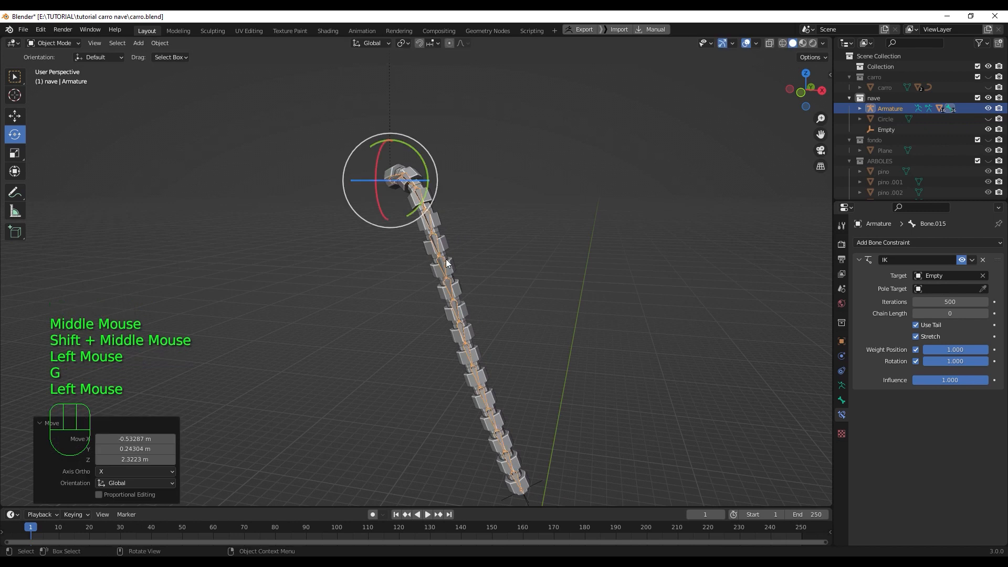
pyautogui.moveTo(445, 260); pyautogui.dragTo(495, 253, button='middle')
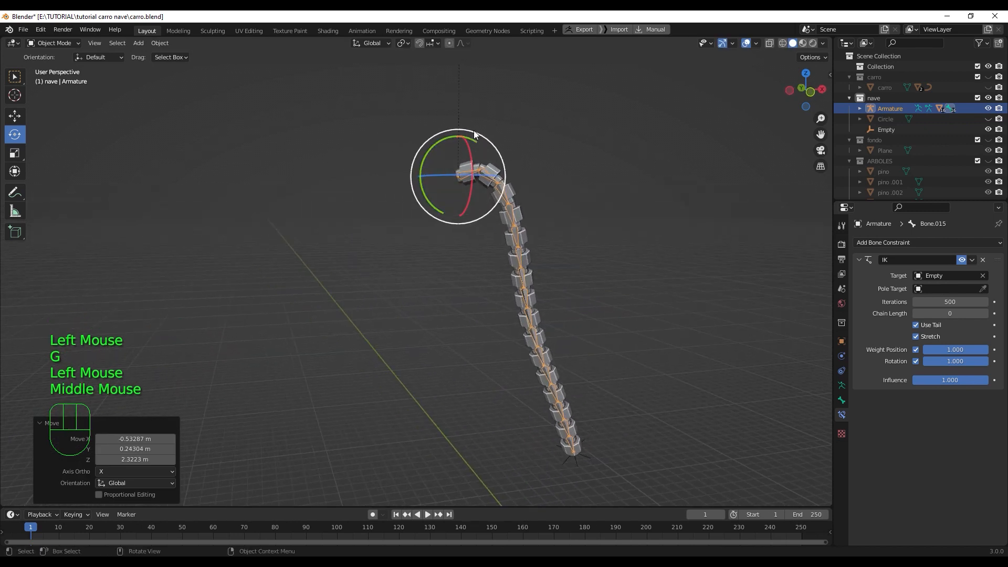
pyautogui.moveTo(474, 134); pyautogui.dragTo(496, 142)
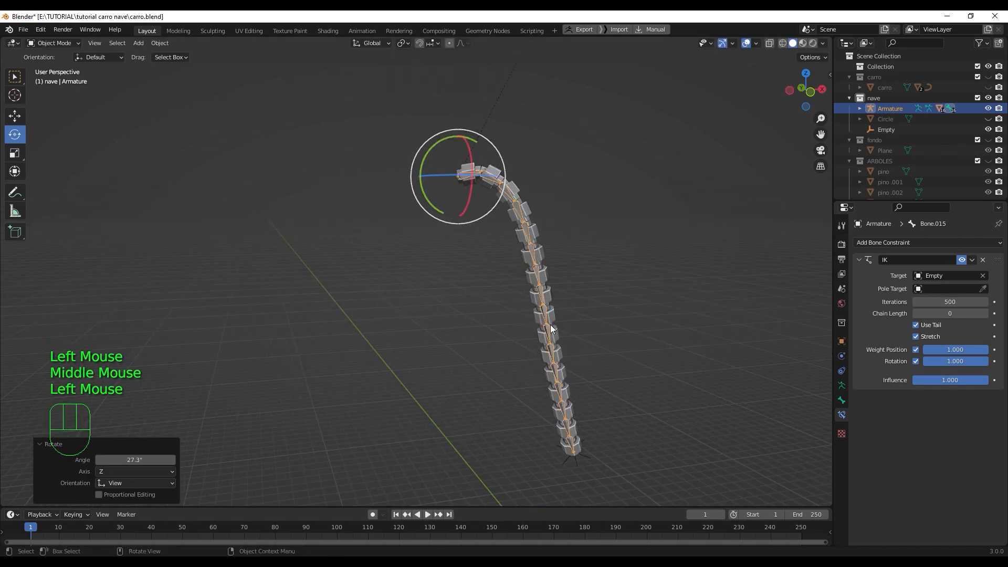
pyautogui.keyDown('shift'); pyautogui.moveTo(551, 361); pyautogui.dragTo(361, 314, button='middle'); pyautogui.keyUp('shift')
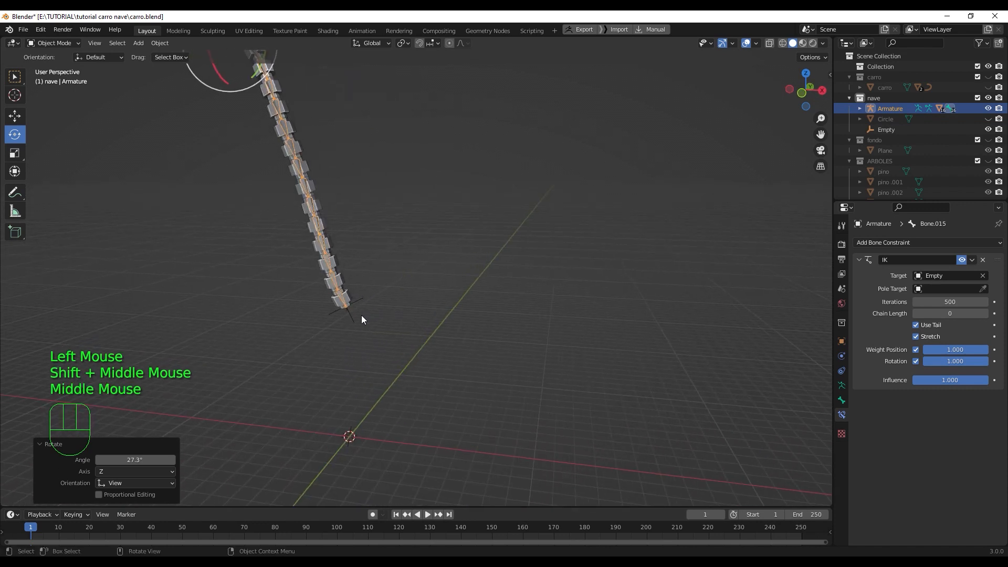
# Step: Rotate the IK empty by about 18.5° in the perspective view to align the chain's lower end
pyautogui.click(357, 304)
pyautogui.moveTo(407, 364); pyautogui.dragTo(360, 385, button='middle')
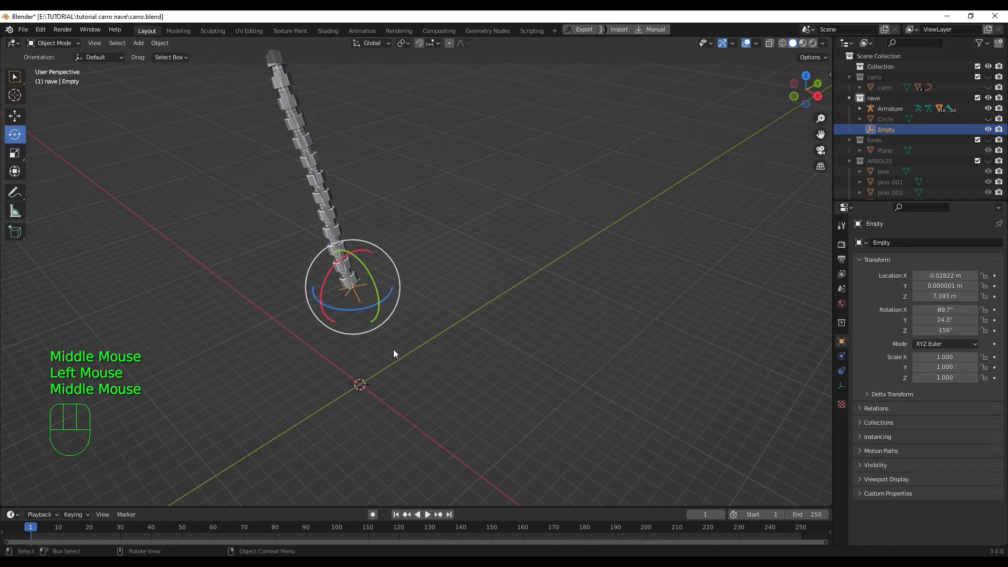
pyautogui.press('r')
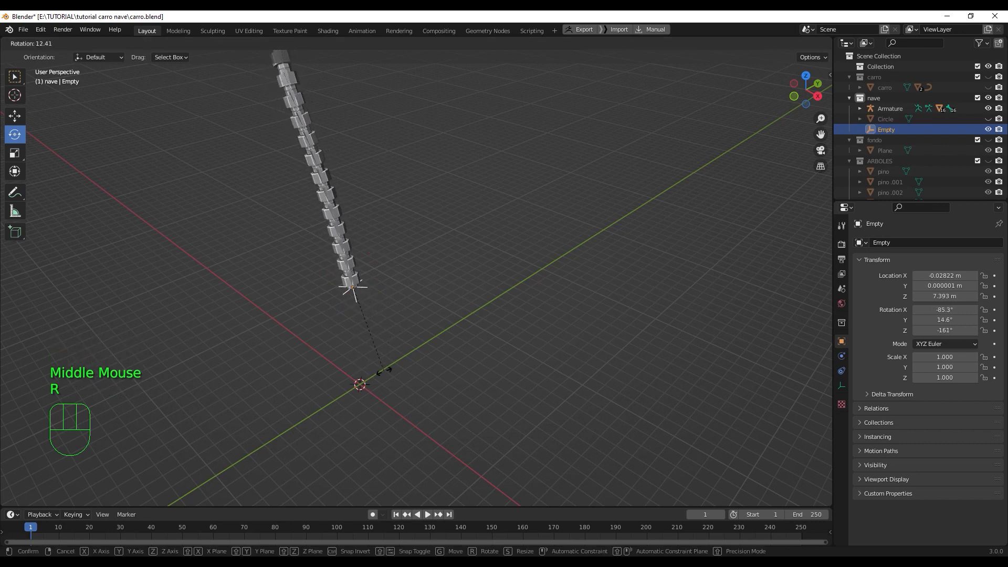
pyautogui.click(374, 373)
pyautogui.scroll(-1, 386, 328)
pyautogui.moveTo(386, 327); pyautogui.dragTo(443, 290, button='middle')
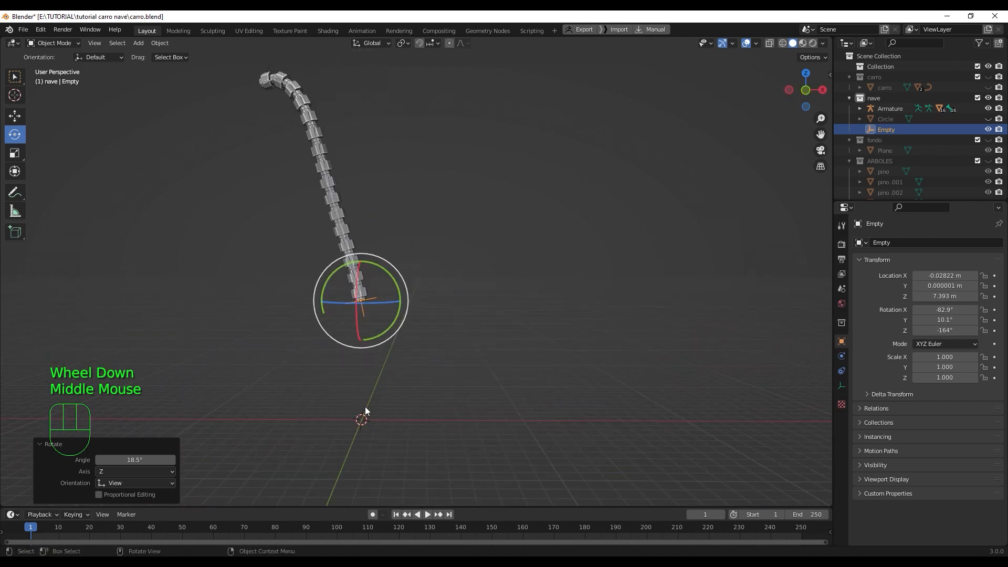
# Step: Add an ico sphere with 2 subdivisions and a 1 m radius at the world origin
pyautogui.click(378, 407)
pyautogui.keyDown('shift'); pyautogui.moveTo(424, 399); pyautogui.dragTo(419, 324, button='middle'); pyautogui.keyUp('shift')
pyautogui.scroll(1, 460, 379)
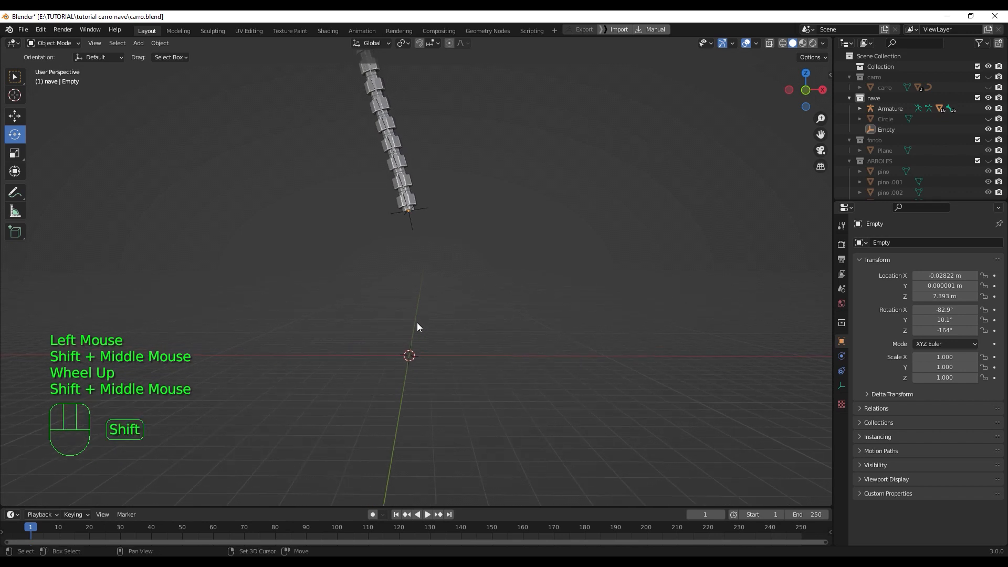
pyautogui.hotkey('shift', 'a')
pyautogui.moveTo(411, 243)
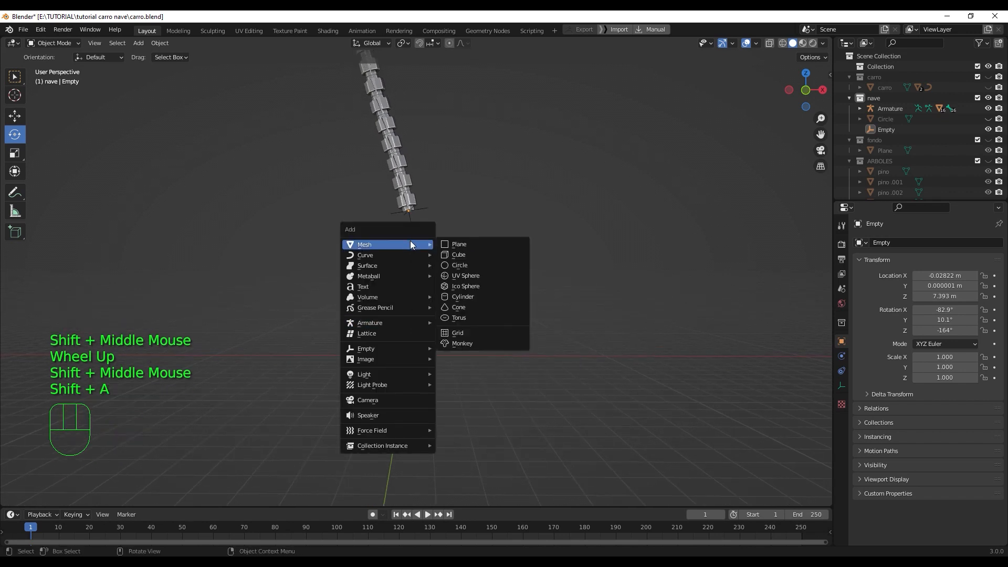
pyautogui.click(480, 284)
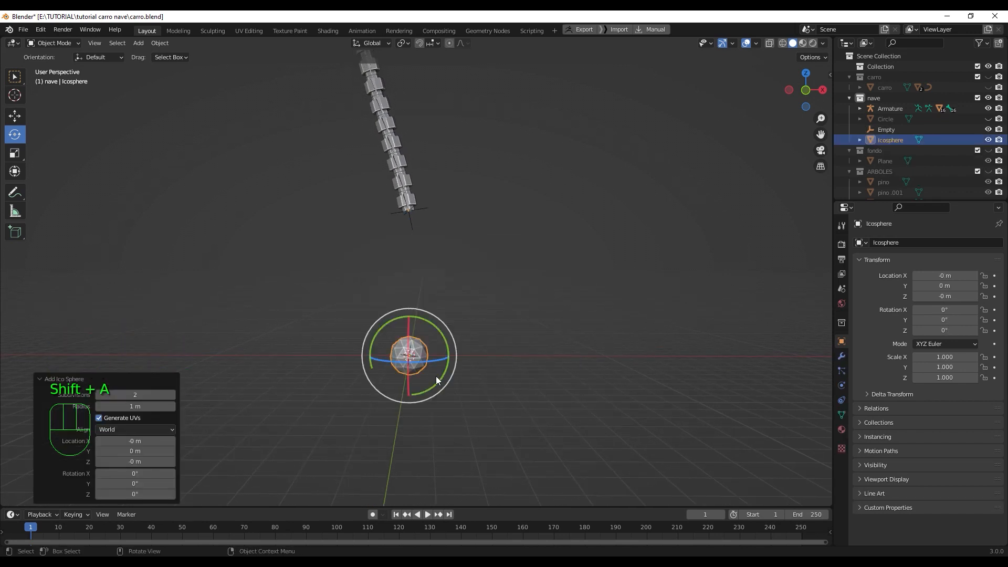
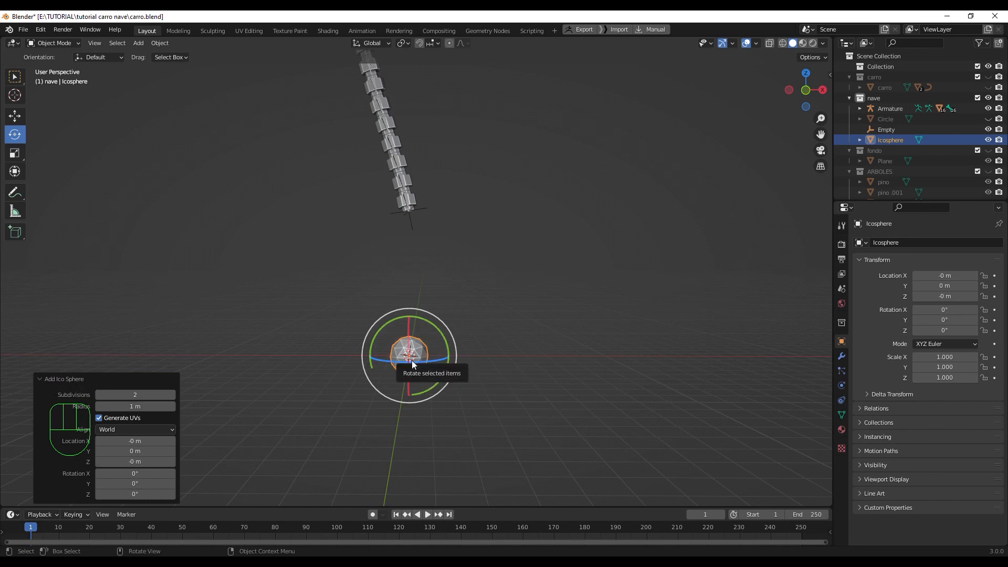
# Step: Move the ico sphere about 0.17 m in X and 6.63 m in Z to the chain's tip in the front view
pyautogui.press('KP_1')
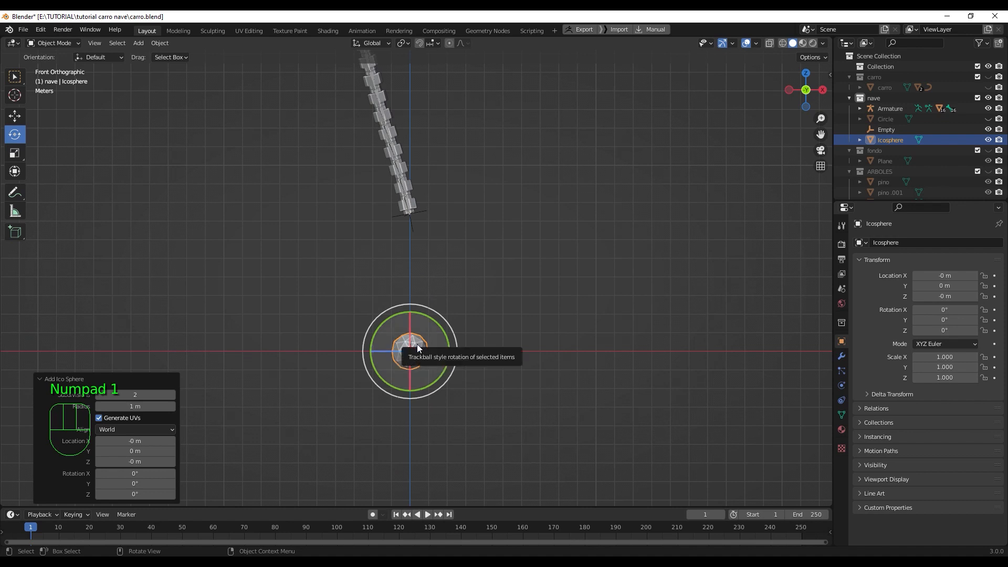
pyautogui.press('g')
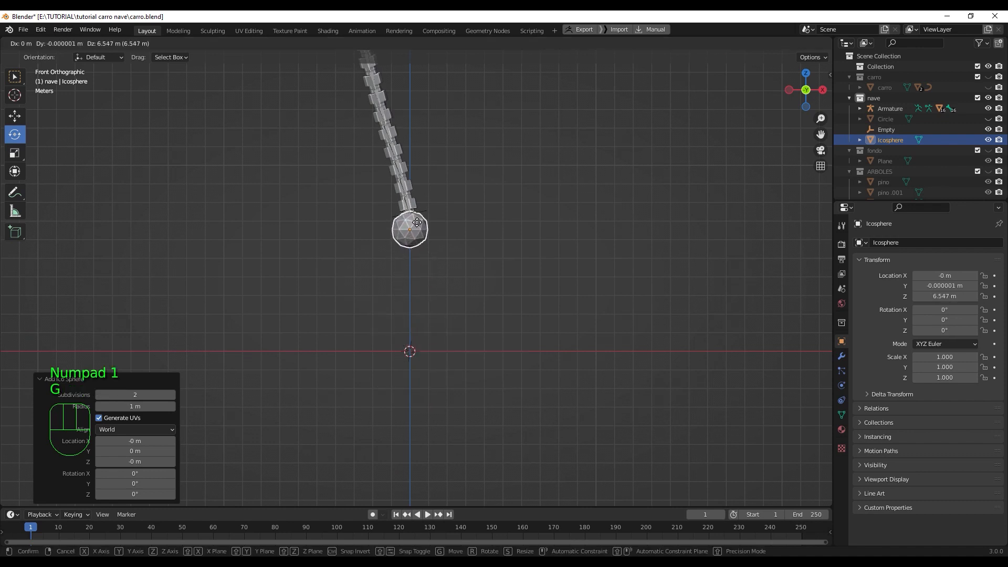
pyautogui.click(420, 220)
pyautogui.scroll(4, 420, 220)
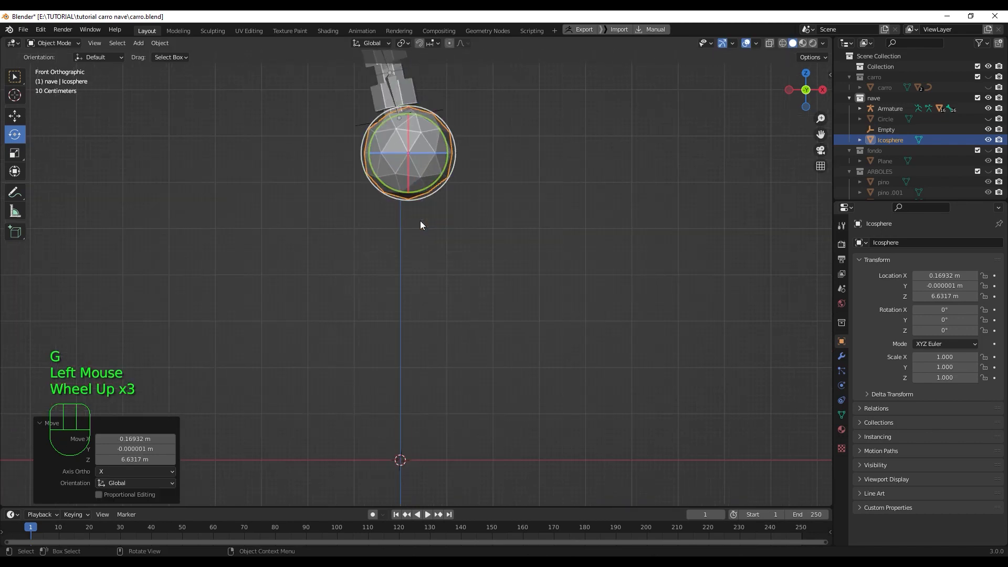
pyautogui.keyDown('shift'); pyautogui.moveTo(420, 217); pyautogui.dragTo(425, 303, button='middle'); pyautogui.keyUp('shift')
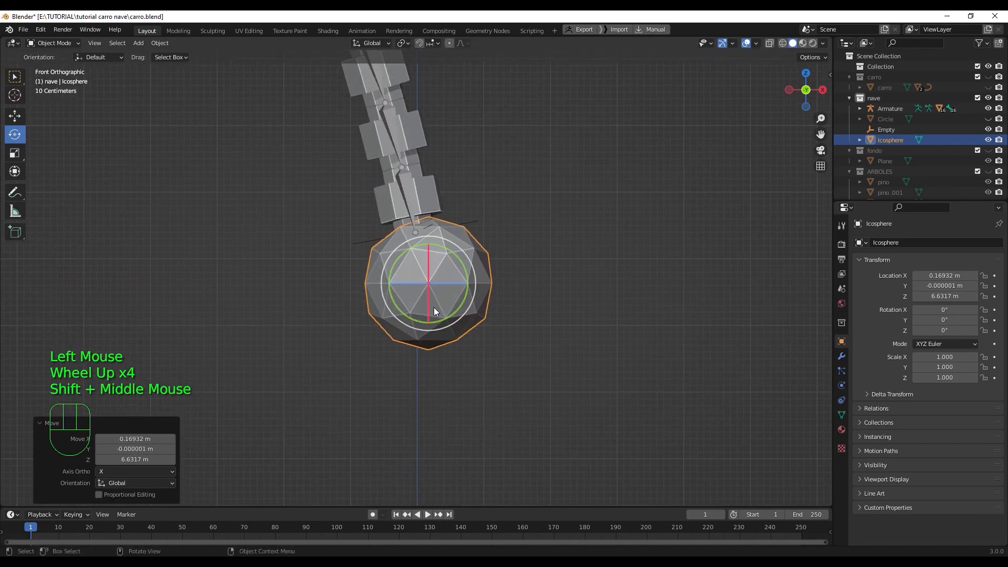
# Step: Nudge the ico sphere about -0.05 m in X and -0.06 m in Z against the chain's tip, and check its alignment from the right
pyautogui.press('g')
pyautogui.click(436, 314)
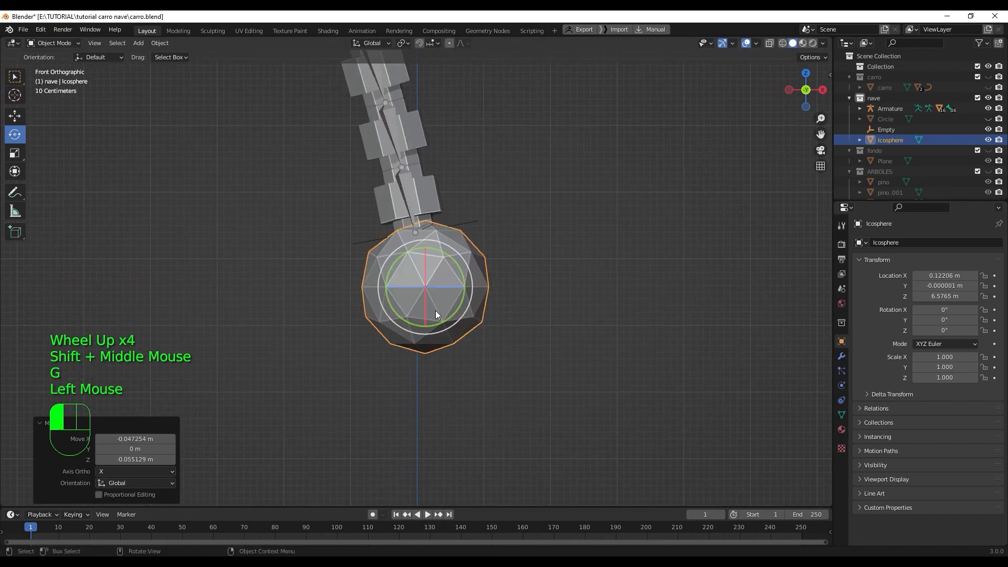
pyautogui.press('KP_3')
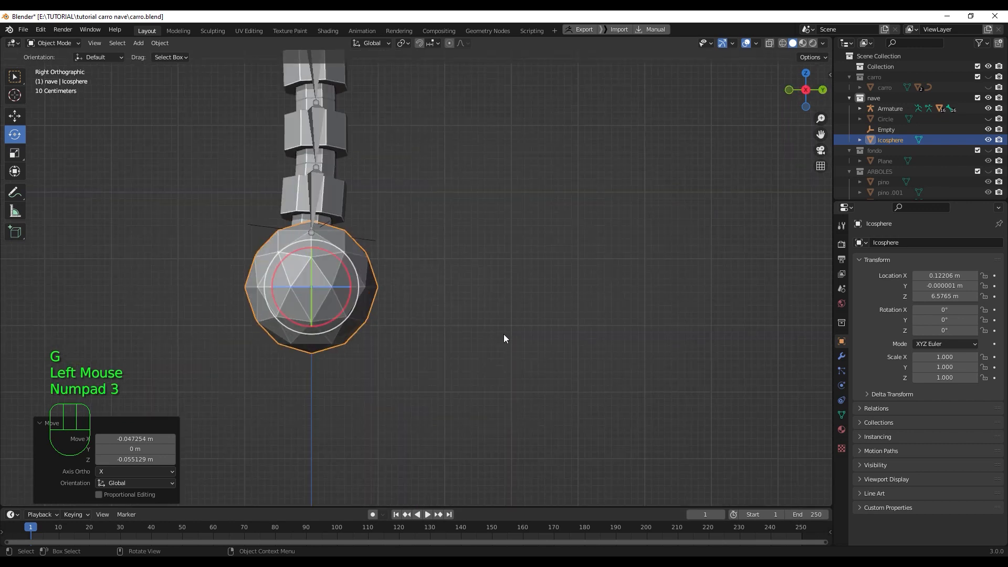
pyautogui.press('KP_1')
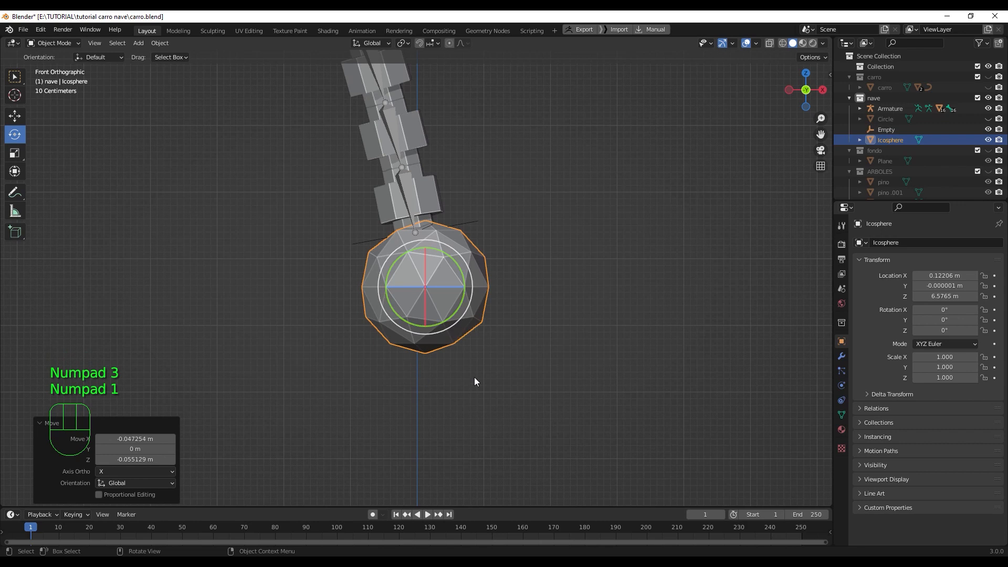
pyautogui.click(474, 363)
# Step: Enlarge the IK empty's display size so its axes extend beyond the ico sphere
pyautogui.moveTo(474, 363); pyautogui.dragTo(449, 291, button='middle')
pyautogui.click(449, 274)
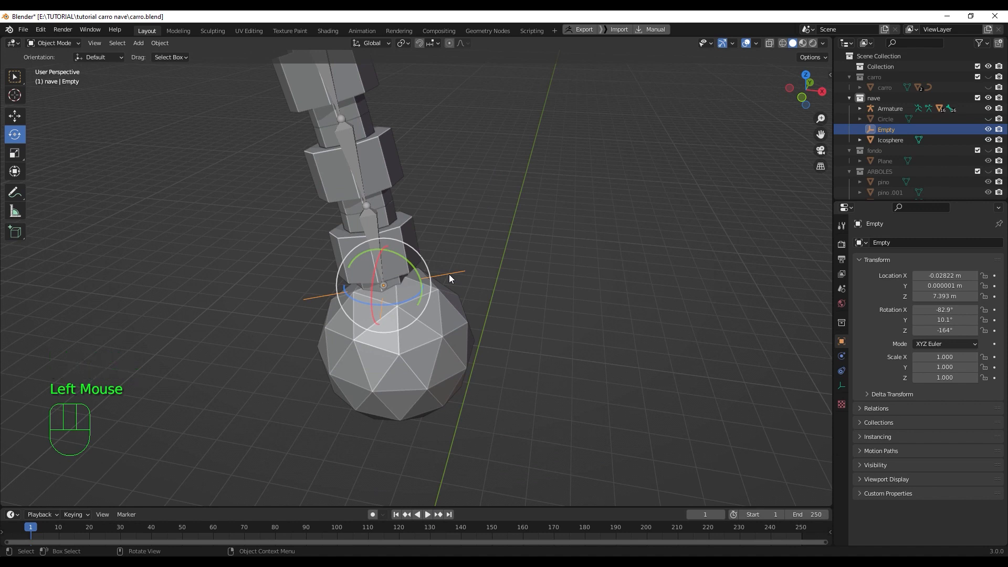
pyautogui.rightClick(449, 274)
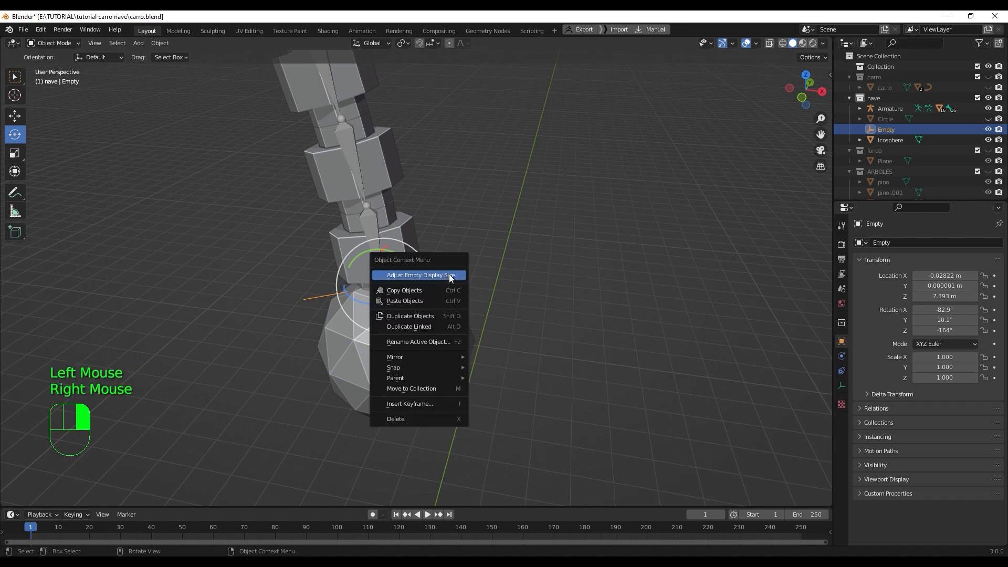
pyautogui.click(448, 274)
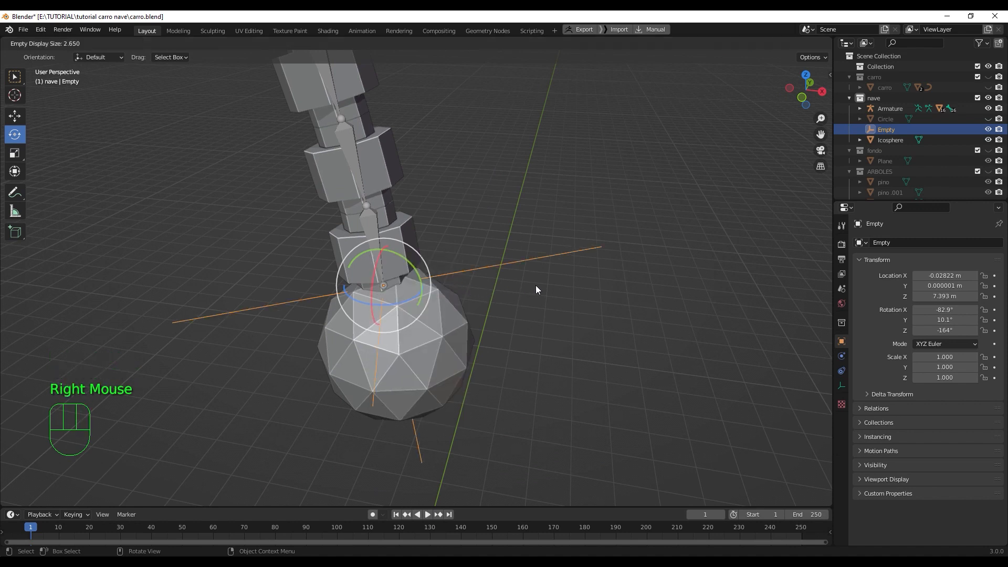
pyautogui.click(438, 348)
# Step: Parent the ico sphere to the IK empty as an Object parent
pyautogui.scroll(-3, 439, 333)
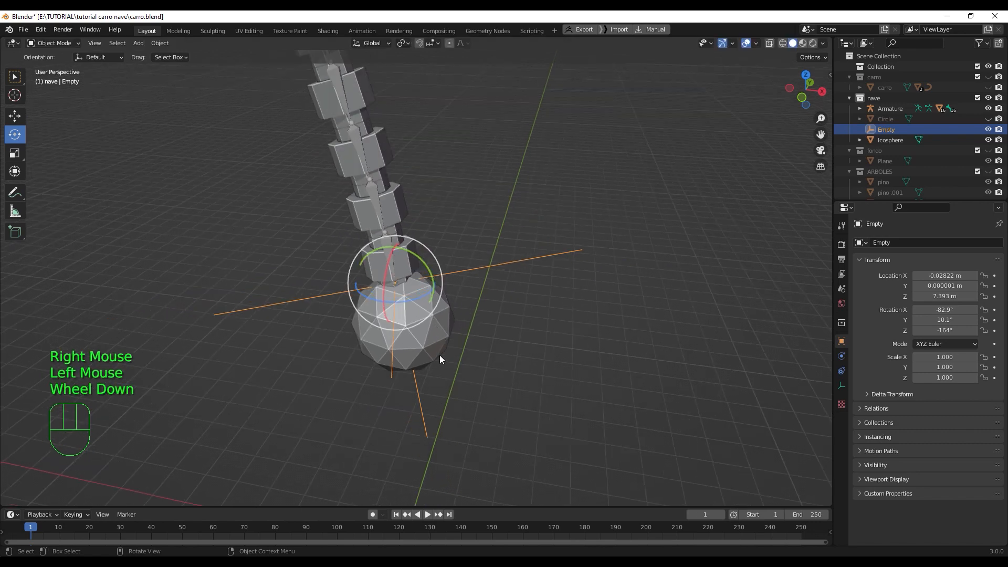
pyautogui.moveTo(439, 355); pyautogui.dragTo(447, 341, button='middle')
pyautogui.click(439, 320)
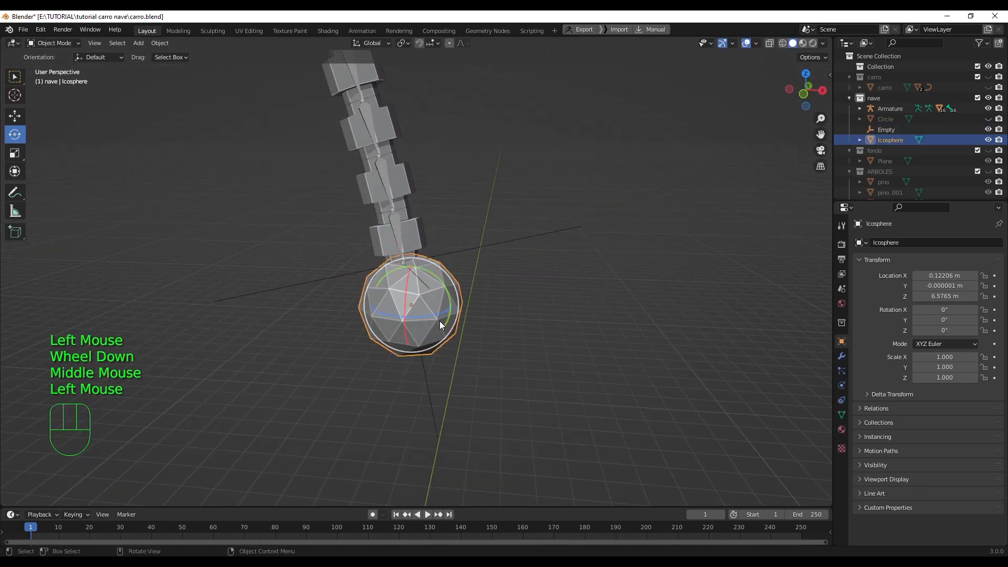
pyautogui.keyDown('shift'); pyautogui.click(489, 245); pyautogui.keyUp('shift')
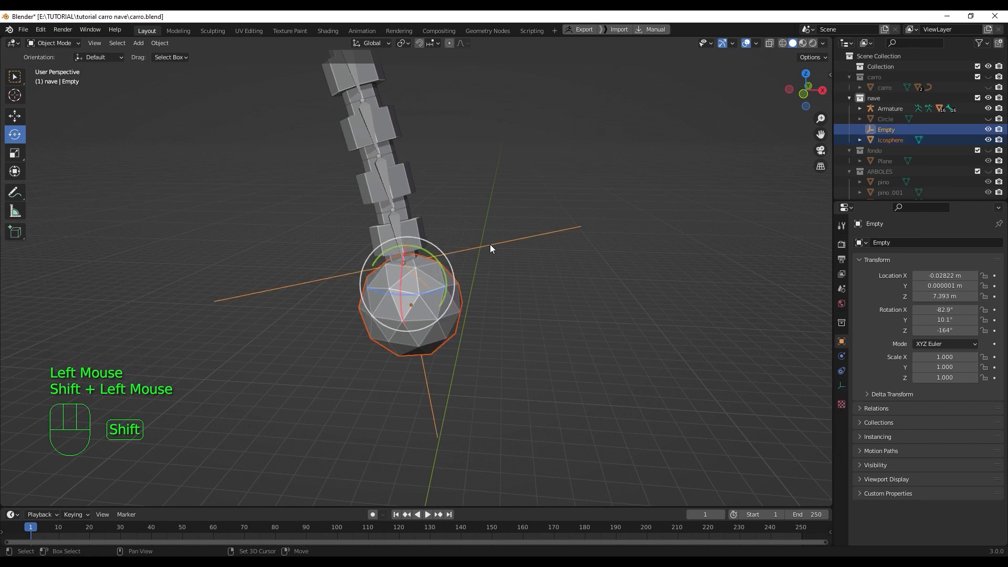
pyautogui.hotkey('ctrl', 'p')
pyautogui.click(492, 245)
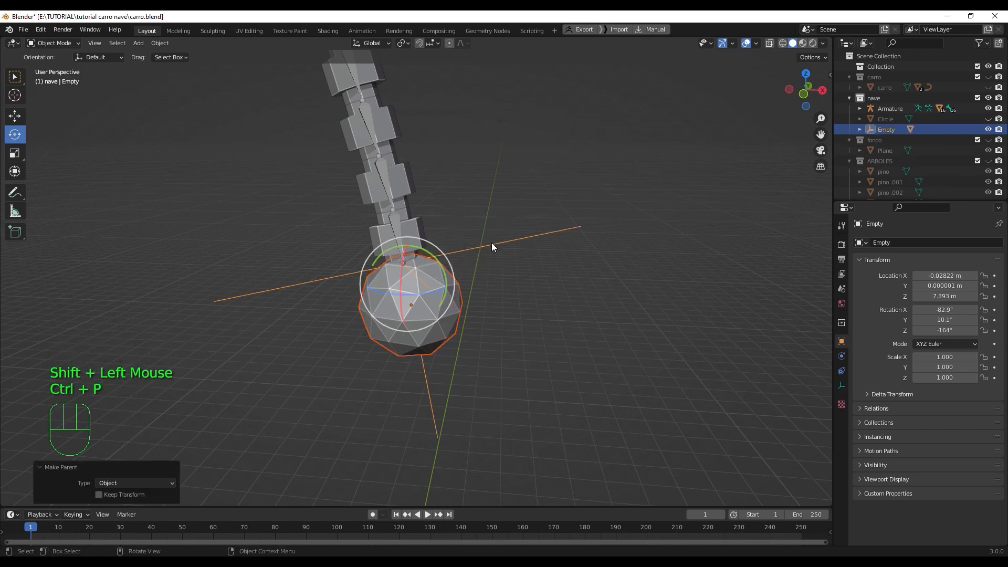
# Step: Rotate the IK empty in a side-on perspective view to straighten the lower end of the chain
pyautogui.scroll(-3, 498, 341)
pyautogui.click(497, 341)
pyautogui.click(479, 257)
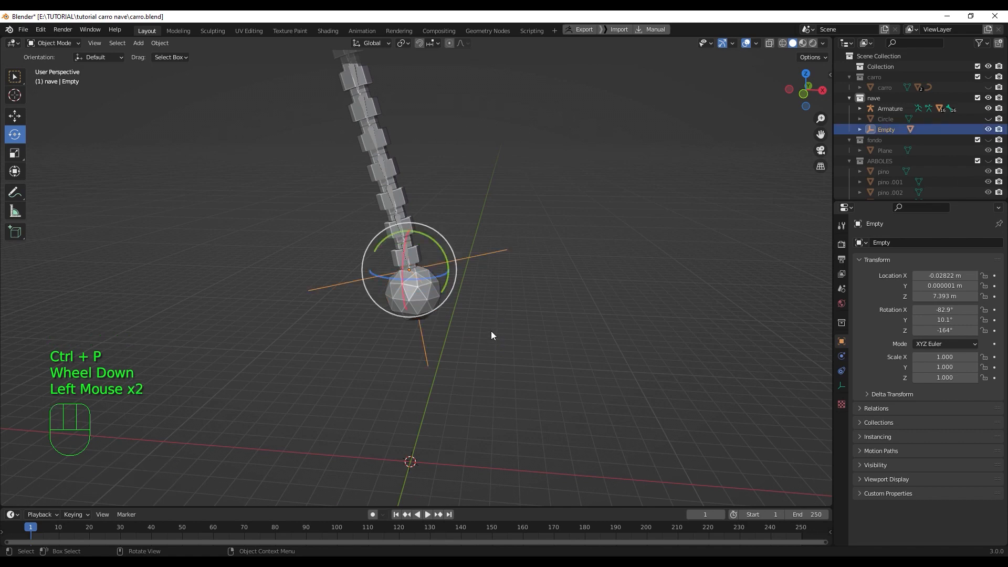
pyautogui.moveTo(490, 332); pyautogui.dragTo(407, 319, button='middle')
pyautogui.scroll(-2, 437, 326)
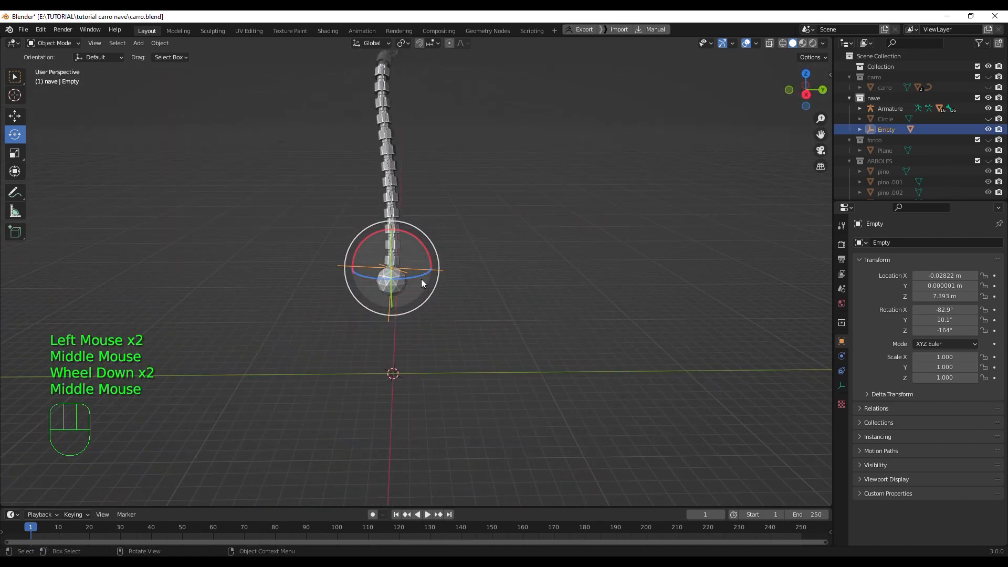
pyautogui.moveTo(421, 277); pyautogui.dragTo(429, 245)
# Step: Rotate the ico sphere about 11.8° around the view axis to match the chain's tip
pyautogui.click(399, 288)
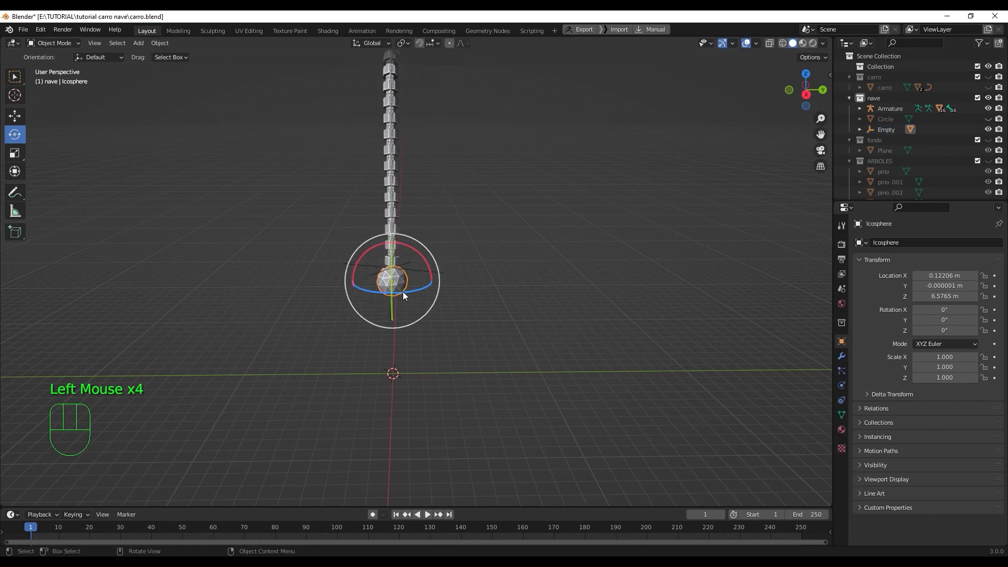
pyautogui.scroll(3, 402, 291)
pyautogui.moveTo(407, 266)
pyautogui.mouseDown()
pyautogui.moveTo(421, 269)
pyautogui.moveTo(419, 279)
pyautogui.mouseUp()
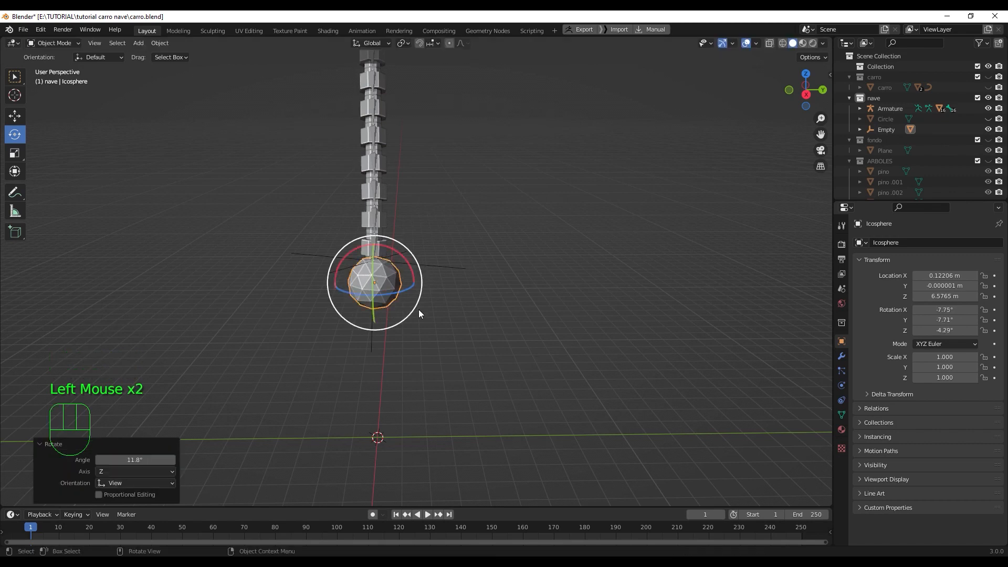
# Step: Move the ico sphere about -0.02 m in X, 0.02 m in Y and 0.09 m in Z toward the chain's end
pyautogui.moveTo(418, 309); pyautogui.dragTo(479, 343, button='middle')
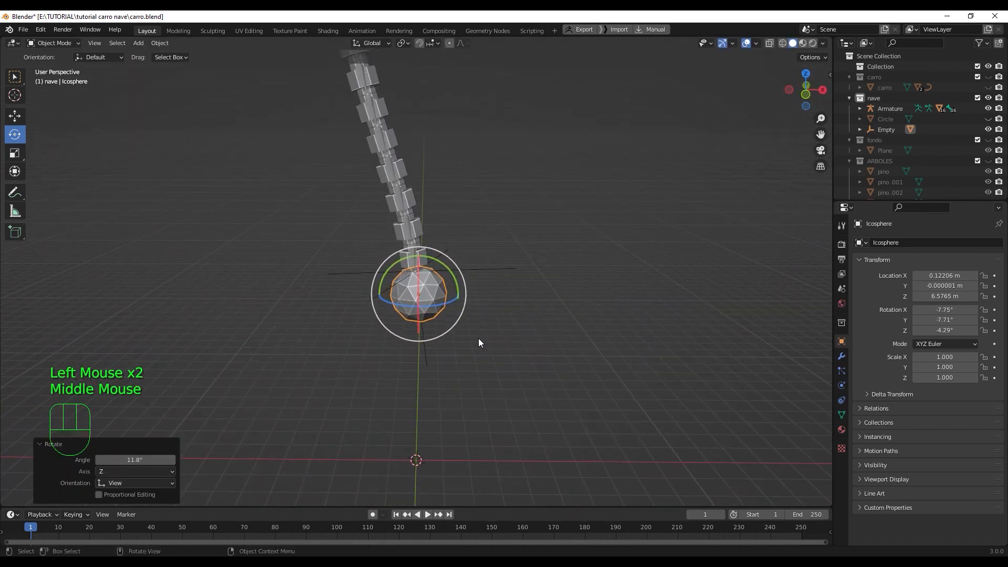
pyautogui.press('g')
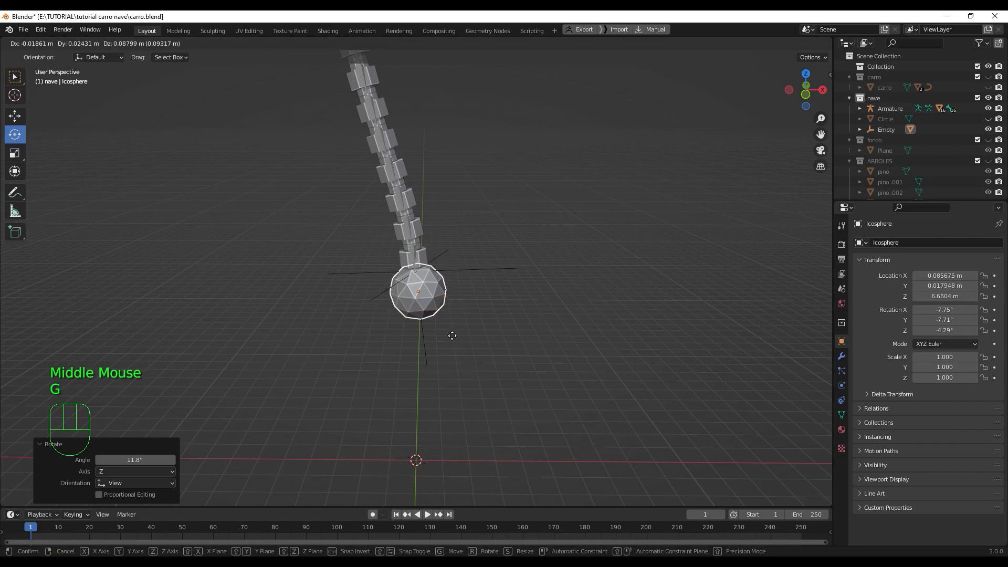
pyautogui.click(451, 335)
# Step: Center the ico sphere under the chain in the right view, moving it about -0.08 m in Y and 0.04 m in Z
pyautogui.moveTo(487, 357); pyautogui.dragTo(380, 353, button='middle')
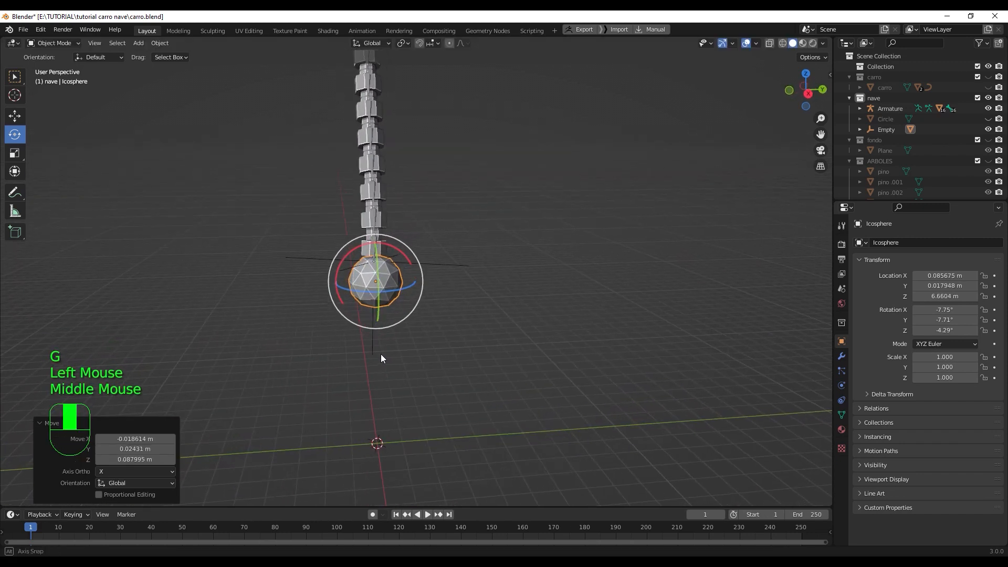
pyautogui.press('KP_3')
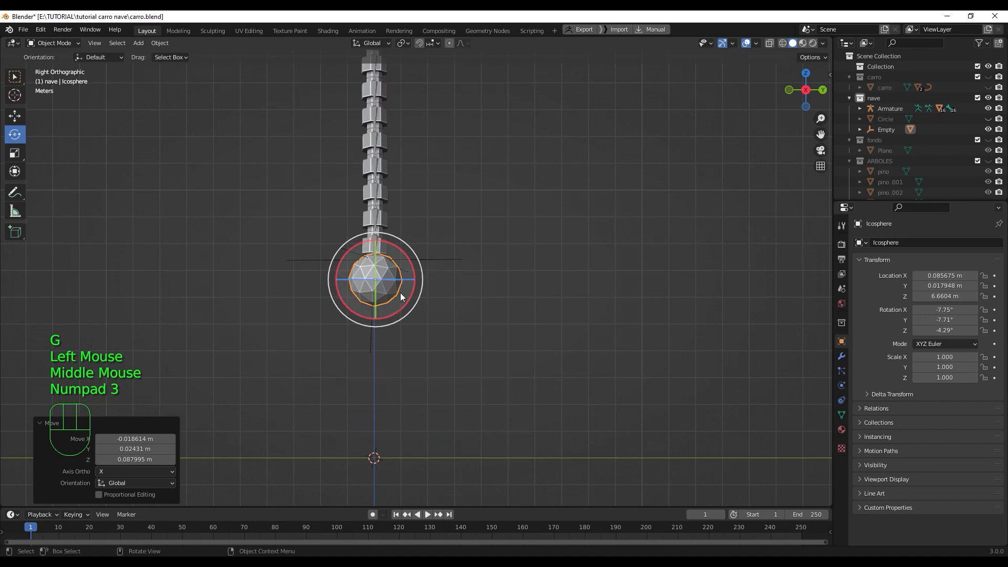
pyautogui.press('g')
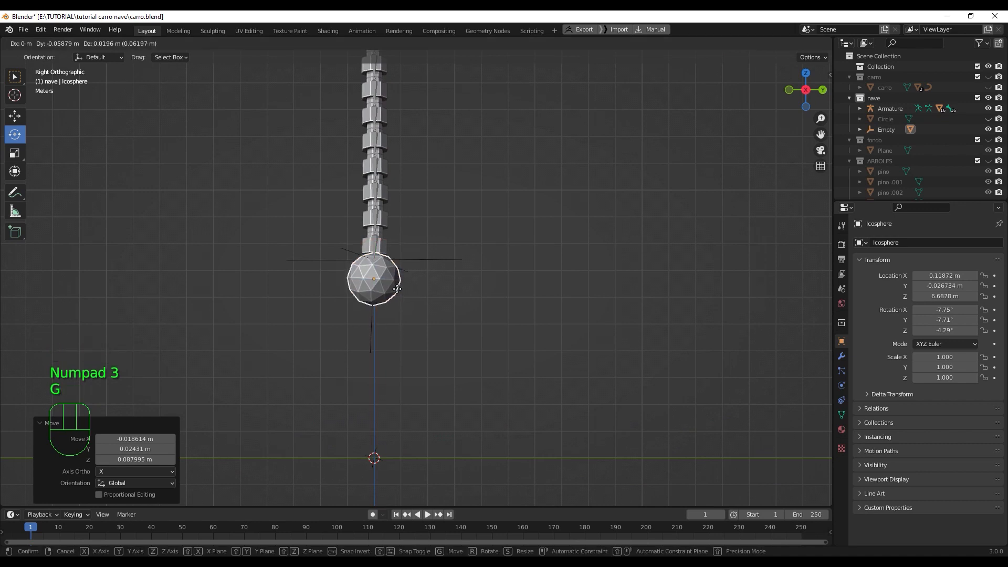
pyautogui.click(398, 288)
# Step: Move the IK empty about 0.29 m in X, -0.18 m in Y and -0.79 m in Z, and rotate it about 12.9° in the view
pyautogui.moveTo(429, 333); pyautogui.dragTo(395, 344, button='middle')
pyautogui.scroll(-2, 468, 361)
pyautogui.scroll(-3, 460, 337)
pyautogui.scroll(3, 440, 299)
pyautogui.click(446, 266)
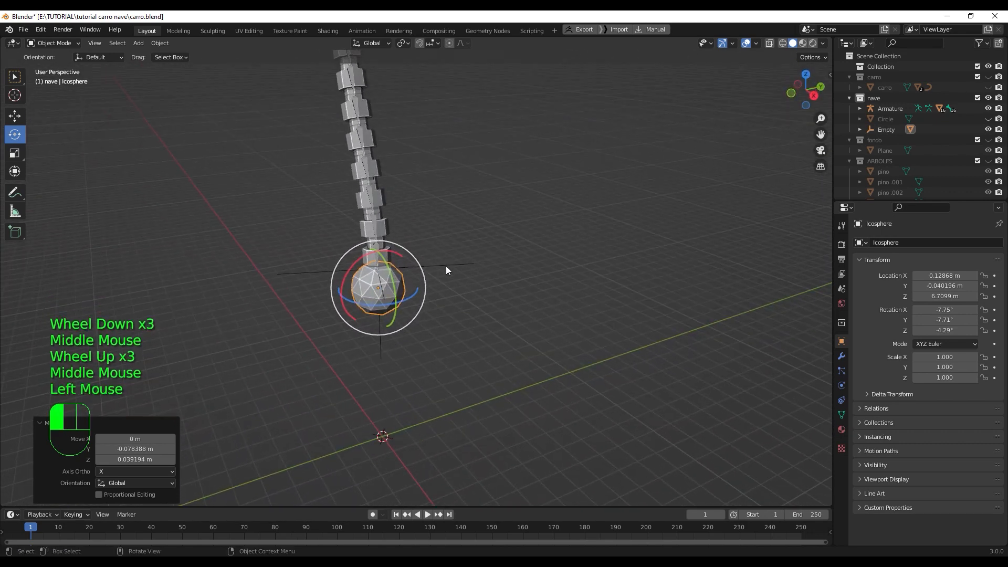
pyautogui.press('g')
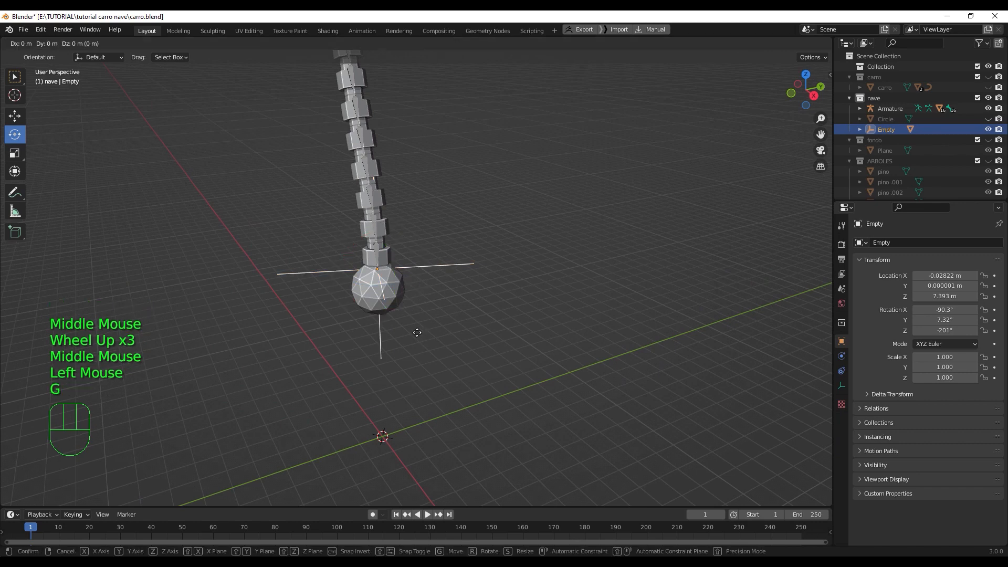
pyautogui.click(412, 350)
pyautogui.moveTo(434, 387); pyautogui.dragTo(542, 359, button='middle')
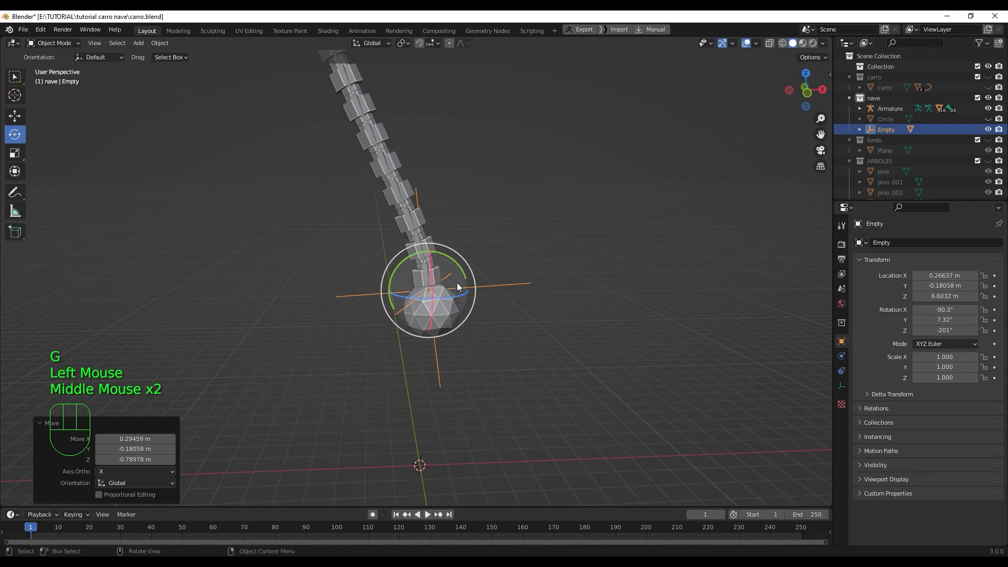
pyautogui.moveTo(456, 283)
pyautogui.mouseDown()
pyautogui.moveTo(452, 261)
pyautogui.moveTo(470, 277)
pyautogui.mouseUp()
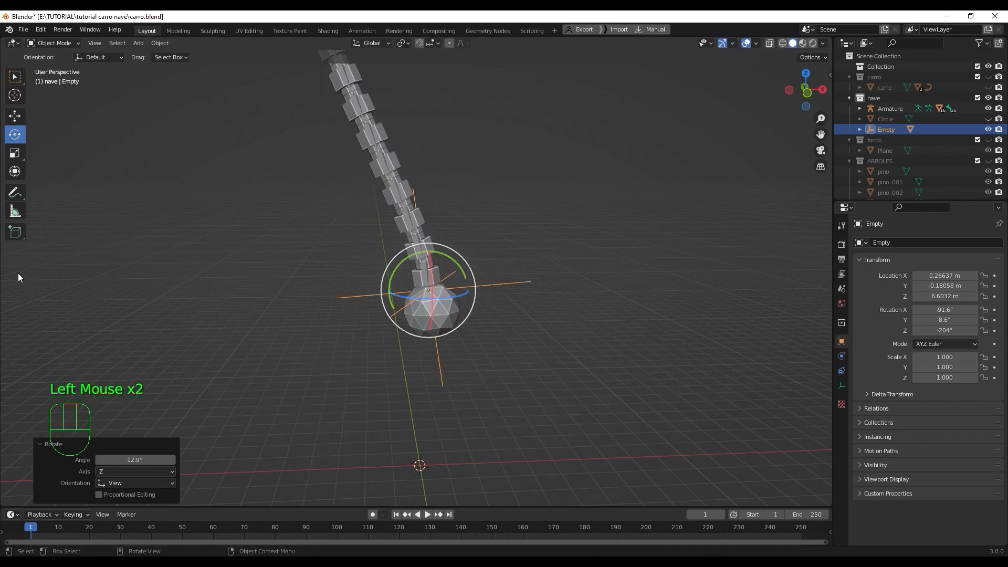
# Step: Move the IK empty about -2.15 m along X with the Transform tool to bend the arm
pyautogui.click(14, 174)
pyautogui.moveTo(492, 292); pyautogui.dragTo(430, 291)
pyautogui.scroll(-1, 433, 341)
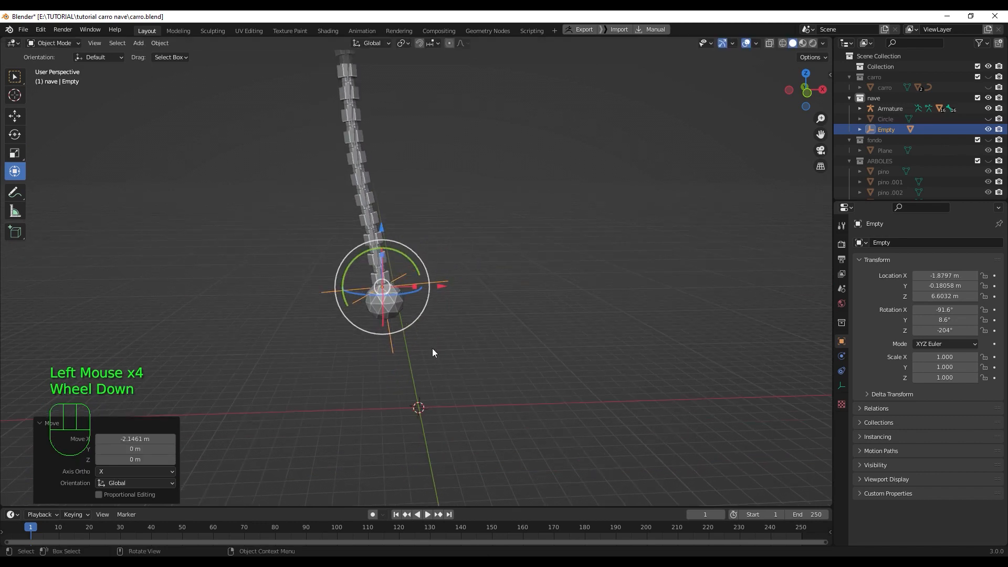
pyautogui.moveTo(432, 348)
pyautogui.mouseDown(button='middle')
pyautogui.moveTo(452, 333)
pyautogui.moveTo(416, 326)
pyautogui.moveTo(418, 356)
pyautogui.mouseUp(button='middle')
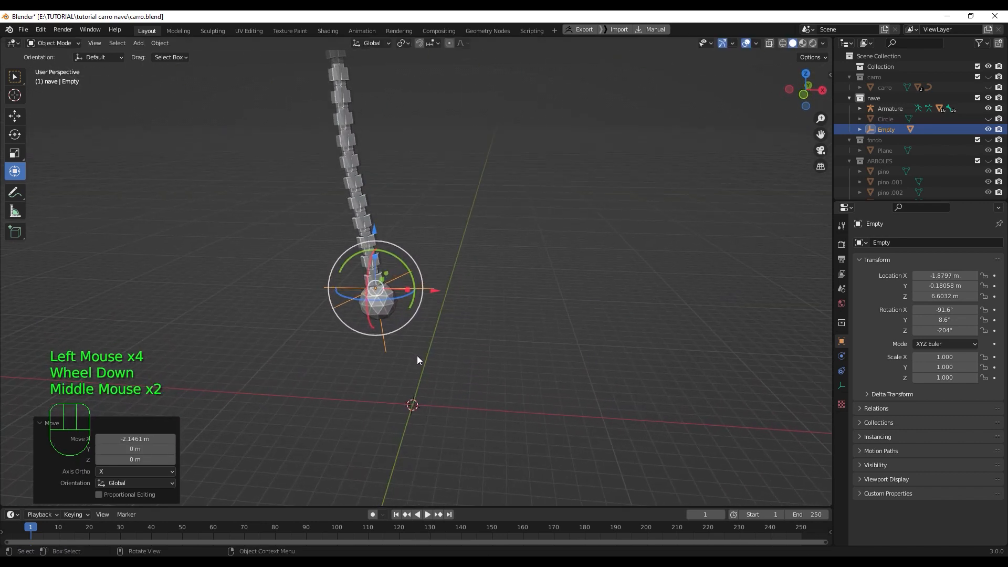
pyautogui.moveTo(430, 310); pyautogui.dragTo(389, 348, button='middle')
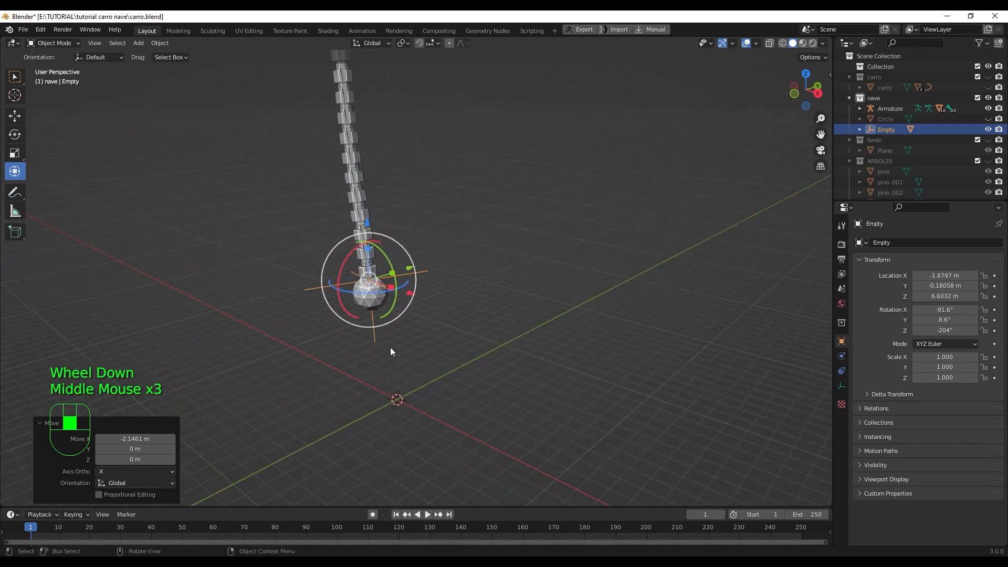
pyautogui.scroll(-1, 408, 329)
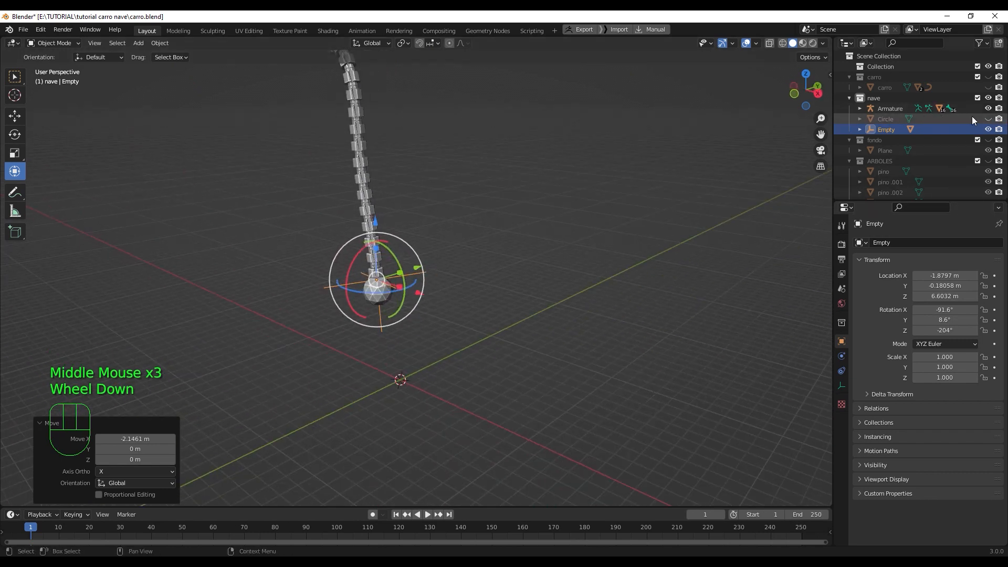
# Step: Unhide the flying saucer and examine its position against the arm from the front and in perspective
pyautogui.click(988, 119)
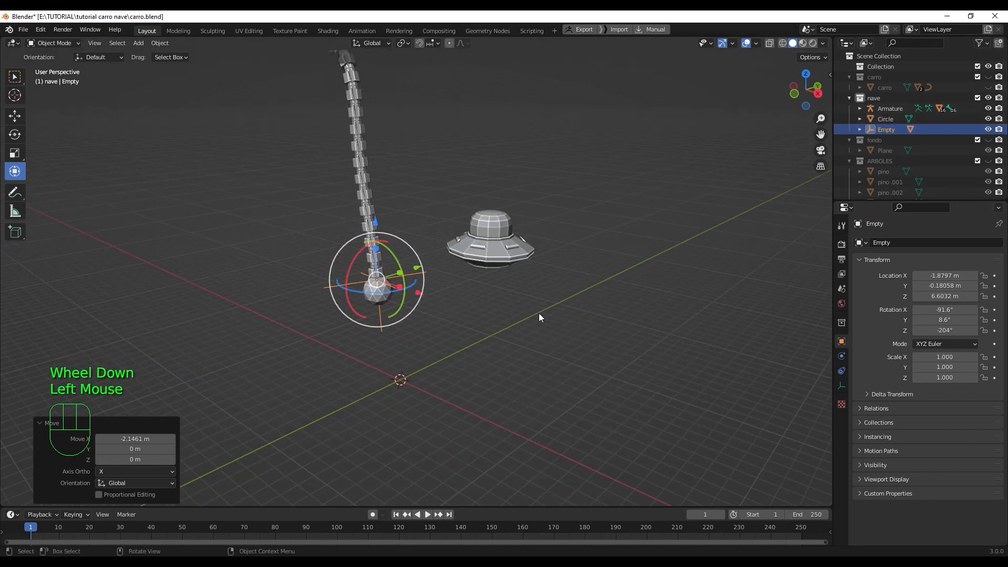
pyautogui.moveTo(538, 313); pyautogui.dragTo(563, 304, button='middle')
pyautogui.press('KP_1')
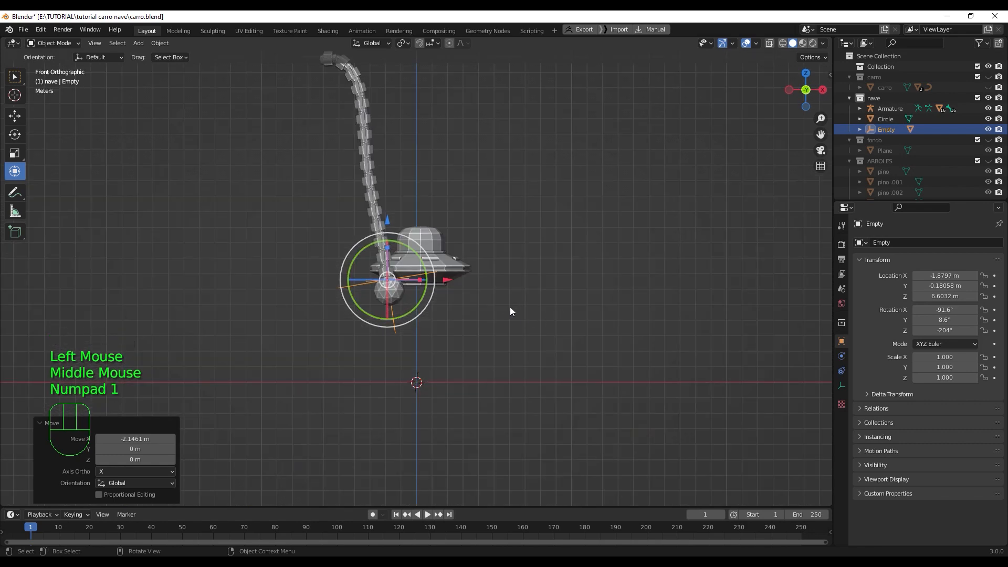
pyautogui.press('KP_1')
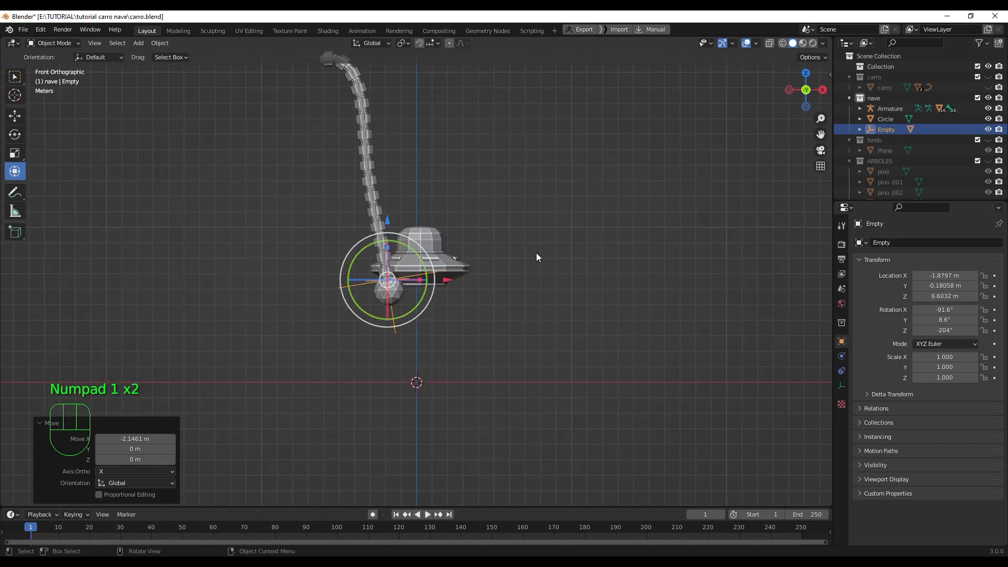
pyautogui.moveTo(537, 253); pyautogui.dragTo(479, 282, button='middle')
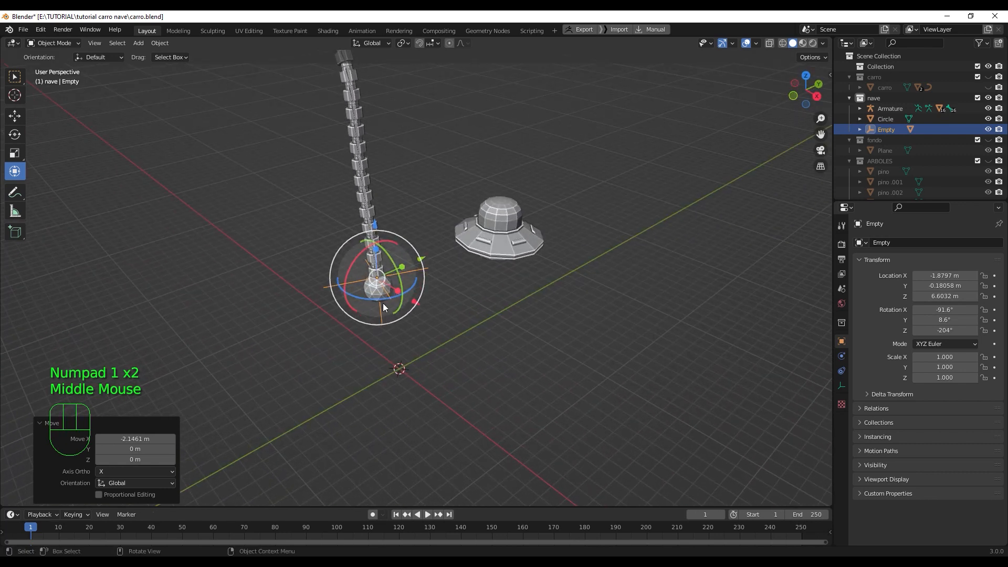
pyautogui.moveTo(383, 303); pyautogui.dragTo(386, 325, button='middle')
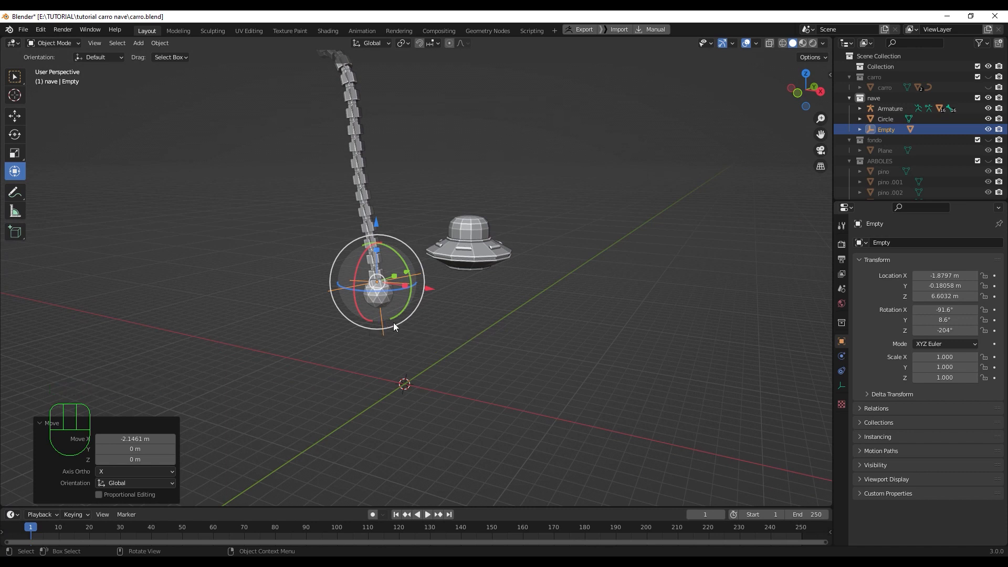
# Step: Deselect the empty and add a 2 m cube at the world origin
pyautogui.click(411, 347)
pyautogui.scroll(1, 408, 345)
pyautogui.moveTo(407, 358); pyautogui.dragTo(416, 464, button='middle')
pyautogui.moveTo(437, 429); pyautogui.dragTo(418, 444, button='middle')
pyautogui.hotkey('shift', 'a')
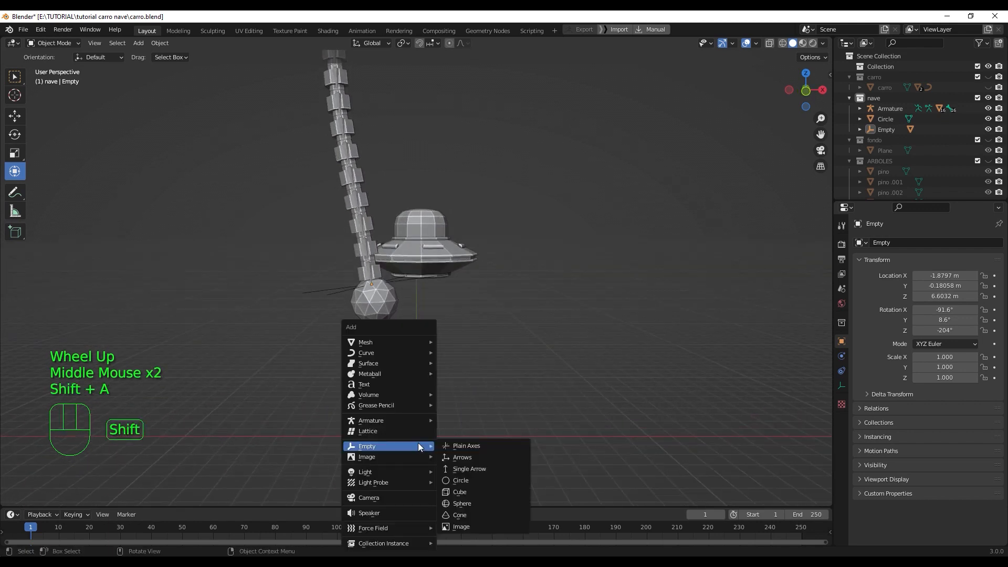
pyautogui.moveTo(414, 342)
pyautogui.click(487, 352)
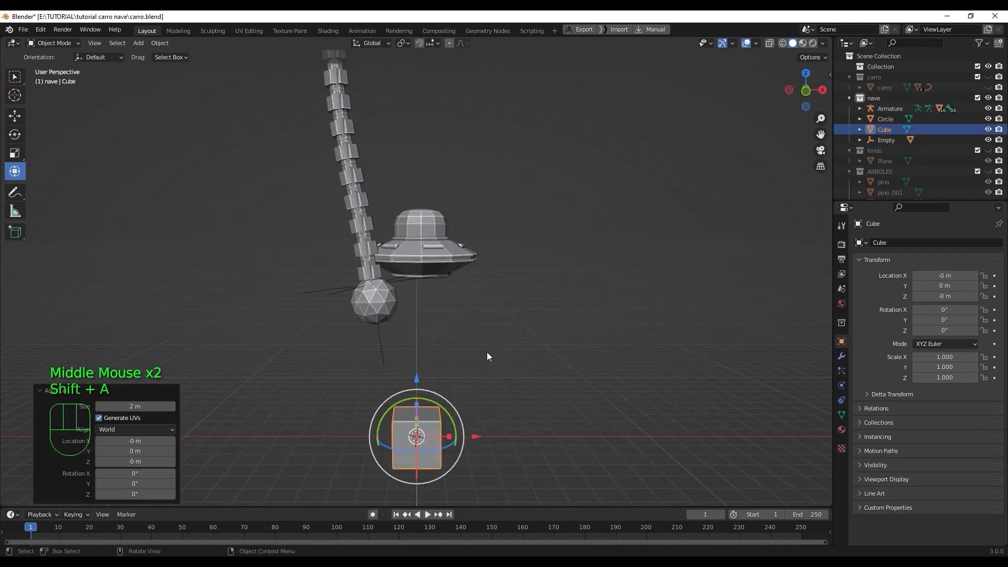
# Step: In Edit Mode with X-ray on, stretch the cube along X by moving its +X side vertices about 3.3 m outward
pyautogui.moveTo(487, 352); pyautogui.dragTo(527, 350, button='middle')
pyautogui.scroll(2, 521, 398)
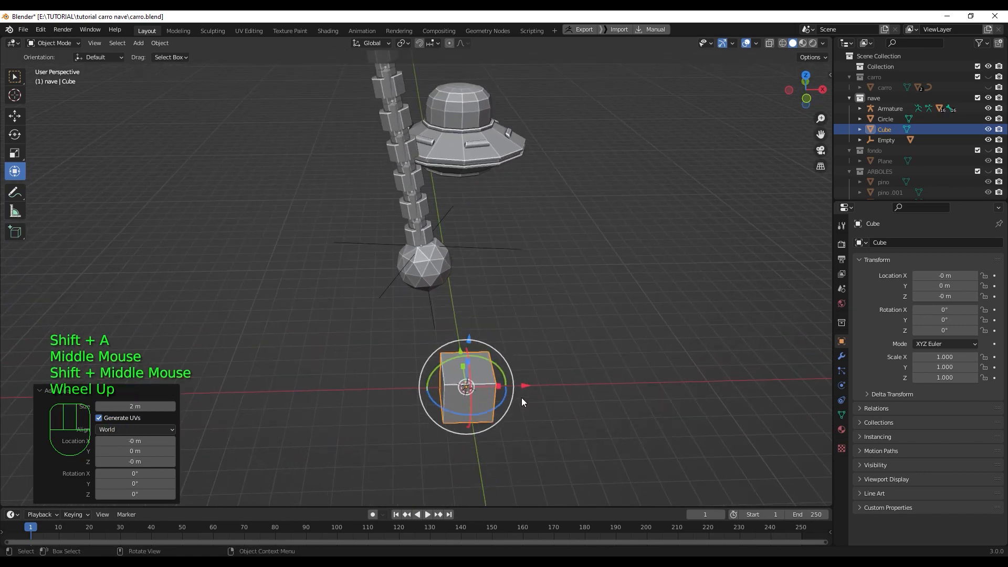
pyautogui.keyDown('shift'); pyautogui.moveTo(555, 423); pyautogui.dragTo(501, 327, button='middle'); pyautogui.keyUp('shift')
pyautogui.press('Tab')
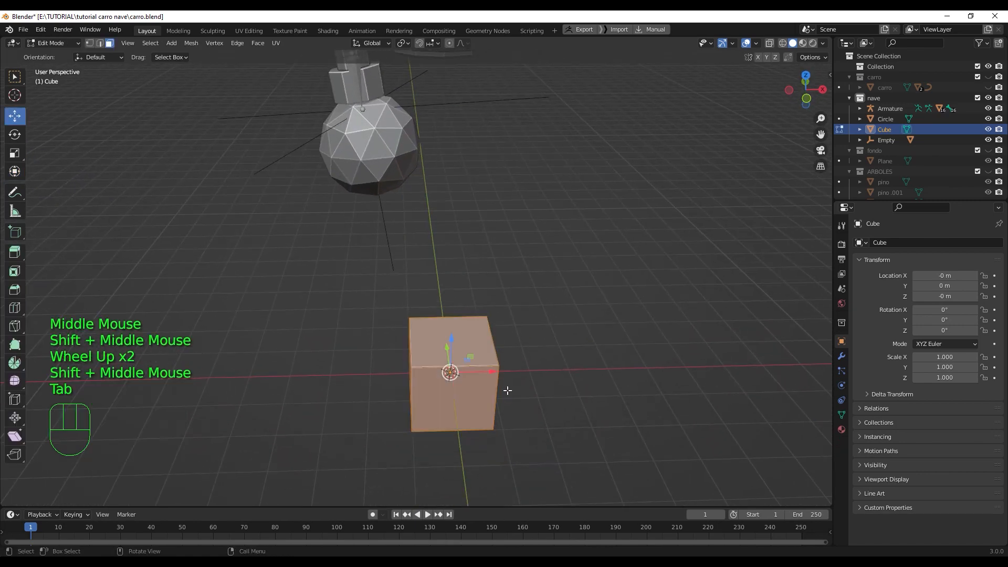
pyautogui.moveTo(506, 389); pyautogui.dragTo(493, 279, button='middle')
pyautogui.press('KP_1')
pyautogui.press('q')
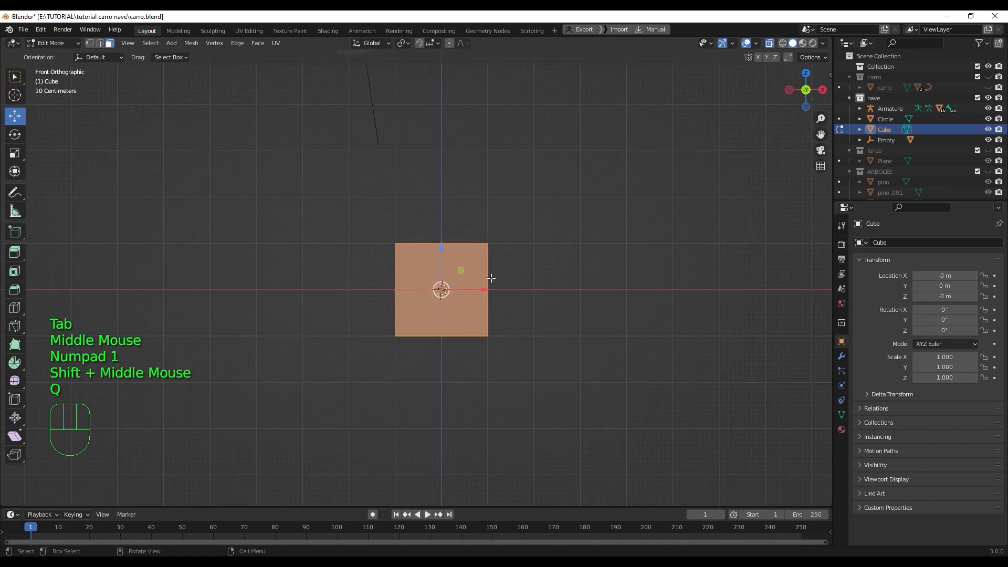
pyautogui.press('1')
pyautogui.moveTo(471, 186); pyautogui.dragTo(531, 386)
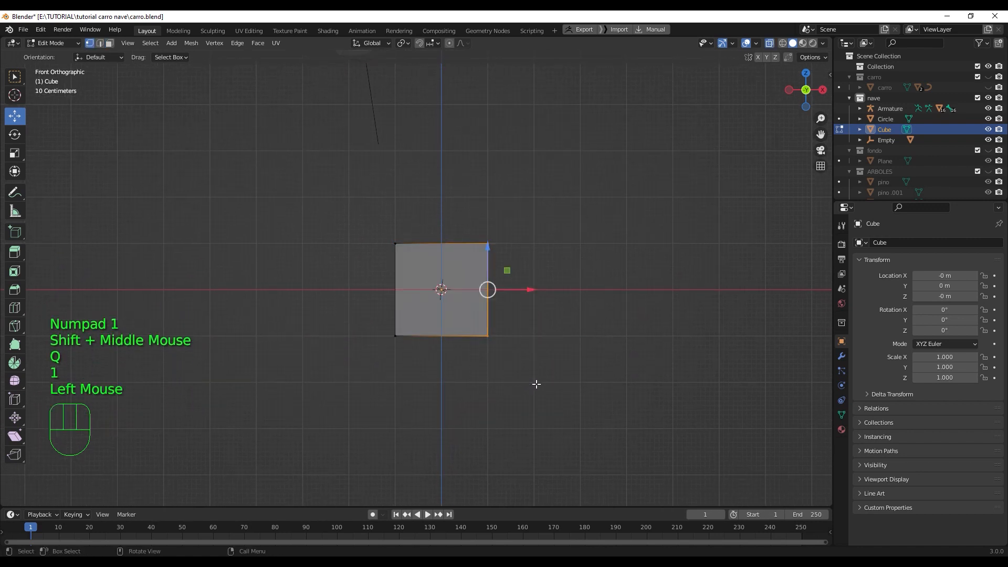
pyautogui.moveTo(528, 291); pyautogui.dragTo(687, 297)
# Step: Flatten the stretched block by moving its upper vertices about -1.6 m in Z
pyautogui.moveTo(301, 213); pyautogui.dragTo(705, 256)
pyautogui.moveTo(518, 203); pyautogui.dragTo(535, 277)
pyautogui.press('`')
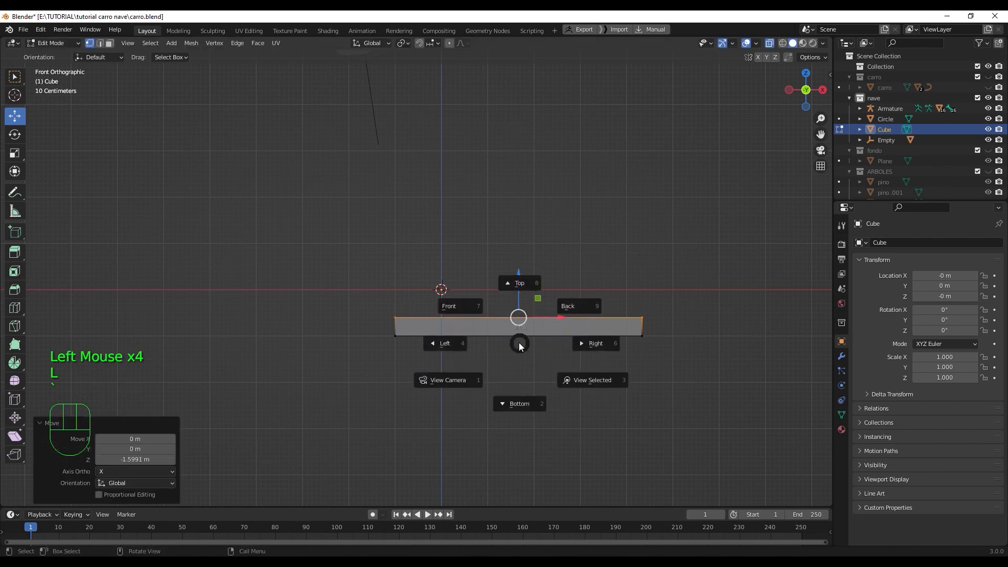
pyautogui.press('Escape')
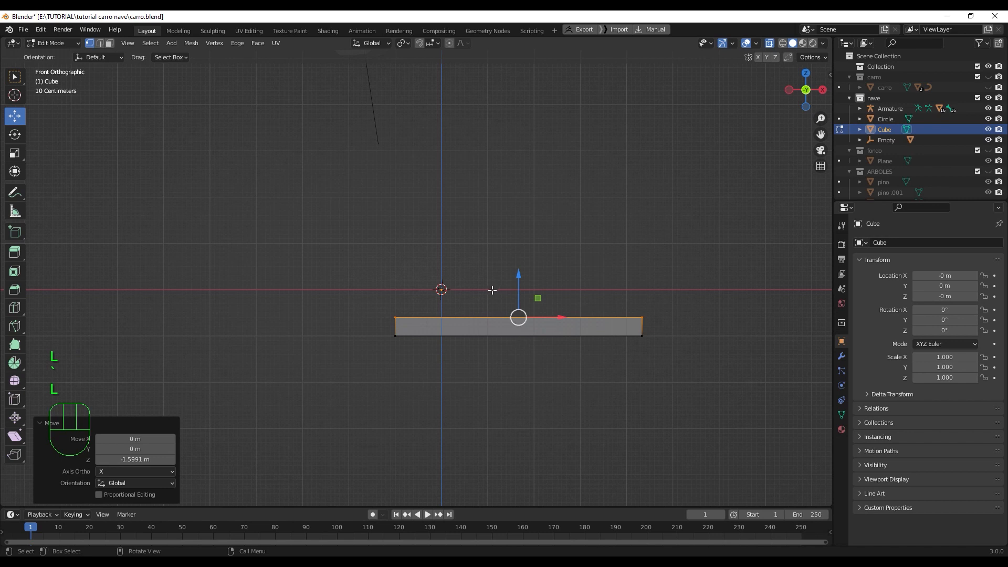
# Step: Select the block's whole mesh and move it about 0.78 m in Z and 1 m in X so its end meets the origin
pyautogui.press('3')
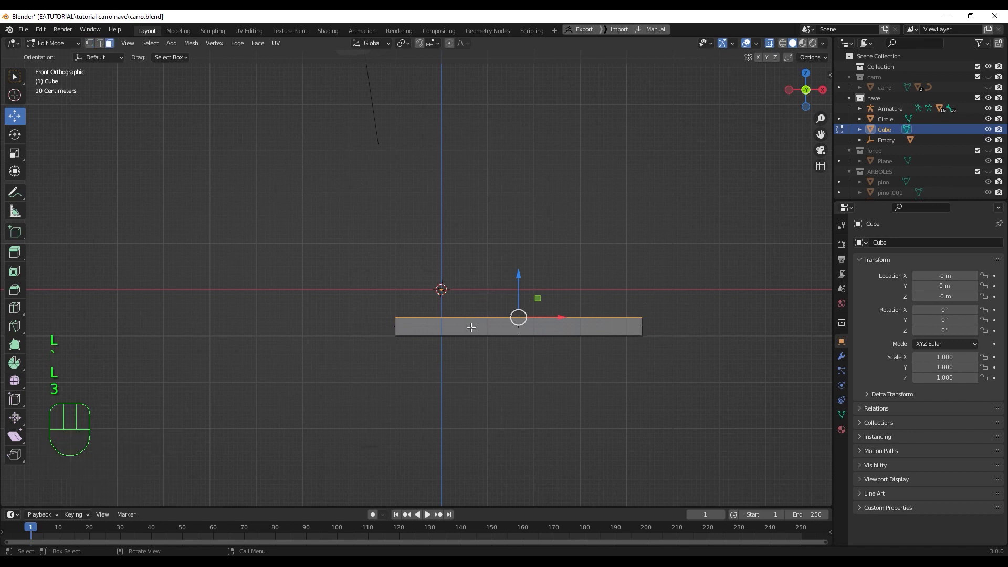
pyautogui.click(471, 327)
pyautogui.moveTo(475, 328); pyautogui.dragTo(492, 326, button='middle')
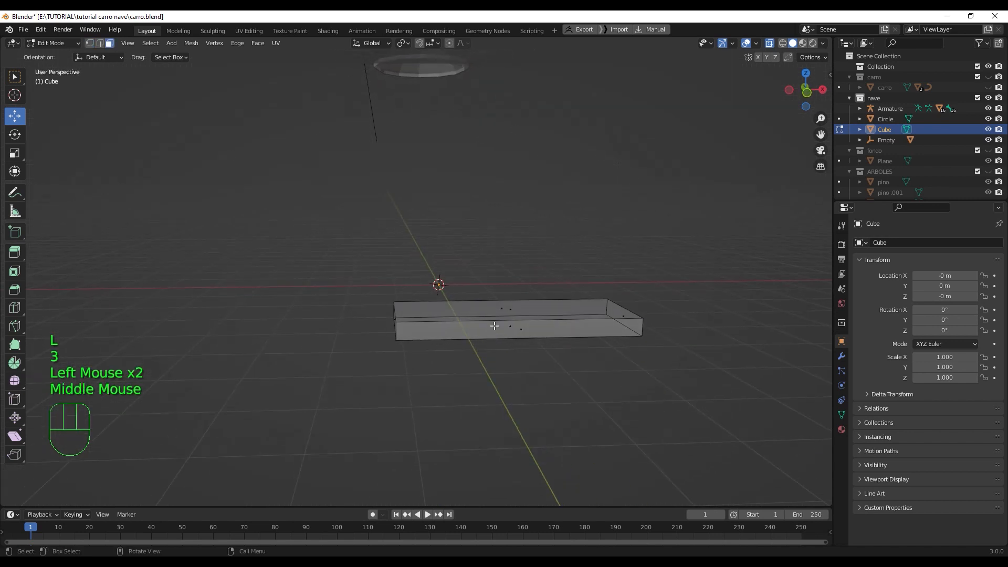
pyautogui.click(494, 326)
pyautogui.press('l')
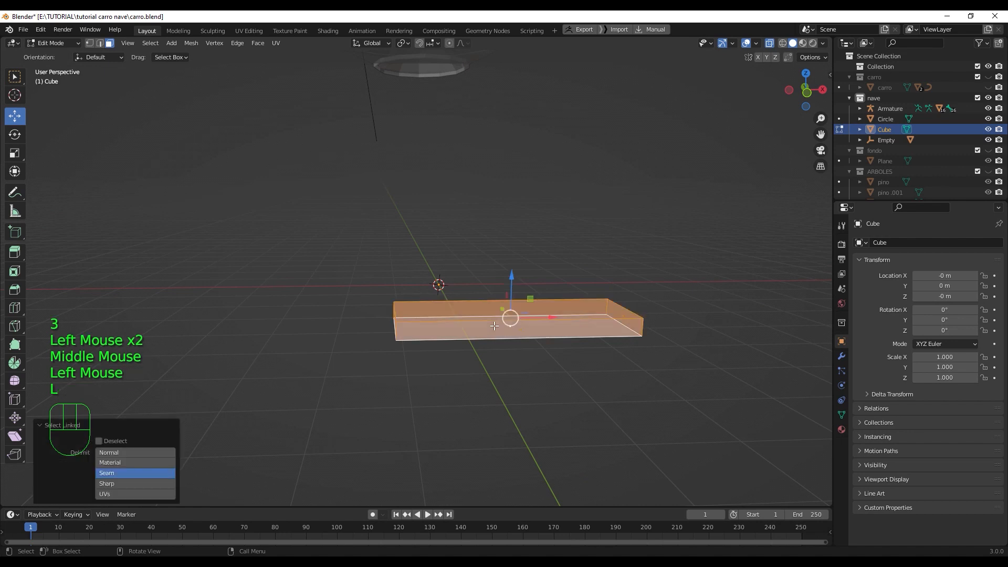
pyautogui.press('KP_1')
pyautogui.moveTo(518, 302); pyautogui.dragTo(513, 265)
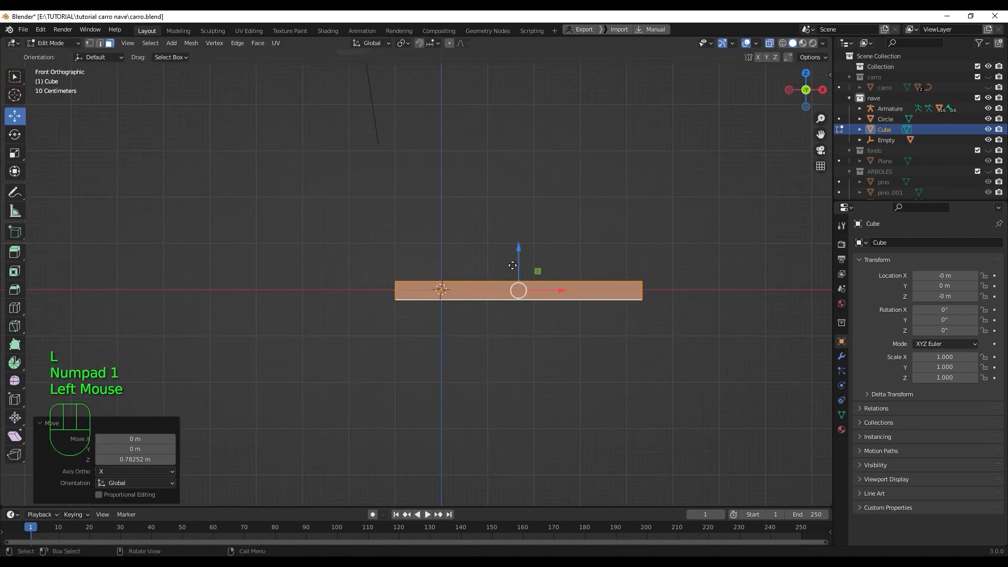
pyautogui.moveTo(568, 290); pyautogui.dragTo(568, 290)
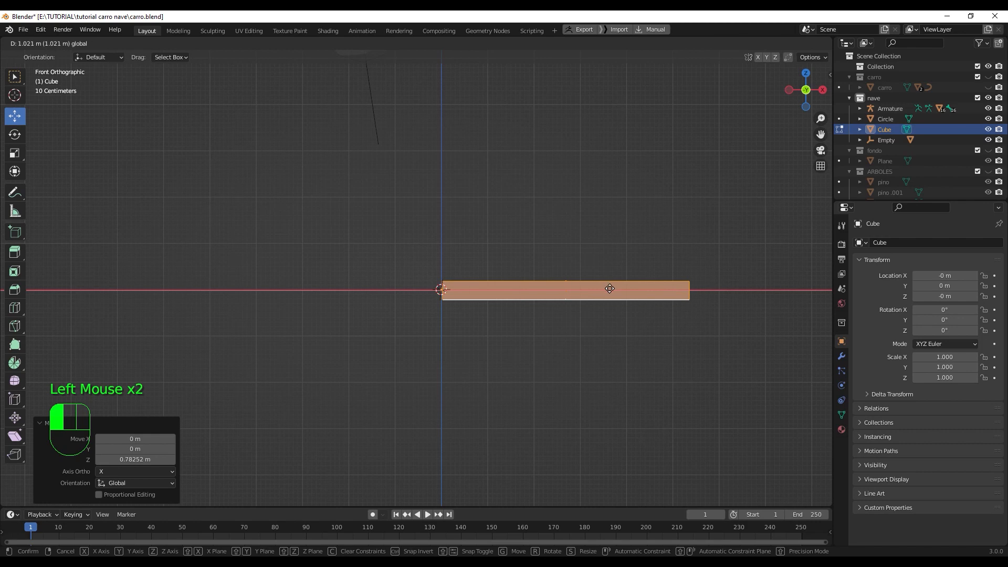
pyautogui.keyDown('ctrl'); pyautogui.moveTo(609, 288); pyautogui.dragTo(604, 289); pyautogui.keyUp('ctrl')
# Step: Taper the block's far end by scaling its vertices to about 0.265 in Y and 0.502 in Z
pyautogui.moveTo(597, 313); pyautogui.dragTo(567, 336, button='middle')
pyautogui.scroll(-2, 601, 329)
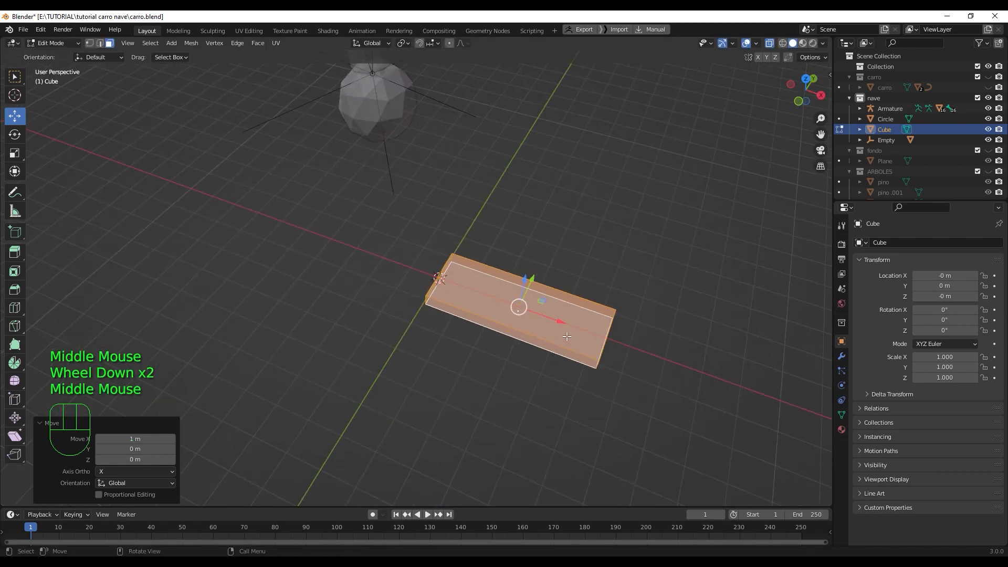
pyautogui.scroll(2, 567, 336)
pyautogui.moveTo(639, 386); pyautogui.dragTo(524, 395, button='middle')
pyautogui.press('1')
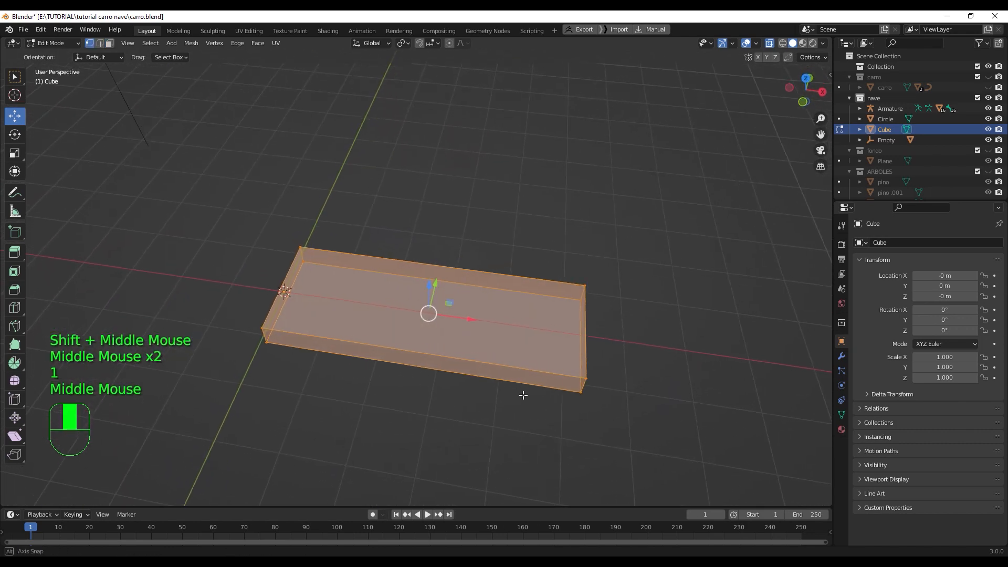
pyautogui.moveTo(542, 195); pyautogui.dragTo(622, 449)
pyautogui.moveTo(623, 443); pyautogui.dragTo(555, 408, button='middle')
pyautogui.press('s')
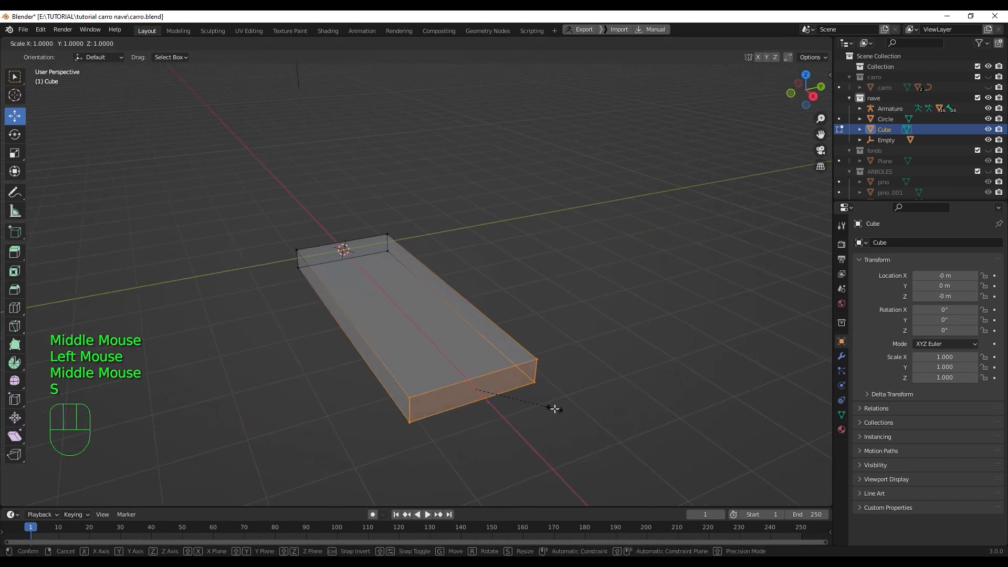
pyautogui.press('y')
pyautogui.click(491, 406)
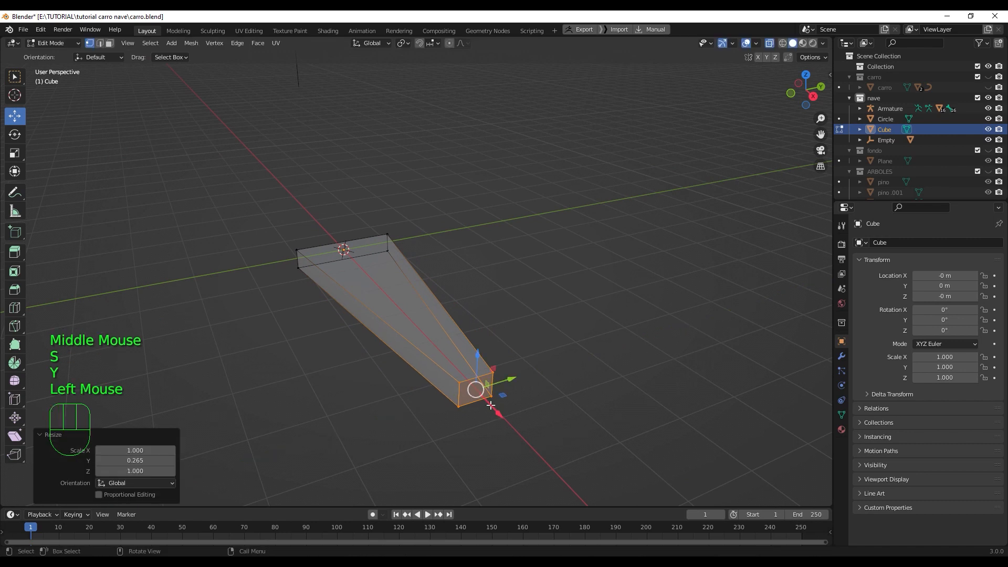
pyautogui.press('s')
pyautogui.press('z')
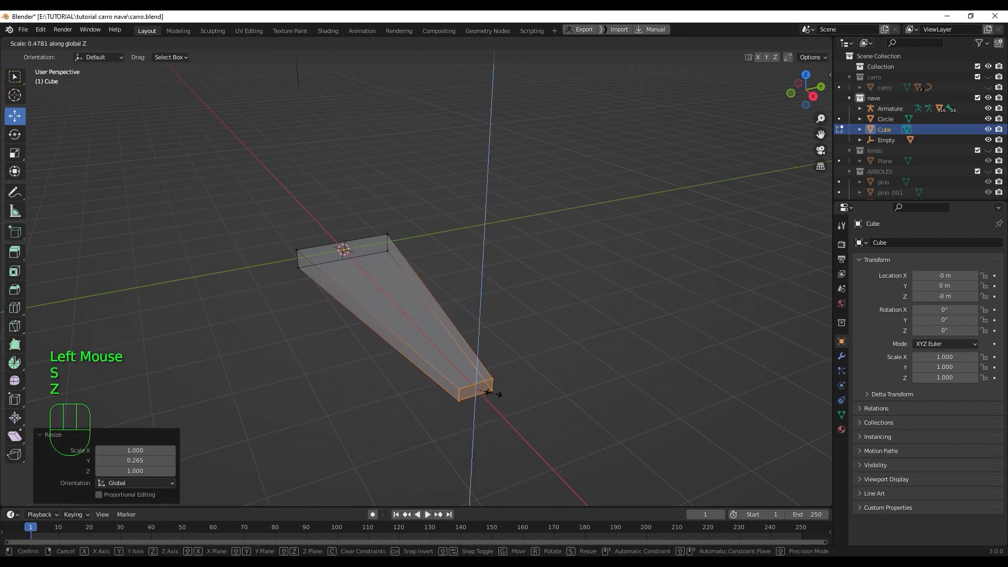
pyautogui.click(493, 395)
# Step: Narrow the block's end at the origin by scaling its vertices to about 0.712 in Y, and return to Object Mode
pyautogui.moveTo(499, 400); pyautogui.dragTo(508, 434, button='middle')
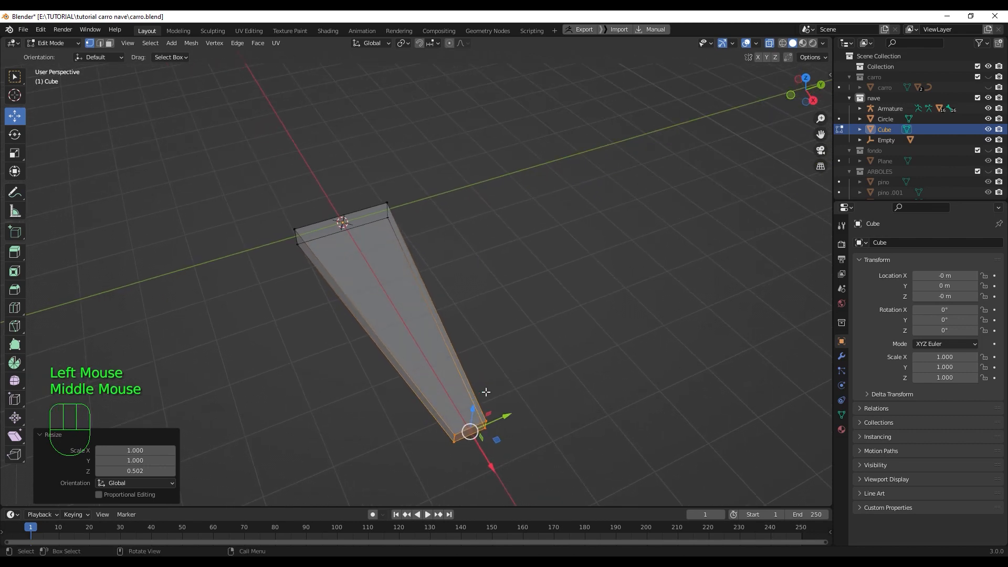
pyautogui.moveTo(480, 344)
pyautogui.mouseDown(button='middle')
pyautogui.moveTo(499, 375)
pyautogui.moveTo(479, 361)
pyautogui.mouseUp(button='middle')
pyautogui.moveTo(491, 218); pyautogui.dragTo(165, 206, button='middle')
pyautogui.moveTo(167, 157); pyautogui.dragTo(426, 281)
pyautogui.moveTo(425, 238); pyautogui.dragTo(423, 242, button='middle')
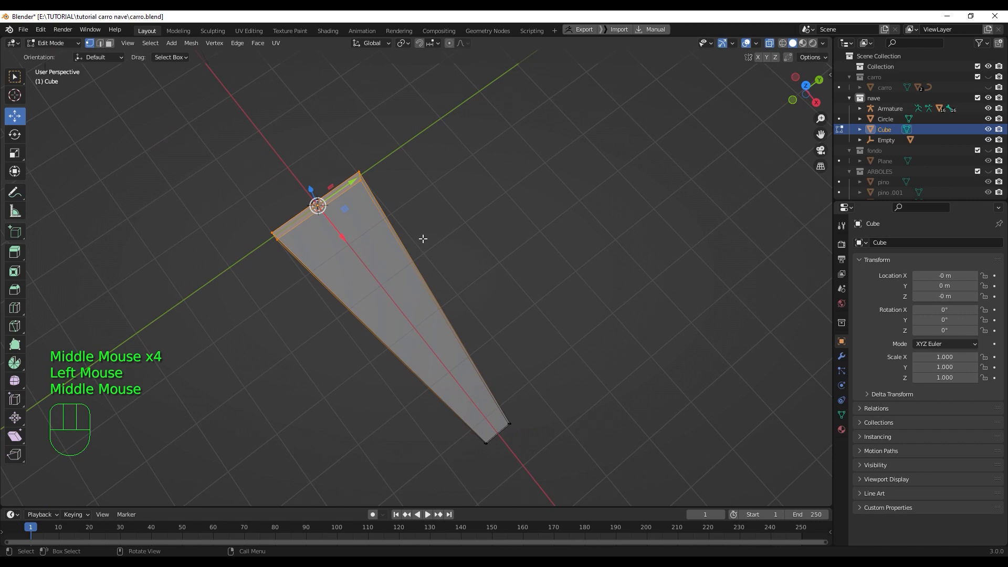
pyautogui.press('s')
pyautogui.press('y')
pyautogui.click(384, 250)
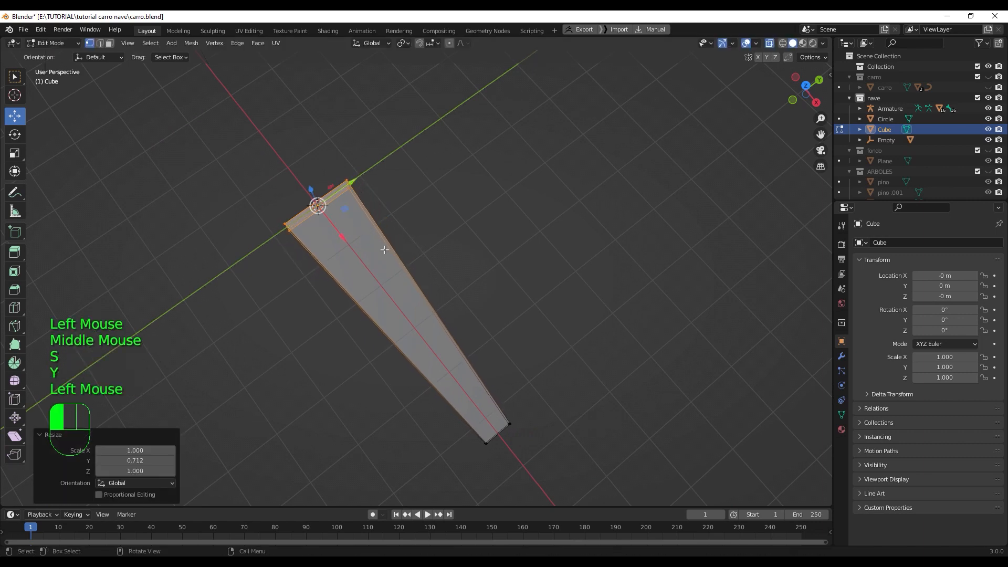
pyautogui.moveTo(384, 250); pyautogui.dragTo(419, 331, button='middle')
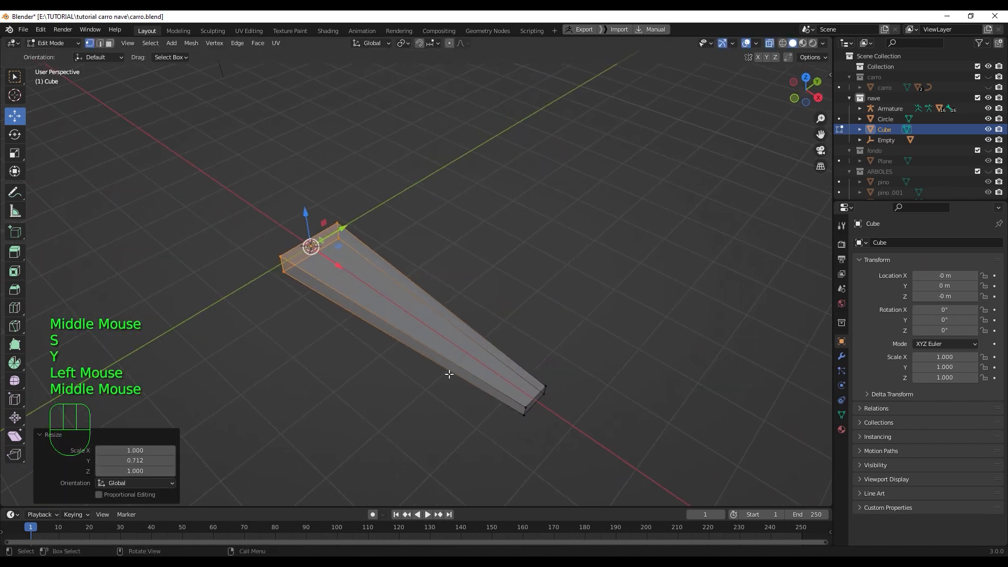
pyautogui.keyDown('shift'); pyautogui.moveTo(449, 373); pyautogui.dragTo(491, 252, button='middle'); pyautogui.keyUp('shift')
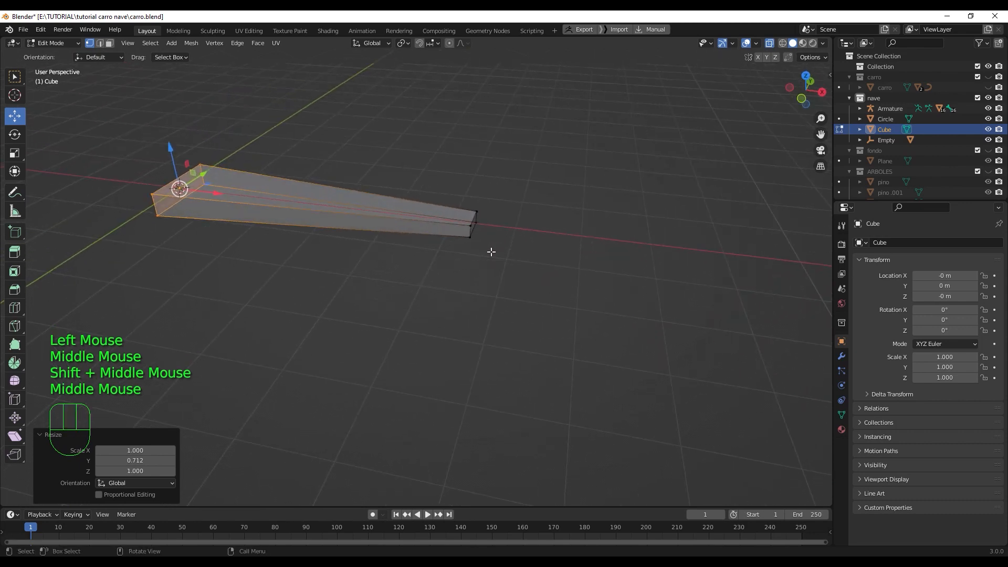
pyautogui.press('l')
pyautogui.press('Tab')
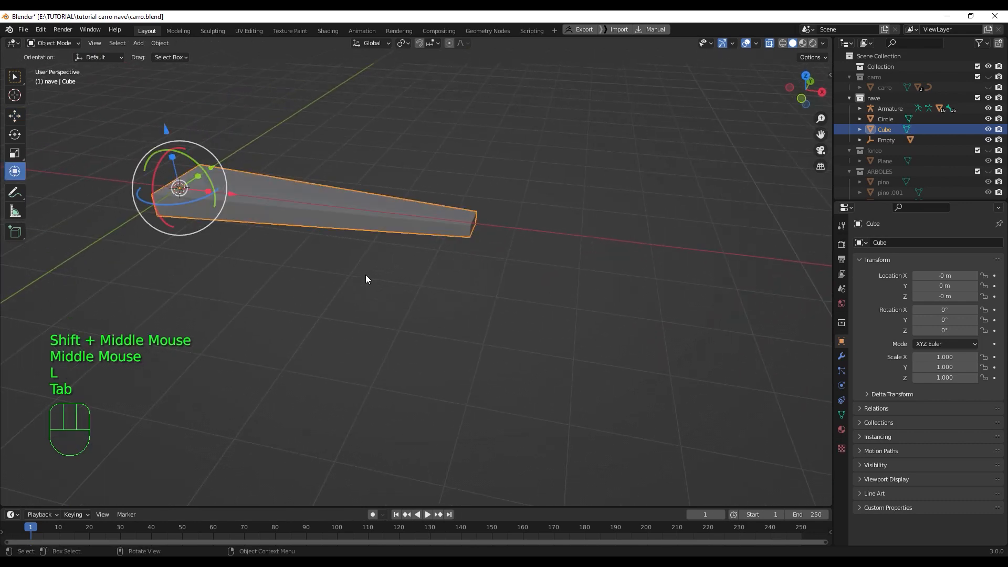
# Step: Turn off X-ray, duplicate the tapered block and move the copy about 5.86 m along X
pyautogui.scroll(-2, 366, 275)
pyautogui.moveTo(368, 278)
pyautogui.mouseDown(button='middle')
pyautogui.moveTo(376, 290)
pyautogui.moveTo(396, 282)
pyautogui.moveTo(358, 278)
pyautogui.mouseUp(button='middle')
pyautogui.press('q')
pyautogui.scroll(-1, 359, 285)
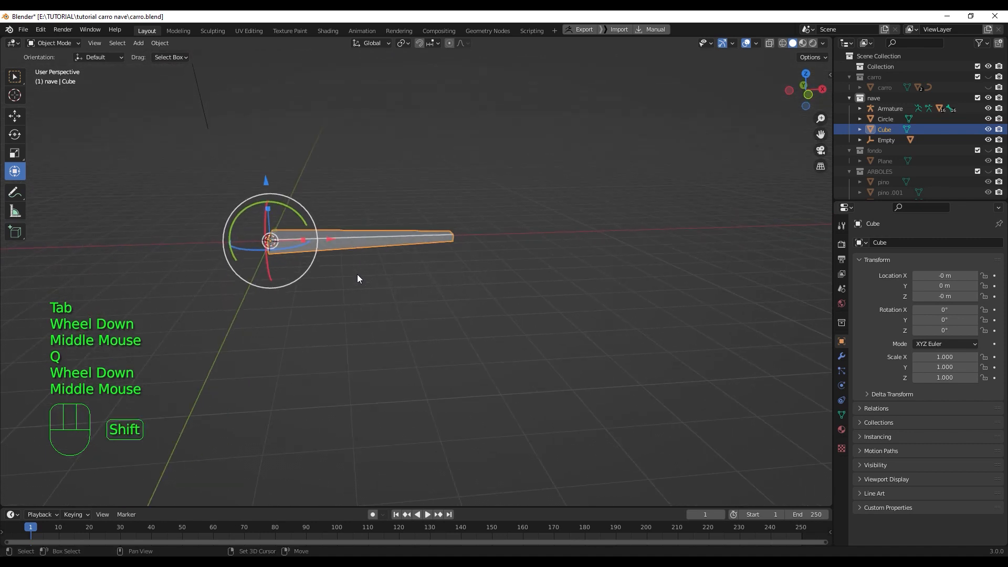
pyautogui.hotkey('shift', 'd')
pyautogui.rightClick(355, 265)
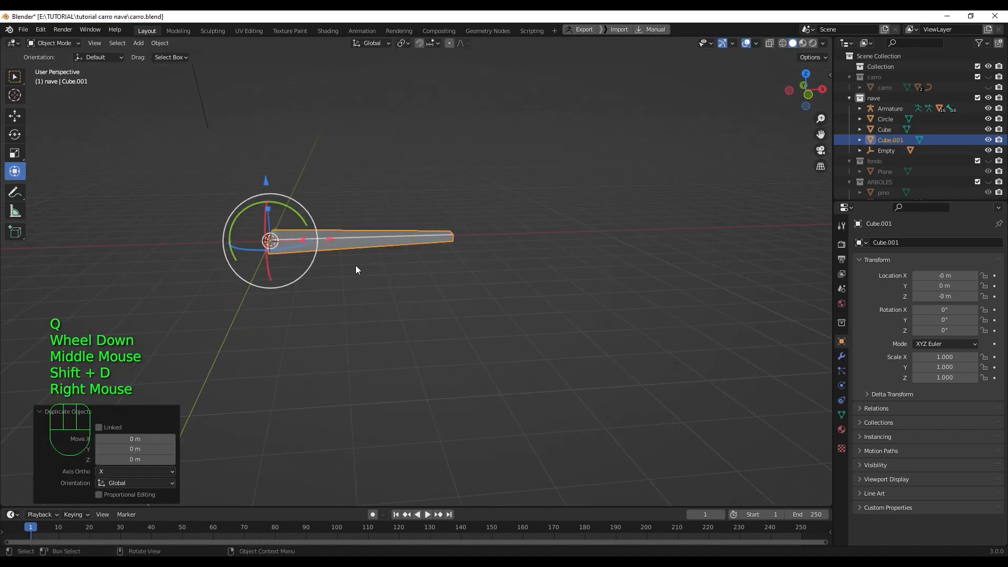
pyautogui.moveTo(329, 238); pyautogui.dragTo(532, 232)
# Step: Add two lengthwise loop cuts to the duplicated block and spread them apart by scaling about 1.524 in Y
pyautogui.moveTo(519, 256); pyautogui.dragTo(481, 315, button='middle')
pyautogui.scroll(3, 481, 315)
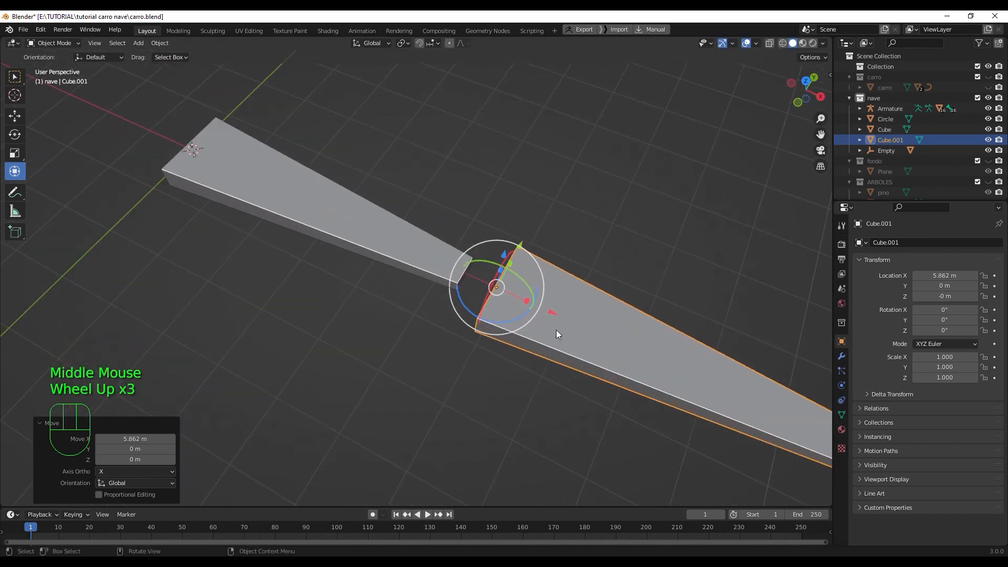
pyautogui.press('Tab')
pyautogui.moveTo(545, 328); pyautogui.dragTo(551, 343, button='middle')
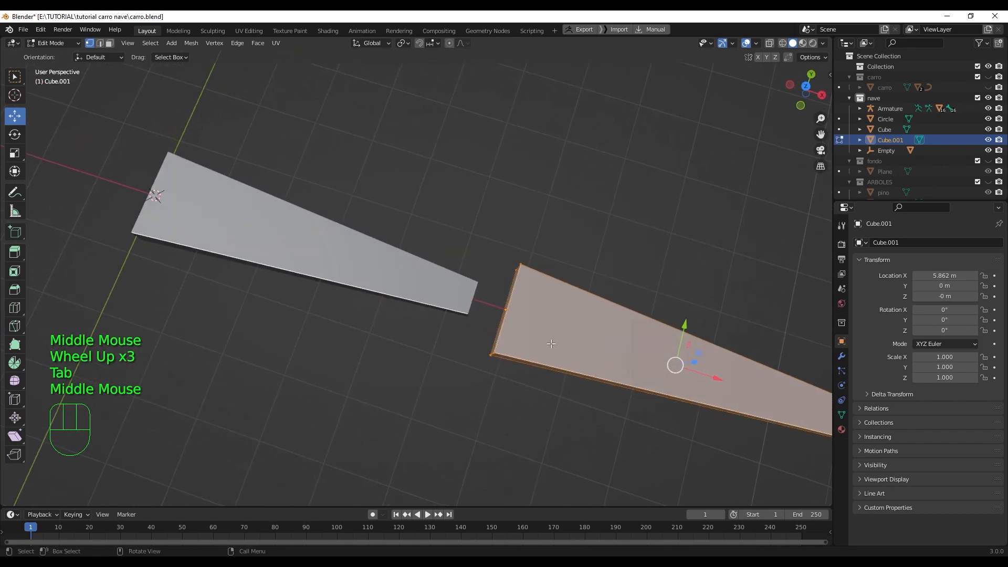
pyautogui.hotkey('ctrl', 'r')
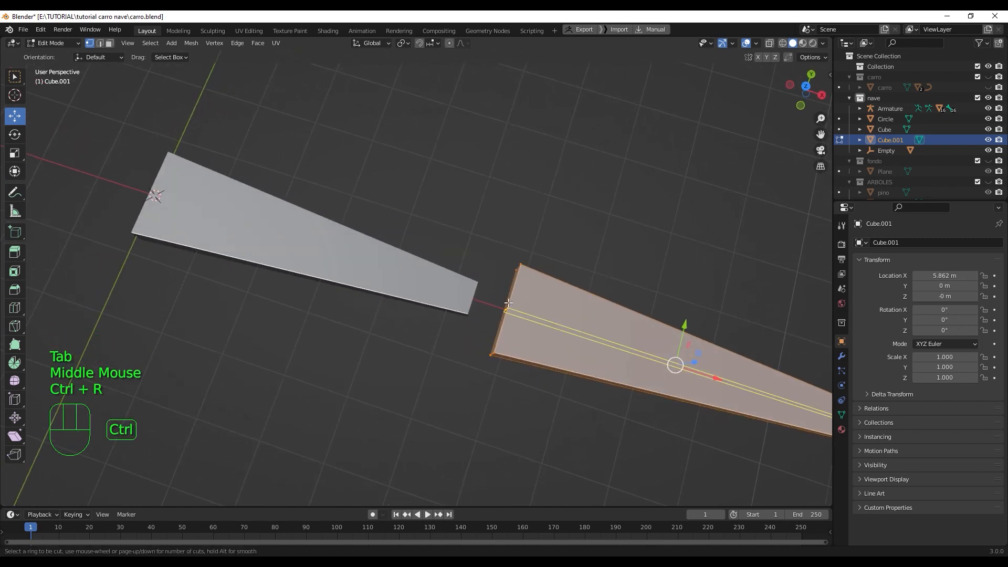
pyautogui.scroll(1, 508, 303)
pyautogui.click(508, 303)
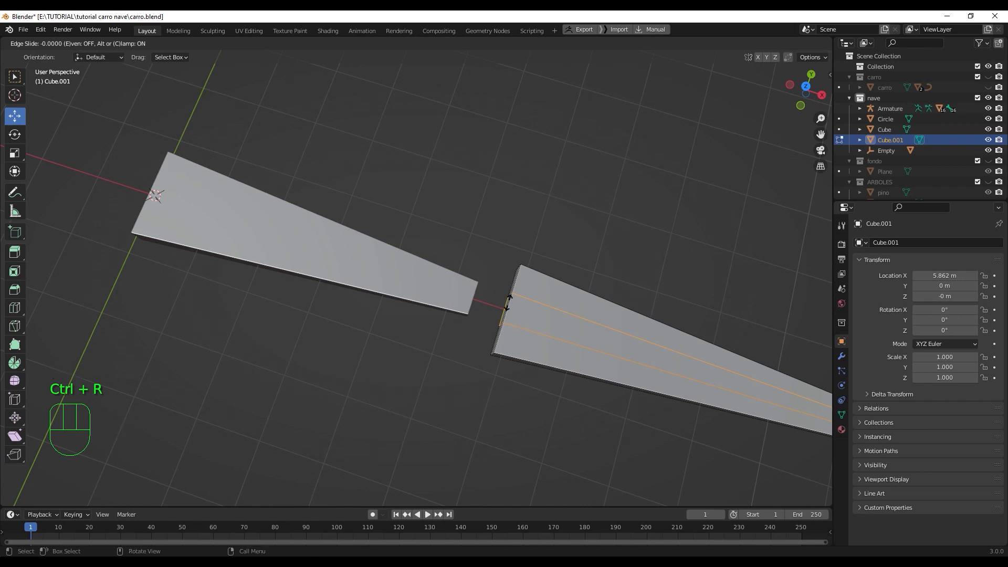
pyautogui.rightClick(508, 303)
pyautogui.press('s')
pyautogui.press('y')
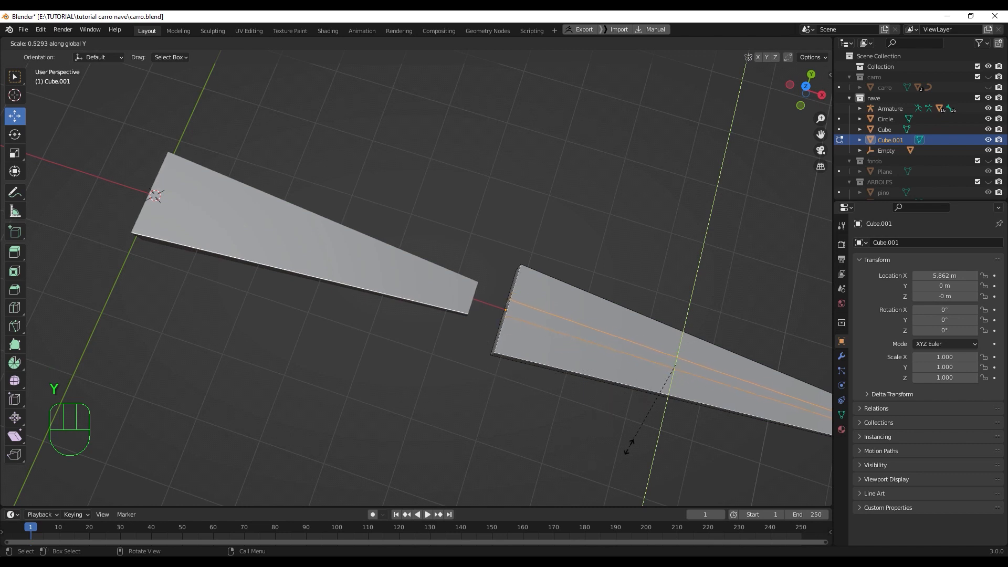
pyautogui.click(479, 98)
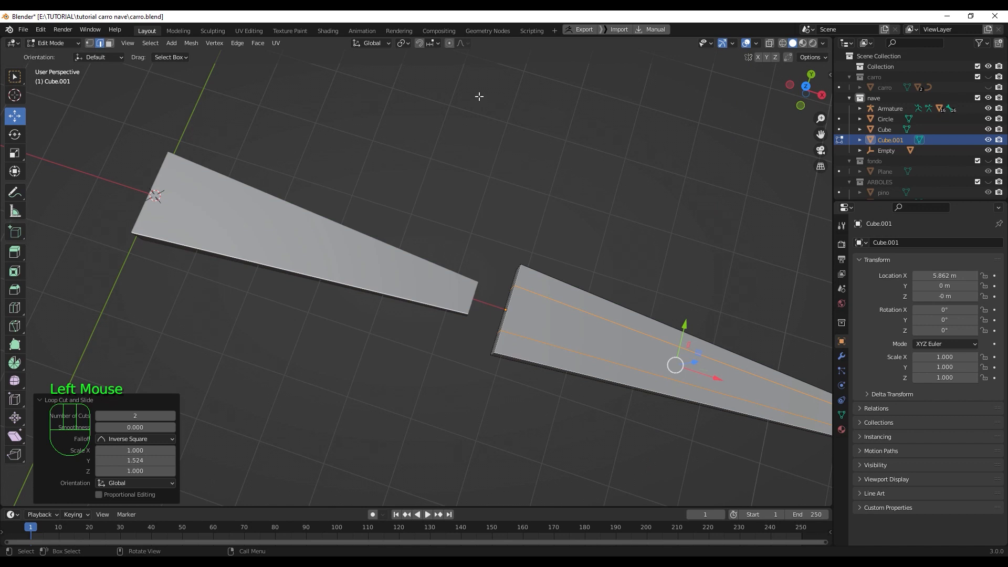
# Step: Add one crosswise loop cut to the duplicated block and slide it towards the wide end with a factor of about 0.783
pyautogui.hotkey('ctrl', 'r')
pyautogui.click(571, 341)
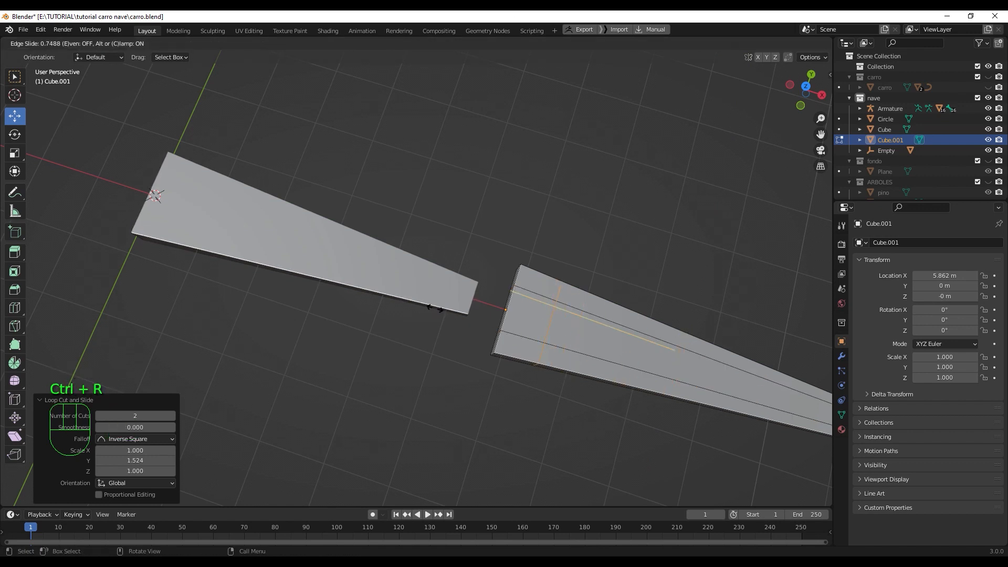
pyautogui.click(428, 307)
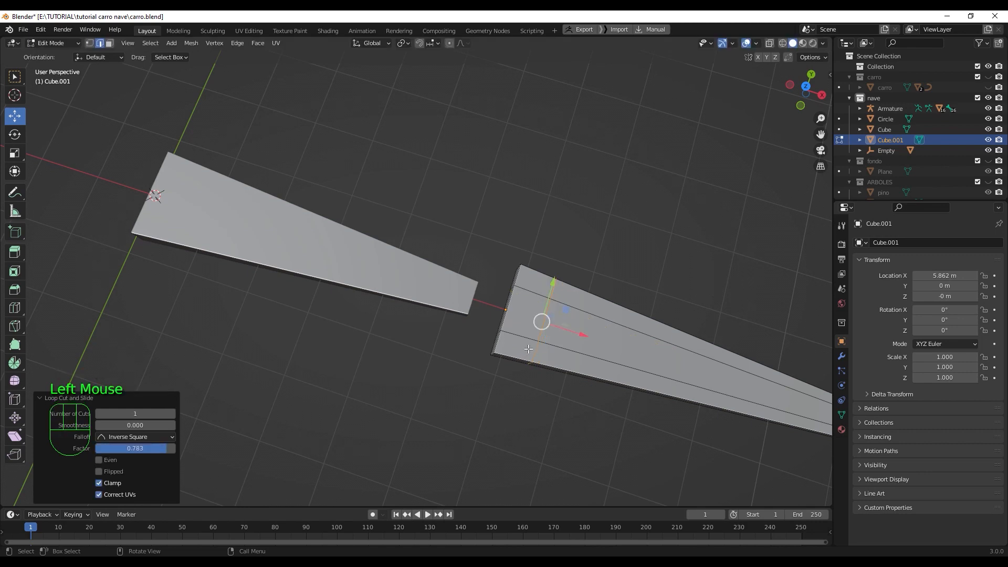
# Step: Cut a notch in the duplicated block's wide end by deleting the middle upper, end and underside faces
pyautogui.moveTo(528, 348); pyautogui.dragTo(513, 319, button='middle')
pyautogui.scroll(2, 596, 287)
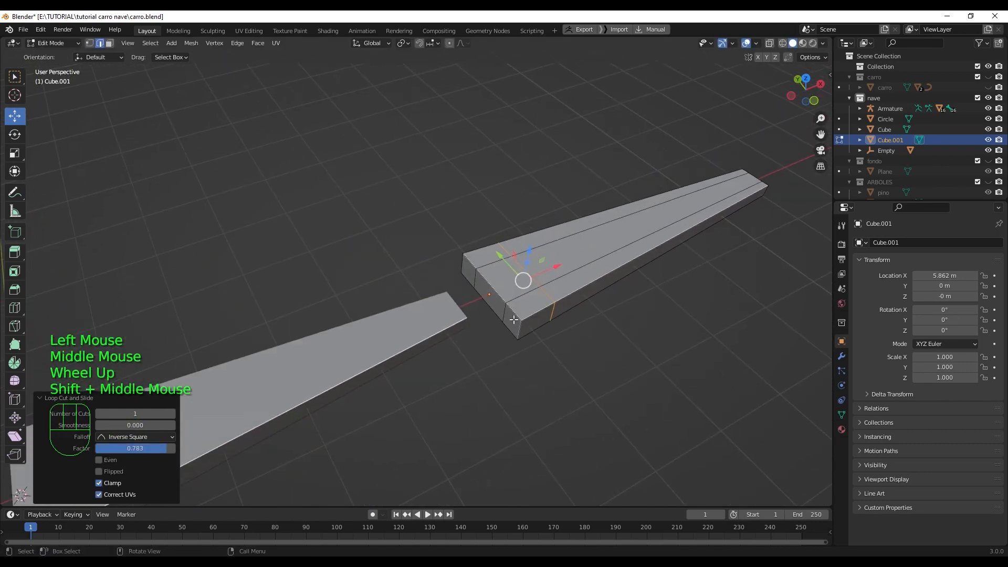
pyautogui.scroll(2, 513, 319)
pyautogui.press('3')
pyautogui.click(594, 271)
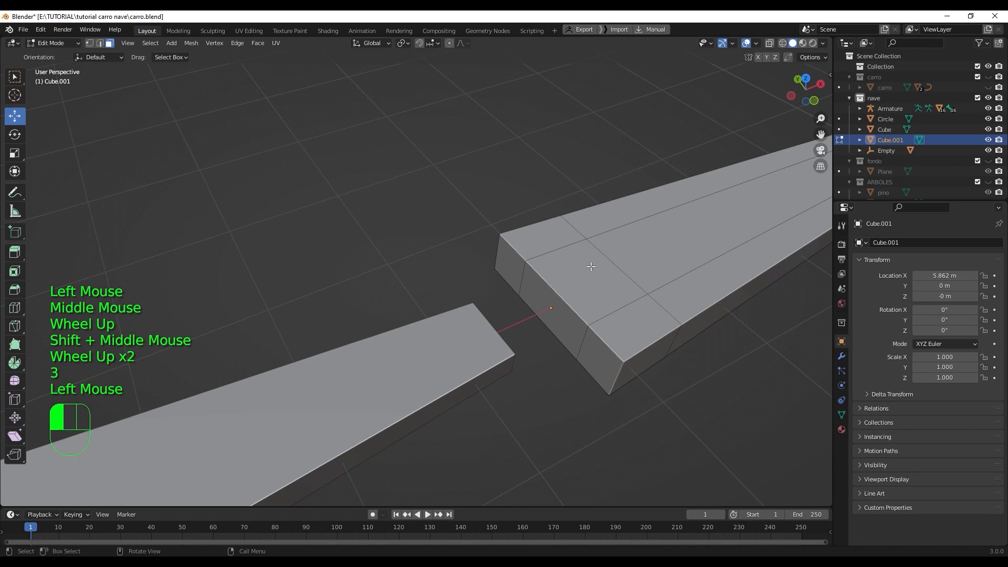
pyautogui.keyDown('shift'); pyautogui.click(564, 327); pyautogui.keyUp('shift')
pyautogui.moveTo(563, 327); pyautogui.dragTo(569, 232, button='middle')
pyautogui.keyDown('shift'); pyautogui.click(569, 231); pyautogui.keyUp('shift')
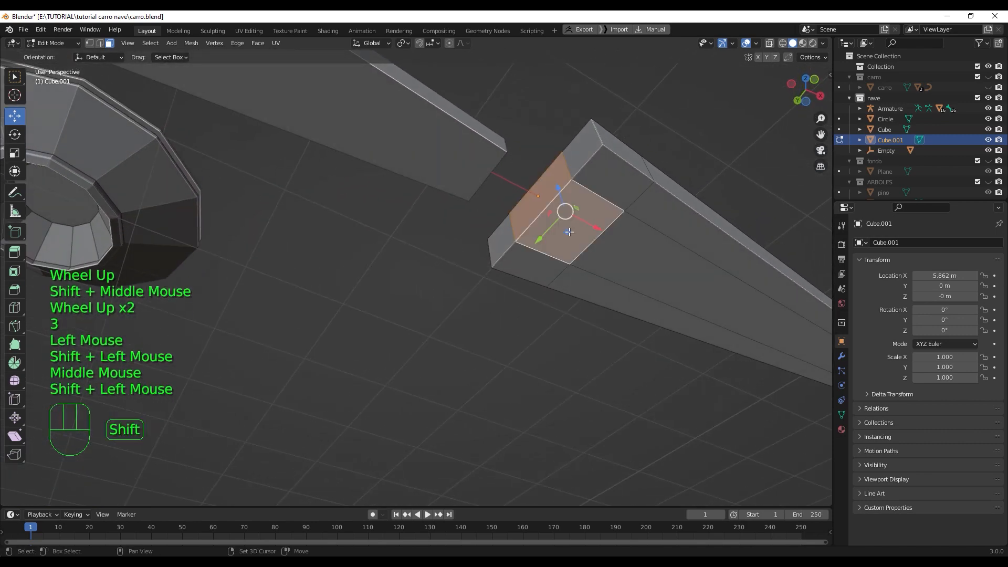
pyautogui.press('x')
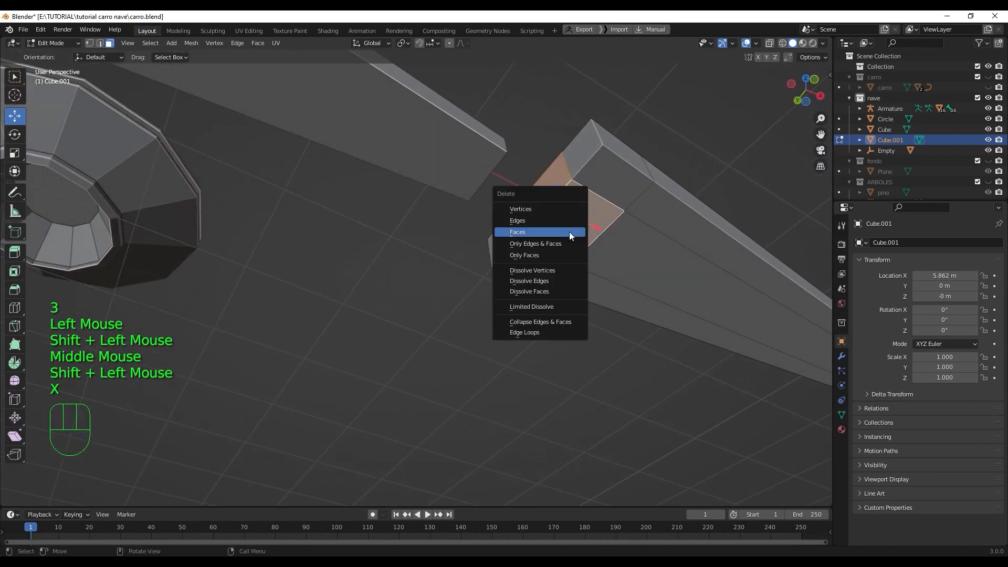
pyautogui.click(569, 232)
# Step: Fill the notch's back wall with a face between its upper and lower edges
pyautogui.moveTo(583, 252); pyautogui.dragTo(609, 363, button='middle')
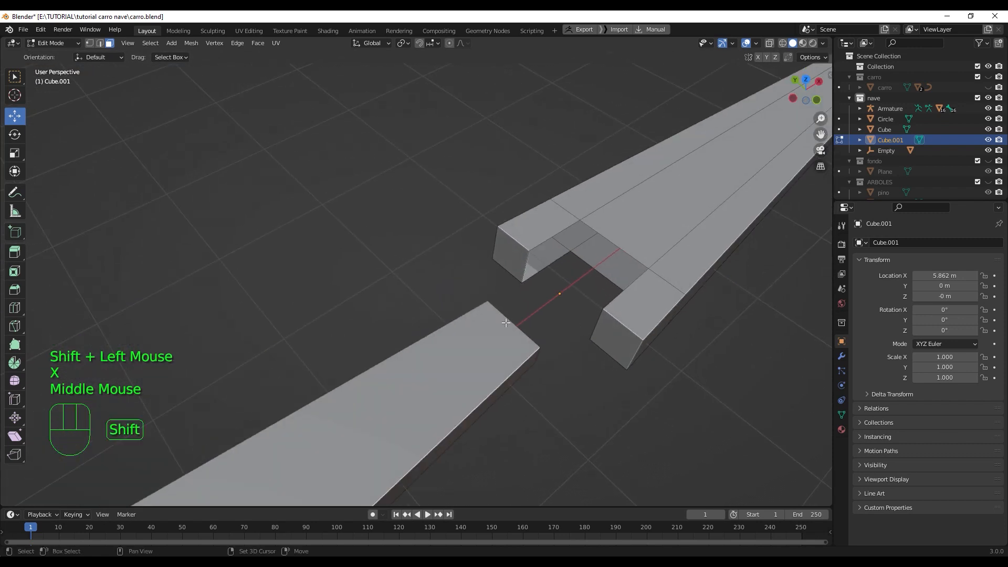
pyautogui.keyDown('shift'); pyautogui.moveTo(505, 322); pyautogui.dragTo(383, 357, button='middle'); pyautogui.keyUp('shift')
pyautogui.scroll(2, 479, 317)
pyautogui.moveTo(479, 317); pyautogui.dragTo(527, 347, button='middle')
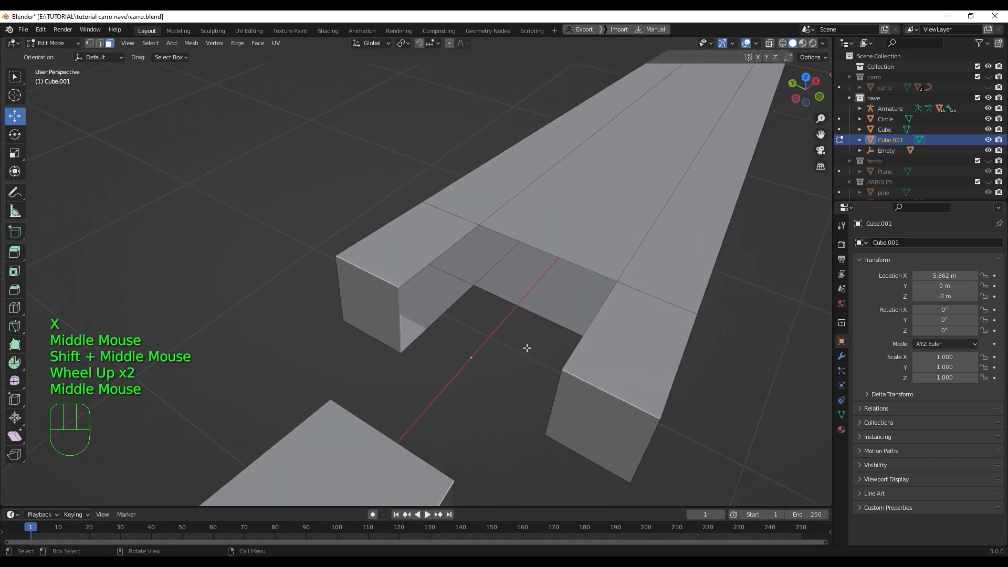
pyautogui.press('2')
pyautogui.click(542, 256)
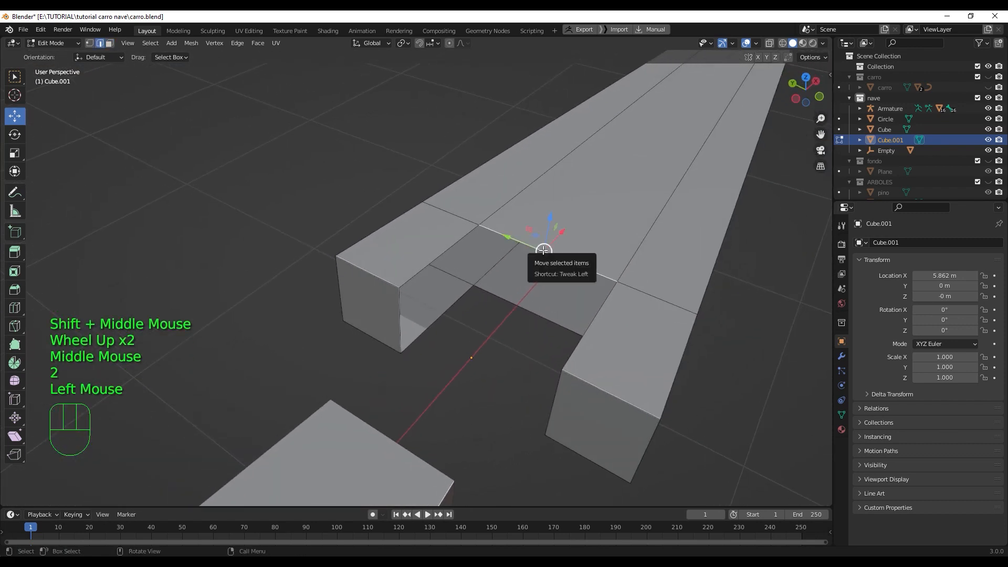
pyautogui.keyDown('shift'); pyautogui.click(552, 322); pyautogui.keyUp('shift')
pyautogui.press('f')
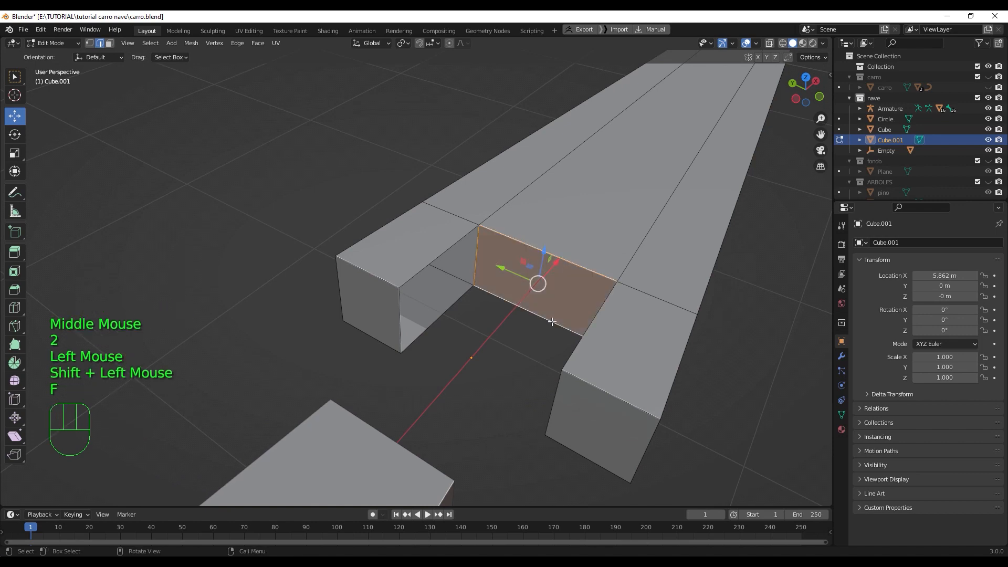
# Step: Fill the first inner side wall of the notch with a face between the prong's upper and lower edges
pyautogui.moveTo(506, 339); pyautogui.dragTo(456, 329, button='middle')
pyautogui.keyDown('shift'); pyautogui.click(426, 251); pyautogui.keyUp('shift')
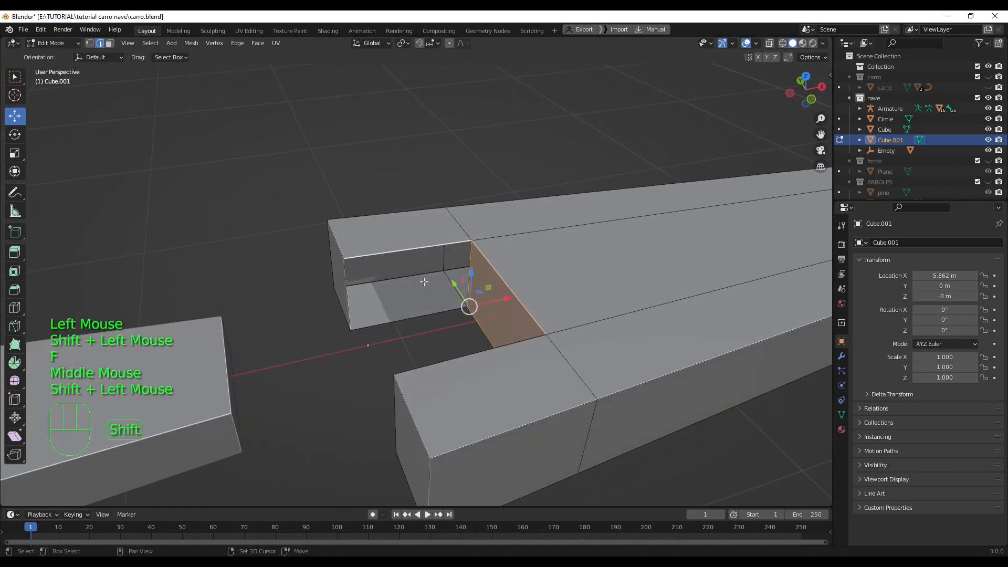
pyautogui.keyDown('shift'); pyautogui.click(426, 317); pyautogui.keyUp('shift')
pyautogui.press('f')
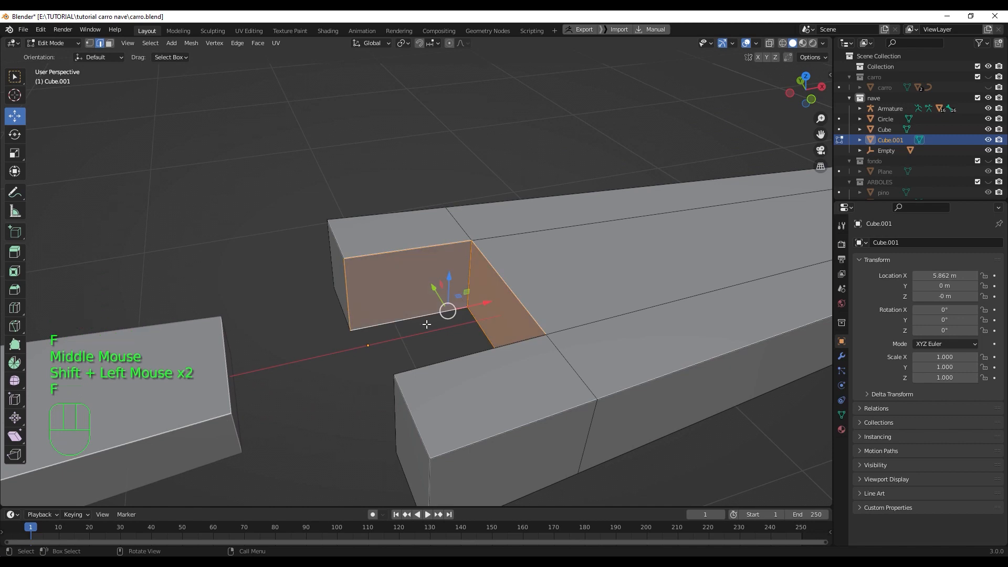
# Step: Try to fill the opposite inner side wall of the notch while the earlier faces are still selected
pyautogui.moveTo(426, 316); pyautogui.dragTo(572, 252, button='middle')
pyautogui.keyDown('shift'); pyautogui.click(570, 178); pyautogui.keyUp('shift')
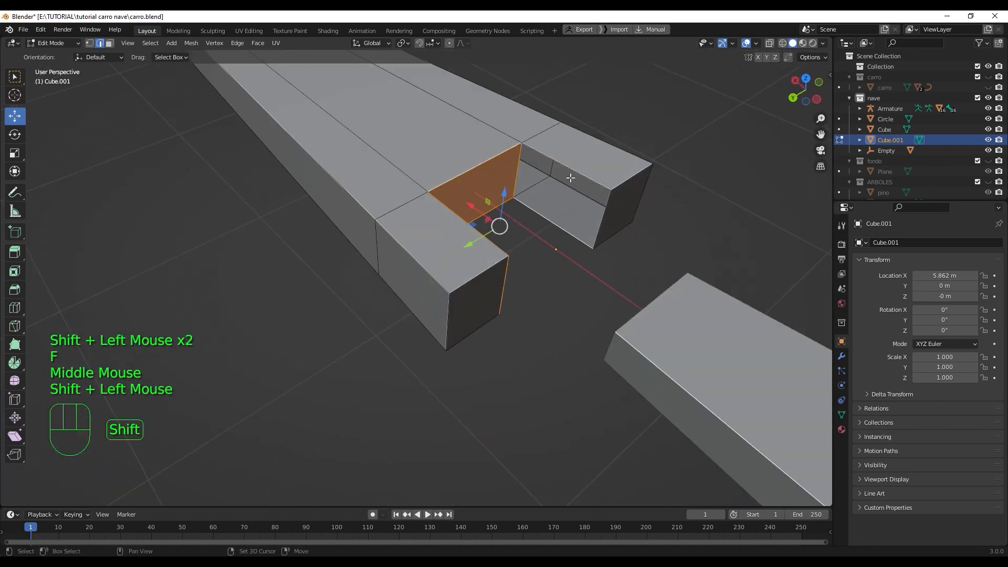
pyautogui.press('f')
pyautogui.scroll(-1, 573, 173)
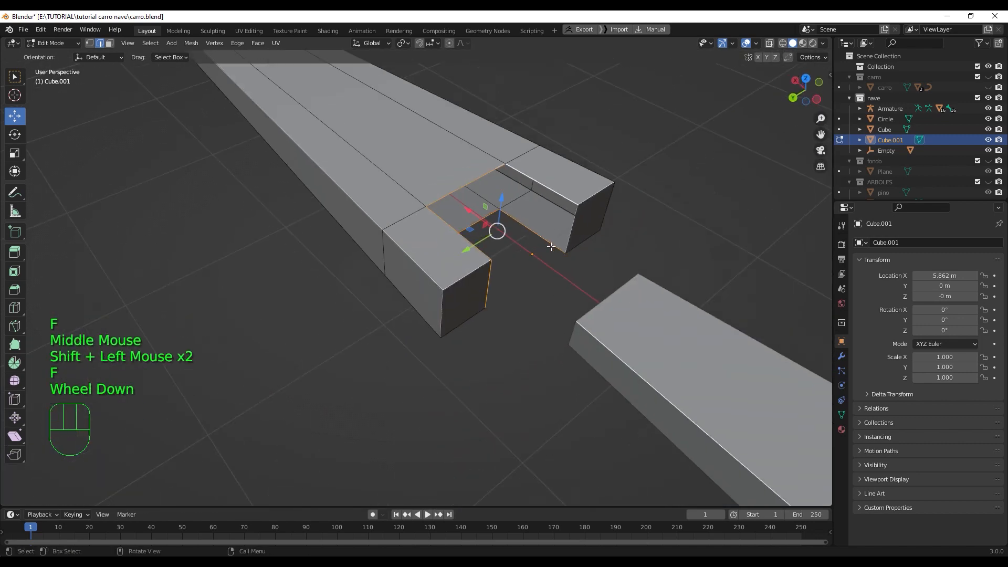
# Step: Recreate the notch's back wall face from only its upper and lower edges
pyautogui.moveTo(573, 173); pyautogui.dragTo(513, 297, button='middle')
pyautogui.click(518, 264)
pyautogui.click(512, 297)
pyautogui.keyDown('shift'); pyautogui.click(516, 241); pyautogui.keyUp('shift')
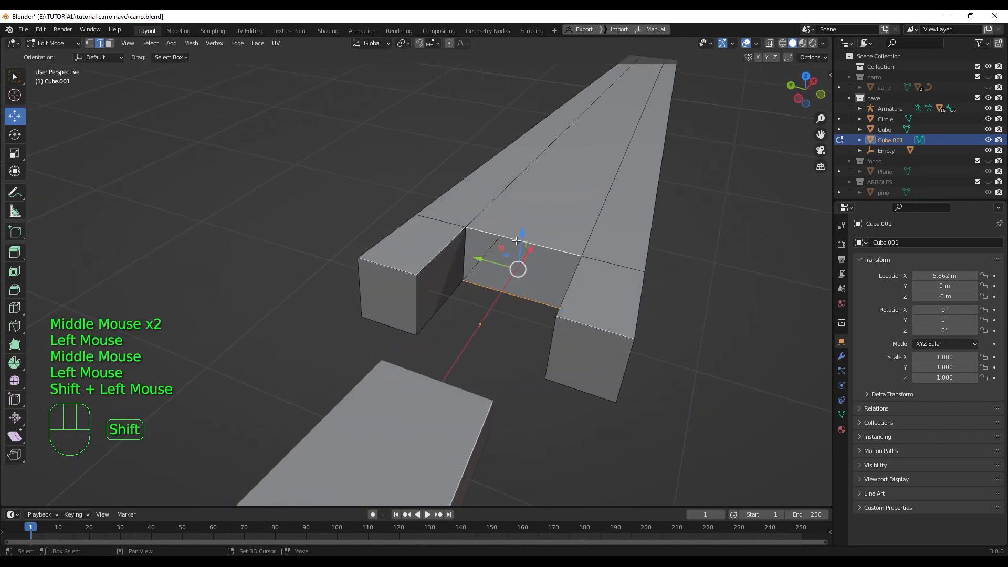
pyautogui.press('f')
# Step: Fill the notch's remaining open inner side wall with a face and return to Object Mode
pyautogui.moveTo(520, 318); pyautogui.dragTo(581, 299, button='middle')
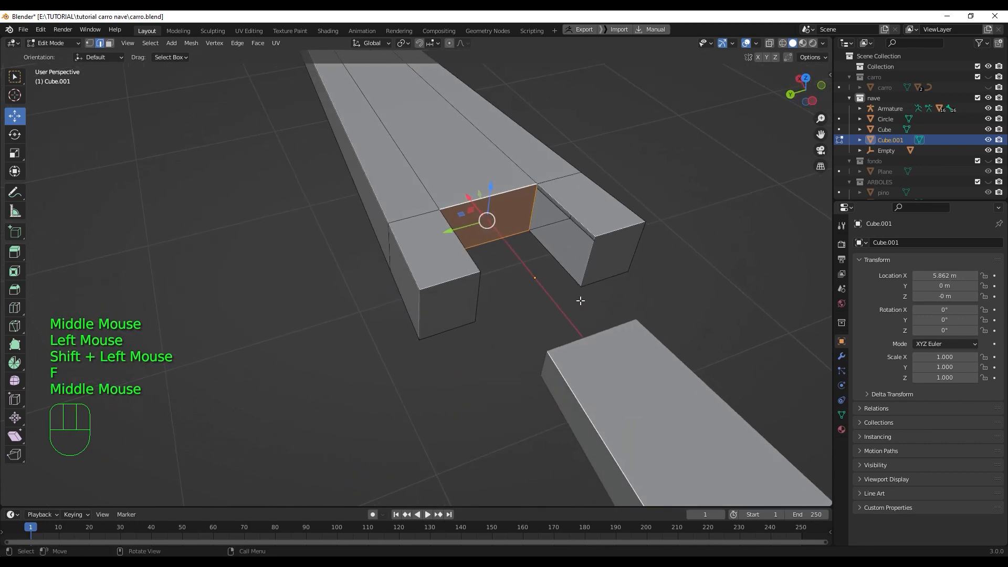
pyautogui.click(570, 274)
pyautogui.keyDown('shift'); pyautogui.click(576, 219); pyautogui.keyUp('shift')
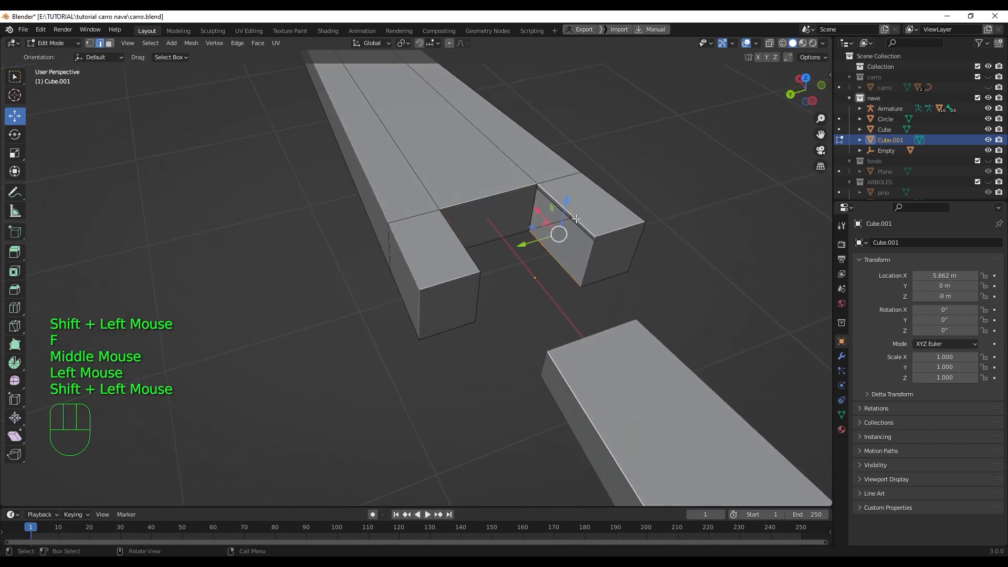
pyautogui.press('f')
pyautogui.scroll(-2, 576, 219)
pyautogui.moveTo(576, 219); pyautogui.dragTo(448, 319, button='middle')
pyautogui.press('Tab')
# Step: Move the notched block about -1.045 m along X so its notch fits over the first block's narrow end
pyautogui.scroll(-1, 455, 297)
pyautogui.moveTo(443, 318); pyautogui.dragTo(358, 316)
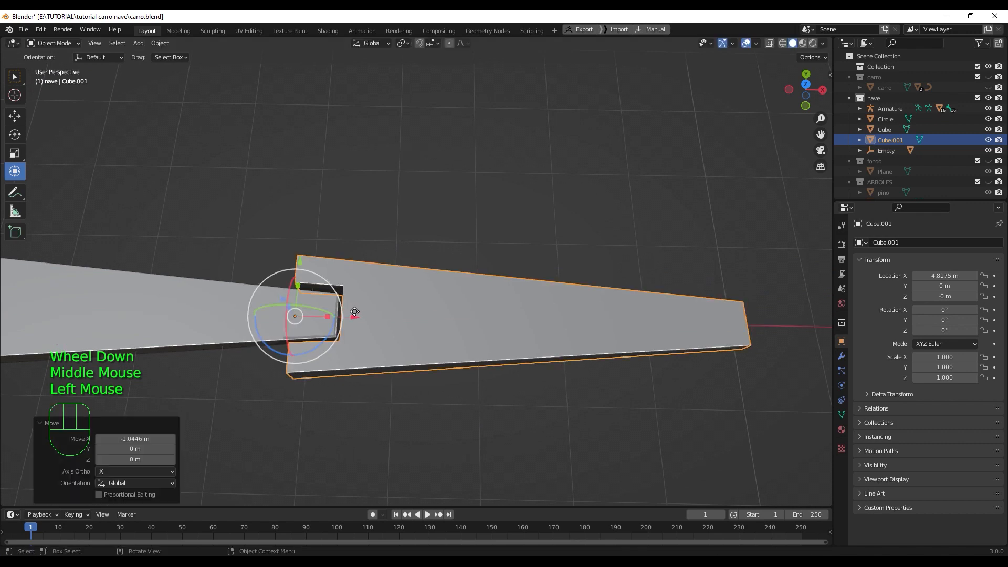
pyautogui.scroll(-1, 358, 316)
pyautogui.moveTo(358, 316); pyautogui.dragTo(397, 307, button='middle')
pyautogui.moveTo(389, 242); pyautogui.dragTo(400, 350, button='middle')
# Step: Try scaling the first block to about 0.918 in Z and undo the scaling
pyautogui.click(252, 351)
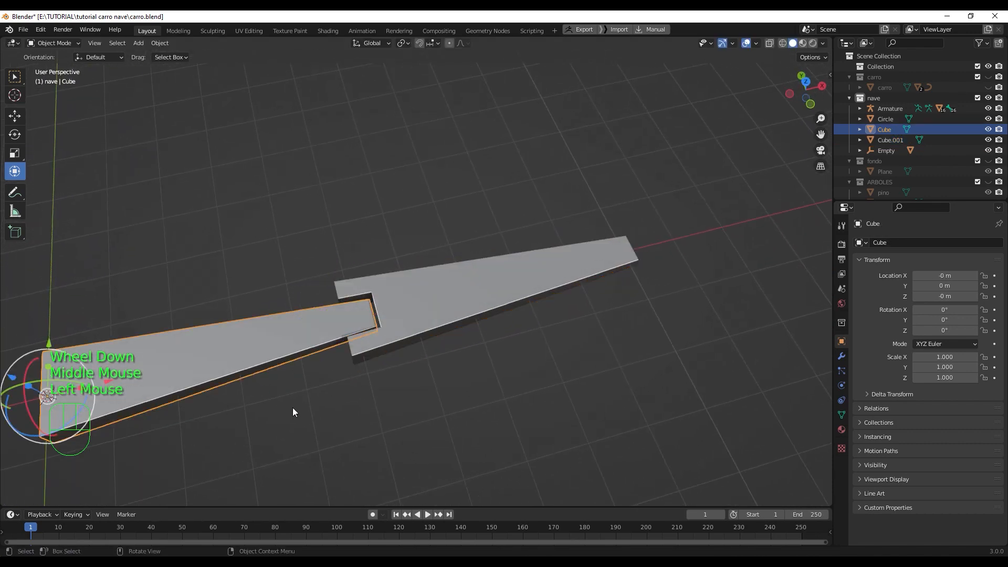
pyautogui.keyDown('shift'); pyautogui.moveTo(292, 408); pyautogui.dragTo(462, 393, button='middle'); pyautogui.keyUp('shift')
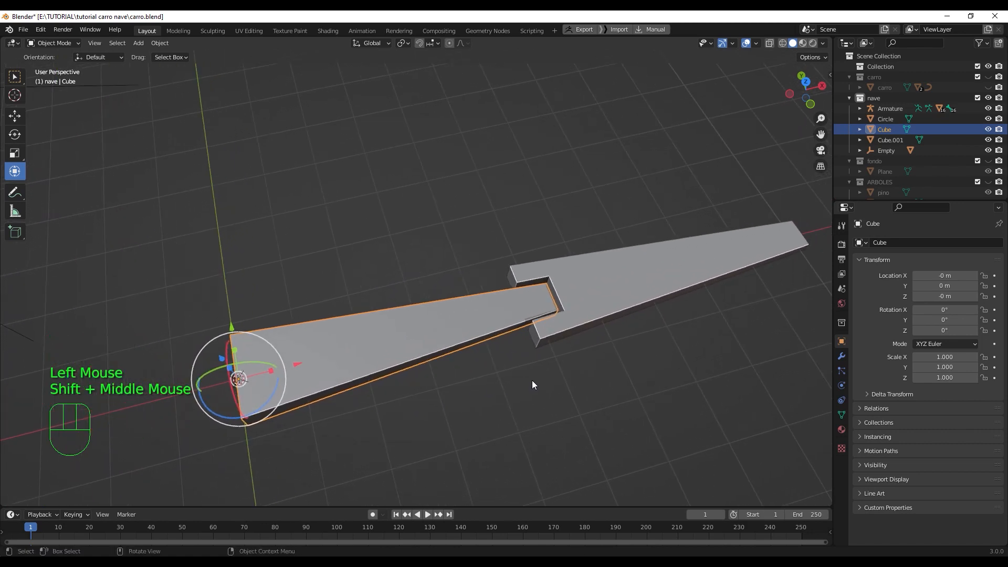
pyautogui.press('s')
pyautogui.press('z')
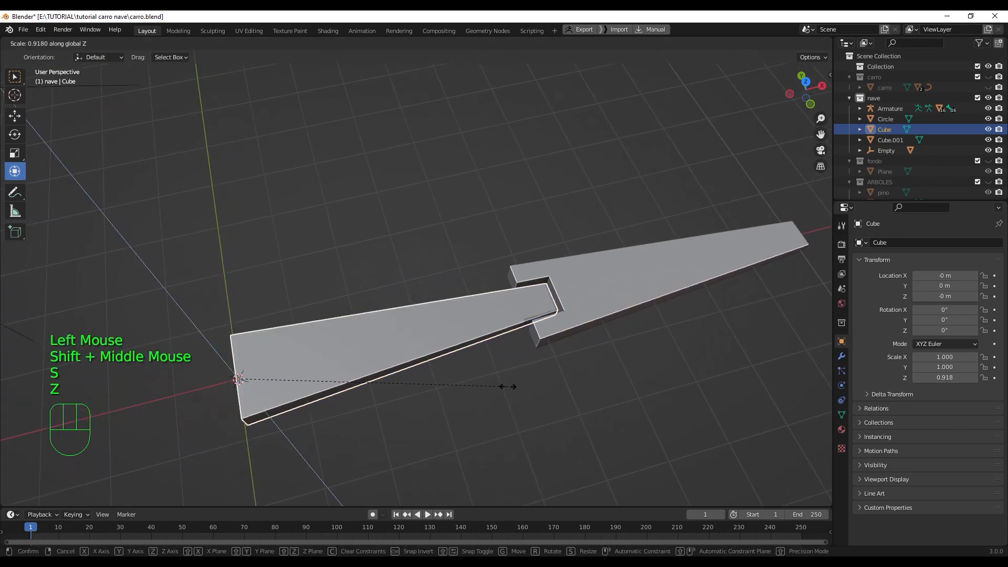
pyautogui.click(508, 391)
pyautogui.moveTo(508, 391); pyautogui.dragTo(463, 374, button='middle')
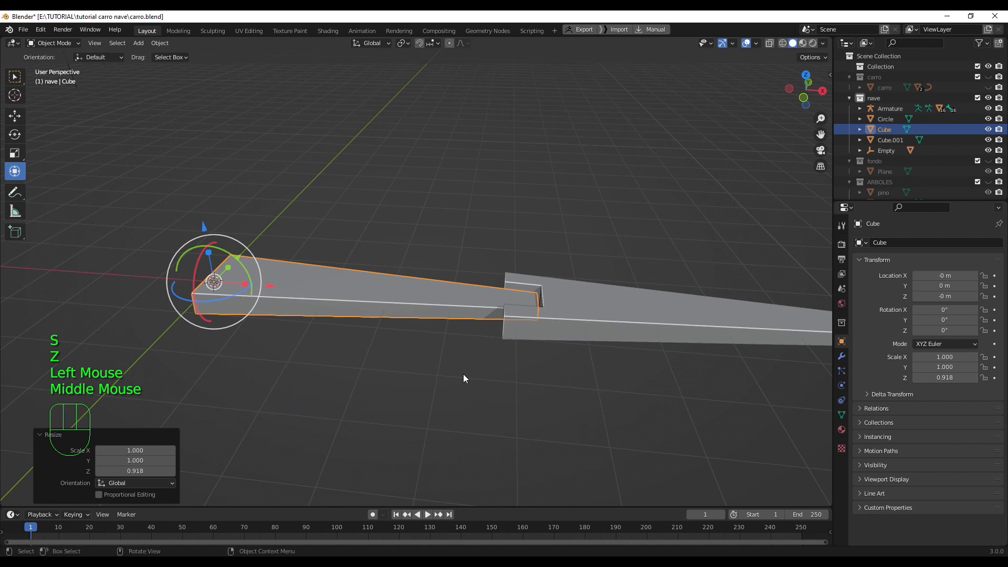
pyautogui.hotkey('ctrl', 'z')
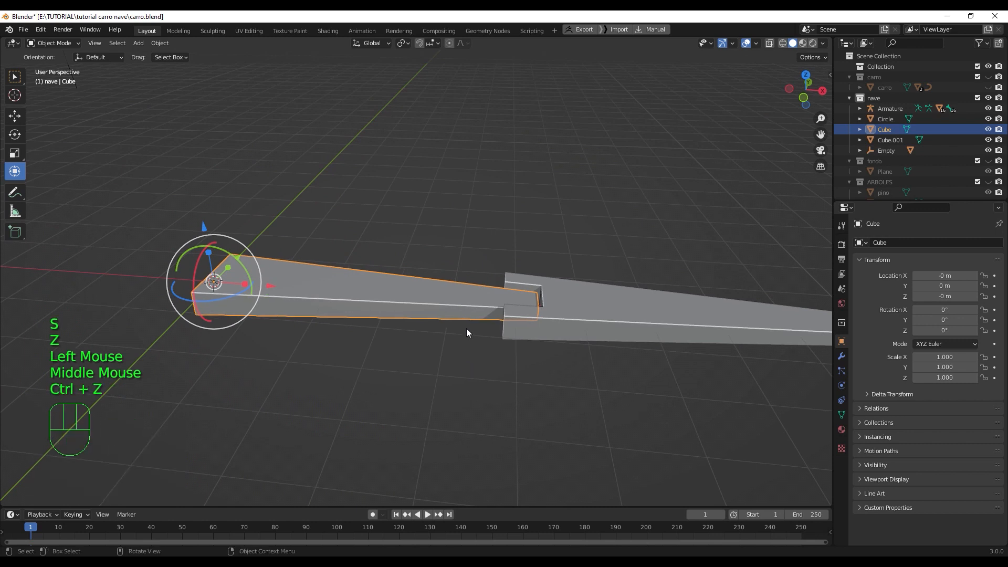
# Step: Shorten the first block by scaling it to about 0.816 in X and move the notched block about -0.886 m along X over its end
pyautogui.press('s')
pyautogui.press('x')
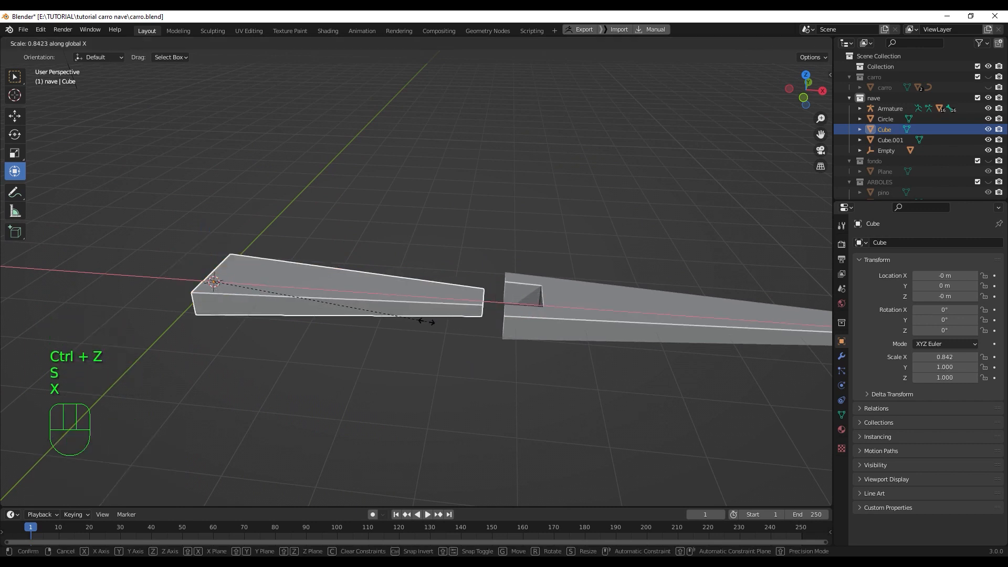
pyautogui.click(420, 319)
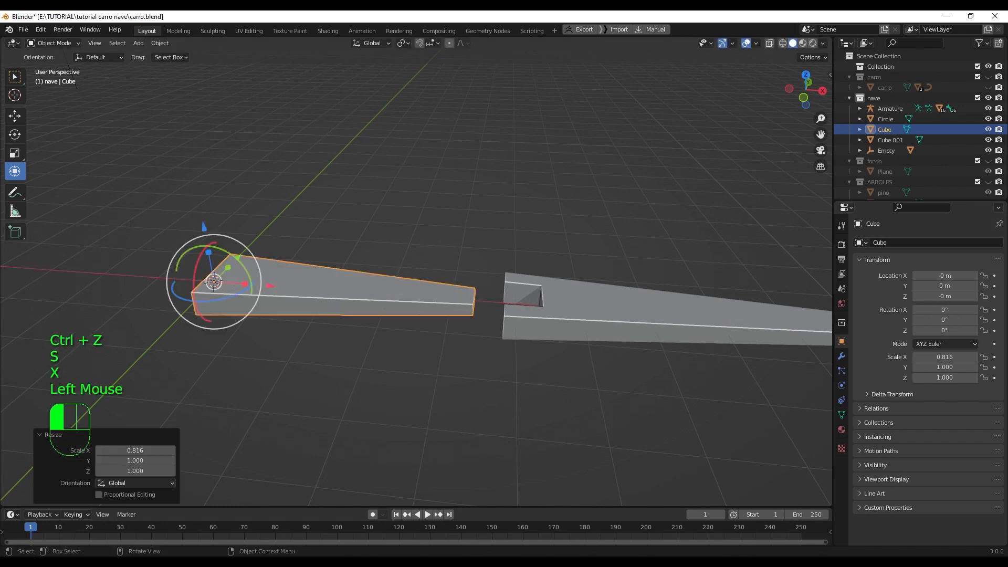
pyautogui.click(540, 313)
pyautogui.moveTo(564, 308); pyautogui.dragTo(506, 306)
pyautogui.moveTo(509, 326); pyautogui.dragTo(521, 399, button='middle')
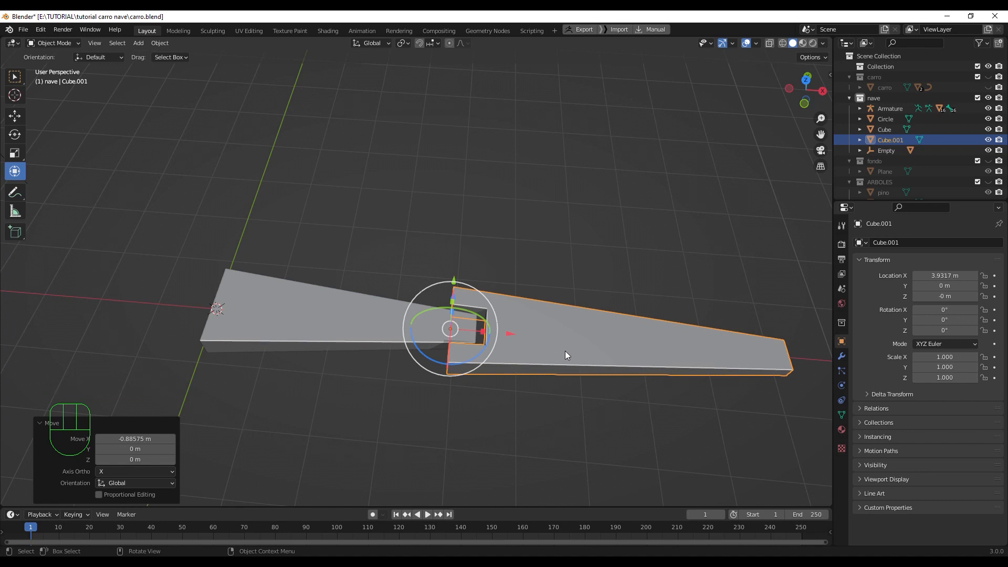
# Step: Parent the notched block to the first block with the Object option
pyautogui.keyDown('shift'); pyautogui.click(338, 312); pyautogui.keyUp('shift')
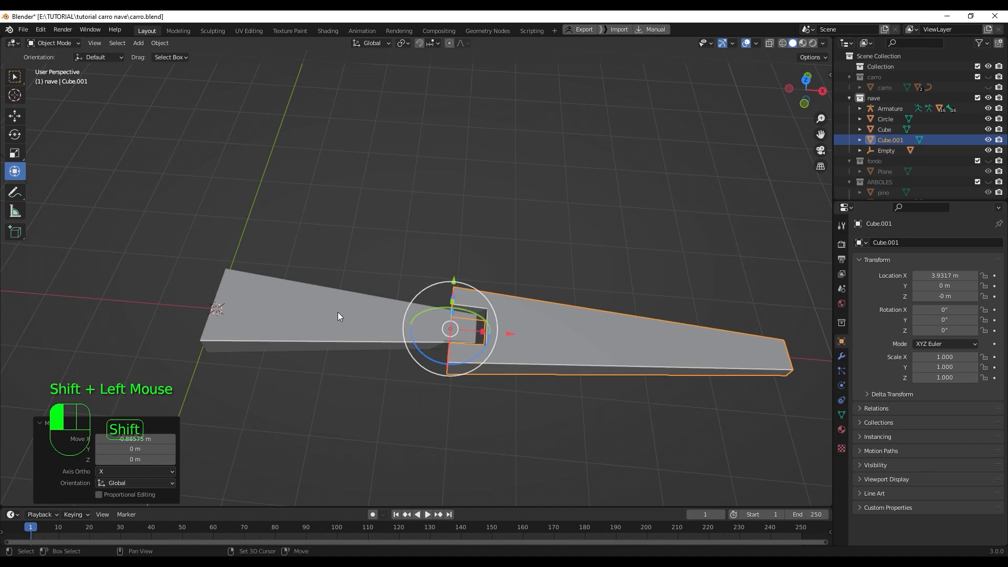
pyautogui.hotkey('ctrl', 'p')
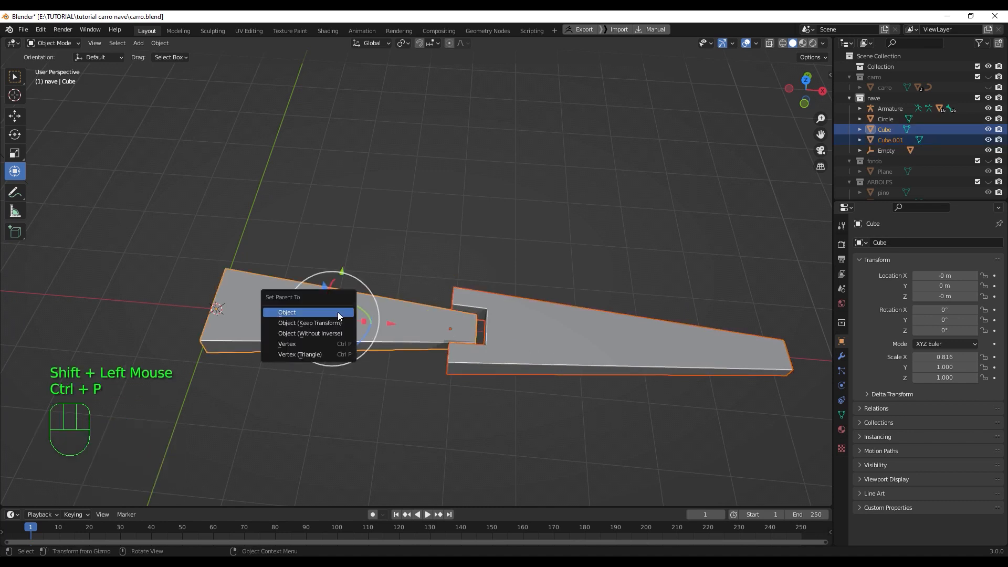
pyautogui.click(338, 312)
# Step: Test the parenting in front view by rotating the blocks about -17.9°, and undo the rotation
pyautogui.scroll(-3, 400, 408)
pyautogui.moveTo(400, 408); pyautogui.dragTo(404, 332, button='middle')
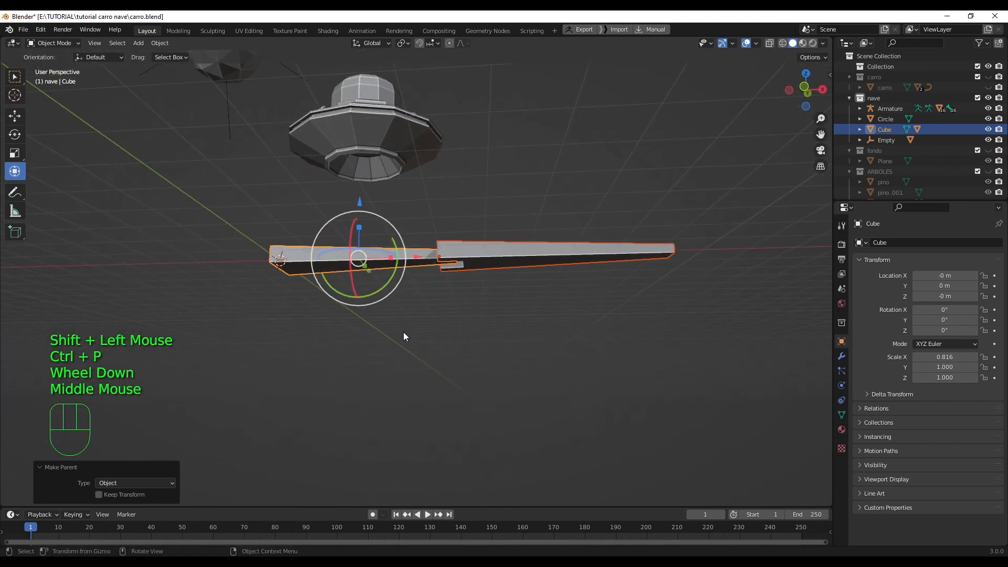
pyautogui.press('KP_1')
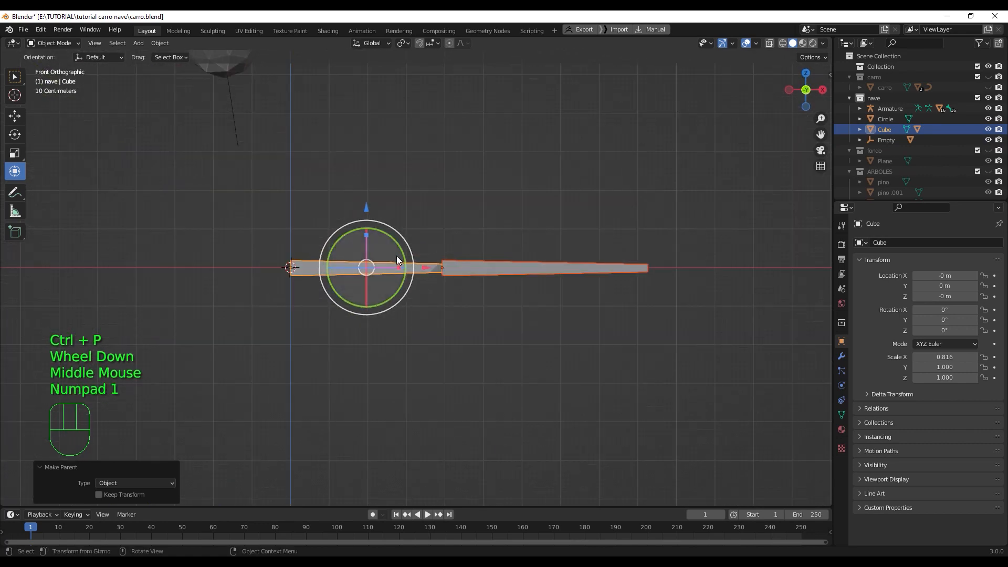
pyautogui.moveTo(397, 232)
pyautogui.mouseDown()
pyautogui.moveTo(407, 283)
pyautogui.moveTo(383, 144)
pyautogui.moveTo(400, 273)
pyautogui.moveTo(391, 218)
pyautogui.mouseUp()
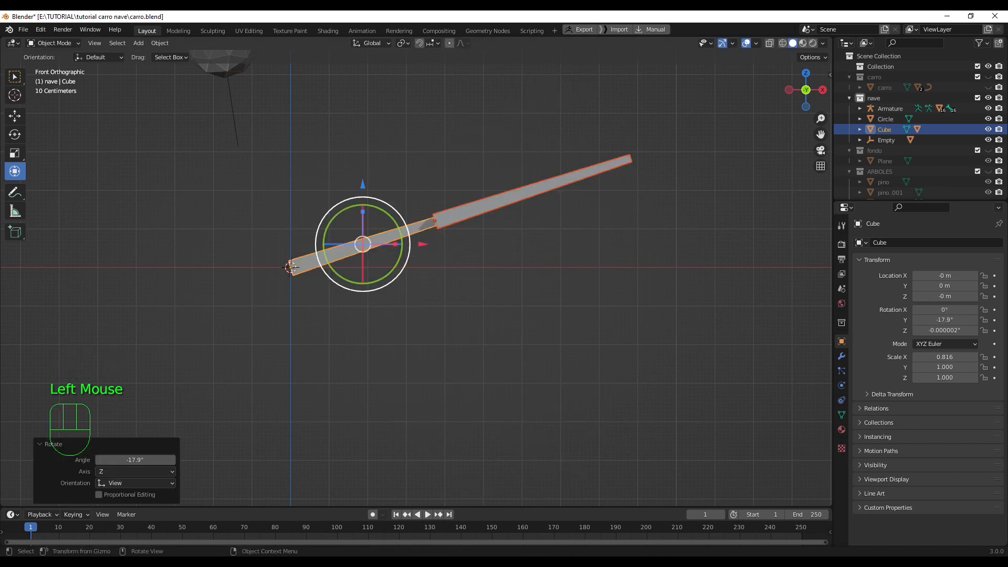
pyautogui.hotkey('ctrl', 'z')
# Step: Test-rotate only the notched block about its joint in front view and undo the rotation
pyautogui.click(515, 267)
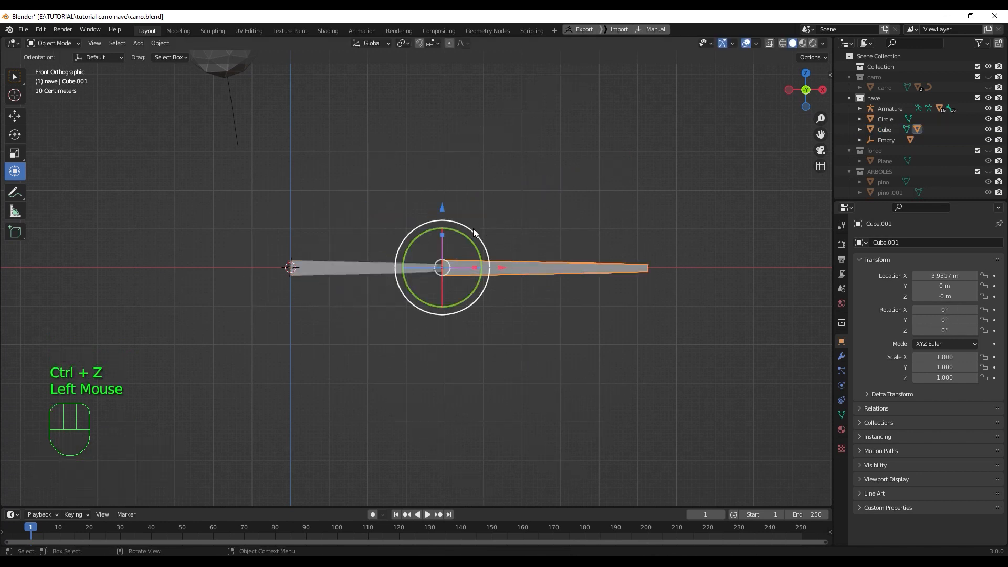
pyautogui.moveTo(474, 228); pyautogui.dragTo(496, 267)
pyautogui.hotkey('ctrl', 'z')
# Step: In front view, lower the arm's Empty target about 1.117 m in Z and shift it along negative X, clear of the saucer
pyautogui.scroll(-2, 477, 244)
pyautogui.keyDown('shift'); pyautogui.moveTo(476, 244); pyautogui.dragTo(467, 335, button='middle'); pyautogui.keyUp('shift')
pyautogui.moveTo(358, 253); pyautogui.dragTo(351, 301, button='middle')
pyautogui.press('KP_1')
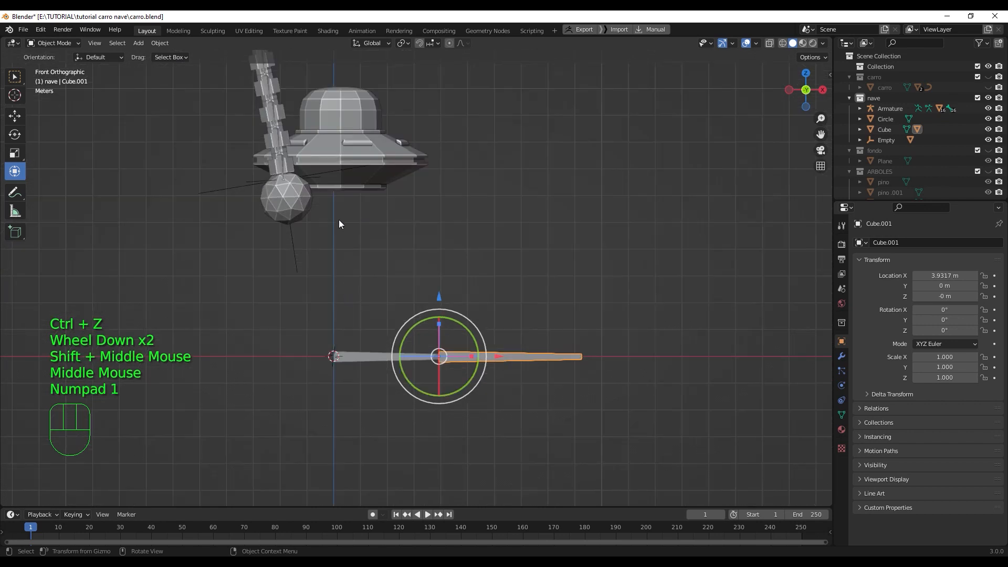
pyautogui.click(329, 173)
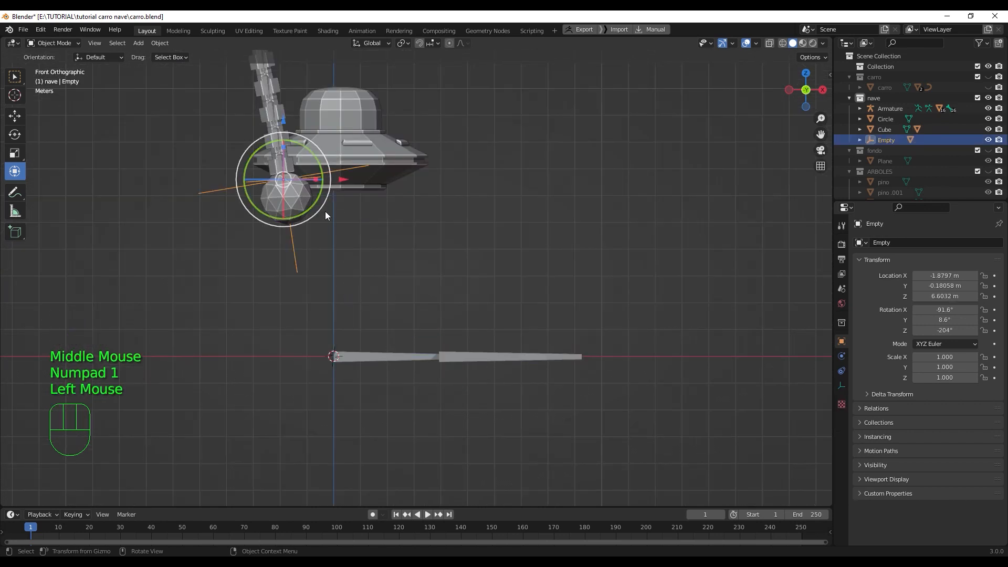
pyautogui.moveTo(284, 121); pyautogui.dragTo(296, 214)
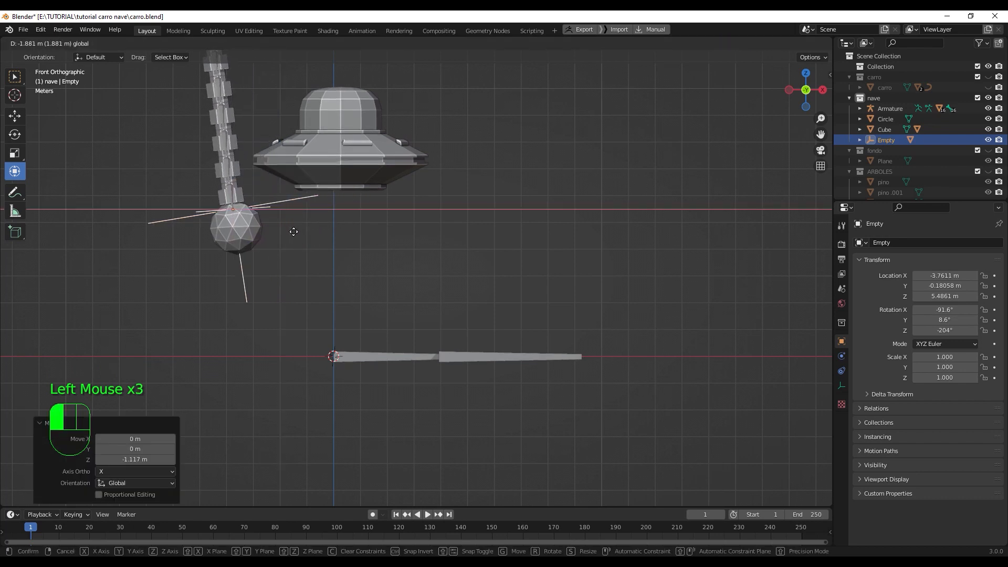
# Step: Raise the arm's armature about 1.016 m along Z
pyautogui.scroll(-2, 326, 237)
pyautogui.keyDown('shift'); pyautogui.moveTo(443, 182); pyautogui.dragTo(443, 328, button='middle'); pyautogui.keyUp('shift')
pyautogui.click(307, 179)
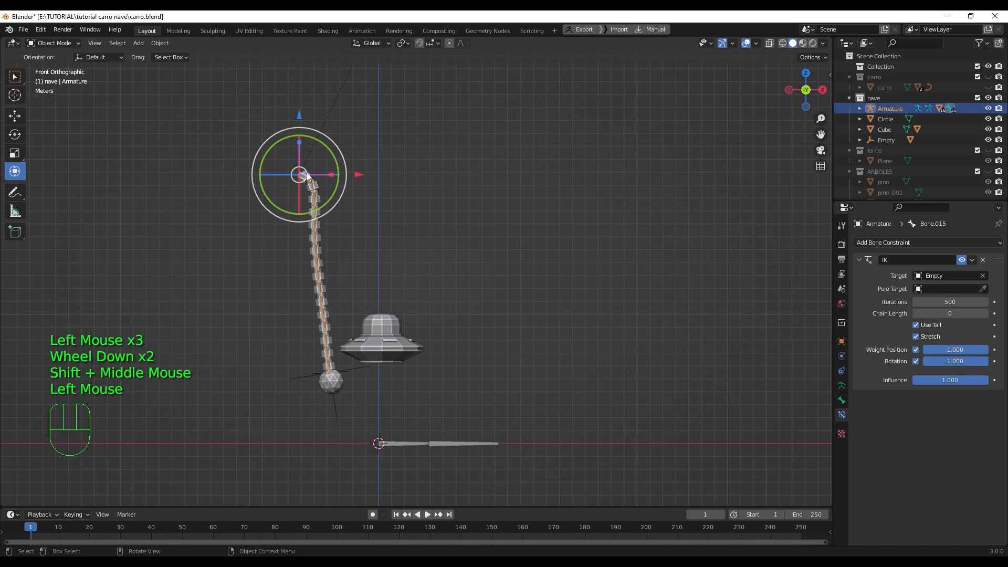
pyautogui.moveTo(299, 114); pyautogui.dragTo(299, 102)
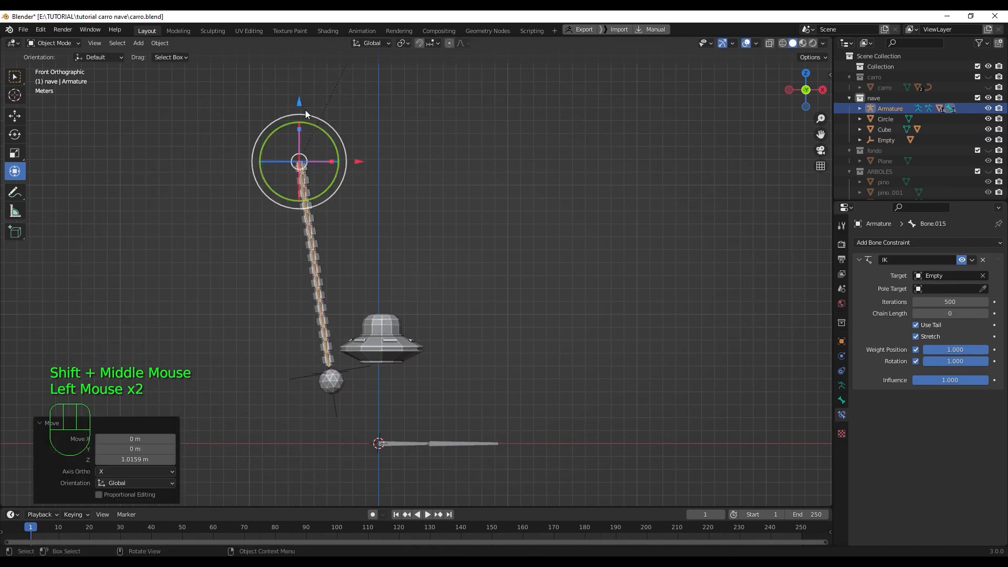
# Step: Move the arm's armature about 5.933 m along X and its Empty target to about X -0.185 m, beneath the saucer
pyautogui.moveTo(360, 166); pyautogui.dragTo(438, 180)
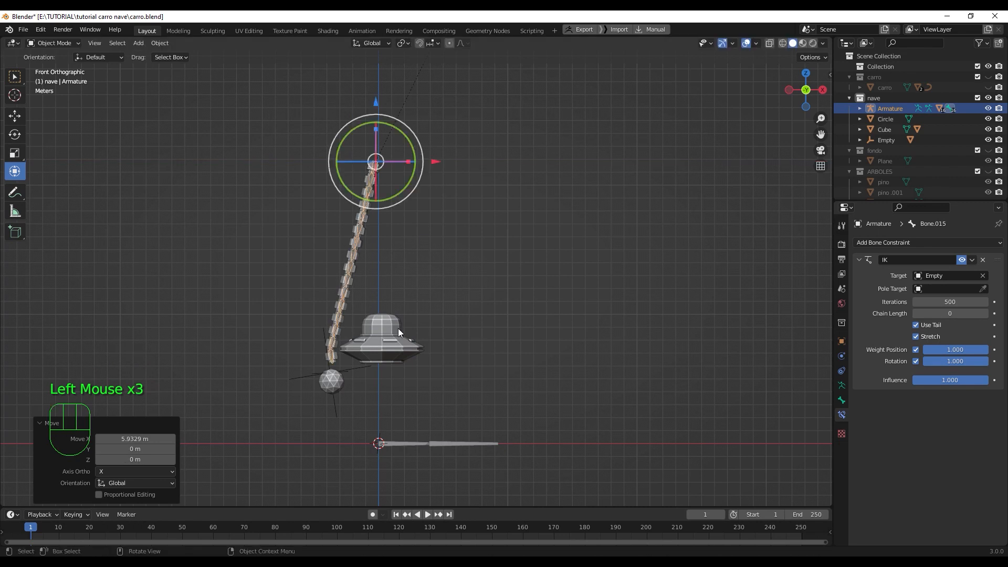
pyautogui.click(359, 371)
pyautogui.moveTo(393, 373); pyautogui.dragTo(429, 393)
# Step: Raise the Empty target to about Z 5.845 m and rotate it to about -178° in Z so the arm's tip hangs straight
pyautogui.keyDown('shift'); pyautogui.moveTo(429, 392); pyautogui.dragTo(551, 300, button='middle'); pyautogui.keyUp('shift')
pyautogui.scroll(5, 446, 337)
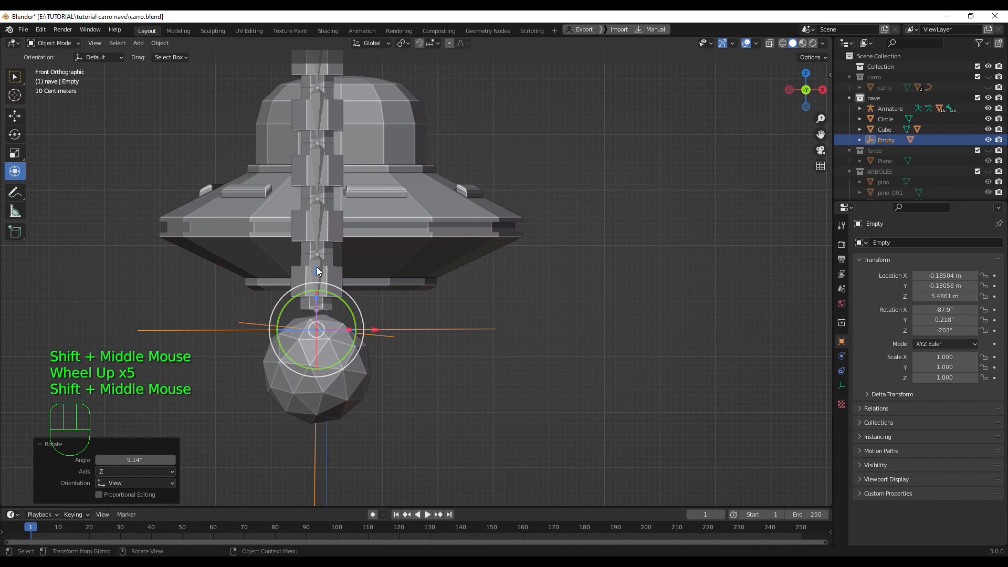
pyautogui.moveTo(316, 272); pyautogui.dragTo(314, 253)
pyautogui.keyDown('shift'); pyautogui.moveTo(388, 371); pyautogui.dragTo(411, 310, button='middle'); pyautogui.keyUp('shift')
pyautogui.moveTo(335, 189)
pyautogui.mouseDown()
pyautogui.moveTo(336, 157)
pyautogui.moveTo(337, 190)
pyautogui.mouseUp()
# Step: Rotate the parented claw blocks 42.3° in front view and move them to X 0.506 m, Z 4.883 m against the tip sphere
pyautogui.keyDown('shift'); pyautogui.moveTo(445, 316); pyautogui.dragTo(467, 232, button='middle'); pyautogui.keyUp('shift')
pyautogui.click(462, 427)
pyautogui.scroll(-2, 482, 362)
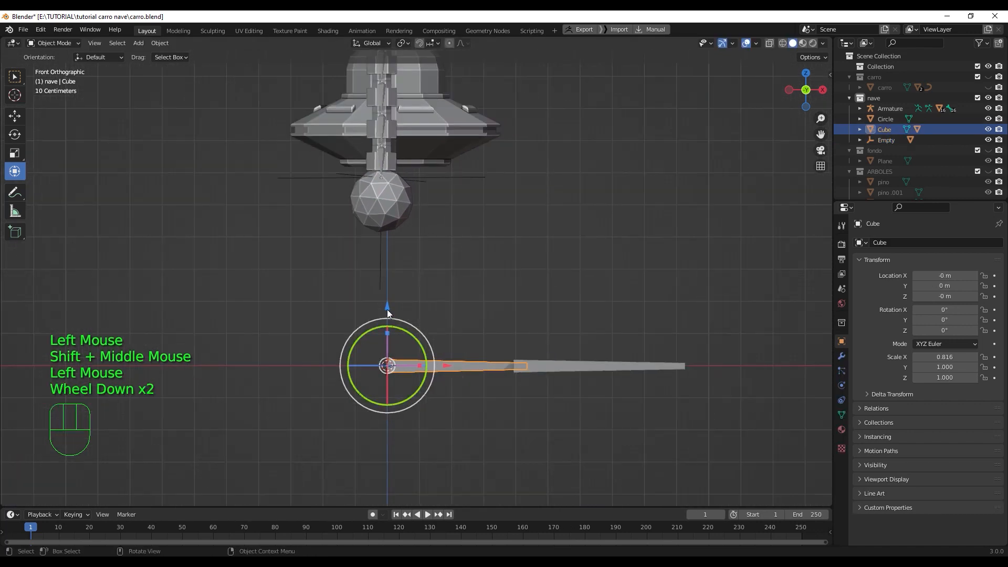
pyautogui.moveTo(386, 309); pyautogui.dragTo(416, 323)
pyautogui.moveTo(389, 270); pyautogui.dragTo(378, 158)
pyautogui.moveTo(446, 206); pyautogui.dragTo(464, 208)
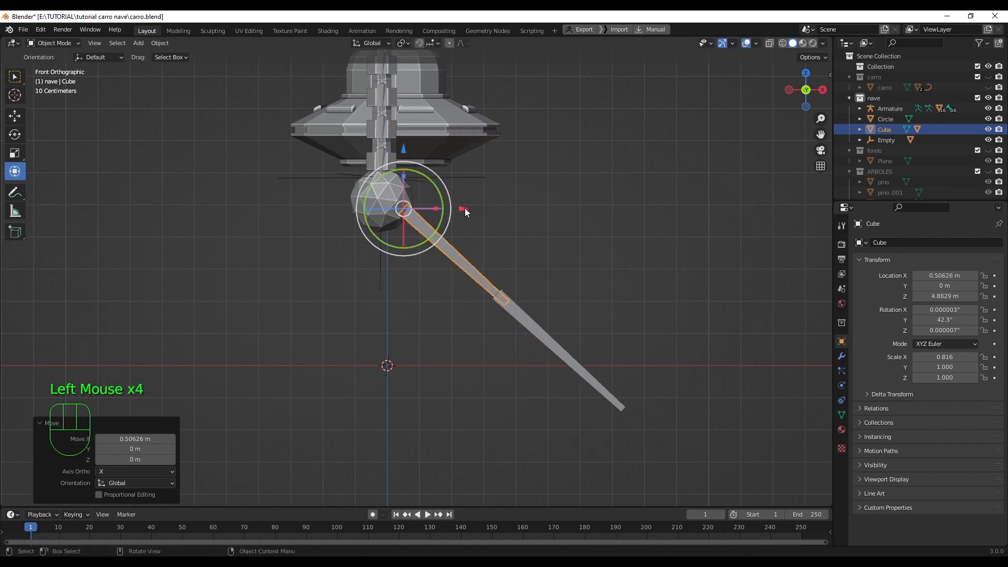
# Step: Scale the claw blocks down uniformly until the upper block's scale is 0.489 in X and 0.600 in Y and Z
pyautogui.press('s')
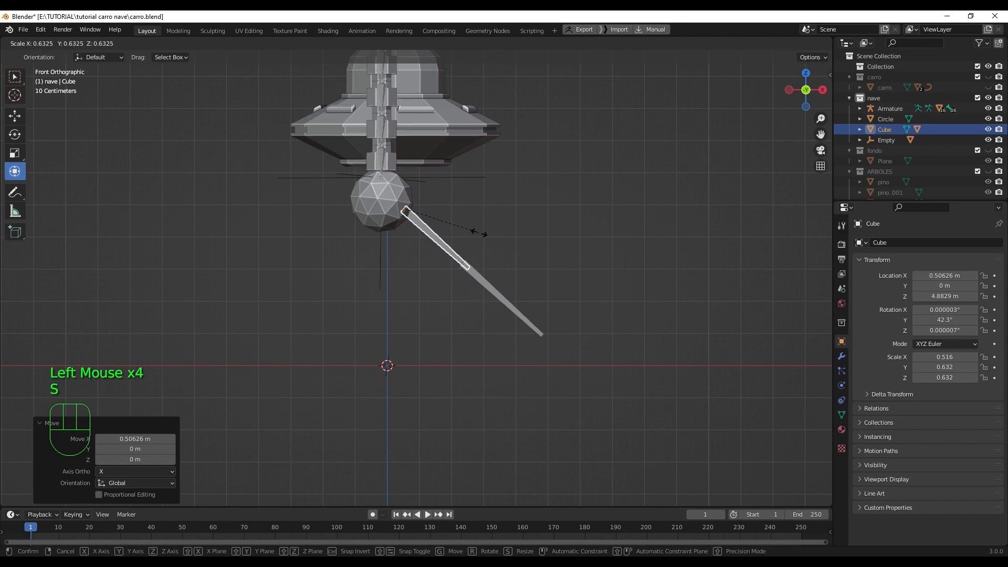
pyautogui.click(473, 232)
pyautogui.moveTo(472, 231); pyautogui.dragTo(522, 267, button='middle')
pyautogui.press('s')
pyautogui.click(508, 254)
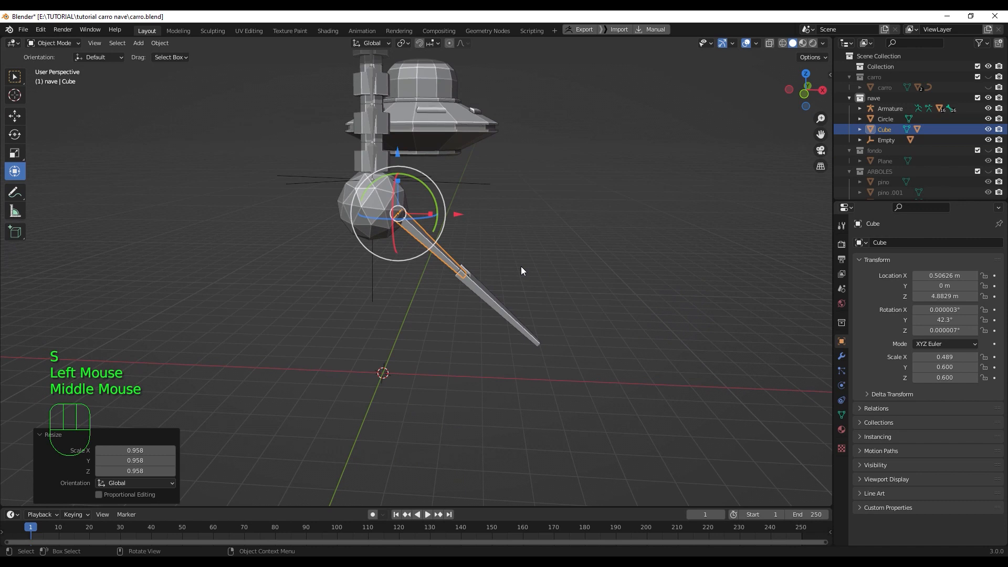
# Step: In front view, rotate the lower claw block 84.6° about its joint so it bends back inward
pyautogui.press('KP_1')
pyautogui.click(484, 281)
pyautogui.moveTo(500, 239); pyautogui.dragTo(484, 299)
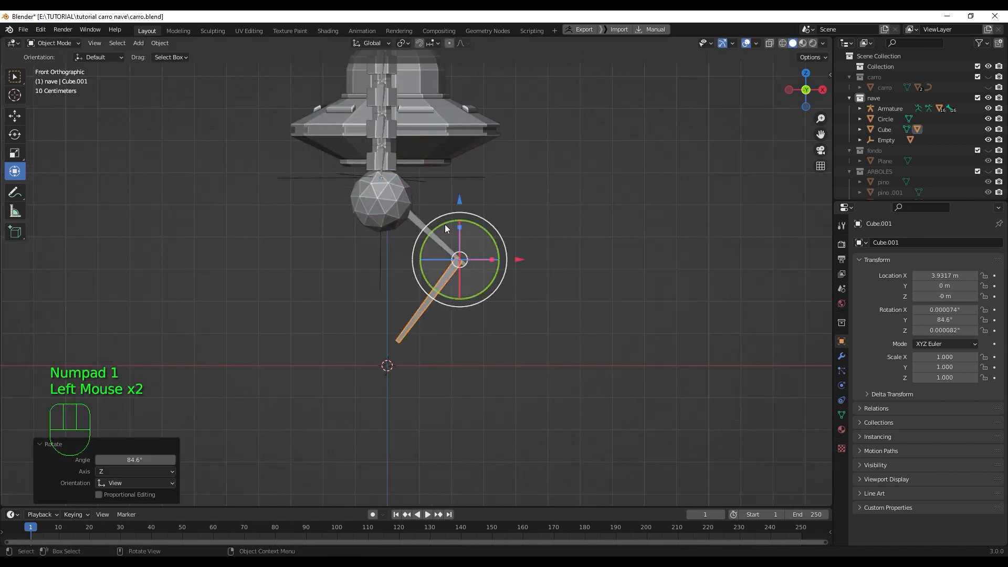
# Step: Shrink the whole claw to an upper-block scale of 0.445 in X and 0.545 in Y and Z, and the lower block by 0.947
pyautogui.click(418, 220)
pyautogui.press('s')
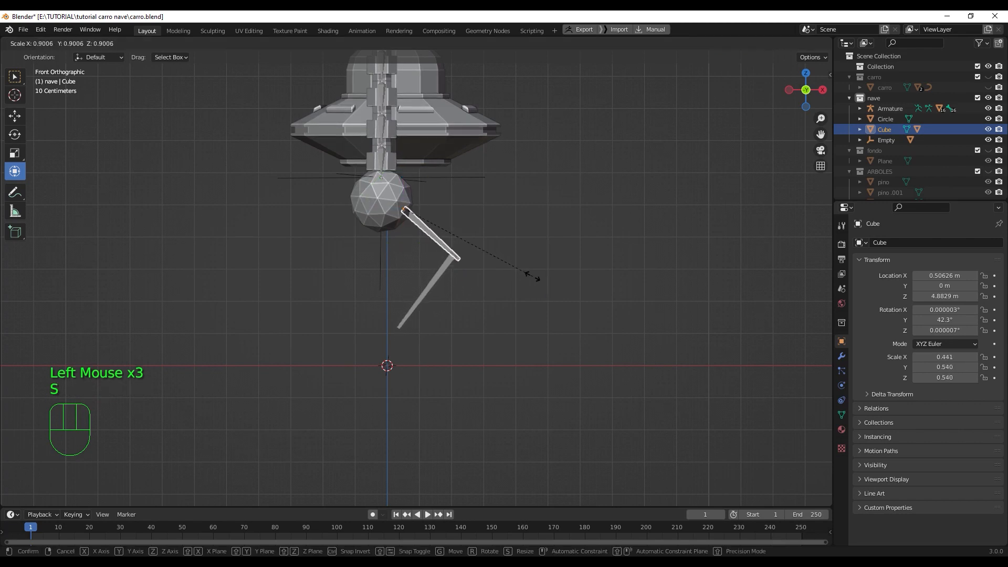
pyautogui.click(532, 274)
pyautogui.moveTo(537, 285); pyautogui.dragTo(477, 295, button='middle')
pyautogui.click(434, 289)
pyautogui.press('s')
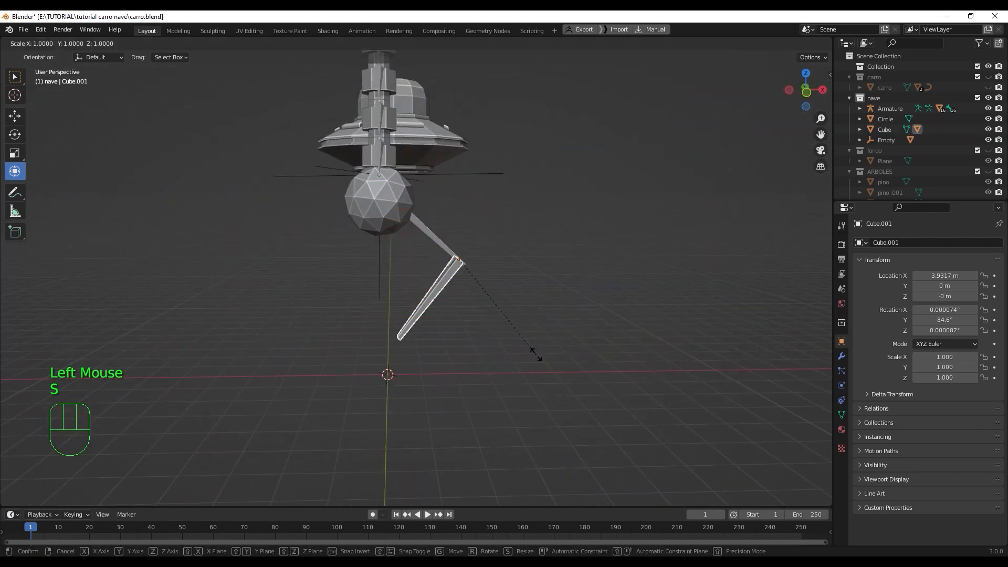
pyautogui.click(530, 349)
# Step: In right view, shift the claw about -0.196 m along Y to centre it on the tip sphere
pyautogui.moveTo(525, 344); pyautogui.dragTo(499, 336, button='middle')
pyautogui.middleClick(500, 335)
pyautogui.press('KP_3')
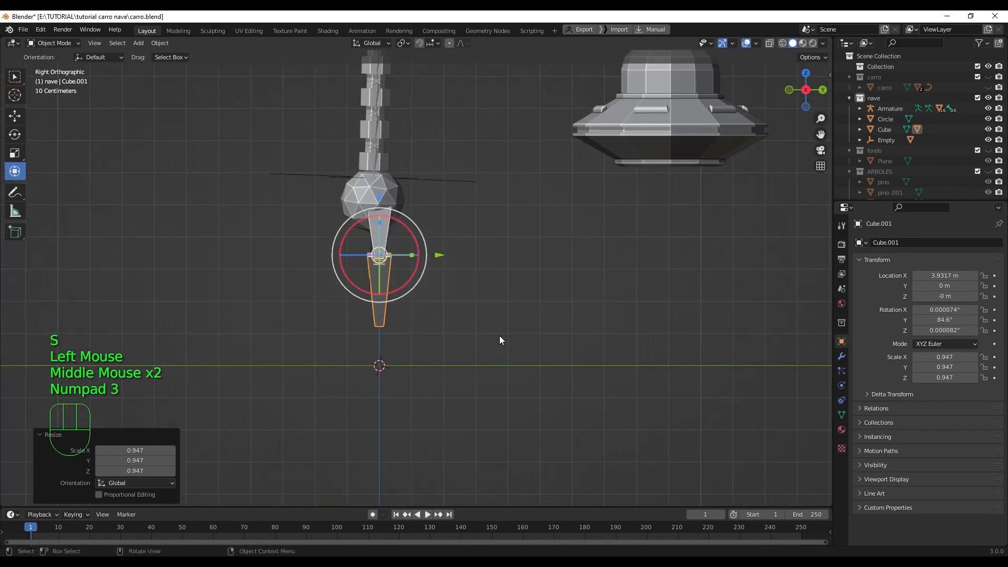
pyautogui.click(391, 236)
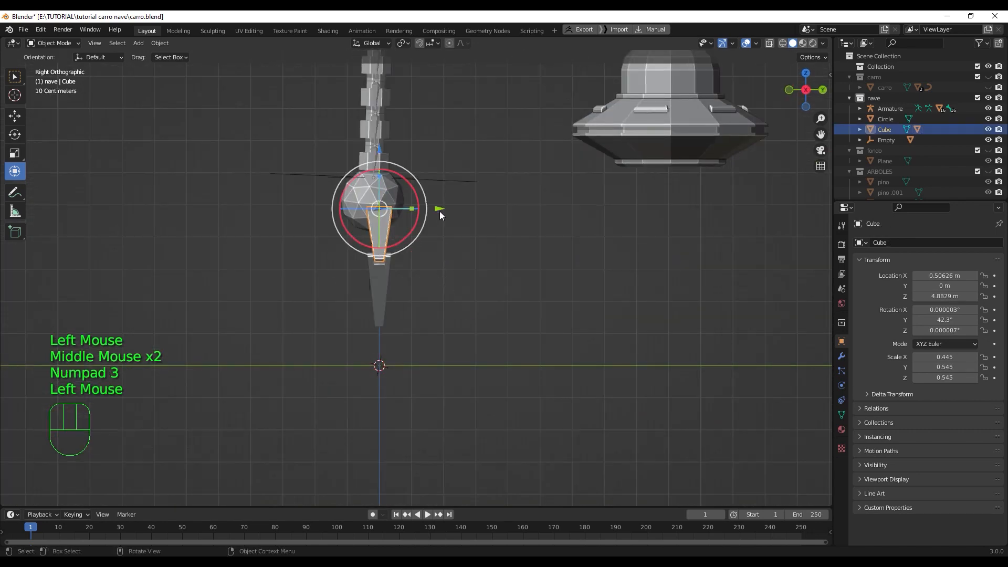
pyautogui.moveTo(439, 211); pyautogui.dragTo(430, 207)
pyautogui.moveTo(429, 207); pyautogui.dragTo(557, 259, button='middle')
# Step: In front view, rotate the upper claw block -13.1° about the sphere-side joint to open the claw
pyautogui.press('KP_1')
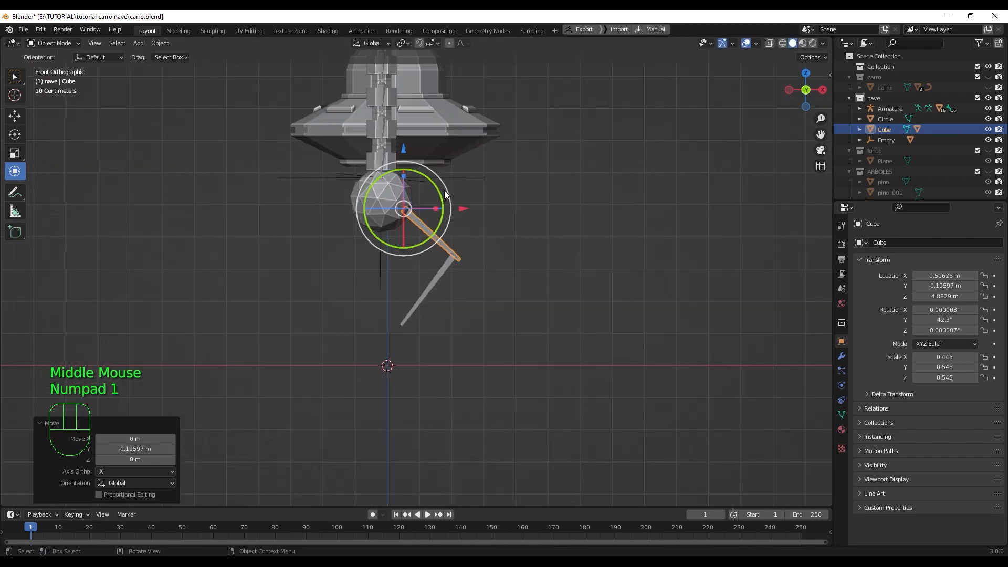
pyautogui.moveTo(448, 193); pyautogui.dragTo(444, 178)
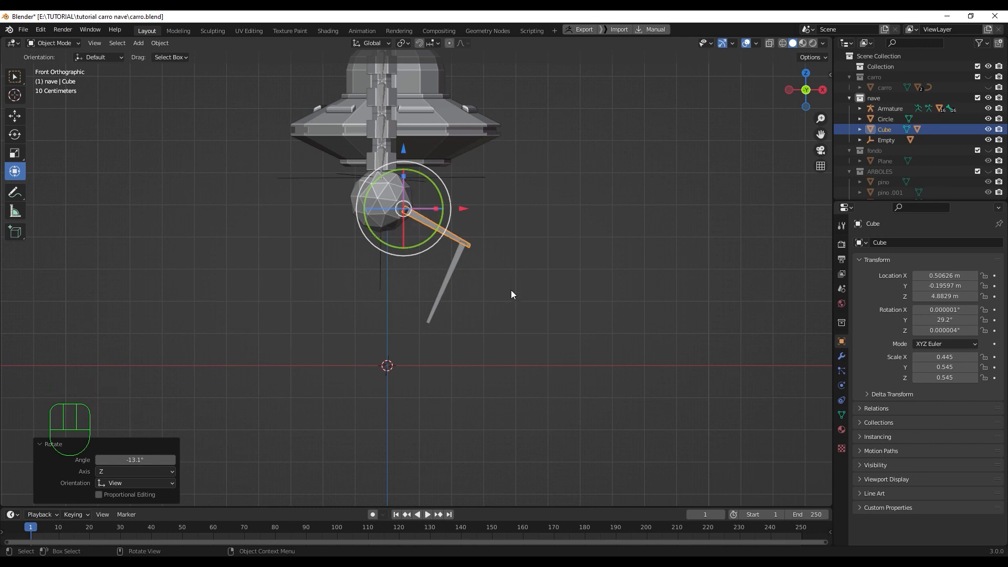
pyautogui.click(484, 261)
pyautogui.doubleClick(436, 231)
pyautogui.hotkey('ctrl', 'z')
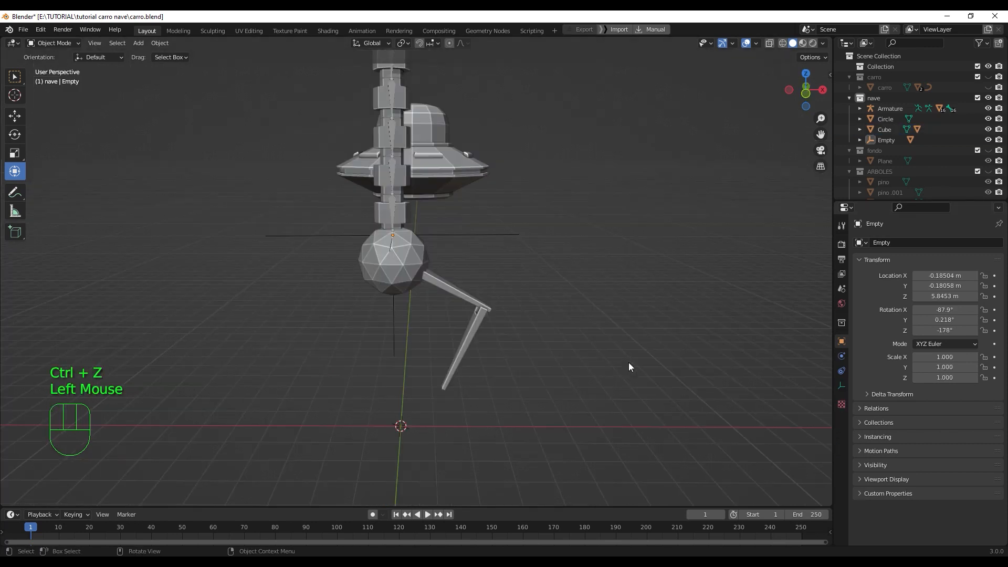
# Step: Add a Mirror modifier on the X axis to the upper claw block, with the Icosphere as mirror object
pyautogui.click(447, 289)
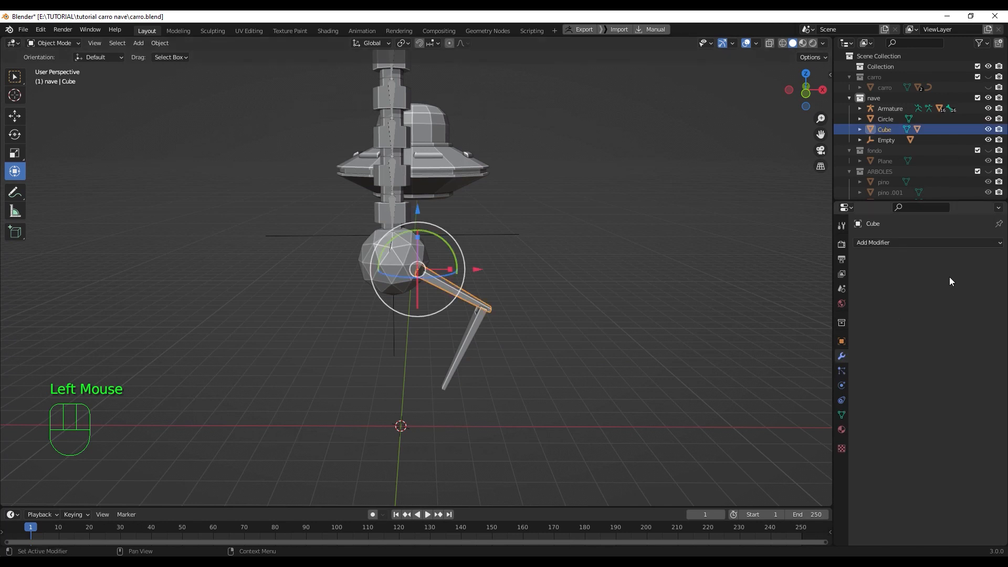
pyautogui.click(930, 239)
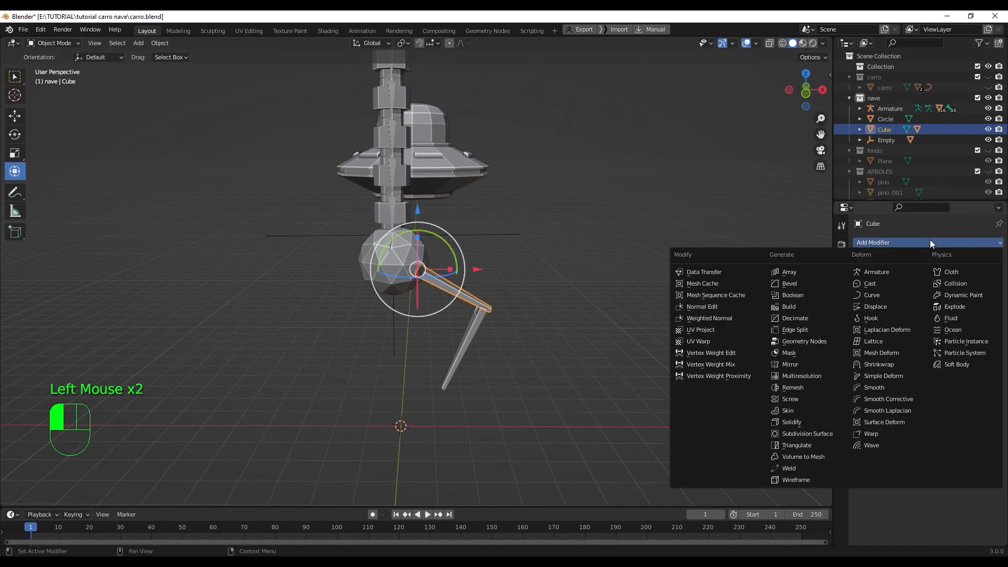
pyautogui.click(822, 364)
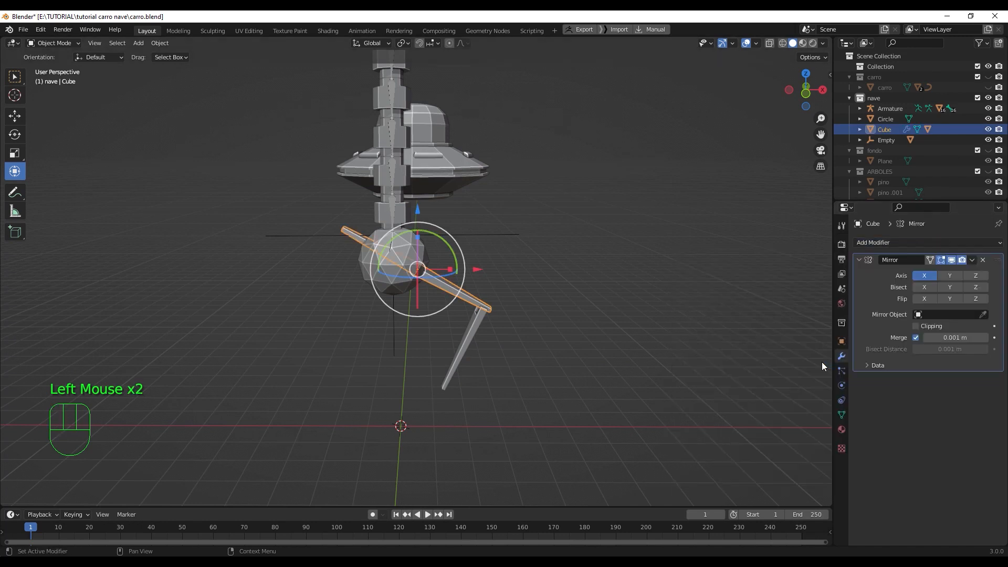
pyautogui.click(983, 314)
pyautogui.click(401, 247)
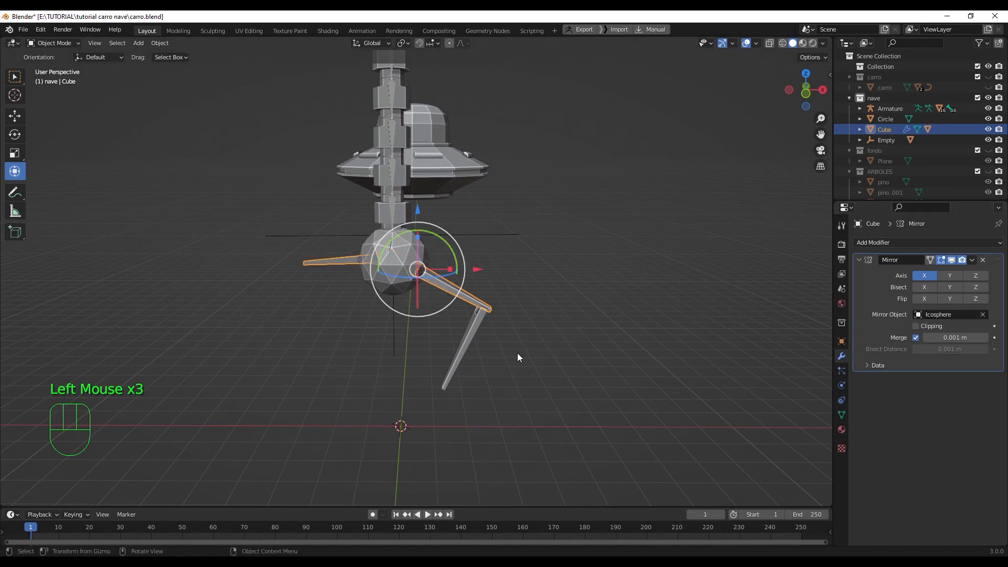
# Step: Apply all transforms to the tip sphere, check its origin, and undo the application
pyautogui.click(685, 292)
pyautogui.click(405, 266)
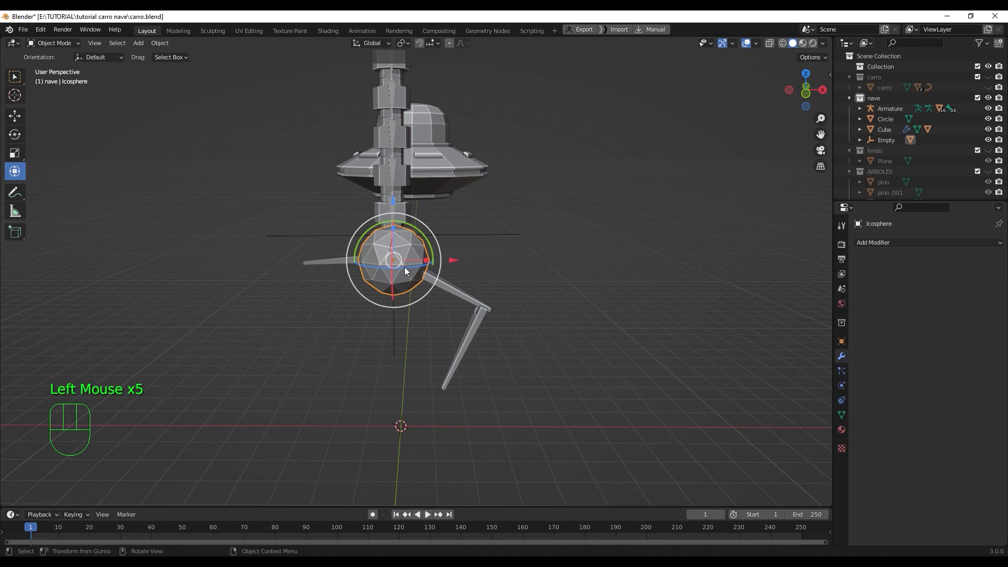
pyautogui.hotkey('ctrl', 'a')
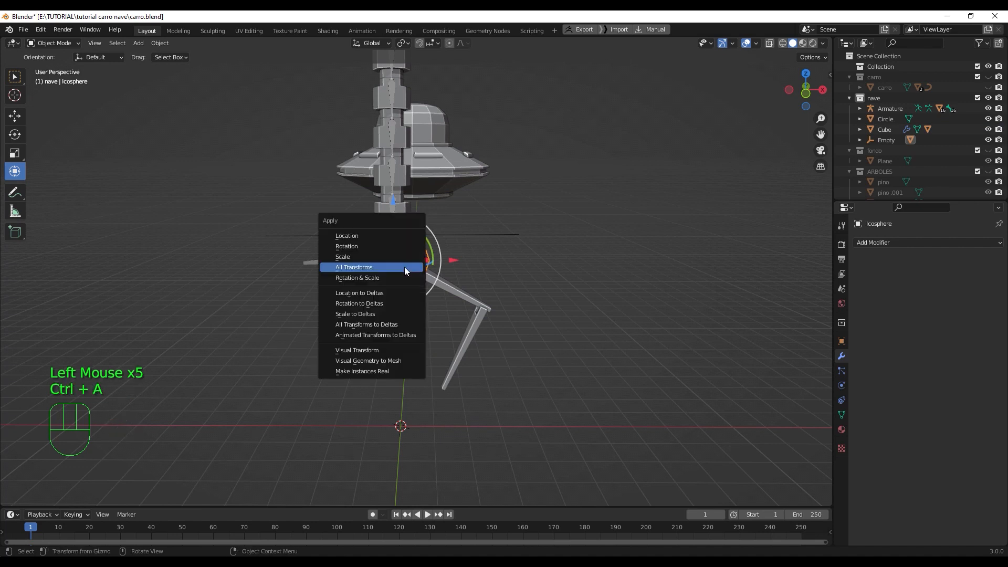
pyautogui.click(404, 267)
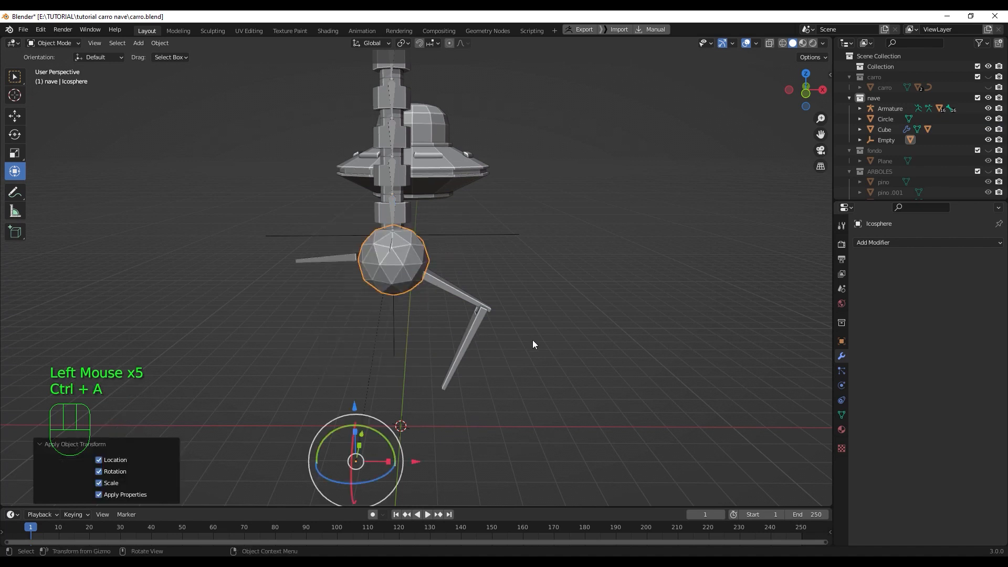
pyautogui.moveTo(533, 342)
pyautogui.mouseDown(button='middle')
pyautogui.moveTo(601, 371)
pyautogui.moveTo(541, 337)
pyautogui.mouseUp(button='middle')
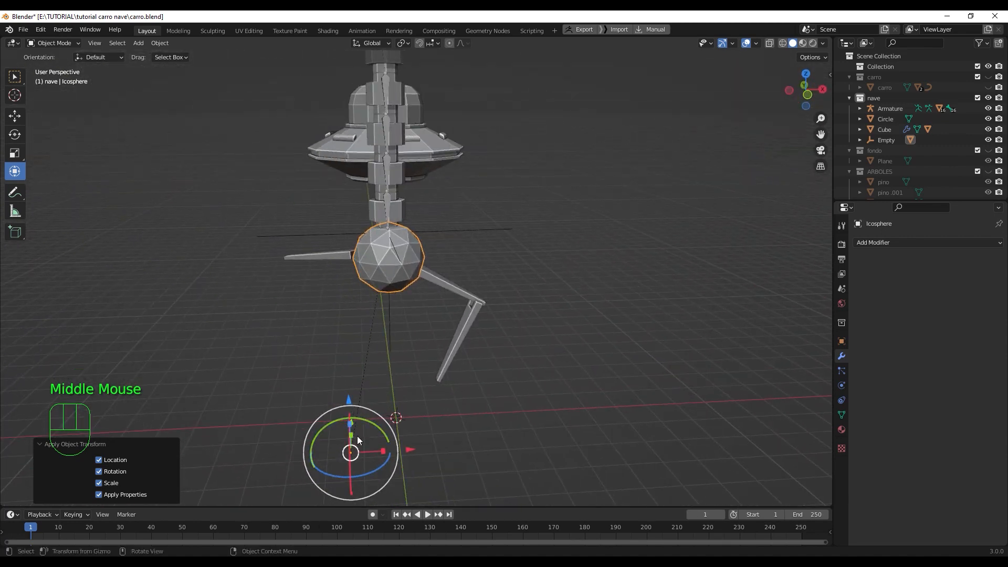
pyautogui.click(469, 229)
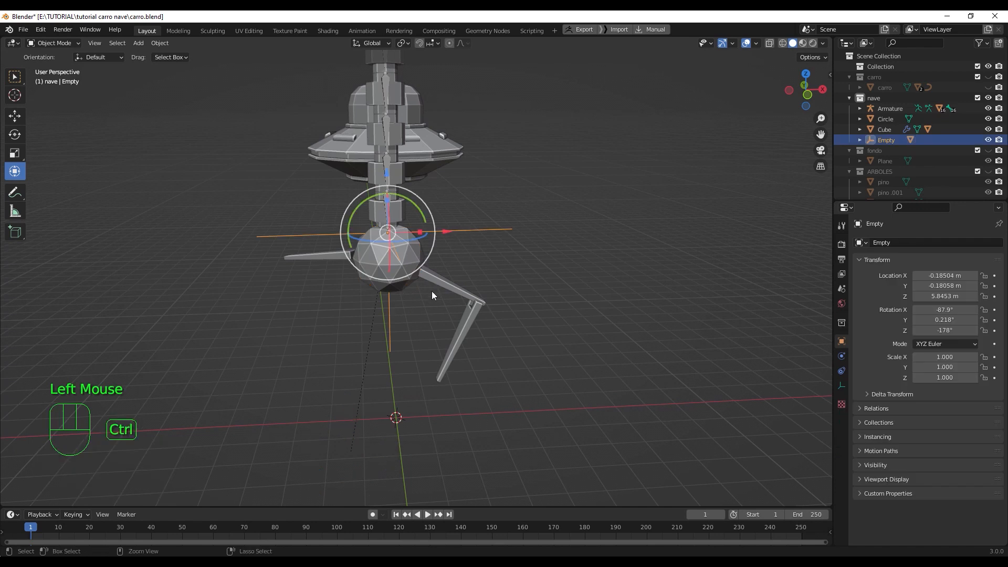
pyautogui.hotkey('ctrl', 'z')
pyautogui.hotkey('ctrl', 'z')
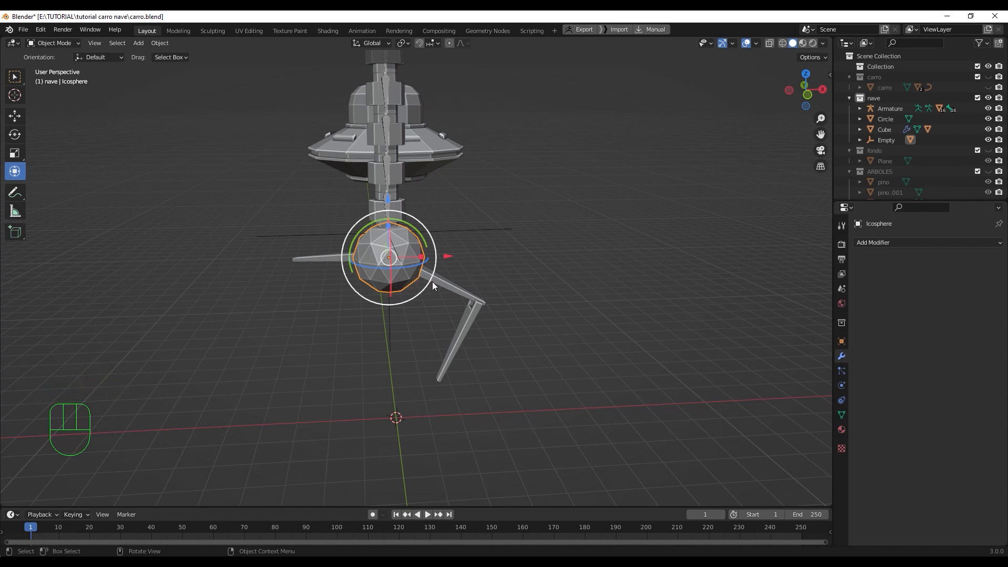
# Step: Rotate the tip sphere 15.7° about the global Z axis to adjust the mirrored claw's direction
pyautogui.press('KP_1')
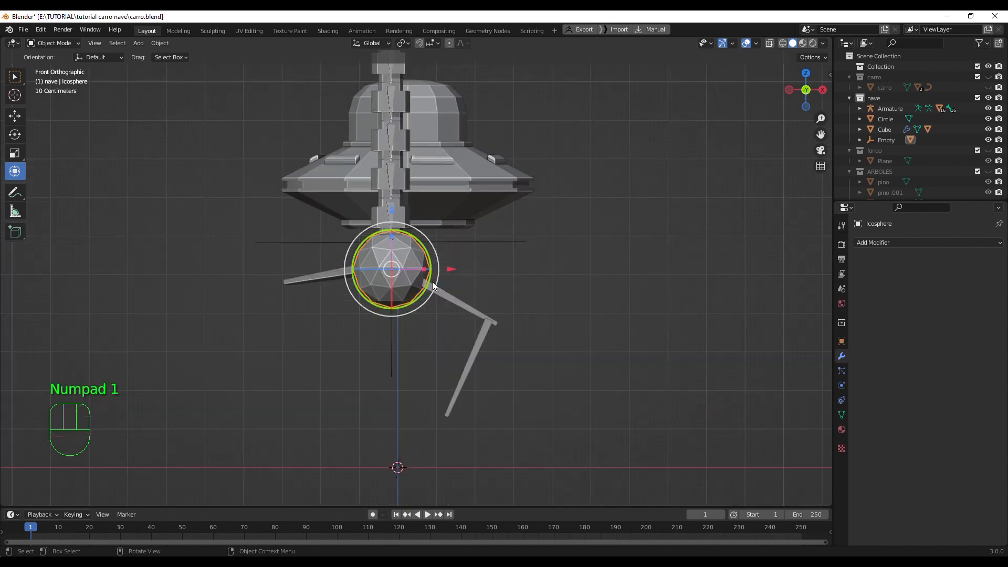
pyautogui.moveTo(361, 276); pyautogui.dragTo(384, 266)
pyautogui.hotkey('ctrl', 'z')
pyautogui.click(361, 268)
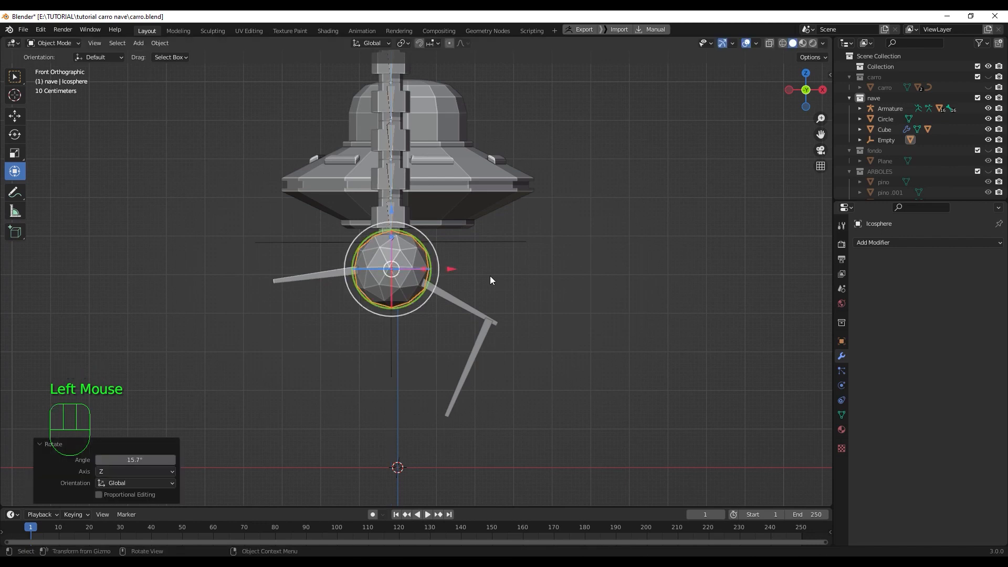
# Step: Test-rotate the mirrored upper claw block about its joint and undo the rotation
pyautogui.moveTo(490, 276); pyautogui.dragTo(482, 303, button='middle')
pyautogui.click(482, 305)
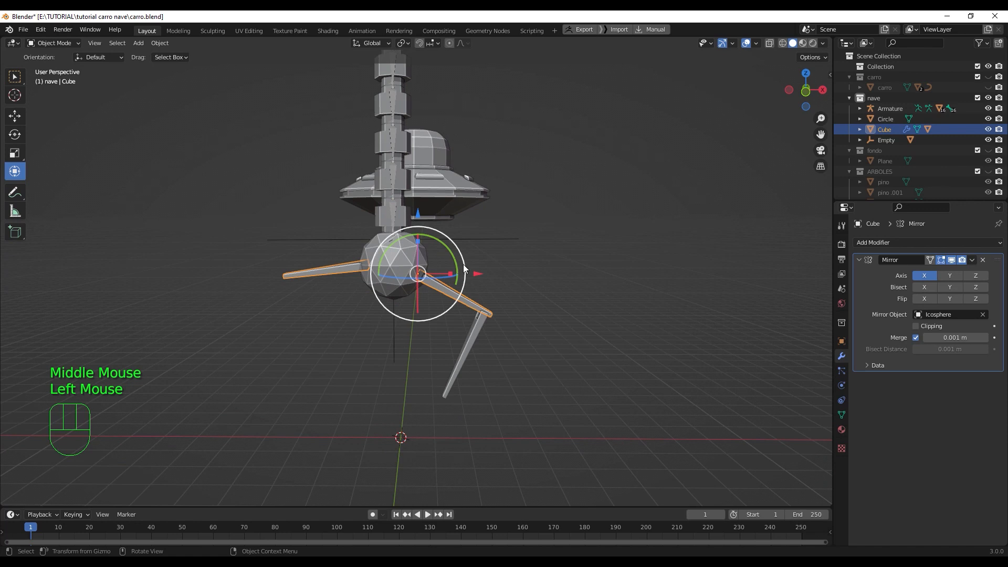
pyautogui.moveTo(447, 235); pyautogui.dragTo(459, 253)
pyautogui.hotkey('ctrl', 'z')
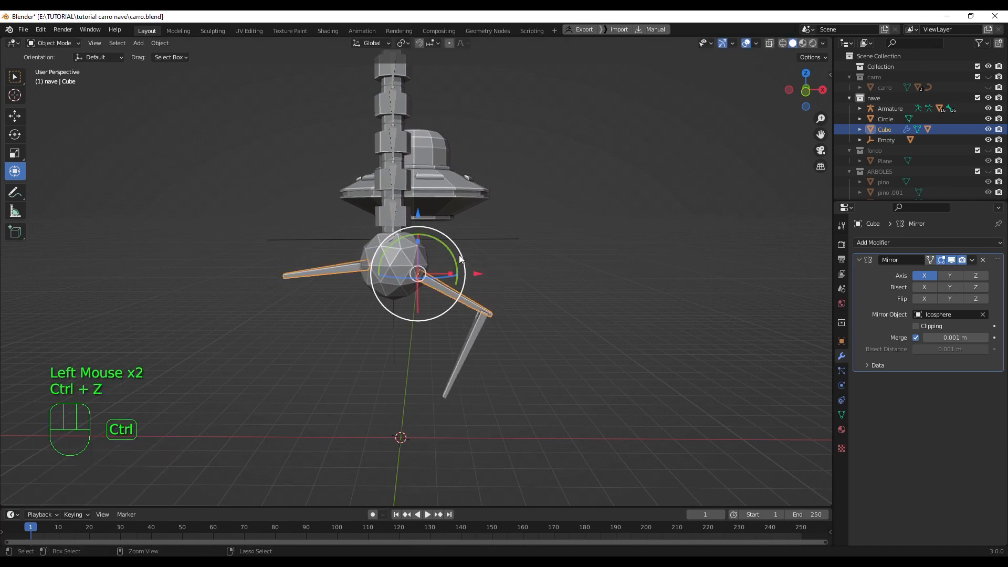
pyautogui.hotkey('ctrl', 'z')
pyautogui.click(530, 301)
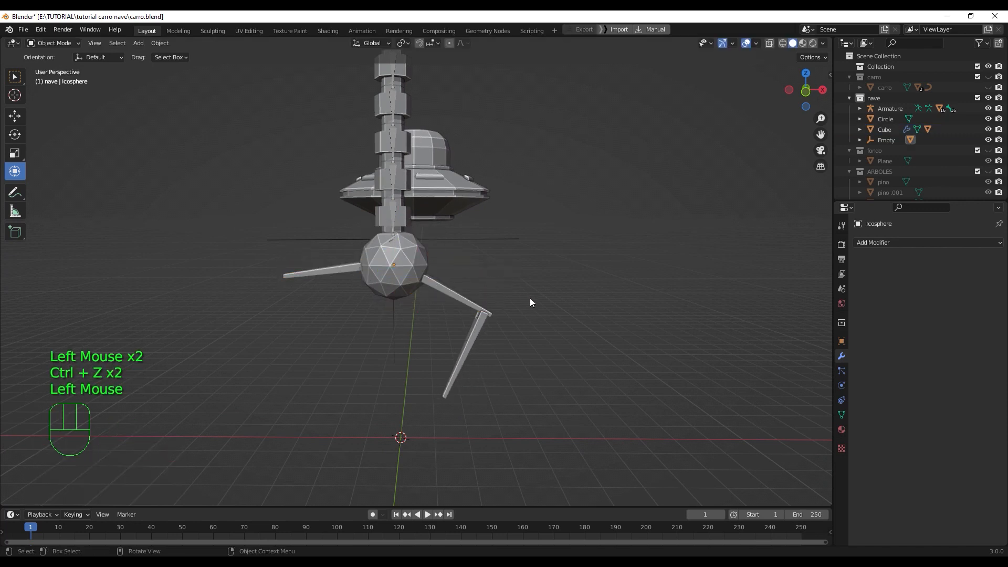
# Step: Remove the Mirror modifier from the upper claw block
pyautogui.click(446, 293)
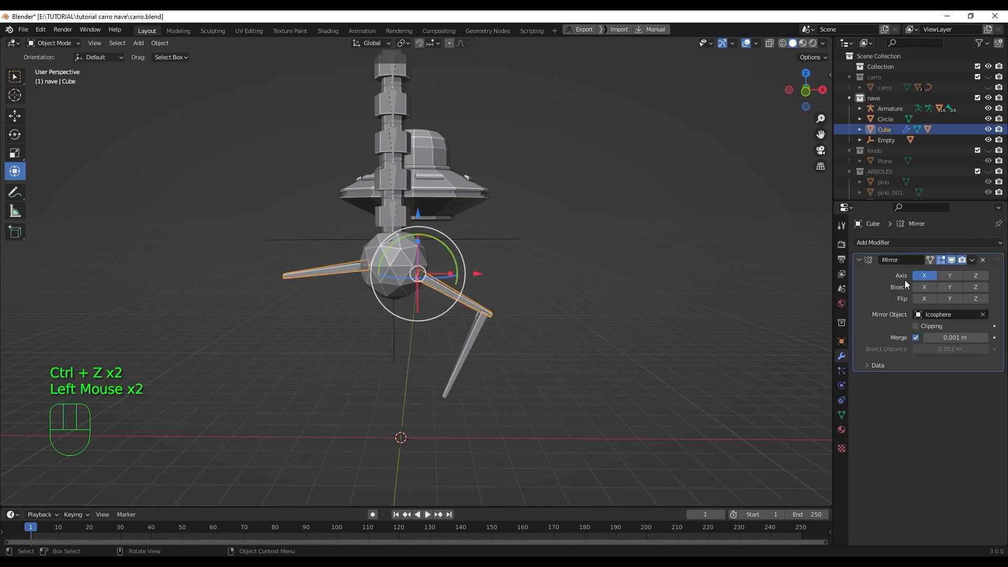
pyautogui.click(982, 260)
pyautogui.scroll(-1, 512, 293)
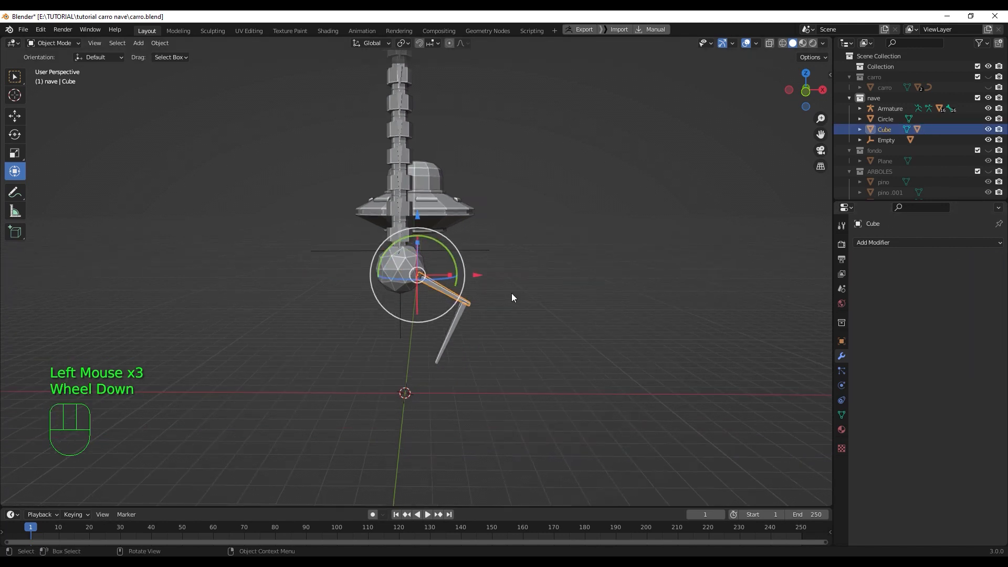
pyautogui.scroll(2, 511, 293)
pyautogui.moveTo(511, 293)
pyautogui.keyDown('shift'); pyautogui.mouseDown(button='middle')
pyautogui.moveTo(511, 312)
pyautogui.moveTo(515, 295)
pyautogui.mouseUp(button='middle'); pyautogui.keyUp('shift')
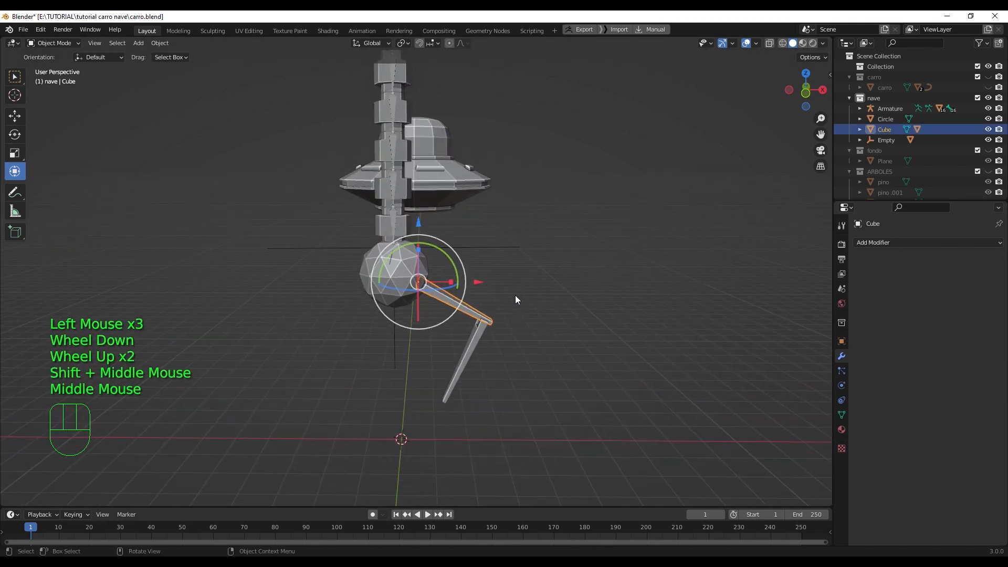
# Step: Clear the tip sphere's parent relation to the empty while keeping its transformation
pyautogui.click(518, 292)
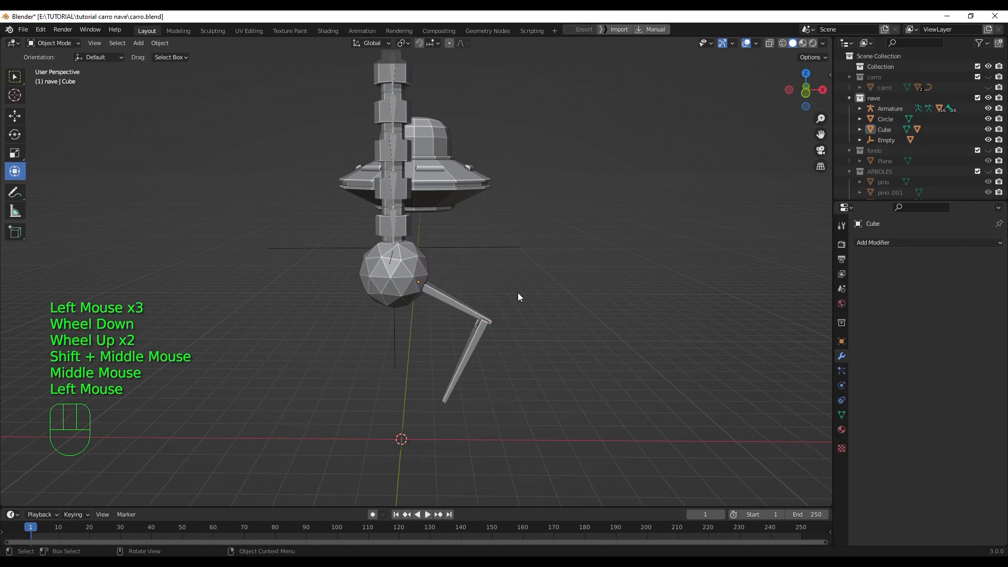
pyautogui.click(461, 248)
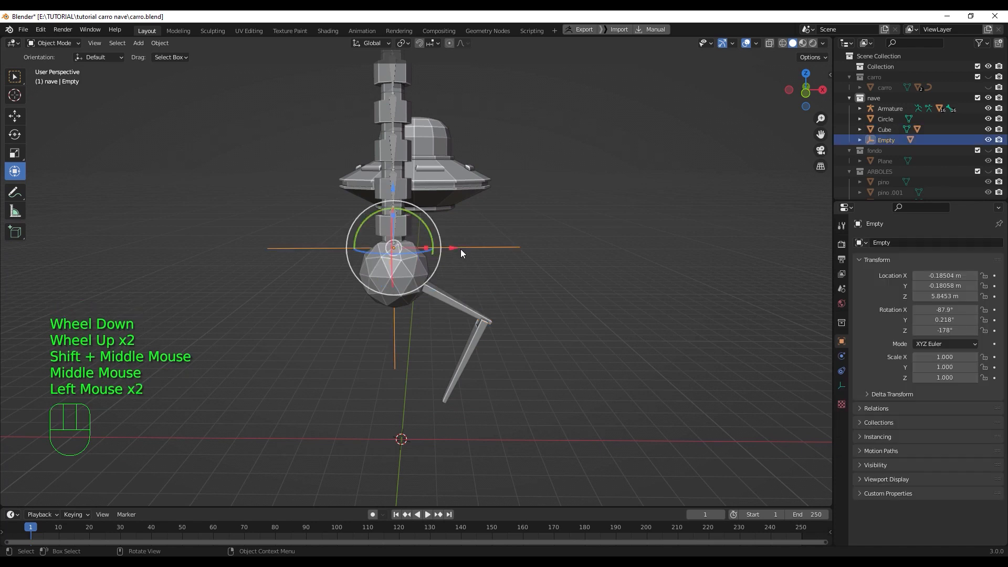
pyautogui.keyDown('shift'); pyautogui.click(413, 272); pyautogui.keyUp('shift')
pyautogui.click(162, 45)
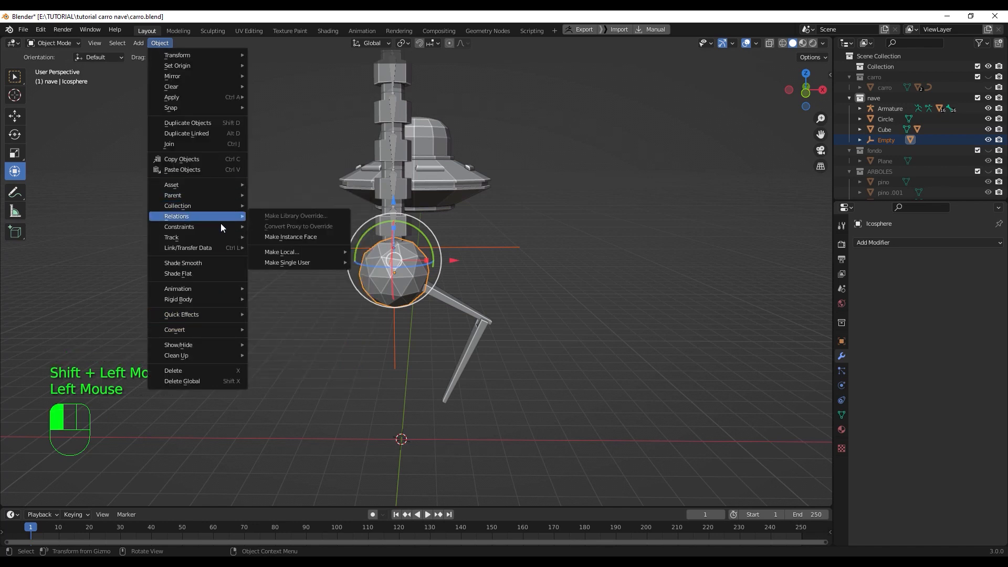
pyautogui.moveTo(221, 197)
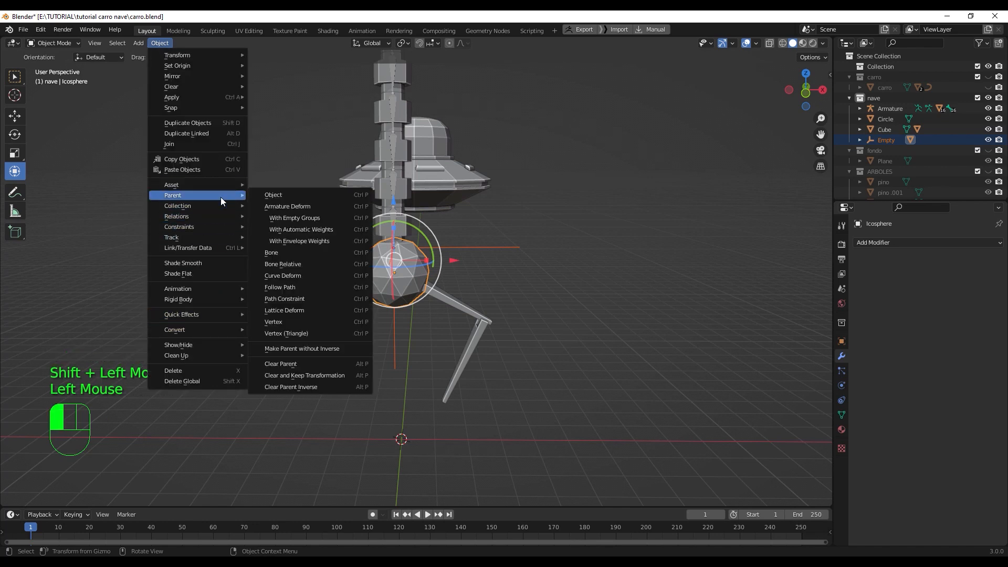
pyautogui.click(332, 378)
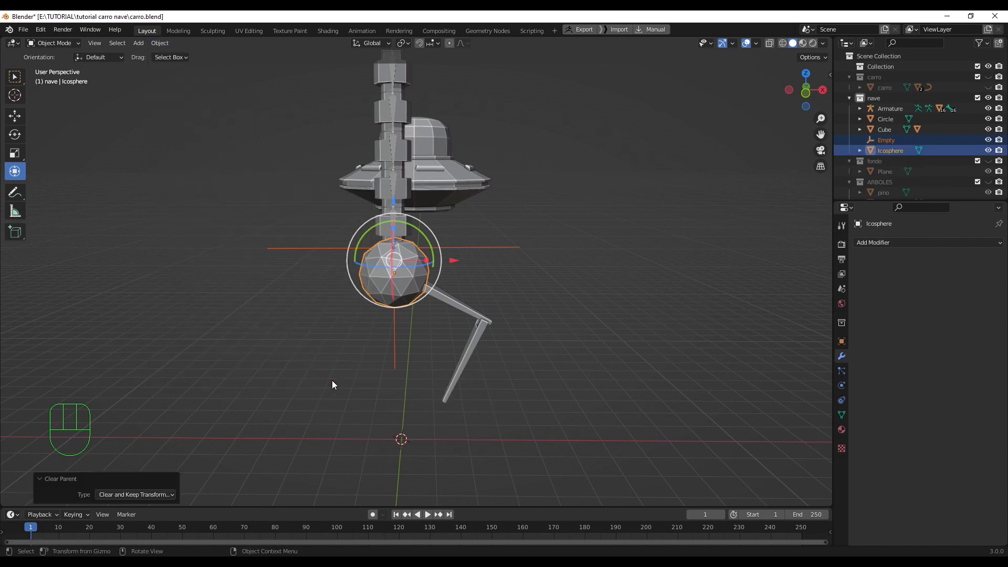
# Step: Test-move the empty about 0.62 m up along global Z and undo the move
pyautogui.click(378, 390)
pyautogui.doubleClick(408, 288)
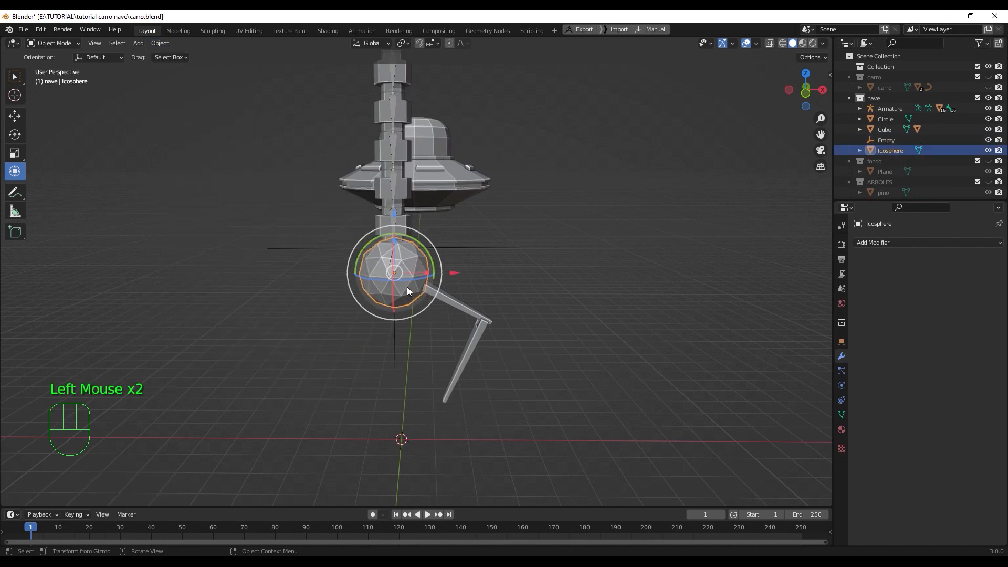
pyautogui.click(480, 248)
pyautogui.moveTo(399, 194); pyautogui.dragTo(383, 163)
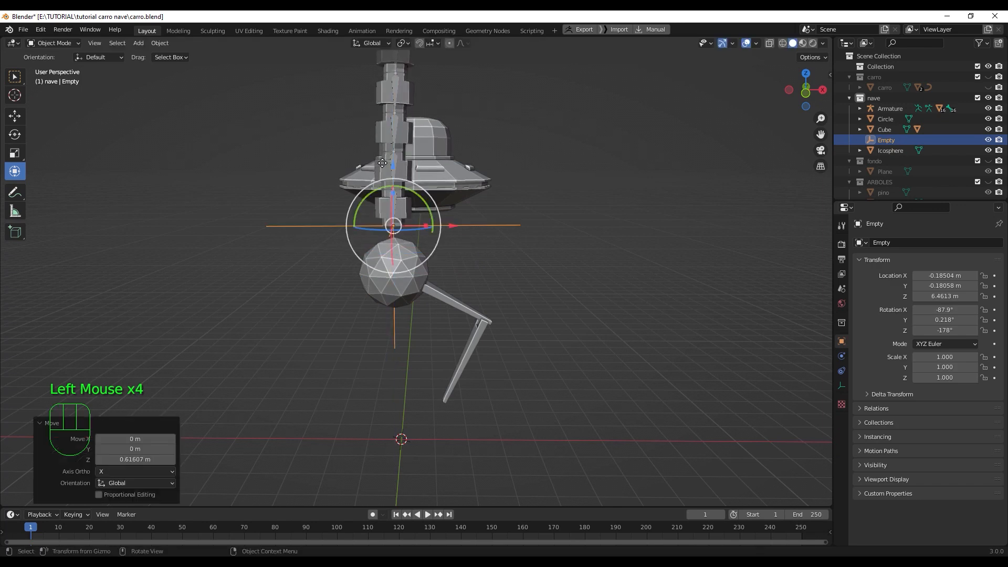
pyautogui.hotkey('ctrl', 'z')
# Step: Apply all transforms to the unparented tip sphere
pyautogui.click(485, 295)
pyautogui.click(409, 282)
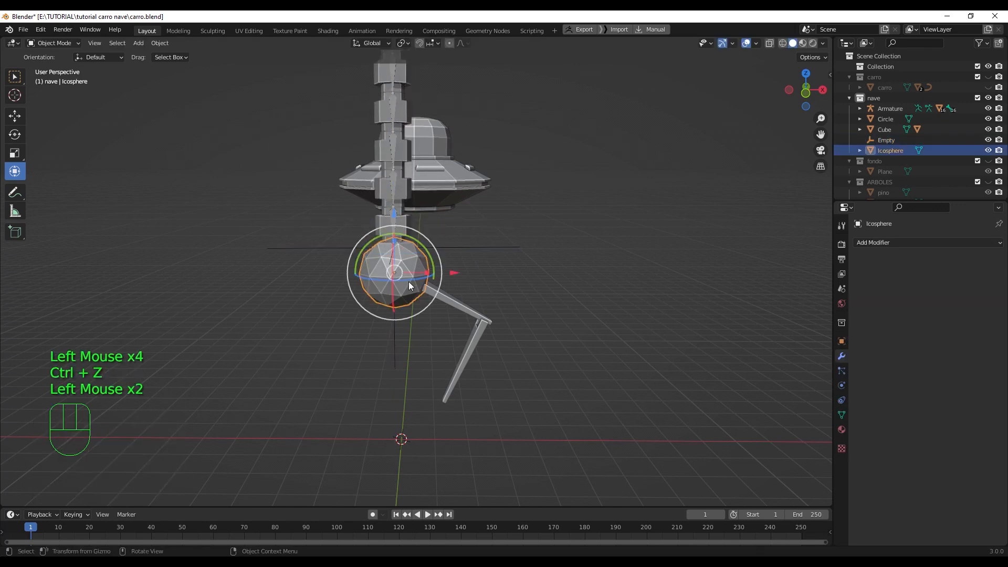
pyautogui.hotkey('ctrl', 'a')
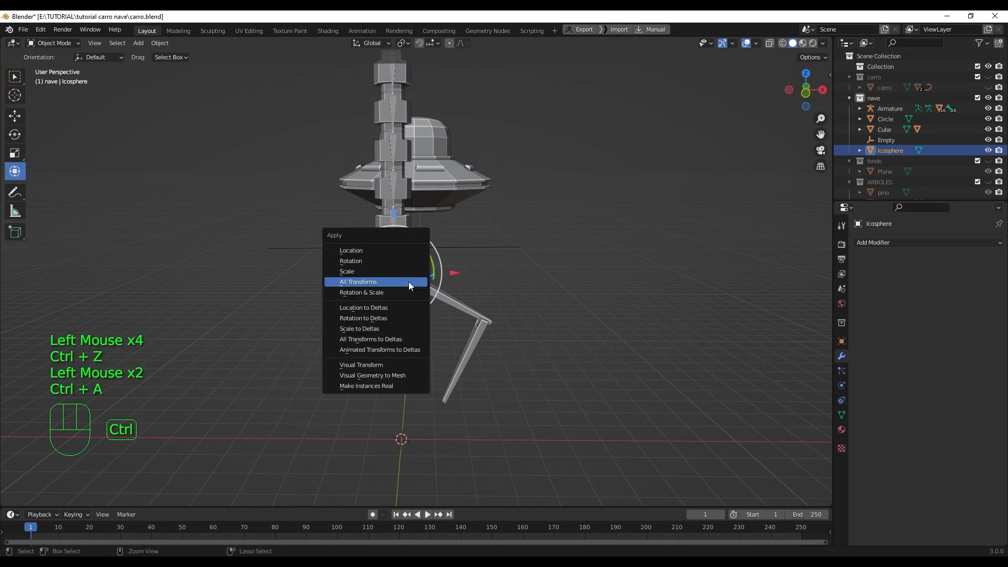
pyautogui.click(408, 282)
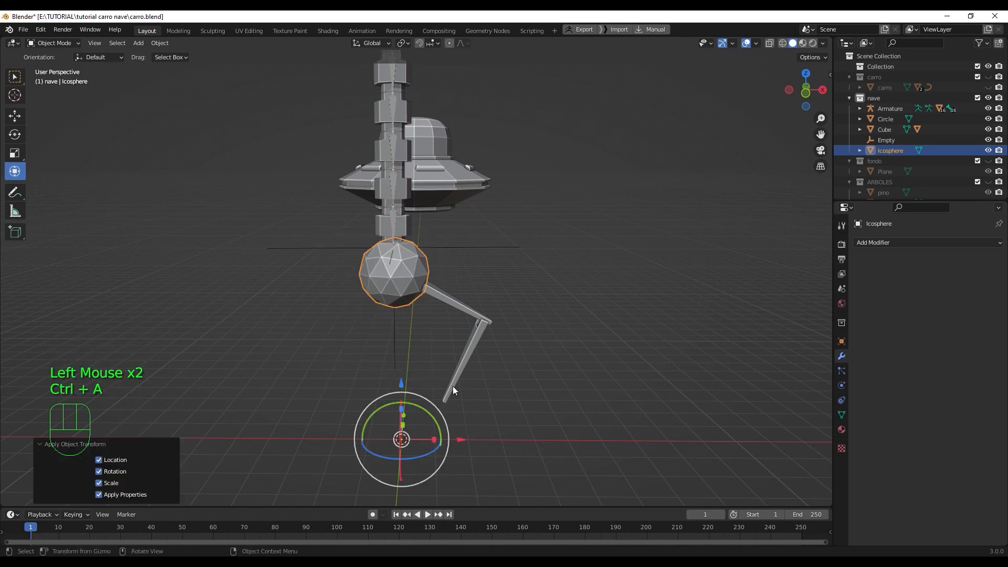
# Step: Add a Mirror modifier on the X axis to the upper claw block, using the tip sphere as mirror object
pyautogui.click(523, 292)
pyautogui.click(465, 307)
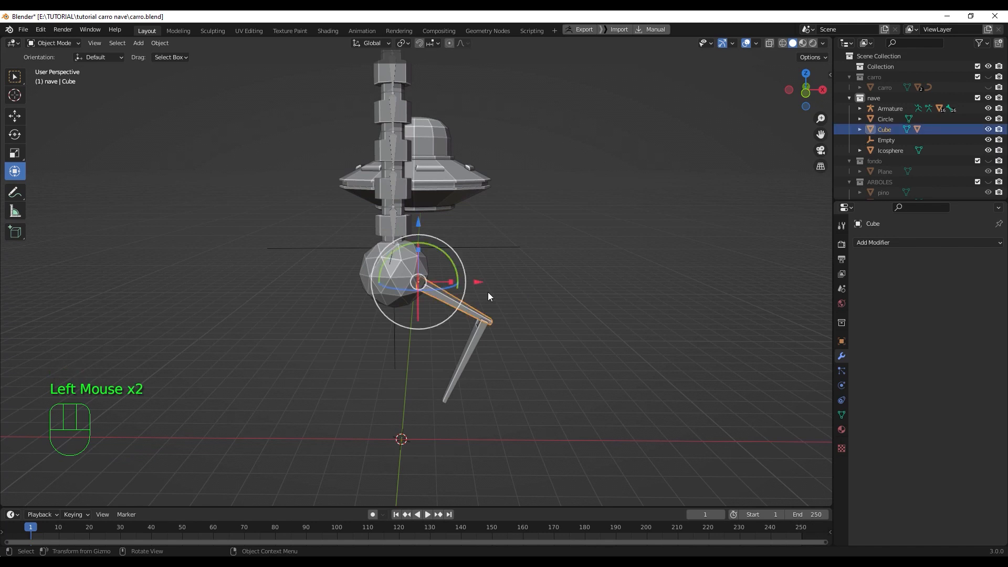
pyautogui.click(881, 244)
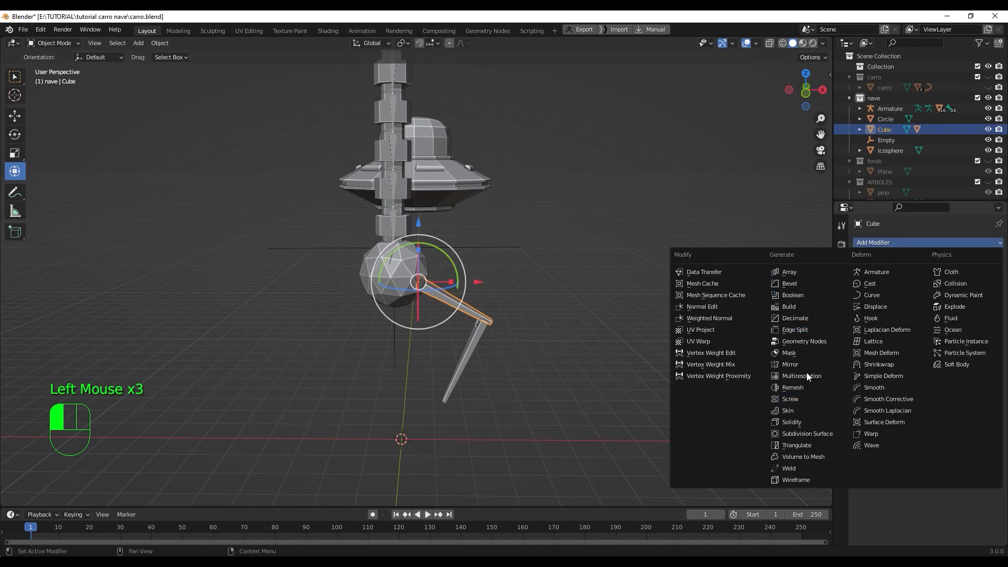
pyautogui.click(790, 364)
pyautogui.click(982, 314)
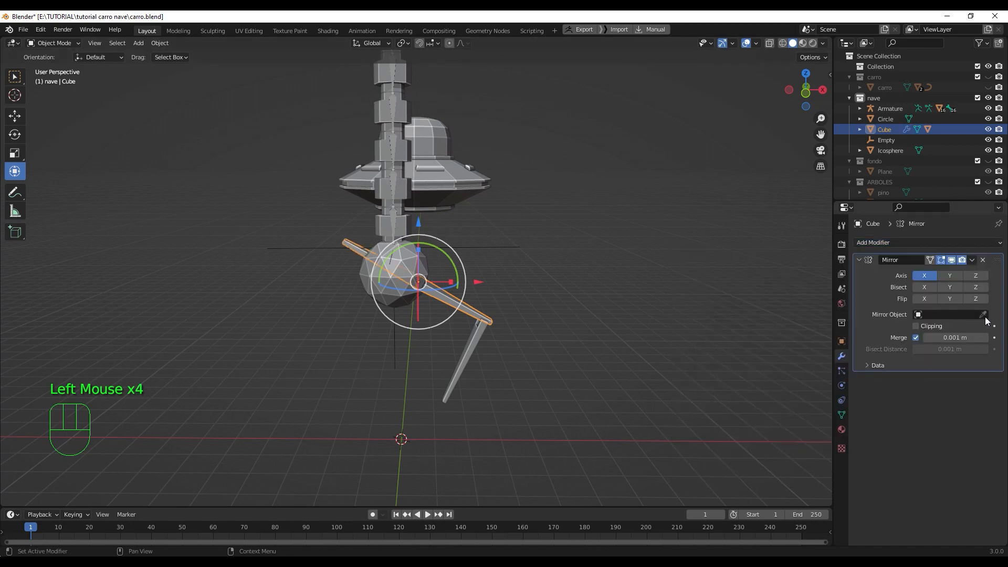
pyautogui.click(406, 264)
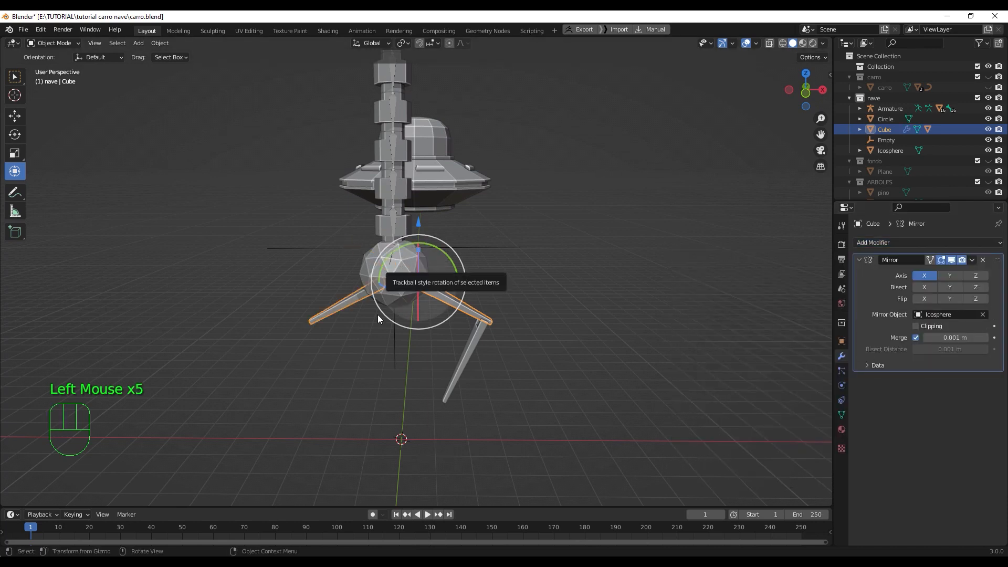
pyautogui.click(327, 385)
# Step: Add a Mirror modifier on the X axis to the lower claw block, with the Icosphere as mirror object
pyautogui.moveTo(373, 374); pyautogui.dragTo(464, 330, button='middle')
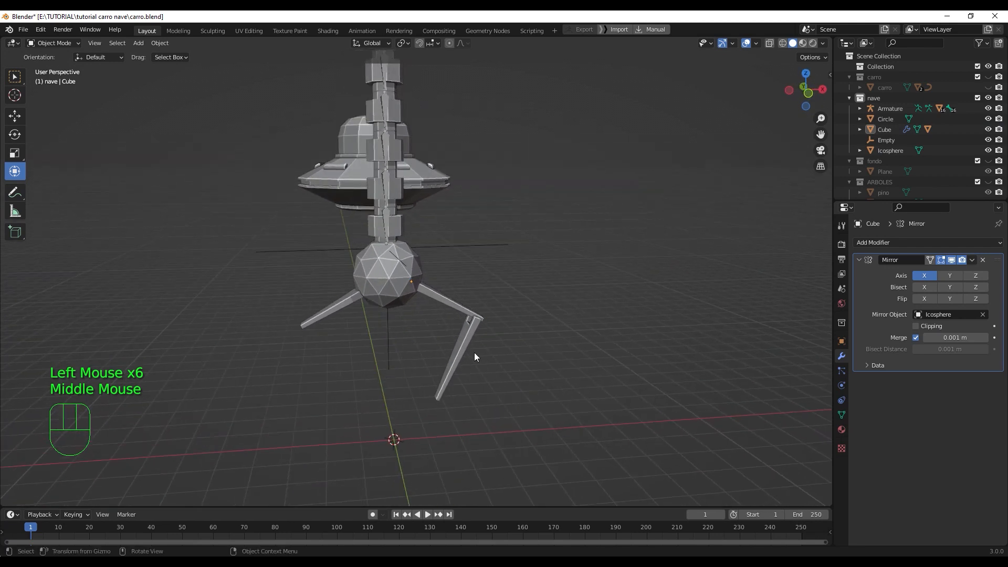
pyautogui.click(469, 334)
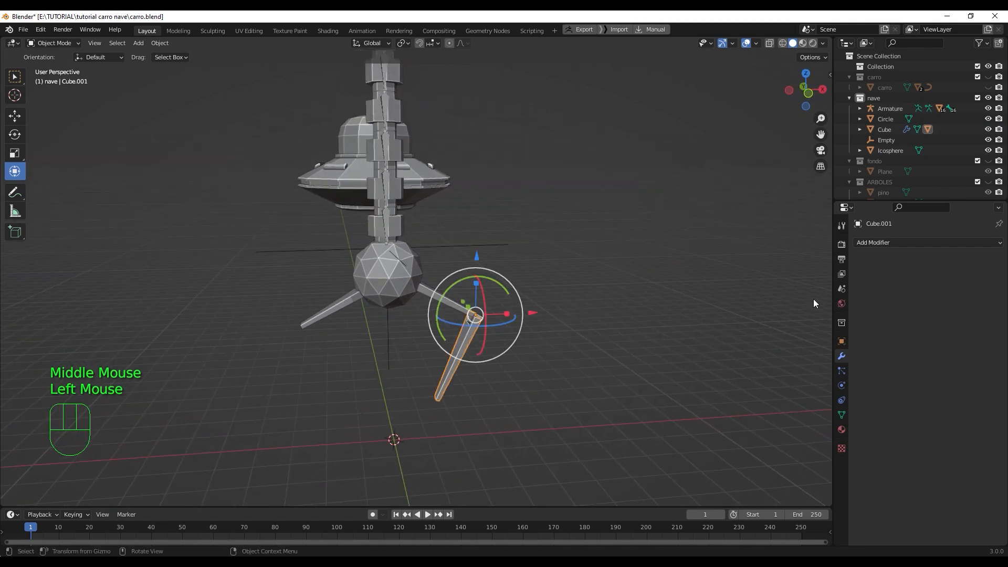
pyautogui.click(943, 243)
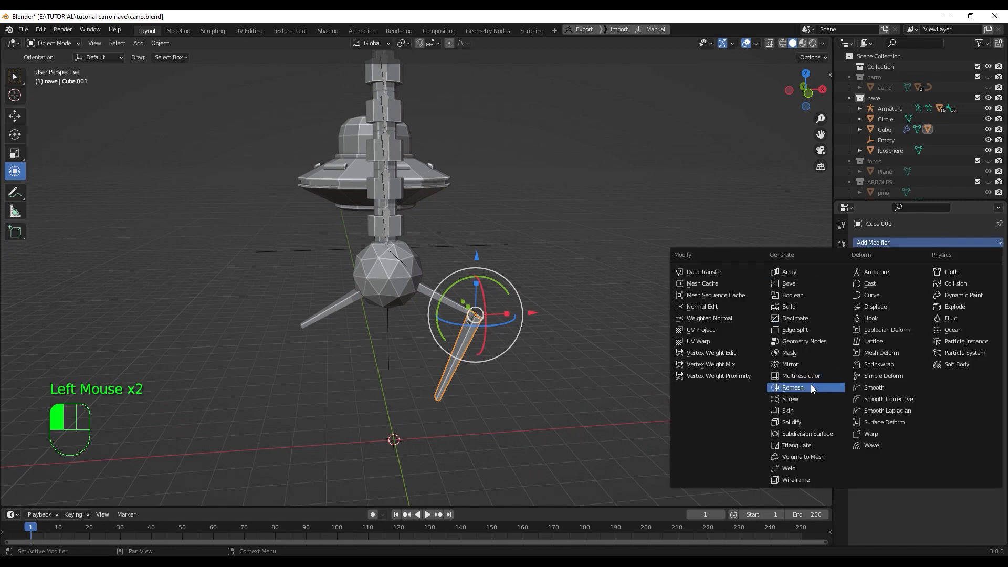
pyautogui.click(808, 360)
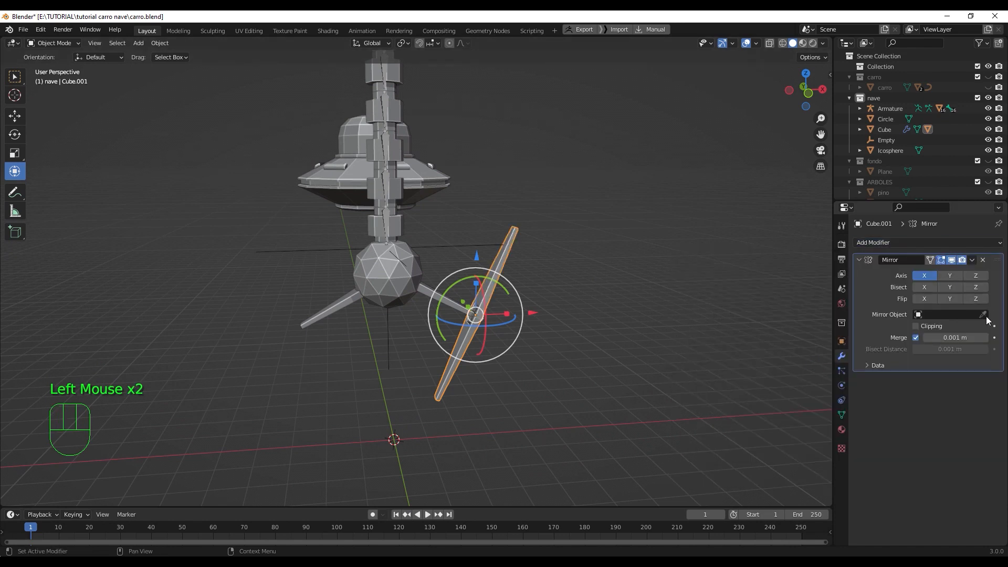
pyautogui.click(983, 314)
pyautogui.click(404, 280)
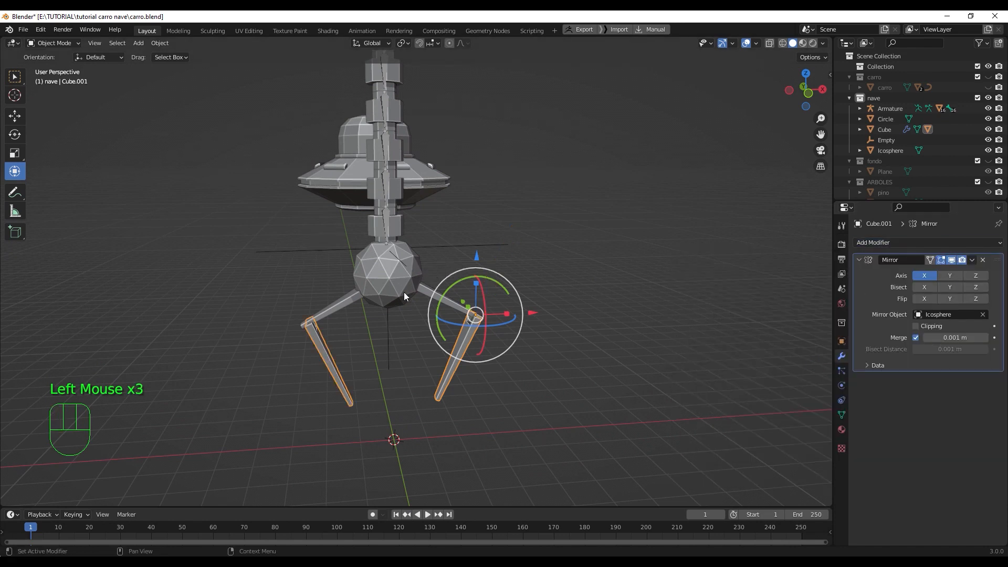
pyautogui.click(566, 375)
# Step: Test-rotate the mirrored upper claw block about its joint in front view and undo the rotation
pyautogui.press('KP_1')
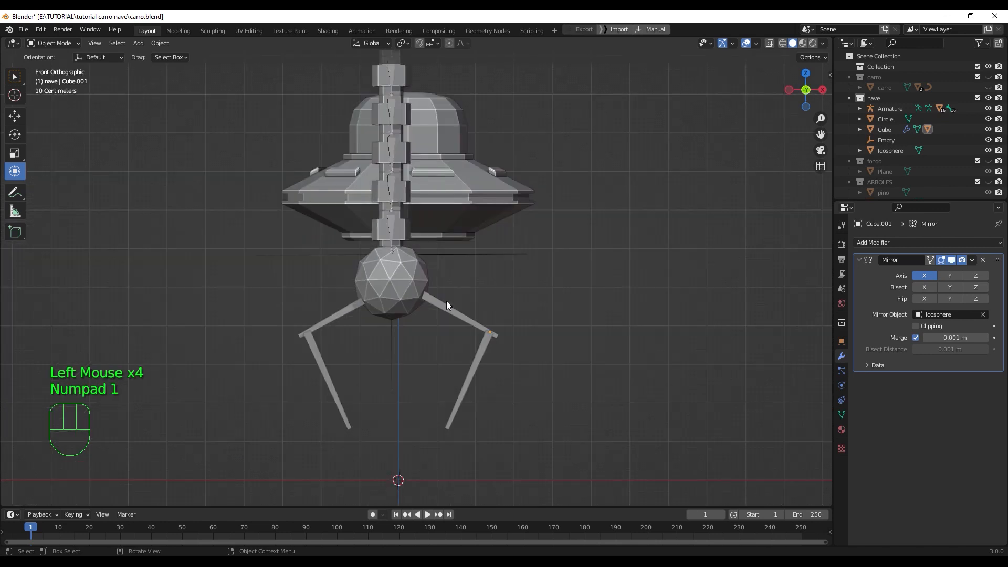
pyautogui.click(449, 305)
pyautogui.moveTo(455, 269); pyautogui.dragTo(461, 301)
pyautogui.hotkey('ctrl', 'z')
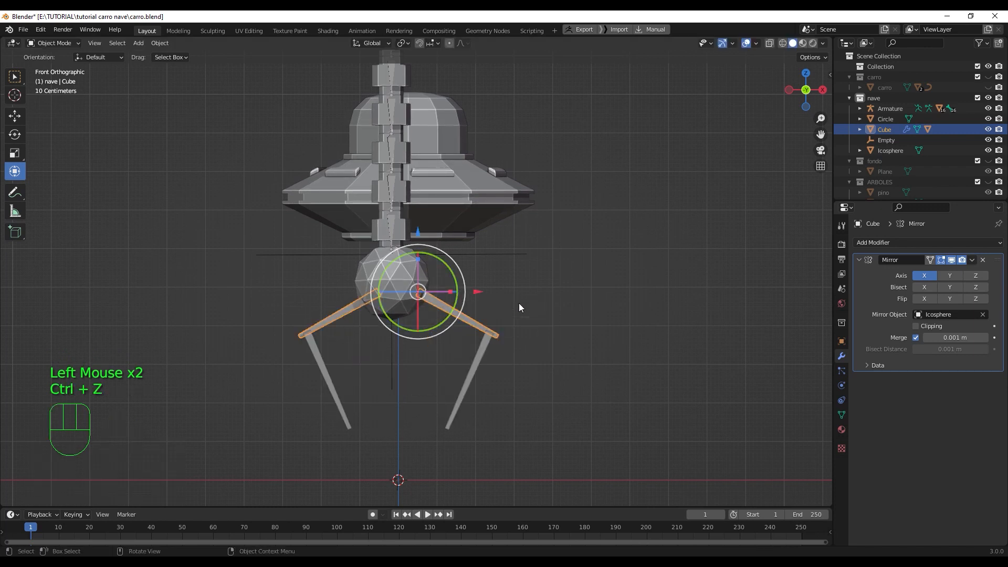
# Step: Test-move the tip sphere about 0.47 m up along global Z and undo the move
pyautogui.scroll(-1, 504, 318)
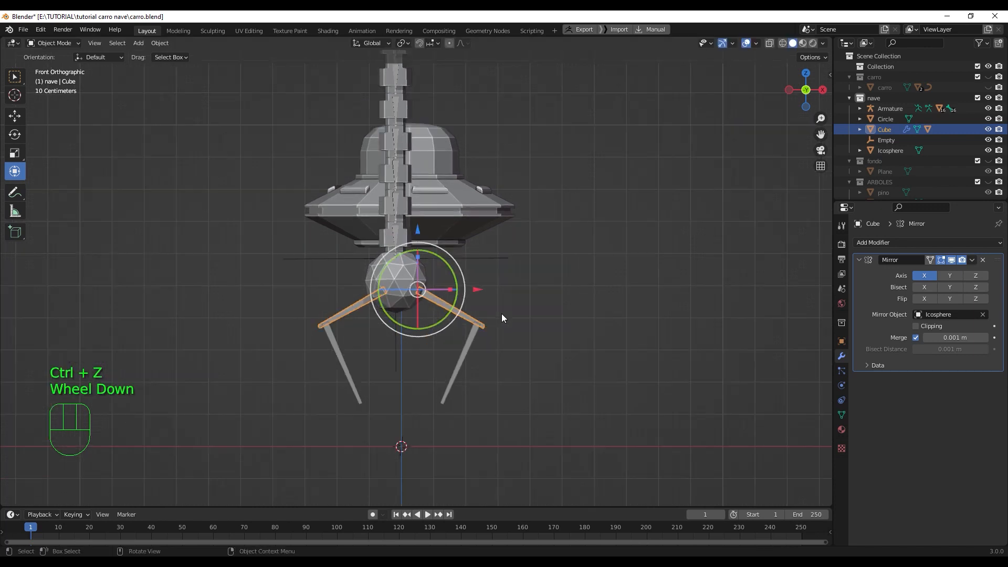
pyautogui.click(530, 317)
pyautogui.click(420, 282)
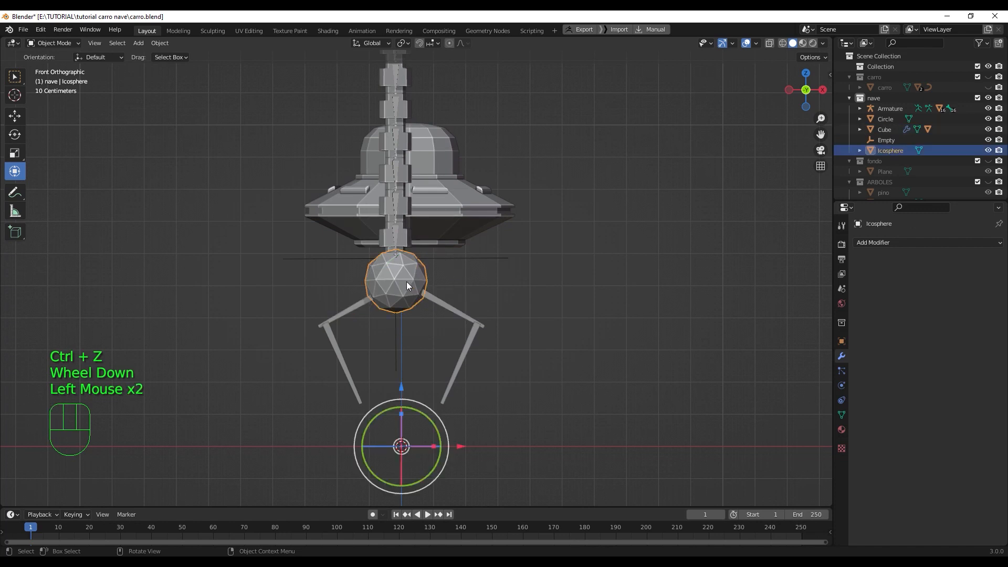
pyautogui.moveTo(402, 388); pyautogui.dragTo(401, 368)
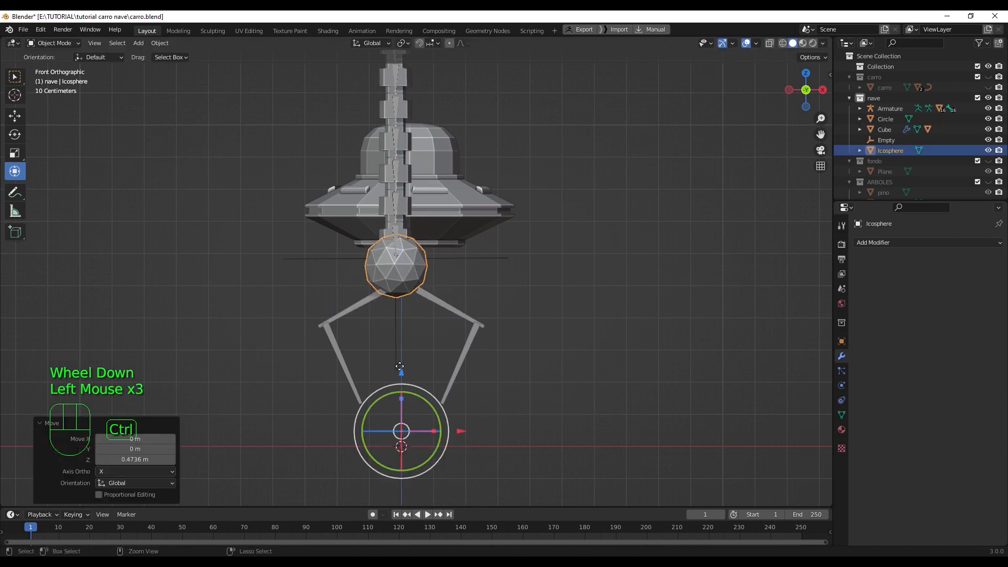
pyautogui.hotkey('ctrl', 'z')
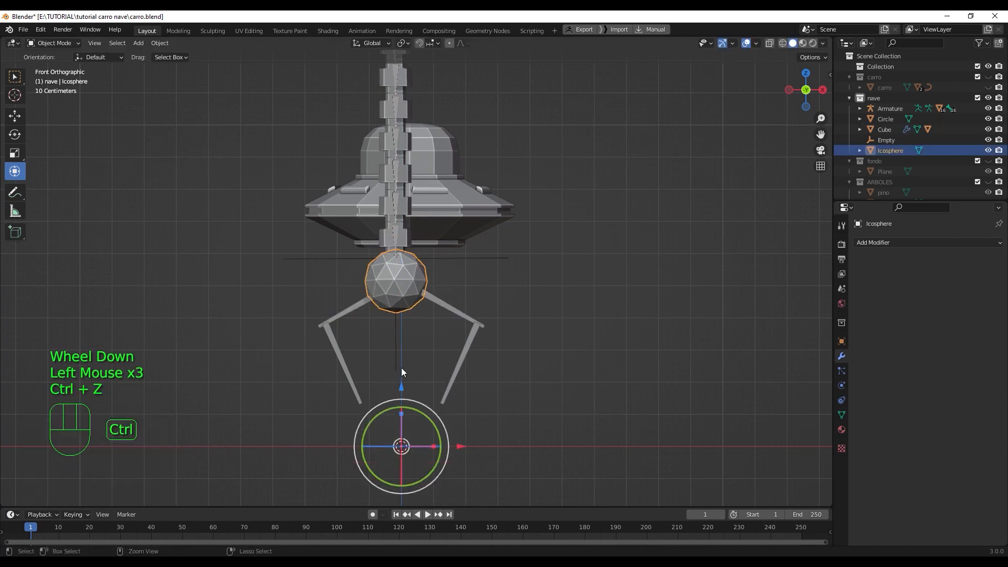
# Step: Set the icosphere's origin to its geometry
pyautogui.click(154, 43)
pyautogui.moveTo(198, 65)
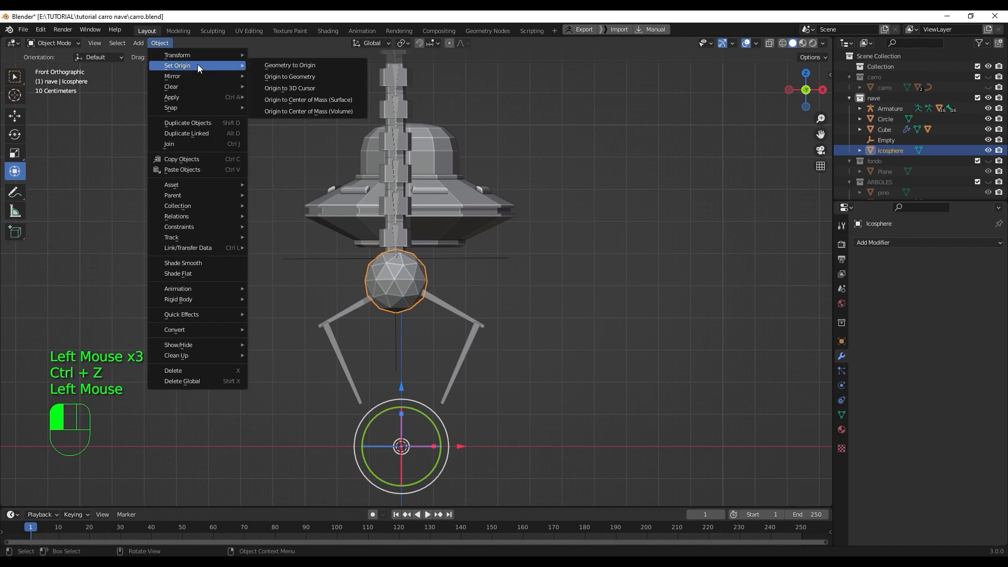
pyautogui.click(317, 76)
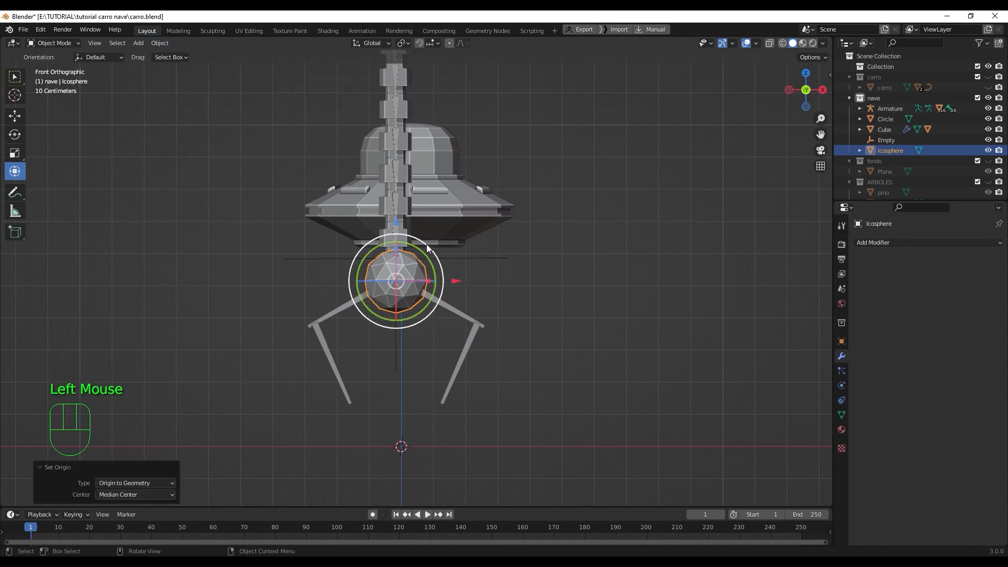
# Step: Parent the mirrored upper claw arms to the icosphere using the Object parent type
pyautogui.click(476, 286)
pyautogui.click(461, 317)
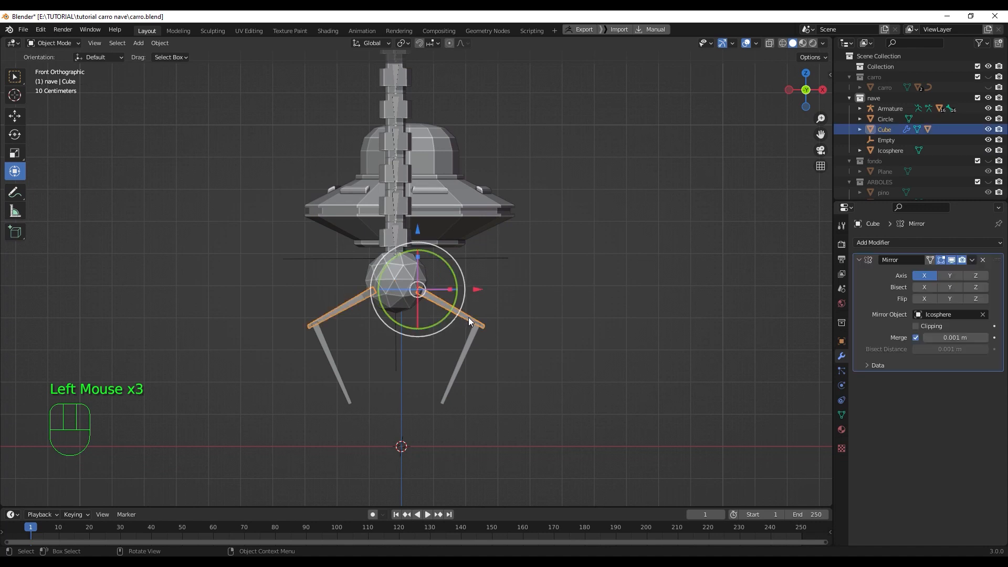
pyautogui.keyDown('shift'); pyautogui.click(395, 268); pyautogui.keyUp('shift')
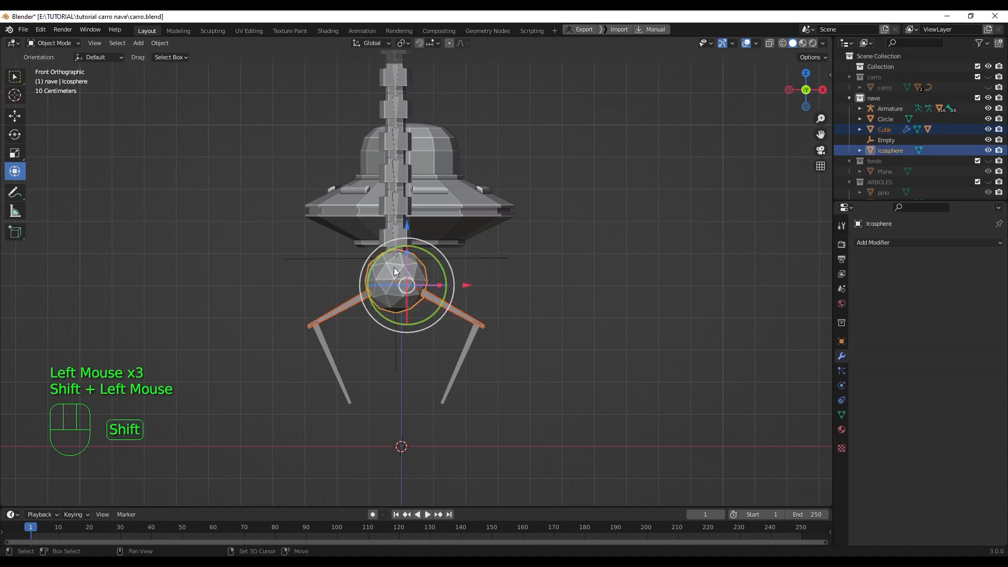
pyautogui.hotkey('ctrl', 'p')
pyautogui.click(393, 267)
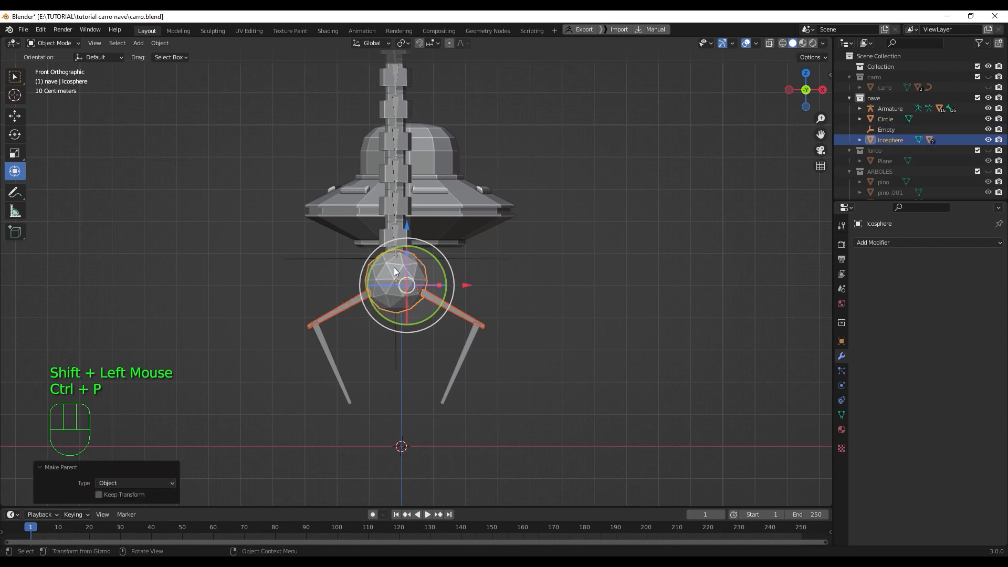
# Step: Try moving the icosphere together with its attached claw arms, and undo the movement
pyautogui.click(535, 305)
pyautogui.click(403, 263)
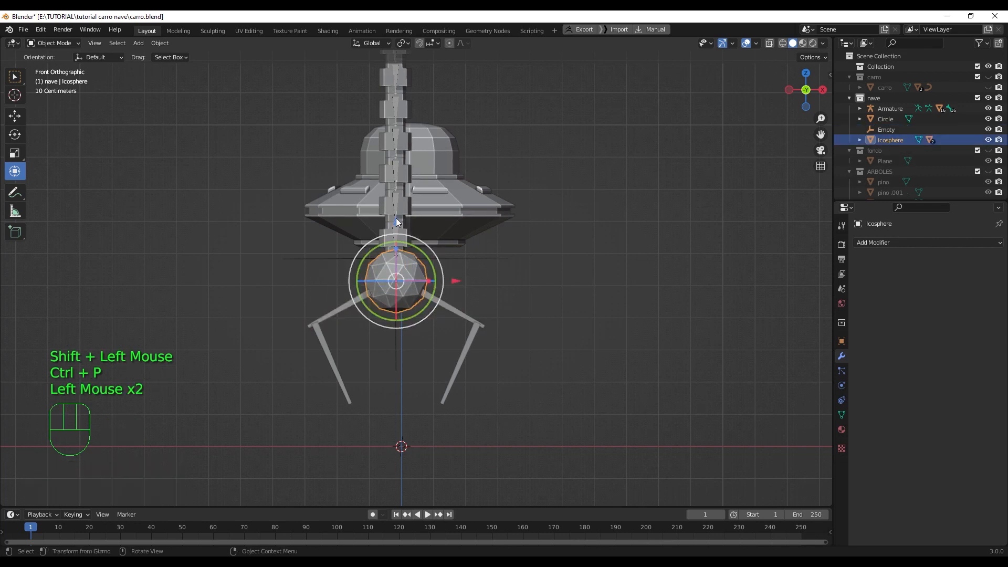
pyautogui.moveTo(407, 283); pyautogui.dragTo(371, 197)
pyautogui.hotkey('ctrl', 'z')
# Step: Parent the icosphere to the Empty at the chain's lower end using the Object parent type
pyautogui.scroll(2, 477, 294)
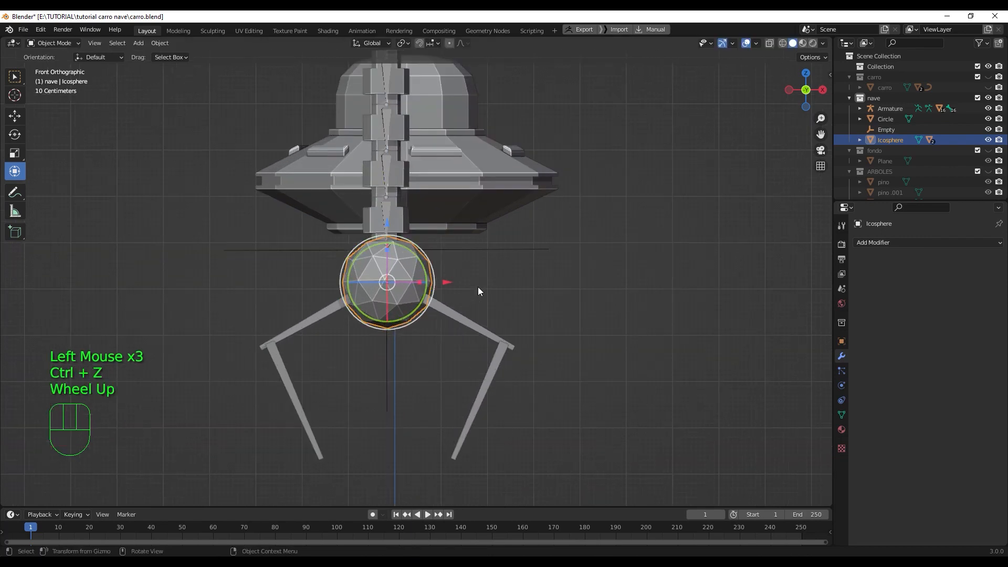
pyautogui.moveTo(478, 287); pyautogui.dragTo(423, 253, button='middle')
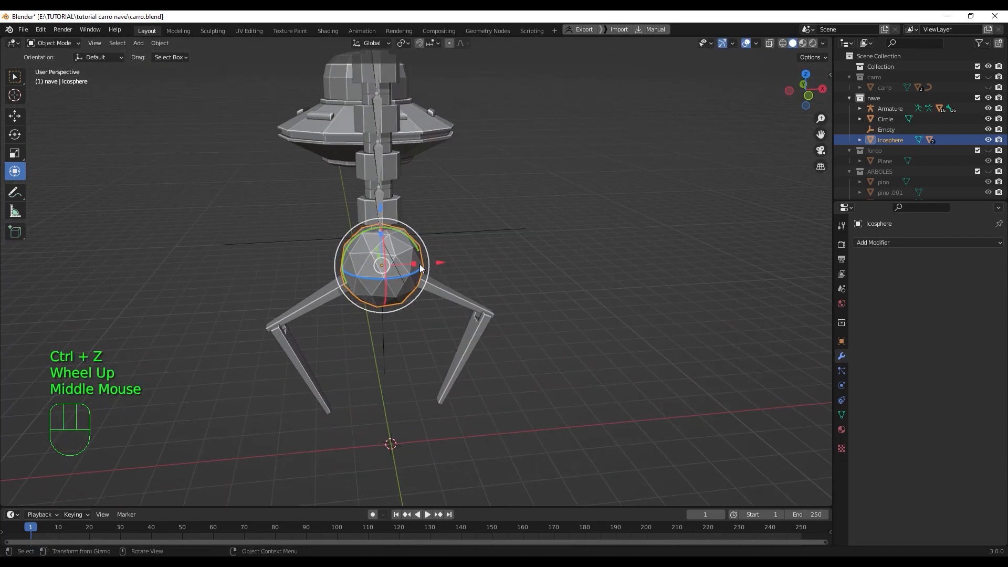
pyautogui.keyDown('shift'); pyautogui.click(478, 234); pyautogui.keyUp('shift')
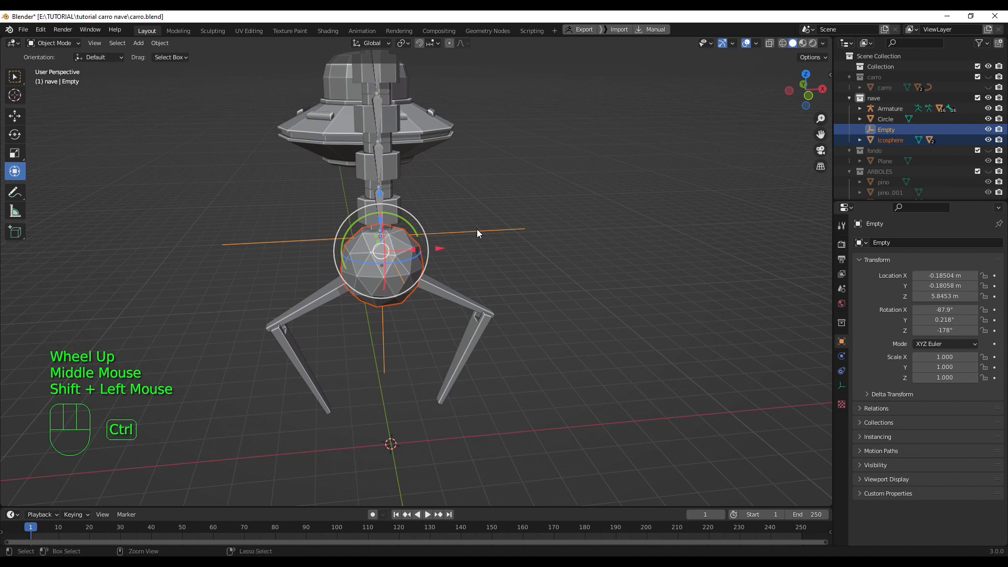
pyautogui.hotkey('ctrl', 'p')
pyautogui.click(477, 229)
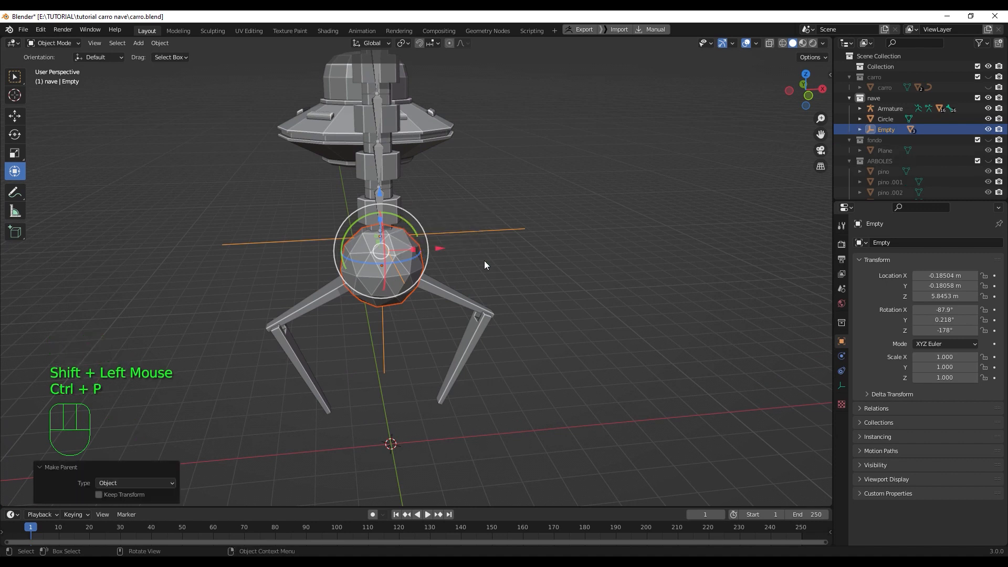
# Step: Move the Empty with the attached claw up about 0.7 m along Z
pyautogui.scroll(-2, 486, 264)
pyautogui.click(505, 307)
pyautogui.click(468, 259)
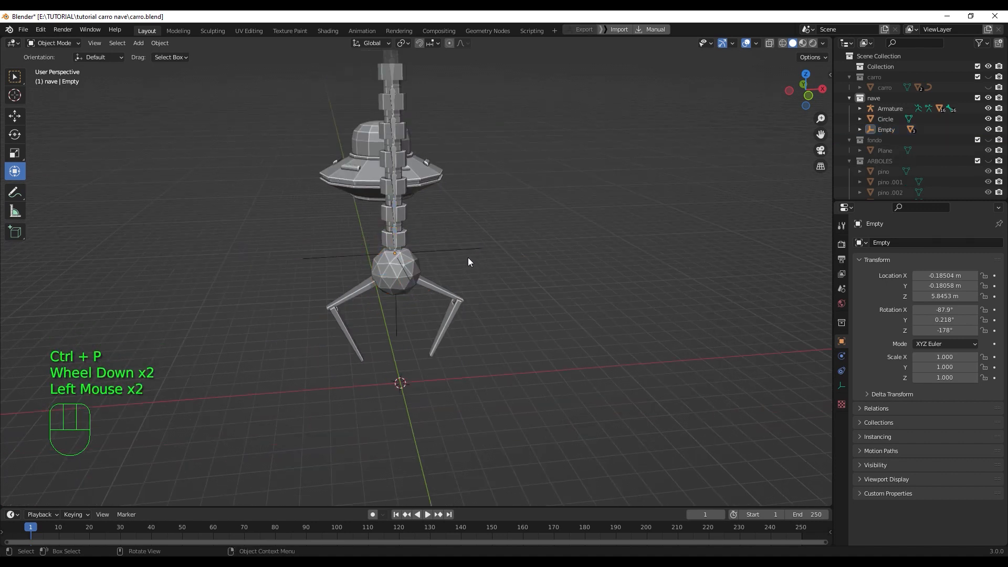
pyautogui.click(465, 250)
pyautogui.moveTo(397, 212)
pyautogui.mouseDown()
pyautogui.moveTo(392, 185)
pyautogui.moveTo(393, 195)
pyautogui.mouseUp()
# Step: Try rotating the Empty with the claw about the X axis, and undo the rotation
pyautogui.moveTo(473, 270); pyautogui.dragTo(534, 244, button='middle')
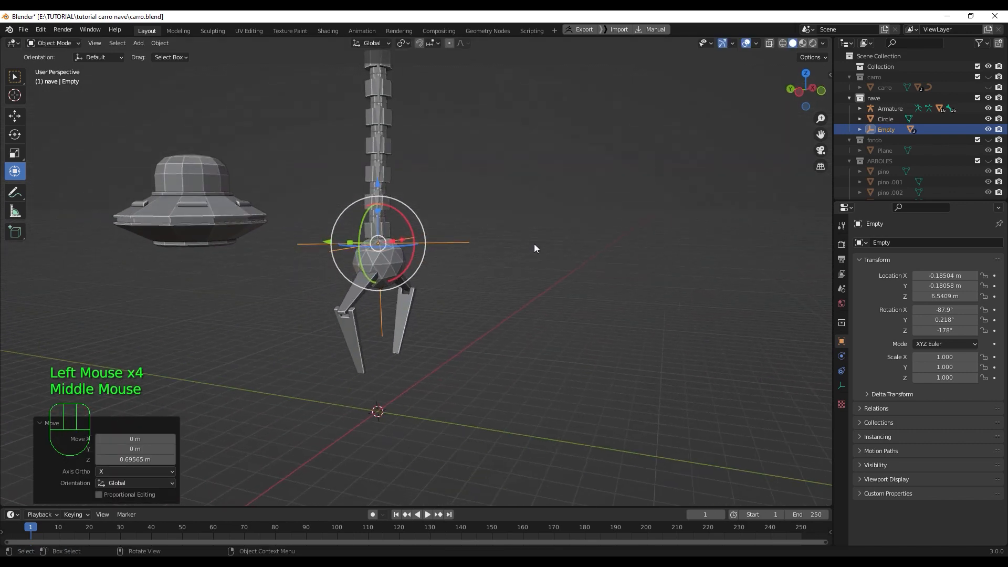
pyautogui.moveTo(414, 234); pyautogui.dragTo(406, 210)
pyautogui.hotkey('ctrl', 'z')
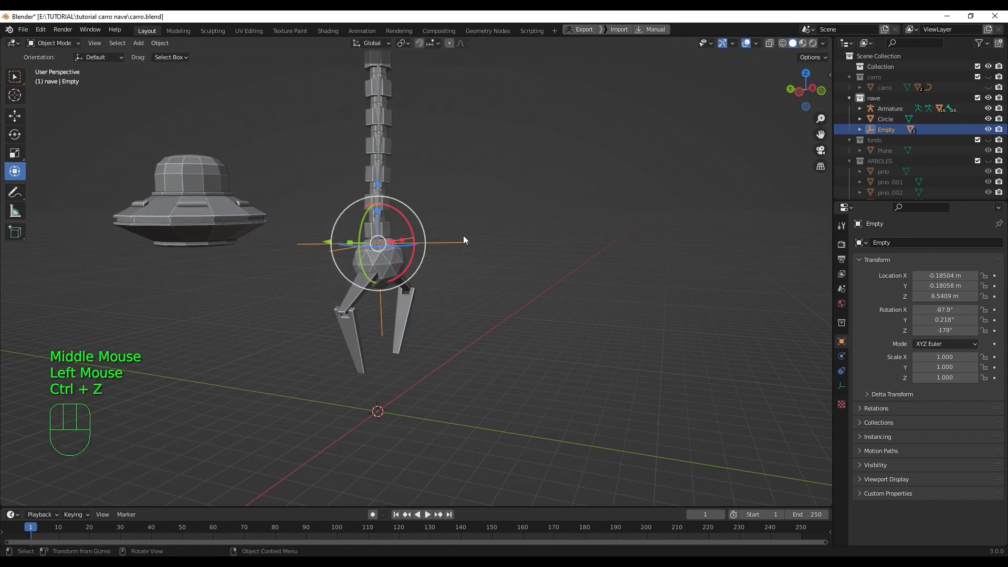
# Step: Raise the armature from the top of the chain to a Z location of about 23.26 m, straightening the chain
pyautogui.scroll(-3, 462, 236)
pyautogui.moveTo(451, 242); pyautogui.dragTo(401, 237, button='middle')
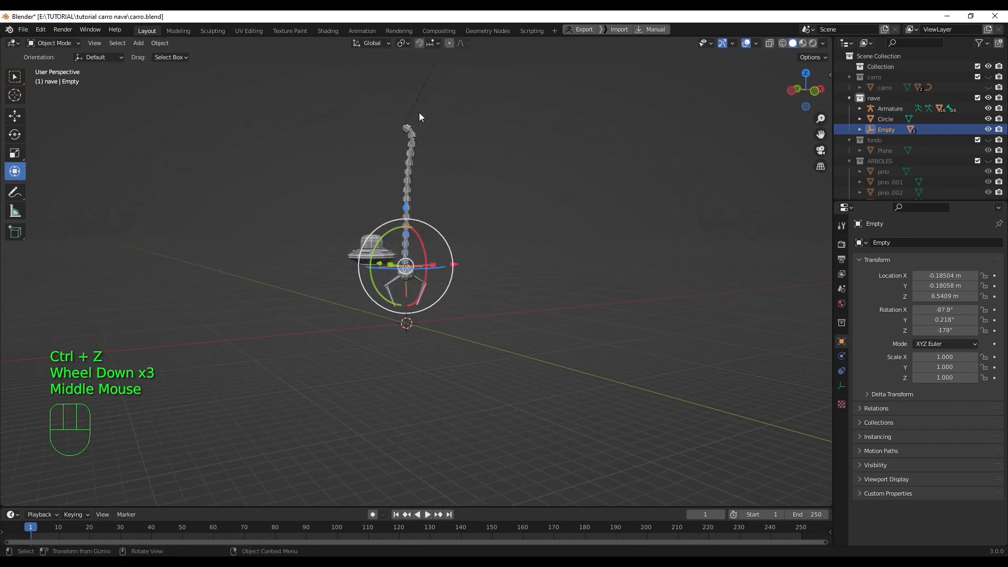
pyautogui.scroll(2, 428, 124)
pyautogui.keyDown('shift'); pyautogui.moveTo(433, 131); pyautogui.dragTo(467, 375, button='middle'); pyautogui.keyUp('shift')
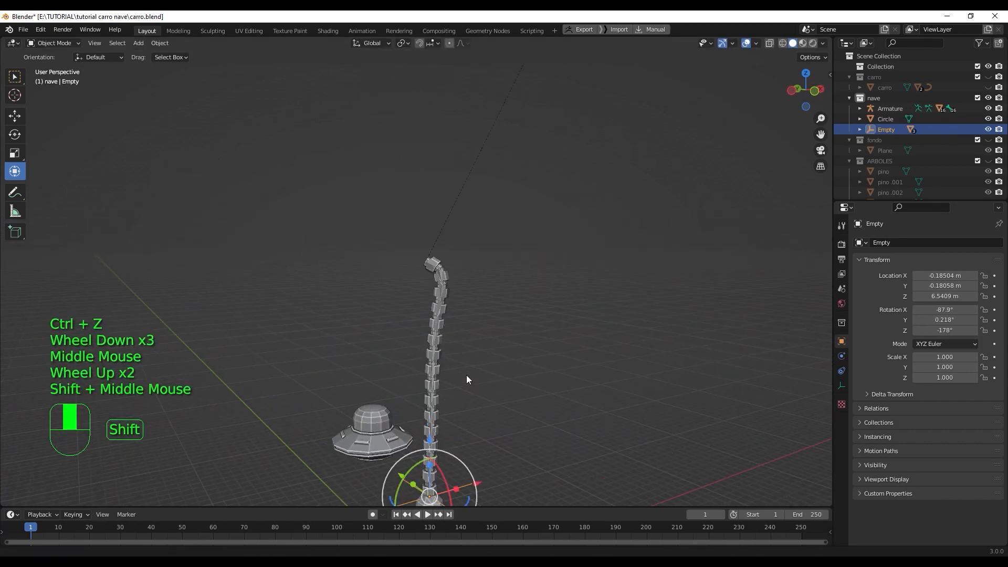
pyautogui.click(433, 267)
pyautogui.moveTo(425, 198); pyautogui.dragTo(423, 174)
# Step: Try transforming the armature from the top of the chain, and undo each attempt
pyautogui.moveTo(446, 212); pyautogui.dragTo(445, 220)
pyautogui.hotkey('ctrl', 'z')
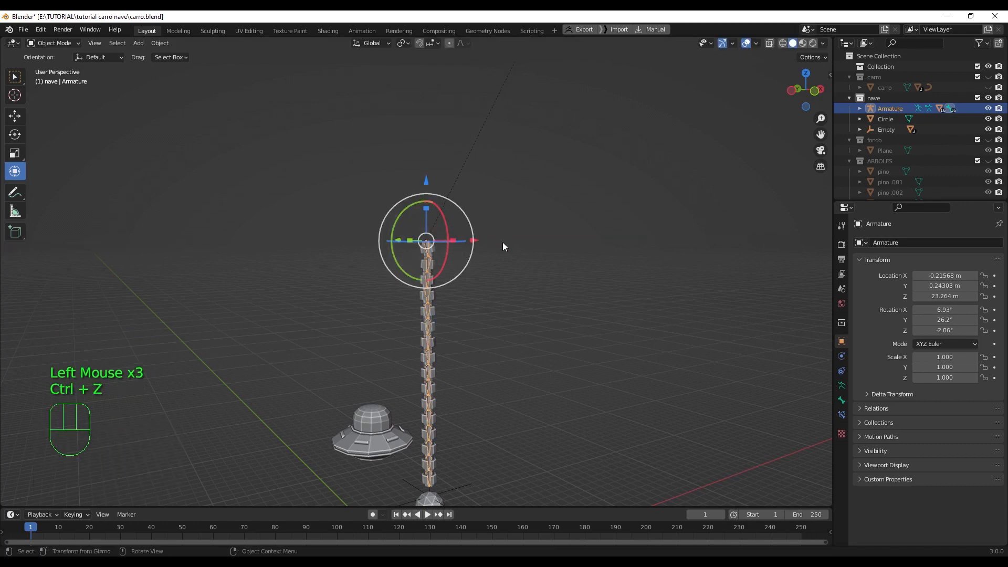
pyautogui.moveTo(502, 242); pyautogui.dragTo(556, 281, button='middle')
pyautogui.moveTo(449, 220); pyautogui.dragTo(464, 215)
pyautogui.hotkey('ctrl', 'z')
pyautogui.hotkey('ctrl', 'z')
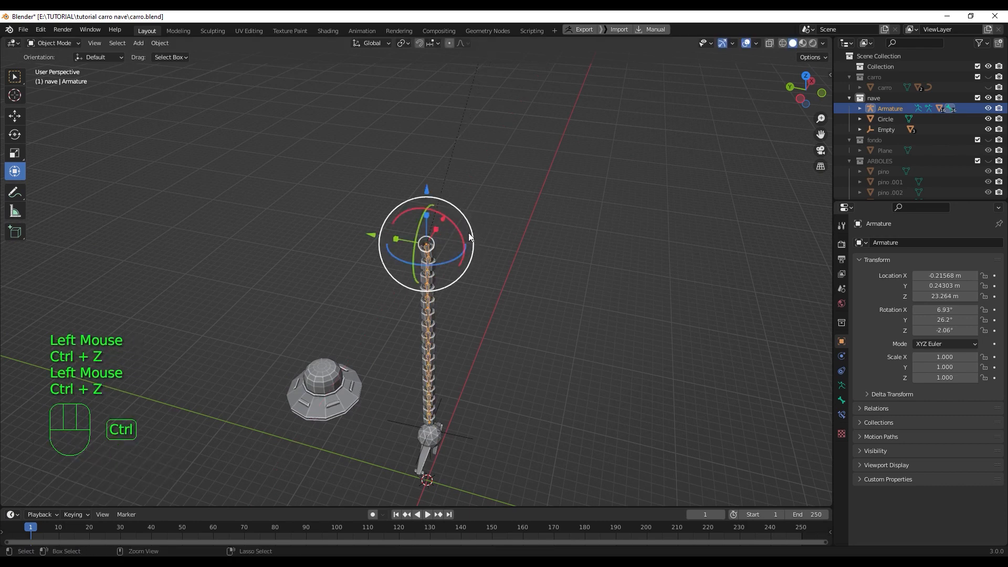
# Step: Move the Empty with the claw up another 0.74 m or so along Z
pyautogui.moveTo(469, 232); pyautogui.dragTo(461, 211, button='middle')
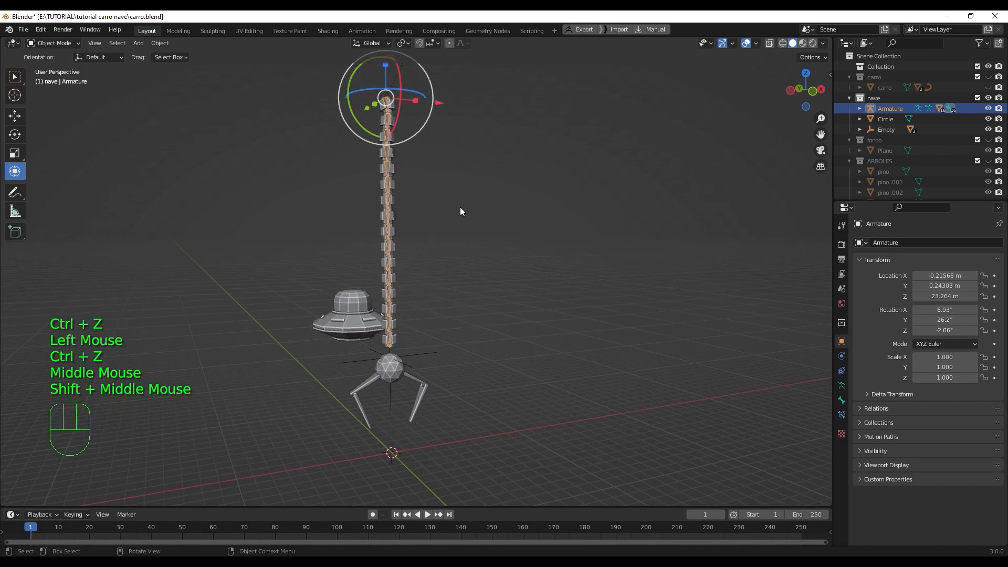
pyautogui.click(415, 351)
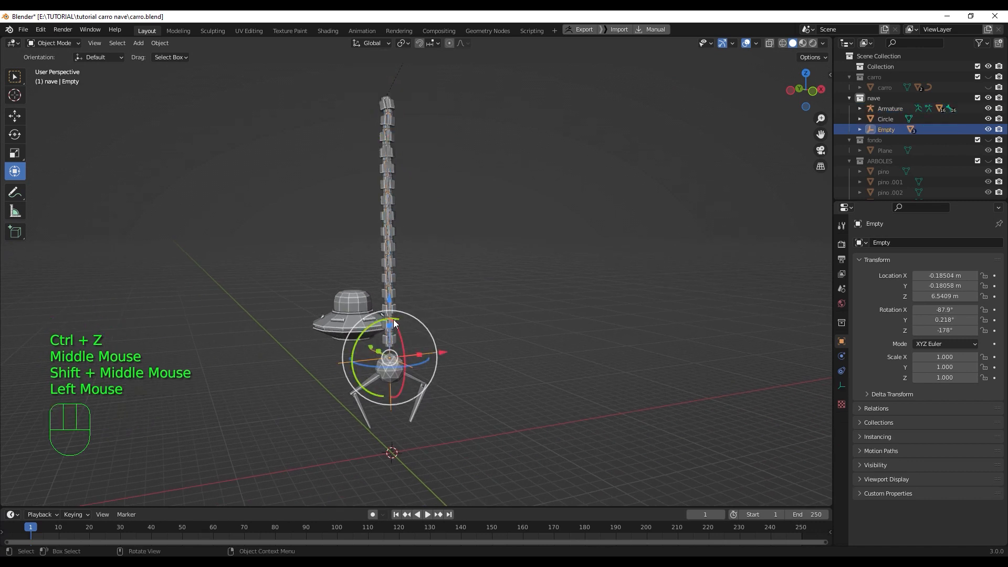
pyautogui.moveTo(389, 295); pyautogui.dragTo(389, 281)
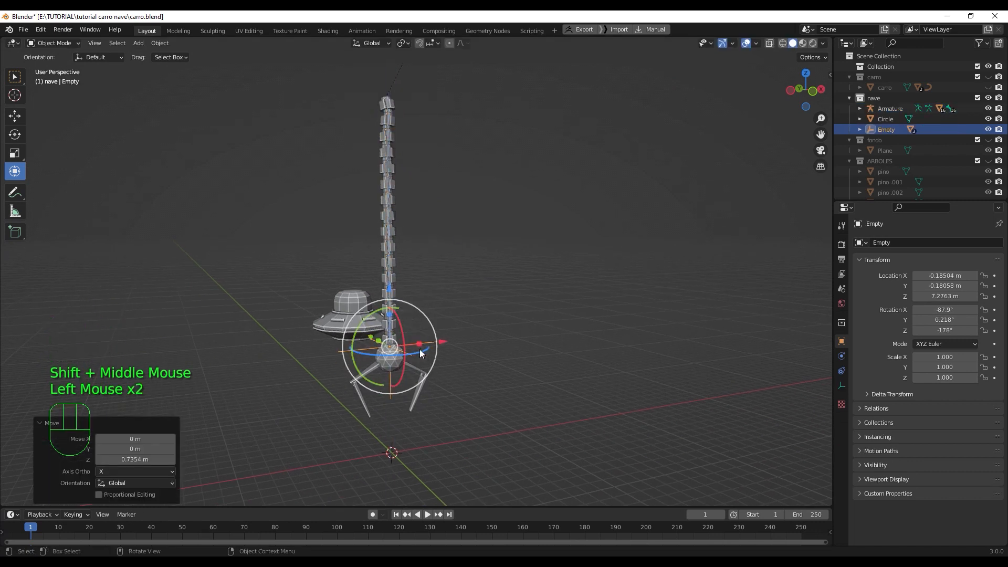
# Step: Show the carro collection and examine how the claw sits above the car
pyautogui.scroll(-2, 420, 349)
pyautogui.moveTo(425, 362); pyautogui.dragTo(464, 364, button='middle')
pyautogui.scroll(-2, 442, 319)
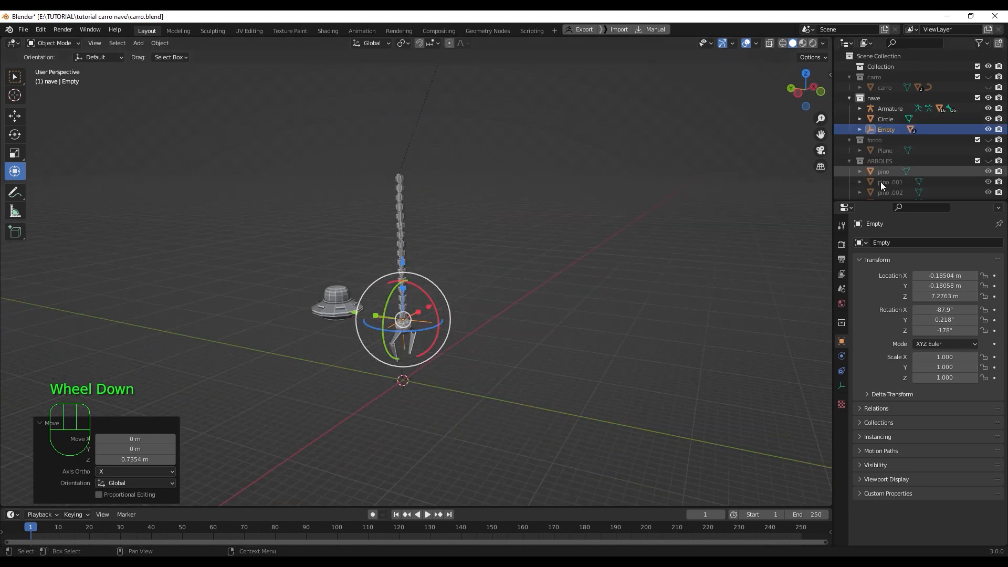
pyautogui.click(987, 87)
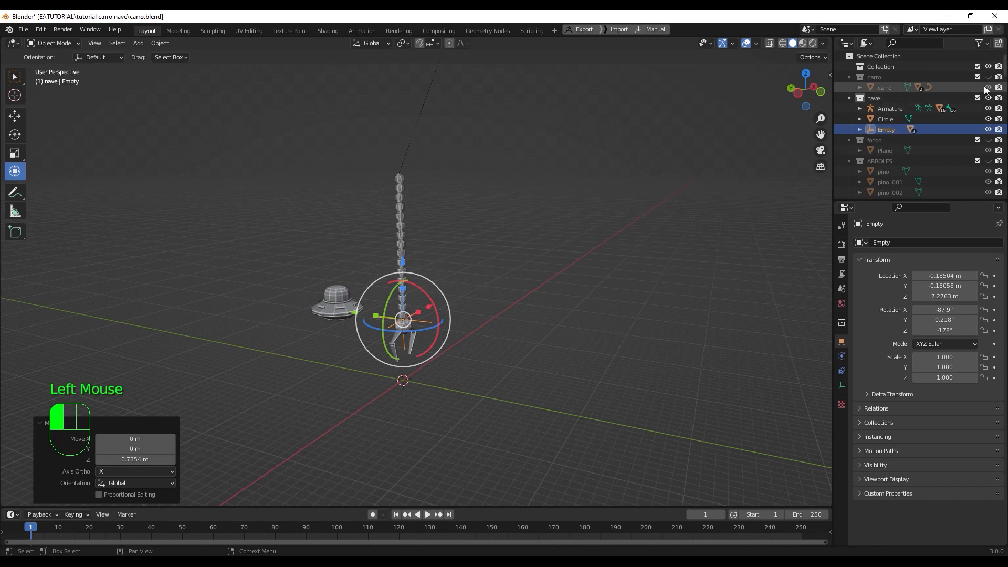
pyautogui.click(987, 76)
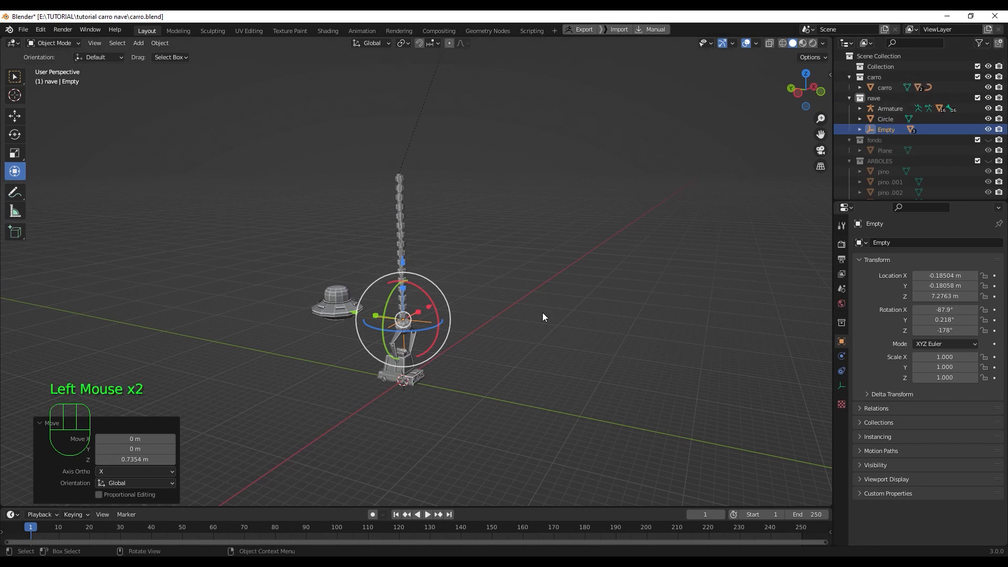
pyautogui.scroll(3, 439, 374)
pyautogui.keyDown('shift'); pyautogui.moveTo(450, 398); pyautogui.dragTo(506, 254, button='middle'); pyautogui.keyUp('shift')
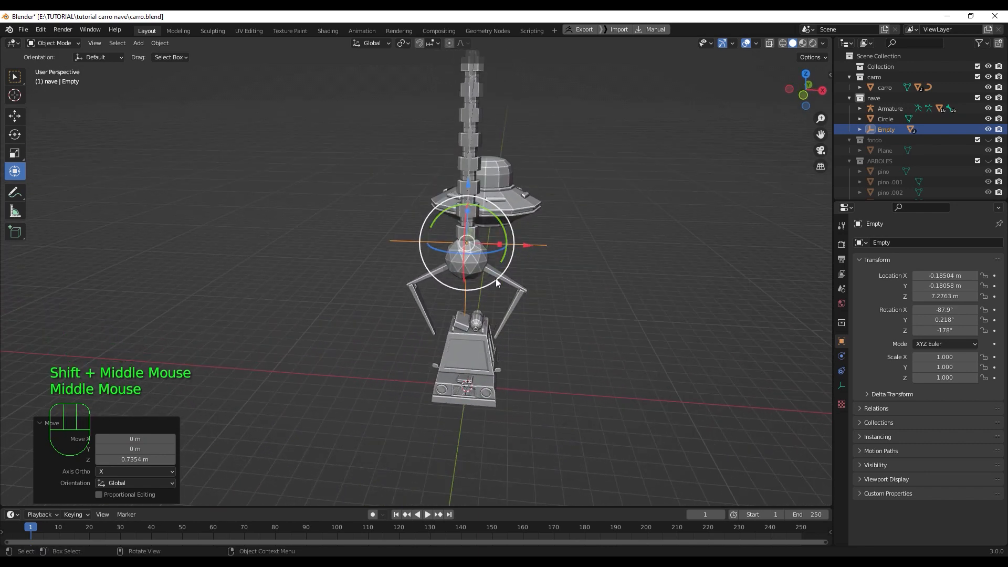
pyautogui.scroll(-2, 511, 266)
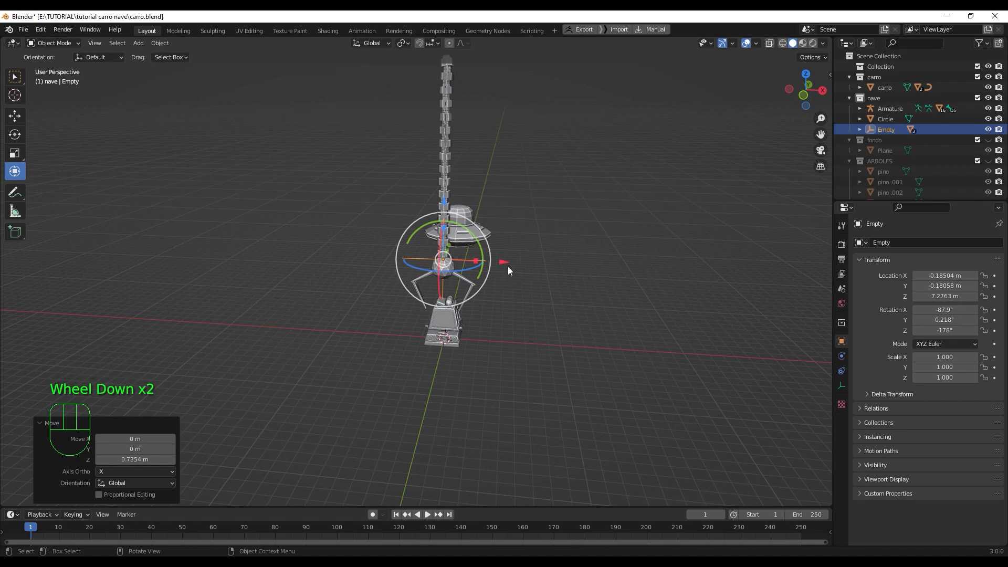
pyautogui.scroll(-2, 508, 266)
pyautogui.scroll(2, 506, 263)
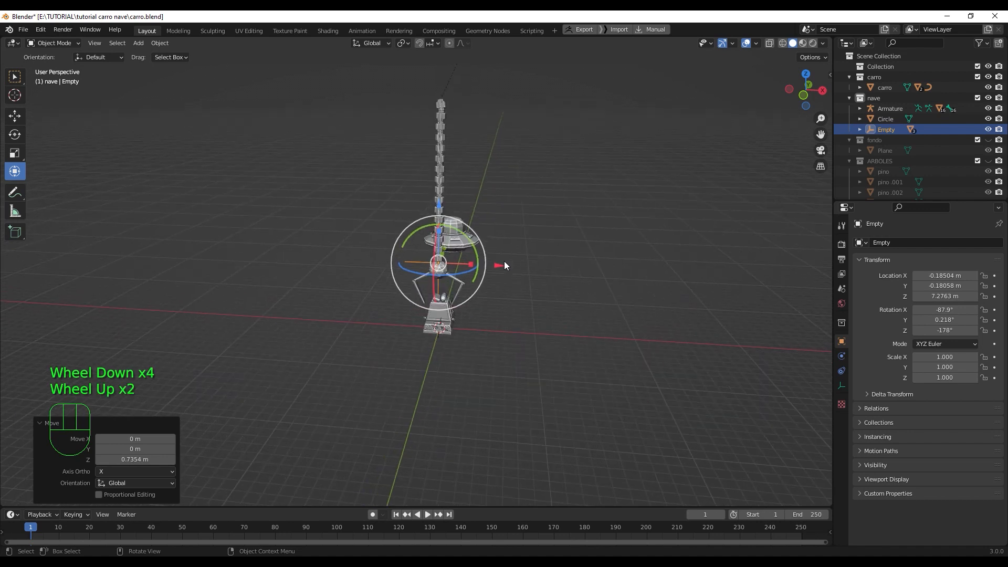
# Step: Select the chain's armature and hide the carro object and its collection
pyautogui.click(441, 103)
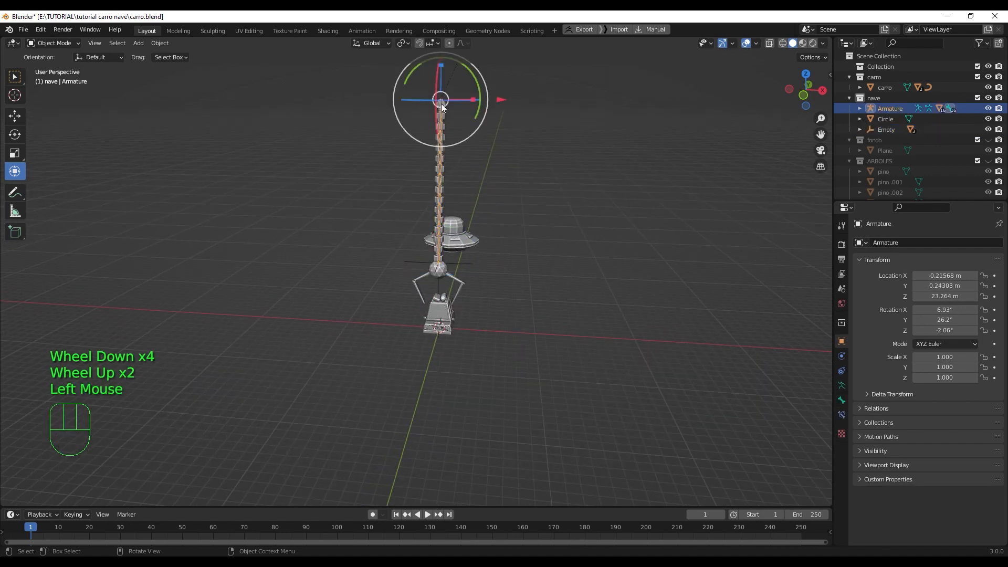
pyautogui.moveTo(462, 170); pyautogui.dragTo(504, 163, button='middle')
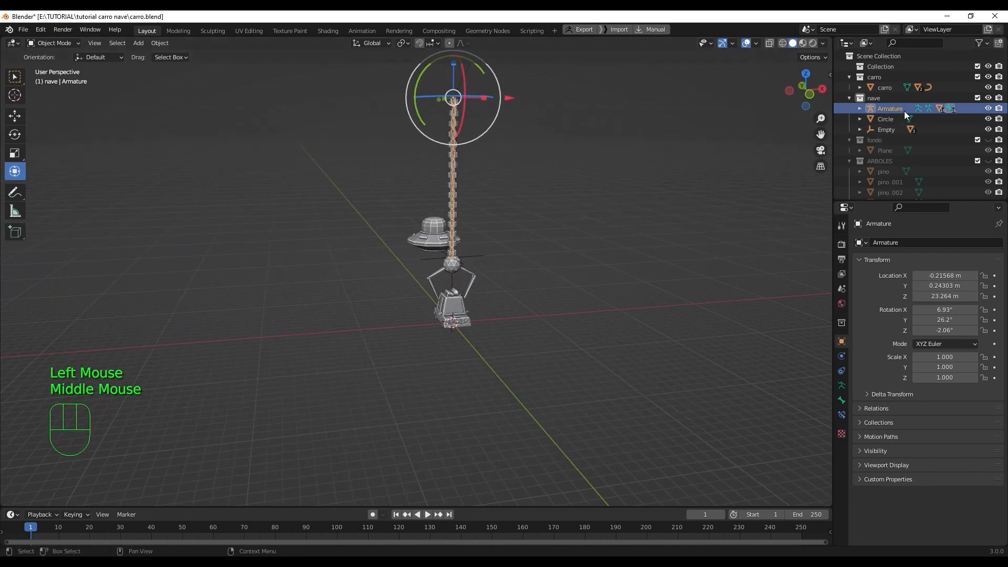
pyautogui.click(989, 87)
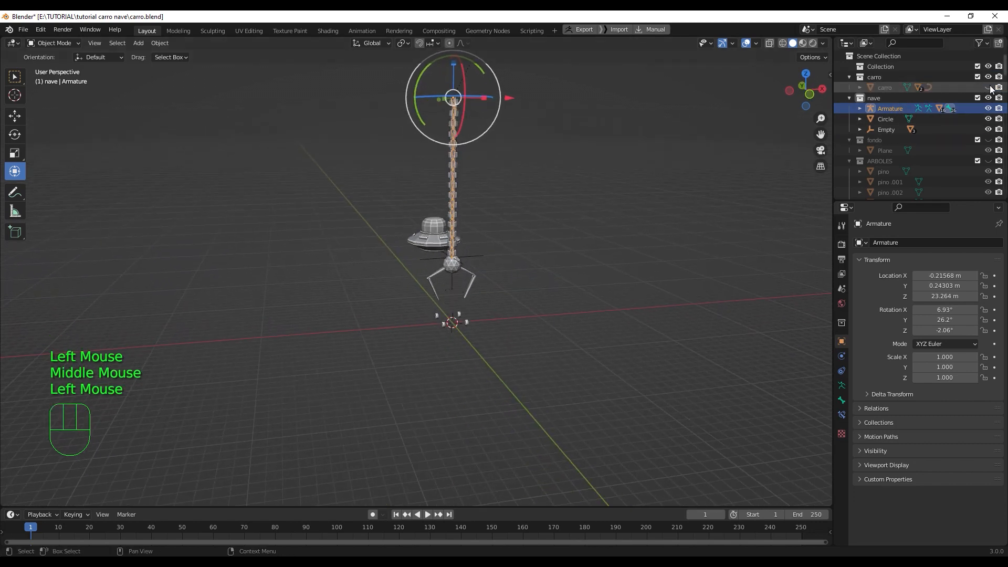
pyautogui.click(988, 77)
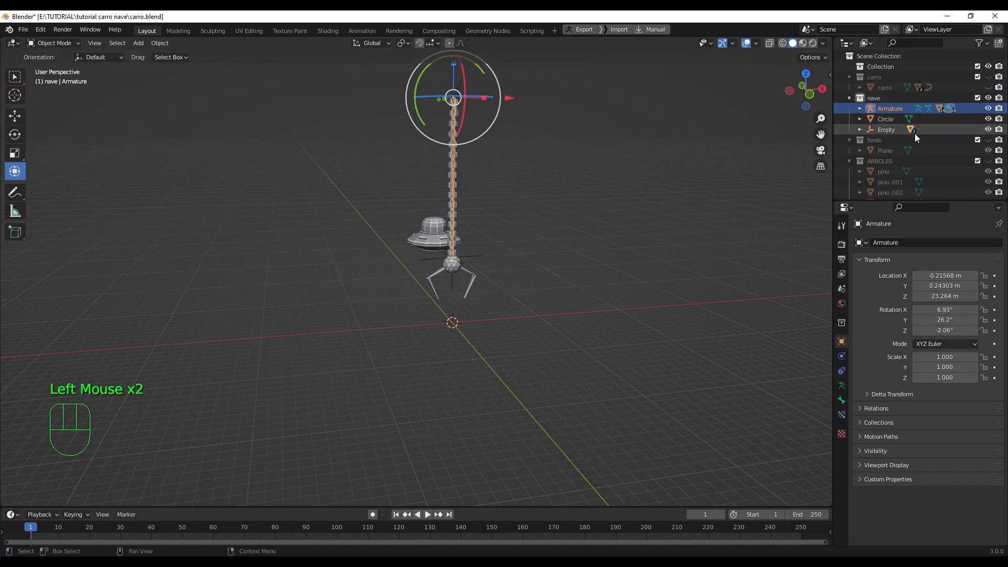
# Step: Select all the chain and claw objects, leaving out the saucer by hiding the Circle object temporarily
pyautogui.click(988, 119)
pyautogui.scroll(-1, 532, 188)
pyautogui.moveTo(532, 188); pyautogui.dragTo(521, 188, button='middle')
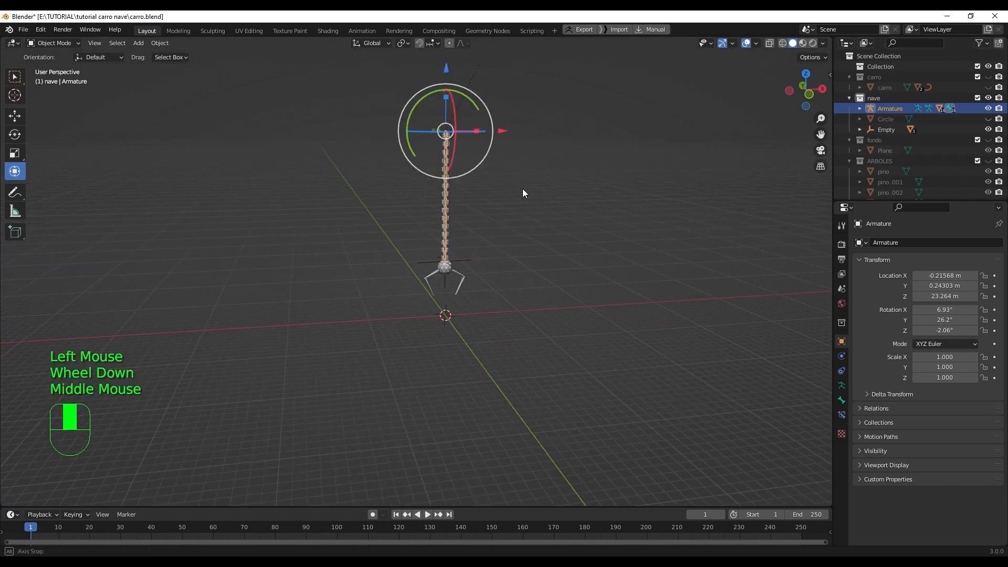
pyautogui.press('a')
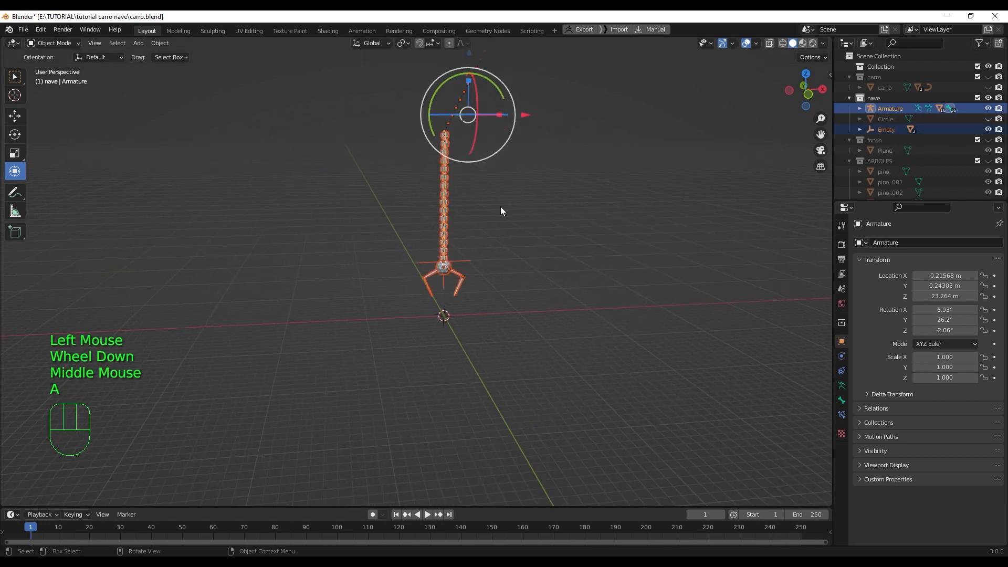
pyautogui.scroll(1, 500, 207)
pyautogui.scroll(1, 499, 207)
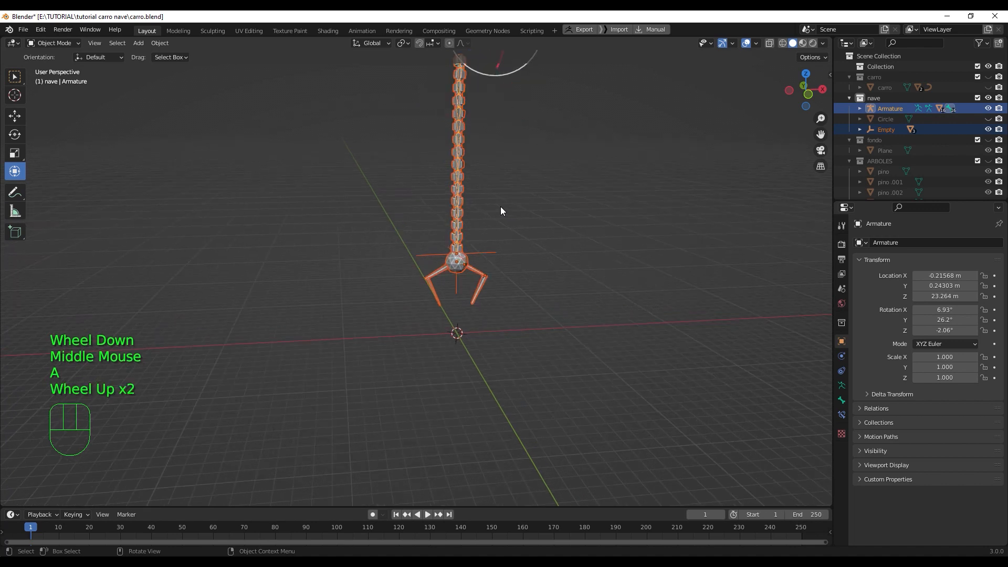
pyautogui.scroll(-2, 499, 182)
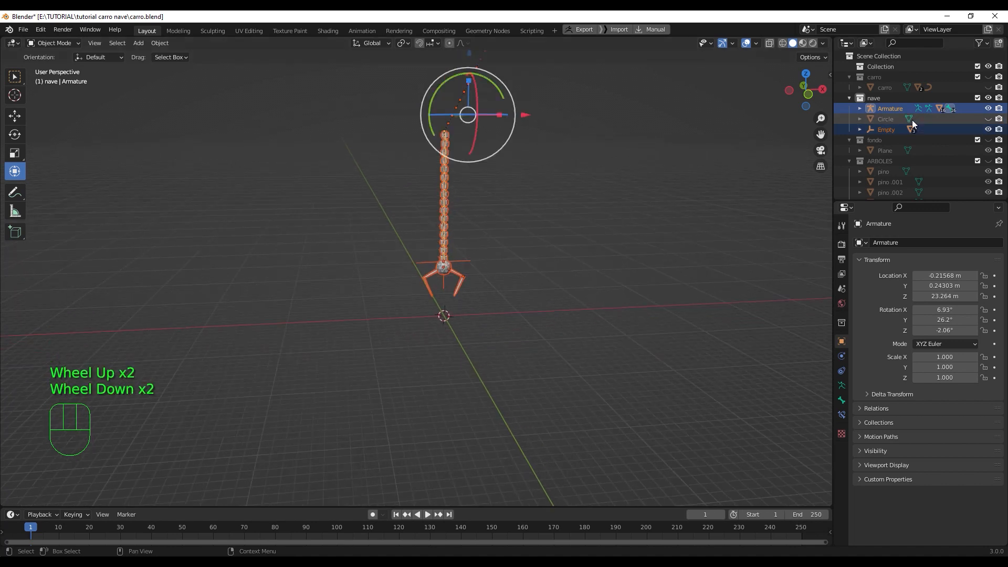
pyautogui.click(988, 118)
pyautogui.scroll(1, 516, 205)
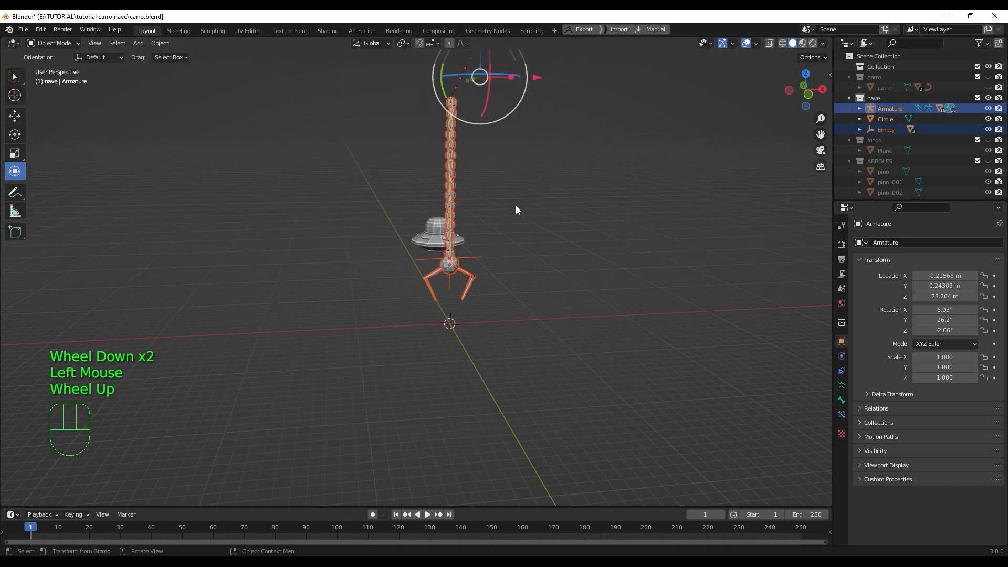
# Step: Scale the selected chain and claw by about 0.51 and move them down beneath the saucer, shifting about 0.70 m along X
pyautogui.press('KP_1')
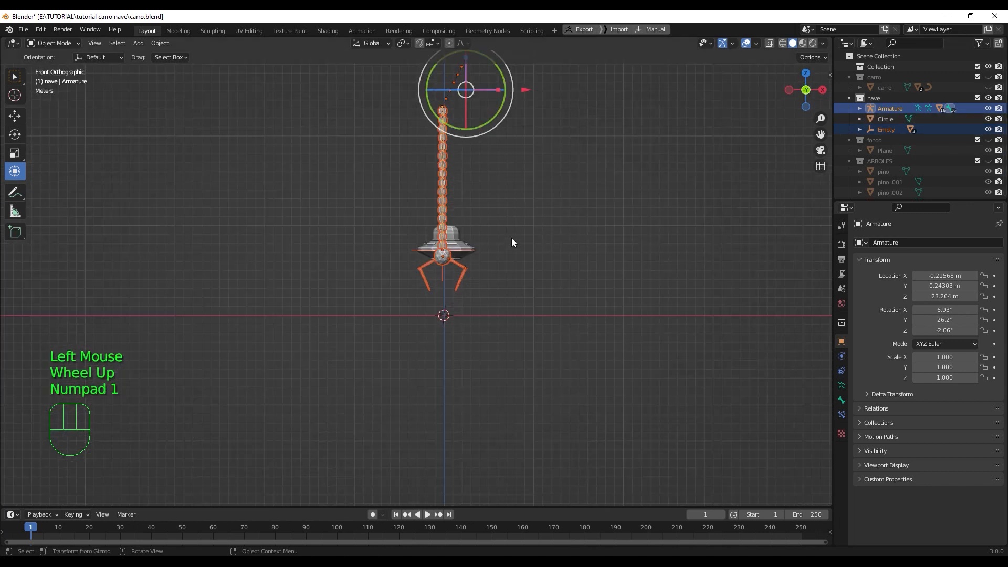
pyautogui.press('s')
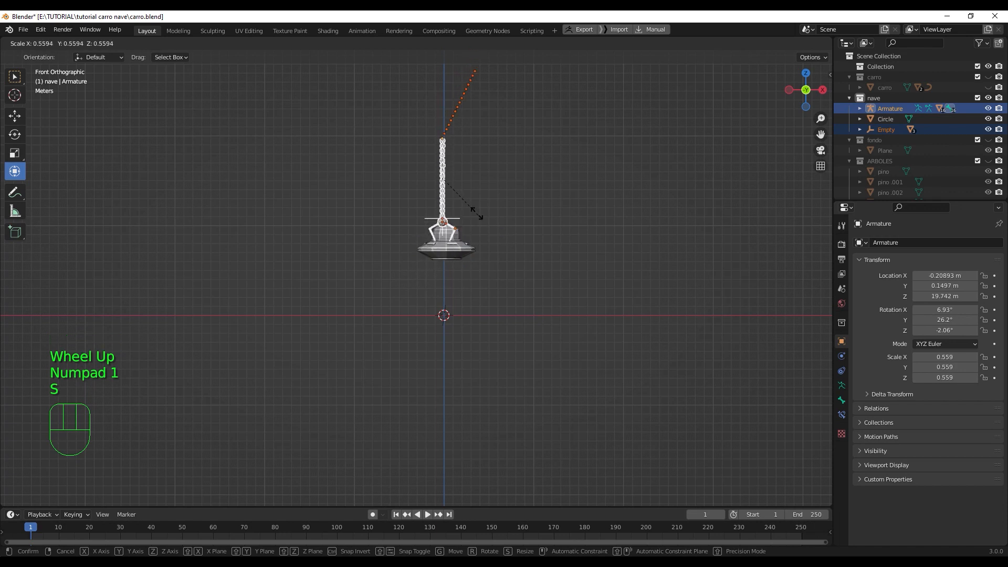
pyautogui.click(476, 215)
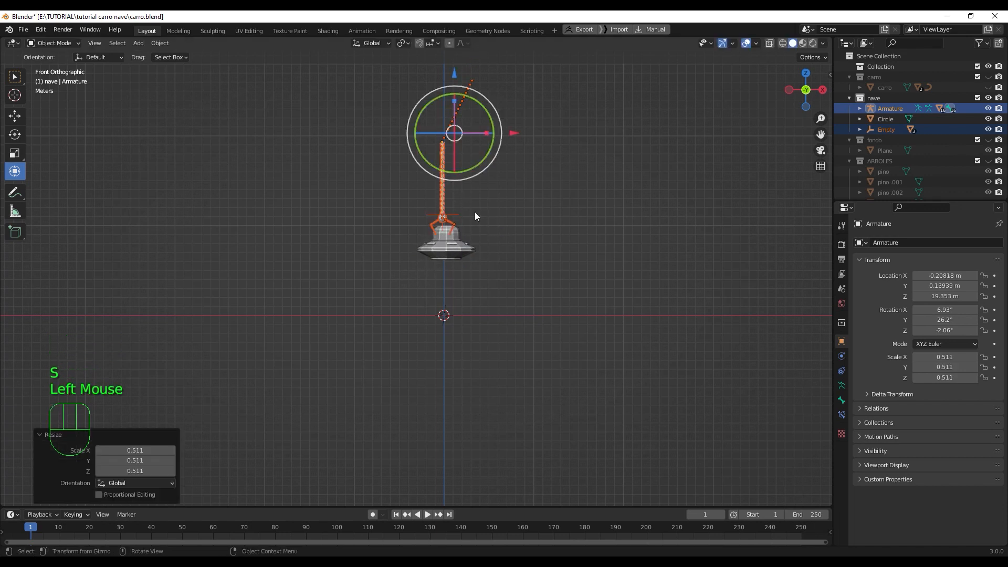
pyautogui.moveTo(454, 74); pyautogui.dragTo(454, 188)
pyautogui.moveTo(514, 255); pyautogui.dragTo(519, 256)
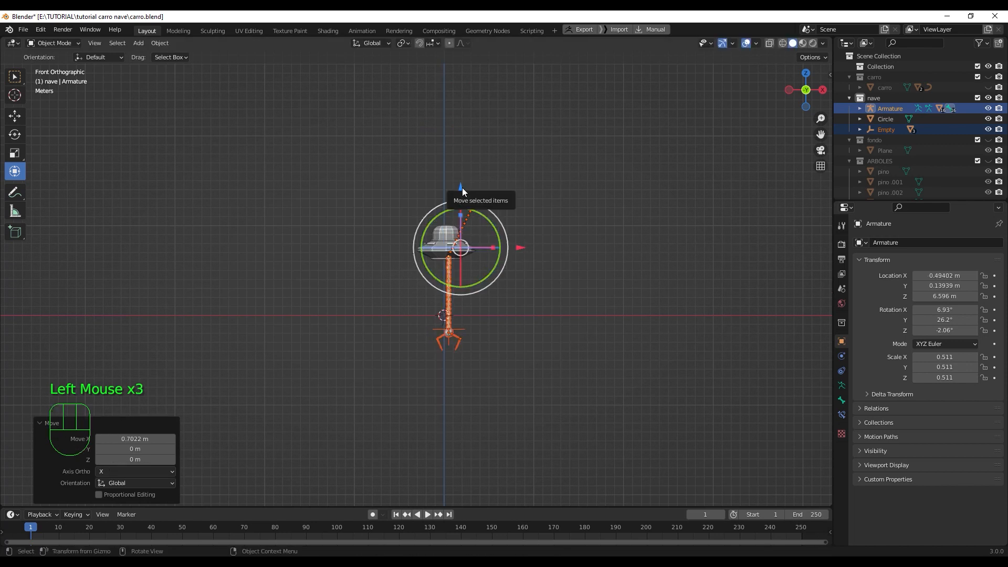
# Step: Move the chain and claw about 9.04 m along Y under the saucer and raise them about 0.53 m, using X-ray display
pyautogui.scroll(5, 445, 247)
pyautogui.scroll(1, 472, 253)
pyautogui.scroll(-1, 499, 255)
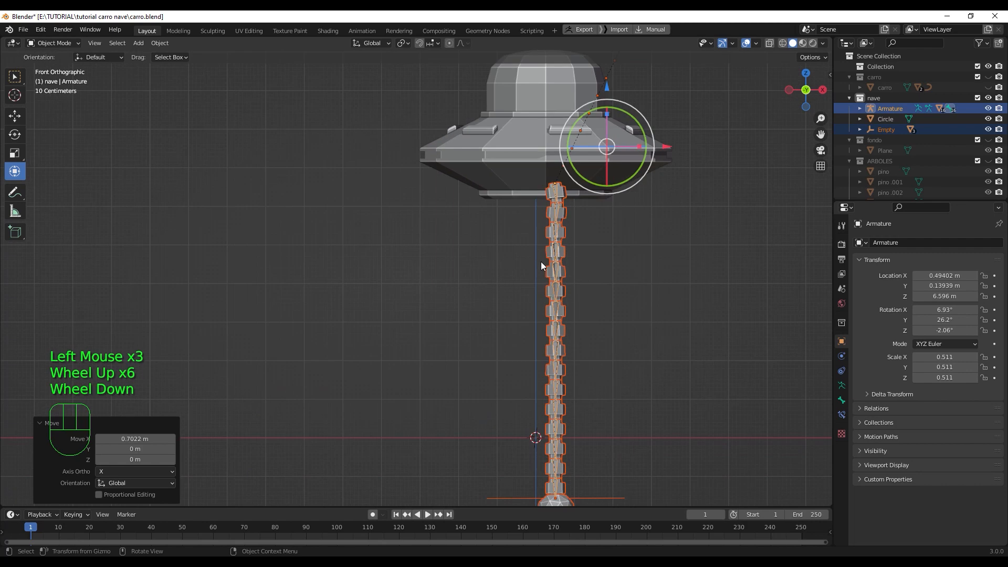
pyautogui.keyDown('shift'); pyautogui.moveTo(607, 274); pyautogui.dragTo(486, 292, button='middle'); pyautogui.keyUp('shift')
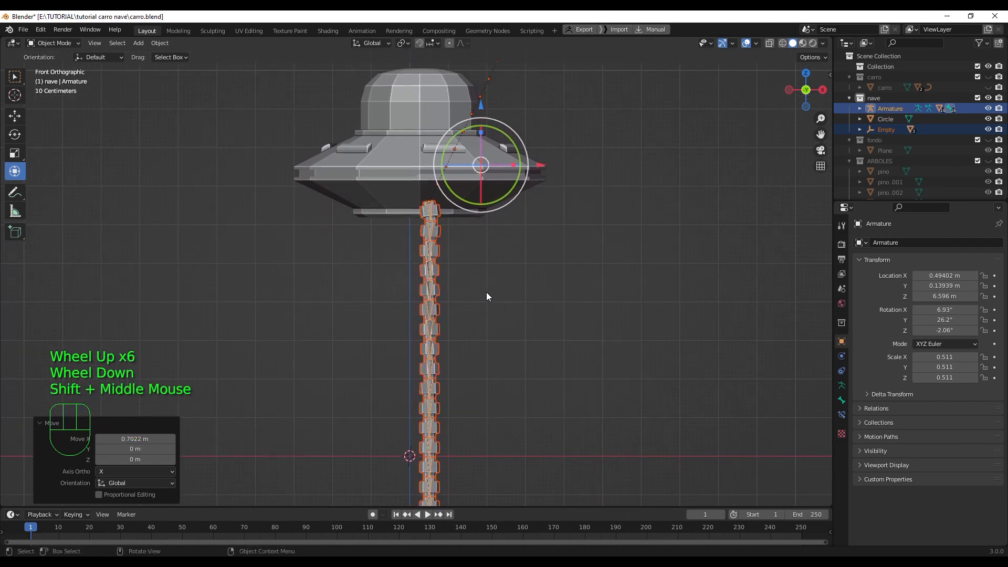
pyautogui.press('KP_3')
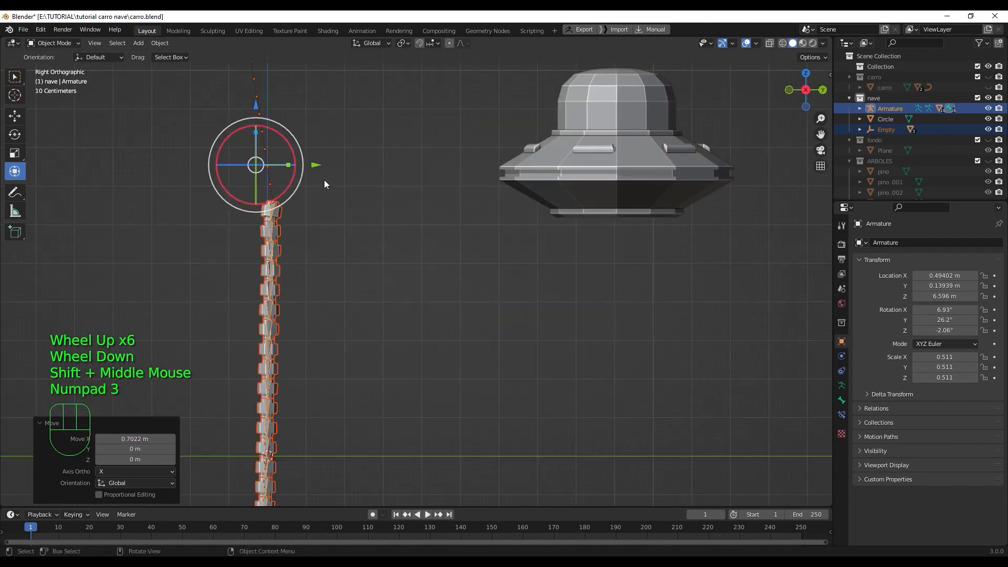
pyautogui.moveTo(314, 165); pyautogui.dragTo(664, 176)
pyautogui.press('q')
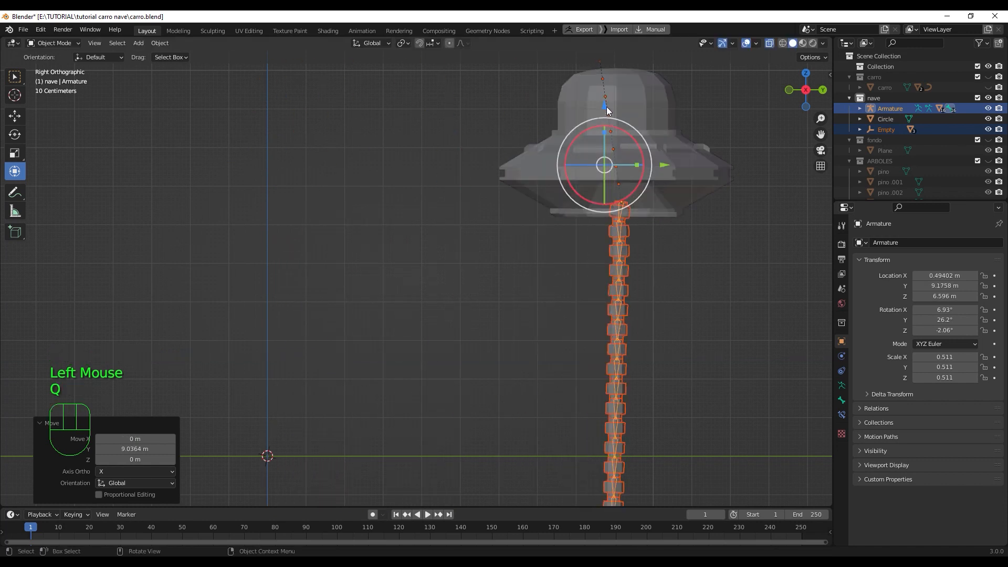
pyautogui.moveTo(606, 106); pyautogui.dragTo(597, 79)
# Step: Fine-tune the chain's position under the saucer from the front by about -0.37 m along X and -0.04 m along Z
pyautogui.press('KP_1')
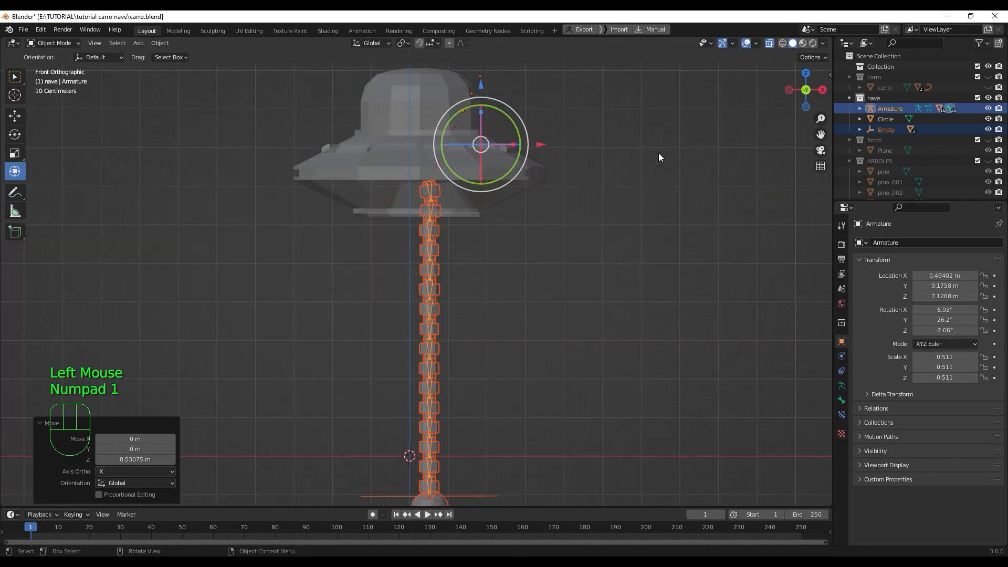
pyautogui.moveTo(538, 144); pyautogui.dragTo(512, 139)
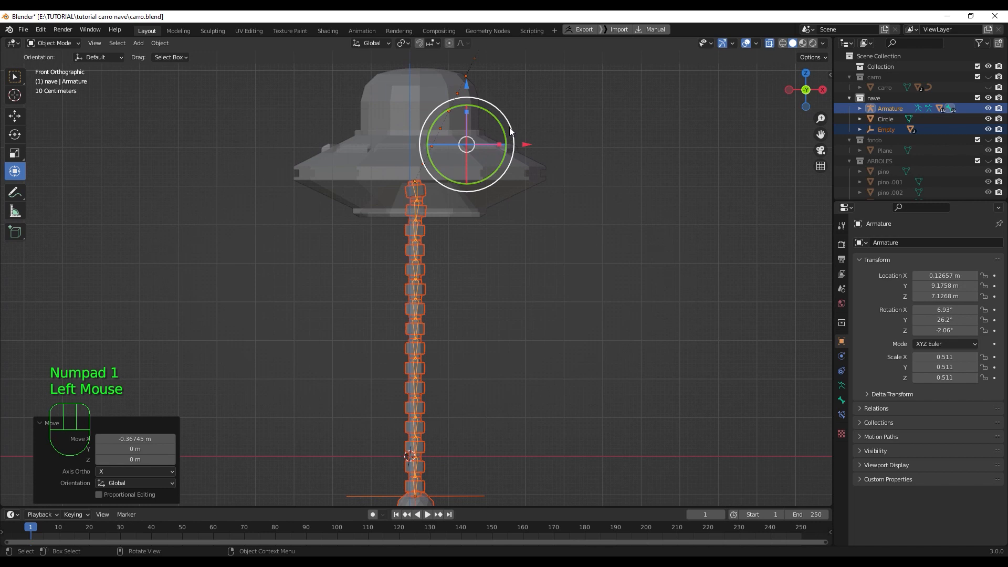
pyautogui.click(466, 82)
pyautogui.moveTo(466, 82); pyautogui.dragTo(466, 84)
# Step: Shrink the chain and claw to a scale of about 0.441 and raise them about 0.67 m into the saucer's base
pyautogui.scroll(-2, 448, 342)
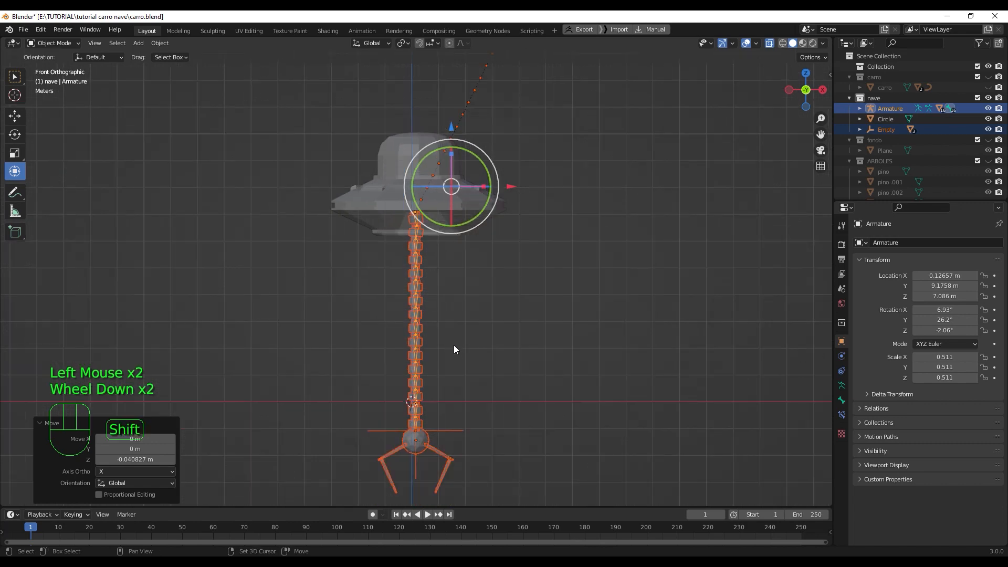
pyautogui.keyDown('shift'); pyautogui.moveTo(451, 344); pyautogui.dragTo(448, 289, button='middle'); pyautogui.keyUp('shift')
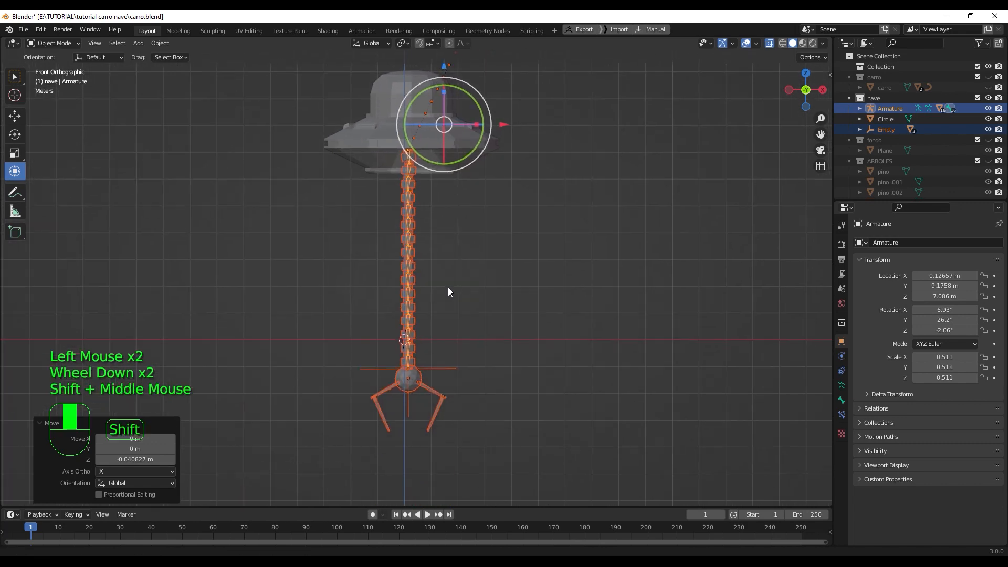
pyautogui.click(510, 340)
pyautogui.moveTo(438, 86); pyautogui.dragTo(436, 67)
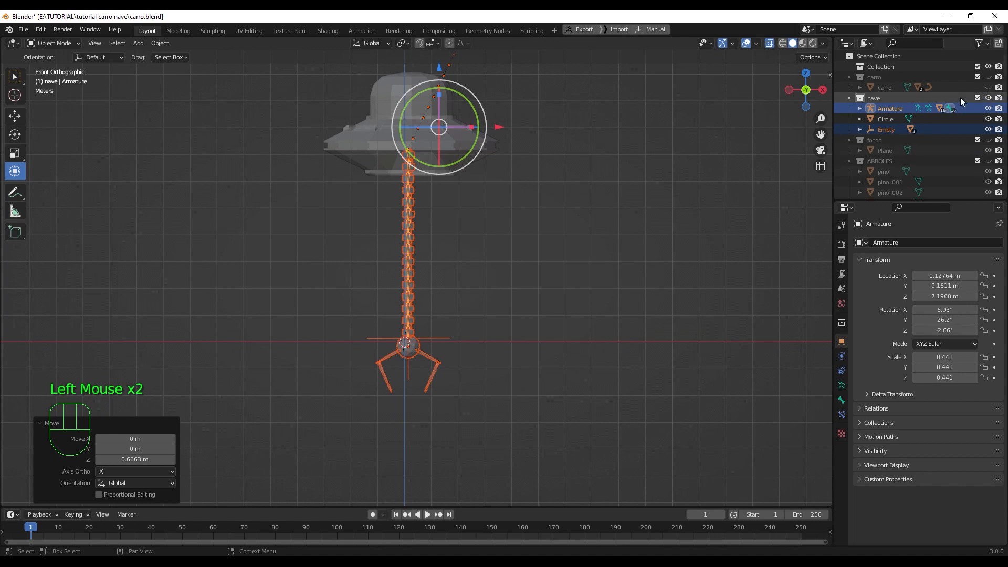
# Step: Show the carro collection and its car object, and turn off X-ray display to compare the claw with the car
pyautogui.click(988, 78)
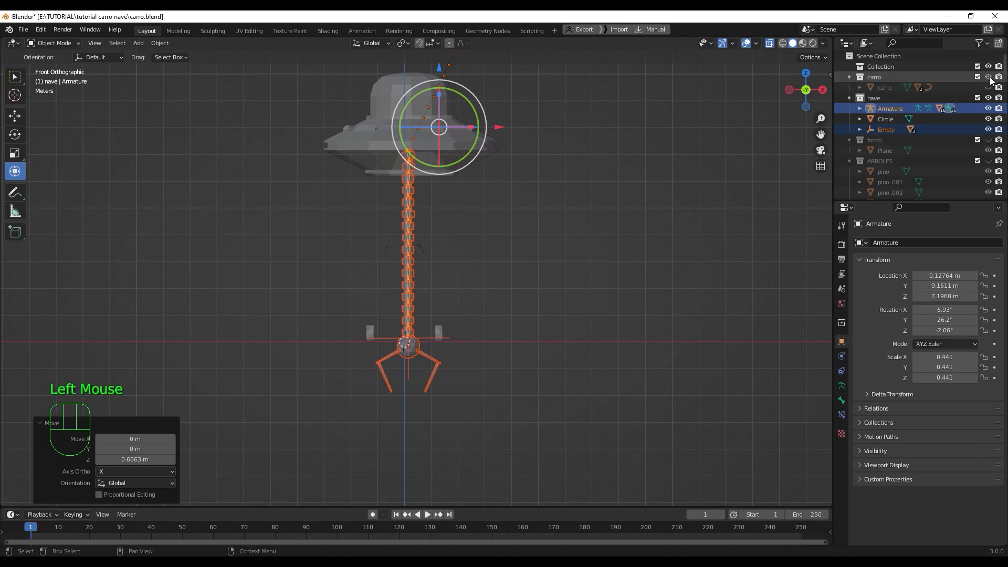
pyautogui.click(988, 87)
pyautogui.scroll(-2, 495, 292)
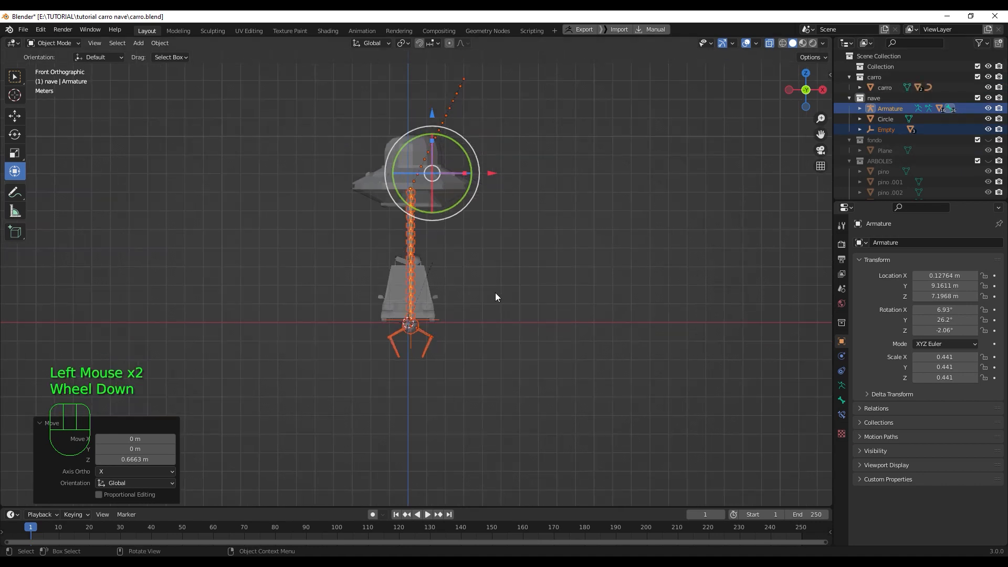
pyautogui.moveTo(495, 292); pyautogui.dragTo(561, 310, button='middle')
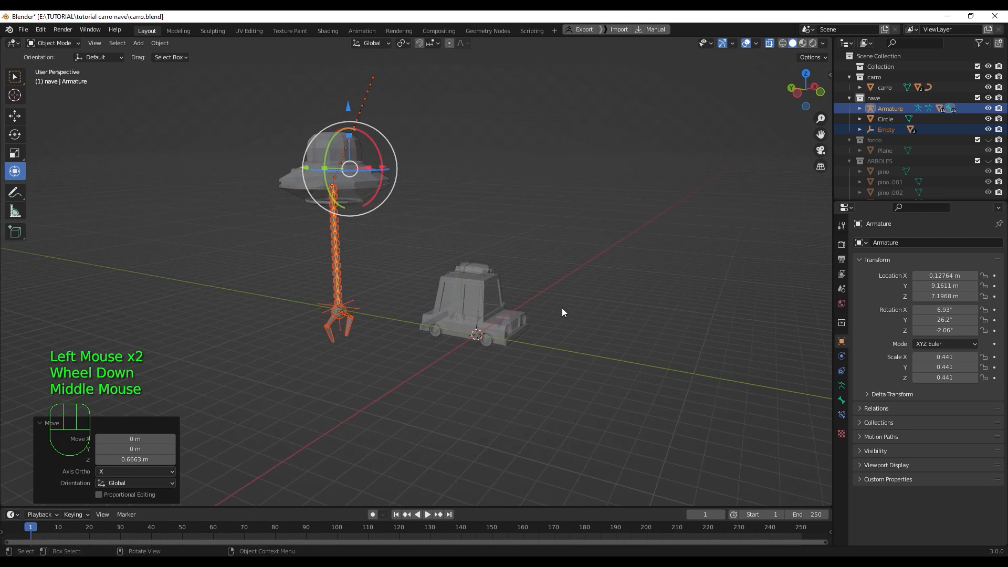
pyautogui.press('q')
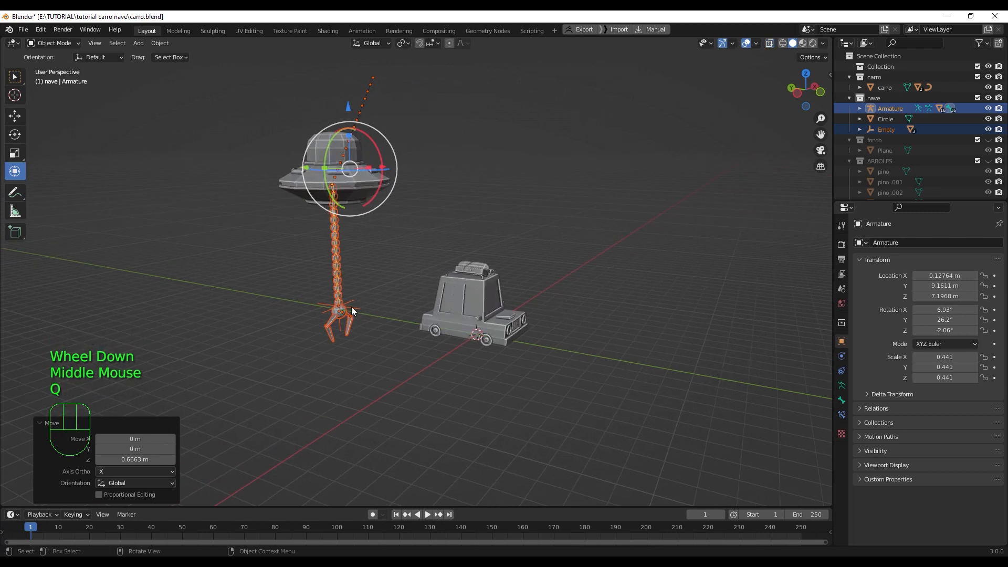
pyautogui.scroll(3, 361, 284)
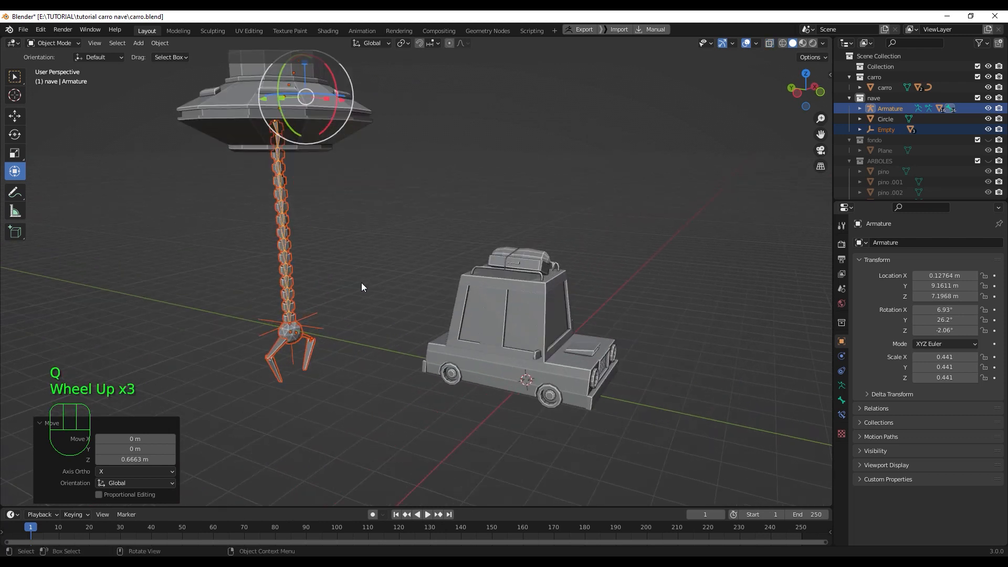
pyautogui.scroll(-2, 361, 284)
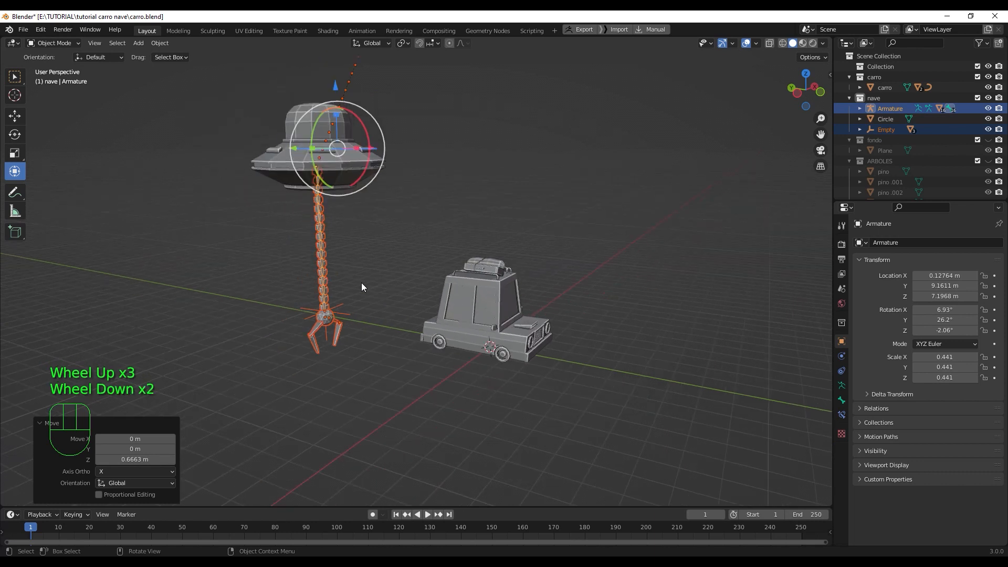
# Step: Scale the chain and claw by about 0.922 and raise them about 0.31 m along Z
pyautogui.press('s')
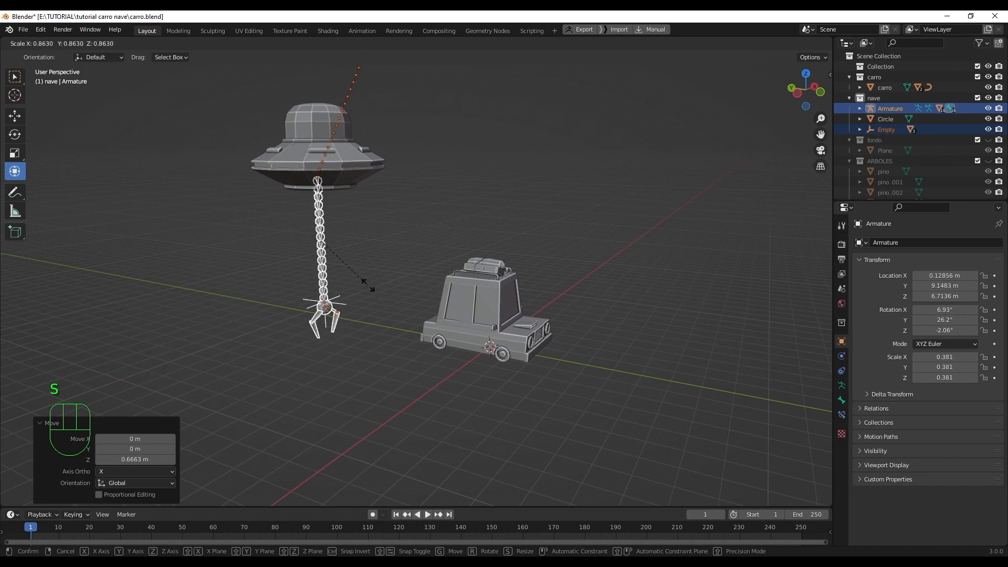
pyautogui.click(371, 290)
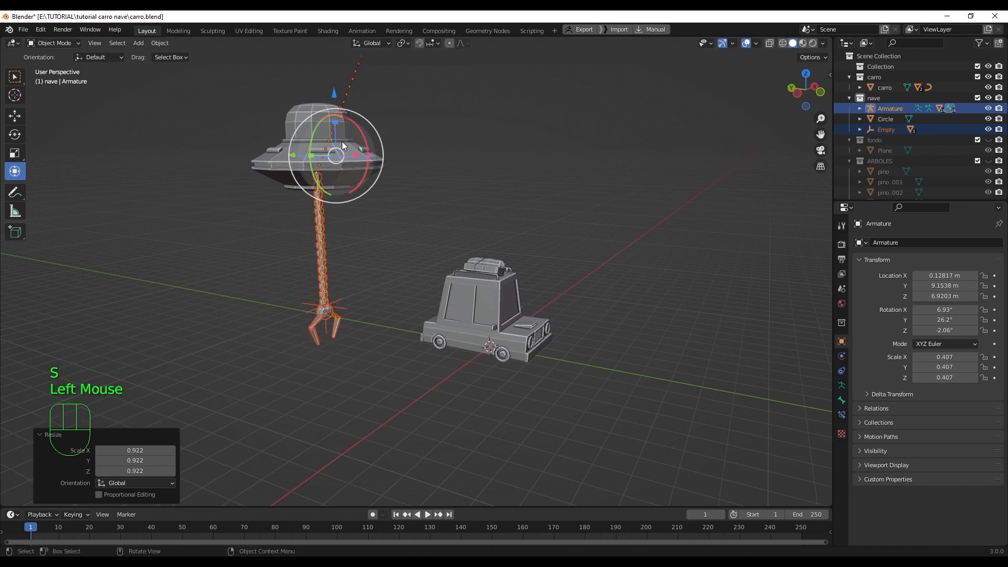
pyautogui.moveTo(336, 102); pyautogui.dragTo(334, 84)
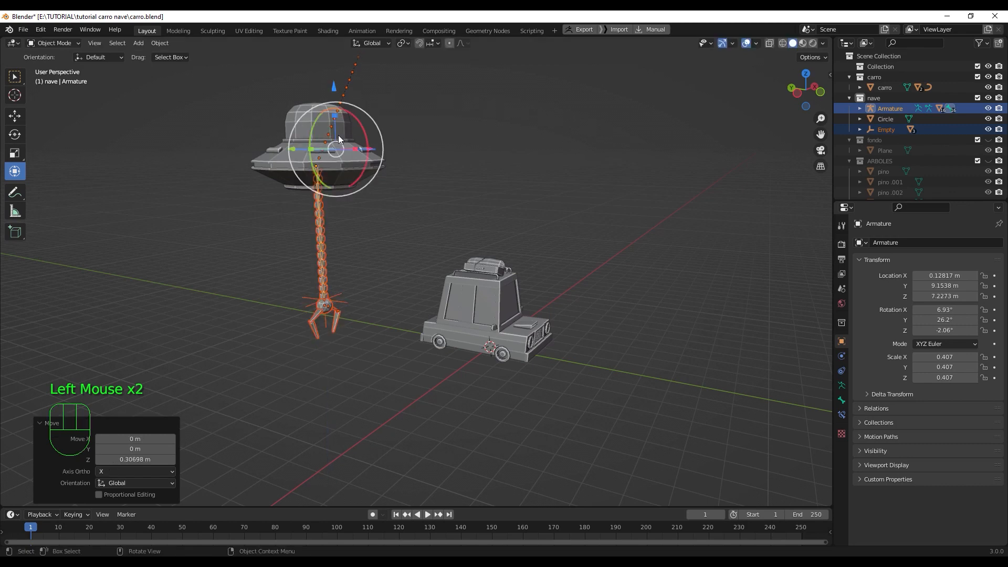
# Step: Select the claw's control Empty and raise it about 0.72 m along Z to bend the chain
pyautogui.click(346, 288)
pyautogui.click(345, 301)
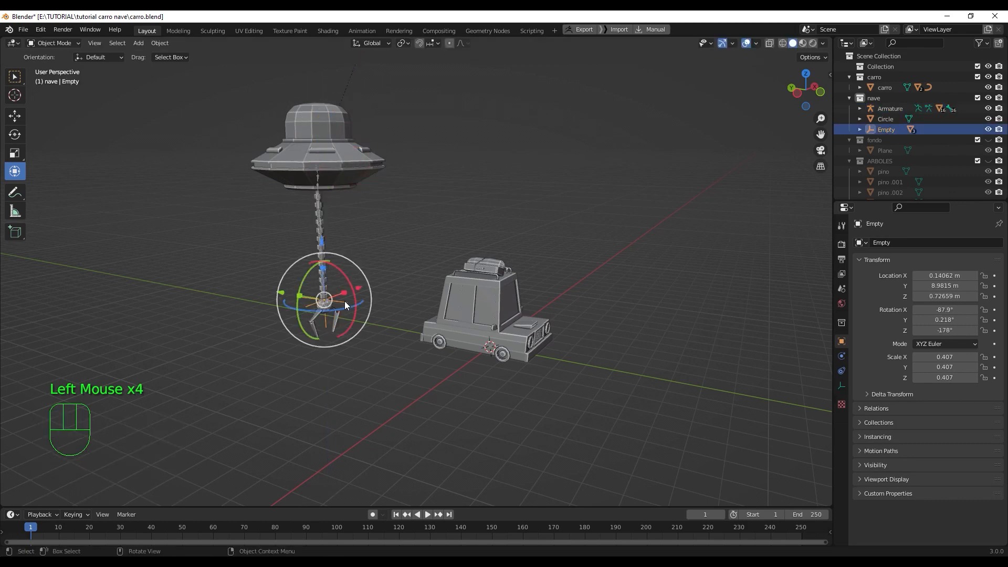
pyautogui.moveTo(344, 301); pyautogui.dragTo(349, 267, button='middle')
pyautogui.scroll(2, 354, 328)
pyautogui.moveTo(296, 262); pyautogui.dragTo(298, 177)
# Step: Move the Empty about 0.70 m along X and about 0.36 m up along Z
pyautogui.moveTo(354, 260); pyautogui.dragTo(294, 278, button='middle')
pyautogui.moveTo(456, 216); pyautogui.dragTo(436, 206)
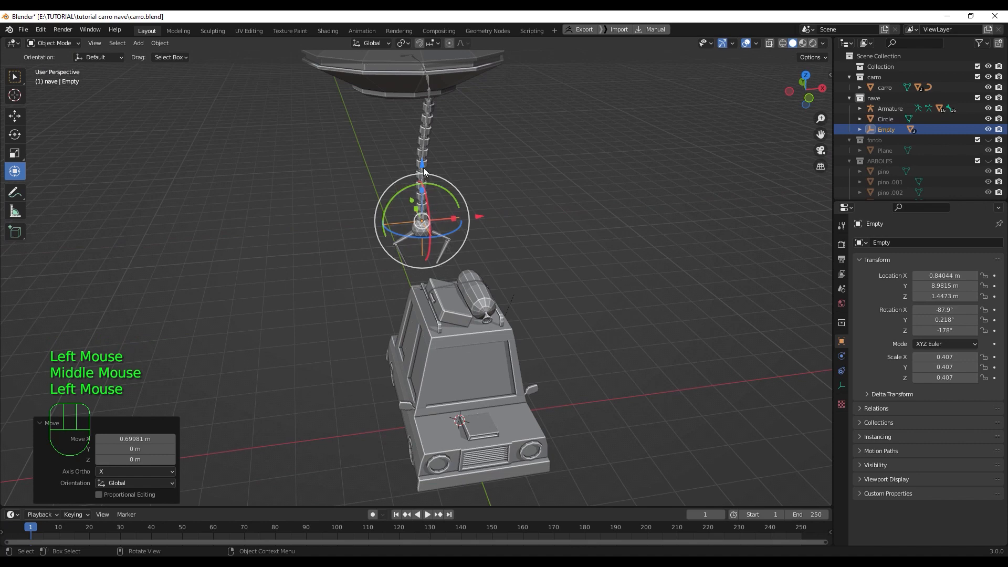
pyautogui.moveTo(422, 165); pyautogui.dragTo(422, 156)
# Step: Rotate the Empty about -22.6° around the global X axis to tilt the claw toward the car
pyautogui.moveTo(492, 254); pyautogui.dragTo(555, 241, button='middle')
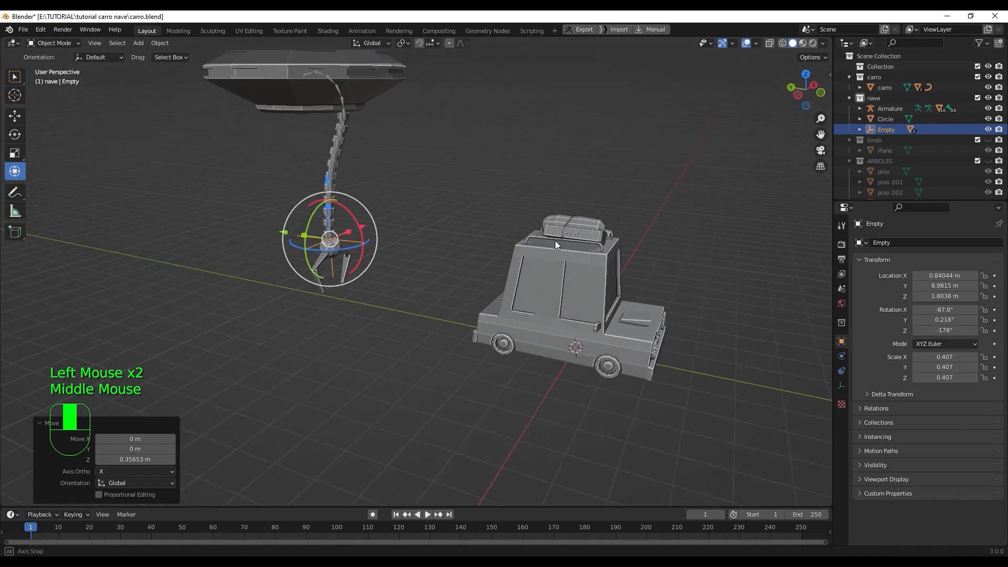
pyautogui.moveTo(364, 231); pyautogui.dragTo(357, 211)
pyautogui.moveTo(366, 270); pyautogui.dragTo(390, 265, button='middle')
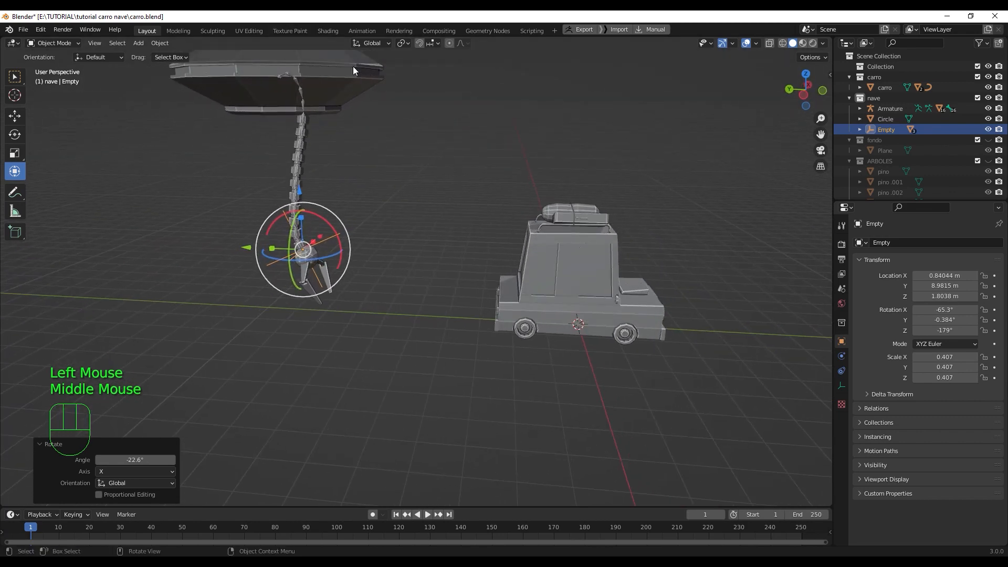
# Step: Switch the transform orientation to Local and move the Empty about 1.25 m along its Z and about 0.55 m along its Y
pyautogui.click(379, 42)
pyautogui.click(352, 86)
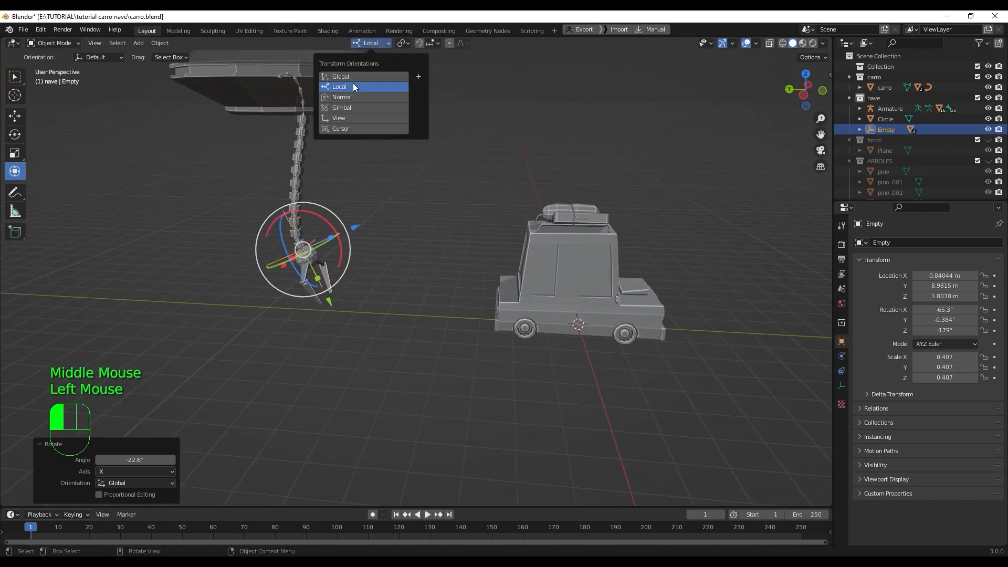
pyautogui.moveTo(329, 301); pyautogui.dragTo(339, 308)
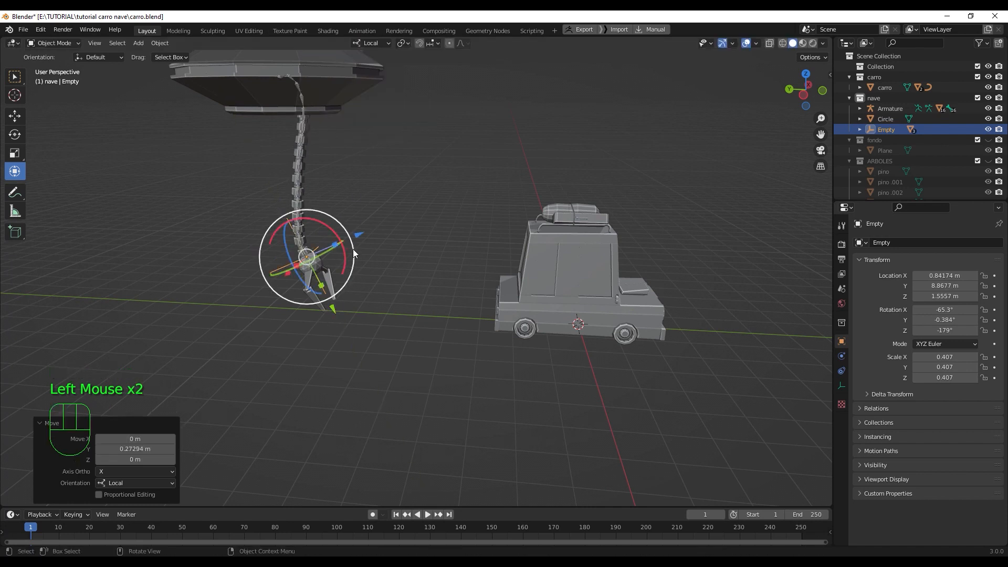
pyautogui.moveTo(353, 248); pyautogui.dragTo(387, 207)
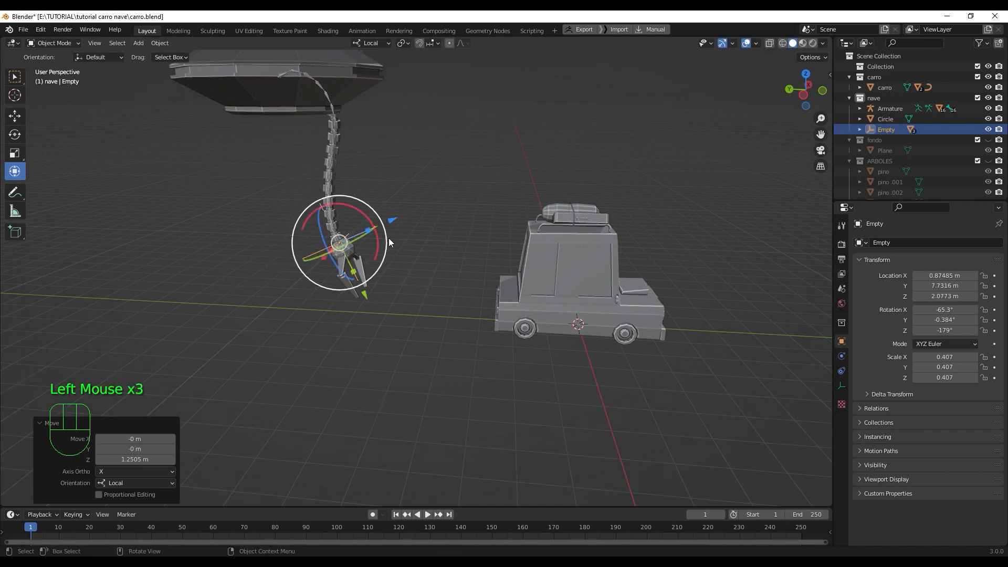
pyautogui.moveTo(376, 289)
pyautogui.mouseDown()
pyautogui.moveTo(378, 279)
pyautogui.moveTo(387, 291)
pyautogui.mouseUp()
# Step: Rotate the Empty about -6.88° around the view axis while facing the car's front
pyautogui.moveTo(387, 290); pyautogui.dragTo(286, 269, button='middle')
pyautogui.moveTo(480, 232); pyautogui.dragTo(481, 250, button='middle')
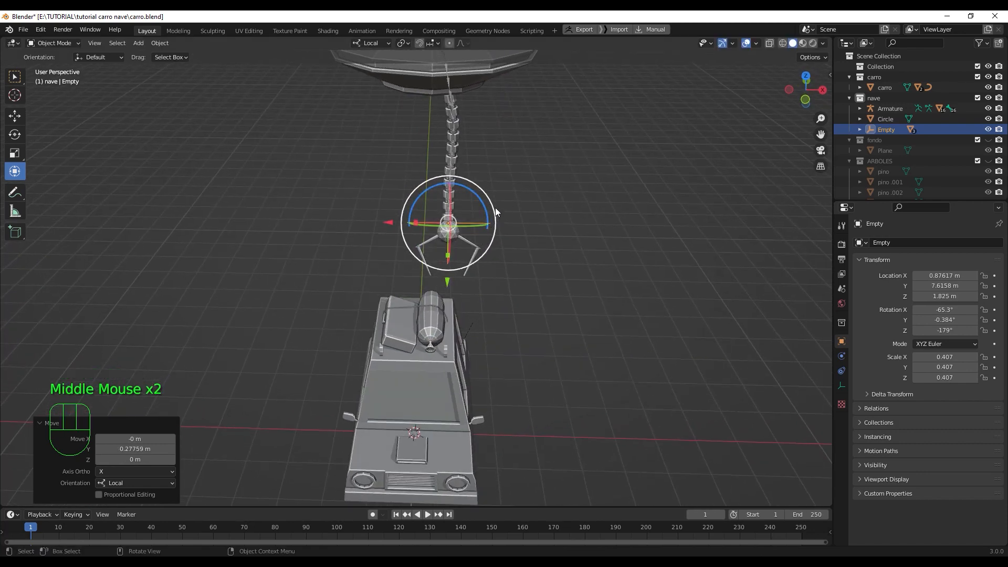
pyautogui.moveTo(495, 207)
pyautogui.mouseDown()
pyautogui.moveTo(487, 194)
pyautogui.moveTo(493, 201)
pyautogui.mouseUp()
# Step: Select the chain's armature and move it about 1.01 m along its local Y axis inside the saucer's underside
pyautogui.scroll(-2, 496, 231)
pyautogui.moveTo(502, 243); pyautogui.dragTo(537, 245, button='middle')
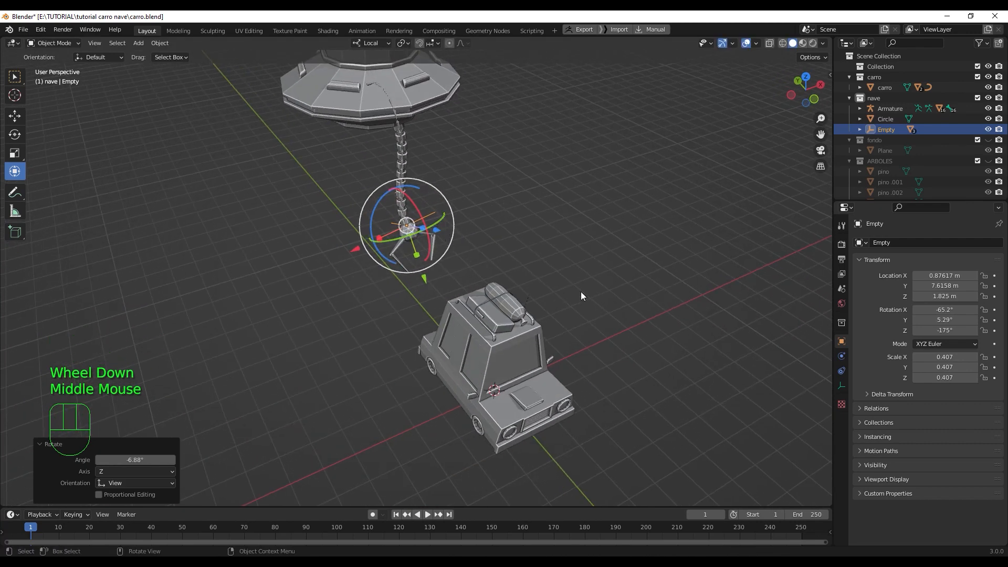
pyautogui.scroll(-2, 409, 221)
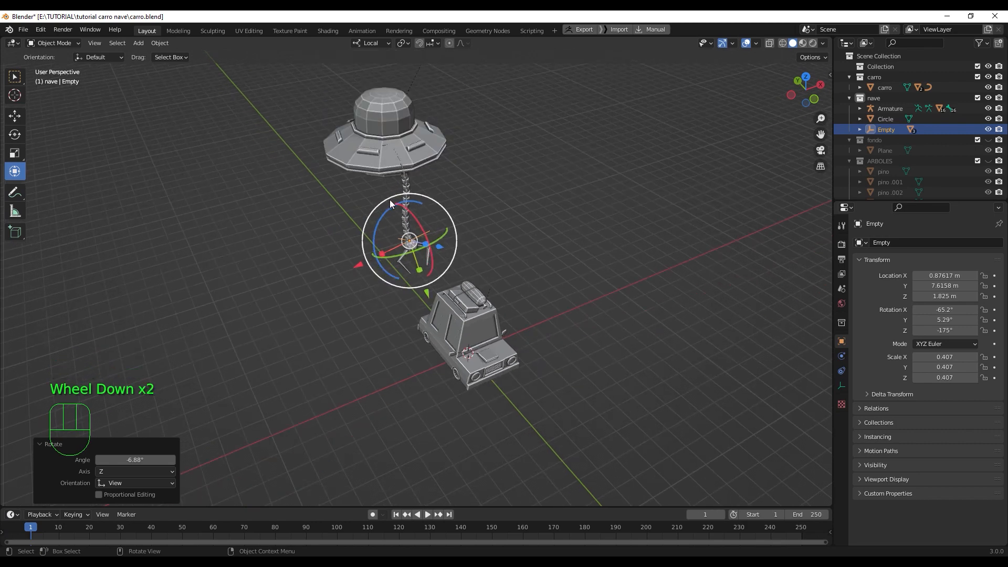
pyautogui.moveTo(390, 199); pyautogui.dragTo(432, 194, button='middle')
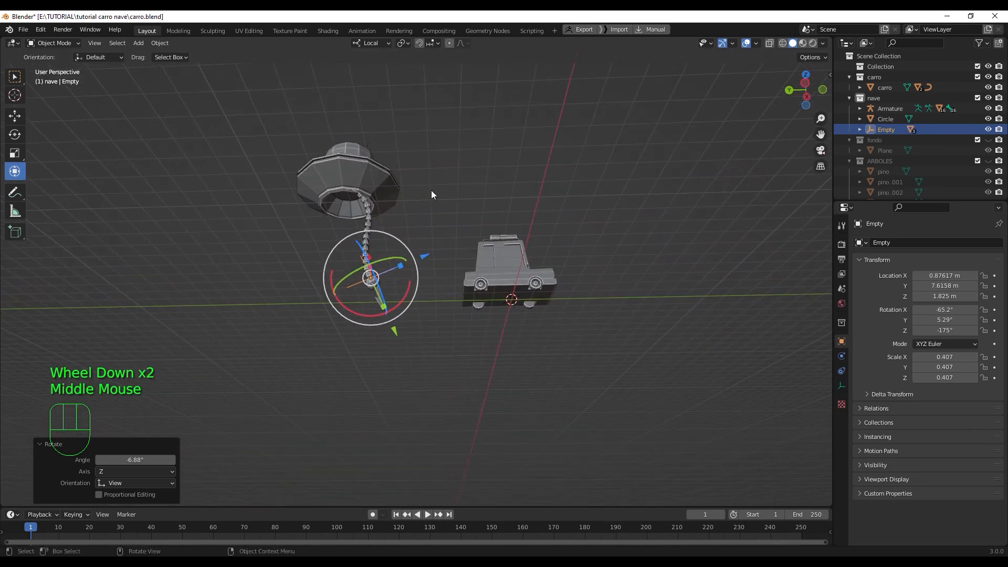
pyautogui.scroll(2, 425, 190)
pyautogui.click(316, 137)
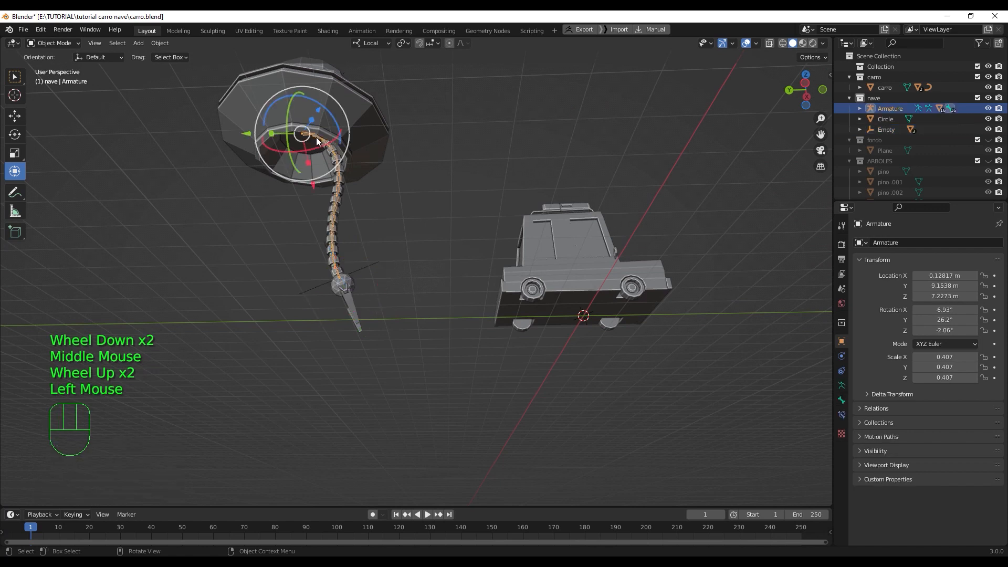
pyautogui.moveTo(316, 137); pyautogui.dragTo(293, 122, button='middle')
pyautogui.moveTo(232, 86); pyautogui.dragTo(196, 82)
pyautogui.moveTo(200, 85); pyautogui.dragTo(464, 194, button='middle')
pyautogui.scroll(-1, 448, 203)
pyautogui.scroll(2, 468, 194)
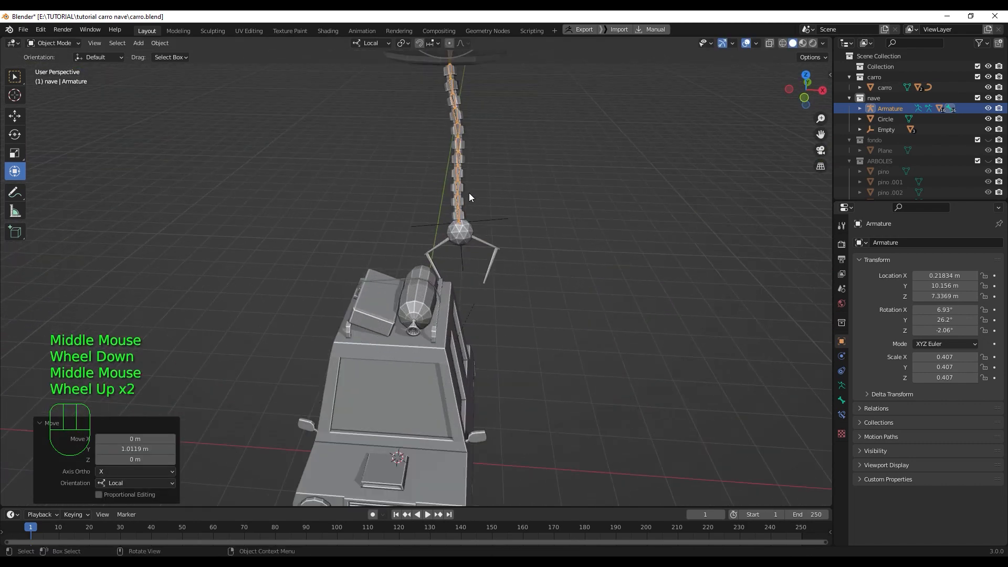
# Step: Select the Empty at the claw and move it about 0.29 m along its local Y axis toward the car
pyautogui.click(477, 217)
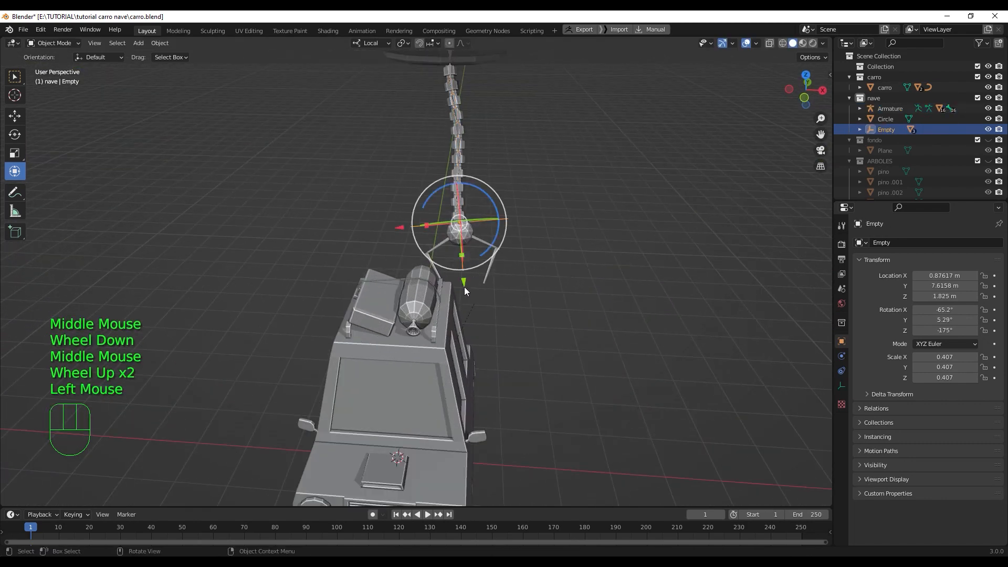
pyautogui.moveTo(464, 287); pyautogui.dragTo(470, 296)
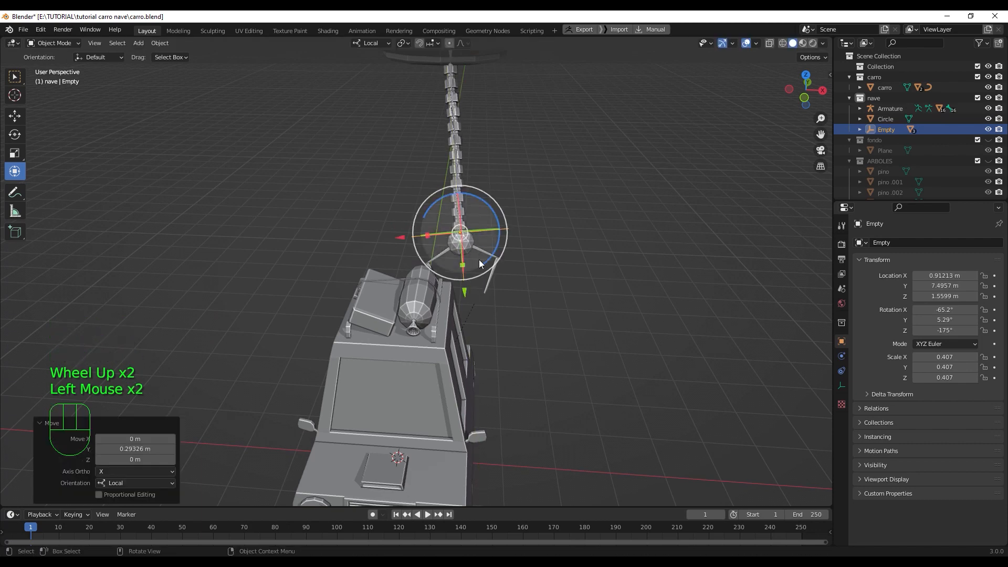
pyautogui.scroll(2, 478, 234)
pyautogui.scroll(-1, 479, 235)
# Step: Switch the viewport to Material Preview shading and inspect the saucer, chain and claw beside the car
pyautogui.click(803, 43)
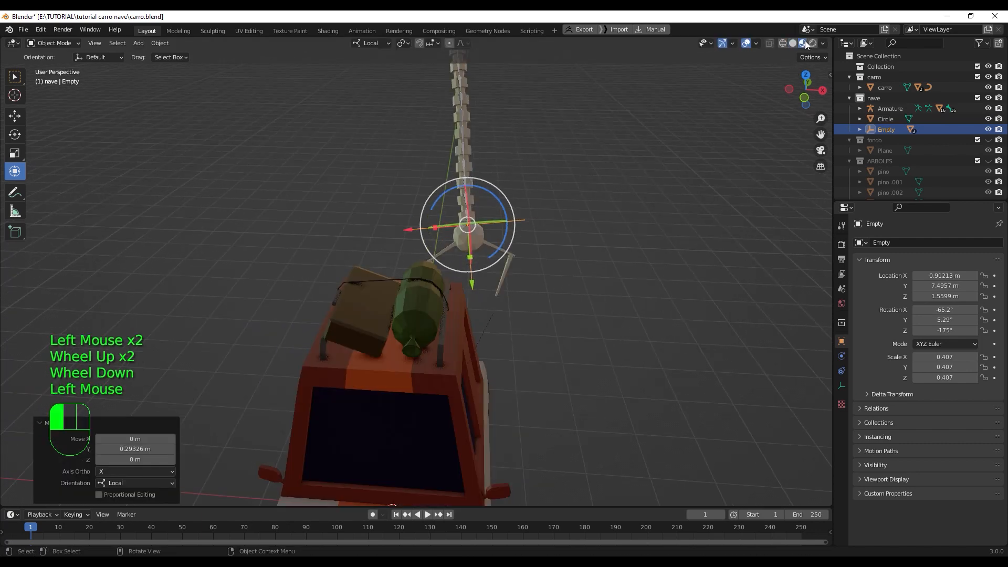
pyautogui.scroll(-2, 482, 237)
pyautogui.scroll(-1, 504, 251)
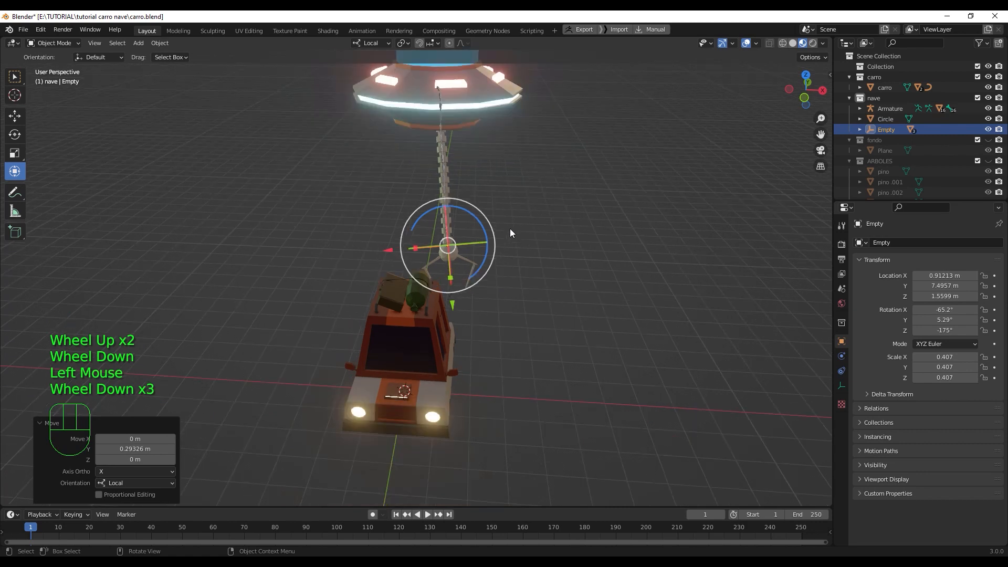
pyautogui.moveTo(511, 231); pyautogui.dragTo(405, 209, button='middle')
pyautogui.scroll(3, 397, 201)
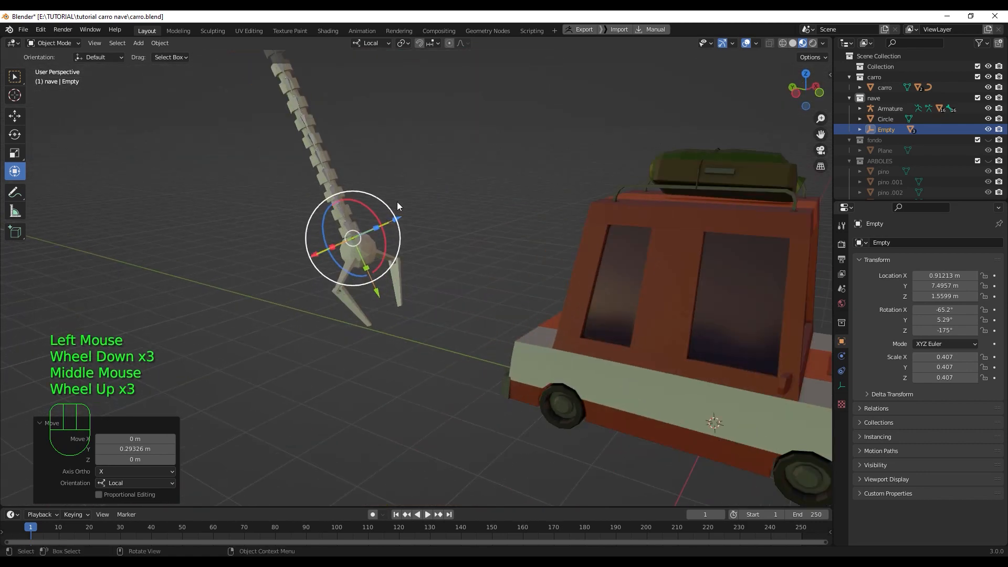
pyautogui.keyDown('shift'); pyautogui.moveTo(383, 159); pyautogui.dragTo(389, 226, button='middle'); pyautogui.keyUp('shift')
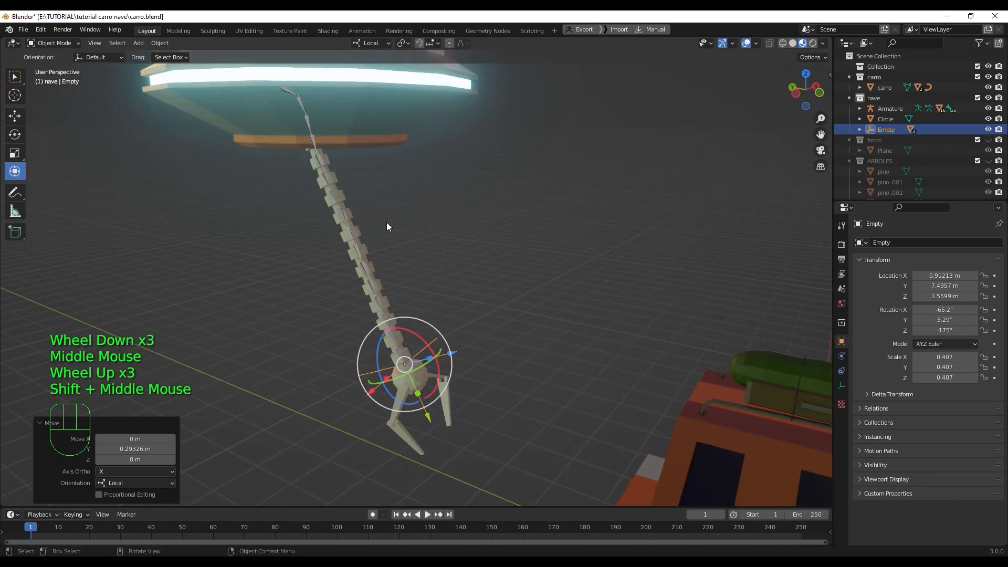
# Step: Hide the saucer so that the whole chain is exposed
pyautogui.moveTo(347, 193); pyautogui.dragTo(394, 182, button='middle')
pyautogui.click(354, 114)
pyautogui.scroll(-1, 386, 164)
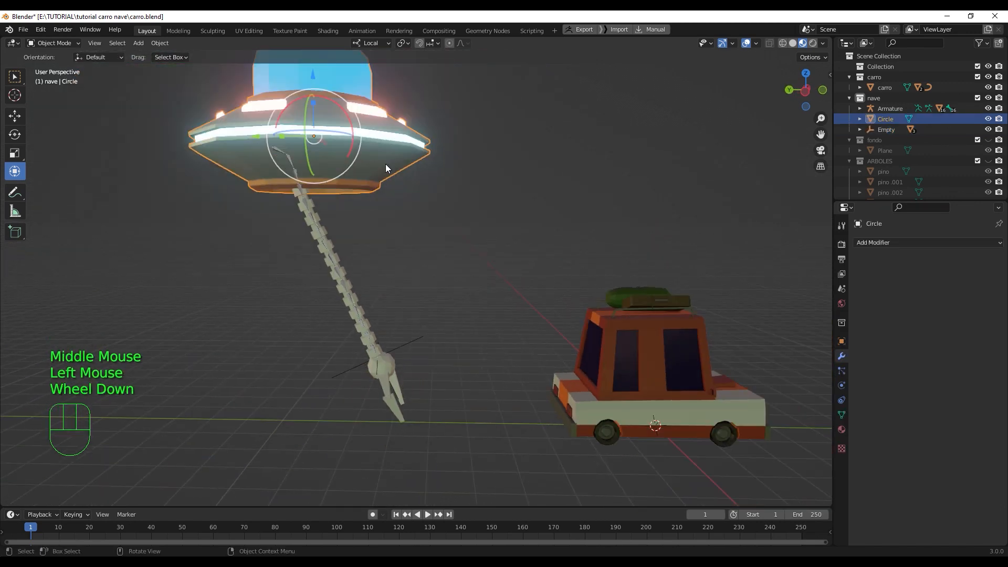
pyautogui.press('h')
pyautogui.scroll(2, 342, 245)
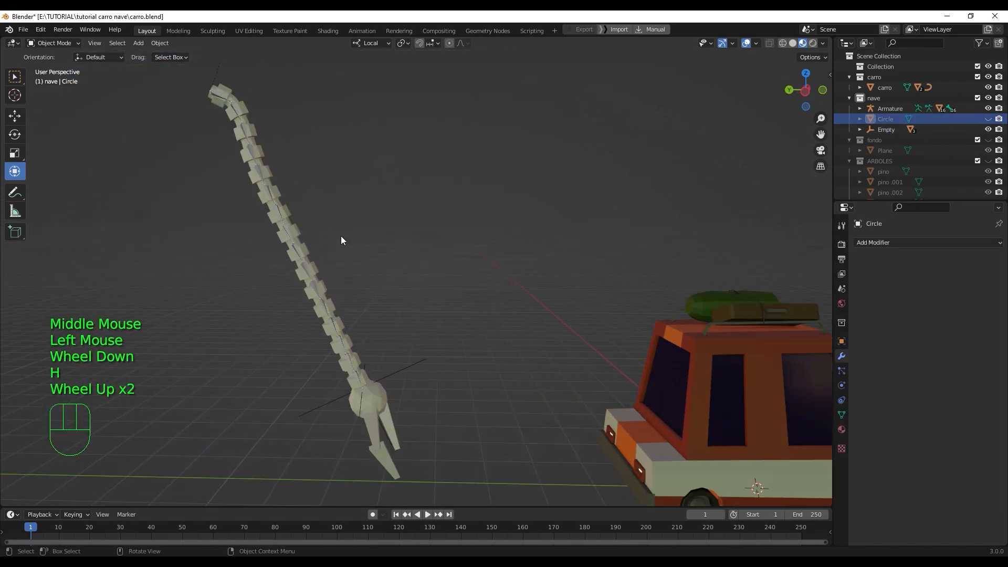
# Step: Select every cylinder link of the chain from its upper end down to the claw and move them to a new collection named ARM
pyautogui.keyDown('shift'); pyautogui.moveTo(341, 240); pyautogui.dragTo(427, 349, button='middle'); pyautogui.keyUp('shift')
pyautogui.click(299, 206)
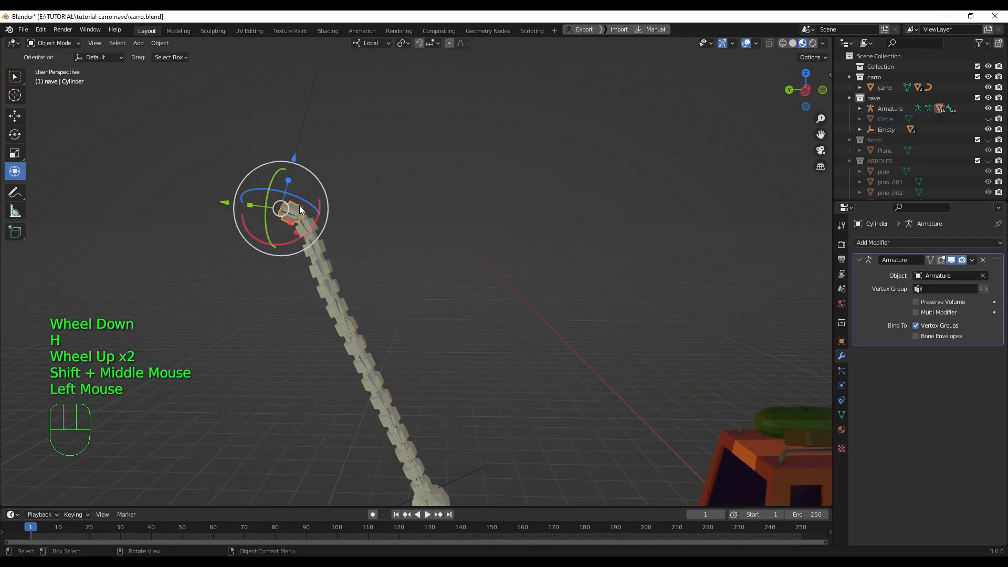
pyautogui.keyDown('shift'); pyautogui.click(316, 226); pyautogui.keyUp('shift')
pyautogui.keyDown('shift'); pyautogui.click(326, 250); pyautogui.keyUp('shift')
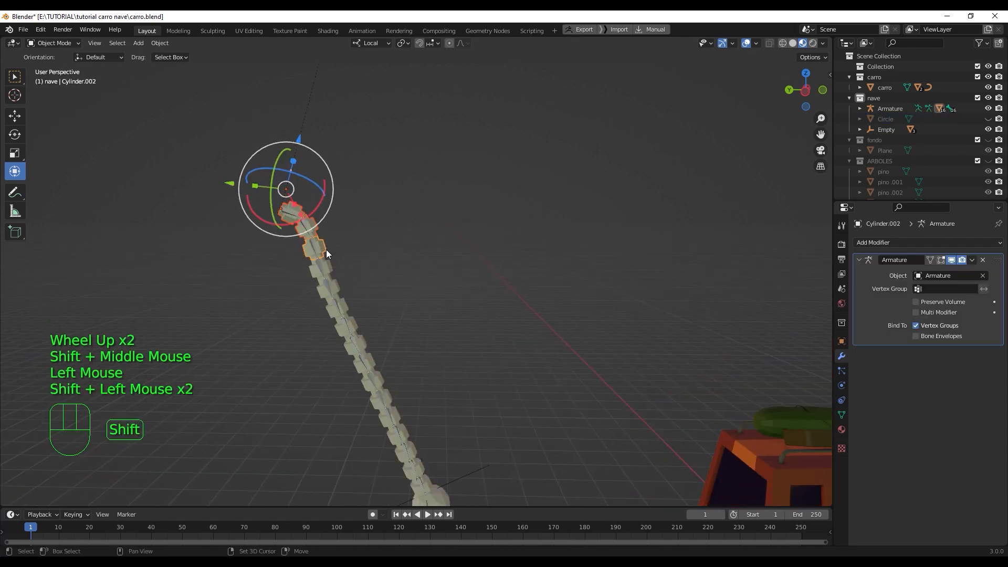
pyautogui.keyDown('shift'); pyautogui.click(331, 264); pyautogui.keyUp('shift')
pyautogui.keyDown('shift'); pyautogui.click(339, 288); pyautogui.keyUp('shift')
pyautogui.keyDown('shift'); pyautogui.click(351, 313); pyautogui.keyUp('shift')
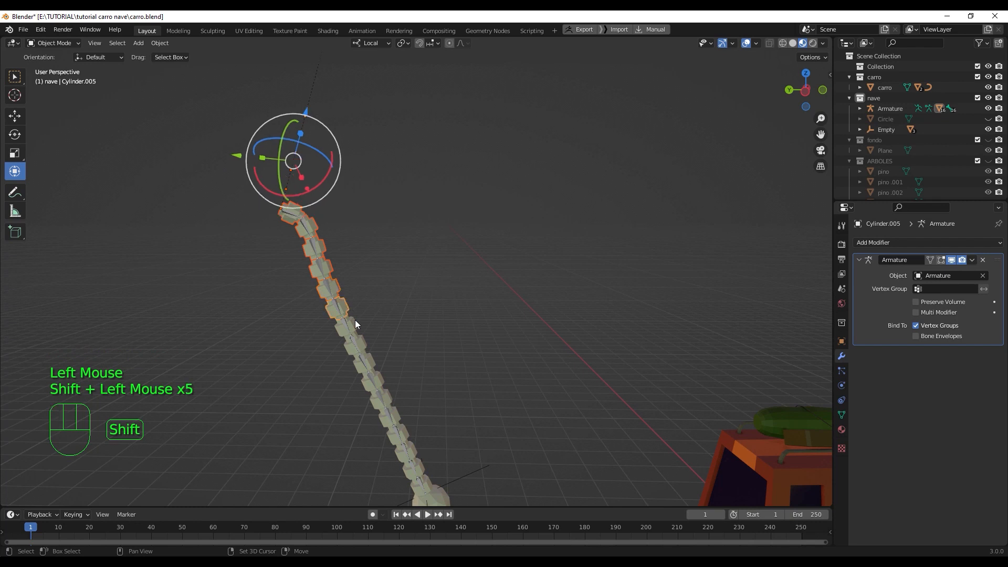
pyautogui.keyDown('shift'); pyautogui.click(356, 324); pyautogui.keyUp('shift')
pyautogui.keyDown('shift'); pyautogui.click(365, 346); pyautogui.keyUp('shift')
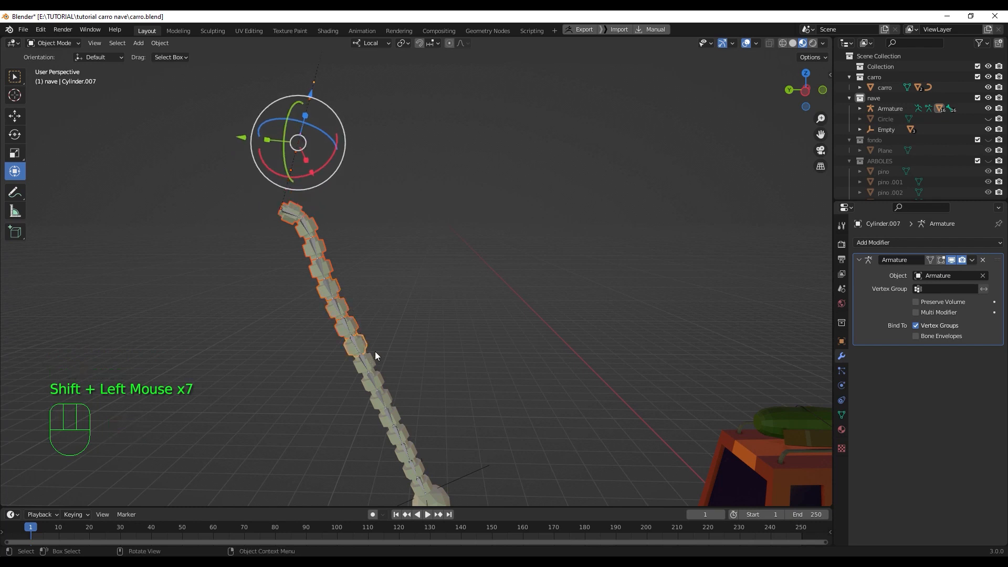
pyautogui.keyDown('shift'); pyautogui.moveTo(381, 353); pyautogui.dragTo(357, 294, button='middle'); pyautogui.keyUp('shift')
pyautogui.keyDown('shift'); pyautogui.click(348, 310); pyautogui.keyUp('shift')
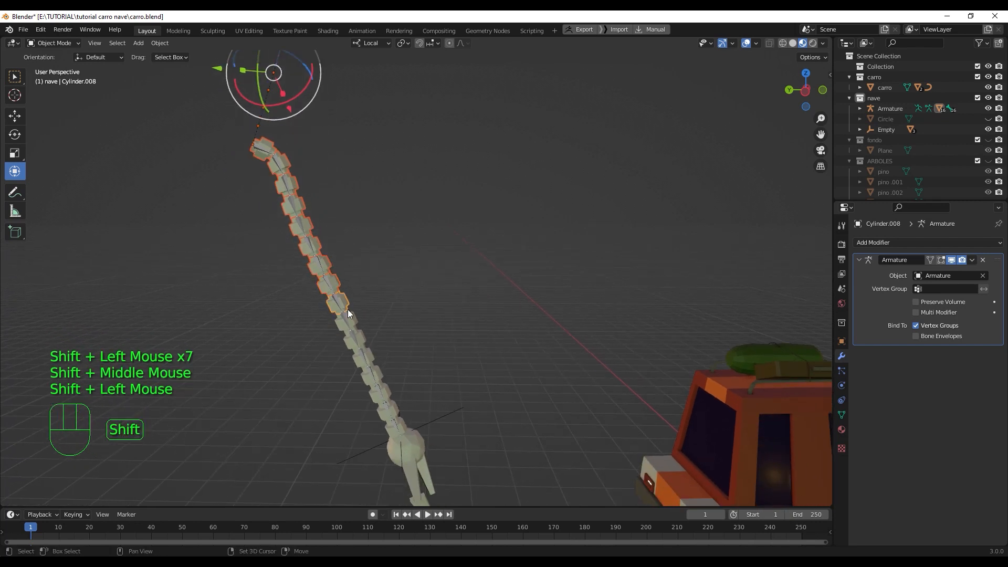
pyautogui.keyDown('shift'); pyautogui.click(349, 312); pyautogui.keyUp('shift')
pyautogui.keyDown('shift'); pyautogui.click(366, 337); pyautogui.keyUp('shift')
pyautogui.keyDown('shift'); pyautogui.click(367, 341); pyautogui.keyUp('shift')
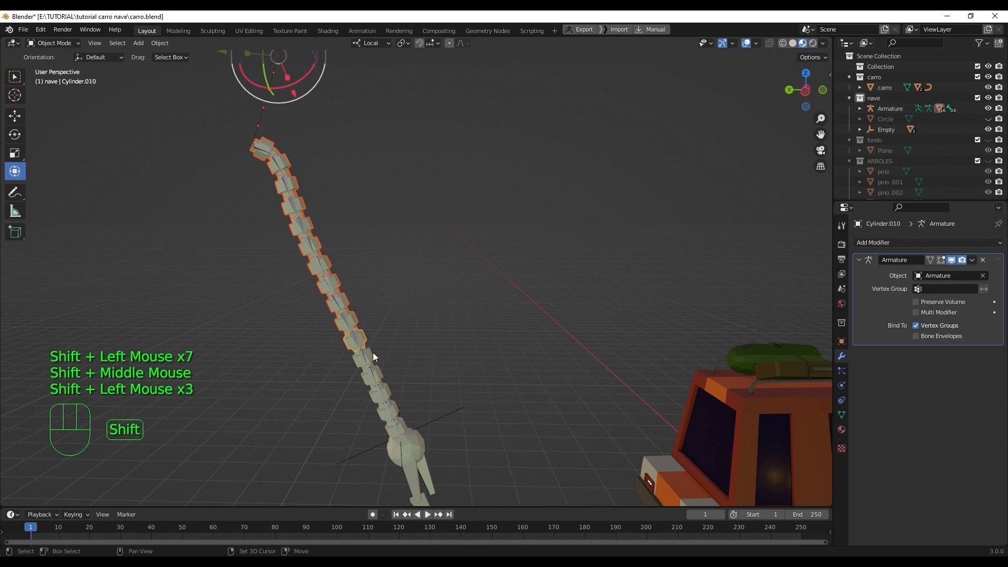
pyautogui.keyDown('shift'); pyautogui.click(373, 352); pyautogui.keyUp('shift')
pyautogui.keyDown('shift'); pyautogui.click(379, 371); pyautogui.keyUp('shift')
pyautogui.keyDown('shift'); pyautogui.click(391, 401); pyautogui.keyUp('shift')
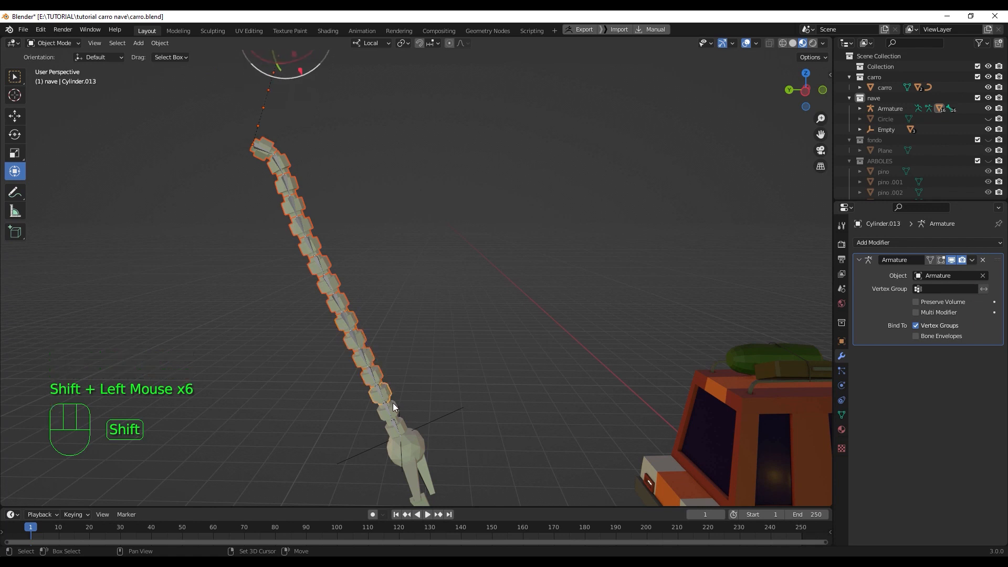
pyautogui.keyDown('shift'); pyautogui.click(397, 411); pyautogui.keyUp('shift')
pyautogui.keyDown('shift'); pyautogui.click(403, 426); pyautogui.keyUp('shift')
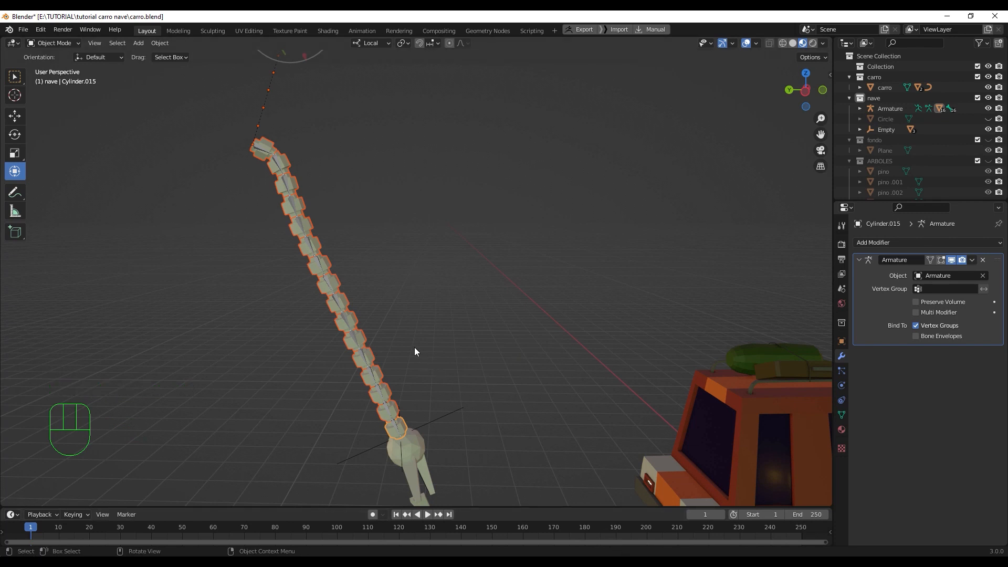
pyautogui.press('m')
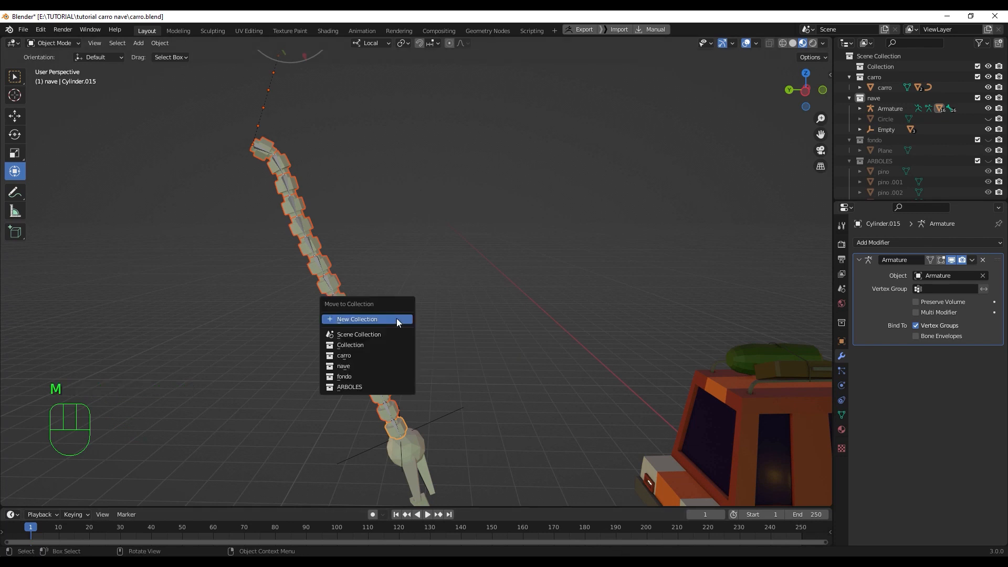
pyautogui.click(396, 318)
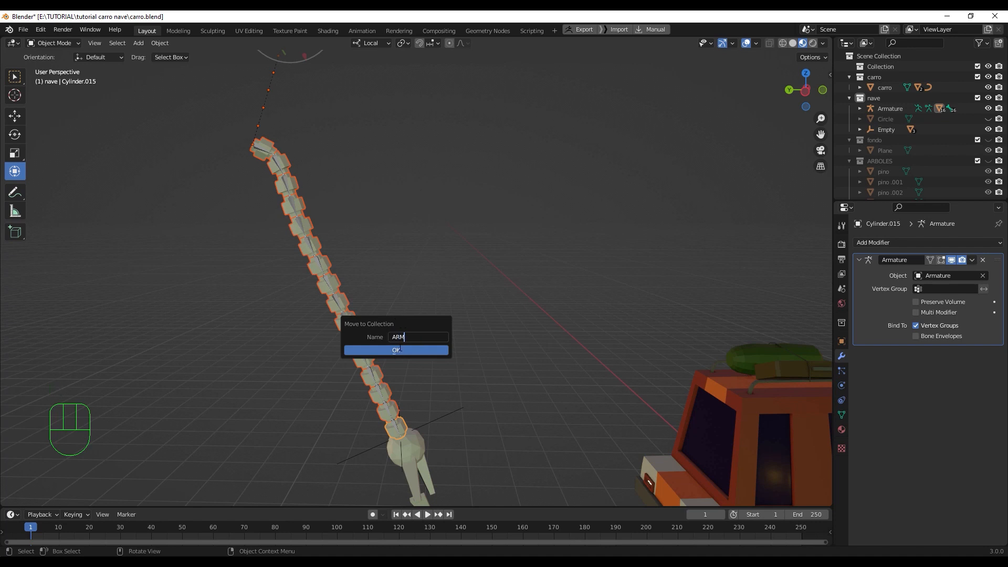
pyautogui.write('ARM')
pyautogui.click(396, 349)
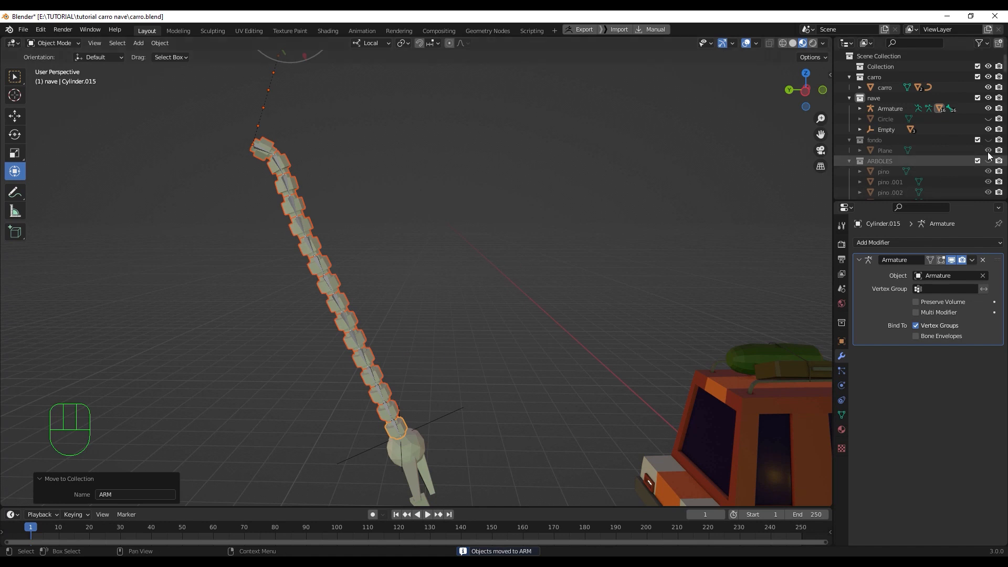
# Step: Collapse the ARBOLES collection in the Outliner and toggle the ARM collection's visibility off and on to check its contents
pyautogui.scroll(-5, 989, 156)
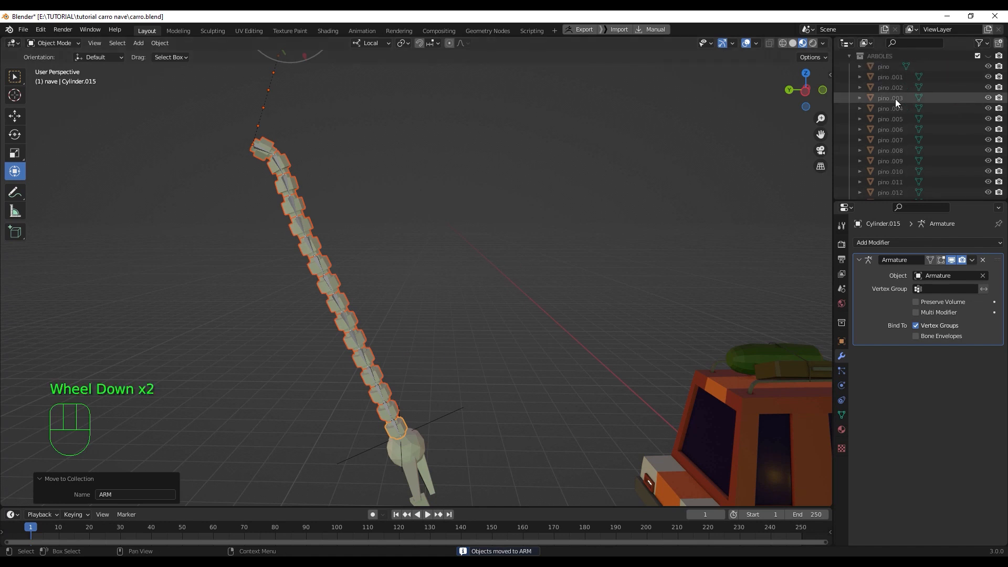
pyautogui.scroll(-6, 895, 99)
pyautogui.scroll(3, 895, 100)
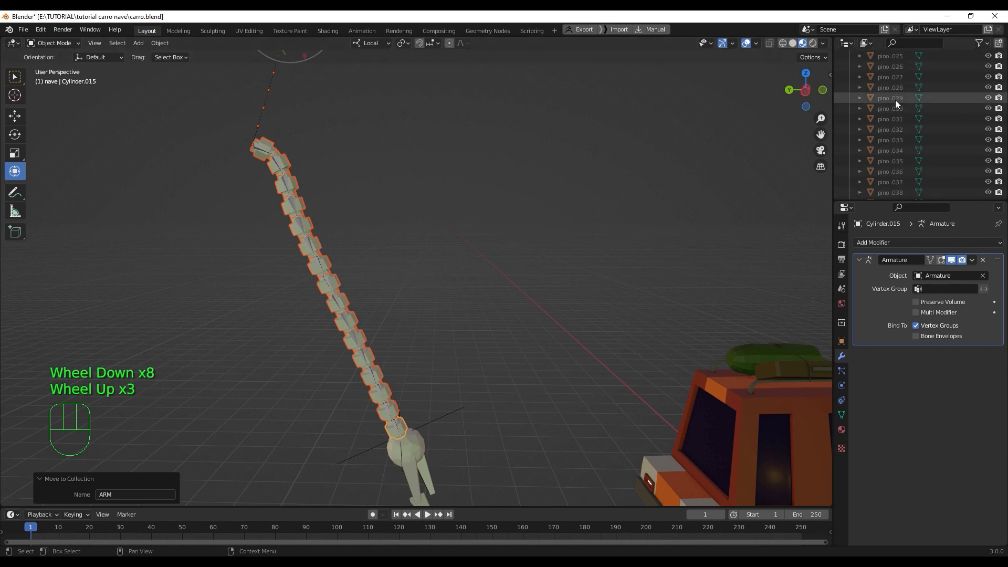
pyautogui.scroll(5, 895, 100)
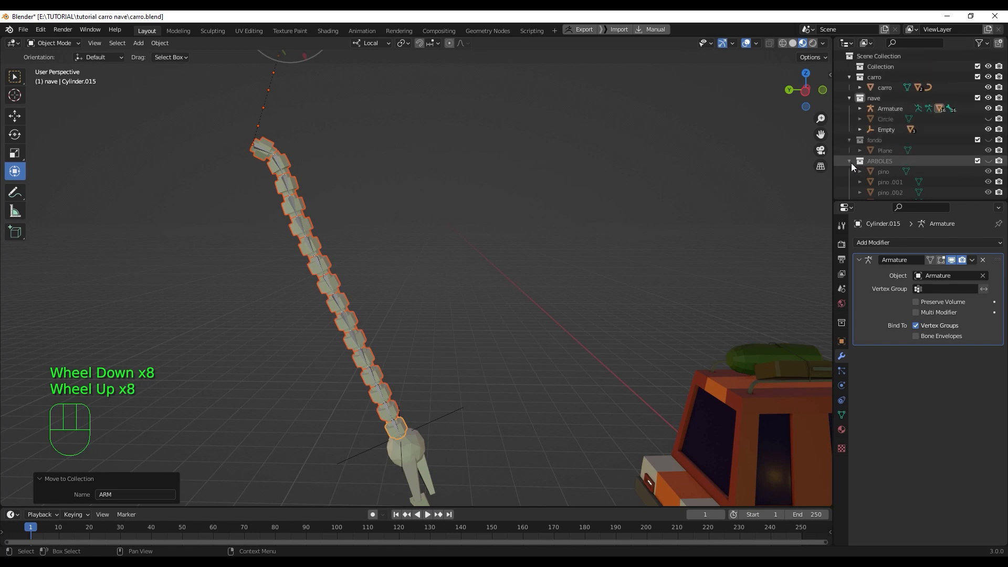
pyautogui.click(849, 162)
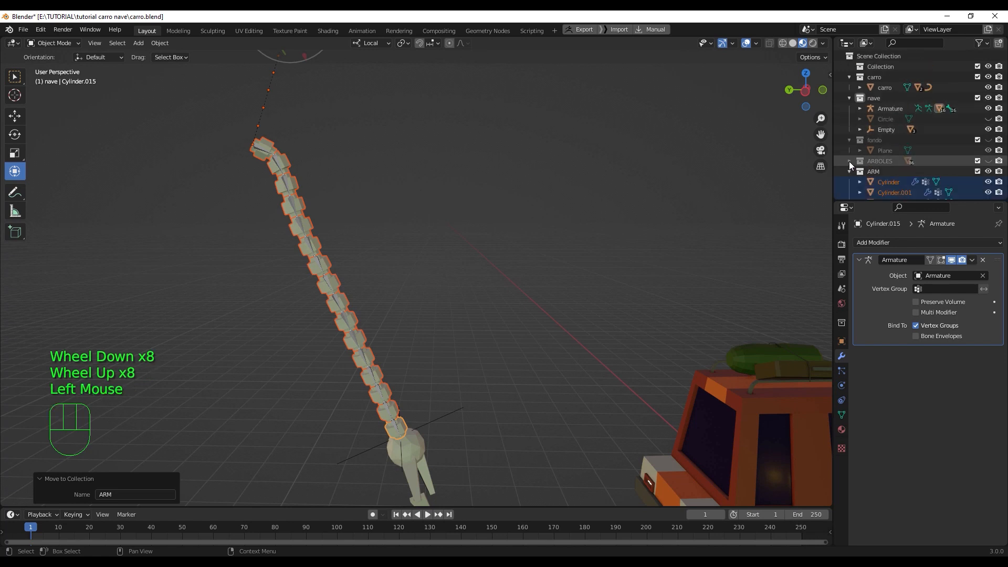
pyautogui.click(988, 172)
pyautogui.click(988, 172)
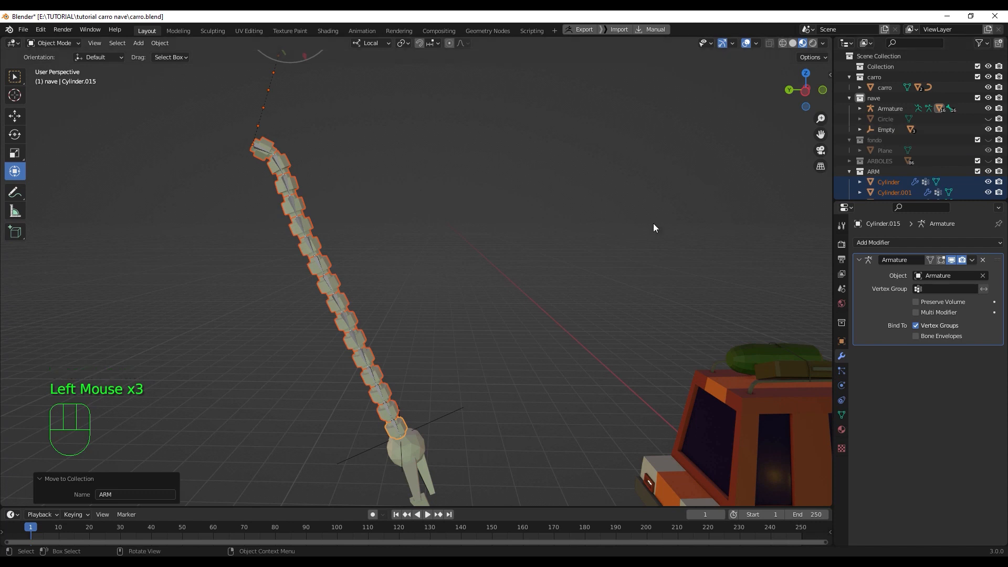
# Step: Select the claw's icosphere with its upper and lower finger segments and move them to the ARM collection
pyautogui.keyDown('shift'); pyautogui.moveTo(462, 380); pyautogui.dragTo(447, 363, button='middle'); pyautogui.keyUp('shift')
pyautogui.click(435, 313)
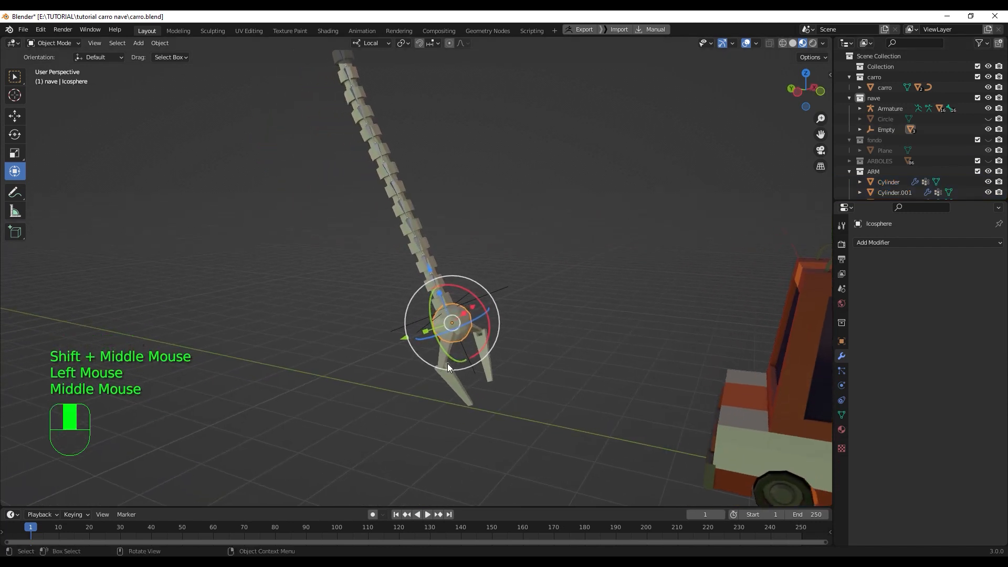
pyautogui.keyDown('shift'); pyautogui.click(481, 336); pyautogui.keyUp('shift')
pyautogui.keyDown('shift'); pyautogui.click(487, 367); pyautogui.keyUp('shift')
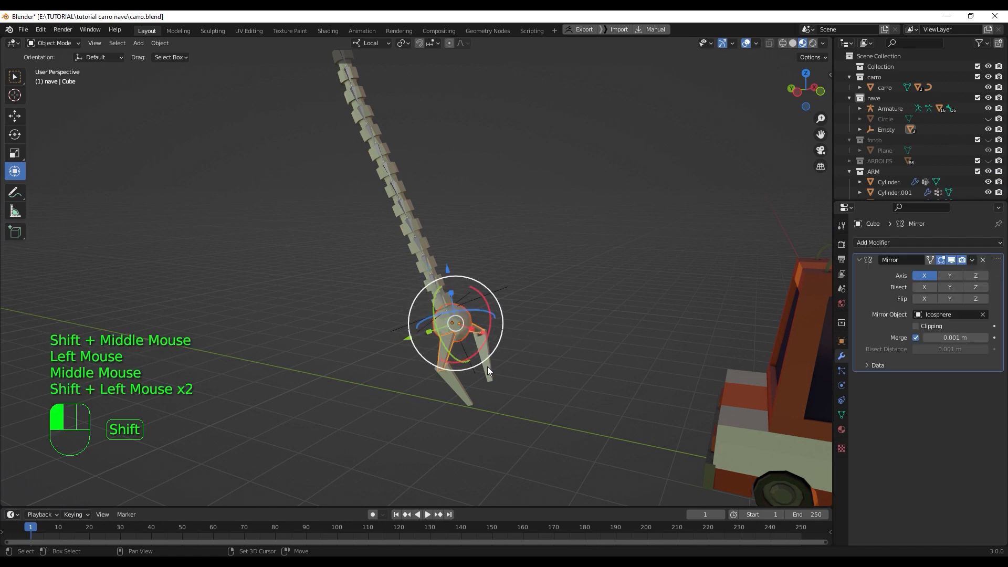
pyautogui.press('m')
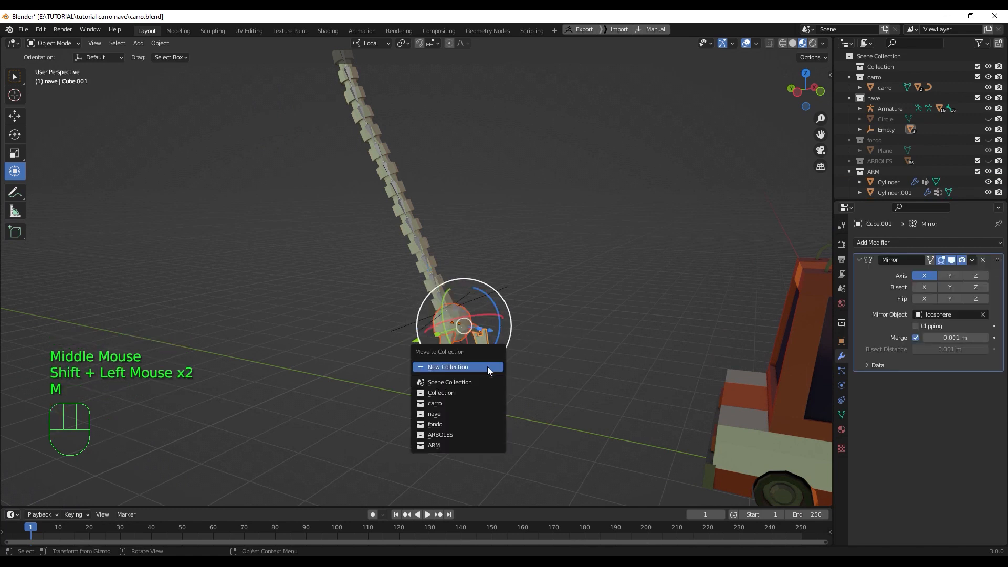
pyautogui.click(467, 444)
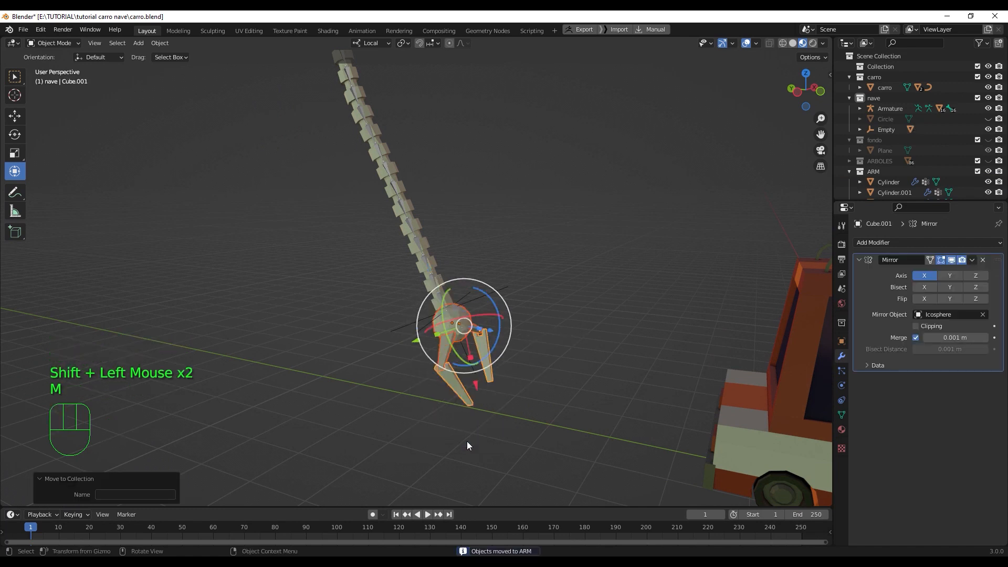
# Step: Move the Empty to the ARM collection and check it by excluding and re-including that collection in the view layer
pyautogui.click(528, 263)
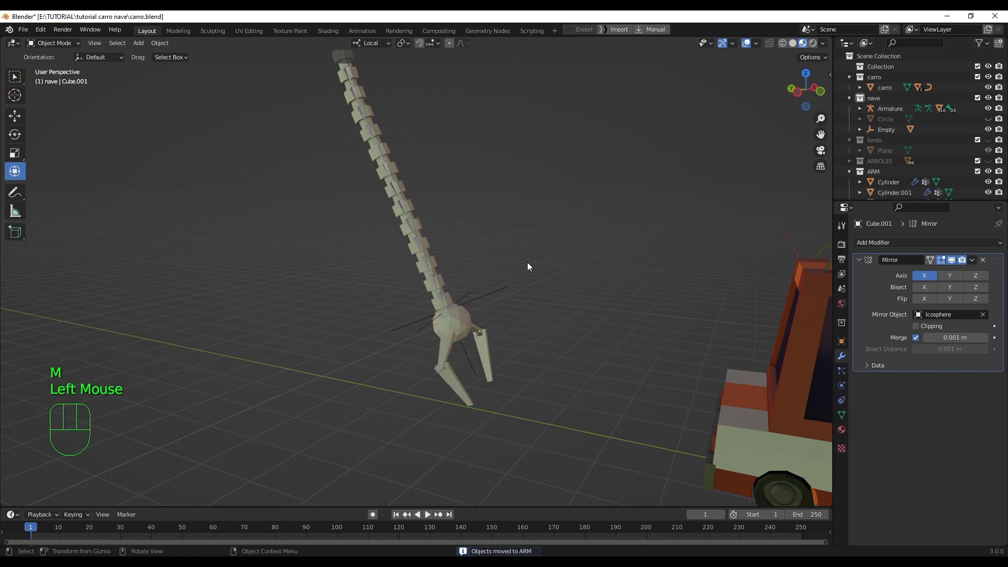
pyautogui.click(490, 290)
pyautogui.press('m')
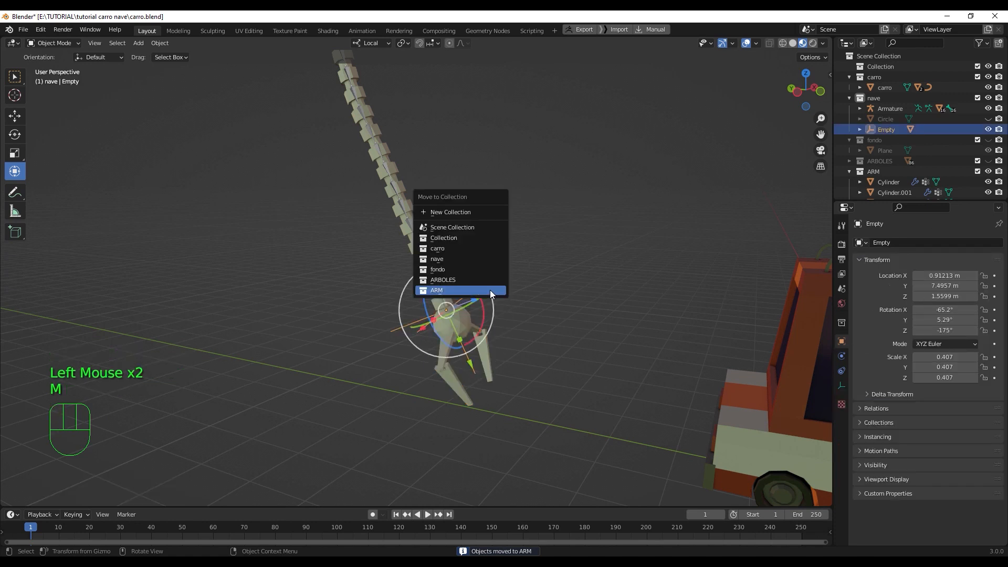
pyautogui.click(489, 290)
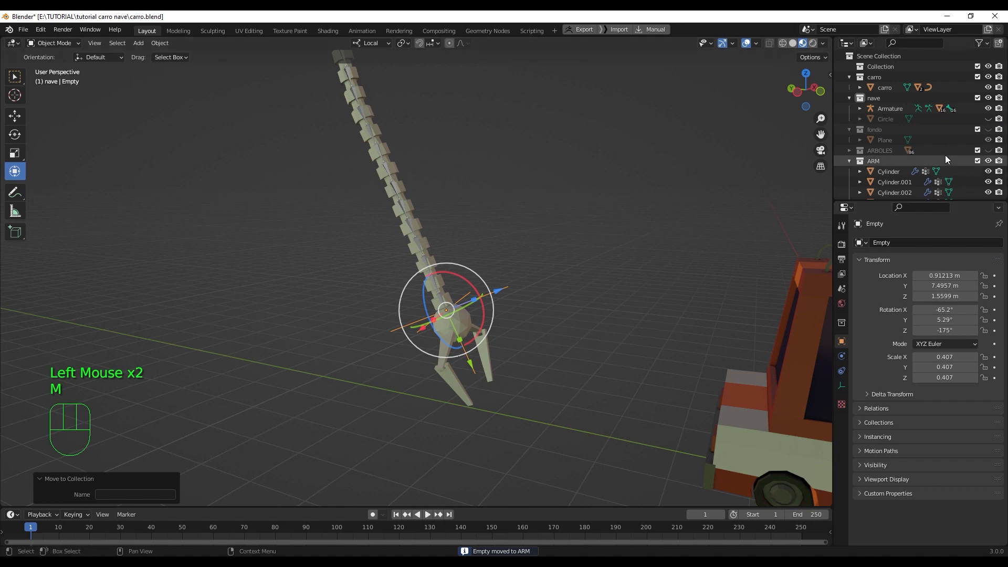
pyautogui.click(977, 161)
pyautogui.click(978, 161)
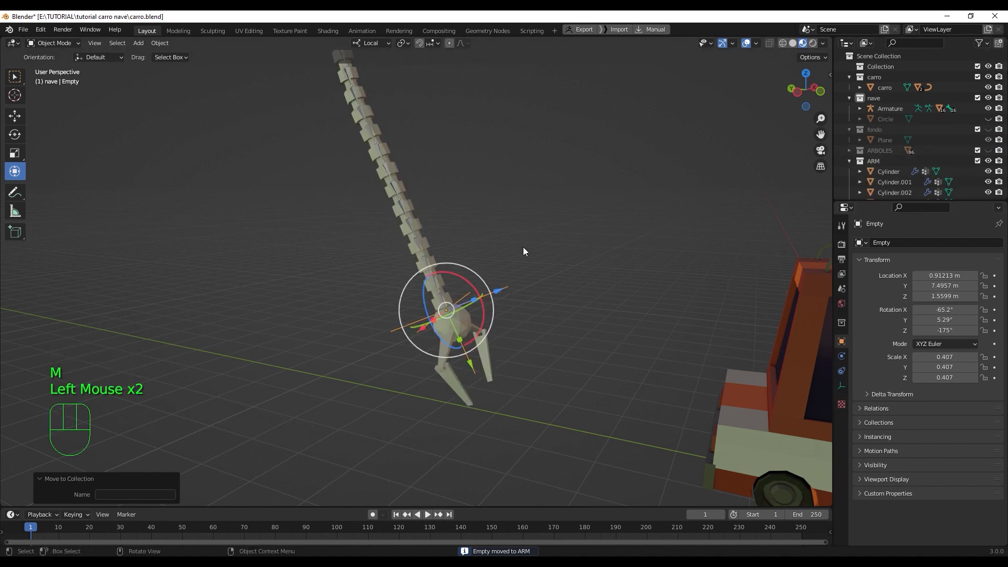
# Step: Move the chain's Armature to the ARM collection
pyautogui.click(401, 205)
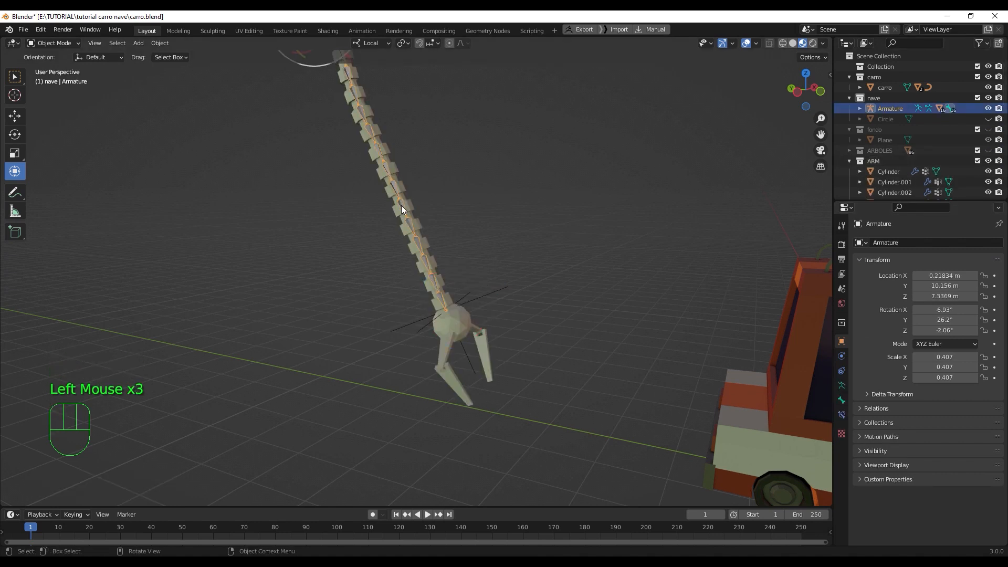
pyautogui.press('m')
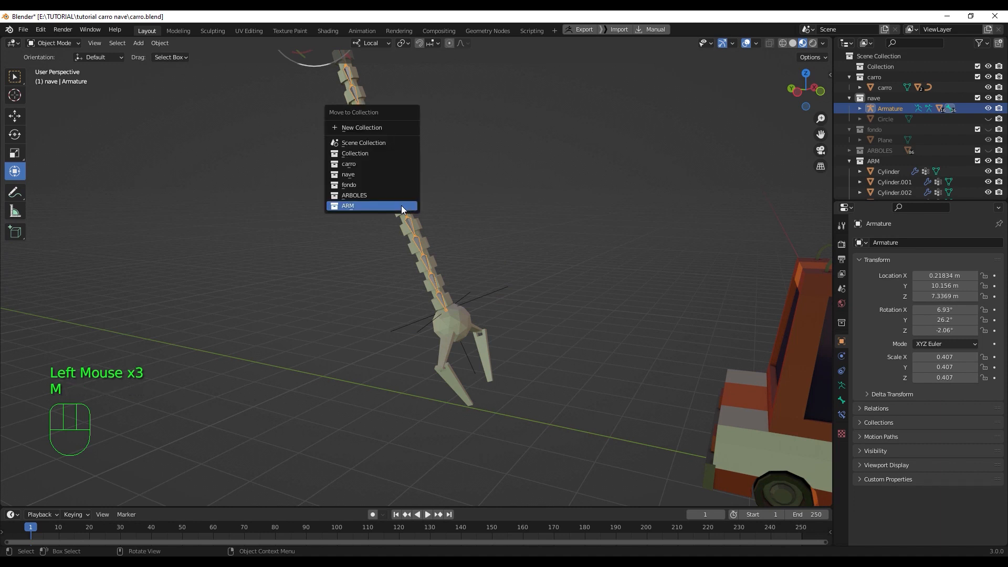
pyautogui.click(401, 206)
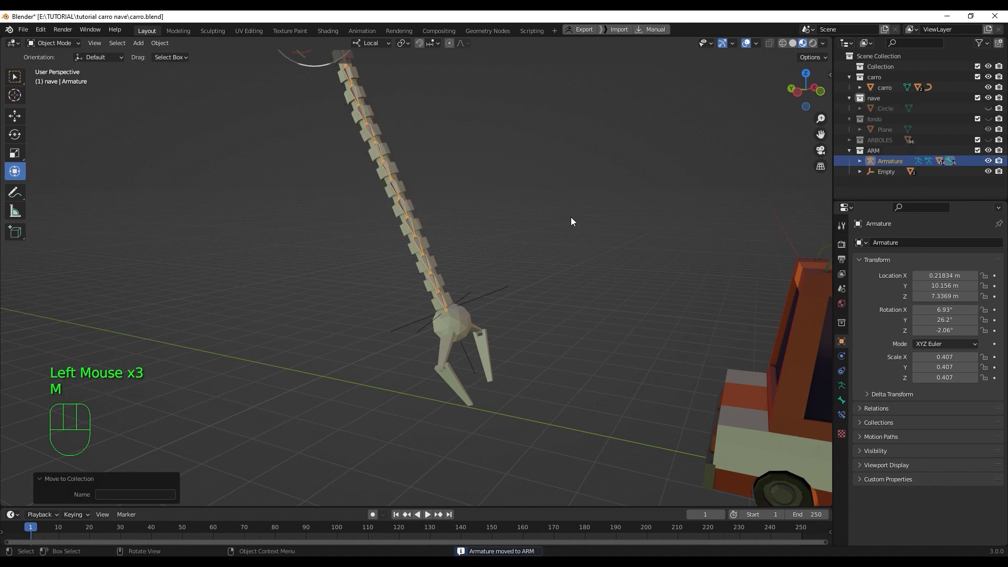
# Step: Toggle the ARM collection's visibility off and on to check that it contains the whole chain and claw
pyautogui.click(989, 151)
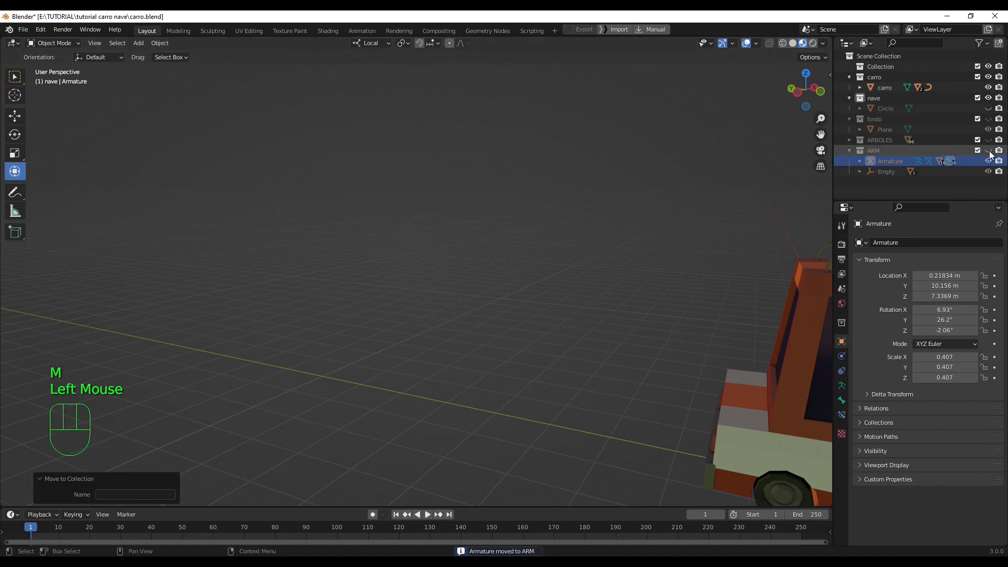
pyautogui.click(989, 152)
pyautogui.moveTo(549, 223); pyautogui.dragTo(509, 279, button='middle')
pyautogui.scroll(-2, 531, 232)
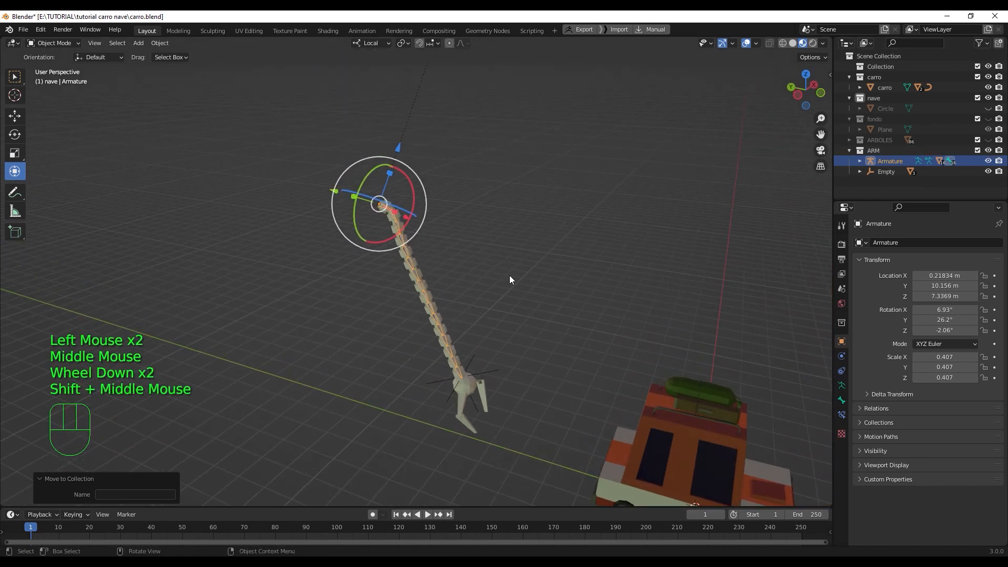
pyautogui.scroll(3, 509, 279)
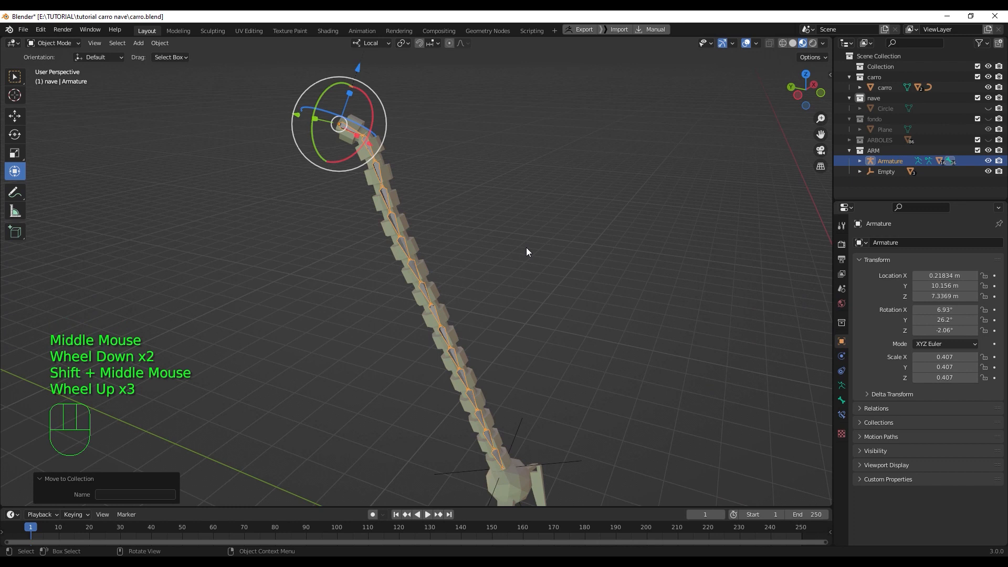
# Step: Add a new material to the chain's top link and darken its base color to a grey with value 0.507
pyautogui.click(387, 173)
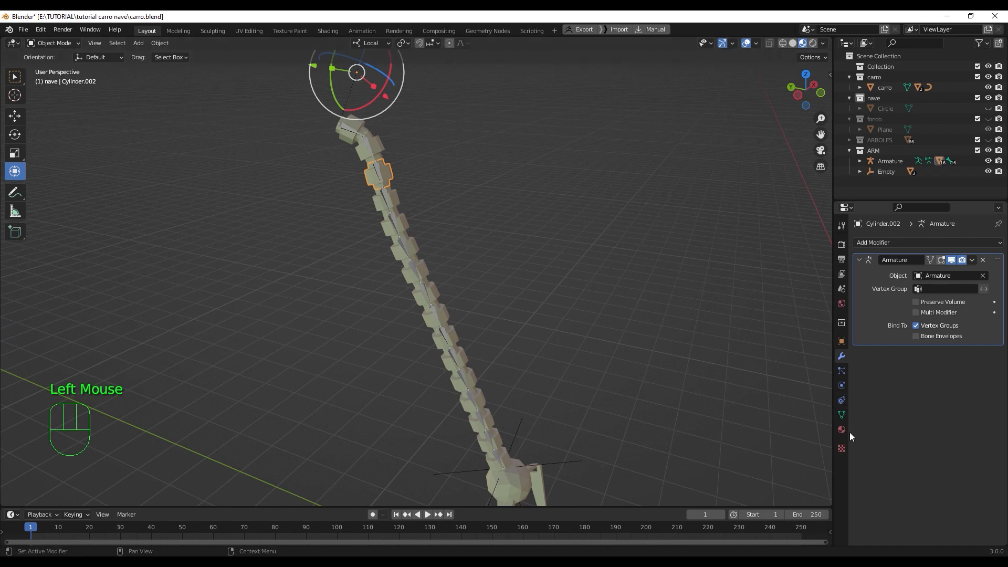
pyautogui.click(348, 134)
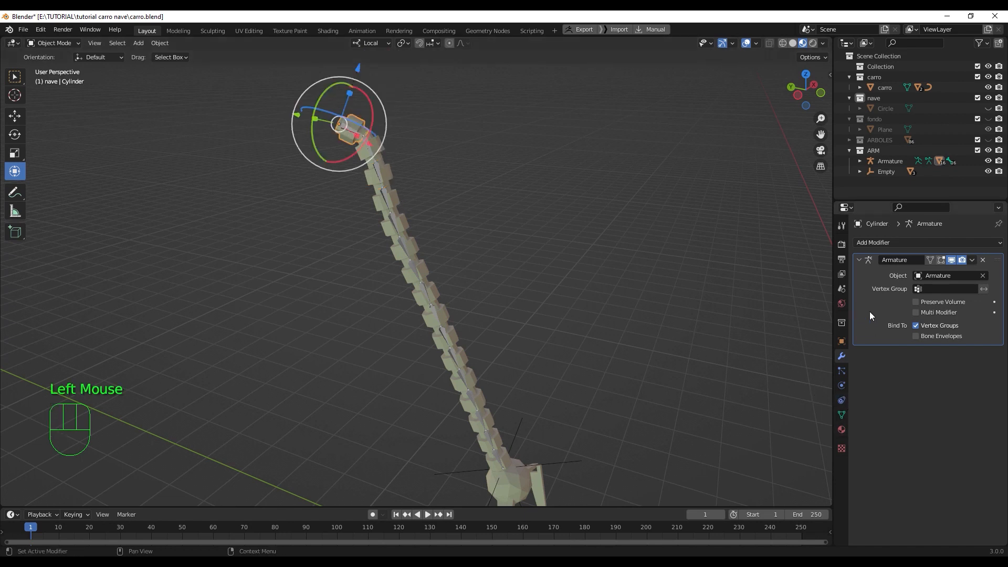
pyautogui.click(841, 429)
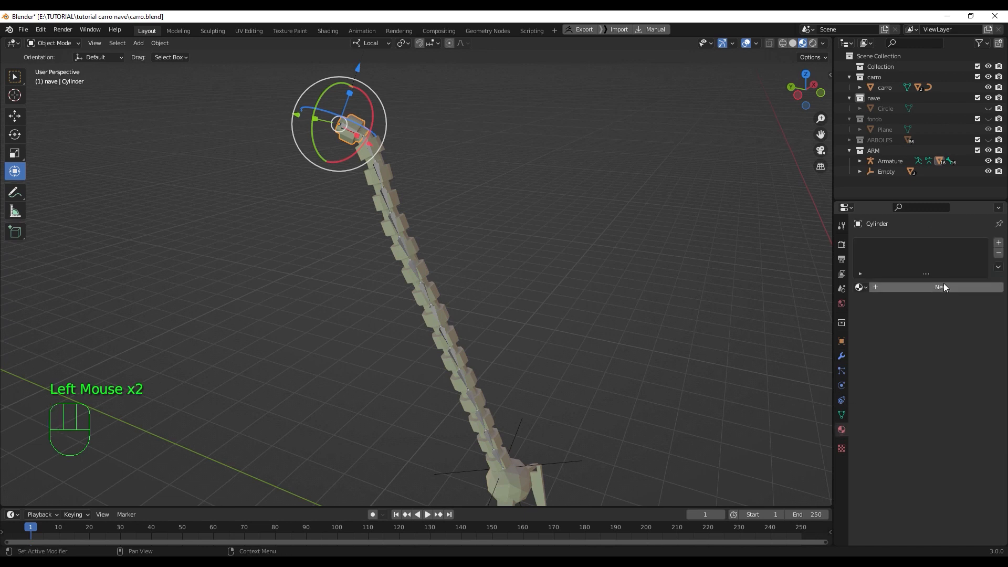
pyautogui.click(944, 288)
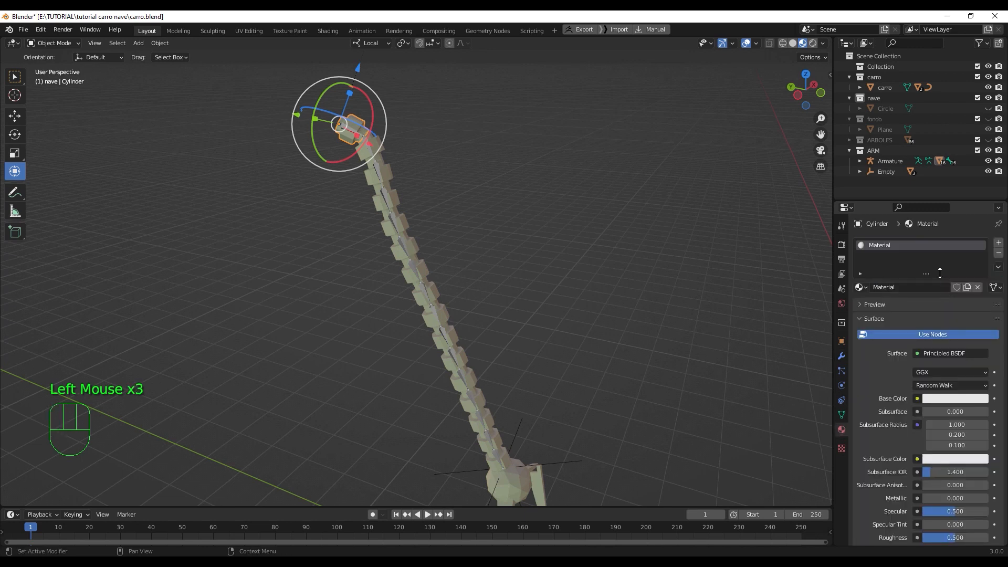
pyautogui.click(983, 400)
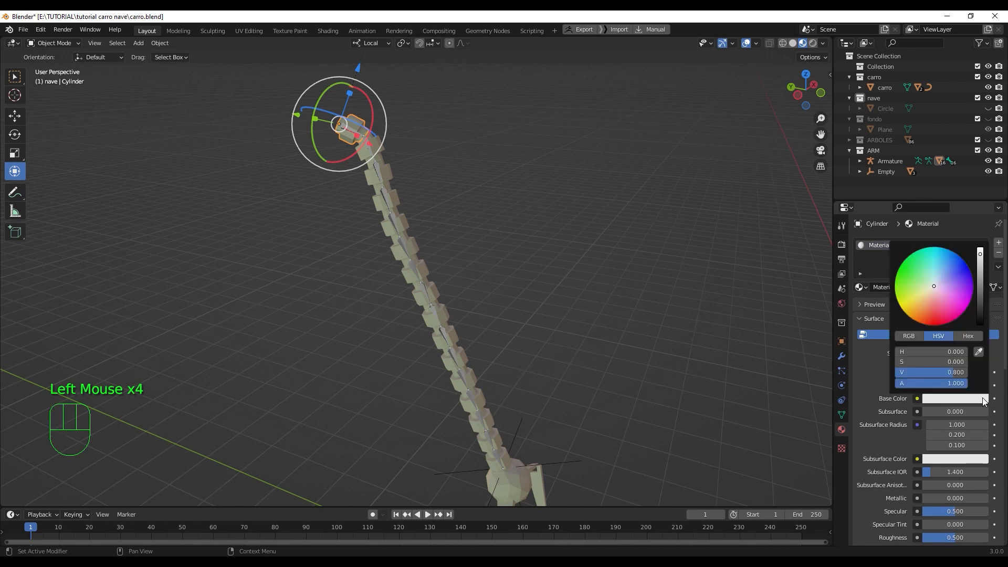
pyautogui.moveTo(984, 261)
pyautogui.mouseDown()
pyautogui.moveTo(982, 276)
pyautogui.moveTo(979, 267)
pyautogui.mouseUp()
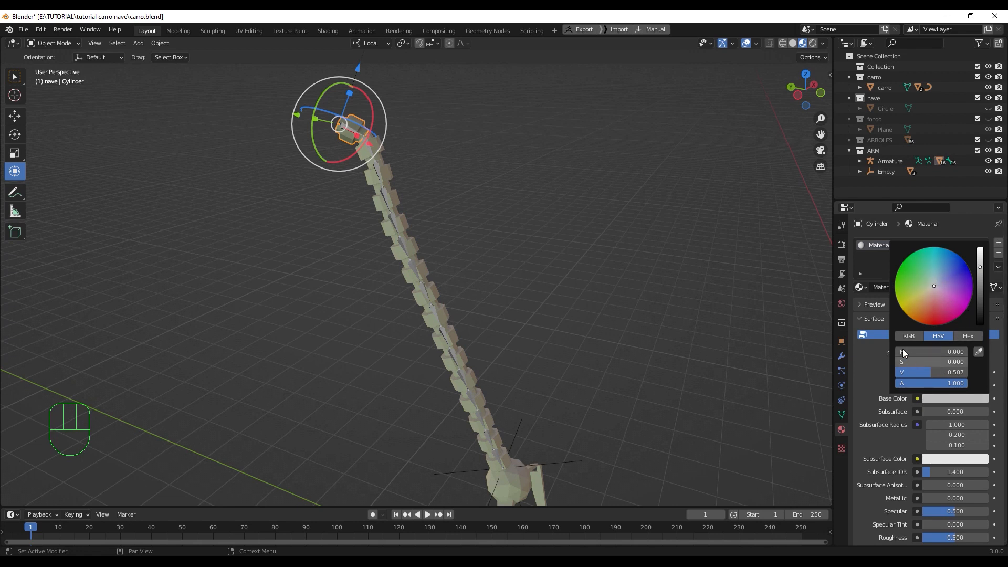
# Step: Set the top link material's specular to 0.602 and its roughness to 0.335
pyautogui.click(813, 44)
pyautogui.click(802, 43)
pyautogui.scroll(2, 528, 168)
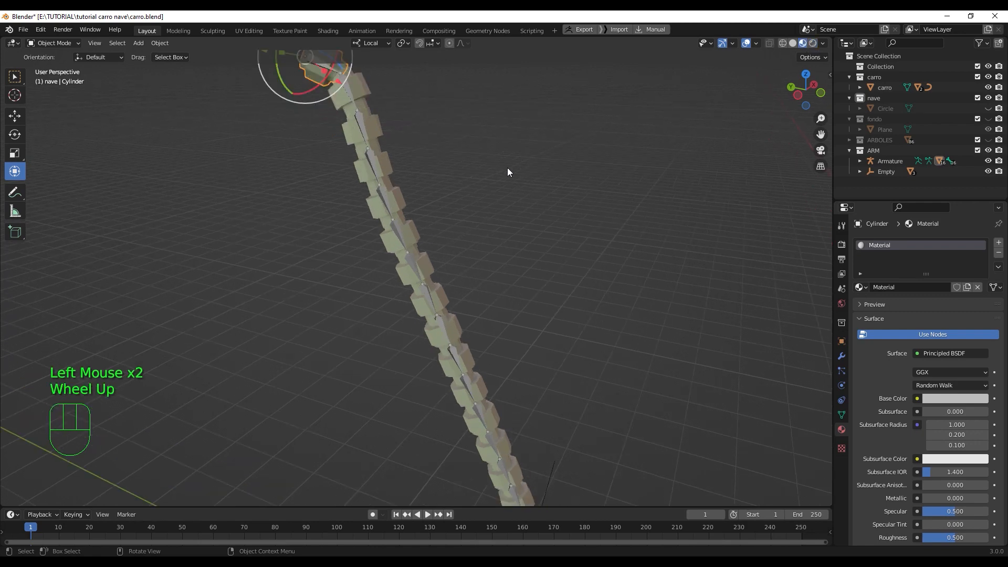
pyautogui.keyDown('shift'); pyautogui.moveTo(484, 157); pyautogui.dragTo(555, 289, button='middle'); pyautogui.keyUp('shift')
pyautogui.scroll(3, 385, 173)
pyautogui.moveTo(384, 173); pyautogui.dragTo(558, 296, button='middle')
pyautogui.moveTo(581, 223); pyautogui.dragTo(632, 285, button='middle')
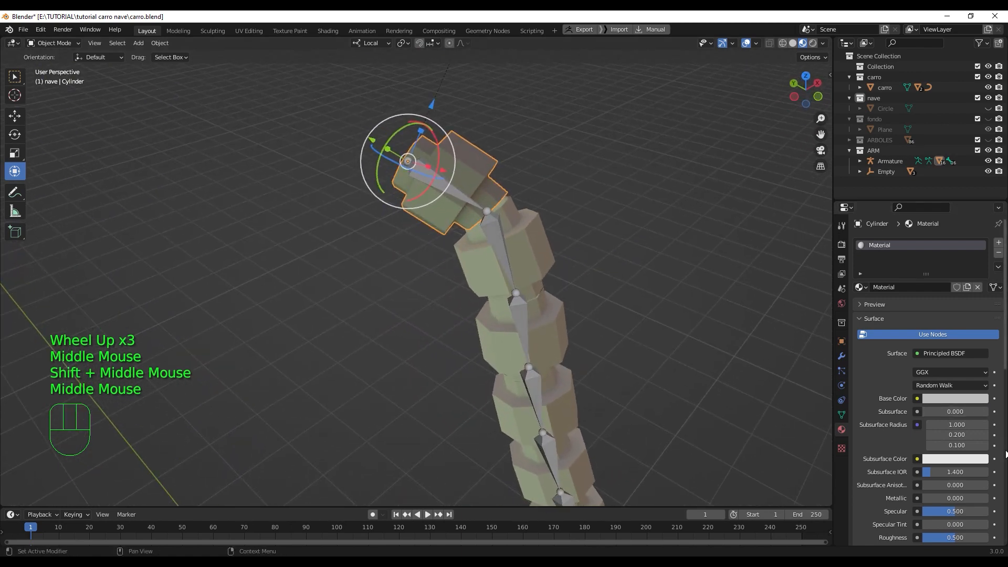
pyautogui.moveTo(957, 517); pyautogui.dragTo(963, 516)
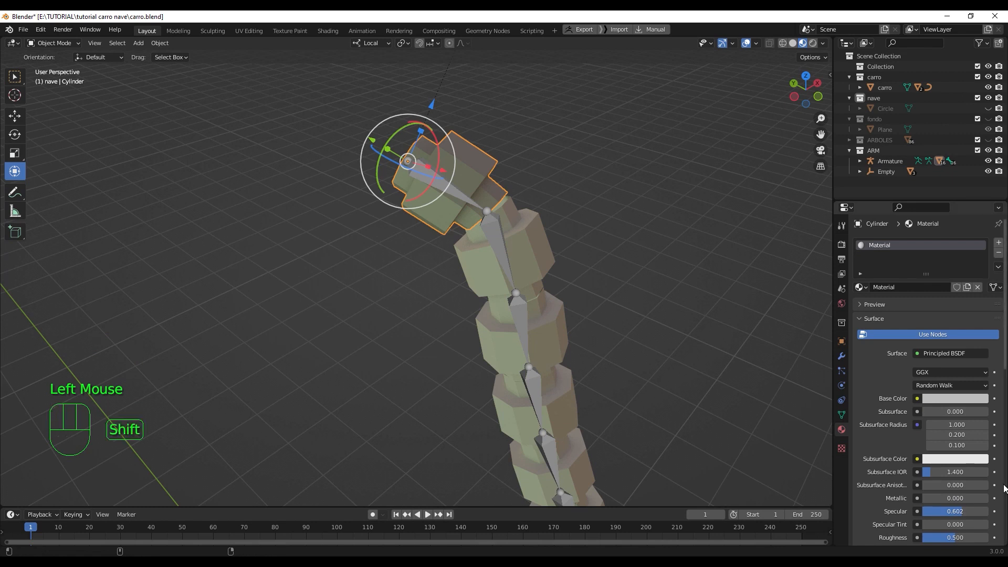
pyautogui.scroll(-3, 1001, 487)
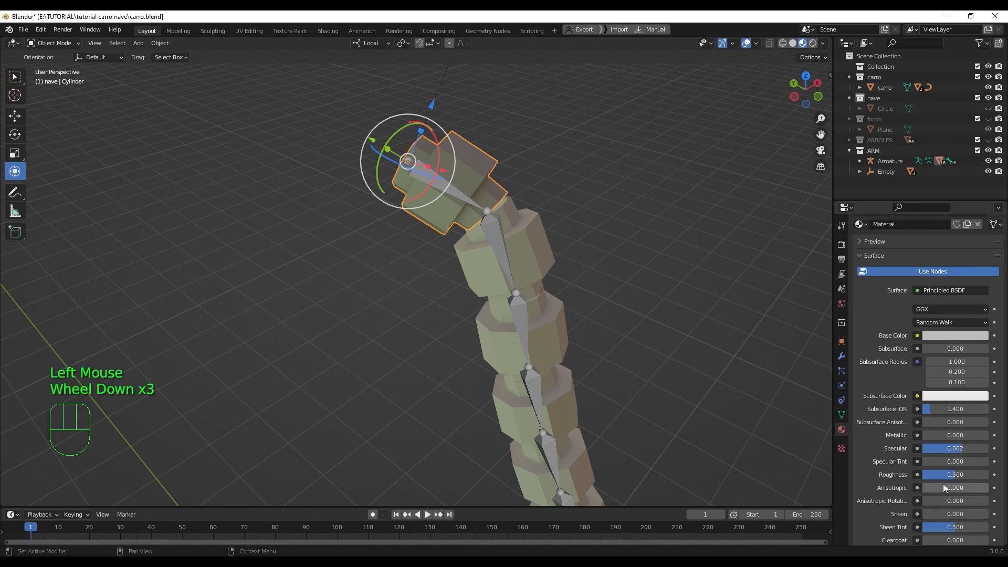
pyautogui.moveTo(957, 475); pyautogui.dragTo(954, 475)
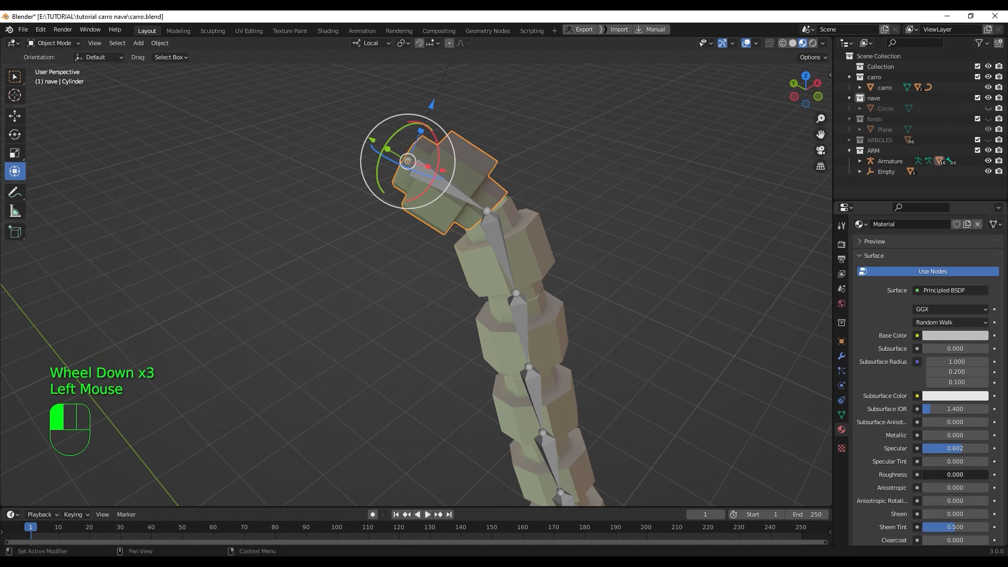
pyautogui.moveTo(954, 476)
pyautogui.mouseDown()
pyautogui.moveTo(987, 475)
pyautogui.moveTo(942, 476)
pyautogui.mouseUp()
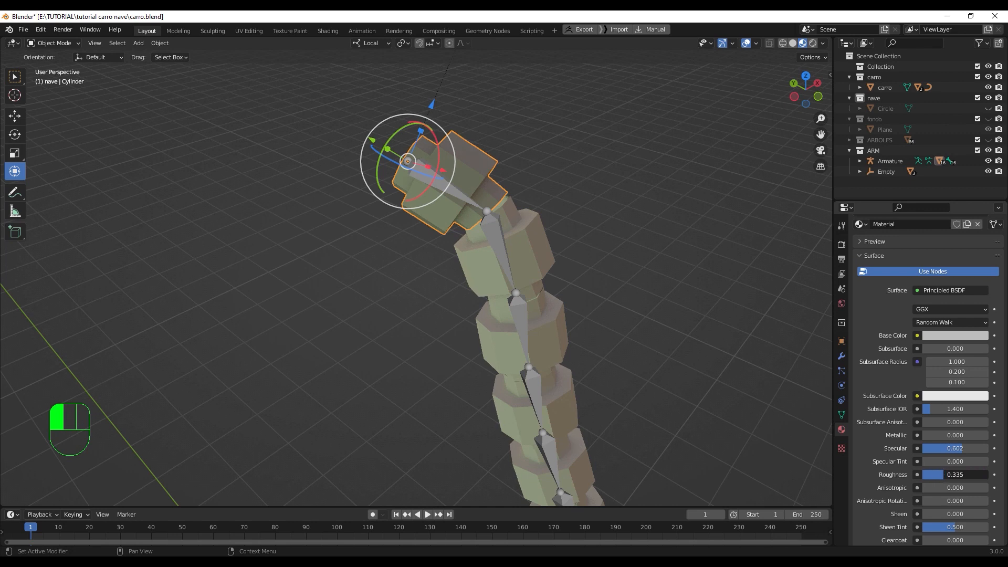
pyautogui.moveTo(944, 476); pyautogui.dragTo(944, 476)
# Step: Rename the top link's material as ARM
pyautogui.scroll(2, 967, 286)
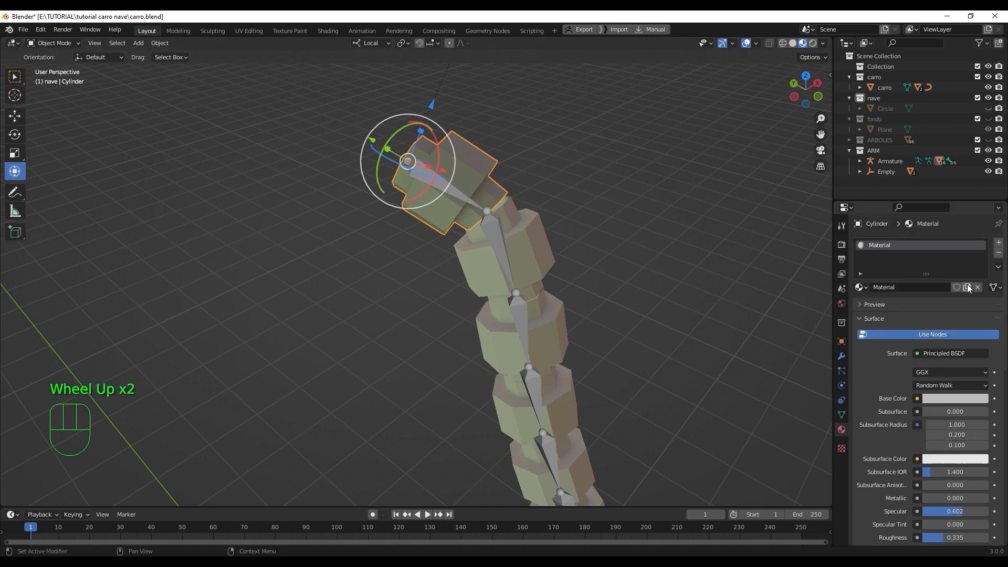
pyautogui.click(923, 287)
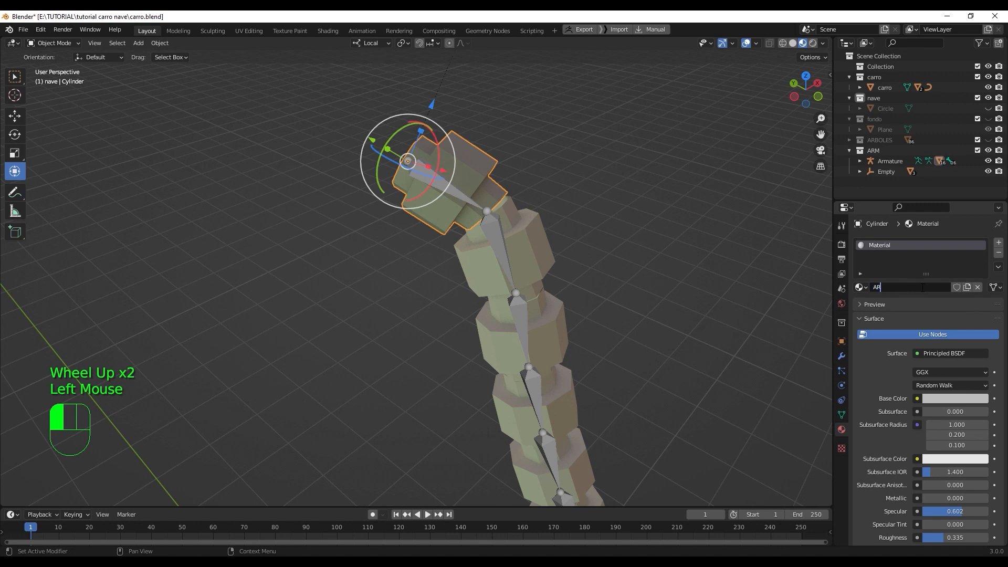
pyautogui.write('ARM')
pyautogui.press('Return')
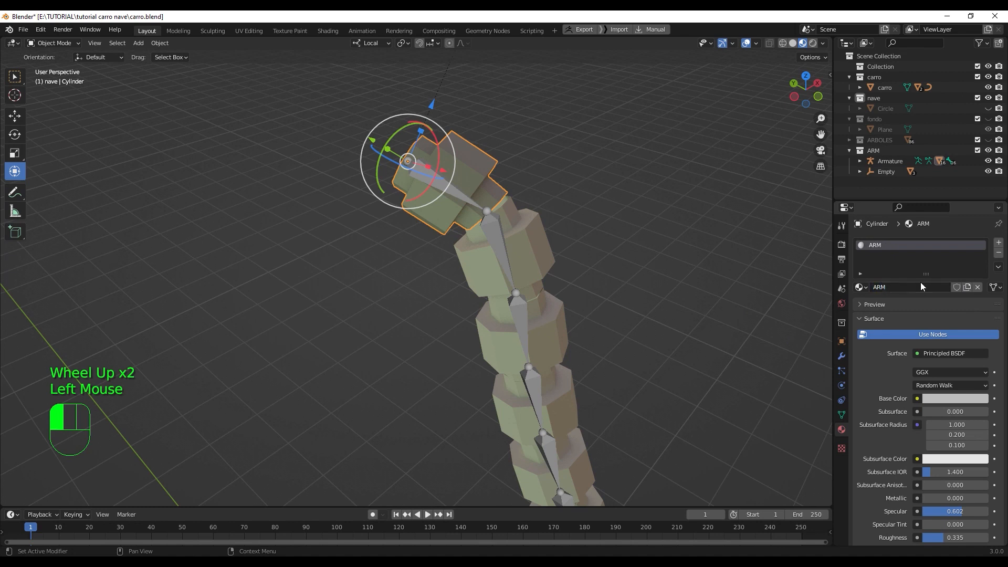
# Step: Assign the existing ARM material to the upper chain links below the top one, one link after another
pyautogui.scroll(-1, 596, 315)
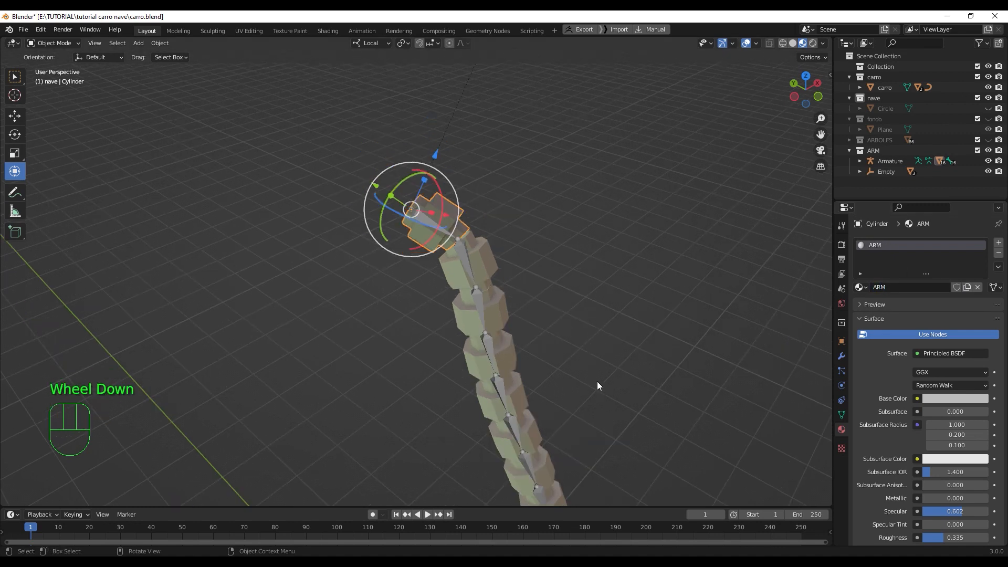
pyautogui.keyDown('shift'); pyautogui.moveTo(597, 381); pyautogui.dragTo(488, 137, button='middle'); pyautogui.keyUp('shift')
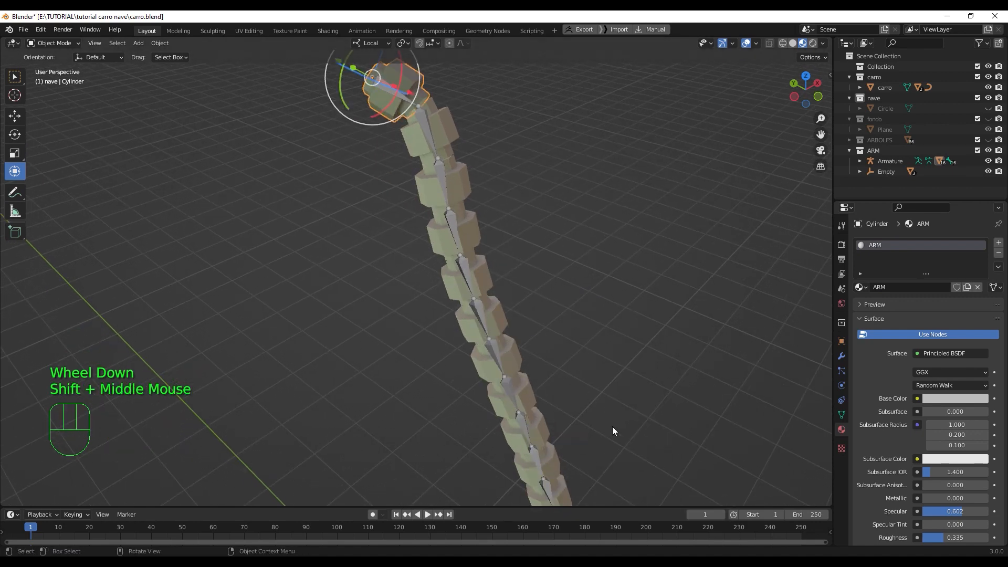
pyautogui.scroll(-1, 590, 393)
pyautogui.keyDown('shift'); pyautogui.moveTo(590, 393); pyautogui.dragTo(568, 356, button='middle'); pyautogui.keyUp('shift')
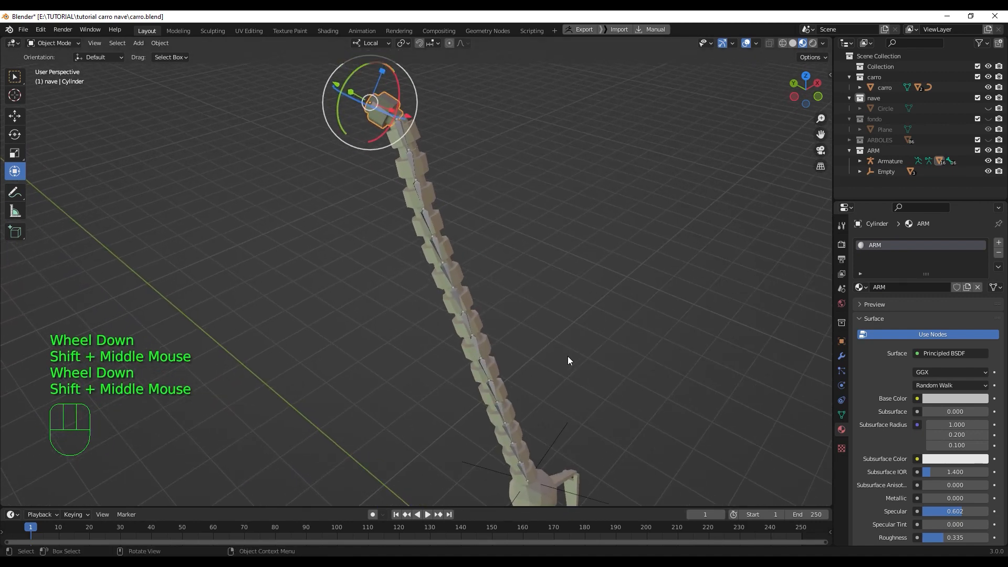
pyautogui.click(430, 175)
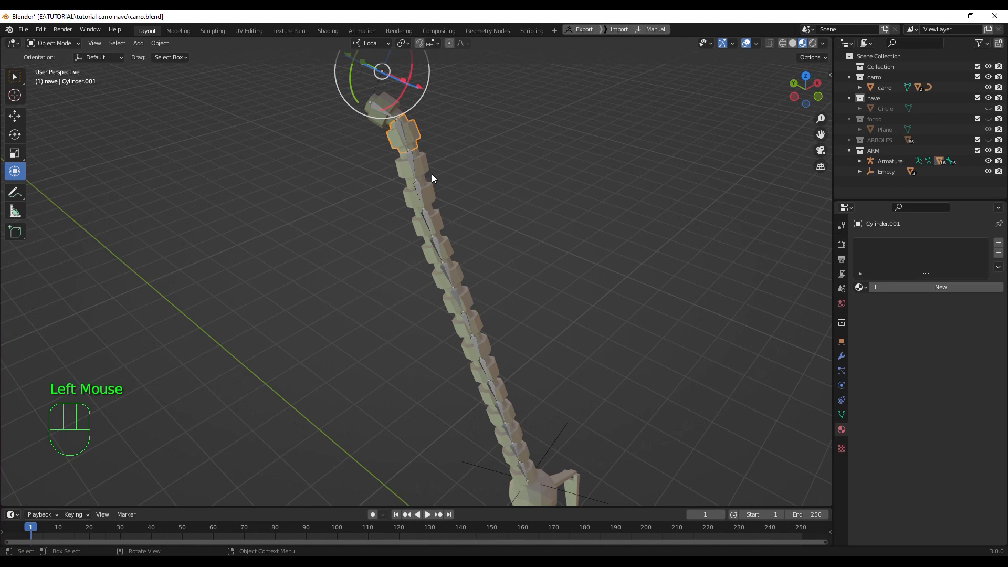
pyautogui.click(430, 174)
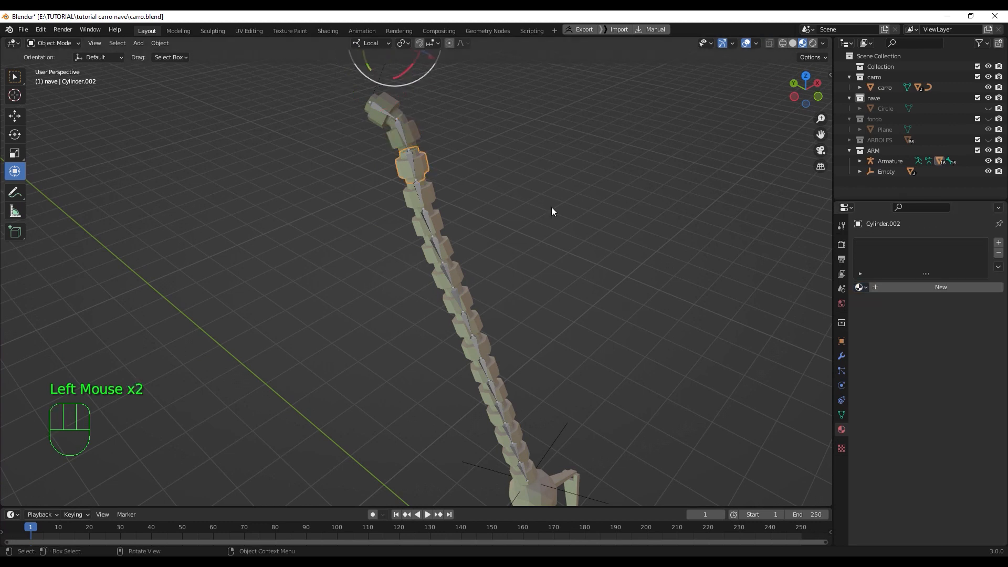
pyautogui.click(861, 287)
pyautogui.click(878, 302)
pyautogui.keyDown('shift'); pyautogui.click(456, 279); pyautogui.keyUp('shift')
pyautogui.keyDown('shift'); pyautogui.click(470, 322); pyautogui.keyUp('shift')
pyautogui.click(452, 306)
pyautogui.click(860, 287)
pyautogui.click(878, 301)
pyautogui.click(450, 276)
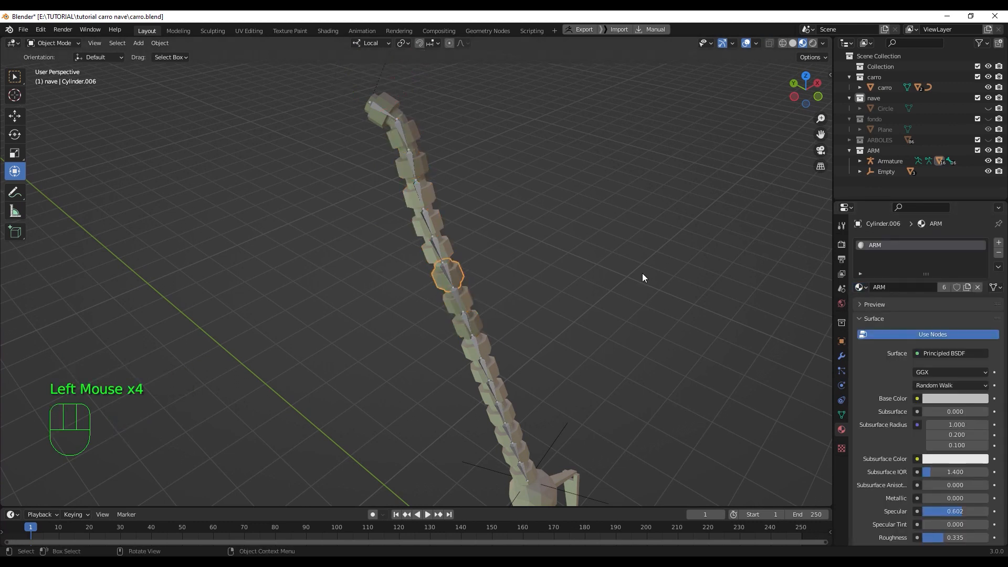
# Step: Continue assigning the ARM material to the links in the middle part of the chain
pyautogui.click(861, 288)
pyautogui.click(437, 250)
pyautogui.click(877, 302)
pyautogui.click(429, 224)
pyautogui.click(861, 287)
pyautogui.click(877, 302)
pyautogui.click(476, 346)
pyautogui.keyDown('shift'); pyautogui.moveTo(568, 297); pyautogui.dragTo(543, 194, button='middle'); pyautogui.keyUp('shift')
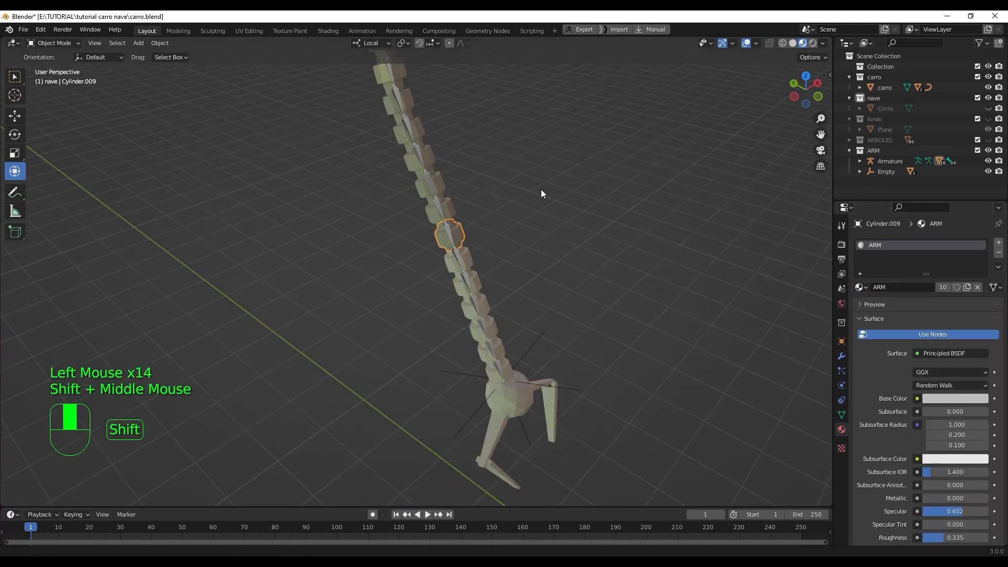
# Step: Give the remaining lower chain links down to the claw the ARM material and check the top link's material
pyautogui.click(492, 312)
pyautogui.keyDown('shift'); pyautogui.click(496, 339); pyautogui.keyUp('shift')
pyautogui.keyDown('shift'); pyautogui.click(504, 365); pyautogui.keyUp('shift')
pyautogui.keyDown('shift'); pyautogui.click(512, 392); pyautogui.keyUp('shift')
pyautogui.keyDown('shift'); pyautogui.click(518, 417); pyautogui.keyUp('shift')
pyautogui.keyDown('shift'); pyautogui.click(485, 284); pyautogui.keyUp('shift')
pyautogui.hotkey('ctrl', 'l')
pyautogui.click(462, 311)
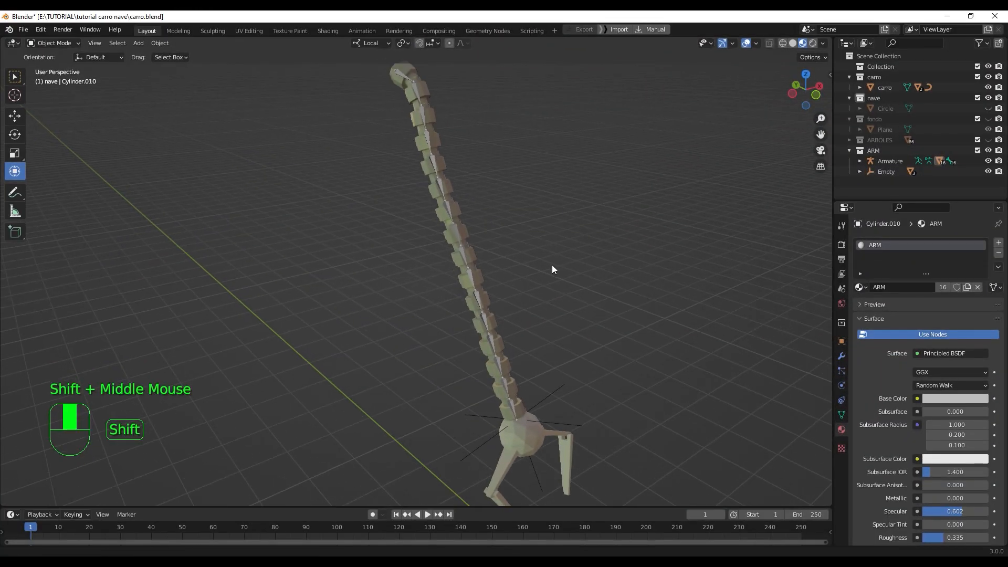
pyautogui.keyDown('shift'); pyautogui.moveTo(551, 269); pyautogui.dragTo(558, 325, button='middle'); pyautogui.keyUp('shift')
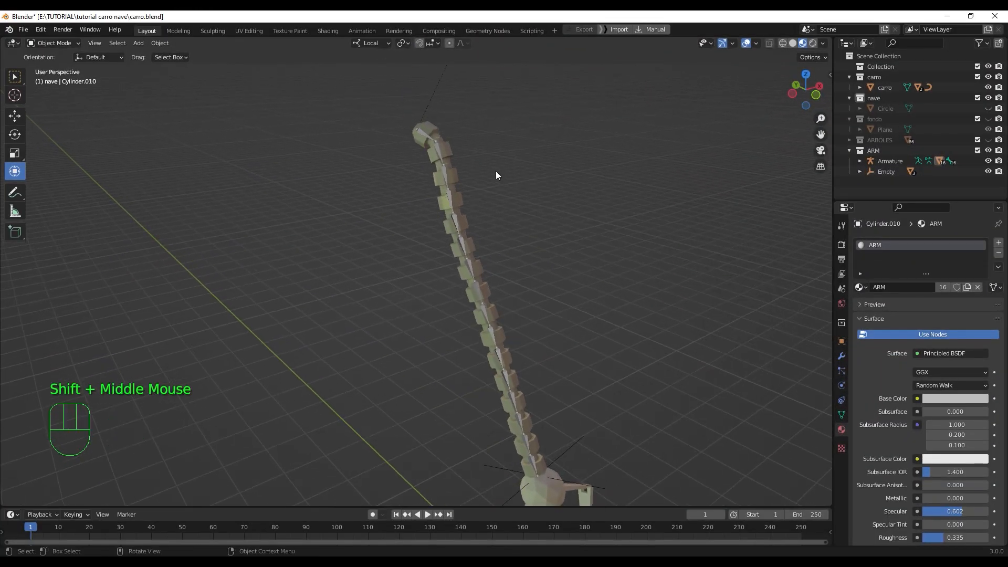
pyautogui.click(425, 124)
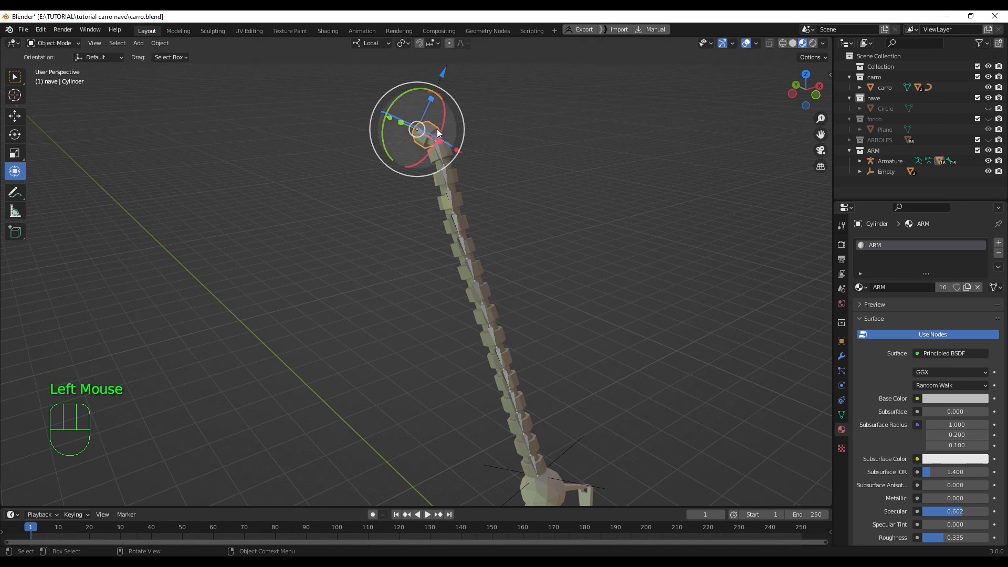
# Step: Add a new material to the claw's icosphere and darken its base color to a medium grey
pyautogui.keyDown('shift'); pyautogui.moveTo(497, 269); pyautogui.dragTo(508, 289, button='middle'); pyautogui.keyUp('shift')
pyautogui.click(497, 321)
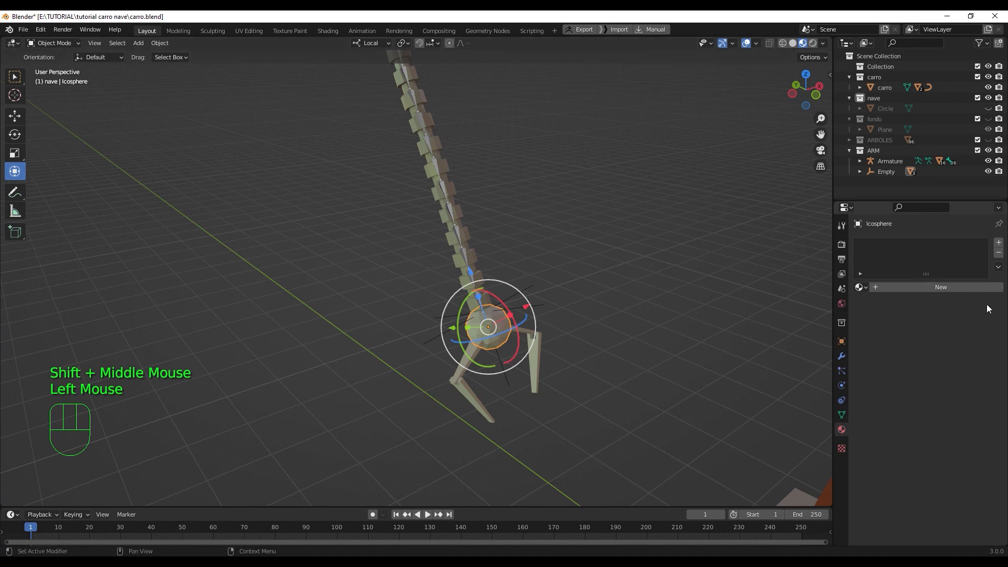
pyautogui.click(968, 288)
pyautogui.click(927, 288)
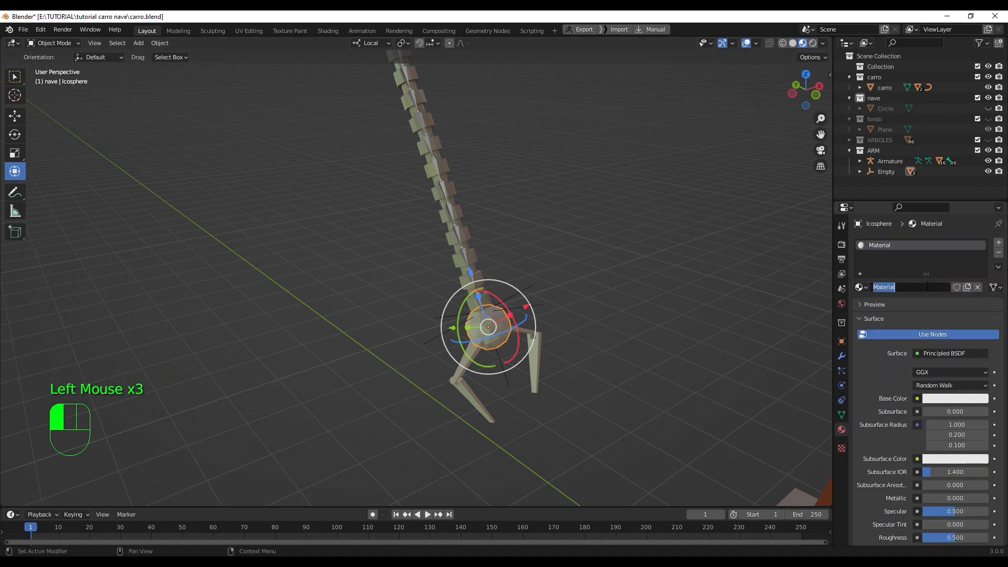
pyautogui.click(976, 399)
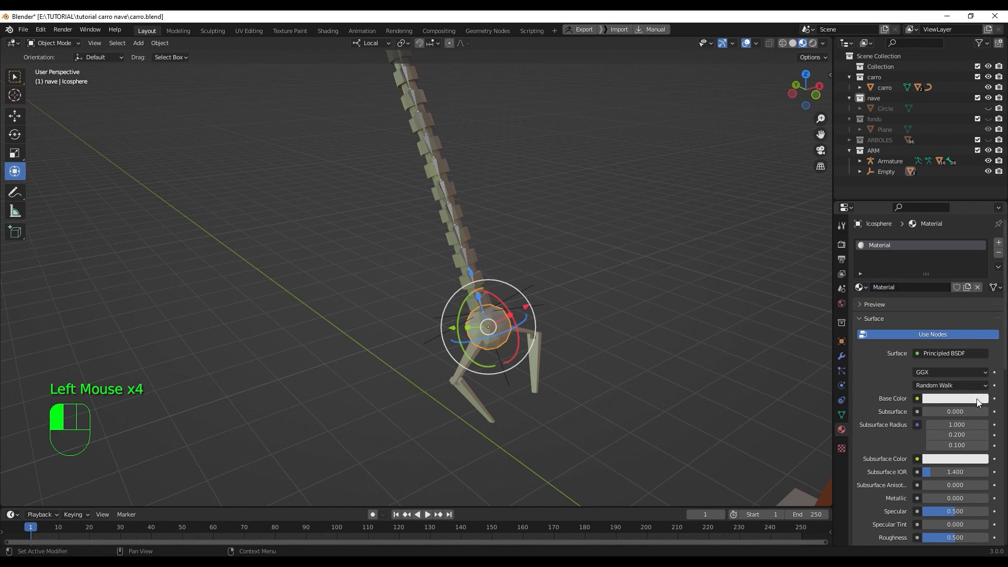
pyautogui.moveTo(980, 256); pyautogui.dragTo(980, 282)
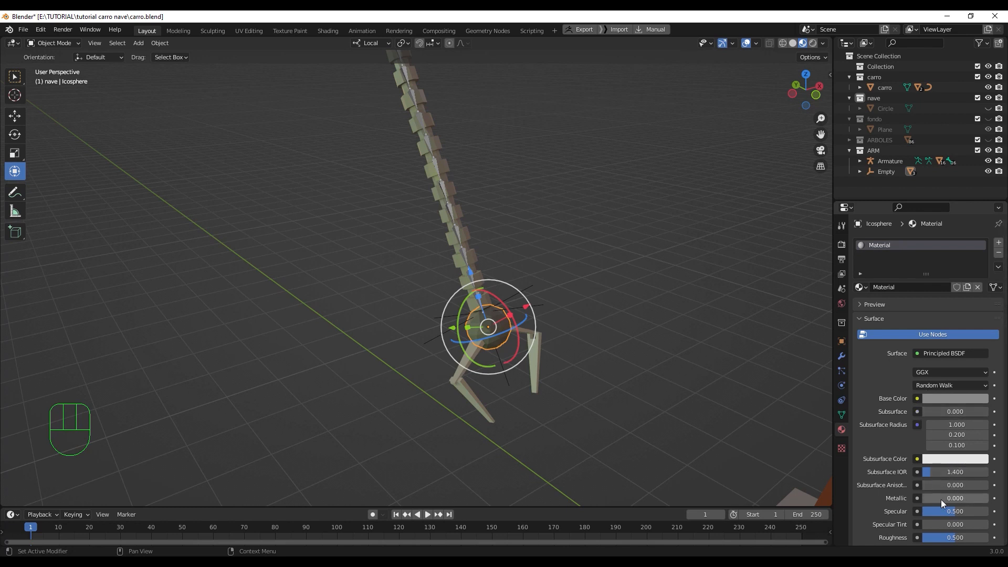
# Step: Set the icosphere material's specular to 0.555 and roughness to 0.335, and rename it as ARM 2
pyautogui.moveTo(958, 510); pyautogui.dragTo(943, 538)
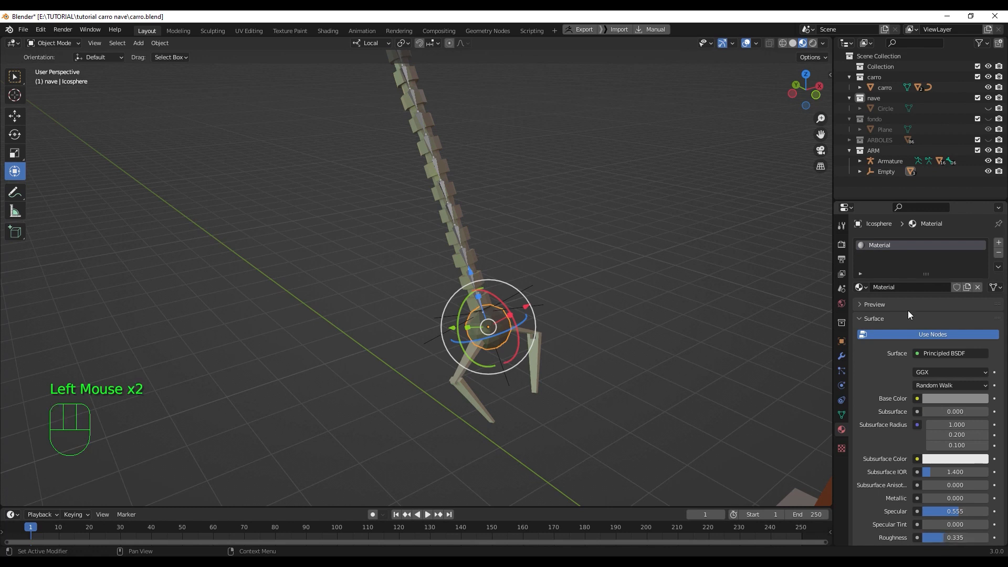
pyautogui.click(905, 289)
pyautogui.press('Return')
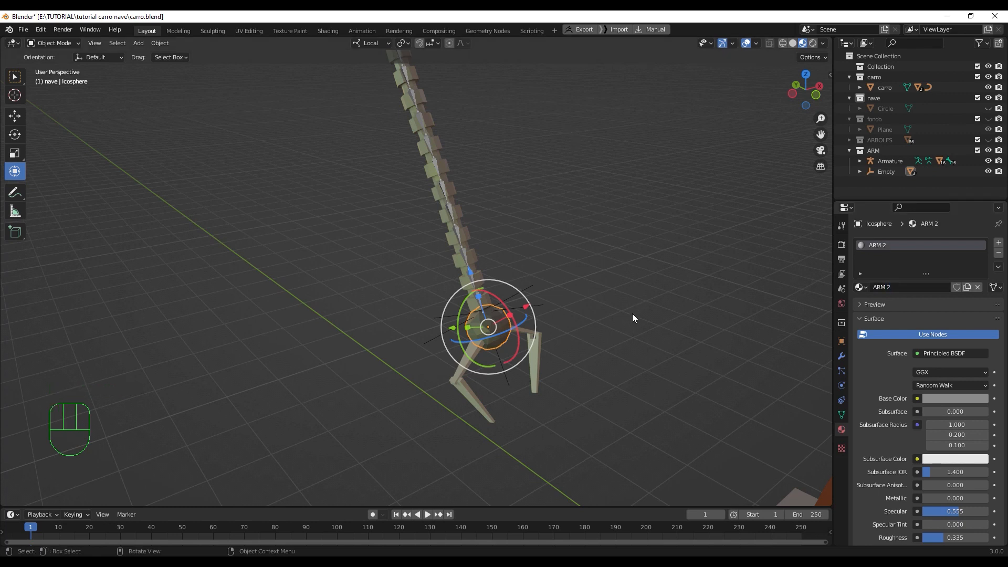
pyautogui.click(610, 355)
pyautogui.moveTo(620, 368); pyautogui.dragTo(544, 262, button='middle')
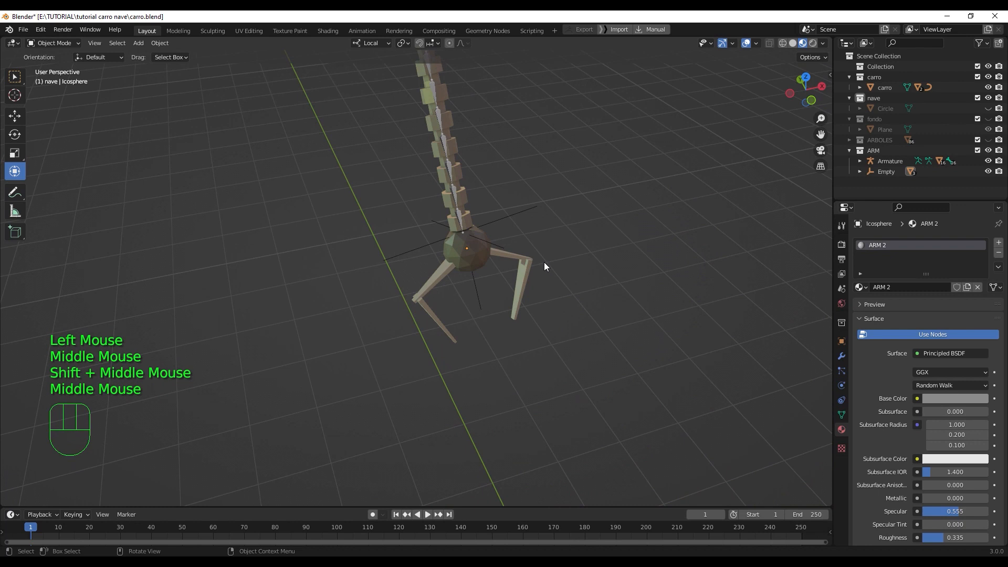
# Step: Assign the ARM material to the claw's upper finger segments and to its lower finger segments
pyautogui.click(505, 255)
pyautogui.click(861, 287)
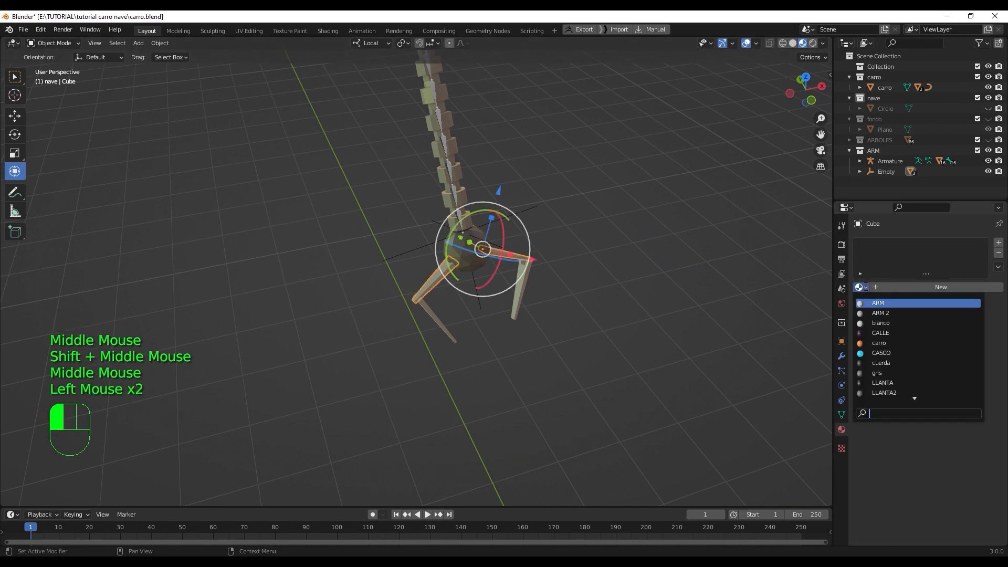
pyautogui.click(874, 300)
pyautogui.click(520, 285)
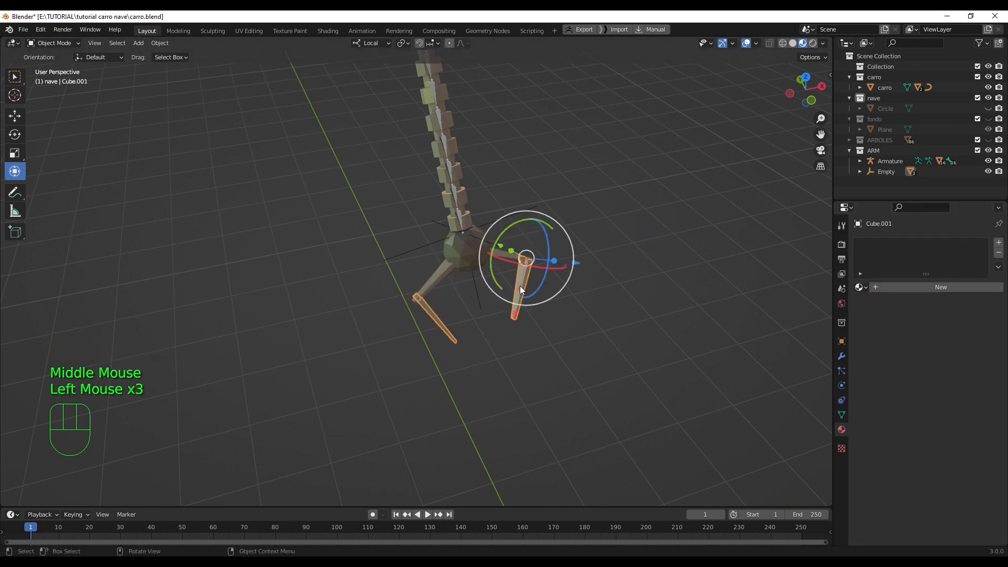
pyautogui.click(860, 287)
pyautogui.click(873, 303)
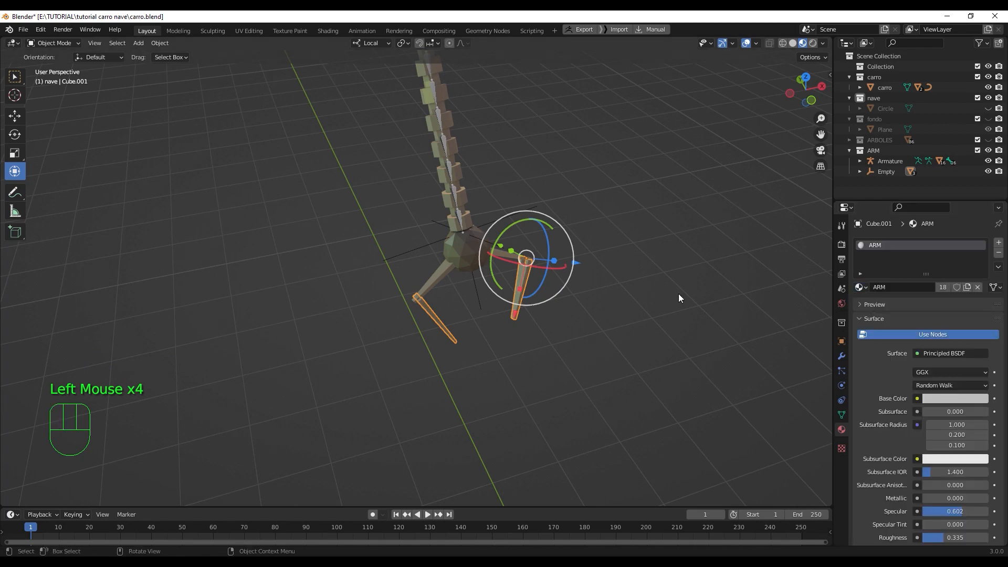
# Step: Make the spaceship's Circle object in the nave collection visible again and clear the selection
pyautogui.scroll(-2, 585, 278)
pyautogui.moveTo(556, 303); pyautogui.dragTo(556, 325, button='middle')
pyautogui.scroll(-1, 543, 340)
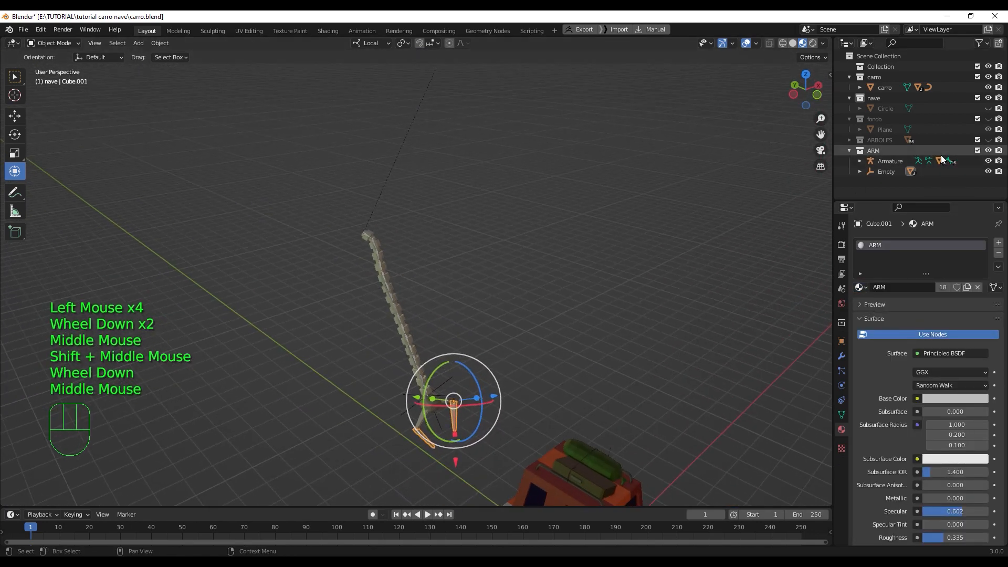
pyautogui.click(989, 151)
pyautogui.click(989, 151)
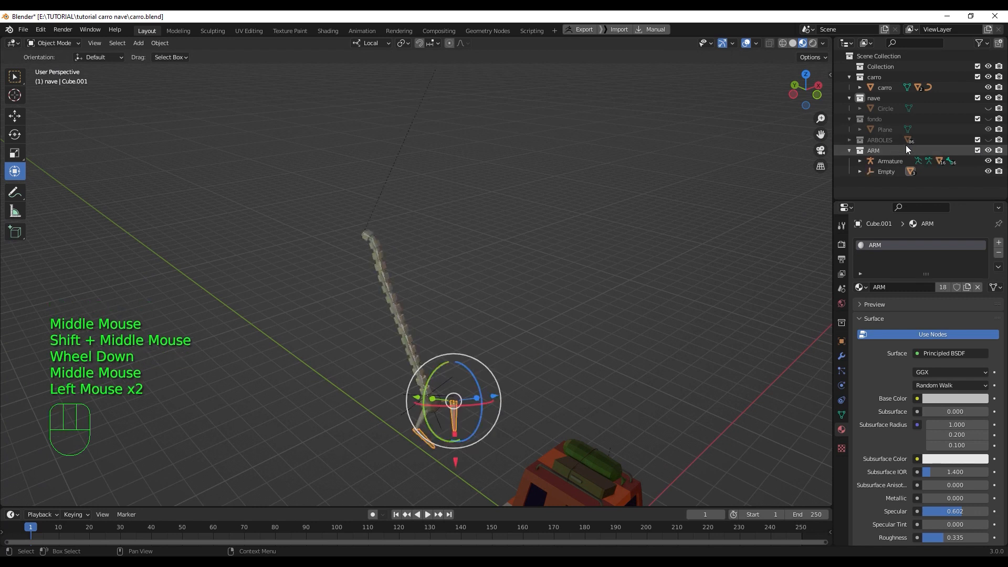
pyautogui.click(989, 108)
pyautogui.scroll(-1, 600, 283)
pyautogui.moveTo(553, 346); pyautogui.dragTo(571, 309, button='middle')
pyautogui.scroll(1, 550, 314)
pyautogui.scroll(1, 555, 338)
pyautogui.click(581, 333)
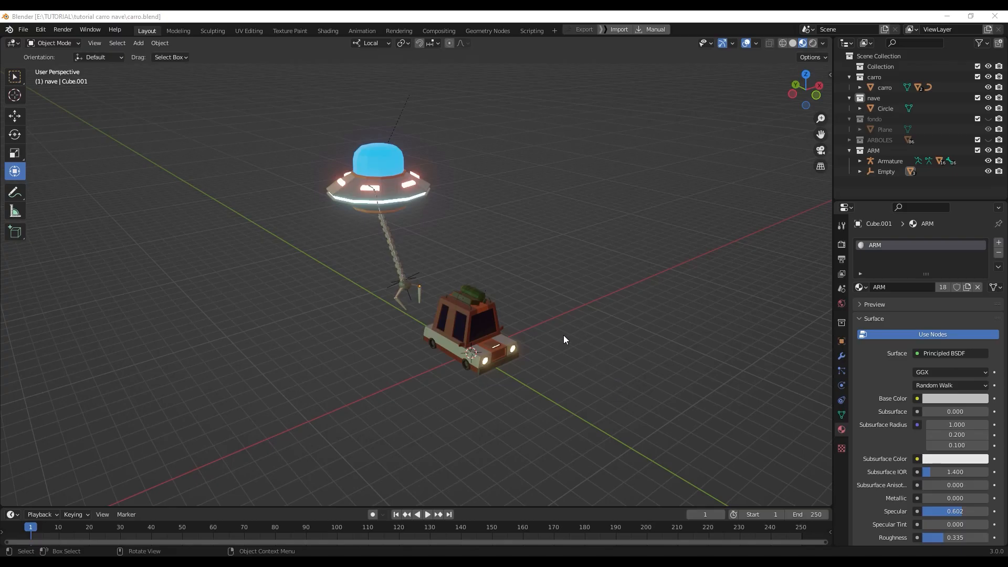
# Step: Examine how the chain and claw hang from the spaceship above the car, including the Empty at the claw
pyautogui.moveTo(564, 340); pyautogui.dragTo(587, 378, button='middle')
pyautogui.scroll(5, 589, 341)
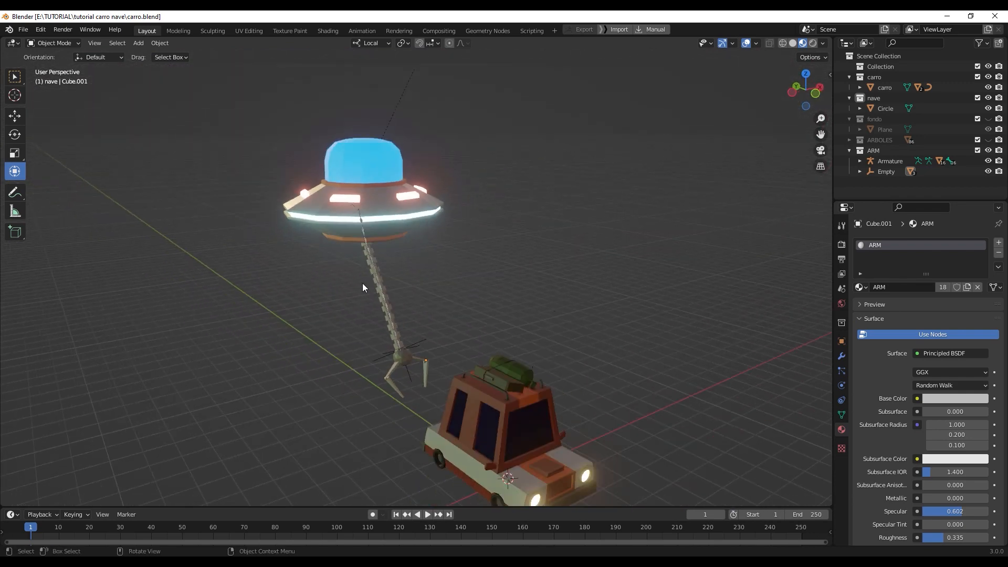
pyautogui.scroll(-2, 446, 317)
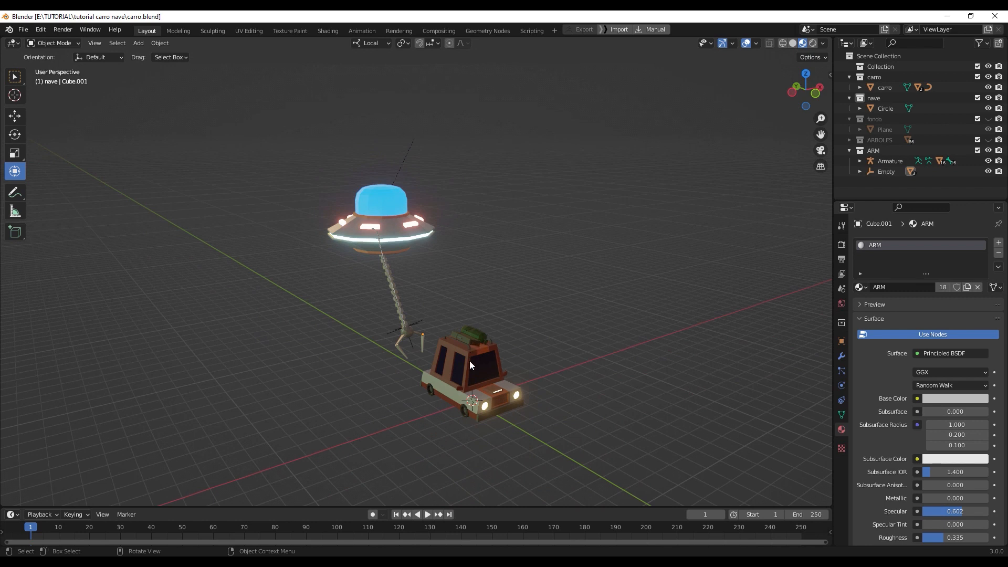
pyautogui.scroll(4, 398, 303)
pyautogui.scroll(1, 420, 338)
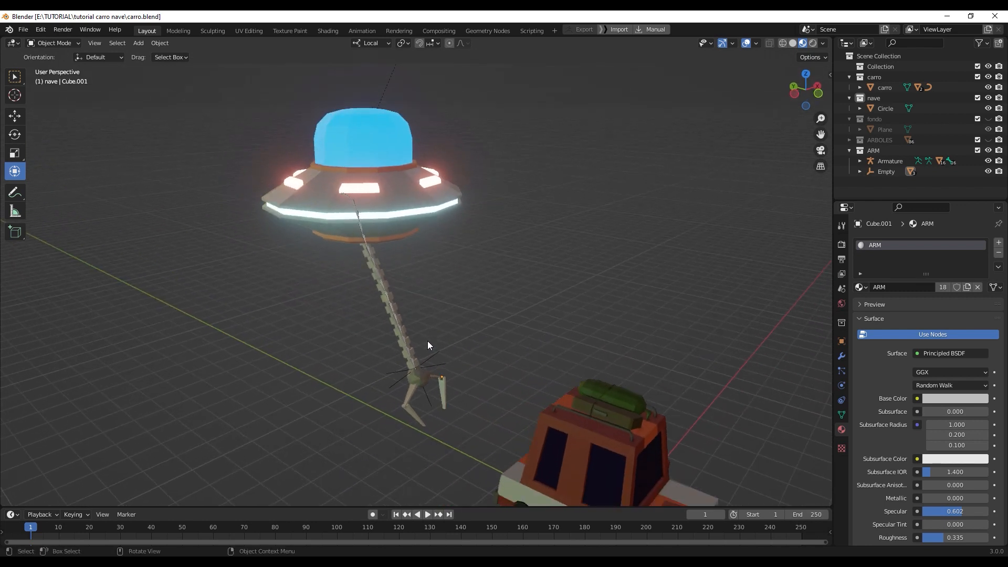
pyautogui.click(431, 370)
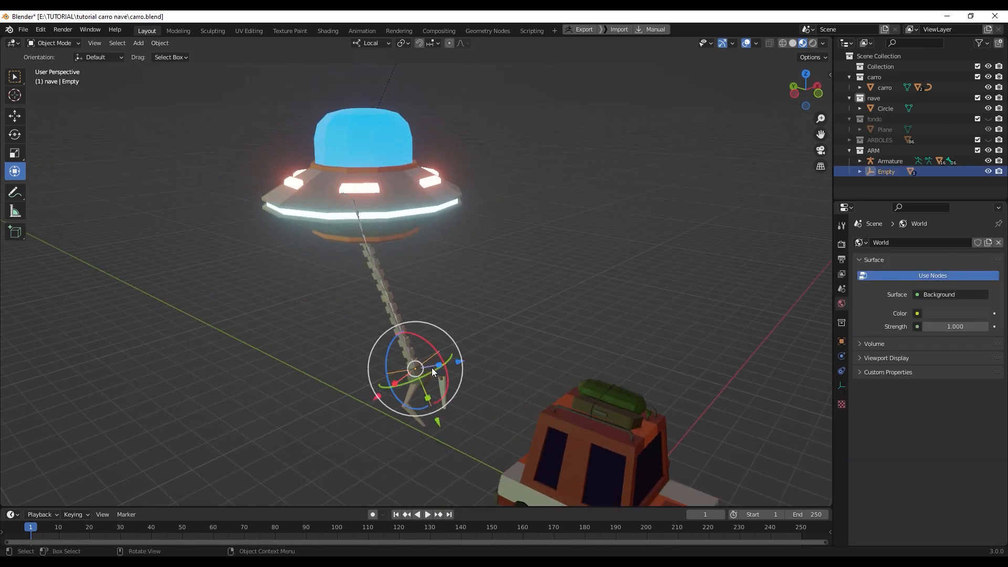
pyautogui.click(431, 277)
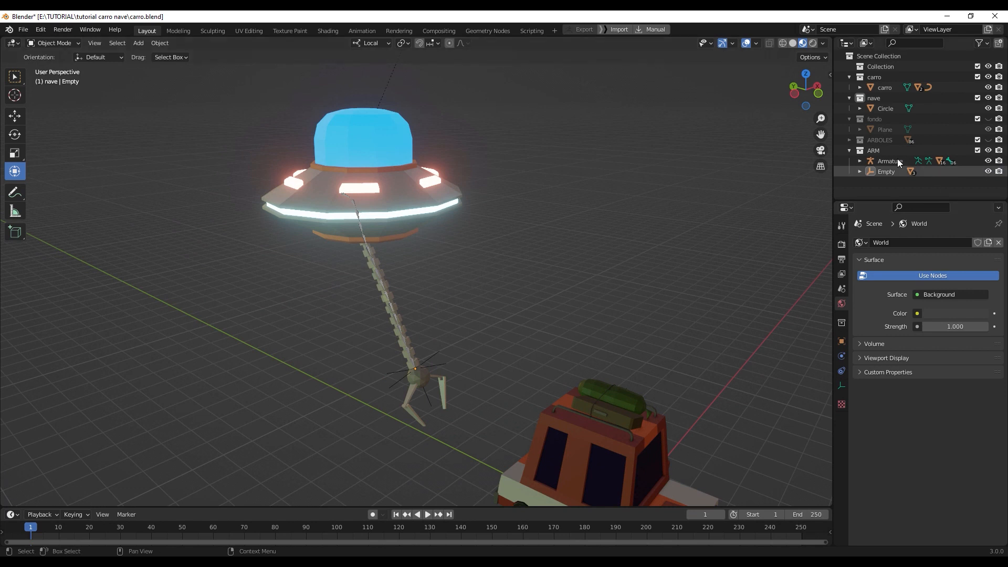
# Step: Hide the nave and ARM collections and show the fondo and ARBOLES collections
pyautogui.click(988, 98)
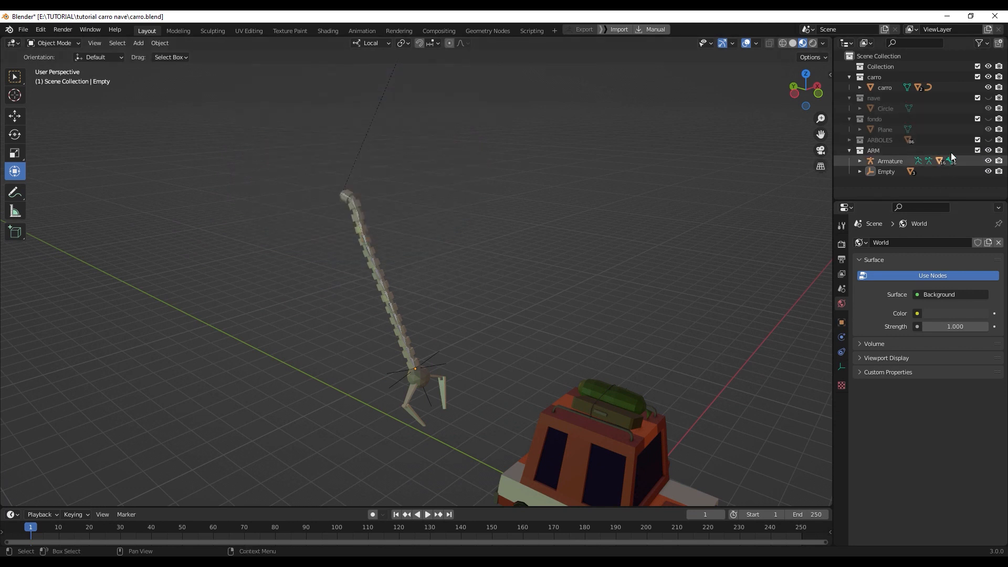
pyautogui.click(988, 150)
pyautogui.scroll(-3, 530, 262)
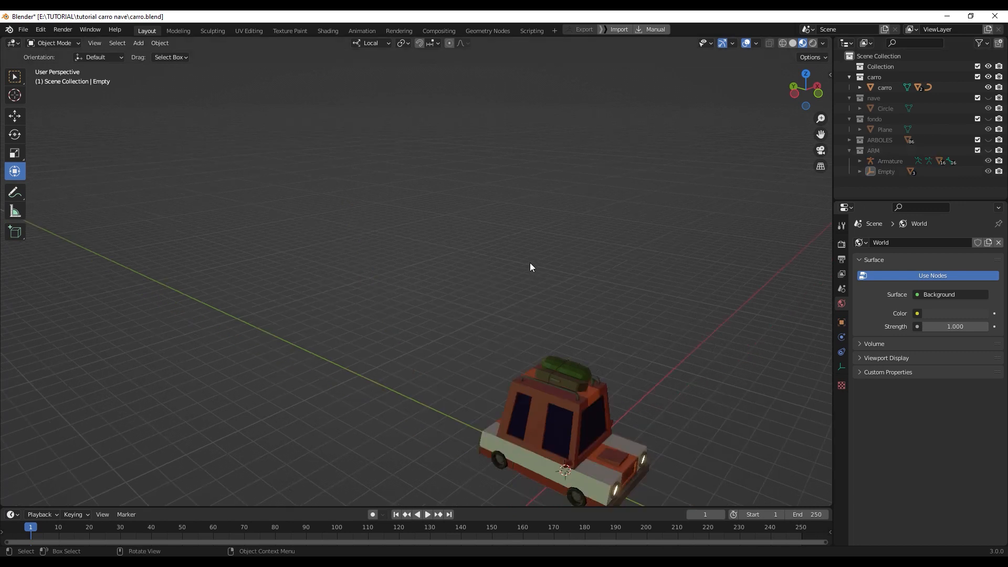
pyautogui.moveTo(530, 262); pyautogui.dragTo(539, 301, button='middle')
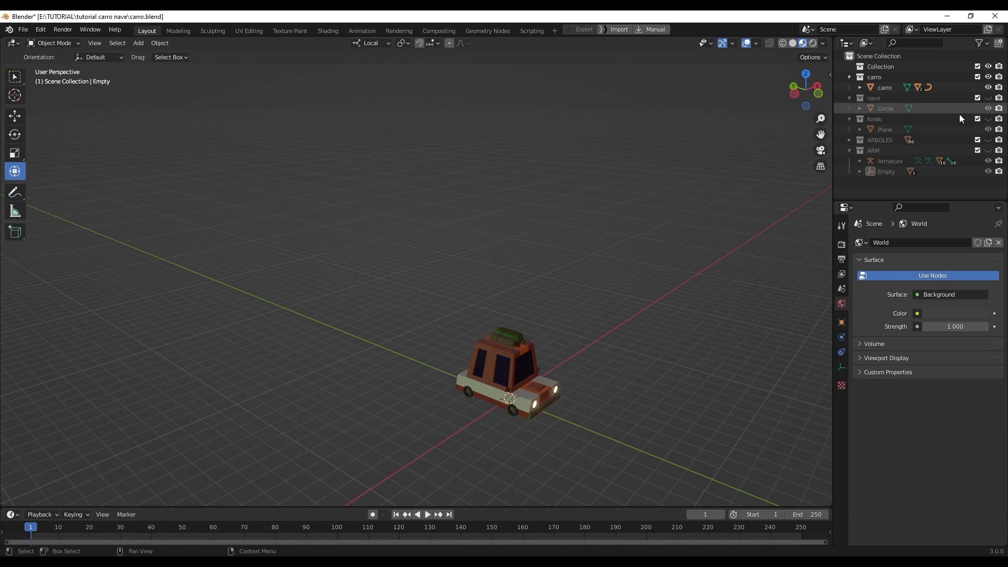
pyautogui.click(988, 118)
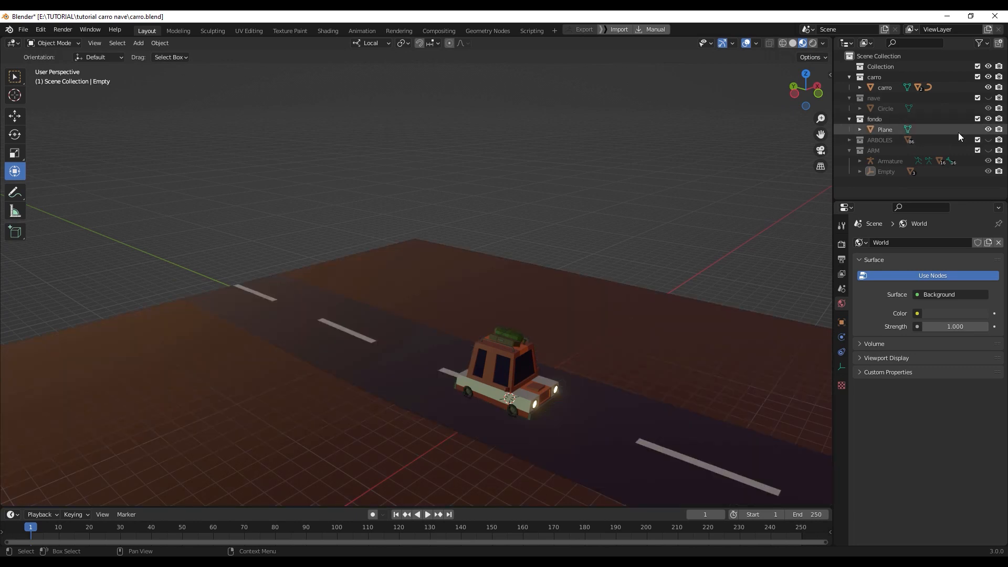
pyautogui.click(988, 139)
pyautogui.moveTo(629, 267); pyautogui.dragTo(516, 246, button='middle')
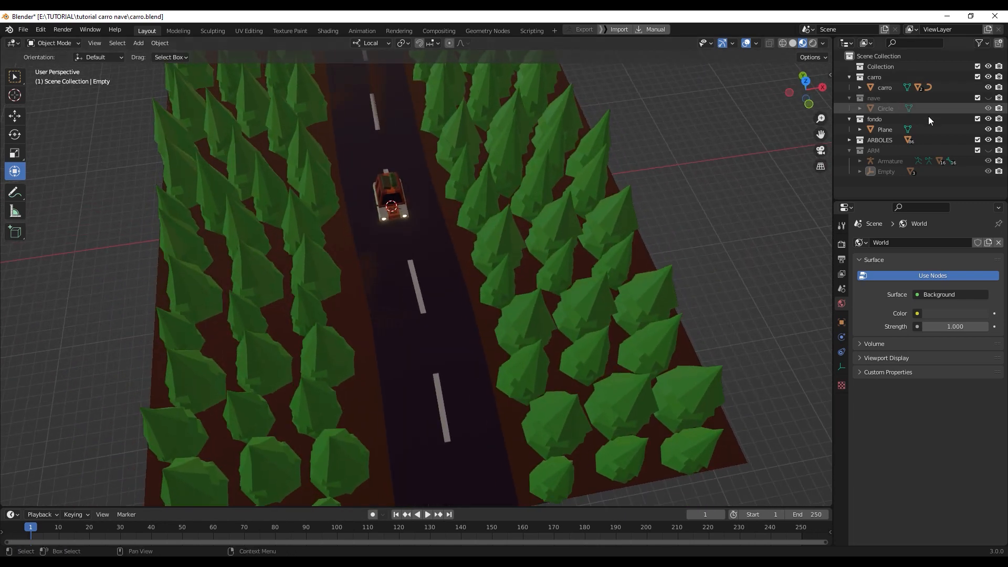
pyautogui.rightClick(882, 140)
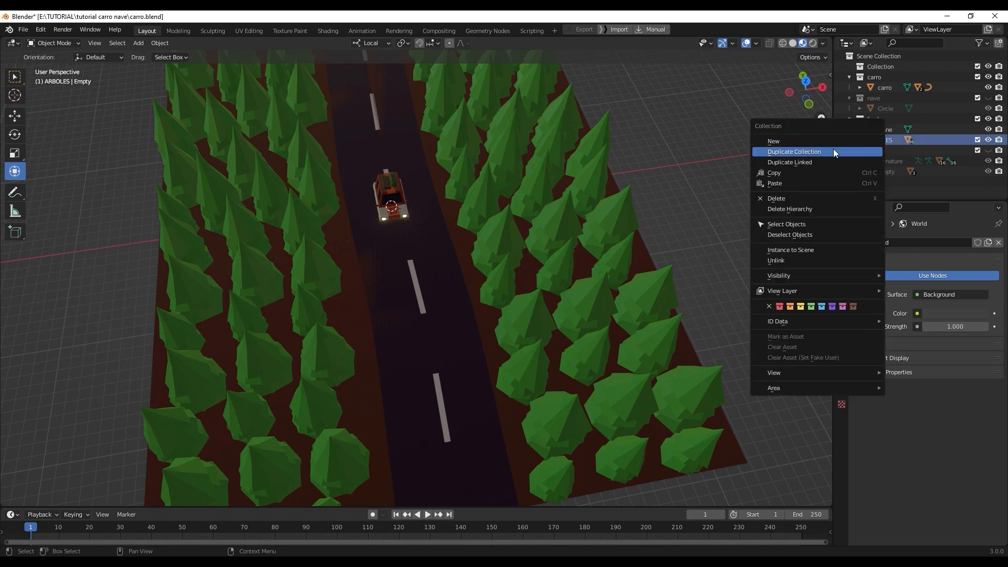
pyautogui.click(802, 224)
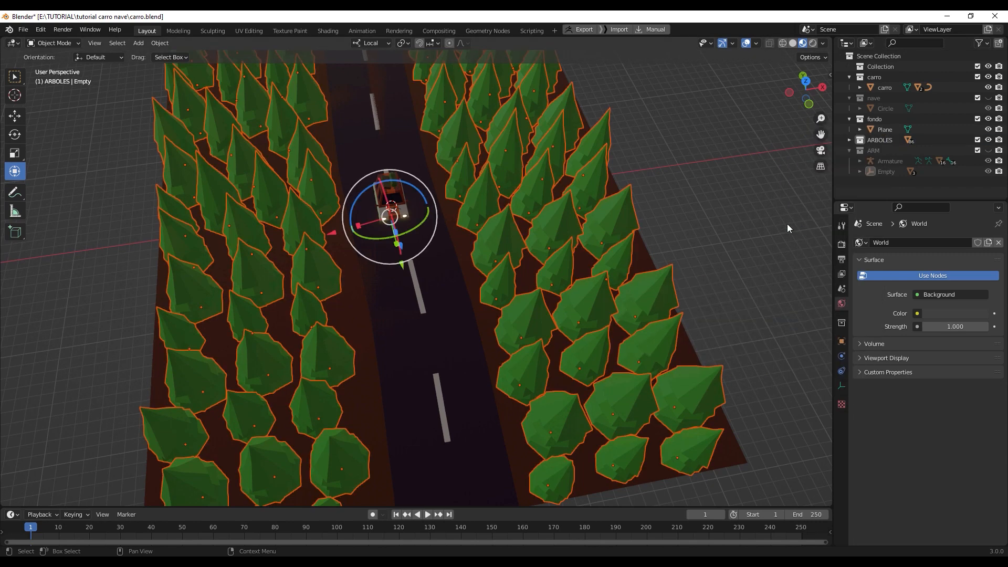
pyautogui.scroll(-5, 434, 272)
pyautogui.scroll(5, 436, 273)
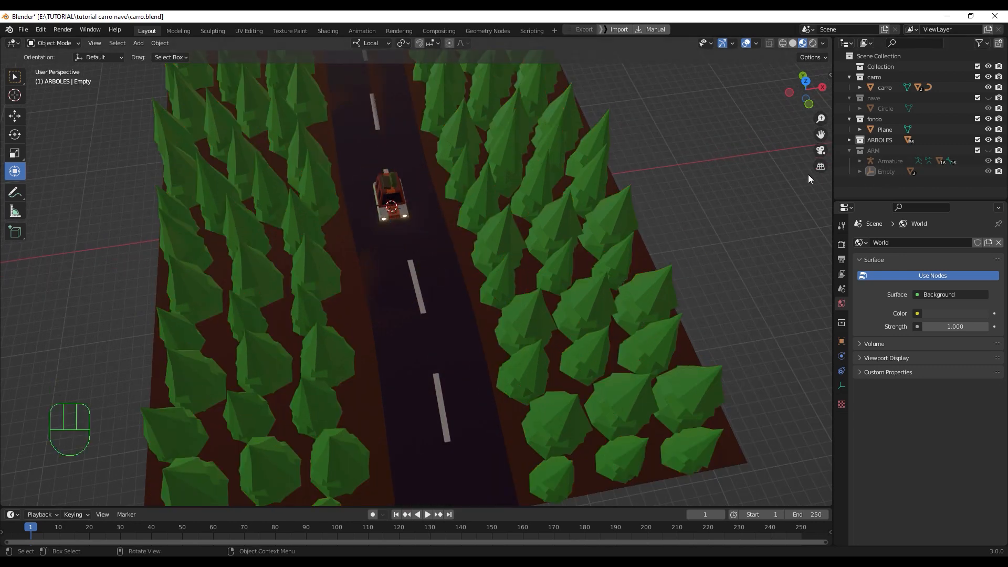
# Step: Select all objects in the ARBOLES collection plus the ground plane as active object, and join them into one mesh
pyautogui.click(890, 138)
pyautogui.rightClick(889, 137)
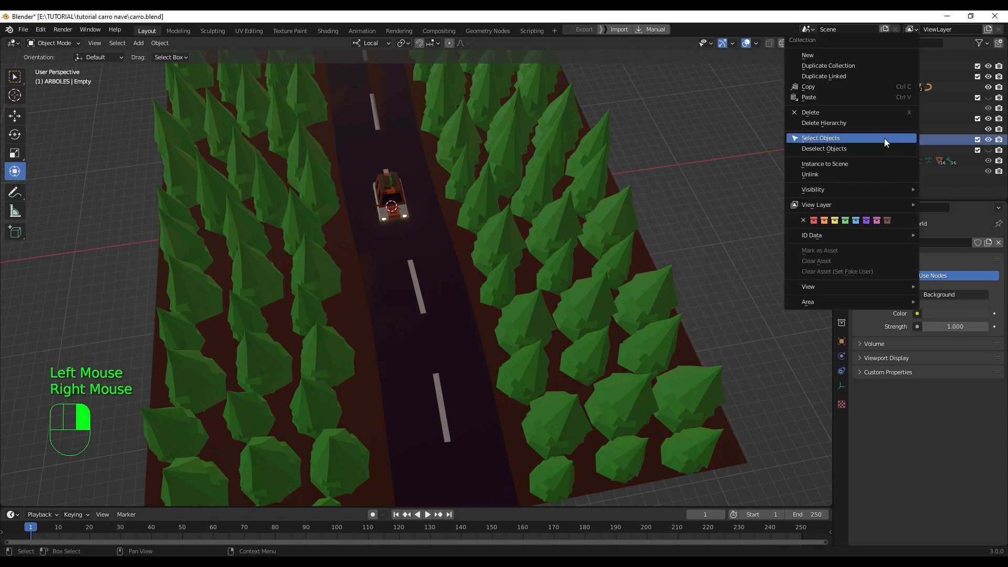
pyautogui.click(812, 138)
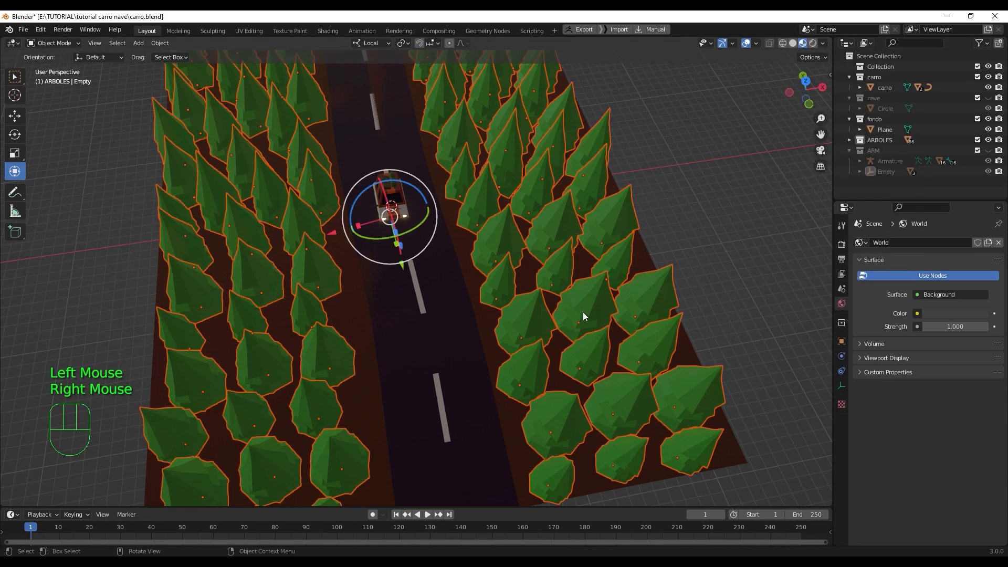
pyautogui.scroll(-2, 558, 291)
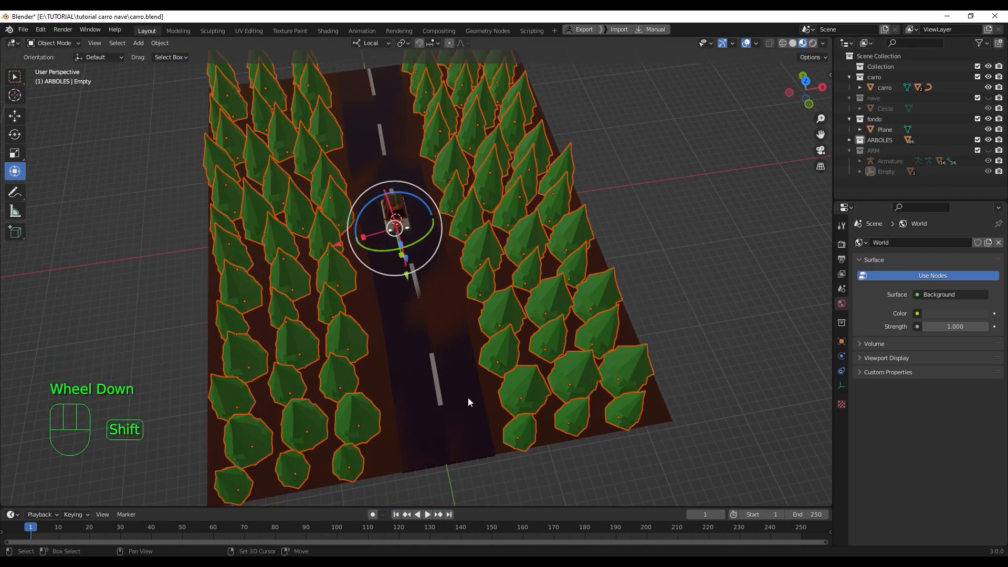
pyautogui.keyDown('shift'); pyautogui.scroll(-2, 446, 386); pyautogui.keyUp('shift')
pyautogui.keyDown('shift'); pyautogui.click(439, 380); pyautogui.keyUp('shift')
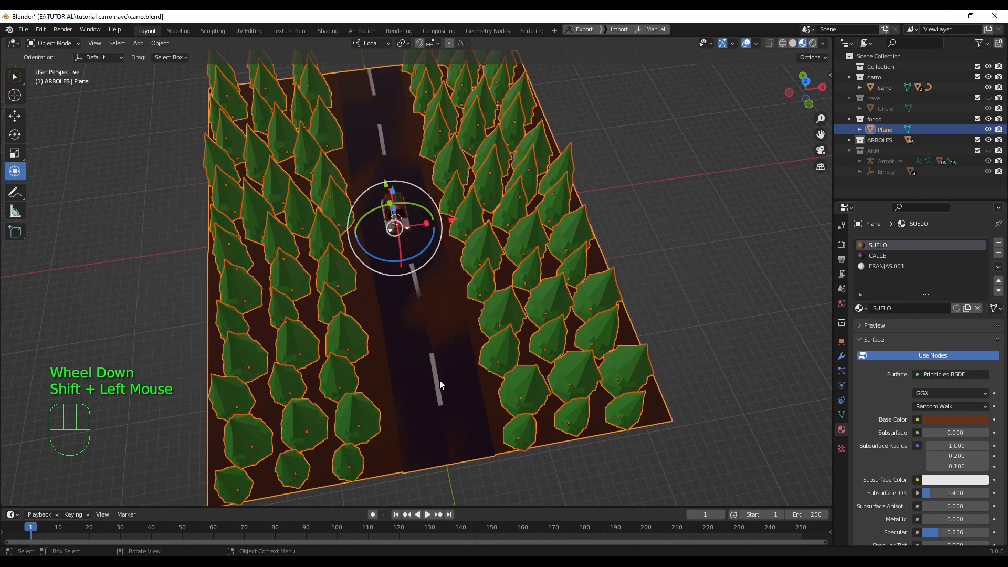
pyautogui.hotkey('ctrl', 'j')
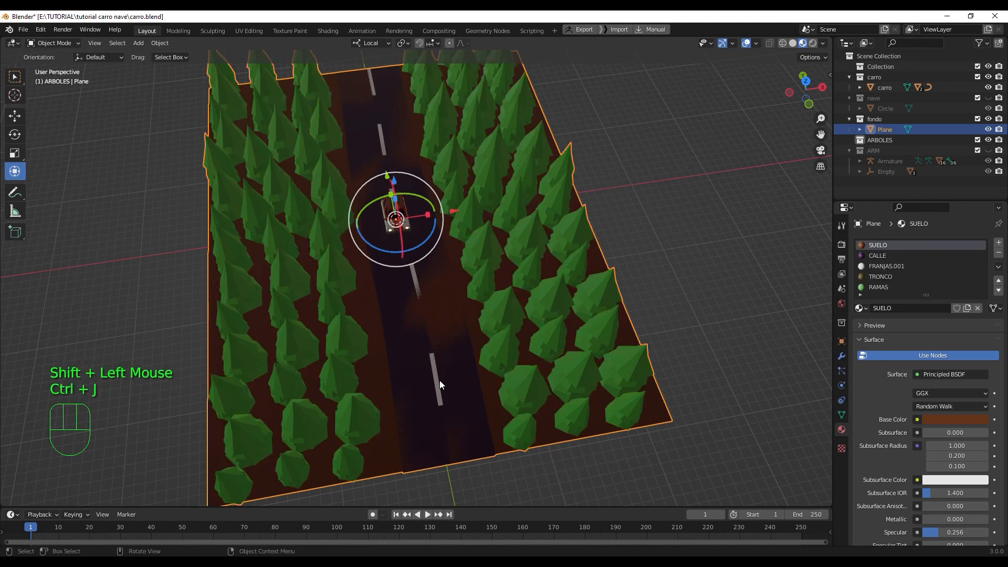
# Step: Add an Array modifier to the joined ground and trees
pyautogui.scroll(-2, 442, 369)
pyautogui.scroll(3, 436, 322)
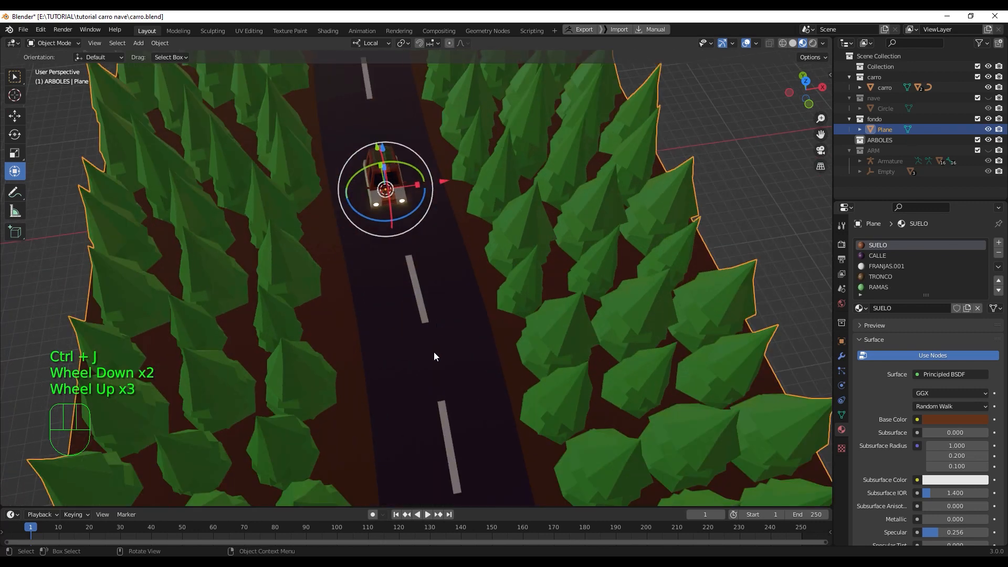
pyautogui.moveTo(435, 354); pyautogui.dragTo(445, 326, button='middle')
pyautogui.scroll(-1, 438, 327)
pyautogui.scroll(-1, 447, 322)
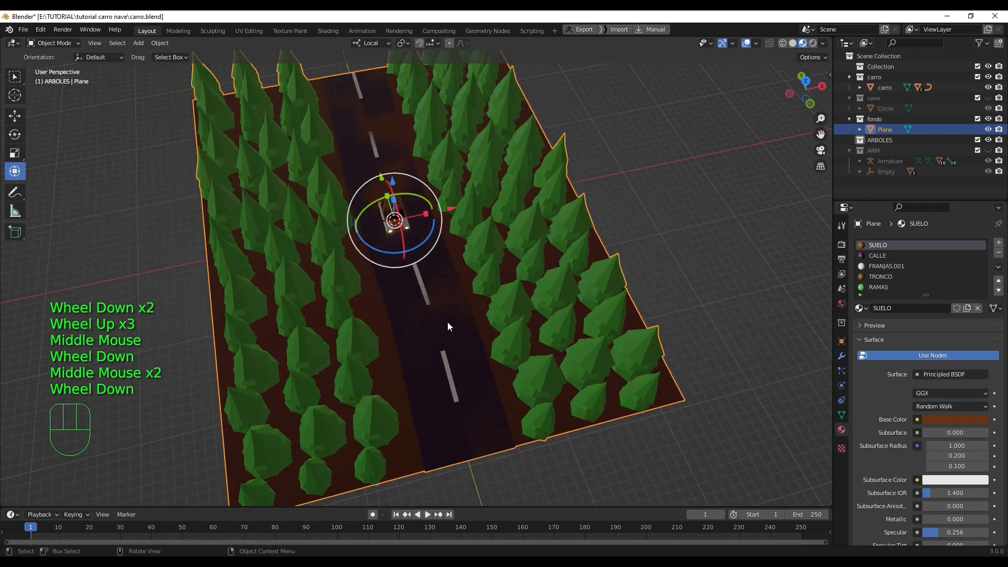
pyautogui.moveTo(483, 297); pyautogui.dragTo(465, 317, button='middle')
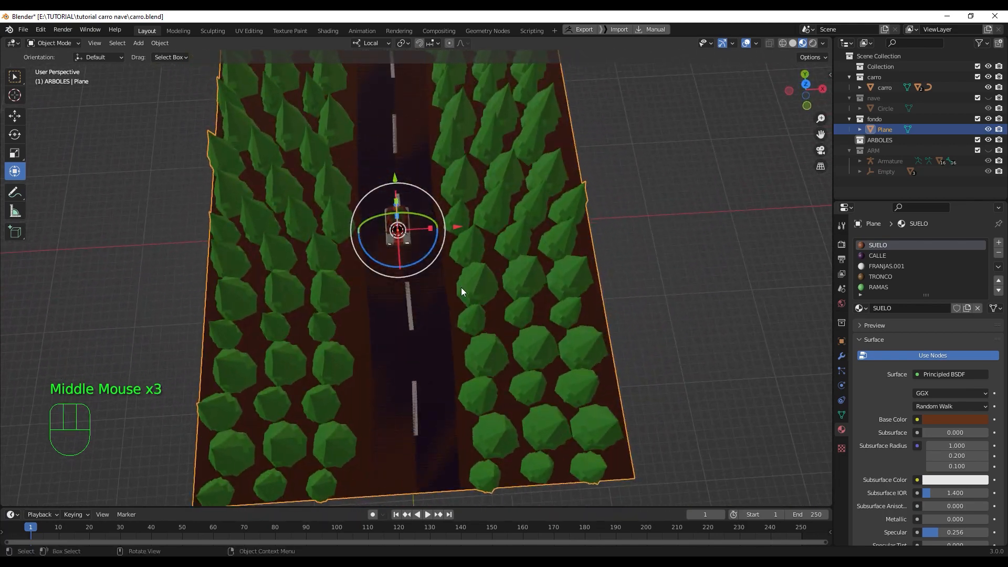
pyautogui.scroll(-2, 461, 291)
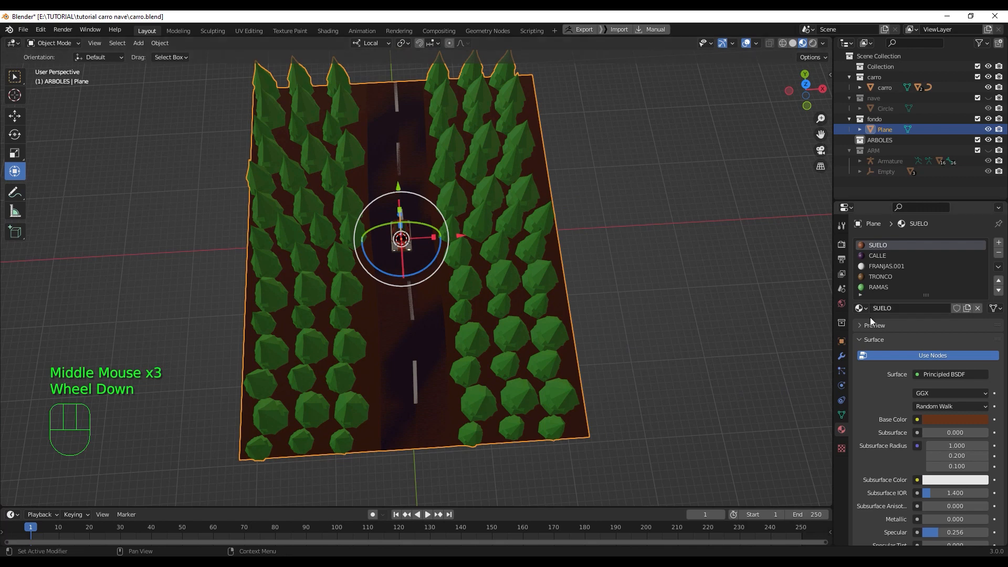
pyautogui.click(842, 355)
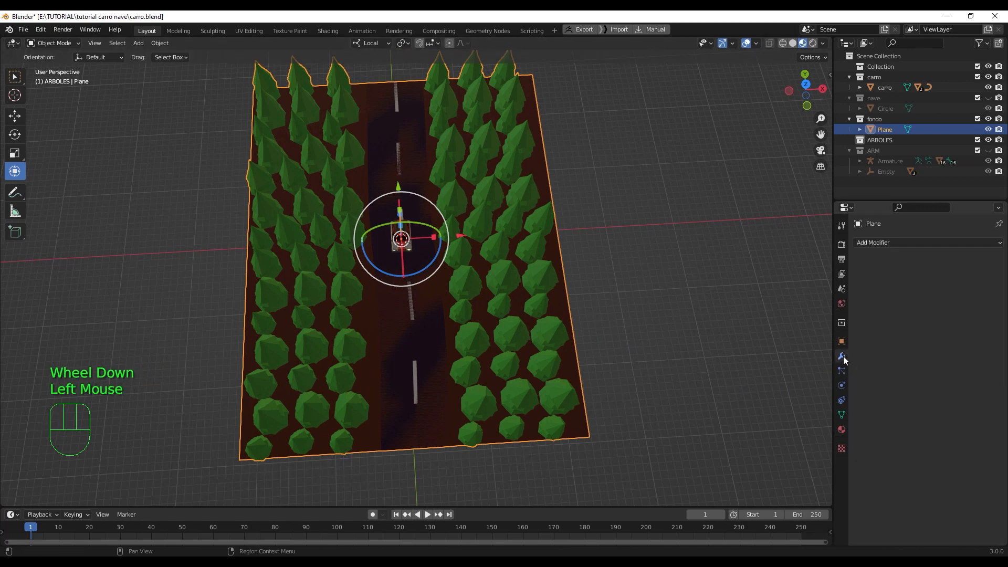
pyautogui.click(891, 241)
pyautogui.click(800, 271)
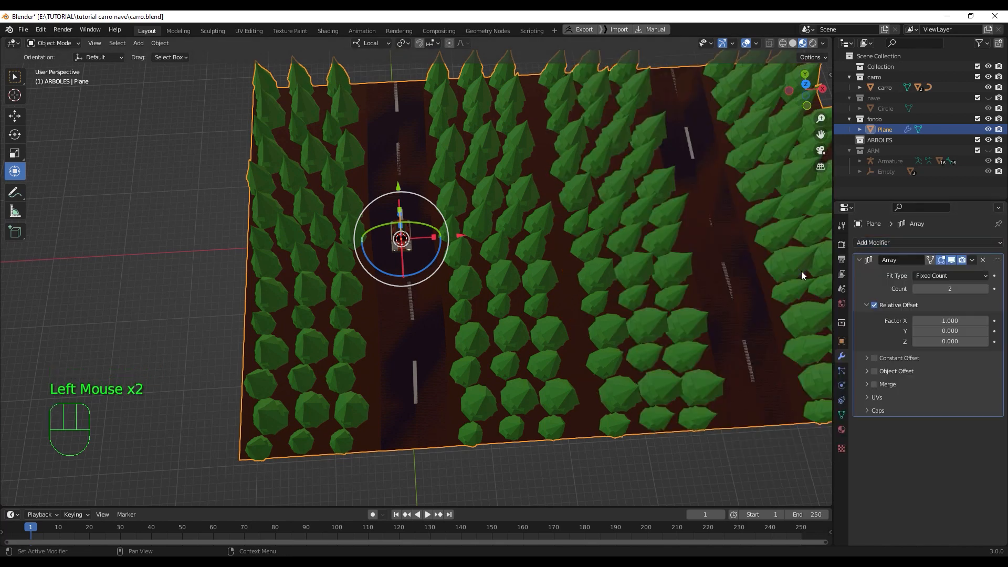
# Step: Set the array count to 3 and its relative offset to 0 in X and 1 in Y
pyautogui.click(947, 289)
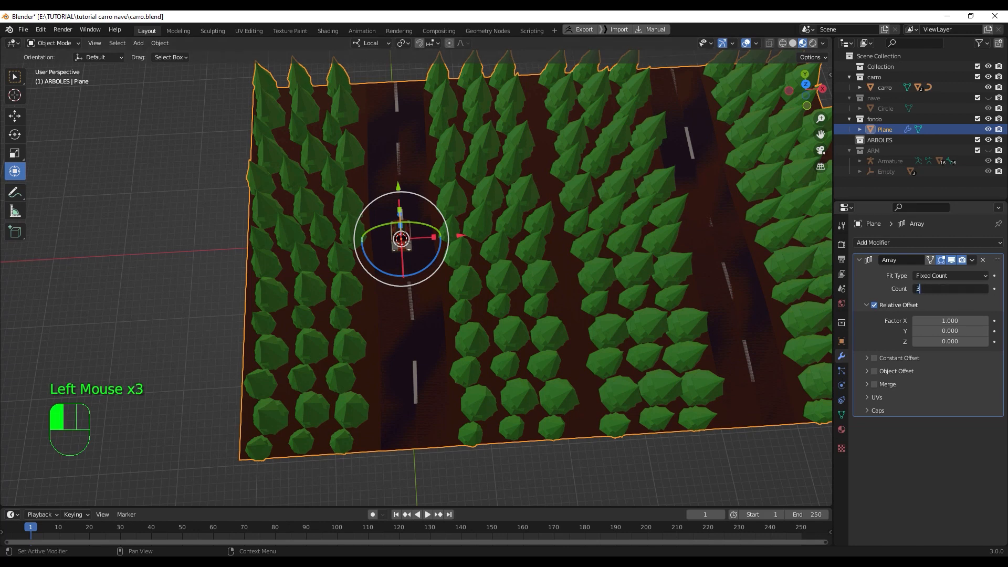
pyautogui.click(945, 320)
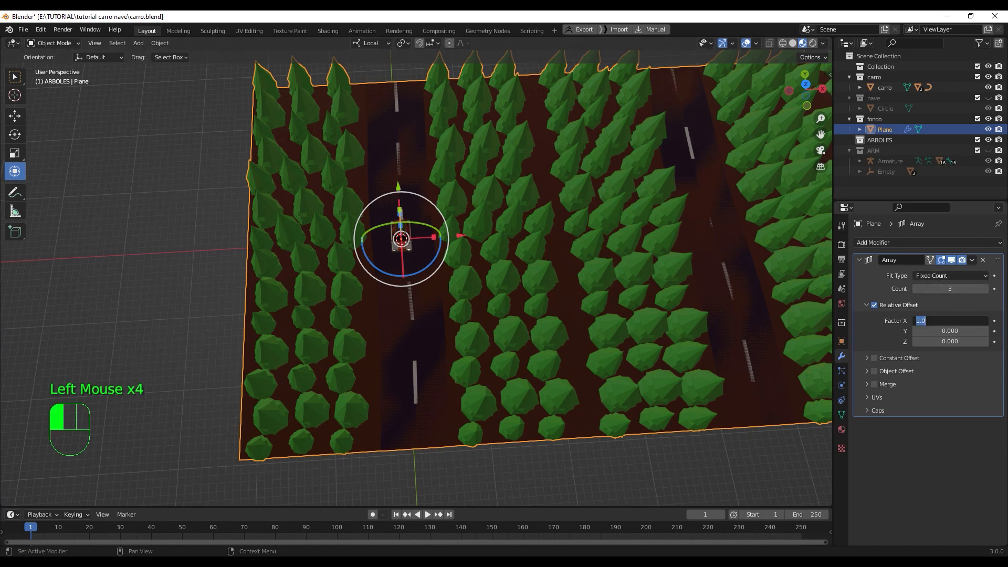
pyautogui.write('0')
pyautogui.press('Return')
pyautogui.click(950, 330)
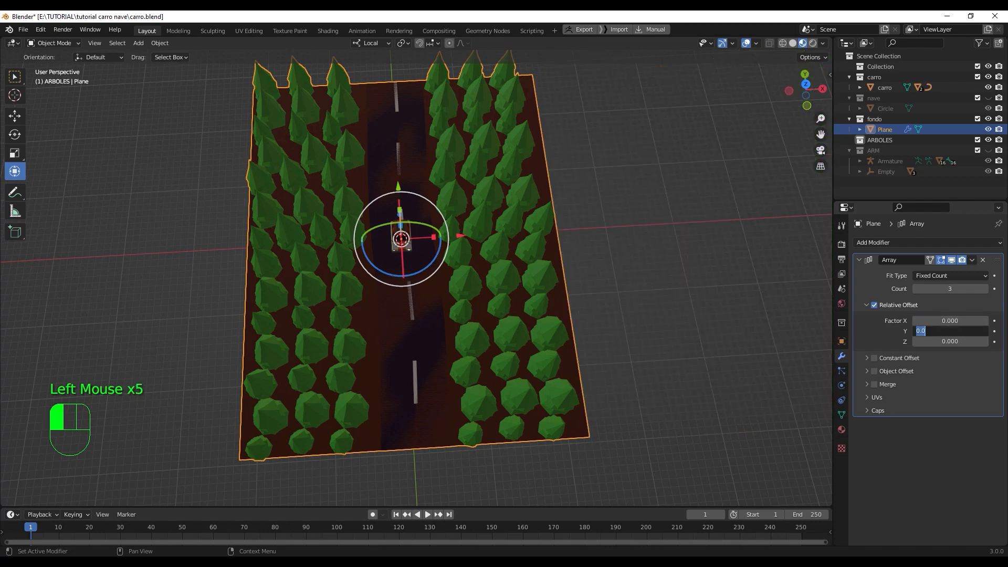
pyautogui.write('1')
pyautogui.press('Return')
# Step: View the gap between the first two array copies from directly above in solid shading
pyautogui.moveTo(565, 203); pyautogui.dragTo(591, 315, button='middle')
pyautogui.press('KP_7')
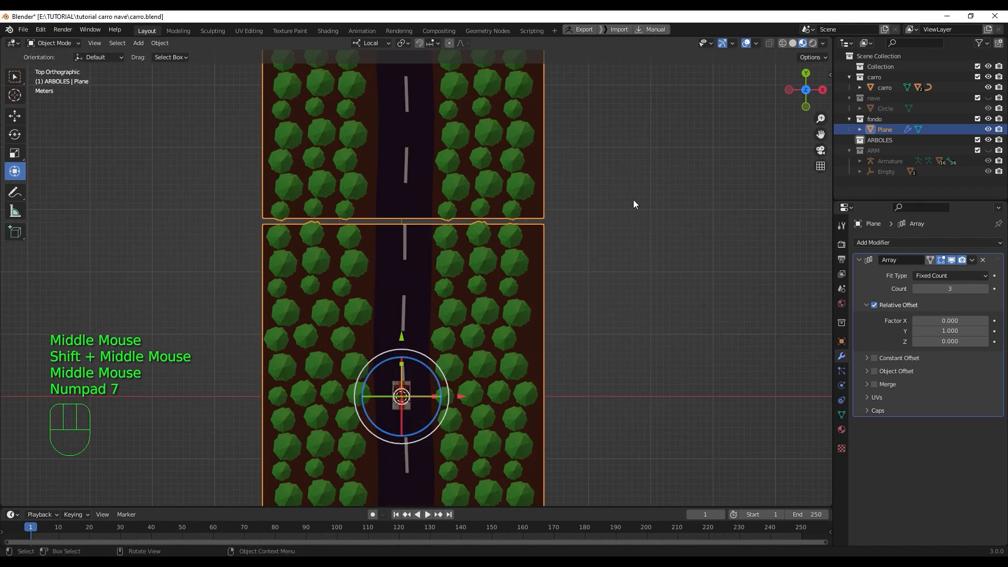
pyautogui.scroll(3, 593, 209)
pyautogui.keyDown('shift'); pyautogui.moveTo(593, 205); pyautogui.dragTo(660, 266, button='middle'); pyautogui.keyUp('shift')
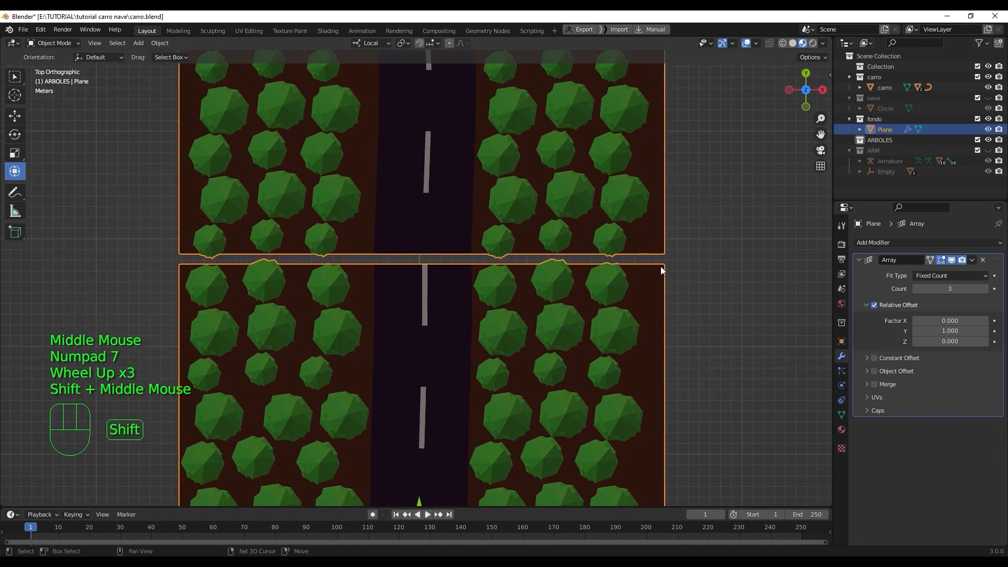
pyautogui.click(792, 43)
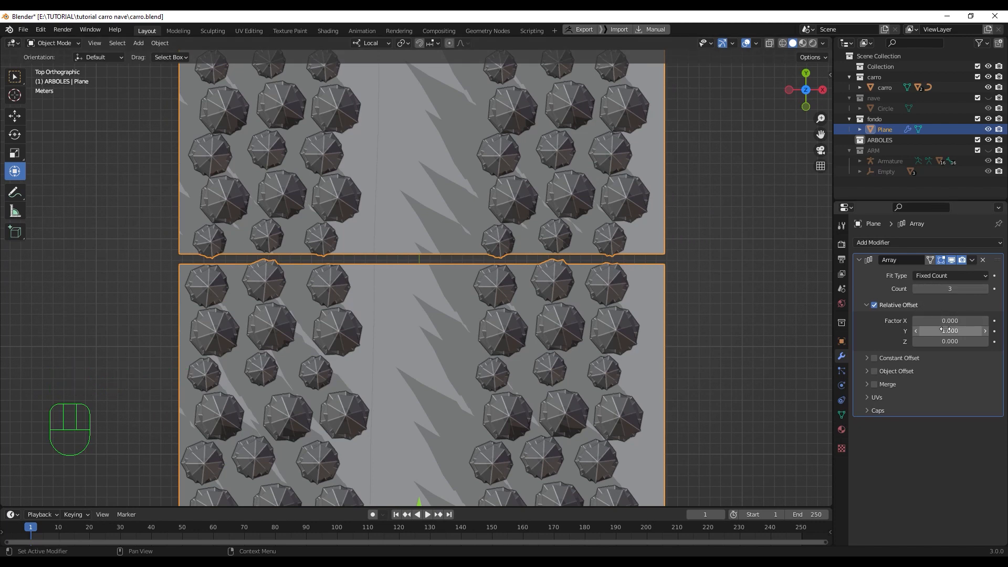
# Step: Try relative Y offsets of 0.4 and 0.8 on the Array modifier to close the gap between copies
pyautogui.moveTo(946, 328)
pyautogui.mouseDown()
pyautogui.moveTo(924, 329)
pyautogui.moveTo(950, 330)
pyautogui.mouseUp()
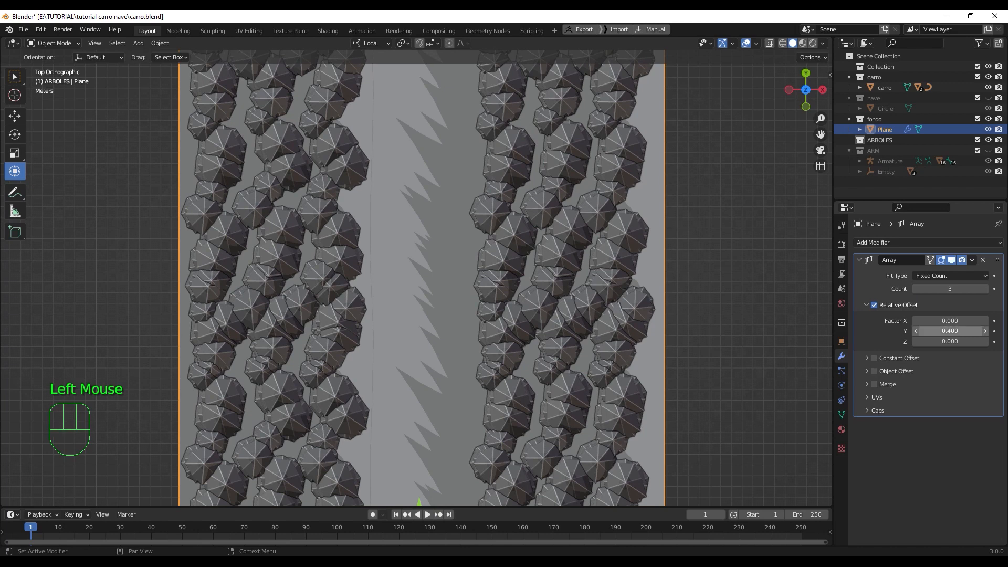
pyautogui.doubleClick(950, 331)
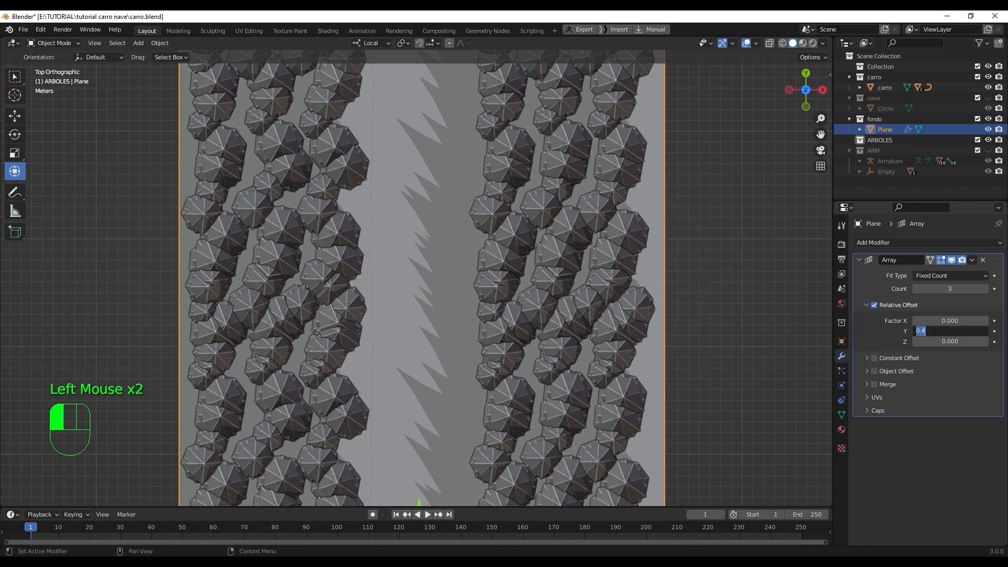
pyautogui.write('0.8')
pyautogui.press('Return')
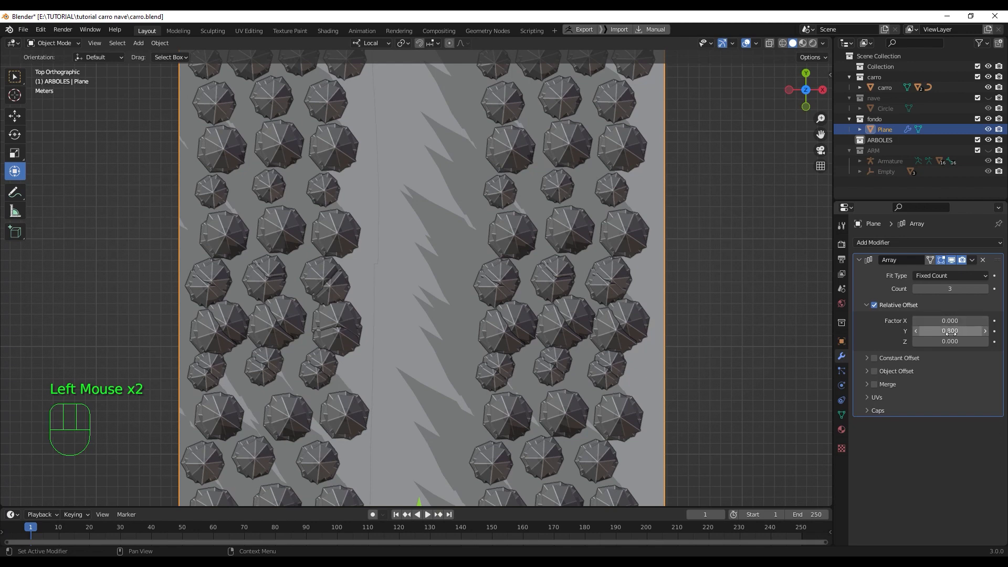
pyautogui.scroll(-2, 780, 316)
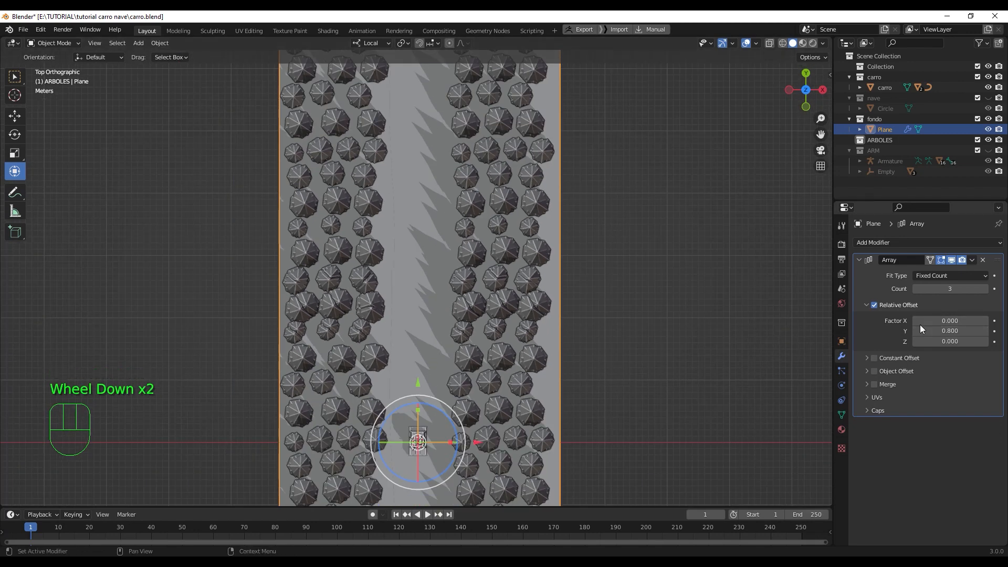
# Step: Restore the array's relative Y offset to 1, and try 0.9 and 0.8 while viewing the gap up close
pyautogui.moveTo(920, 330); pyautogui.dragTo(936, 331)
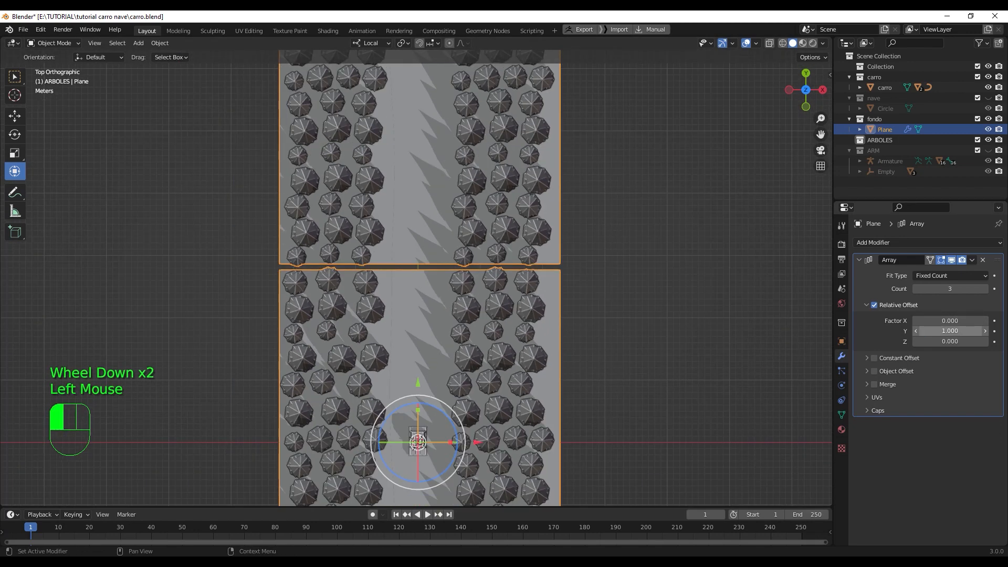
pyautogui.scroll(4, 436, 282)
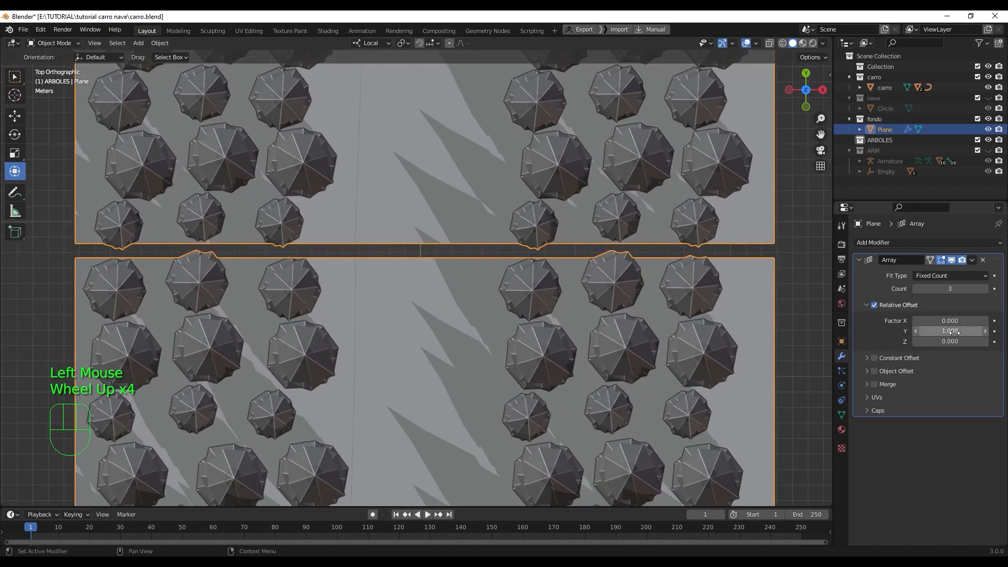
pyautogui.click(954, 332)
pyautogui.write('0.9')
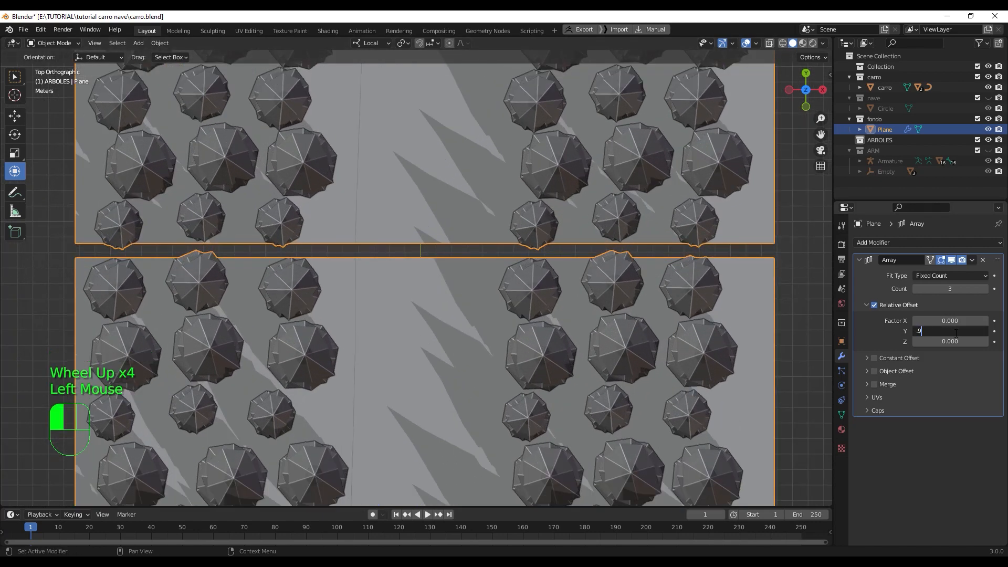
pyautogui.press('Return')
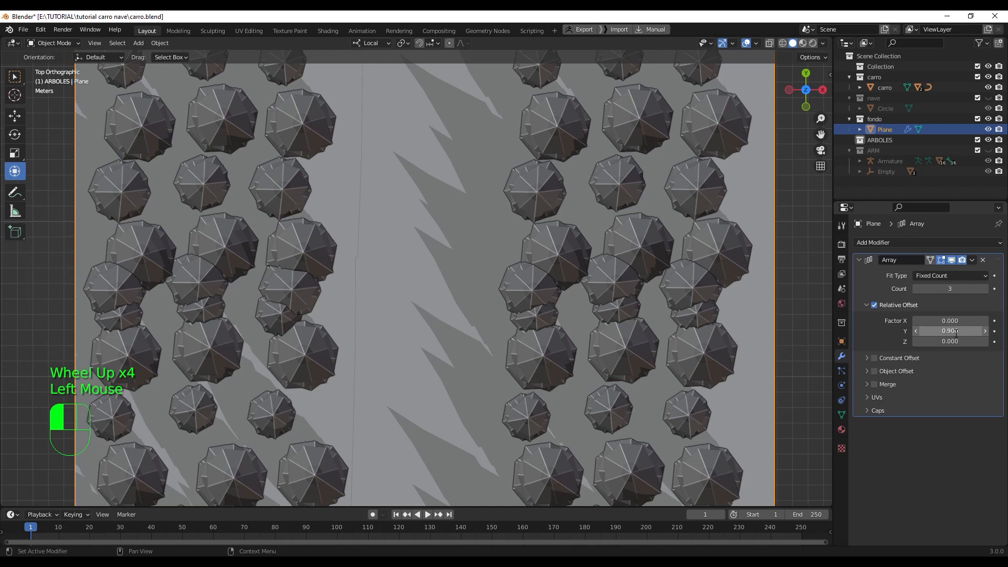
pyautogui.doubleClick(955, 332)
pyautogui.write('0.8')
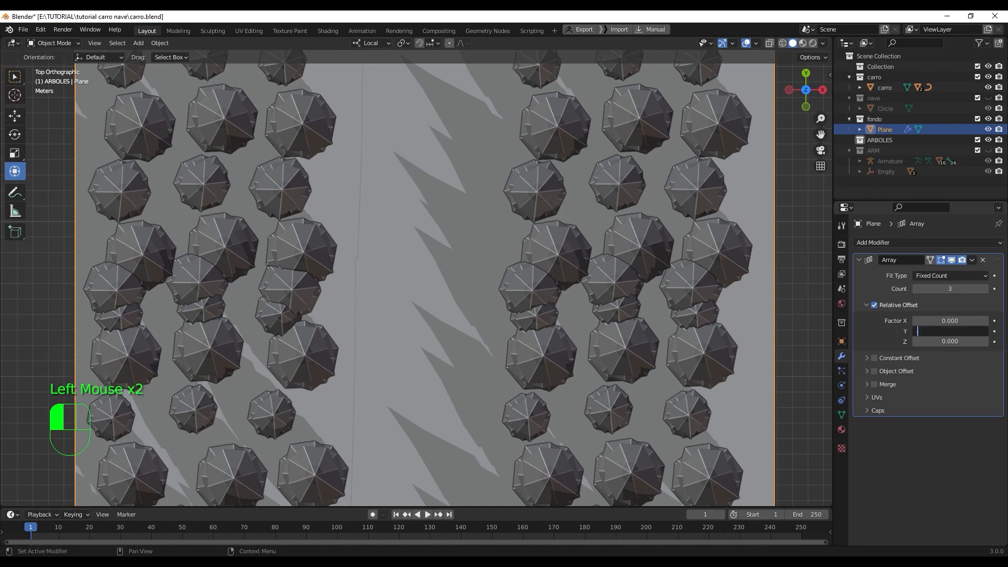
pyautogui.press('Return')
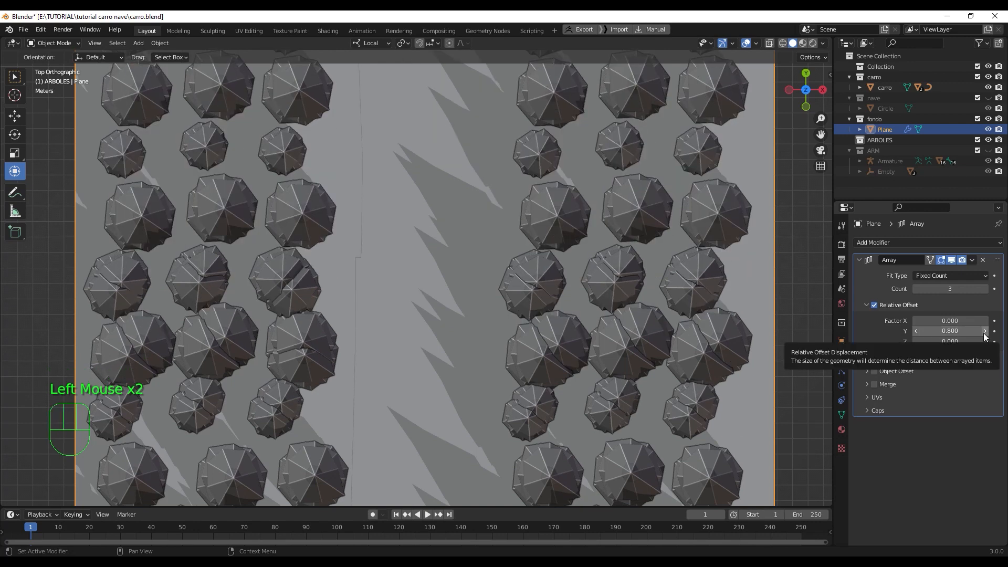
# Step: Try a relative Y offset of 1.6 on the array and return the value to 1
pyautogui.click(949, 331)
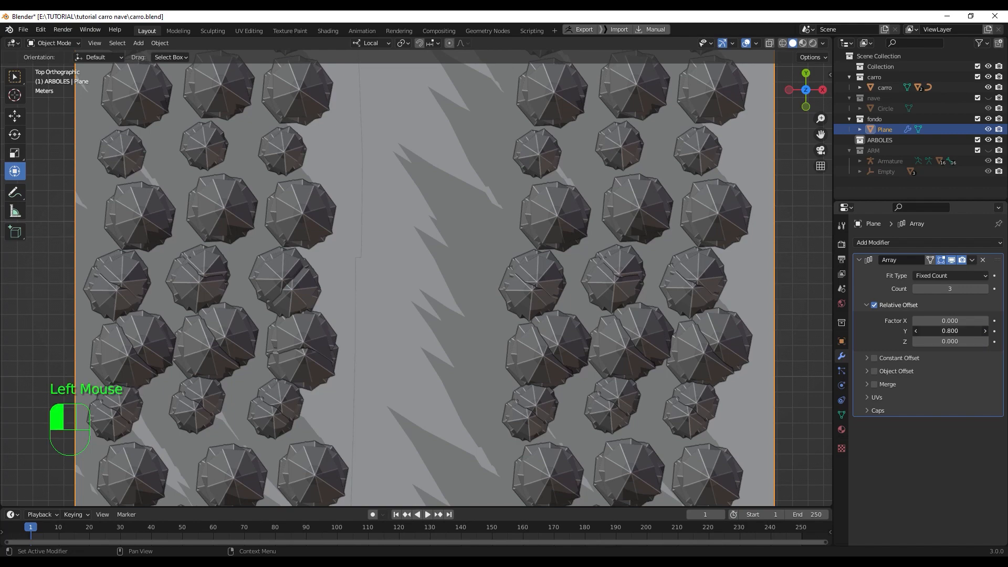
pyautogui.moveTo(949, 331)
pyautogui.mouseDown()
pyautogui.moveTo(903, 331)
pyautogui.moveTo(955, 331)
pyautogui.mouseUp()
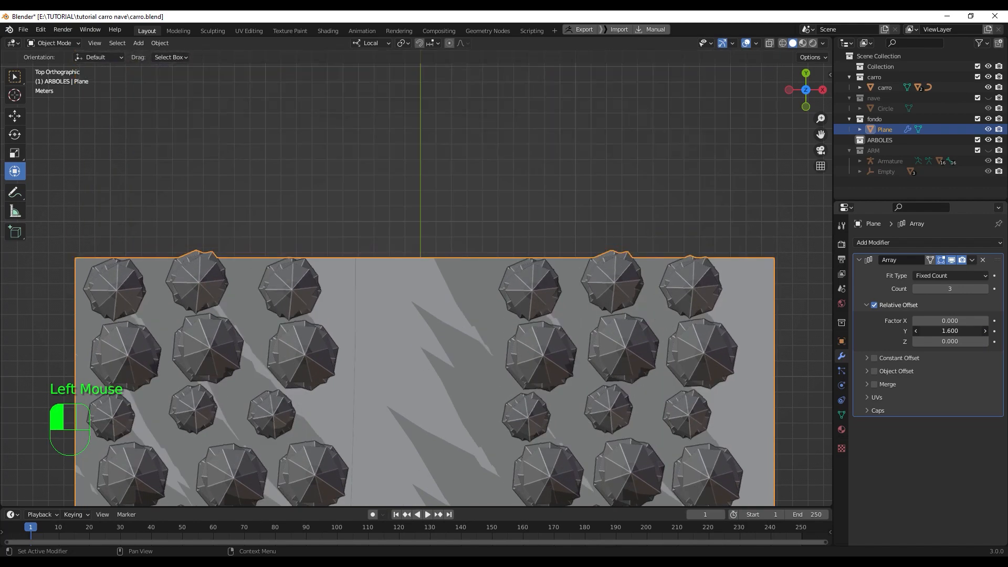
pyautogui.click(949, 331)
pyautogui.write('1.61')
pyautogui.press('Return')
pyautogui.doubleClick(949, 330)
pyautogui.write('1')
pyautogui.press('Return')
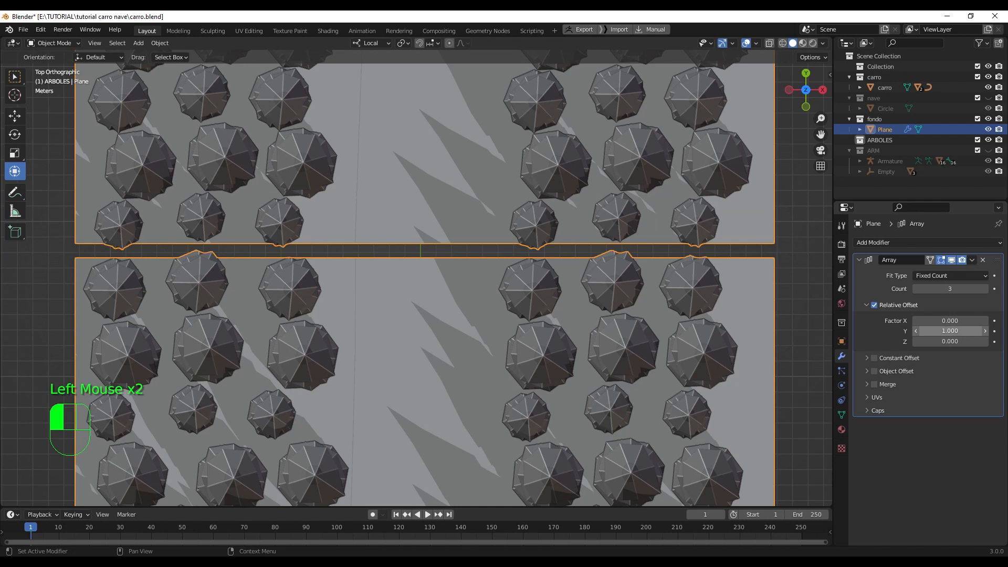
# Step: Enable the array's Constant Offset and set its Y distance to -0.9 m to close the gap between copies
pyautogui.click(895, 371)
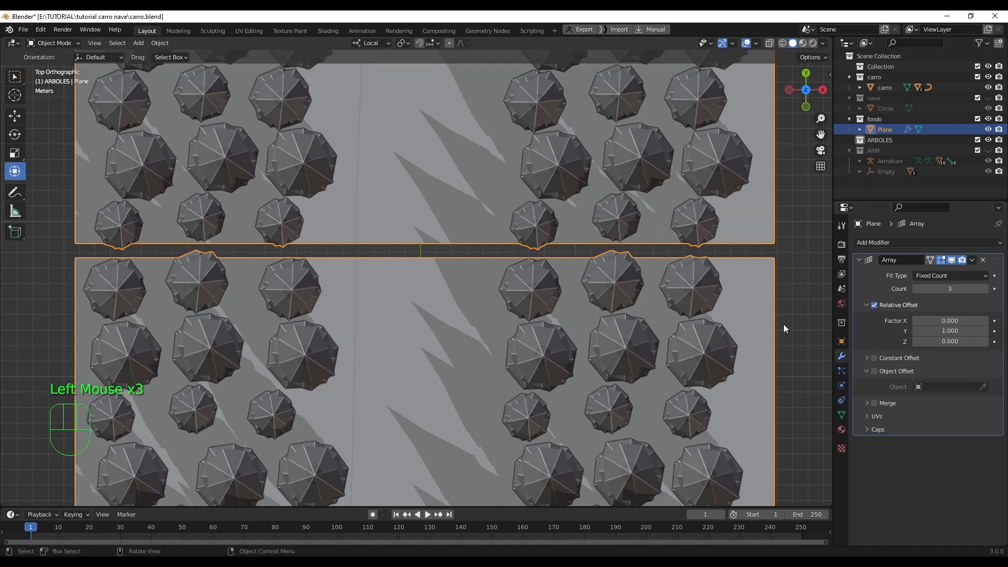
pyautogui.click(874, 358)
pyautogui.click(866, 358)
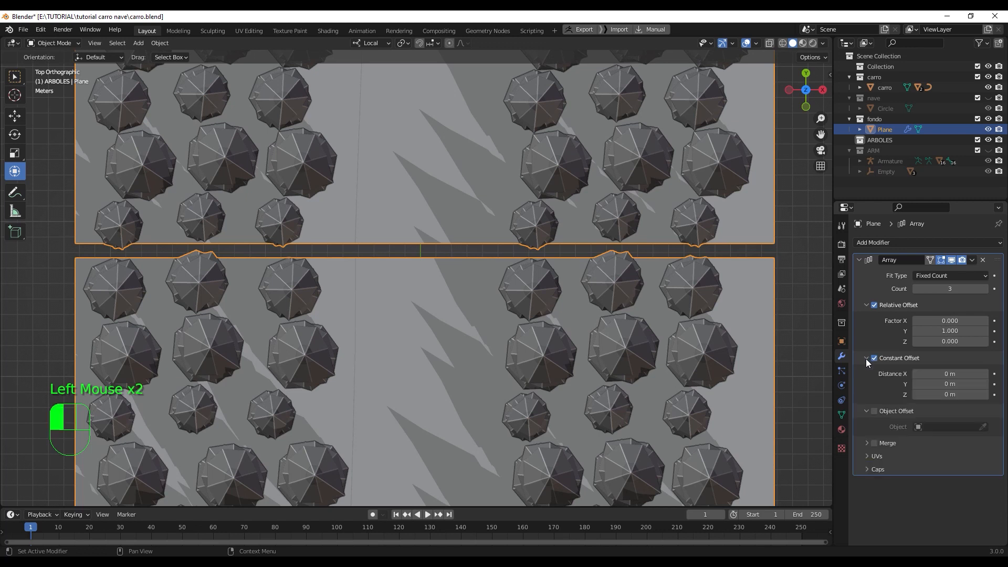
pyautogui.click(948, 384)
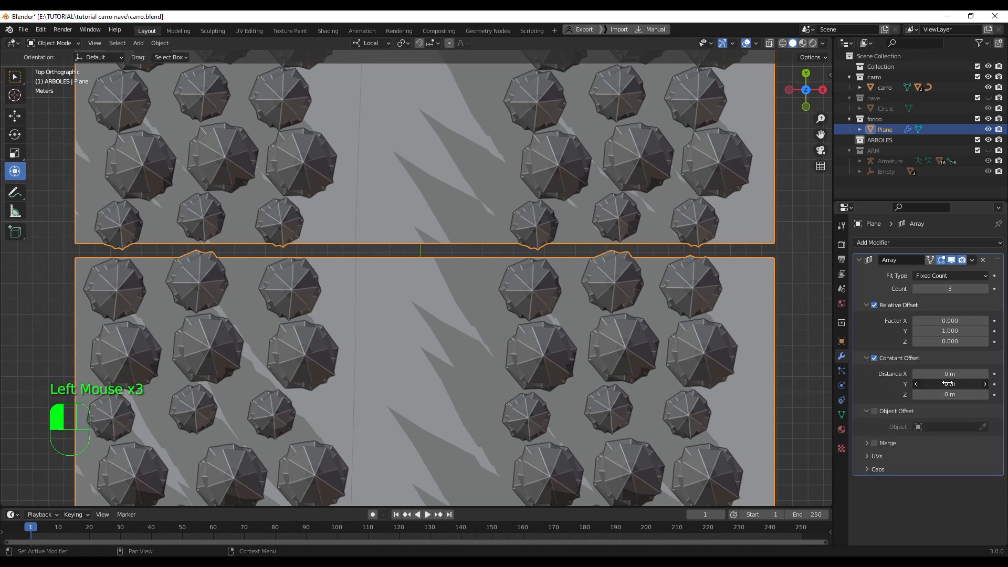
pyautogui.moveTo(947, 383); pyautogui.dragTo(903, 384)
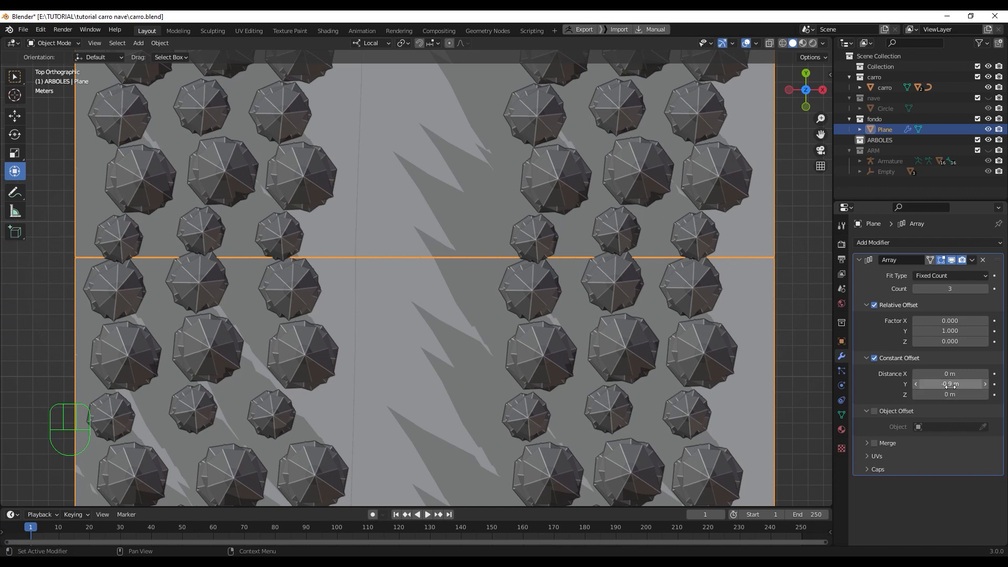
# Step: Examine the joint between the road copies up close in material preview with the mesh deselected
pyautogui.scroll(-3, 438, 336)
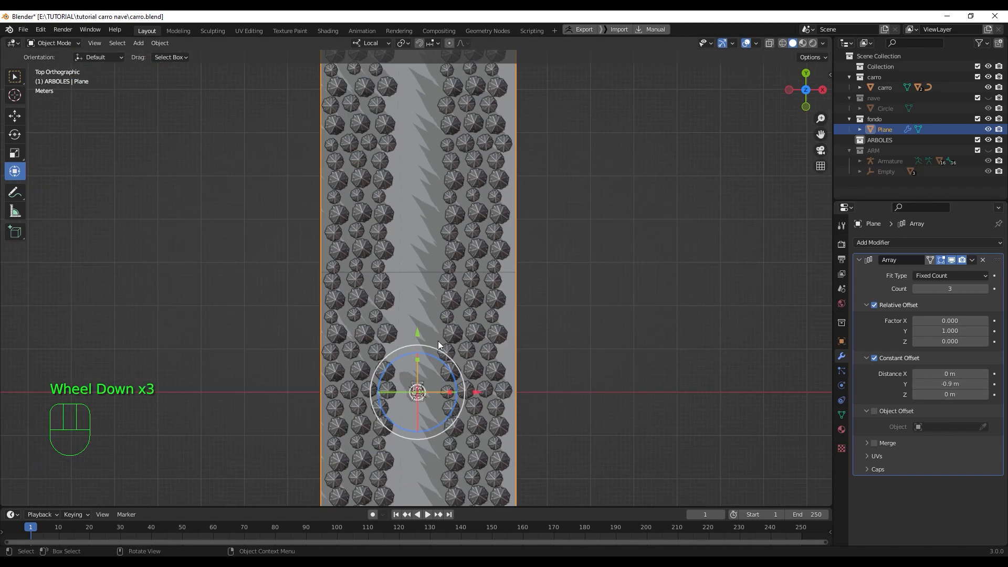
pyautogui.scroll(2, 438, 339)
pyautogui.moveTo(439, 333)
pyautogui.mouseDown(button='middle')
pyautogui.moveTo(441, 294)
pyautogui.moveTo(440, 319)
pyautogui.mouseUp(button='middle')
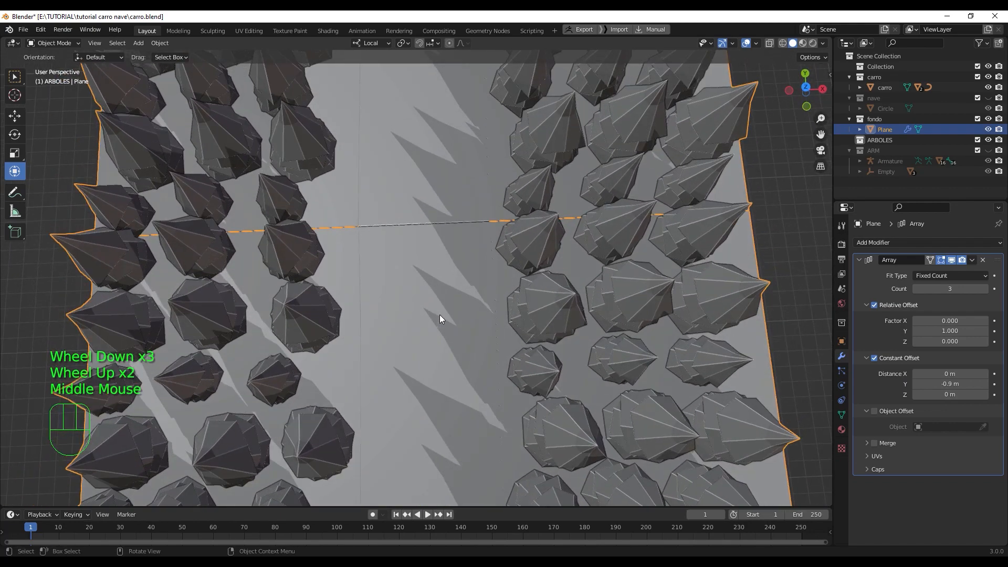
pyautogui.click(804, 43)
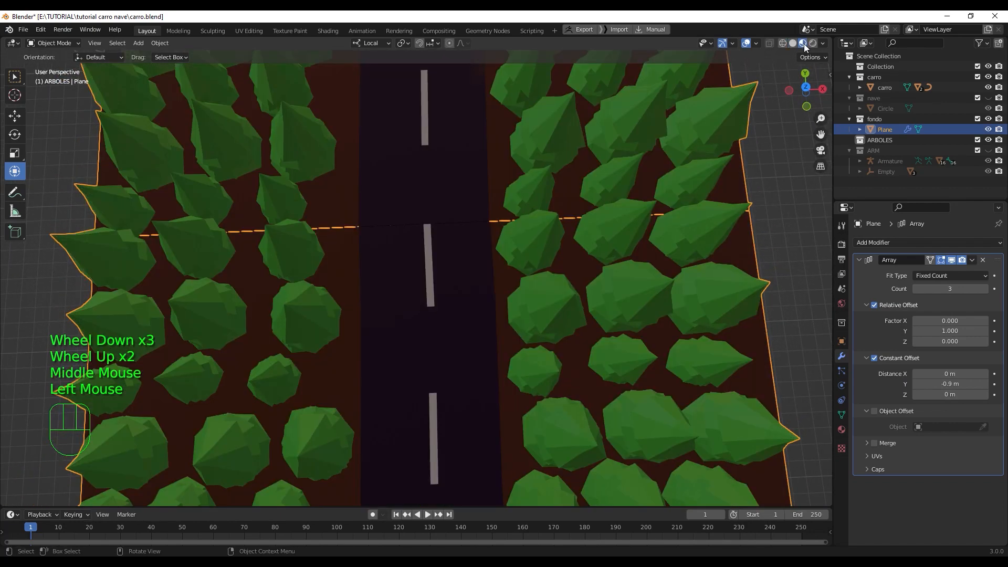
pyautogui.click(792, 229)
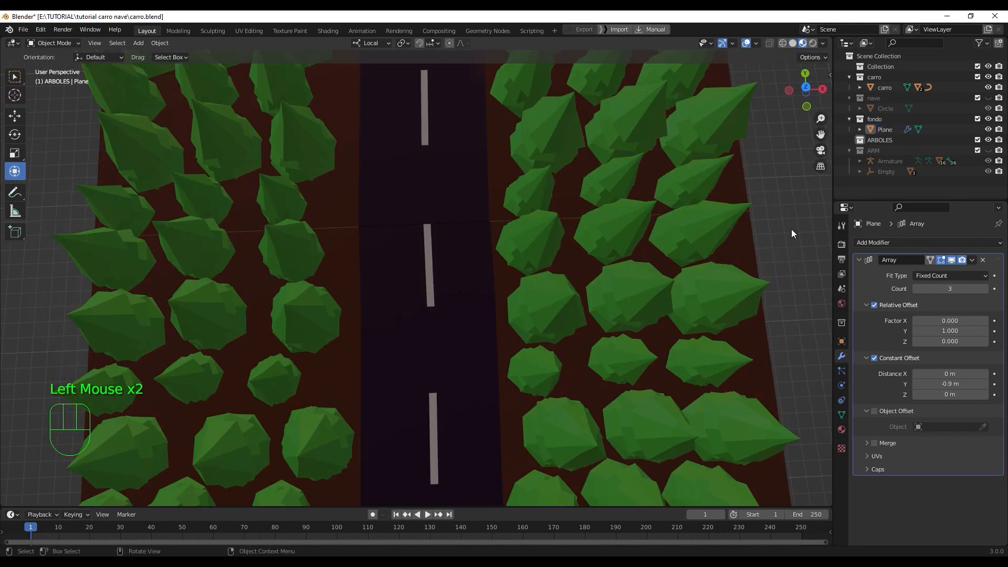
pyautogui.moveTo(789, 211); pyautogui.dragTo(787, 228, button='middle')
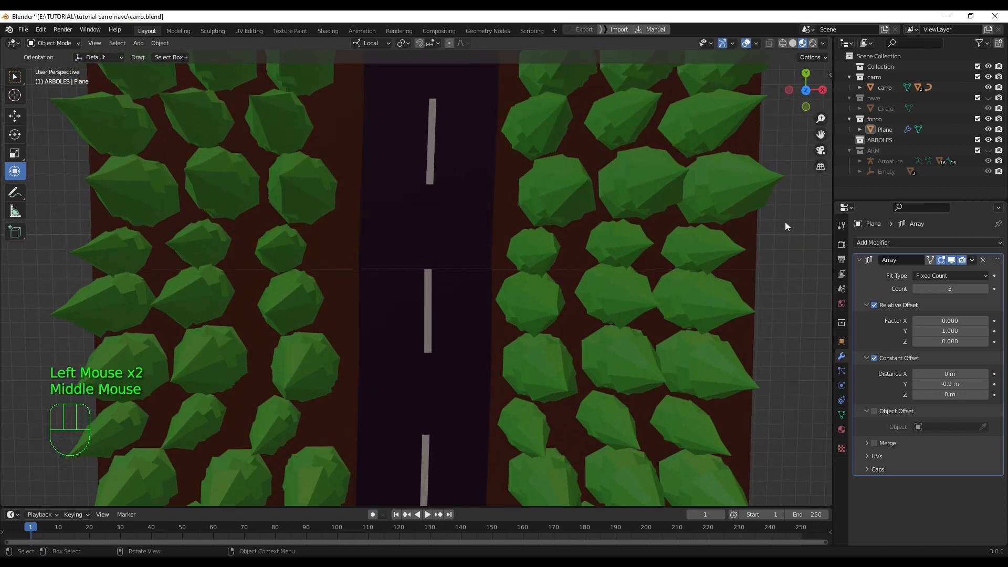
pyautogui.scroll(2, 468, 262)
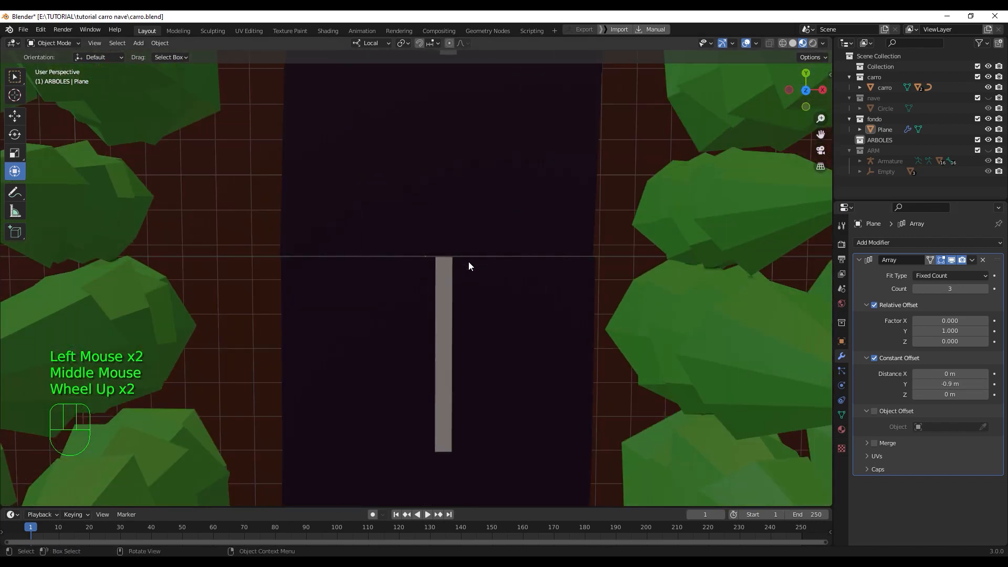
pyautogui.scroll(-1, 468, 261)
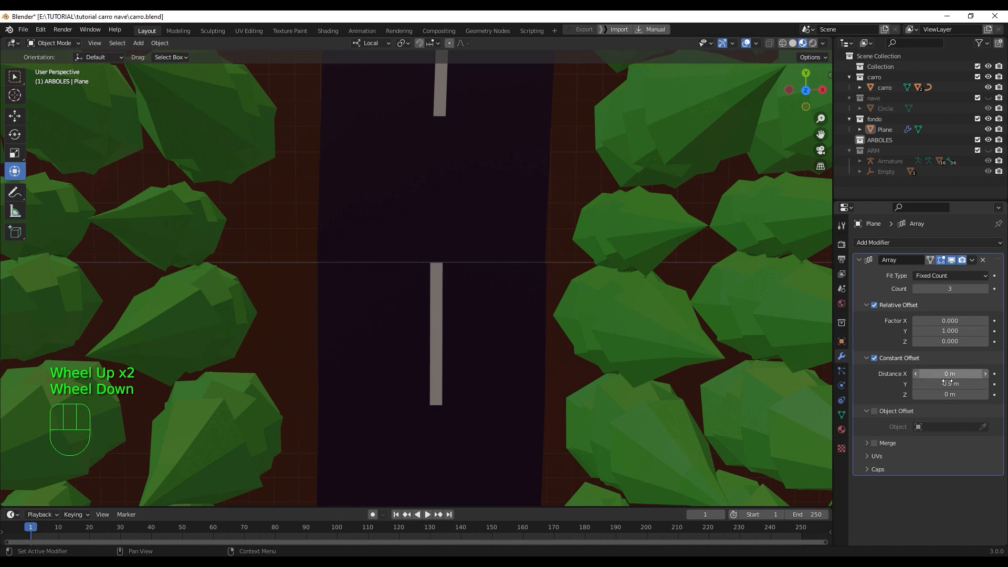
# Step: Fine-tune the array's constant offset to 0.05 m in X and -0.93 m in Y so the road copies line up
pyautogui.moveTo(950, 383); pyautogui.dragTo(951, 373)
pyautogui.scroll(-2, 570, 338)
pyautogui.moveTo(528, 367); pyautogui.dragTo(526, 322, button='middle')
pyautogui.scroll(-1, 527, 322)
pyautogui.scroll(-2, 524, 323)
pyautogui.scroll(2, 479, 361)
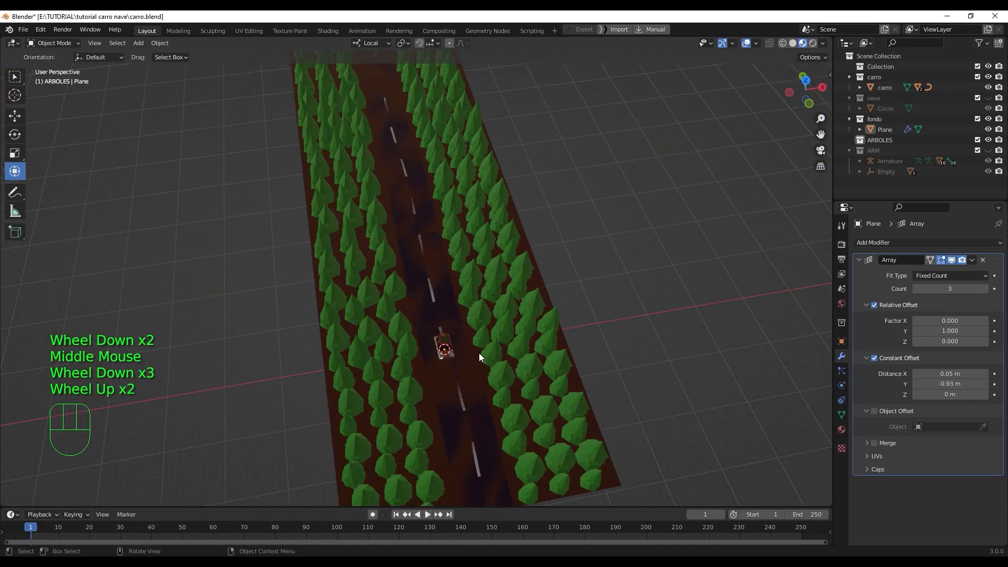
# Step: Look over the whole repeated road from several angles and reselect the joined ground and trees mesh
pyautogui.scroll(2, 479, 352)
pyautogui.moveTo(479, 351); pyautogui.dragTo(565, 349, button='middle')
pyautogui.scroll(2, 480, 338)
pyautogui.scroll(-1, 548, 340)
pyautogui.scroll(-2, 565, 349)
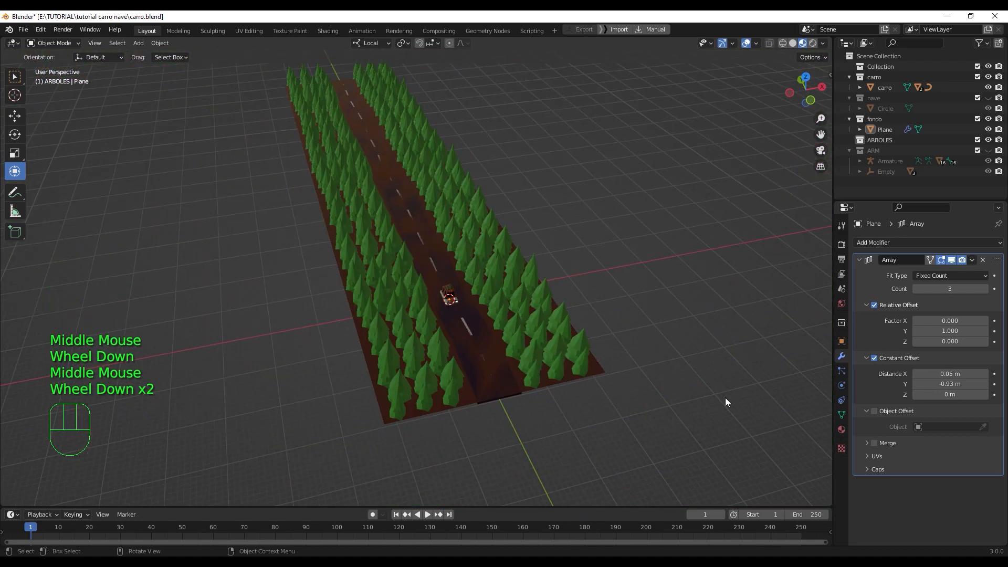
pyautogui.click(515, 373)
pyautogui.middleClick(522, 330)
pyautogui.moveTo(522, 330); pyautogui.dragTo(521, 374, button='middle')
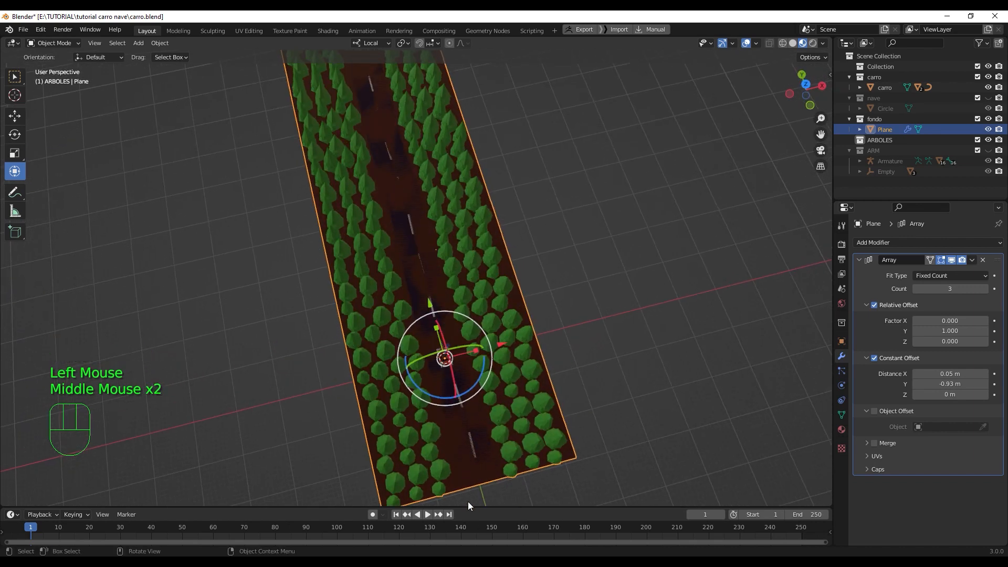
# Step: Enlarge the timeline area and set the animation's end frame to 100
pyautogui.moveTo(468, 506); pyautogui.dragTo(470, 454)
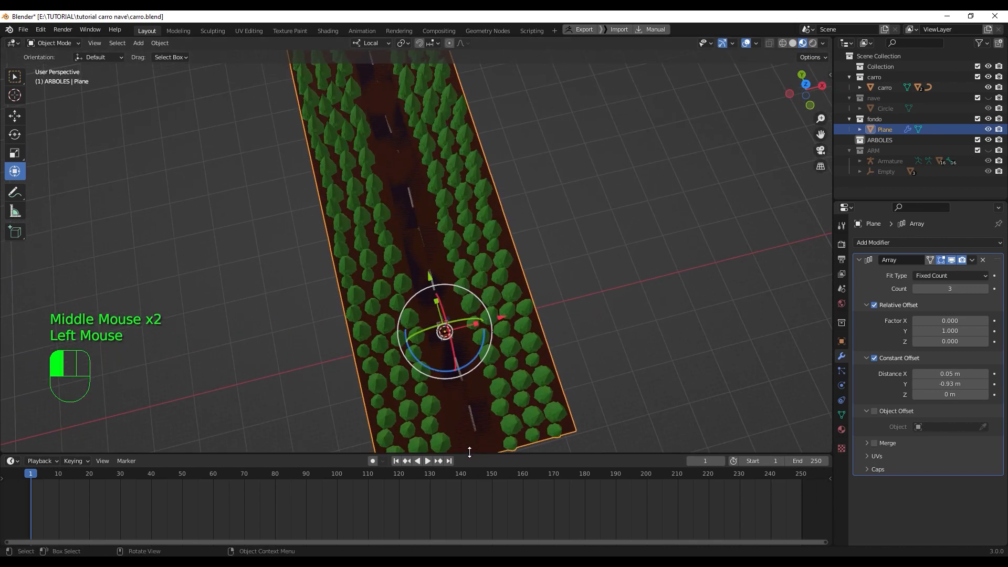
pyautogui.doubleClick(817, 461)
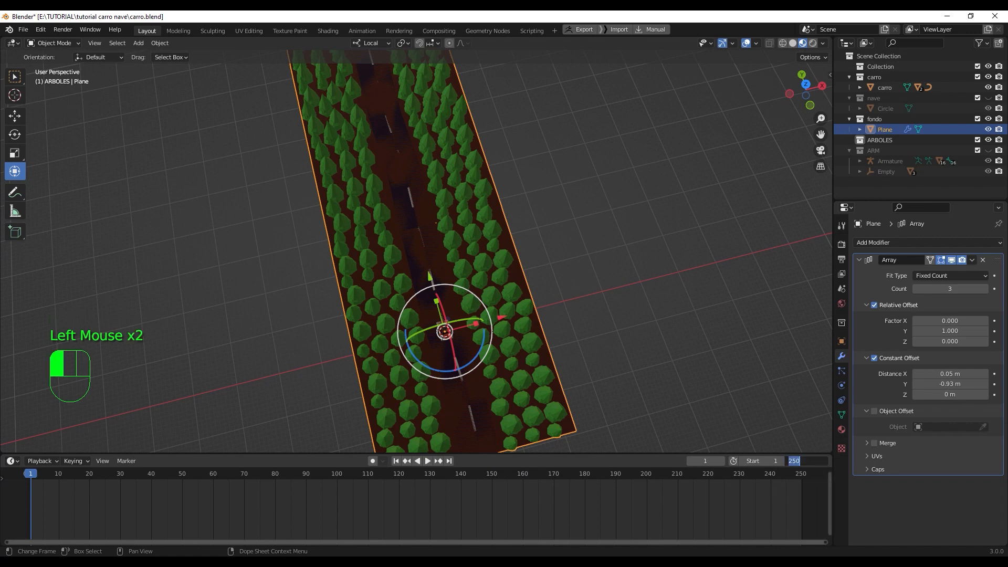
pyautogui.write('100')
pyautogui.press('Return')
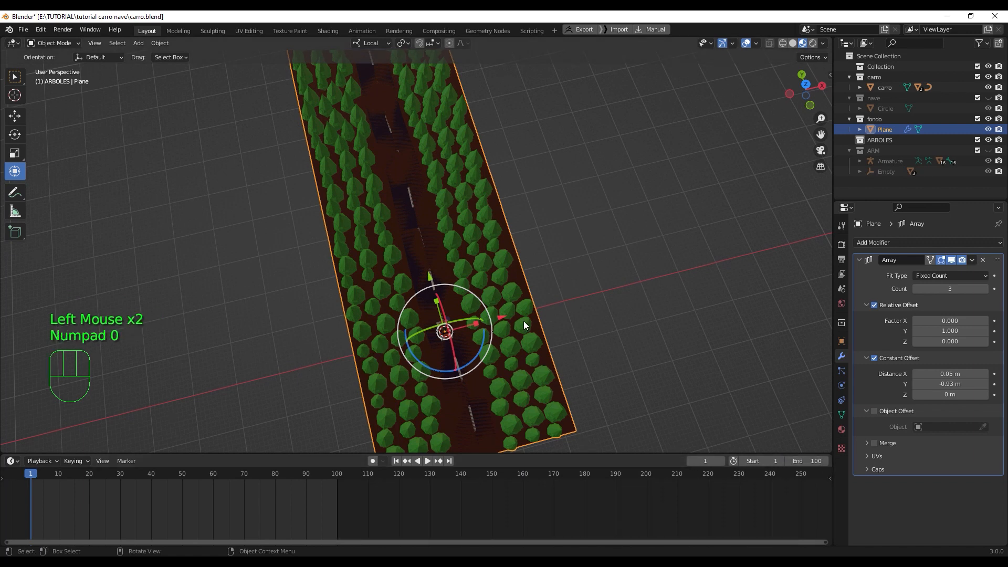
# Step: View the repeated road from directly above in solid shading
pyautogui.press('KP_7')
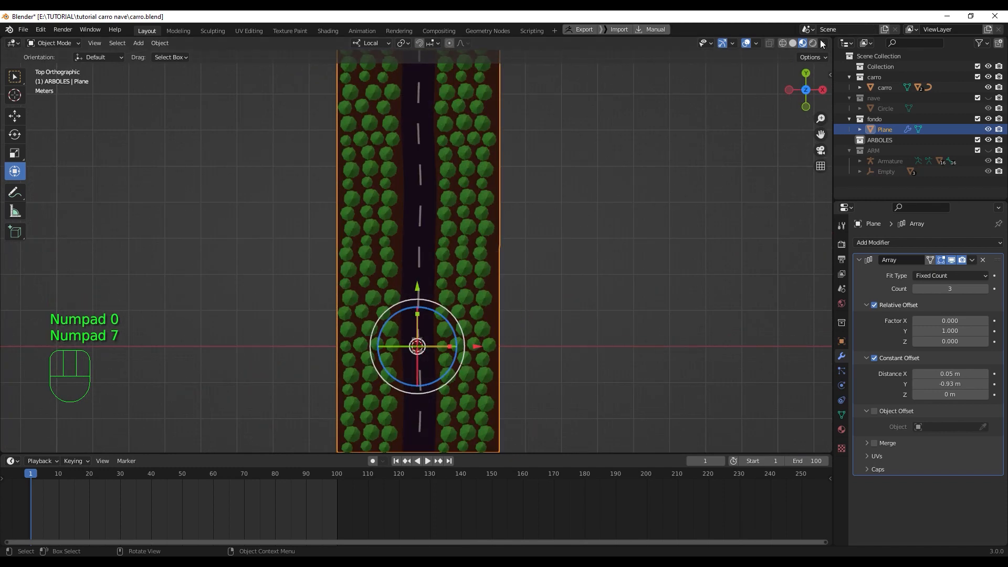
pyautogui.click(793, 43)
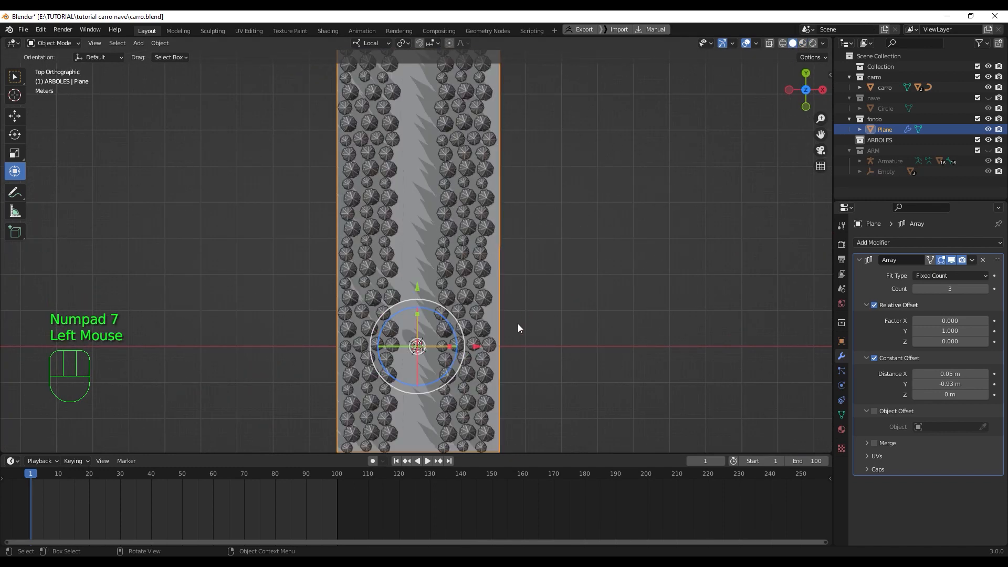
# Step: Turn on the wireframe overlay and bring the whole repeated road into the top view
pyautogui.click(756, 43)
pyautogui.click(691, 220)
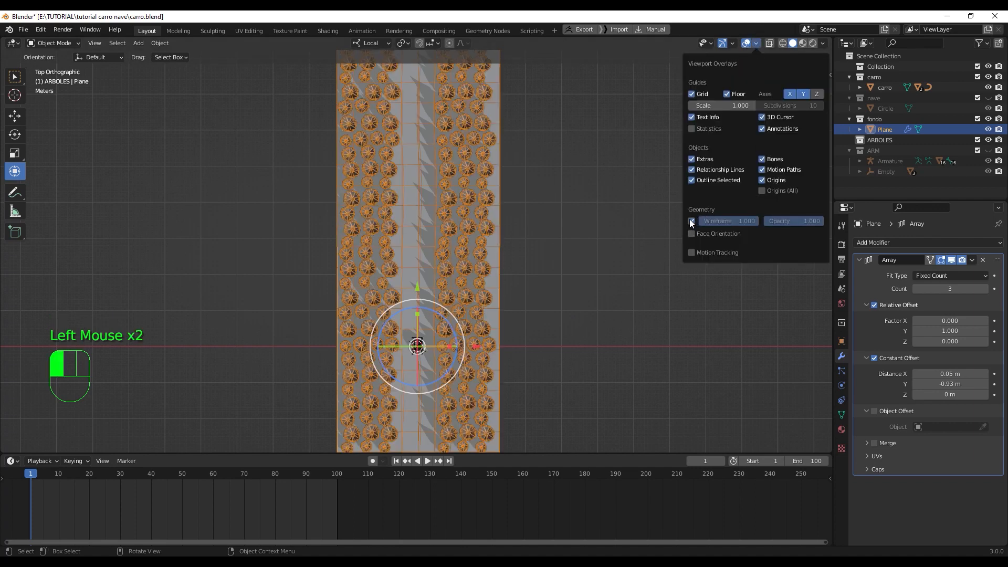
pyautogui.click(541, 360)
pyautogui.scroll(3, 543, 342)
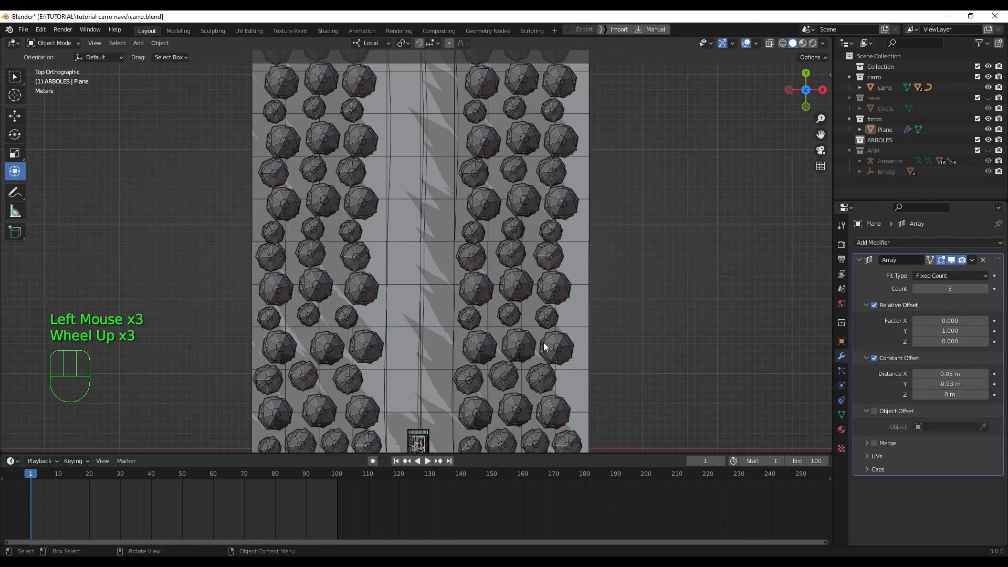
pyautogui.scroll(-4, 543, 342)
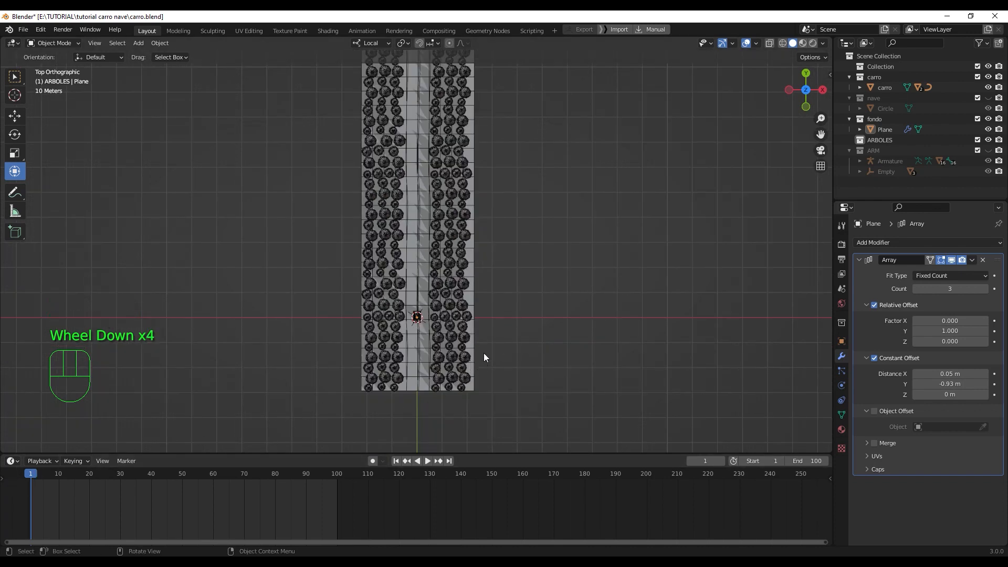
pyautogui.keyDown('shift'); pyautogui.moveTo(519, 344); pyautogui.dragTo(534, 372, button='middle'); pyautogui.keyUp('shift')
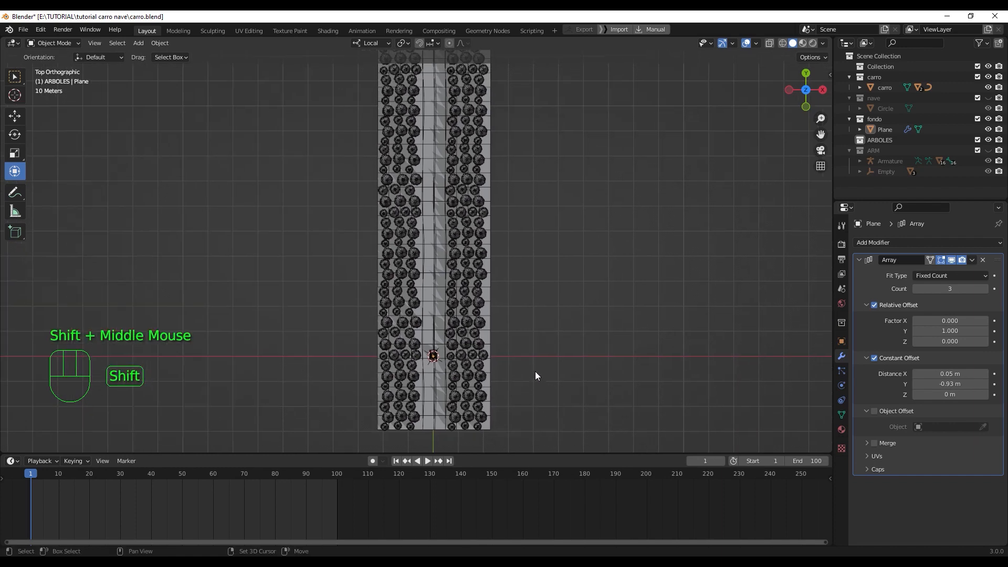
# Step: Move the joined ground and trees mesh about -115.32 m along its local Y axis and insert a Location keyframe at frame 1
pyautogui.click(443, 404)
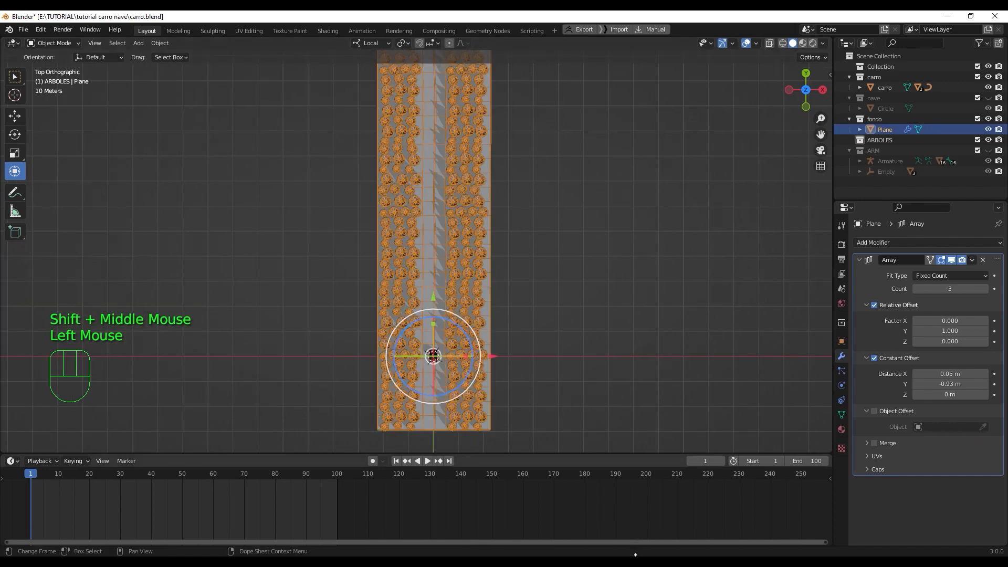
pyautogui.click(491, 412)
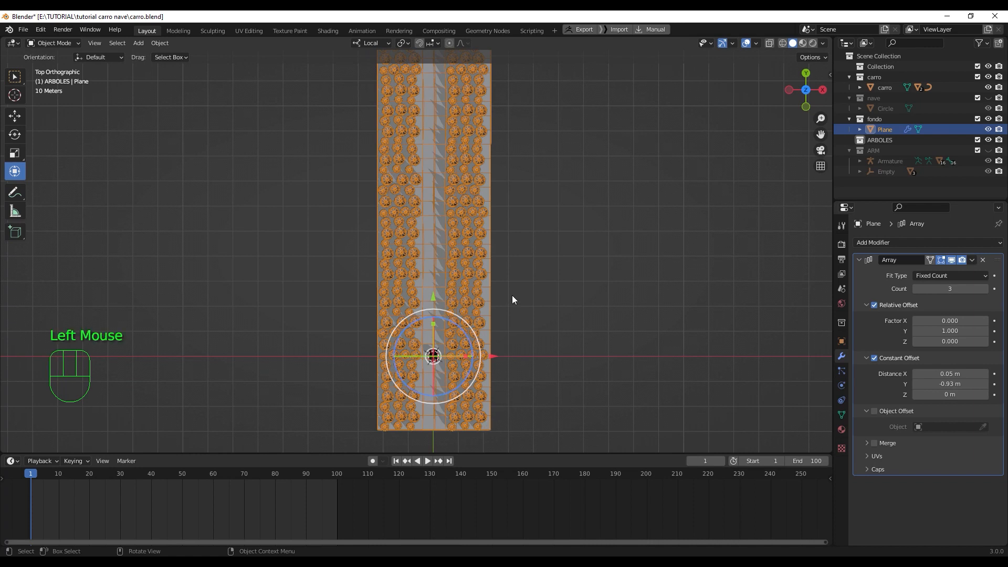
pyautogui.keyDown('shift'); pyautogui.moveTo(547, 295); pyautogui.dragTo(540, 357, button='middle'); pyautogui.keyUp('shift')
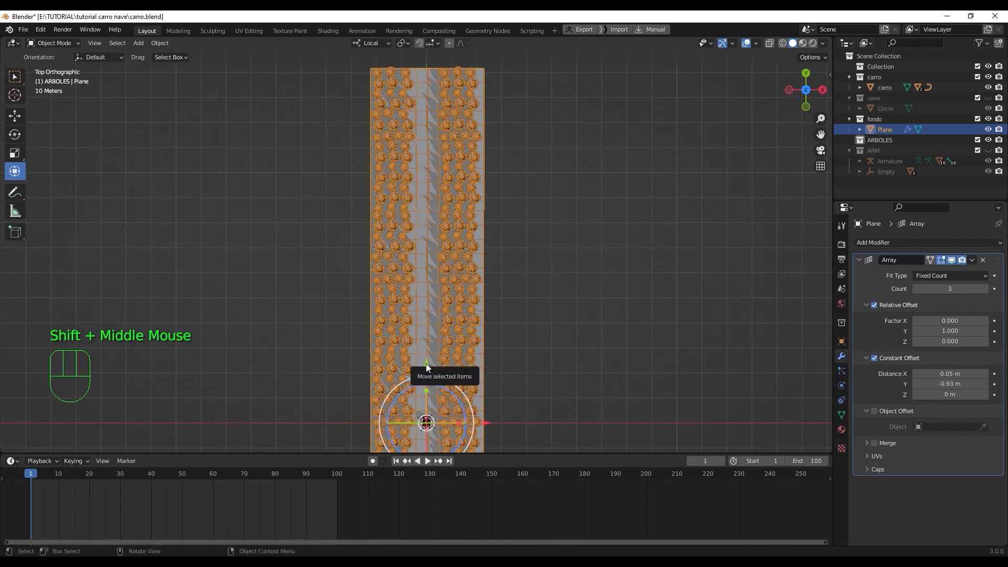
pyautogui.press('g')
pyautogui.press('y')
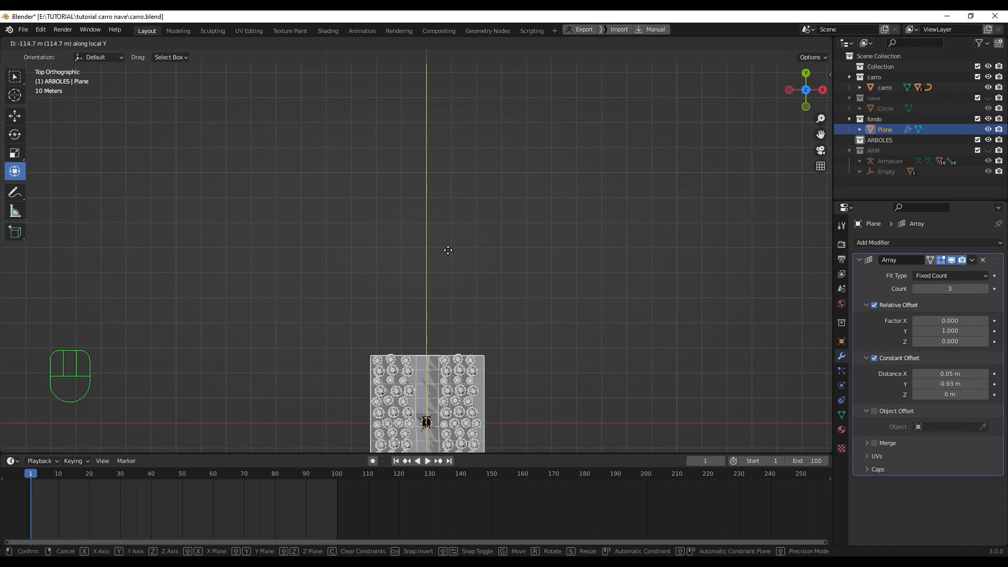
pyautogui.click(448, 251)
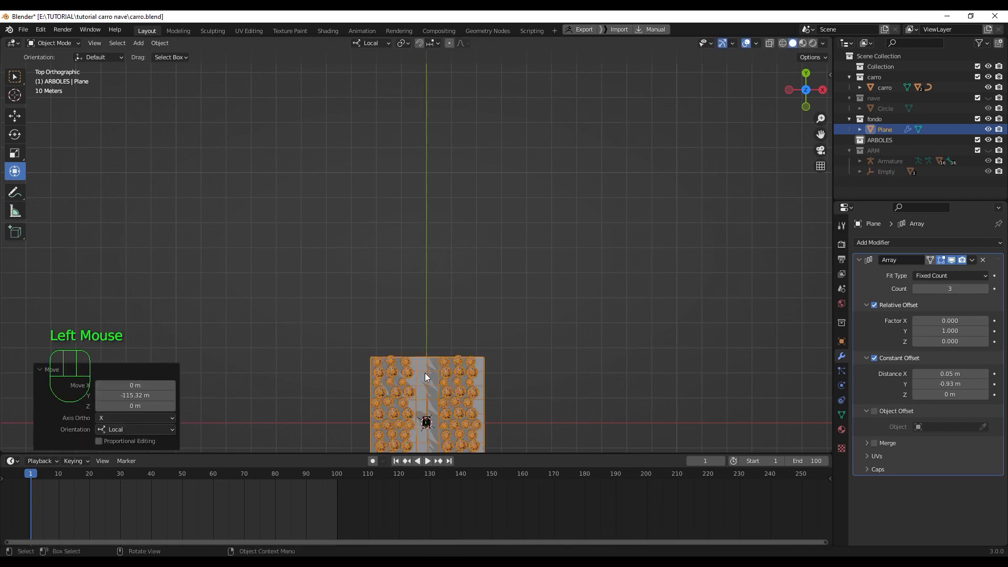
pyautogui.press('i')
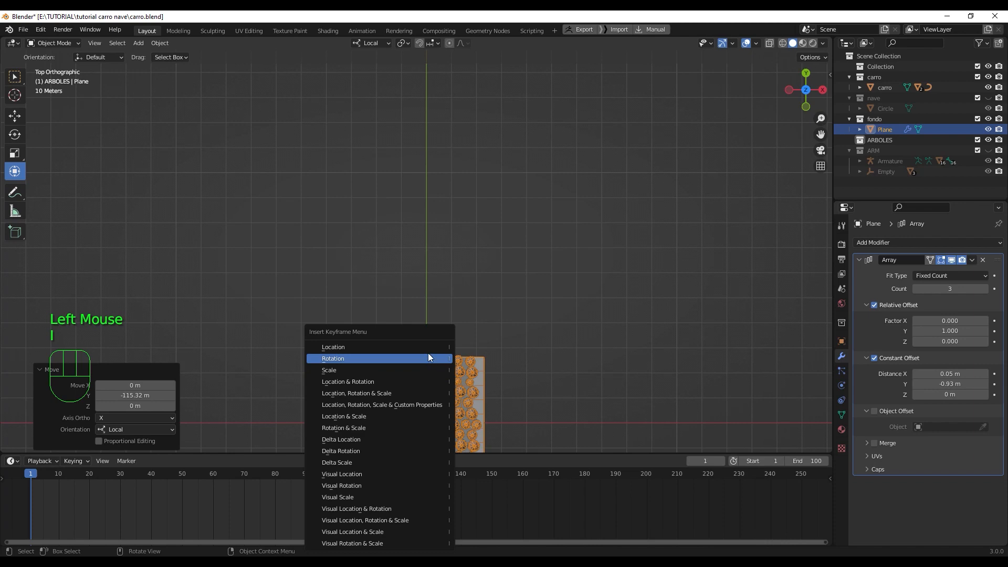
pyautogui.click(428, 348)
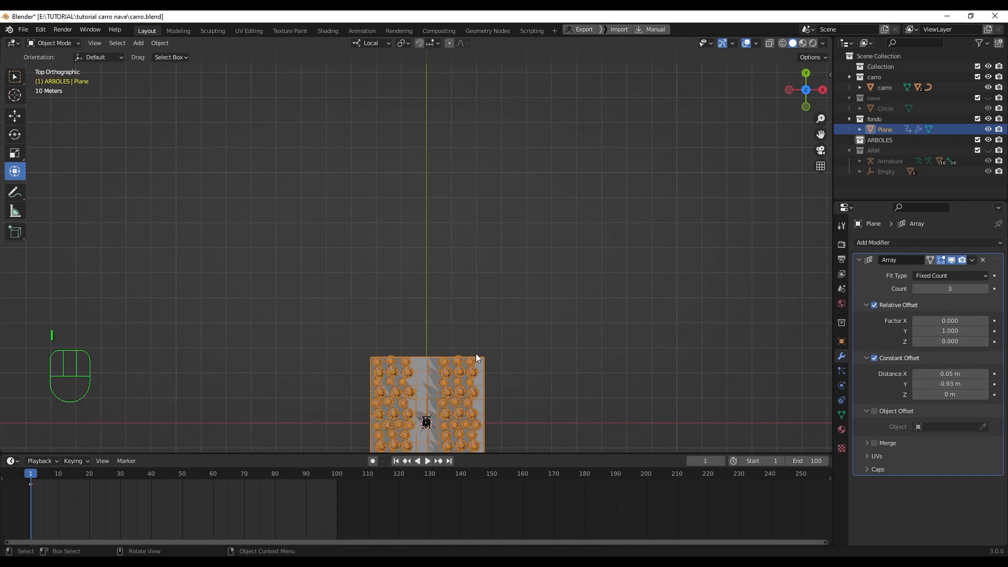
# Step: At frame 100, move the ground and trees mesh about 112.81 m along its local Y axis and insert a Location keyframe
pyautogui.keyDown('shift'); pyautogui.moveTo(502, 330); pyautogui.dragTo(486, 208, button='middle'); pyautogui.keyUp('shift')
pyautogui.scroll(2, 486, 215)
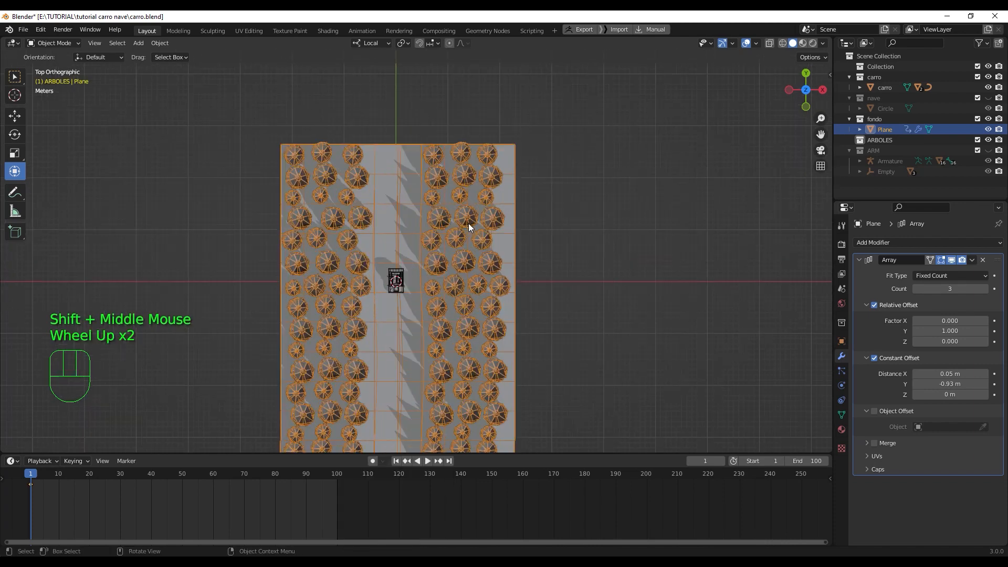
pyautogui.scroll(1, 468, 223)
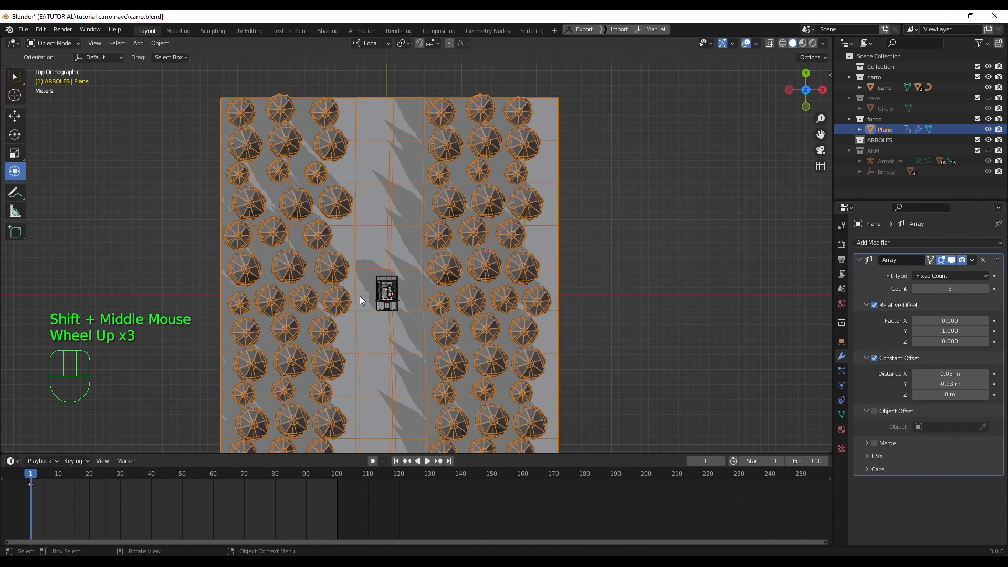
pyautogui.scroll(-3, 452, 298)
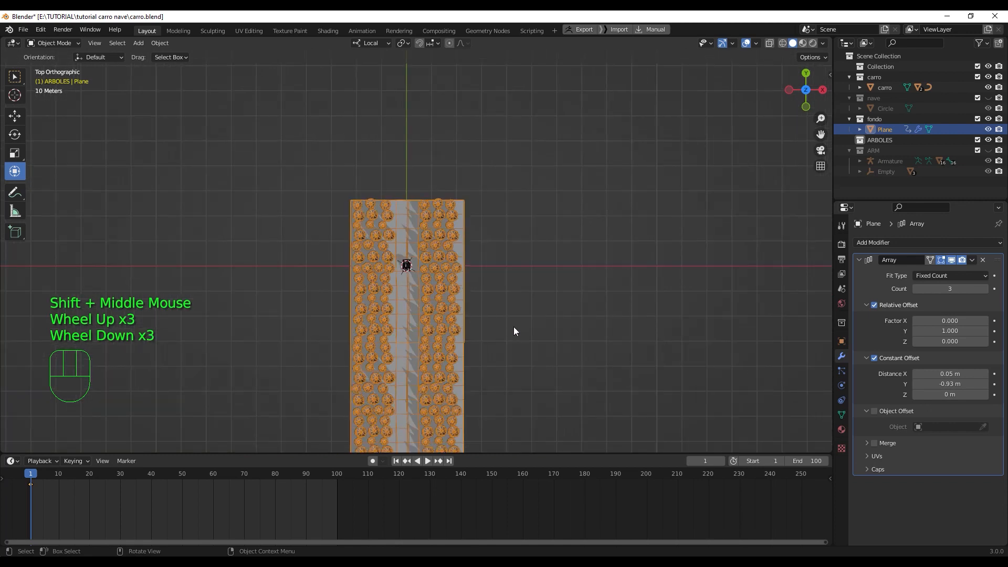
pyautogui.keyDown('shift'); pyautogui.moveTo(513, 326); pyautogui.dragTo(530, 130, button='middle'); pyautogui.keyUp('shift')
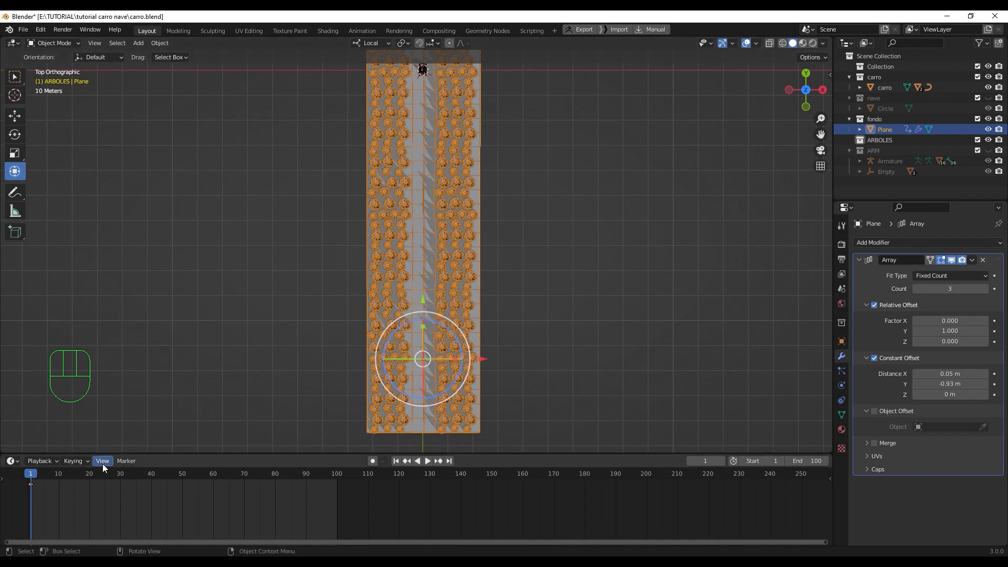
pyautogui.moveTo(84, 477); pyautogui.dragTo(338, 479)
pyautogui.press('g')
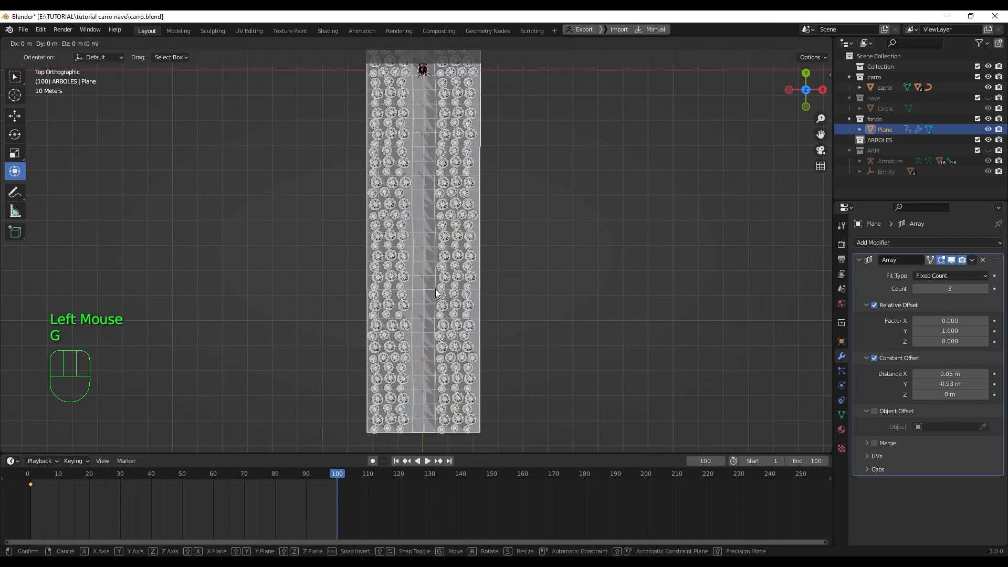
pyautogui.press('y')
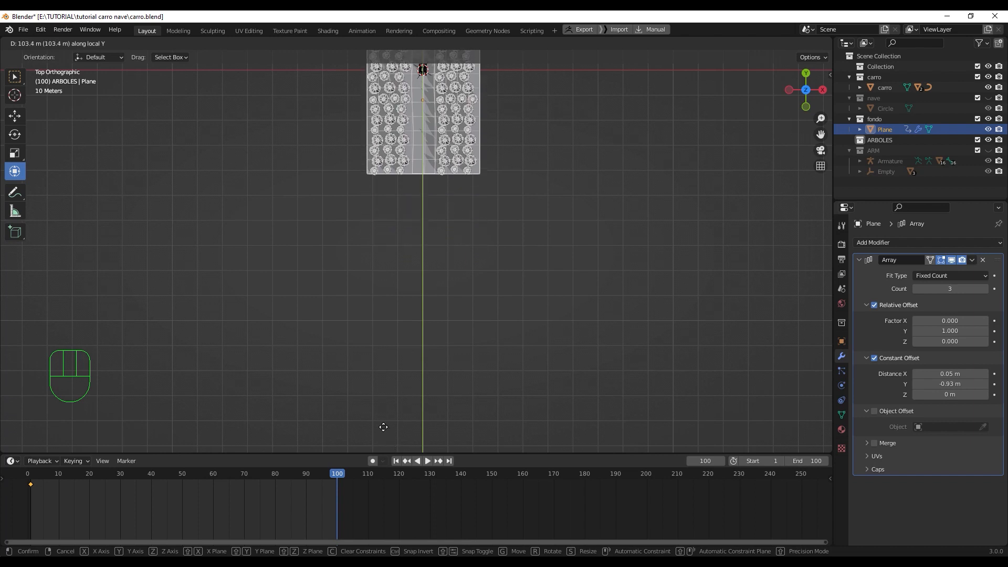
pyautogui.click(377, 407)
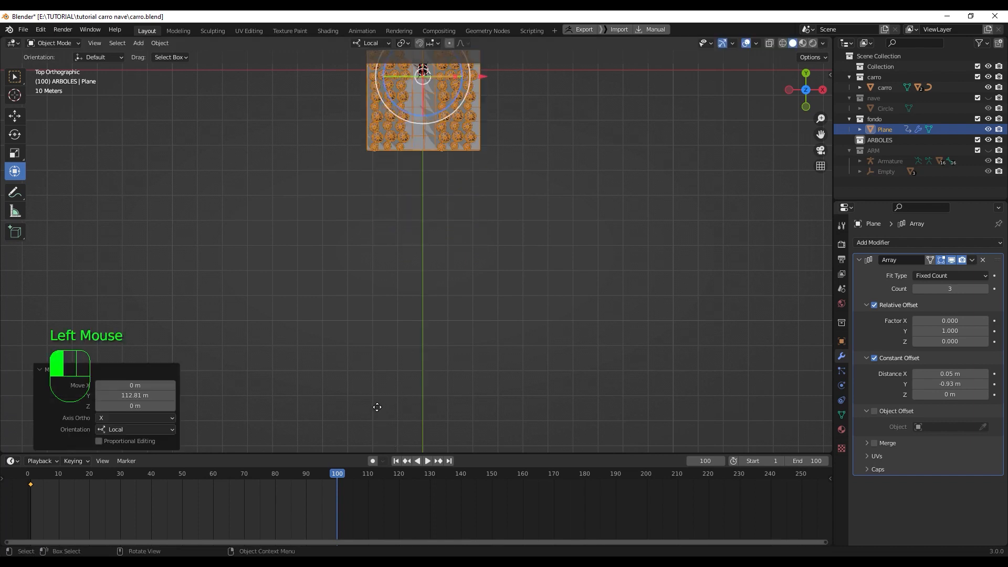
pyautogui.press('i')
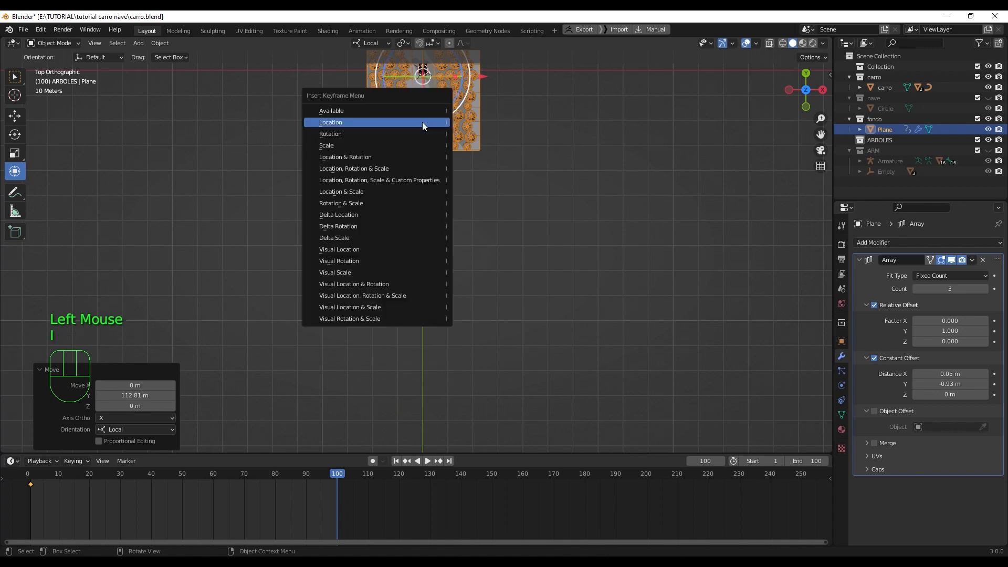
pyautogui.click(422, 121)
# Step: Play back the road movement from frame 1 in the top view
pyautogui.keyDown('shift'); pyautogui.moveTo(436, 264); pyautogui.dragTo(444, 421, button='middle'); pyautogui.keyUp('shift')
pyautogui.moveTo(278, 478); pyautogui.dragTo(30, 495)
pyautogui.press('space')
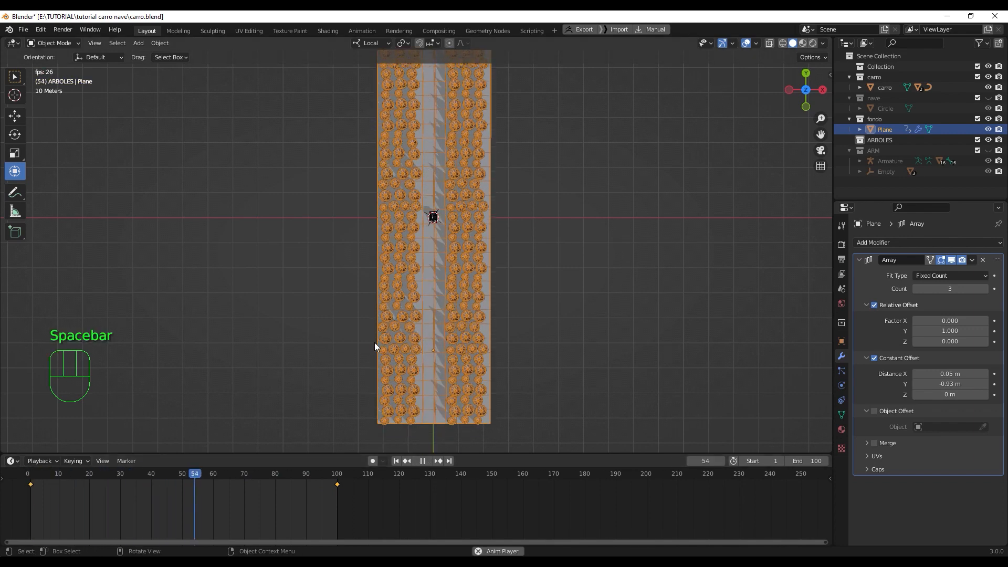
pyautogui.press('space')
# Step: Show the scene in material preview shading, in perspective and close to the car on the road
pyautogui.moveTo(375, 341); pyautogui.dragTo(444, 256, button='middle')
pyautogui.scroll(2, 404, 190)
pyautogui.moveTo(402, 209)
pyautogui.keyDown('shift'); pyautogui.mouseDown(button='middle')
pyautogui.moveTo(499, 385)
pyautogui.moveTo(471, 246)
pyautogui.moveTo(530, 281)
pyautogui.moveTo(427, 253)
pyautogui.moveTo(405, 260)
pyautogui.moveTo(525, 266)
pyautogui.moveTo(500, 269)
pyautogui.moveTo(503, 303)
pyautogui.mouseUp(button='middle'); pyautogui.keyUp('shift')
pyautogui.click(802, 43)
pyautogui.keyDown('shift'); pyautogui.scroll(1, 521, 375); pyautogui.keyUp('shift')
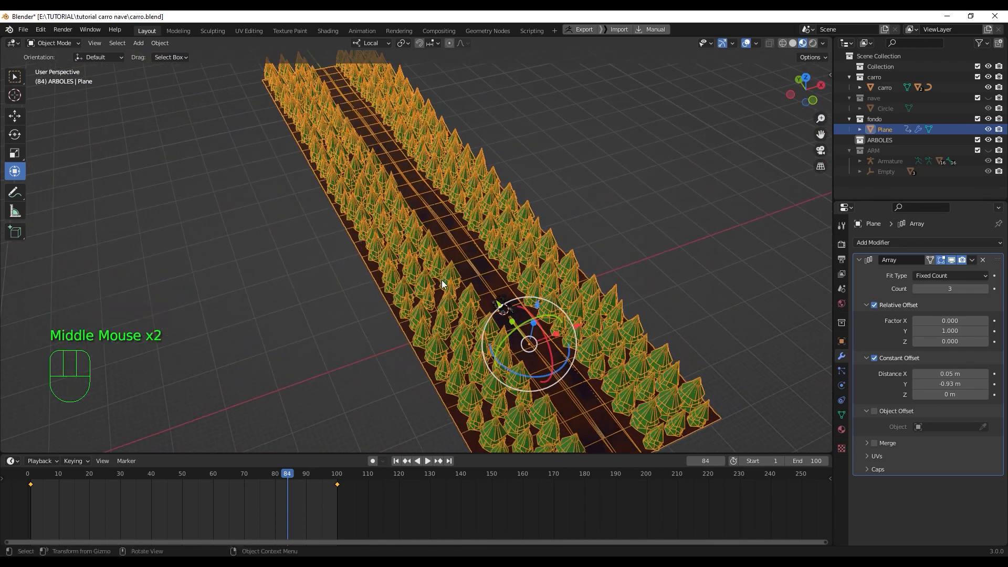
pyautogui.keyDown('shift'); pyautogui.moveTo(583, 266); pyautogui.dragTo(546, 273, button='middle'); pyautogui.keyUp('shift')
pyautogui.scroll(3, 506, 290)
pyautogui.scroll(-1, 516, 289)
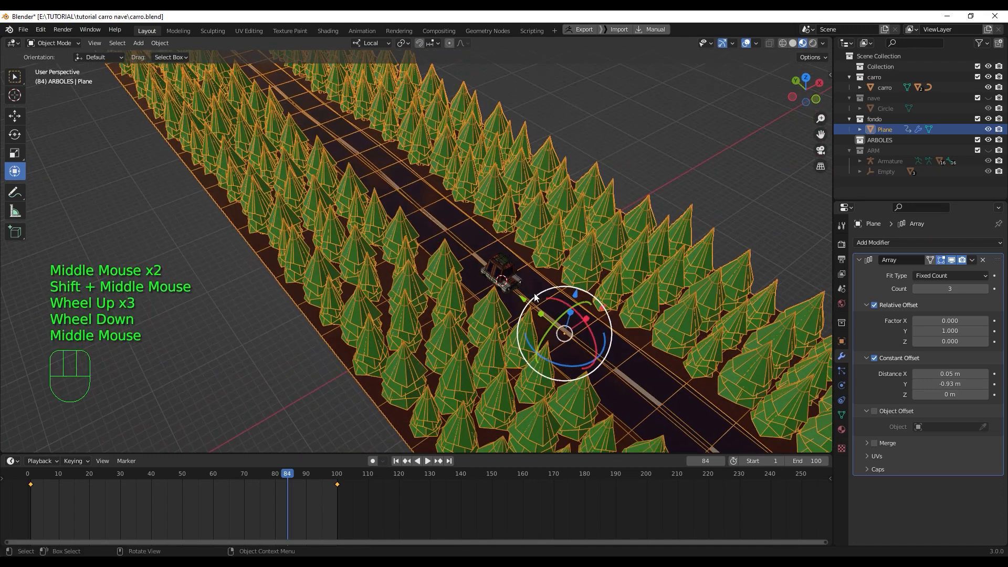
# Step: Turn off the wireframe overlay on the road and trees
pyautogui.click(732, 44)
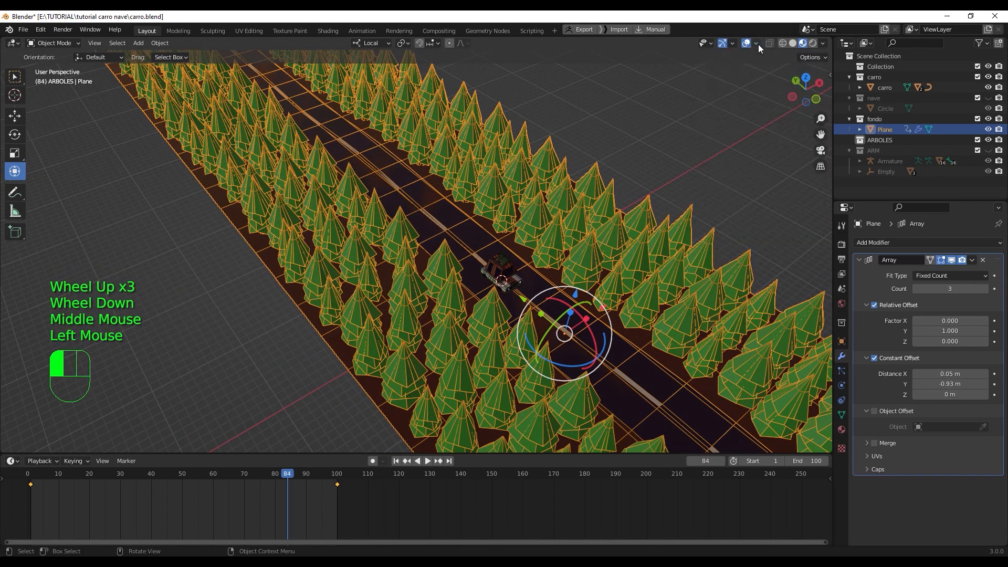
pyautogui.click(757, 44)
pyautogui.click(705, 232)
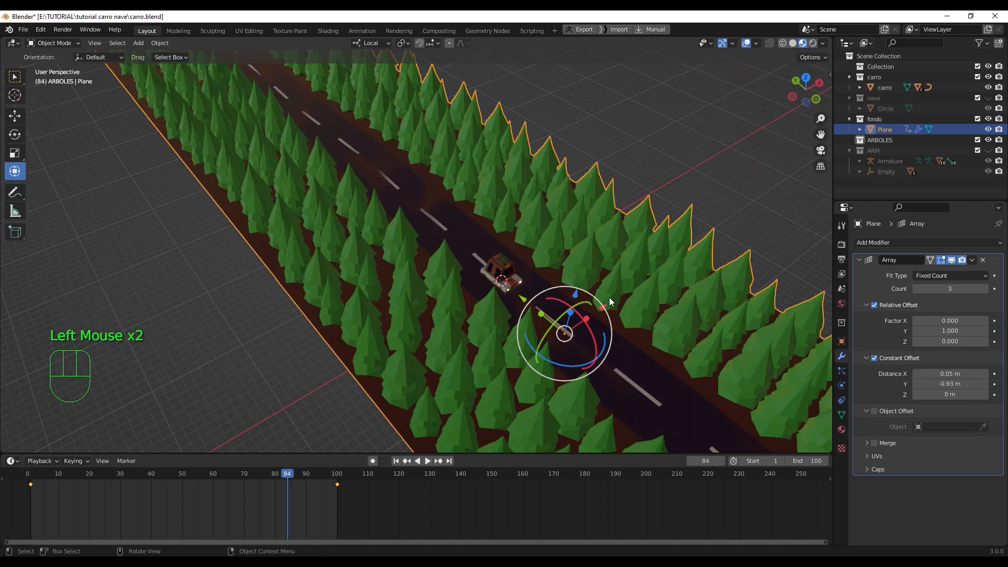
pyautogui.keyDown('shift'); pyautogui.moveTo(608, 297); pyautogui.dragTo(531, 259, button='middle'); pyautogui.keyUp('shift')
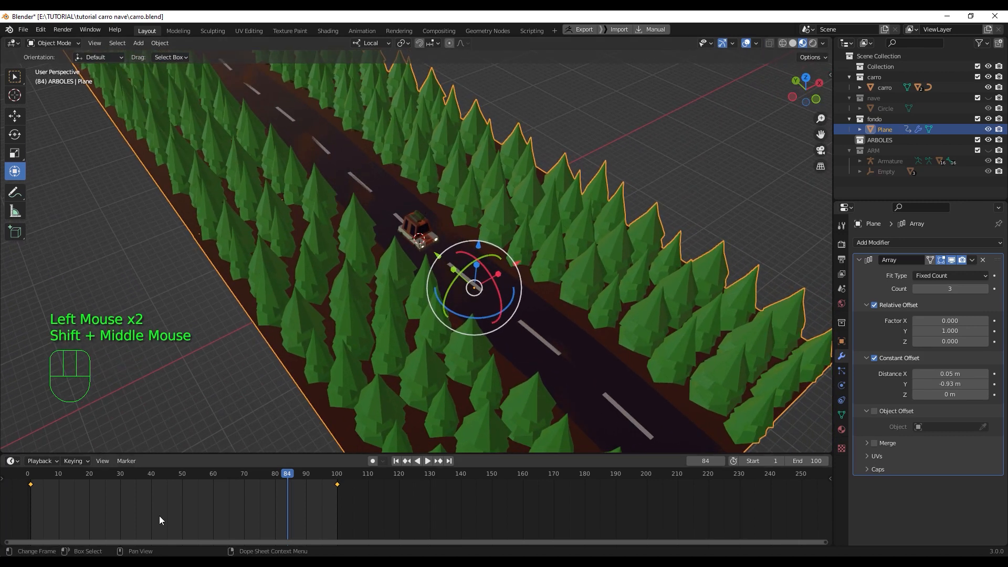
# Step: Try to set the road's keyframe interpolation to Linear and play back the animation
pyautogui.click(182, 498)
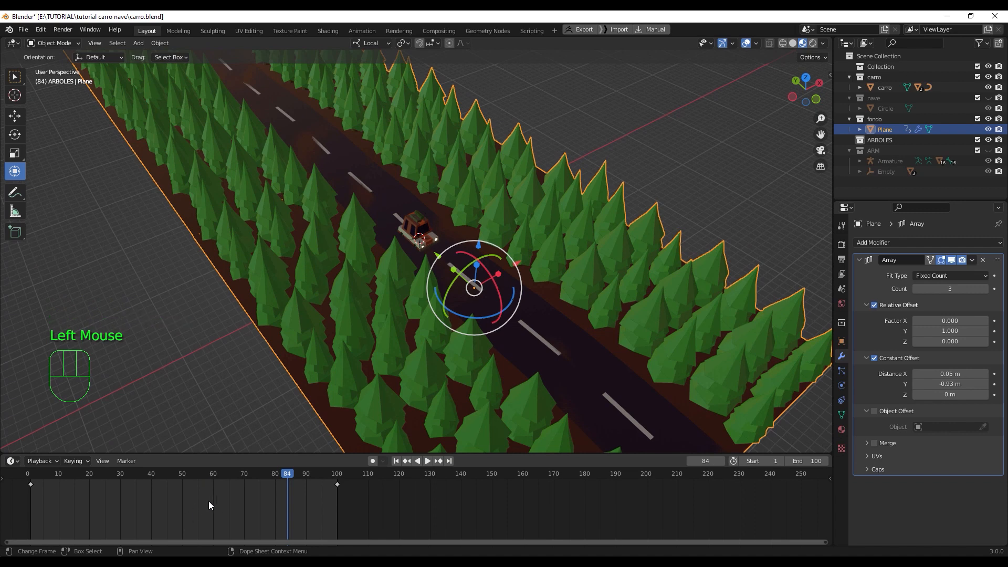
pyautogui.press('t')
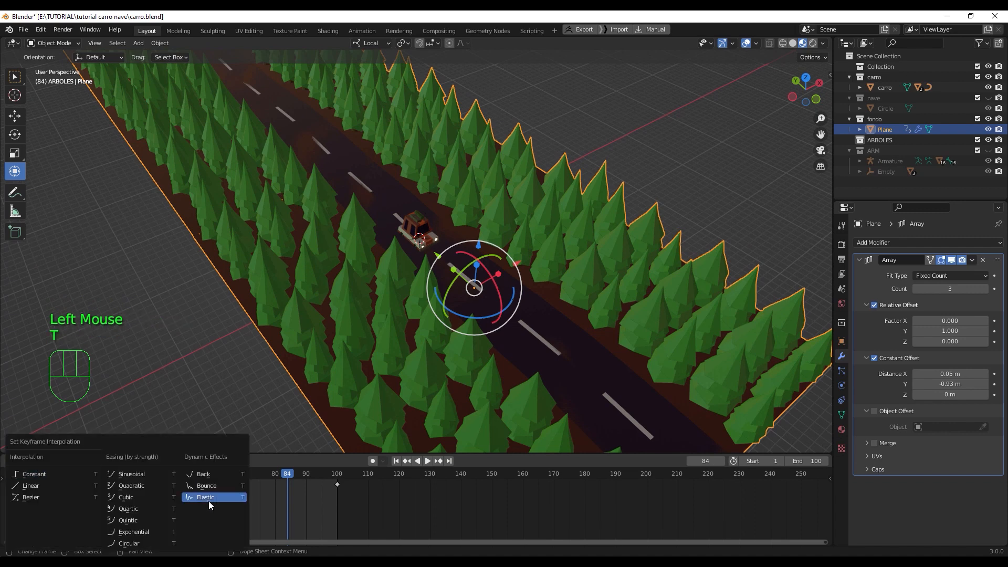
pyautogui.click(42, 484)
pyautogui.press('space')
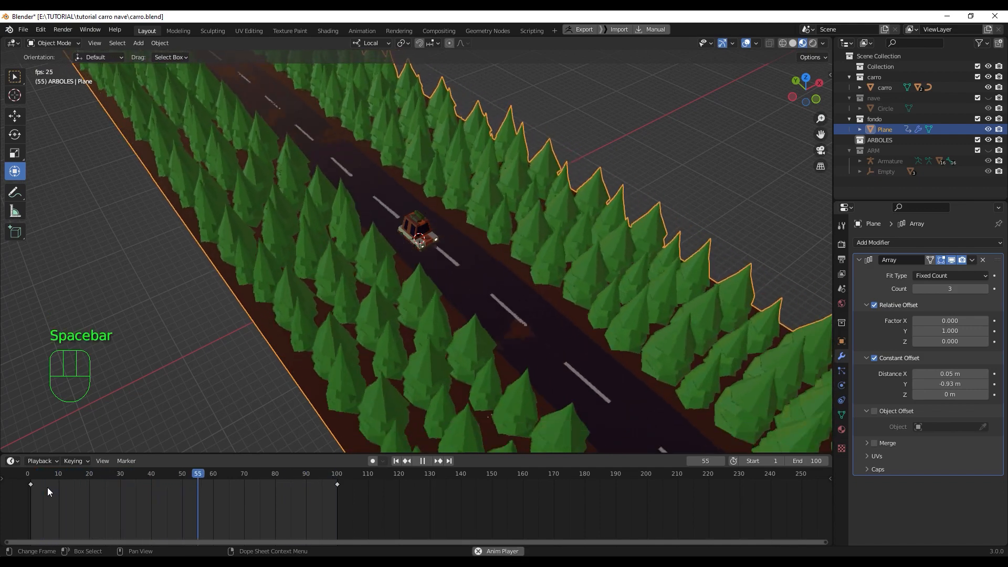
pyautogui.press('space')
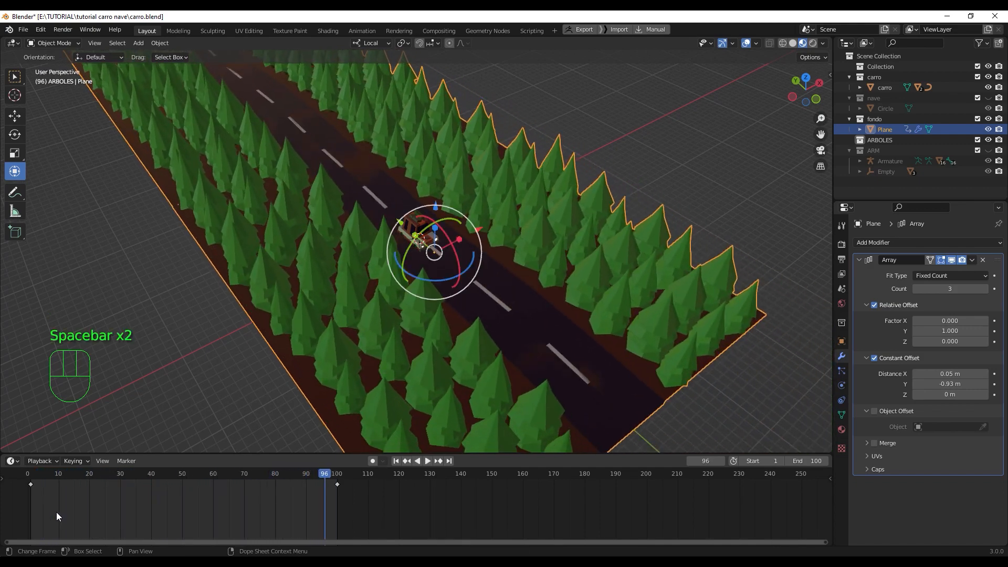
# Step: Set the interpolation of the keyframes at frames 1 and 100 to Linear and play back the animation
pyautogui.click(31, 484)
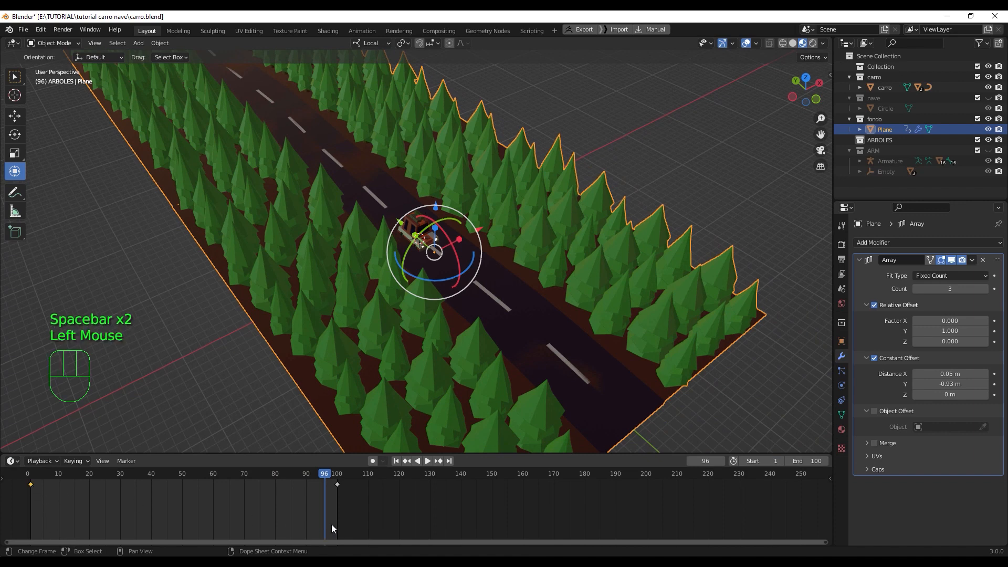
pyautogui.keyDown('shift'); pyautogui.click(337, 484); pyautogui.keyUp('shift')
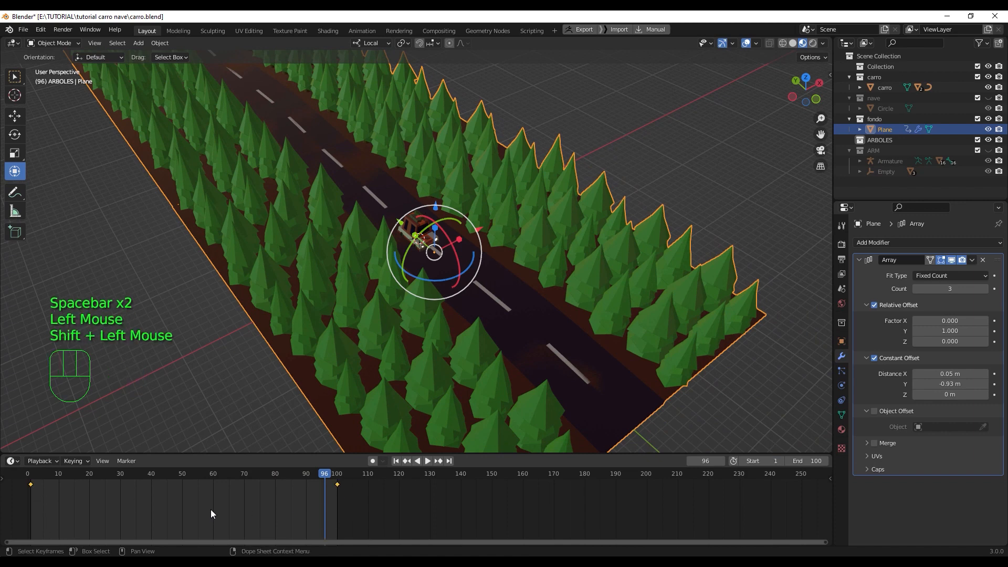
pyautogui.press('t')
pyautogui.click(179, 481)
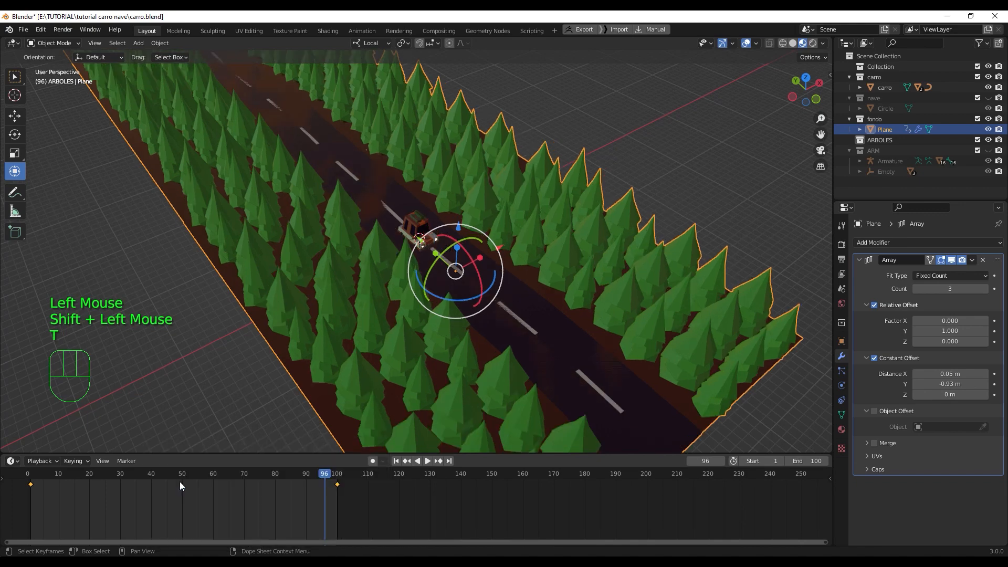
pyautogui.press('space')
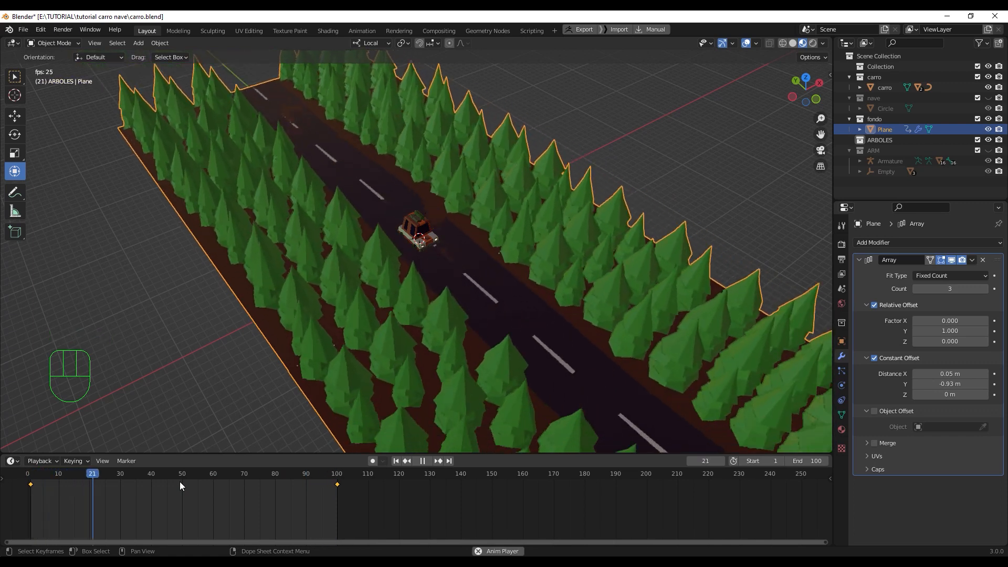
pyautogui.press('space')
# Step: Add a camera at the car's position on the road and look through it
pyautogui.moveTo(422, 379); pyautogui.dragTo(479, 299, button='middle')
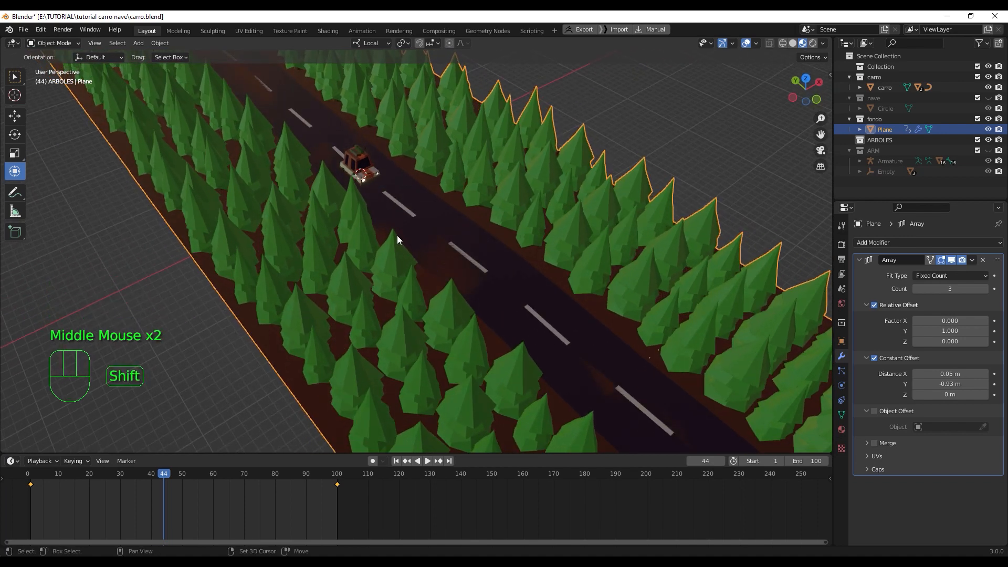
pyautogui.hotkey('shift', 'a')
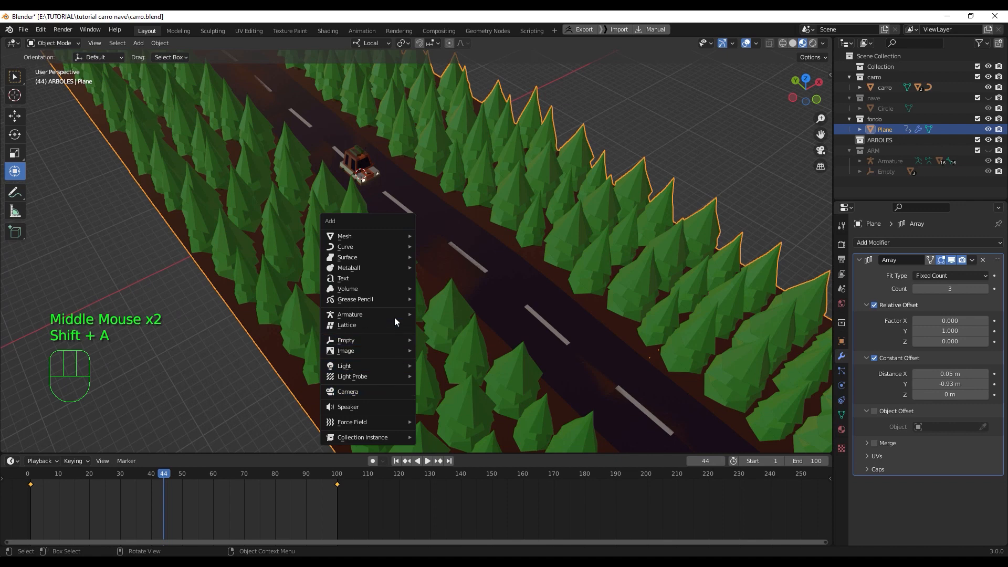
pyautogui.click(400, 392)
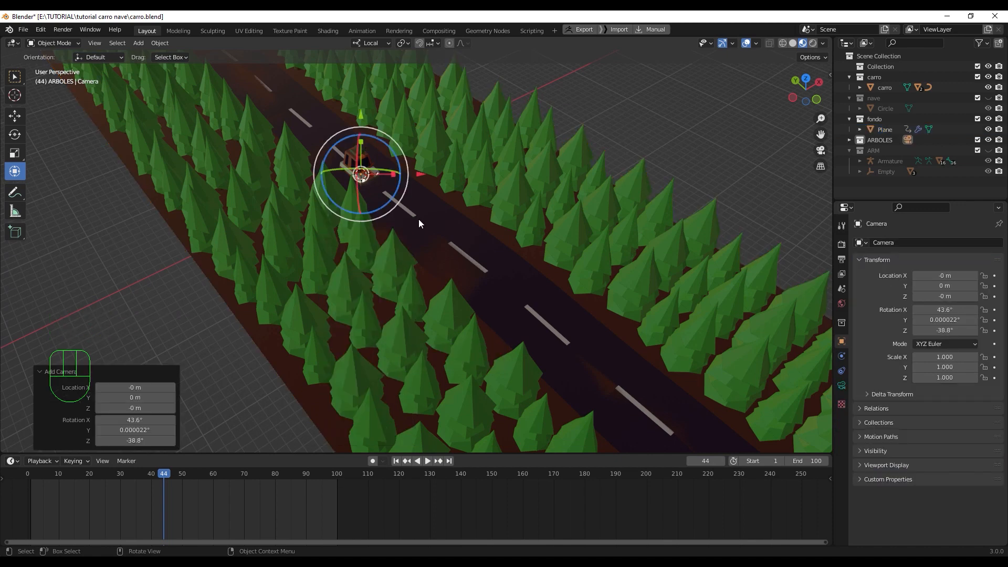
pyautogui.press('KP_0')
pyautogui.keyDown('ctrl'); pyautogui.moveTo(419, 239); pyautogui.dragTo(661, 184, button='middle'); pyautogui.keyUp('ctrl')
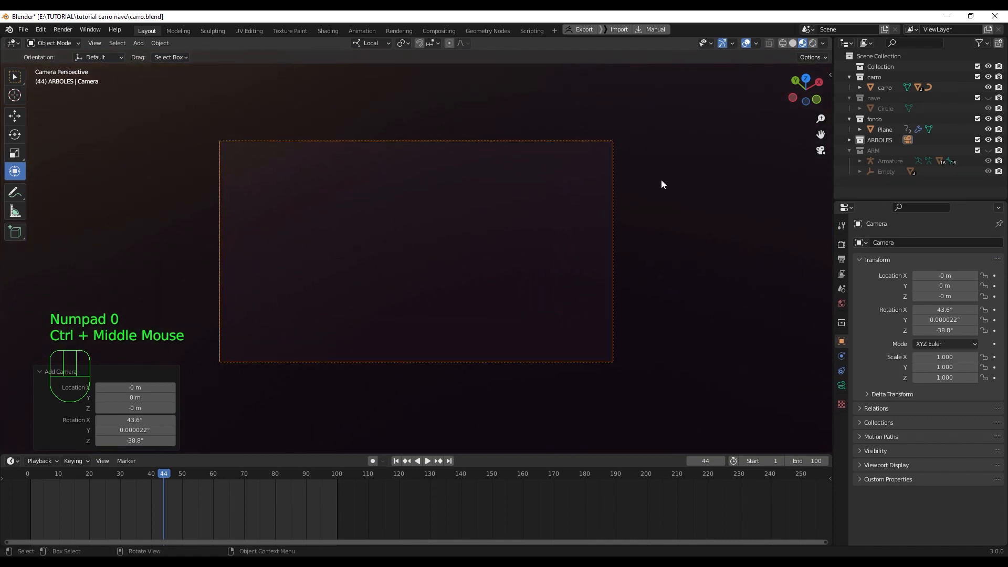
# Step: Lock the camera to the view and move it back to frame the car, road and trees diagonally from above
pyautogui.press('n')
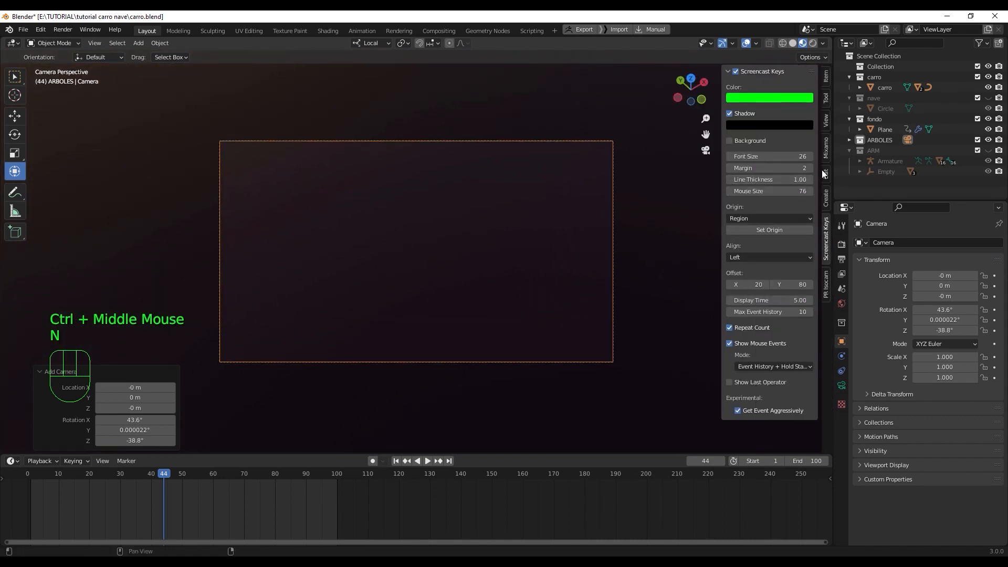
pyautogui.click(825, 122)
pyautogui.click(767, 202)
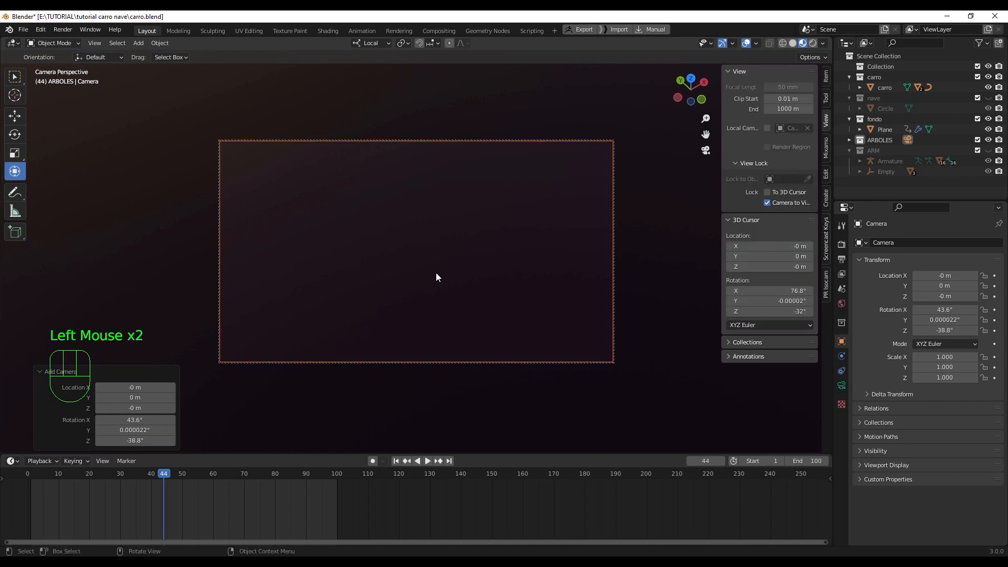
pyautogui.press('n')
pyautogui.keyDown('ctrl'); pyautogui.moveTo(476, 286); pyautogui.dragTo(493, 306, button='middle'); pyautogui.keyUp('ctrl')
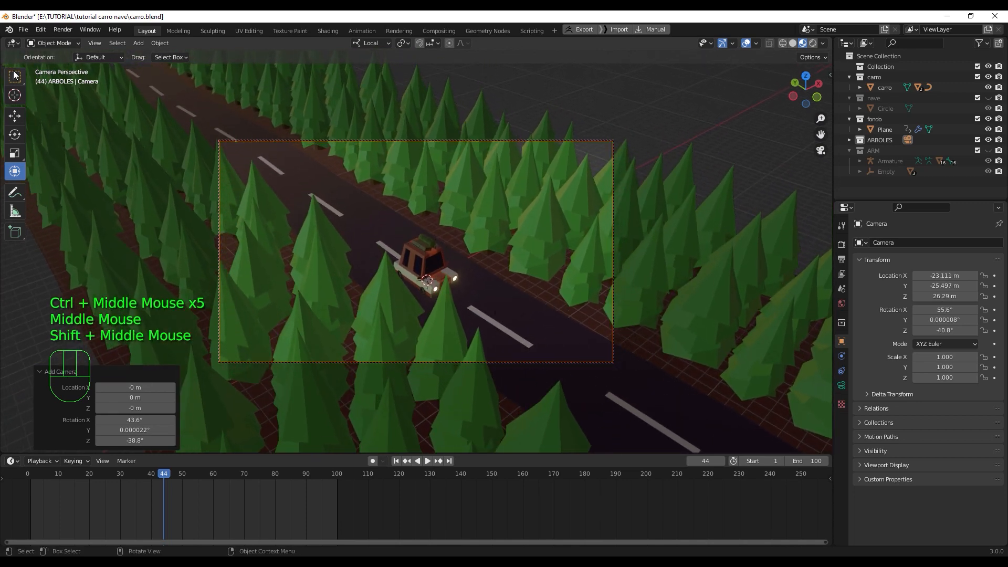
# Step: Split the 3D viewport into two, keeping one on the camera and showing the whole road in free perspective in the other
pyautogui.moveTo(2, 36); pyautogui.dragTo(370, 82)
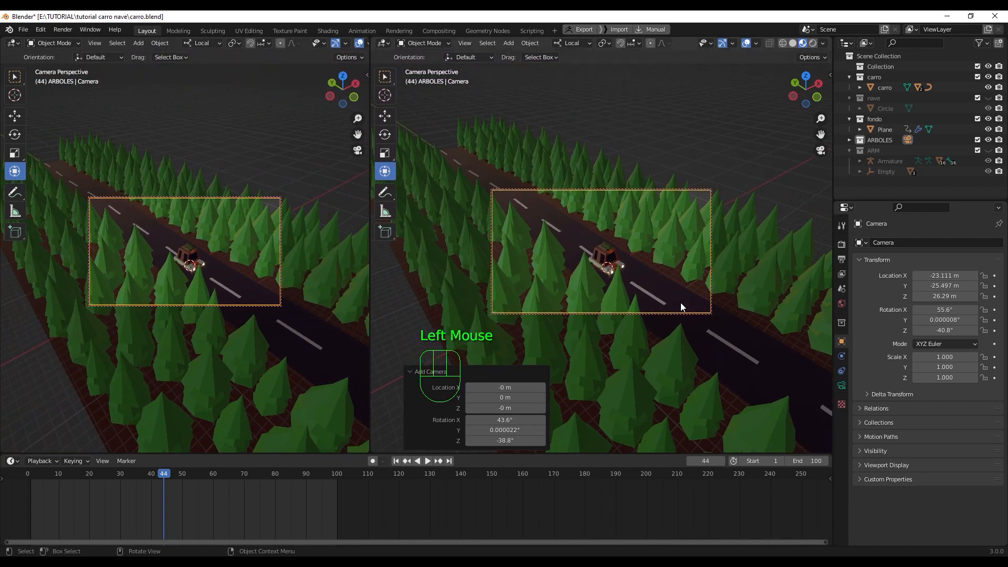
pyautogui.click(644, 270)
pyautogui.press('KP_0')
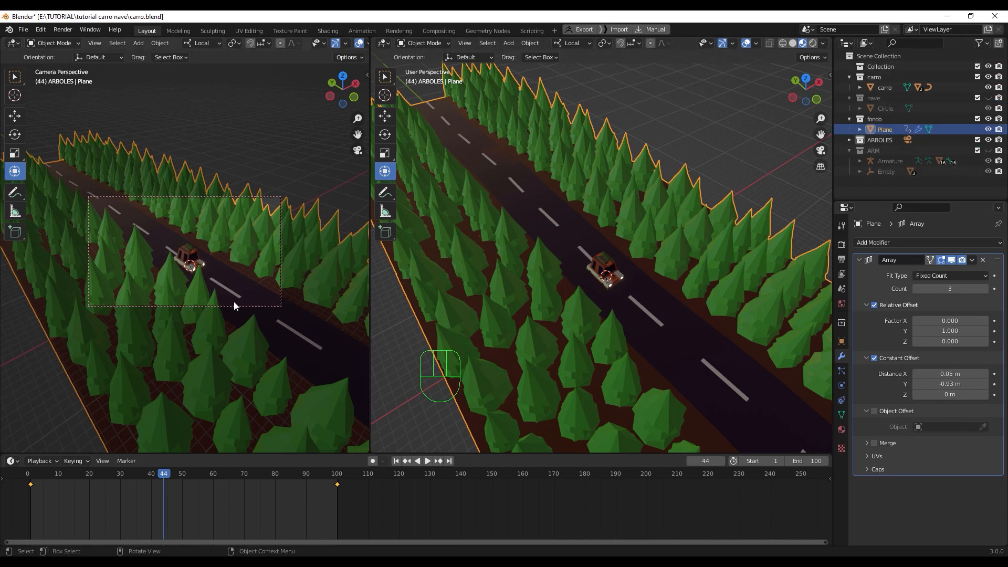
pyautogui.moveTo(616, 302); pyautogui.dragTo(528, 304, button='middle')
pyautogui.scroll(-4, 528, 304)
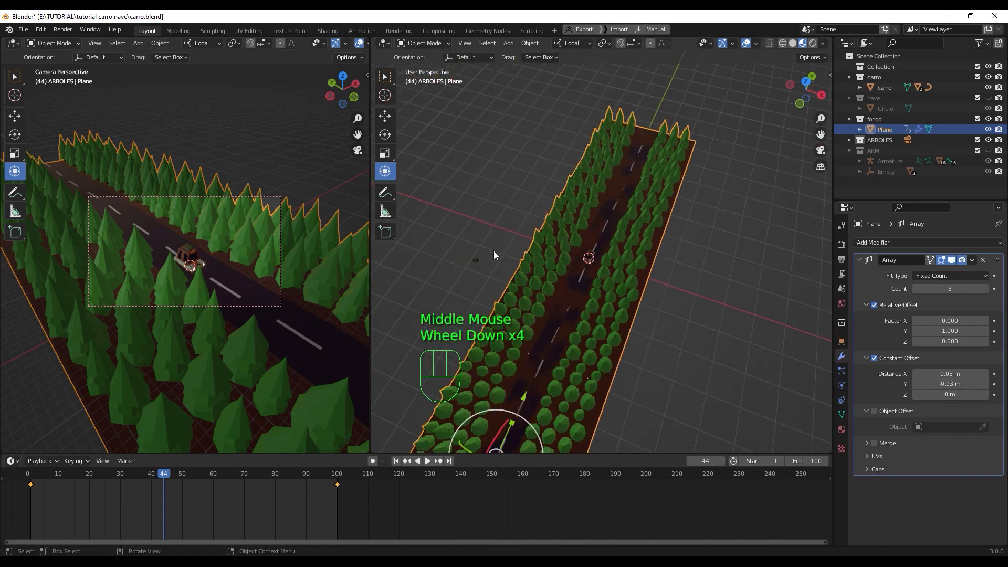
# Step: Rename the camera object as "mi camara"
pyautogui.click(476, 262)
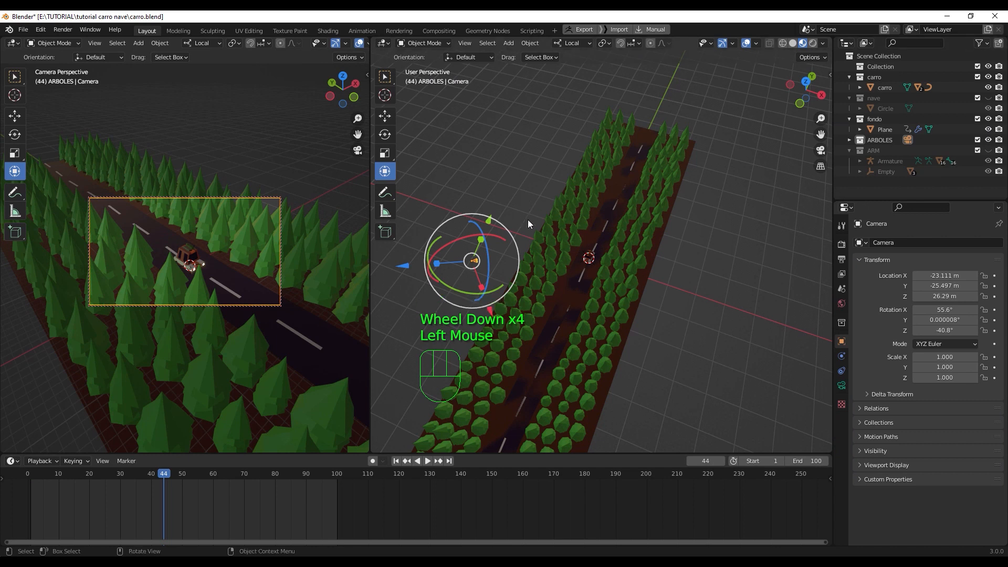
pyautogui.press('F2')
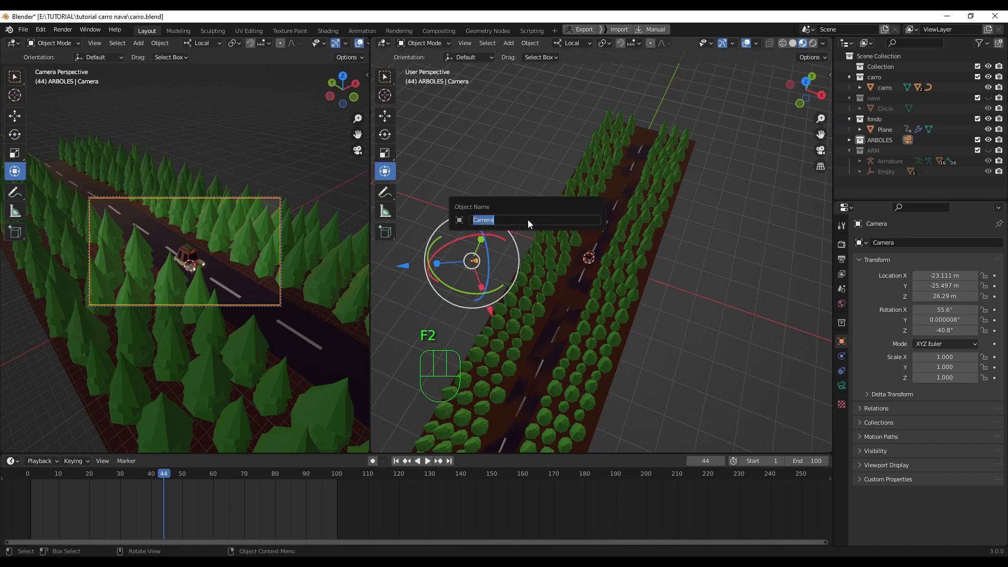
pyautogui.write('mi camara')
pyautogui.press('Return')
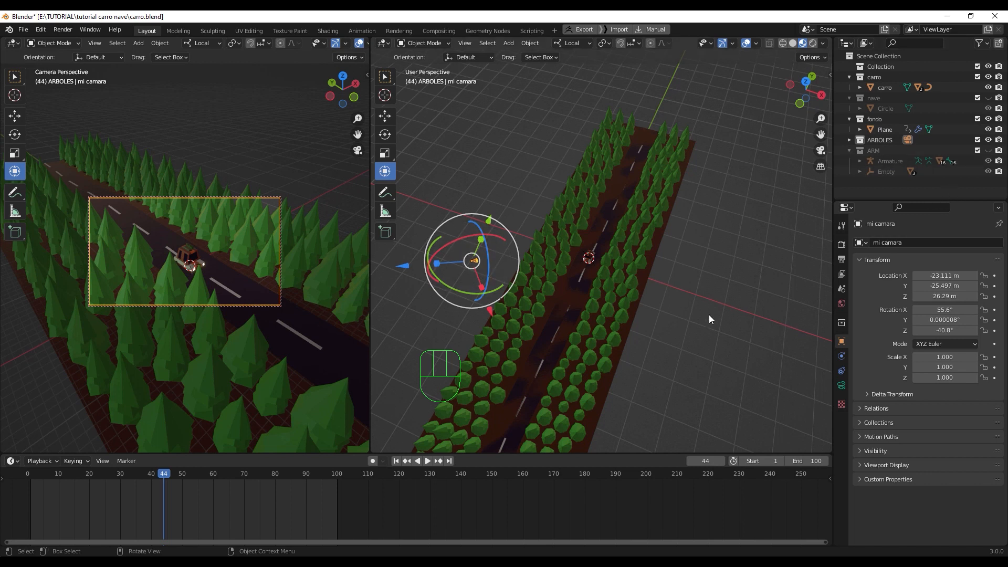
# Step: Set the camera's passepartout opacity to 1.000 in its viewport display settings
pyautogui.click(840, 386)
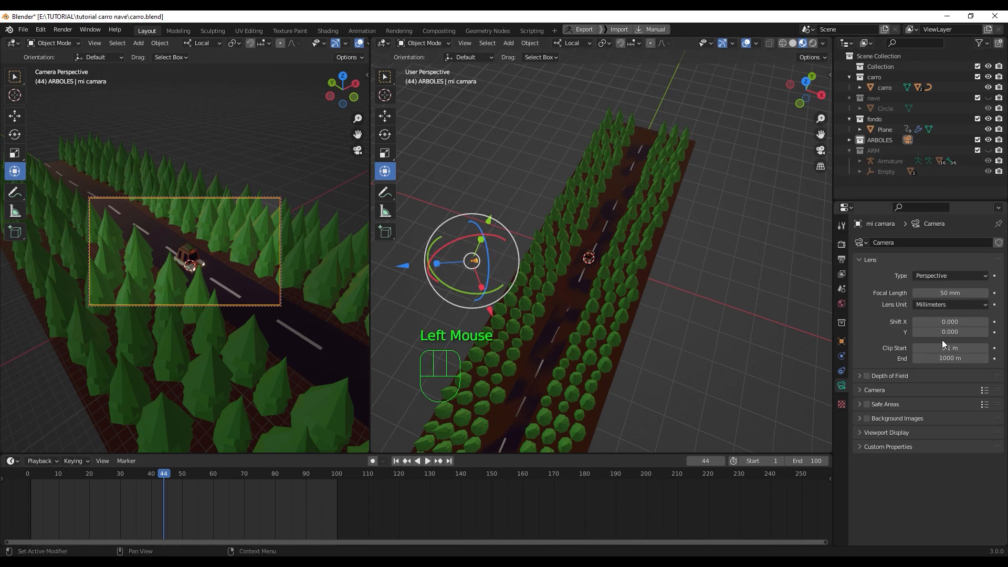
pyautogui.click(860, 429)
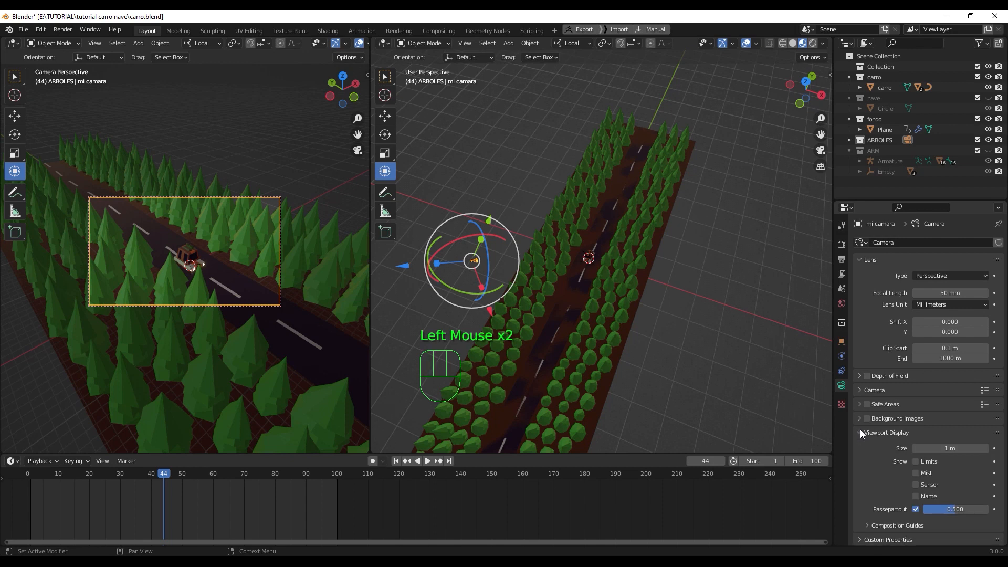
pyautogui.moveTo(957, 508); pyautogui.dragTo(990, 508)
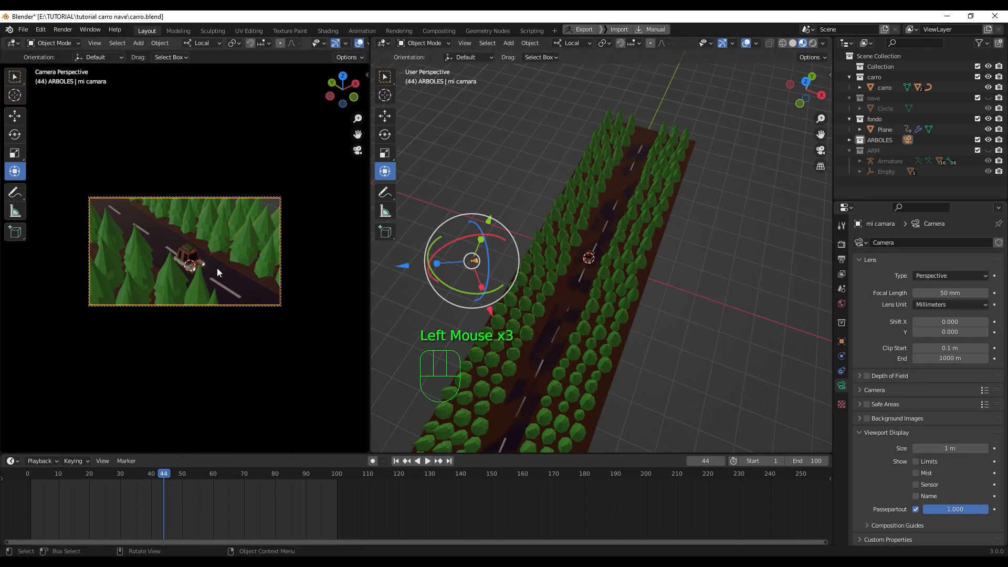
# Step: Check the camera-to-view lock in the camera viewport and shift the camera so the car sits slightly higher in the frame
pyautogui.click(327, 241)
pyautogui.press('n')
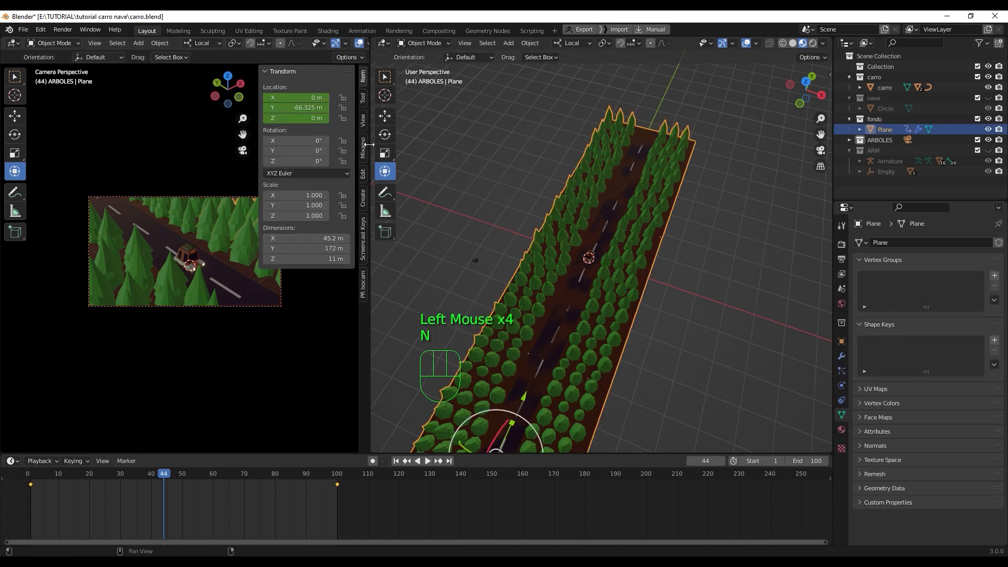
pyautogui.click(361, 122)
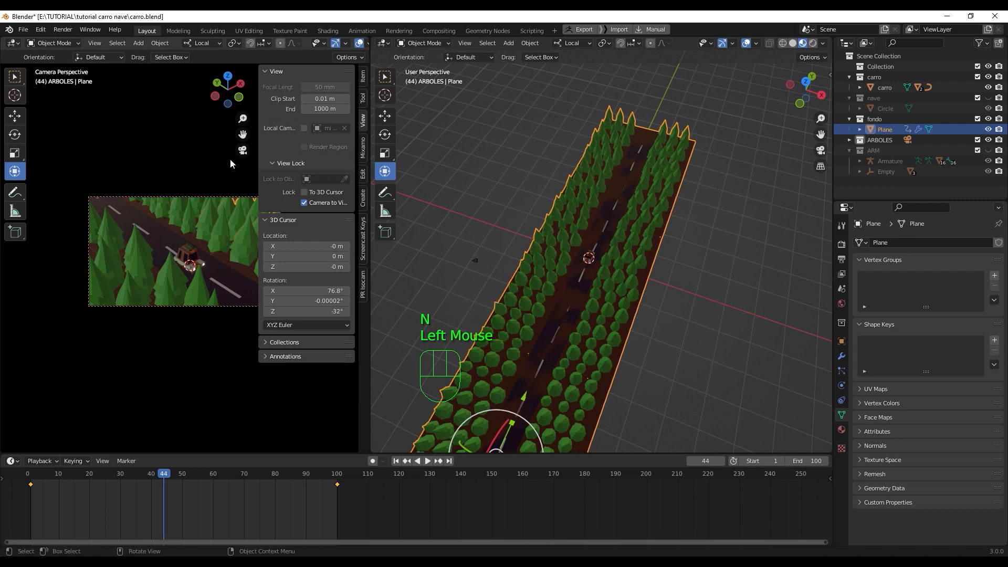
pyautogui.press('n')
pyautogui.keyDown('shift'); pyautogui.moveTo(225, 250); pyautogui.dragTo(225, 248, button='middle'); pyautogui.keyUp('shift')
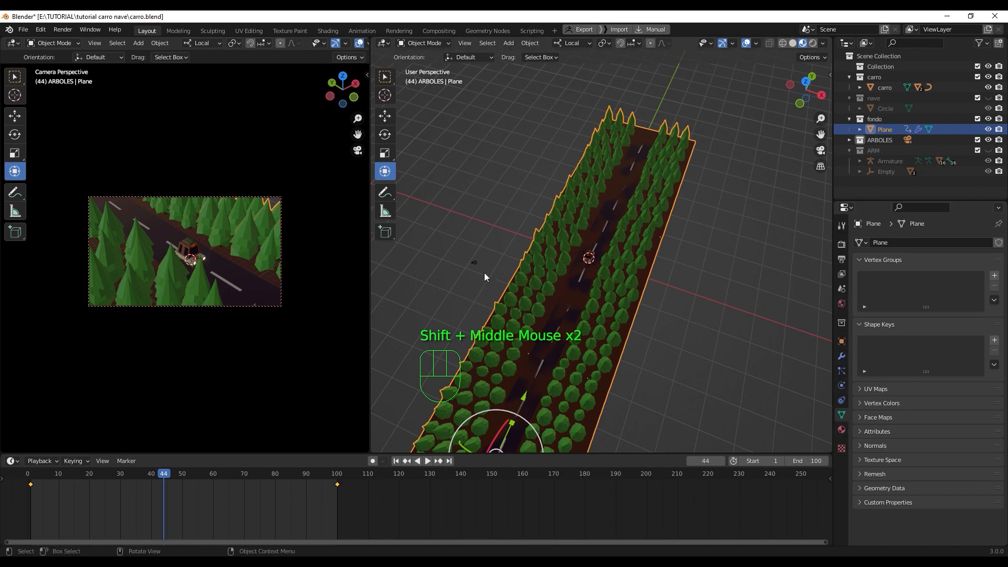
# Step: Switch the camera "mi camara" to an Orthographic lens with an orthographic scale of 24.400
pyautogui.click(475, 261)
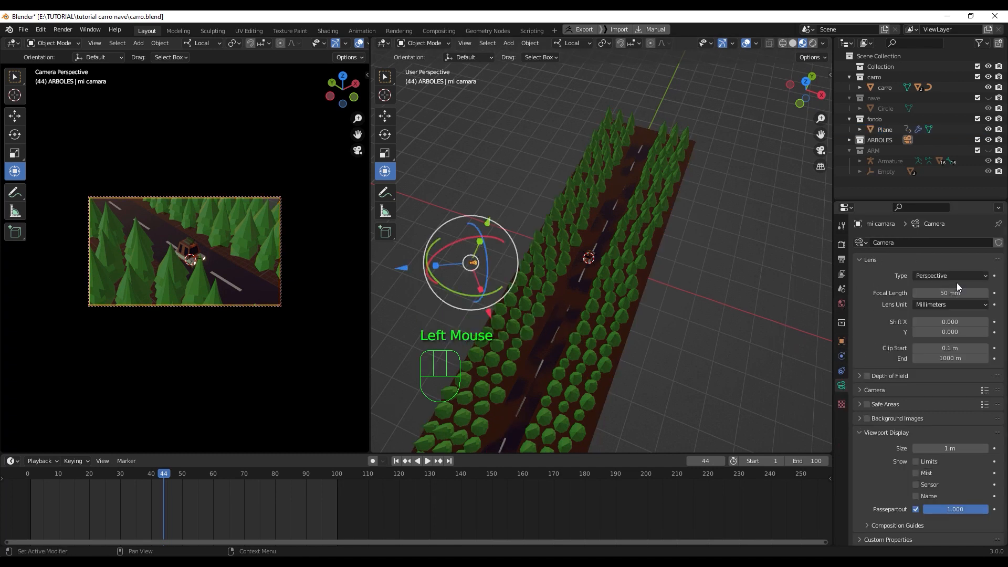
pyautogui.click(957, 277)
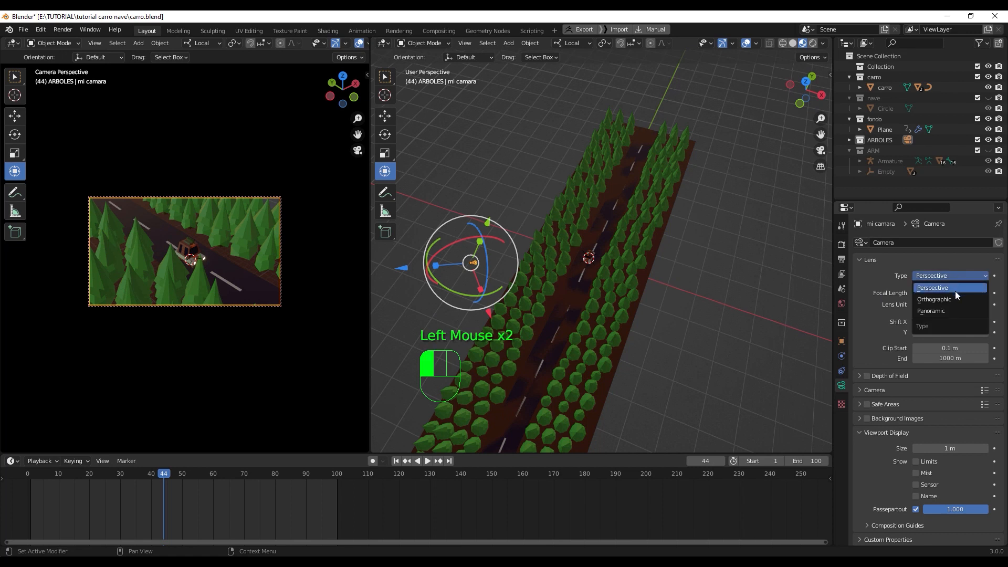
pyautogui.click(955, 295)
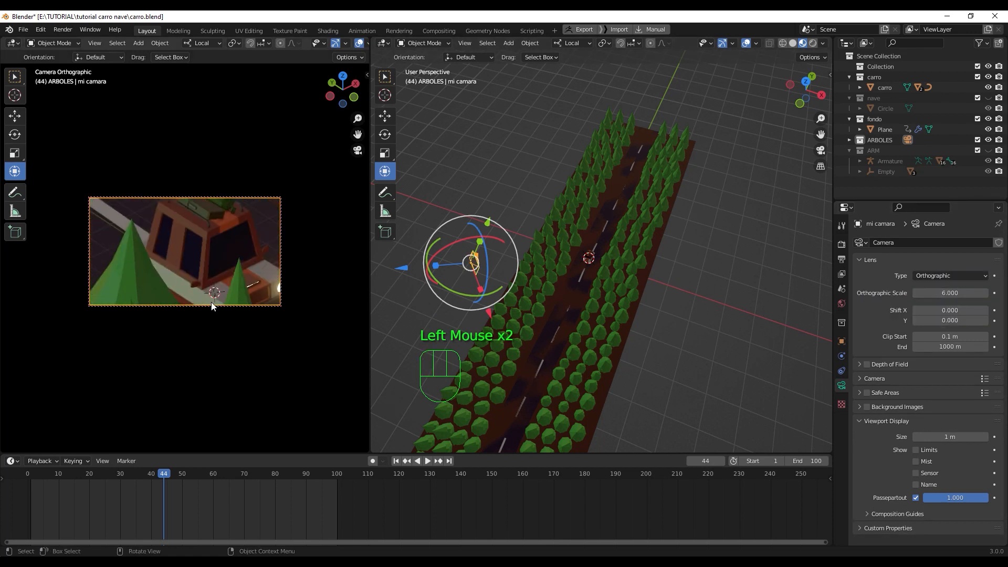
pyautogui.click(954, 293)
pyautogui.moveTo(955, 292)
pyautogui.mouseDown()
pyautogui.moveTo(1007, 292)
pyautogui.moveTo(948, 292)
pyautogui.mouseUp()
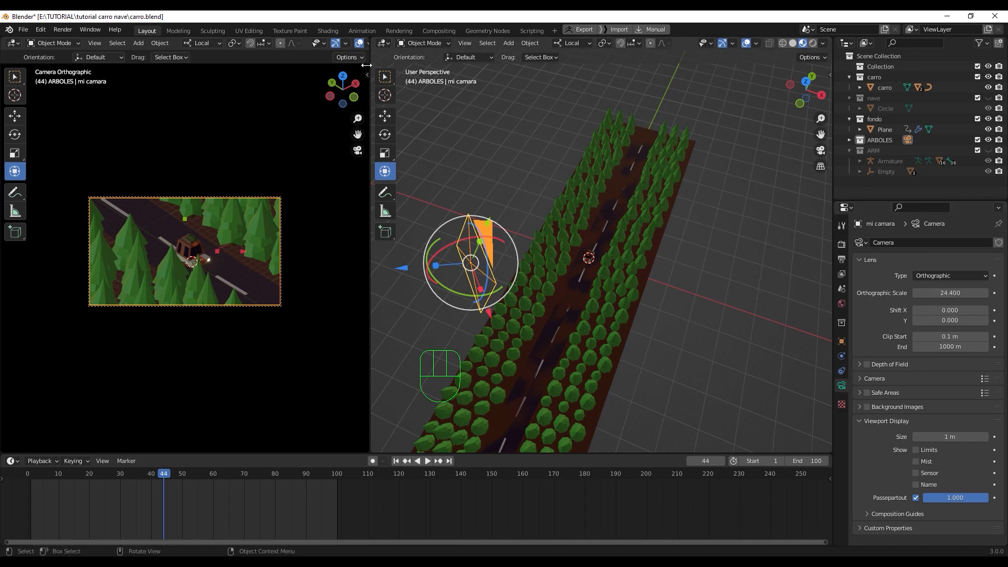
# Step: Hide the overlays and gizmos in the camera viewport, switch it to rendered shading and fit the camera frame to it
pyautogui.click(360, 43)
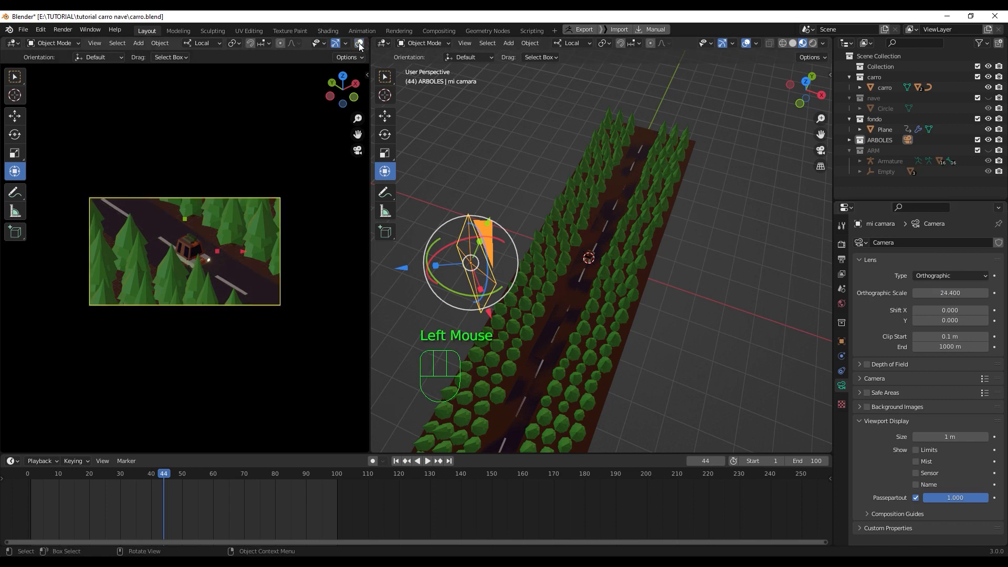
pyautogui.click(336, 44)
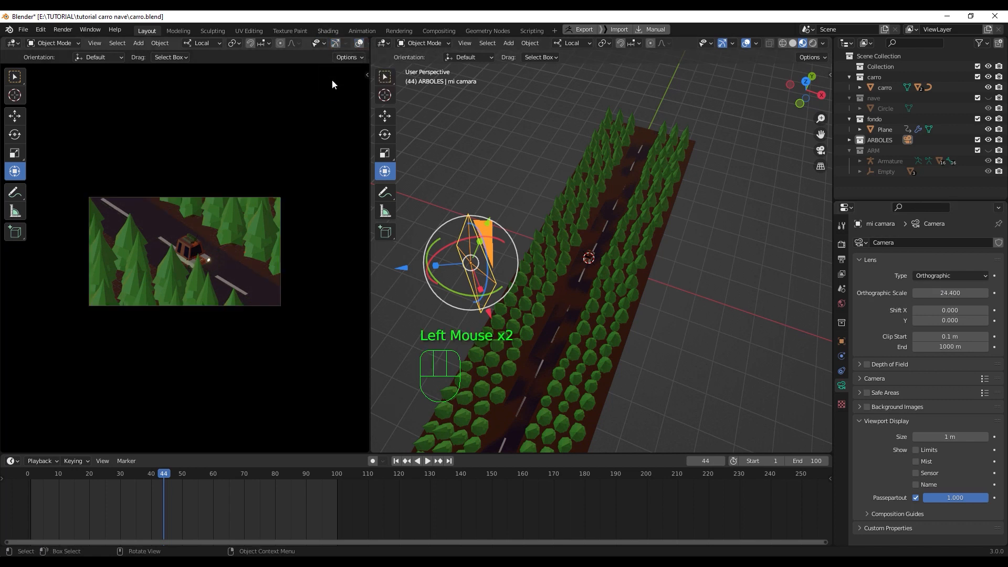
pyautogui.moveTo(335, 45); pyautogui.dragTo(301, 49, button='middle')
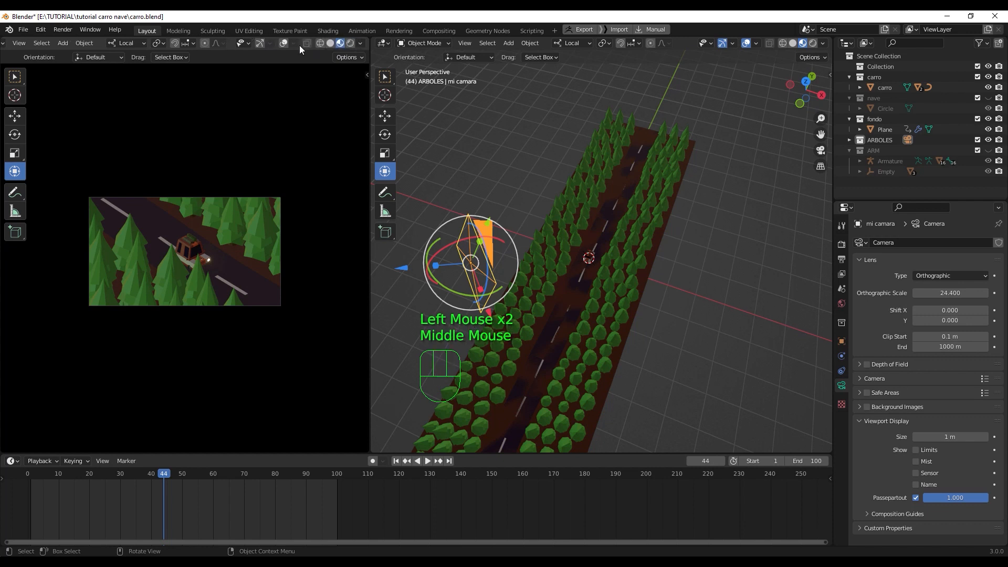
pyautogui.click(351, 44)
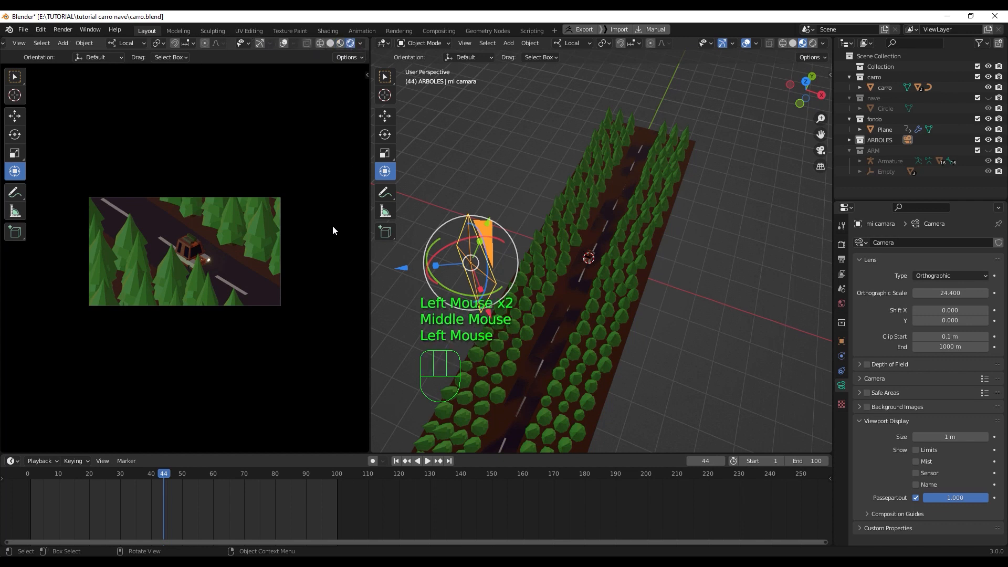
pyautogui.press('Home')
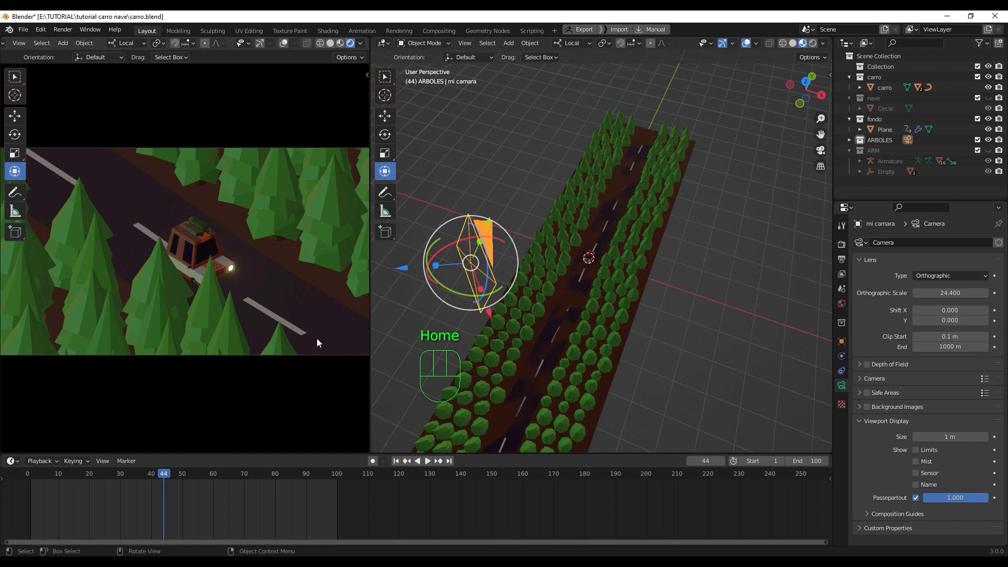
# Step: Make the render output square by setting Resolution Y to 1920 px, and fit the camera frame in its viewport
pyautogui.click(842, 248)
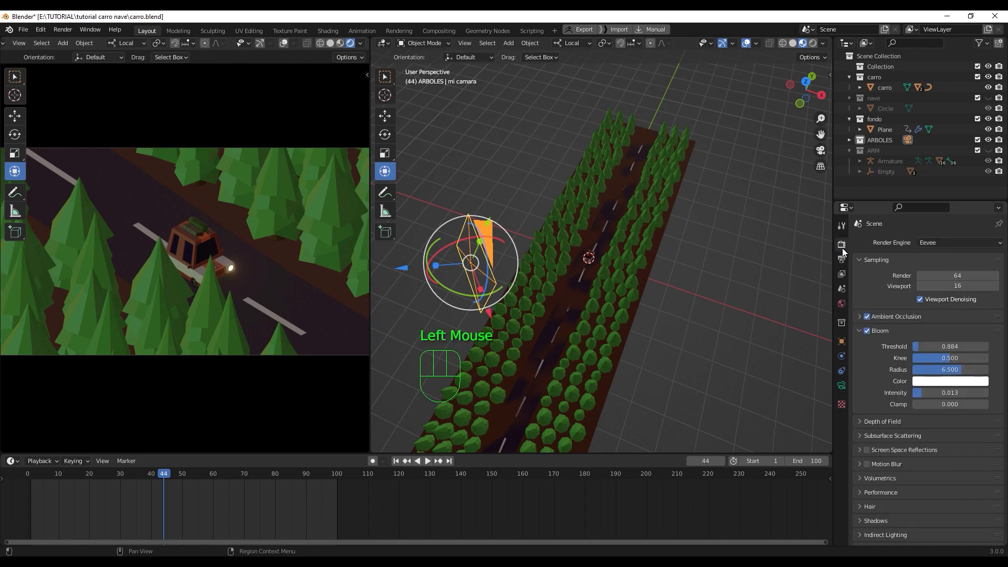
pyautogui.click(843, 259)
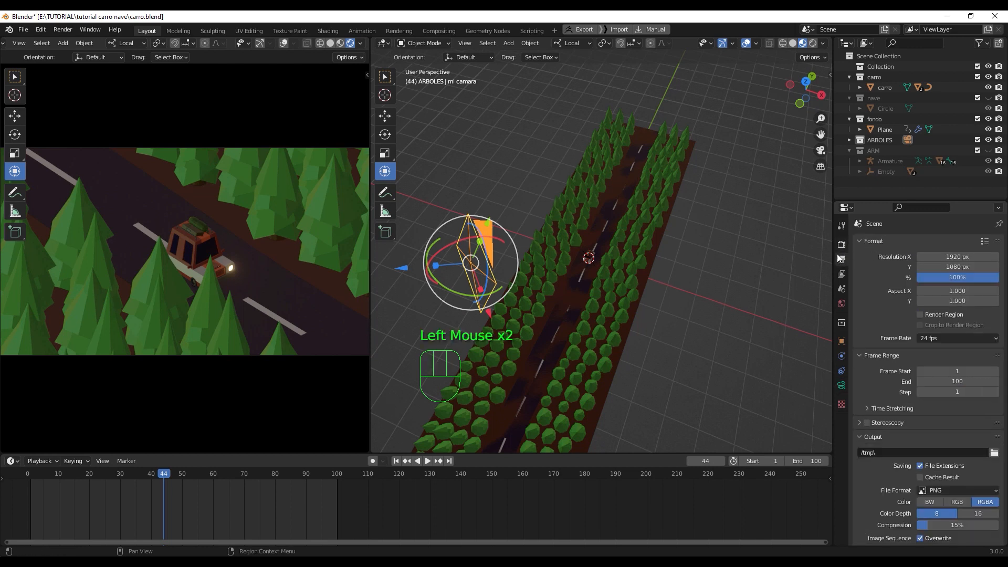
pyautogui.click(957, 257)
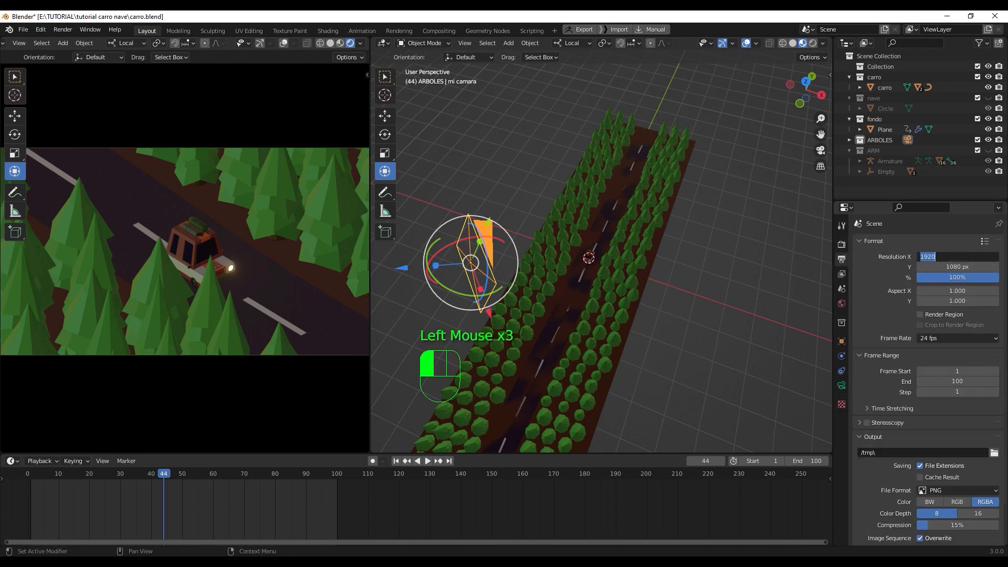
pyautogui.hotkey('ctrl', 'c')
pyautogui.click(956, 267)
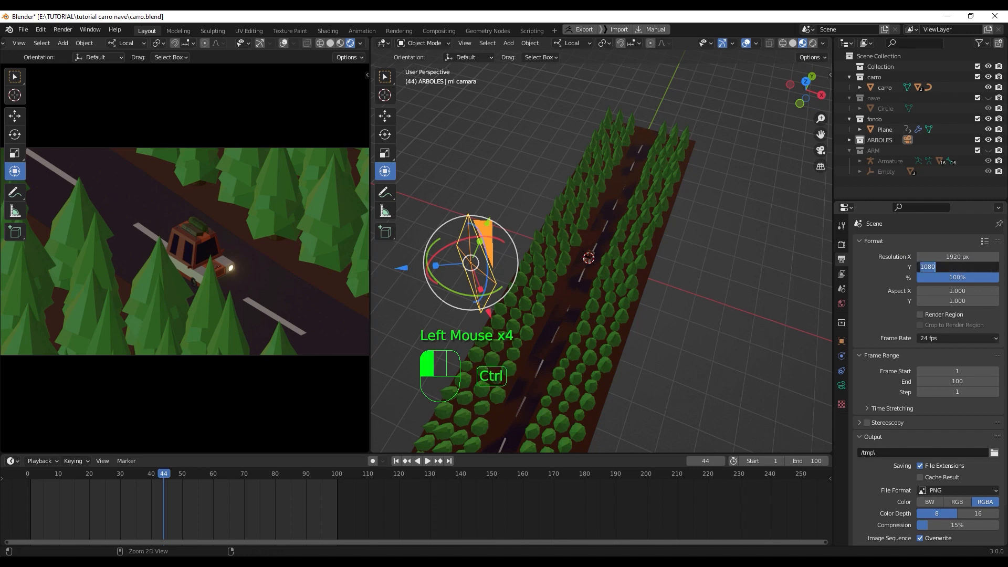
pyautogui.hotkey('ctrl', 'v')
pyautogui.press('Return')
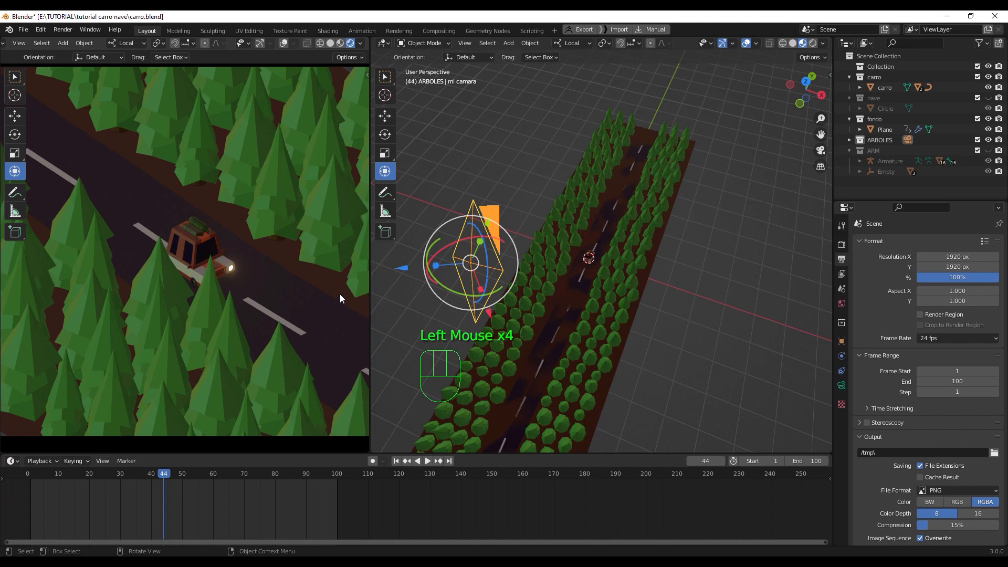
pyautogui.press('Home')
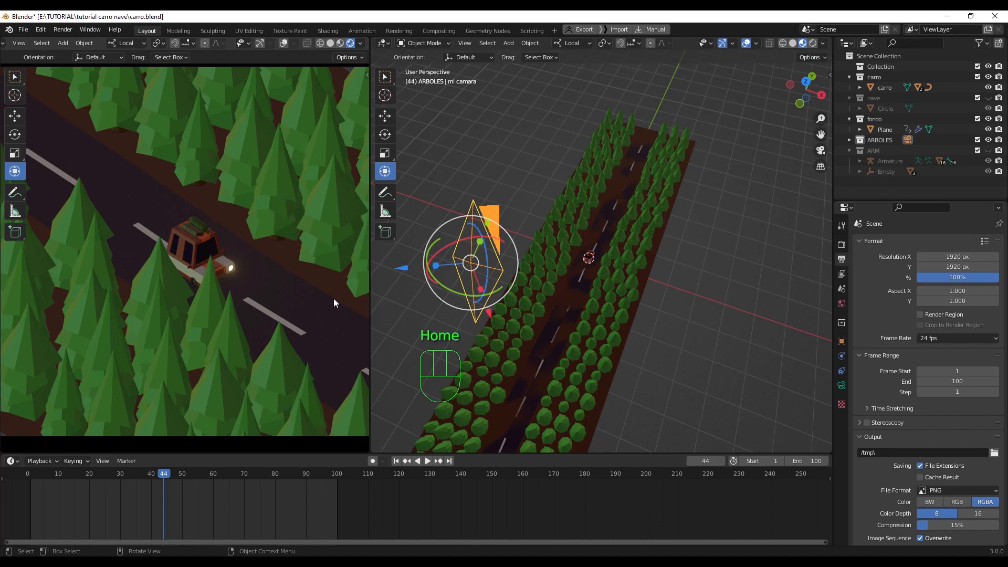
pyautogui.press('KP_0')
pyautogui.press('KP_0')
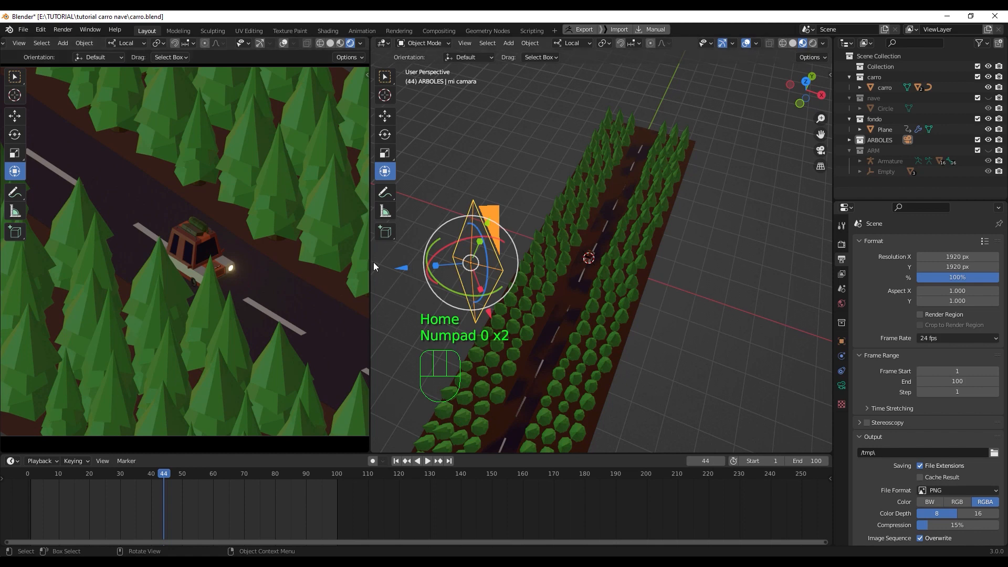
# Step: Widen the camera viewport and hide its toolbar
pyautogui.moveTo(371, 264); pyautogui.dragTo(424, 273)
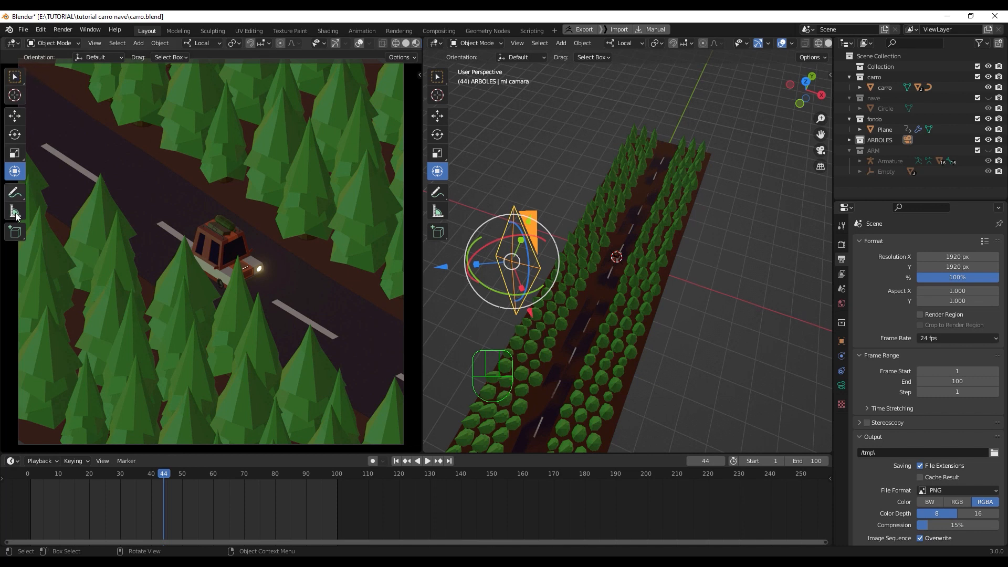
pyautogui.press('t')
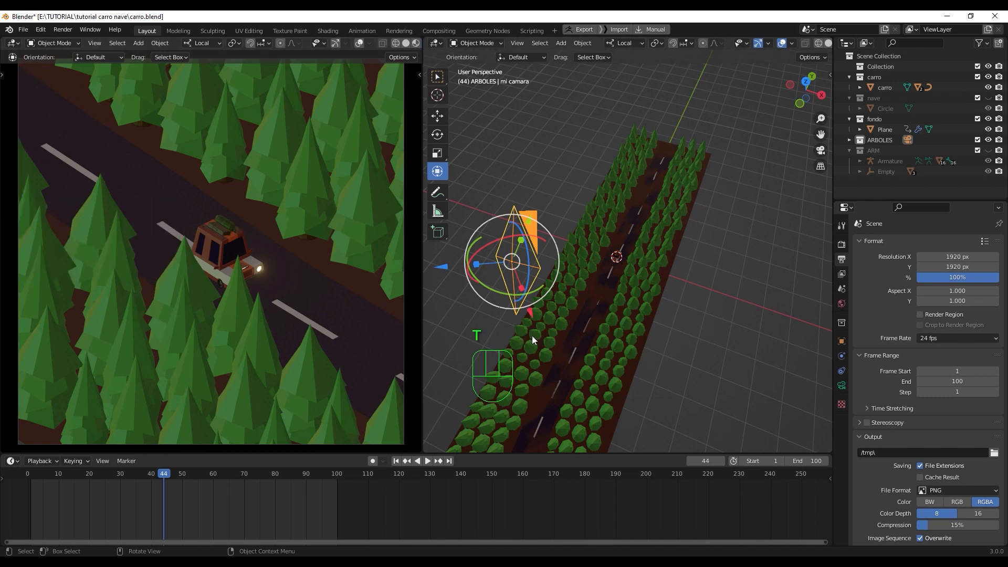
# Step: Play the road animation with the camera viewport maximized, then stop it and restore the layout
pyautogui.press('space')
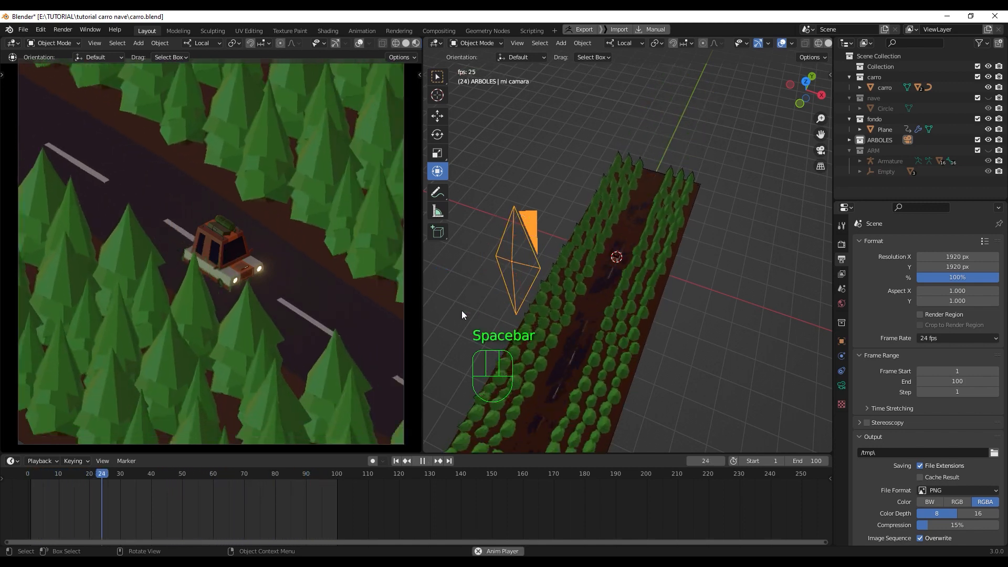
pyautogui.press('ctrl')
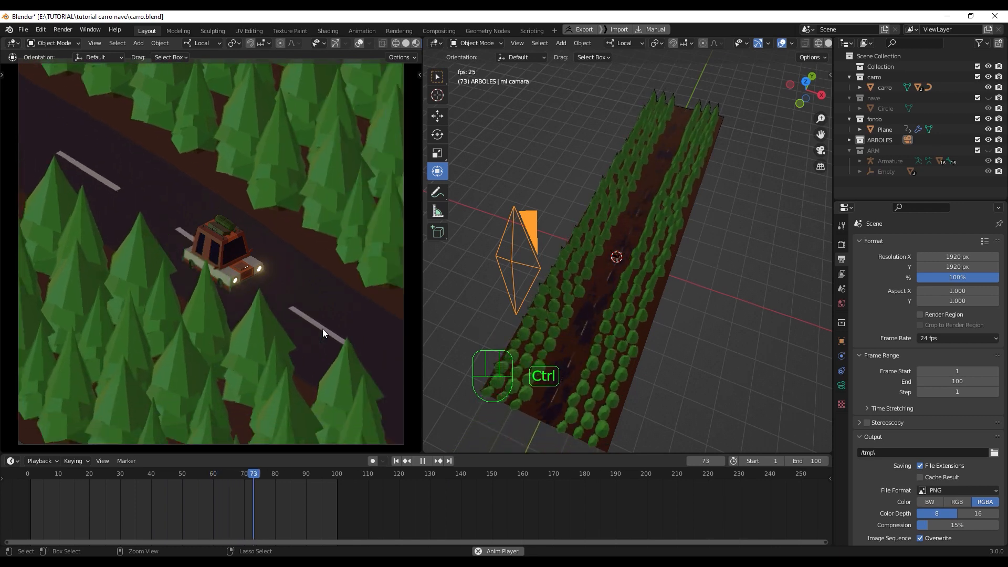
pyautogui.hotkey('ctrl', 'space')
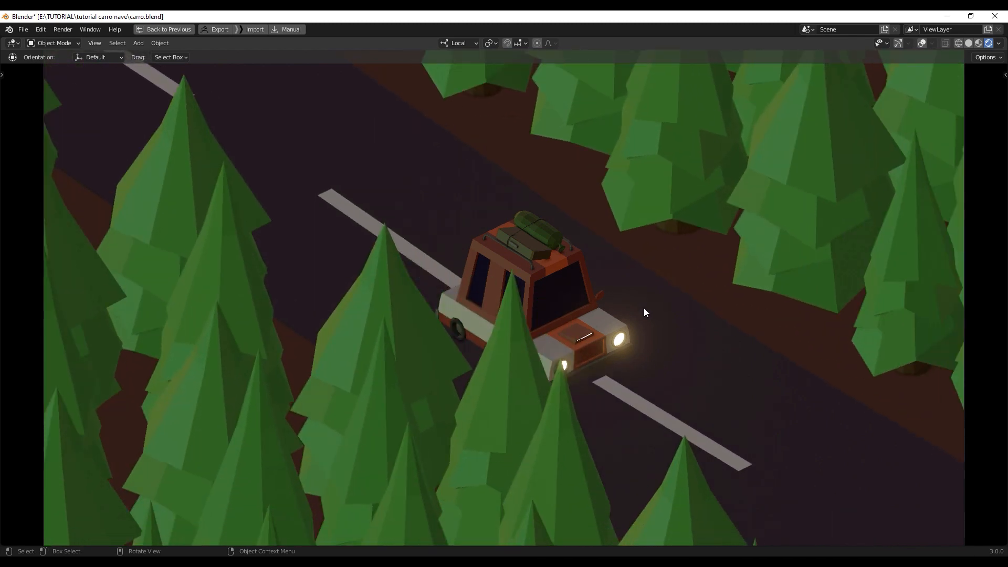
pyautogui.press('space')
pyautogui.hotkey('ctrl', 'space')
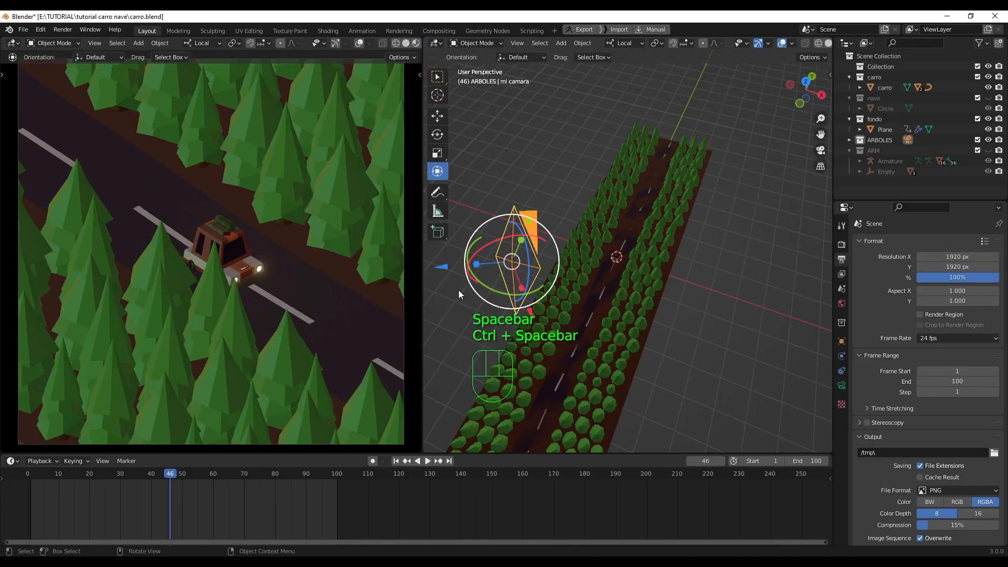
# Step: Rotate the locked camera to a more frontal angle on the car and set its orthographic scale to 28.300
pyautogui.scroll(-1, 292, 314)
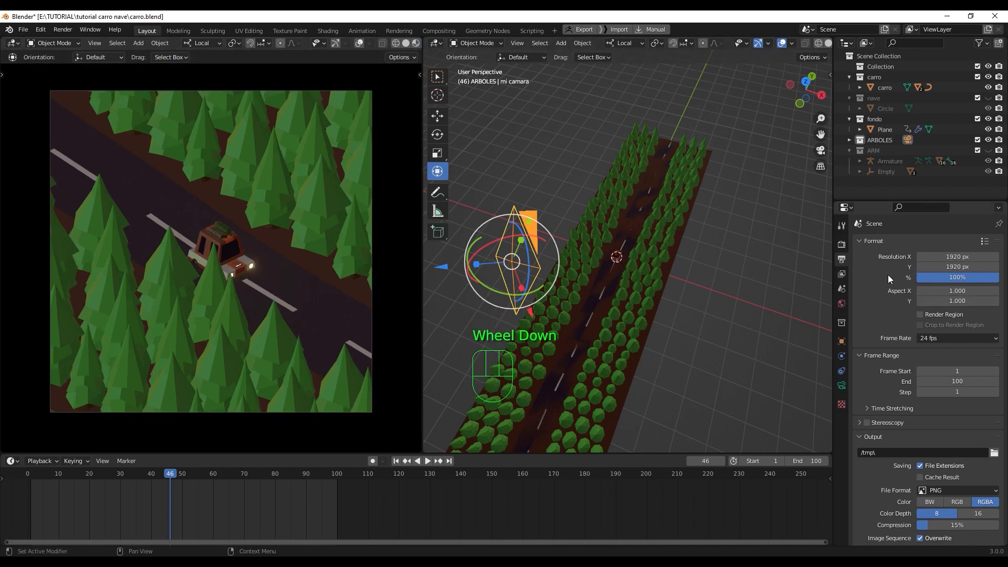
pyautogui.moveTo(255, 301)
pyautogui.mouseDown(button='middle')
pyautogui.moveTo(242, 299)
pyautogui.moveTo(263, 302)
pyautogui.mouseUp(button='middle')
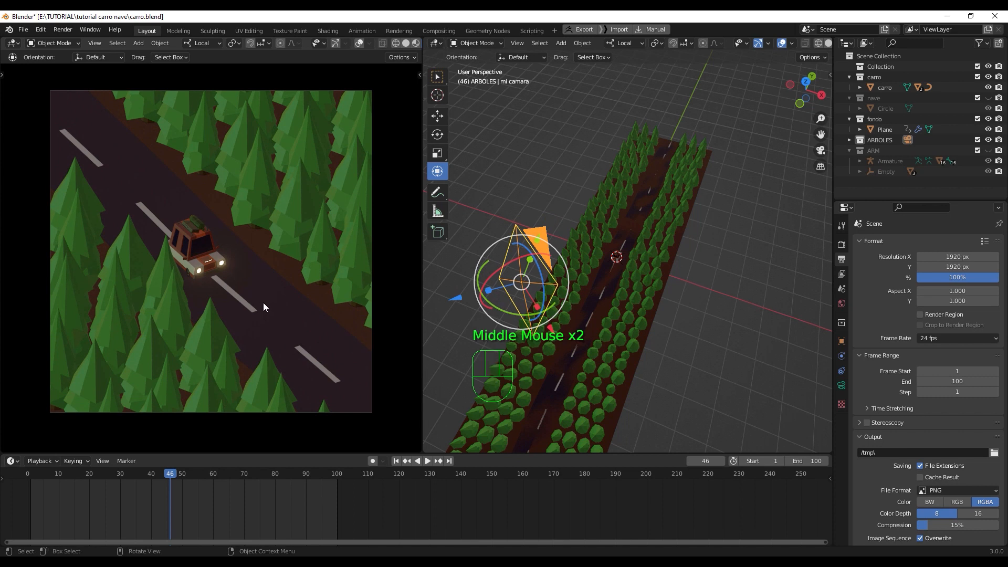
pyautogui.moveTo(322, 309); pyautogui.dragTo(293, 316, button='middle')
pyautogui.click(842, 386)
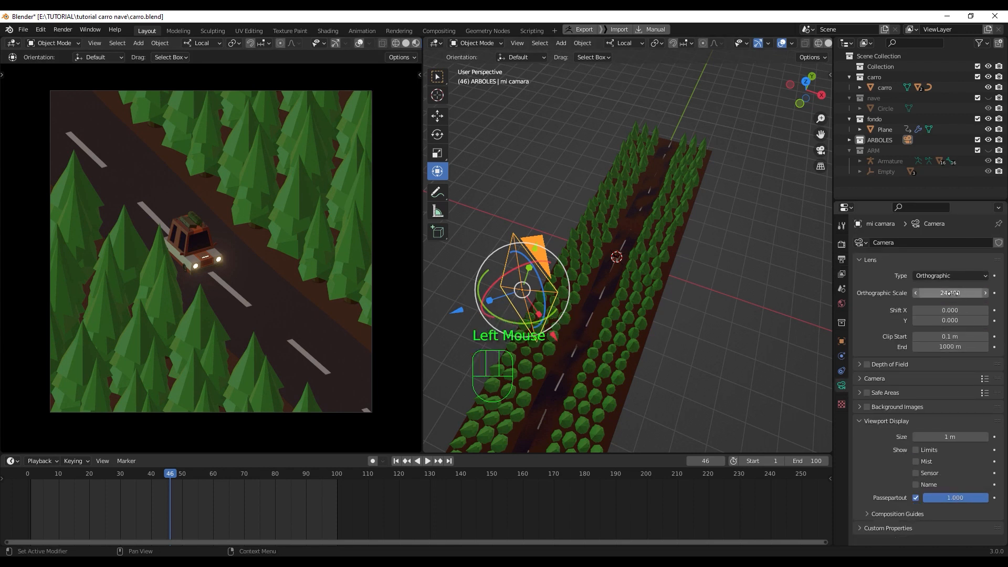
pyautogui.moveTo(953, 293); pyautogui.dragTo(987, 293)
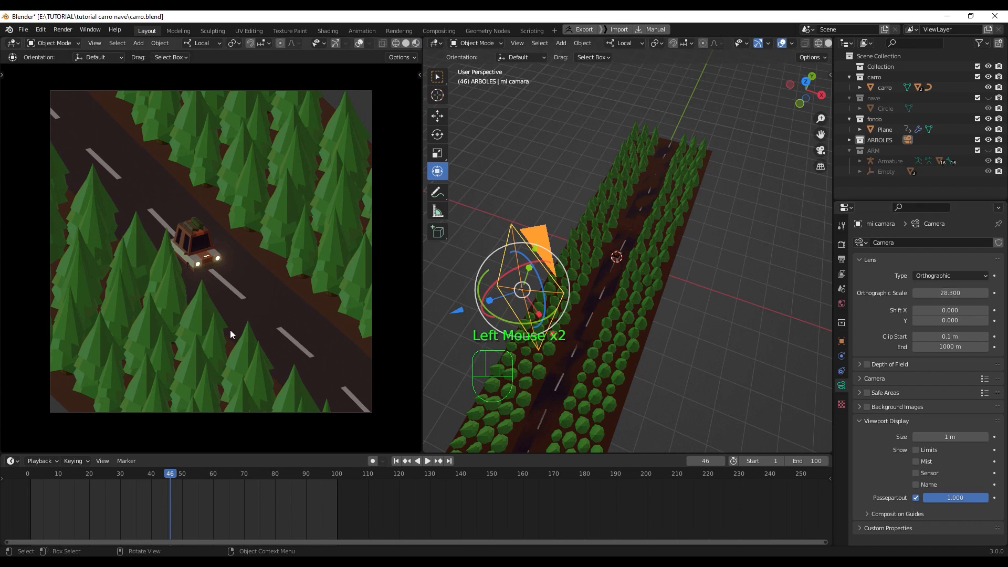
# Step: Refine the camera's angle and position around the car, playing the animation in between to check the framing
pyautogui.moveTo(248, 323); pyautogui.dragTo(263, 300, button='middle')
pyautogui.press('space')
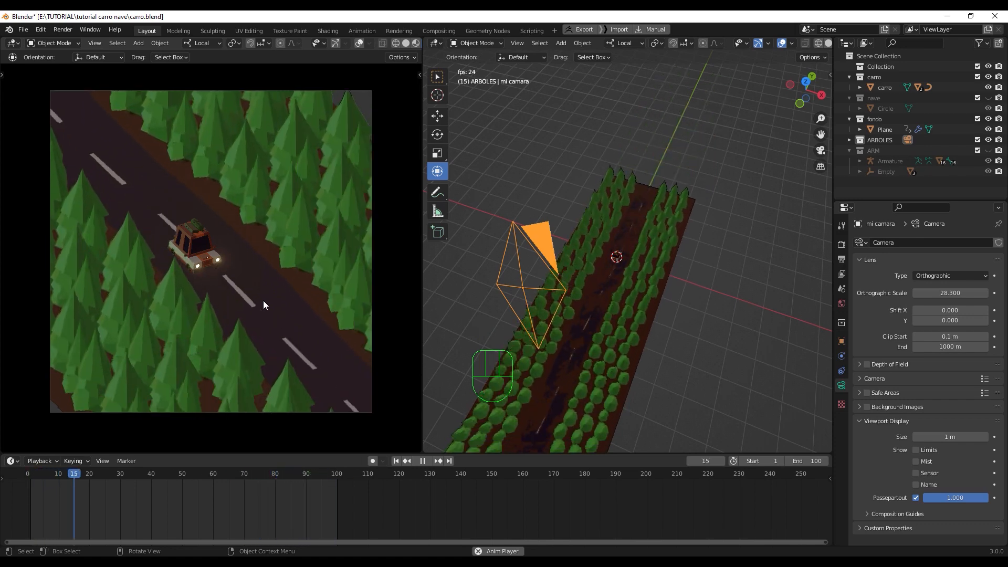
pyautogui.press('space')
pyautogui.moveTo(264, 301)
pyautogui.mouseDown(button='middle')
pyautogui.moveTo(251, 318)
pyautogui.moveTo(294, 333)
pyautogui.moveTo(263, 329)
pyautogui.moveTo(264, 320)
pyautogui.mouseUp(button='middle')
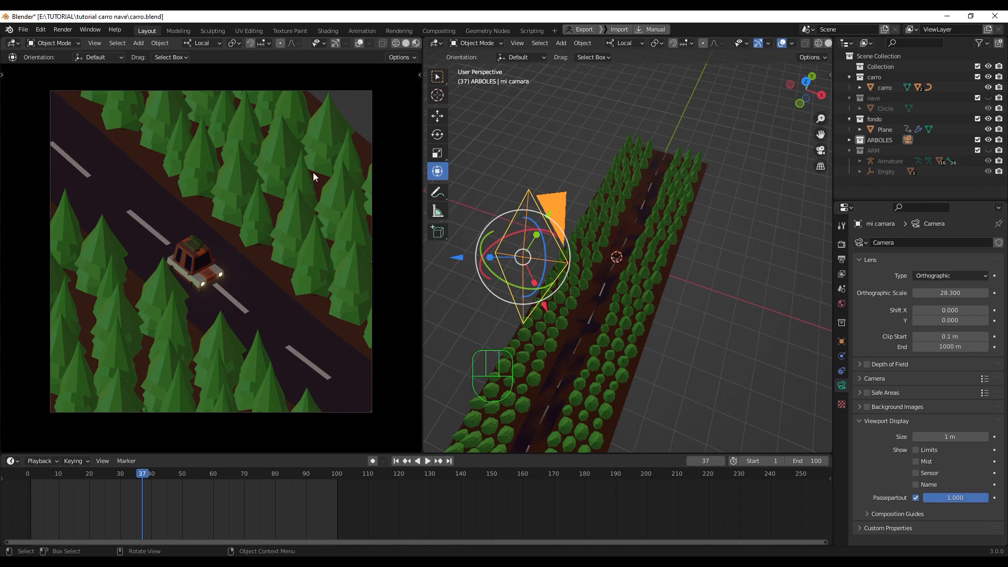
pyautogui.moveTo(287, 242)
pyautogui.keyDown('shift'); pyautogui.mouseDown(button='middle')
pyautogui.moveTo(298, 235)
pyautogui.moveTo(297, 248)
pyautogui.mouseUp(button='middle'); pyautogui.keyUp('shift')
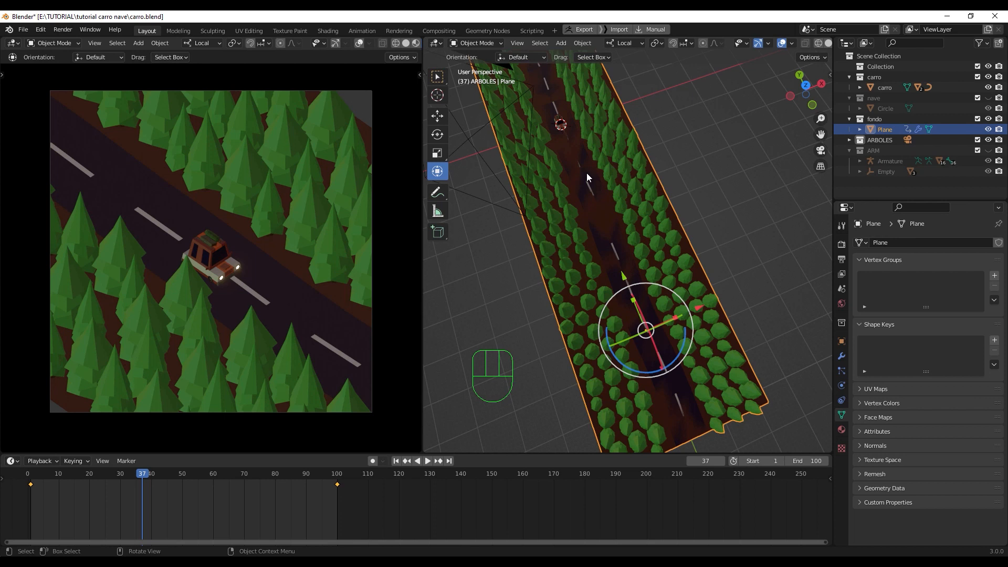
# Step: Show the road and trees in solid shading in the working viewport and enter Edit Mode on the fondo Plane
pyautogui.moveTo(656, 326); pyautogui.dragTo(611, 191, button='middle')
pyautogui.scroll(3, 603, 270)
pyautogui.click(828, 43)
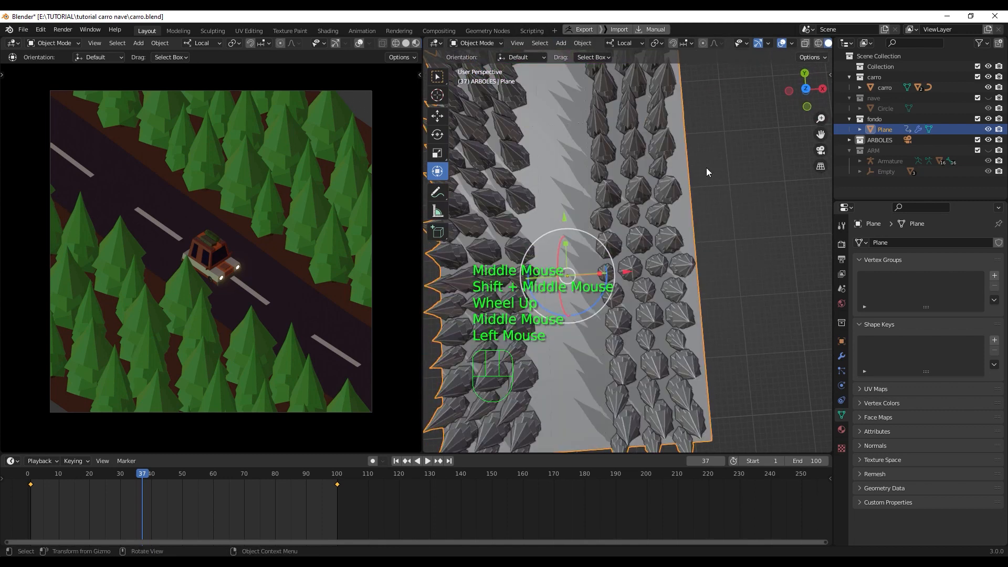
pyautogui.moveTo(568, 278); pyautogui.dragTo(604, 269, button='middle')
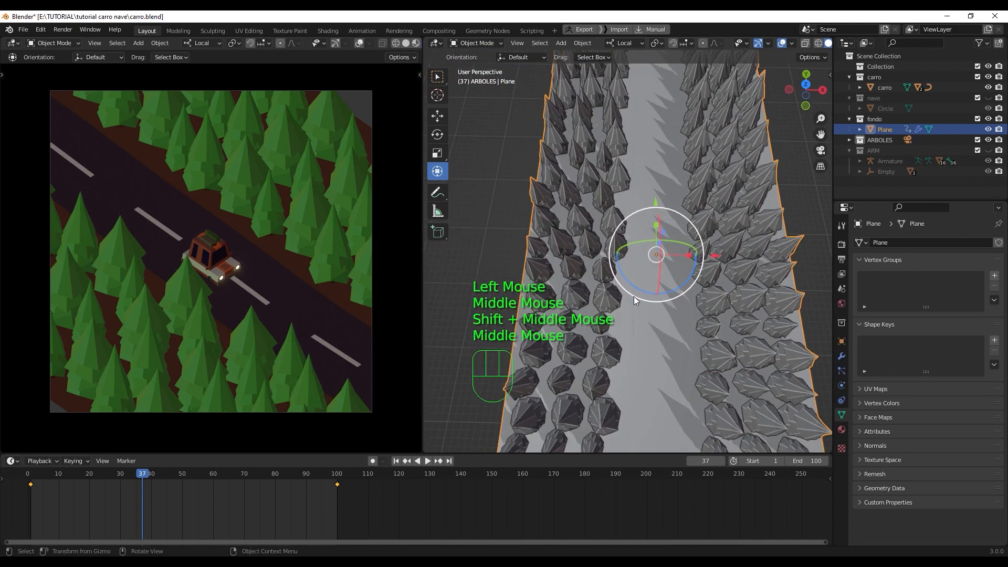
pyautogui.press('Tab')
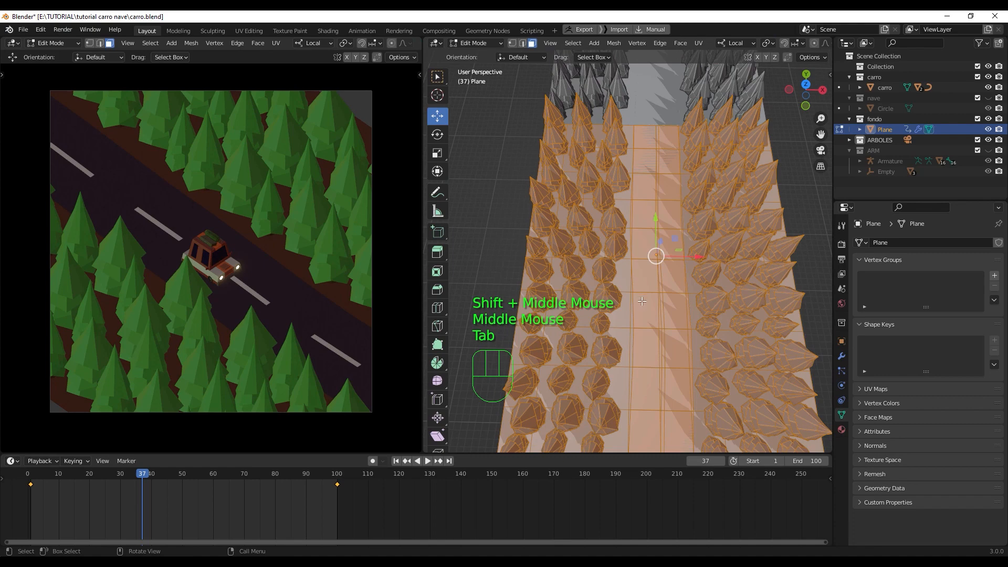
pyautogui.keyDown('shift'); pyautogui.moveTo(641, 301); pyautogui.dragTo(646, 254, button='middle'); pyautogui.keyUp('shift')
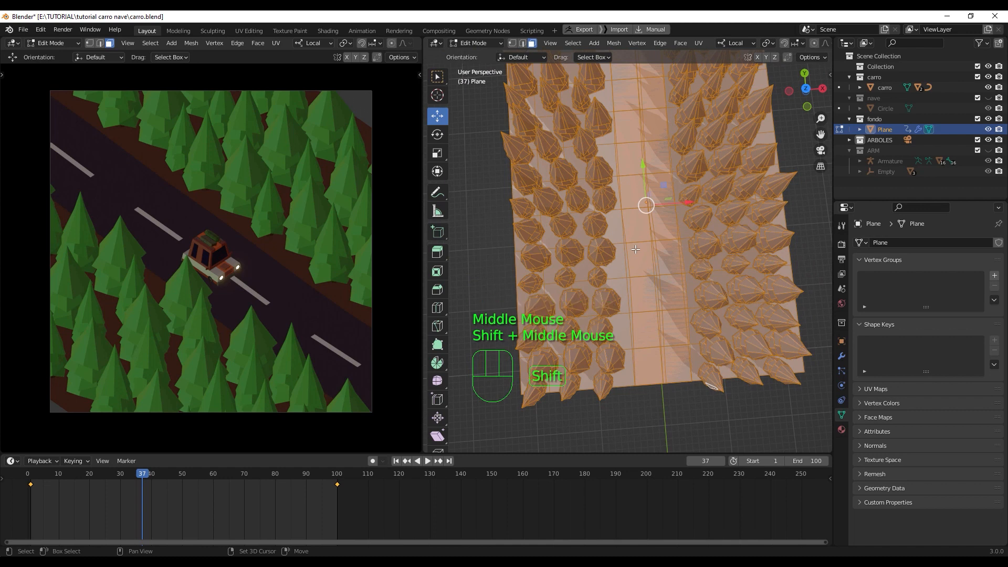
pyautogui.keyDown('shift'); pyautogui.click(635, 250); pyautogui.keyUp('shift')
pyautogui.scroll(-2, 646, 273)
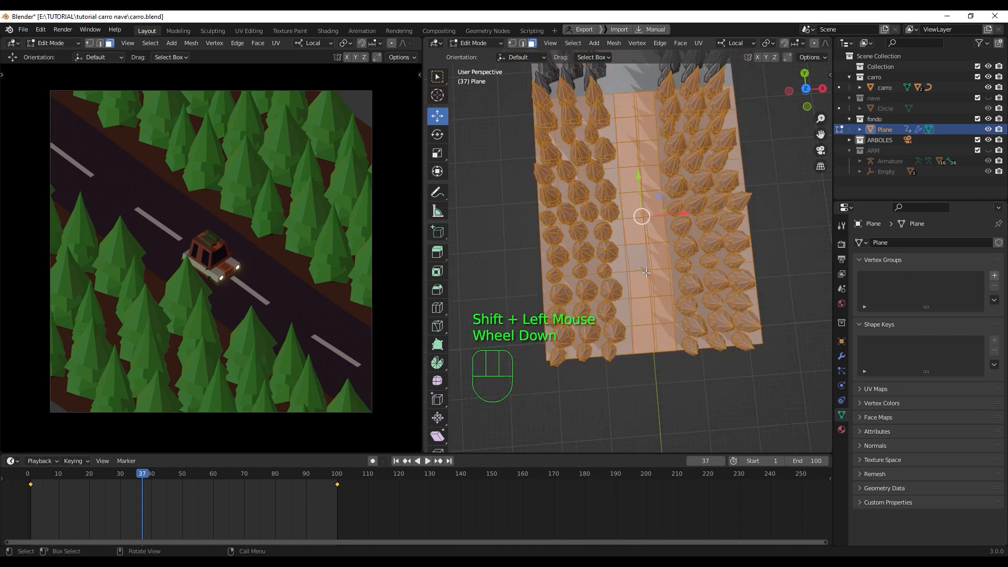
pyautogui.moveTo(646, 273)
pyautogui.mouseDown(button='middle')
pyautogui.moveTo(639, 242)
pyautogui.moveTo(649, 272)
pyautogui.mouseUp(button='middle')
pyautogui.hotkey('ctrl', 'z')
# Step: Select only the trees by selecting the linked road and side ground faces and inverting the selection
pyautogui.scroll(3, 641, 234)
pyautogui.scroll(-1, 643, 224)
pyautogui.click(649, 326)
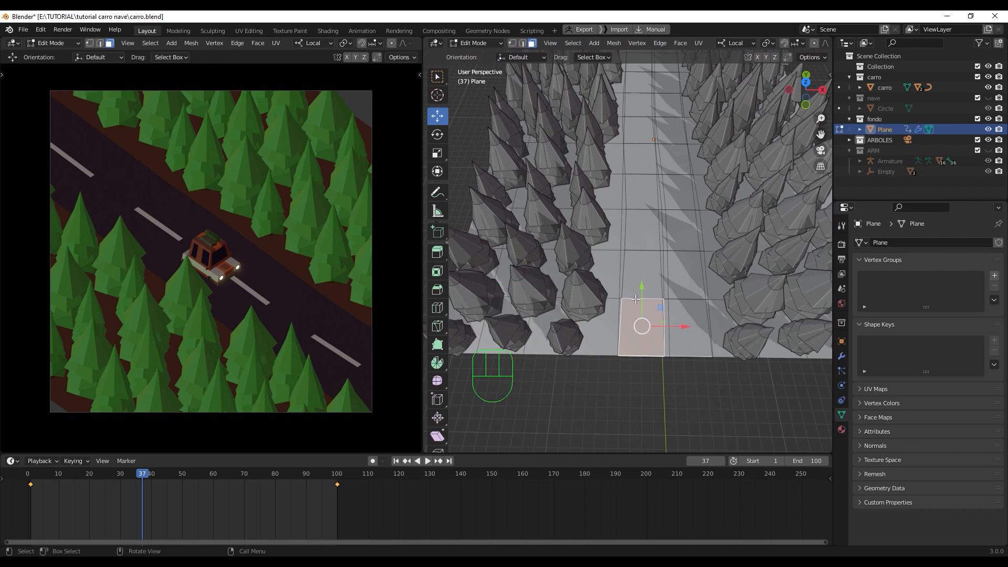
pyautogui.press('l')
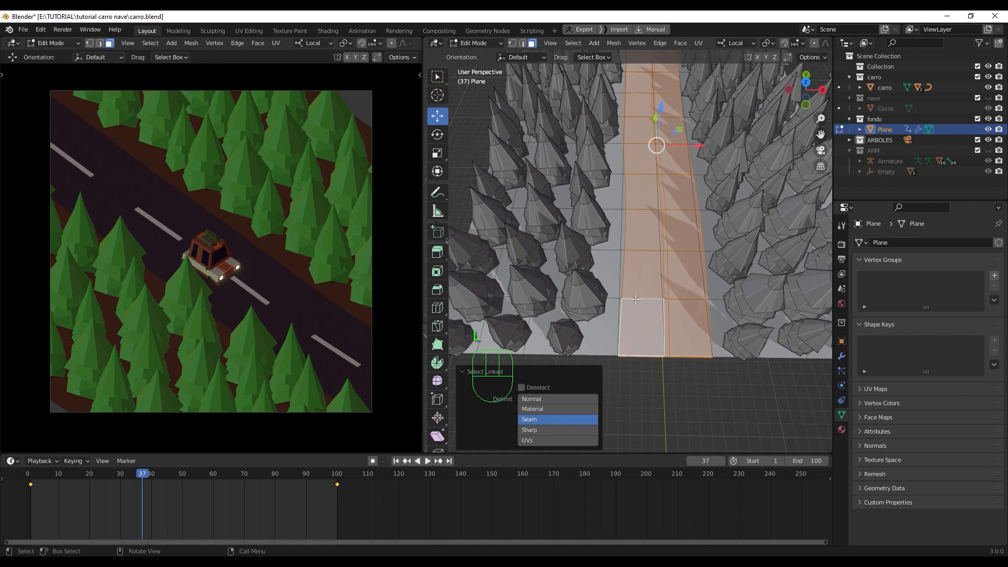
pyautogui.press('shift')
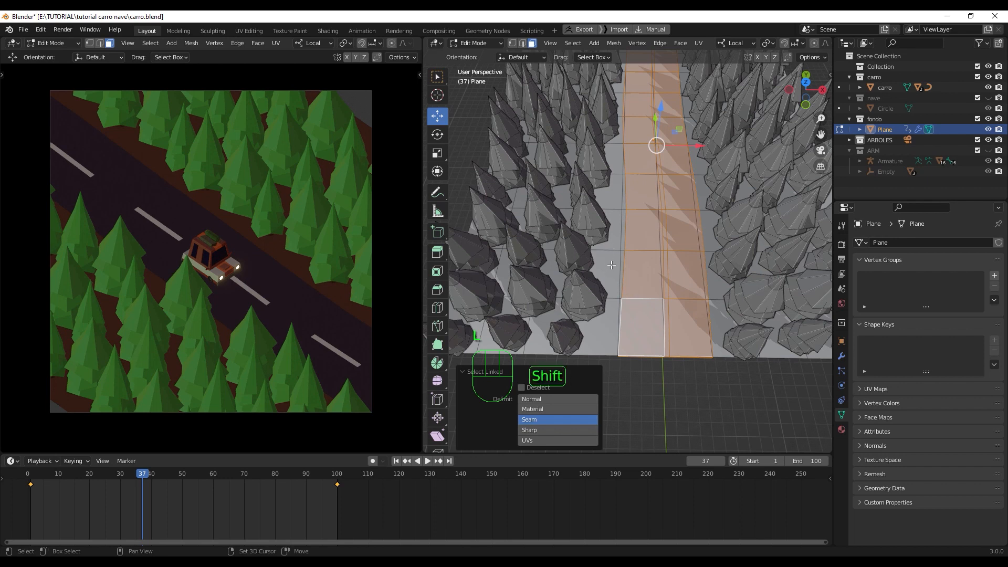
pyautogui.keyDown('shift'); pyautogui.click(611, 265); pyautogui.keyUp('shift')
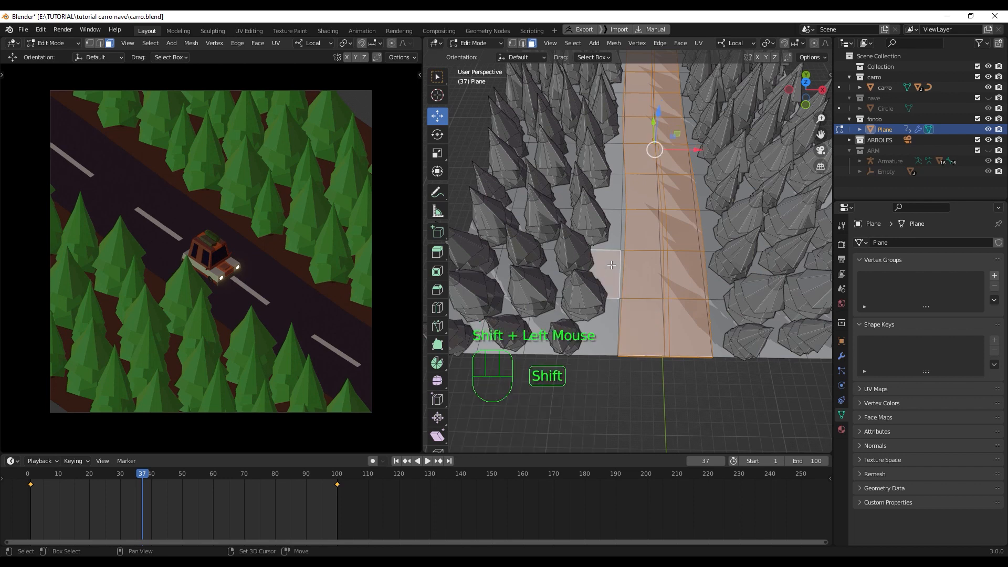
pyautogui.press('l')
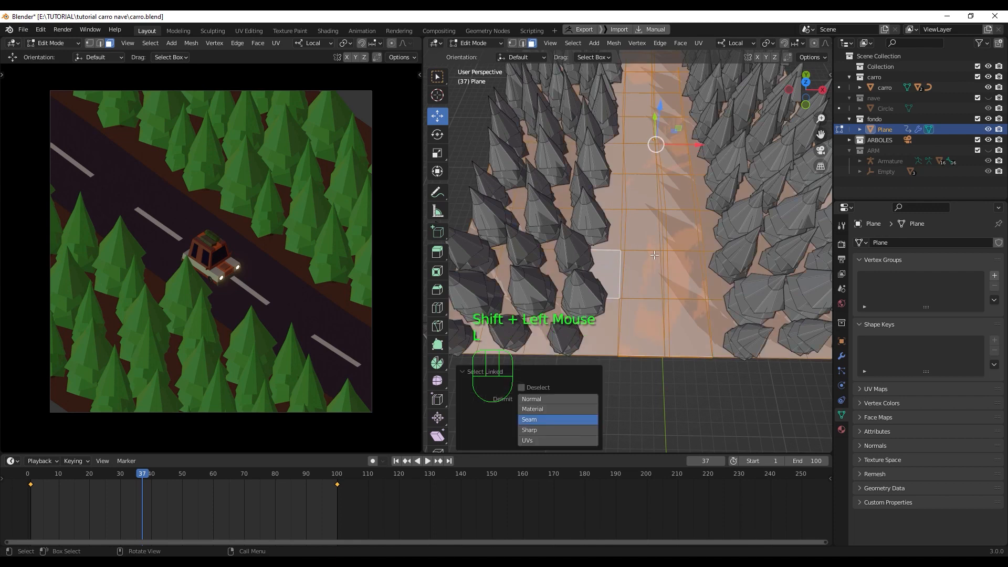
pyautogui.hotkey('ctrl', 'i')
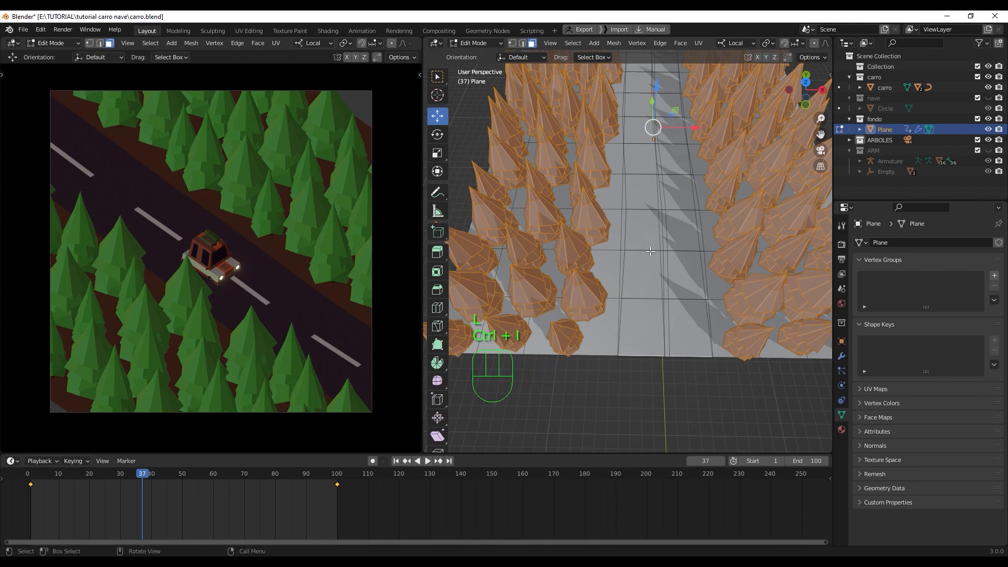
# Step: Try to spread the tree rows from the top view by scaling them about 1.32 along local X, and undo the scaling
pyautogui.scroll(-2, 671, 235)
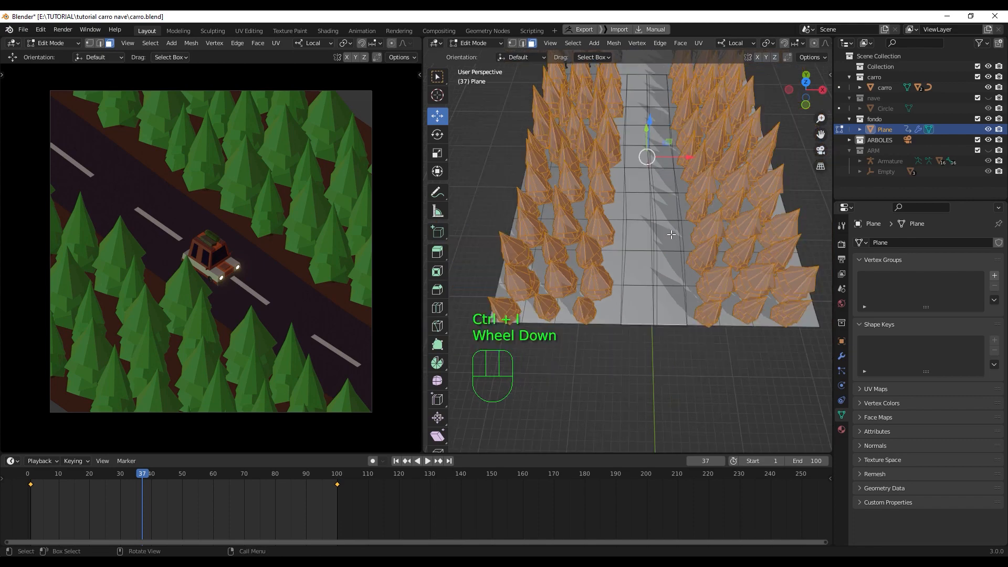
pyautogui.moveTo(667, 227); pyautogui.dragTo(618, 304, button='middle')
pyautogui.keyDown('shift'); pyautogui.scroll(-2, 663, 251); pyautogui.keyUp('shift')
pyautogui.press('KP_7')
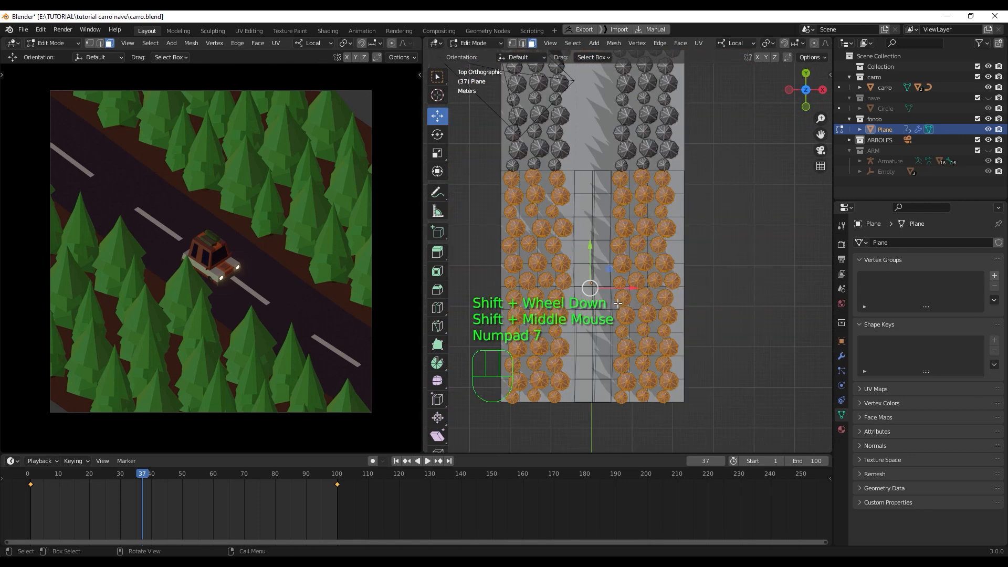
pyautogui.scroll(2, 588, 308)
pyautogui.scroll(-1, 582, 309)
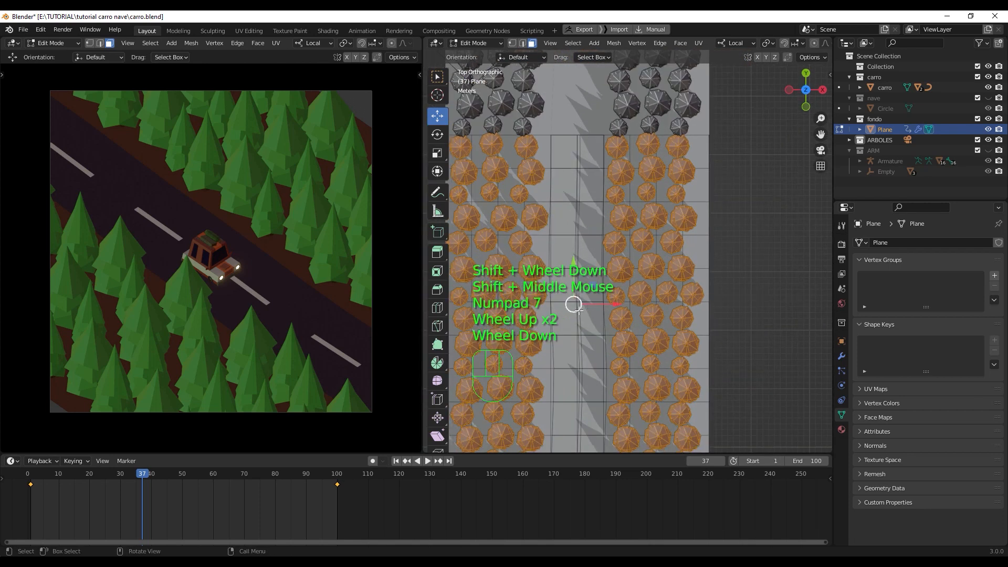
pyautogui.keyDown('shift'); pyautogui.moveTo(573, 305); pyautogui.dragTo(609, 277, button='middle'); pyautogui.keyUp('shift')
pyautogui.press('s')
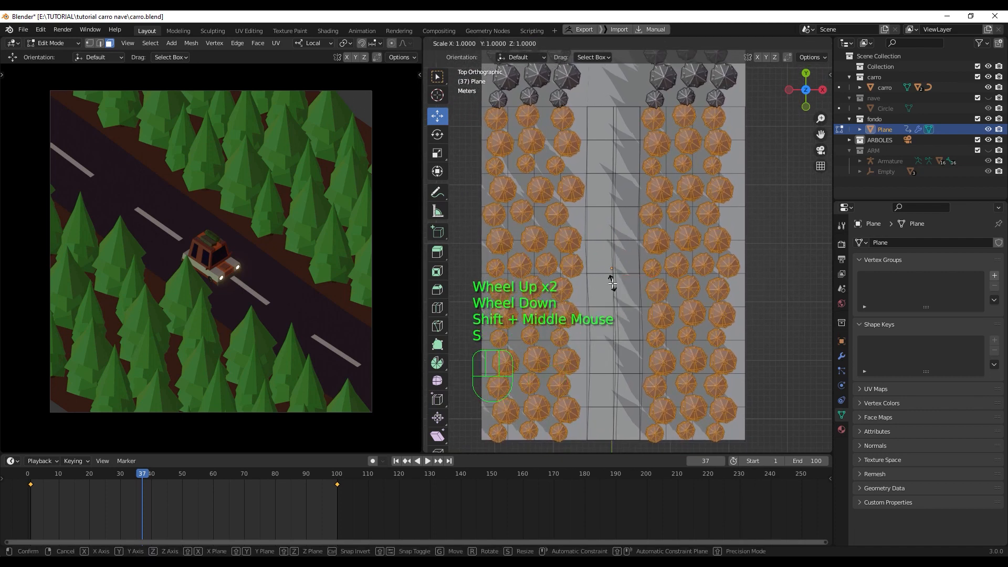
pyautogui.press('x')
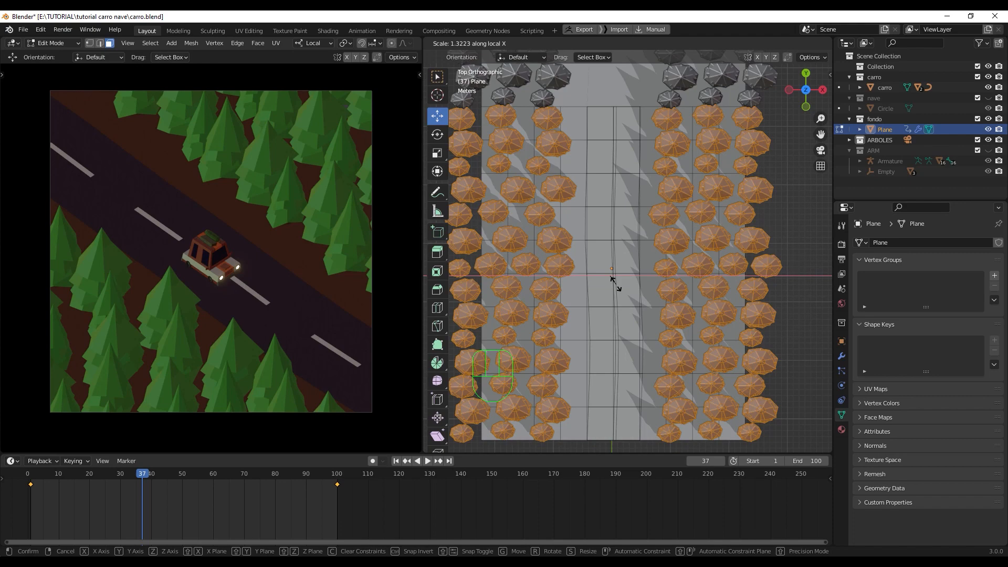
pyautogui.click(613, 281)
pyautogui.moveTo(617, 304); pyautogui.dragTo(620, 283, button='middle')
pyautogui.scroll(-2, 612, 229)
pyautogui.hotkey('ctrl', 'z')
# Step: Try to box-select the trees left of the road from the top view with X-ray on, and undo the selection
pyautogui.moveTo(620, 284); pyautogui.dragTo(610, 300, button='middle')
pyautogui.scroll(-2, 618, 284)
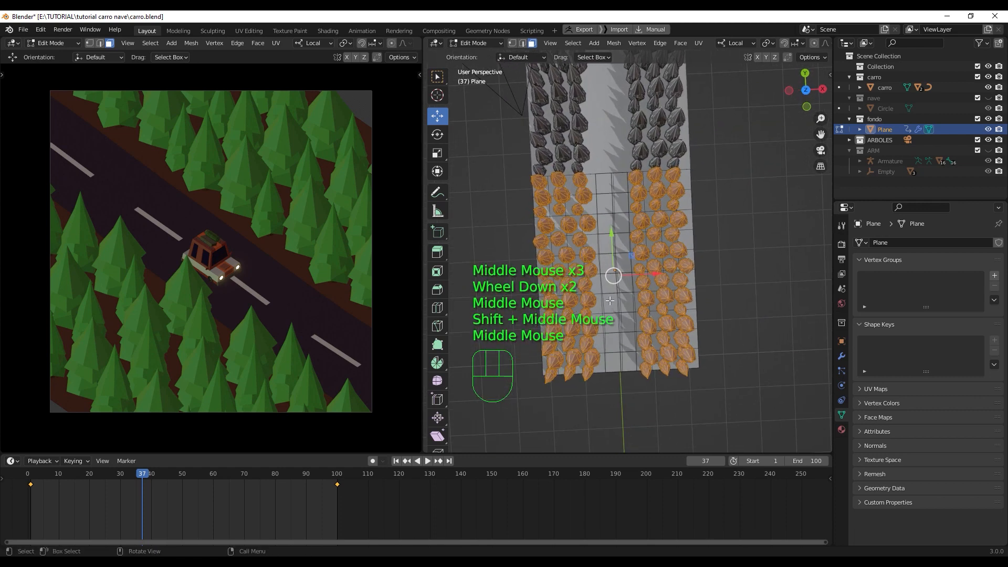
pyautogui.press('KP_7')
pyautogui.scroll(2, 606, 262)
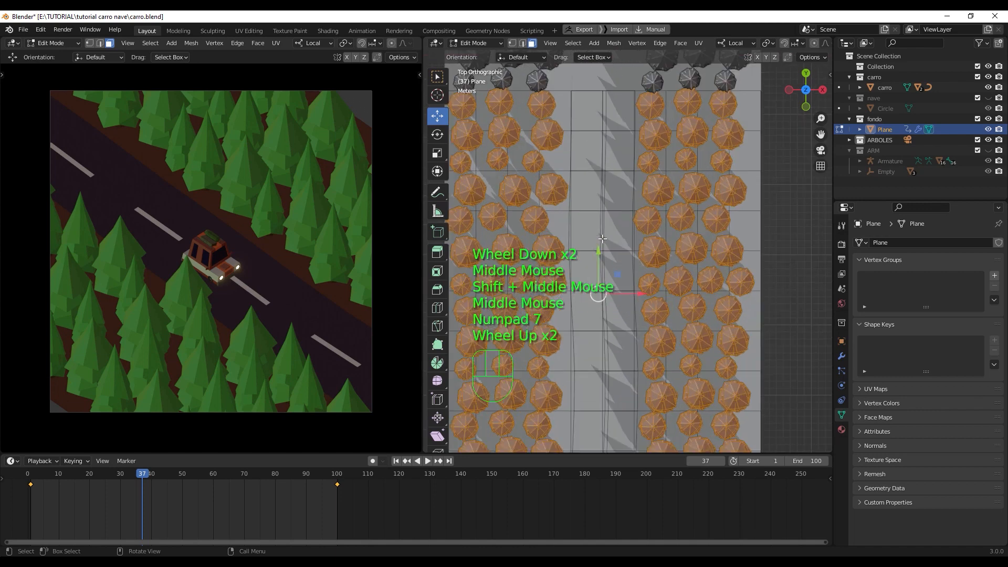
pyautogui.keyDown('shift'); pyautogui.moveTo(596, 254); pyautogui.dragTo(627, 263, button='middle'); pyautogui.keyUp('shift')
pyautogui.keyDown('shift'); pyautogui.scroll(1, 625, 266); pyautogui.keyUp('shift')
pyautogui.scroll(-1, 617, 273)
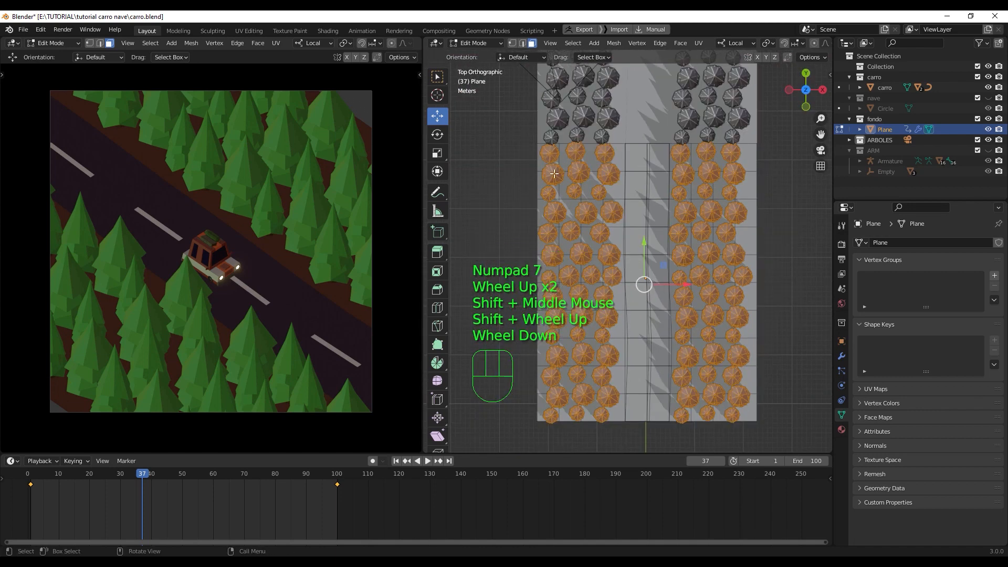
pyautogui.hotkey('alt', 'z')
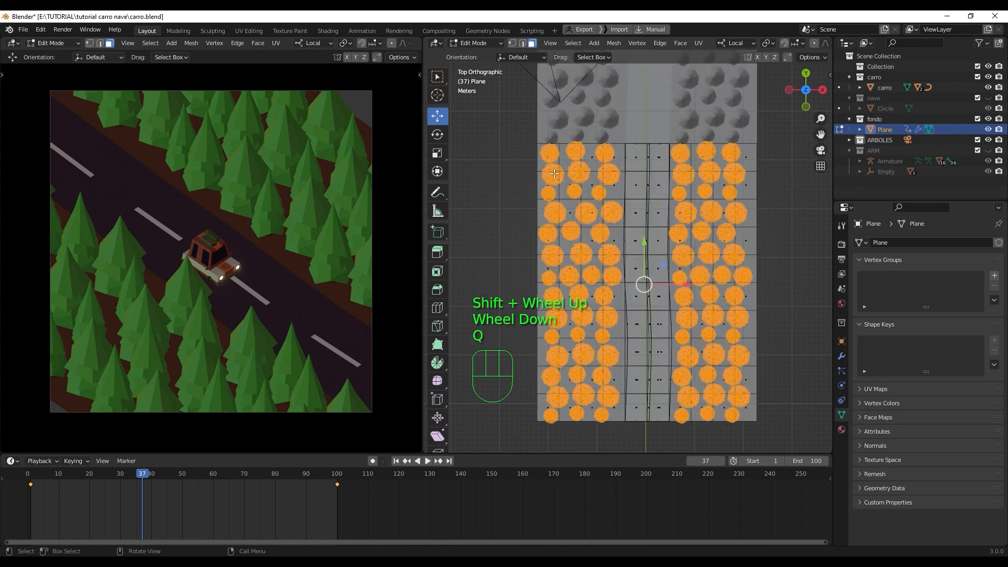
pyautogui.press('q')
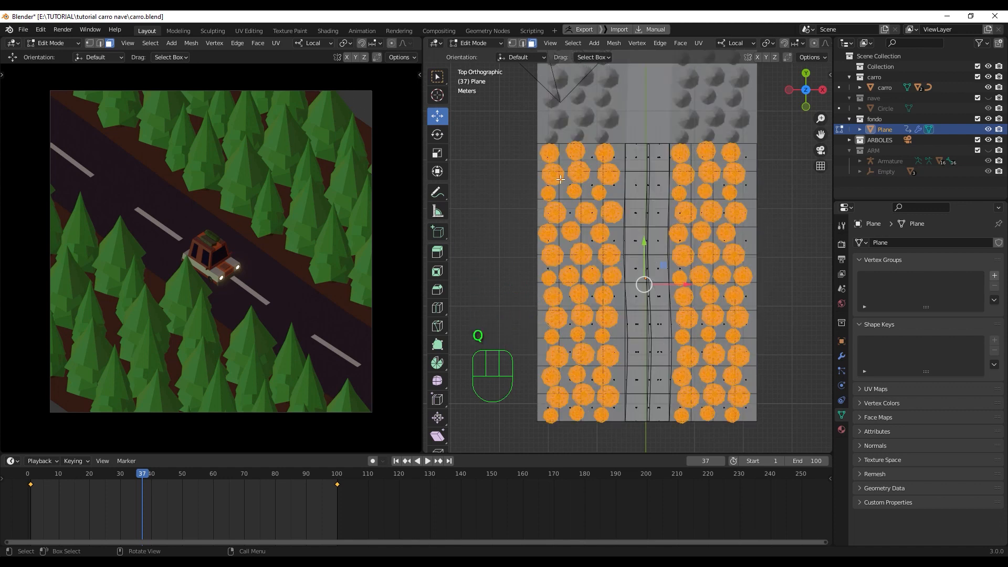
pyautogui.press('shift')
pyautogui.keyDown('shift'); pyautogui.moveTo(509, 116); pyautogui.dragTo(622, 453); pyautogui.keyUp('shift')
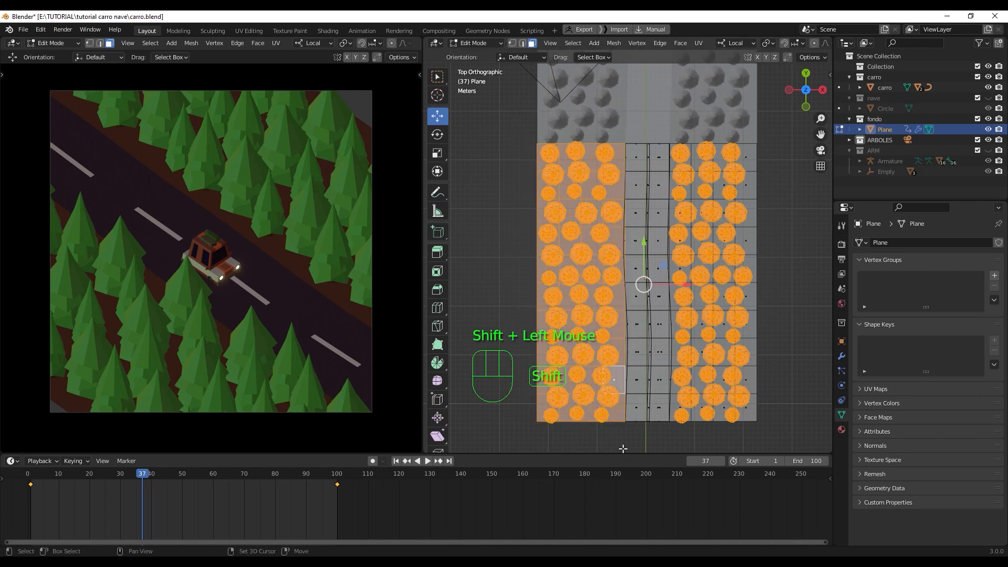
pyautogui.hotkey('ctrl', 'z')
# Step: Hide the selected trees of the Plane mesh, leaving only the road and side ground faces for editing
pyautogui.moveTo(612, 429); pyautogui.dragTo(598, 383, button='middle')
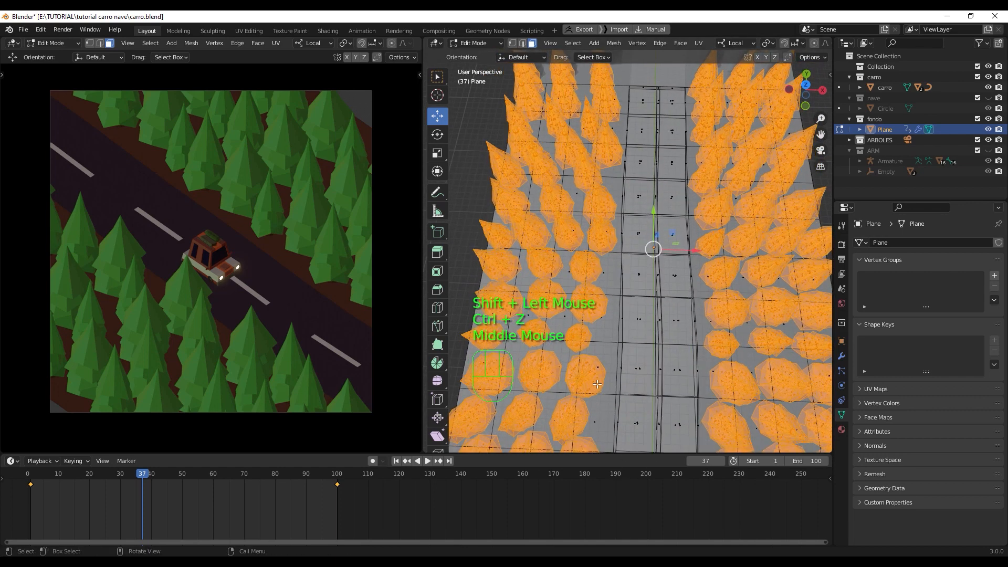
pyautogui.press('KP_1')
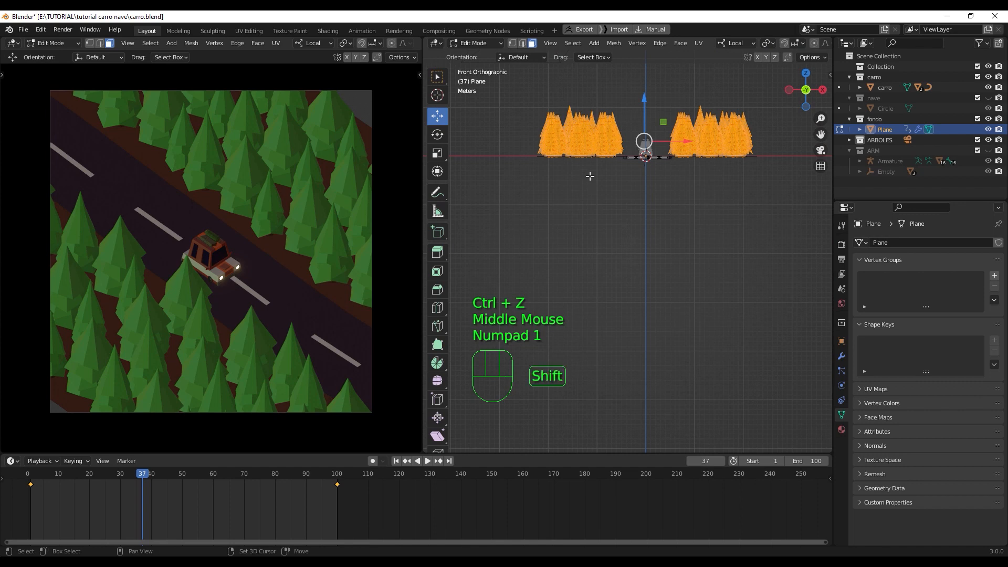
pyautogui.keyDown('shift'); pyautogui.moveTo(590, 182); pyautogui.dragTo(604, 373, button='middle'); pyautogui.keyUp('shift')
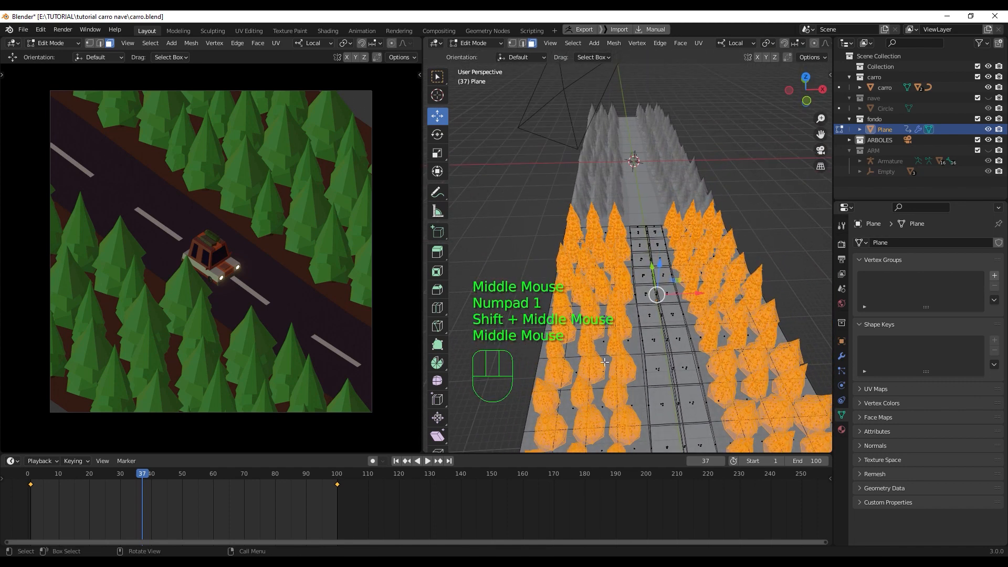
pyautogui.moveTo(602, 334)
pyautogui.mouseDown(button='middle')
pyautogui.moveTo(601, 343)
pyautogui.moveTo(577, 231)
pyautogui.moveTo(592, 328)
pyautogui.mouseUp(button='middle')
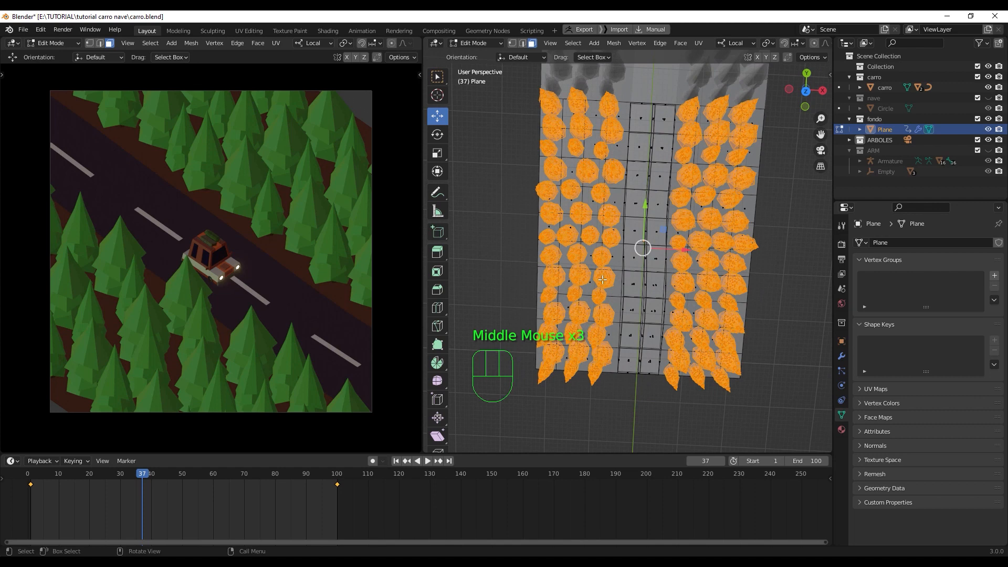
pyautogui.moveTo(626, 279); pyautogui.dragTo(636, 268, button='middle')
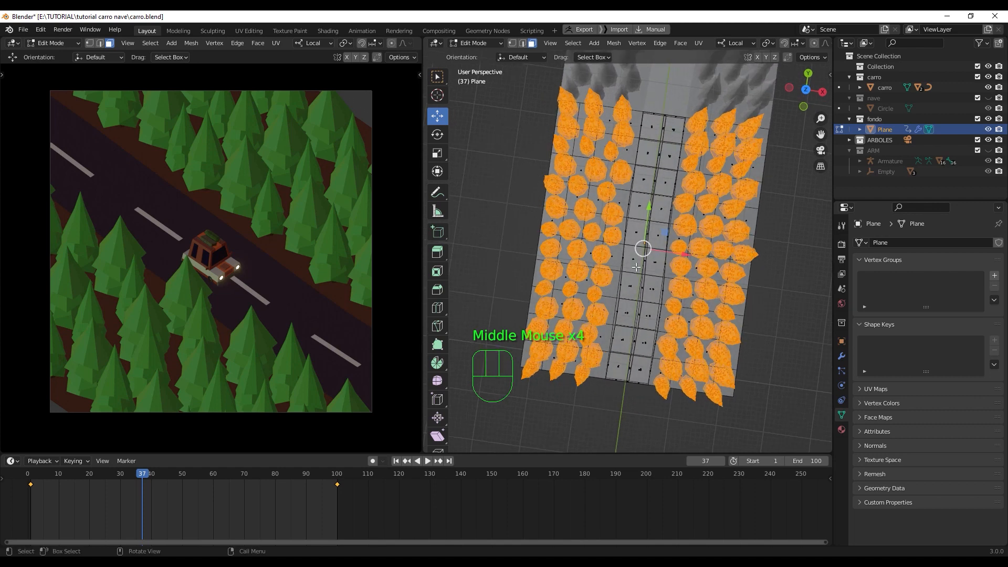
pyautogui.press('h')
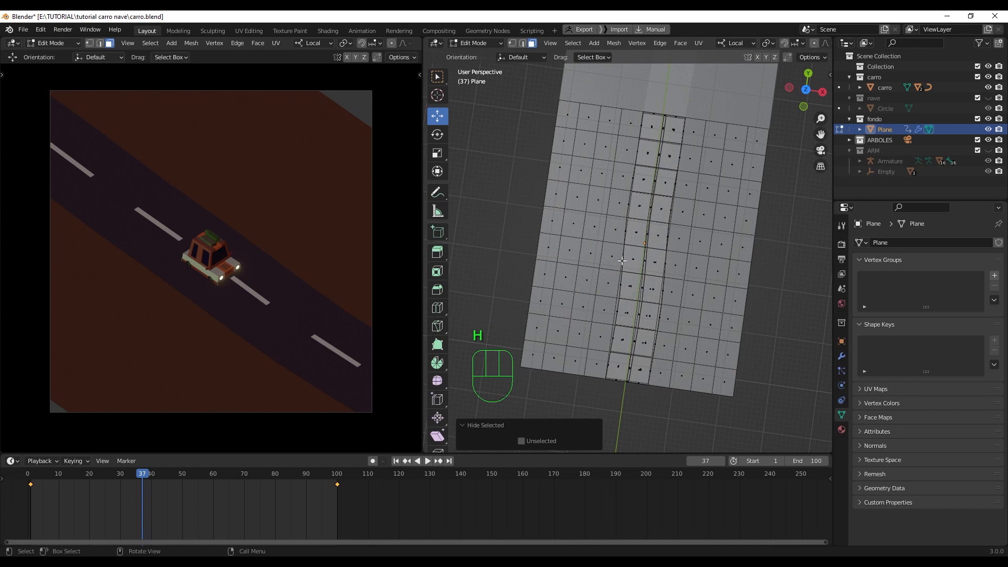
# Step: Turn X-ray off, switch to edge selection, and move the ground's left outer edge loop outward along local X
pyautogui.moveTo(621, 262); pyautogui.dragTo(630, 258, button='middle')
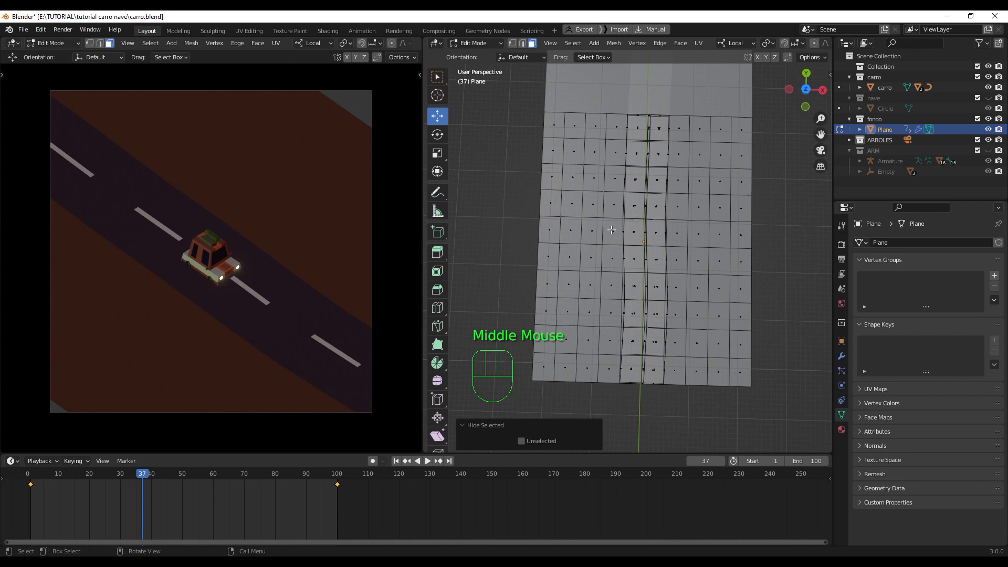
pyautogui.click(539, 199)
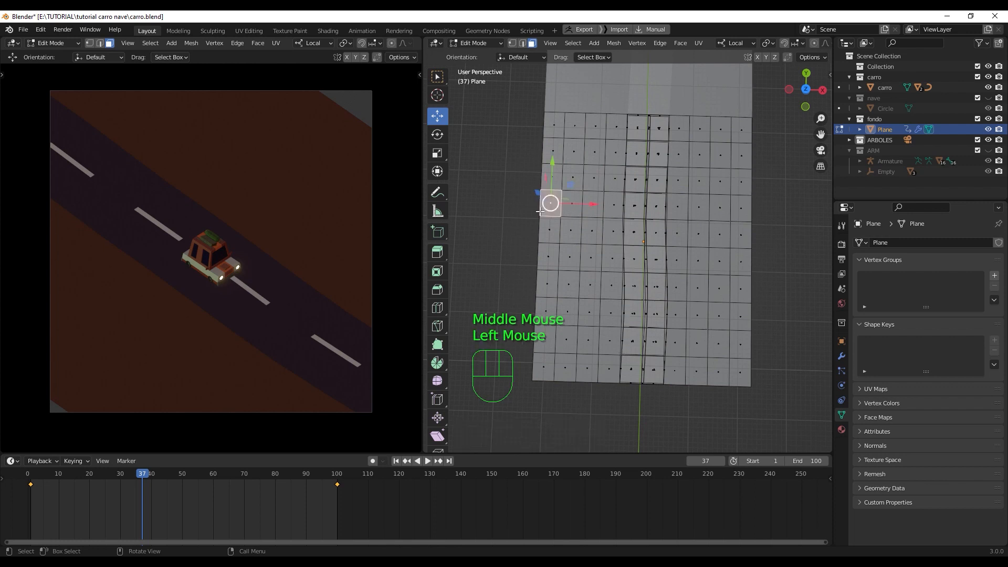
pyautogui.press('2')
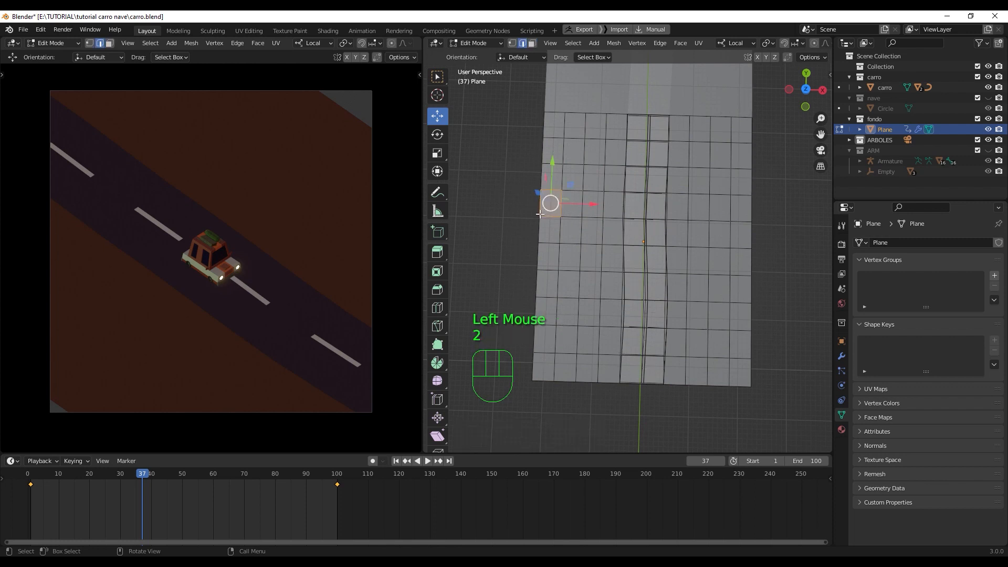
pyautogui.press('q')
pyautogui.click(543, 122)
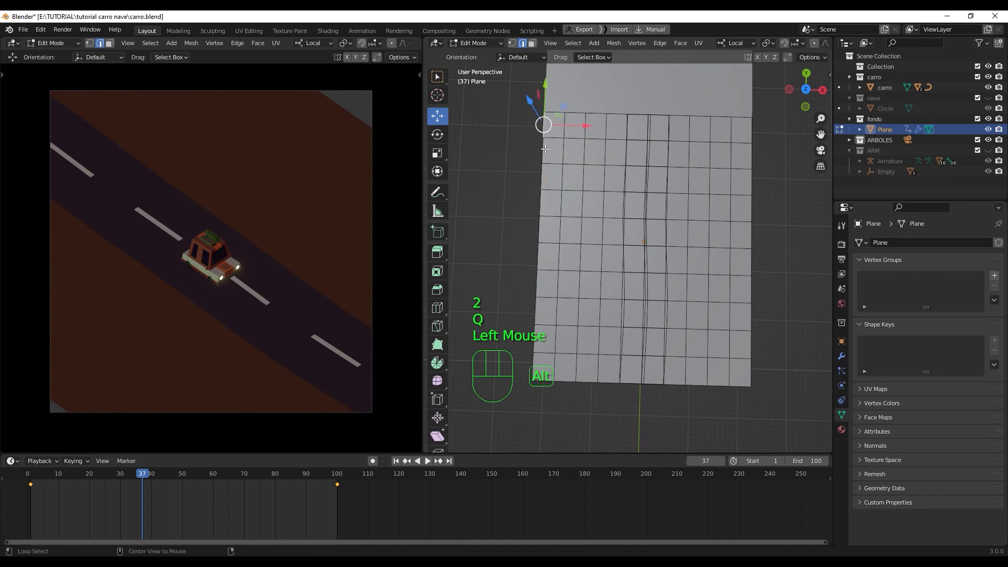
pyautogui.keyDown('alt'); pyautogui.click(545, 149); pyautogui.keyUp('alt')
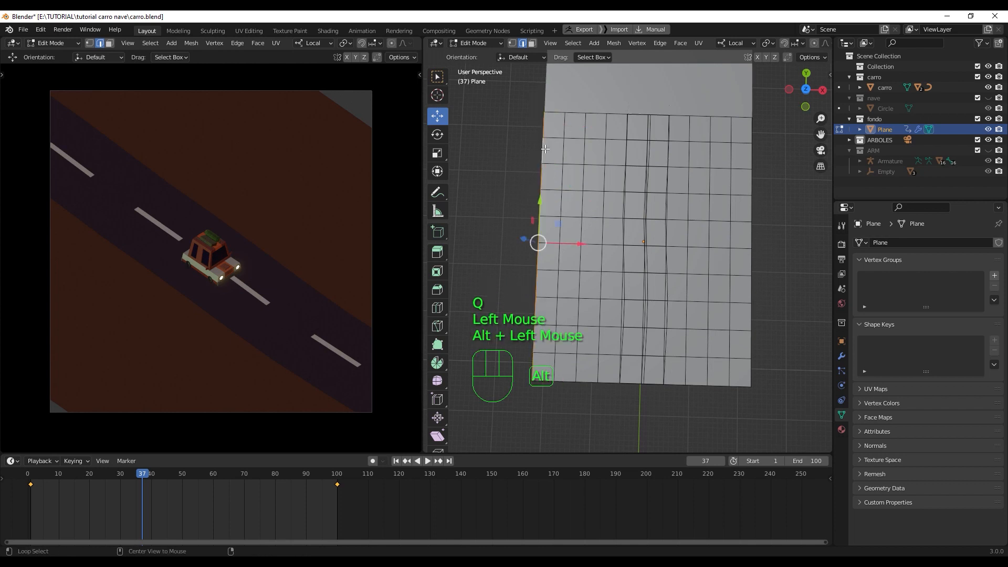
pyautogui.moveTo(587, 242); pyautogui.dragTo(553, 242)
# Step: Select the ground's right outer edge loop and move it about 5.36 m outward along local X
pyautogui.click(753, 127)
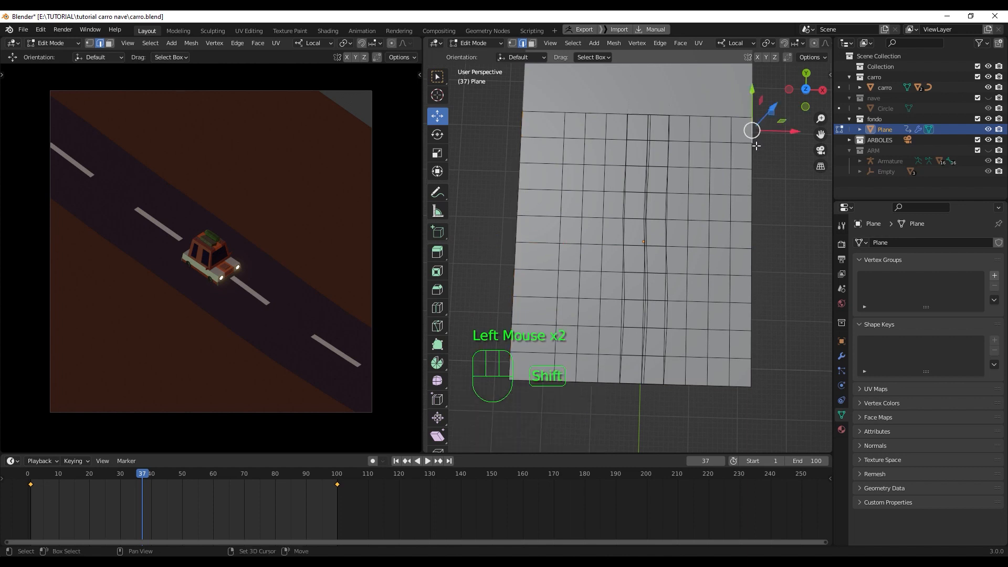
pyautogui.keyDown('alt'); pyautogui.click(756, 152); pyautogui.keyUp('alt')
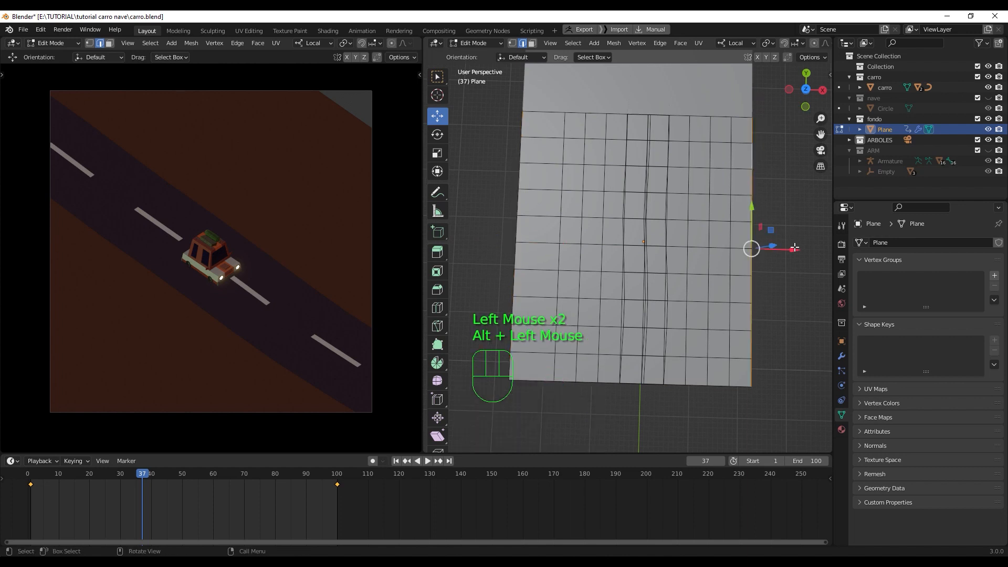
pyautogui.moveTo(793, 246); pyautogui.dragTo(822, 255)
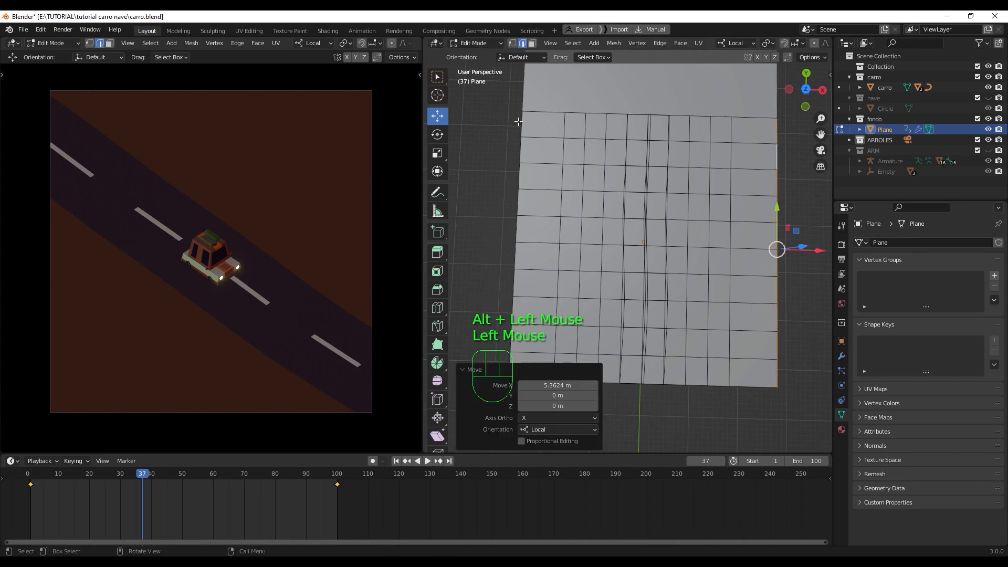
# Step: Widen the ground's left side further by moving its outer edge loop -2.333 m along local X
pyautogui.click(520, 123)
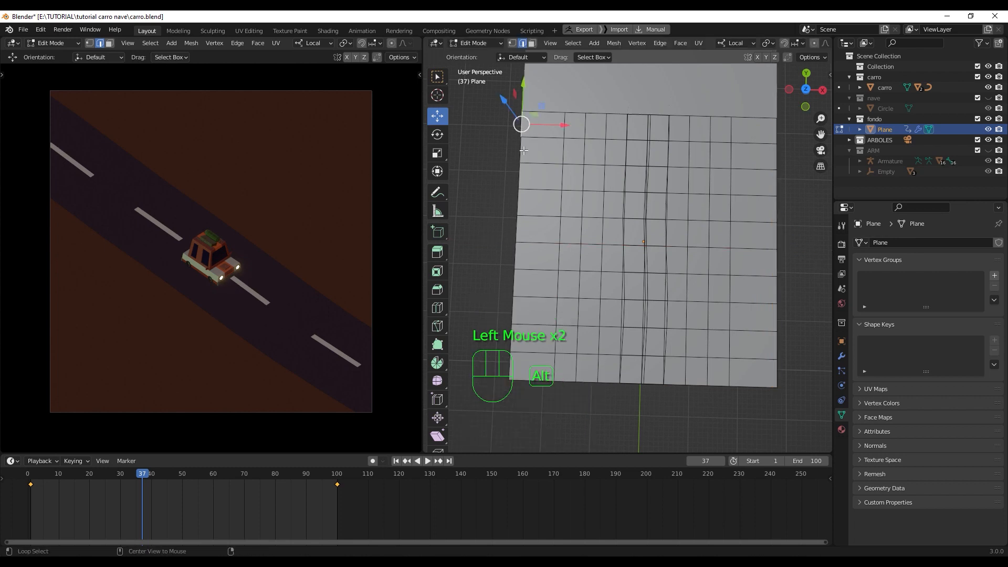
pyautogui.keyDown('alt'); pyautogui.click(522, 150); pyautogui.keyUp('alt')
pyautogui.moveTo(556, 242); pyautogui.dragTo(544, 242)
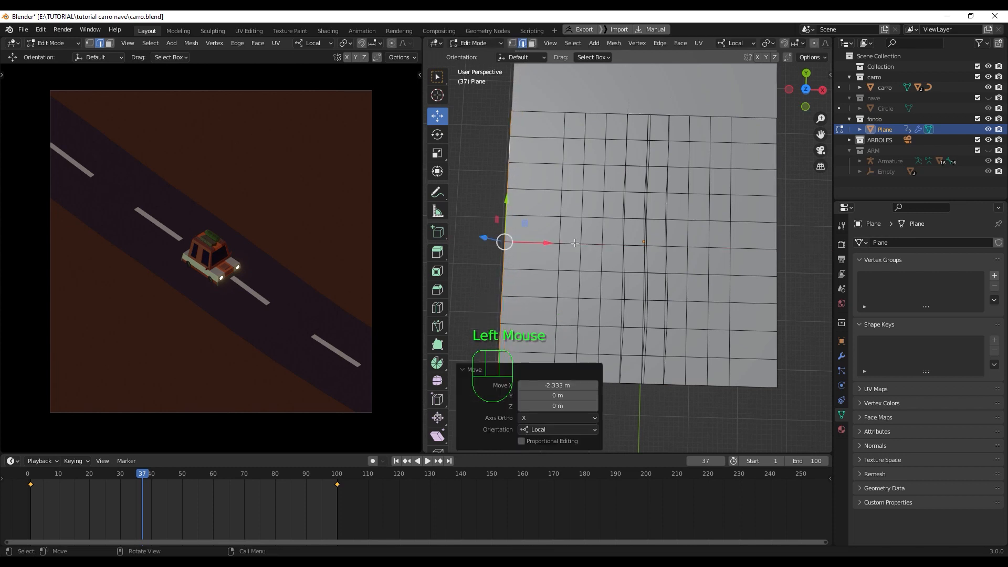
# Step: Reveal the hidden trees, invert the selection to the ground and road, and hide those faces
pyautogui.hotkey('alt', 'h')
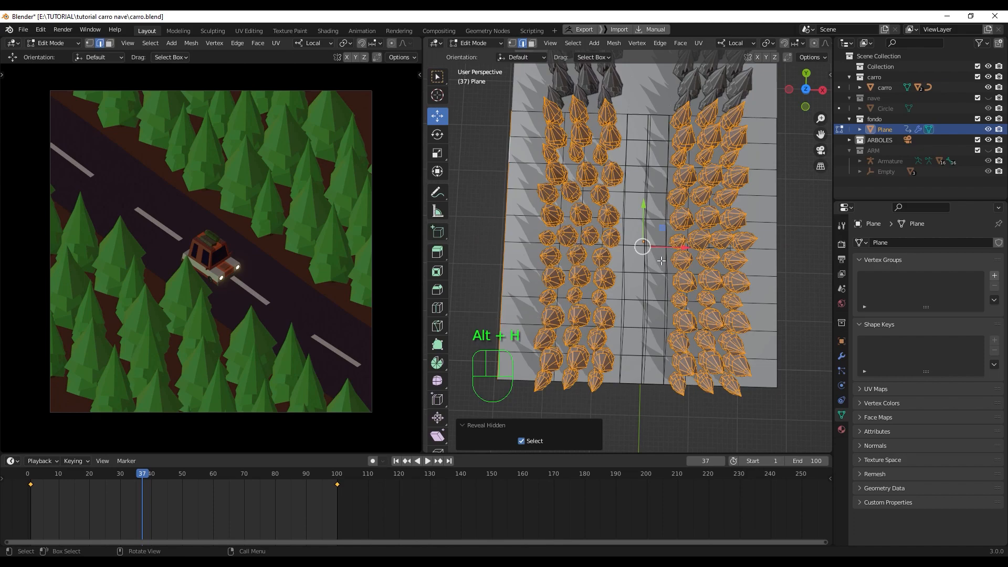
pyautogui.moveTo(661, 261)
pyautogui.mouseDown(button='middle')
pyautogui.moveTo(660, 226)
pyautogui.moveTo(661, 258)
pyautogui.mouseUp(button='middle')
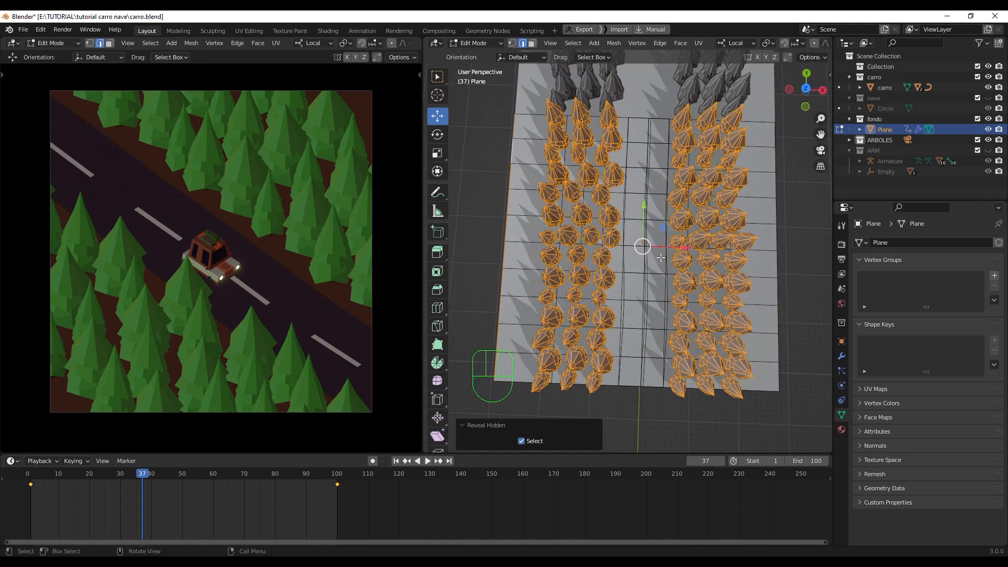
pyautogui.hotkey('ctrl', 'i')
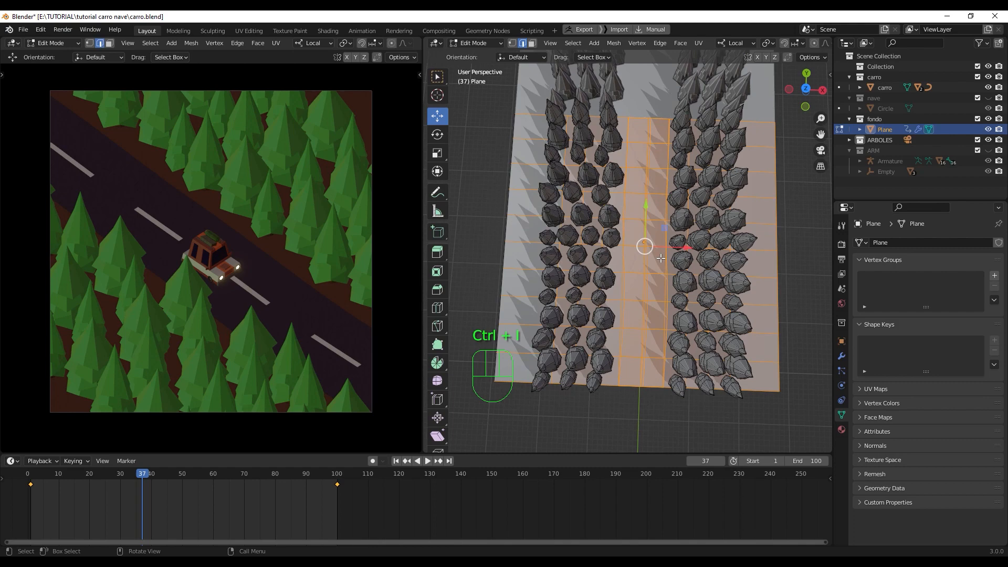
pyautogui.moveTo(660, 258)
pyautogui.mouseDown(button='middle')
pyautogui.moveTo(646, 256)
pyautogui.moveTo(652, 284)
pyautogui.moveTo(662, 217)
pyautogui.moveTo(666, 256)
pyautogui.mouseUp(button='middle')
pyautogui.press('h')
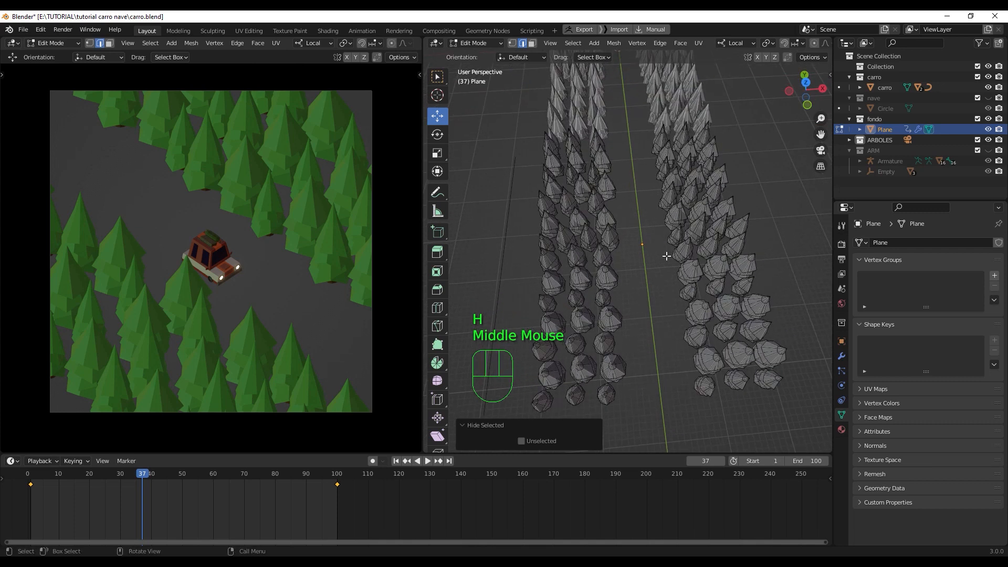
# Step: Box-select all the editable trees left of the road from the top view with X-ray on
pyautogui.press('KP_1')
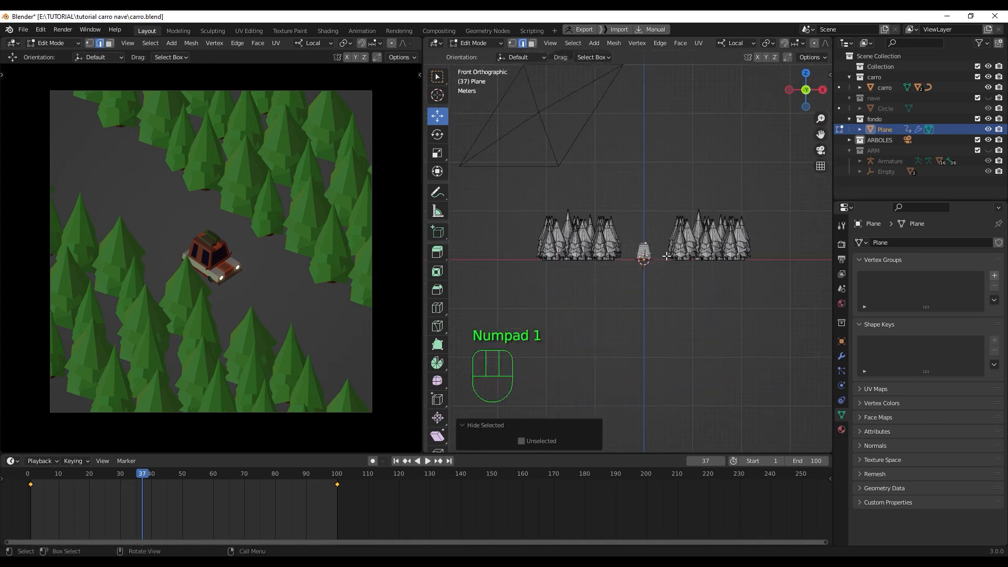
pyautogui.press('KP_7')
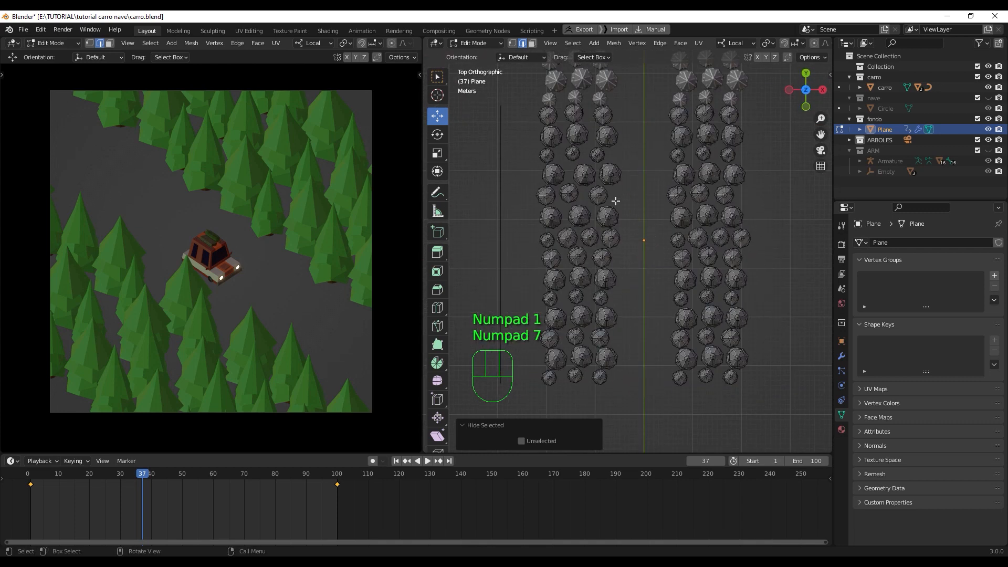
pyautogui.keyDown('shift'); pyautogui.moveTo(611, 232); pyautogui.dragTo(618, 282, button='middle'); pyautogui.keyUp('shift')
pyautogui.scroll(-2, 540, 185)
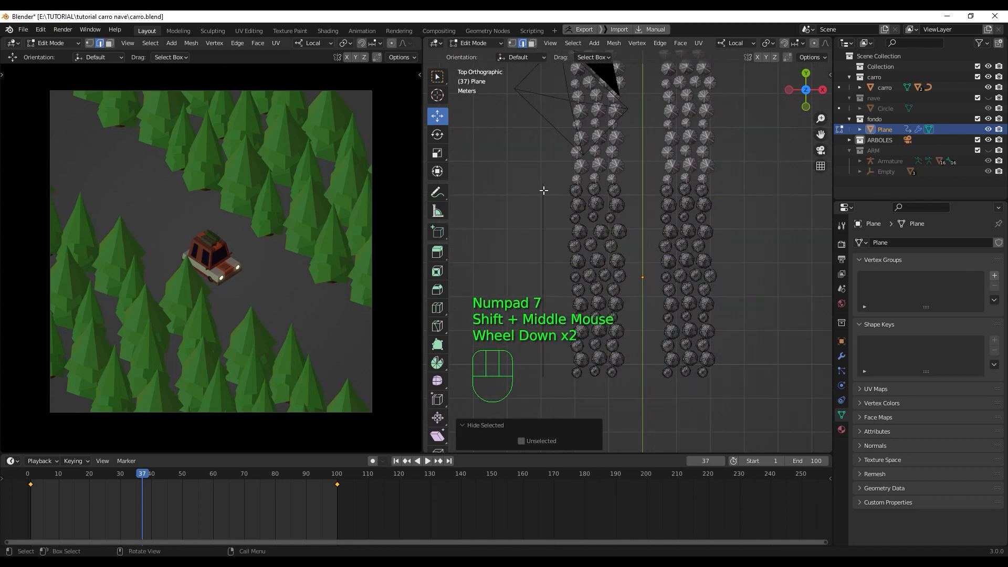
pyautogui.press('q')
pyautogui.scroll(3, 572, 225)
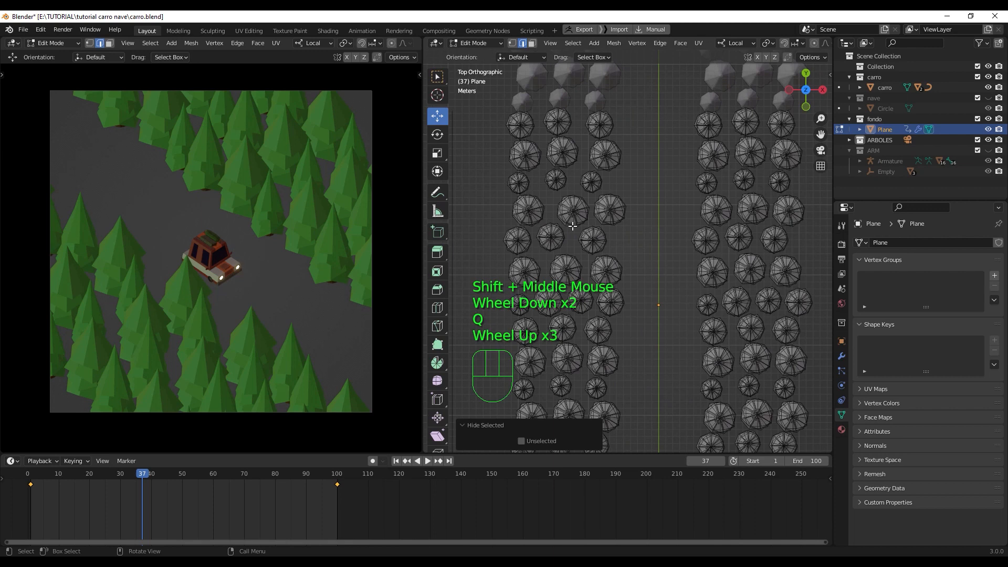
pyautogui.scroll(-1, 572, 225)
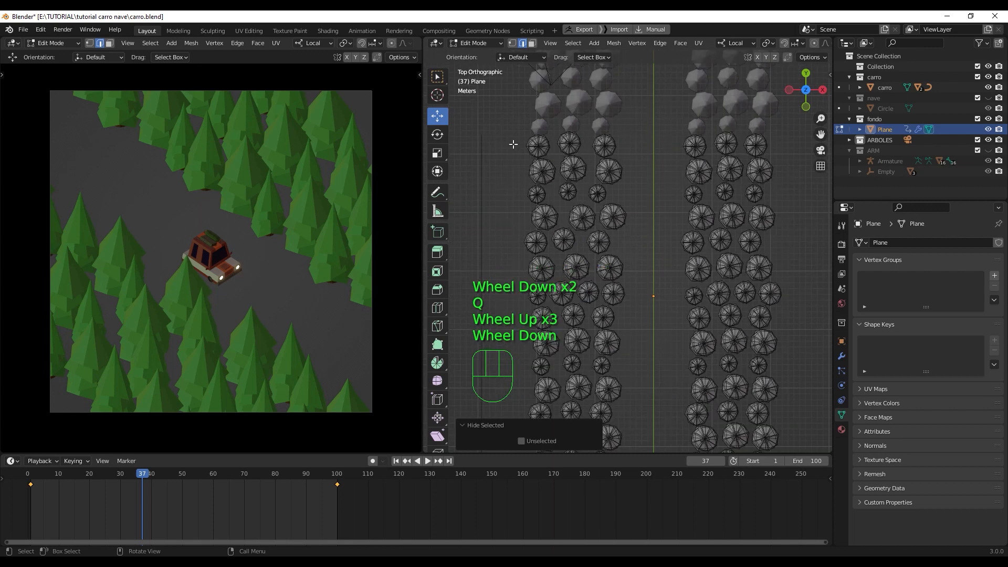
pyautogui.scroll(-1, 518, 157)
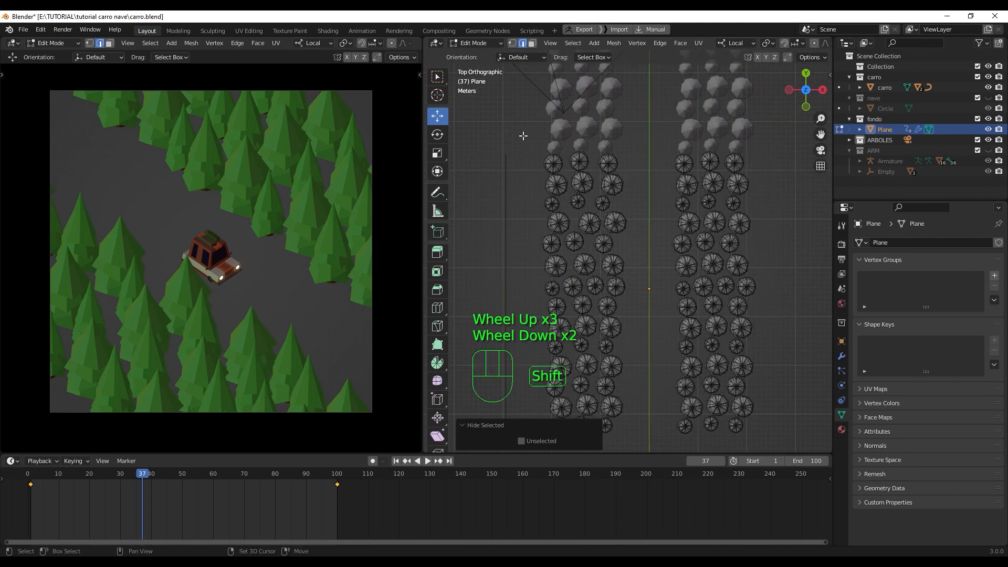
pyautogui.keyDown('shift'); pyautogui.moveTo(523, 135); pyautogui.dragTo(630, 443); pyautogui.keyUp('shift')
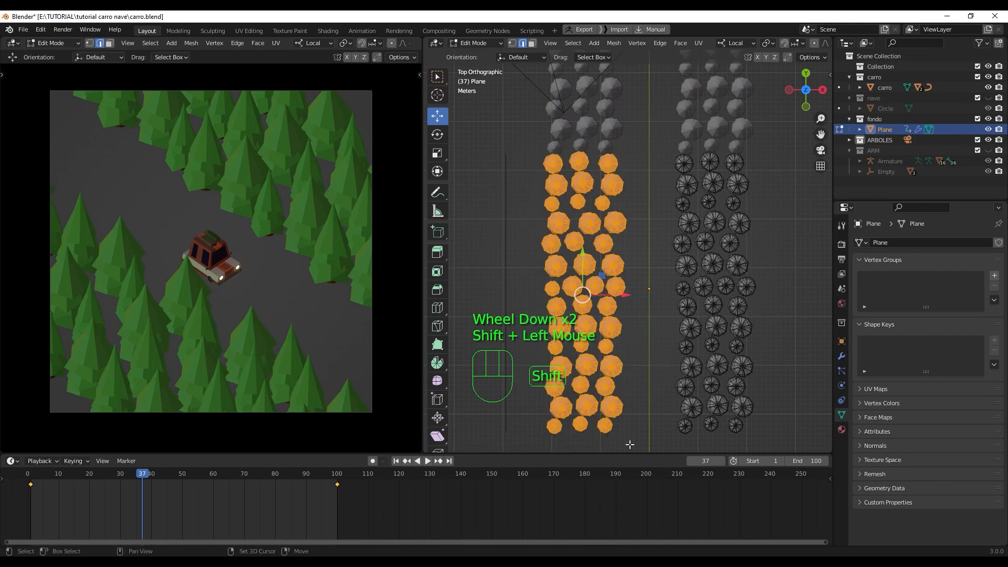
# Step: Reveal the hidden road and ground geometry while the left-side trees are selected
pyautogui.moveTo(628, 383); pyautogui.dragTo(642, 359, button='middle')
pyautogui.hotkey('alt', 'h')
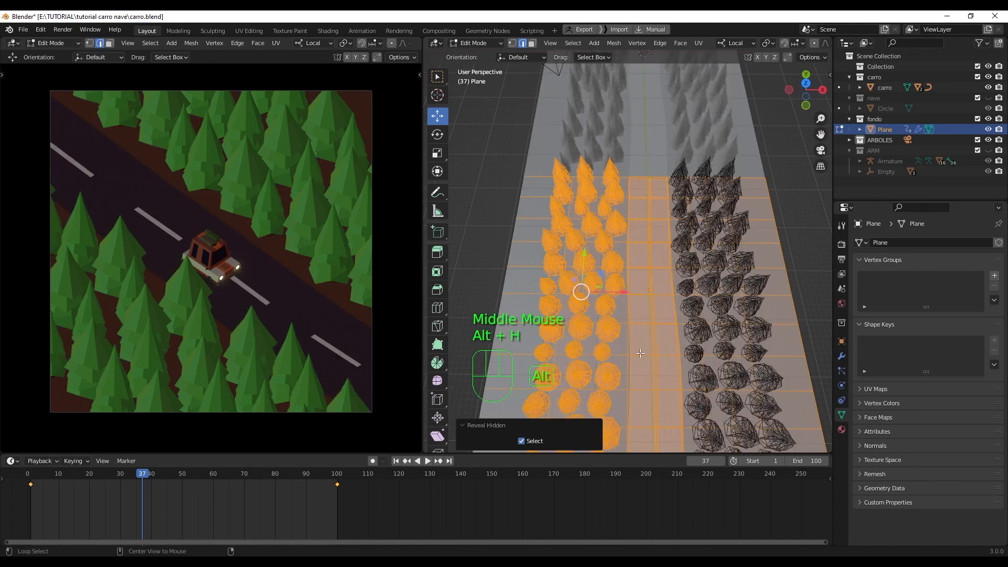
pyautogui.moveTo(649, 325); pyautogui.dragTo(651, 359, button='middle')
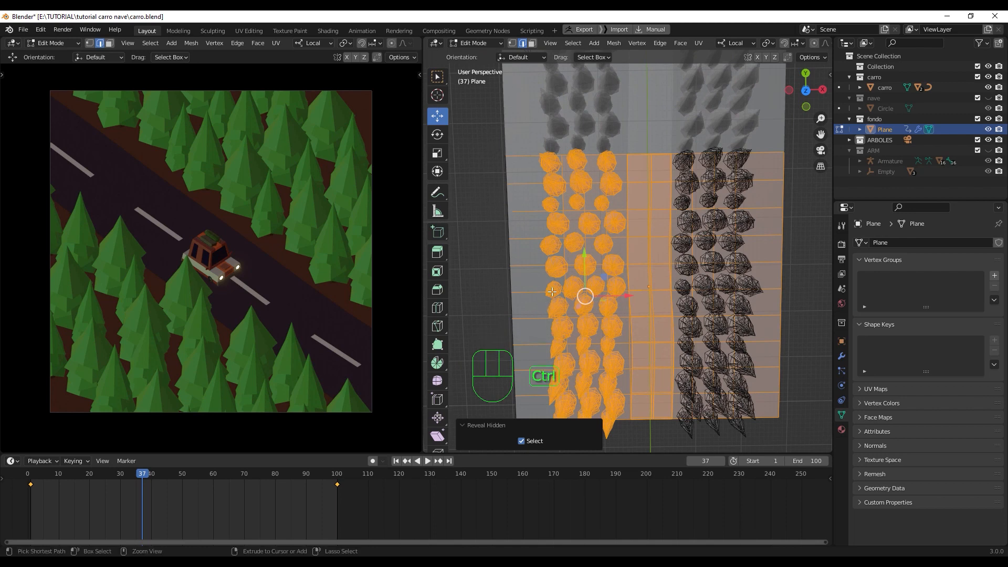
# Step: Undo the last reveal of the ground and road, and move the selected left-side trees further away from the road along local X
pyautogui.hotkey('ctrl', 'z')
pyautogui.moveTo(636, 307); pyautogui.dragTo(636, 296, button='middle')
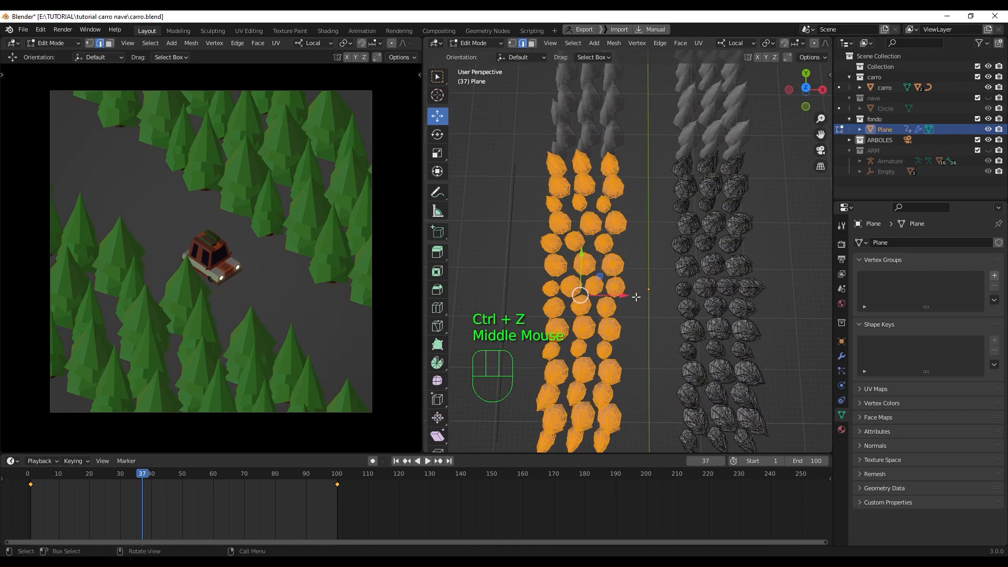
pyautogui.moveTo(632, 296); pyautogui.dragTo(606, 298)
# Step: Invert the selection to the right-side trees and shift them -0.42167 m along local X
pyautogui.moveTo(631, 308); pyautogui.dragTo(626, 290, button='middle')
pyautogui.hotkey('ctrl', 'i')
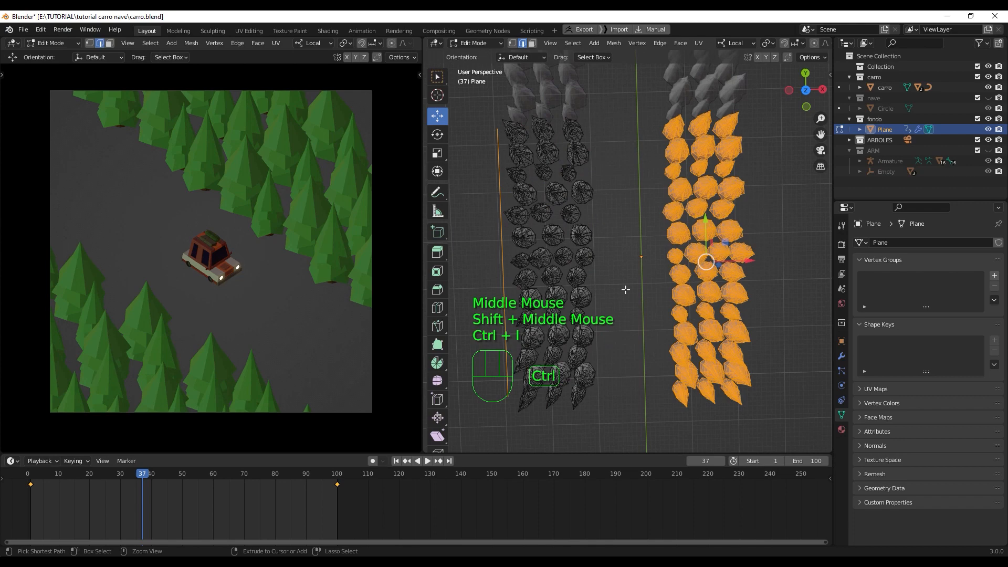
pyautogui.moveTo(739, 287)
pyautogui.mouseDown(button='middle')
pyautogui.moveTo(758, 253)
pyautogui.moveTo(724, 291)
pyautogui.moveTo(737, 285)
pyautogui.mouseUp(button='middle')
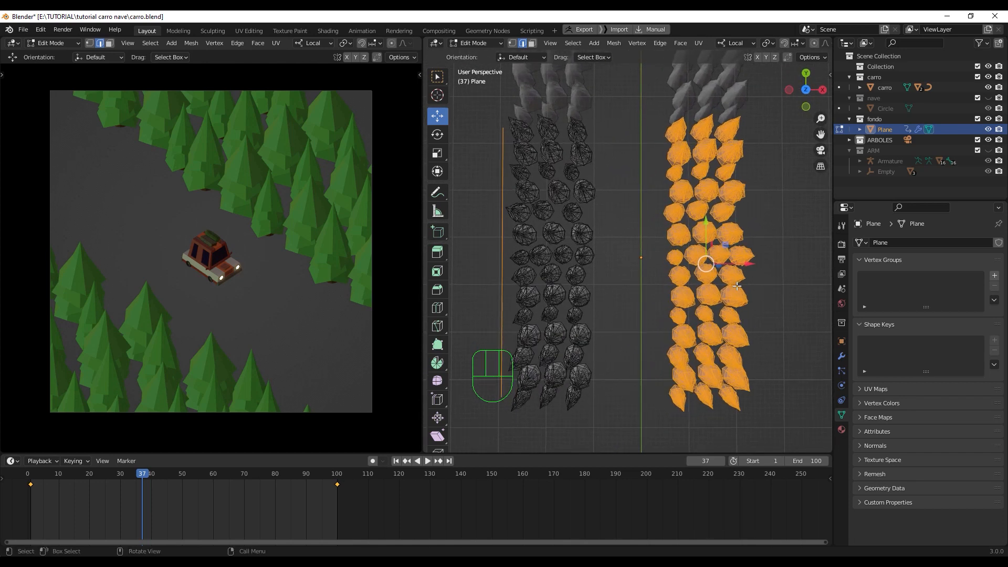
pyautogui.moveTo(753, 266); pyautogui.dragTo(749, 264)
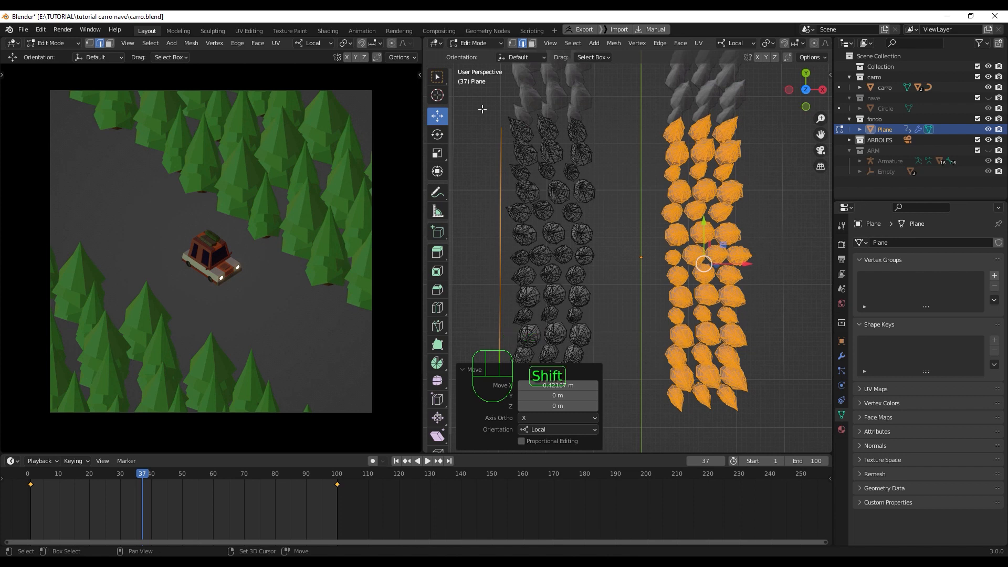
# Step: Remove the stray ground edge on the far left from the selection, and move the right-side trees 1.7933 m along local X
pyautogui.keyDown('shift'); pyautogui.moveTo(483, 108); pyautogui.dragTo(517, 436); pyautogui.keyUp('shift')
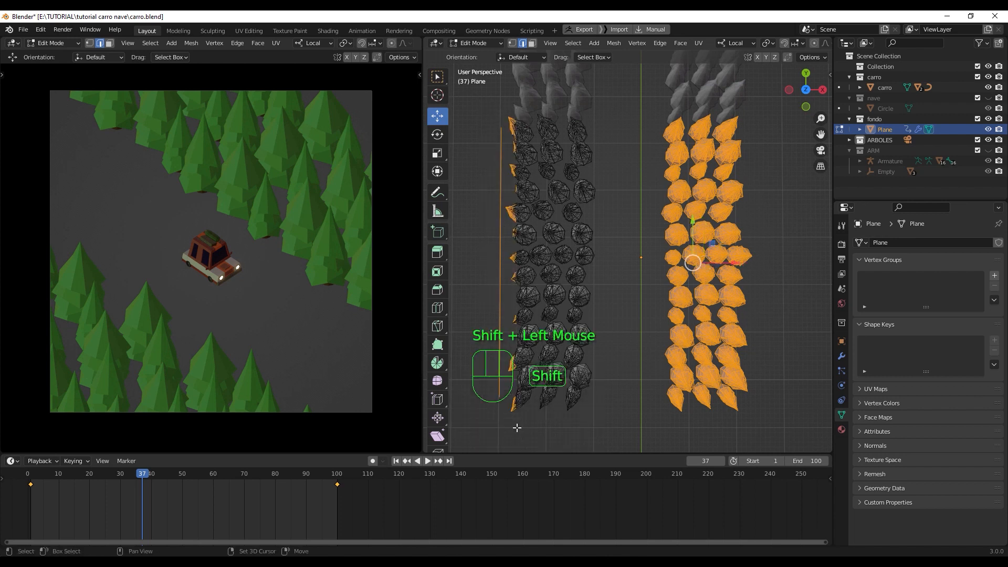
pyautogui.hotkey('ctrl', 'z')
pyautogui.keyDown('ctrl'); pyautogui.moveTo(477, 116); pyautogui.dragTo(509, 411); pyautogui.keyUp('ctrl')
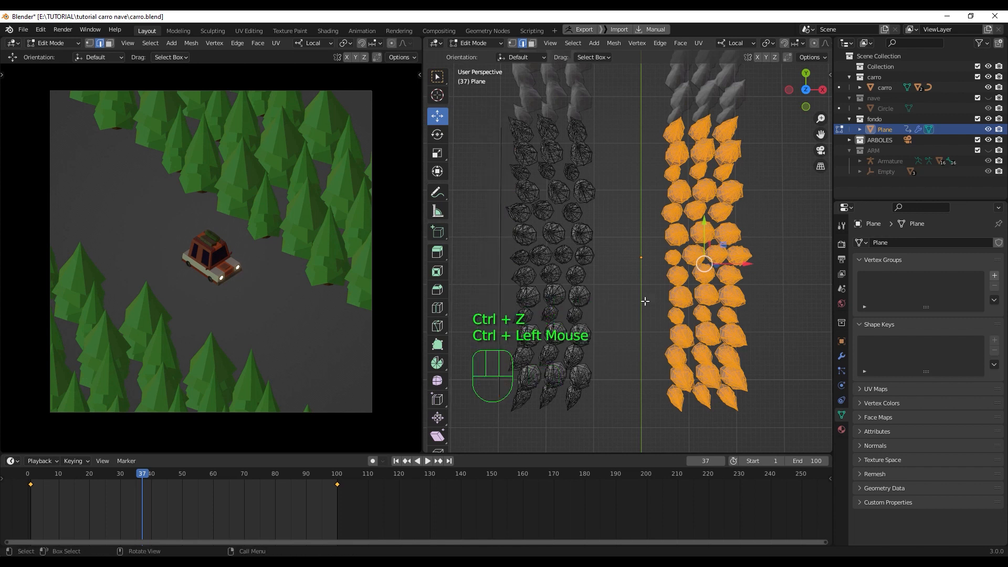
pyautogui.moveTo(746, 265); pyautogui.dragTo(761, 263)
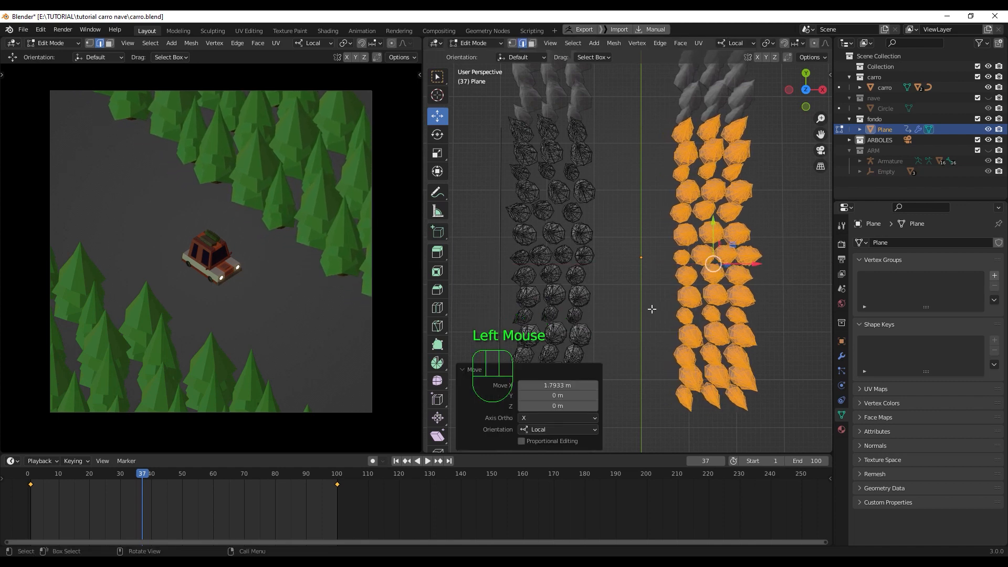
# Step: Check the tree spacing with the ground briefly revealed, undo the reveal, and move the right-side trees another 1.1609 m along local X
pyautogui.hotkey('alt', 'h')
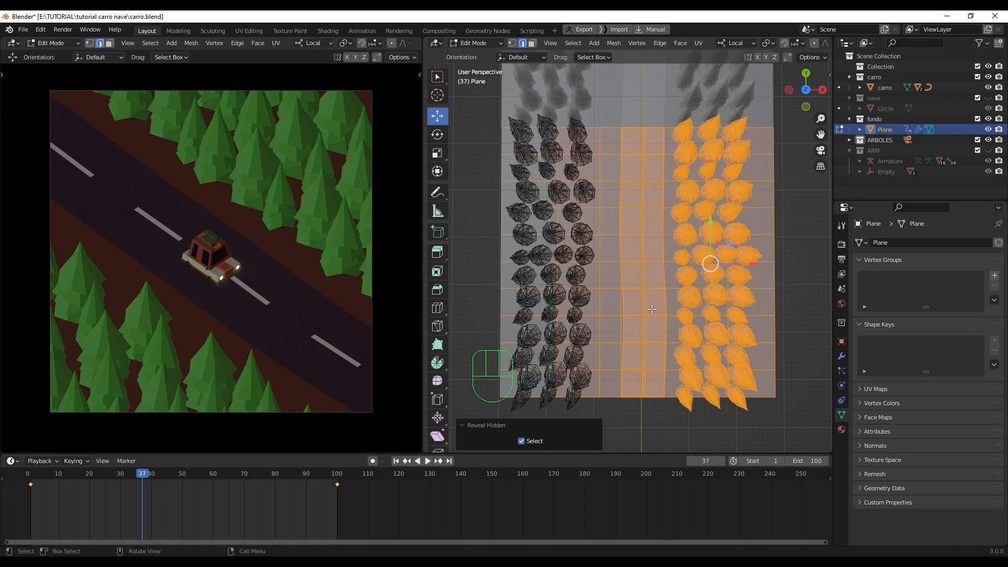
pyautogui.hotkey('ctrl', 'z')
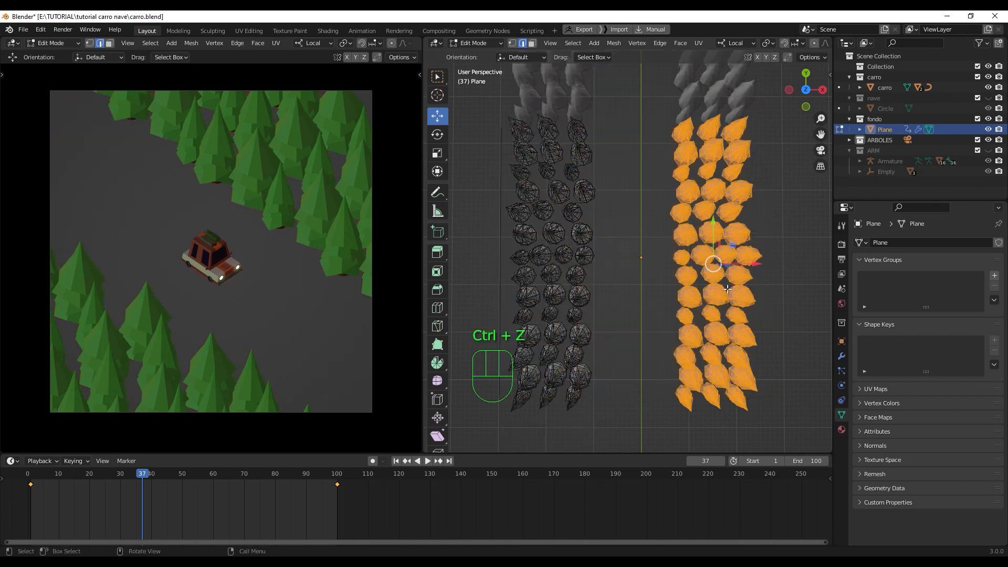
pyautogui.moveTo(758, 267); pyautogui.dragTo(766, 262)
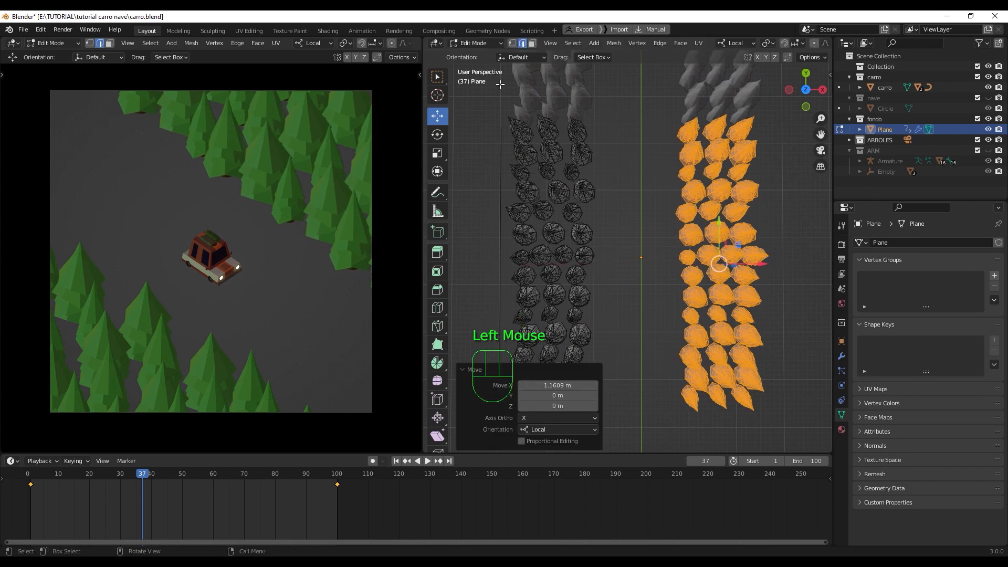
# Step: Box-select the left-side trees from the top view, move them 1.2921 m along local X, and reveal the hidden ground and road
pyautogui.moveTo(484, 104); pyautogui.dragTo(501, 91)
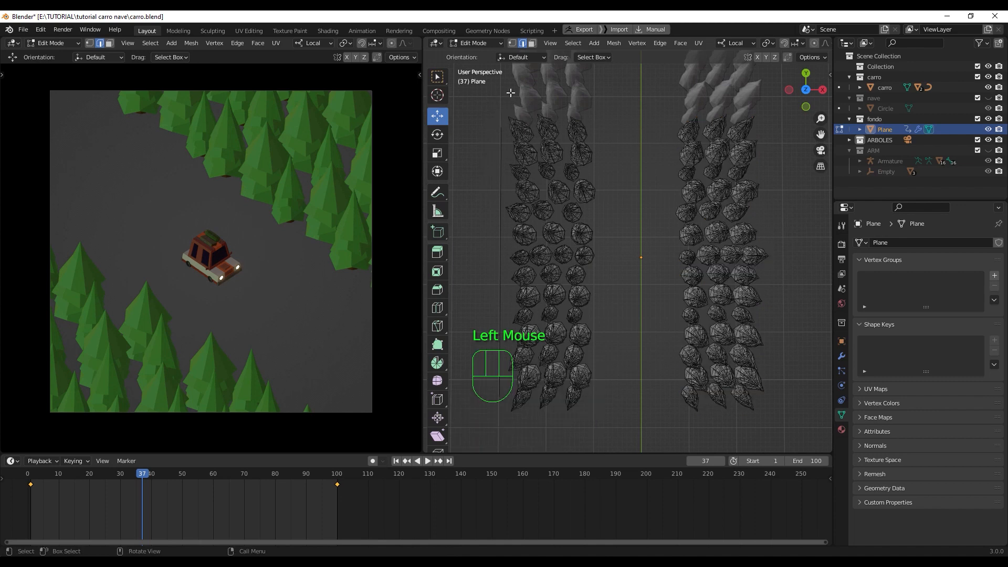
pyautogui.press('KP_7')
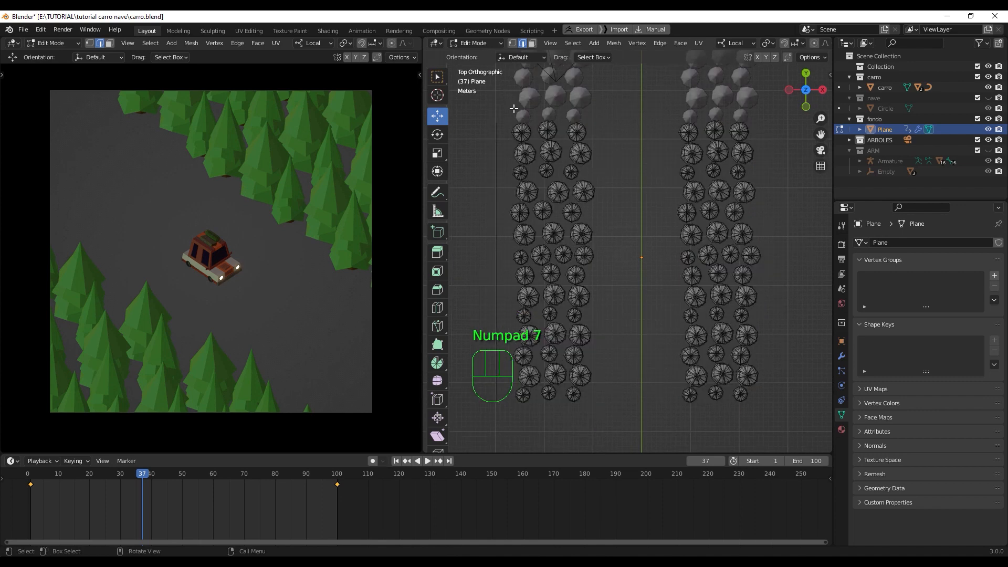
pyautogui.moveTo(507, 96); pyautogui.dragTo(614, 426)
pyautogui.moveTo(597, 266); pyautogui.dragTo(606, 263)
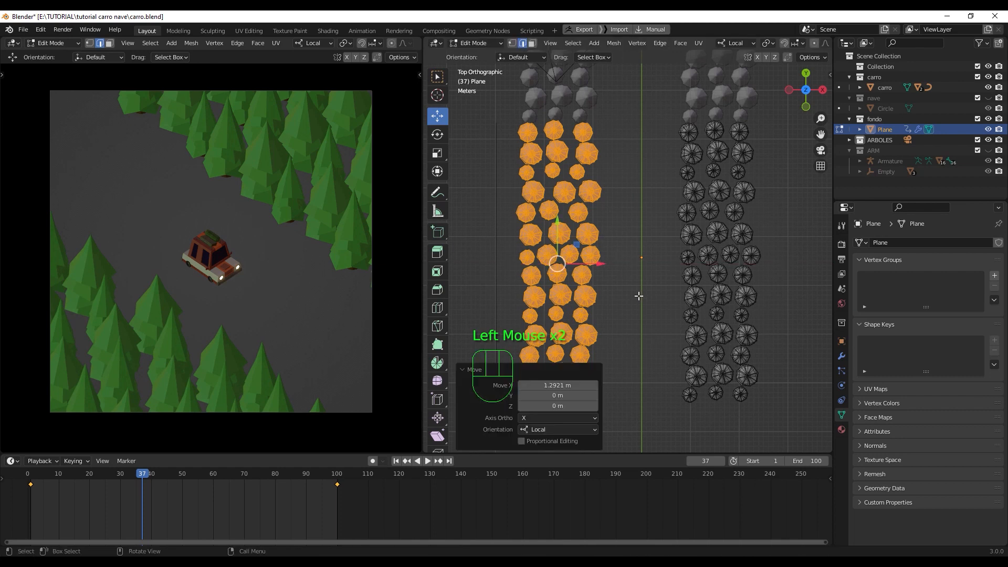
pyautogui.hotkey('alt', 'h')
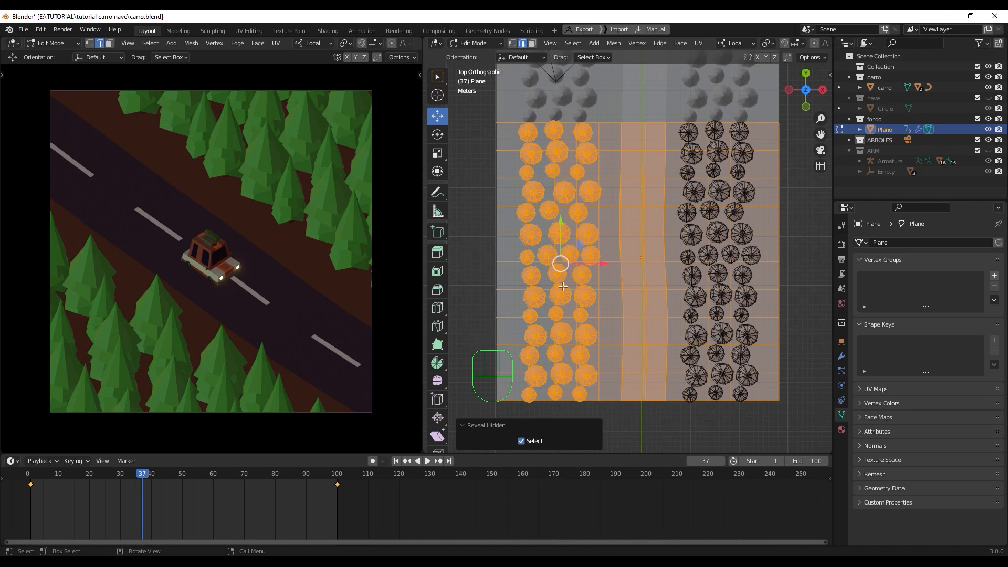
# Step: Return to frame 1, adjust the camera framing so the car sits slightly higher and further left, and preview the animation
pyautogui.hotkey('shift', 'Left')
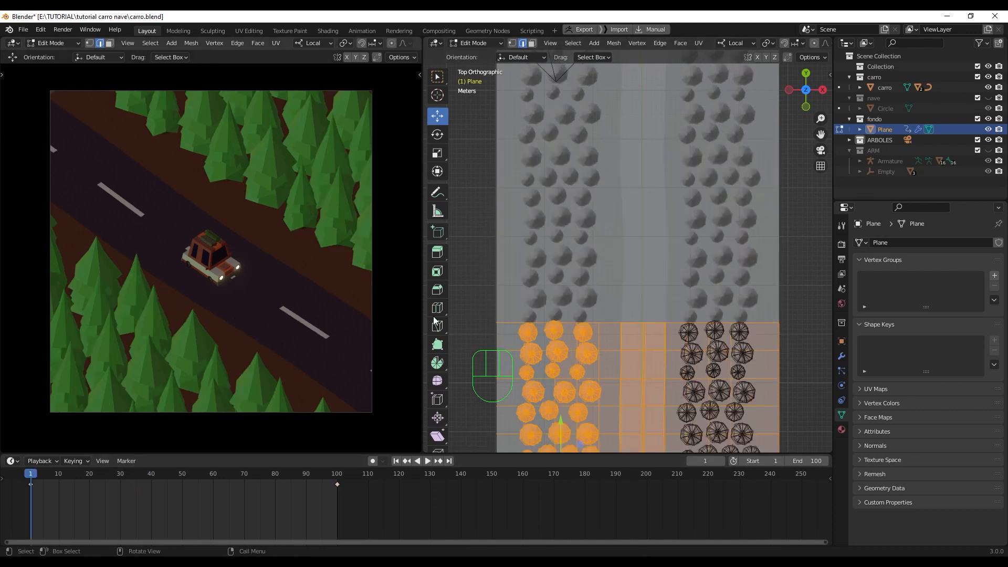
pyautogui.moveTo(219, 274); pyautogui.dragTo(219, 270, button='middle')
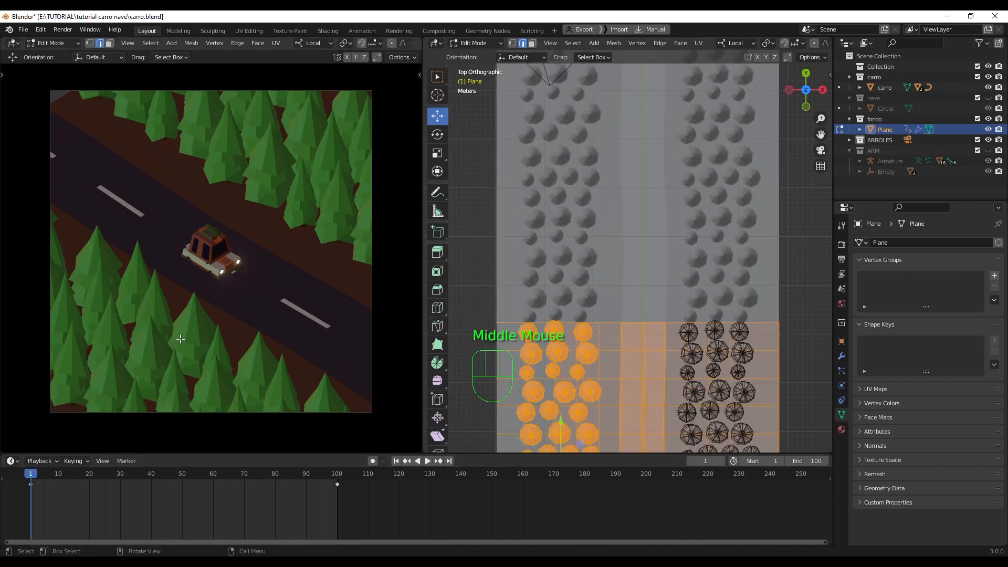
pyautogui.keyDown('shift'); pyautogui.moveTo(214, 330); pyautogui.dragTo(205, 317, button='middle'); pyautogui.keyUp('shift')
pyautogui.press('space')
pyautogui.moveTo(35, 478)
pyautogui.mouseDown()
pyautogui.moveTo(137, 474)
pyautogui.moveTo(201, 496)
pyautogui.moveTo(32, 496)
pyautogui.mouseUp()
pyautogui.press('space')
# Step: Select the whole linked road strip in face mode and widen it by scaling 1.344 along local X
pyautogui.keyDown('shift'); pyautogui.moveTo(639, 354); pyautogui.dragTo(626, 236, button='middle'); pyautogui.keyUp('shift')
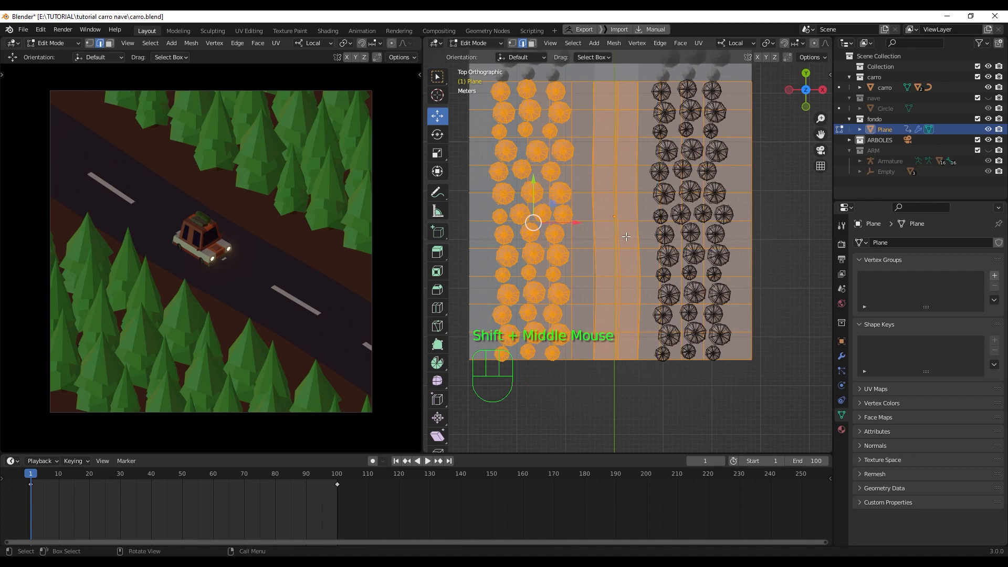
pyautogui.click(612, 349)
pyautogui.press('3')
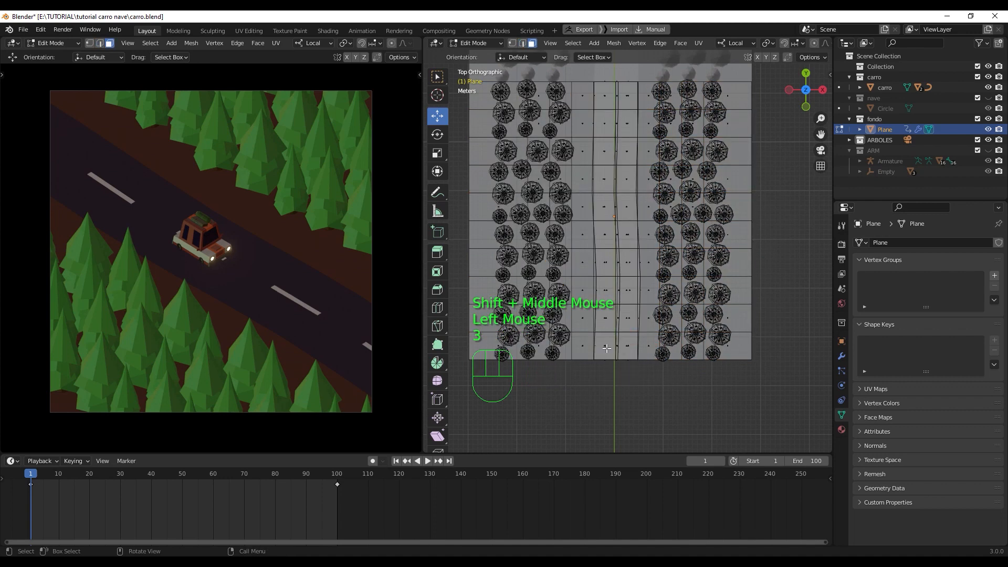
pyautogui.click(605, 348)
pyautogui.press('l')
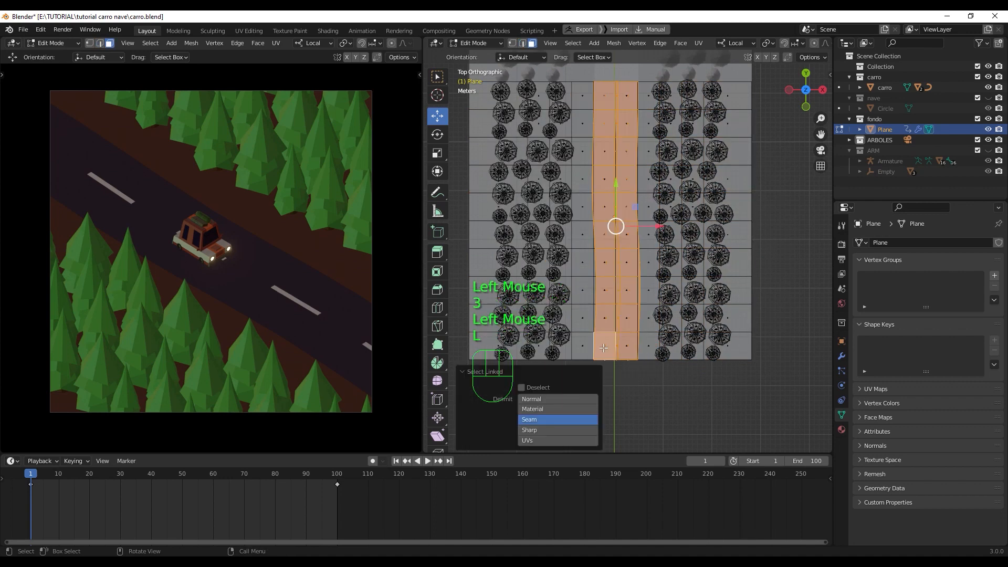
pyautogui.scroll(2, 620, 206)
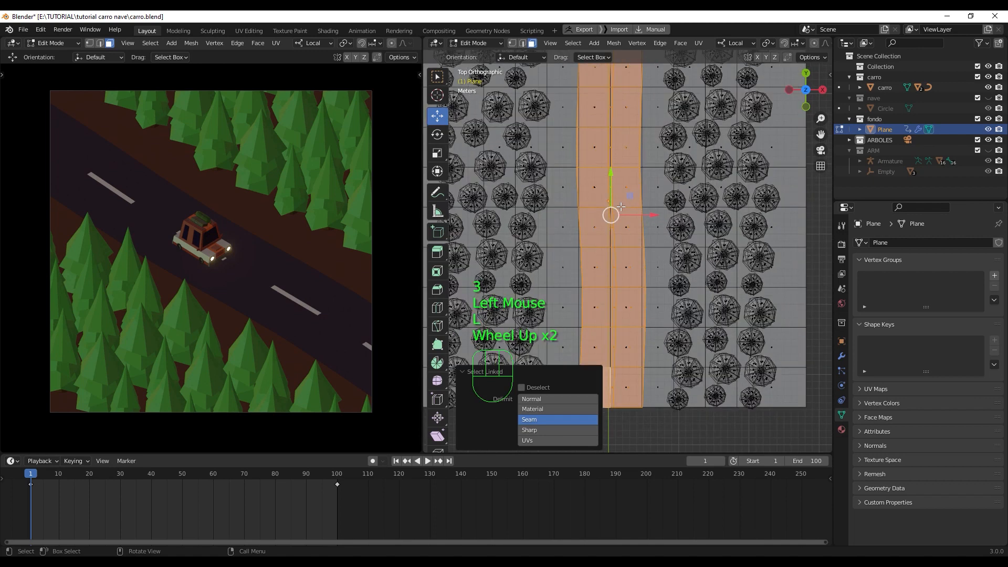
pyautogui.keyDown('shift'); pyautogui.moveTo(622, 218); pyautogui.dragTo(613, 276, button='middle'); pyautogui.keyUp('shift')
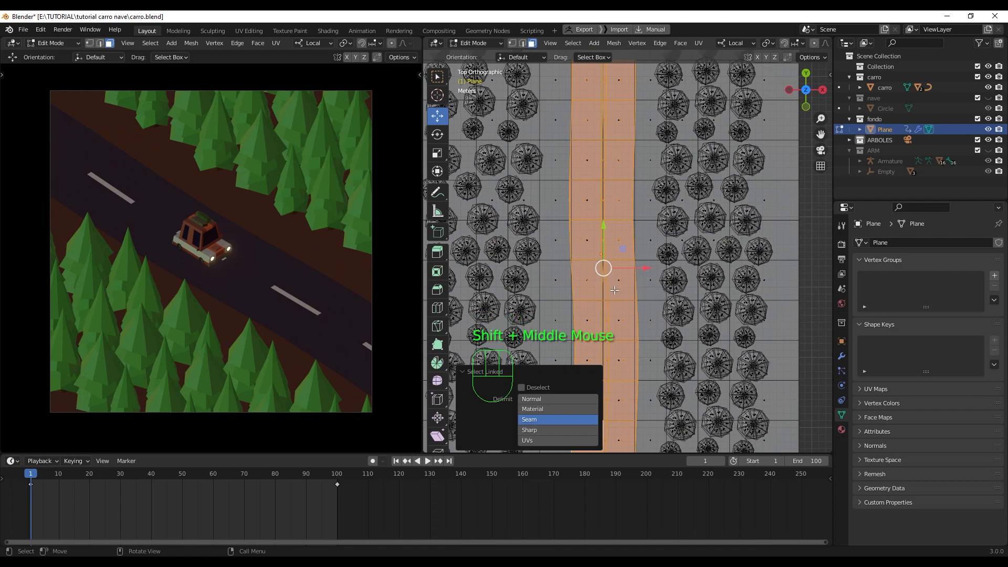
pyautogui.press('s')
pyautogui.press('x')
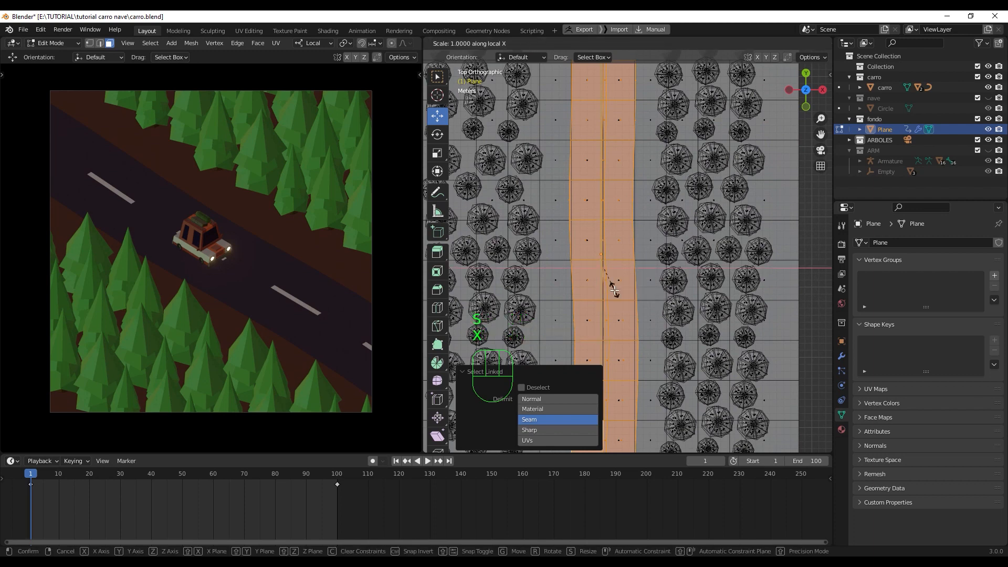
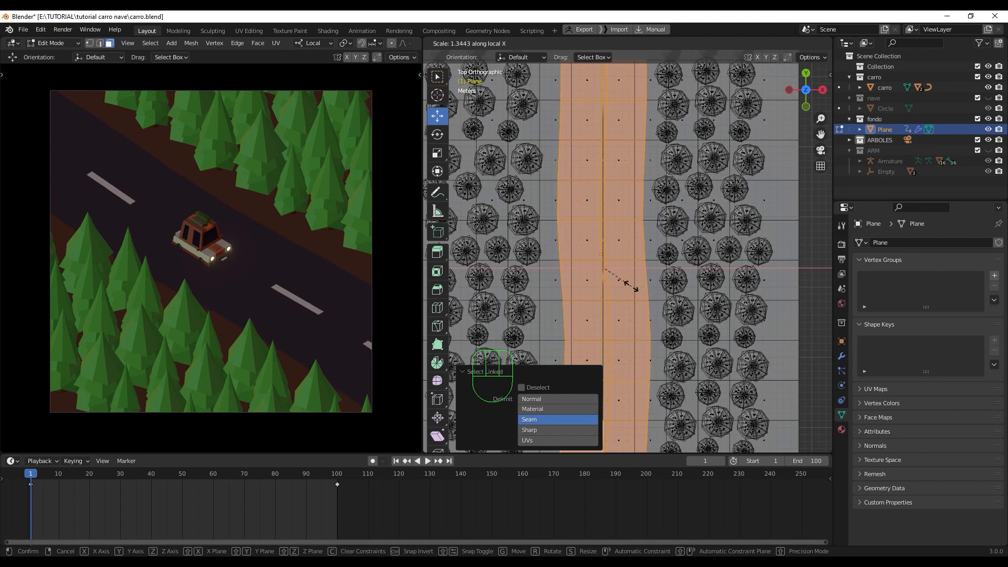
pyautogui.click(629, 285)
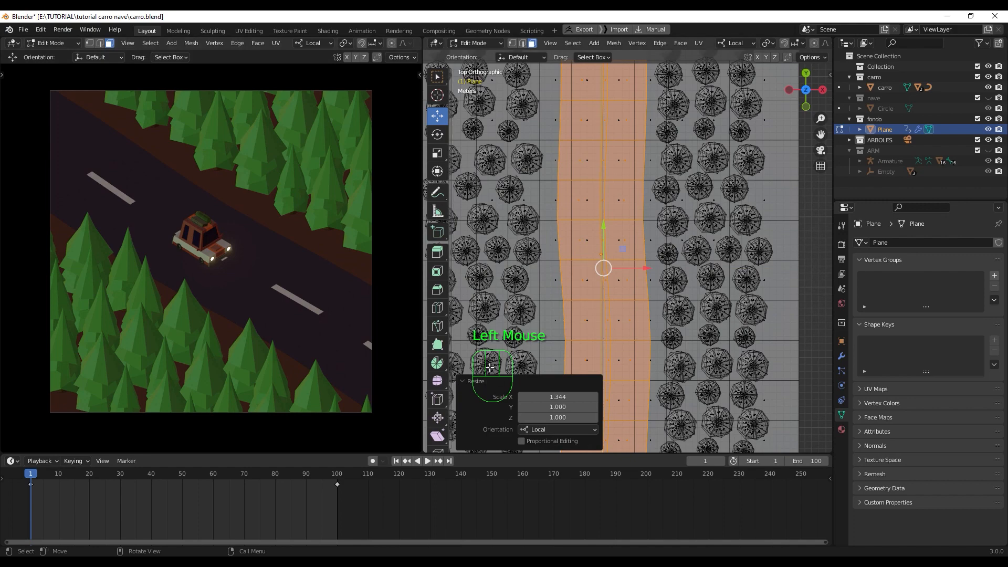
# Step: Play back the animation to check the widened road and the repeating trees in the camera view
pyautogui.press('space')
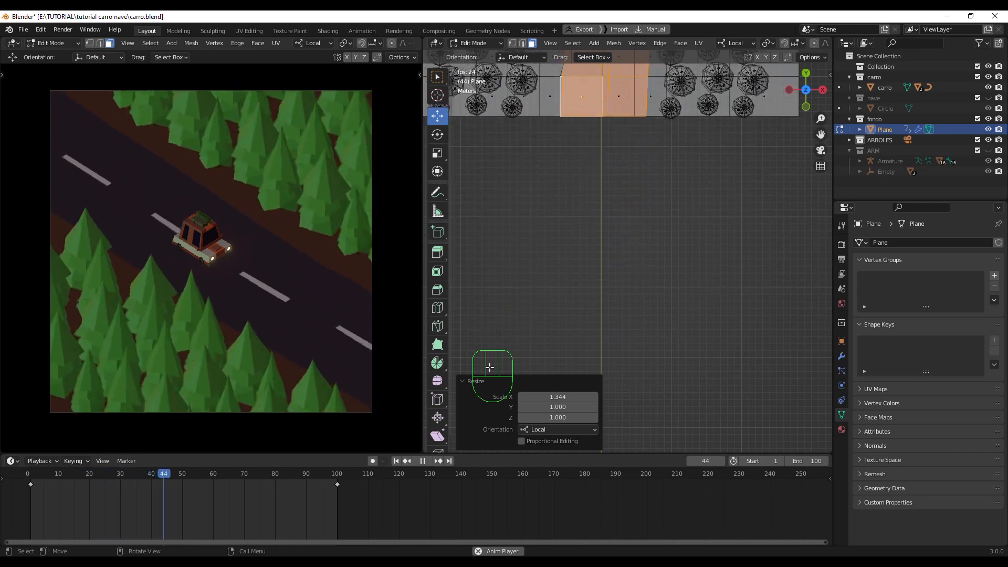
pyautogui.press('space')
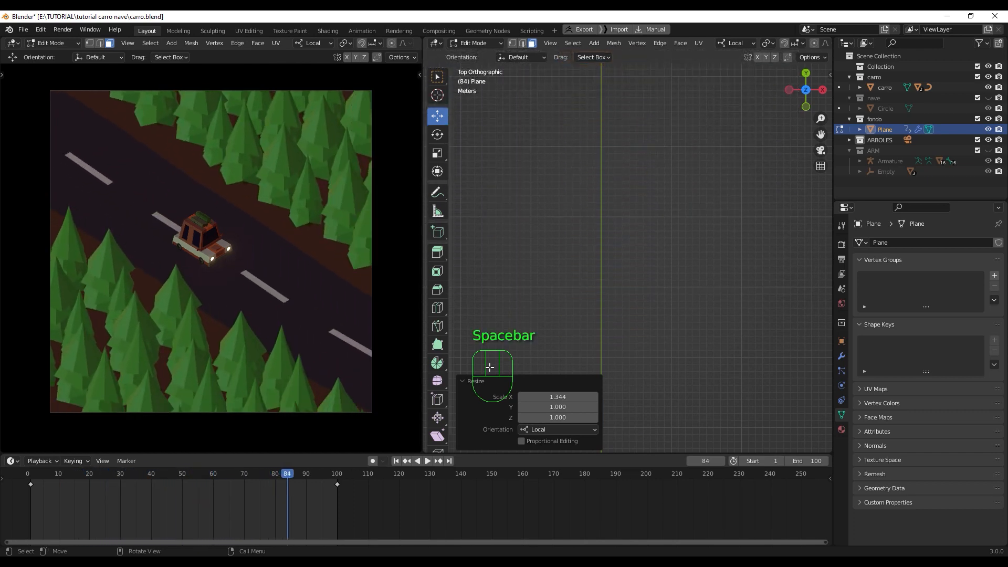
pyautogui.scroll(-5, 630, 239)
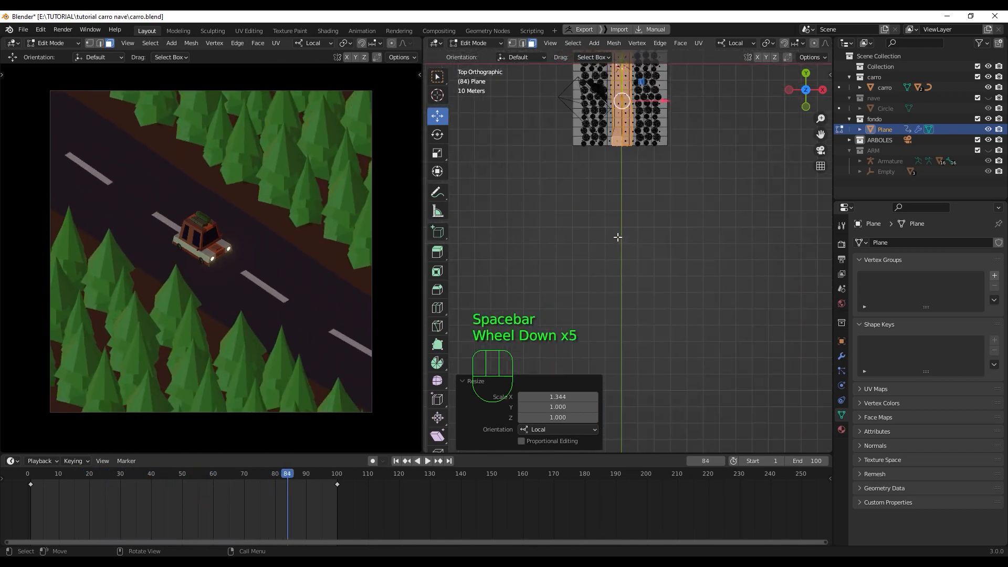
pyautogui.press('space')
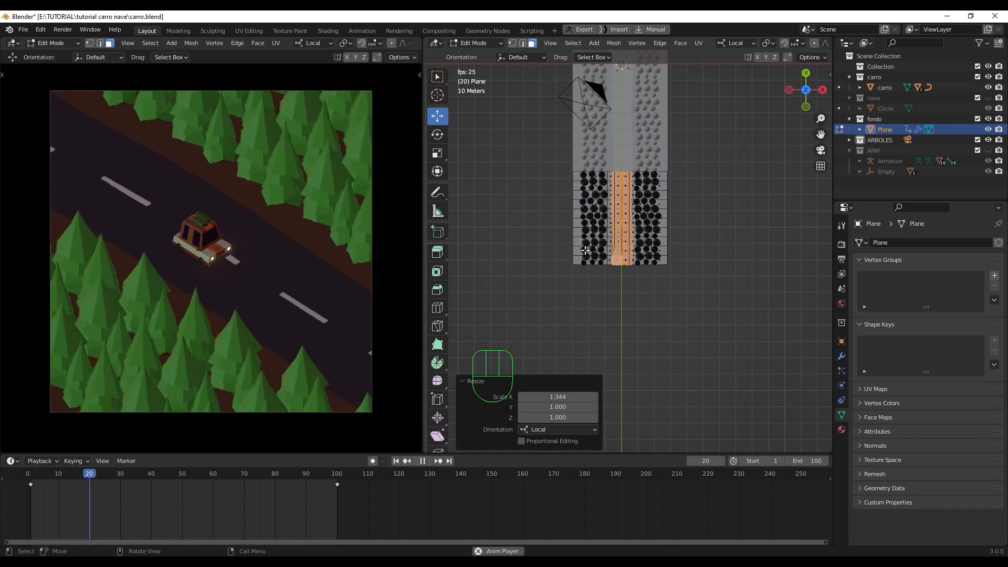
pyautogui.press('space')
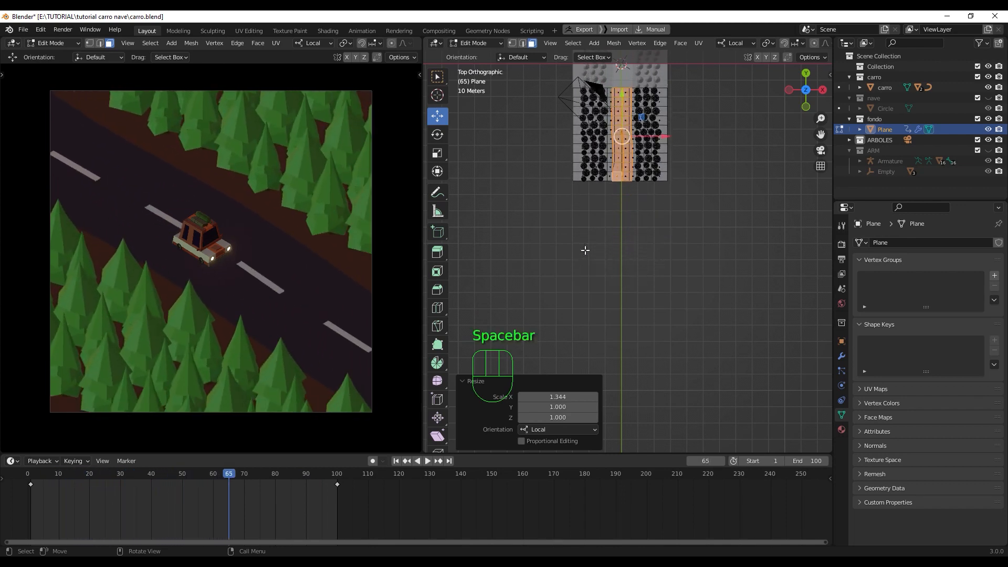
# Step: Add the linked ground faces to the road selection and hide both, leaving only the trees for editing
pyautogui.scroll(3, 645, 184)
pyautogui.keyDown('shift'); pyautogui.moveTo(634, 180); pyautogui.dragTo(659, 273, button='middle'); pyautogui.keyUp('shift')
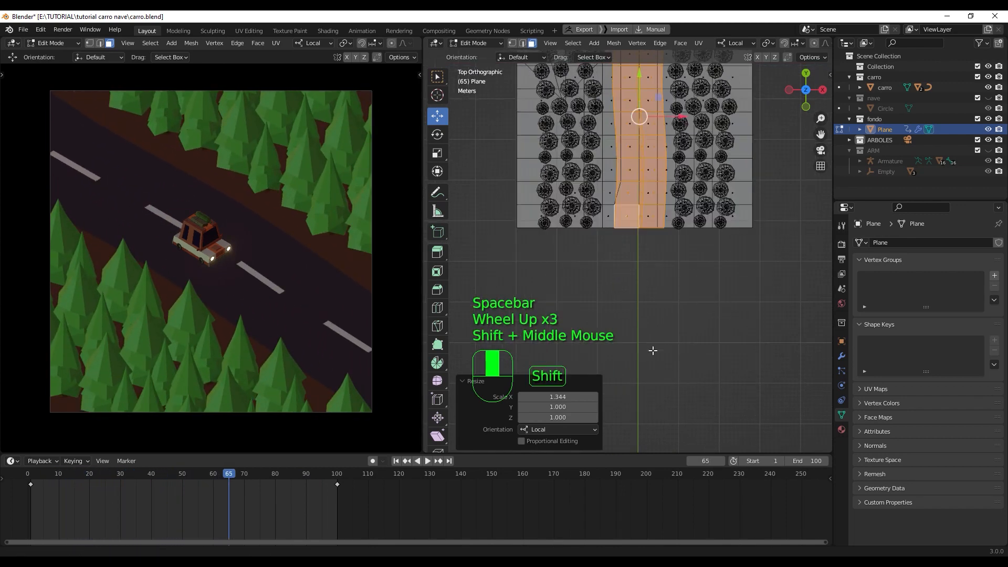
pyautogui.keyDown('shift'); pyautogui.moveTo(595, 164); pyautogui.dragTo(629, 256, button='middle'); pyautogui.keyUp('shift')
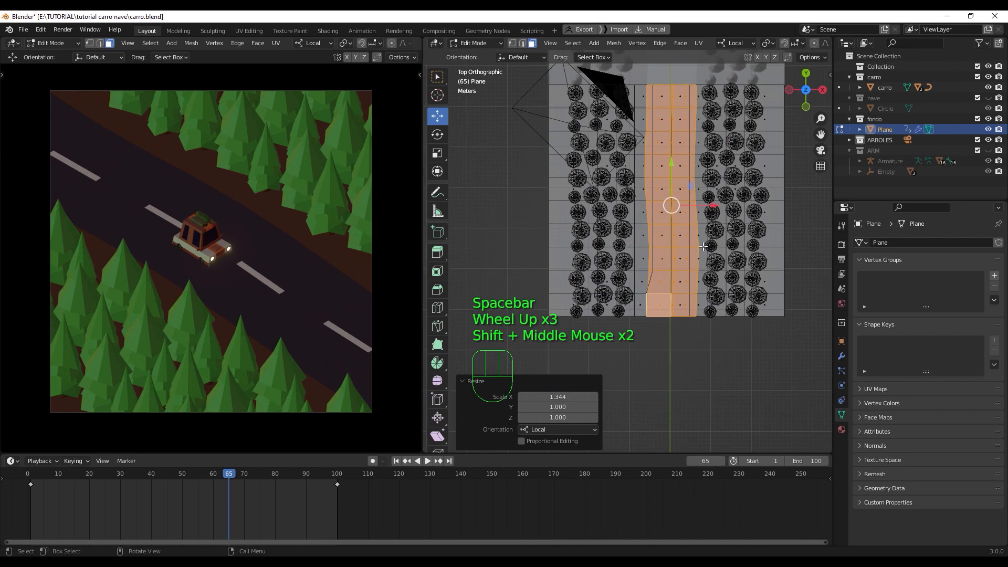
pyautogui.keyDown('shift'); pyautogui.moveTo(638, 192); pyautogui.dragTo(615, 218, button='middle'); pyautogui.keyUp('shift')
pyautogui.scroll(2, 613, 261)
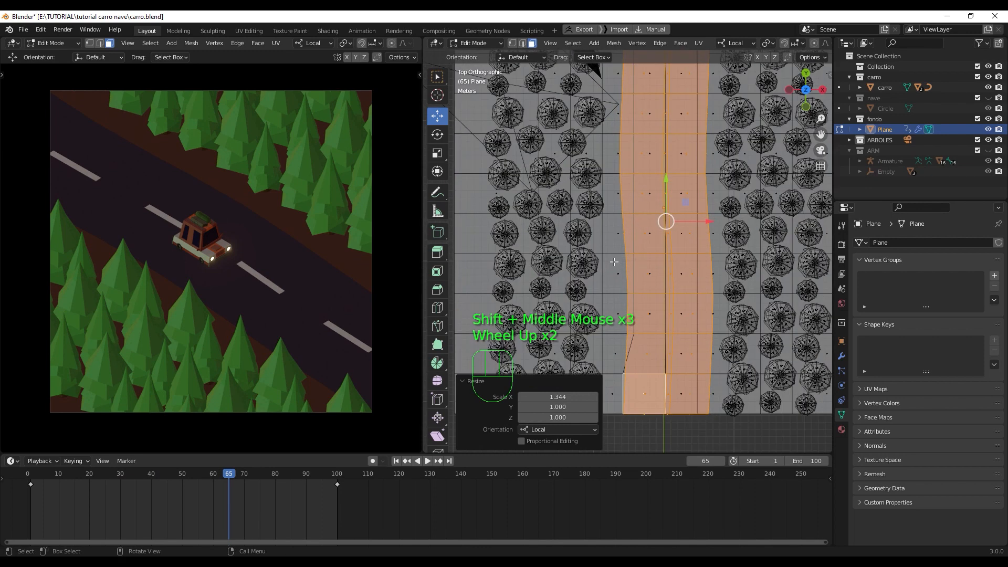
pyautogui.scroll(-2, 614, 262)
pyautogui.scroll(1, 614, 262)
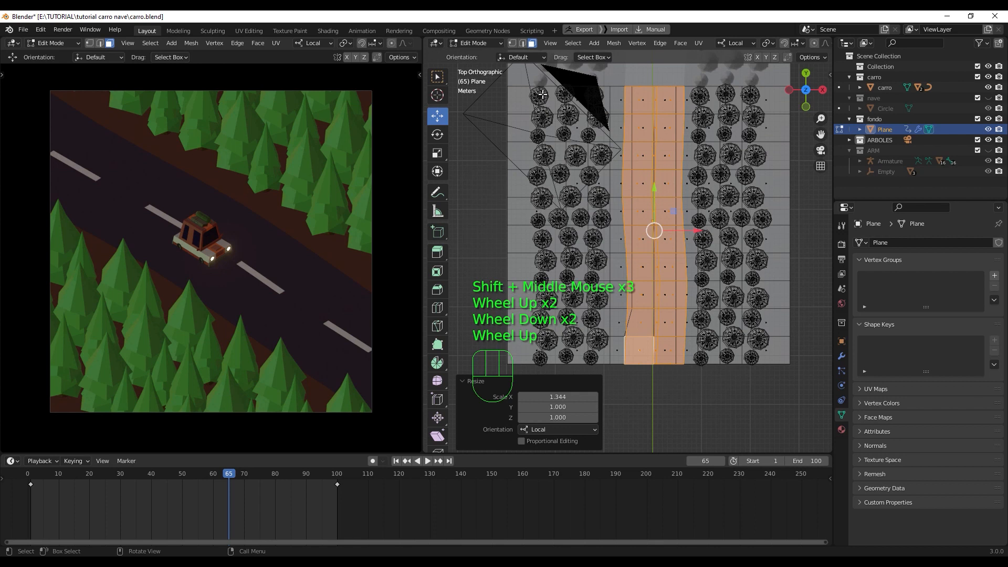
pyautogui.keyDown('shift'); pyautogui.click(618, 264); pyautogui.keyUp('shift')
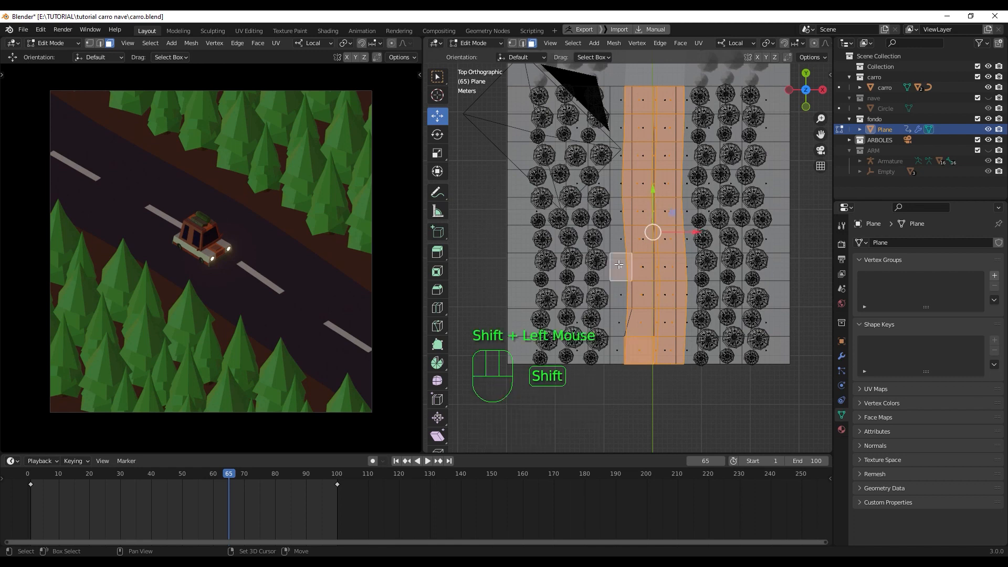
pyautogui.press('l')
pyautogui.press('h')
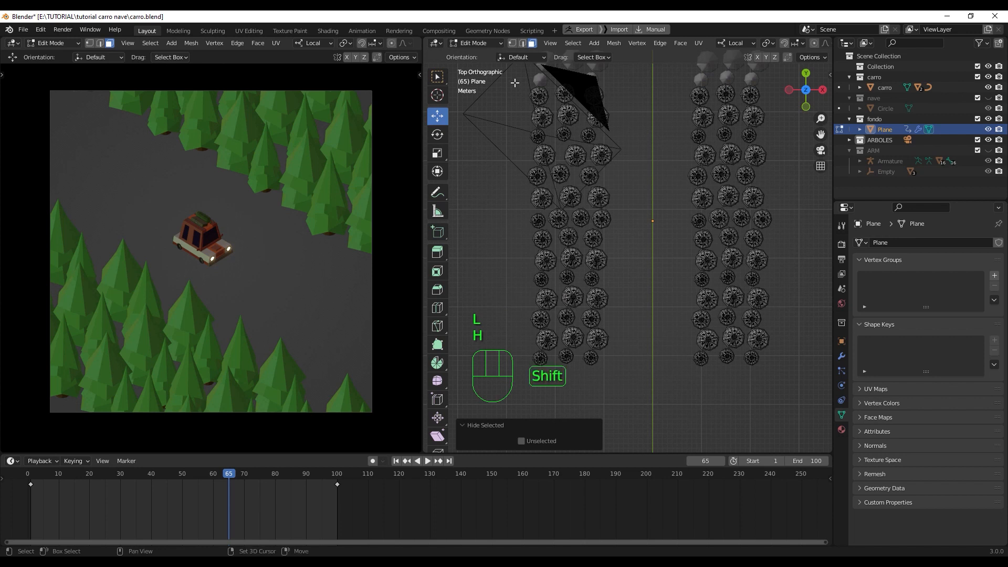
pyautogui.keyDown('shift'); pyautogui.moveTo(514, 83); pyautogui.dragTo(546, 375); pyautogui.keyUp('shift')
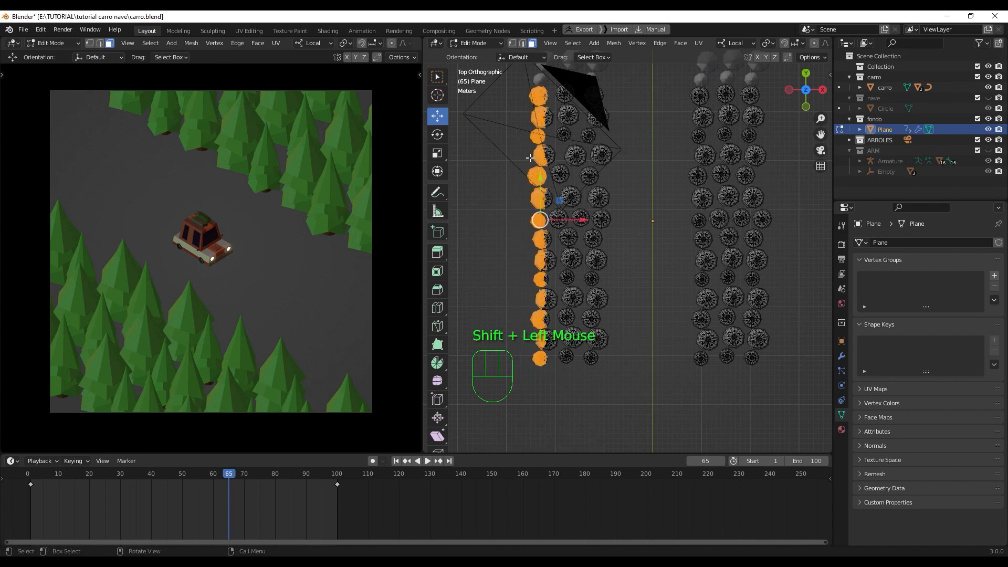
pyautogui.press('l')
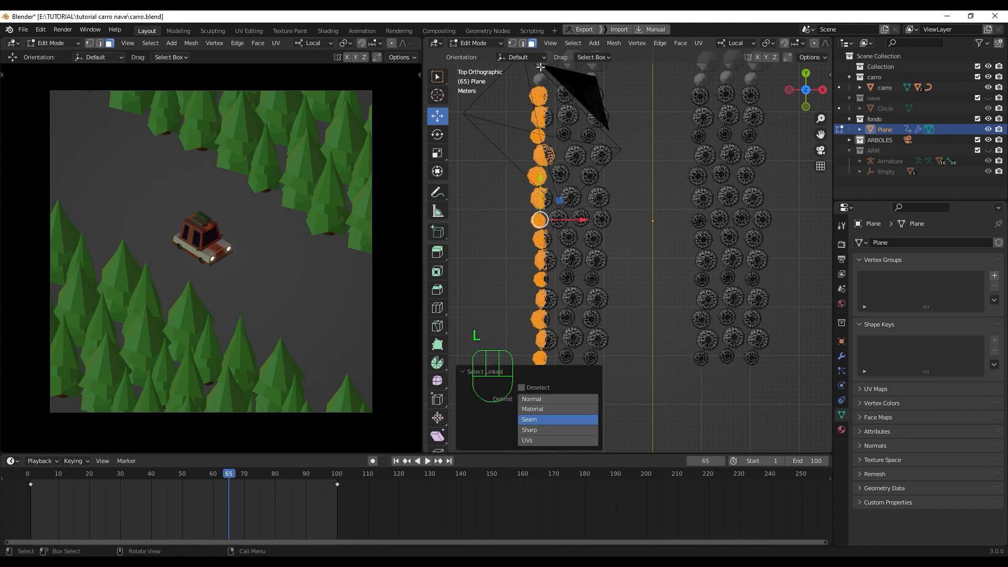
pyautogui.click(510, 148)
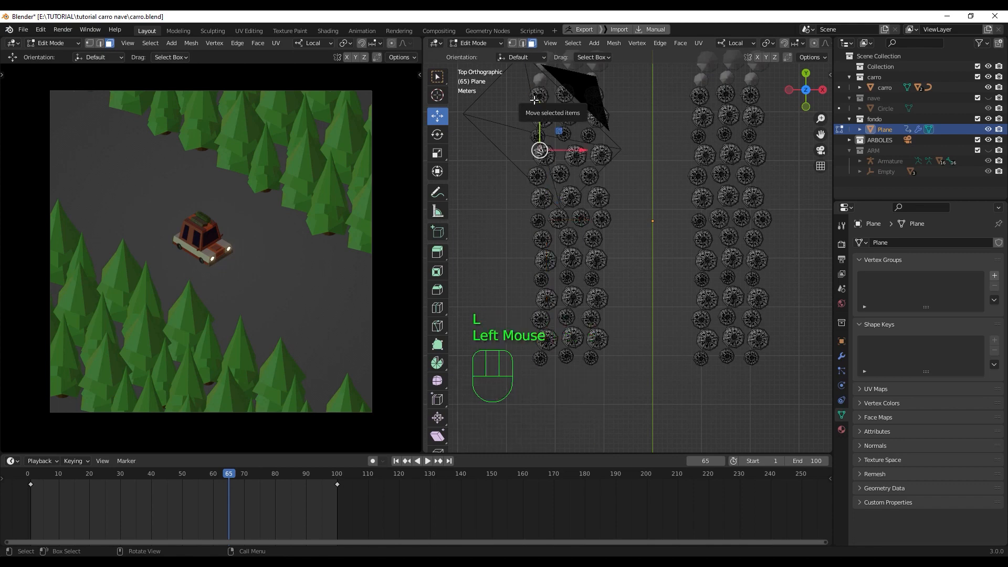
# Step: Select every tree in the outermost column of the left-hand tree block with the Lasso Select tool, including the last two trees at its lower end
pyautogui.scroll(2, 535, 100)
pyautogui.moveTo(535, 136); pyautogui.dragTo(584, 128, button='middle')
pyautogui.press('KP_7')
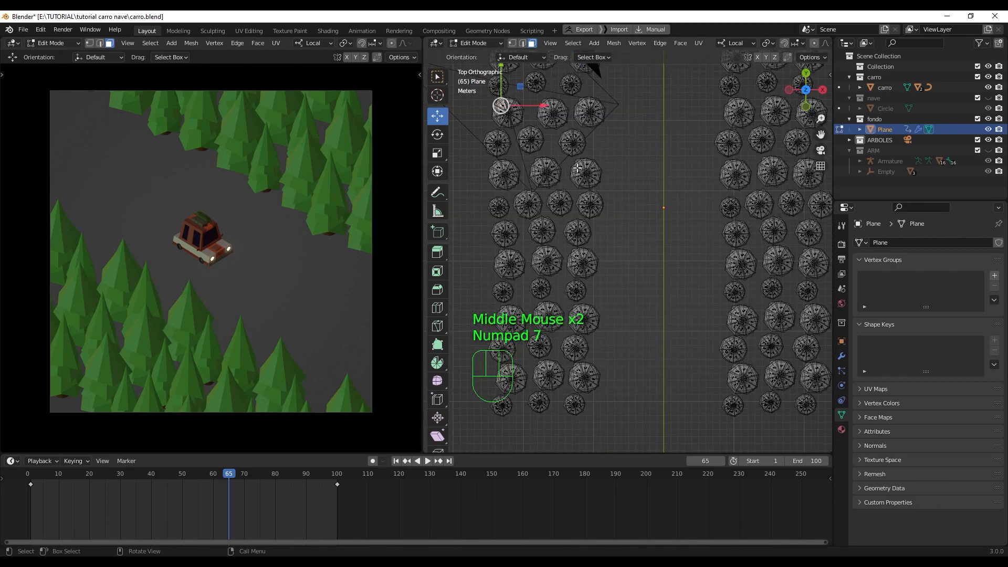
pyautogui.keyDown('shift'); pyautogui.moveTo(578, 168); pyautogui.dragTo(634, 175, button='middle'); pyautogui.keyUp('shift')
pyautogui.keyDown('shift'); pyautogui.moveTo(669, 141); pyautogui.dragTo(683, 222, button='middle'); pyautogui.keyUp('shift')
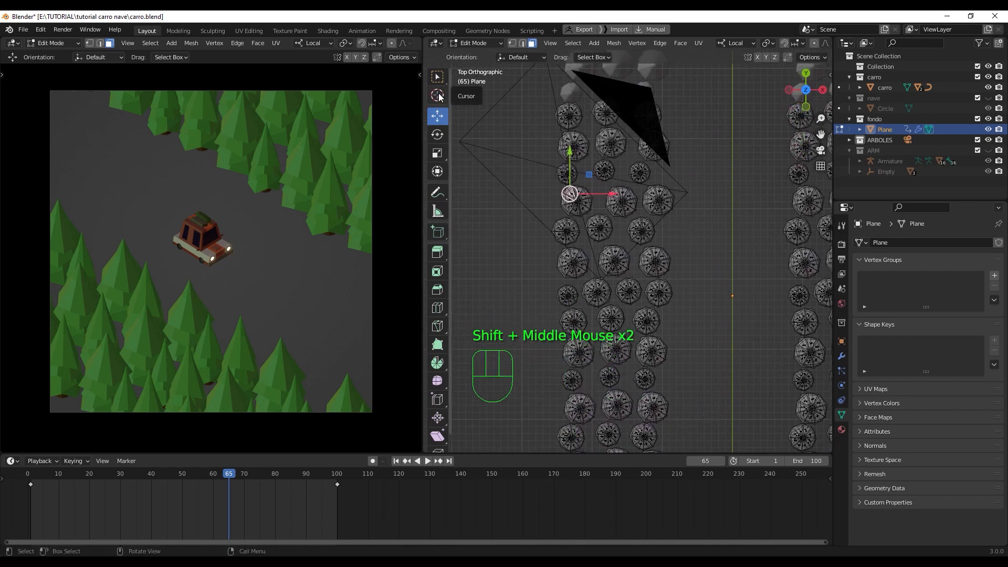
pyautogui.moveTo(438, 77)
pyautogui.mouseDown()
pyautogui.moveTo(499, 101)
pyautogui.moveTo(496, 144)
pyautogui.mouseUp()
pyautogui.moveTo(540, 97)
pyautogui.keyDown('shift'); pyautogui.mouseDown()
pyautogui.moveTo(561, 94)
pyautogui.moveTo(584, 113)
pyautogui.moveTo(596, 200)
pyautogui.moveTo(581, 233)
pyautogui.moveTo(590, 276)
pyautogui.moveTo(580, 293)
pyautogui.moveTo(596, 348)
pyautogui.moveTo(598, 418)
pyautogui.moveTo(587, 444)
pyautogui.moveTo(554, 451)
pyautogui.moveTo(537, 100)
pyautogui.mouseUp(); pyautogui.keyUp('shift')
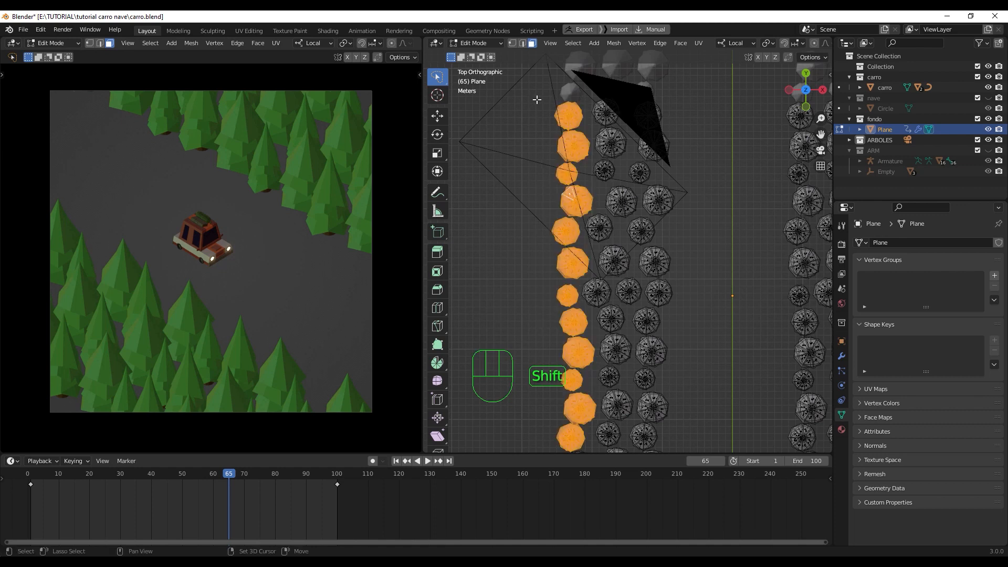
pyautogui.keyDown('shift'); pyautogui.moveTo(546, 294); pyautogui.dragTo(548, 360, button='middle'); pyautogui.keyUp('shift')
pyautogui.keyDown('shift'); pyautogui.moveTo(525, 336); pyautogui.dragTo(541, 341); pyautogui.keyUp('shift')
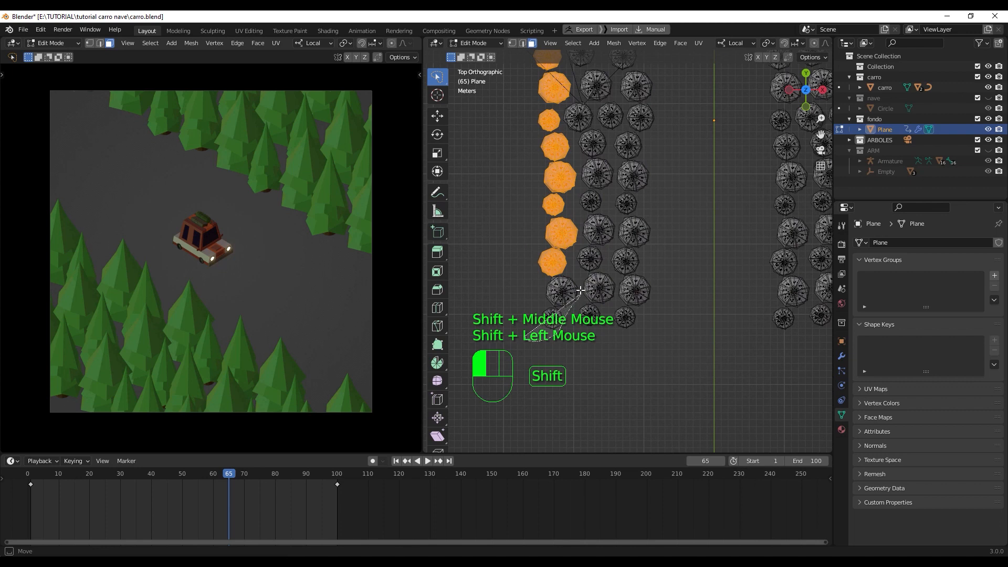
pyautogui.moveTo(580, 290)
pyautogui.keyDown('shift'); pyautogui.mouseDown()
pyautogui.moveTo(548, 270)
pyautogui.moveTo(527, 294)
pyautogui.moveTo(539, 342)
pyautogui.mouseUp(); pyautogui.keyUp('shift')
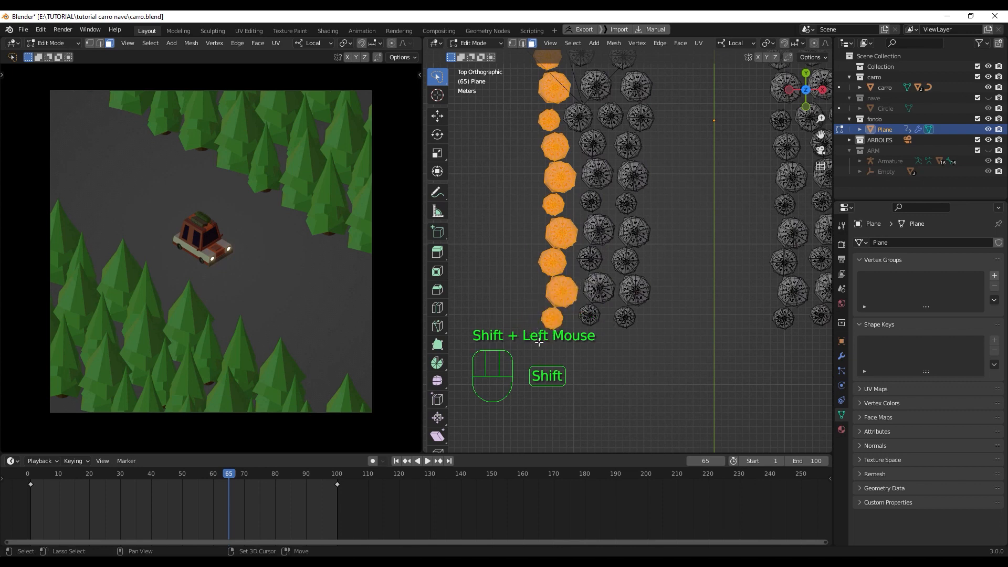
# Step: Duplicate the selected tree column and move the copy -4.7555 m along local X to add another outer row beside the left-hand tree block
pyautogui.scroll(-2, 539, 341)
pyautogui.moveTo(539, 341); pyautogui.dragTo(585, 309, button='middle')
pyautogui.press('KP_7')
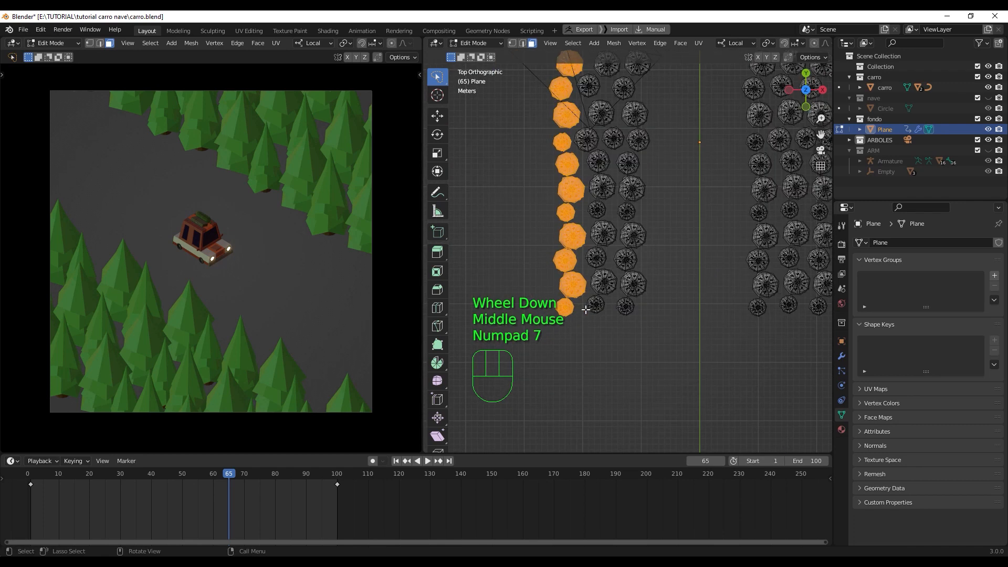
pyautogui.keyDown('shift'); pyautogui.moveTo(587, 230); pyautogui.dragTo(626, 297, button='middle'); pyautogui.keyUp('shift')
pyautogui.hotkey('shift', 'd')
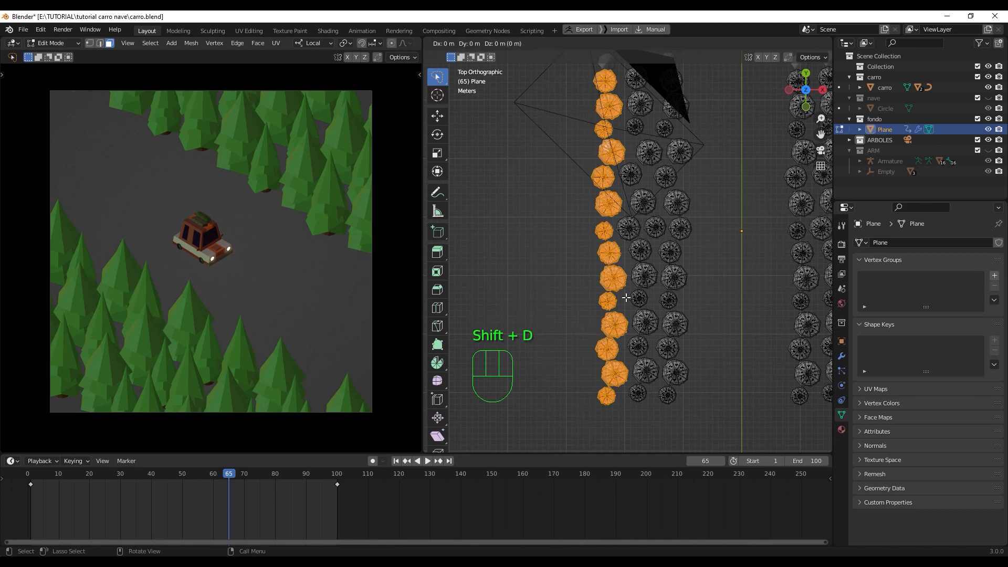
pyautogui.press('x')
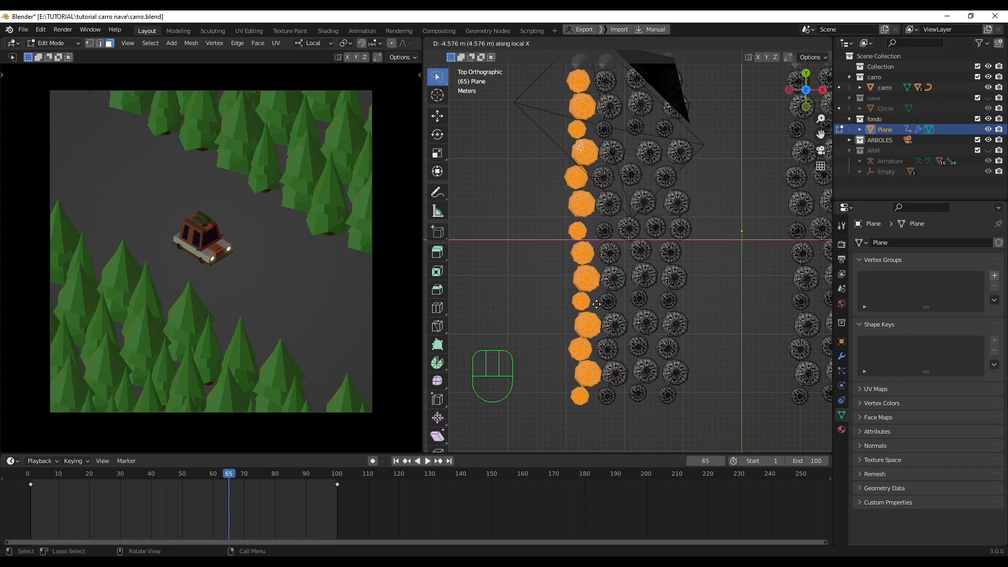
pyautogui.click(598, 303)
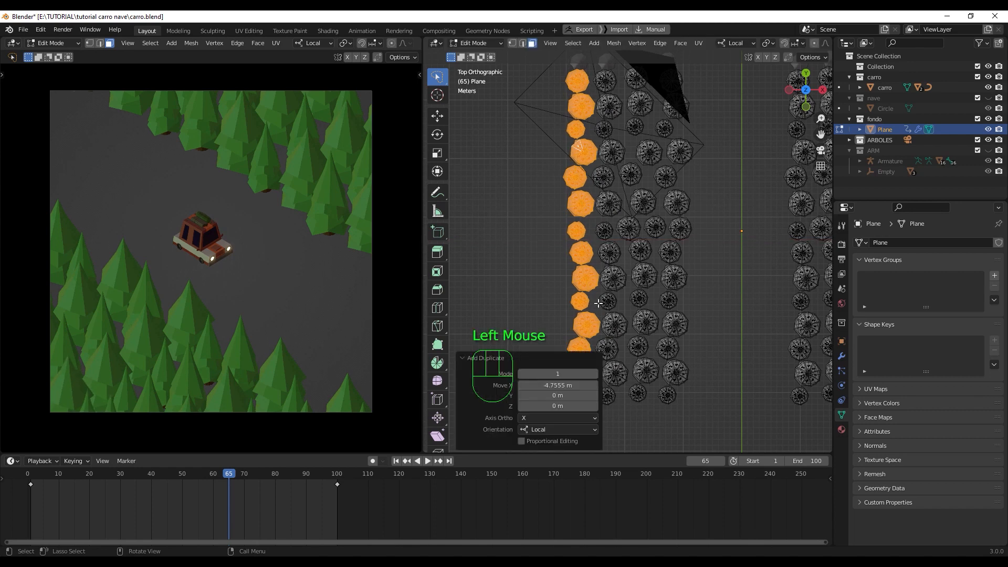
pyautogui.scroll(-1, 684, 293)
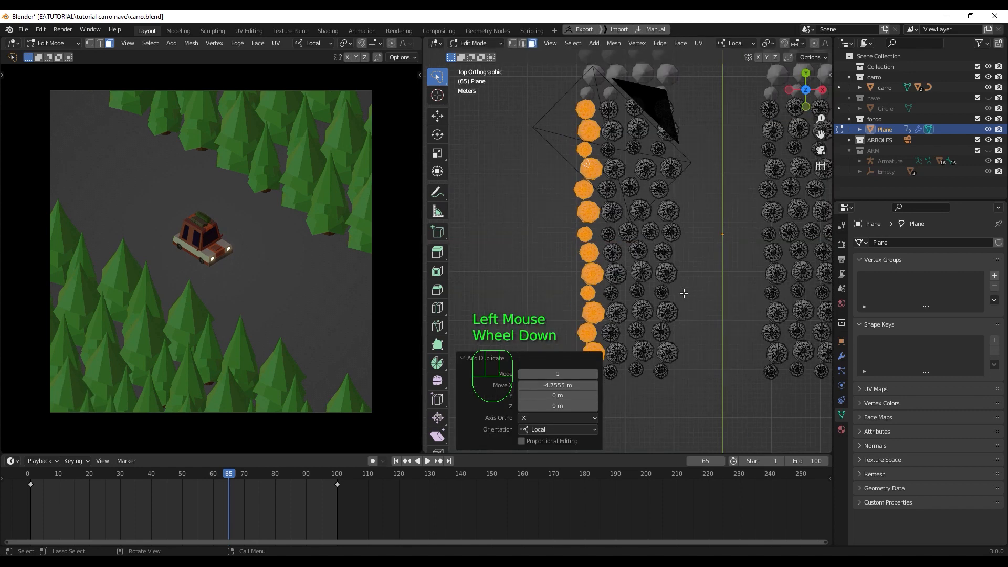
pyautogui.keyDown('shift'); pyautogui.moveTo(684, 293); pyautogui.dragTo(644, 334, button='middle'); pyautogui.keyUp('shift')
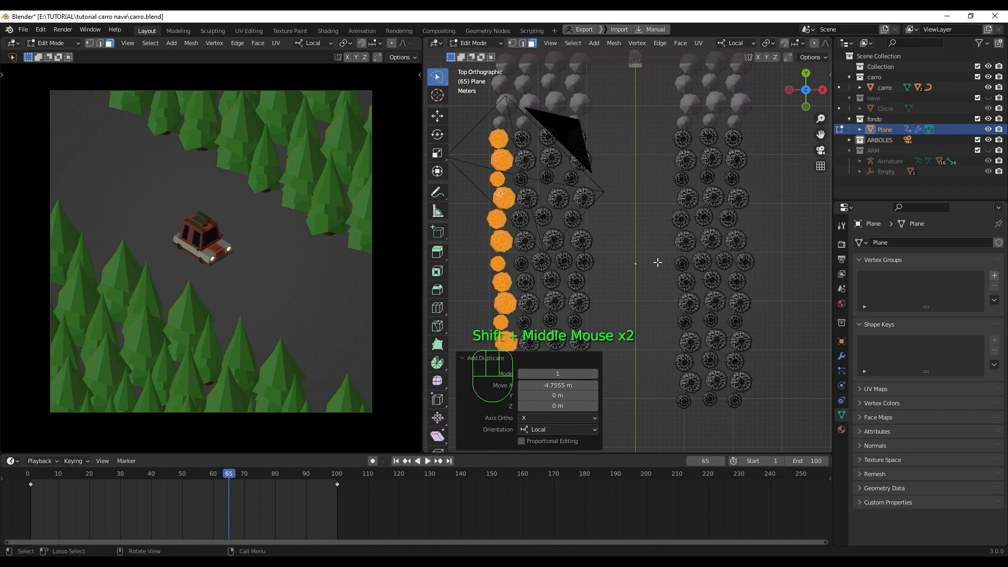
# Step: Return to Object Mode, preview the road and tree animation, and save the file
pyautogui.press('Tab')
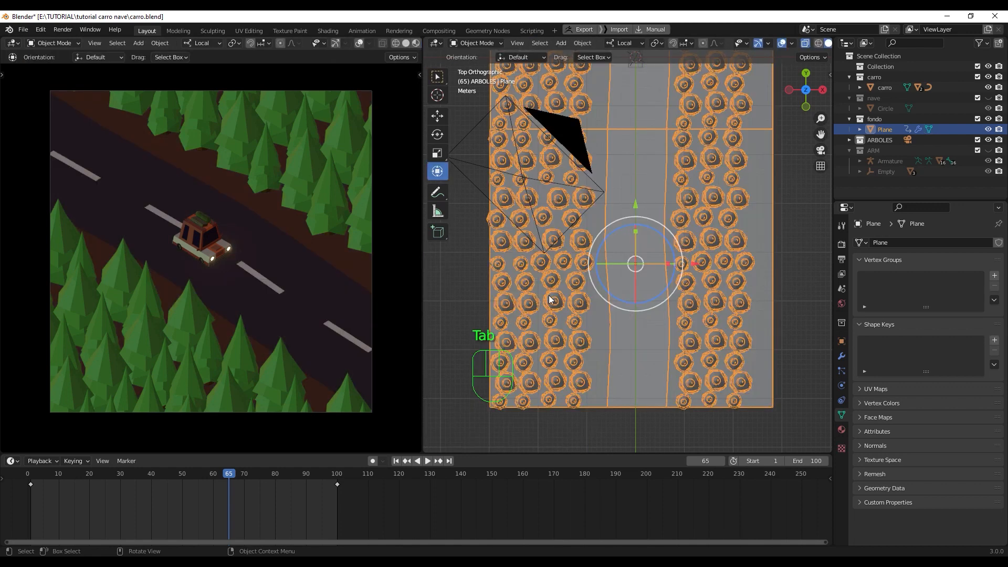
pyautogui.scroll(-2, 559, 258)
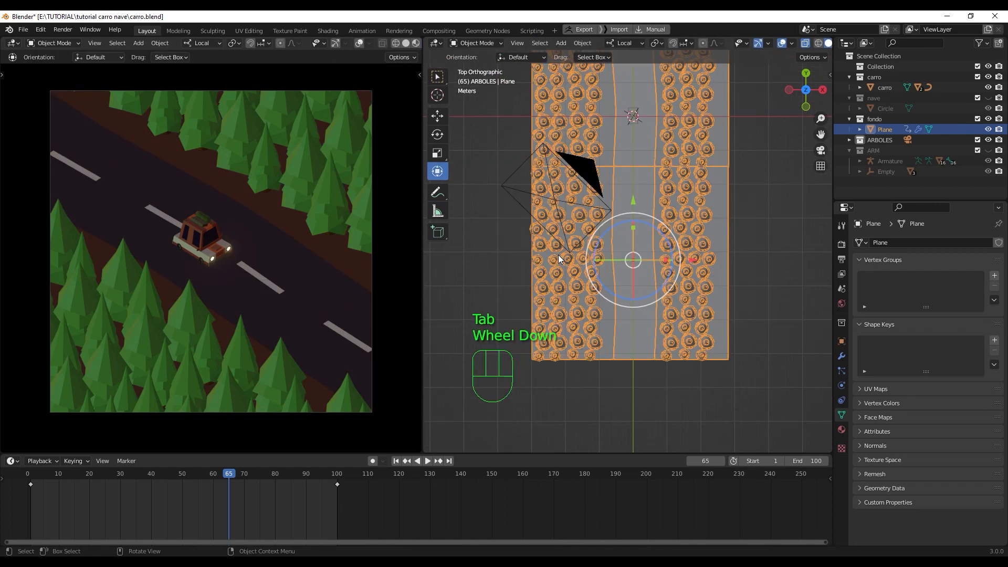
pyautogui.scroll(2, 558, 255)
pyautogui.press('space')
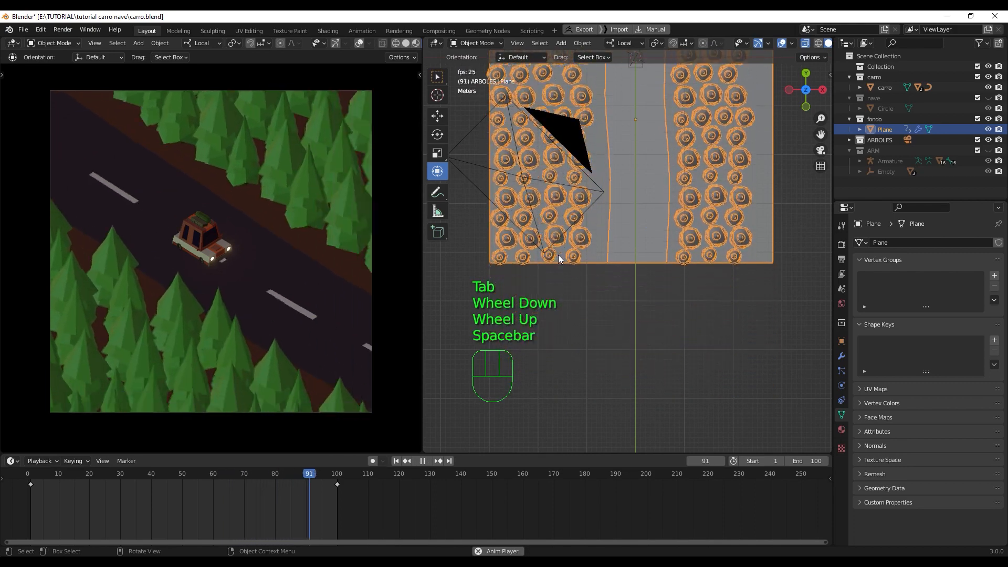
pyautogui.press('space')
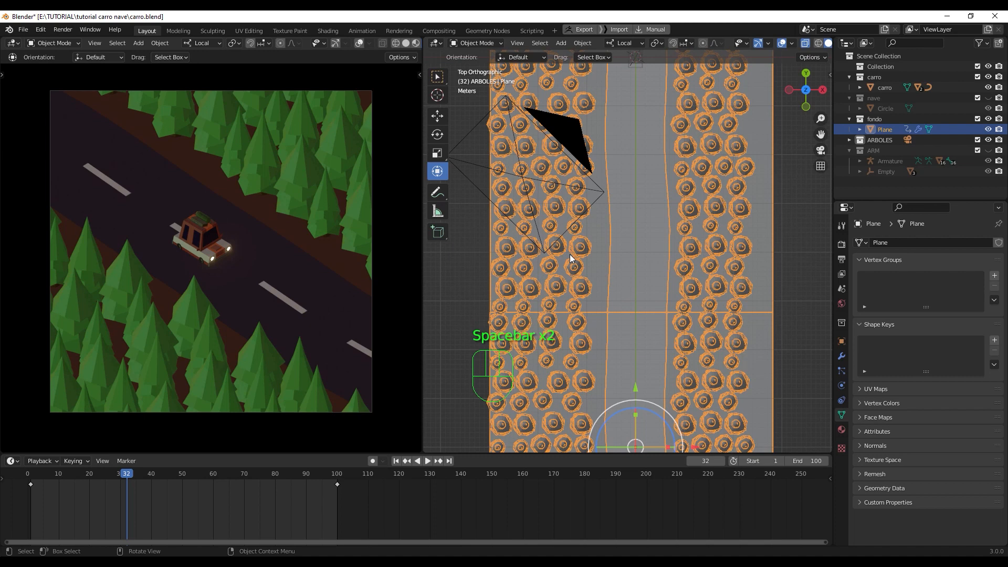
pyautogui.hotkey('ctrl', 's')
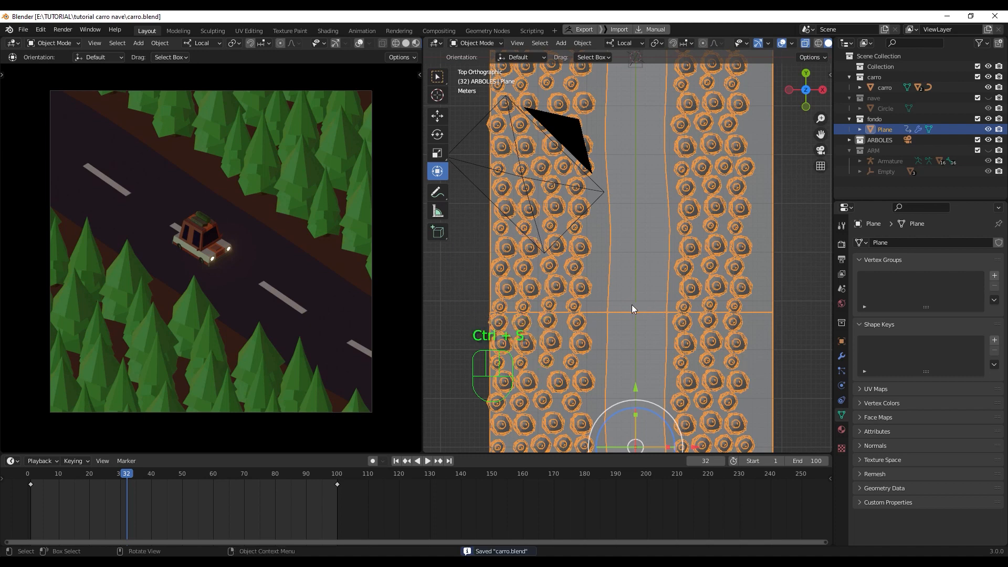
# Step: Play the background animation again and examine how the trees loop along the road
pyautogui.press('space')
pyautogui.keyDown('shift'); pyautogui.moveTo(633, 314); pyautogui.dragTo(634, 114, button='middle'); pyautogui.keyUp('shift')
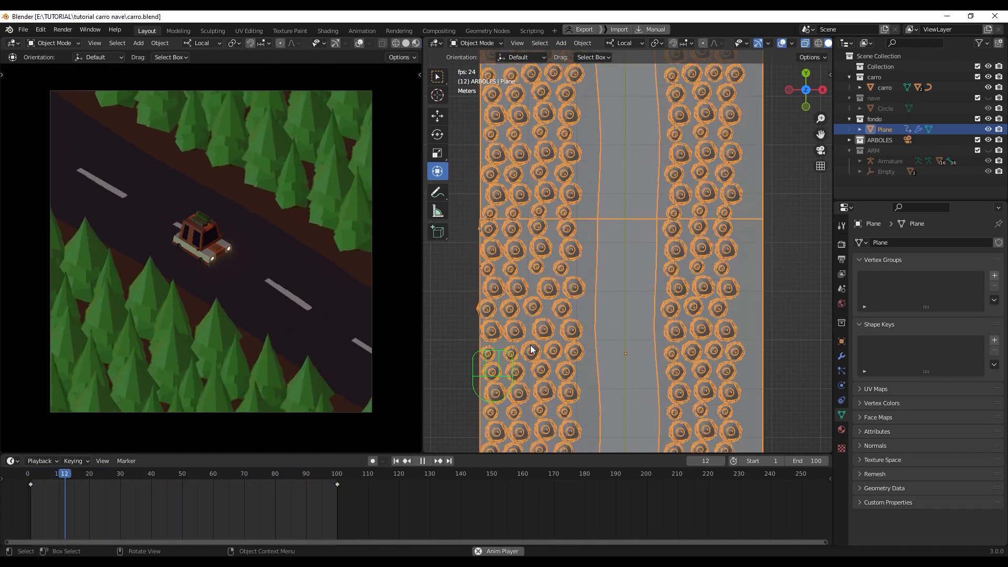
pyautogui.press('space')
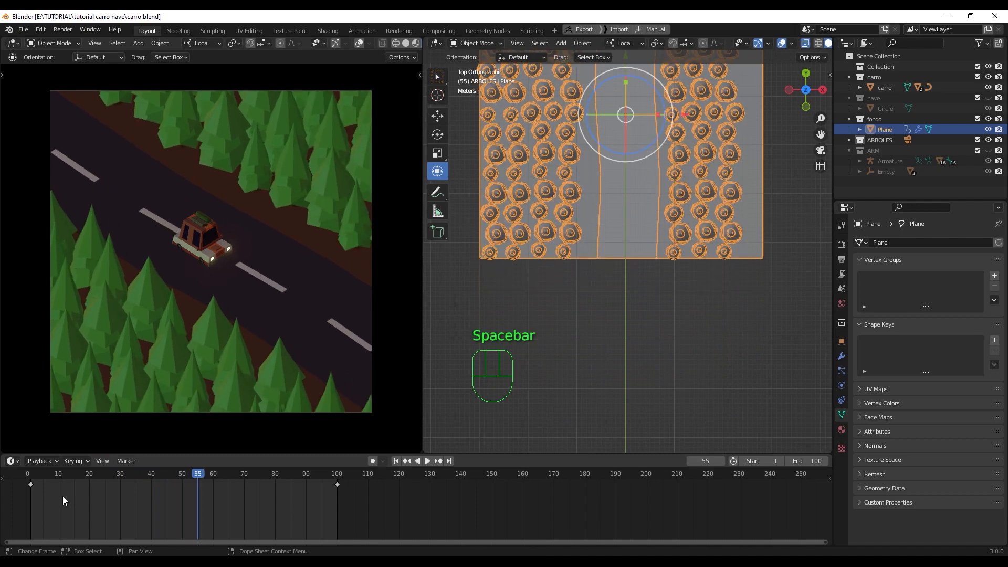
pyautogui.click(30, 484)
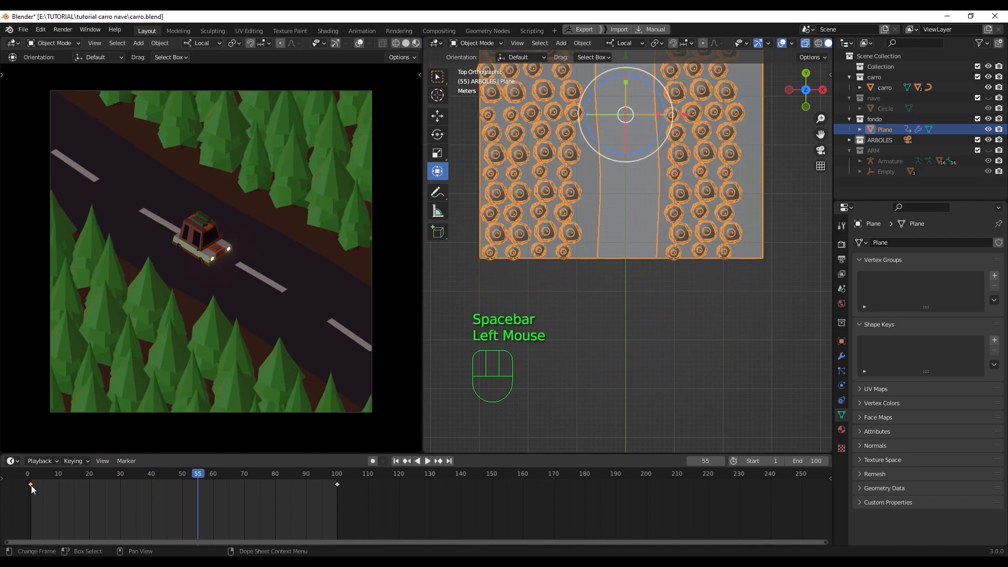
pyautogui.moveTo(31, 484); pyautogui.dragTo(59, 486)
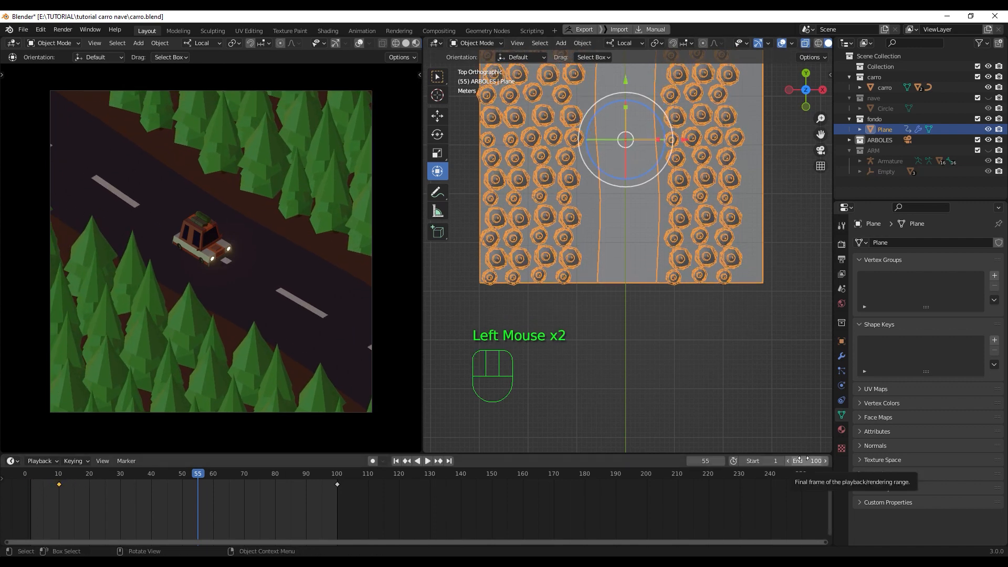
pyautogui.hotkey('ctrl', 'z')
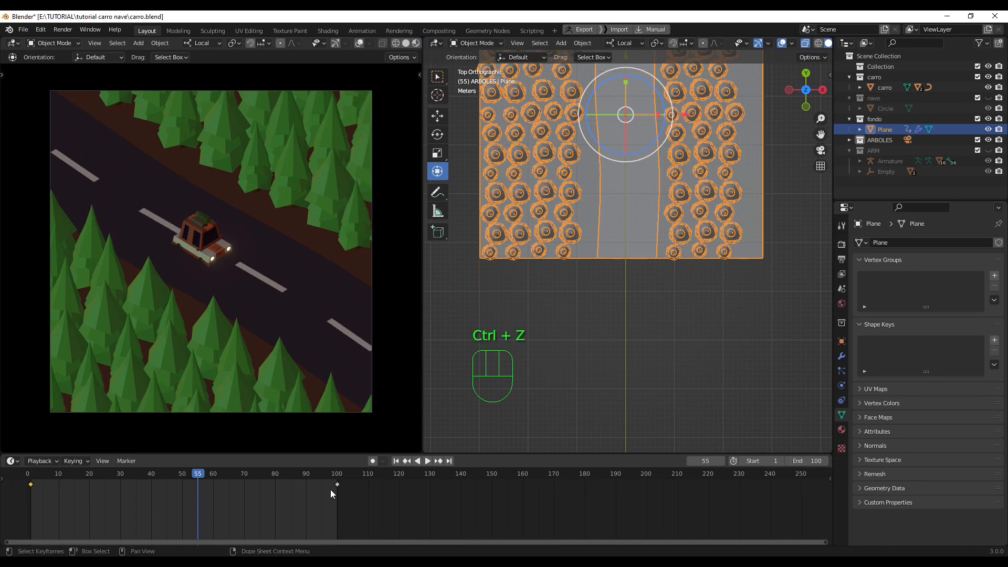
# Step: Move the background plane's last keyframe to frame 90 and set the animation's end frame to 90
pyautogui.moveTo(337, 484); pyautogui.dragTo(306, 483)
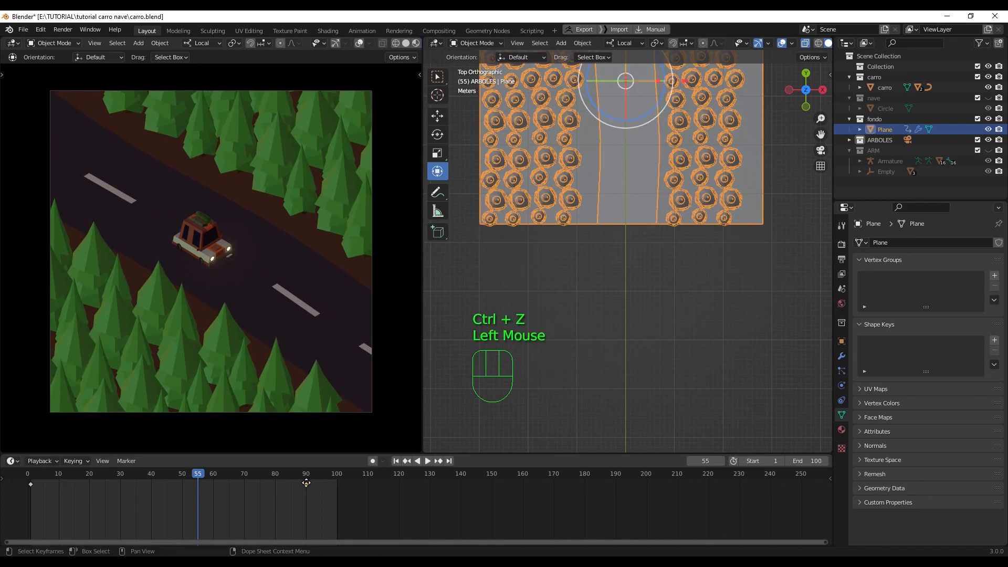
pyautogui.doubleClick(822, 461)
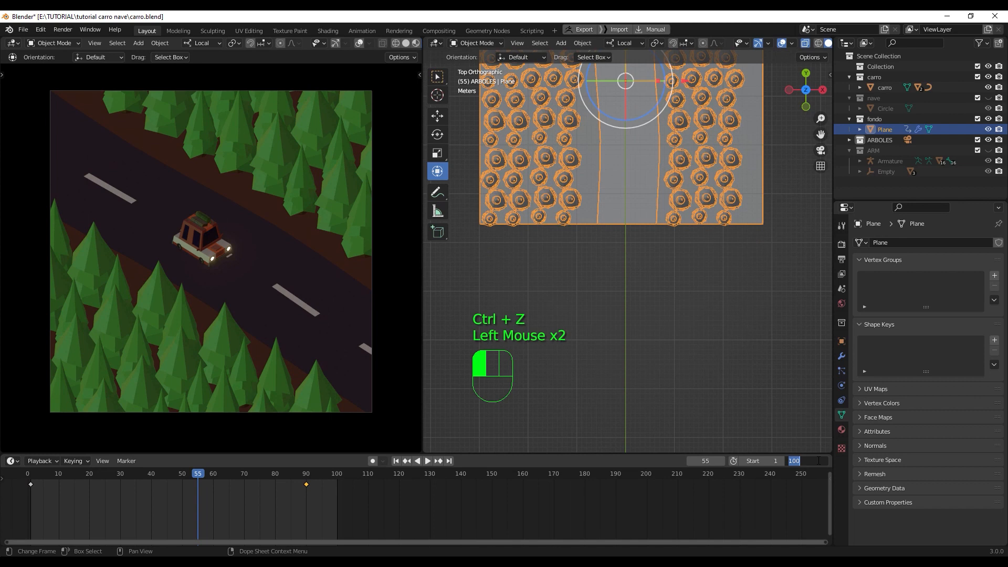
pyautogui.write('90')
pyautogui.press('Return')
# Step: Preview the shortened background animation and save the file
pyautogui.press('space')
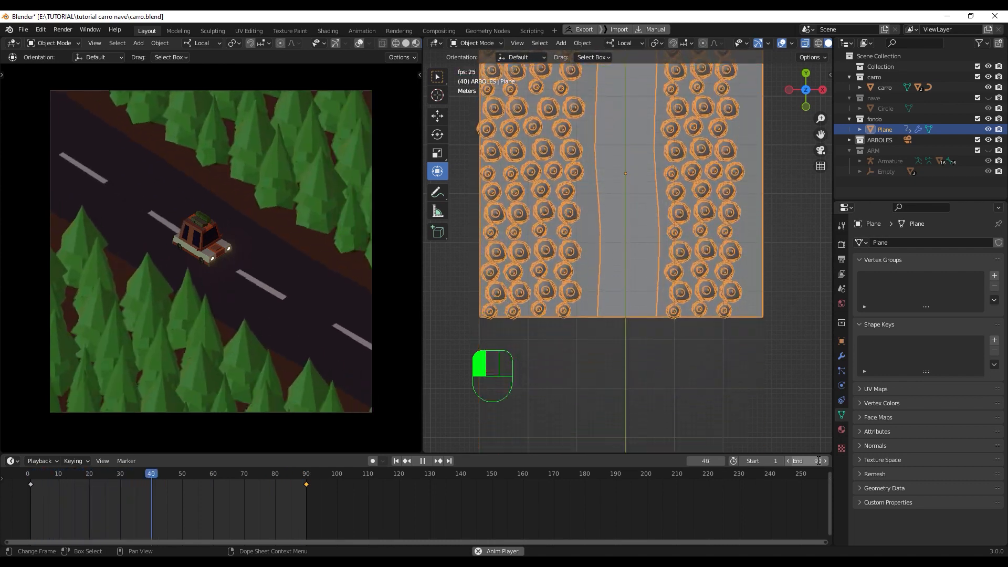
pyautogui.press('space')
pyautogui.hotkey('ctrl', 's')
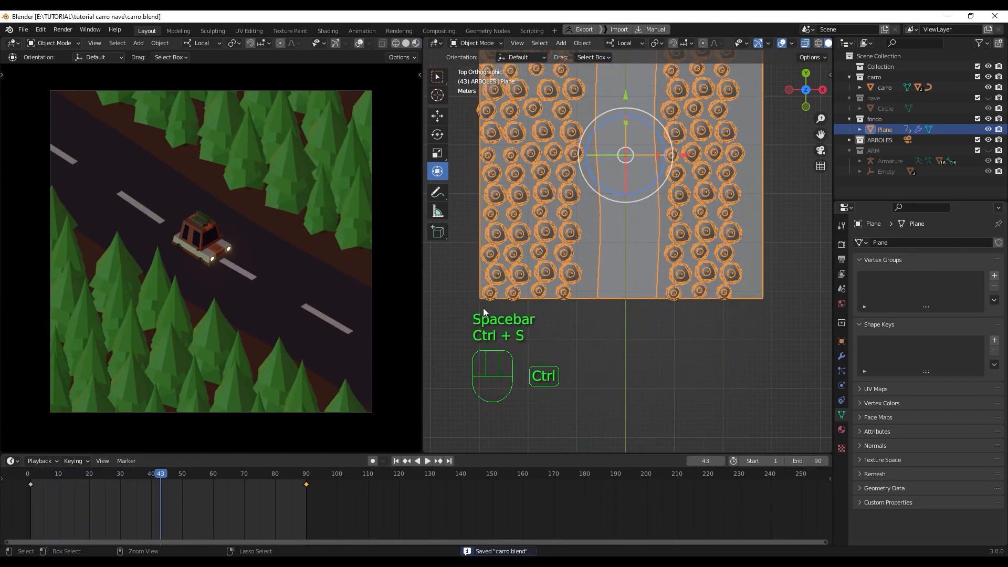
# Step: Hide the fondo collection so only the car is shown in the working viewport
pyautogui.scroll(-2, 540, 242)
pyautogui.keyDown('shift'); pyautogui.moveTo(546, 223); pyautogui.dragTo(556, 320, button='middle'); pyautogui.keyUp('shift')
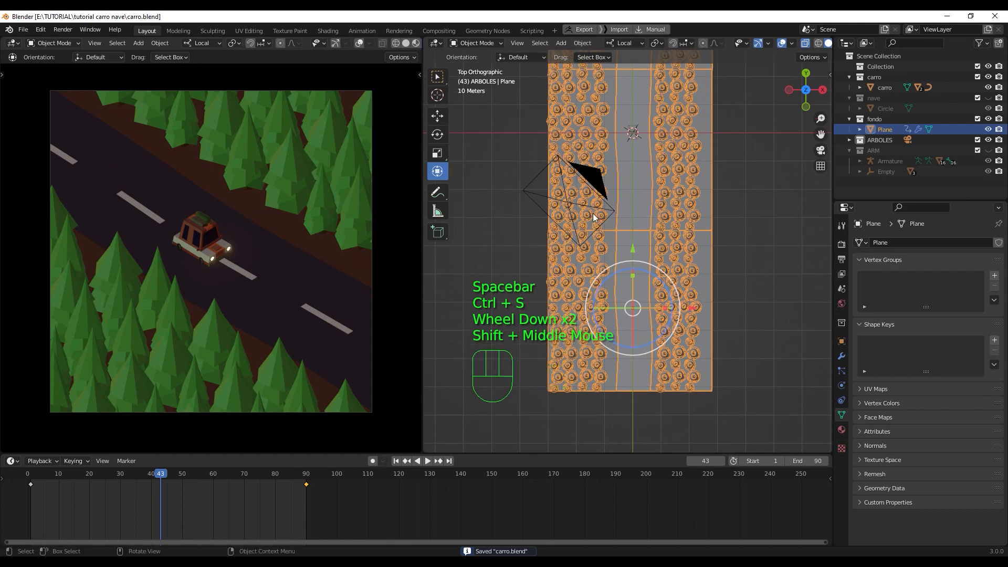
pyautogui.keyDown('shift'); pyautogui.moveTo(587, 231); pyautogui.dragTo(586, 261, button='middle'); pyautogui.keyUp('shift')
pyautogui.scroll(-1, 574, 209)
pyautogui.press('KP_7')
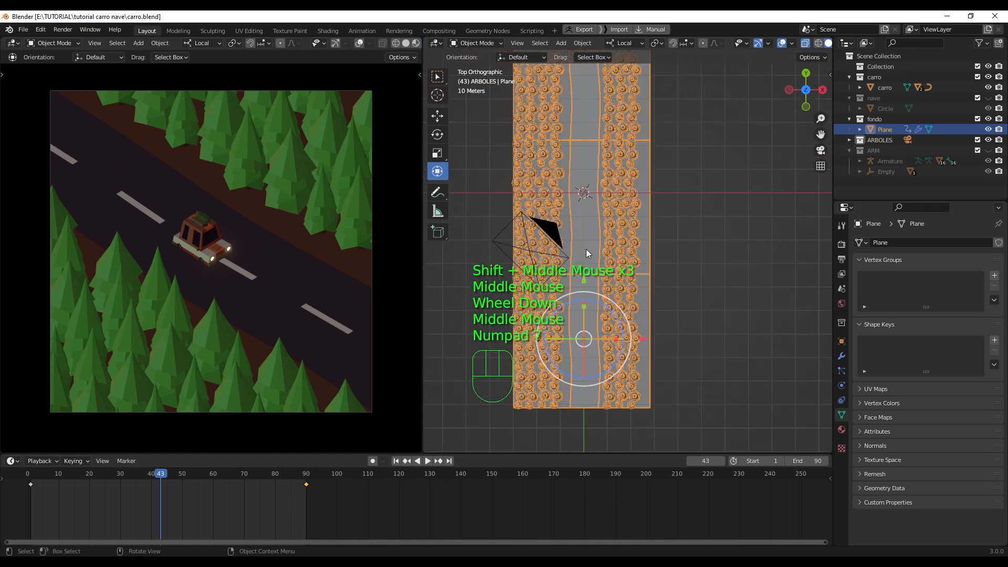
pyautogui.scroll(2, 580, 200)
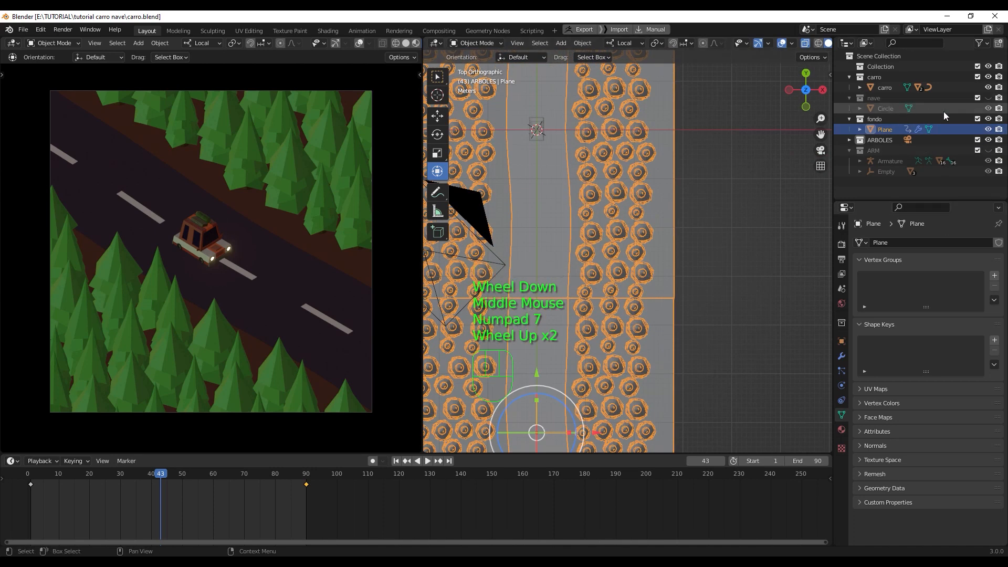
pyautogui.click(990, 118)
pyautogui.scroll(3, 606, 128)
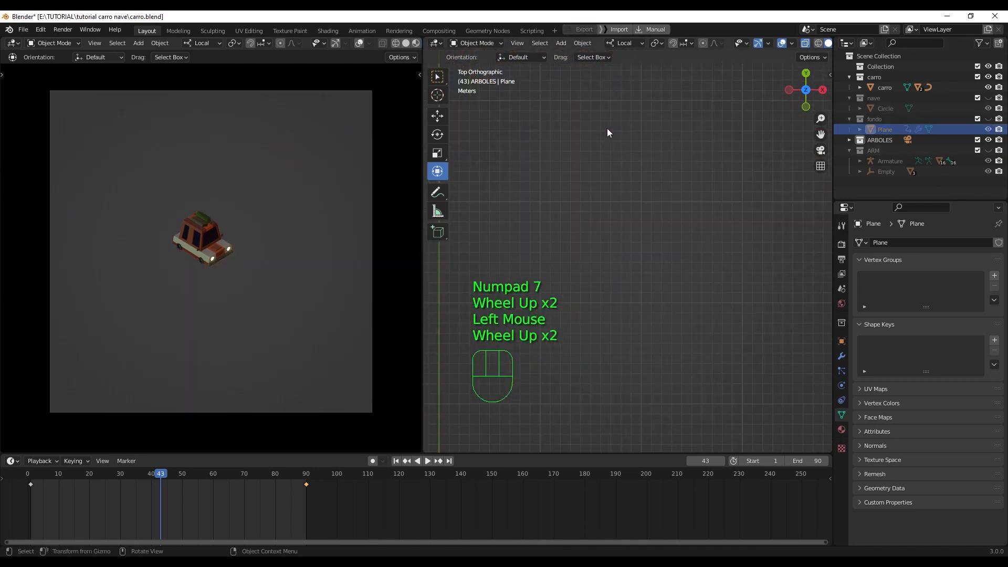
pyautogui.scroll(-2, 587, 135)
pyautogui.scroll(-1, 562, 159)
pyautogui.keyDown('shift'); pyautogui.moveTo(562, 160); pyautogui.dragTo(704, 242, button='middle'); pyautogui.keyUp('shift')
pyautogui.scroll(1, 592, 243)
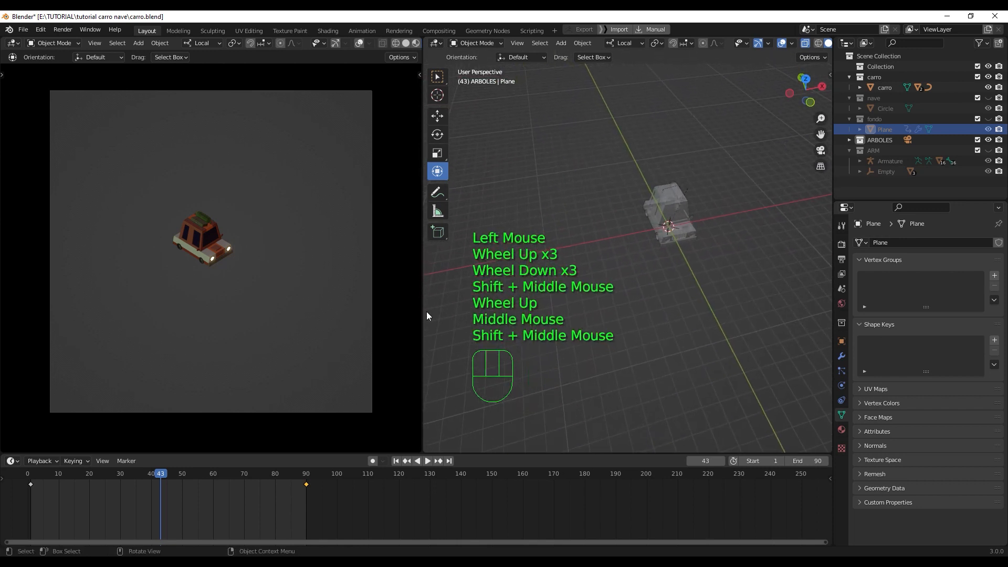
# Step: Widen the working viewport against the camera view and turn off its X-ray display
pyautogui.moveTo(423, 252); pyautogui.dragTo(322, 252)
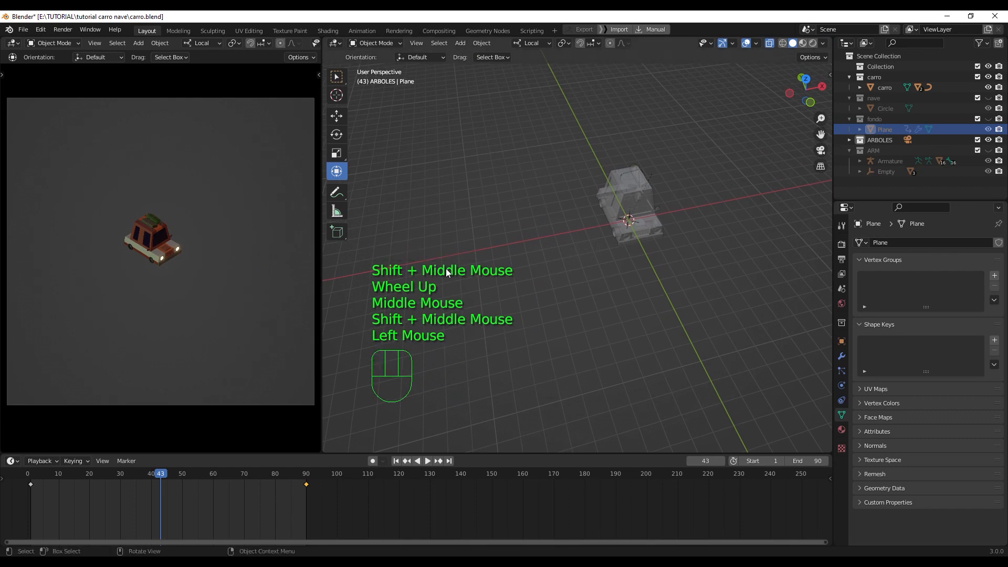
pyautogui.press('q')
pyautogui.scroll(2, 700, 223)
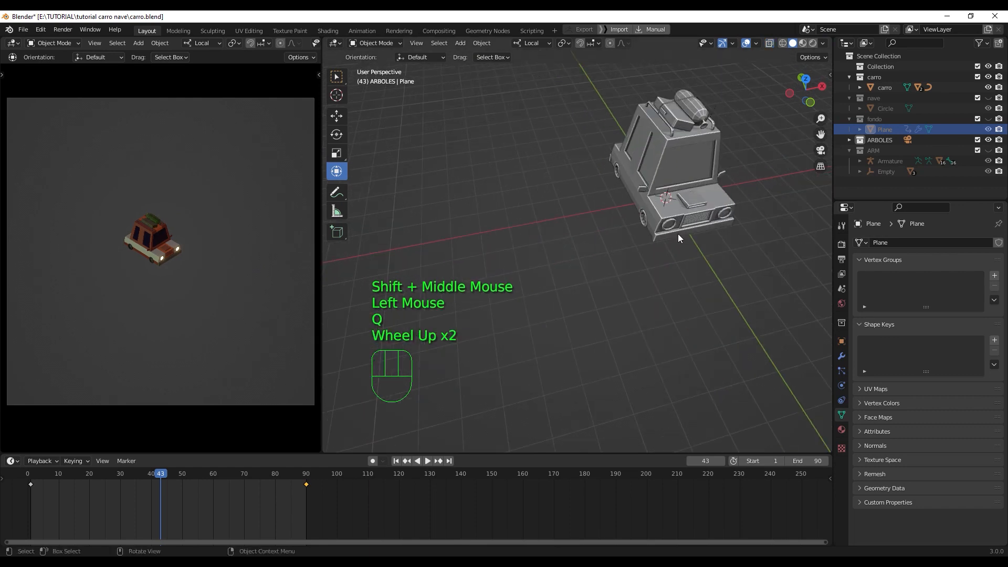
pyautogui.moveTo(678, 235); pyautogui.dragTo(634, 239, button='middle')
pyautogui.click(615, 250)
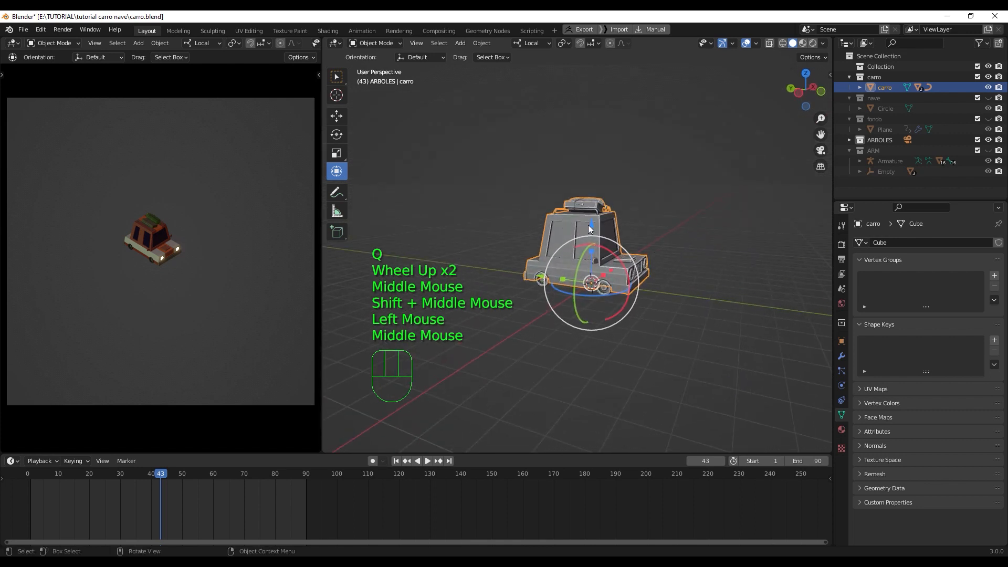
pyautogui.moveTo(592, 226); pyautogui.dragTo(590, 203)
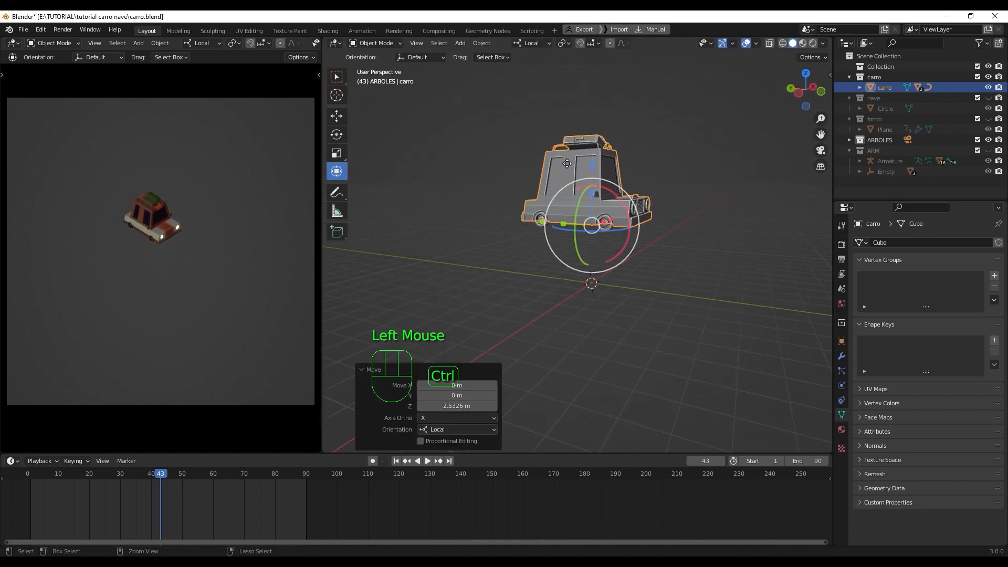
pyautogui.hotkey('ctrl', 'z')
# Step: Select the car's front wheel object, llanta_f, after inspecting the car from several angles
pyautogui.scroll(2, 612, 237)
pyautogui.moveTo(612, 238); pyautogui.dragTo(539, 269, button='middle')
pyautogui.scroll(-1, 668, 280)
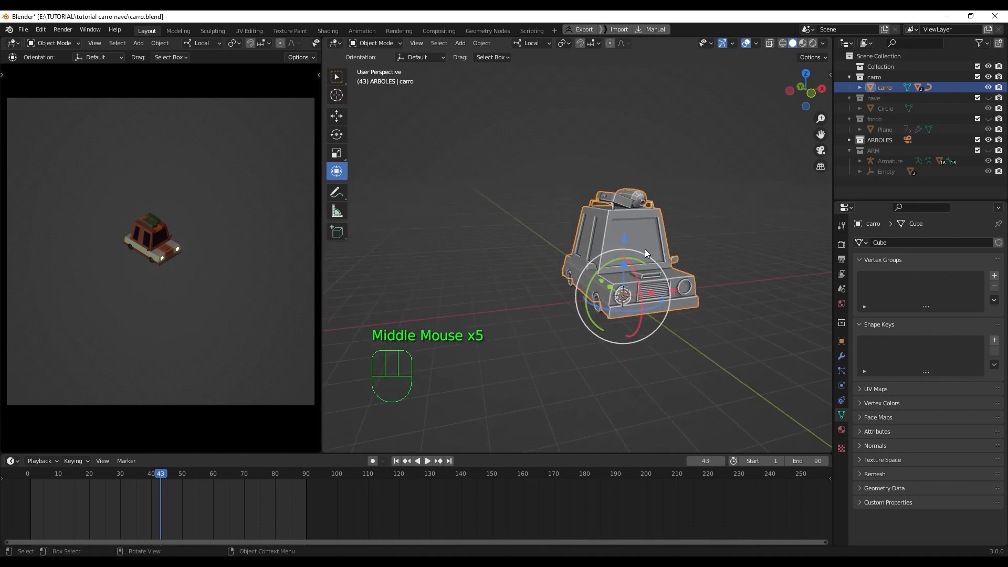
pyautogui.moveTo(644, 254); pyautogui.dragTo(575, 279, button='middle')
pyautogui.scroll(1, 630, 271)
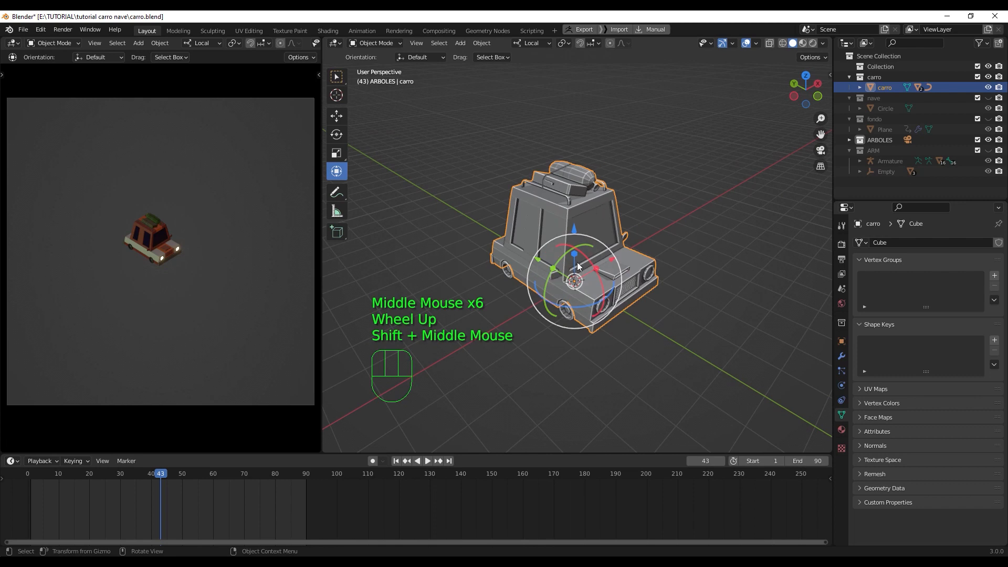
pyautogui.scroll(2, 578, 266)
pyautogui.moveTo(577, 266); pyautogui.dragTo(615, 342, button='middle')
pyautogui.click(596, 365)
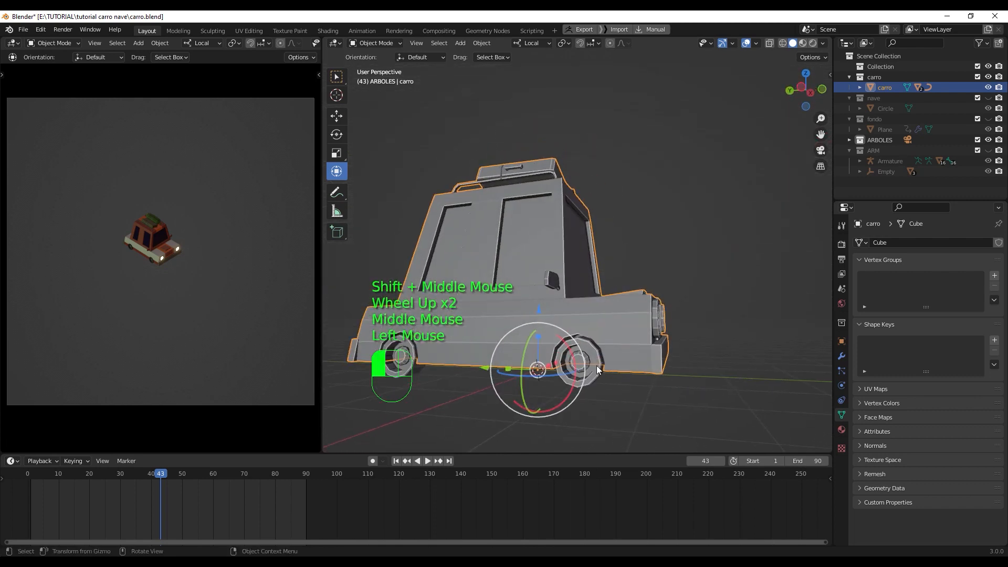
pyautogui.moveTo(549, 269)
pyautogui.mouseDown()
pyautogui.moveTo(536, 211)
pyautogui.moveTo(546, 265)
pyautogui.mouseUp()
pyautogui.hotkey('ctrl', 'z')
pyautogui.keyDown('shift'); pyautogui.moveTo(570, 328); pyautogui.dragTo(598, 285, button='middle'); pyautogui.keyUp('shift')
pyautogui.scroll(2, 565, 270)
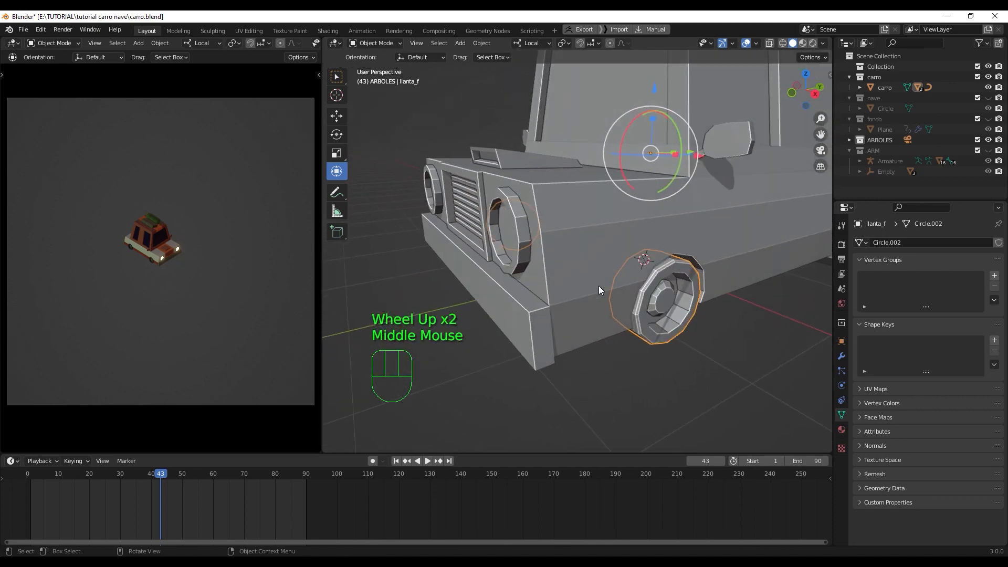
# Step: Enter Edit Mode on the front wheel and select its central hub face
pyautogui.click(641, 415)
pyautogui.click(662, 298)
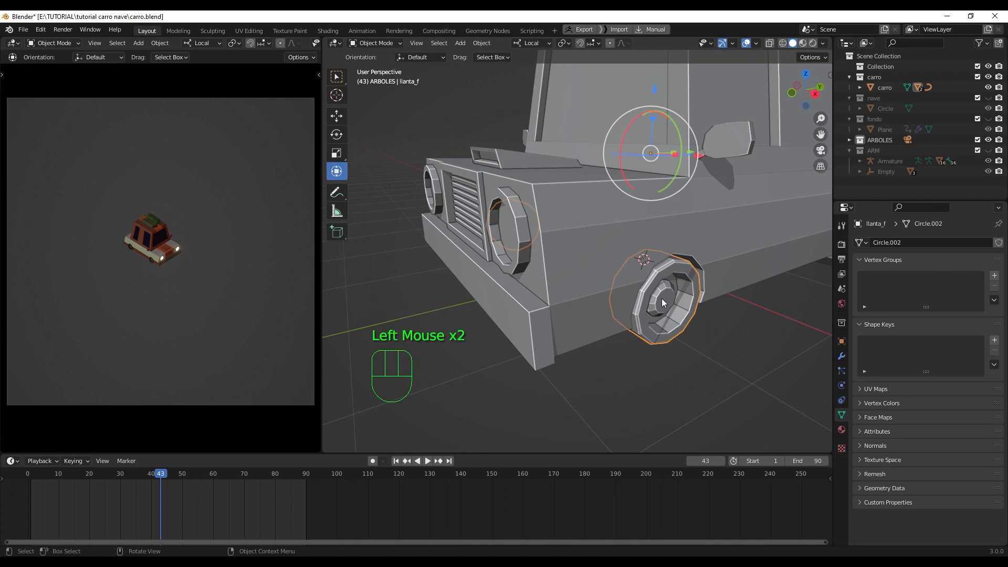
pyautogui.press('Tab')
pyautogui.moveTo(662, 298)
pyautogui.mouseDown(button='middle')
pyautogui.moveTo(800, 300)
pyautogui.moveTo(645, 315)
pyautogui.moveTo(596, 331)
pyautogui.moveTo(608, 326)
pyautogui.moveTo(597, 298)
pyautogui.moveTo(635, 335)
pyautogui.moveTo(680, 293)
pyautogui.mouseUp(button='middle')
pyautogui.click(597, 297)
# Step: Show the front wheel's Mirror modifier and examine the wheel mesh in and out of Edit Mode
pyautogui.scroll(-2, 597, 298)
pyautogui.moveTo(600, 288); pyautogui.dragTo(642, 286, button='middle')
pyautogui.click(842, 356)
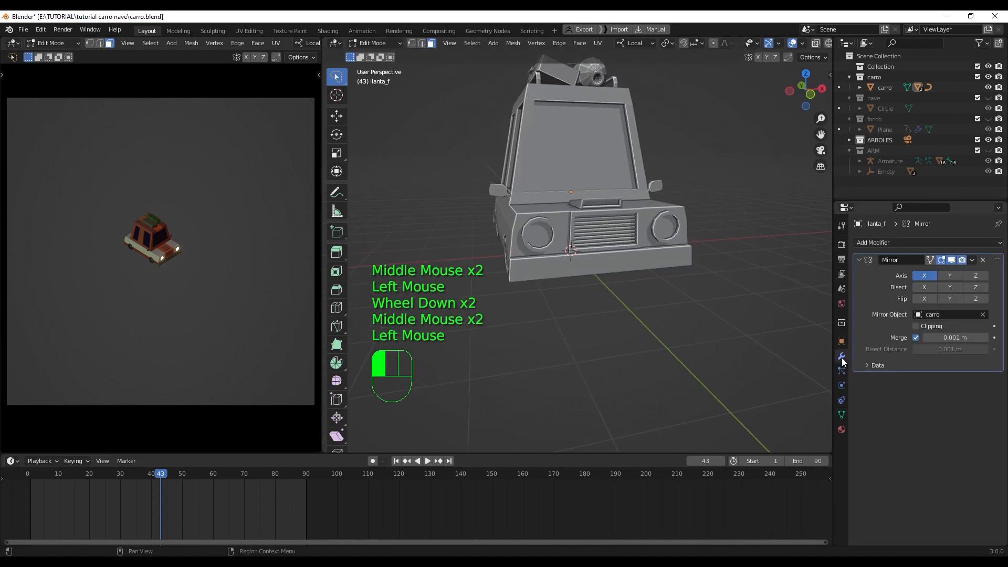
pyautogui.moveTo(695, 304); pyautogui.dragTo(567, 295, button='middle')
pyautogui.scroll(1, 568, 295)
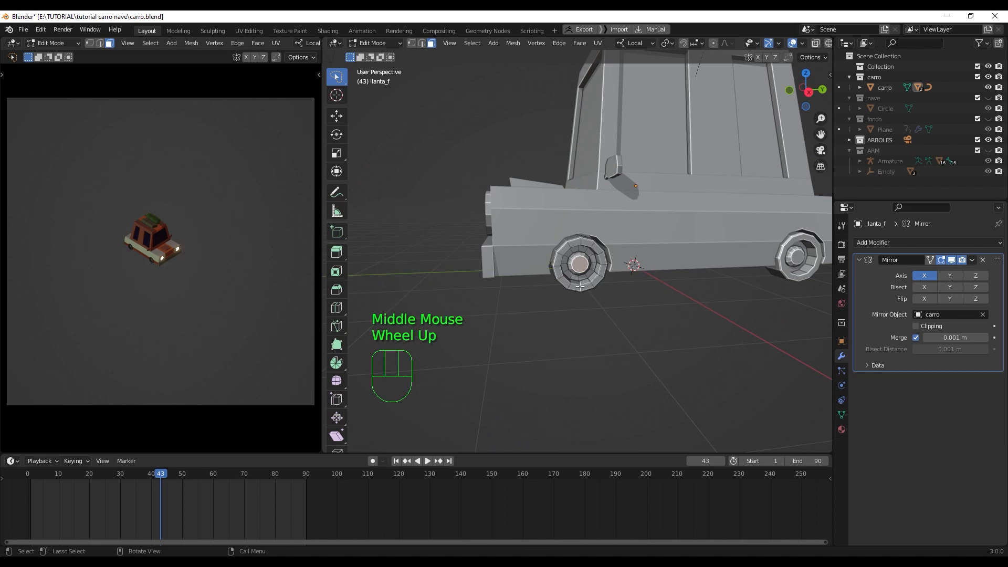
pyautogui.moveTo(569, 277); pyautogui.dragTo(596, 279, button='middle')
pyautogui.scroll(1, 596, 278)
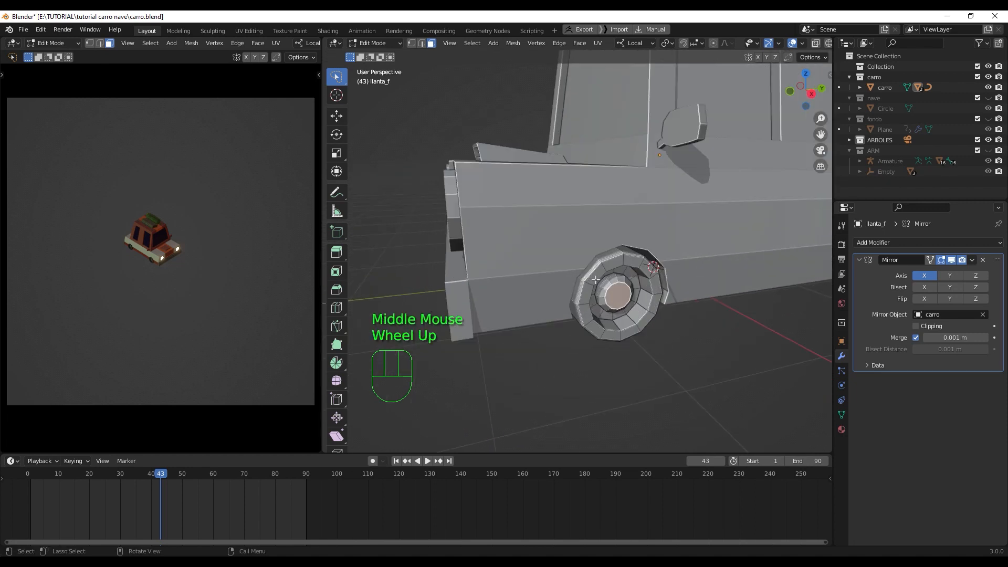
pyautogui.scroll(-1, 596, 279)
pyautogui.scroll(1, 596, 278)
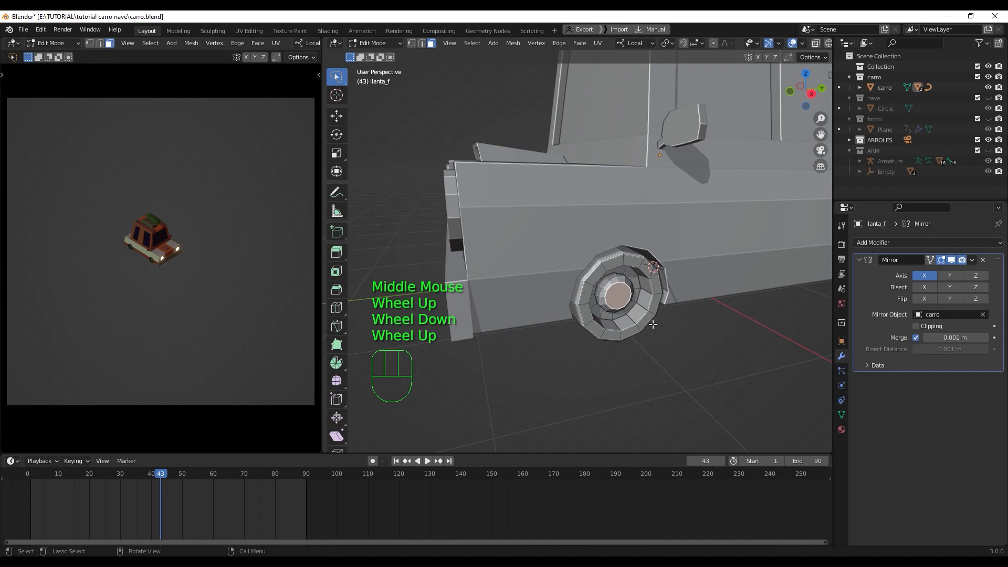
pyautogui.press('Tab')
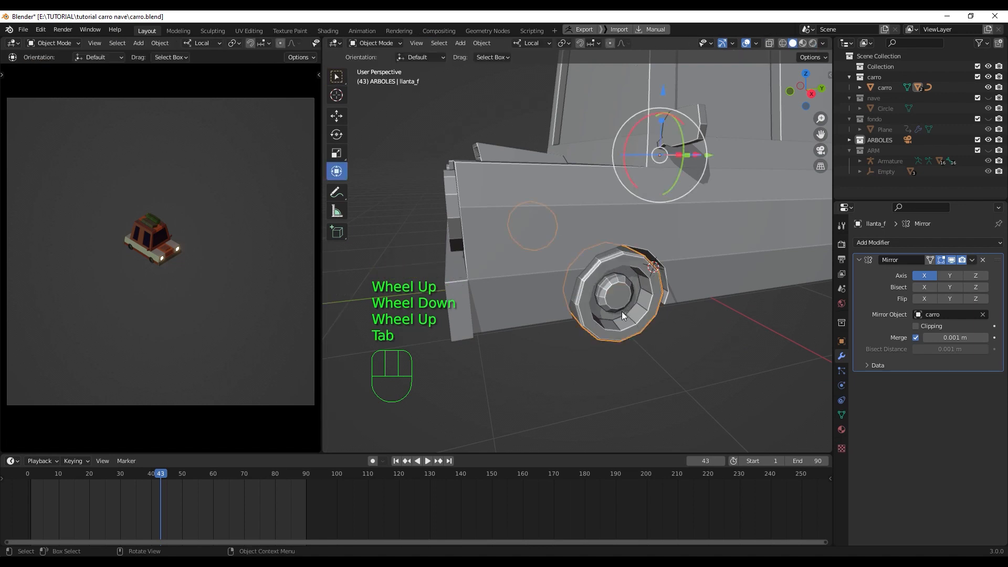
pyautogui.moveTo(621, 311); pyautogui.dragTo(582, 263, button='middle')
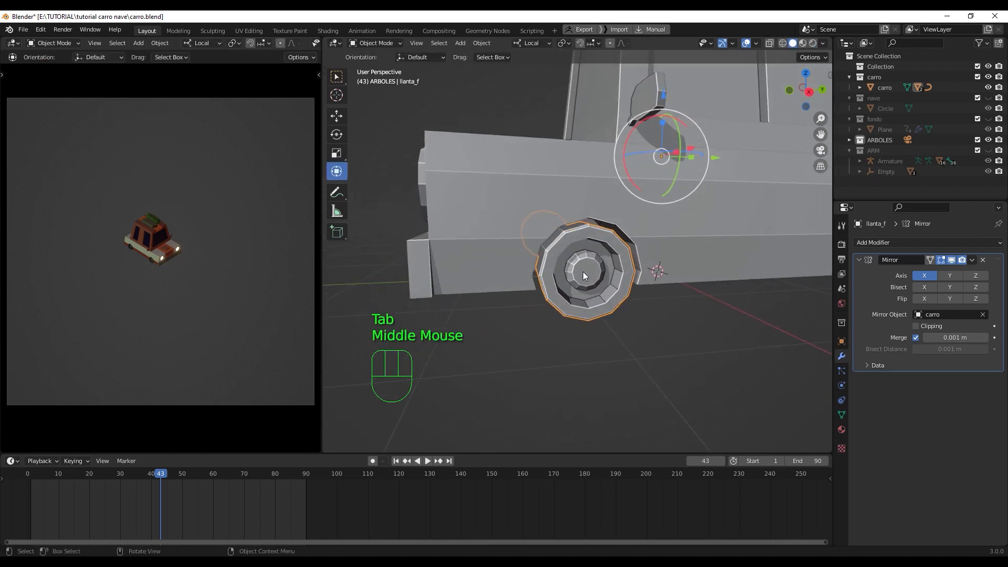
pyautogui.press('Tab')
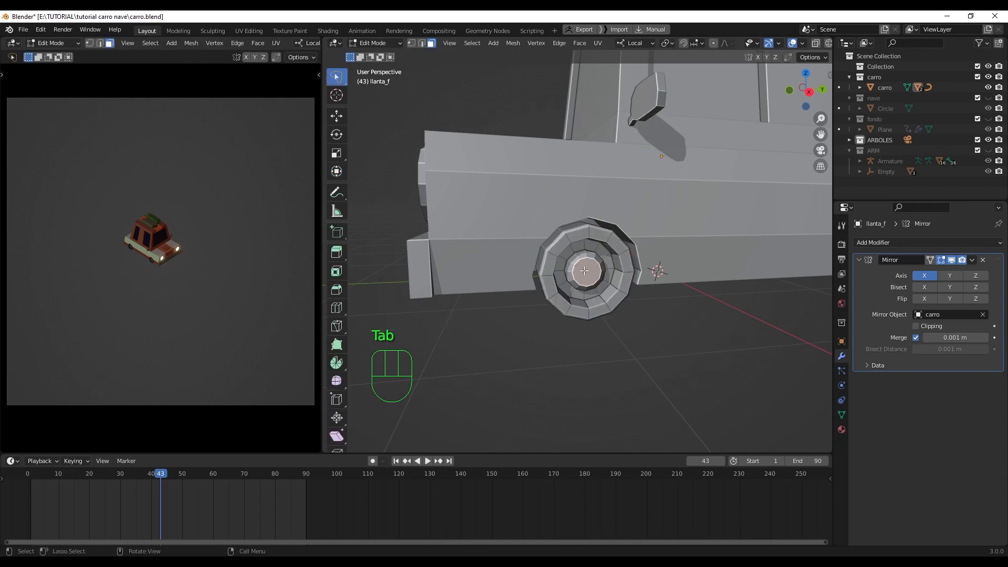
# Step: Snap the 3D cursor to the front wheel's hub face, and in Object Mode snap it to the wheel object's origin
pyautogui.hotkey('shift', 's')
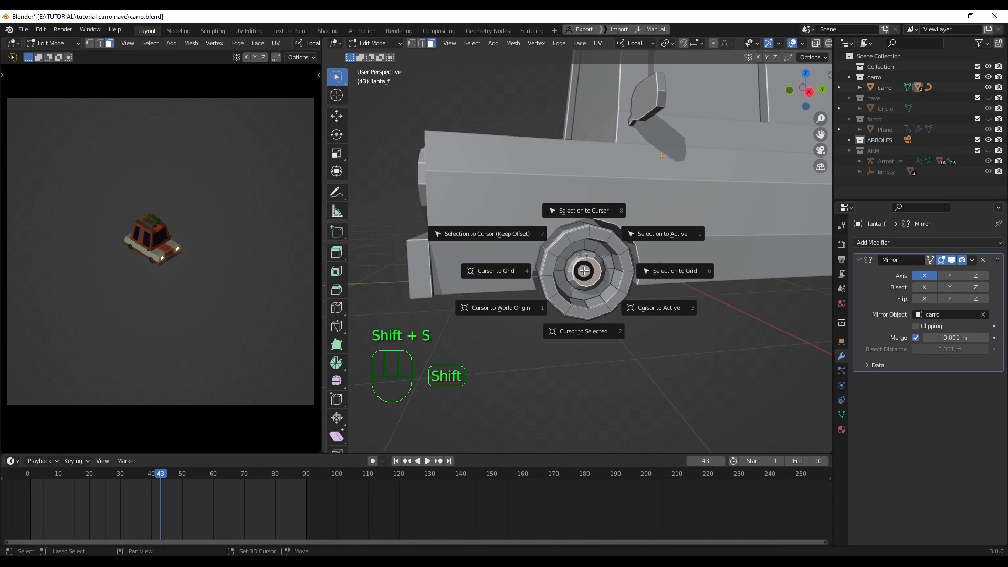
pyautogui.click(593, 329)
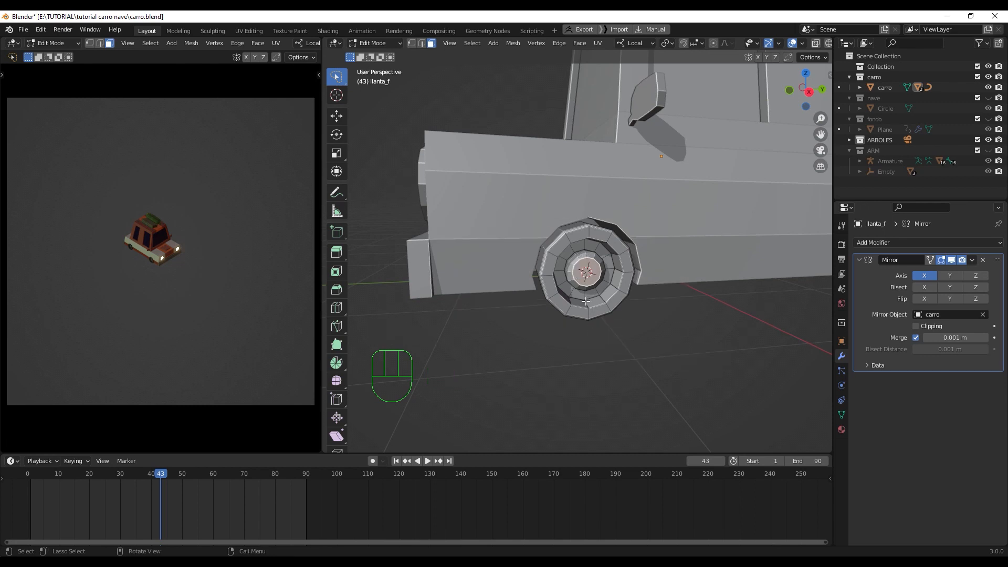
pyautogui.press('Tab')
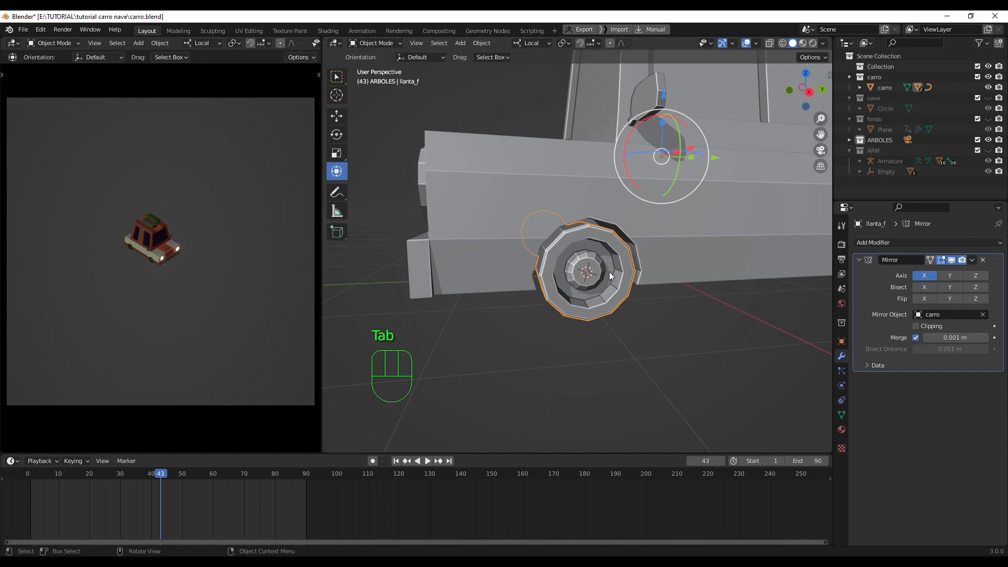
pyautogui.hotkey('shift', 's')
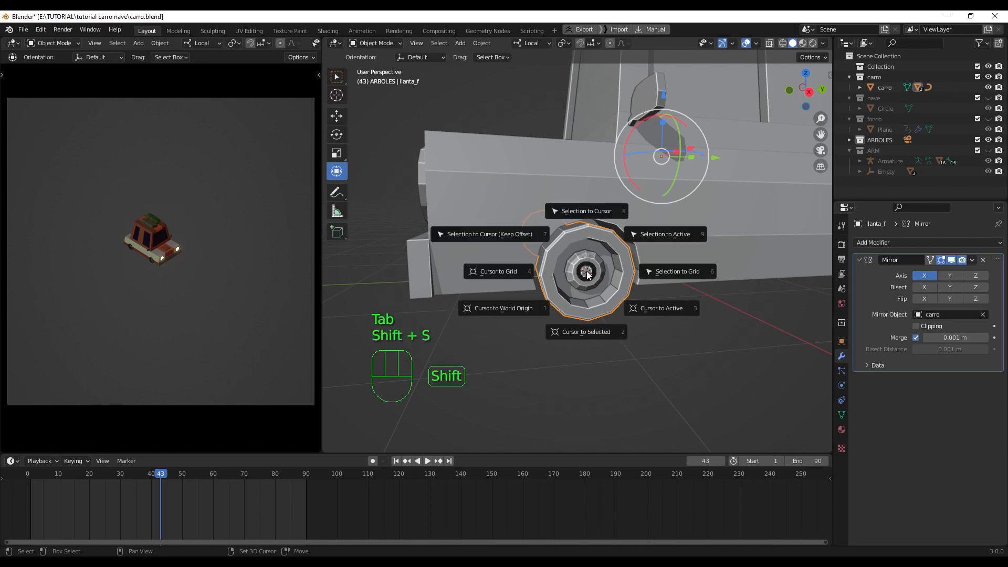
pyautogui.click(601, 330)
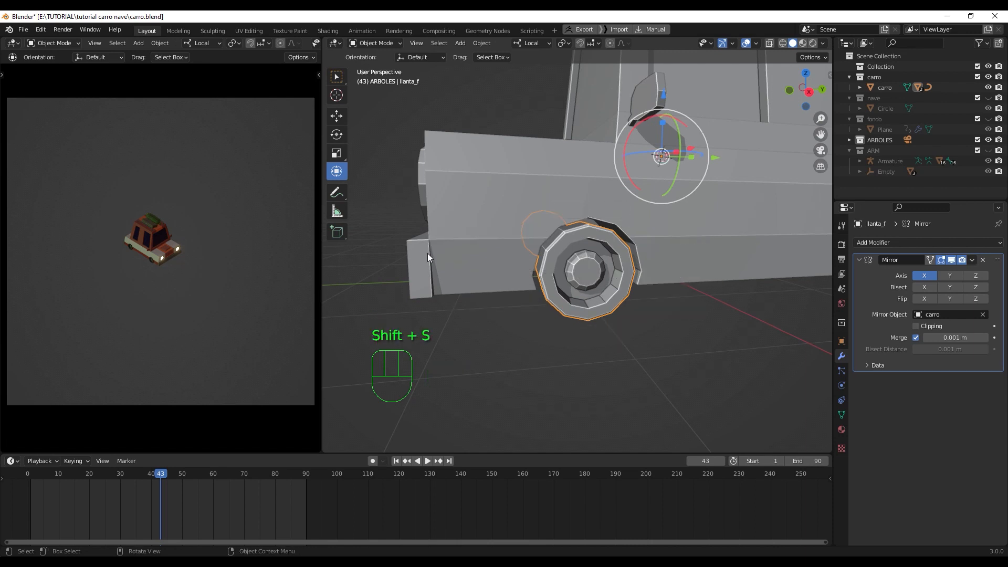
# Step: Snap the 3D cursor to the front wheel's central hub face in Edit Mode and return to Object Mode
pyautogui.click(587, 272)
pyautogui.moveTo(587, 272); pyautogui.dragTo(604, 290, button='middle')
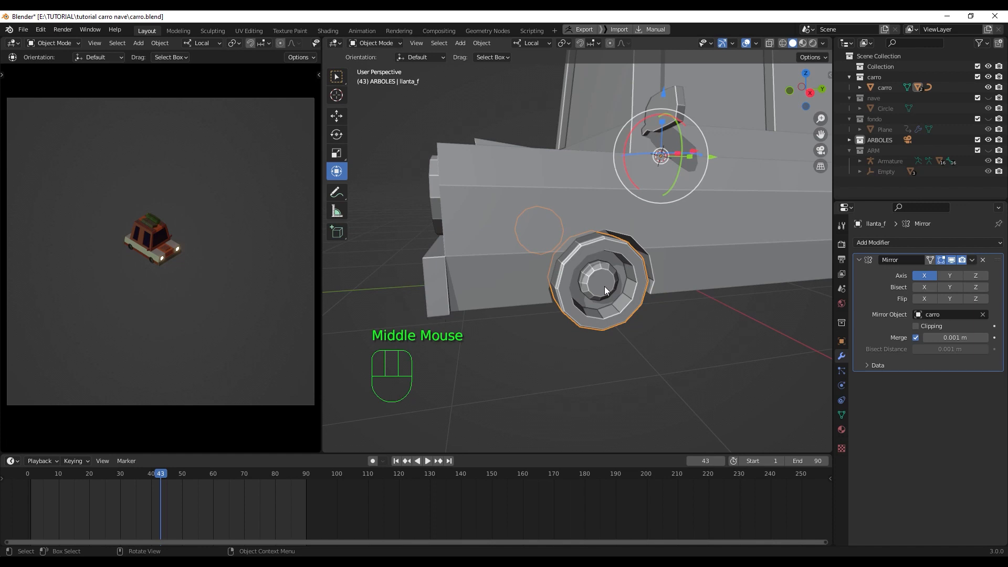
pyautogui.press('Tab')
pyautogui.hotkey('shift', 's')
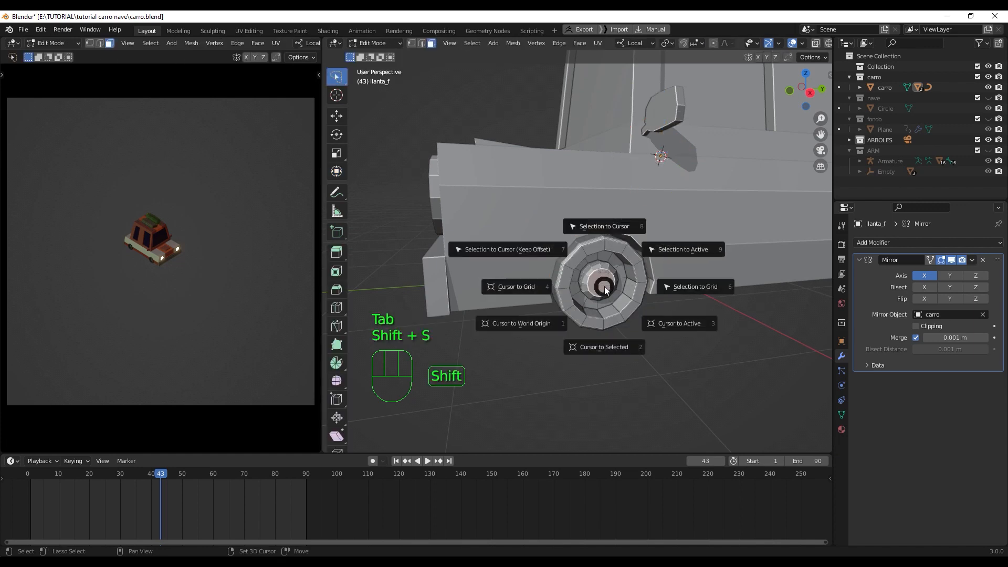
pyautogui.click(617, 347)
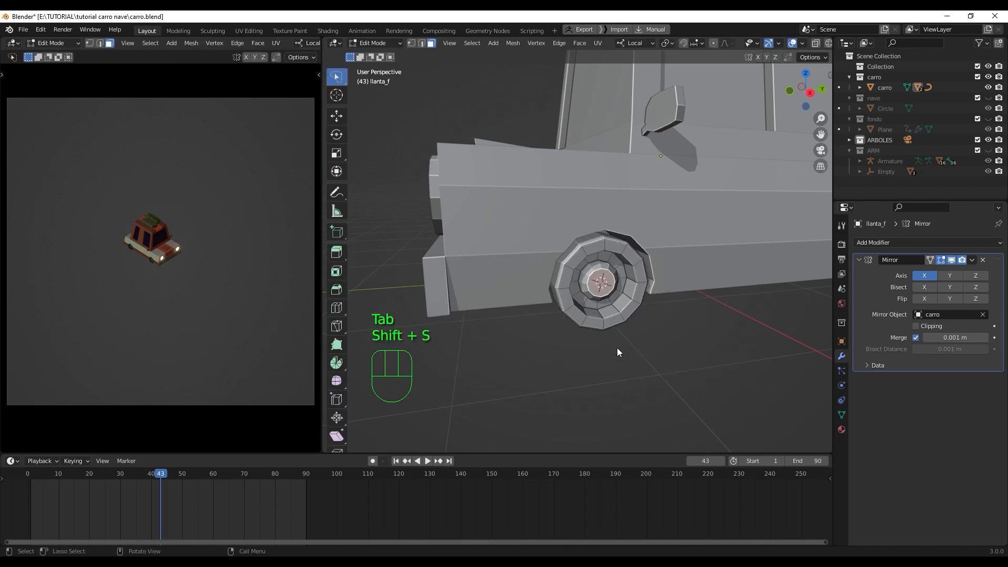
pyautogui.press('Tab')
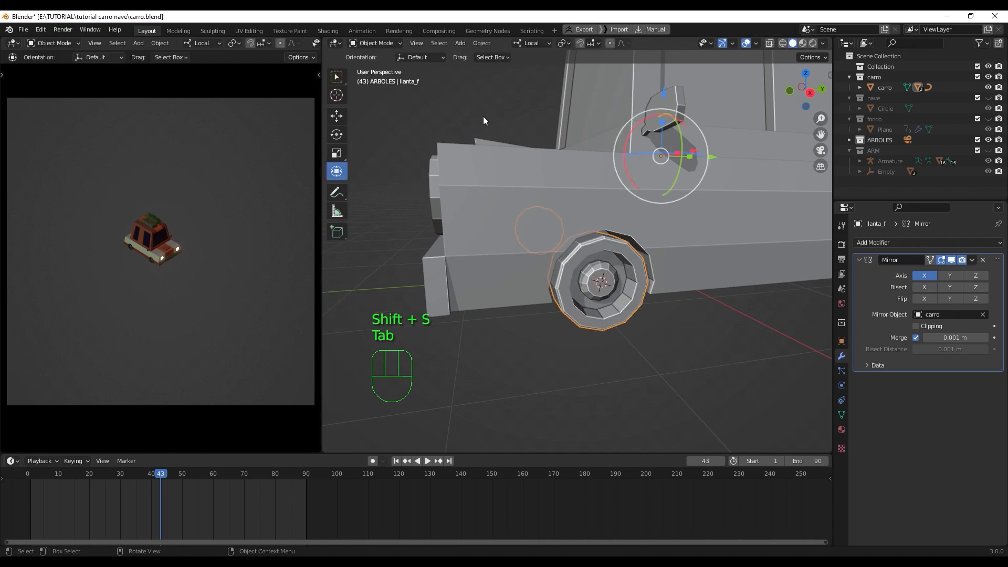
# Step: Set the front wheel's origin to the 3D cursor at the hub
pyautogui.click(481, 45)
pyautogui.moveTo(518, 65)
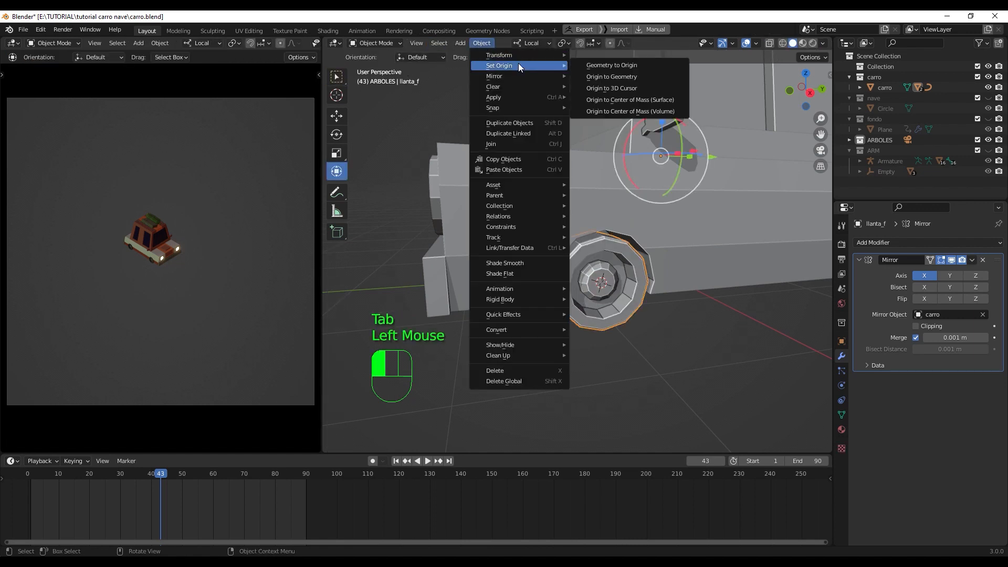
pyautogui.click(644, 85)
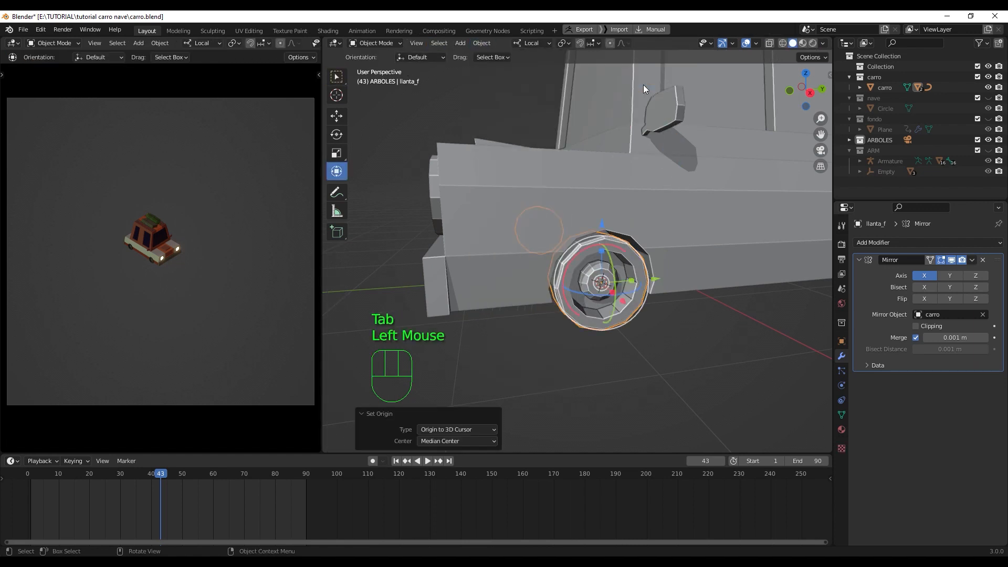
# Step: Test-rotate the front wheel by about 64° around its hub in the right side view, and undo the rotation
pyautogui.moveTo(601, 308); pyautogui.dragTo(644, 192, button='middle')
pyautogui.scroll(2, 559, 278)
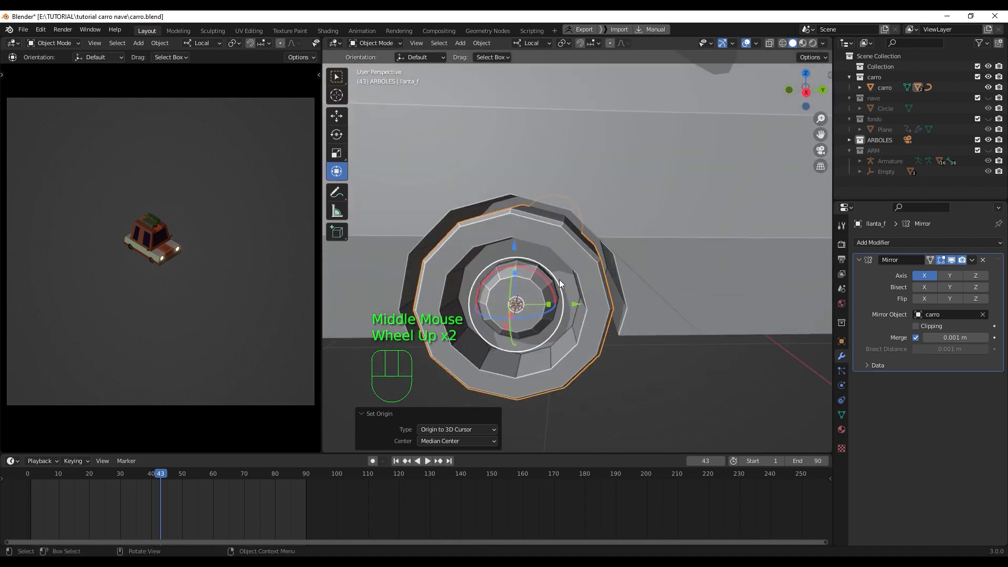
pyautogui.press('KP_1')
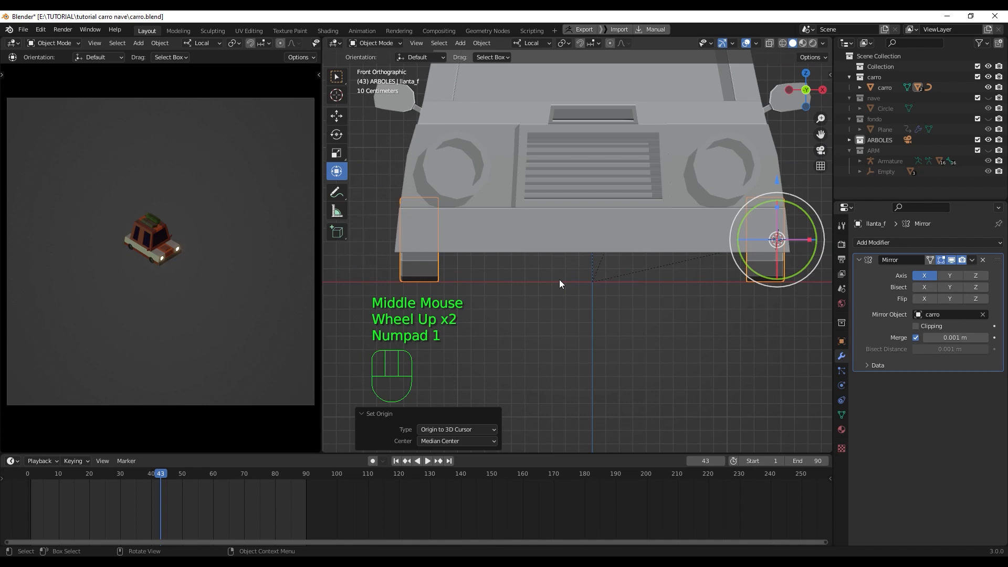
pyautogui.press('KP_3')
pyautogui.scroll(3, 559, 224)
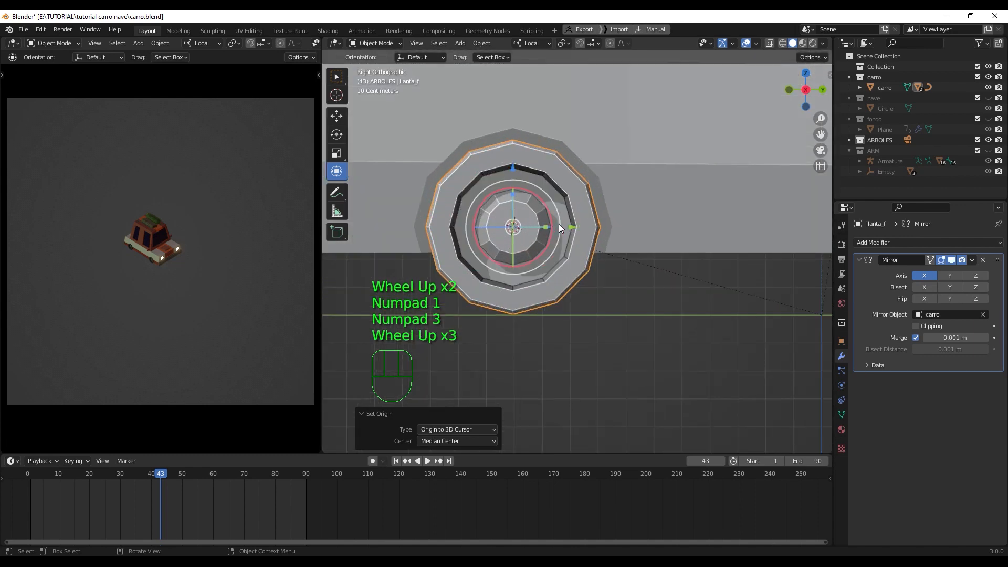
pyautogui.keyDown('shift'); pyautogui.moveTo(558, 224); pyautogui.dragTo(547, 260, button='middle'); pyautogui.keyUp('shift')
pyautogui.moveTo(544, 224); pyautogui.dragTo(531, 249)
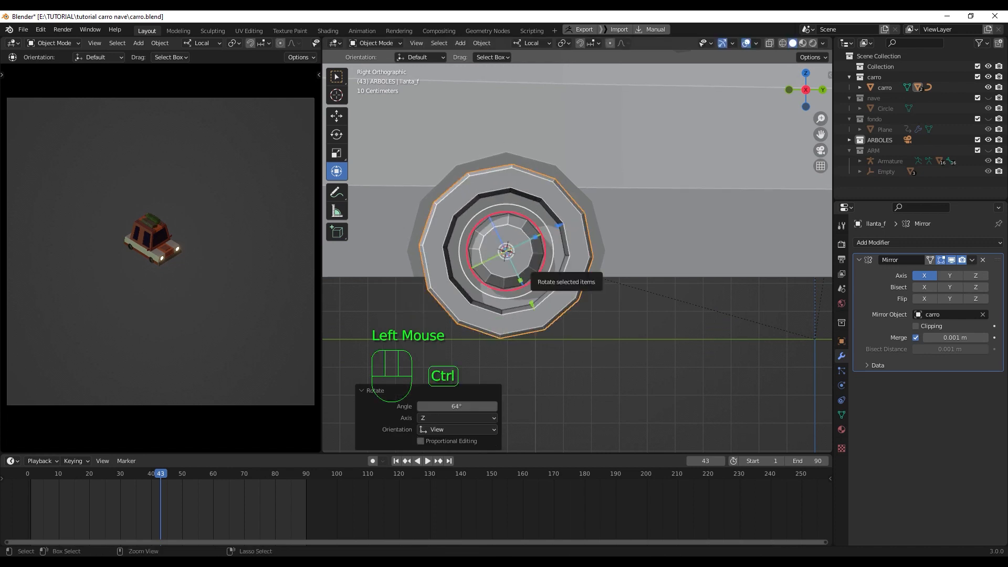
pyautogui.hotkey('ctrl', 'z')
# Step: Add a Plain Axes empty at the 3D cursor in the front wheel's hub
pyautogui.moveTo(528, 249); pyautogui.dragTo(544, 257, button='middle')
pyautogui.scroll(-3, 541, 252)
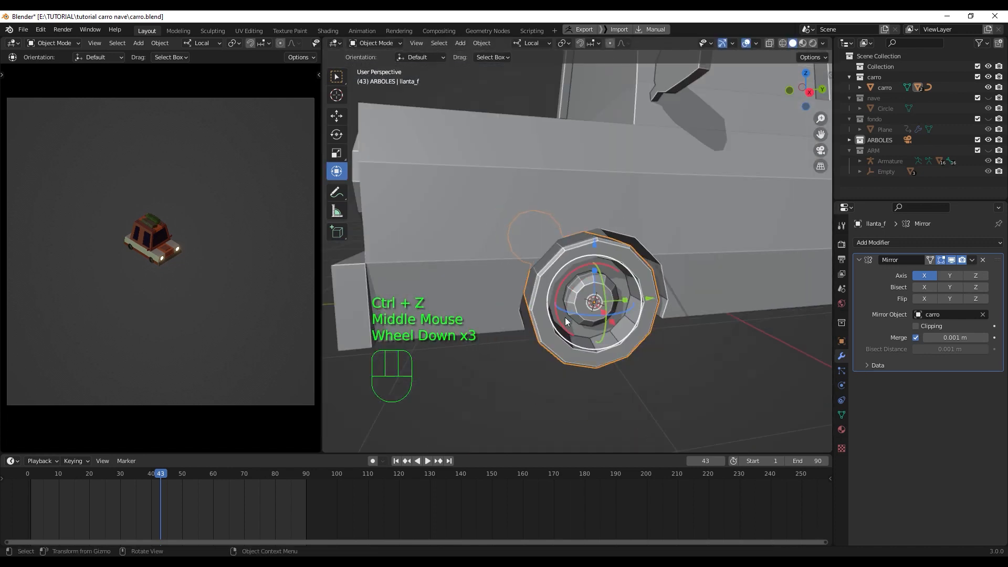
pyautogui.keyDown('shift'); pyautogui.moveTo(565, 317); pyautogui.dragTo(580, 274, button='middle'); pyautogui.keyUp('shift')
pyautogui.hotkey('shift', 'a')
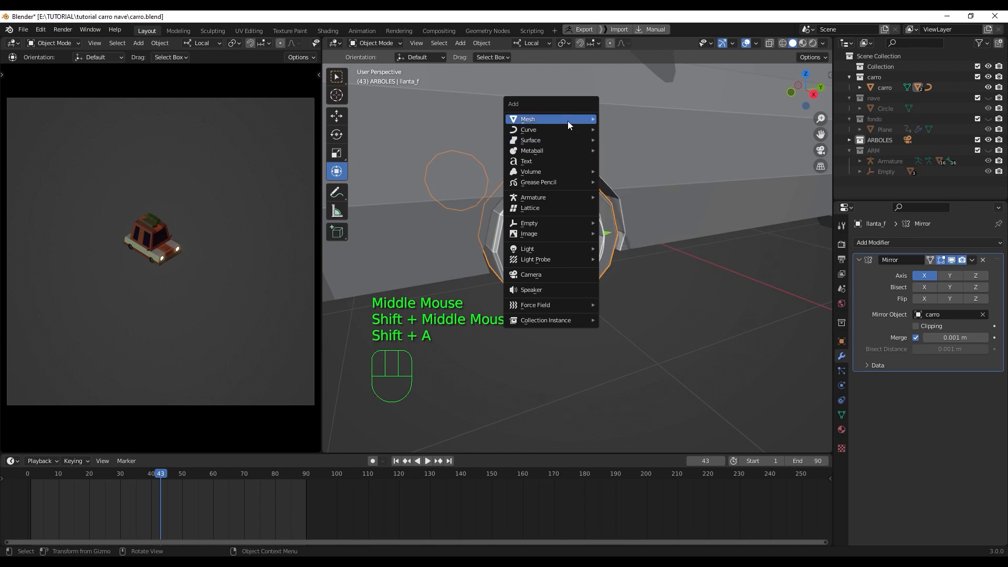
pyautogui.moveTo(581, 221)
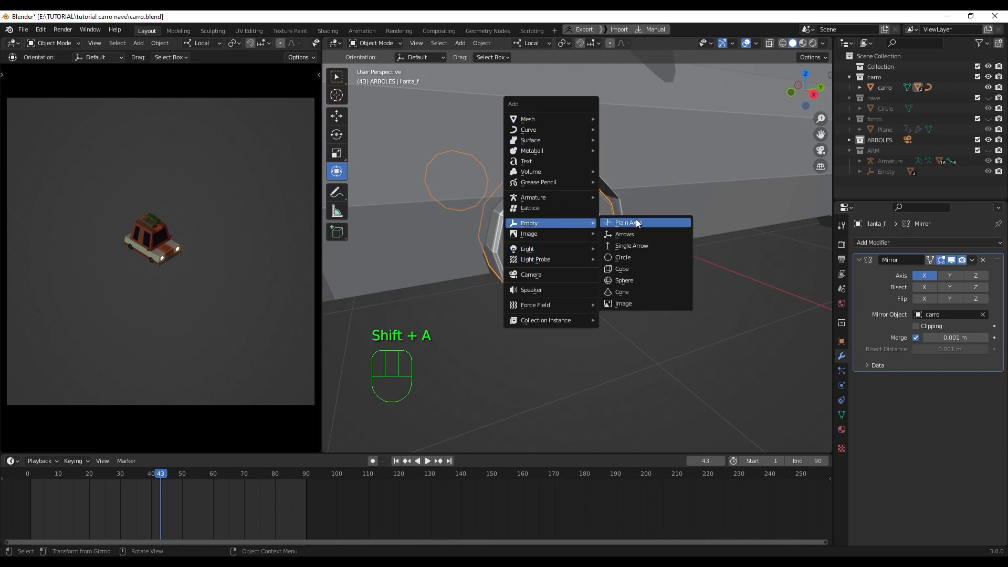
pyautogui.click(644, 223)
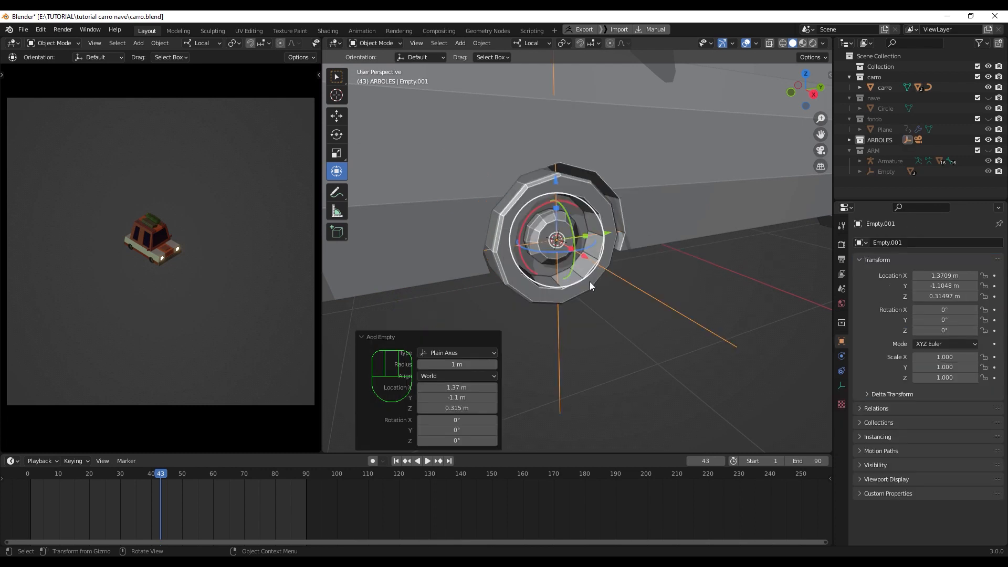
# Step: Parent the front wheel, llanta_f, to the new Plain Axes empty using the Object option
pyautogui.moveTo(590, 281); pyautogui.dragTo(603, 288, button='middle')
pyautogui.scroll(-2, 601, 291)
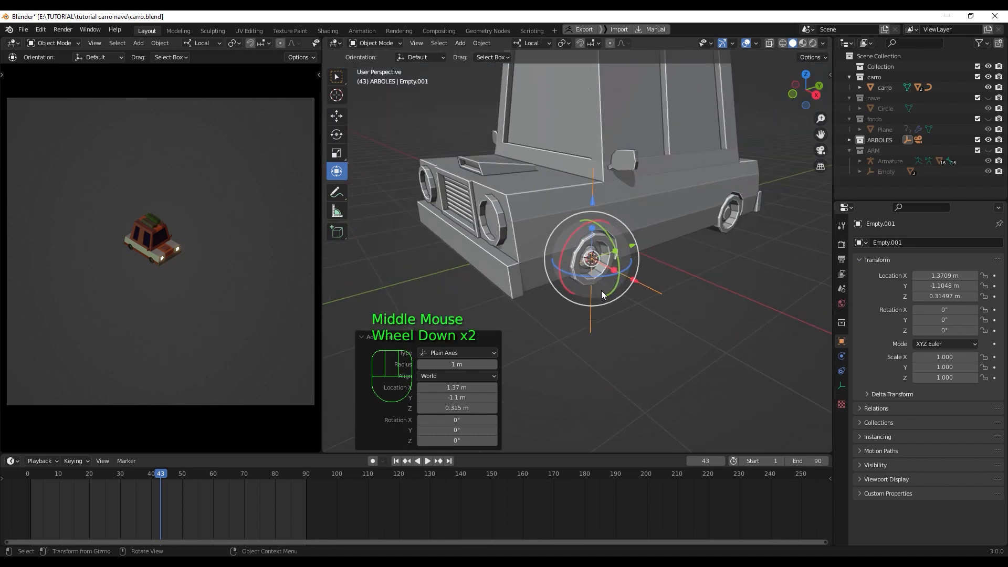
pyautogui.scroll(2, 600, 291)
pyautogui.scroll(2, 600, 290)
pyautogui.scroll(-2, 600, 291)
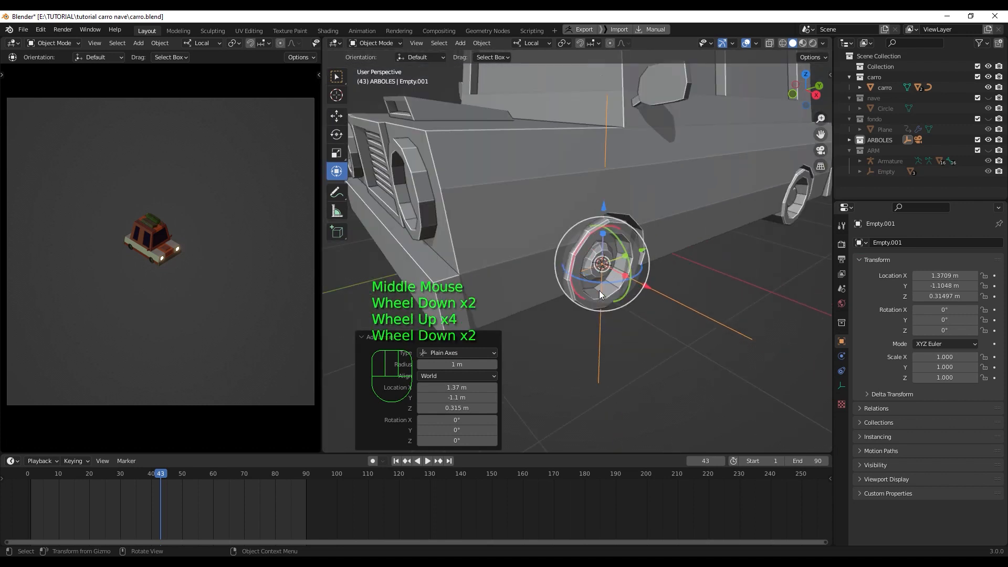
pyautogui.click(647, 345)
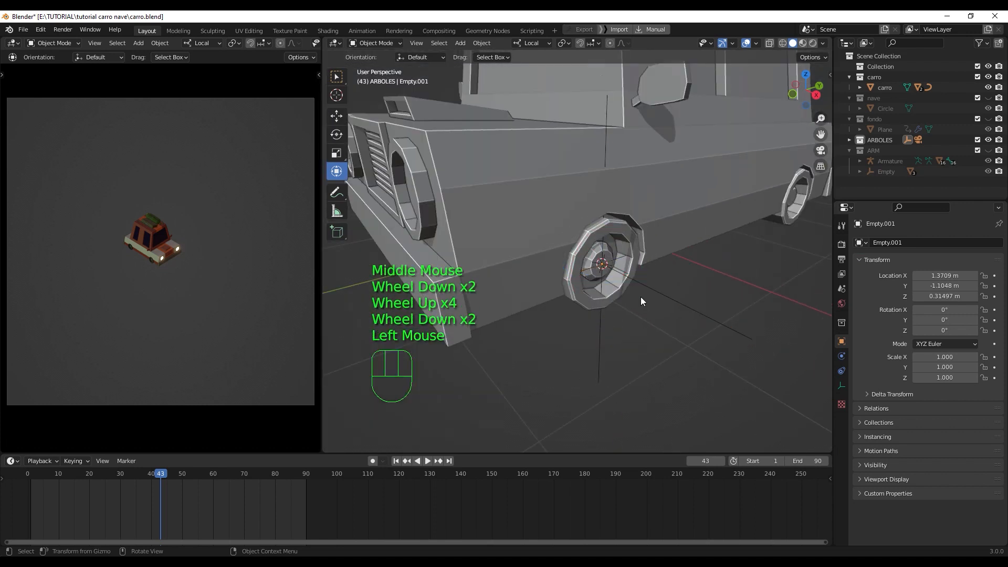
pyautogui.click(581, 297)
pyautogui.keyDown('shift'); pyautogui.click(677, 303); pyautogui.keyUp('shift')
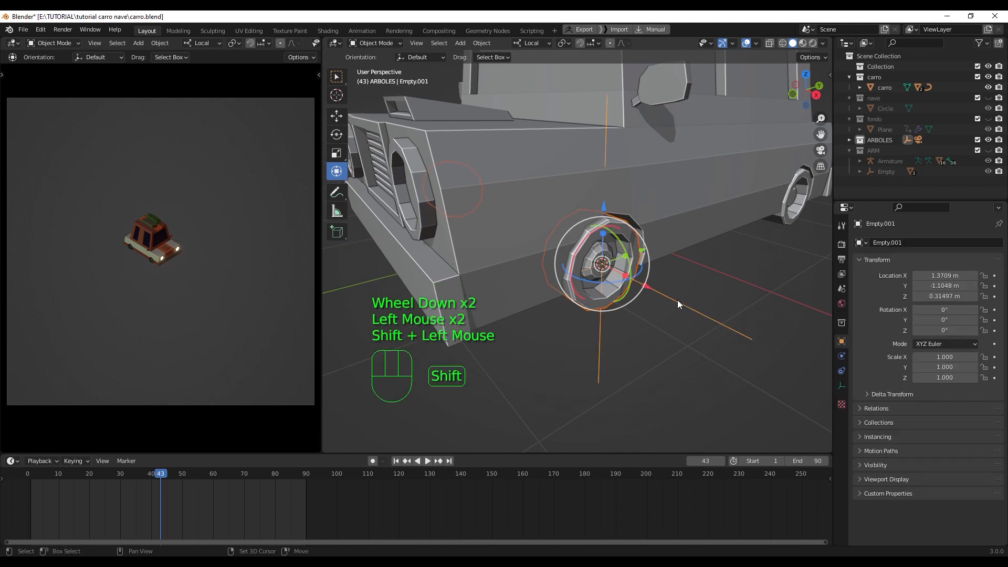
pyautogui.hotkey('ctrl', 'p')
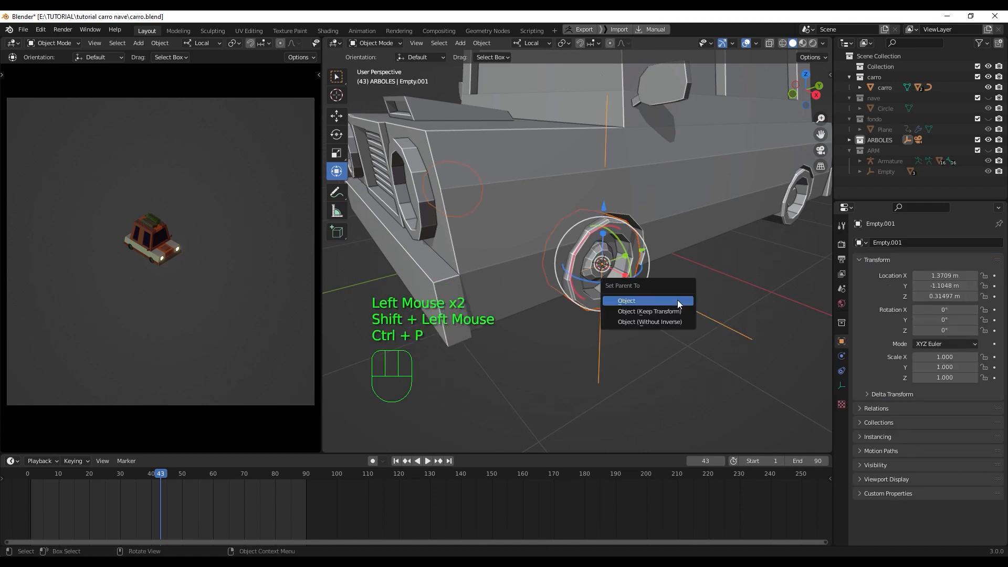
pyautogui.click(678, 304)
# Step: Select the empty alone, test-transform it to check how the parented front wheel follows, and undo each test
pyautogui.click(661, 349)
pyautogui.click(681, 301)
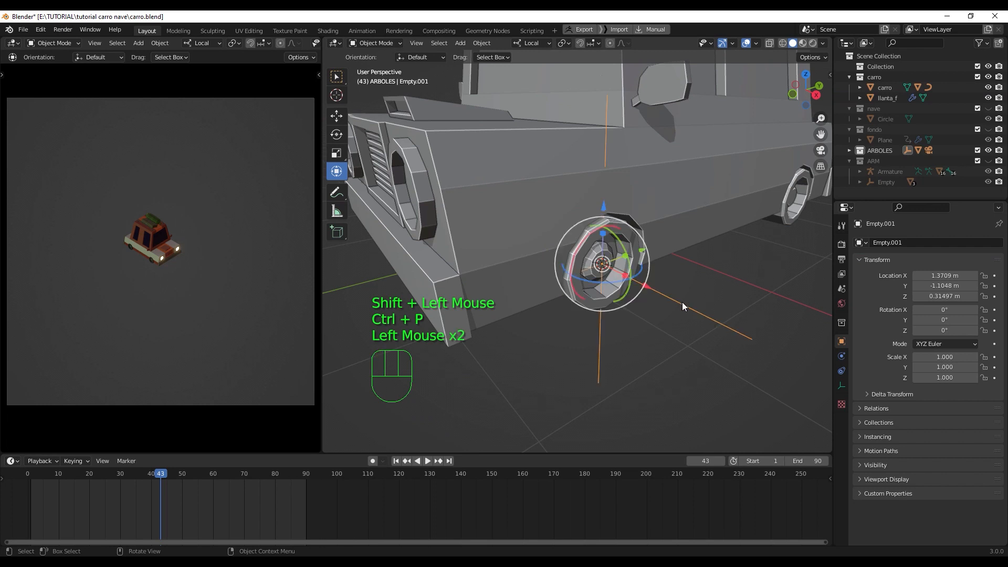
pyautogui.moveTo(611, 201); pyautogui.dragTo(599, 184)
pyautogui.hotkey('ctrl', 'z')
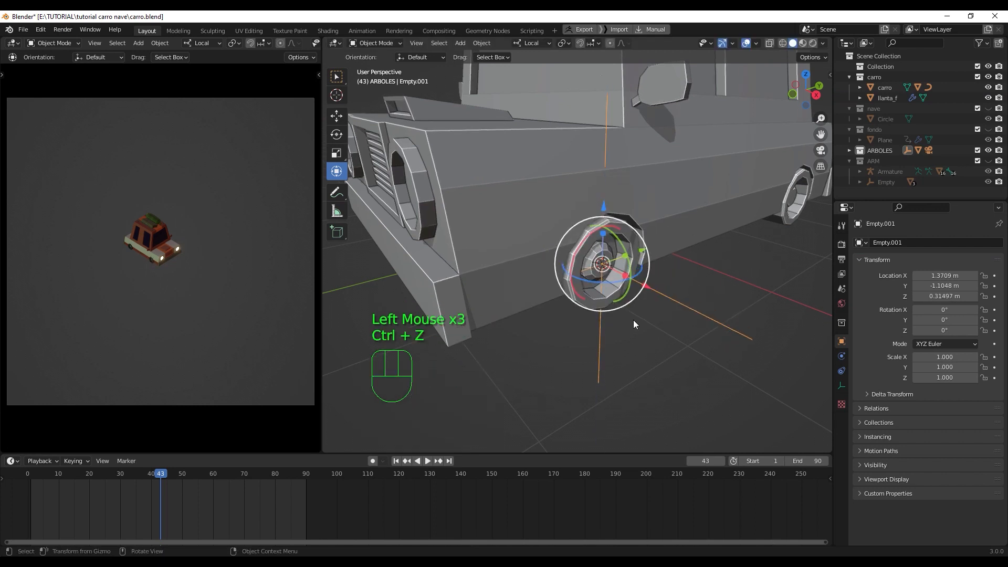
pyautogui.moveTo(633, 320); pyautogui.dragTo(584, 249, button='middle')
pyautogui.moveTo(584, 249)
pyautogui.mouseDown()
pyautogui.moveTo(617, 281)
pyautogui.moveTo(584, 270)
pyautogui.moveTo(587, 239)
pyautogui.mouseUp()
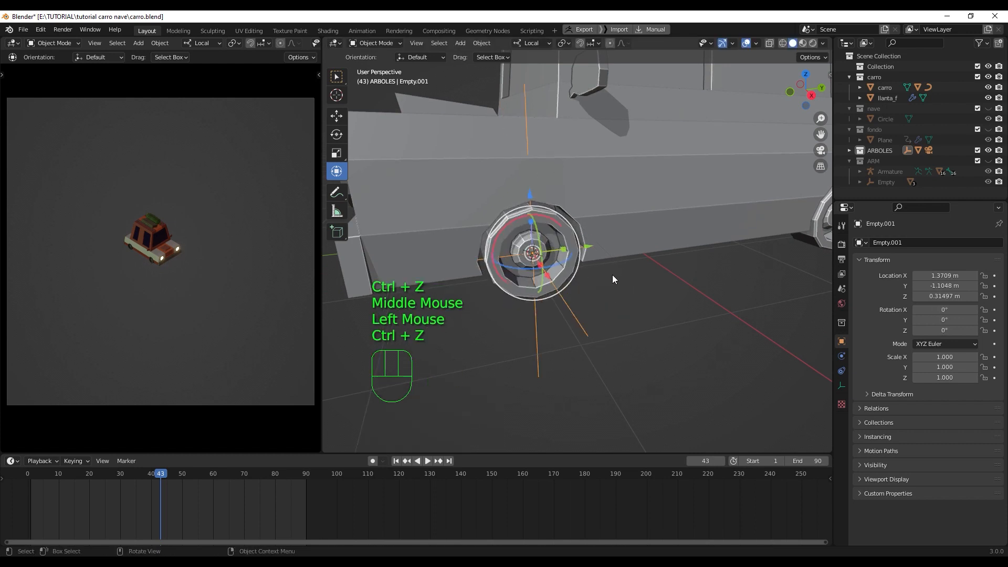
# Step: Select the car's rear wheel object, llanta_b, and enter Edit Mode on it
pyautogui.scroll(-3, 612, 275)
pyautogui.scroll(1, 609, 287)
pyautogui.moveTo(609, 286)
pyautogui.keyDown('shift'); pyautogui.mouseDown(button='middle')
pyautogui.moveTo(570, 301)
pyautogui.moveTo(603, 291)
pyautogui.mouseUp(button='middle'); pyautogui.keyUp('shift')
pyautogui.click(703, 265)
pyautogui.keyDown('shift'); pyautogui.moveTo(703, 265); pyautogui.dragTo(605, 263, button='middle'); pyautogui.keyUp('shift')
pyautogui.scroll(3, 603, 251)
pyautogui.press('Tab')
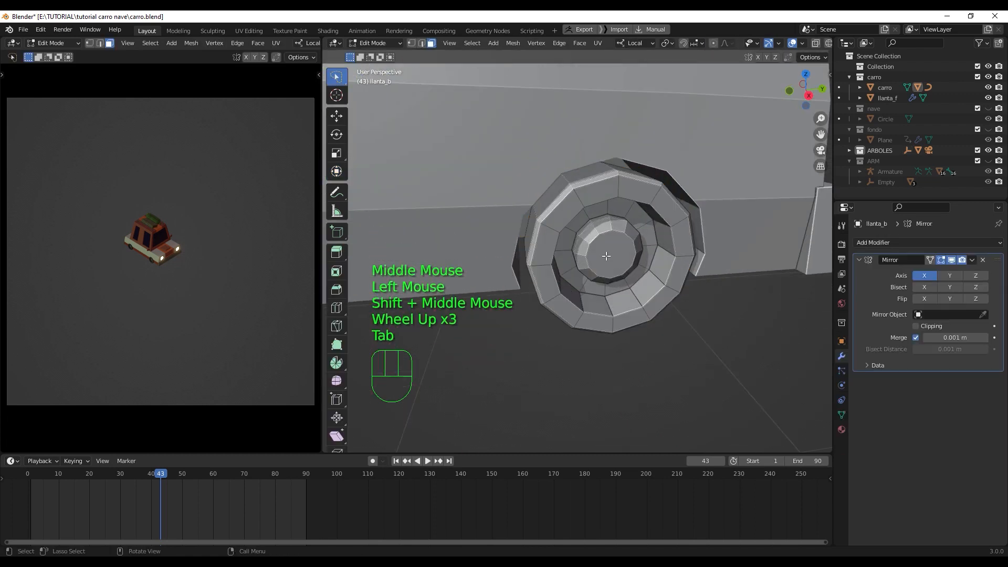
# Step: Snap the 3D cursor to the rear wheel's central hub face and return to Object Mode
pyautogui.click(604, 253)
pyautogui.hotkey('shift', 's')
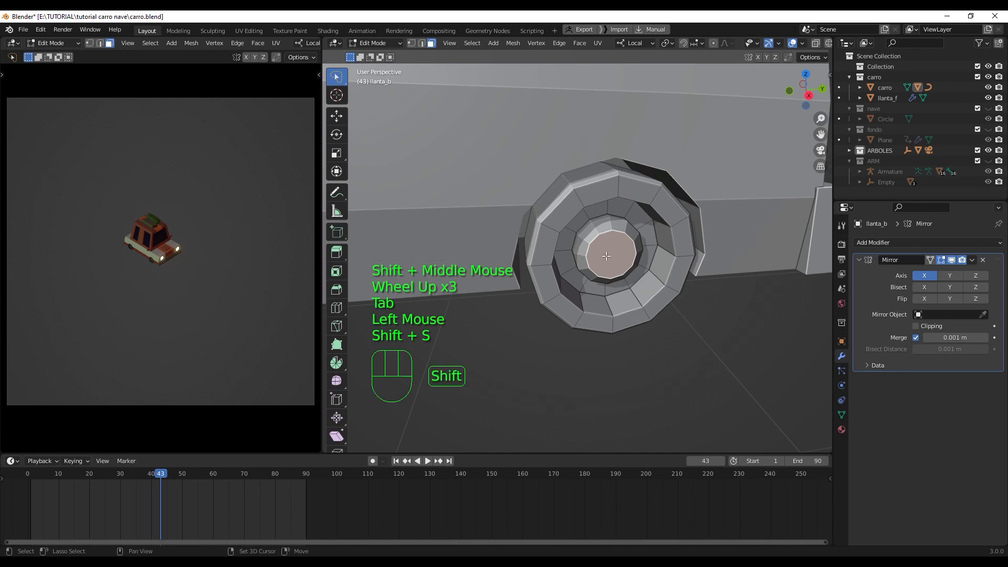
pyautogui.hotkey('shift', 's')
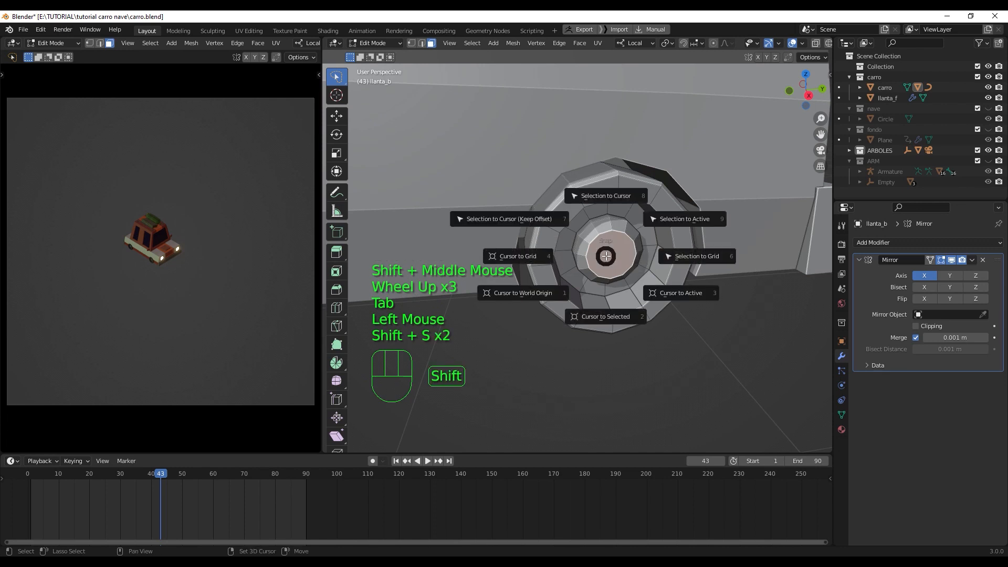
pyautogui.click(609, 315)
pyautogui.scroll(-1, 593, 264)
pyautogui.press('Tab')
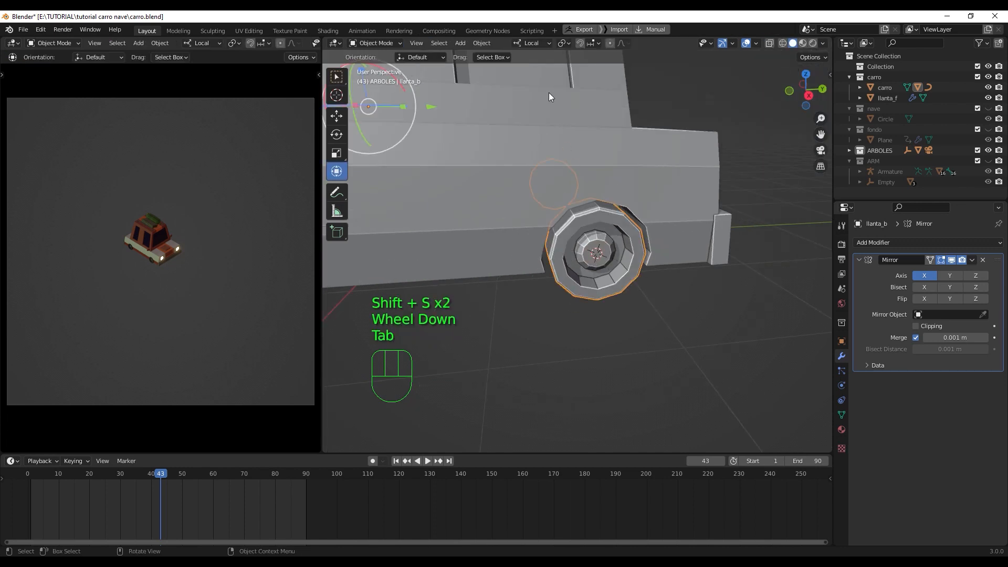
# Step: Try setting the rear wheel's origin to the 3D cursor, and undo the origin change
pyautogui.click(477, 42)
pyautogui.moveTo(524, 65)
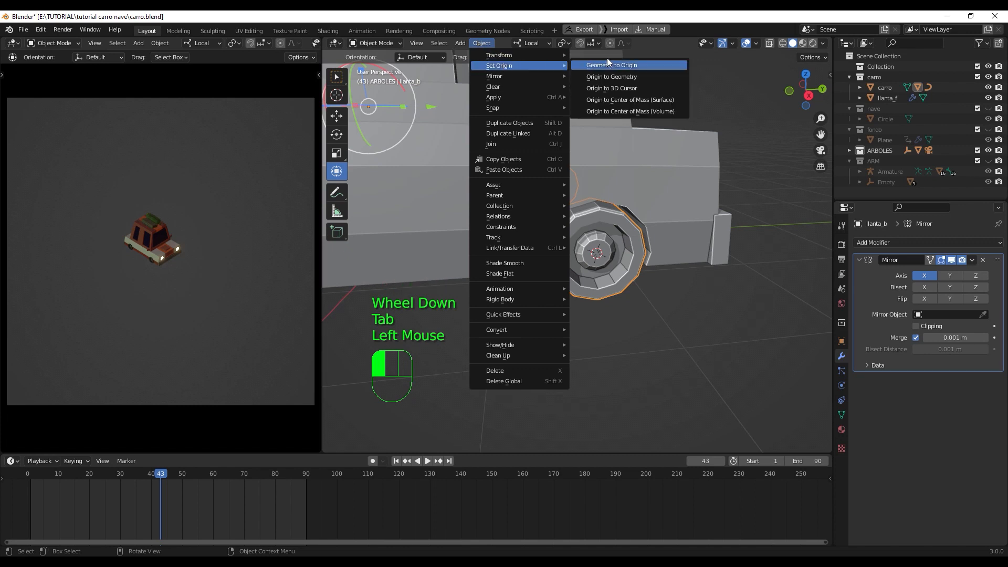
pyautogui.click(644, 87)
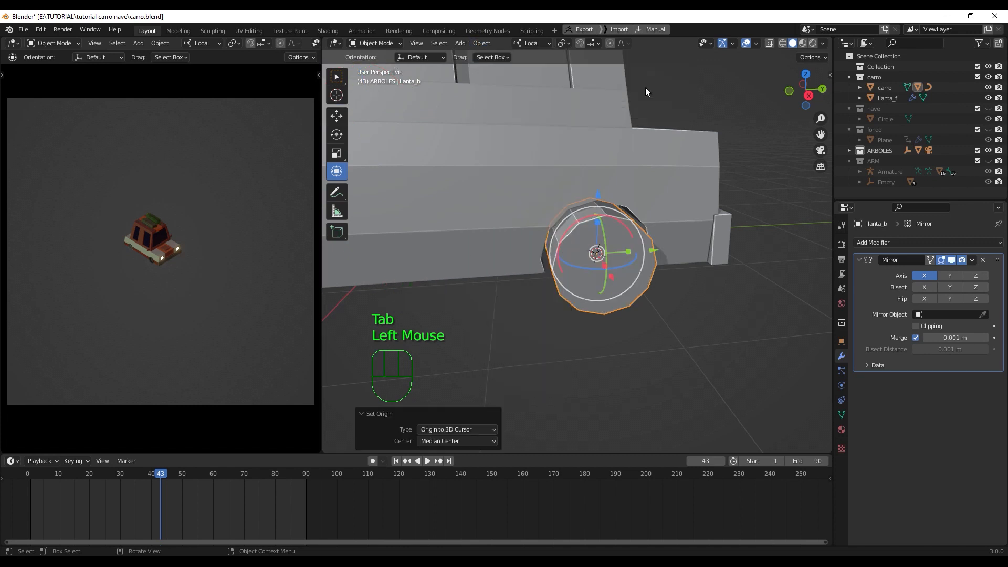
pyautogui.hotkey('ctrl', 'z')
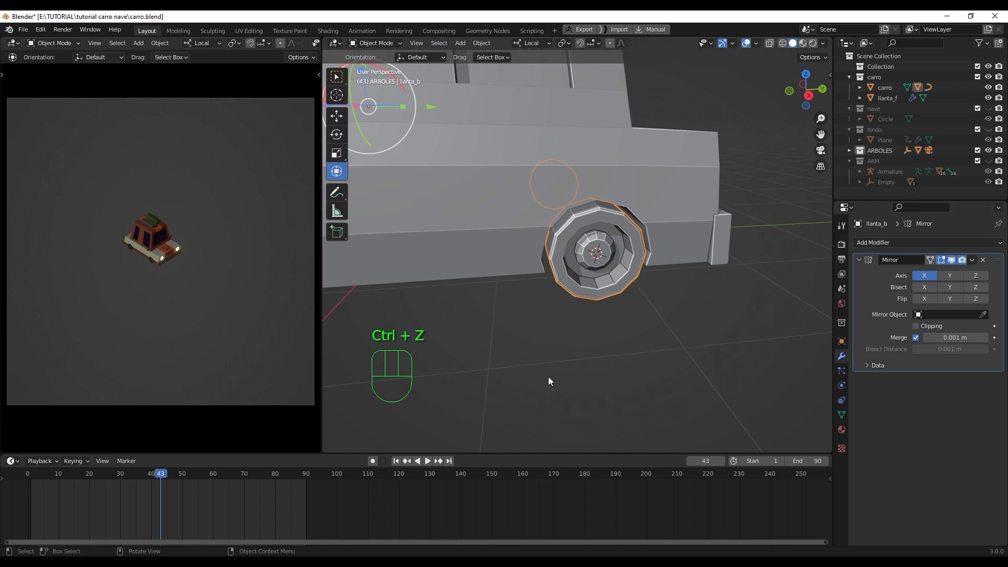
# Step: Retry placing the rear wheel's origin at the 3D cursor on its hub, and undo that origin change
pyautogui.click(605, 261)
pyautogui.click(481, 44)
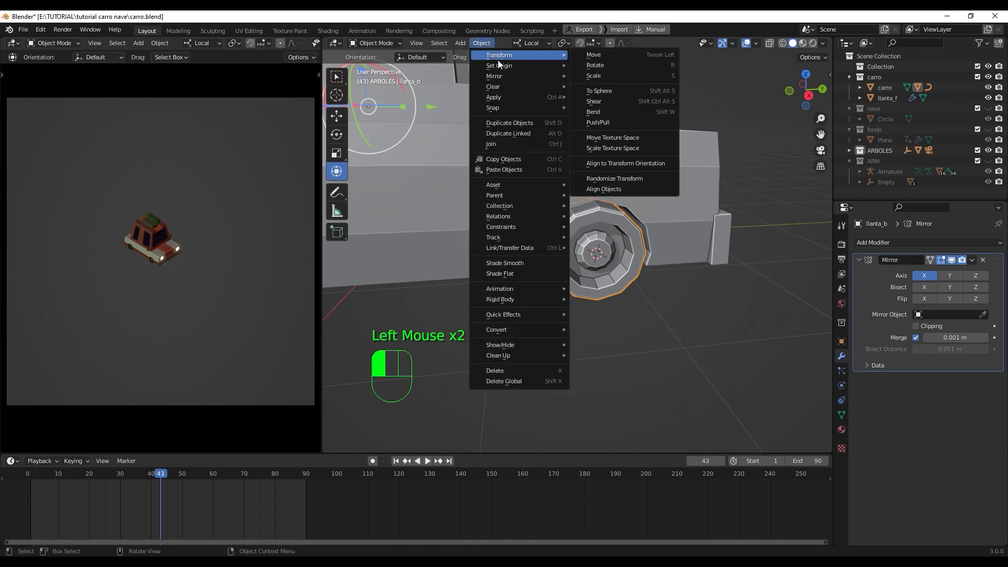
pyautogui.moveTo(501, 66)
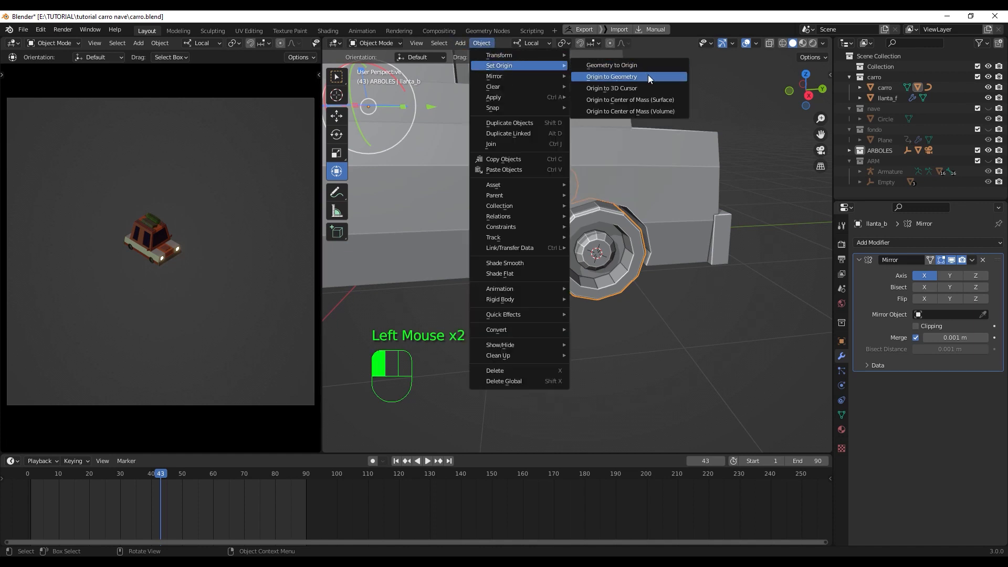
pyautogui.click(653, 88)
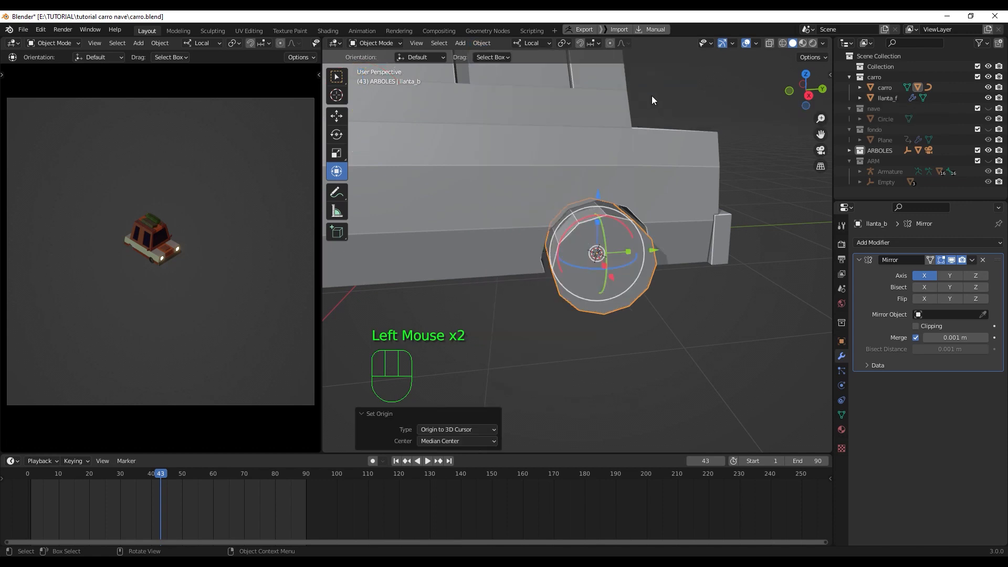
pyautogui.moveTo(547, 311); pyautogui.dragTo(616, 269, button='middle')
pyautogui.hotkey('ctrl', 'z')
# Step: Apply all transforms to the rear wheel object, llanta_b, and check its mesh in Edit Mode before returning to Object Mode
pyautogui.scroll(-1, 520, 306)
pyautogui.click(616, 269)
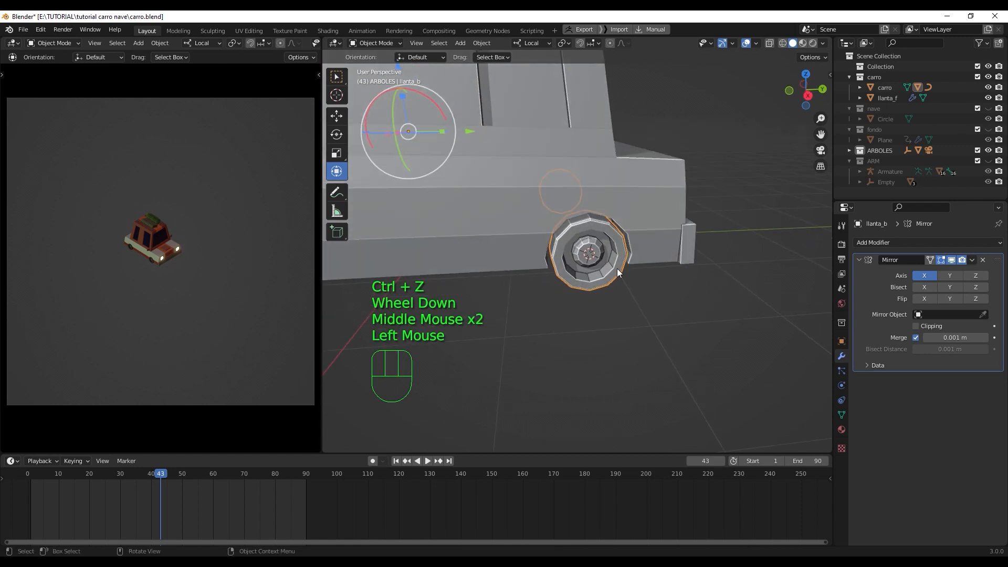
pyautogui.hotkey('ctrl', 'a')
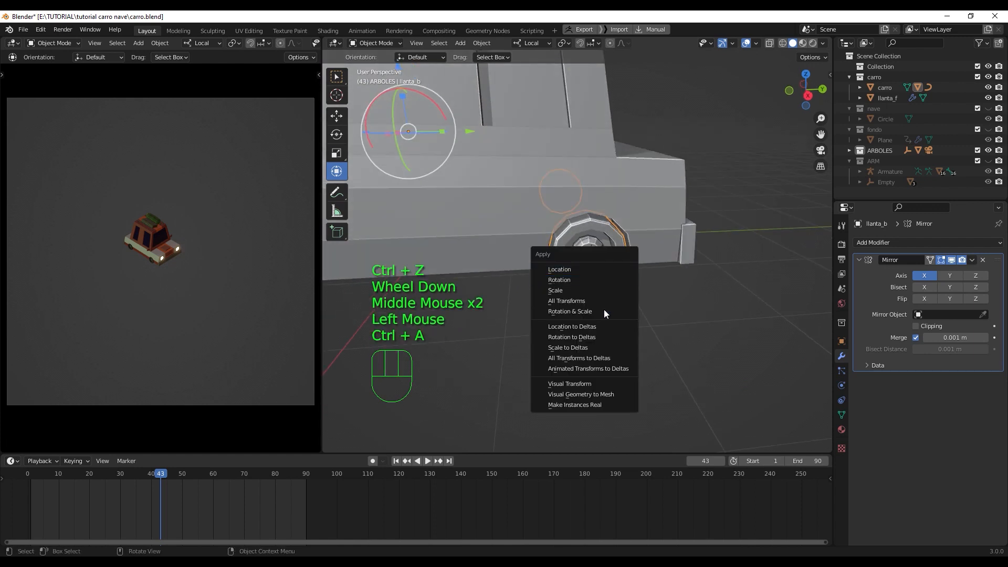
pyautogui.click(606, 301)
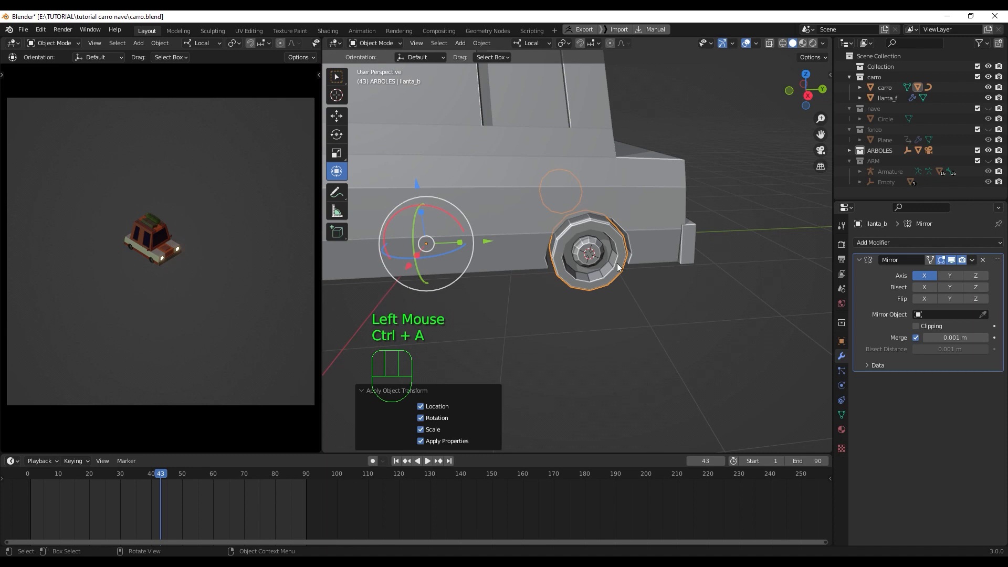
pyautogui.press('Tab')
pyautogui.scroll(2, 593, 262)
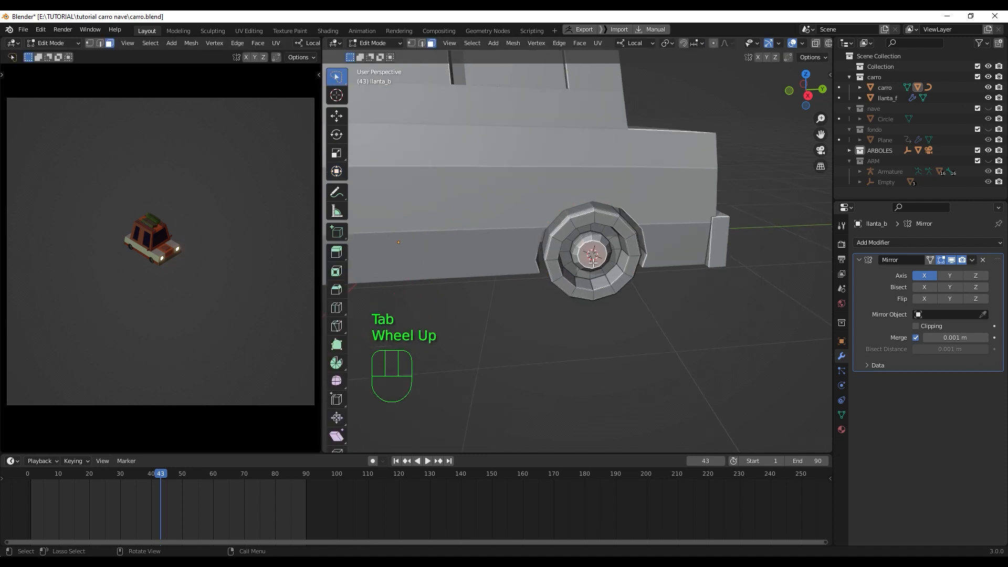
pyautogui.scroll(-1, 593, 263)
pyautogui.press('Tab')
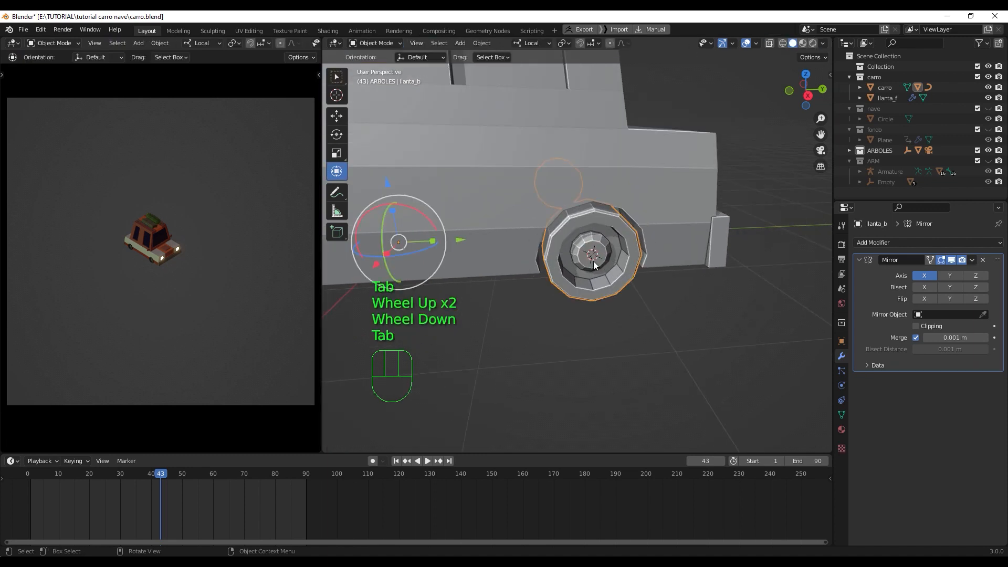
# Step: Set the rear wheel's origin to the 3D cursor at the hub centre
pyautogui.moveTo(593, 262); pyautogui.dragTo(607, 265, button='middle')
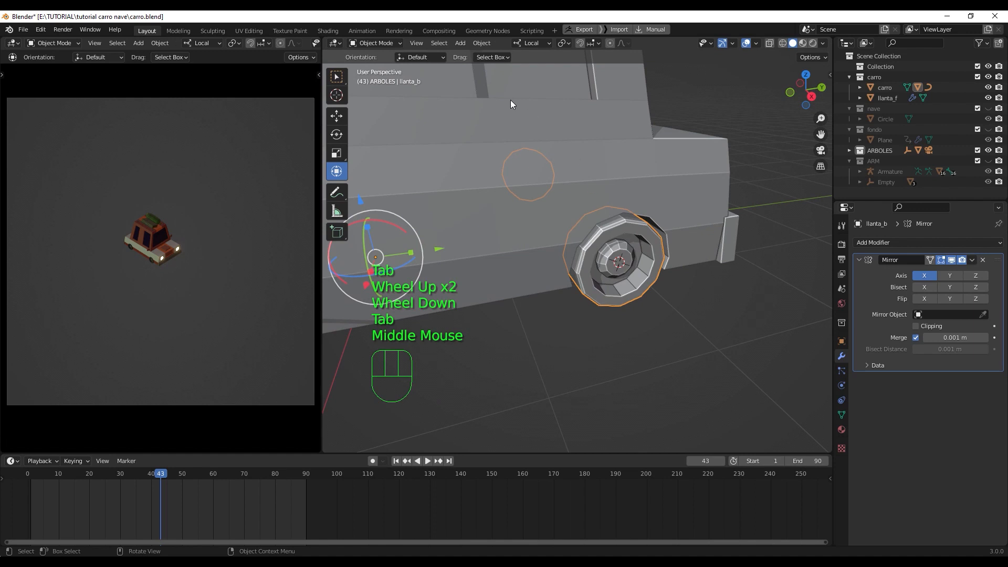
pyautogui.click(481, 43)
pyautogui.moveTo(500, 65)
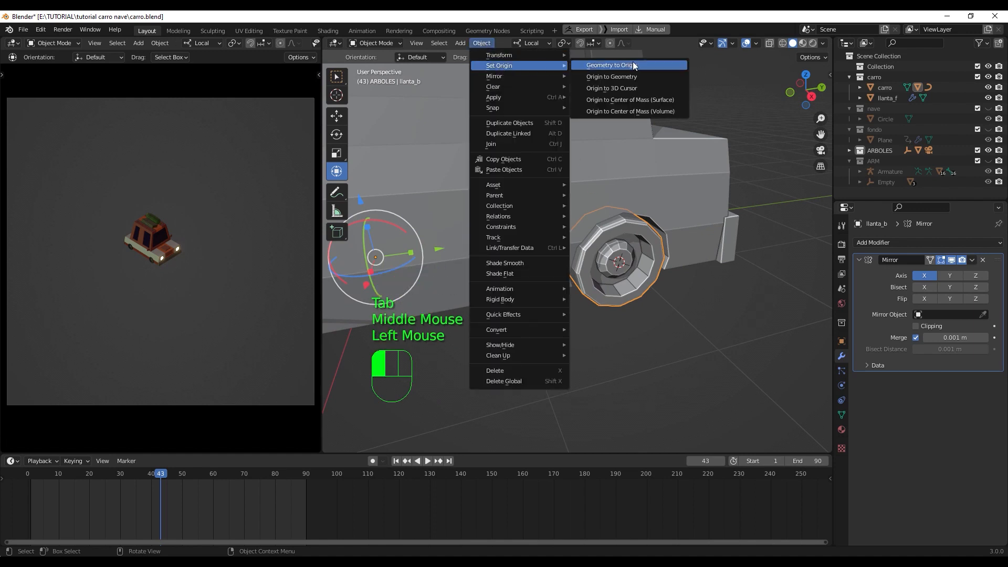
pyautogui.click(655, 86)
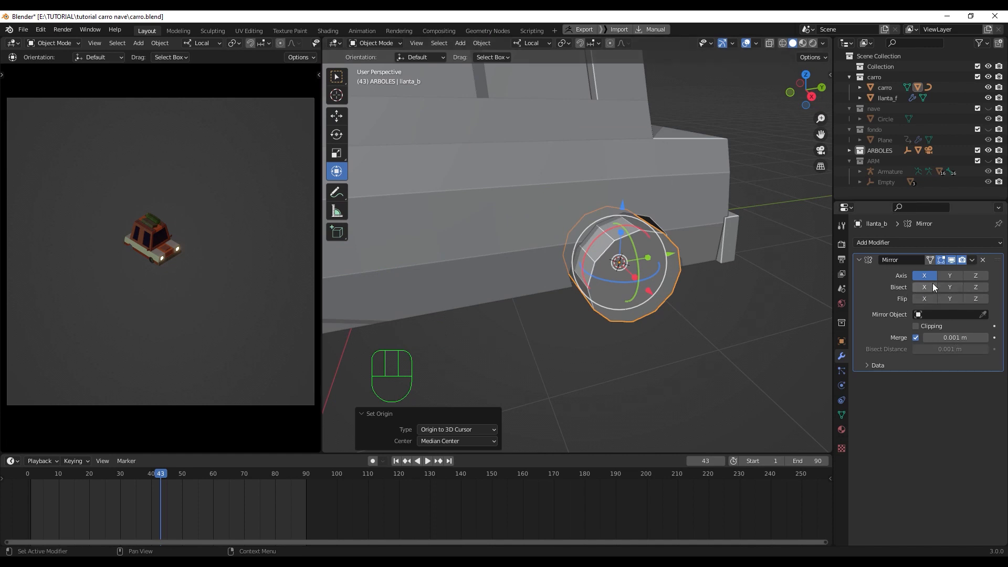
# Step: Assign the car body, carro, as the Mirror Object of the rear wheel's Mirror modifier
pyautogui.moveTo(735, 341); pyautogui.dragTo(693, 320, button='middle')
pyautogui.keyDown('shift'); pyautogui.moveTo(693, 320); pyautogui.dragTo(656, 292, button='middle'); pyautogui.keyUp('shift')
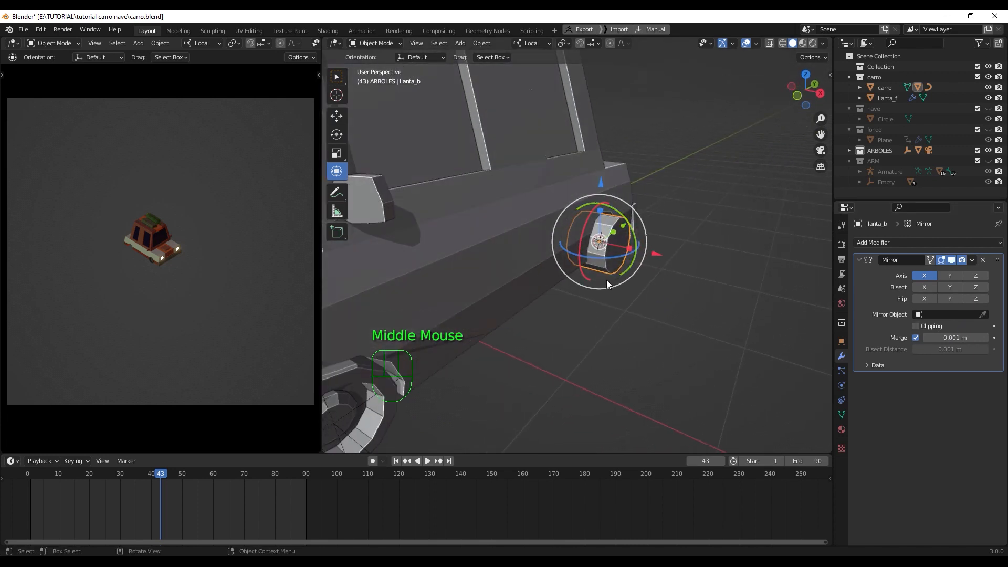
pyautogui.click(982, 315)
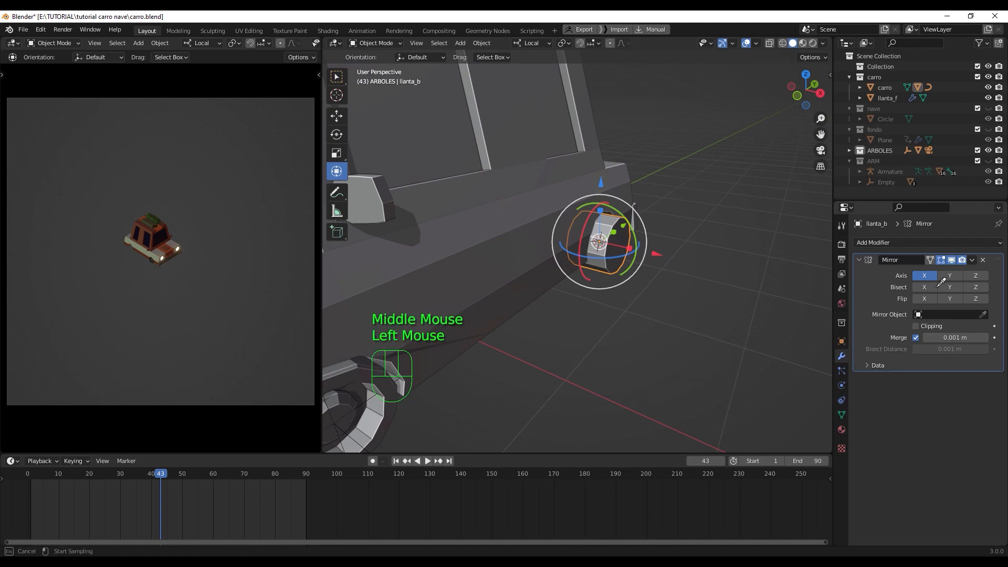
pyautogui.click(519, 231)
pyautogui.moveTo(541, 274); pyautogui.dragTo(540, 317, button='middle')
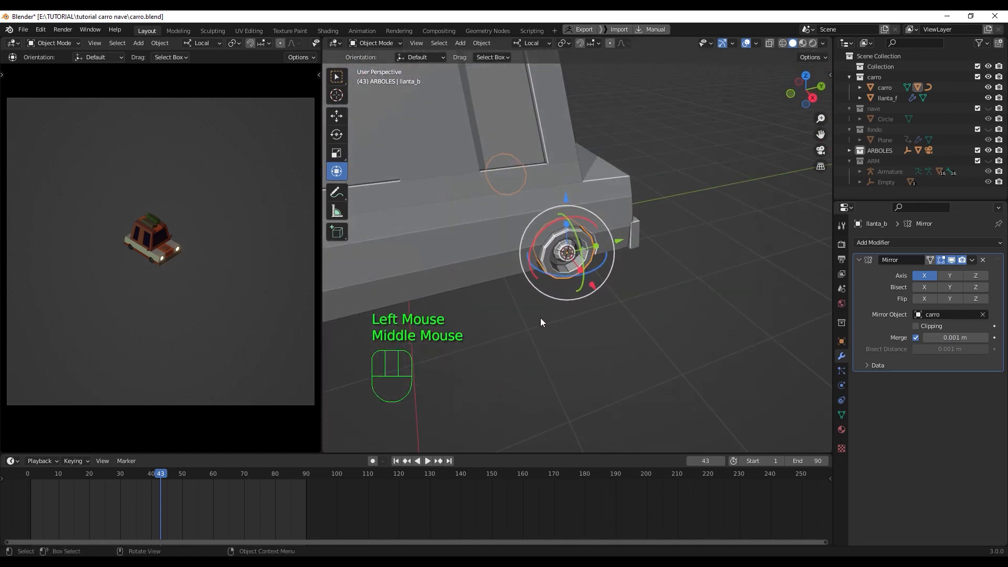
# Step: Add a Plain Axes empty at the 3D cursor in the centre of the rear wheel's hub
pyautogui.scroll(3, 545, 270)
pyautogui.moveTo(550, 269); pyautogui.dragTo(543, 254, button='middle')
pyautogui.scroll(3, 536, 210)
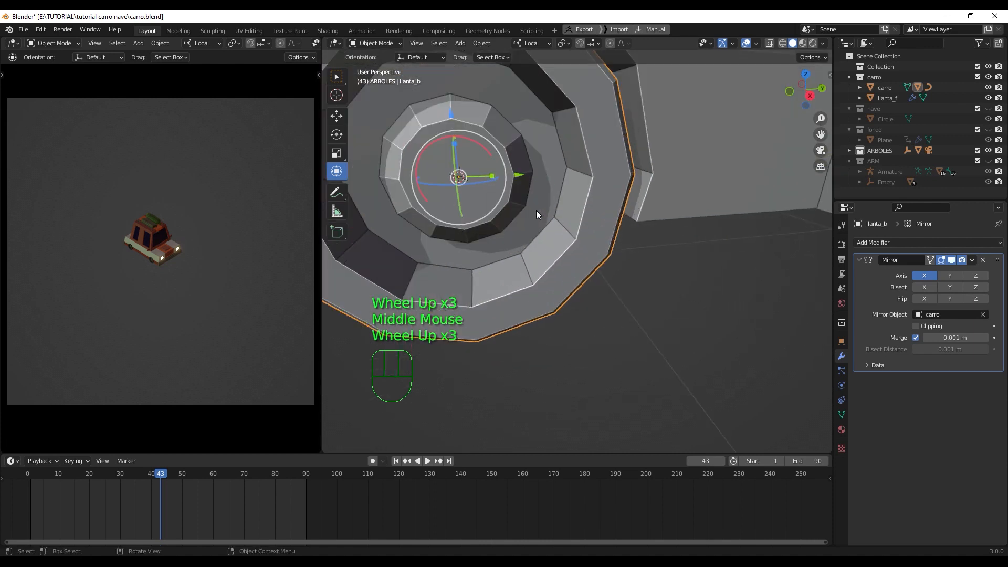
pyautogui.keyDown('shift'); pyautogui.moveTo(533, 202); pyautogui.dragTo(605, 246, button='middle'); pyautogui.keyUp('shift')
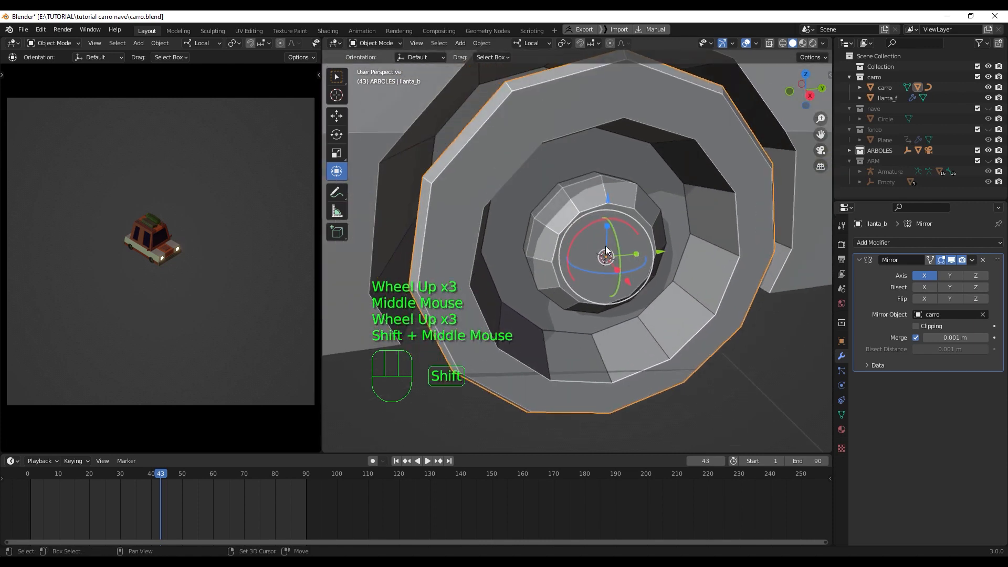
pyautogui.hotkey('shift', 'a')
pyautogui.moveTo(605, 246)
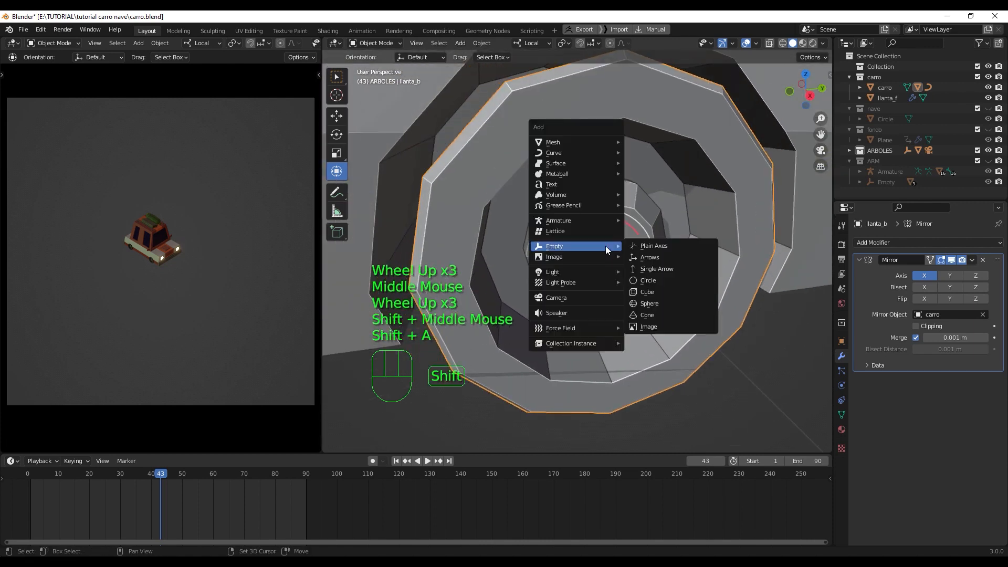
pyautogui.click(670, 243)
# Step: Parent the rear wheel, llanta_b, to its new plain-axes empty using the Object parent type
pyautogui.scroll(-1, 620, 333)
pyautogui.moveTo(620, 333); pyautogui.dragTo(617, 342, button='middle')
pyautogui.scroll(-1, 581, 305)
pyautogui.click(580, 289)
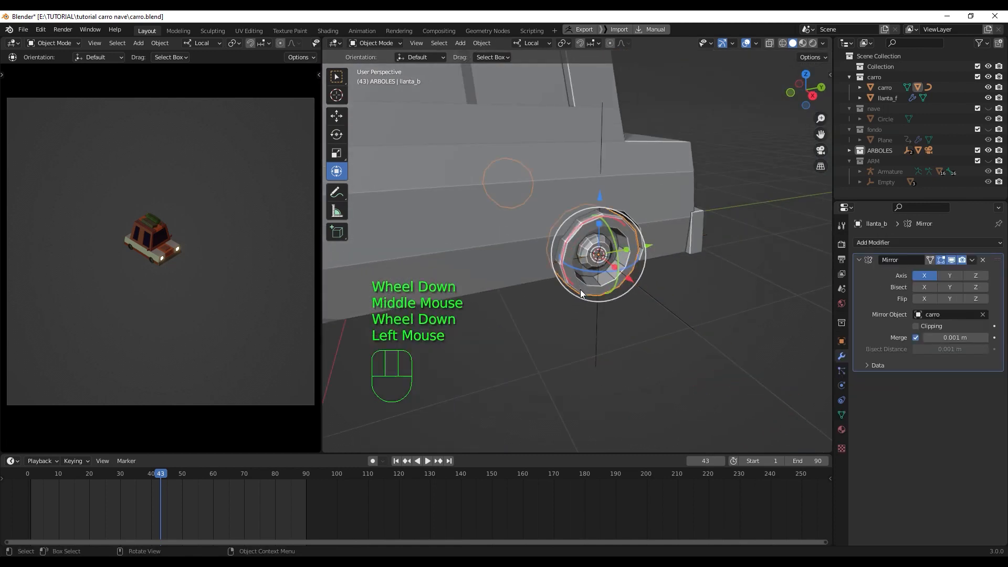
pyautogui.keyDown('shift'); pyautogui.click(663, 305); pyautogui.keyUp('shift')
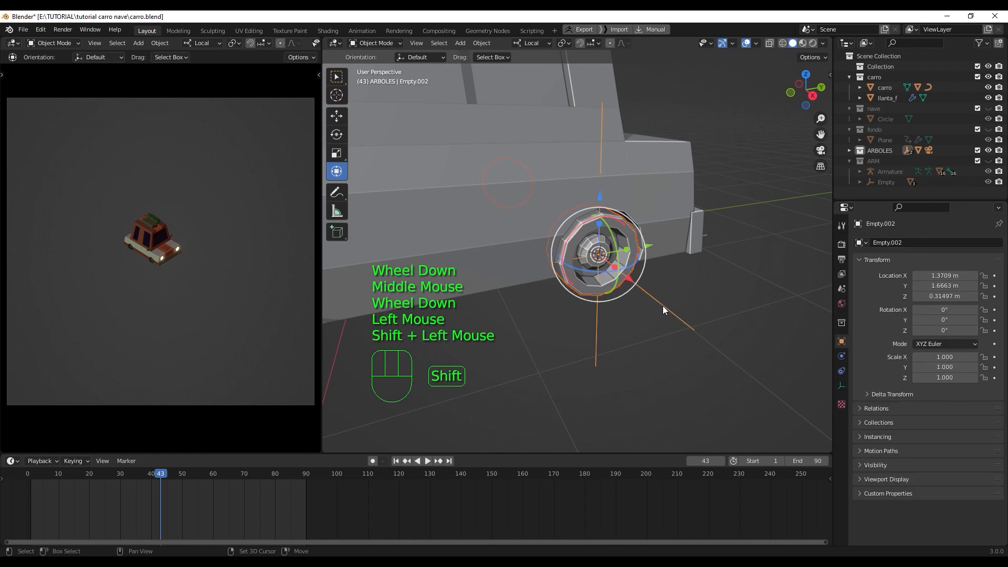
pyautogui.hotkey('ctrl', 'p')
pyautogui.click(662, 307)
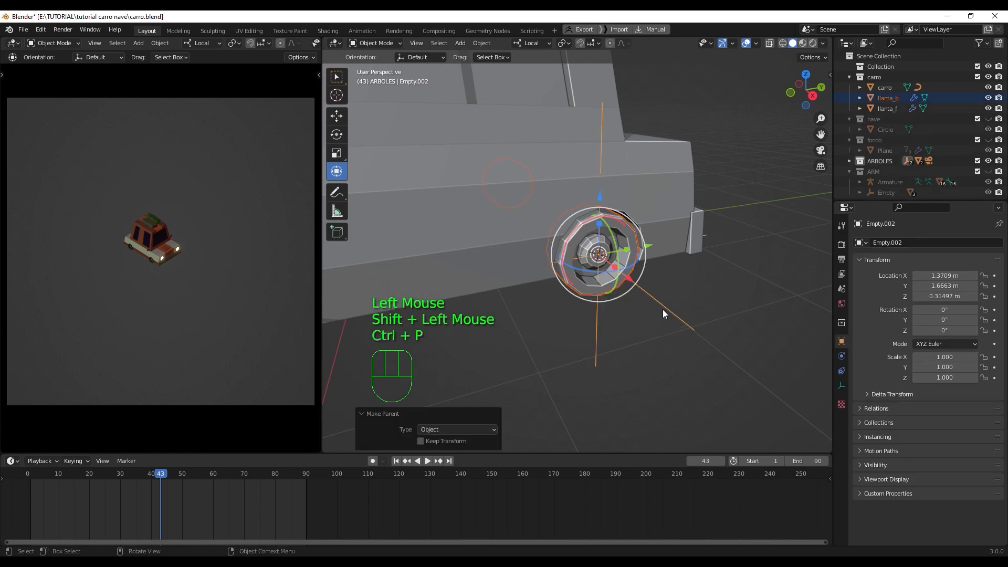
# Step: Select the rear wheel's empty alone, test-move it upward to check that the wheel follows, and undo the move
pyautogui.click(665, 308)
pyautogui.moveTo(600, 199); pyautogui.dragTo(600, 184)
pyautogui.hotkey('ctrl', 'z')
# Step: At frame 1, insert a Rotation keyframe on the front wheel's control empty, Empty.001, working in the right orthographic view
pyautogui.scroll(-2, 546, 316)
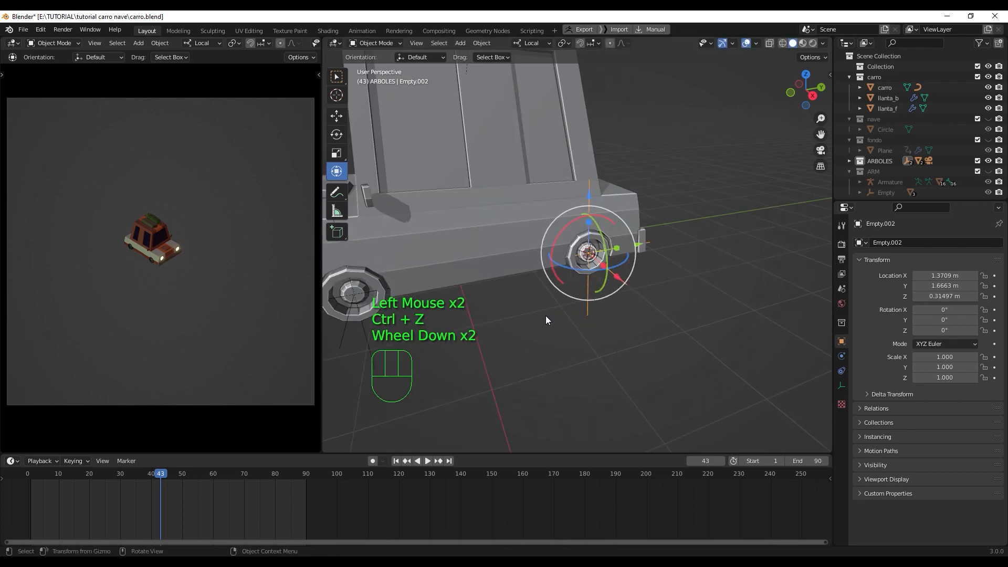
pyautogui.keyDown('shift'); pyautogui.moveTo(546, 316); pyautogui.dragTo(561, 282, button='middle'); pyautogui.keyUp('shift')
pyautogui.scroll(2, 575, 273)
pyautogui.scroll(-1, 490, 261)
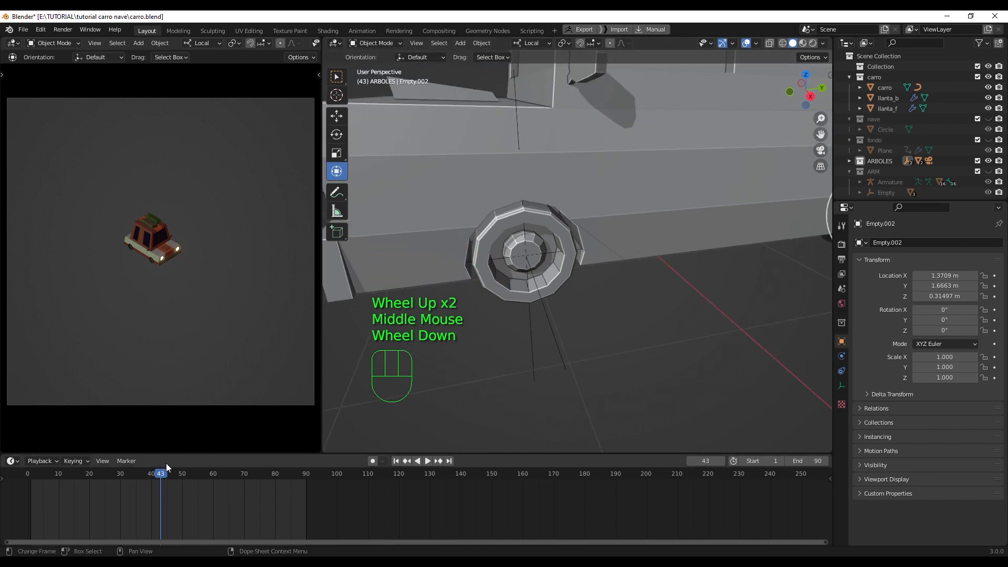
pyautogui.moveTo(126, 473); pyautogui.dragTo(30, 474)
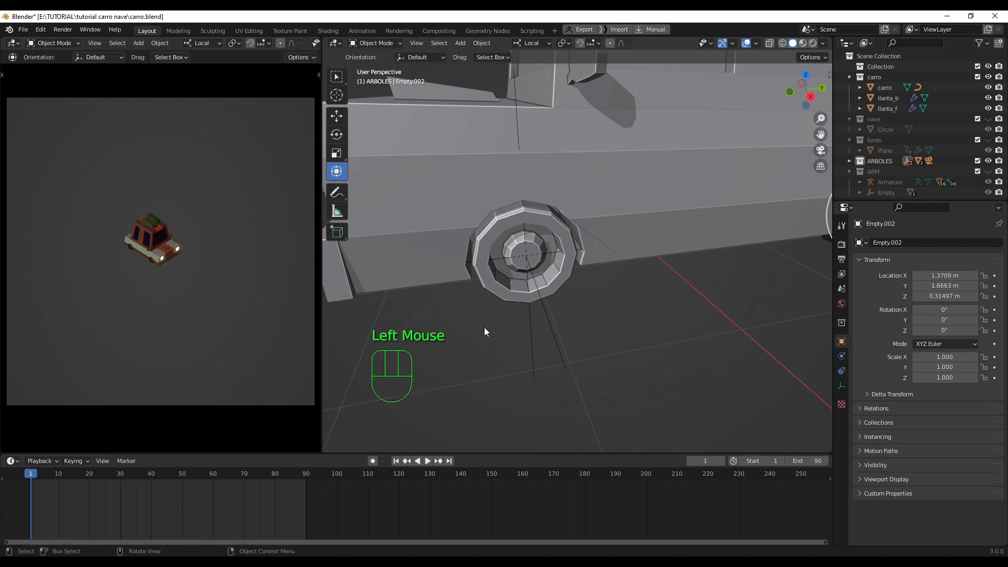
pyautogui.click(551, 329)
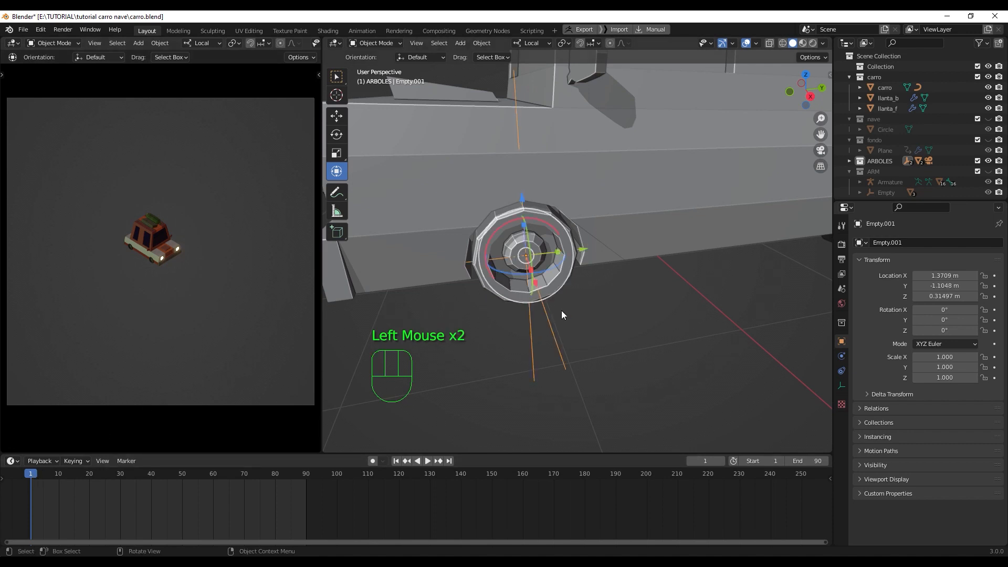
pyautogui.press('KP_3')
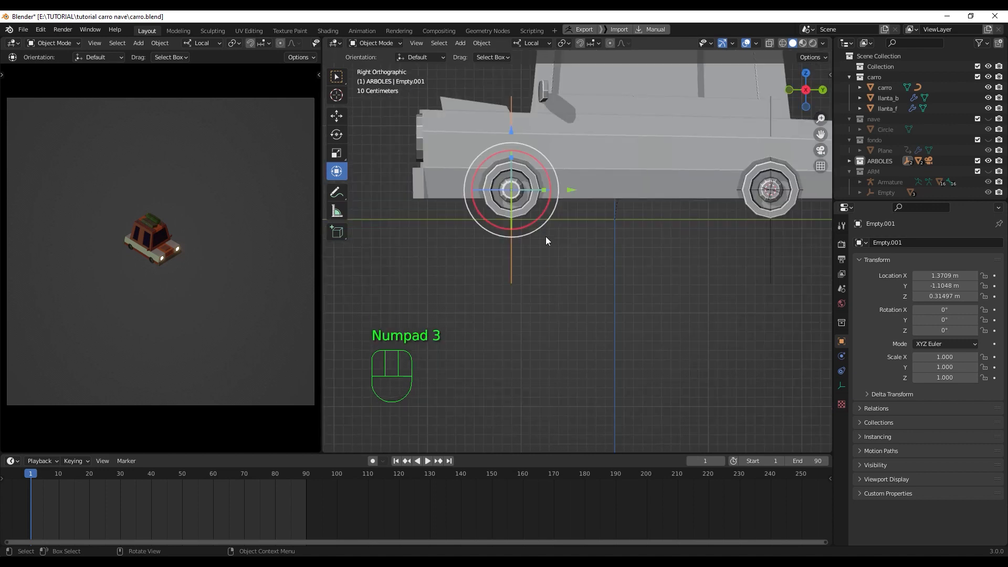
pyautogui.keyDown('shift'); pyautogui.moveTo(548, 289); pyautogui.dragTo(645, 270, button='middle'); pyautogui.keyUp('shift')
pyautogui.scroll(4, 573, 267)
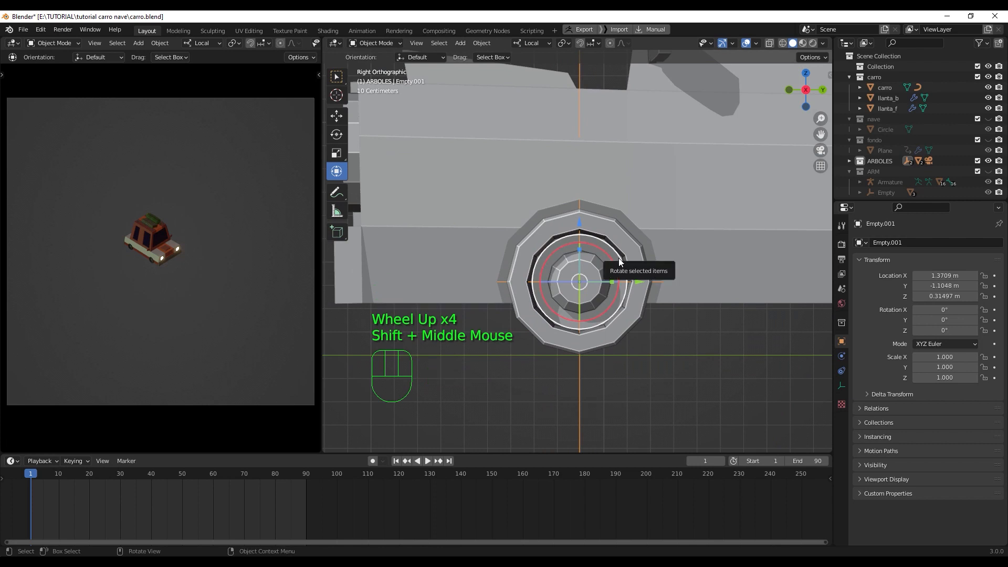
pyautogui.press('i')
pyautogui.click(619, 270)
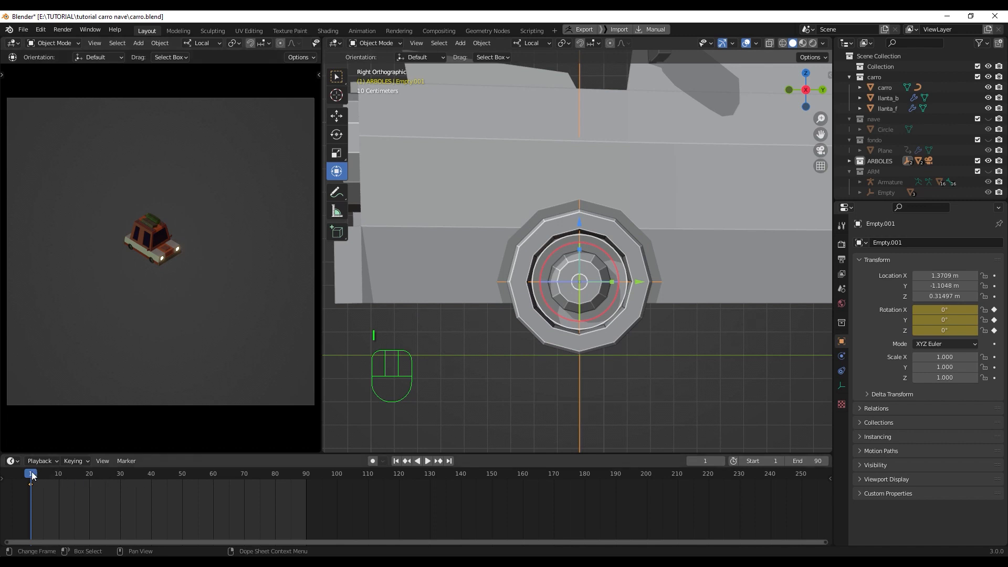
# Step: At frame 90, rotate the front wheel's empty to 360° about X and insert a Rotation keyframe
pyautogui.moveTo(32, 476); pyautogui.dragTo(223, 491)
pyautogui.moveTo(308, 488); pyautogui.dragTo(307, 488)
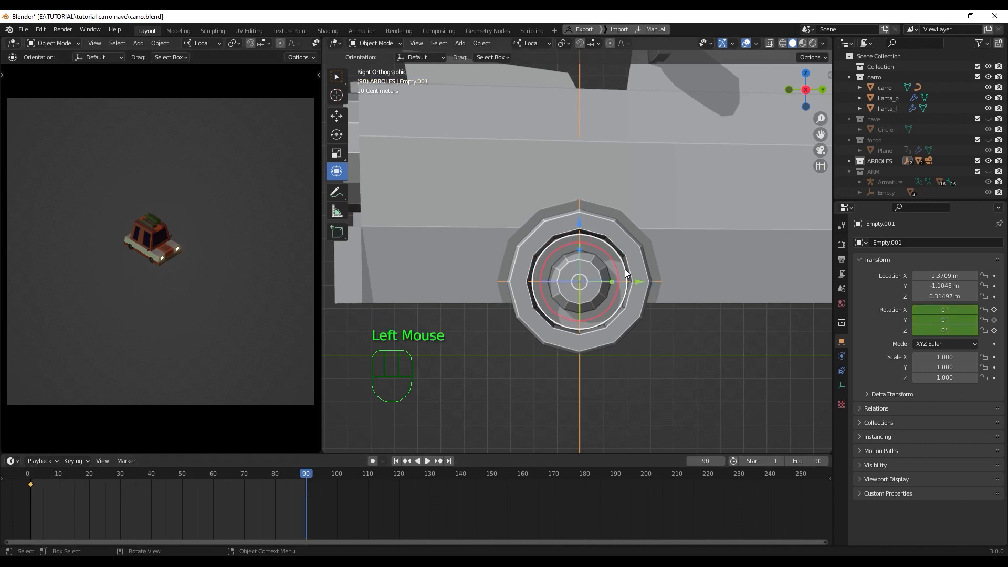
pyautogui.moveTo(625, 273); pyautogui.dragTo(644, 225)
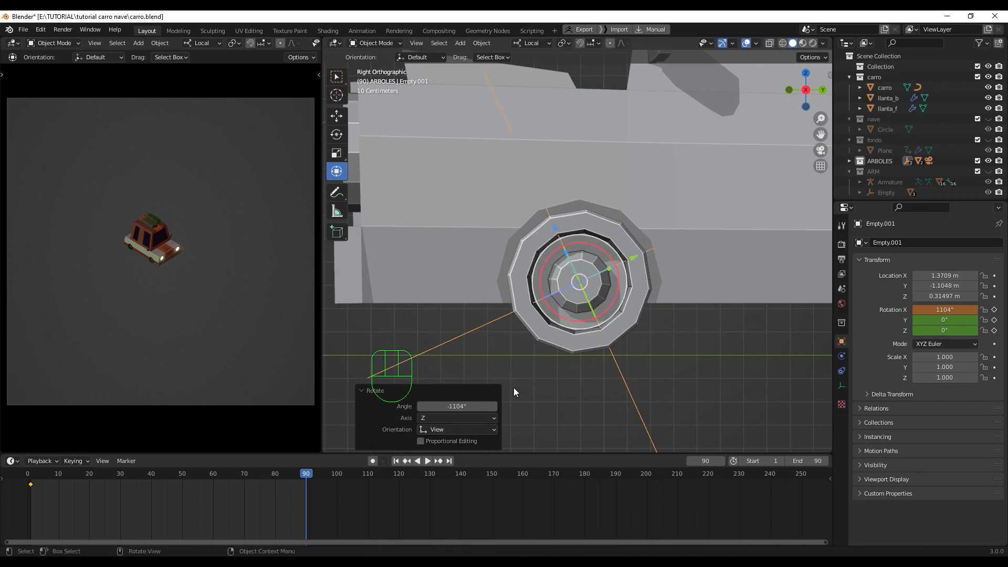
pyautogui.hotkey('ctrl', 'z')
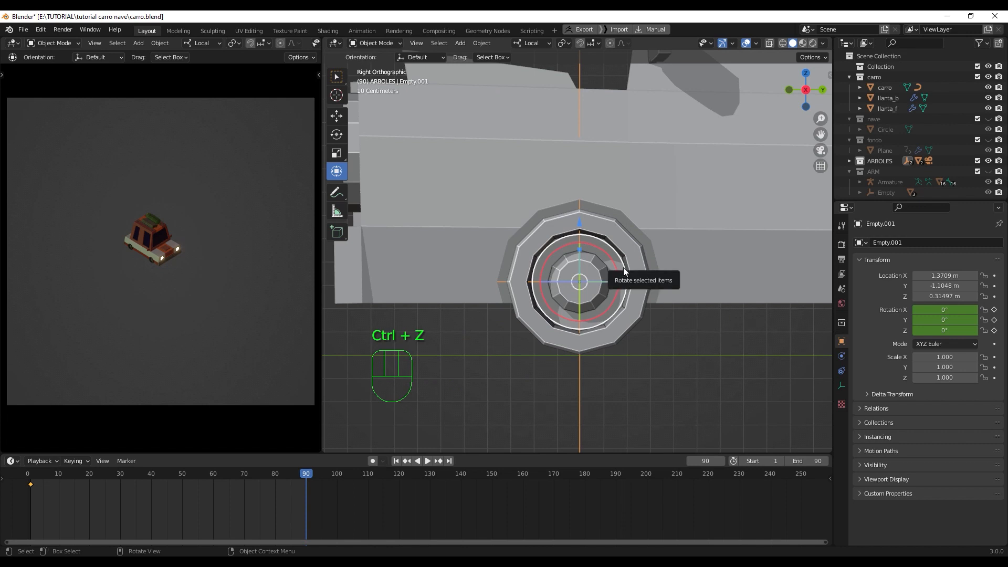
pyautogui.moveTo(623, 267); pyautogui.dragTo(676, 244)
pyautogui.press('i')
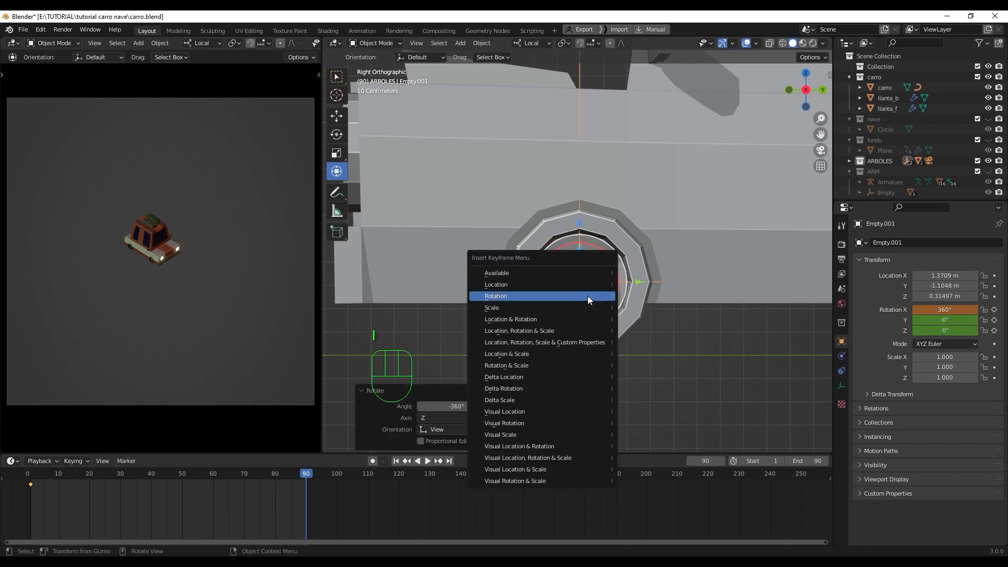
pyautogui.click(588, 295)
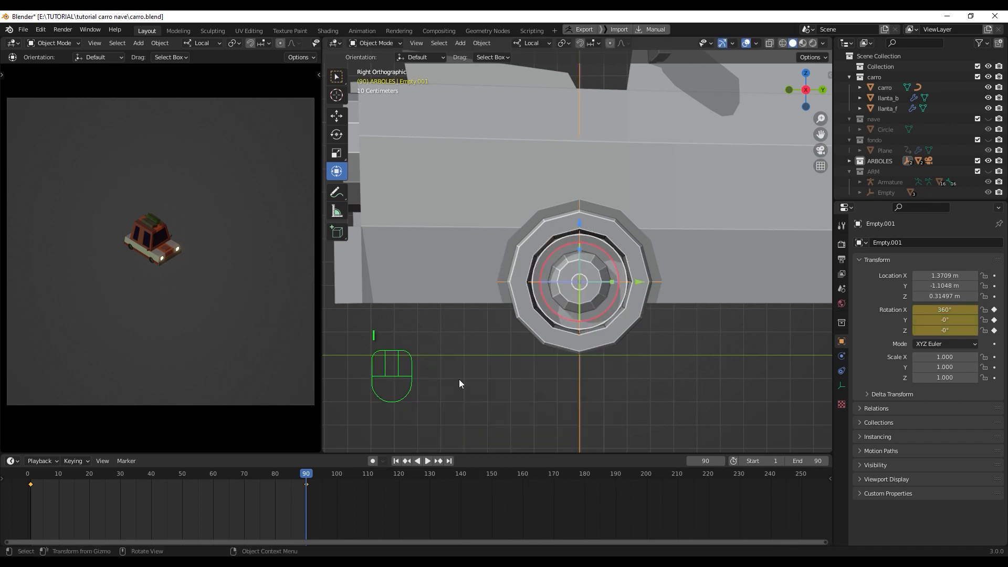
# Step: Set the rotation keyframes' interpolation to Linear and play the animation to check the front wheel's spin
pyautogui.press('t')
pyautogui.click(232, 487)
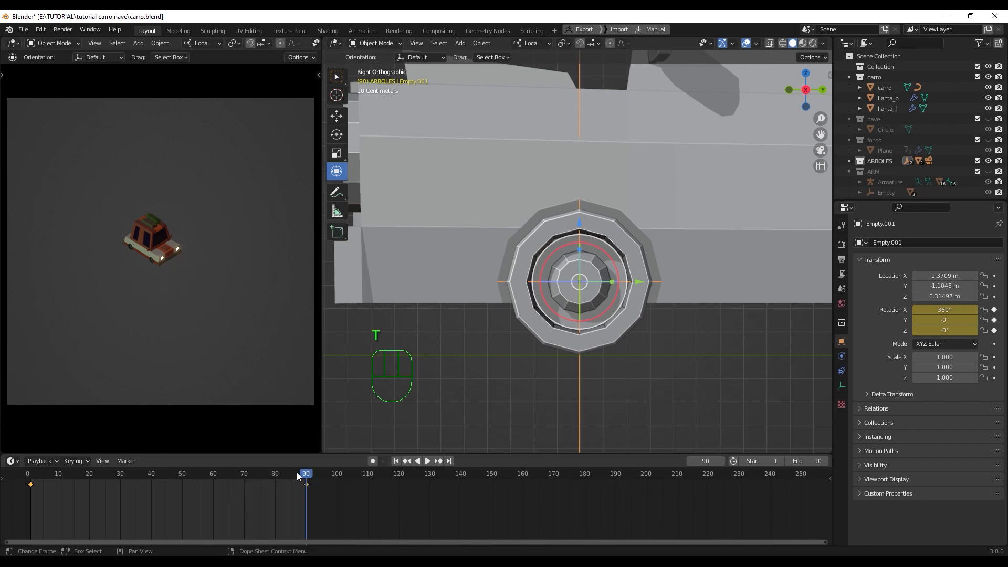
pyautogui.press('space')
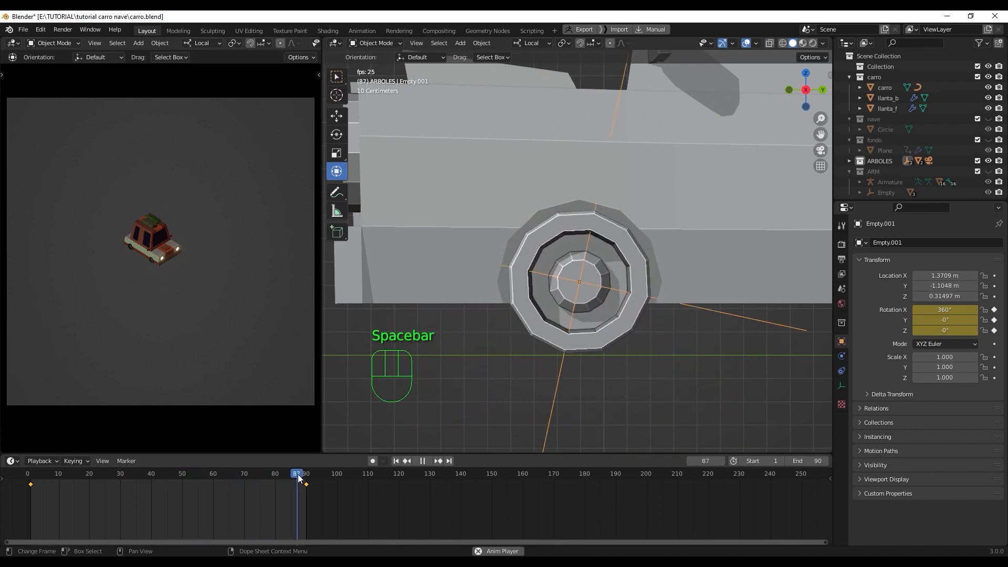
pyautogui.press('space')
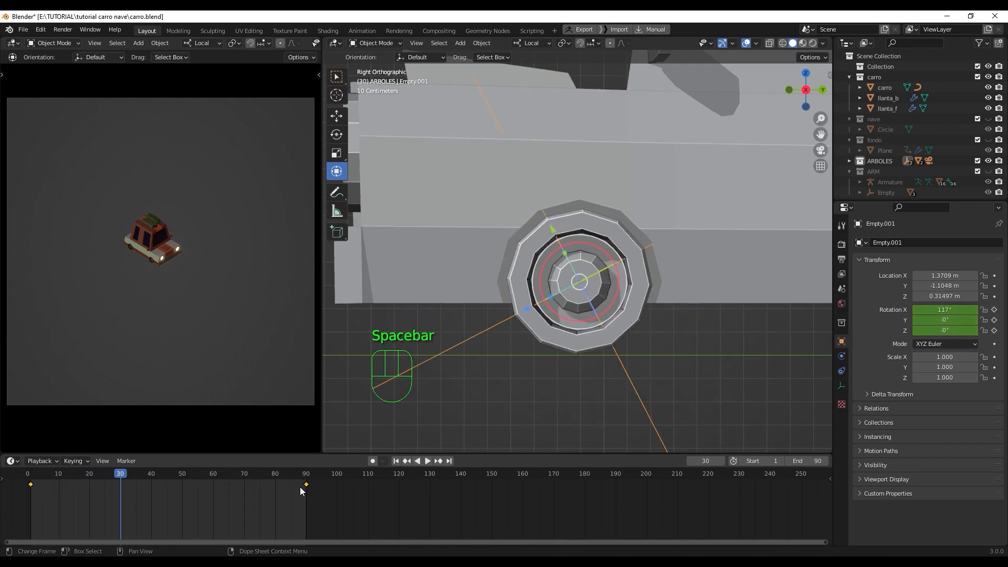
# Step: Move the front wheel's ending rotation keyframe to frame 20 and play the animation to check the faster spin
pyautogui.click(305, 483)
pyautogui.moveTo(306, 484); pyautogui.dragTo(31, 474)
pyautogui.press('space')
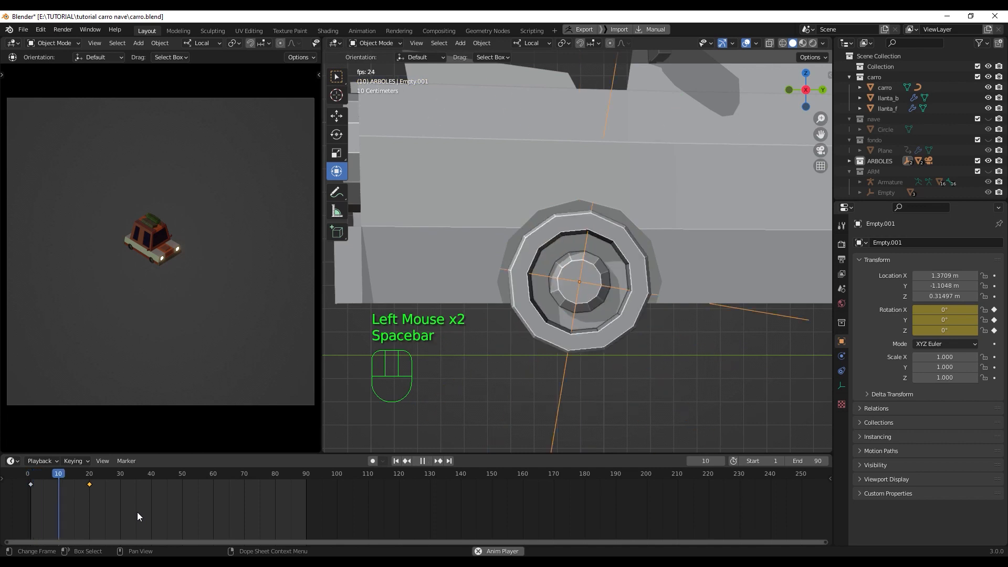
pyautogui.press('space')
pyautogui.moveTo(150, 478); pyautogui.dragTo(64, 481)
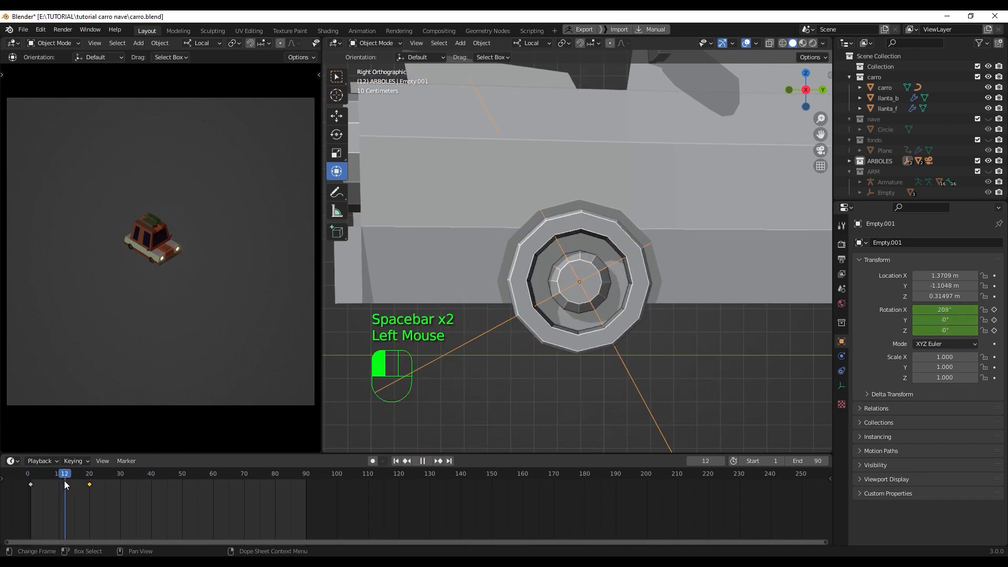
# Step: View the front wheel in Material Preview shading and scrub through to frame 20 to check its rotation
pyautogui.scroll(-2, 516, 300)
pyautogui.moveTo(517, 302); pyautogui.dragTo(533, 306, button='middle')
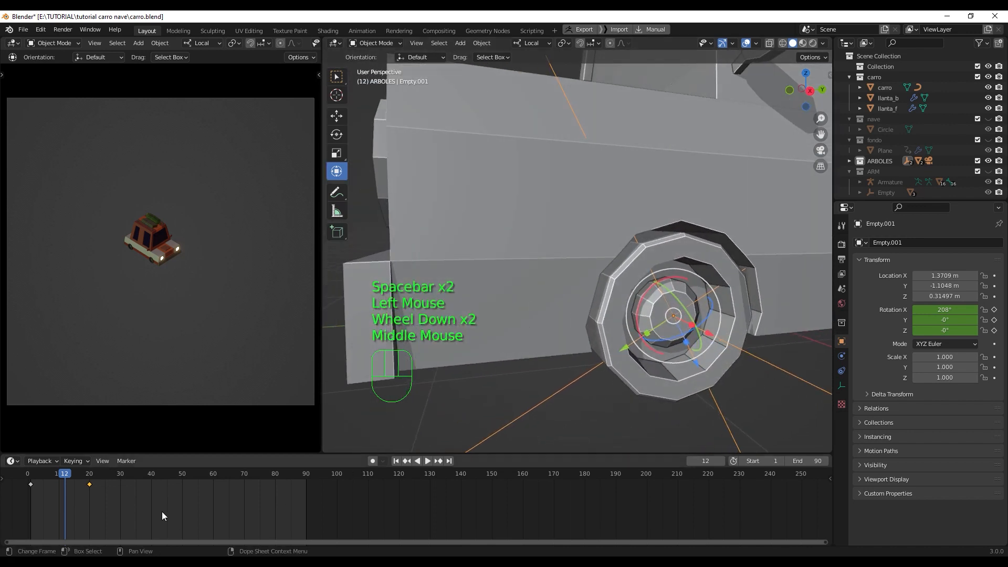
pyautogui.click(37, 475)
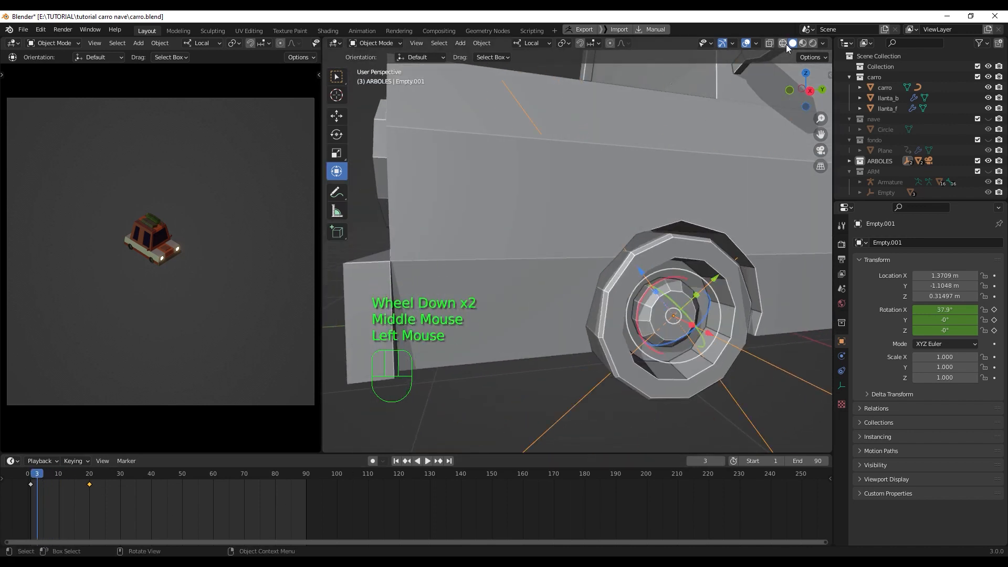
pyautogui.click(802, 43)
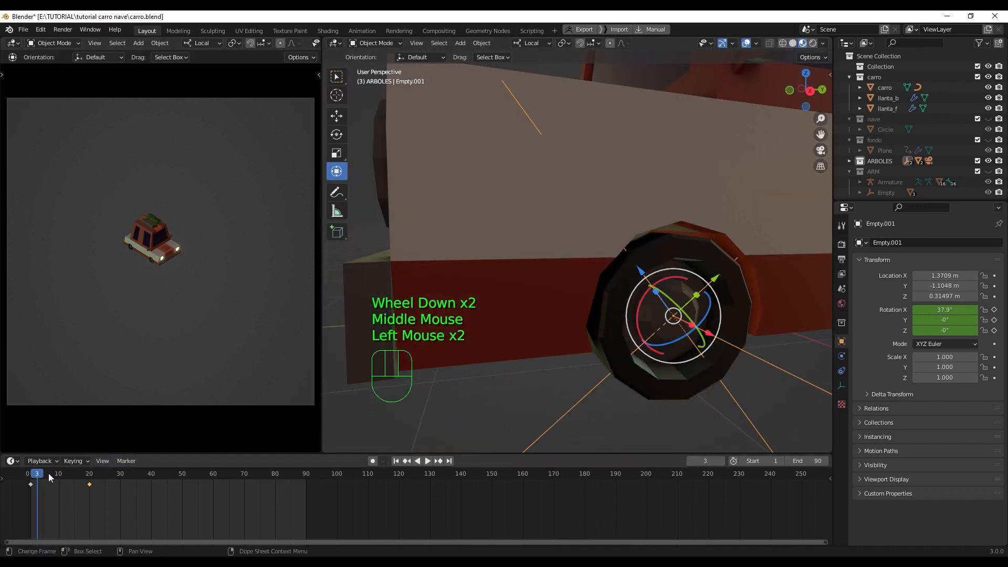
pyautogui.moveTo(36, 475); pyautogui.dragTo(90, 462)
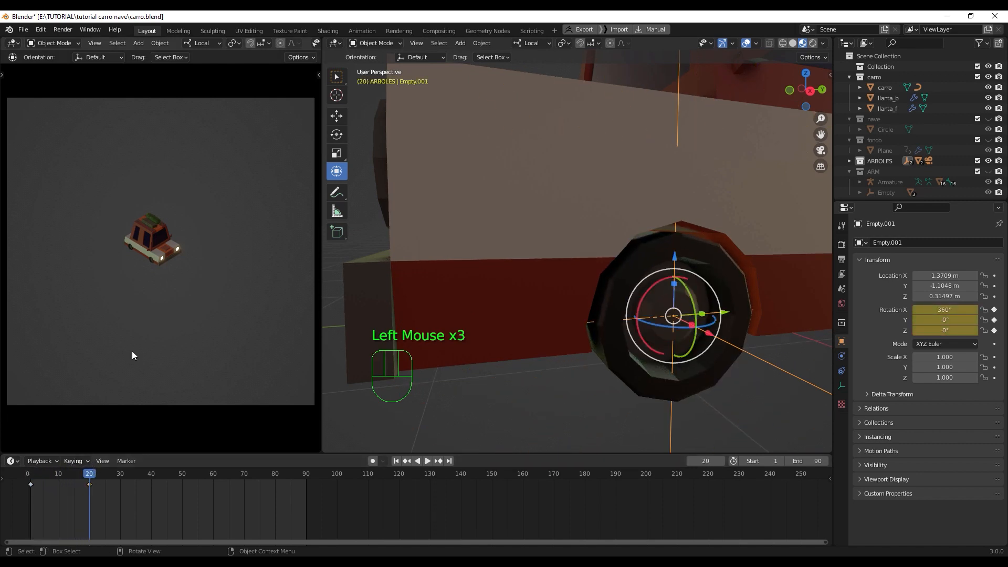
# Step: Change the camera viewport into a Graph Editor and frame the rotation curve of Empty.001 in it
pyautogui.click(13, 43)
pyautogui.click(165, 95)
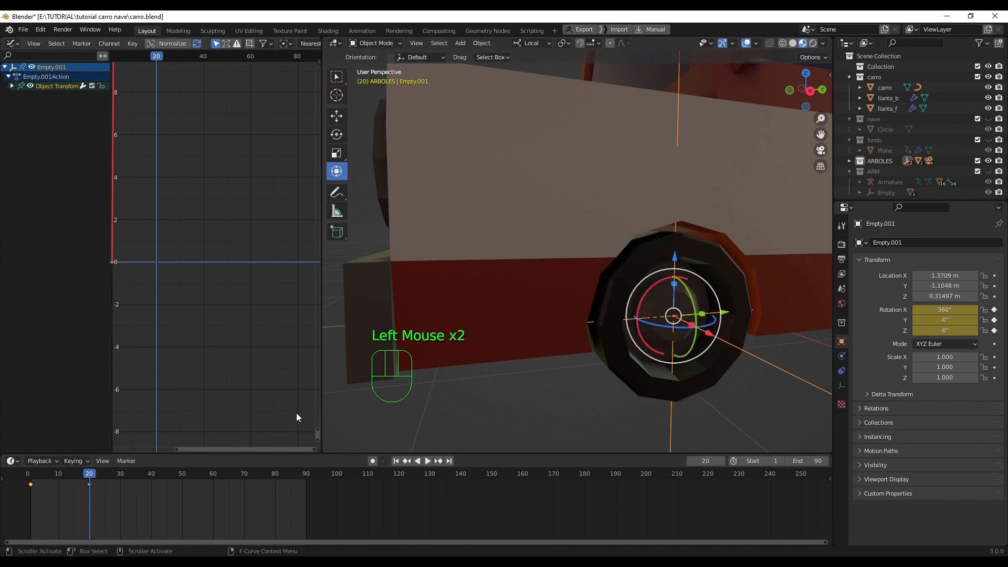
pyautogui.scroll(-2, 149, 216)
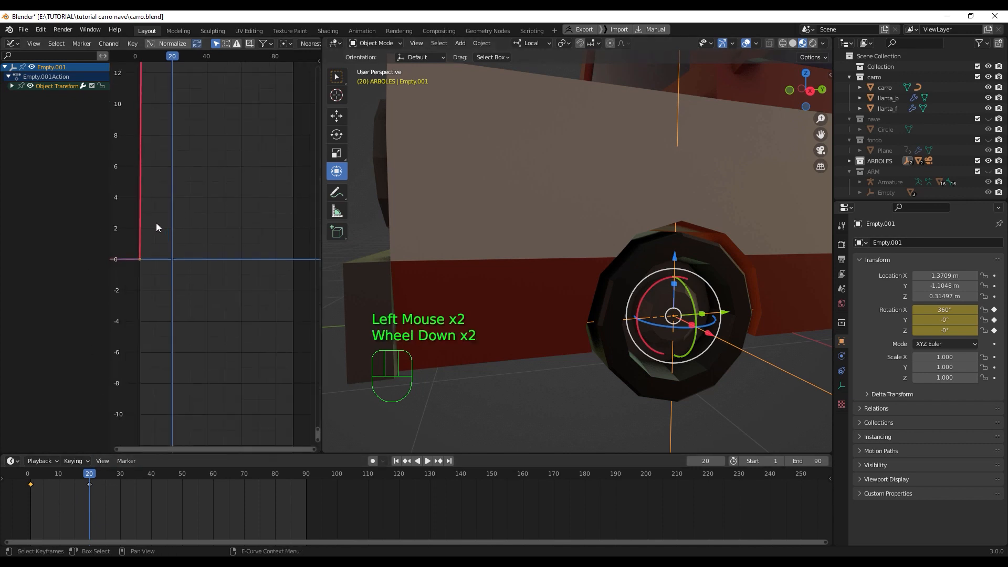
pyautogui.keyDown('ctrl'); pyautogui.moveTo(155, 222); pyautogui.dragTo(209, 271, button='middle'); pyautogui.keyUp('ctrl')
pyautogui.scroll(-8, 170, 218)
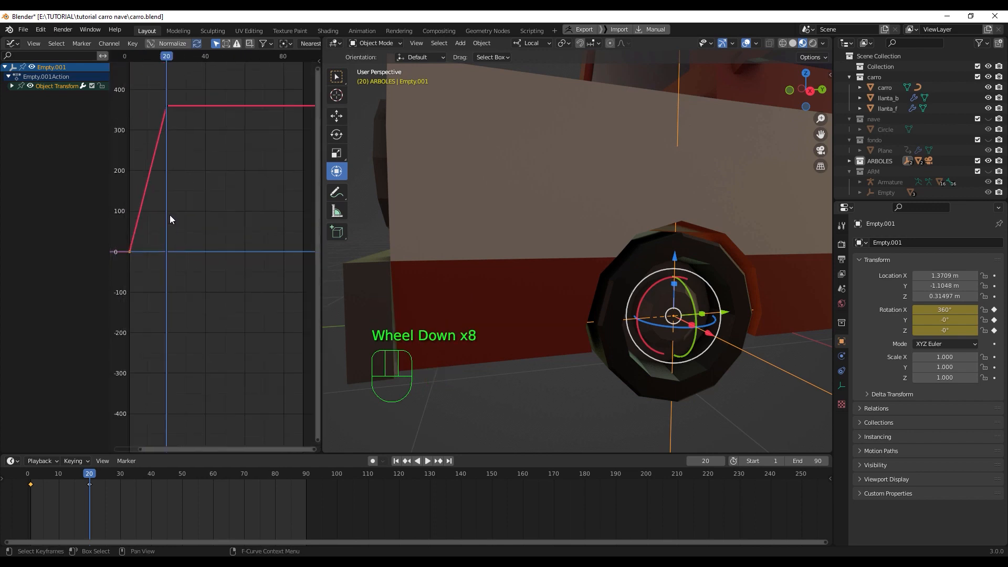
pyautogui.scroll(1, 169, 213)
pyautogui.keyDown('ctrl'); pyautogui.moveTo(187, 212); pyautogui.dragTo(271, 208, button='middle'); pyautogui.keyUp('ctrl')
# Step: Add a Cycles modifier to the X Euler Rotation curve of the front wheel's empty
pyautogui.moveTo(158, 120); pyautogui.dragTo(274, 288)
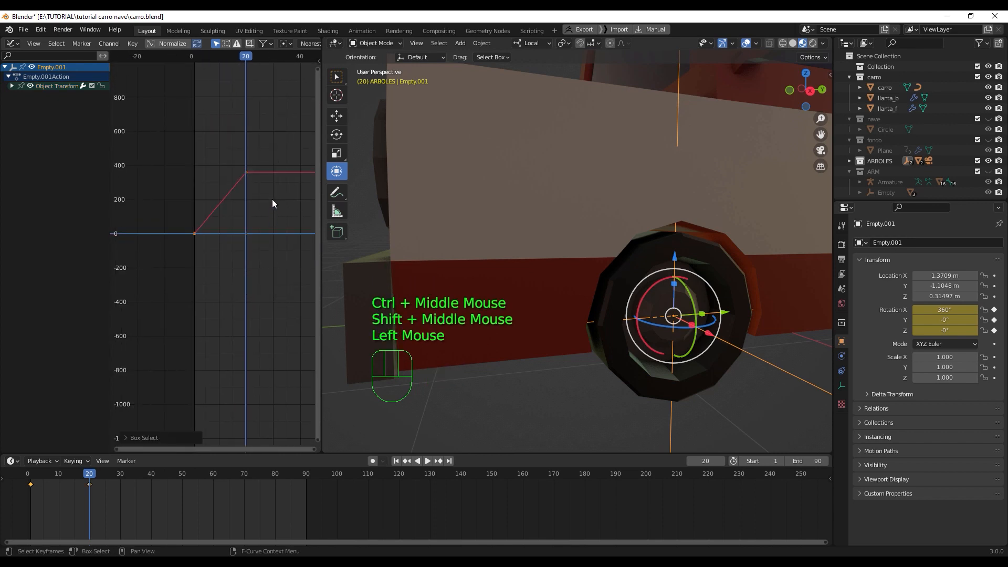
pyautogui.keyDown('shift'); pyautogui.moveTo(272, 203); pyautogui.dragTo(193, 204, button='middle'); pyautogui.keyUp('shift')
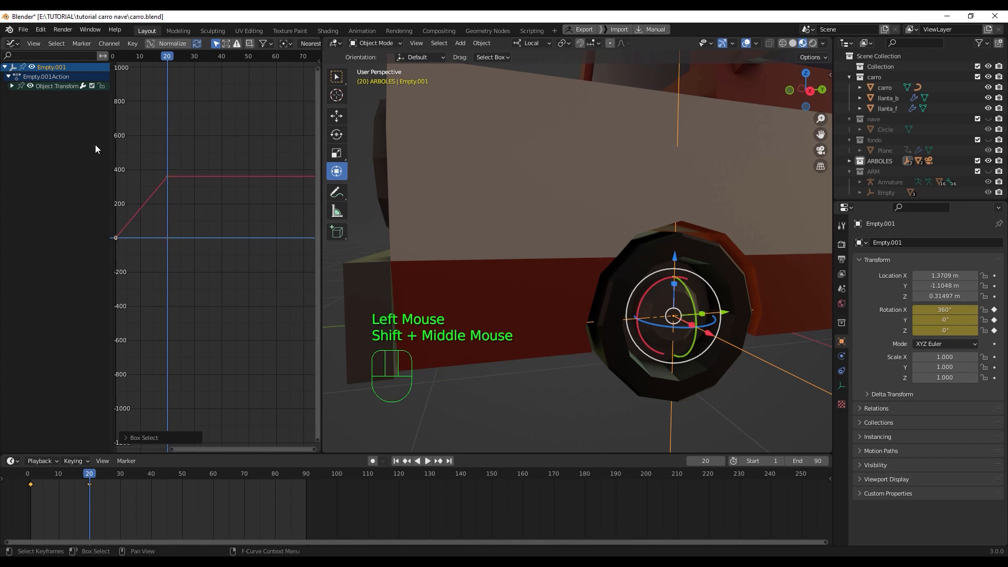
pyautogui.press('n')
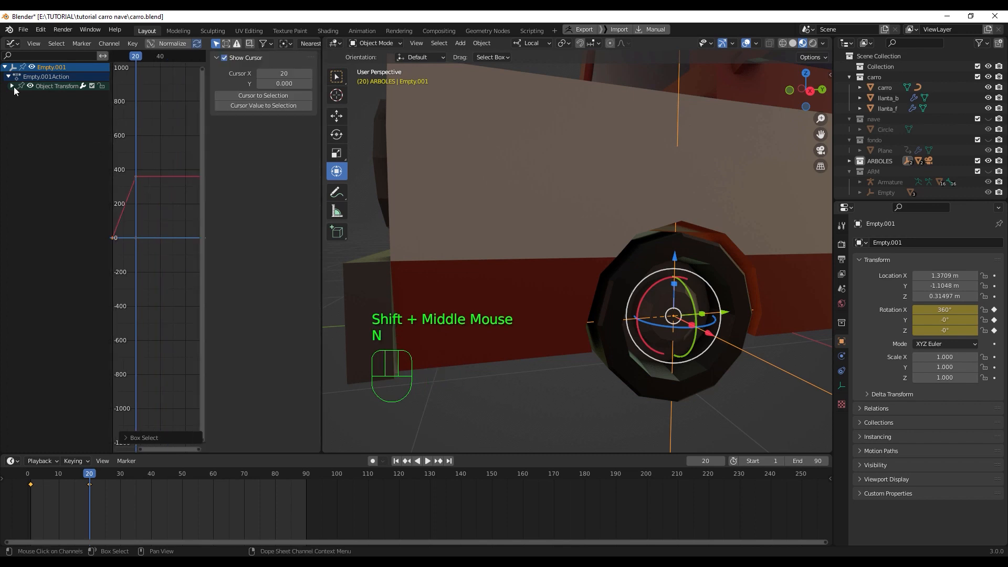
pyautogui.press('n')
pyautogui.click(12, 86)
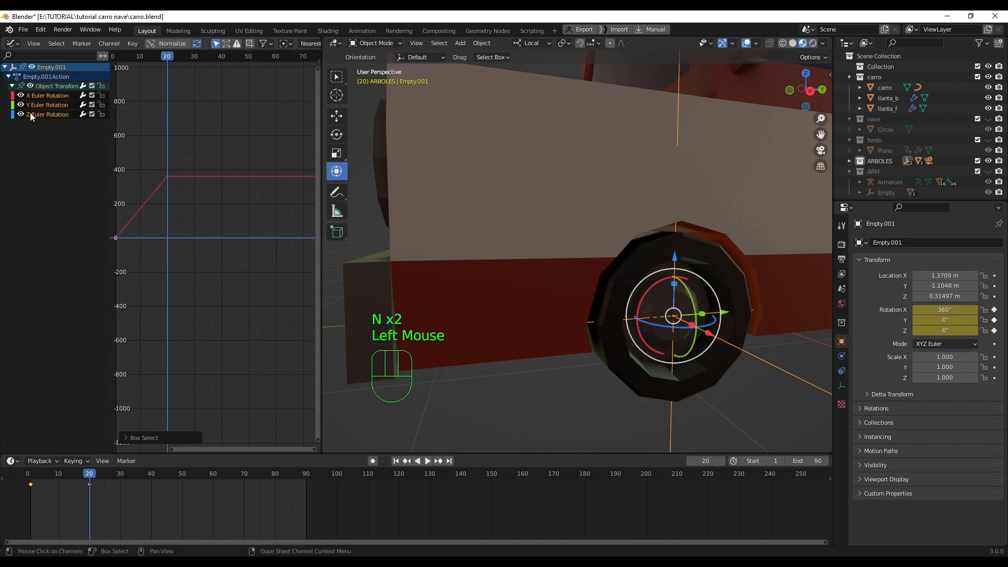
pyautogui.click(46, 95)
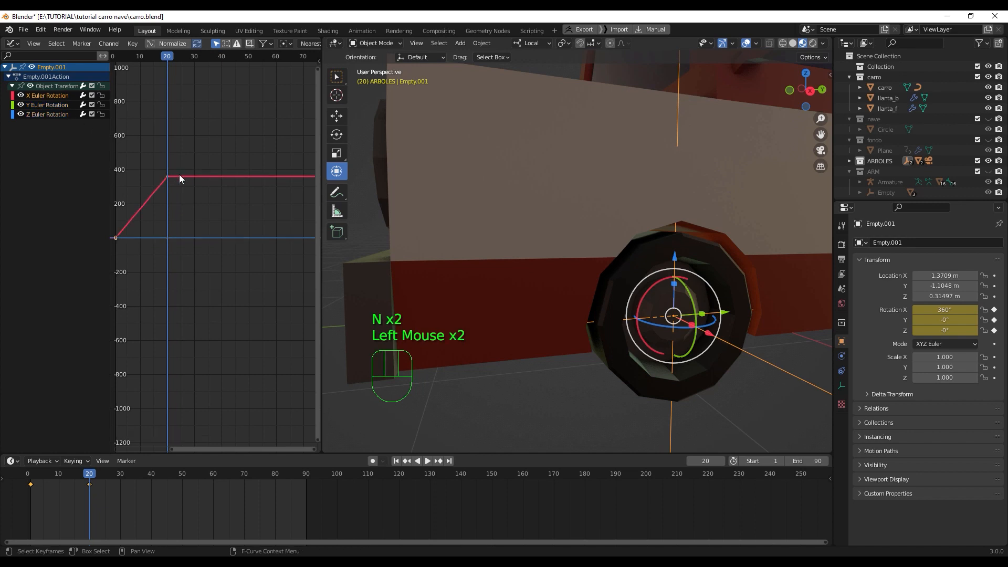
pyautogui.press('n')
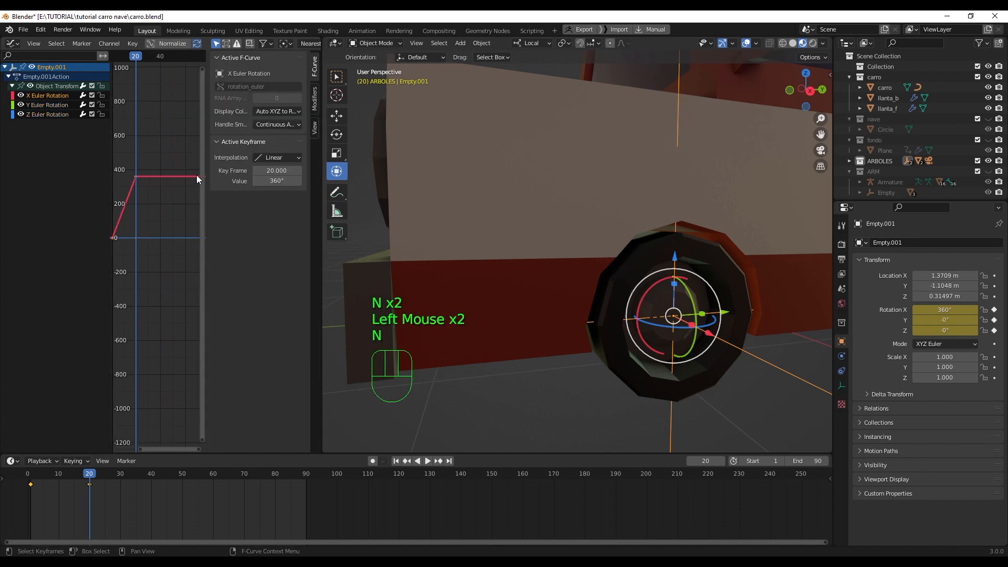
pyautogui.click(315, 98)
pyautogui.click(273, 61)
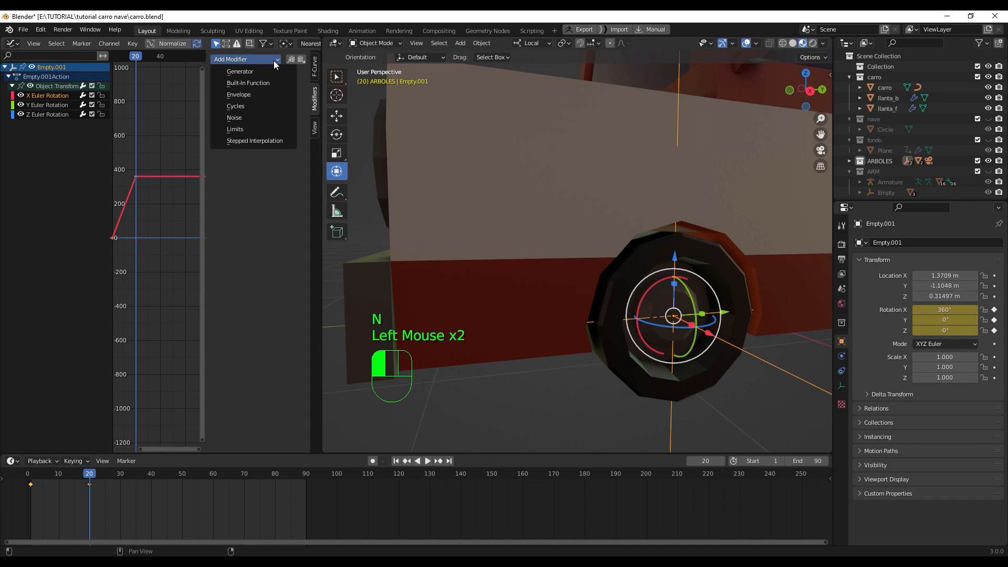
pyautogui.click(262, 108)
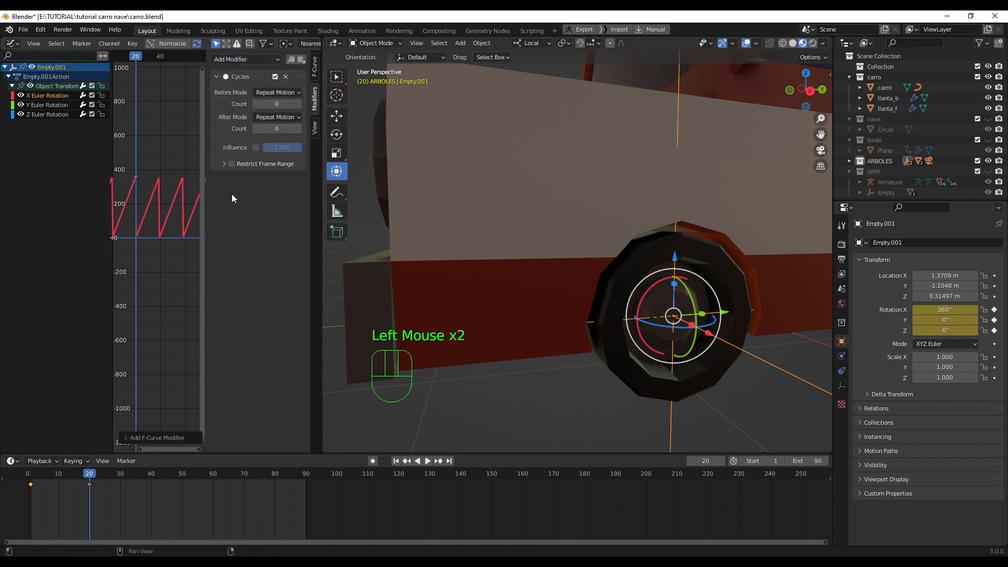
# Step: Enlarge the Graph Editor's curve area and play the animation to check that the X rotation repeats
pyautogui.moveTo(207, 265); pyautogui.dragTo(302, 264)
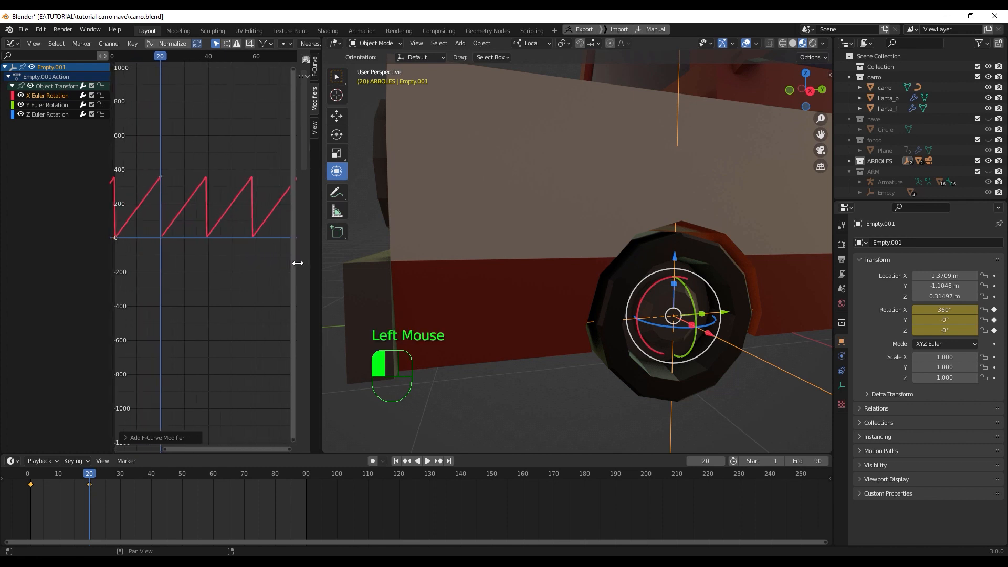
pyautogui.scroll(-5, 146, 247)
pyautogui.scroll(-2, 147, 247)
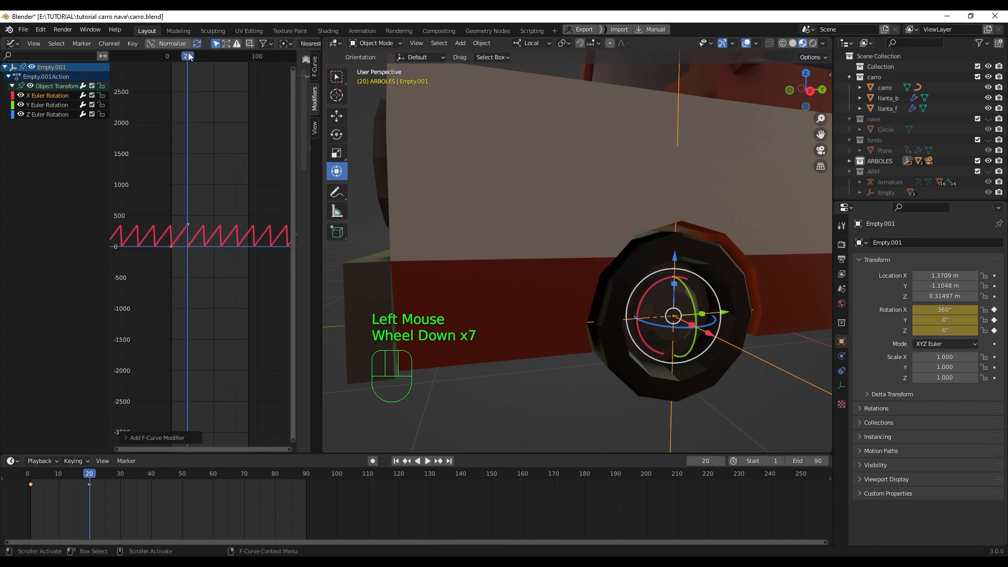
pyautogui.click(160, 64)
pyautogui.press('space')
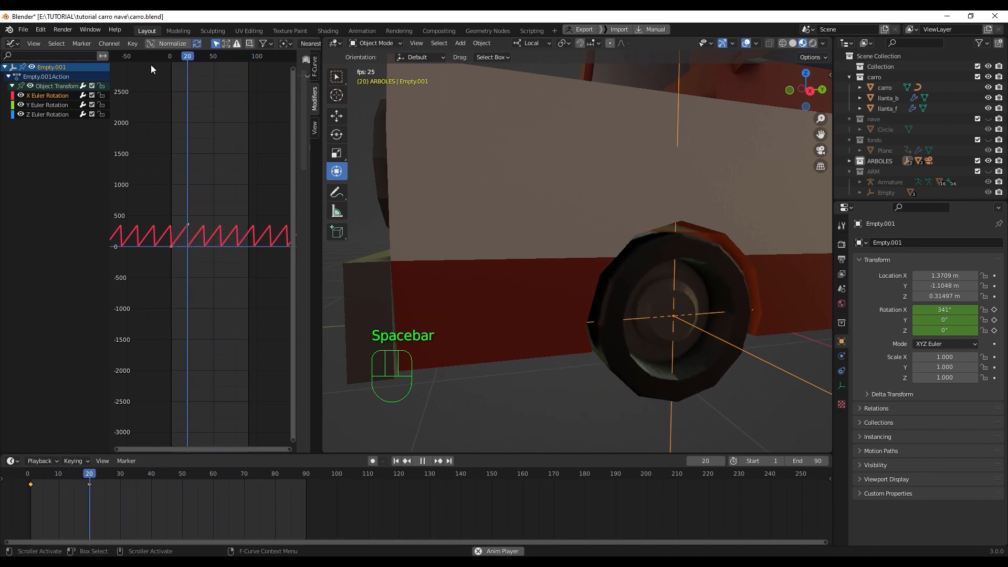
pyautogui.press('space')
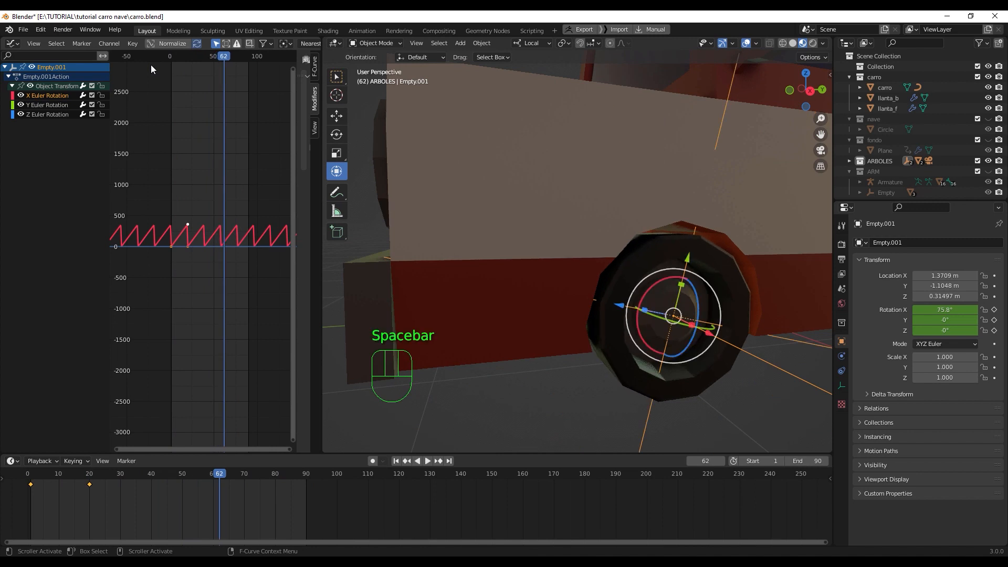
# Step: Play the animation while viewing the whole car and its opposite front wheel to check their spin
pyautogui.scroll(-2, 562, 231)
pyautogui.moveTo(559, 238); pyautogui.dragTo(641, 277, button='middle')
pyautogui.press('space')
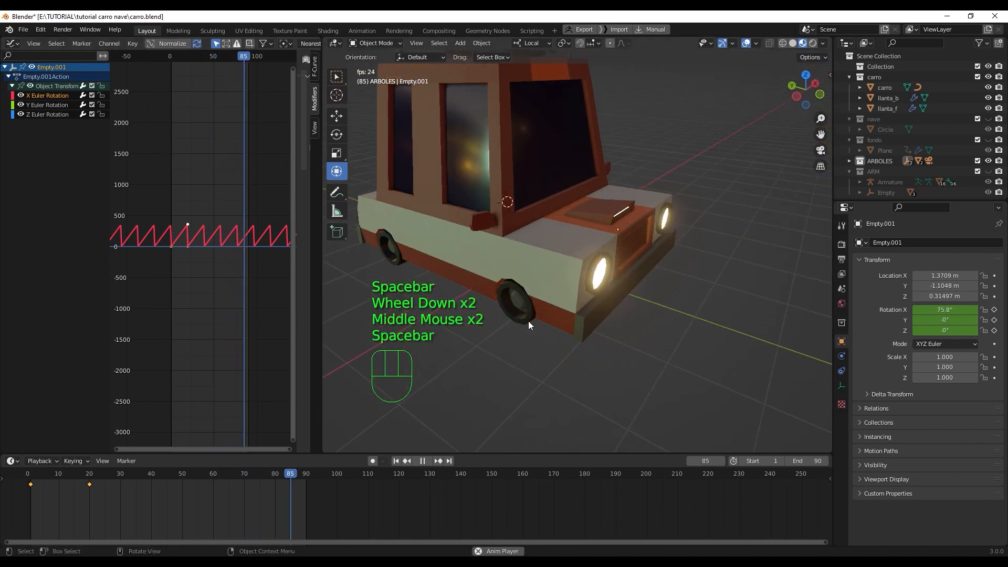
pyautogui.press('space')
pyautogui.moveTo(523, 338); pyautogui.dragTo(550, 307, button='middle')
pyautogui.scroll(2, 553, 315)
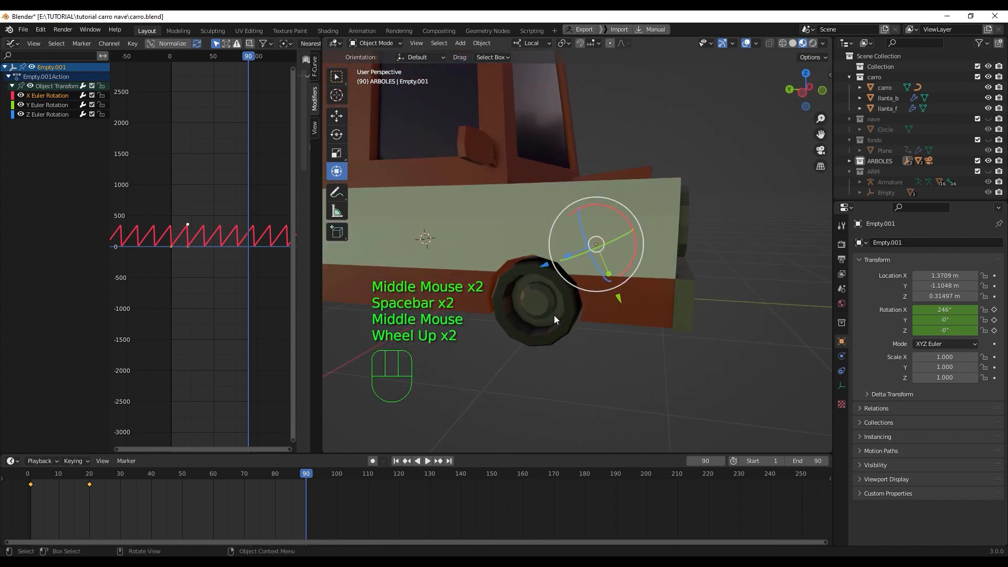
pyautogui.press('space')
pyautogui.press('space')
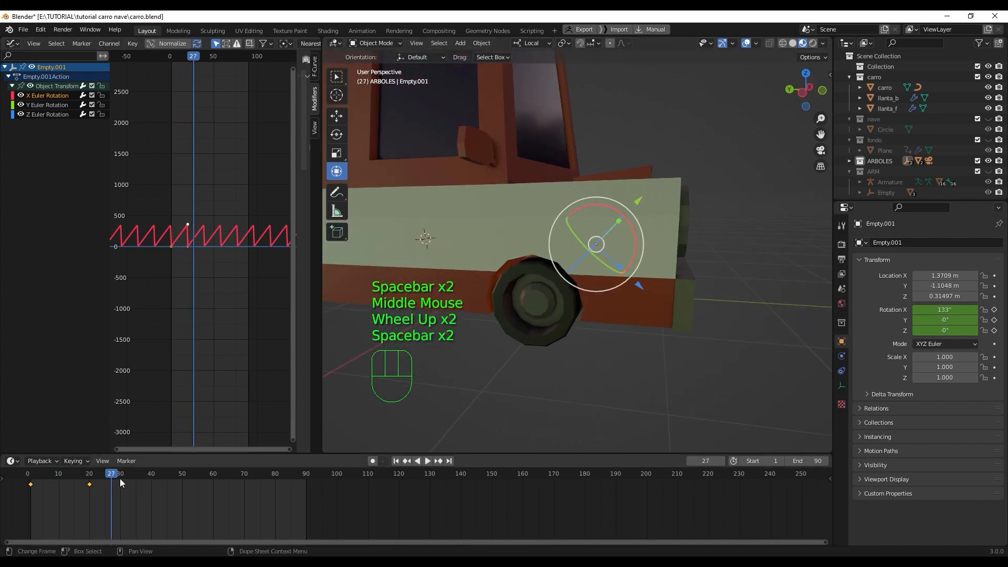
# Step: Move to frame 6 and delete all rotation keyframes of the front wheel's empty in the Graph Editor
pyautogui.moveTo(120, 478); pyautogui.dragTo(46, 478)
pyautogui.scroll(-1, 316, 287)
pyautogui.moveTo(524, 329); pyautogui.dragTo(493, 328, button='middle')
pyautogui.moveTo(155, 184); pyautogui.dragTo(258, 315)
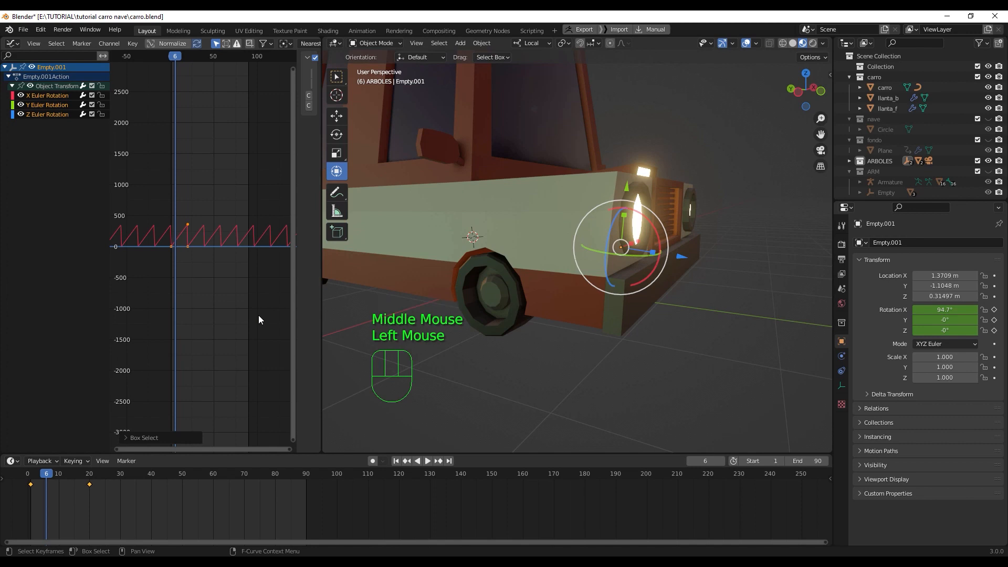
pyautogui.press('Delete')
# Step: In the right orthographic view with Solid shading, rotate the front wheel's empty by 5° to align it upright
pyautogui.moveTo(604, 316); pyautogui.dragTo(434, 341, button='middle')
pyautogui.scroll(-1, 549, 331)
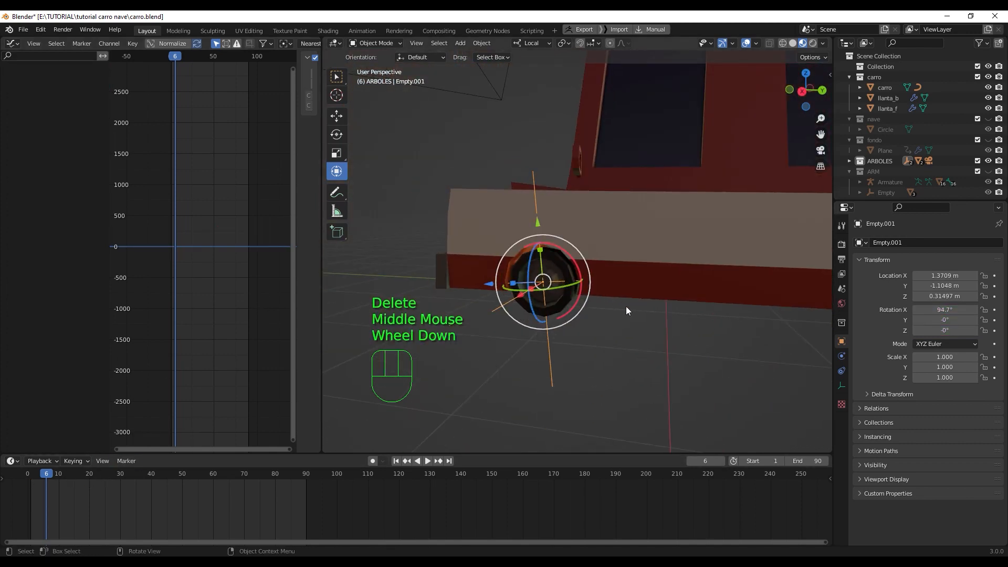
pyautogui.press('KP_3')
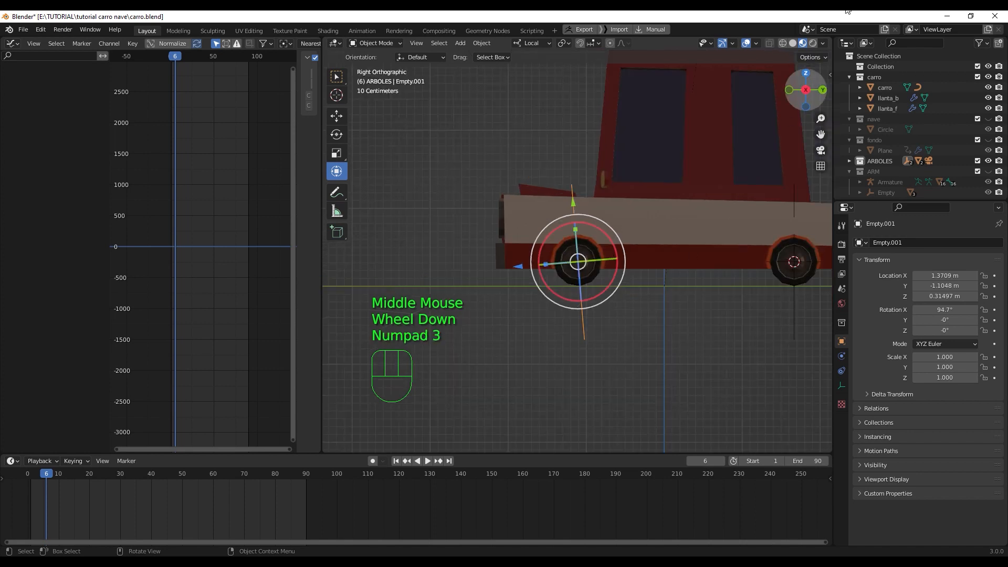
pyautogui.click(793, 43)
pyautogui.scroll(4, 613, 325)
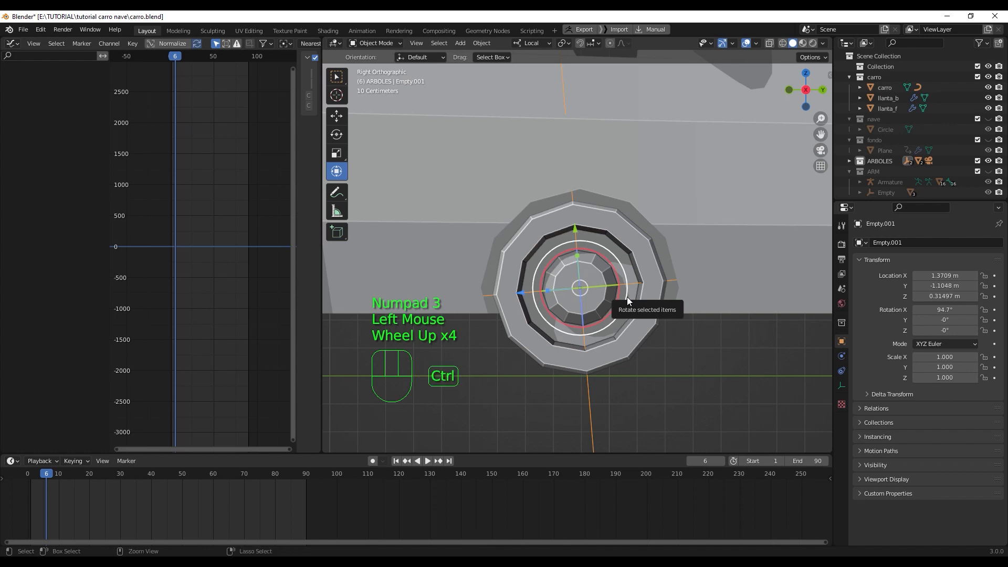
pyautogui.keyDown('ctrl'); pyautogui.moveTo(626, 297); pyautogui.dragTo(625, 294); pyautogui.keyUp('ctrl')
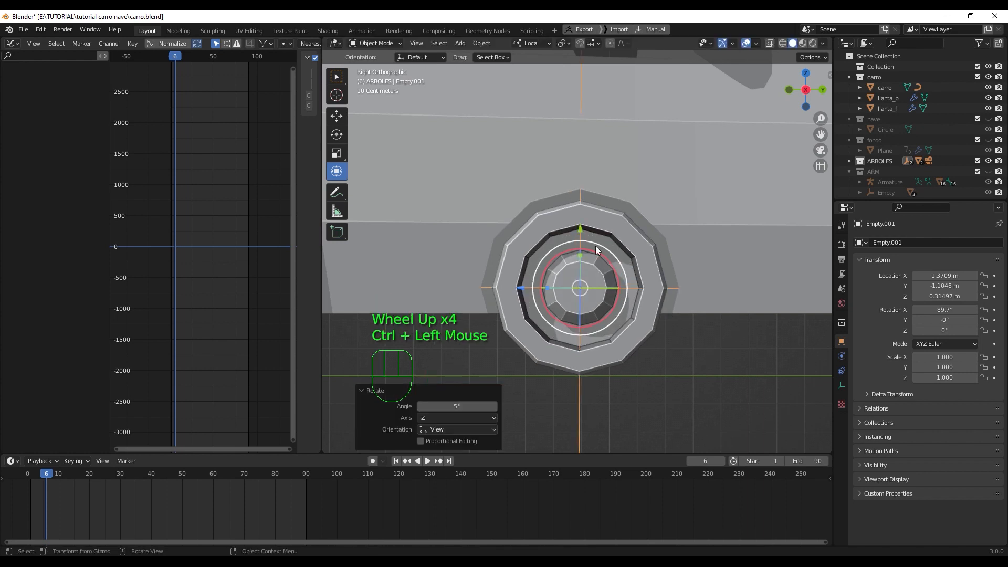
# Step: Try rotating the front wheel's empty freely around its hub and undo the rotation
pyautogui.click(537, 272)
pyautogui.moveTo(536, 270); pyautogui.dragTo(623, 373)
pyautogui.hotkey('ctrl', 'z')
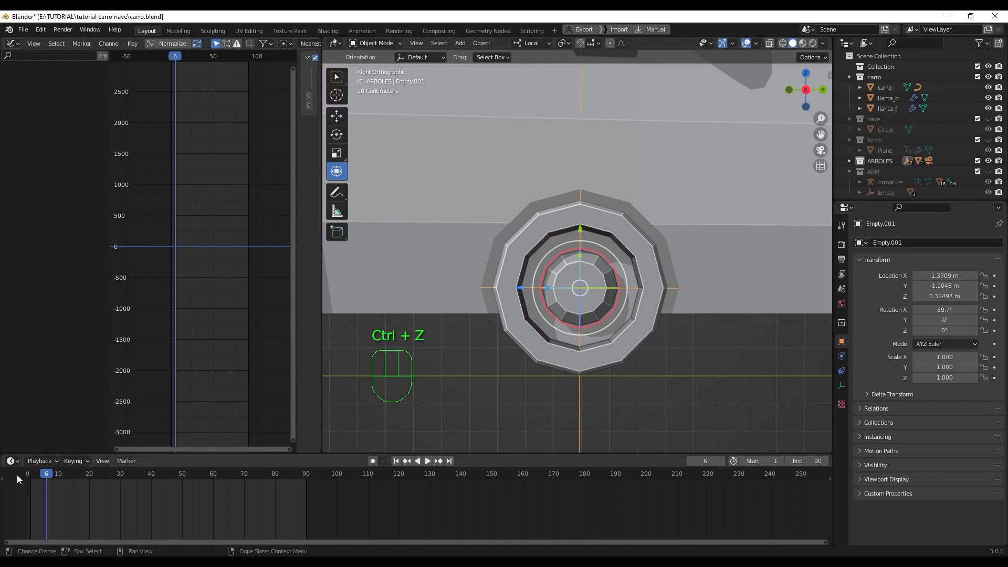
# Step: At frame 1, insert a new Rotation keyframe on the front wheel's empty
pyautogui.moveTo(46, 475); pyautogui.dragTo(31, 478)
pyautogui.press('i')
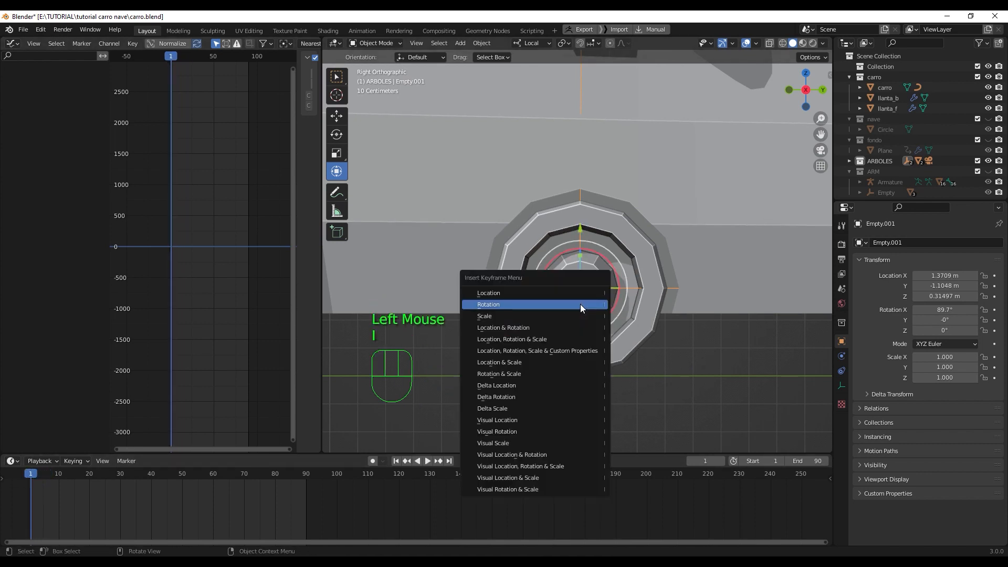
pyautogui.click(579, 308)
# Step: At frame 20, rotate the front wheel's empty by -270° to reach 360° about X and insert a Rotation keyframe
pyautogui.moveTo(33, 479); pyautogui.dragTo(89, 480)
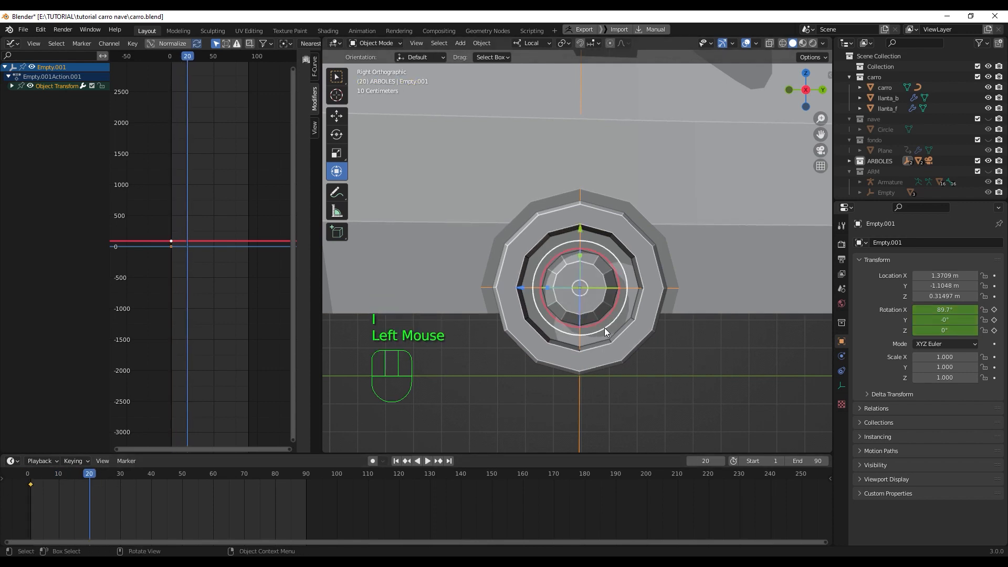
pyautogui.moveTo(604, 327); pyautogui.dragTo(530, 321)
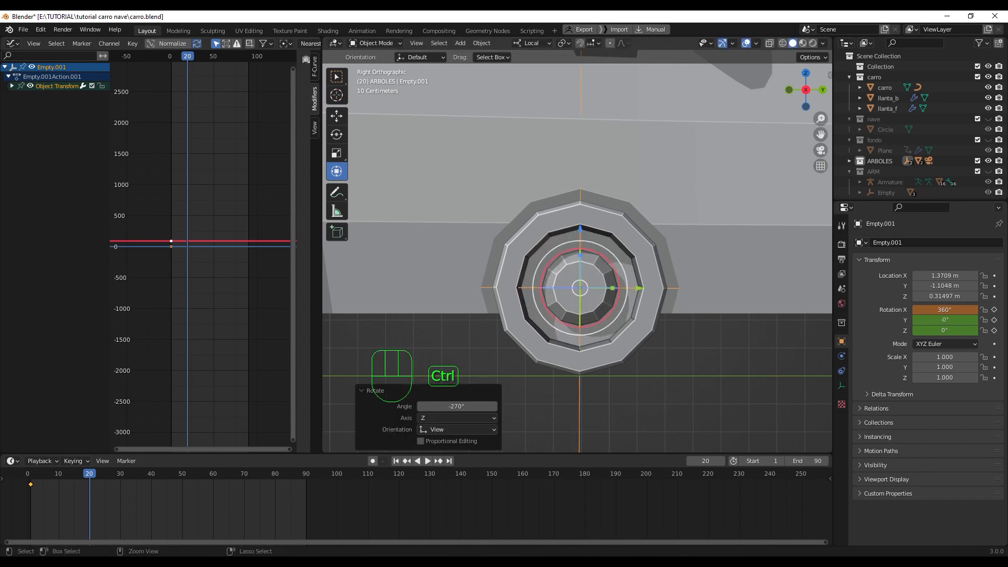
pyautogui.press('i')
pyautogui.click(619, 273)
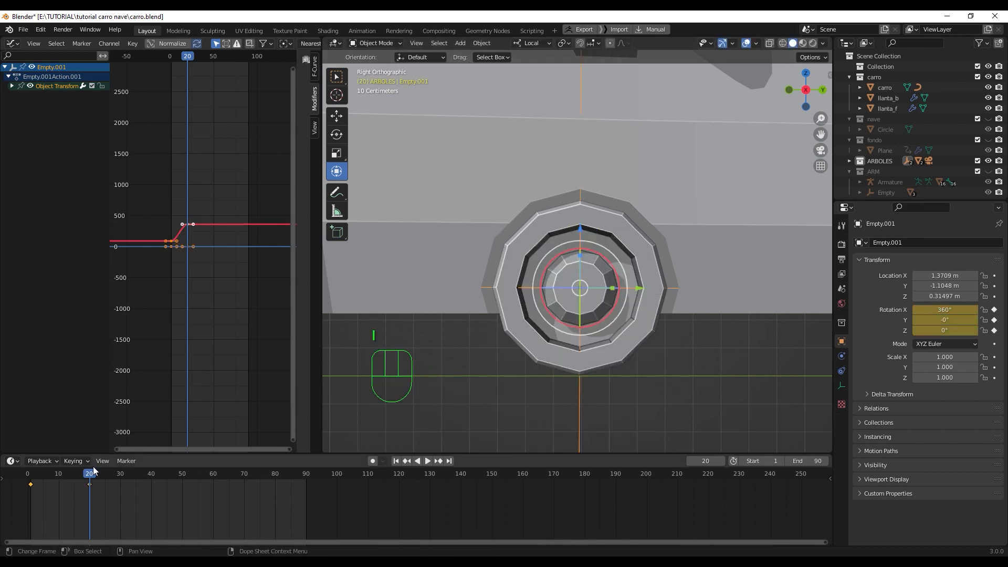
# Step: Play the front wheel's rotation animation from frame 1 to check its motion
pyautogui.moveTo(95, 471); pyautogui.dragTo(30, 479)
pyautogui.press('space')
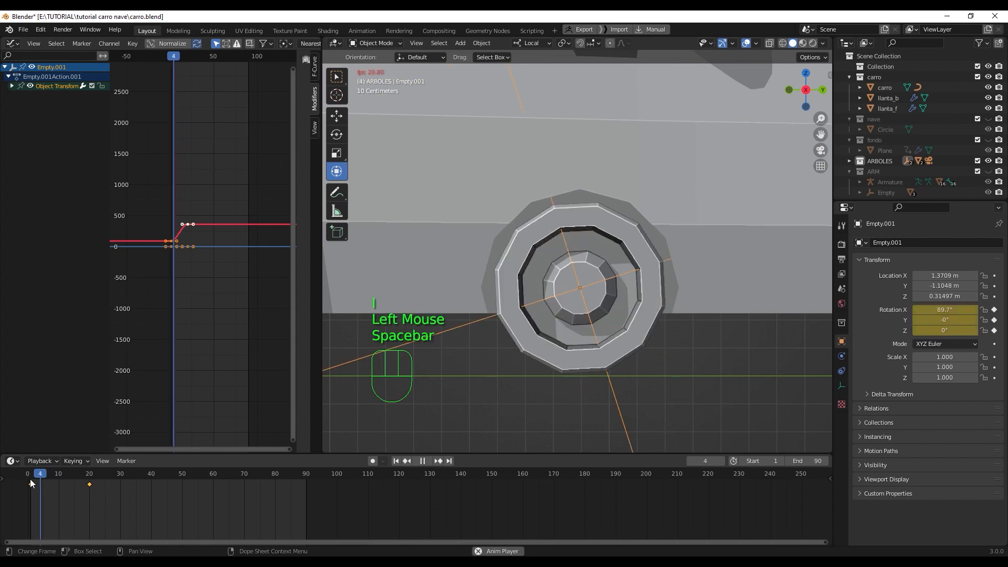
pyautogui.press('space')
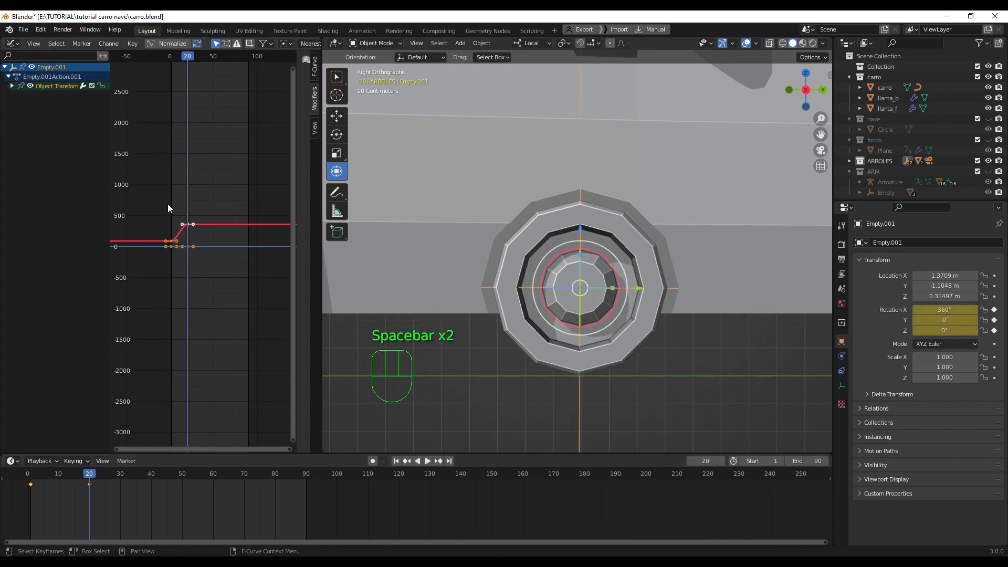
# Step: Hide the front wheel empty's Y and Z rotation curves and add a Cycles modifier to its X Euler Rotation curve
pyautogui.click(12, 87)
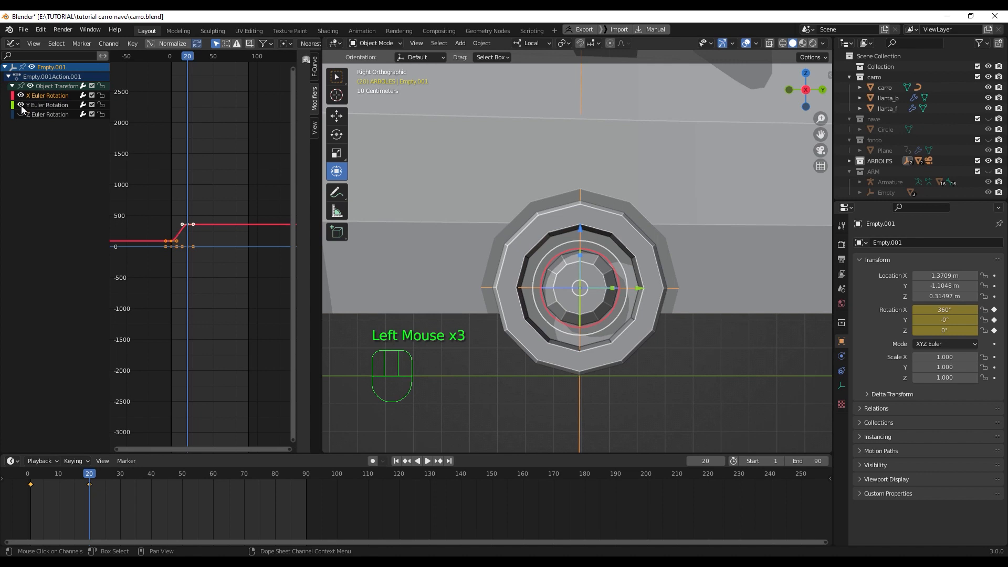
pyautogui.moveTo(135, 191); pyautogui.dragTo(210, 245)
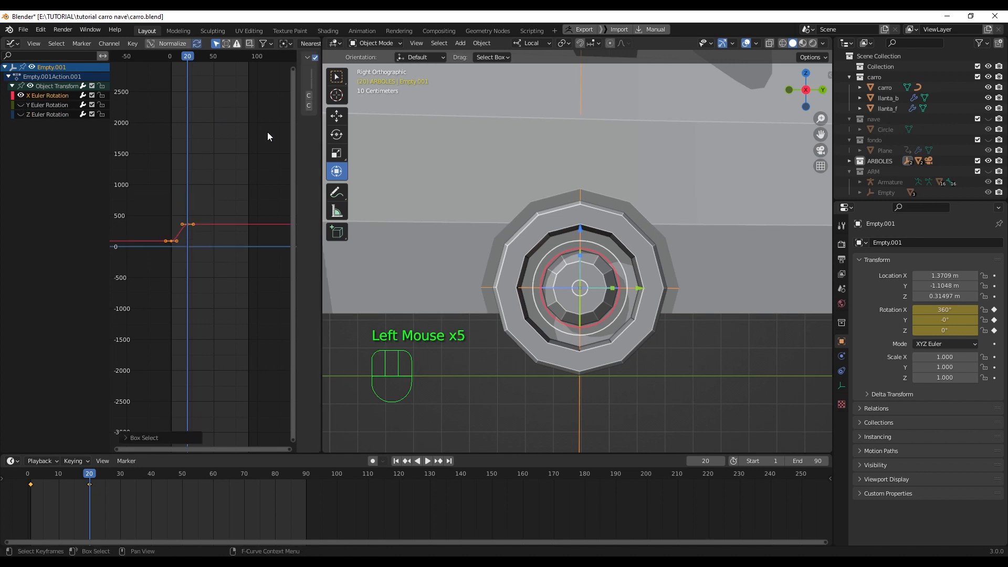
pyautogui.press('n')
pyautogui.press('n')
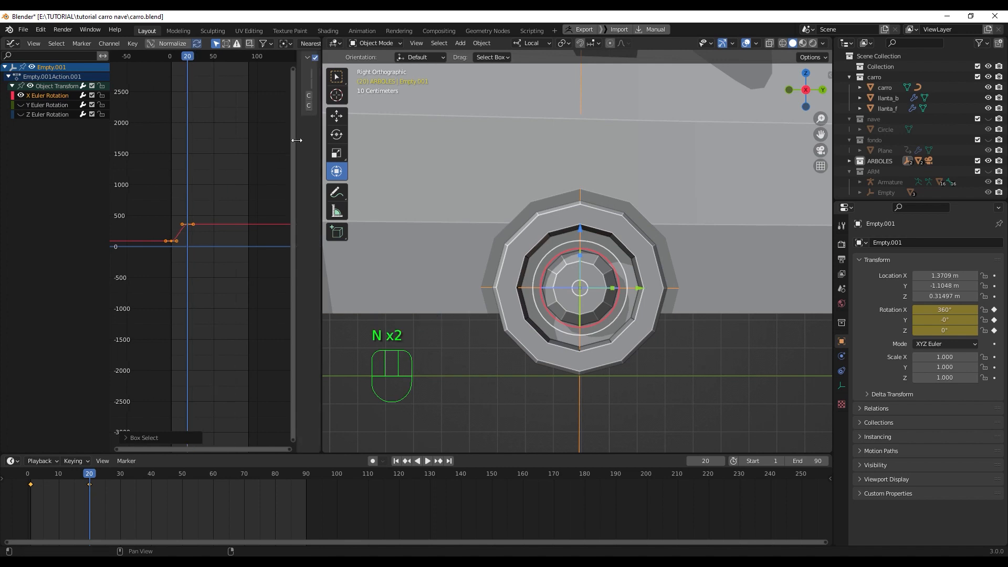
pyautogui.moveTo(298, 139); pyautogui.dragTo(233, 126)
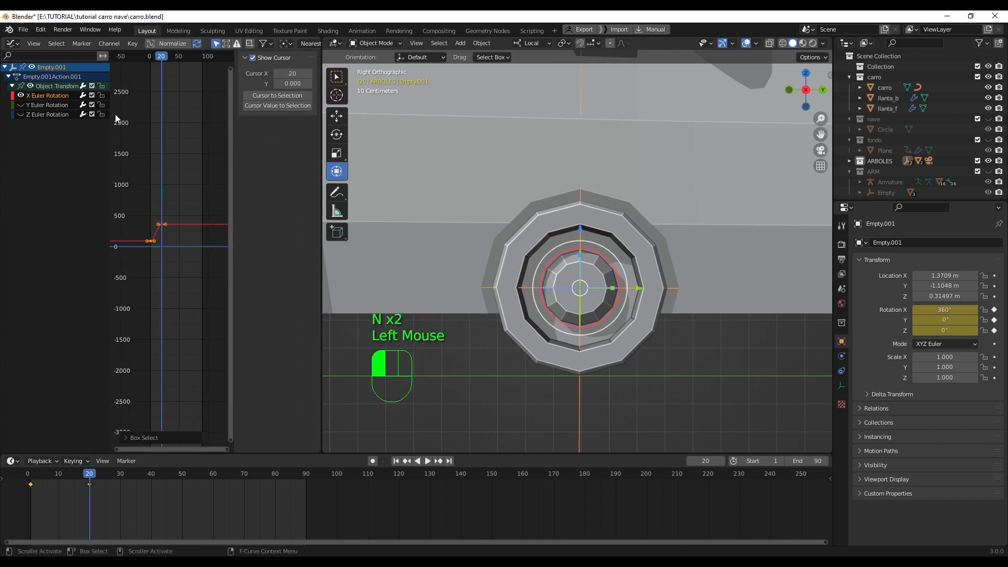
pyautogui.click(36, 95)
pyautogui.click(261, 60)
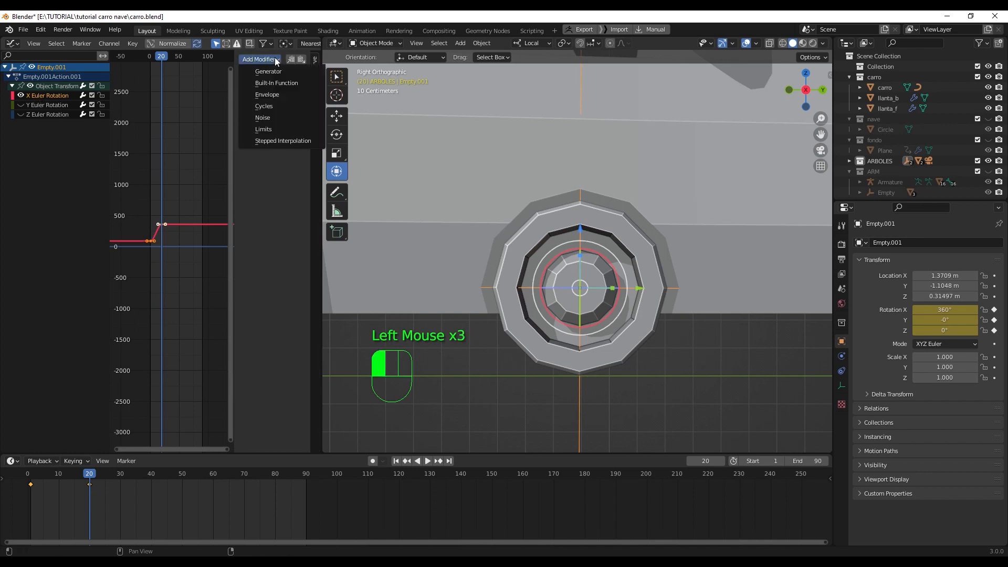
pyautogui.click(275, 105)
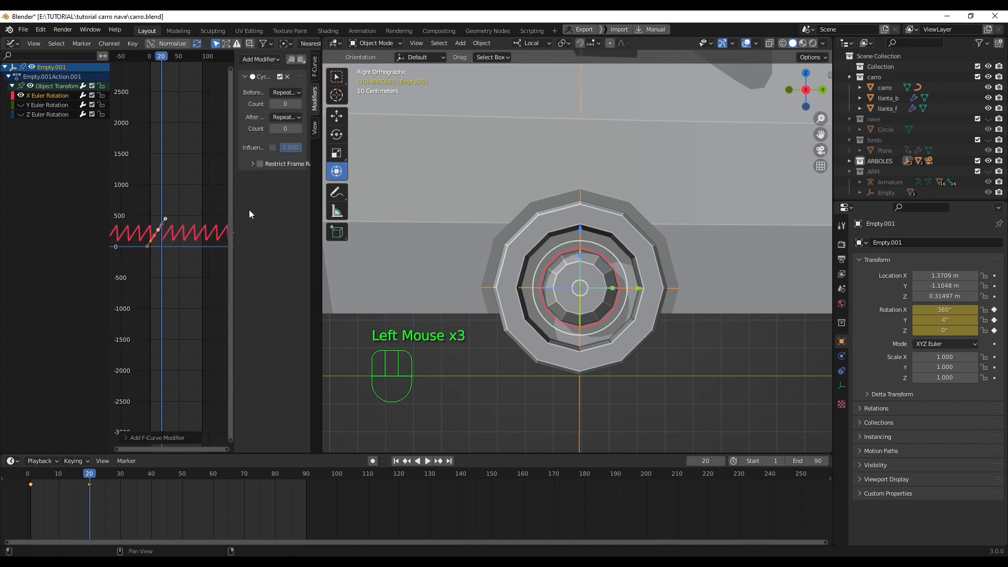
# Step: Play the front wheel's looping rotation, first up close and then around the car in Material Preview shading
pyautogui.press('space')
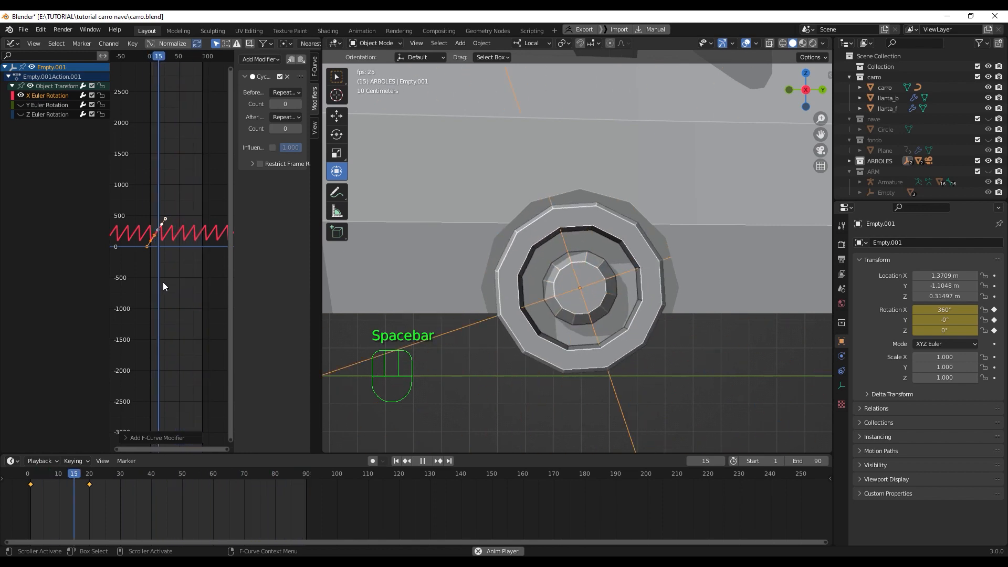
pyautogui.press('space')
pyautogui.scroll(-2, 615, 232)
pyautogui.moveTo(505, 254)
pyautogui.mouseDown(button='middle')
pyautogui.moveTo(555, 335)
pyautogui.moveTo(610, 316)
pyautogui.moveTo(600, 314)
pyautogui.moveTo(660, 314)
pyautogui.mouseUp(button='middle')
pyautogui.scroll(-2, 607, 314)
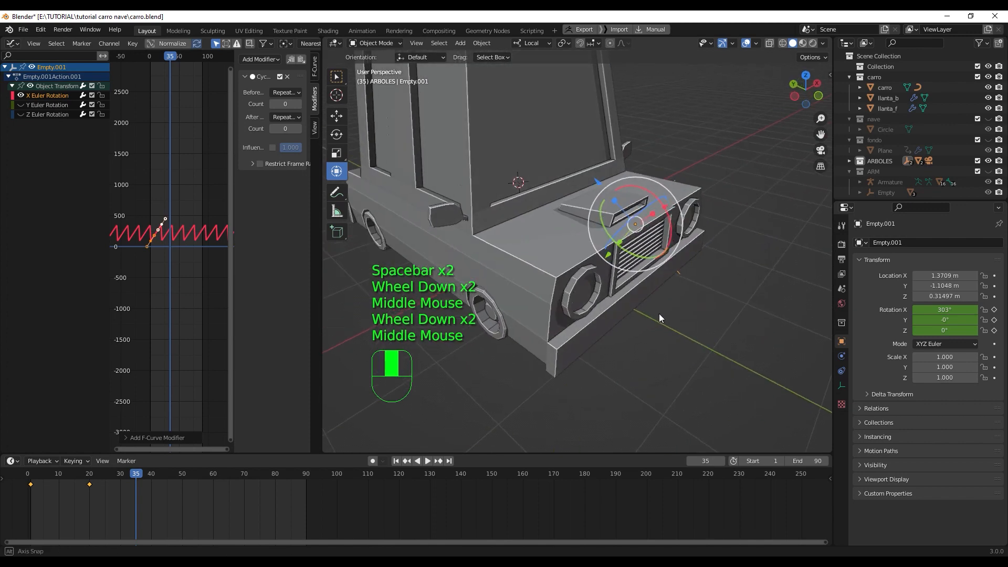
pyautogui.click(803, 43)
pyautogui.press('space')
pyautogui.moveTo(546, 331); pyautogui.dragTo(607, 282, button='middle')
pyautogui.scroll(-3, 593, 325)
pyautogui.scroll(3, 635, 265)
pyautogui.press('space')
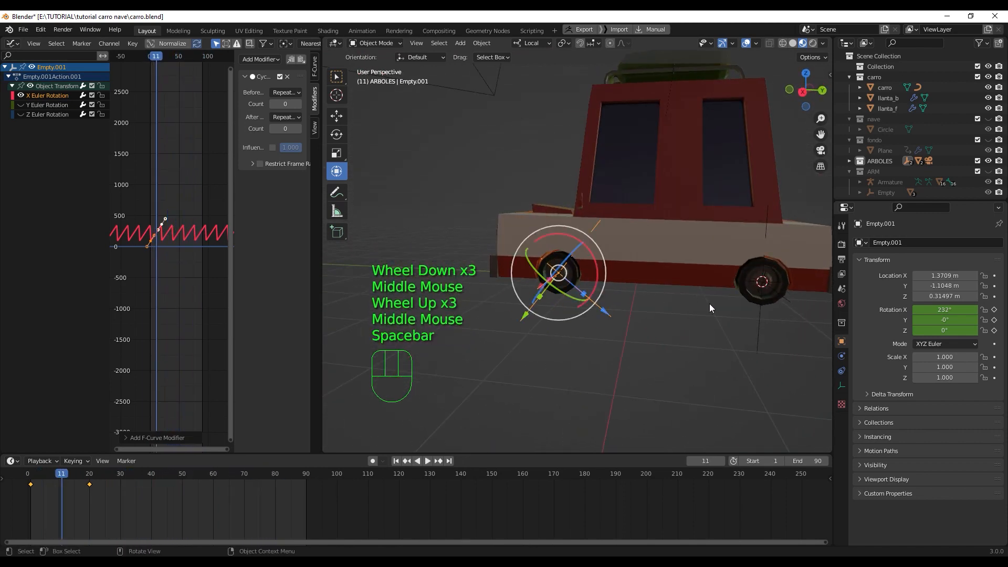
# Step: Select the rear wheel's empty and show it close up in the right orthographic view with Solid shading
pyautogui.keyDown('shift'); pyautogui.moveTo(710, 303); pyautogui.dragTo(563, 301, button='middle'); pyautogui.keyUp('shift')
pyautogui.scroll(2, 641, 326)
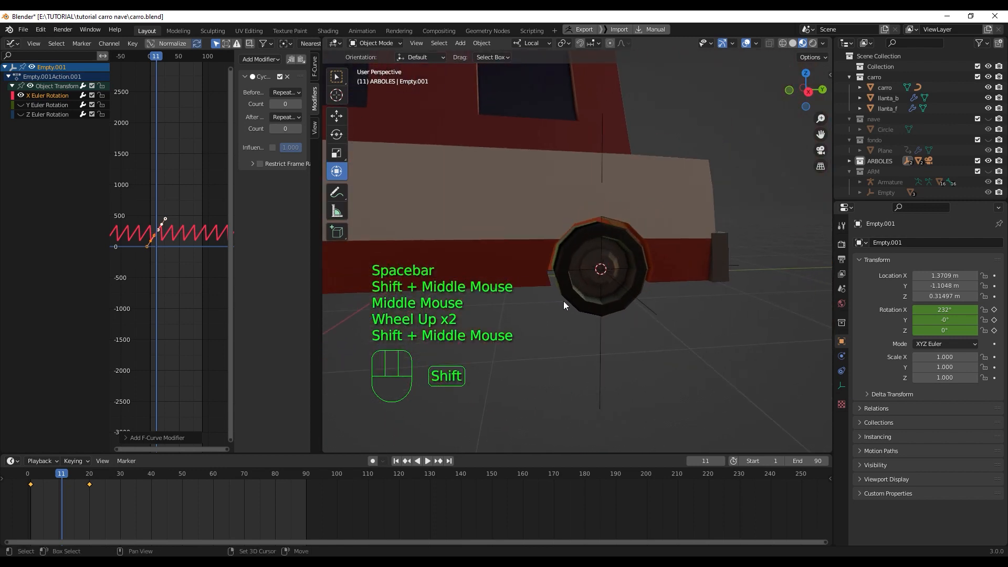
pyautogui.click(641, 301)
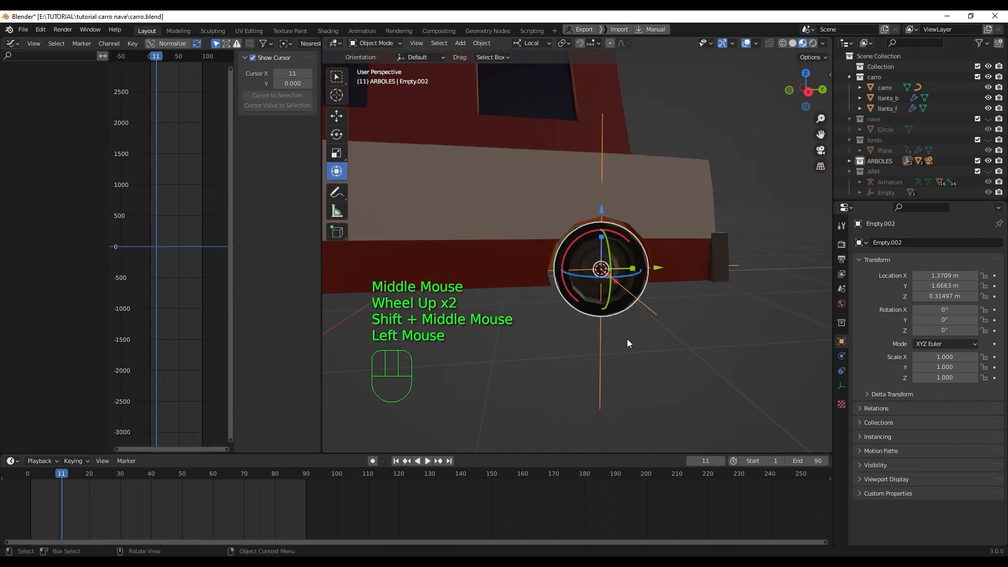
pyautogui.moveTo(627, 339)
pyautogui.mouseDown(button='middle')
pyautogui.moveTo(607, 336)
pyautogui.moveTo(616, 326)
pyautogui.mouseUp(button='middle')
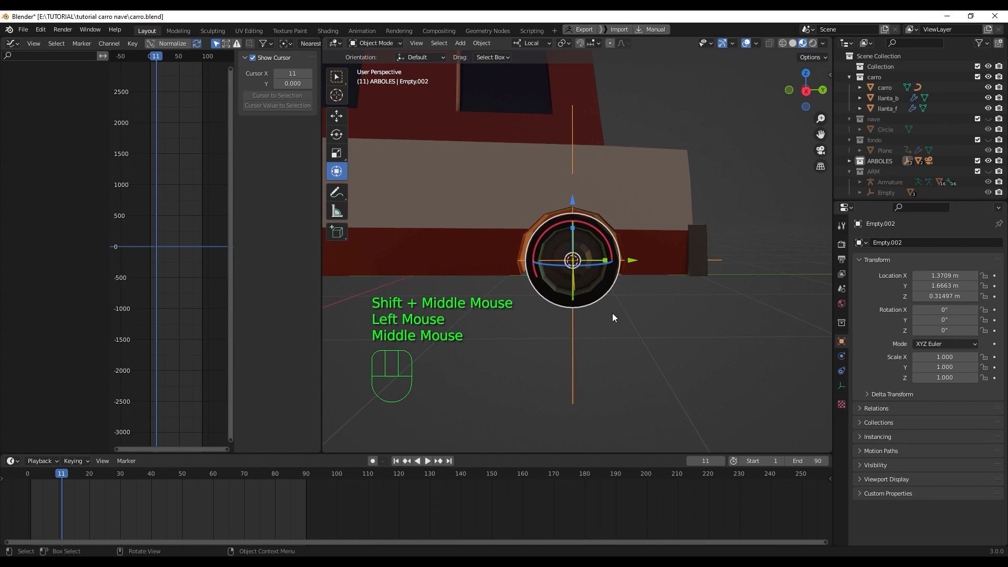
pyautogui.press('KP_3')
pyautogui.click(793, 43)
pyautogui.scroll(4, 632, 238)
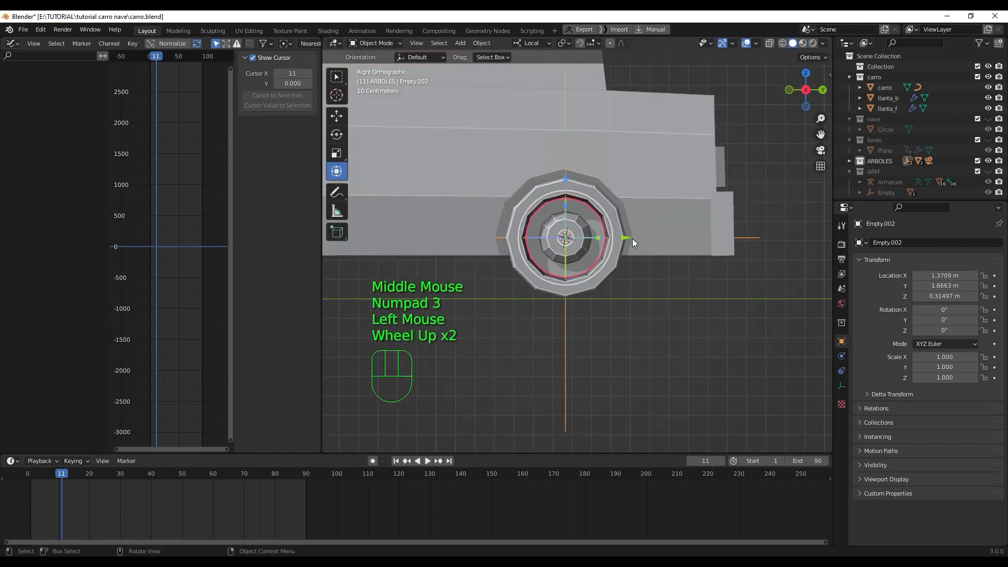
pyautogui.keyDown('shift'); pyautogui.moveTo(629, 241); pyautogui.dragTo(668, 287, button='middle'); pyautogui.keyUp('shift')
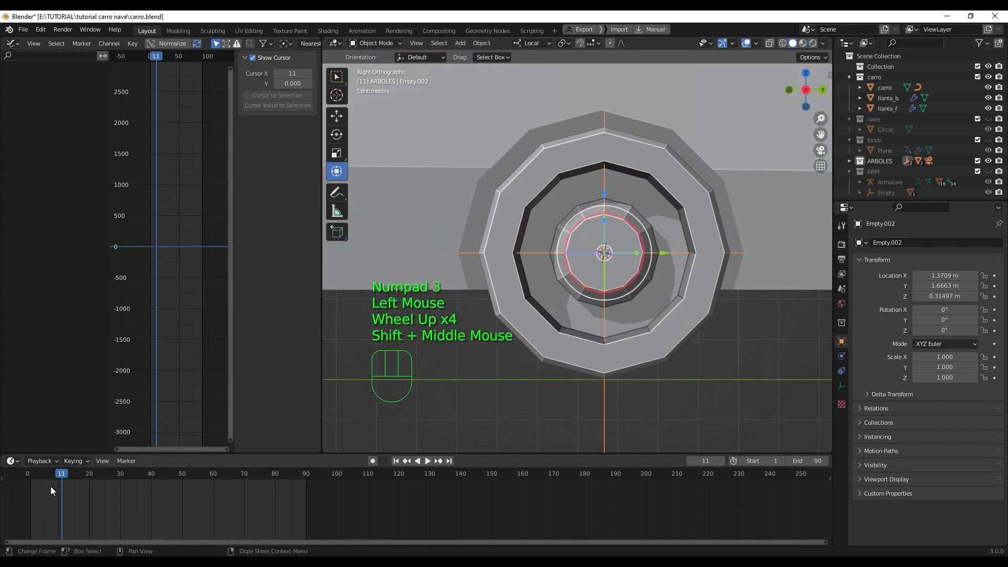
# Step: At frame 1, insert a Rotation-only keyframe on the rear wheel's empty
pyautogui.moveTo(64, 474); pyautogui.dragTo(31, 476)
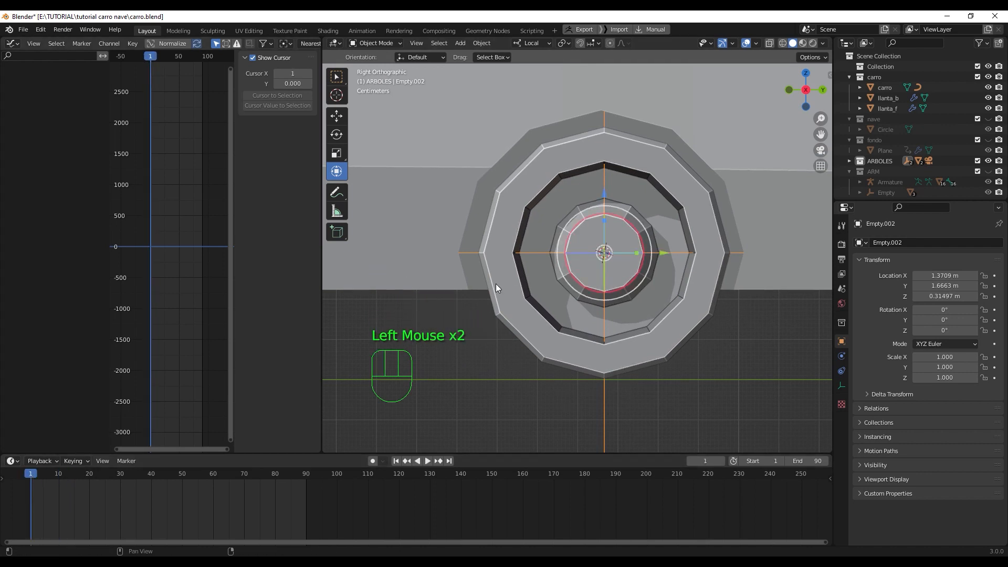
pyautogui.press('i')
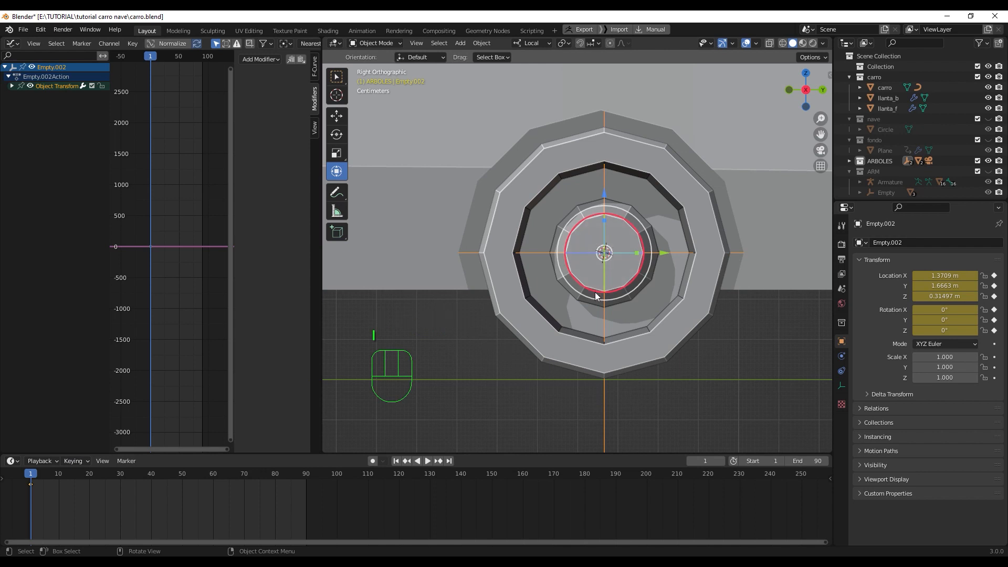
pyautogui.hotkey('ctrl', 'z')
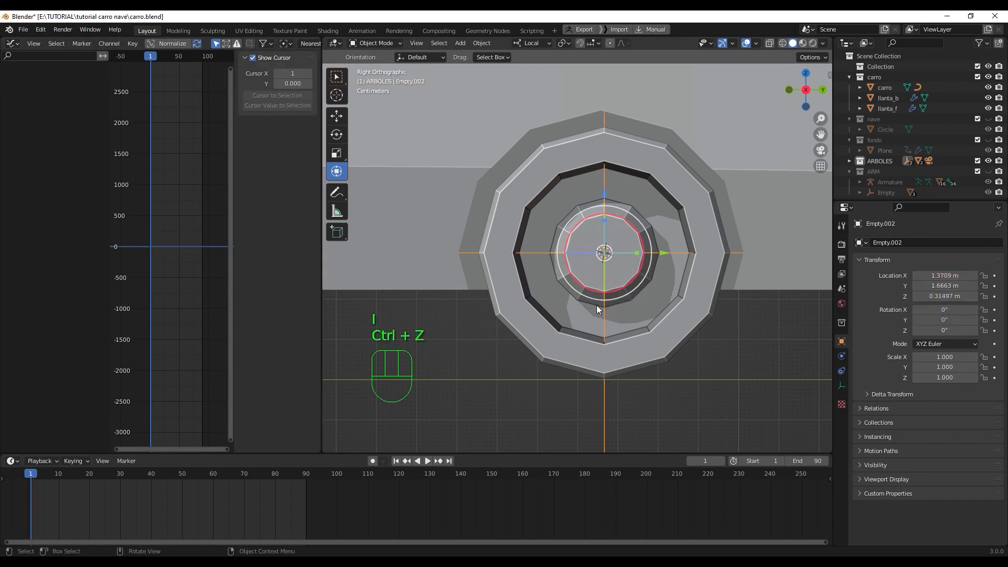
pyautogui.press('i')
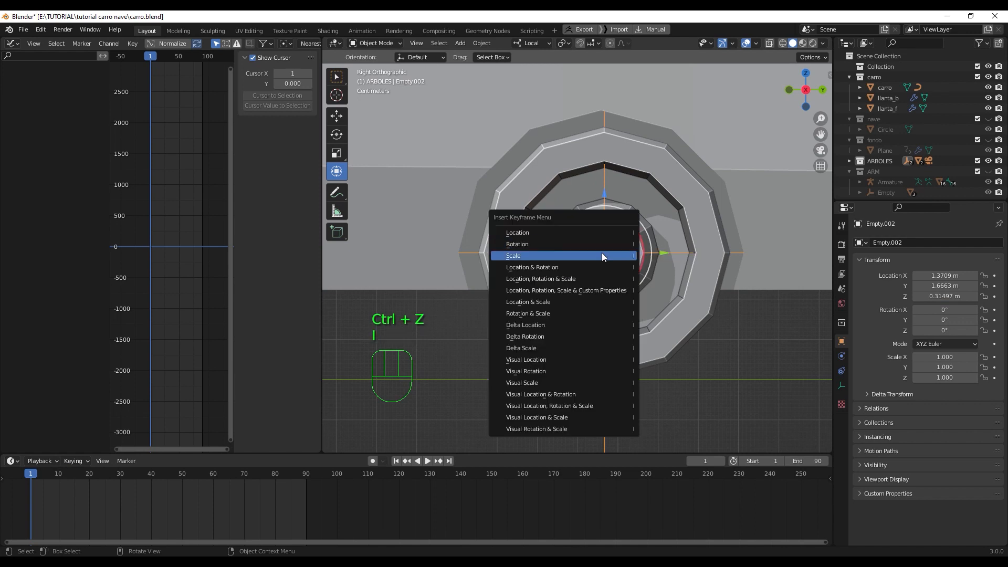
pyautogui.click(603, 245)
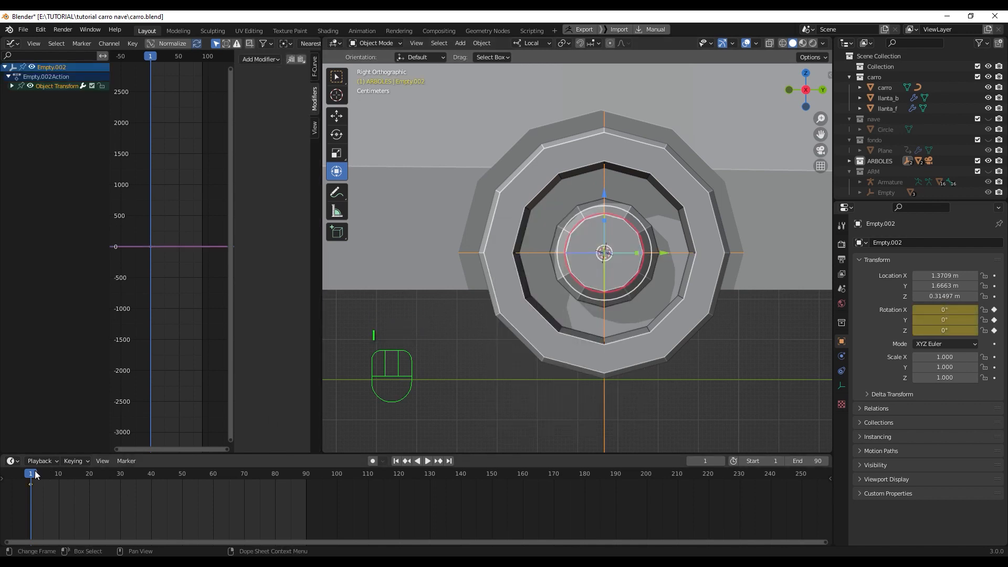
# Step: At frame 20, rotate the rear wheel's empty by 360° to reach -360° about X and insert a Rotation keyframe
pyautogui.moveTo(36, 474); pyautogui.dragTo(90, 482)
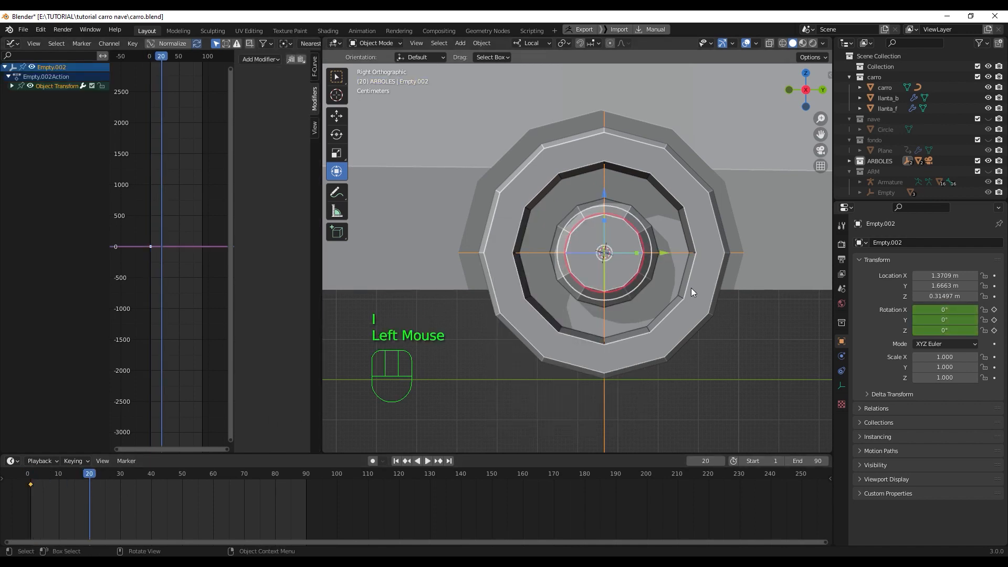
pyautogui.click(635, 215)
pyautogui.moveTo(635, 216); pyautogui.dragTo(635, 294)
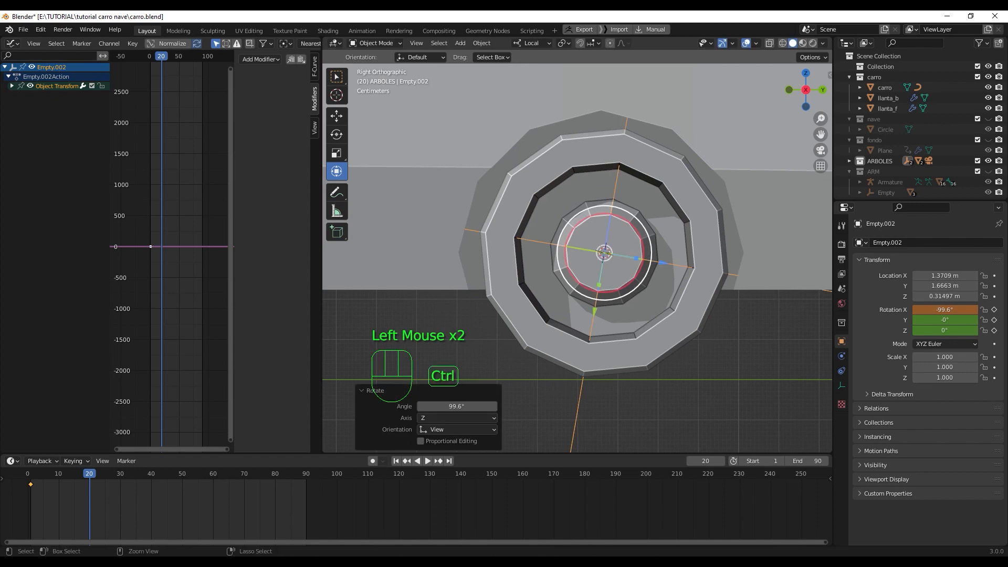
pyautogui.hotkey('ctrl', 'z')
pyautogui.moveTo(641, 225)
pyautogui.keyDown('ctrl'); pyautogui.mouseDown()
pyautogui.moveTo(648, 283)
pyautogui.moveTo(622, 323)
pyautogui.moveTo(536, 304)
pyautogui.moveTo(515, 260)
pyautogui.moveTo(530, 210)
pyautogui.moveTo(572, 190)
pyautogui.moveTo(609, 199)
pyautogui.moveTo(637, 229)
pyautogui.mouseUp(); pyautogui.keyUp('ctrl')
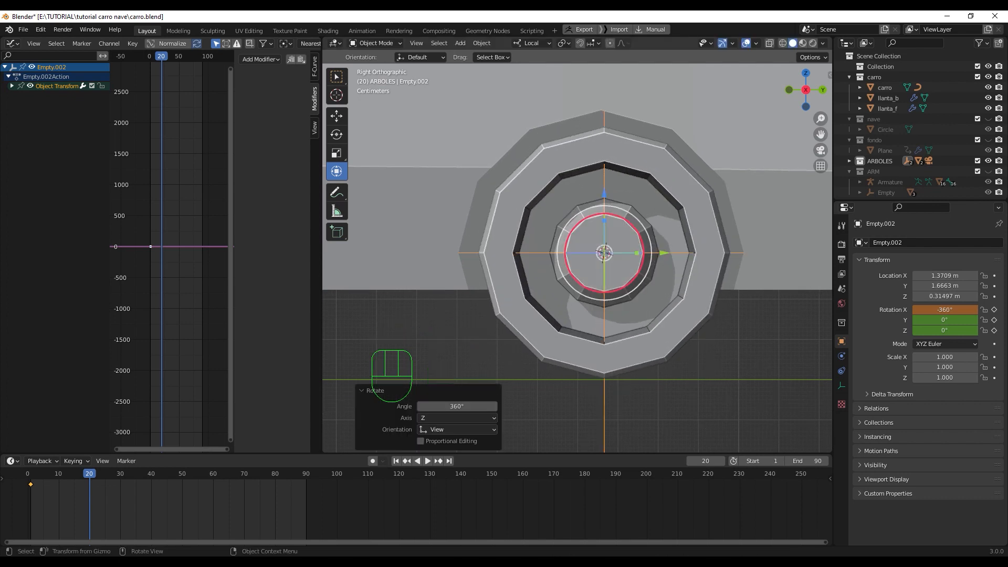
pyautogui.press('i')
pyautogui.click(637, 230)
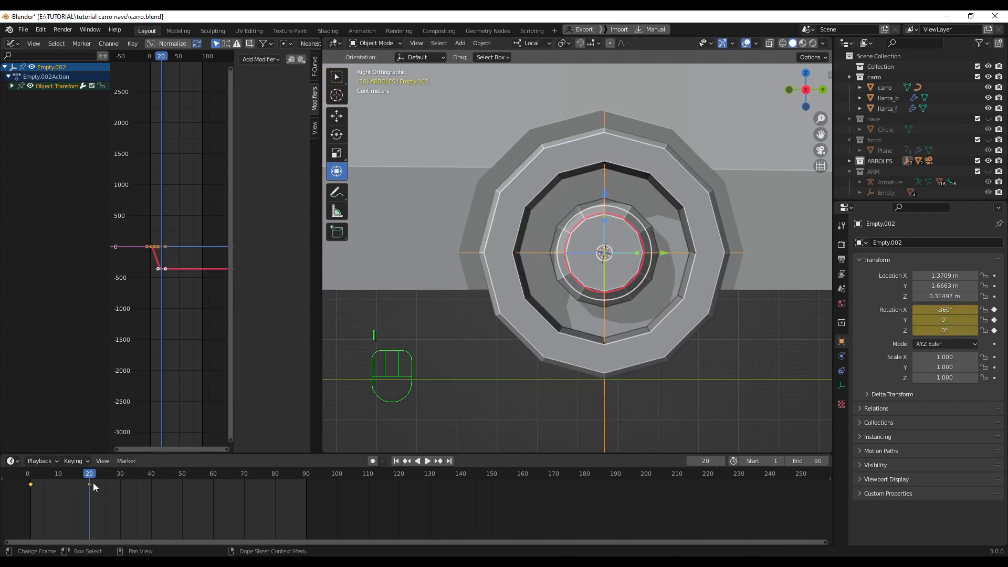
# Step: Hide the rear wheel empty's Y and Z rotation curves and add a Cycles modifier to its X Euler Rotation curve
pyautogui.moveTo(82, 474)
pyautogui.mouseDown()
pyautogui.moveTo(30, 476)
pyautogui.moveTo(86, 477)
pyautogui.mouseUp()
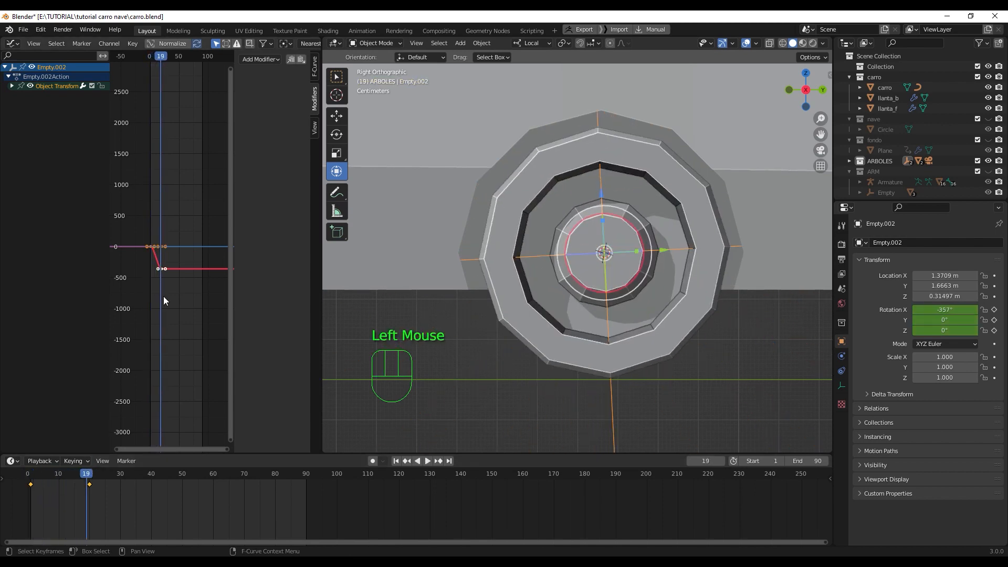
pyautogui.click(13, 87)
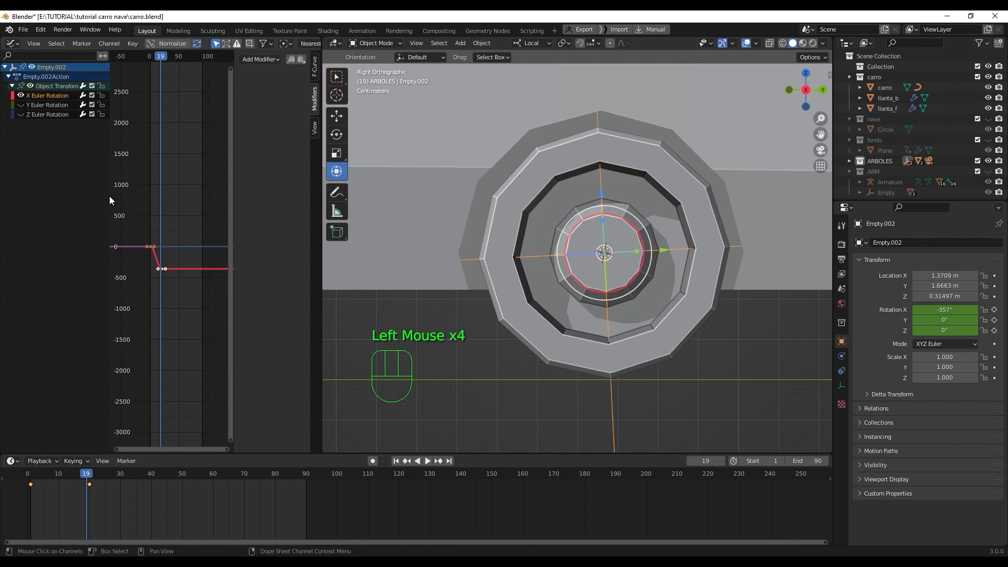
pyautogui.moveTo(131, 218); pyautogui.dragTo(174, 295)
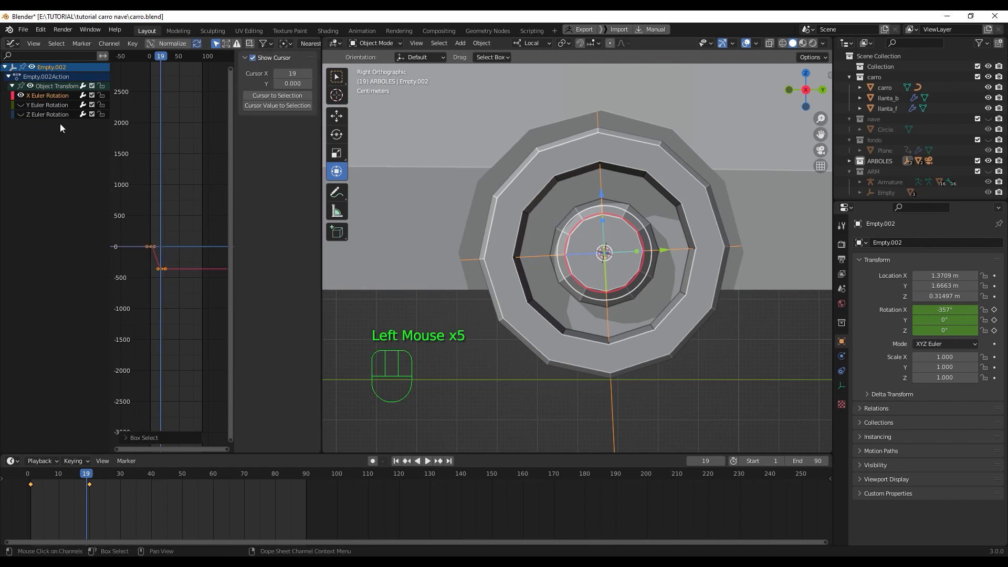
pyautogui.click(58, 96)
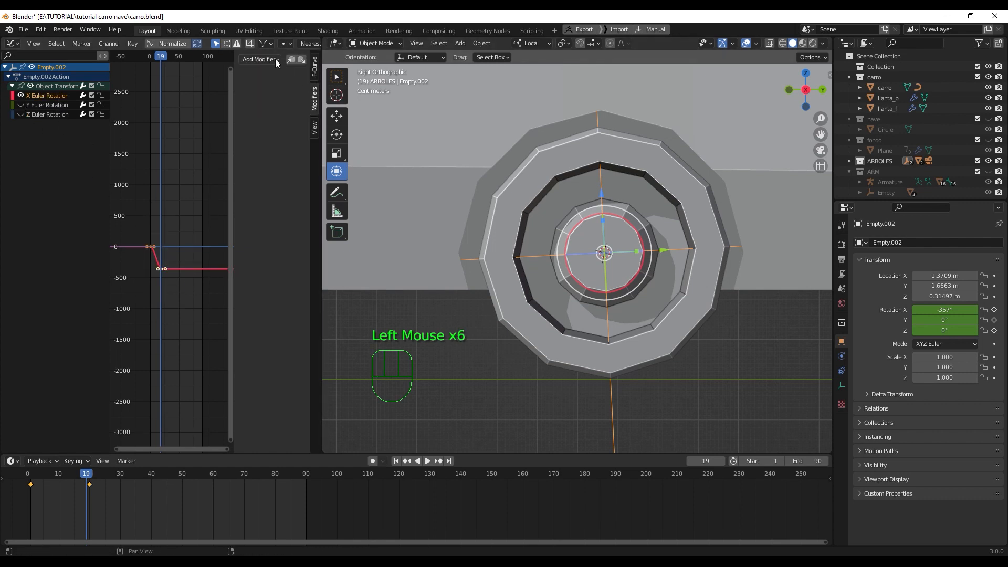
pyautogui.moveTo(276, 63); pyautogui.dragTo(266, 106)
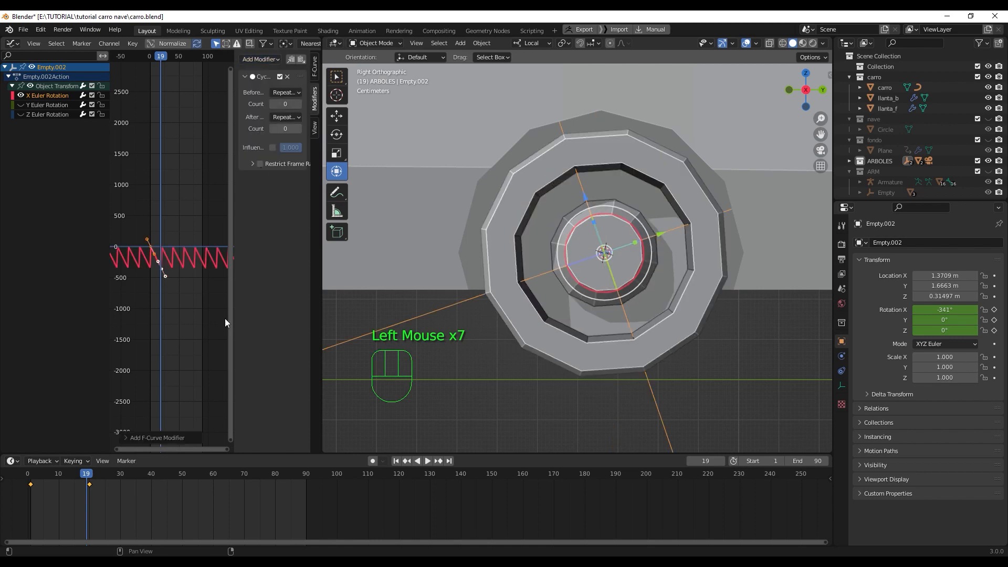
# Step: Play the rear wheel's looping rotation and inspect both wheels on the car in Material Preview shading
pyautogui.press('space')
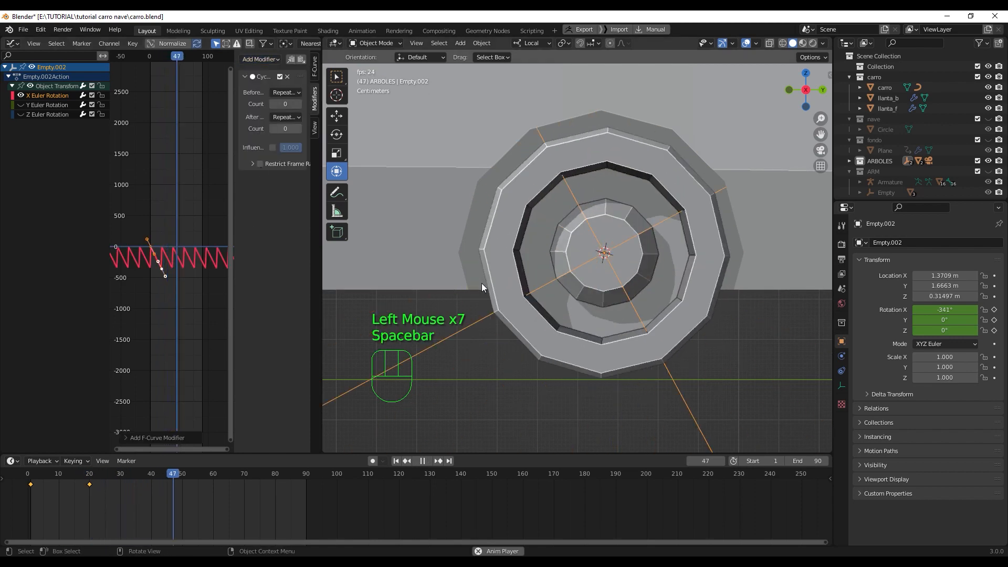
pyautogui.press('space')
pyautogui.scroll(-2, 488, 306)
pyautogui.click(803, 43)
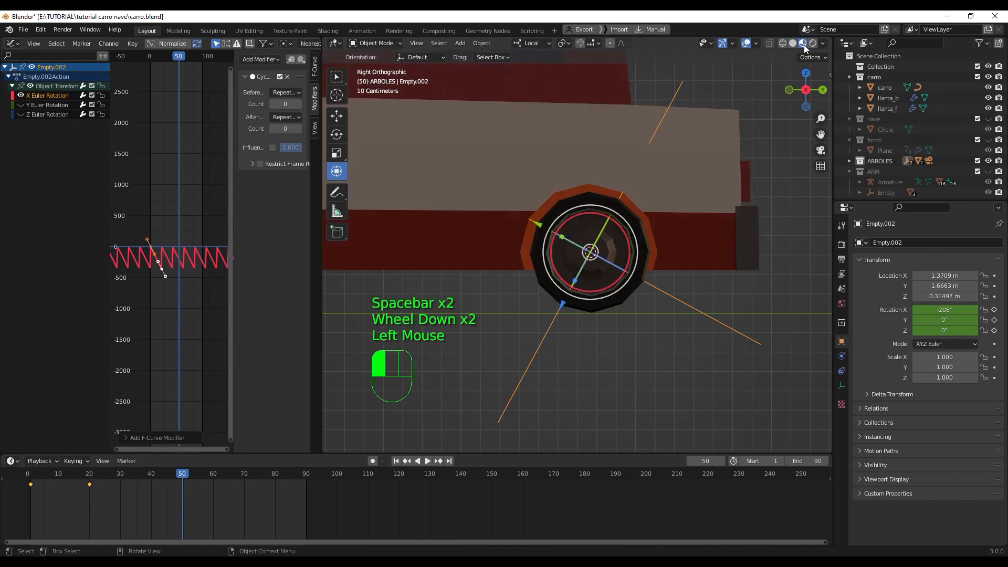
pyautogui.moveTo(512, 354); pyautogui.dragTo(499, 333, button='middle')
pyautogui.scroll(-2, 498, 333)
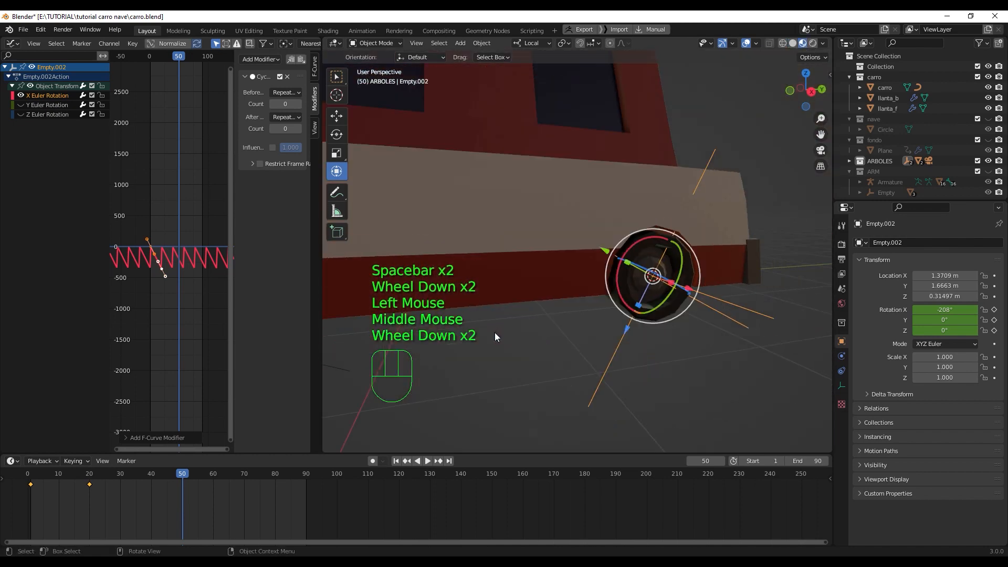
pyautogui.press('space')
pyautogui.press('space')
pyautogui.scroll(-2, 495, 317)
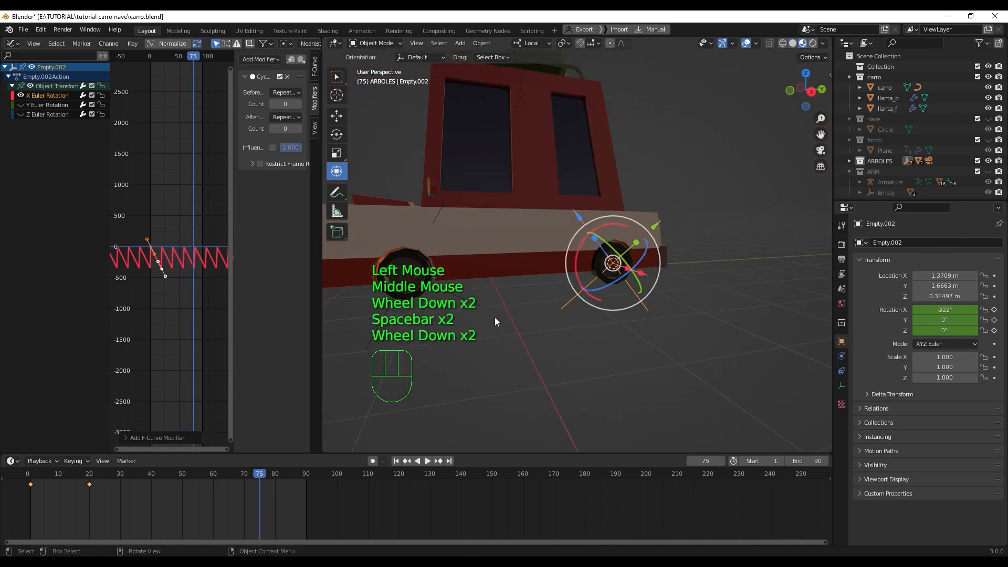
pyautogui.moveTo(495, 317); pyautogui.dragTo(537, 323, button='middle')
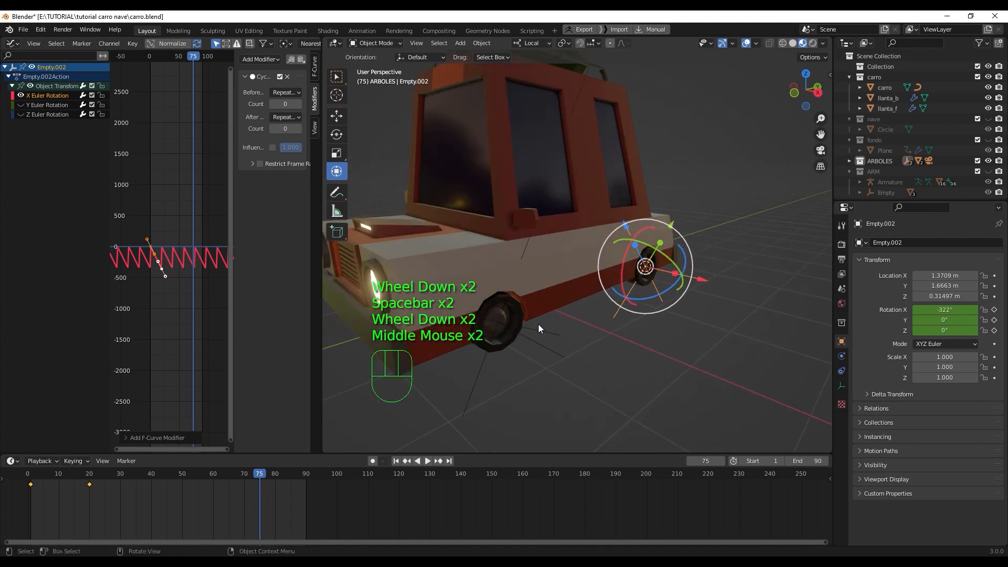
# Step: Play back and scrub the animation while examining the rear wheel's rotation up close on the car
pyautogui.press('space')
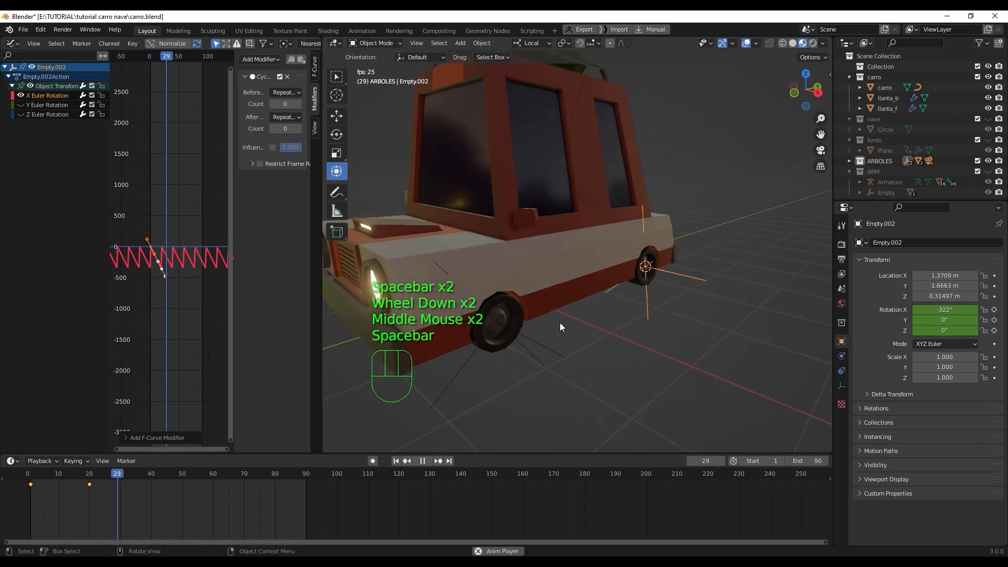
pyautogui.press('space')
pyautogui.moveTo(567, 317); pyautogui.dragTo(586, 288, button='middle')
pyautogui.scroll(3, 544, 326)
pyautogui.scroll(2, 586, 288)
pyautogui.scroll(-1, 588, 291)
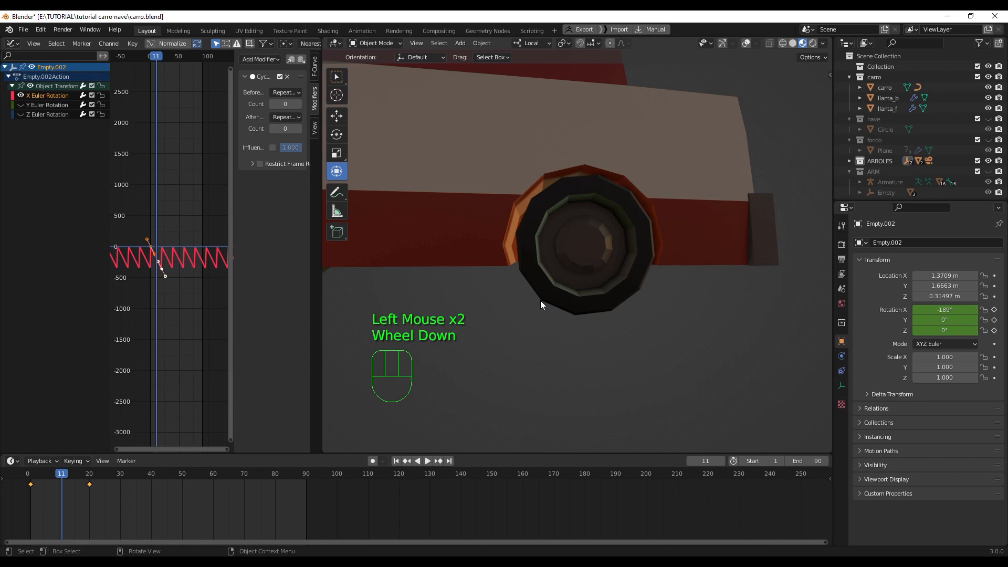
pyautogui.moveTo(540, 299); pyautogui.dragTo(506, 330, button='middle')
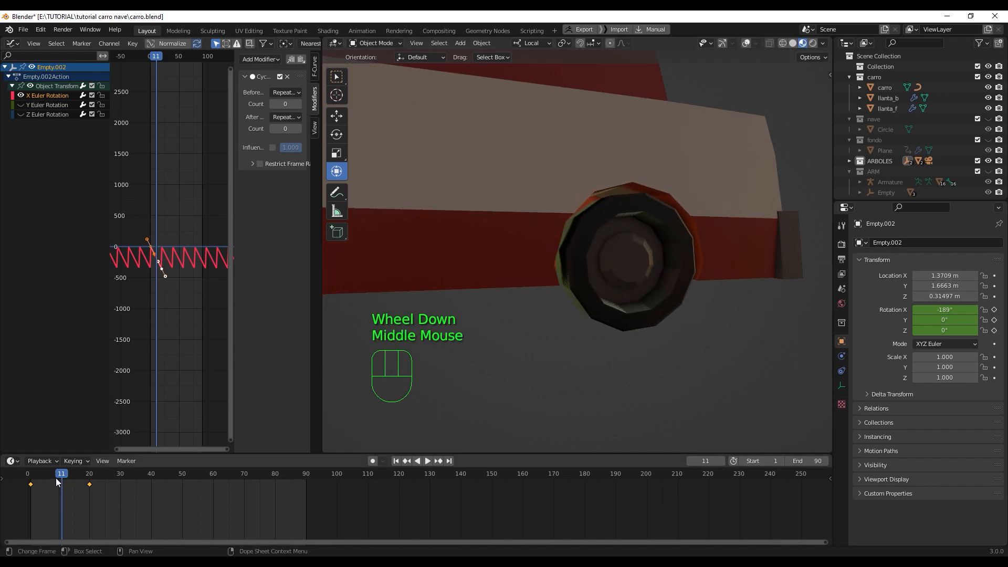
pyautogui.moveTo(58, 481); pyautogui.dragTo(216, 482)
pyautogui.press('space')
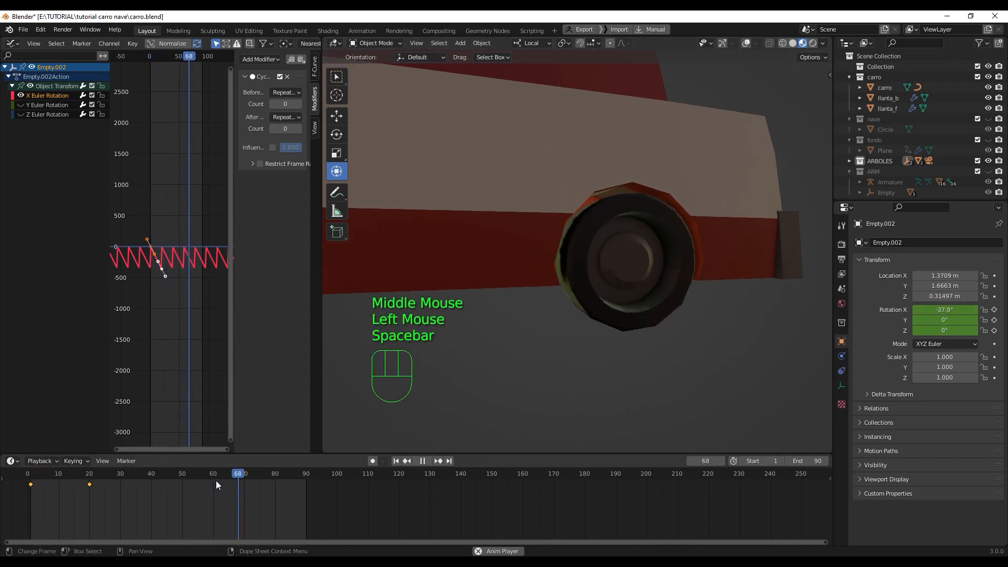
pyautogui.press('space')
pyautogui.scroll(-2, 451, 336)
pyautogui.moveTo(455, 317); pyautogui.dragTo(471, 268, button='middle')
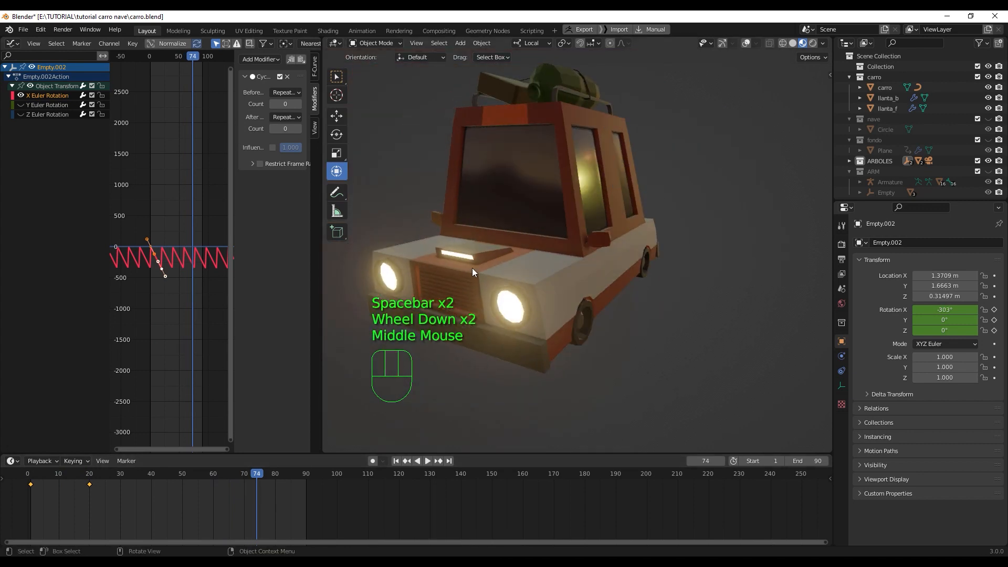
# Step: Show the viewport overlays and gizmos again and deselect the rear wheel's empty
pyautogui.click(744, 43)
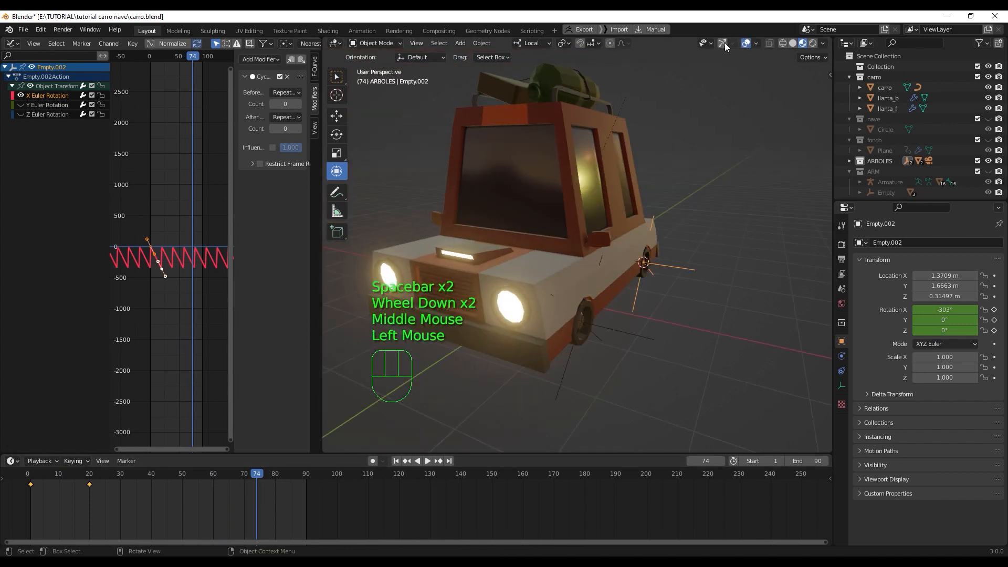
pyautogui.click(723, 43)
pyautogui.moveTo(605, 300); pyautogui.dragTo(581, 348, button='middle')
pyautogui.scroll(-1, 641, 325)
pyautogui.scroll(-1, 581, 348)
pyautogui.click(581, 345)
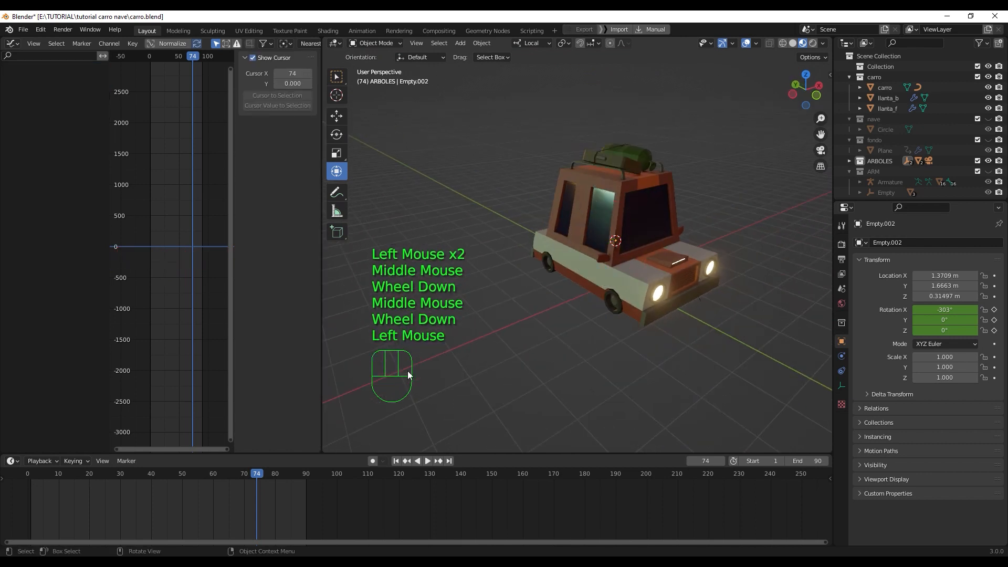
pyautogui.scroll(-2, 531, 202)
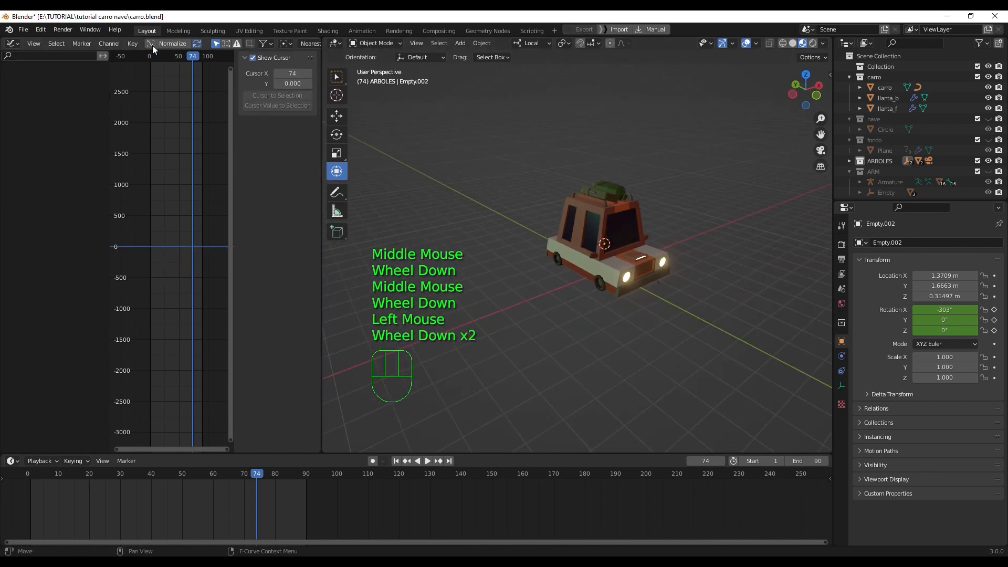
# Step: Switch the Graph Editor area to a 3D Viewport and unhide the fondo collection with the road and trees
pyautogui.click(10, 44)
pyautogui.click(29, 80)
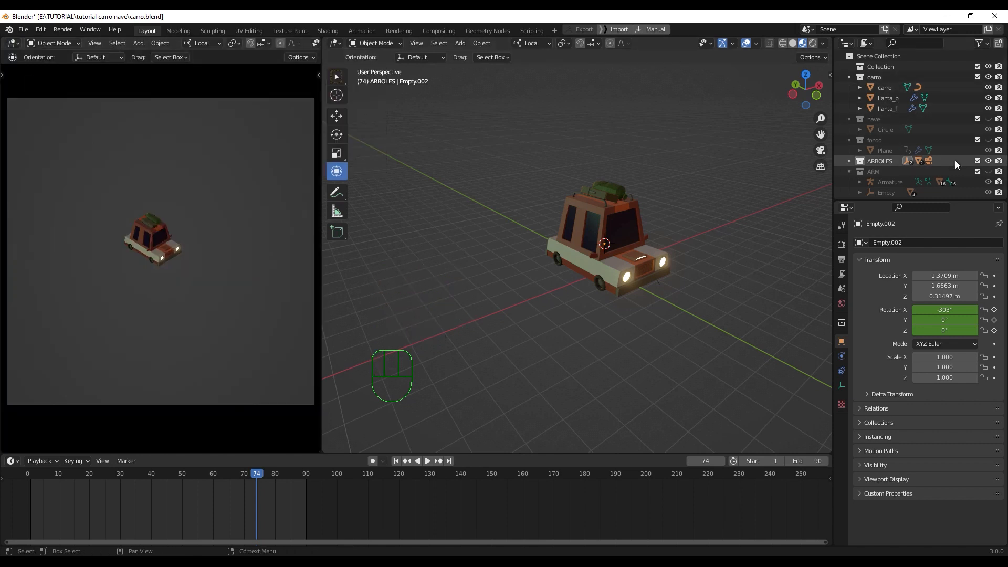
pyautogui.scroll(-2, 981, 158)
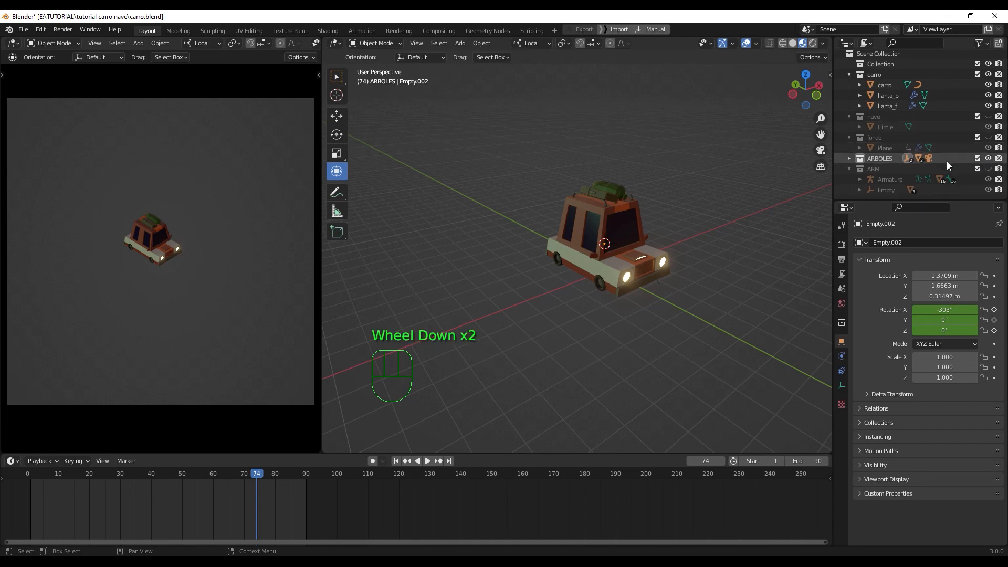
pyautogui.click(988, 137)
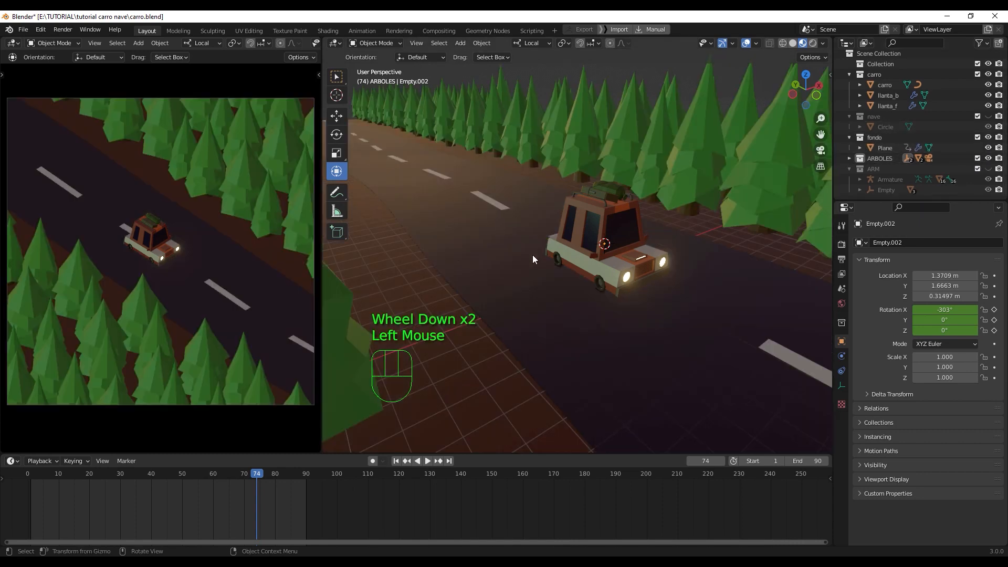
# Step: Play the full road scene and examine how the car's spinning wheels look against the moving background
pyautogui.press('space')
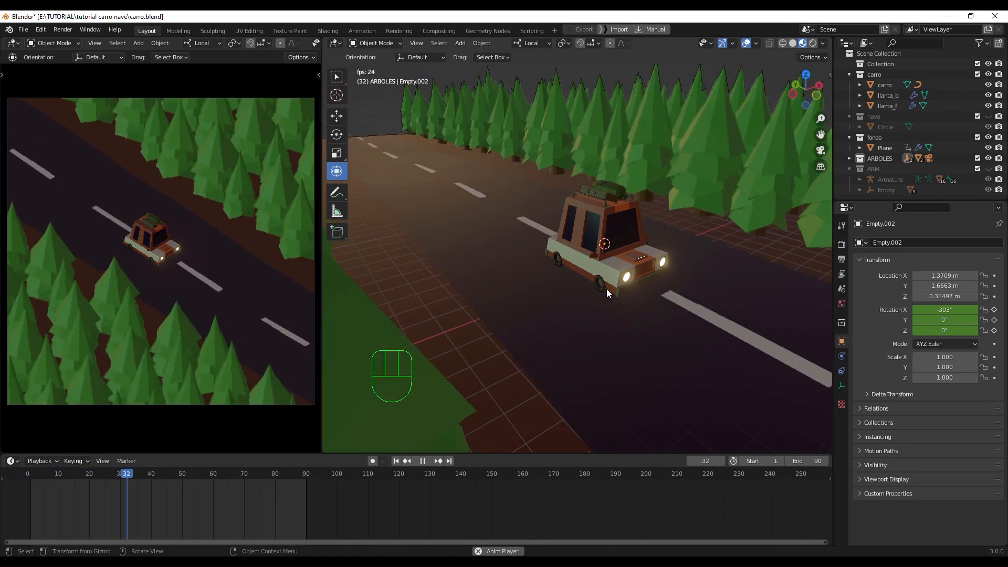
pyautogui.press('space')
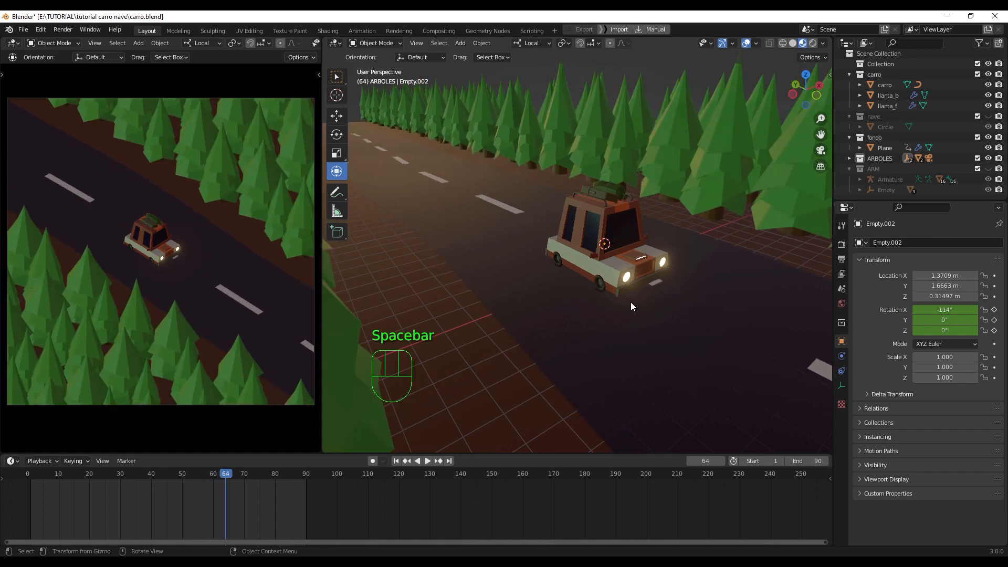
pyautogui.press('space')
pyautogui.press('space')
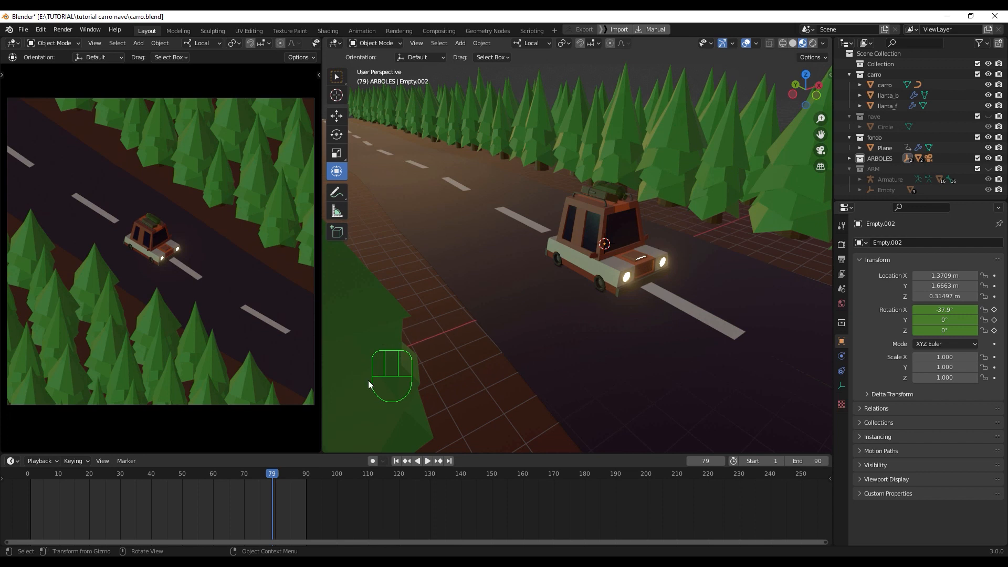
# Step: Add a Cube empty to the scene near the car
pyautogui.click(634, 261)
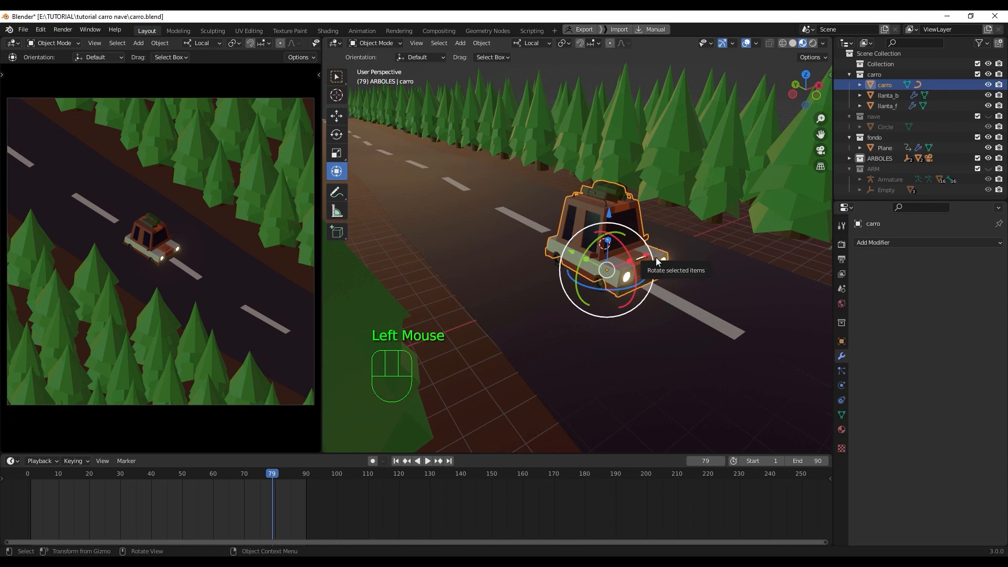
pyautogui.moveTo(658, 260); pyautogui.dragTo(625, 269, button='middle')
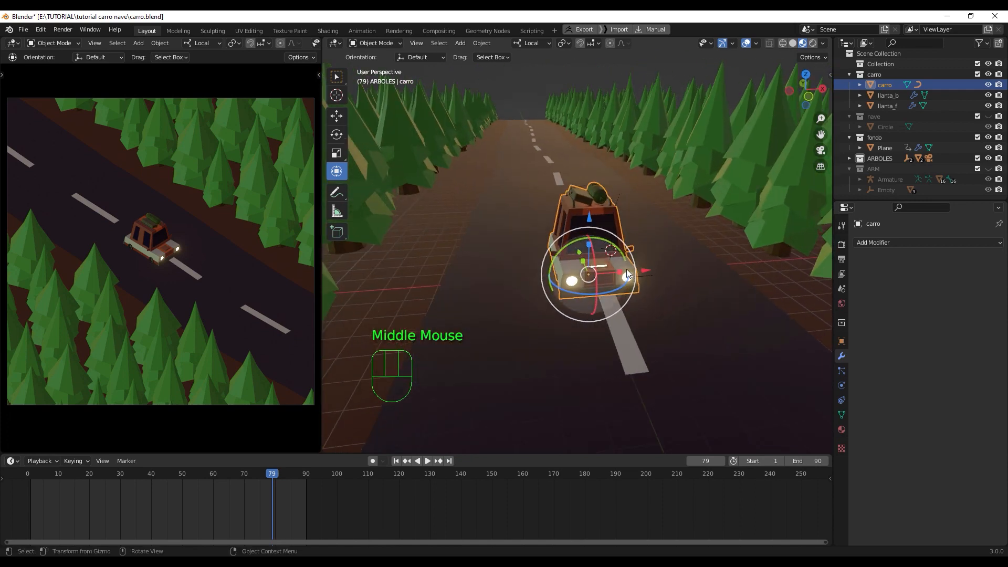
pyautogui.scroll(2, 621, 261)
pyautogui.hotkey('shift', 'a')
pyautogui.moveTo(620, 260)
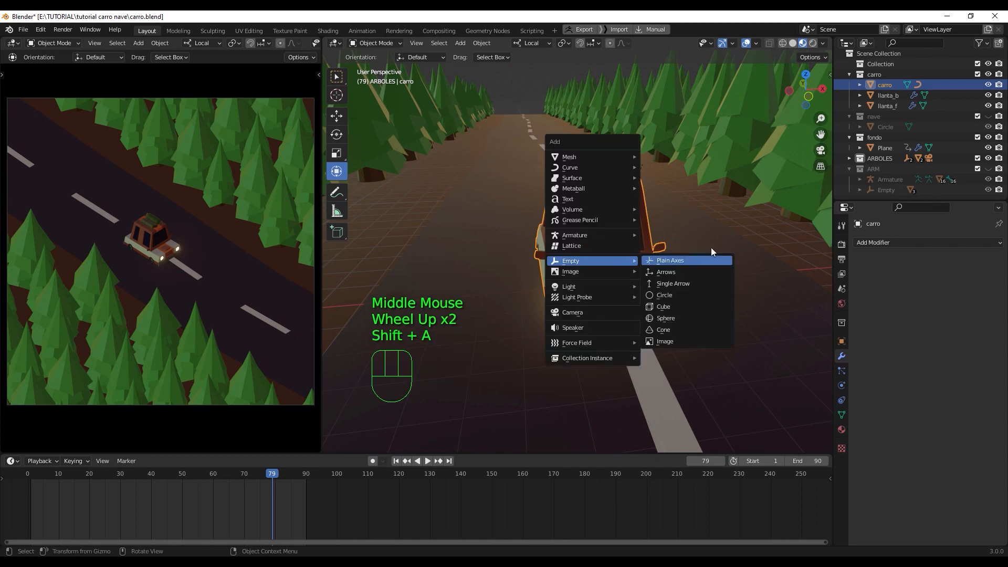
pyautogui.click(697, 306)
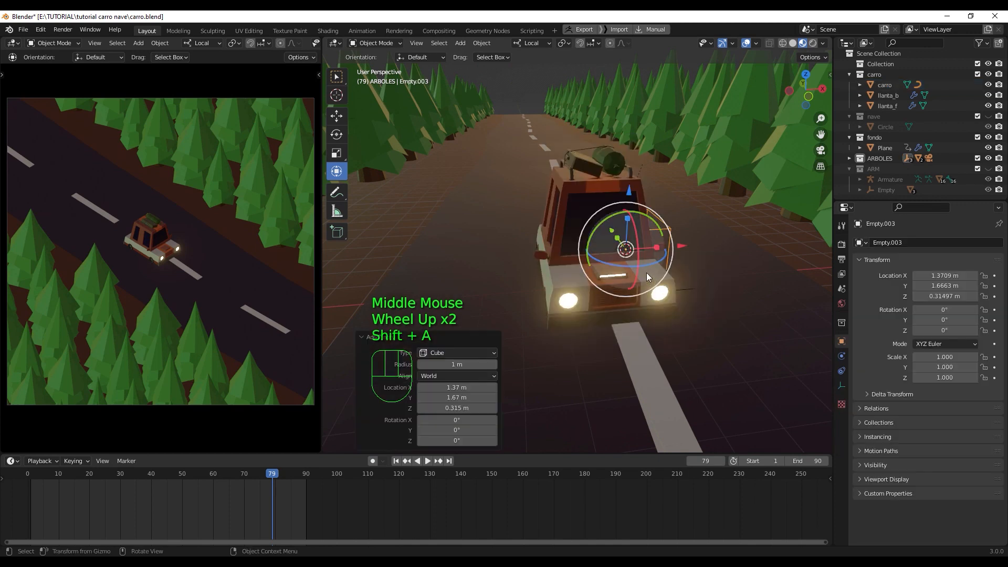
# Step: At frame 1 in top view, move the Cube empty over the car to about X -0.09 m, Y -0.16 m
pyautogui.moveTo(646, 272); pyautogui.dragTo(614, 302, button='middle')
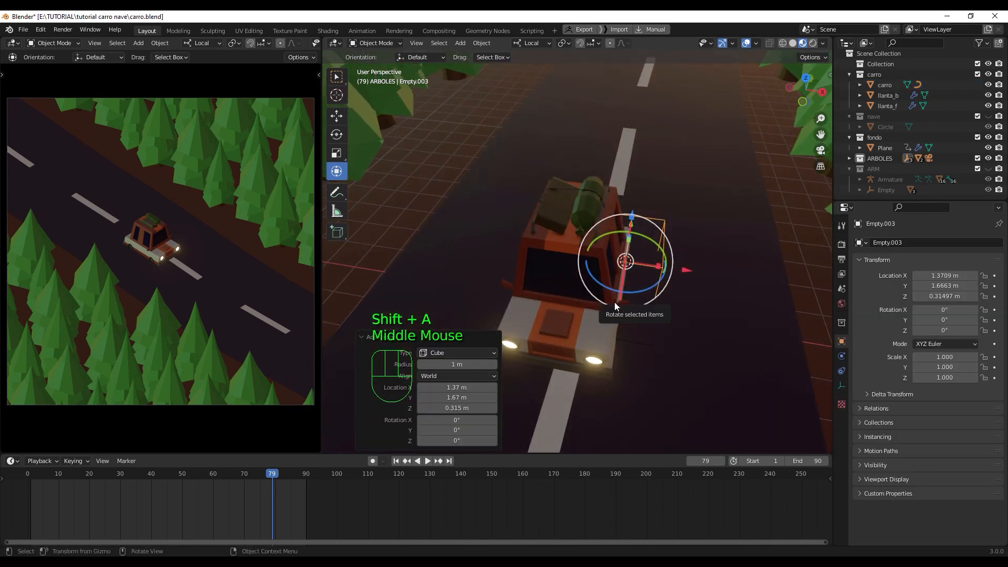
pyautogui.press('KP_7')
pyautogui.moveTo(266, 479); pyautogui.dragTo(29, 474)
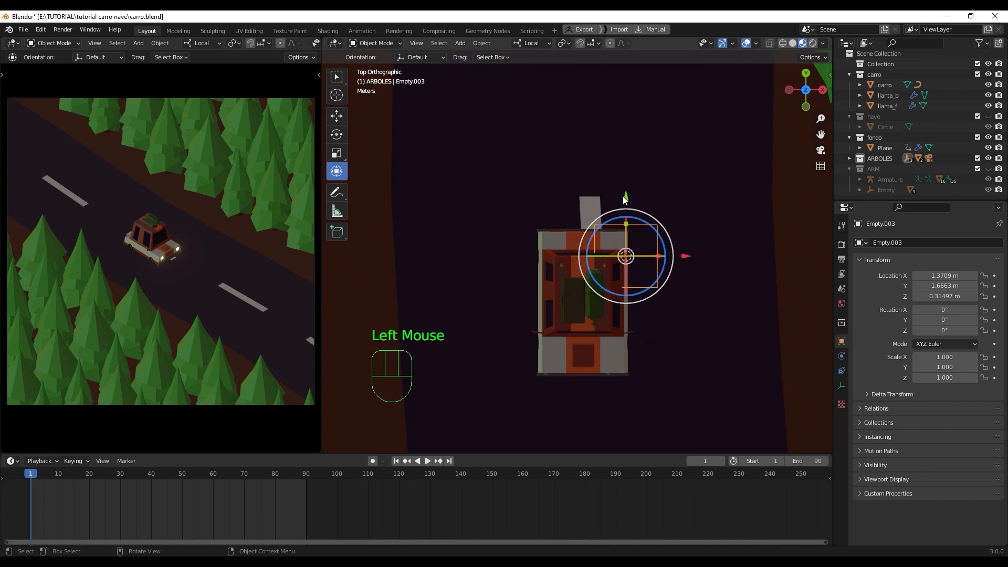
pyautogui.moveTo(624, 199); pyautogui.dragTo(625, 256)
pyautogui.moveTo(687, 314); pyautogui.dragTo(639, 313)
# Step: Scale the Cube empty to about 2.85 and center it around the car at about X 0.01 m, Y 0.19 m
pyautogui.press('s')
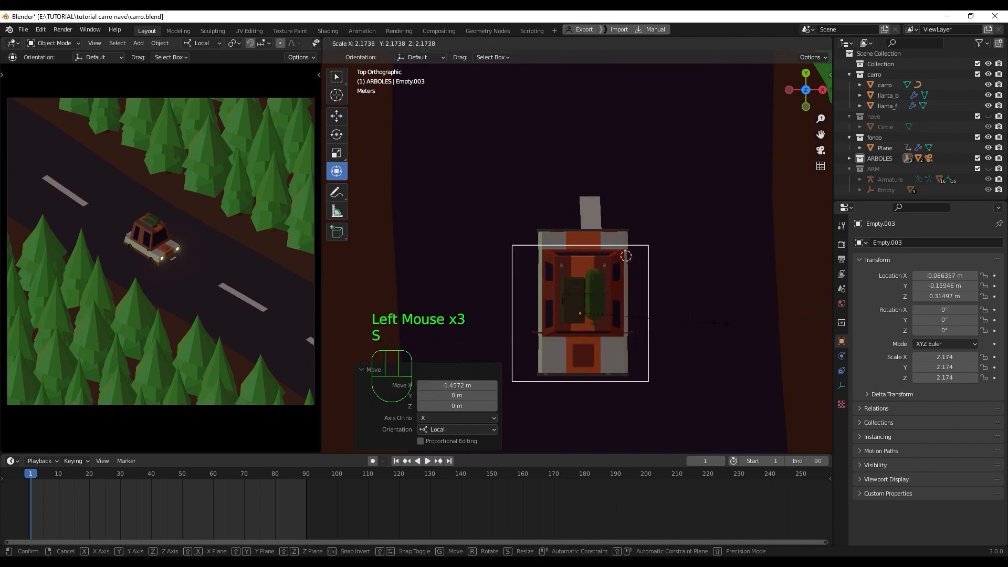
pyautogui.click(765, 331)
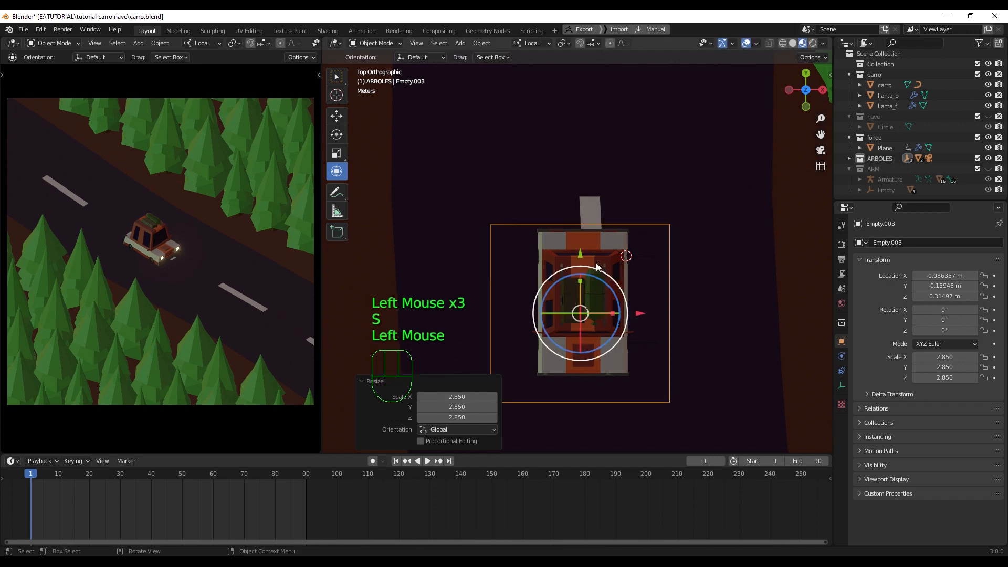
pyautogui.moveTo(586, 259); pyautogui.dragTo(585, 241)
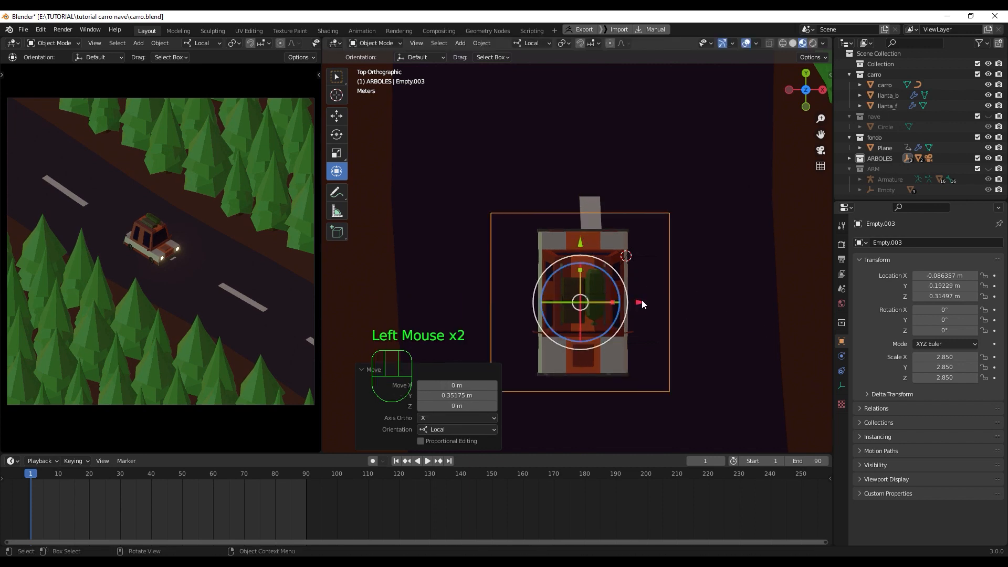
pyautogui.moveTo(640, 303); pyautogui.dragTo(644, 303)
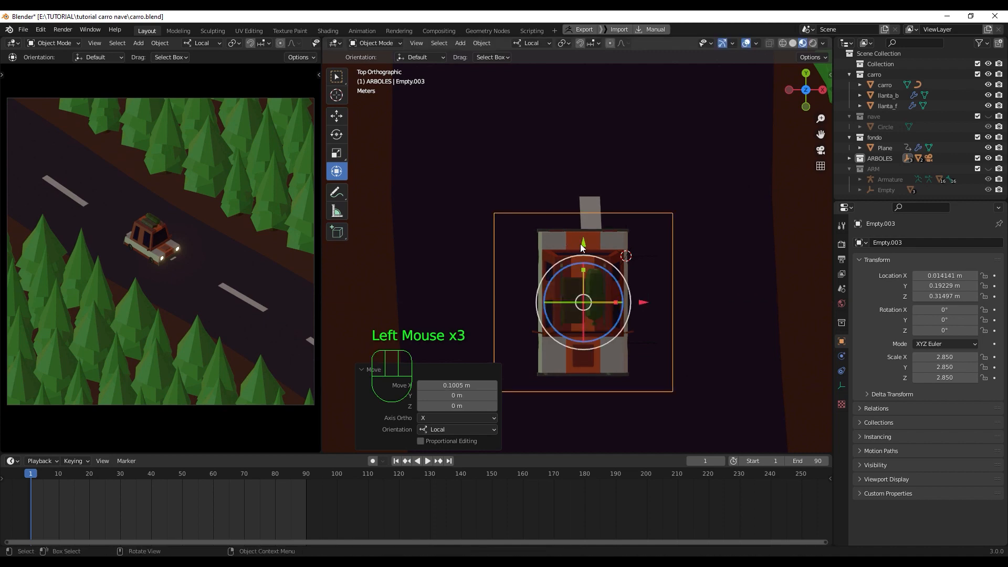
# Step: Raise the Cube empty about 2.62 m along Z so it stands on the road around the car
pyautogui.moveTo(581, 249); pyautogui.dragTo(662, 236, button='middle')
pyautogui.moveTo(580, 198); pyautogui.dragTo(560, 93)
pyautogui.scroll(-1, 615, 209)
pyautogui.moveTo(615, 209)
pyautogui.mouseDown(button='middle')
pyautogui.moveTo(629, 263)
pyautogui.moveTo(602, 206)
pyautogui.moveTo(623, 222)
pyautogui.mouseUp(button='middle')
pyautogui.scroll(-1, 627, 255)
# Step: Scale the Cube empty along Z by about 0.81 and lower it to about Z 2.36 m
pyautogui.press('s')
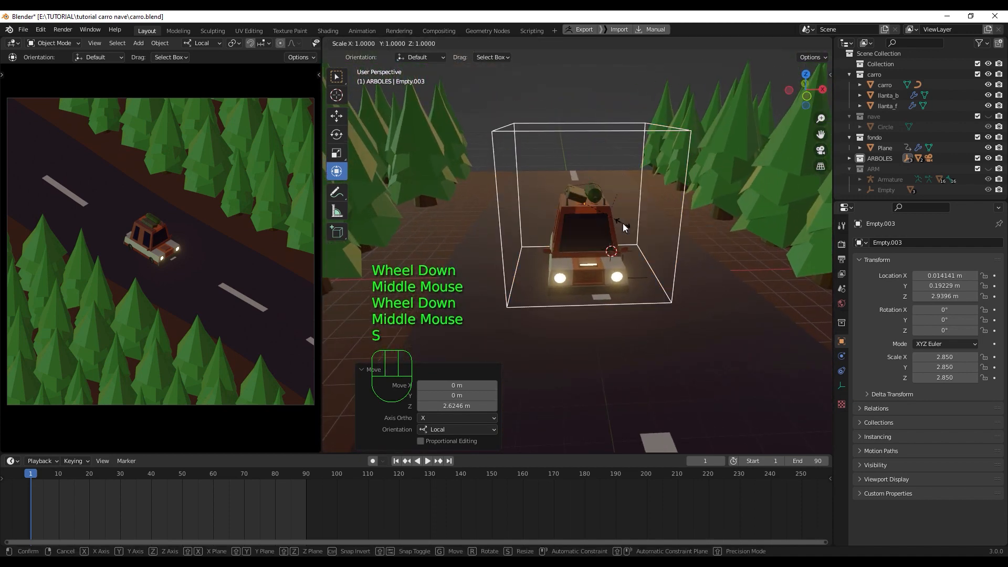
pyautogui.press('z')
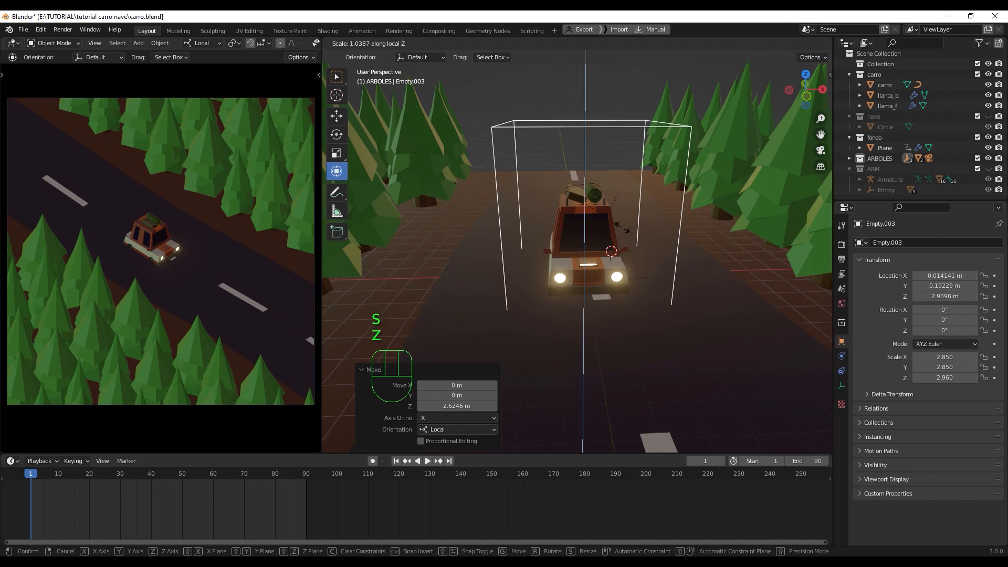
pyautogui.click(622, 213)
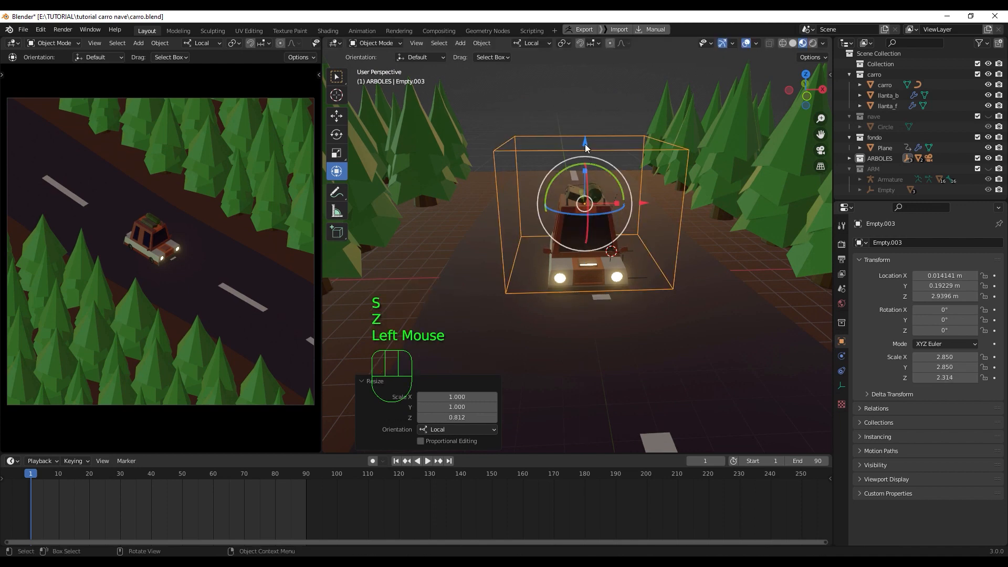
pyautogui.moveTo(585, 144); pyautogui.dragTo(582, 145)
pyautogui.press('KP_1')
pyautogui.moveTo(605, 210); pyautogui.dragTo(629, 263, button='middle')
# Step: Parent the car body to the Cube empty using the Object option
pyautogui.click(580, 237)
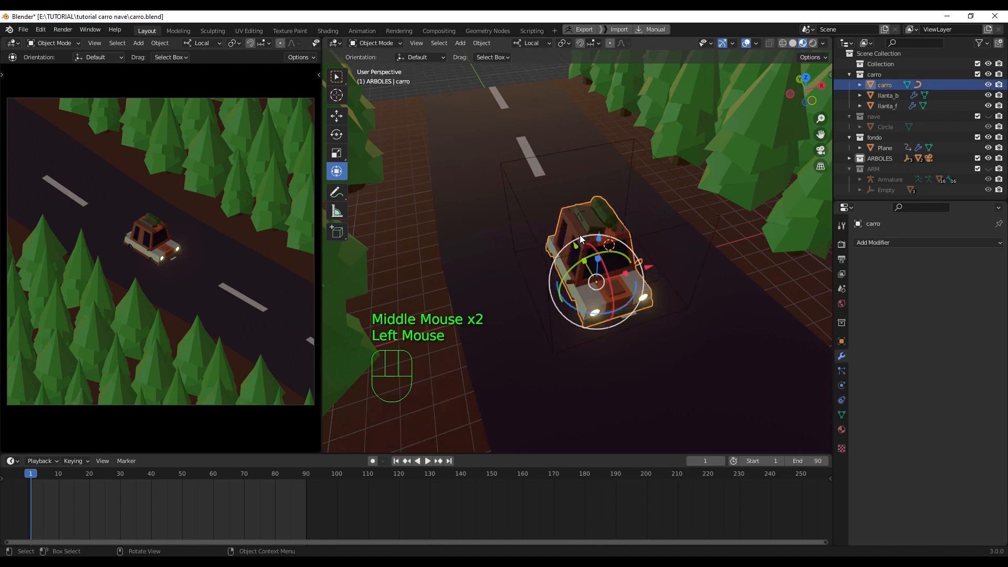
pyautogui.keyDown('shift'); pyautogui.click(700, 196); pyautogui.keyUp('shift')
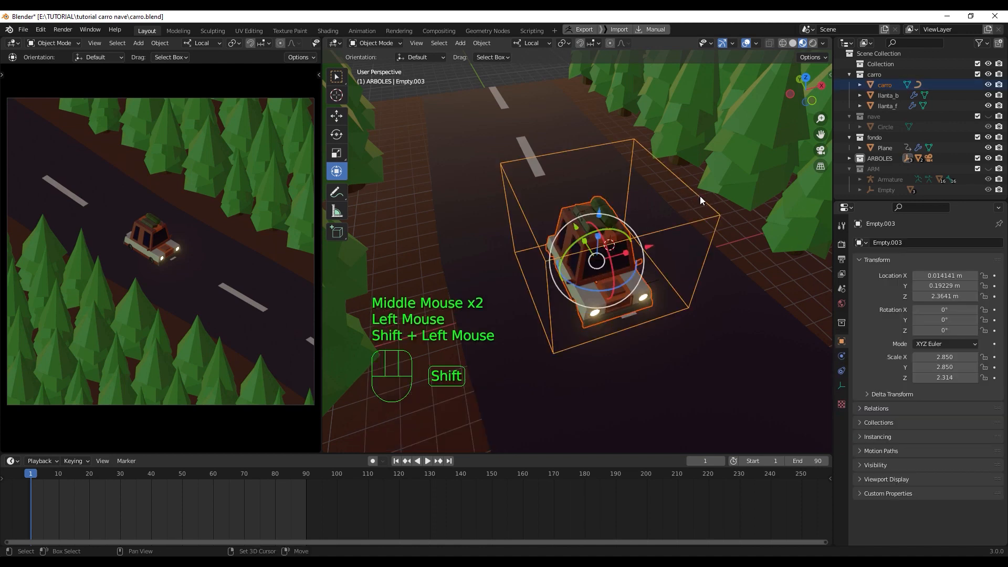
pyautogui.hotkey('ctrl', 'p')
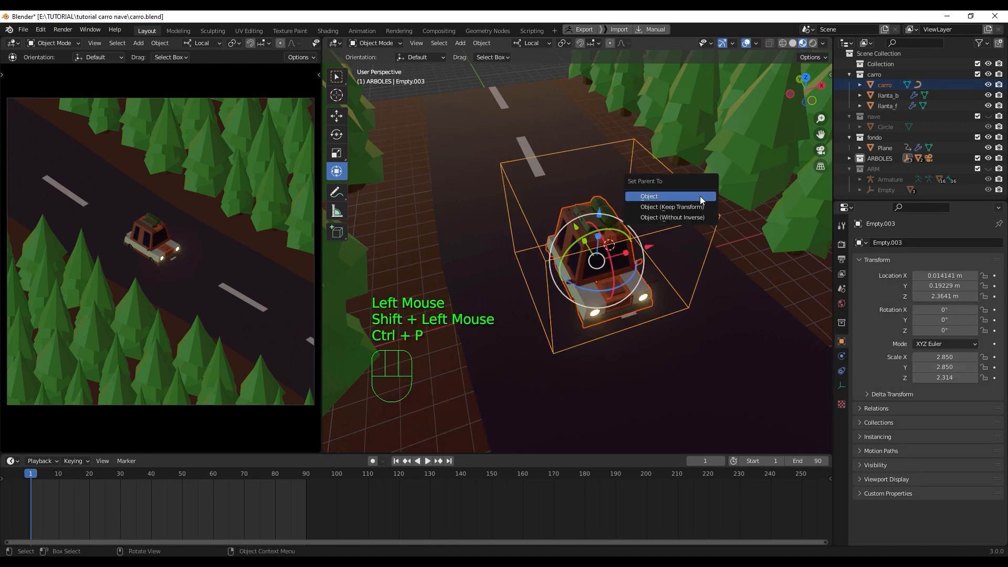
pyautogui.click(700, 196)
# Step: Move the Cube empty to test whether the car follows it, and undo the move
pyautogui.click(694, 224)
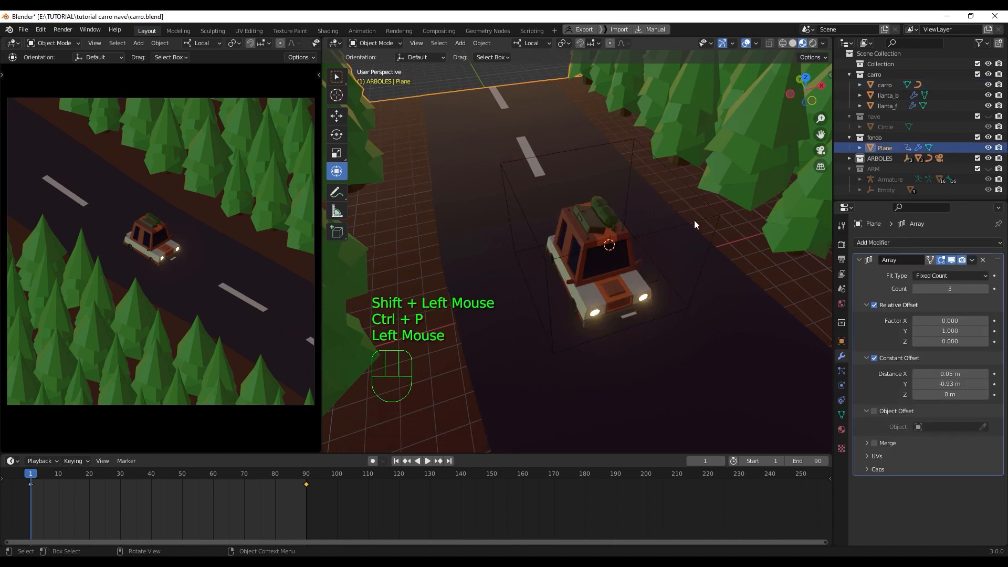
pyautogui.click(694, 219)
pyautogui.moveTo(653, 225)
pyautogui.mouseDown()
pyautogui.moveTo(585, 248)
pyautogui.moveTo(677, 227)
pyautogui.moveTo(620, 243)
pyautogui.moveTo(669, 227)
pyautogui.moveTo(619, 240)
pyautogui.moveTo(648, 235)
pyautogui.mouseUp()
pyautogui.hotkey('ctrl', 'z')
# Step: Move the car body to test whether the wheels follow it, and undo the test moves
pyautogui.scroll(2, 656, 293)
pyautogui.moveTo(685, 301); pyautogui.dragTo(579, 298, button='middle')
pyautogui.scroll(2, 579, 298)
pyautogui.click(581, 249)
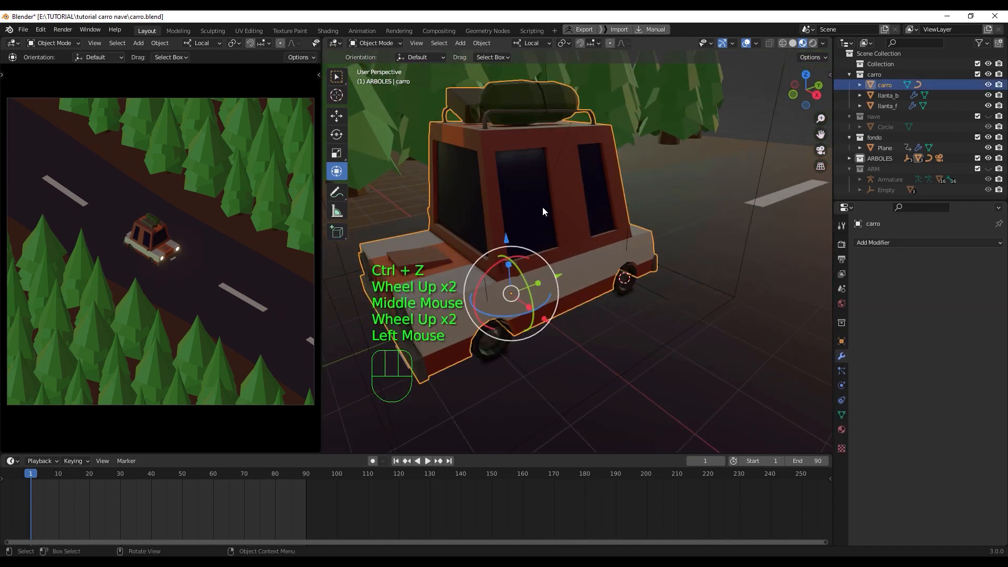
pyautogui.moveTo(514, 289); pyautogui.dragTo(502, 180)
pyautogui.hotkey('ctrl', 'z')
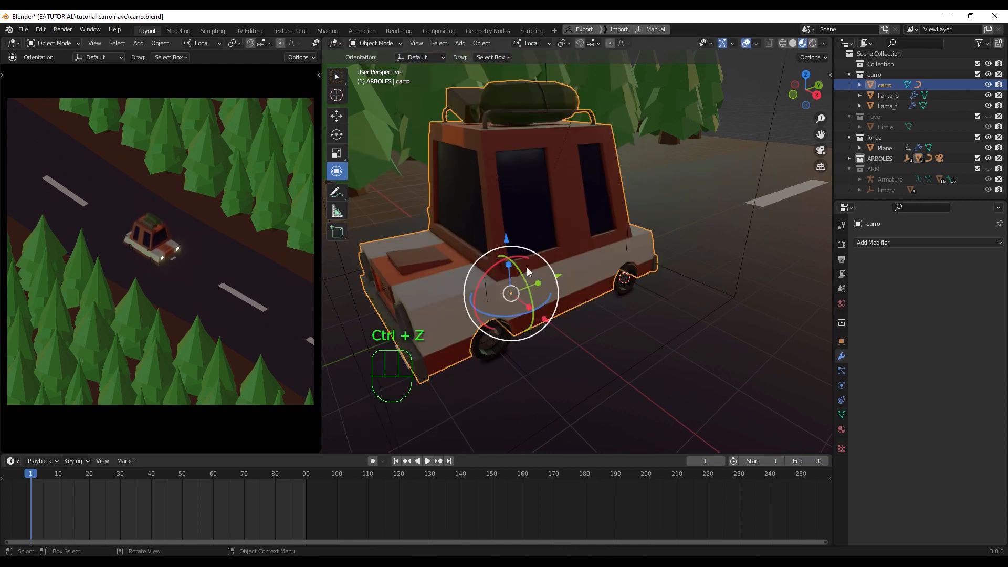
pyautogui.moveTo(527, 267); pyautogui.dragTo(605, 308, button='middle')
pyautogui.moveTo(609, 307); pyautogui.dragTo(525, 294)
pyautogui.hotkey('ctrl', 'z')
# Step: Parent the front wheels to the car body using the Object option
pyautogui.scroll(2, 631, 326)
pyautogui.keyDown('shift'); pyautogui.moveTo(643, 336); pyautogui.dragTo(578, 272, button='middle'); pyautogui.keyUp('shift')
pyautogui.click(591, 296)
pyautogui.click(559, 246)
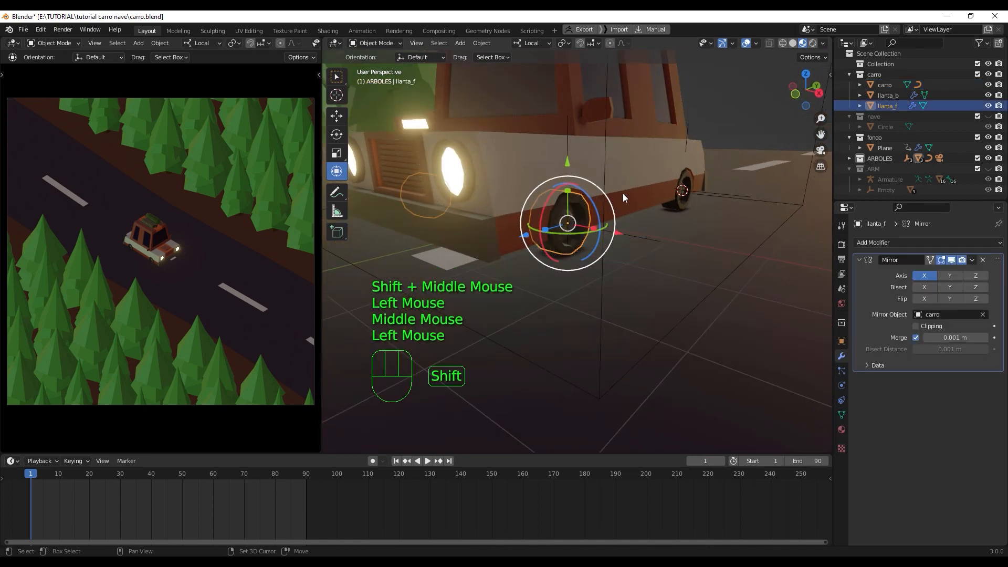
pyautogui.keyDown('shift'); pyautogui.click(624, 179); pyautogui.keyUp('shift')
pyautogui.hotkey('ctrl', 'p')
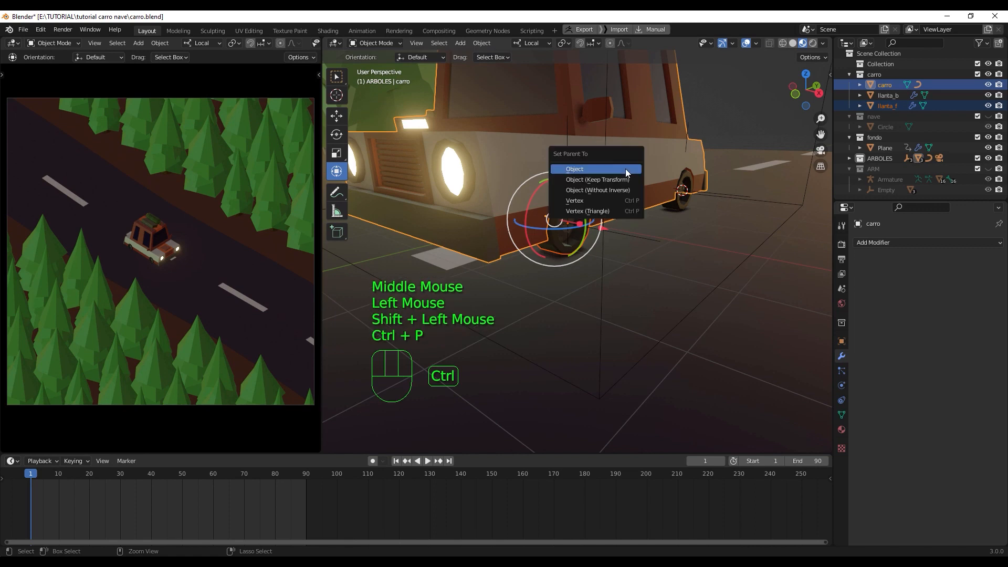
pyautogui.click(626, 169)
# Step: Parent the rear wheels to the car body using the Object option
pyautogui.moveTo(704, 264); pyautogui.dragTo(683, 271, button='middle')
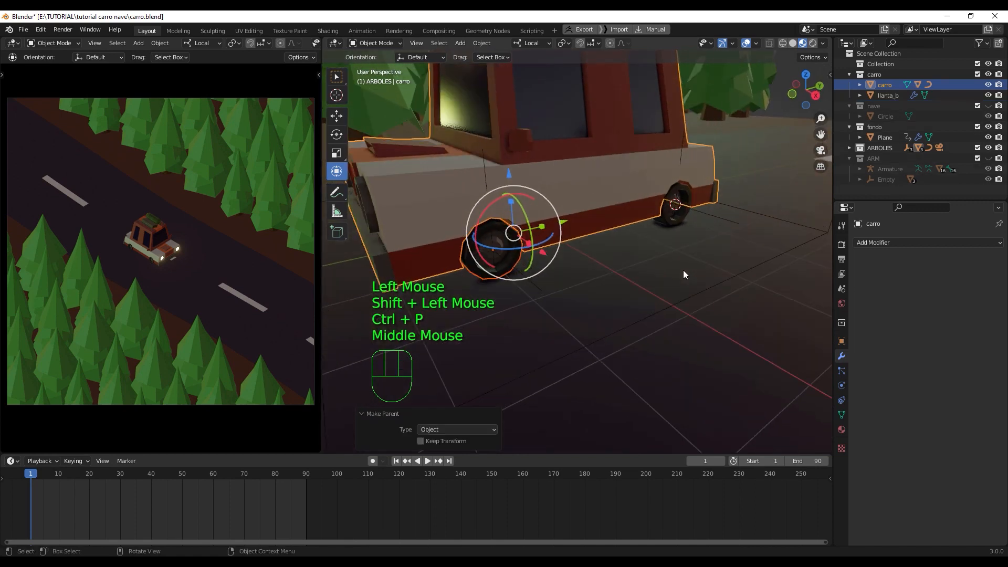
pyautogui.click(676, 219)
pyautogui.keyDown('shift'); pyautogui.click(617, 169); pyautogui.keyUp('shift')
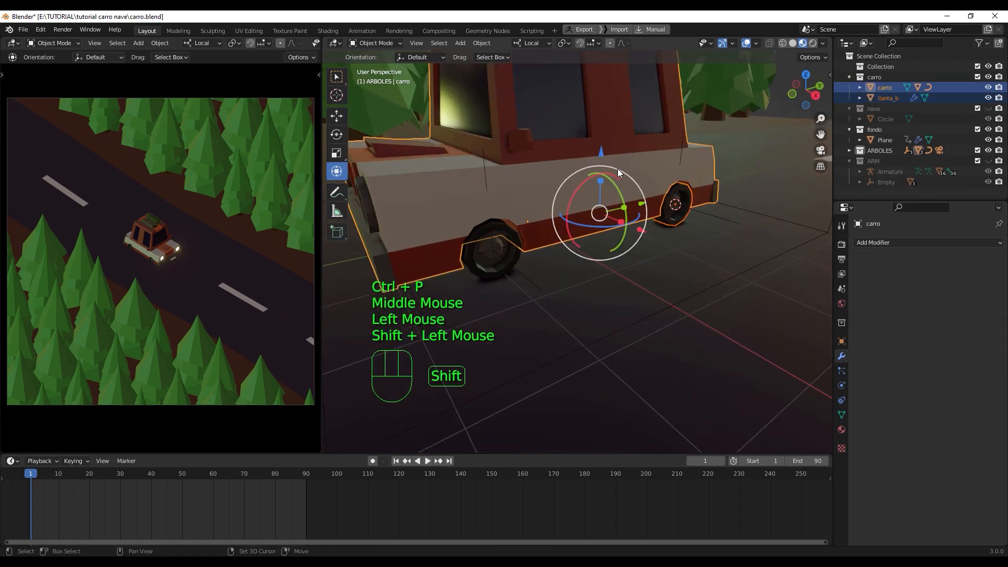
pyautogui.hotkey('shift', 'p')
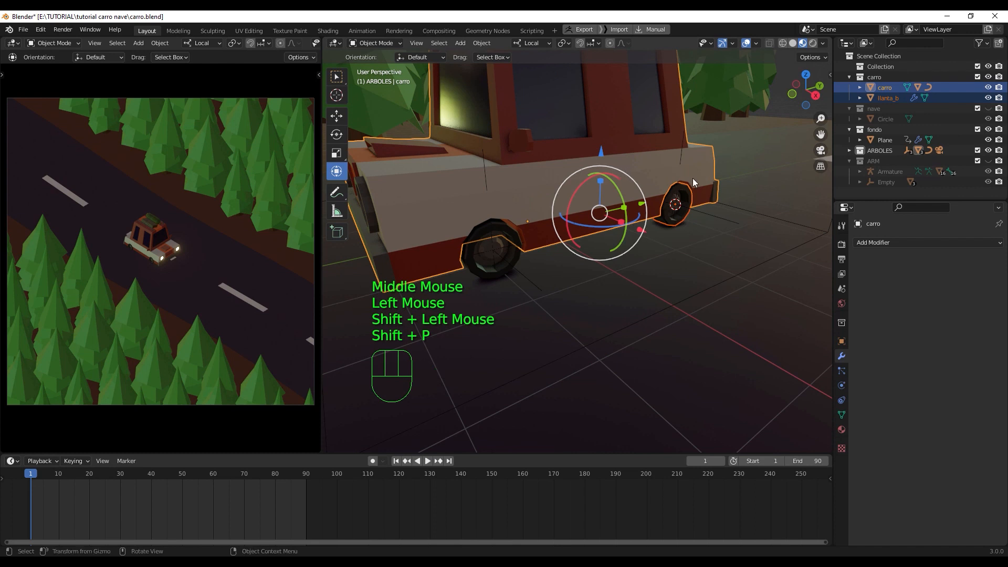
pyautogui.click(690, 204)
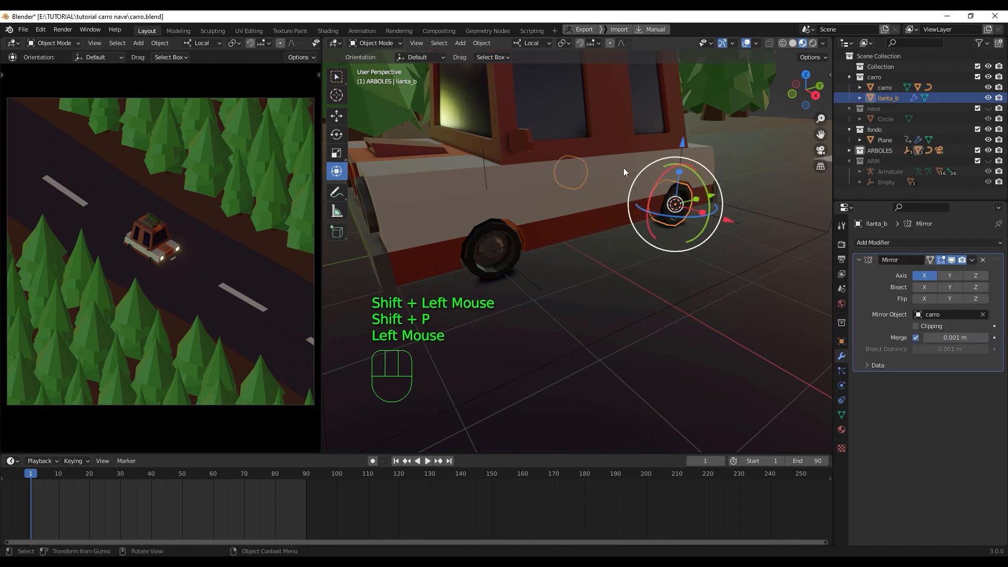
pyautogui.keyDown('shift'); pyautogui.click(615, 156); pyautogui.keyUp('shift')
pyautogui.hotkey('ctrl', 'p')
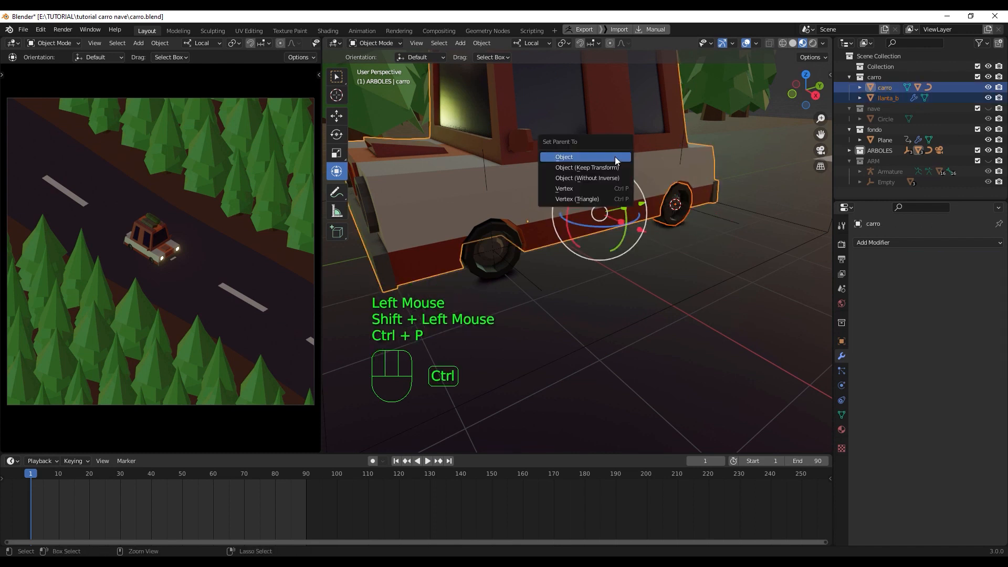
pyautogui.click(615, 157)
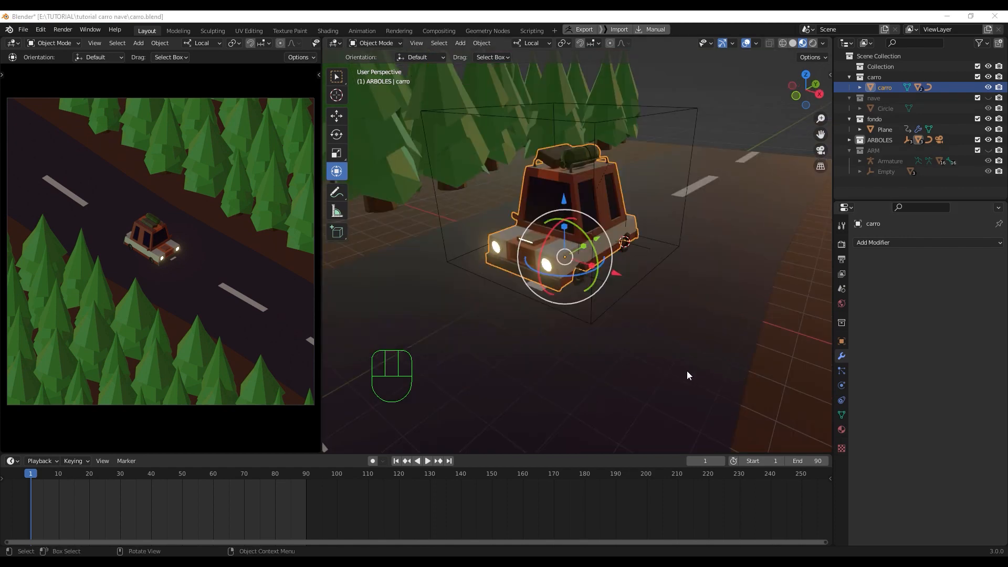
# Step: Move the Cube empty up and sideways to test whether the body and wheels follow, and undo both moves
pyautogui.click(637, 286)
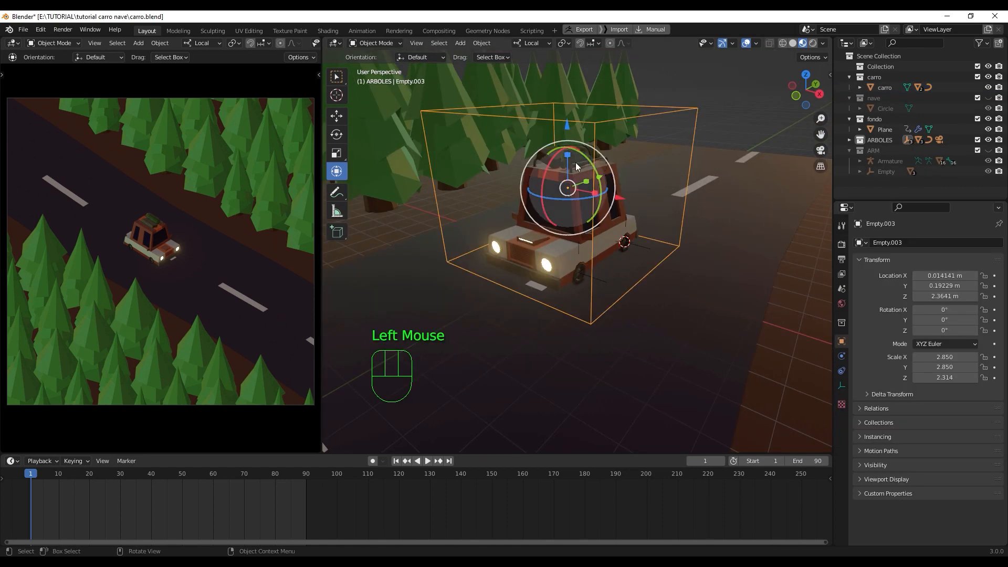
pyautogui.moveTo(570, 137); pyautogui.dragTo(562, 92)
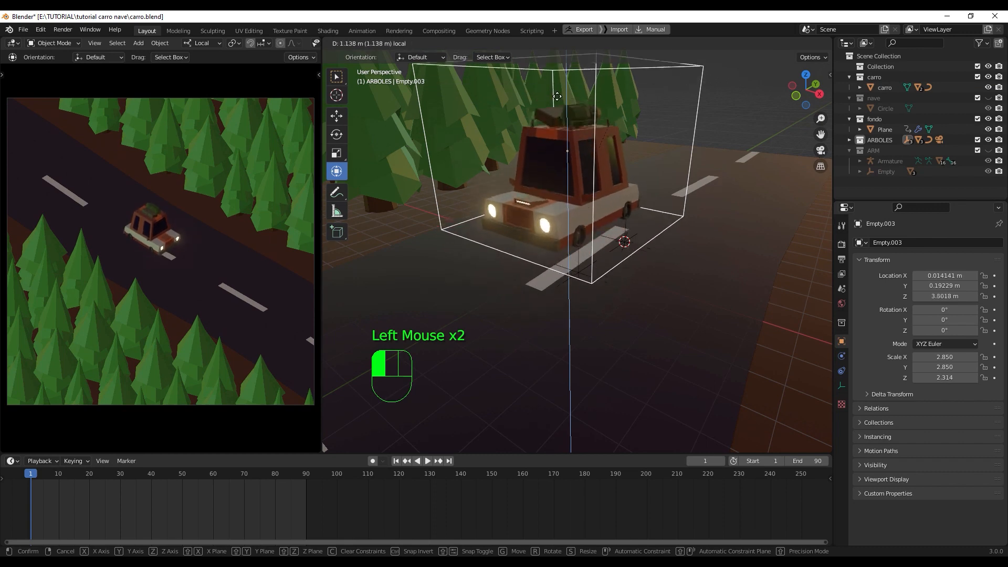
pyautogui.hotkey('ctrl', 'z')
pyautogui.moveTo(624, 199); pyautogui.dragTo(569, 231)
pyautogui.hotkey('ctrl', 'z')
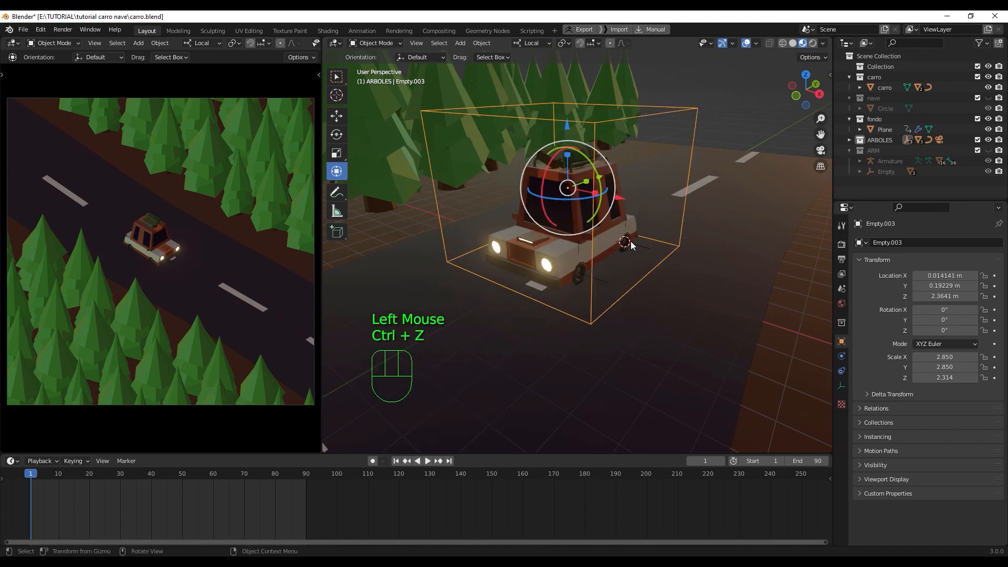
# Step: Parent the front and rear wheel empties to the car body using the Object option
pyautogui.scroll(3, 623, 275)
pyautogui.moveTo(622, 275); pyautogui.dragTo(595, 291, button='middle')
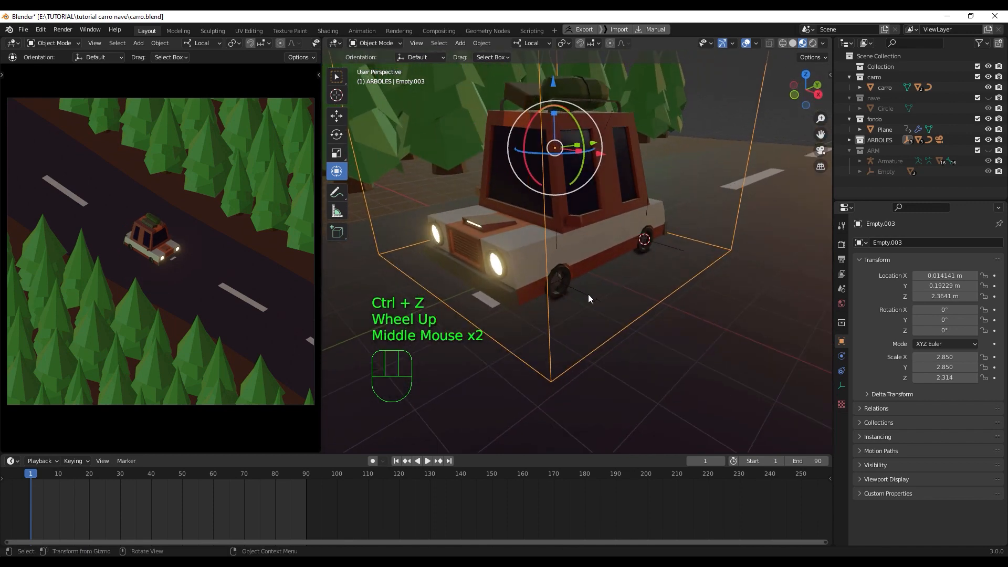
pyautogui.click(588, 296)
pyautogui.keyDown('shift'); pyautogui.click(669, 246); pyautogui.keyUp('shift')
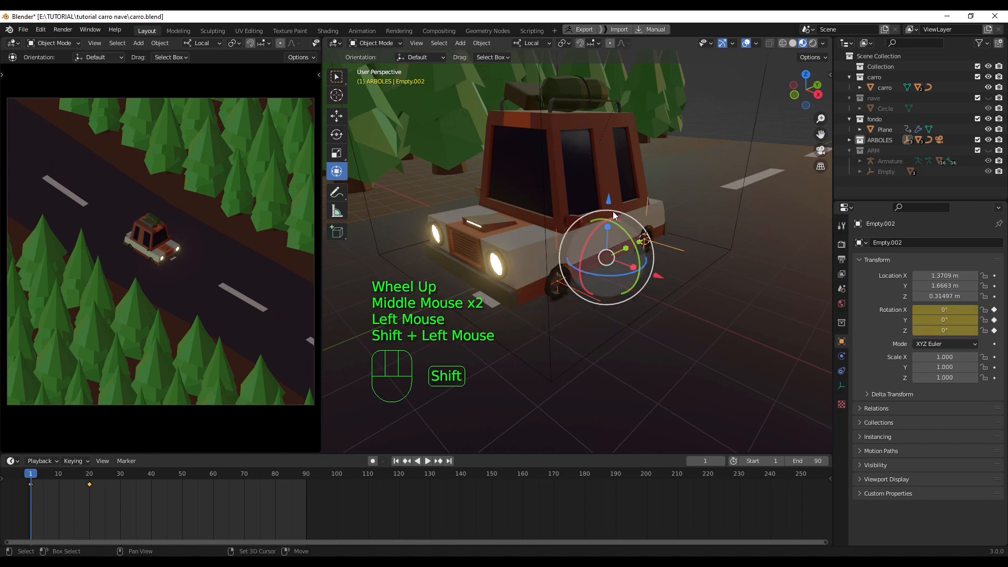
pyautogui.keyDown('shift'); pyautogui.click(603, 175); pyautogui.keyUp('shift')
pyautogui.hotkey('ctrl', 'p')
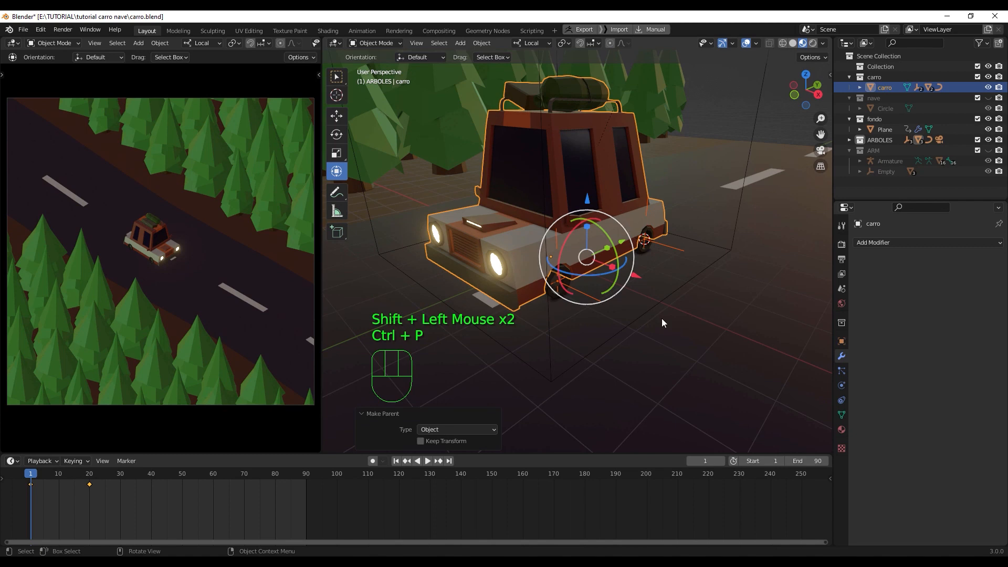
# Step: Move the Cube empty sideways along X to test the complete car hierarchy, and undo the move
pyautogui.click(660, 300)
pyautogui.scroll(-2, 659, 304)
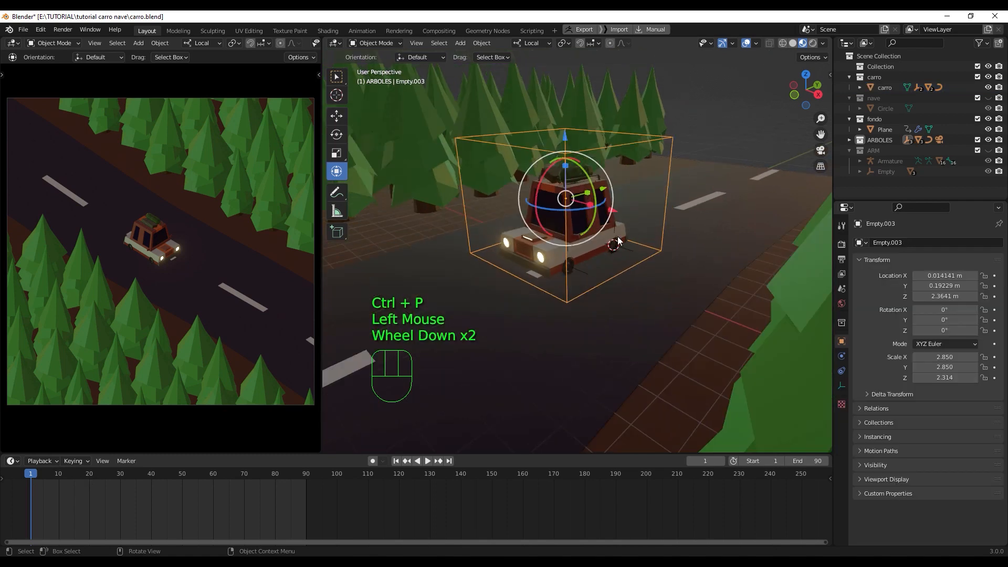
pyautogui.moveTo(612, 216); pyautogui.dragTo(584, 249)
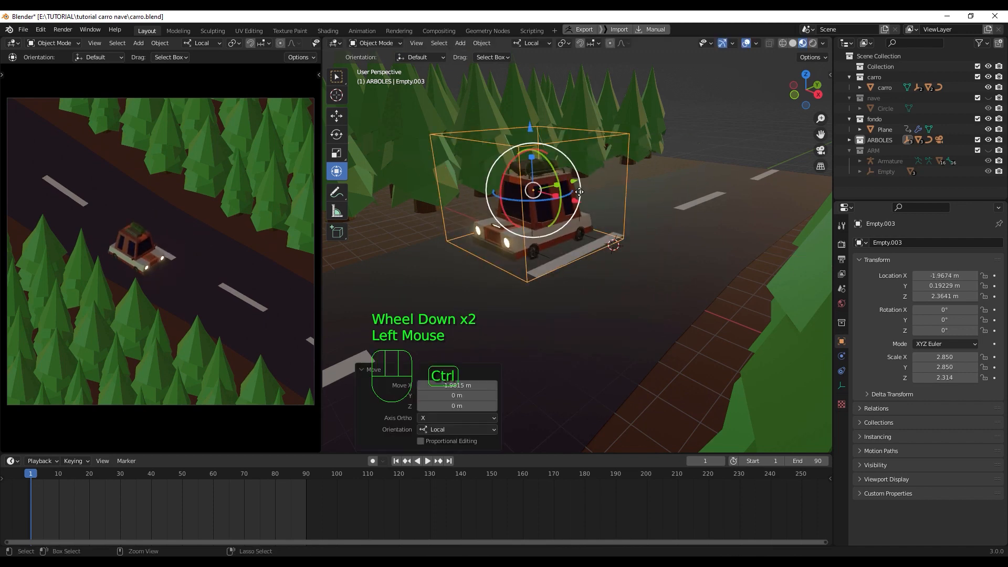
pyautogui.hotkey('ctrl', 'z')
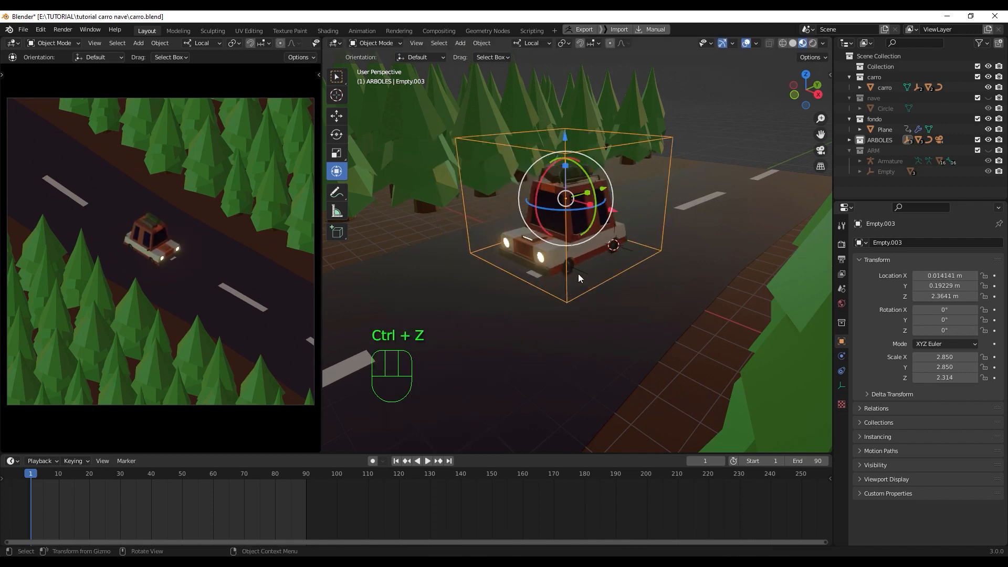
# Step: Insert a Location keyframe for the Cube empty at frame 1
pyautogui.moveTo(578, 273); pyautogui.dragTo(588, 278, button='middle')
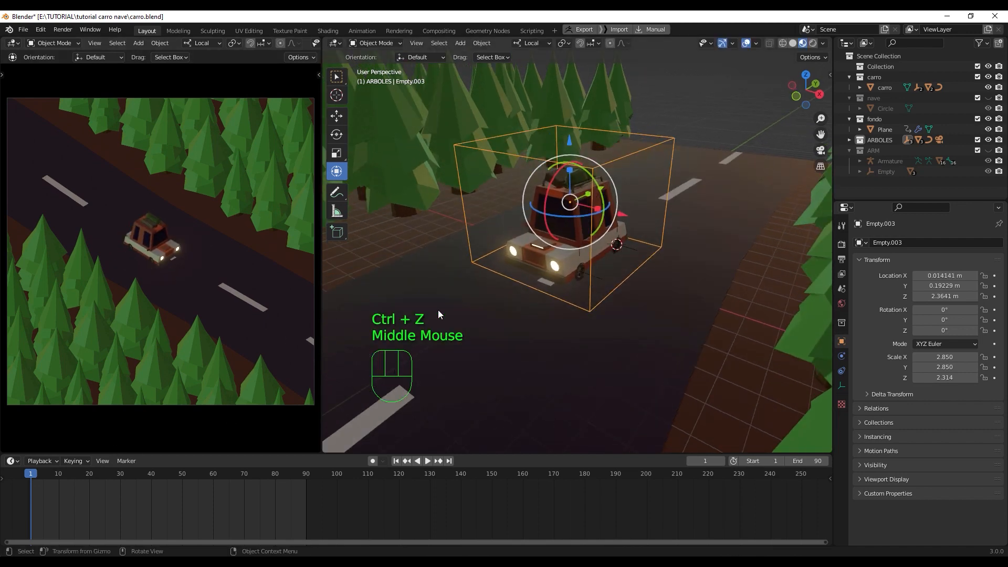
pyautogui.moveTo(438, 311); pyautogui.dragTo(496, 339, button='middle')
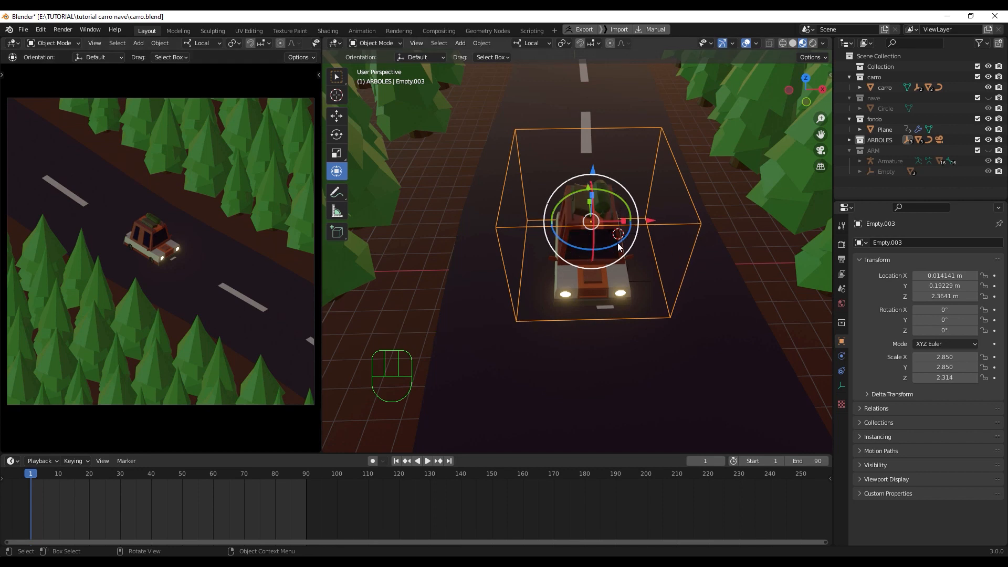
pyautogui.press('i')
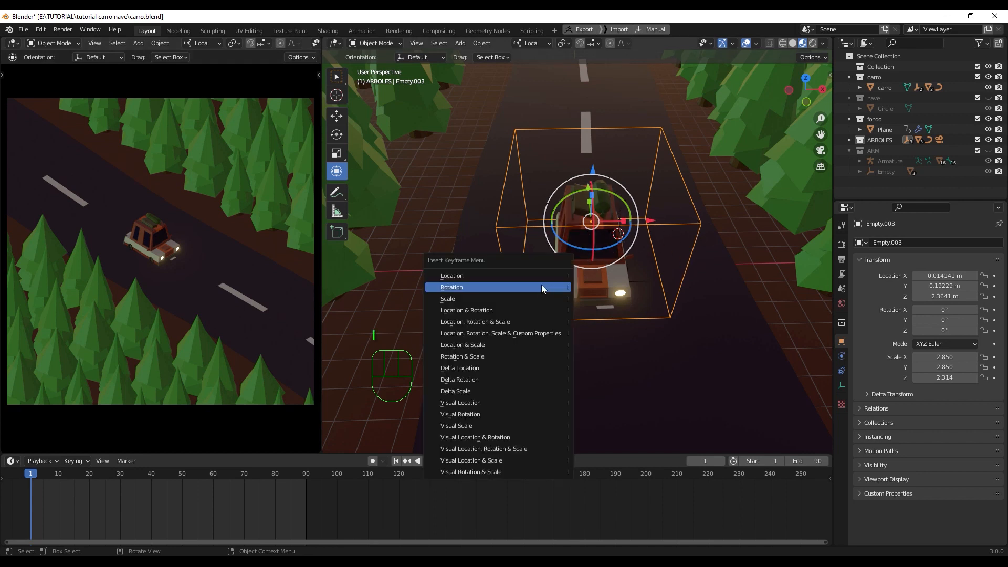
pyautogui.click(536, 275)
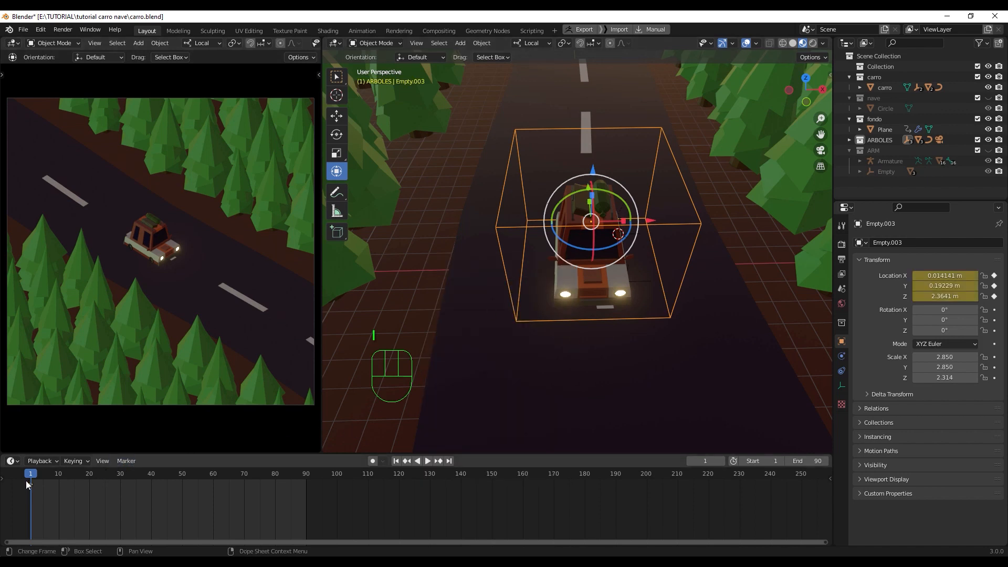
# Step: At frame 20, move the Cube empty along X to about 2.69 m in top view and insert a Location keyframe
pyautogui.click(31, 477)
pyautogui.moveTo(31, 475); pyautogui.dragTo(30, 474)
pyautogui.click(32, 477)
pyautogui.moveTo(32, 477)
pyautogui.mouseDown()
pyautogui.moveTo(116, 477)
pyautogui.moveTo(30, 479)
pyautogui.moveTo(40, 479)
pyautogui.mouseUp()
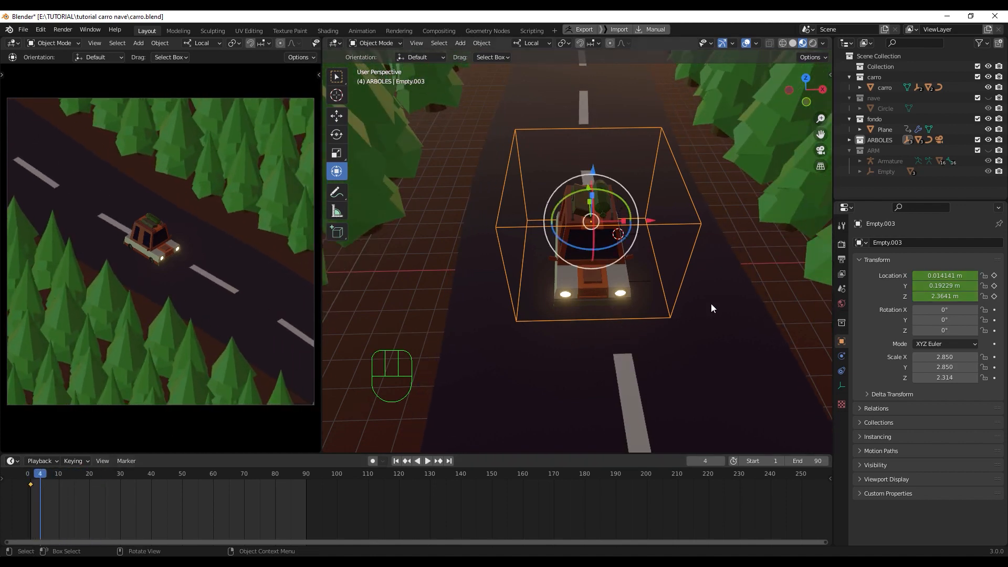
pyautogui.press('KP_7')
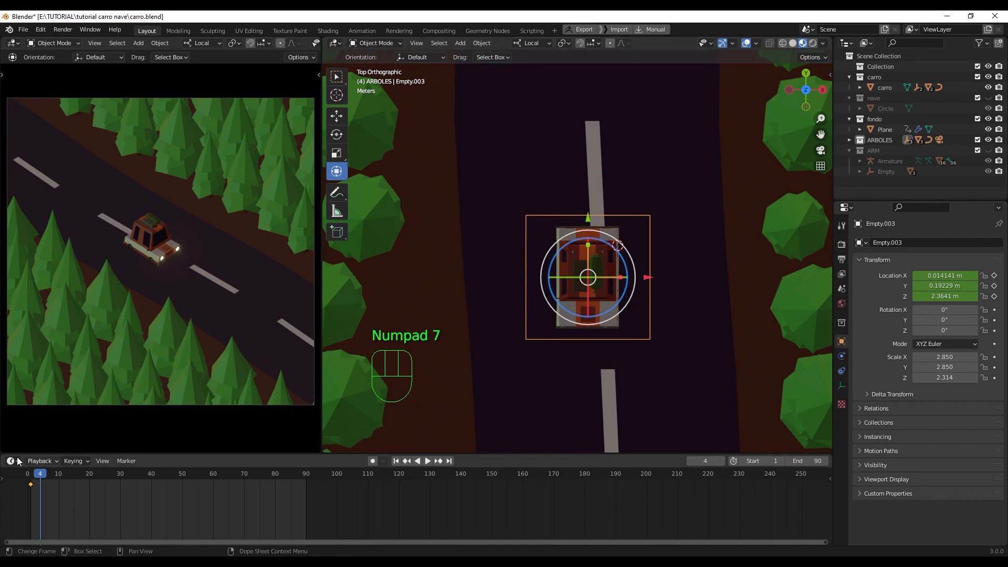
pyautogui.moveTo(49, 476); pyautogui.dragTo(89, 477)
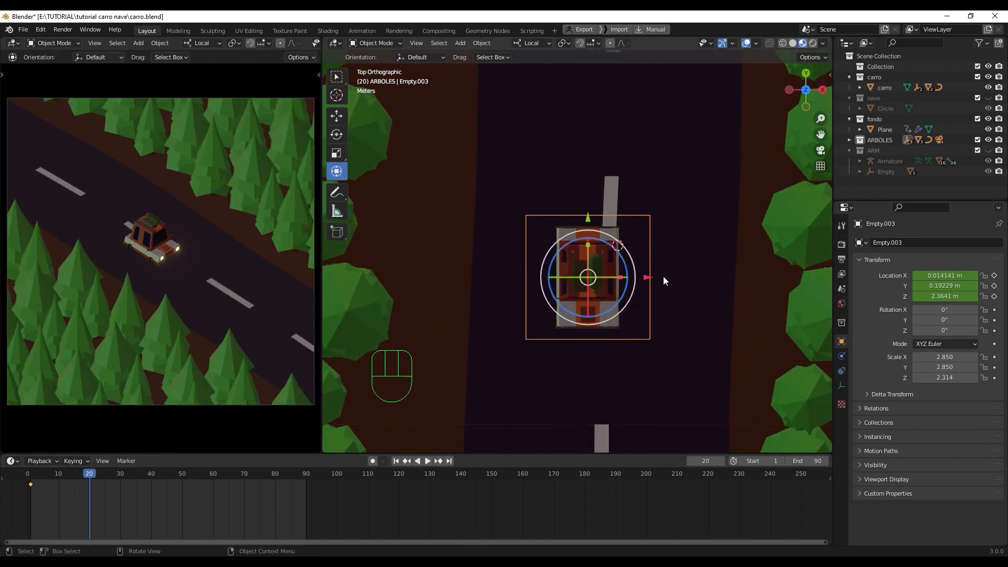
pyautogui.moveTo(653, 277); pyautogui.dragTo(709, 276)
pyautogui.press('i')
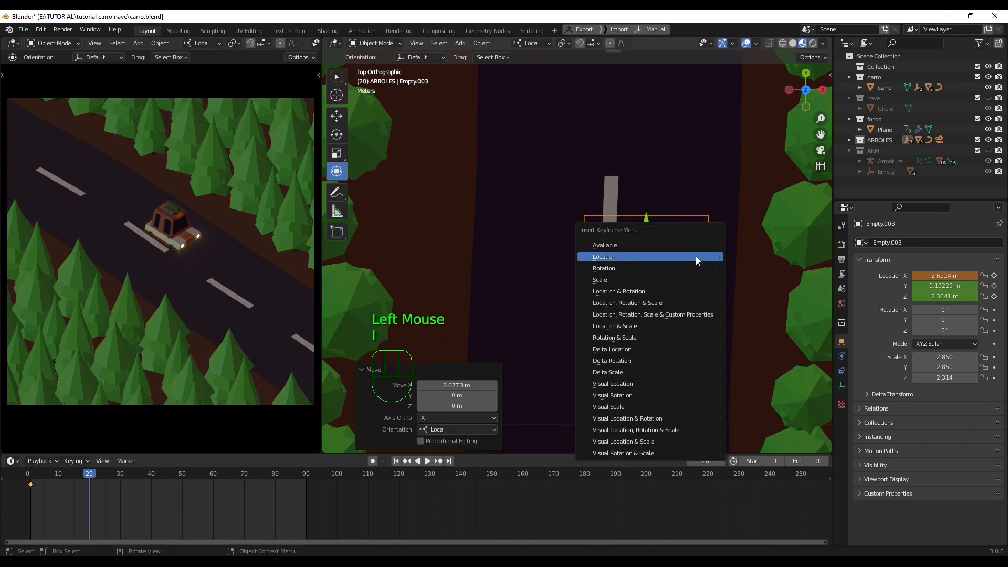
pyautogui.click(695, 256)
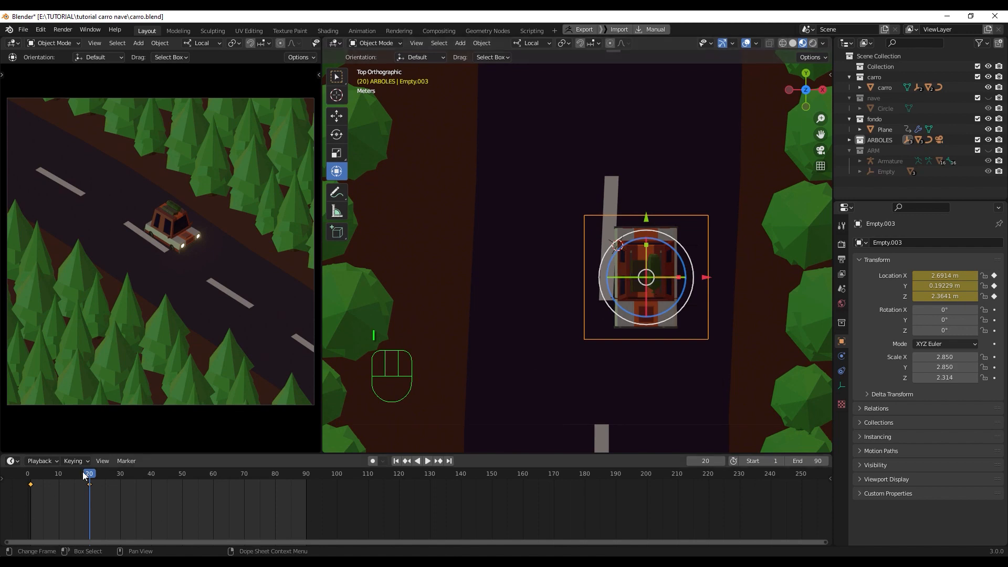
# Step: At frame 40, move the Cube empty along X to about -2.25 m and insert a Location keyframe
pyautogui.moveTo(83, 472); pyautogui.dragTo(151, 478)
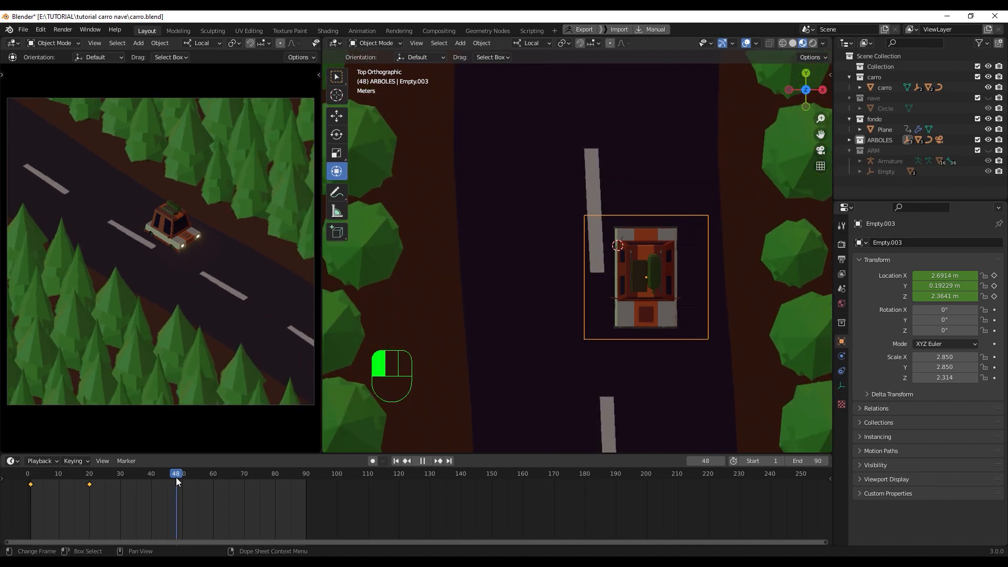
pyautogui.moveTo(172, 477); pyautogui.dragTo(150, 479)
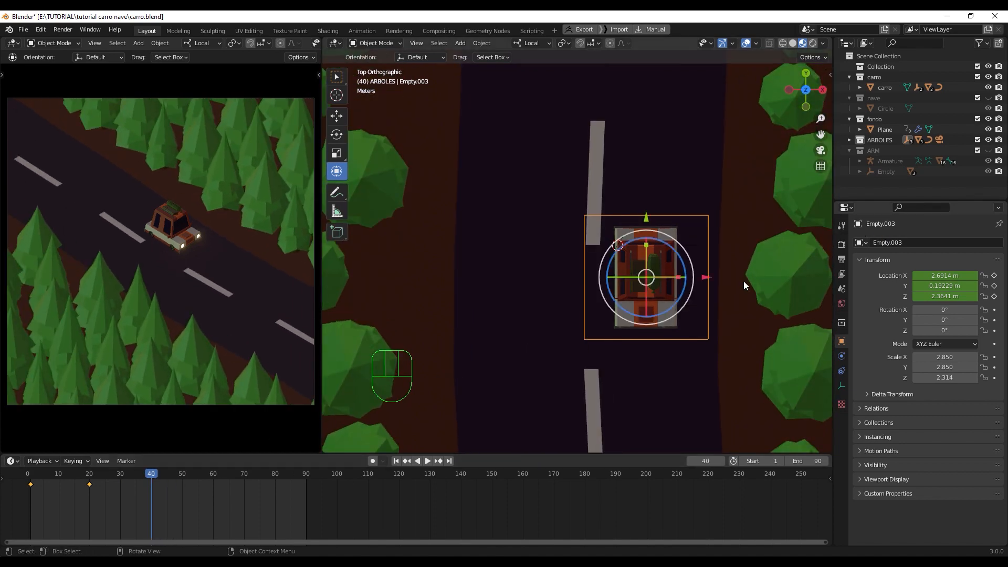
pyautogui.moveTo(708, 278); pyautogui.dragTo(598, 285)
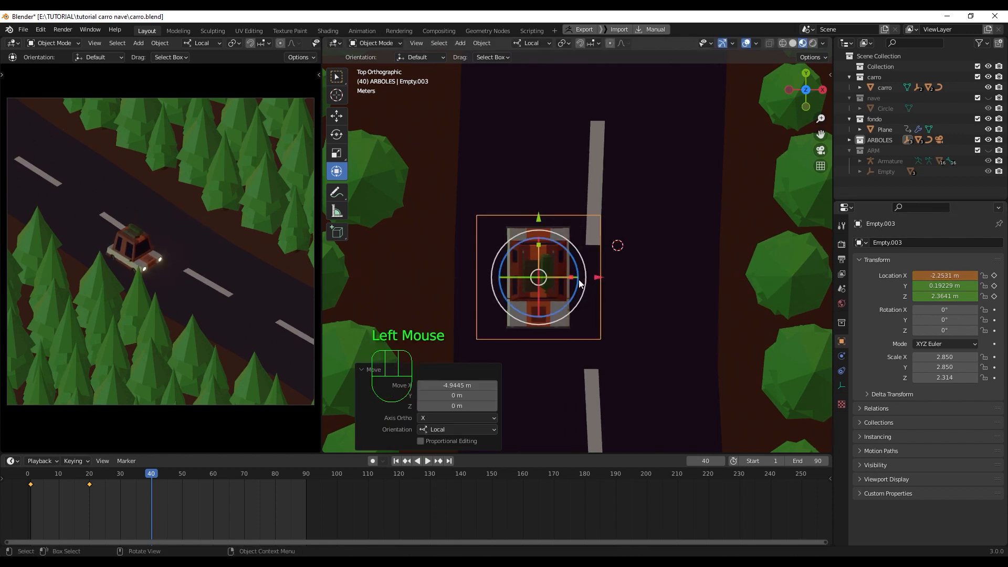
pyautogui.press('i')
pyautogui.click(546, 264)
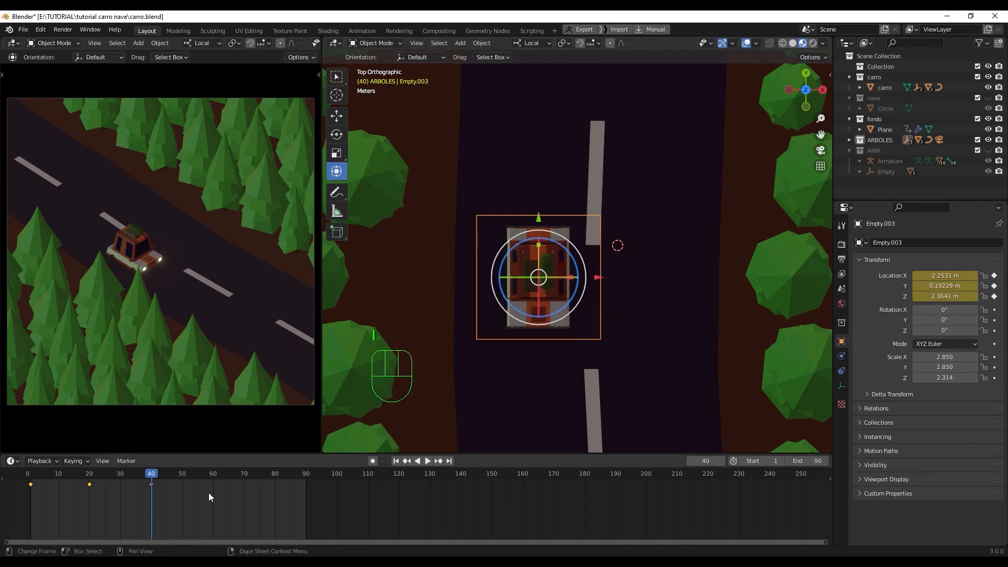
# Step: At frame 60, move the Cube empty along X to about 2.91 m and insert a Location keyframe
pyautogui.moveTo(151, 472); pyautogui.dragTo(212, 478)
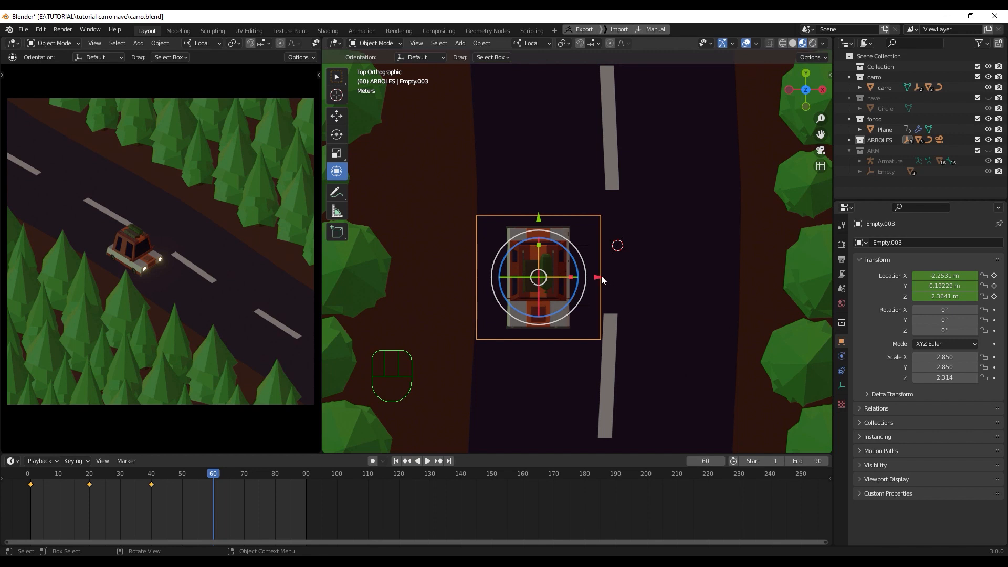
pyautogui.moveTo(602, 279); pyautogui.dragTo(715, 282)
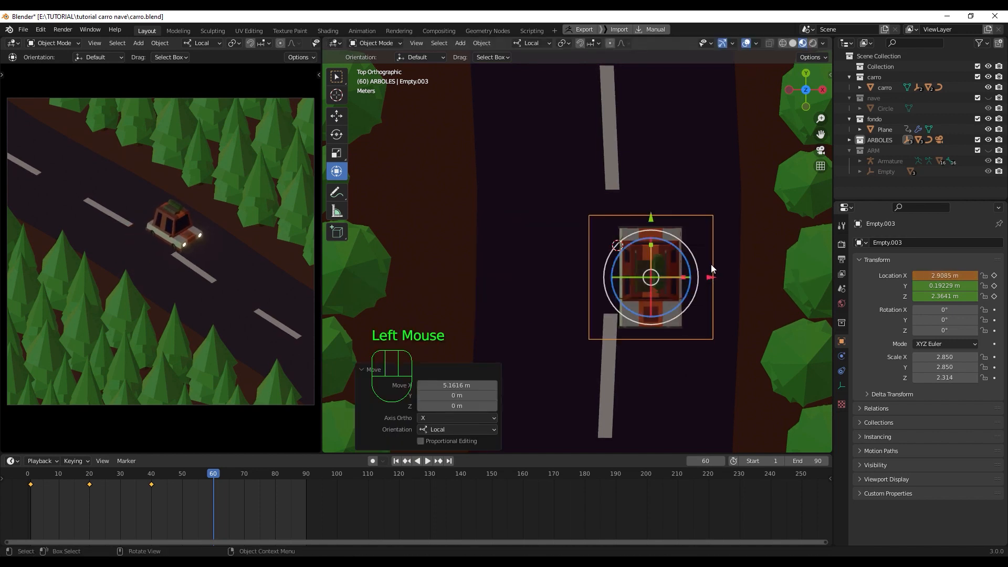
pyautogui.press('i')
pyautogui.click(694, 269)
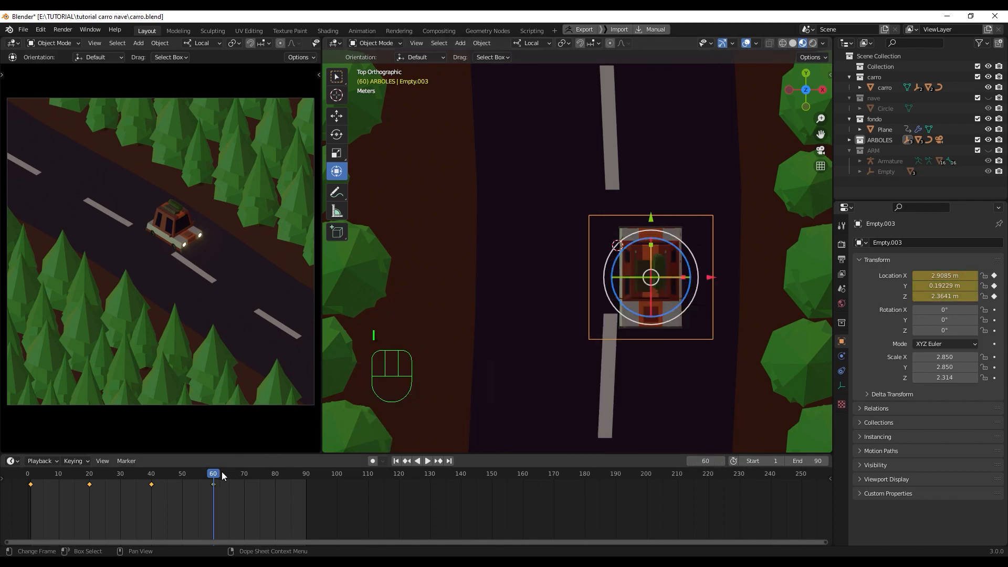
# Step: At frame 80, move the Cube empty along X to about -2.37 m and insert a Location keyframe
pyautogui.moveTo(221, 473); pyautogui.dragTo(276, 485)
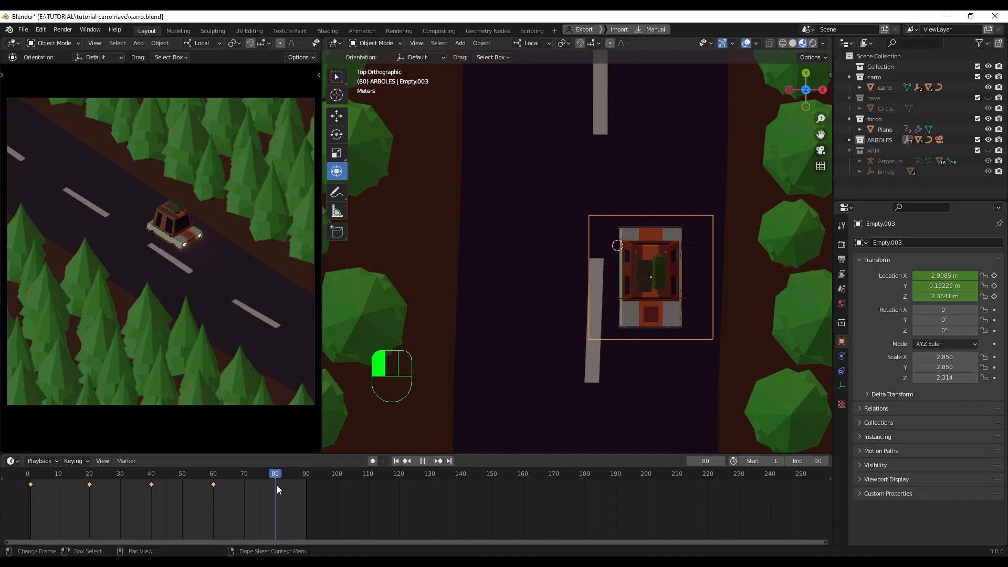
pyautogui.moveTo(276, 485); pyautogui.dragTo(276, 485)
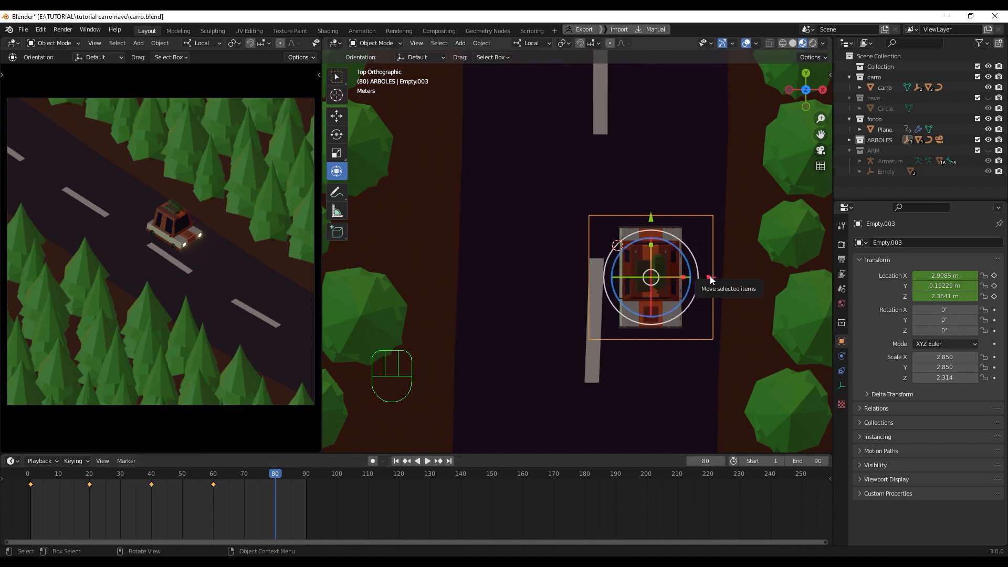
pyautogui.moveTo(710, 277); pyautogui.dragTo(593, 276)
pyautogui.press('i')
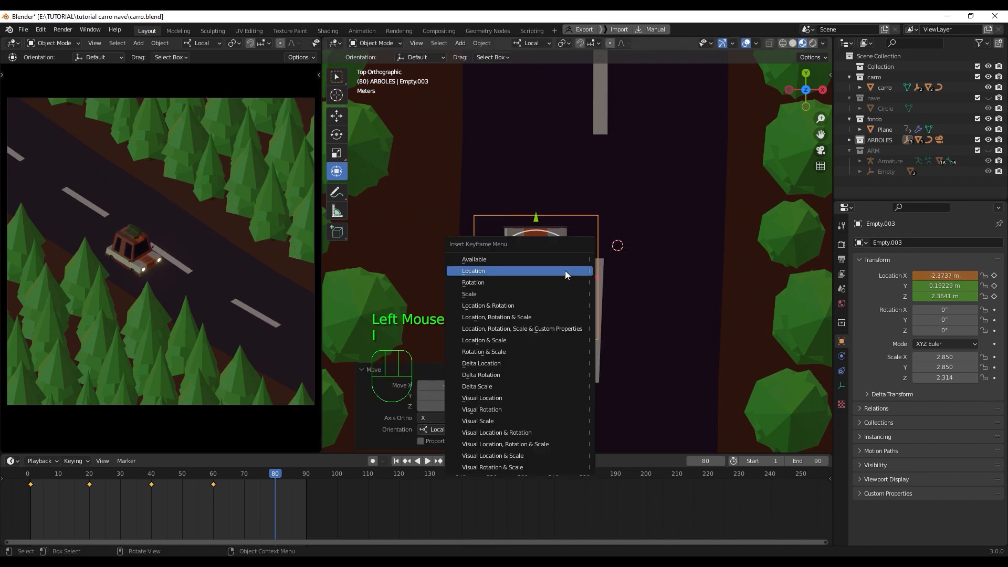
pyautogui.click(565, 270)
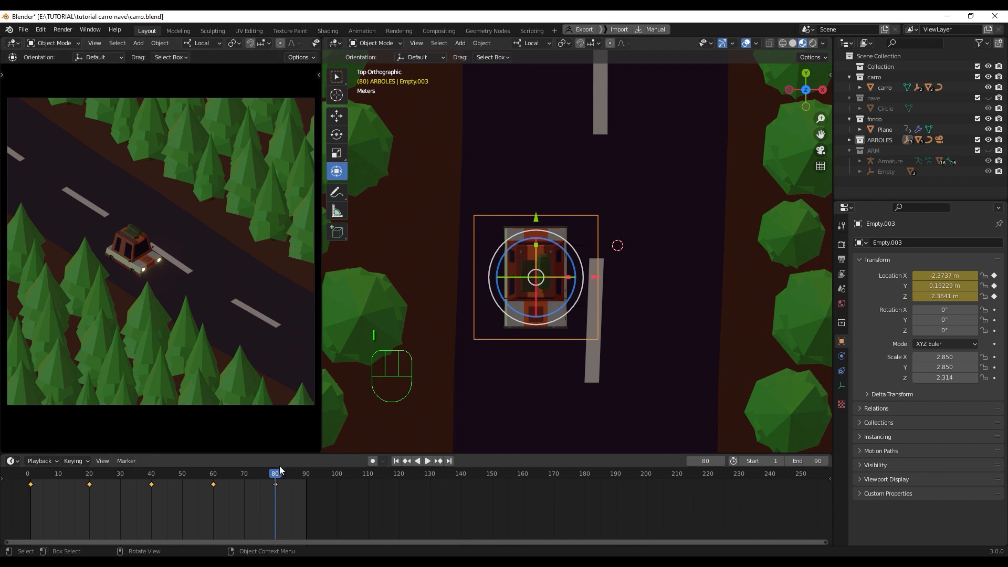
# Step: Copy the Cube empty's frame 1 keyframe and paste it at frame 90
pyautogui.moveTo(279, 466); pyautogui.dragTo(306, 475)
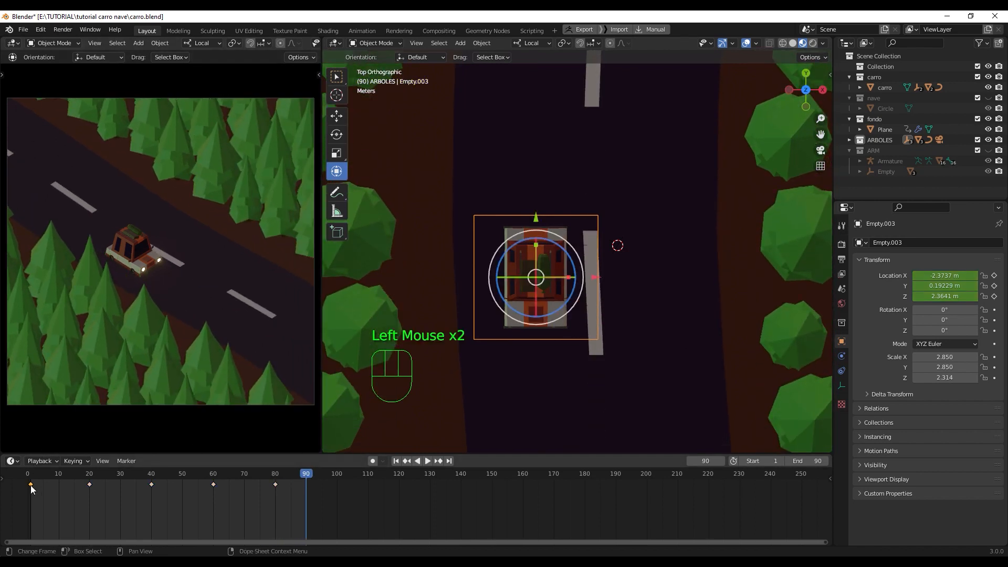
pyautogui.hotkey('ctrl', 'c')
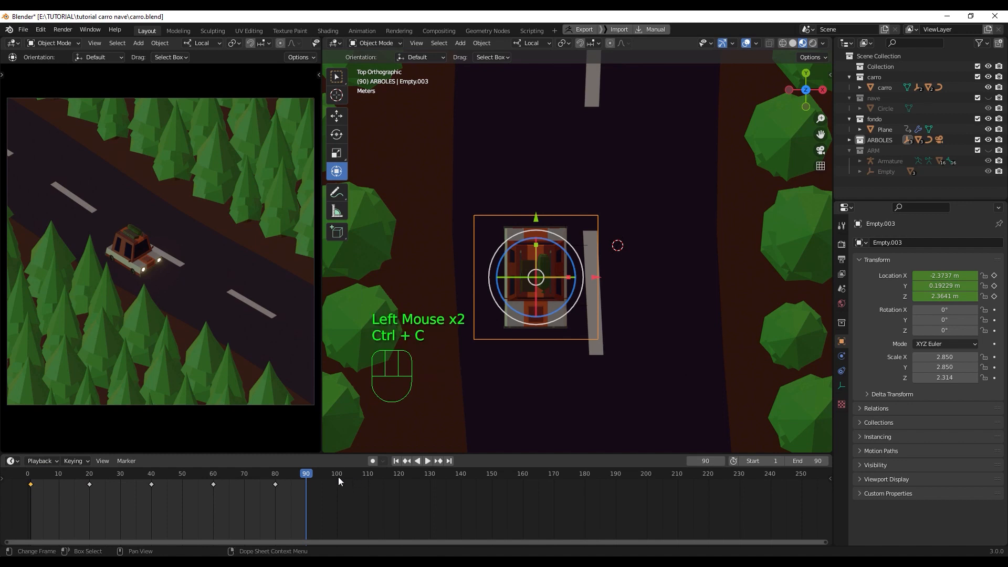
pyautogui.hotkey('ctrl', 'v')
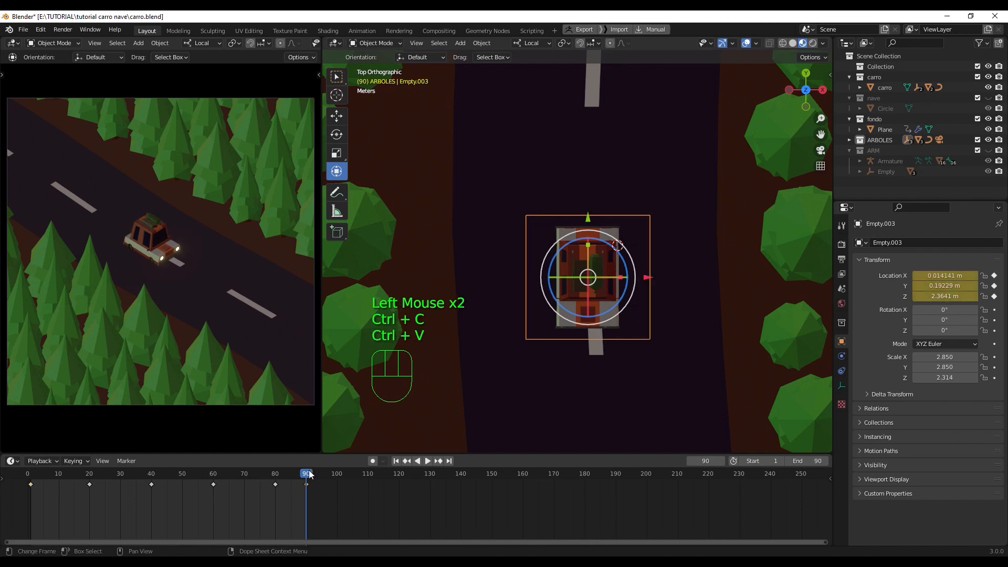
# Step: Play the car's weaving animation from frame 1 and return to the first frame
pyautogui.moveTo(309, 475); pyautogui.dragTo(30, 483)
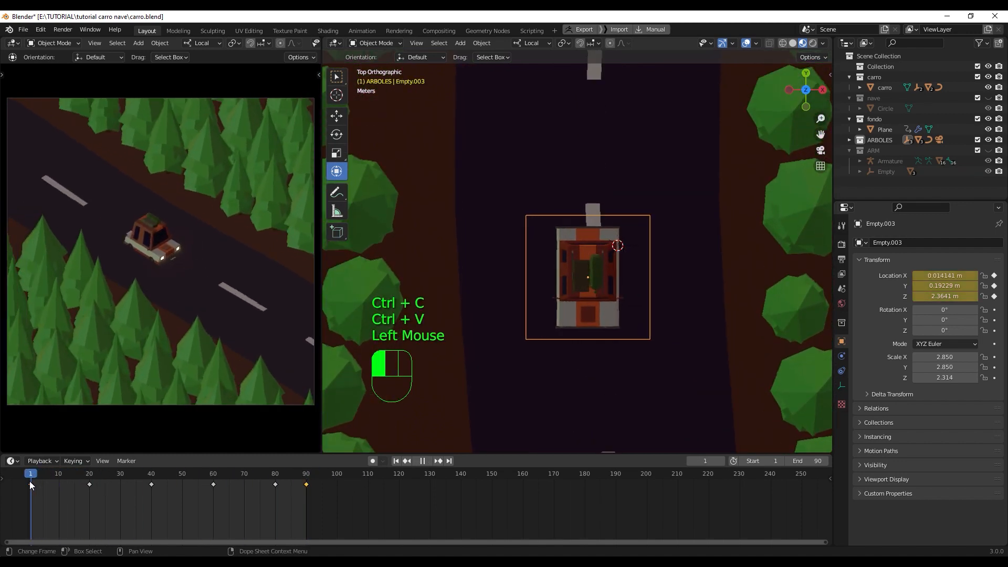
pyautogui.press('space')
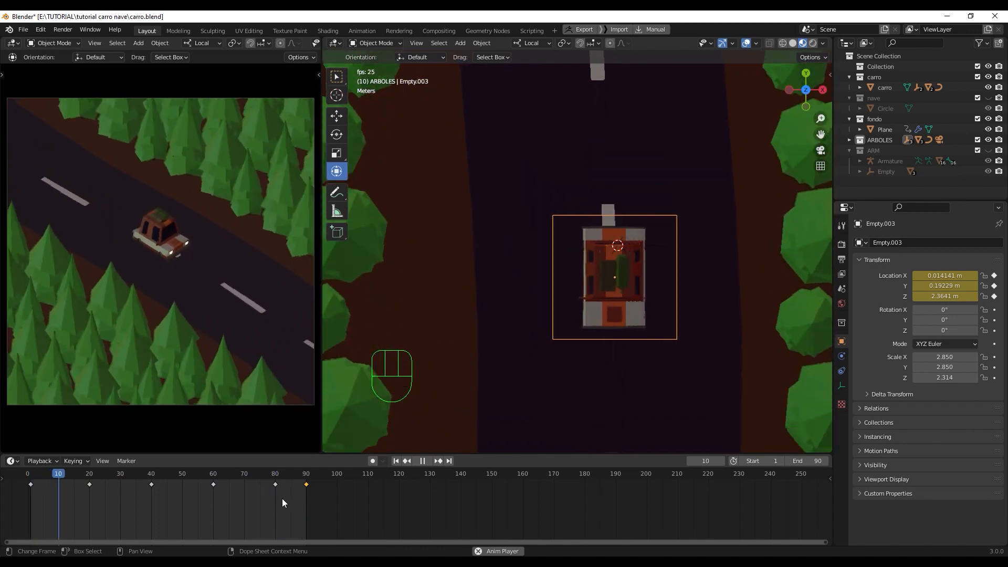
pyautogui.press('space')
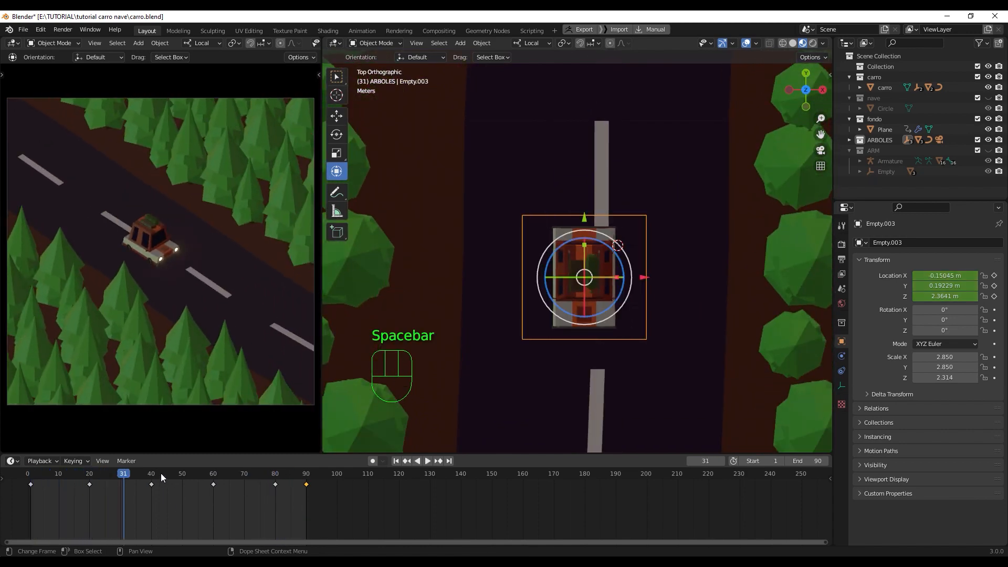
pyautogui.press('space')
pyautogui.click(32, 474)
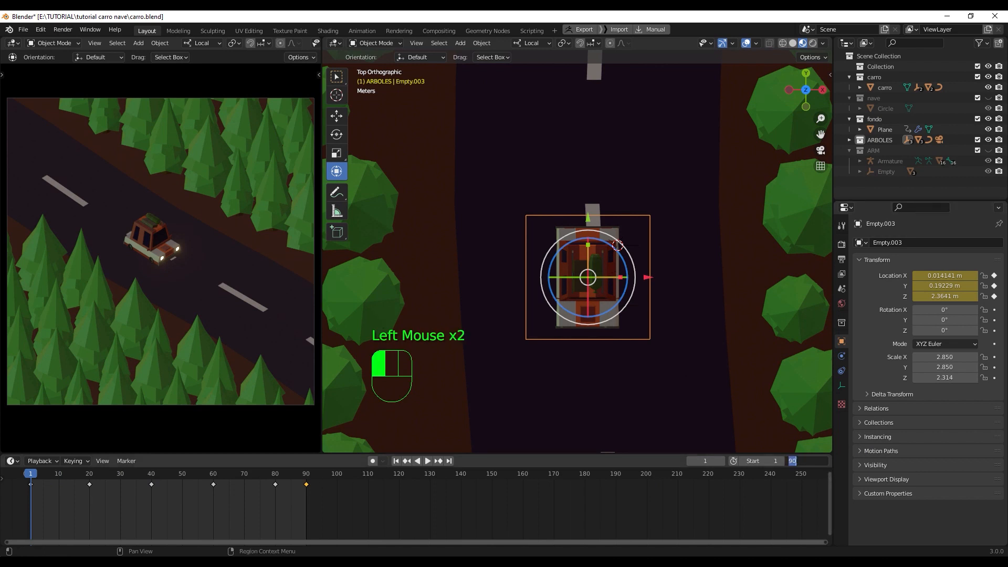
# Step: Set the animation's start frame to 2 and play the loop
pyautogui.write('2')
pyautogui.press('Return')
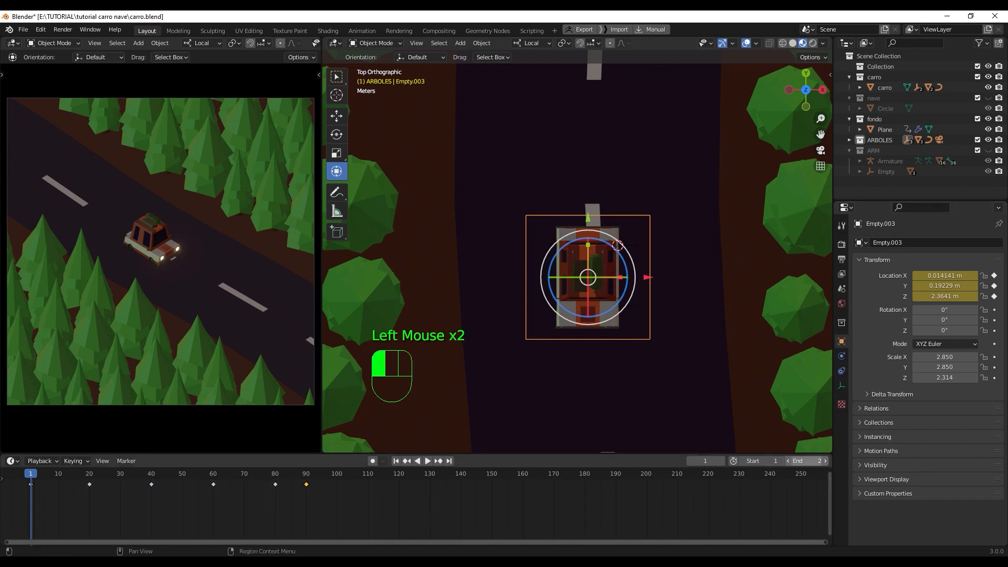
pyautogui.hotkey('ctrl', 'z')
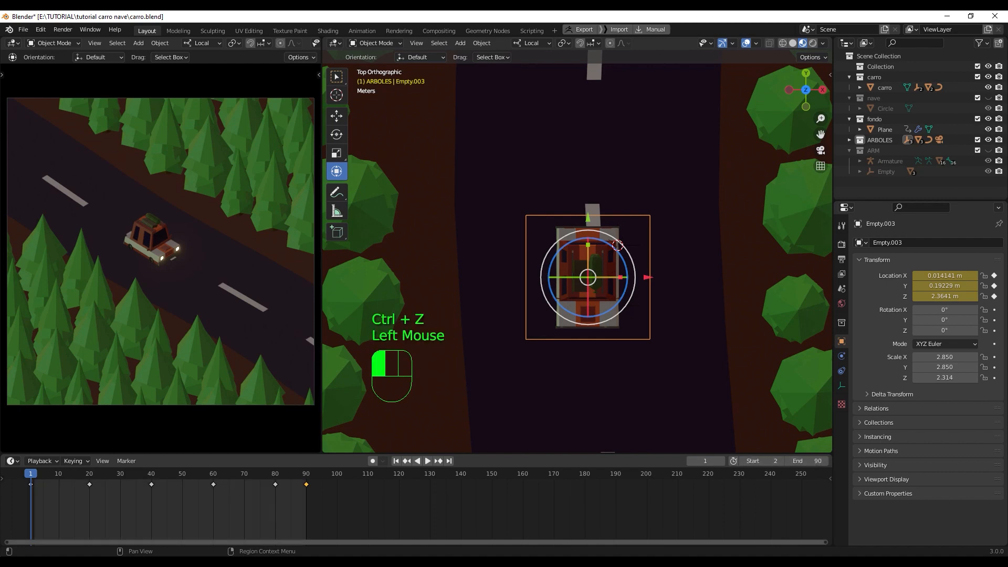
pyautogui.press('space')
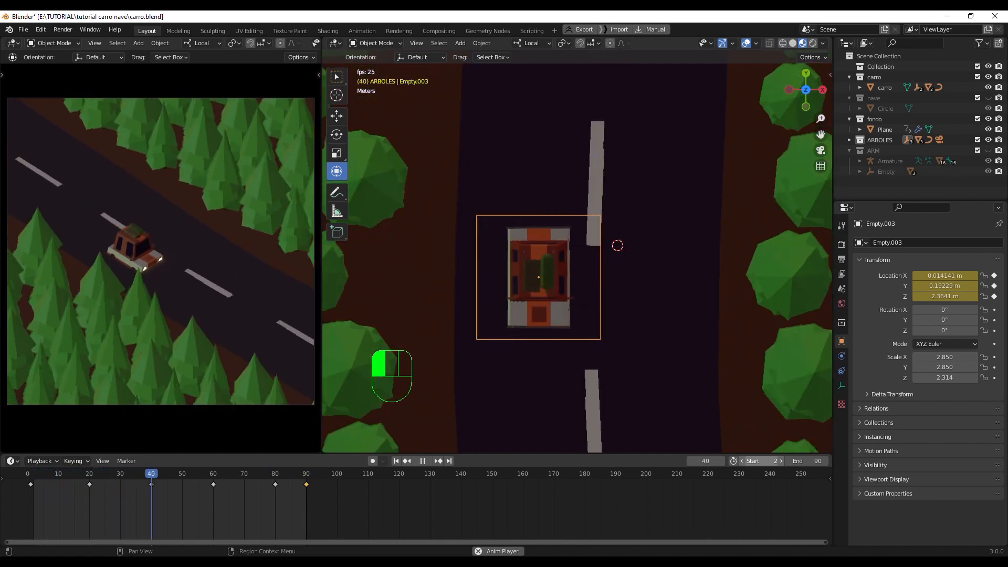
pyautogui.press('space')
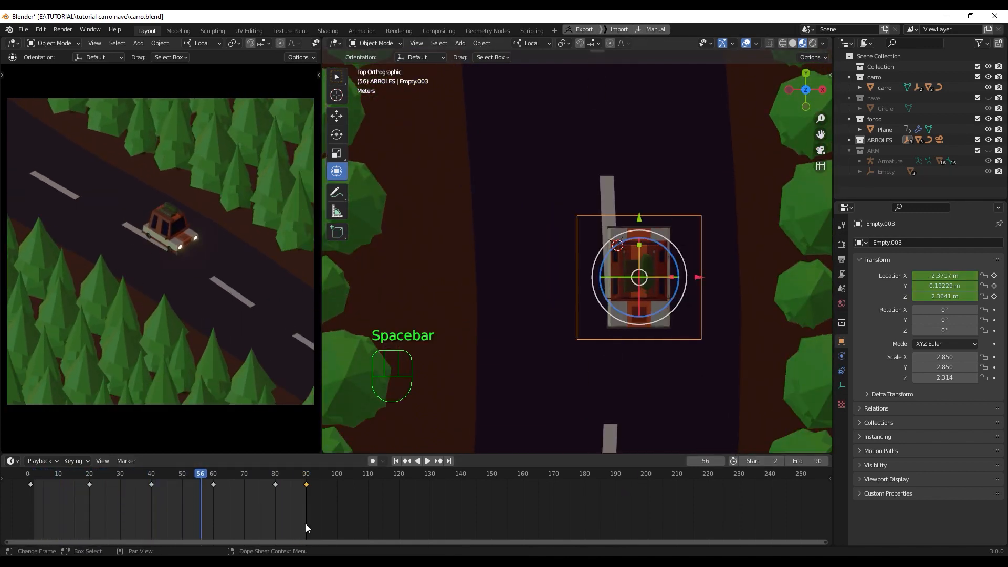
# Step: Try to retime the weave by deleting the frame 40 keyframe and moving the frame 60 keyframe to frame 45
pyautogui.moveTo(276, 483); pyautogui.dragTo(166, 487)
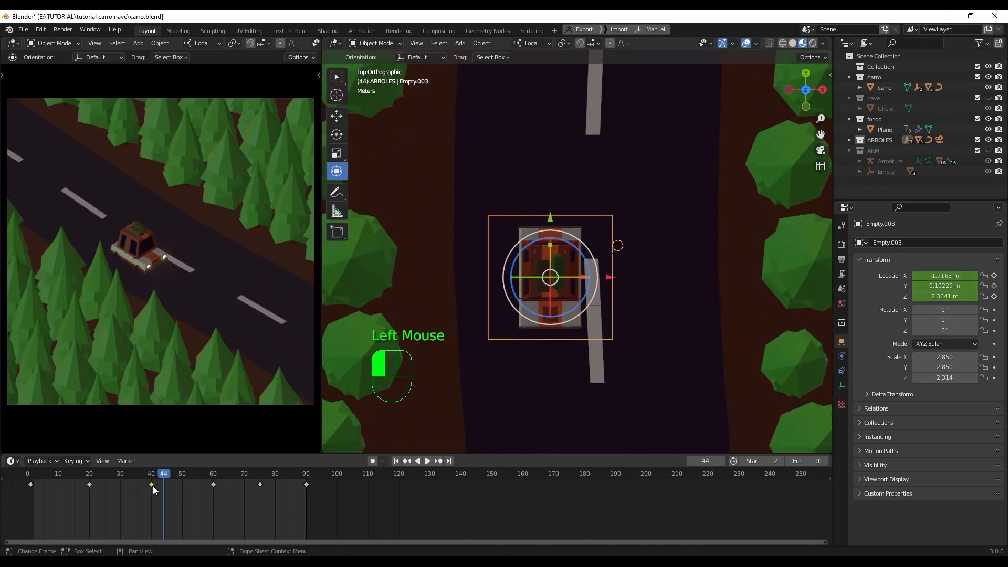
pyautogui.press('Delete')
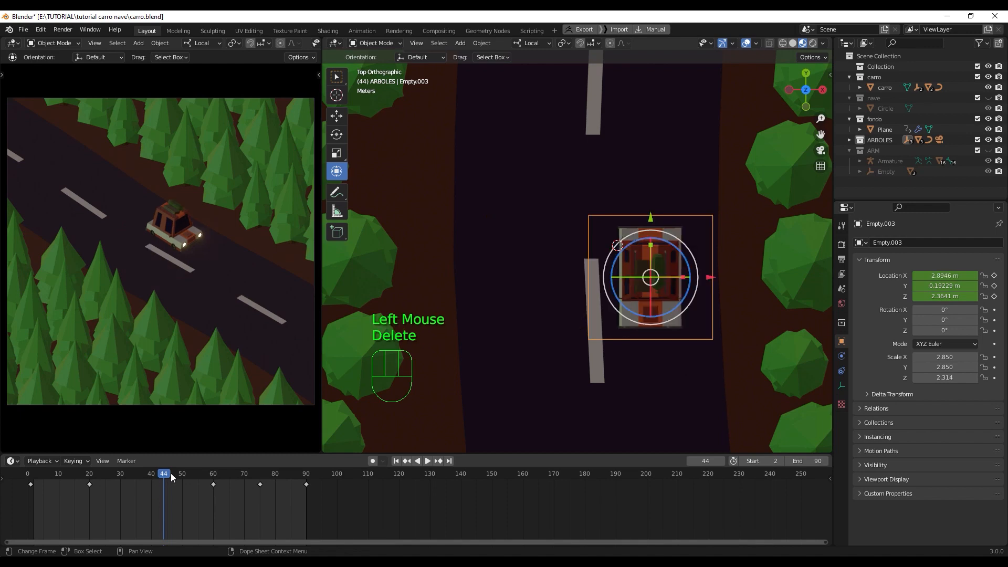
pyautogui.moveTo(171, 473)
pyautogui.mouseDown()
pyautogui.moveTo(74, 478)
pyautogui.moveTo(225, 492)
pyautogui.moveTo(167, 484)
pyautogui.mouseUp()
pyautogui.click(89, 480)
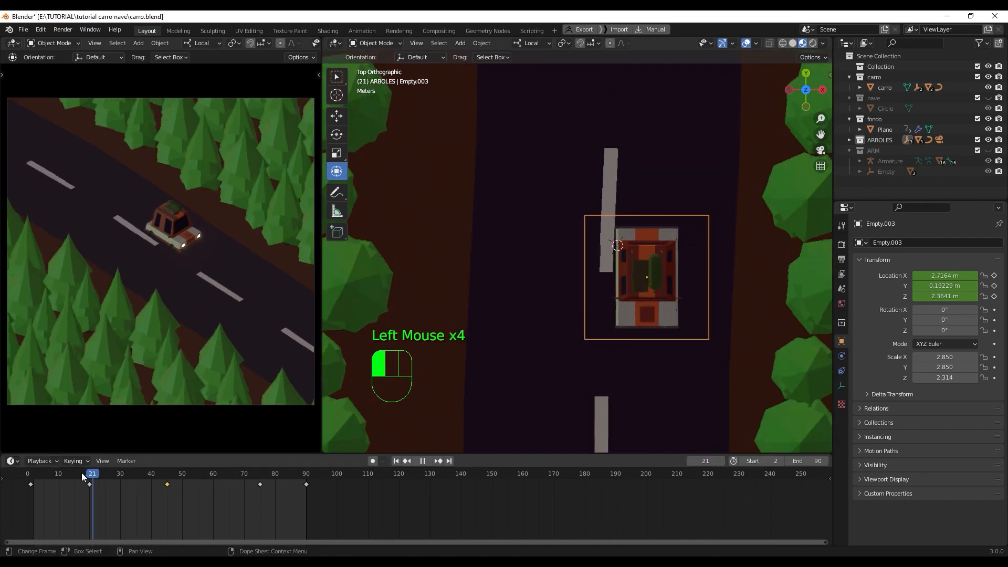
pyautogui.moveTo(87, 480); pyautogui.dragTo(175, 491)
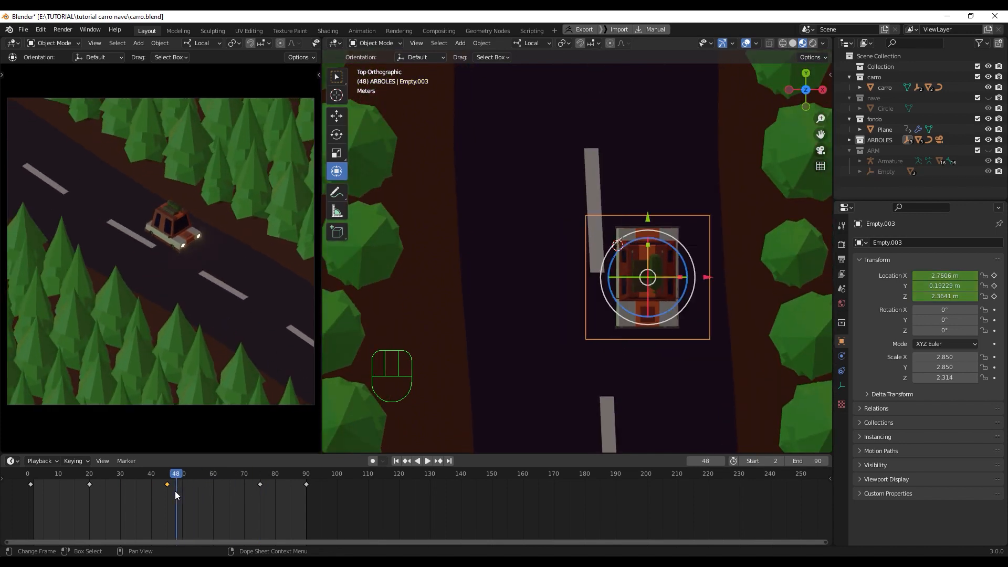
# Step: Undo the frame 60 keyframe's move and the deletion of the frame 40 keyframe
pyautogui.hotkey('ctrl', 'z')
pyautogui.hotkey('ctrl', 'z')
pyautogui.hotkey('ctrl', 'z')
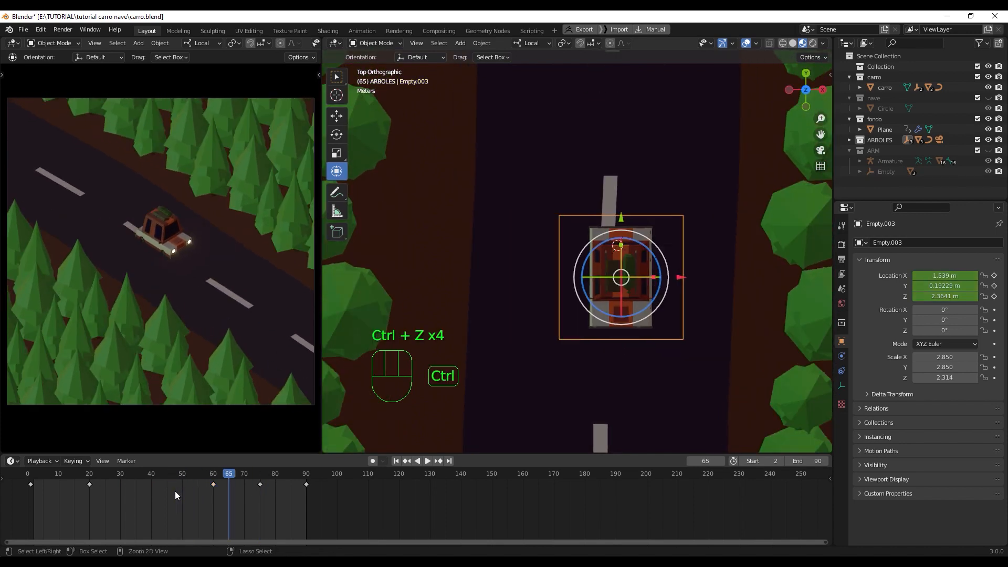
pyautogui.hotkey('ctrl', 'z')
pyautogui.hotkey('ctrl', 'z')
# Step: Move the frame 40 and frame 60 keyframes to frames 50 and 71, and delete the keyframe at frame 75
pyautogui.moveTo(164, 477); pyautogui.dragTo(185, 476)
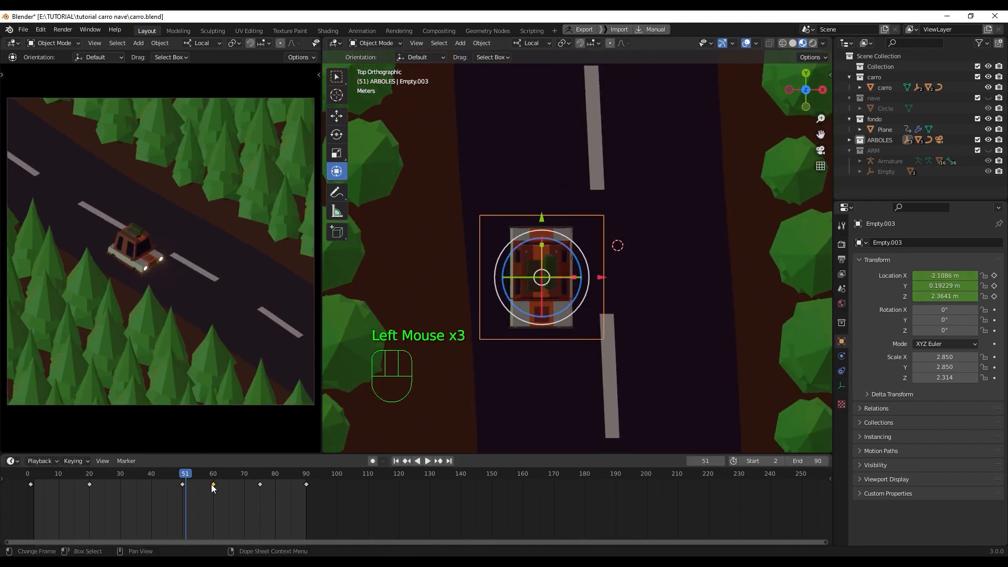
pyautogui.moveTo(188, 474); pyautogui.dragTo(249, 476)
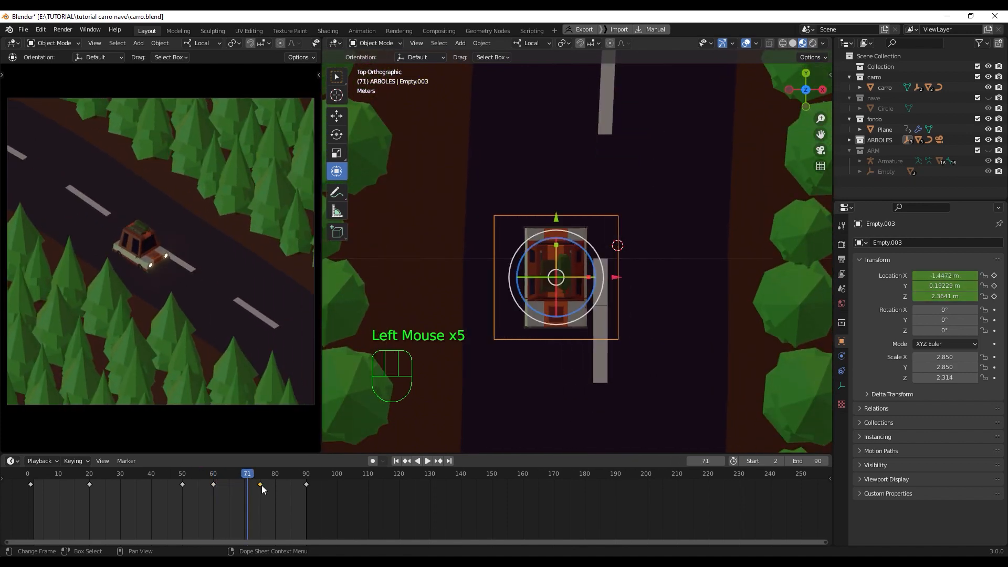
pyautogui.moveTo(213, 484); pyautogui.dragTo(238, 484)
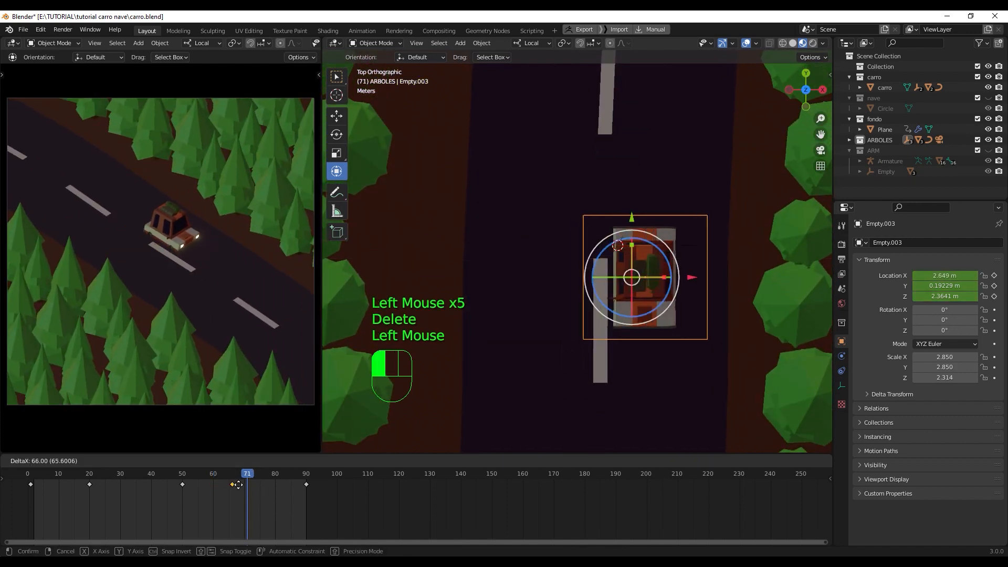
# Step: Scrub through the timeline and play the animation to check the new keyframe spacing
pyautogui.click(39, 473)
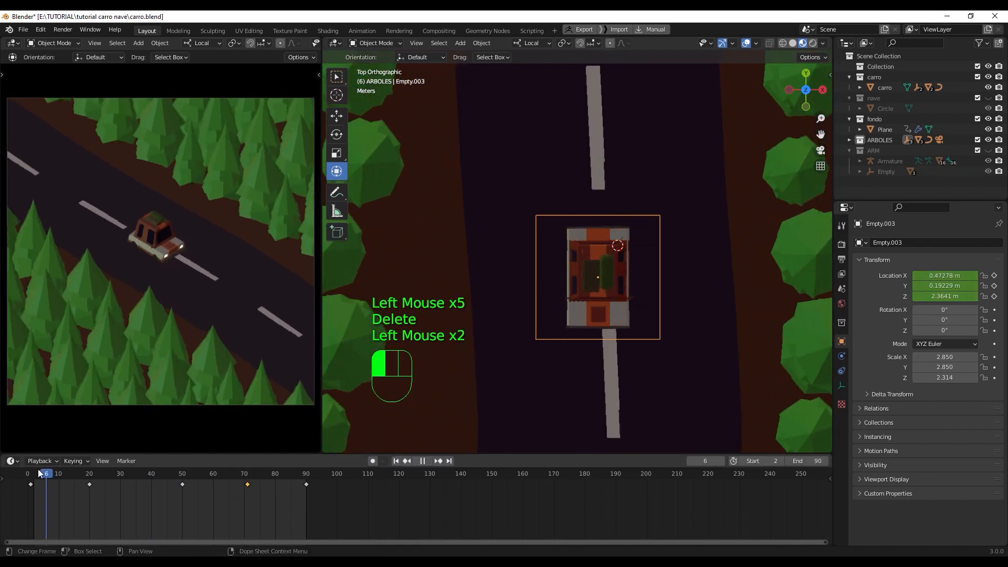
pyautogui.moveTo(106, 472); pyautogui.dragTo(317, 476)
pyautogui.press('space')
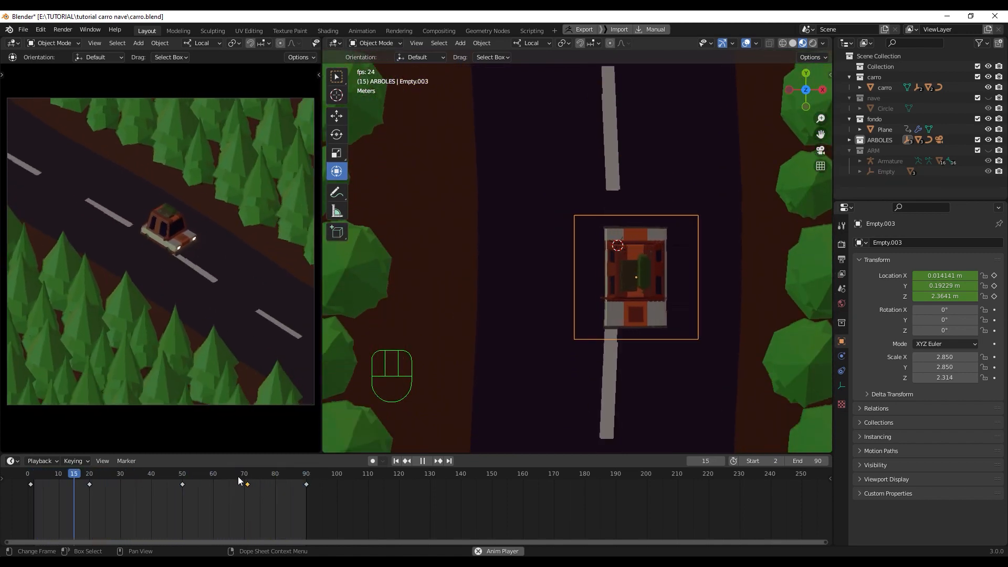
pyautogui.press('space')
# Step: Set the animation's start frame back to 1 and play it from the first frame
pyautogui.moveTo(45, 481); pyautogui.dragTo(32, 480)
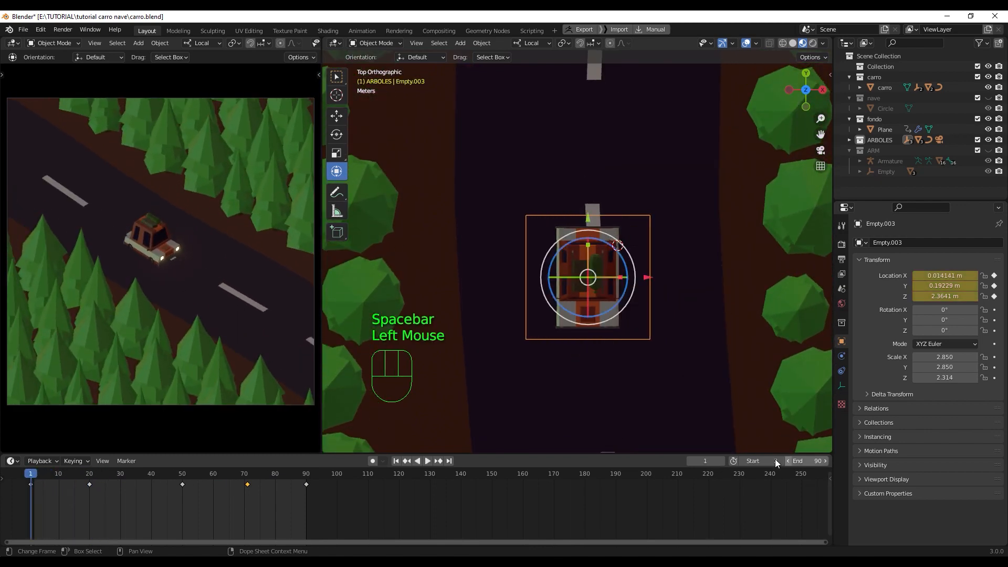
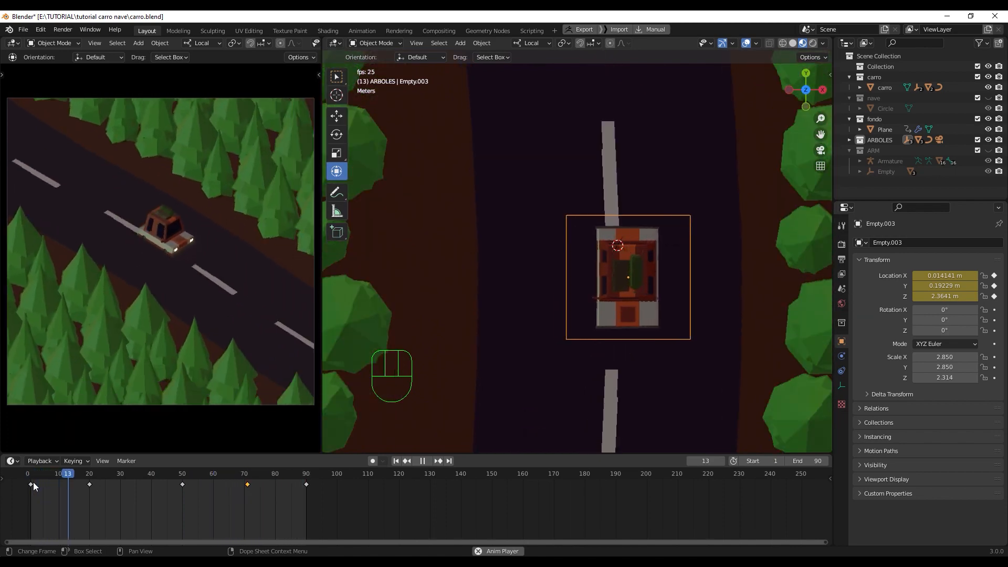
pyautogui.press('space')
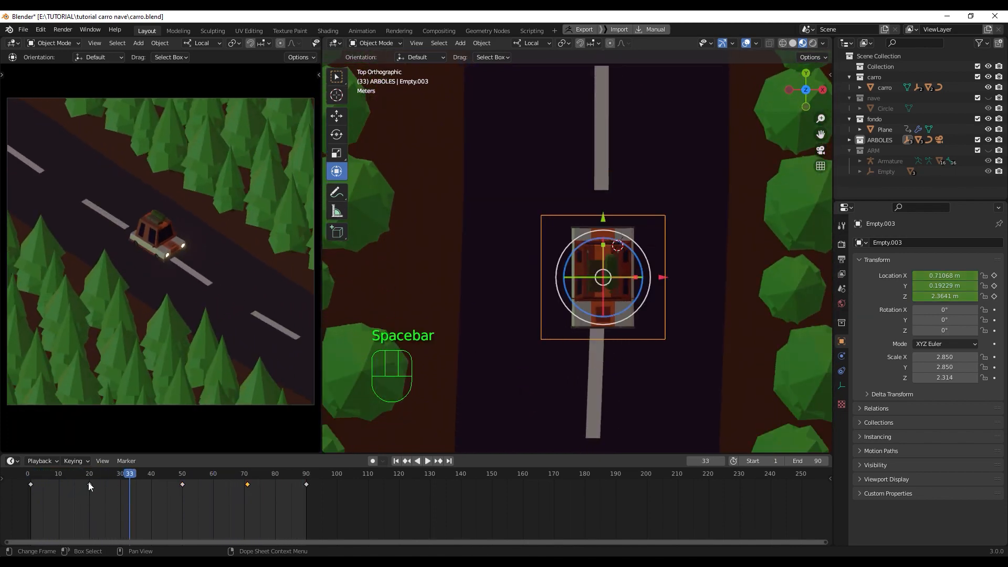
# Step: Move the frame 50 keyframe to frame 45 and the frame 71 keyframe to frame 65
pyautogui.moveTo(182, 484); pyautogui.dragTo(154, 484)
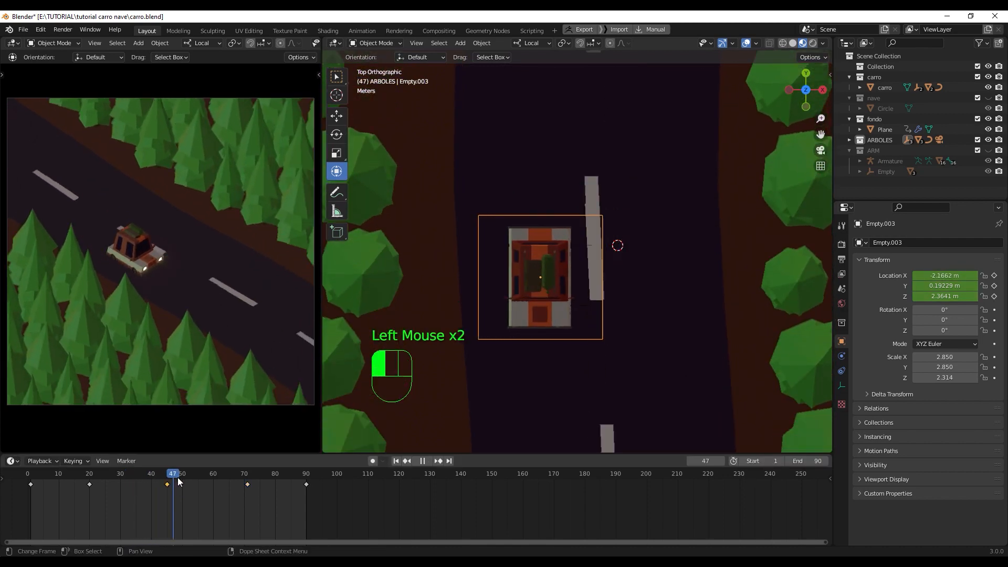
pyautogui.moveTo(194, 479); pyautogui.dragTo(229, 483)
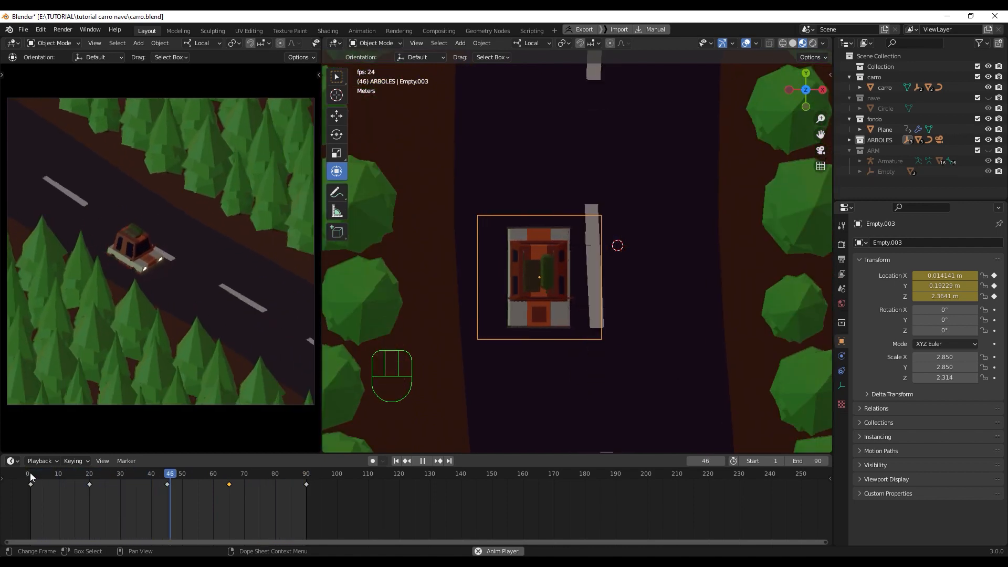
# Step: Play the animation from frame 1 to check the timing of the car's weave
pyautogui.press('space')
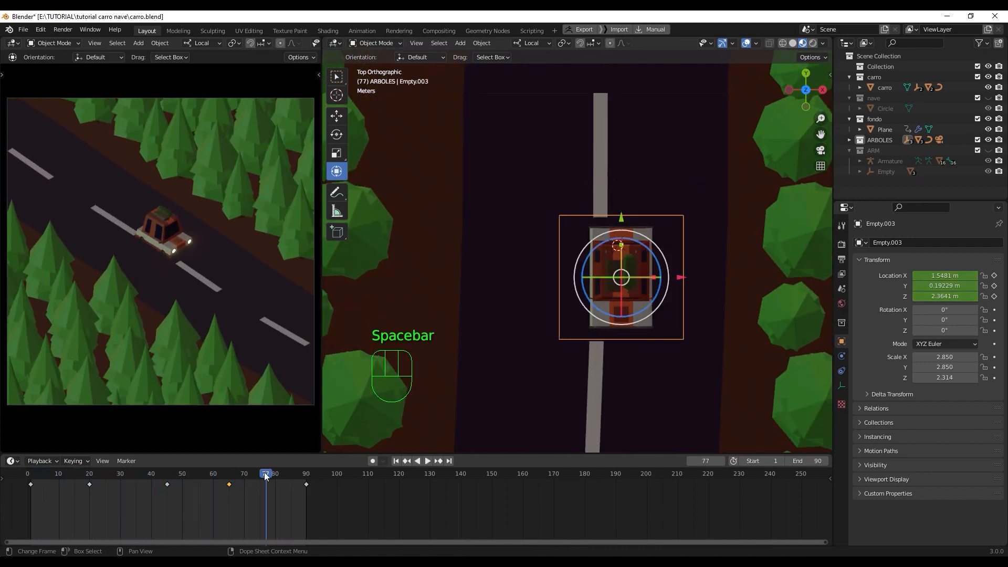
pyautogui.moveTo(42, 490)
pyautogui.mouseDown()
pyautogui.moveTo(31, 492)
pyautogui.moveTo(166, 491)
pyautogui.moveTo(31, 491)
pyautogui.mouseUp()
pyautogui.press('space')
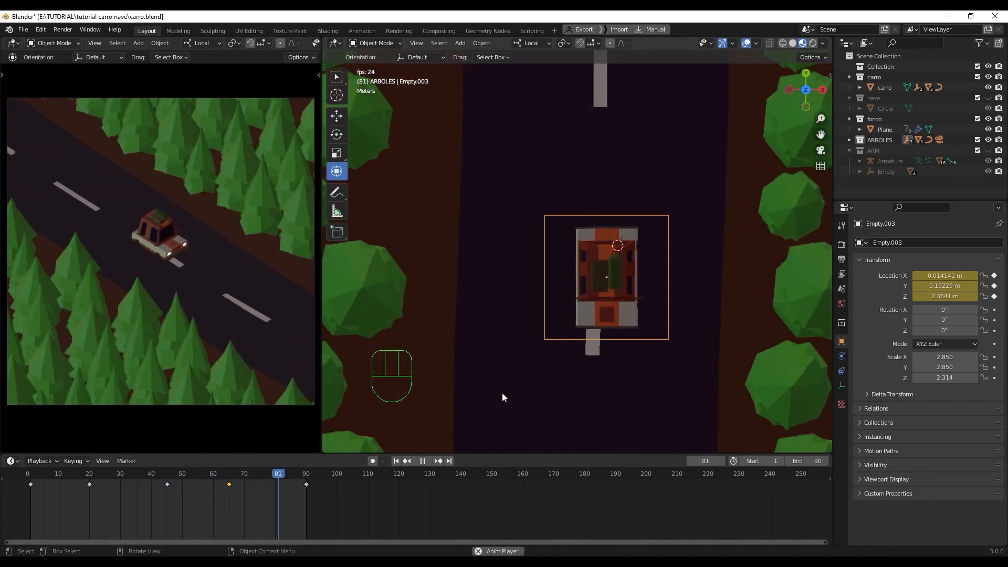
pyautogui.press('space')
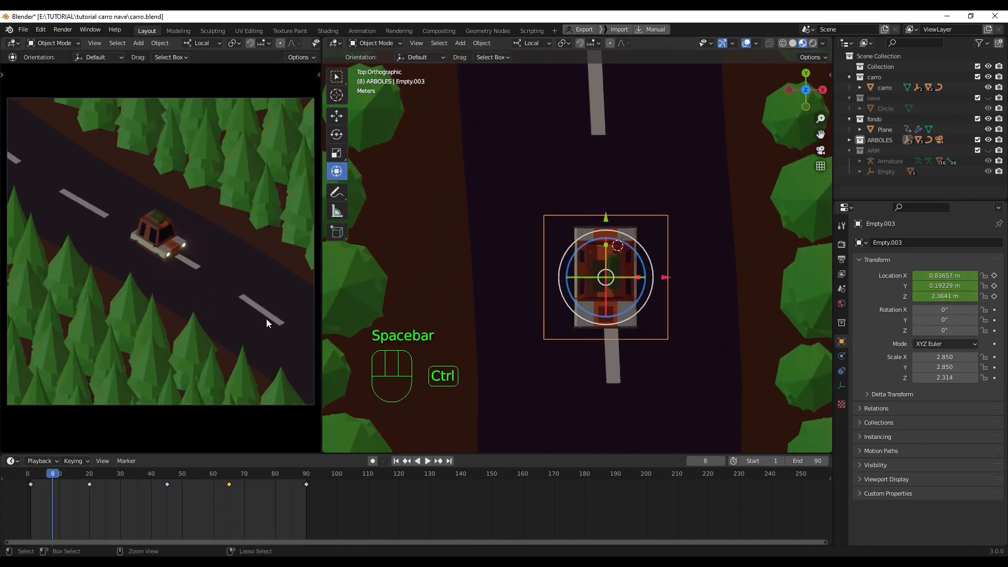
# Step: Play the animation in the maximized camera view, then restore the previous layout
pyautogui.hotkey('ctrl', 'space')
pyautogui.press('space')
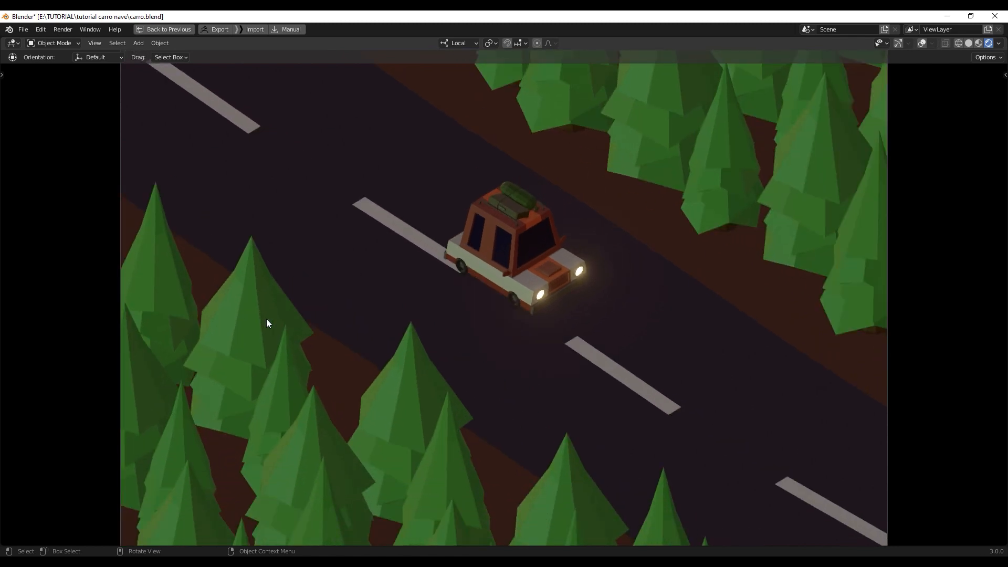
pyautogui.press('space')
pyautogui.hotkey('ctrl', 'space')
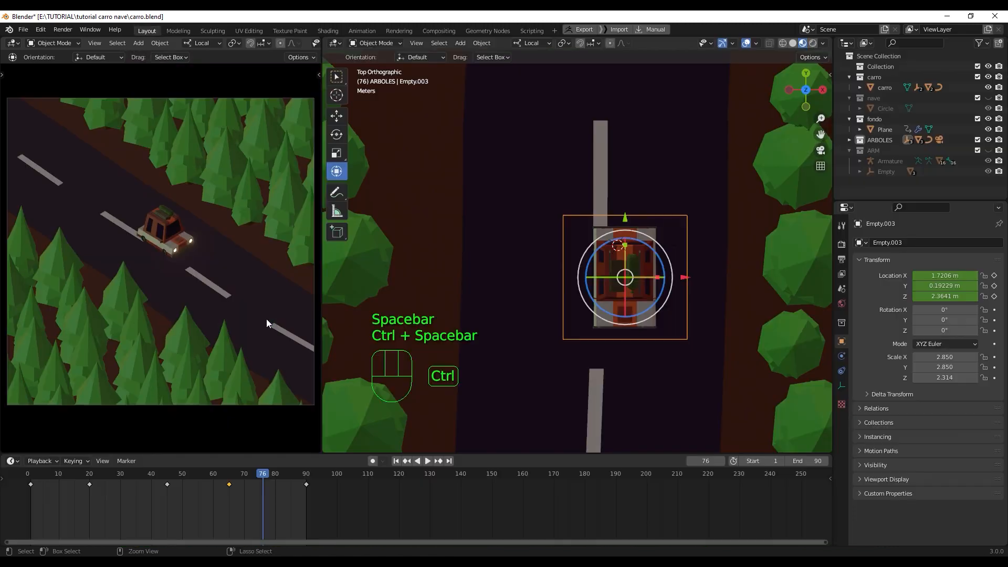
# Step: Copy the frame 45 location keyframe and paste it at frames 1 and 90
pyautogui.click(31, 474)
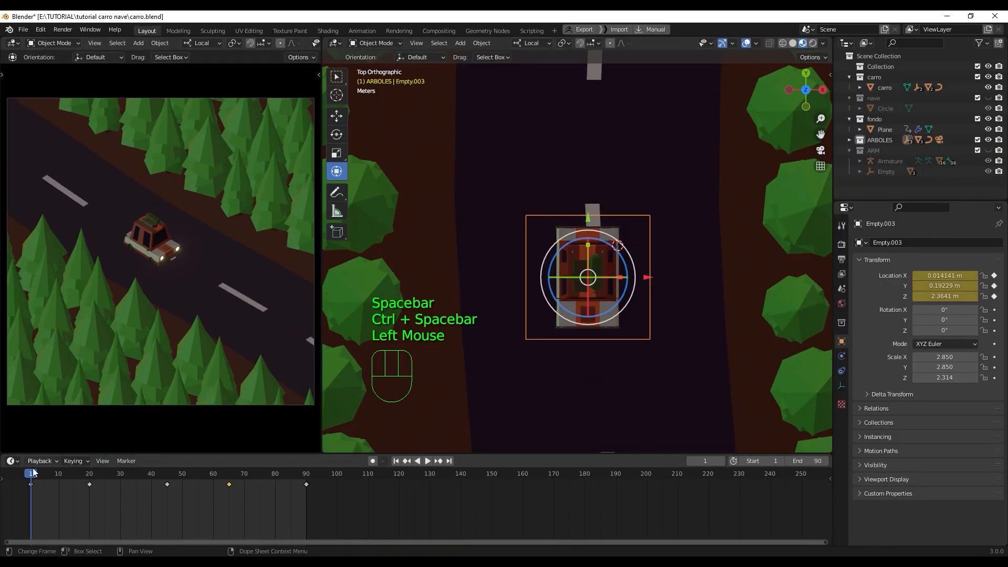
pyautogui.moveTo(30, 476); pyautogui.dragTo(167, 486)
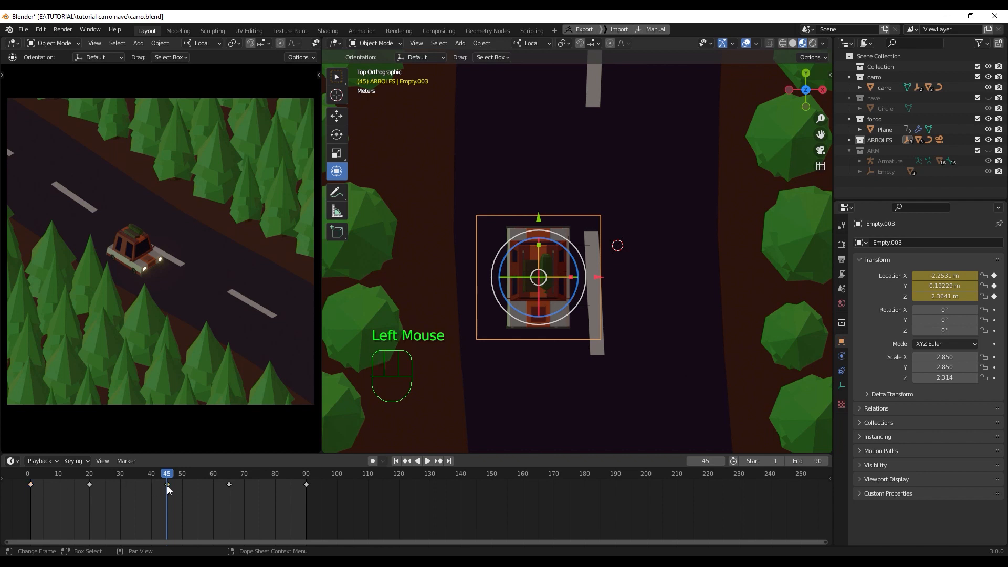
pyautogui.hotkey('ctrl', 'c')
pyautogui.moveTo(167, 477); pyautogui.dragTo(30, 477)
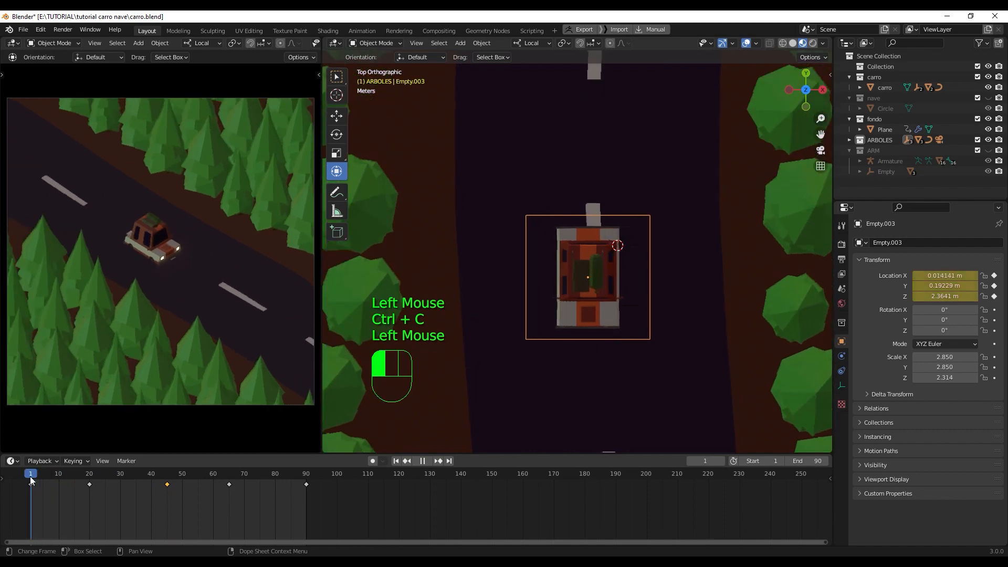
pyautogui.click(31, 480)
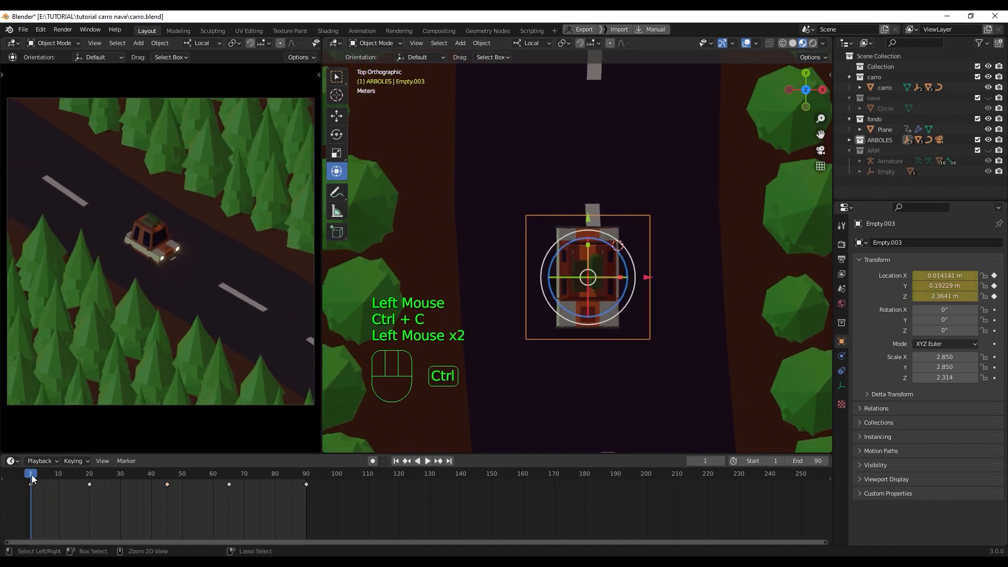
pyautogui.hotkey('ctrl', 'v')
pyautogui.moveTo(32, 476); pyautogui.dragTo(309, 476)
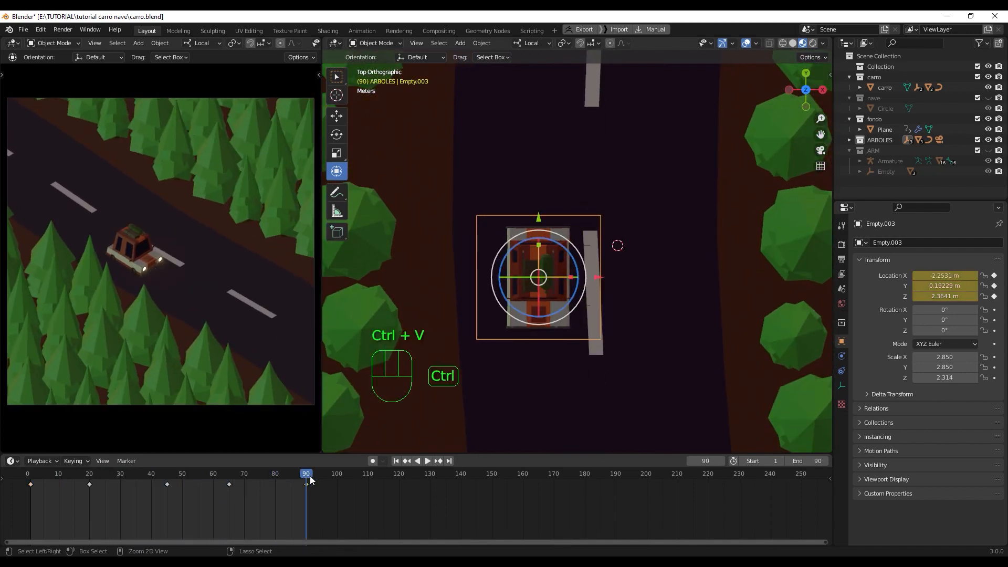
# Step: Play the animation from frame 1, including in the maximized camera view, to check the car's weave and loop
pyautogui.moveTo(49, 479); pyautogui.dragTo(29, 485)
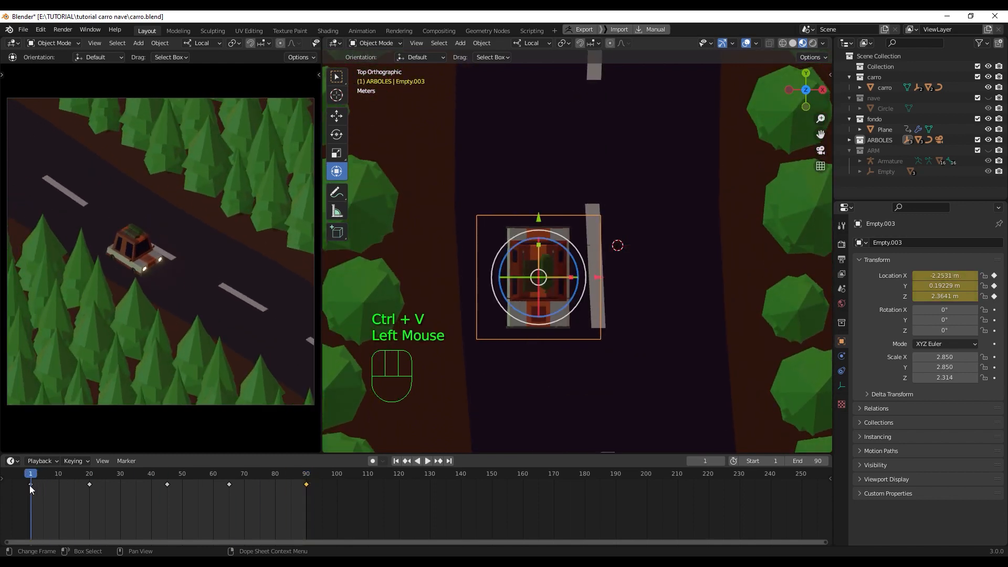
pyautogui.press('space')
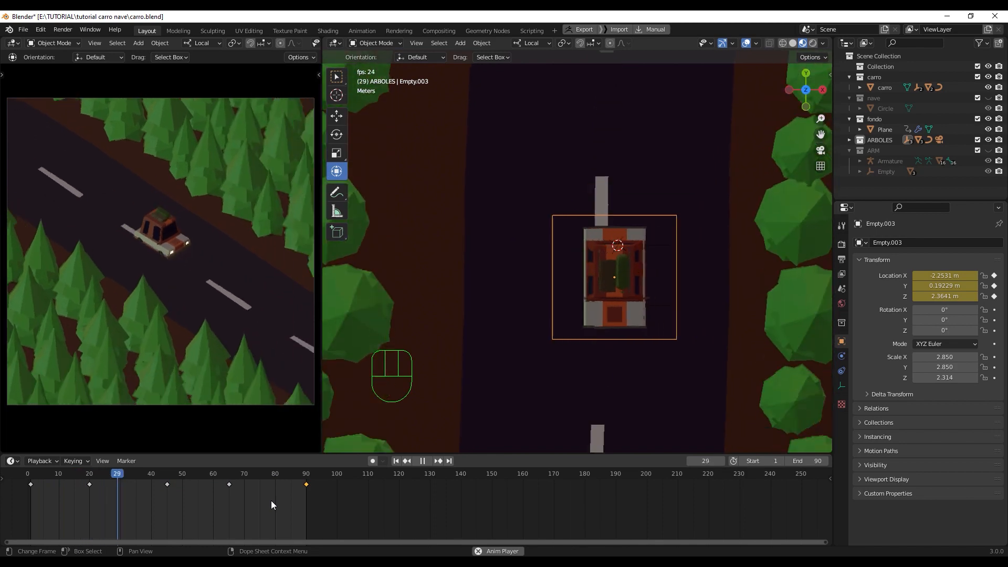
pyautogui.press('space')
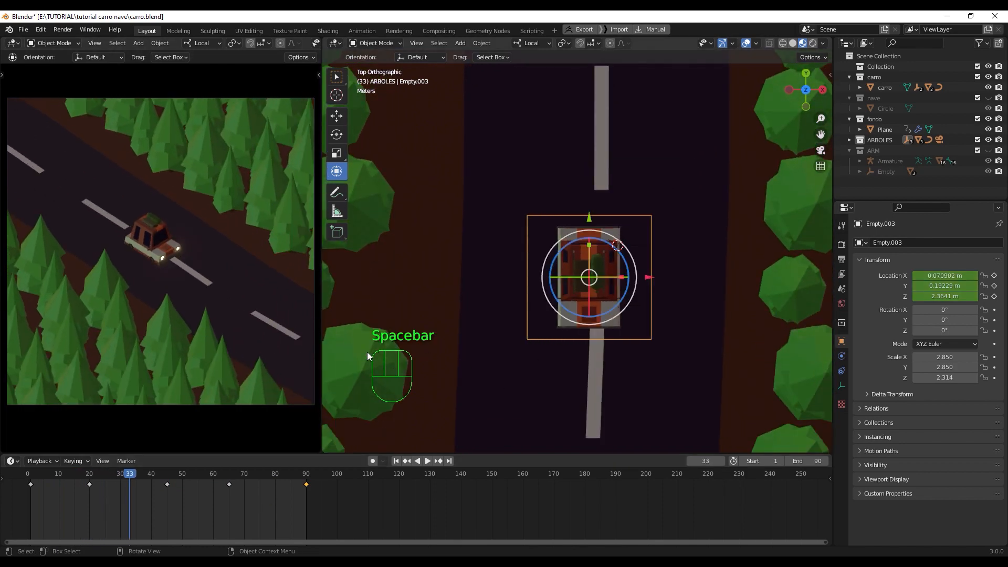
pyautogui.hotkey('ctrl', 'space')
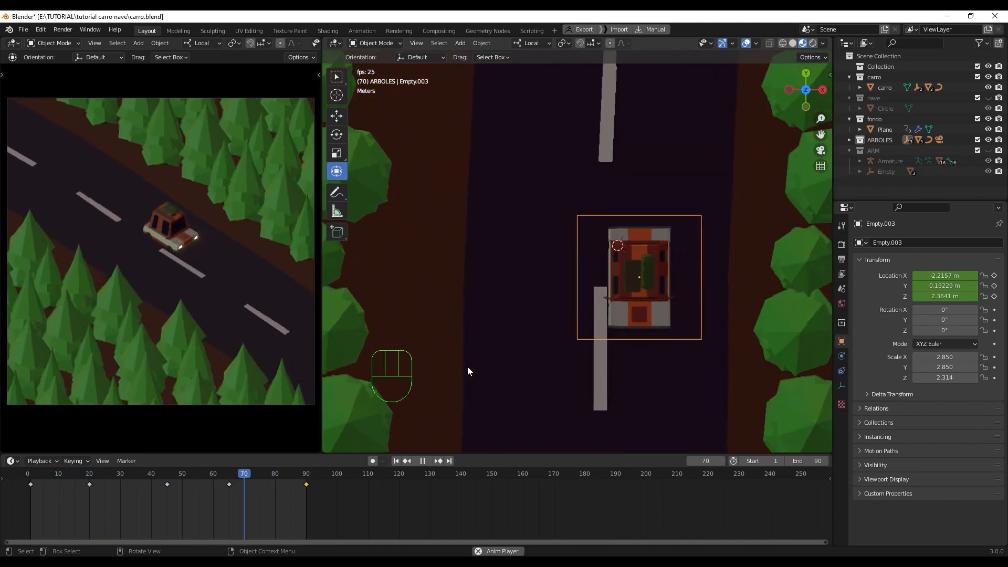
pyautogui.press('space')
pyautogui.hotkey('shift', 'Left')
pyautogui.press('space')
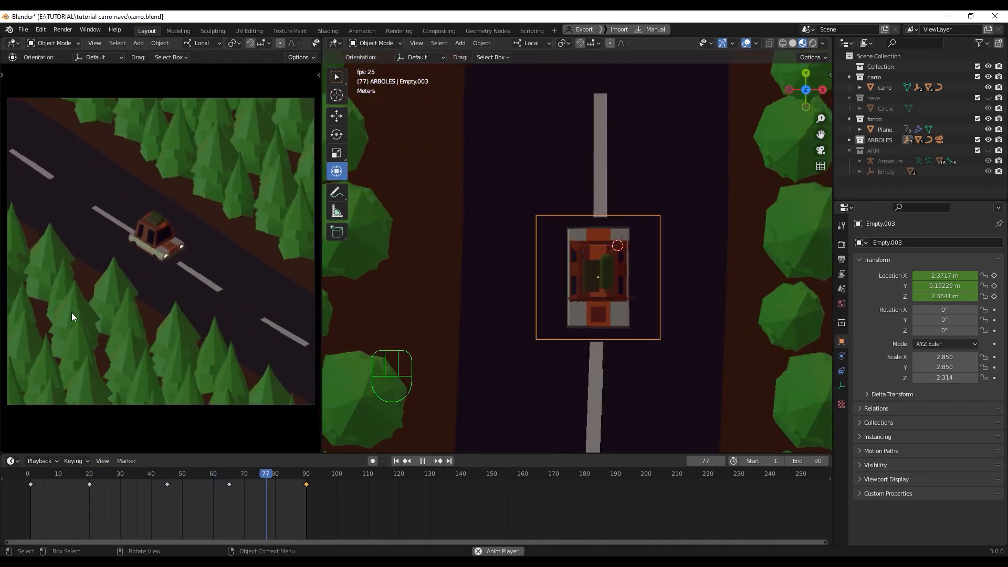
pyautogui.press('space')
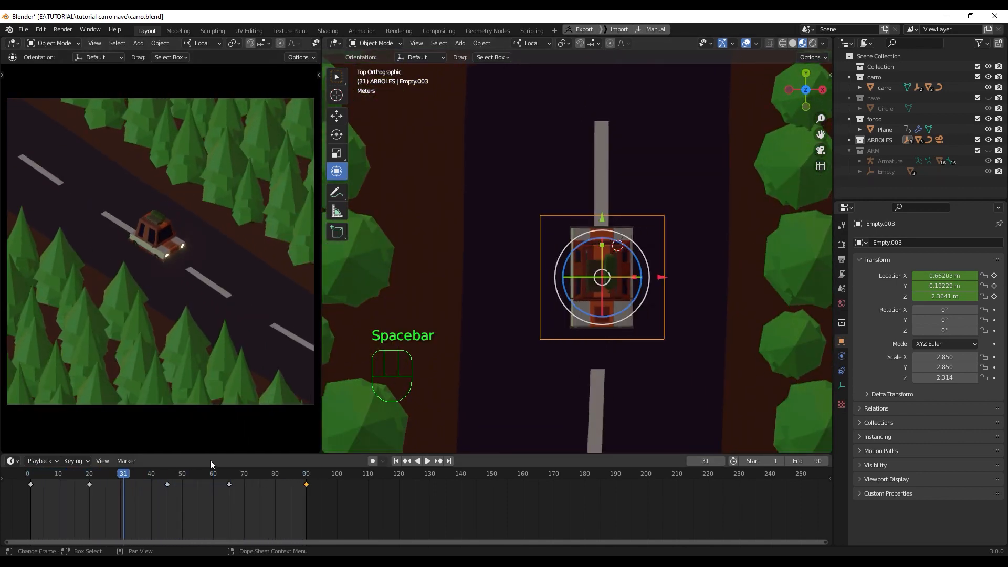
pyautogui.moveTo(125, 474); pyautogui.dragTo(29, 486)
pyautogui.press('space')
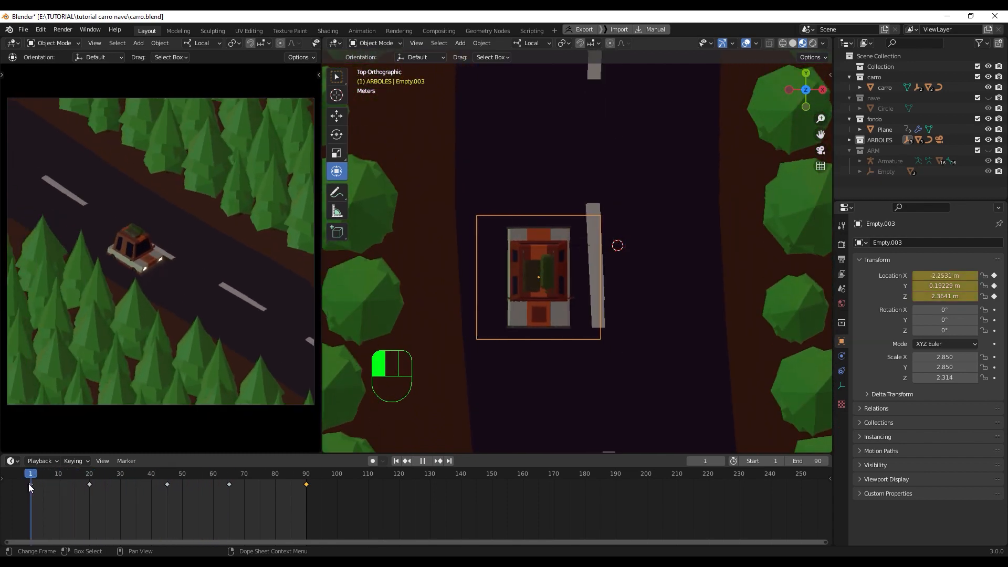
# Step: Delete the frame 65 keyframe and move the frame 45 keyframe to about frame 67 and the frame 20 keyframe to frame 40
pyautogui.moveTo(84, 479); pyautogui.dragTo(200, 483)
pyautogui.click(230, 484)
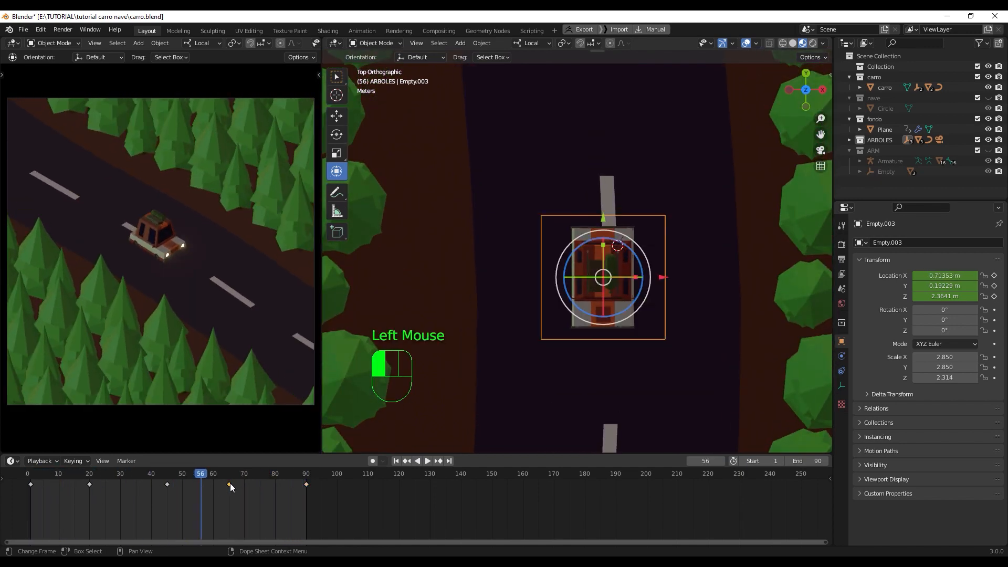
pyautogui.press('Delete')
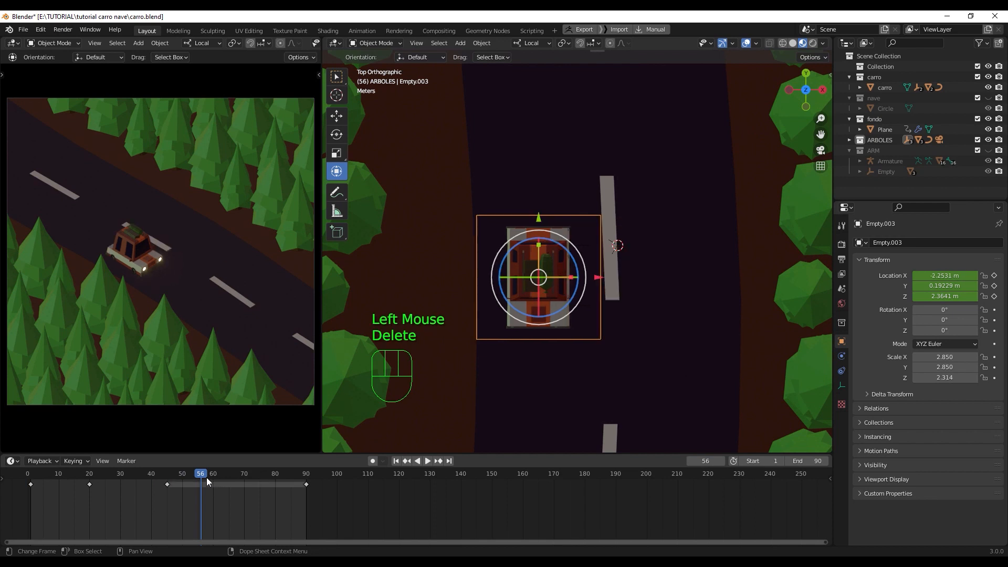
pyautogui.moveTo(166, 484); pyautogui.dragTo(233, 484)
pyautogui.moveTo(97, 482); pyautogui.dragTo(285, 477)
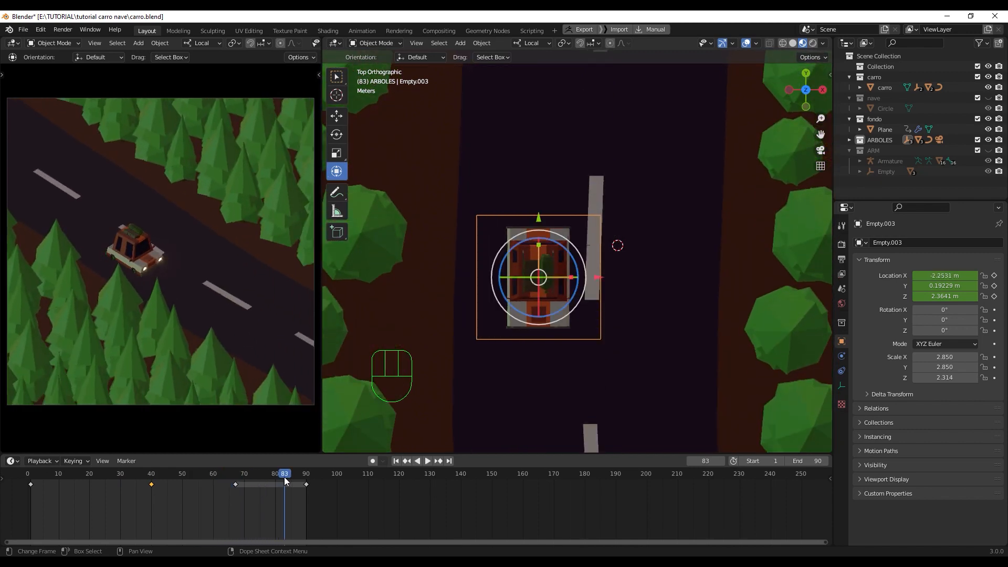
# Step: Delete the keyframe at about frame 67 and move the frame 40 keyframe to frame 45
pyautogui.click(235, 484)
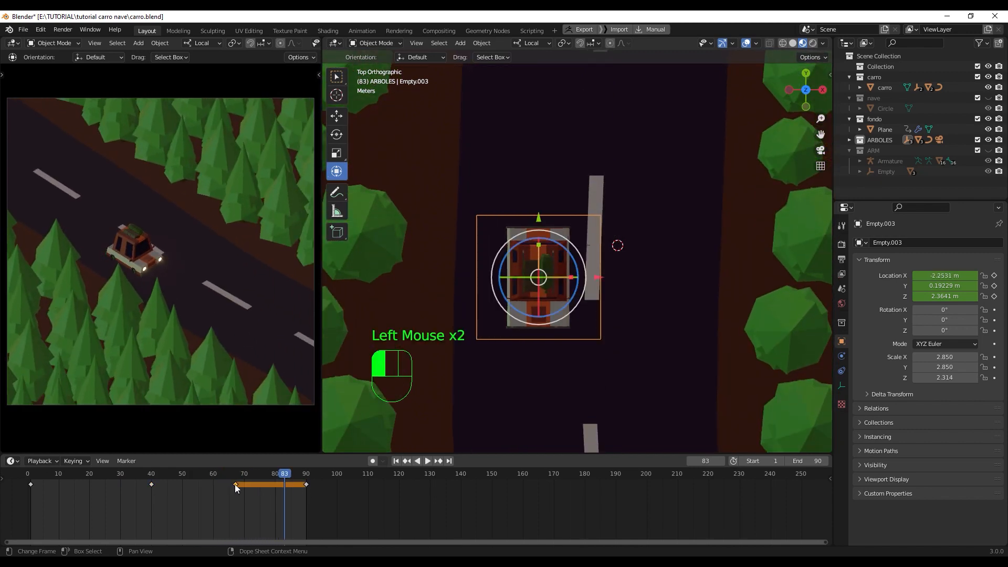
pyautogui.press('Delete')
pyautogui.moveTo(152, 485); pyautogui.dragTo(167, 485)
# Step: Play the simplified weave from the start of the timeline to check its timing, then rewind
pyautogui.moveTo(286, 476); pyautogui.dragTo(34, 496)
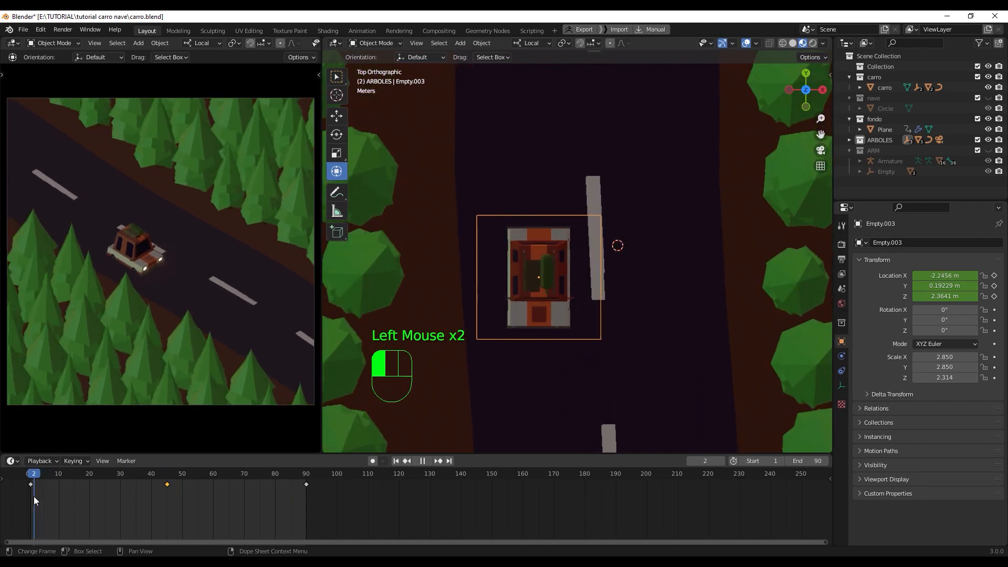
pyautogui.press('space')
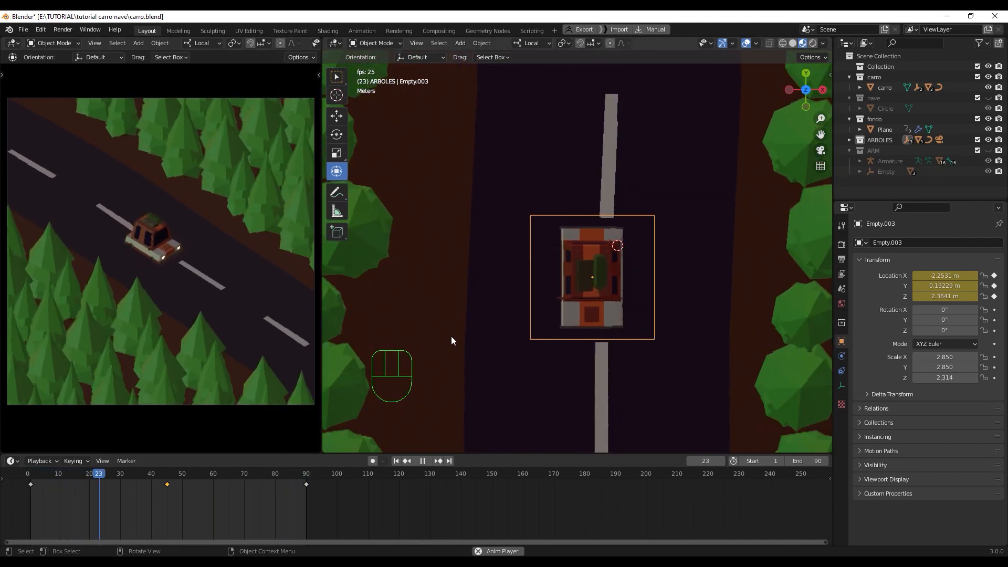
pyautogui.press('space')
pyautogui.moveTo(151, 475); pyautogui.dragTo(35, 487)
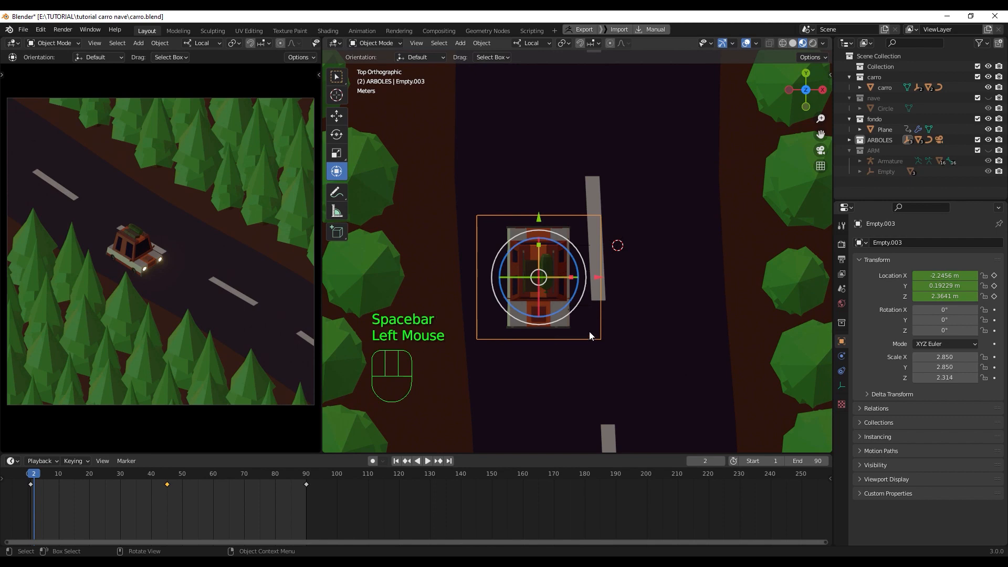
# Step: Go to frame 1, select the carro car body and frame it in the front orthographic view
pyautogui.moveTo(589, 332); pyautogui.dragTo(595, 238, button='middle')
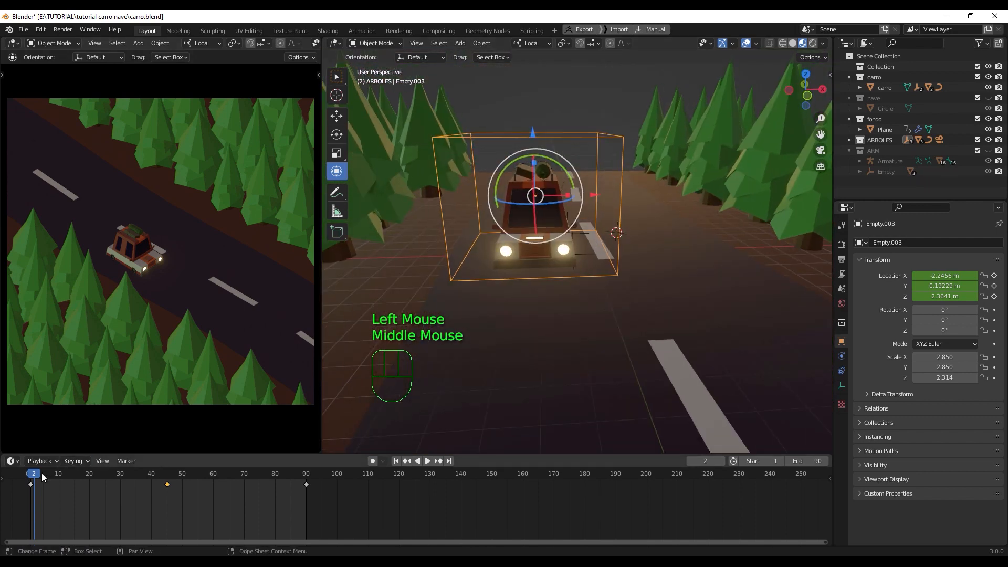
pyautogui.moveTo(44, 476); pyautogui.dragTo(30, 477)
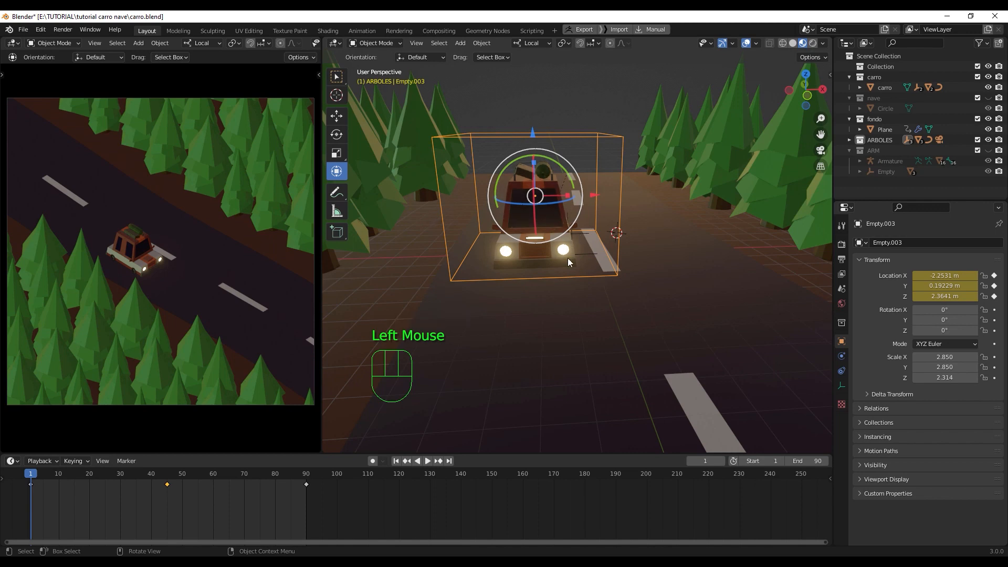
pyautogui.click(555, 259)
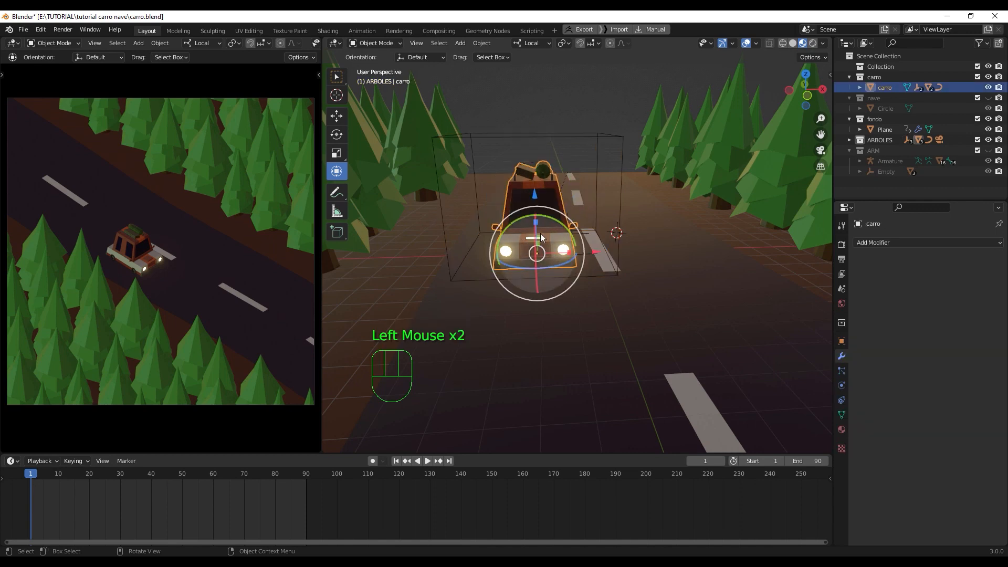
pyautogui.scroll(2, 541, 235)
pyautogui.moveTo(540, 231)
pyautogui.mouseDown(button='middle')
pyautogui.moveTo(549, 222)
pyautogui.moveTo(531, 209)
pyautogui.moveTo(533, 237)
pyautogui.moveTo(527, 222)
pyautogui.mouseUp(button='middle')
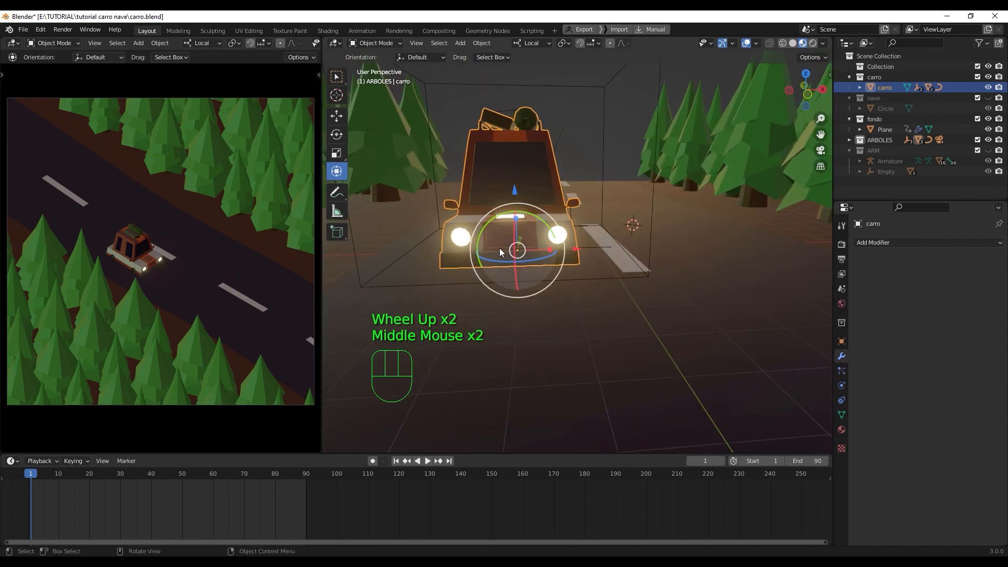
pyautogui.middleClick(547, 234)
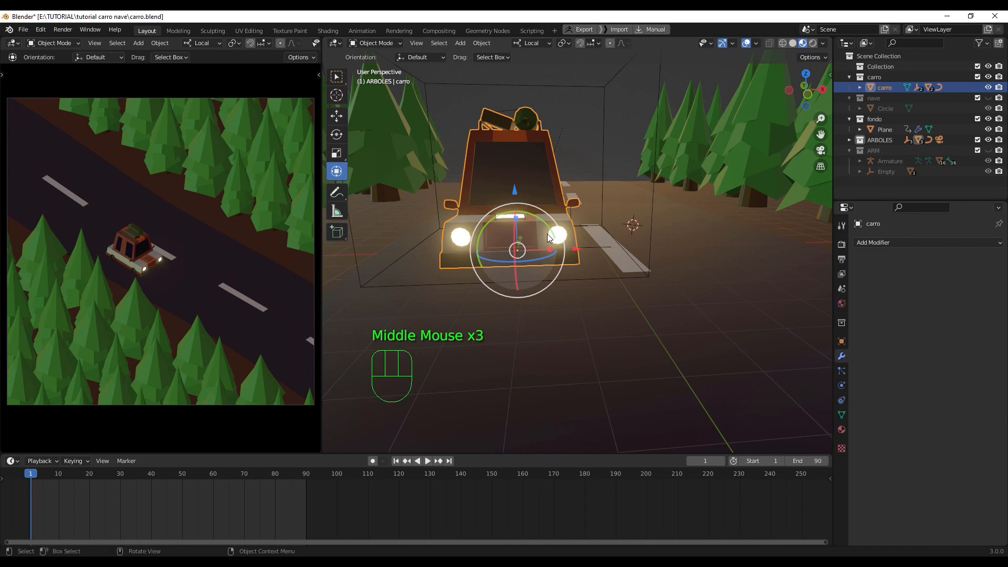
pyautogui.press('KP_1')
pyautogui.scroll(3, 546, 234)
pyautogui.keyDown('shift'); pyautogui.moveTo(544, 224); pyautogui.dragTo(633, 344, button='middle'); pyautogui.keyUp('shift')
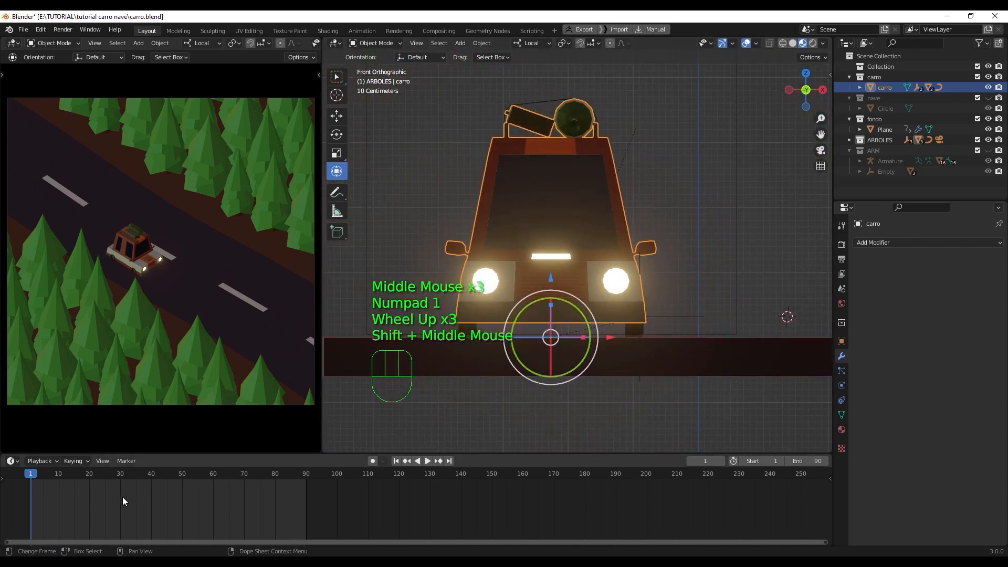
pyautogui.click(591, 311)
pyautogui.moveTo(590, 310); pyautogui.dragTo(587, 310)
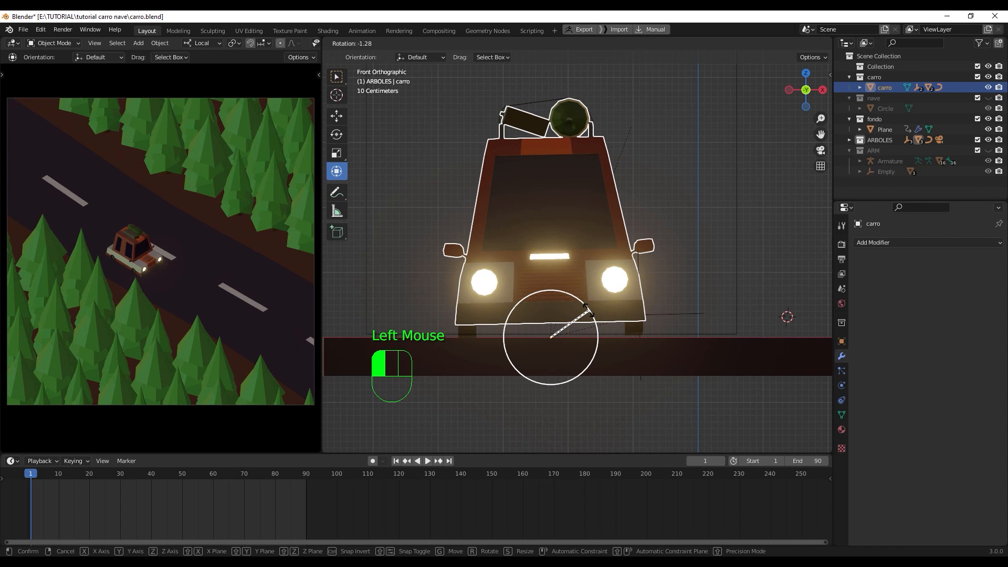
pyautogui.moveTo(588, 310); pyautogui.dragTo(588, 309)
pyautogui.hotkey('ctrl', 'z')
pyautogui.hotkey('ctrl', 'z')
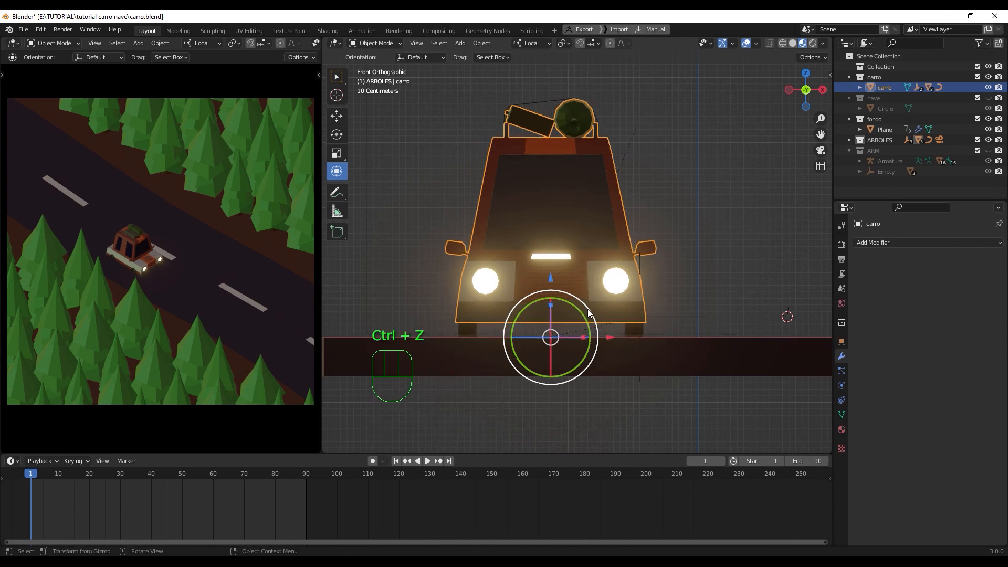
# Step: Tilt the car body by about -0.5° in the front view and insert a Rotation keyframe at frame 1
pyautogui.moveTo(590, 309); pyautogui.dragTo(588, 309)
pyautogui.press('i')
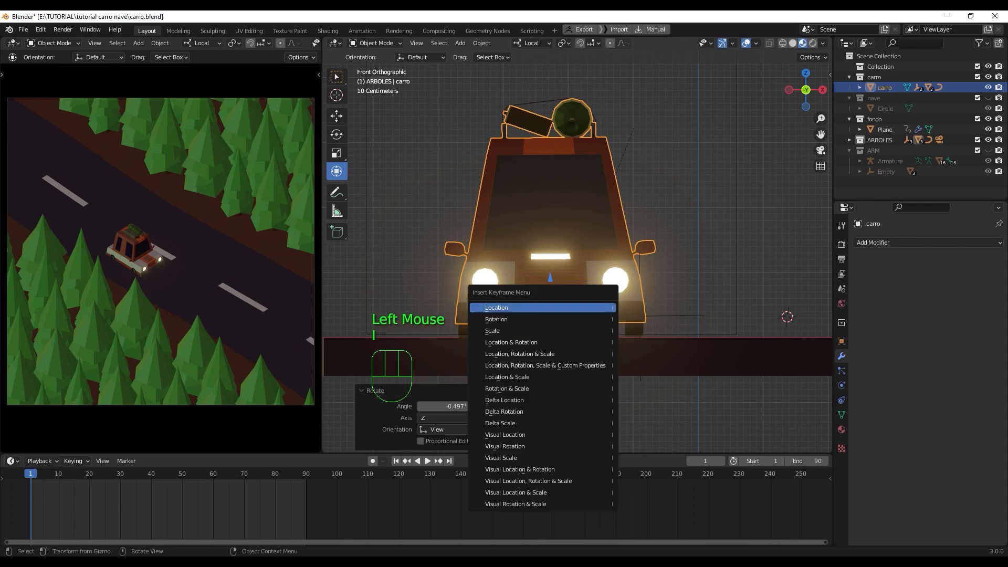
pyautogui.click(590, 320)
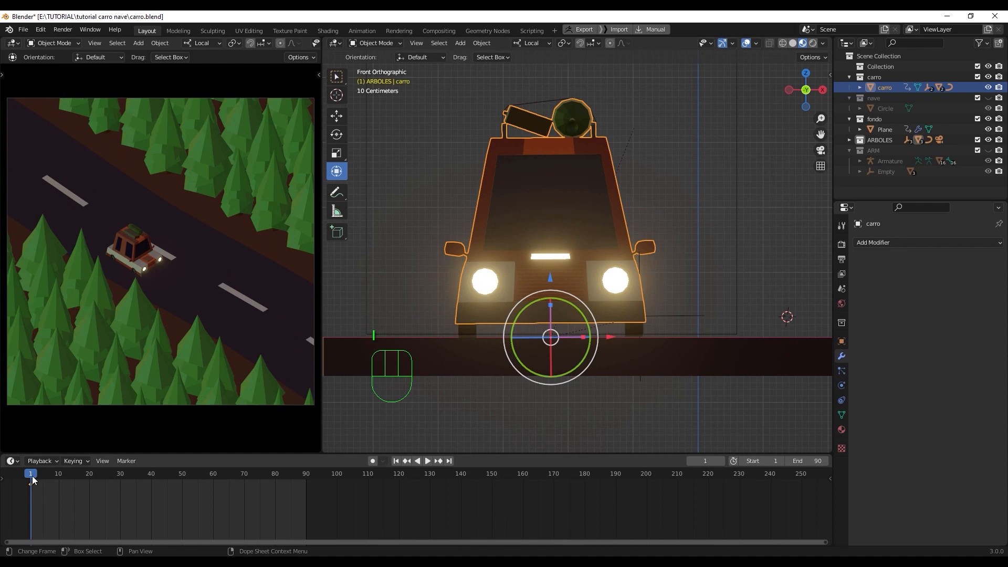
# Step: Go to frame 45, frame the car in the front view and set the carro body's Y rotation to 0°
pyautogui.moveTo(31, 479); pyautogui.dragTo(168, 491)
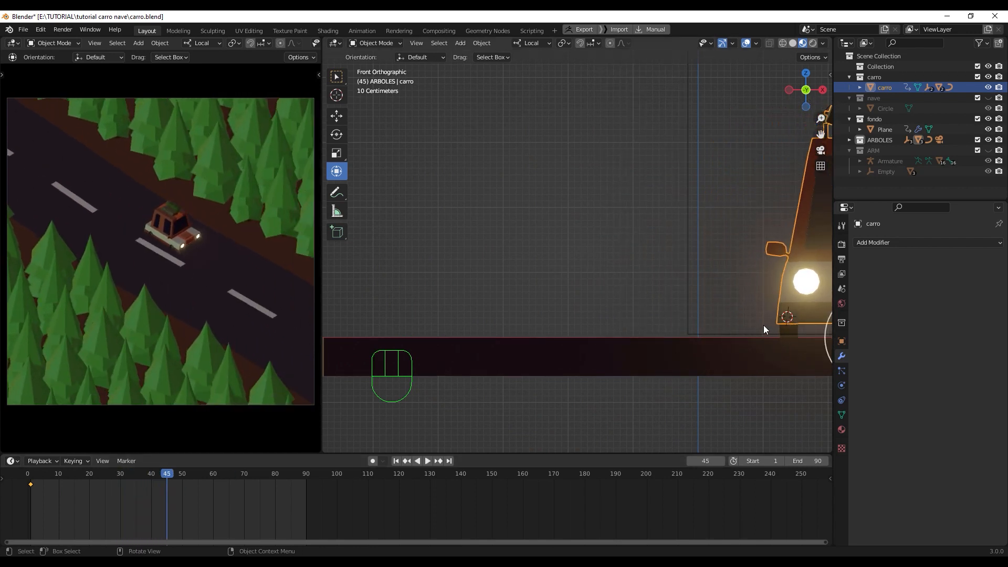
pyautogui.keyDown('shift'); pyautogui.moveTo(765, 313); pyautogui.dragTo(601, 282, button='middle'); pyautogui.keyUp('shift')
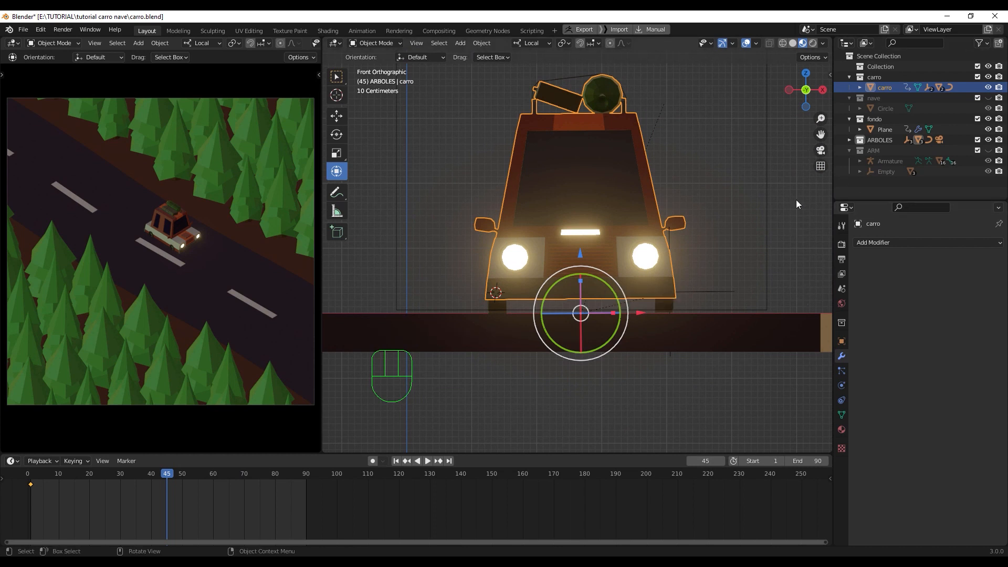
pyautogui.press('n')
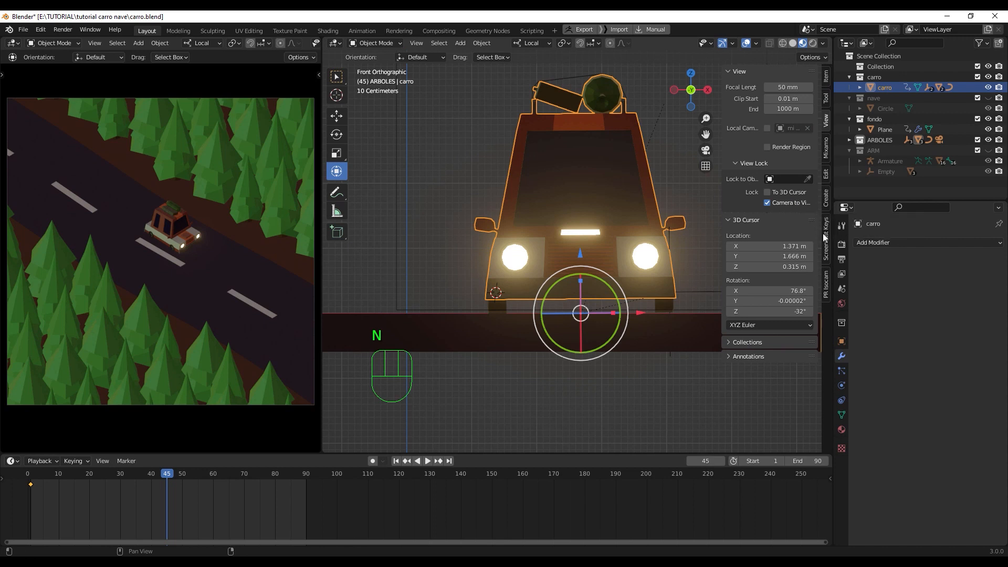
pyautogui.click(827, 202)
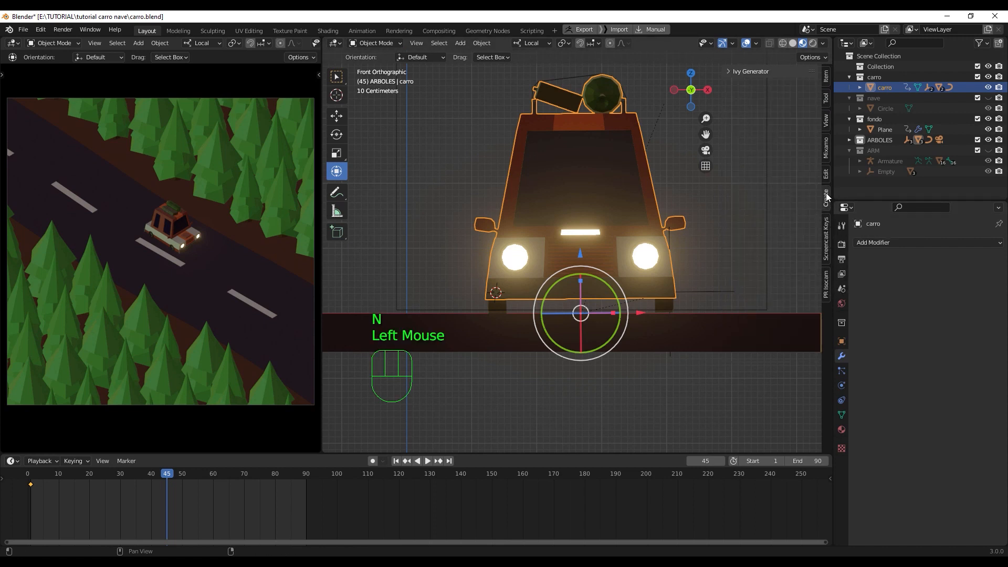
pyautogui.click(825, 180)
pyautogui.click(827, 147)
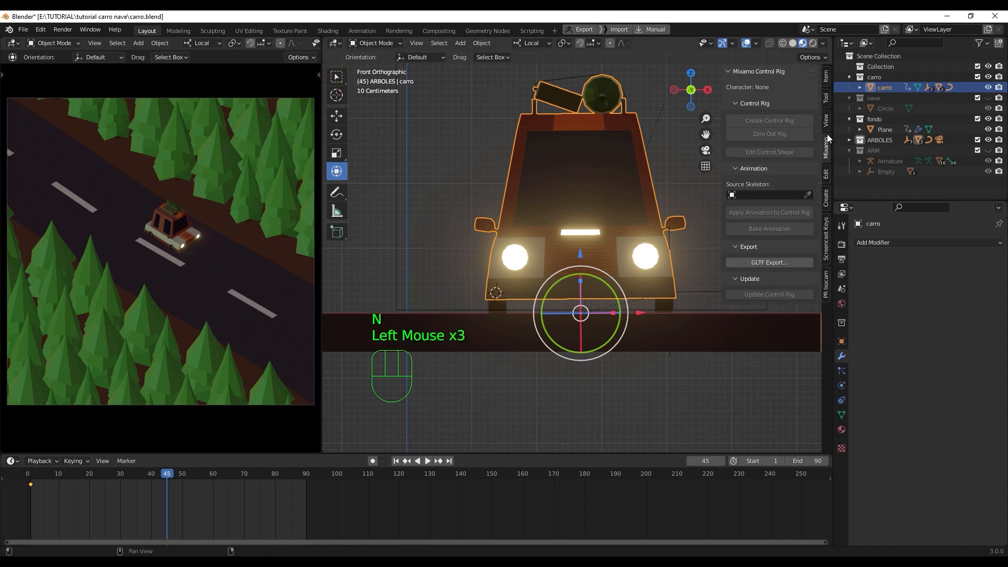
pyautogui.click(826, 100)
pyautogui.click(826, 80)
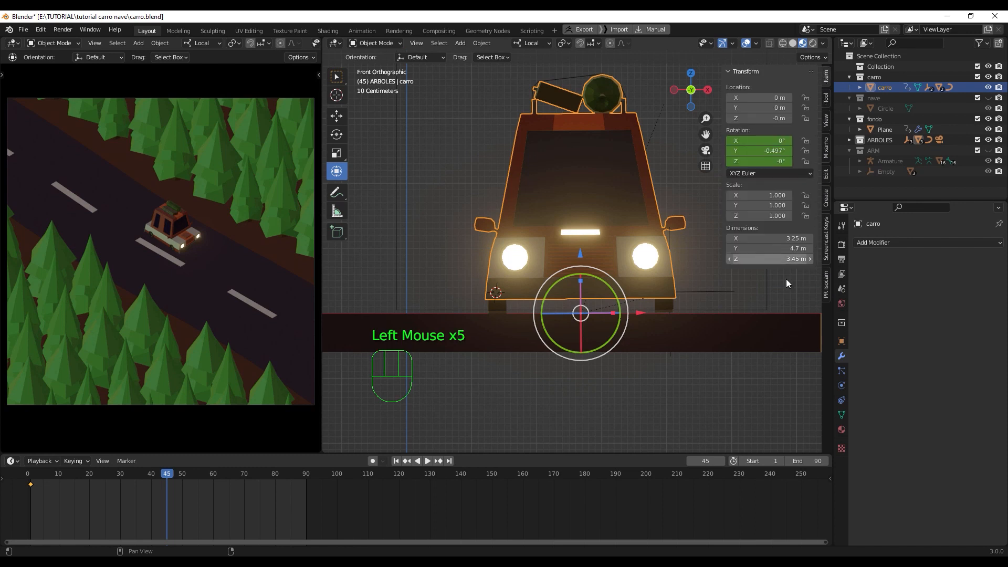
pyautogui.click(773, 150)
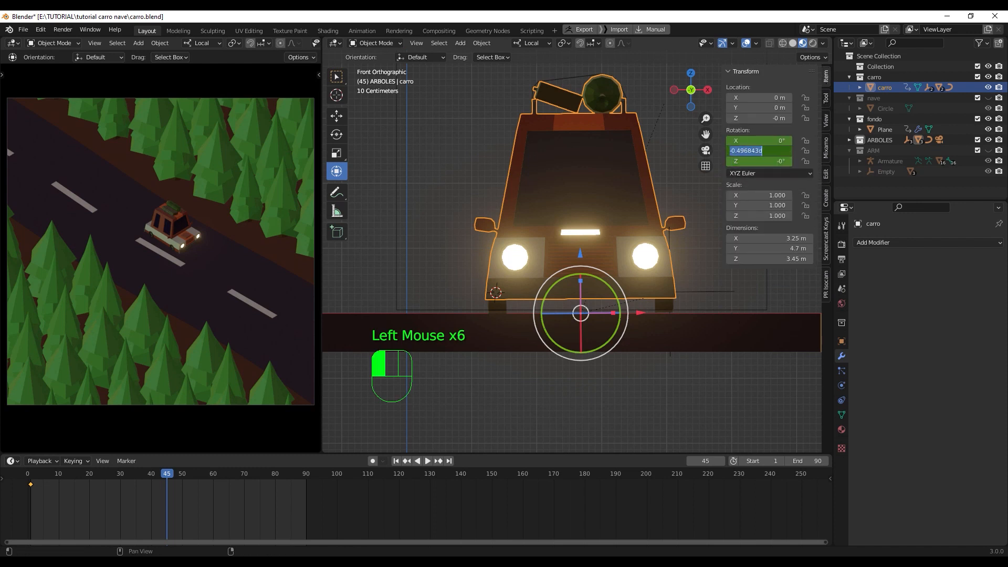
pyautogui.write('0')
pyautogui.press('Return')
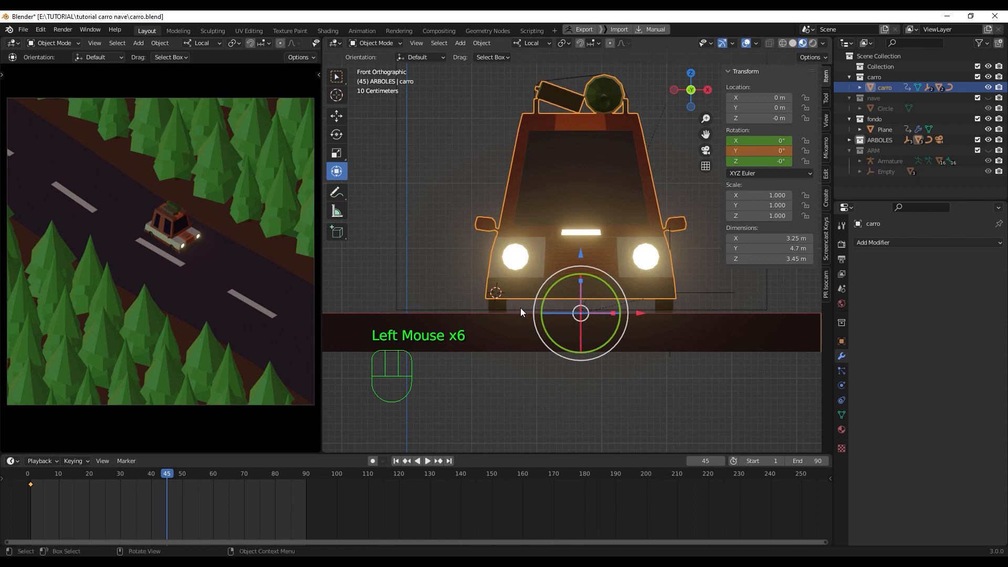
# Step: Tilt the carro body by about 0.9° in the front view and insert a Rotation keyframe at frame 45
pyautogui.click(619, 286)
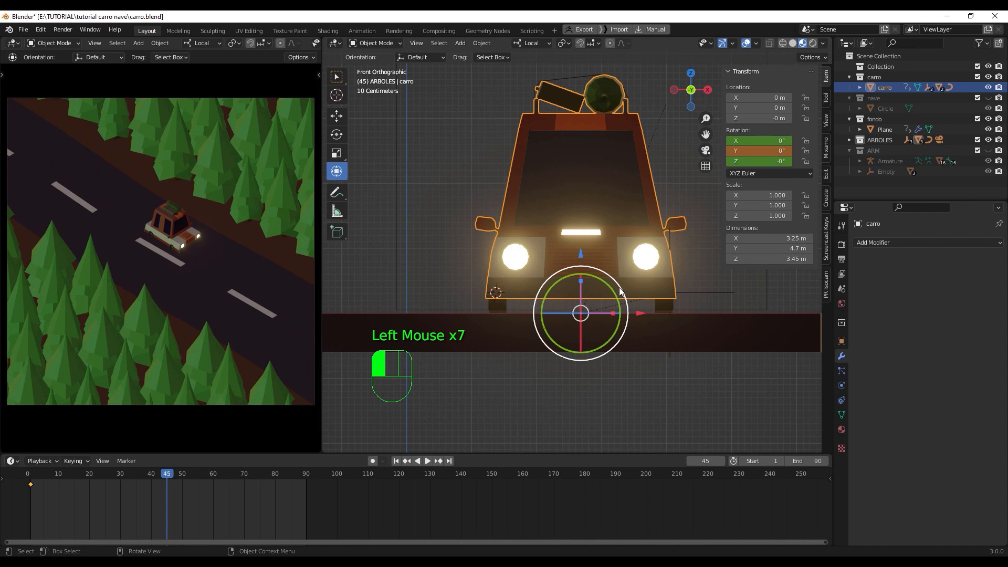
pyautogui.moveTo(619, 288); pyautogui.dragTo(619, 287)
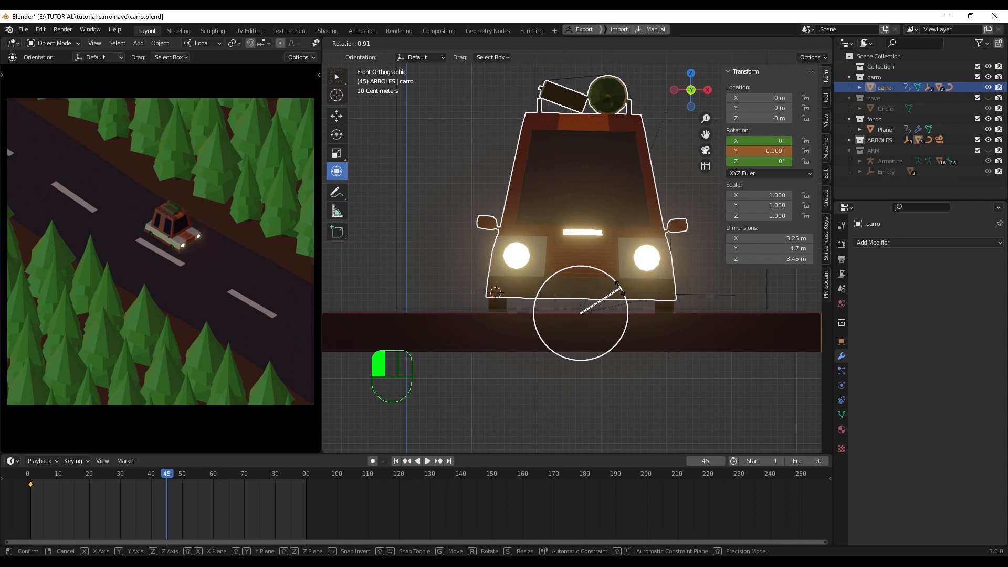
pyautogui.moveTo(619, 286); pyautogui.dragTo(619, 287)
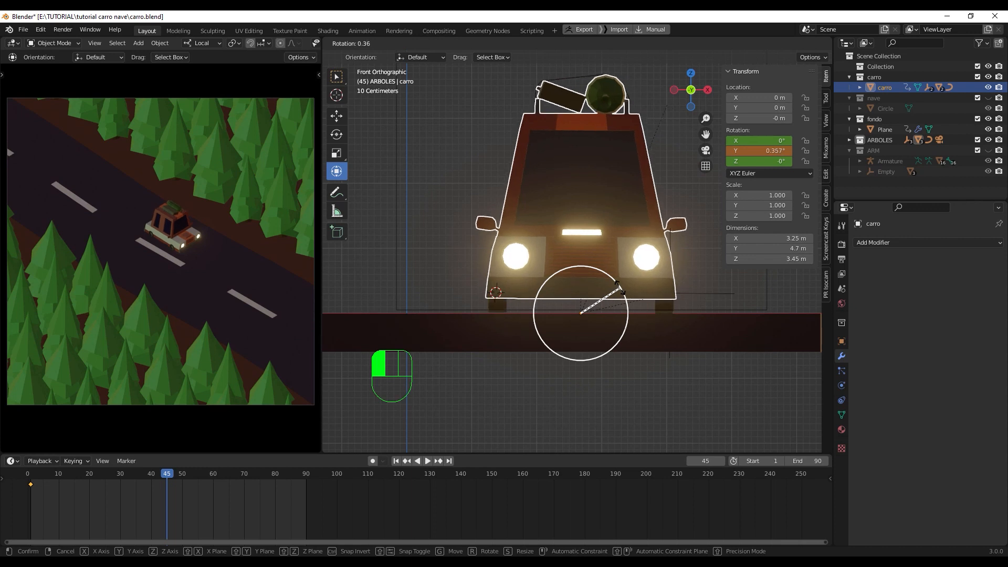
pyautogui.moveTo(619, 286); pyautogui.dragTo(619, 287)
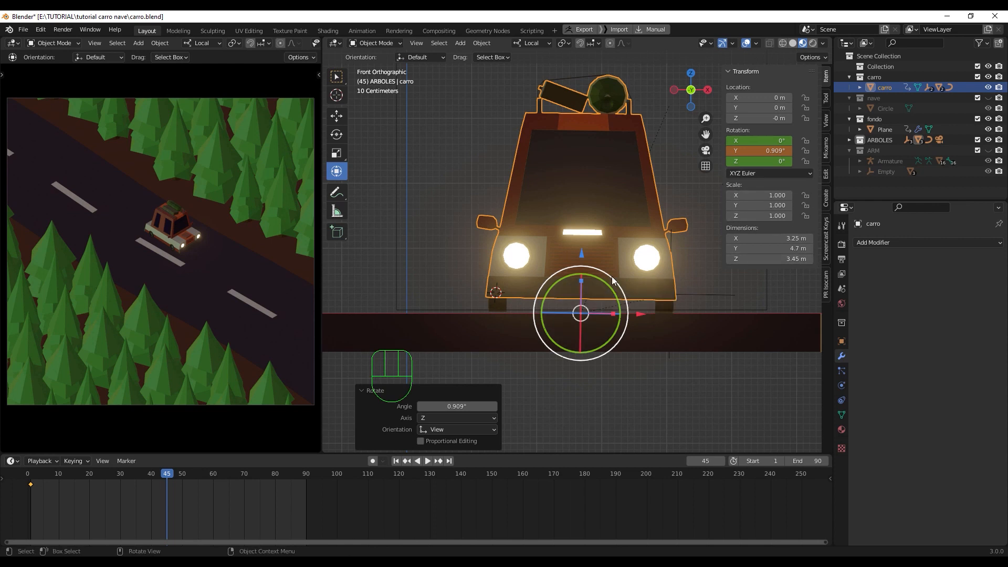
pyautogui.press('i')
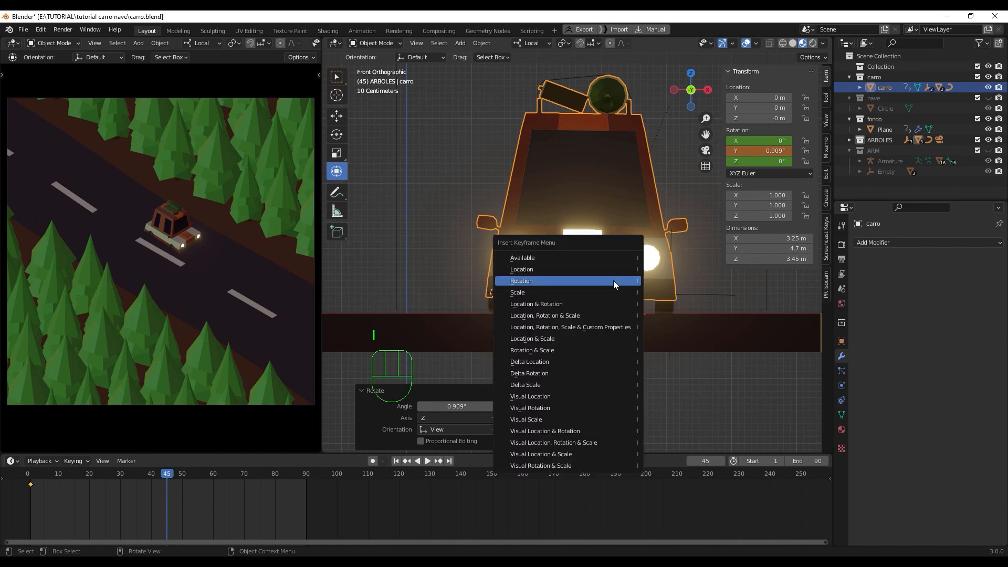
pyautogui.click(613, 280)
# Step: Copy the car body's frame 1 rotation keyframe to frame 90 to close the tilt loop
pyautogui.moveTo(161, 474); pyautogui.dragTo(309, 473)
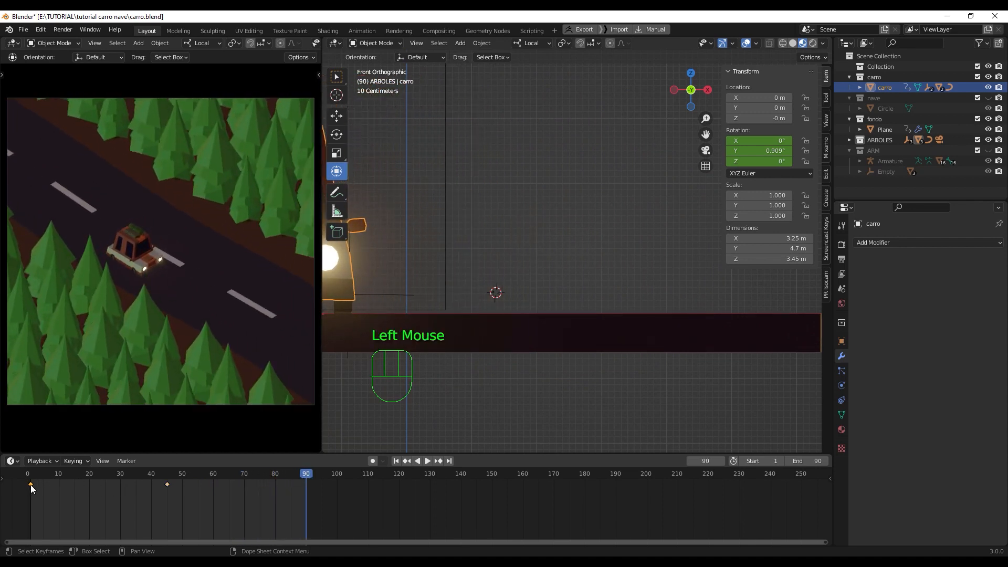
pyautogui.hotkey('ctrl', 'c')
pyautogui.hotkey('ctrl', 'v')
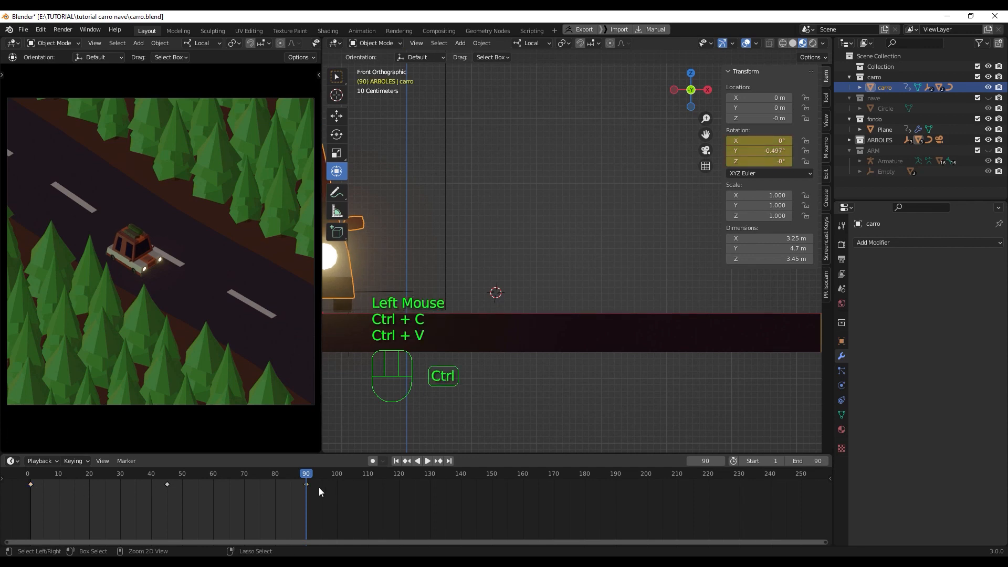
# Step: Play the animation from the start of the timeline to check the body tilt, and hide the transform values
pyautogui.moveTo(319, 488); pyautogui.dragTo(29, 496)
pyautogui.press('space')
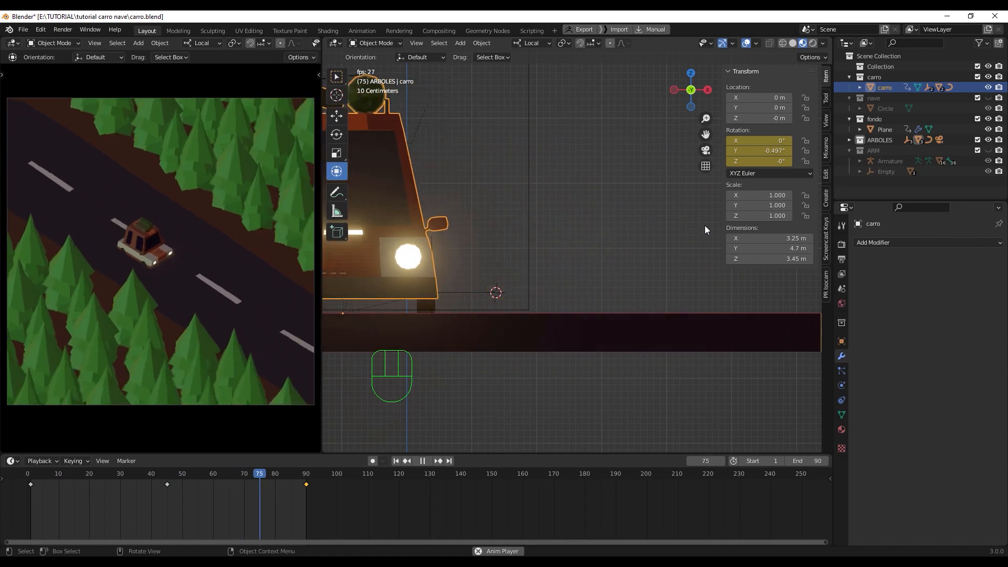
pyautogui.click(703, 230)
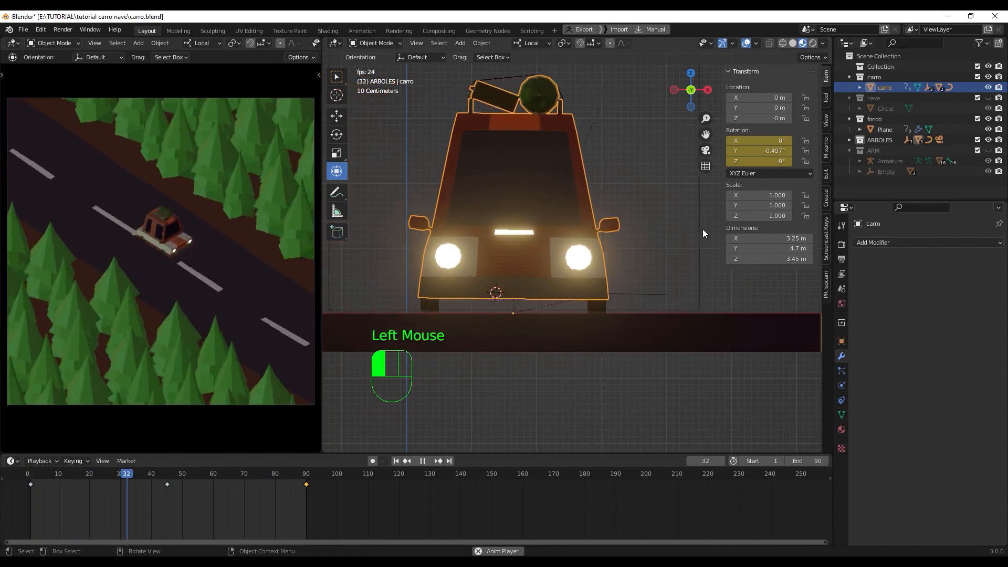
pyautogui.press('n')
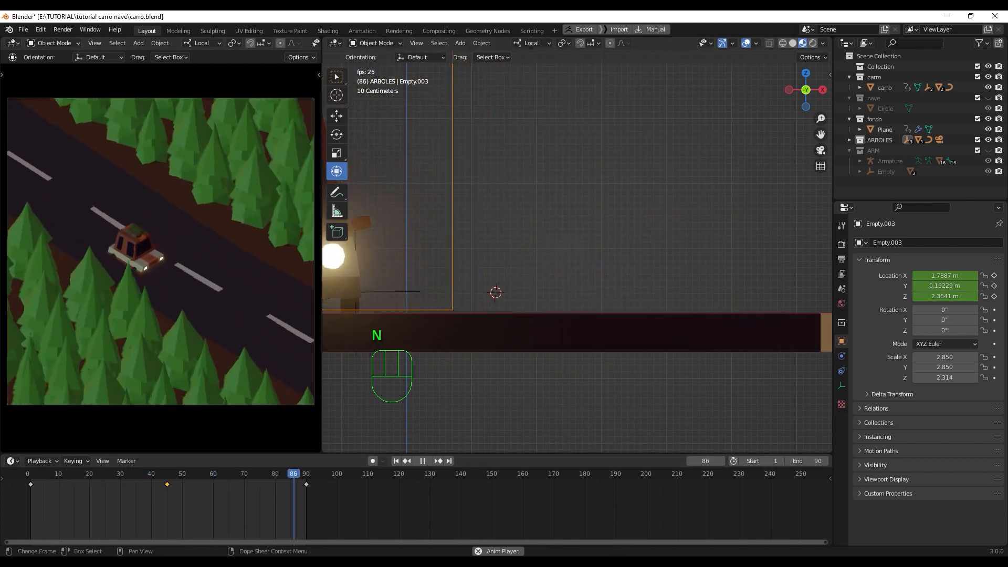
# Step: View the whole road and forest in perspective and add a Sun light to the scene
pyautogui.scroll(-4, 531, 204)
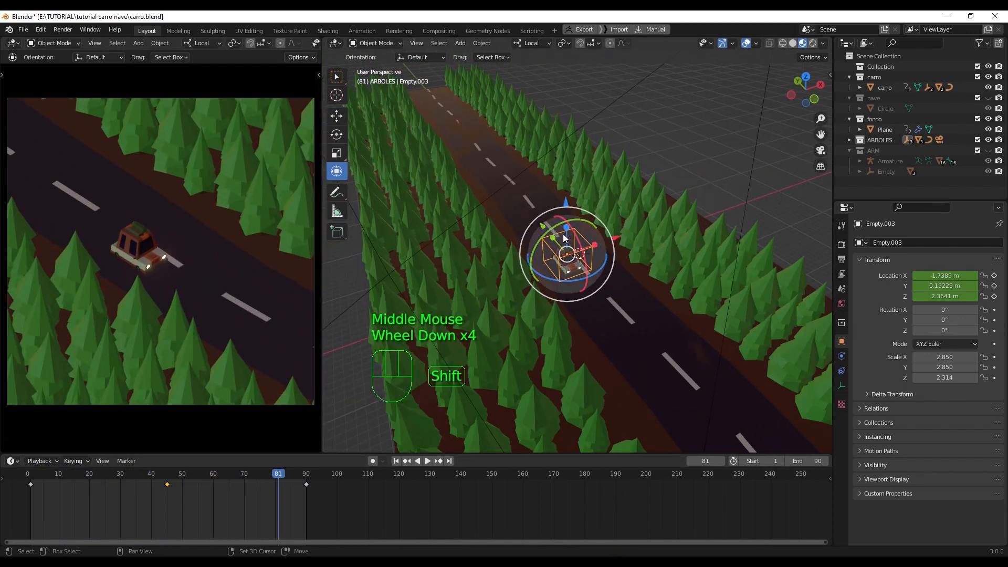
pyautogui.keyDown('shift'); pyautogui.moveTo(563, 234); pyautogui.dragTo(496, 226, button='middle'); pyautogui.keyUp('shift')
pyautogui.scroll(-1, 512, 254)
pyautogui.scroll(1, 594, 217)
pyautogui.scroll(2, 594, 216)
pyautogui.scroll(-2, 496, 225)
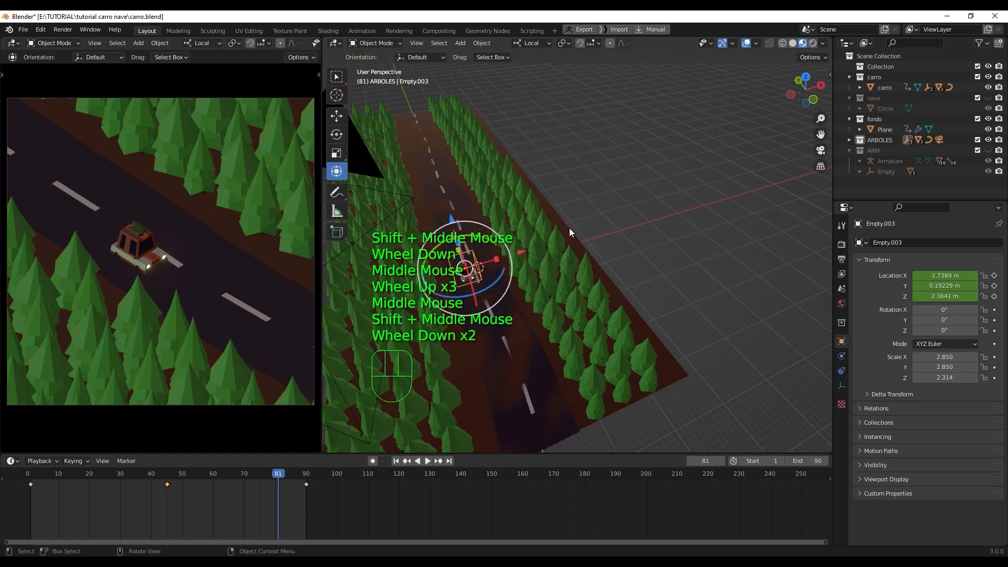
pyautogui.keyDown('shift'); pyautogui.moveTo(569, 228); pyautogui.dragTo(588, 237, button='middle'); pyautogui.keyUp('shift')
pyautogui.hotkey('shift', 'a')
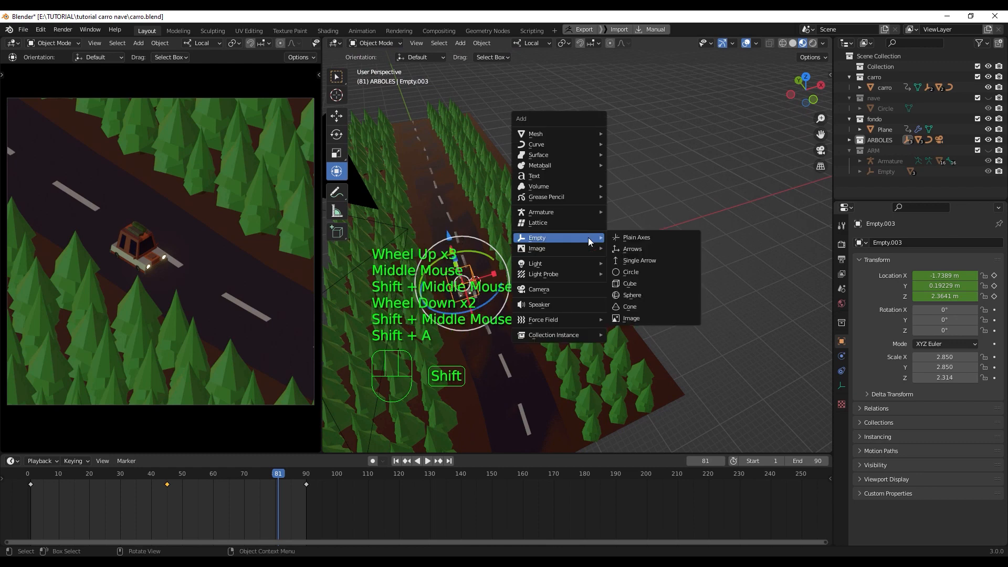
pyautogui.moveTo(578, 263)
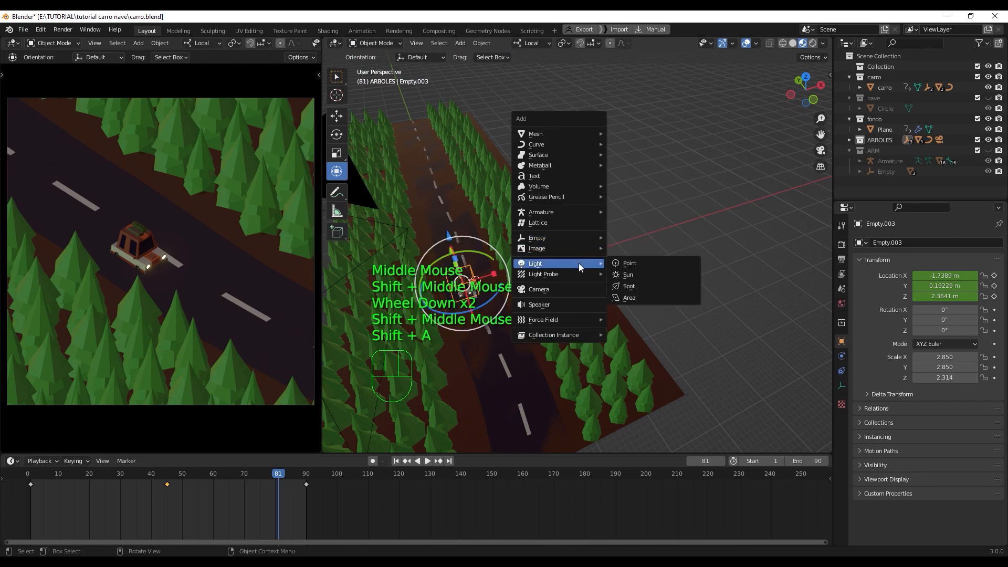
pyautogui.click(657, 276)
# Step: Raise the Sun light by about 24.4 m and move it about 38.9 m along X, away from the road
pyautogui.moveTo(515, 264); pyautogui.dragTo(477, 222, button='middle')
pyautogui.moveTo(477, 221); pyautogui.dragTo(458, 122)
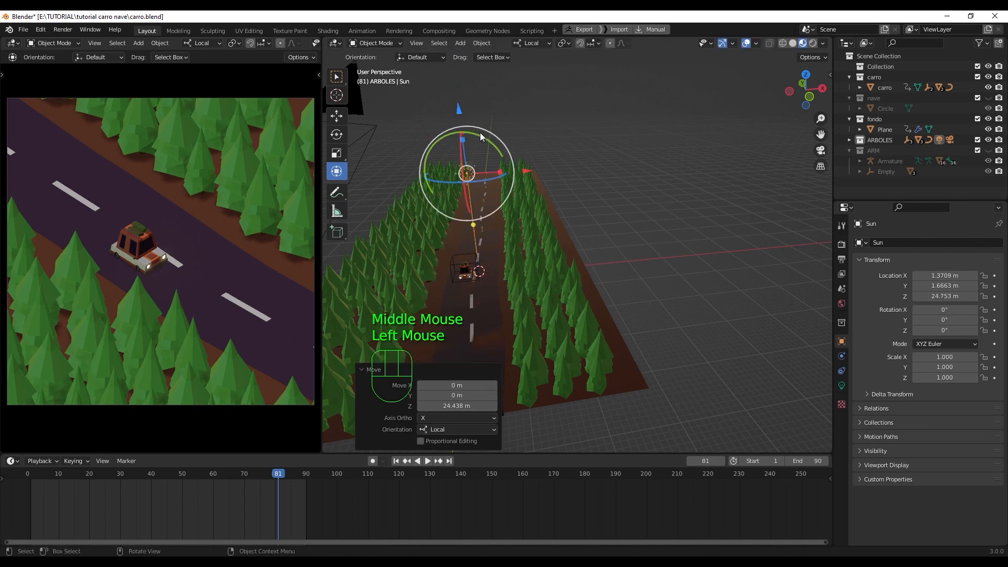
pyautogui.moveTo(521, 169); pyautogui.dragTo(689, 173)
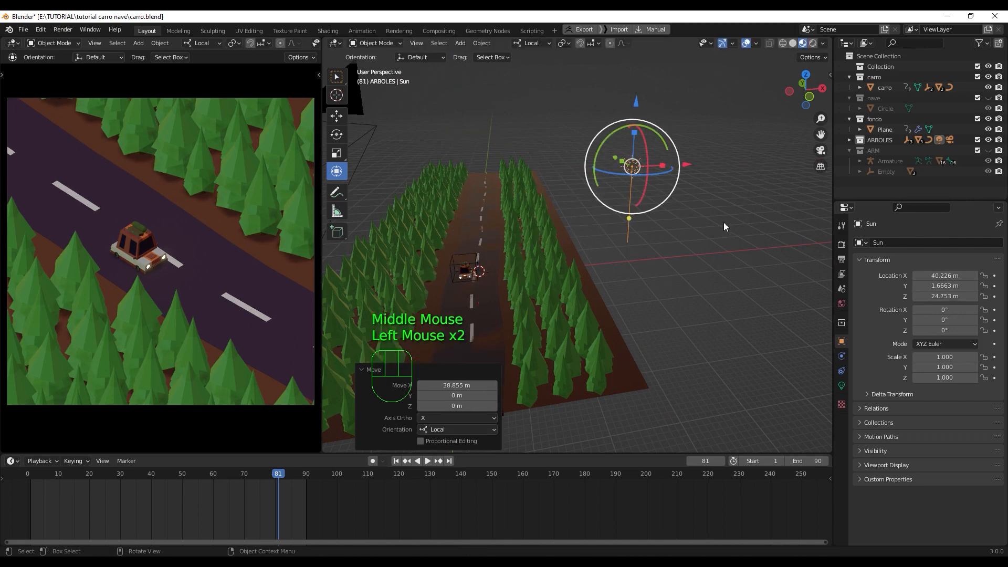
# Step: Give the Sun light a blue-violet color and set its strength to 2
pyautogui.click(841, 386)
pyautogui.click(955, 306)
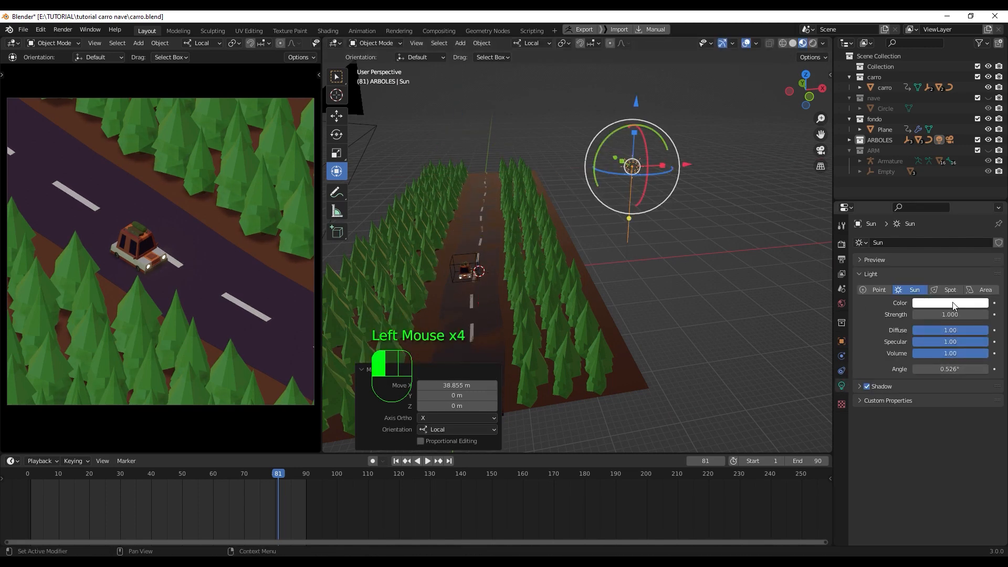
pyautogui.moveTo(943, 194); pyautogui.dragTo(952, 189)
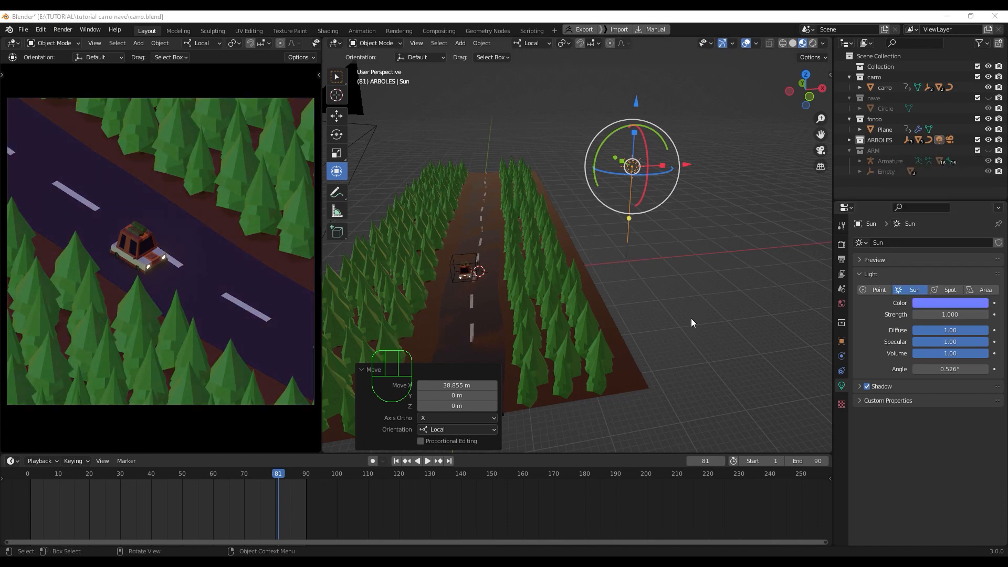
pyautogui.moveTo(691, 322); pyautogui.dragTo(694, 360, button='middle')
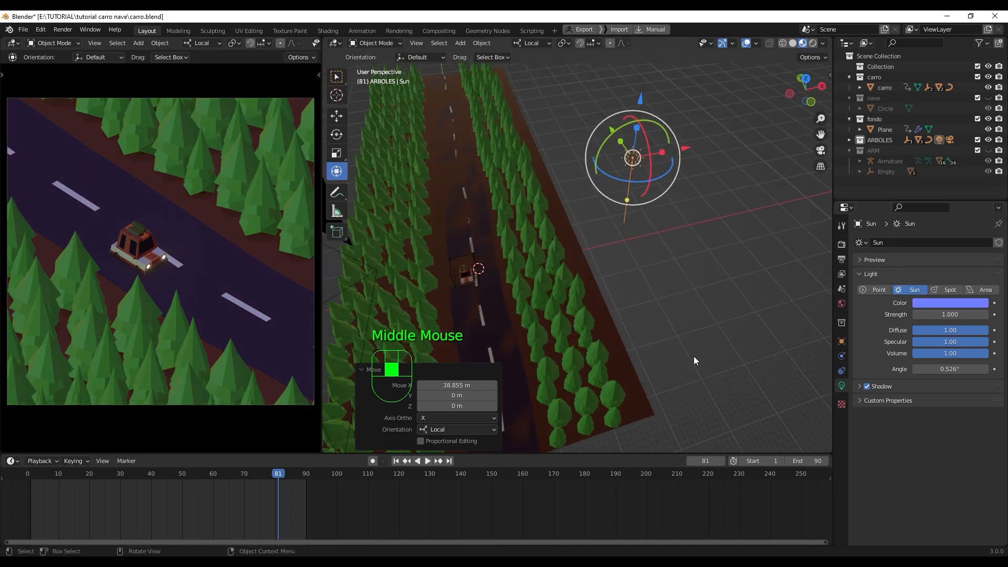
pyautogui.click(954, 313)
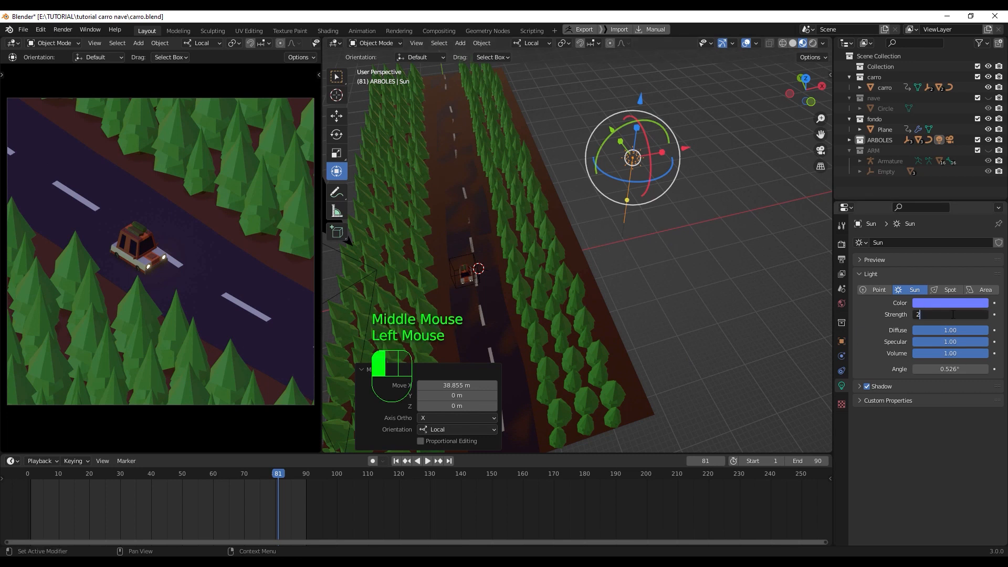
pyautogui.write('2')
pyautogui.press('Return')
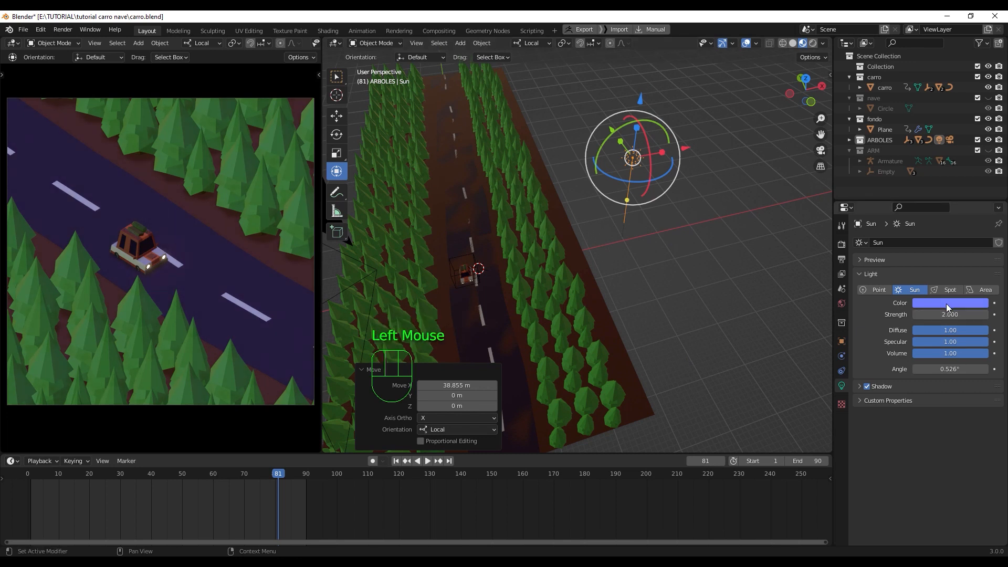
# Step: Rotate the Sun light about 52.4° around its local Y axis so it shines across the road
pyautogui.click(621, 131)
pyautogui.moveTo(621, 131); pyautogui.dragTo(665, 124)
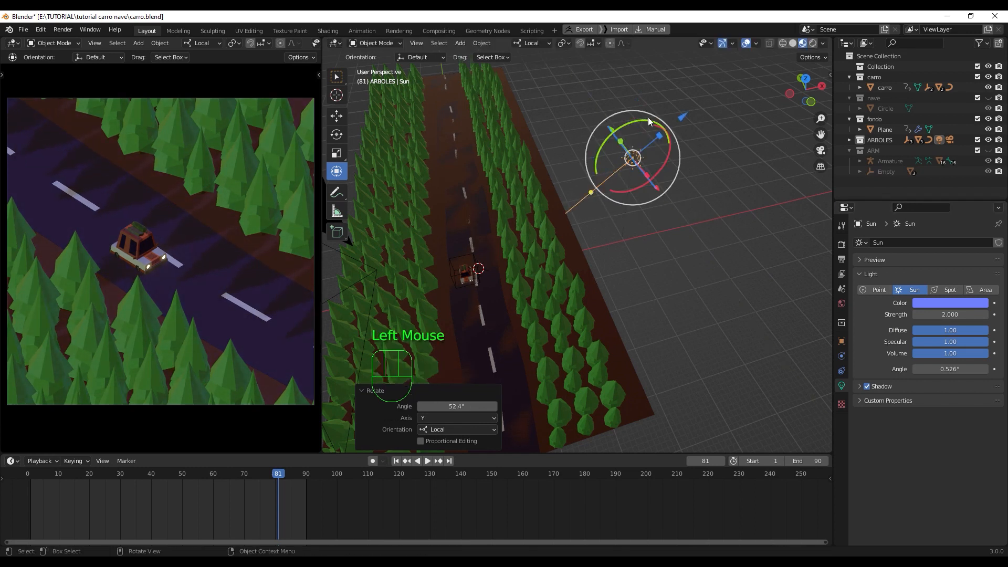
# Step: Enable Scene World lighting in the camera view's rendered shading
pyautogui.moveTo(294, 44)
pyautogui.mouseDown(button='middle')
pyautogui.moveTo(170, 46)
pyautogui.moveTo(237, 48)
pyautogui.moveTo(217, 47)
pyautogui.mouseUp(button='middle')
pyautogui.click(305, 46)
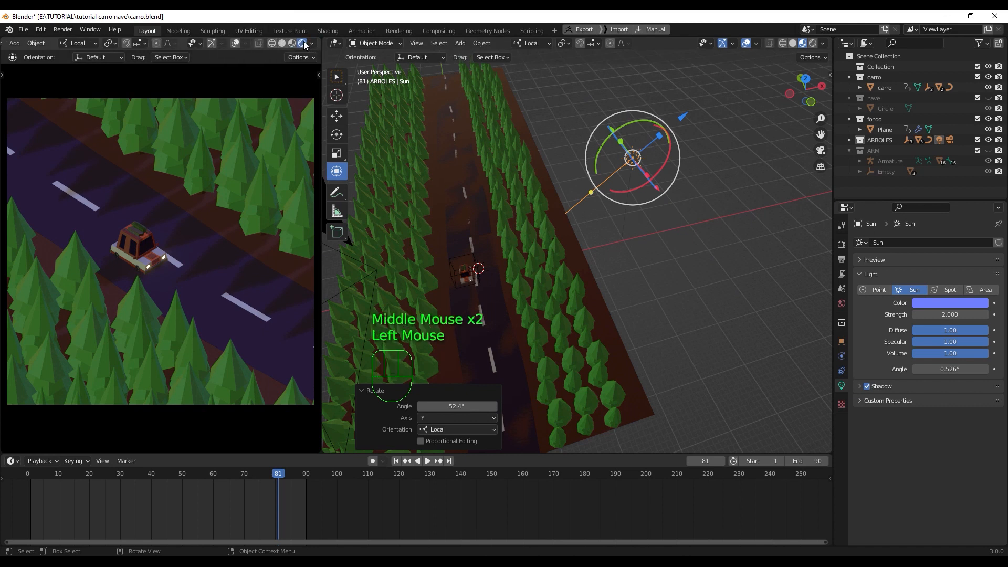
pyautogui.click(311, 44)
pyautogui.click(254, 106)
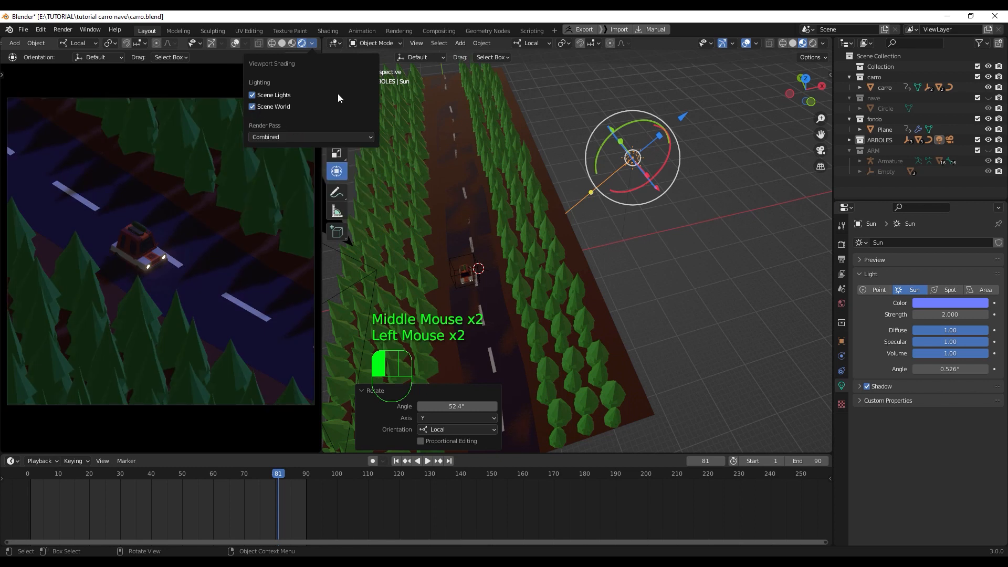
# Step: Fine-tune the Sun's direction with local rotations of about -1.7° on Y, 7.1° on X and 3.9° on Y
pyautogui.moveTo(603, 152)
pyautogui.mouseDown()
pyautogui.moveTo(603, 144)
pyautogui.moveTo(615, 166)
pyautogui.mouseUp()
pyautogui.moveTo(615, 166); pyautogui.dragTo(645, 182, button='middle')
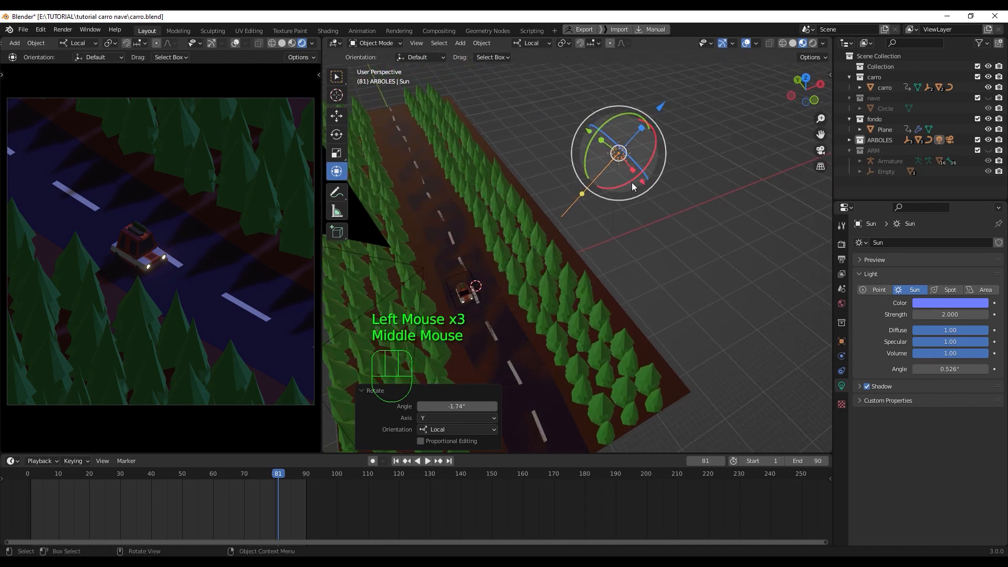
pyautogui.moveTo(632, 182); pyautogui.dragTo(627, 178)
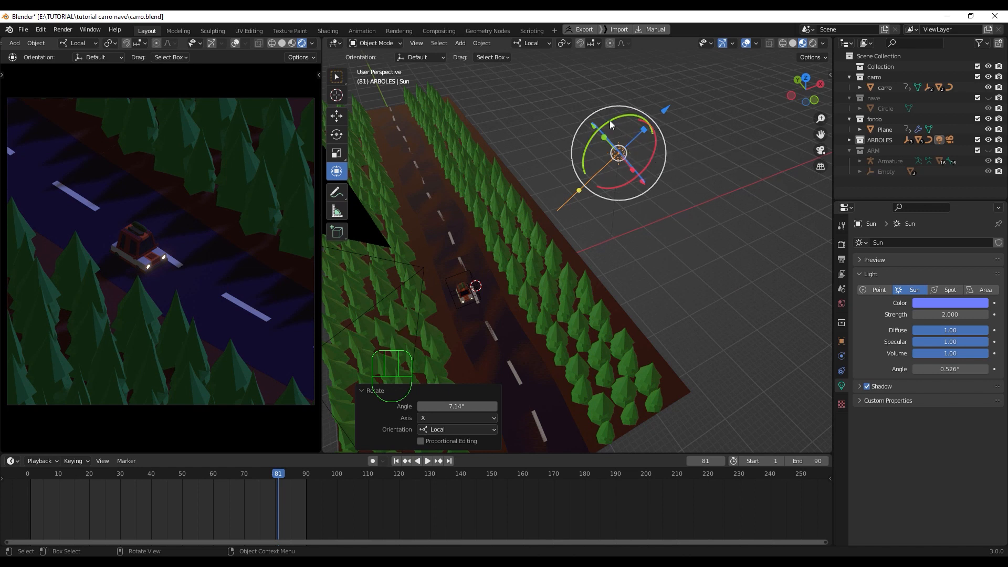
pyautogui.moveTo(609, 121)
pyautogui.mouseDown()
pyautogui.moveTo(619, 115)
pyautogui.moveTo(613, 123)
pyautogui.mouseUp()
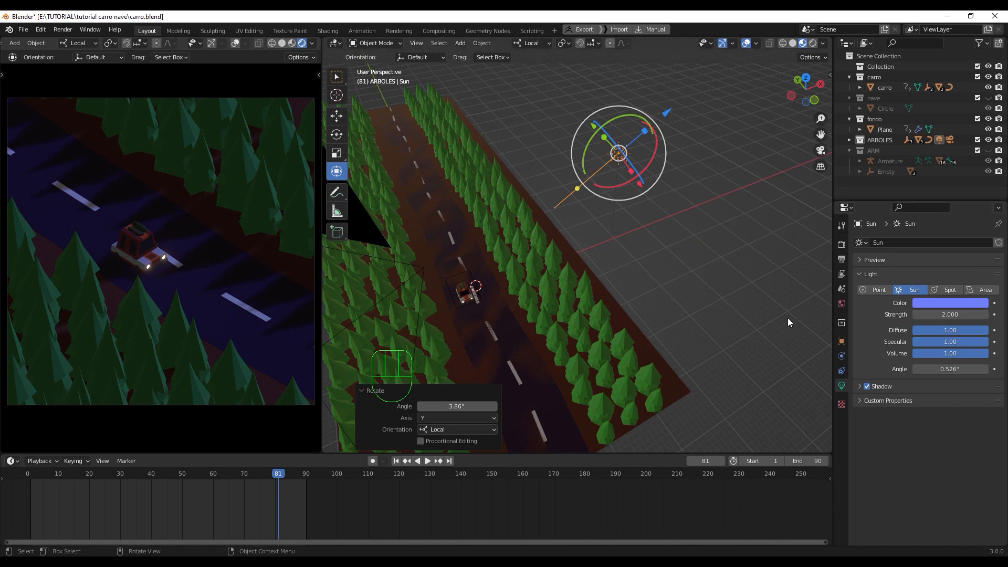
# Step: Raise the Eevee Bloom intensity to 0.053 for a stronger headlight glow
pyautogui.click(842, 244)
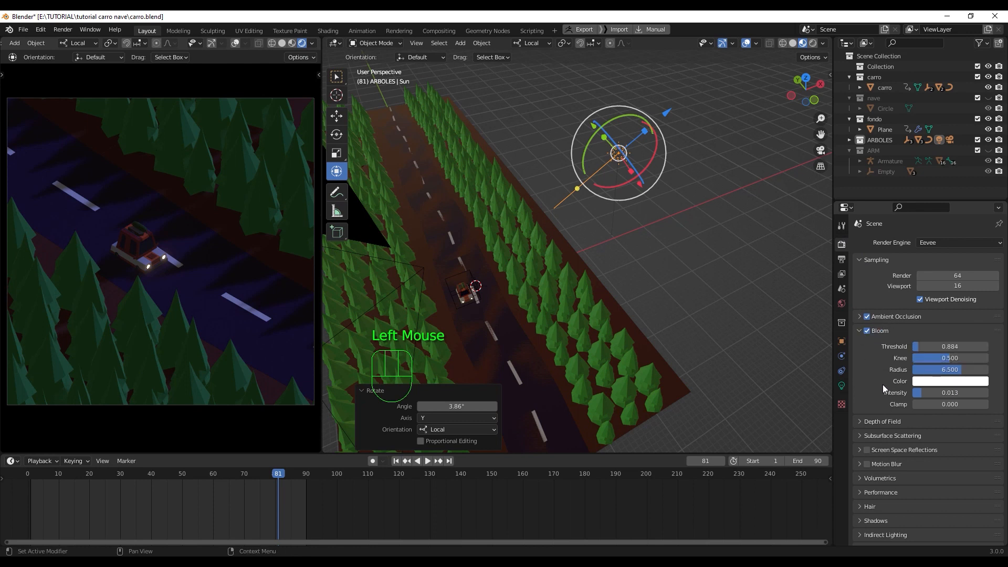
pyautogui.moveTo(921, 393); pyautogui.dragTo(952, 394)
pyautogui.click(861, 421)
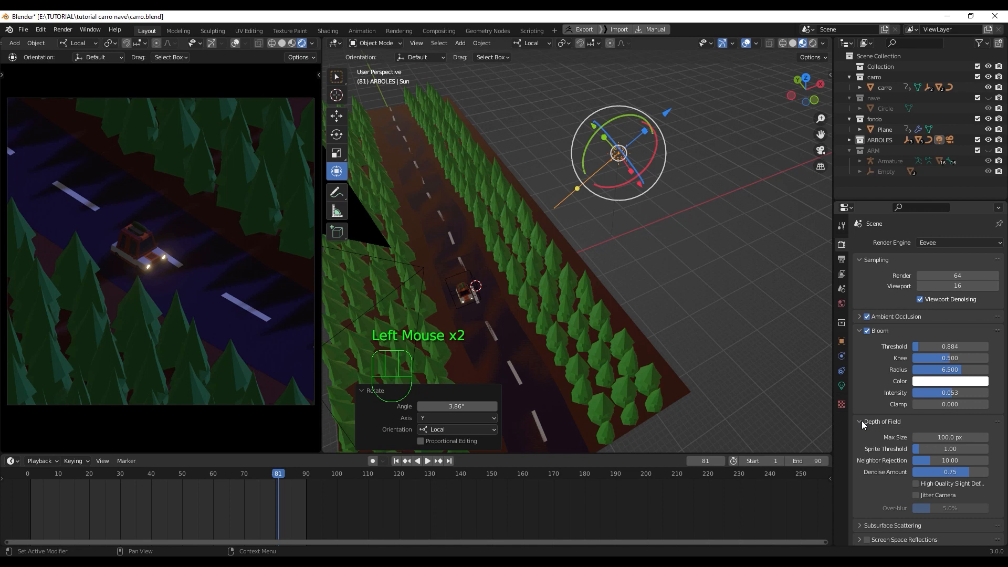
pyautogui.click(861, 421)
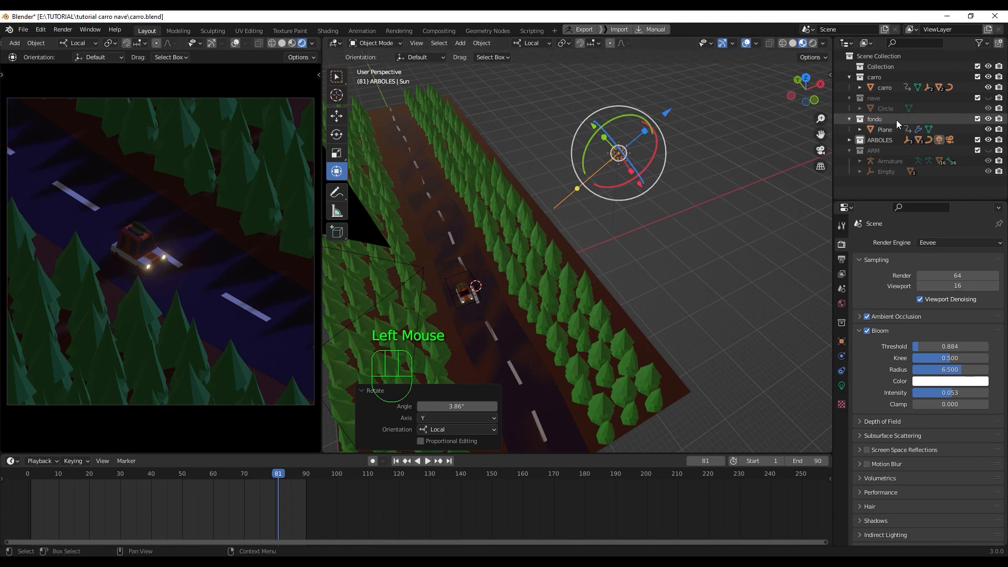
# Step: Select the scene camera and enable Depth of Field in its settings, with the focus and aperture options expanded
pyautogui.keyDown('shift'); pyautogui.moveTo(669, 212); pyautogui.dragTo(644, 249, button='middle'); pyautogui.keyUp('shift')
pyautogui.scroll(-1, 676, 213)
pyautogui.moveTo(629, 248); pyautogui.dragTo(548, 244, button='middle')
pyautogui.scroll(-1, 546, 243)
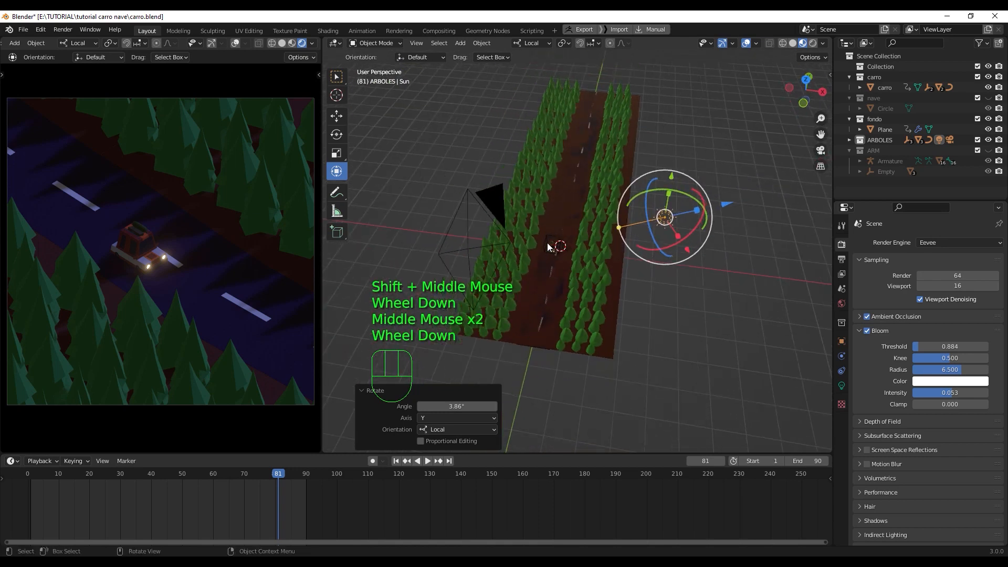
pyautogui.click(464, 261)
pyautogui.click(841, 385)
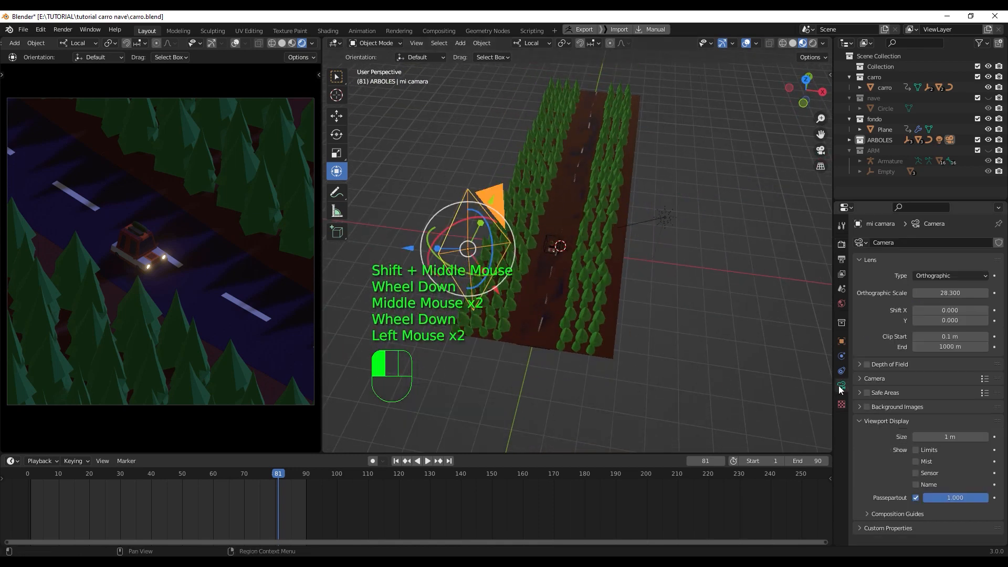
pyautogui.click(866, 364)
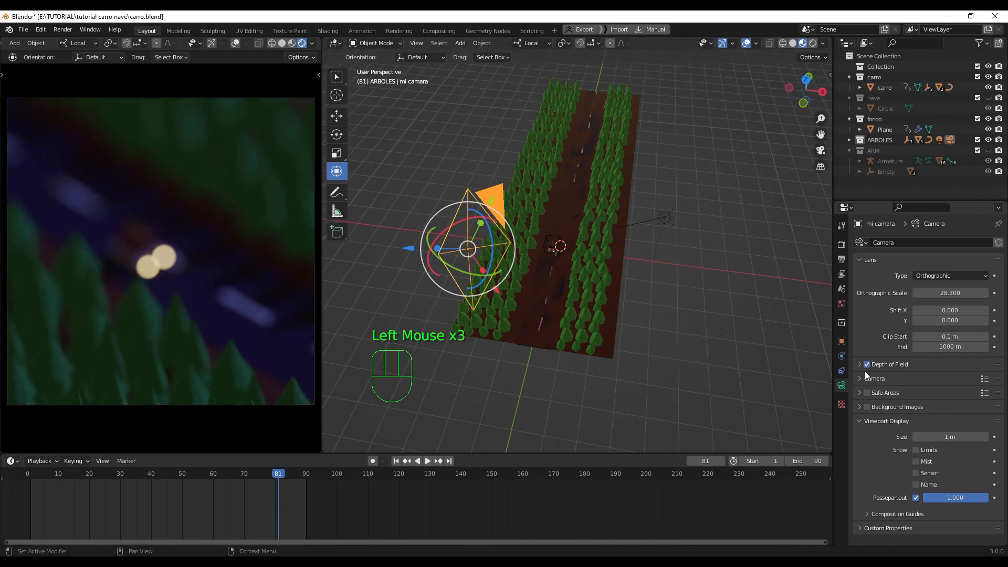
pyautogui.click(860, 365)
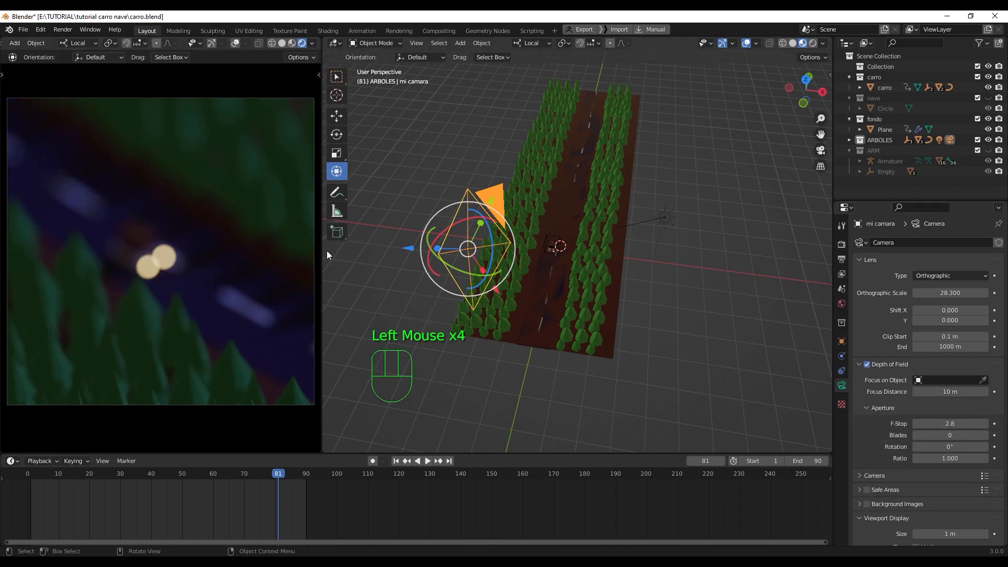
# Step: Enlarge the camera preview and set the camera's focus object to the Empty.003 surrounding the car
pyautogui.moveTo(322, 255); pyautogui.dragTo(408, 255)
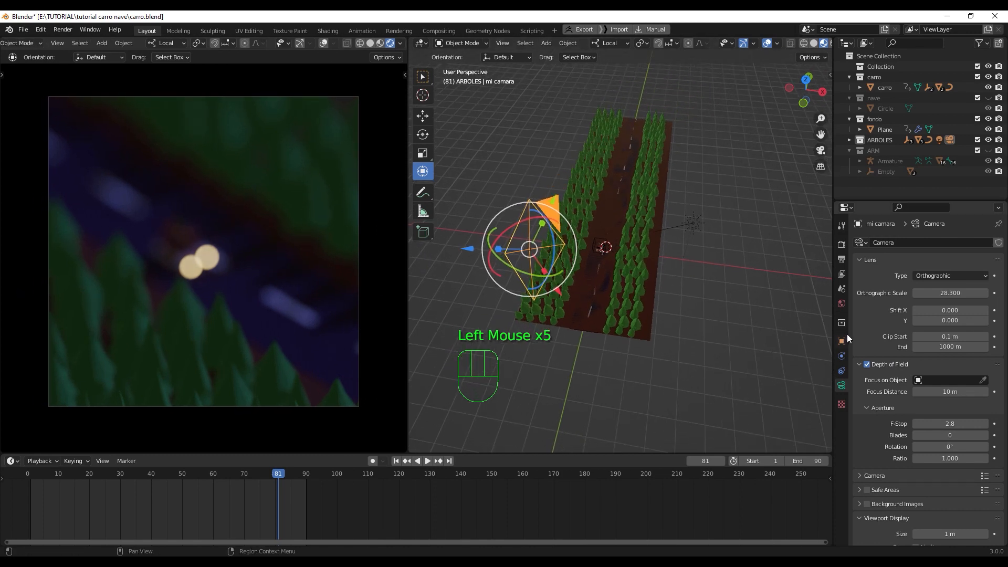
pyautogui.scroll(4, 627, 257)
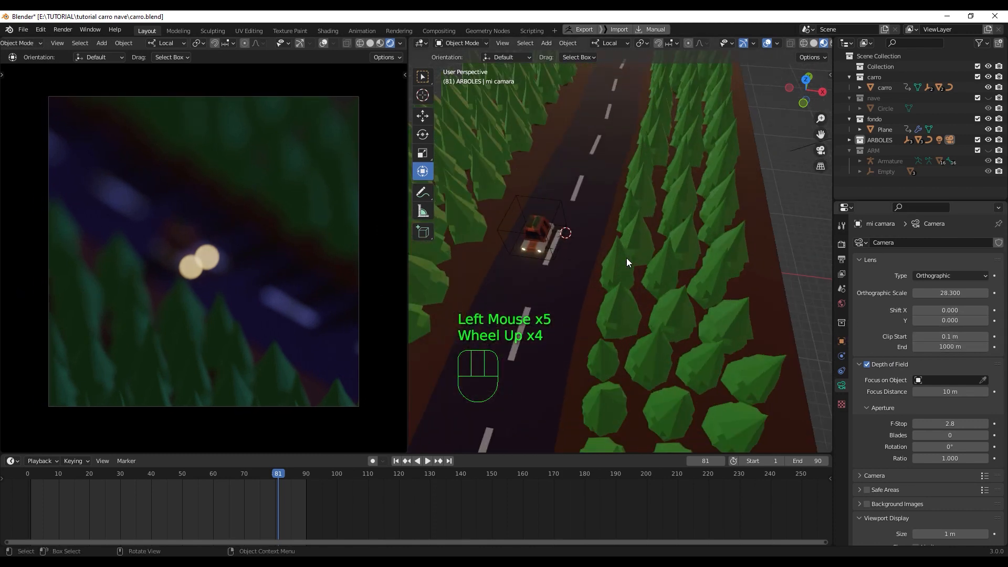
pyautogui.click(983, 380)
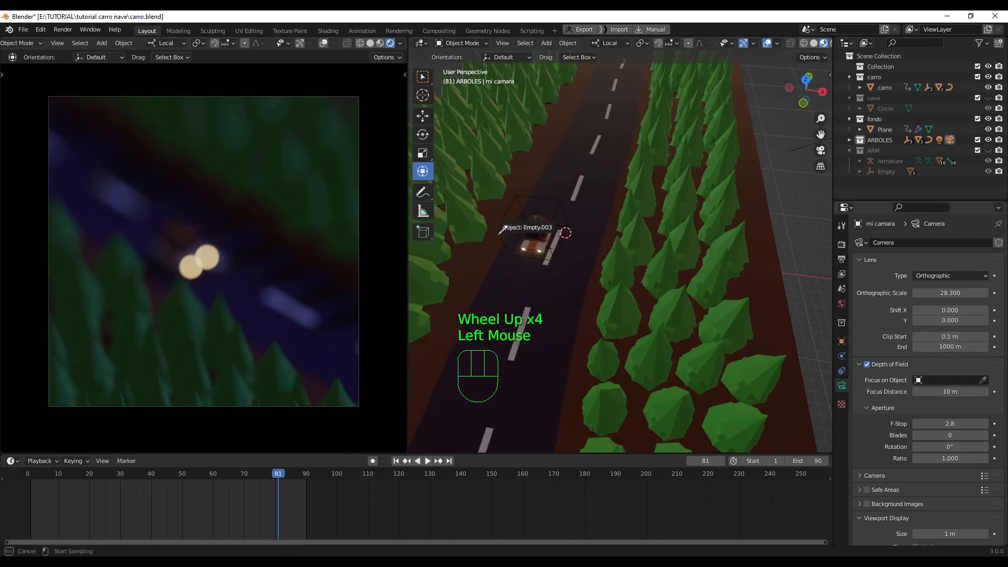
pyautogui.click(563, 203)
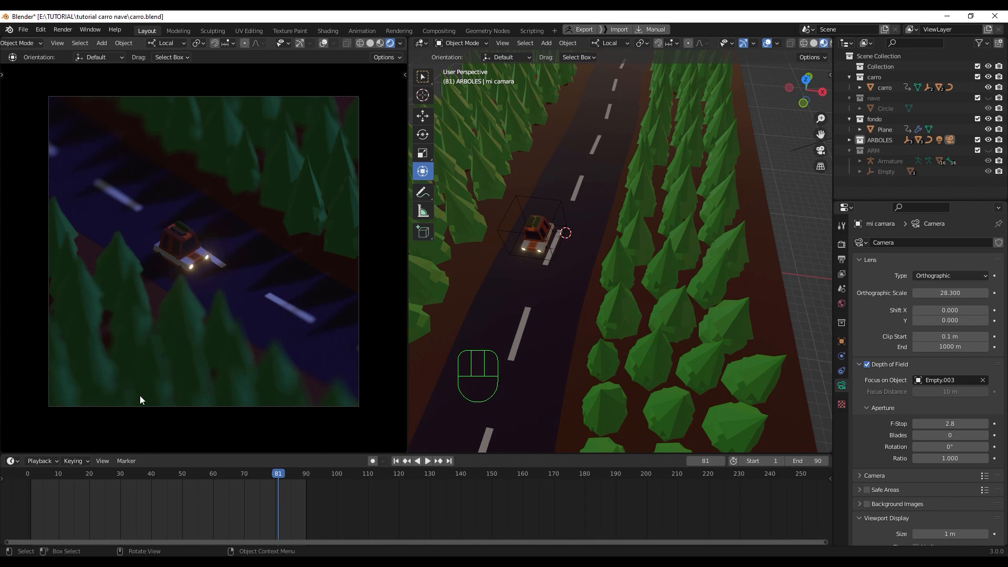
# Step: Scrub and play the animation to check how the camera focus follows the car
pyautogui.moveTo(39, 471); pyautogui.dragTo(307, 447)
pyautogui.press('space')
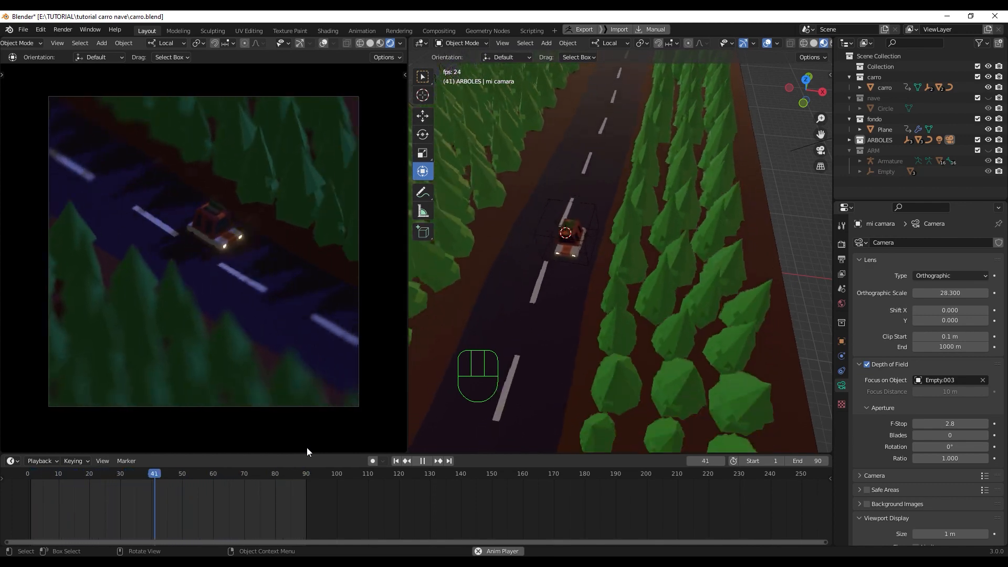
pyautogui.press('space')
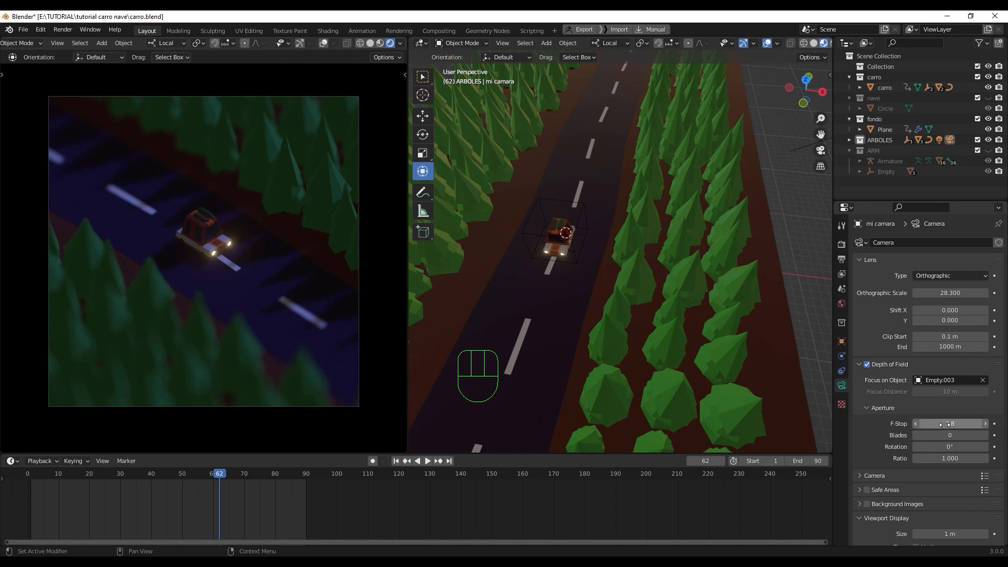
# Step: Try a camera F-Stop of 2.0 and play the animation to judge the stronger background blur
pyautogui.moveTo(953, 424)
pyautogui.mouseDown()
pyautogui.moveTo(926, 424)
pyautogui.moveTo(943, 424)
pyautogui.mouseUp()
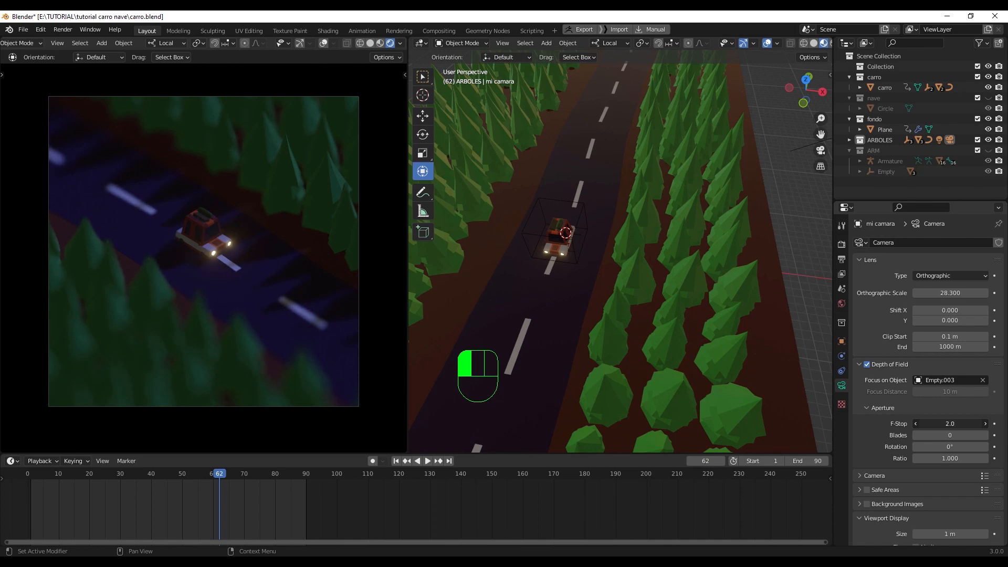
pyautogui.moveTo(943, 425); pyautogui.dragTo(944, 424)
pyautogui.press('space')
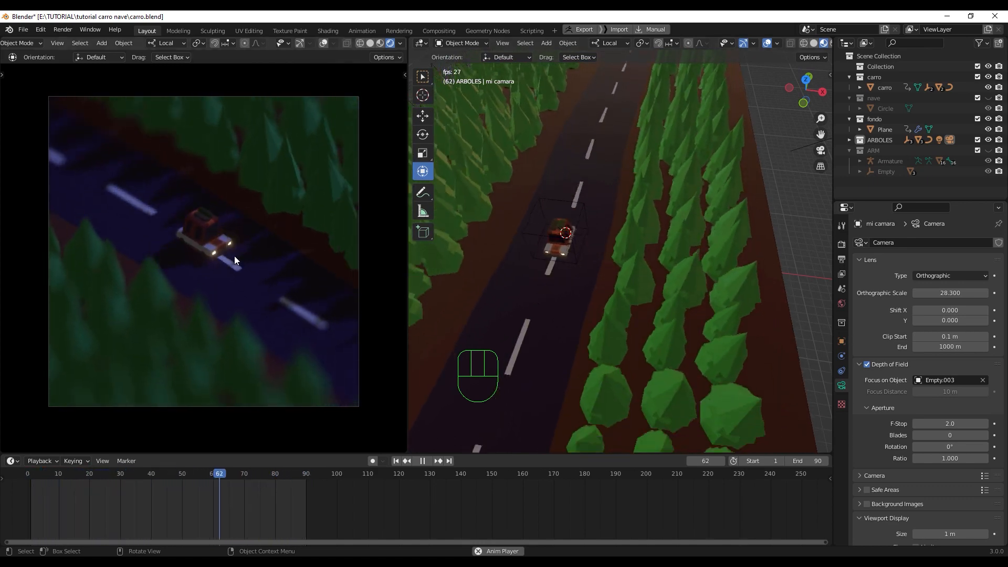
pyautogui.press('space')
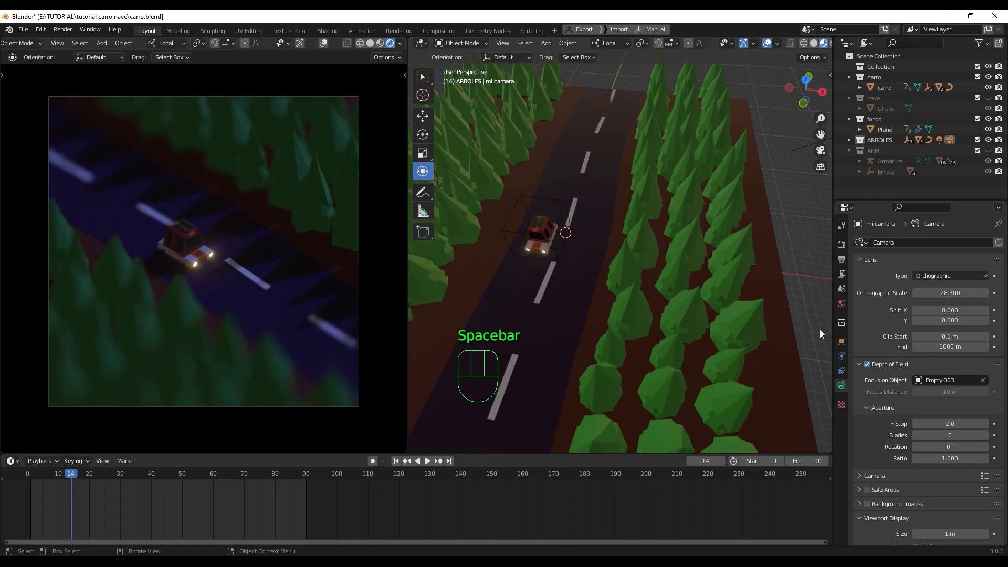
# Step: Set the camera's F-Stop to 2.8 and play the animation to check the blur
pyautogui.click(951, 425)
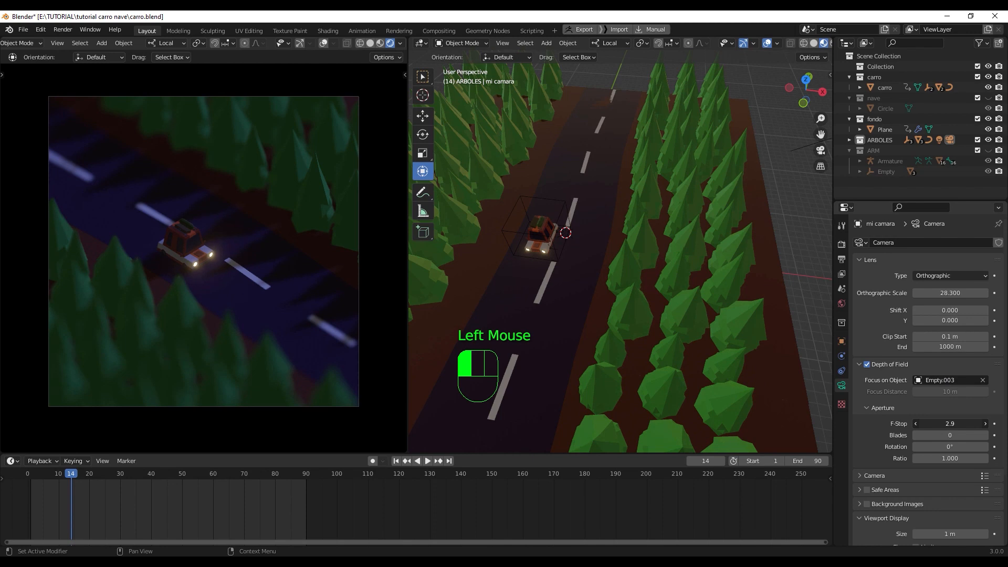
pyautogui.press('space')
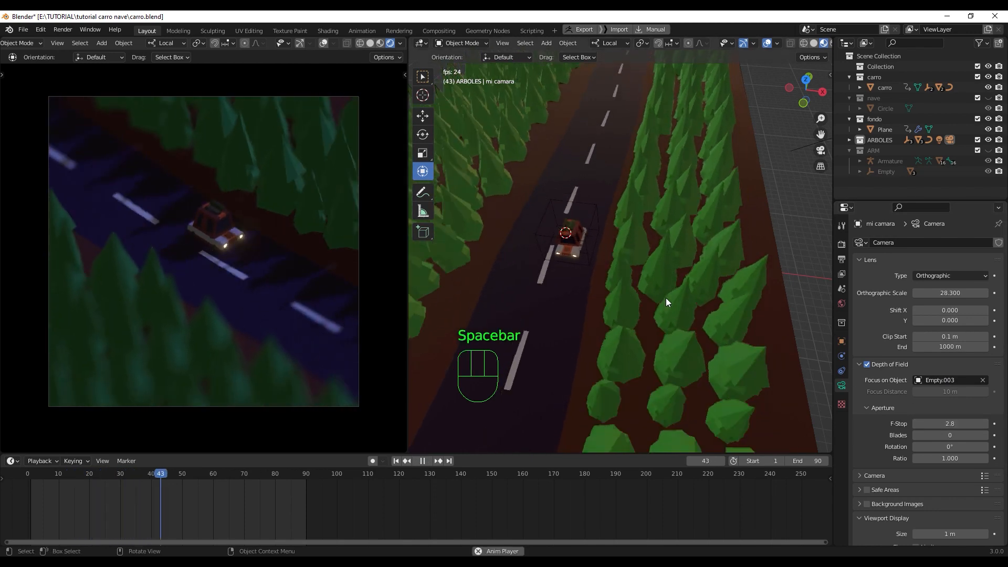
pyautogui.press('space')
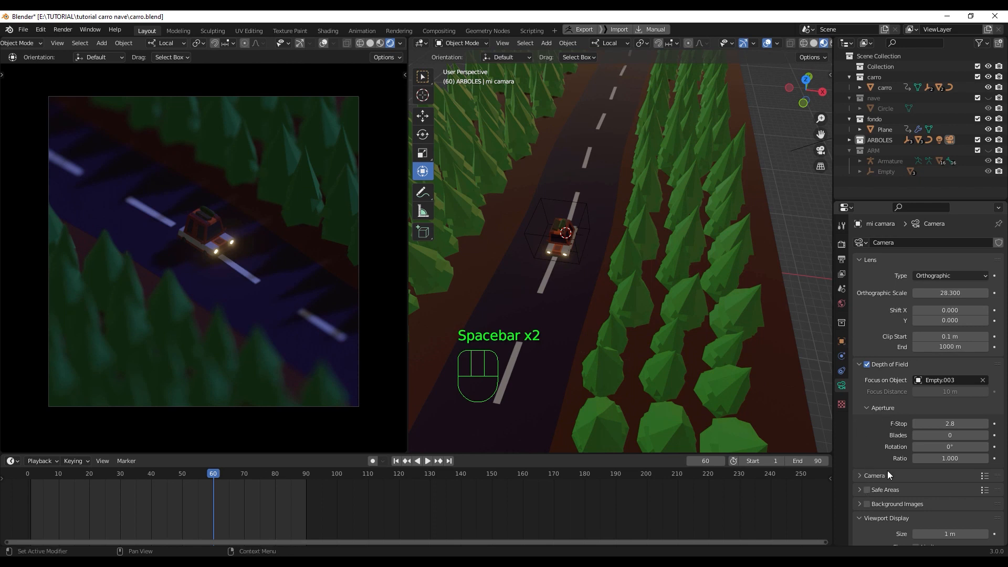
# Step: Enable Motion Blur in the Eevee render settings and render frame 60 as a still image
pyautogui.click(842, 244)
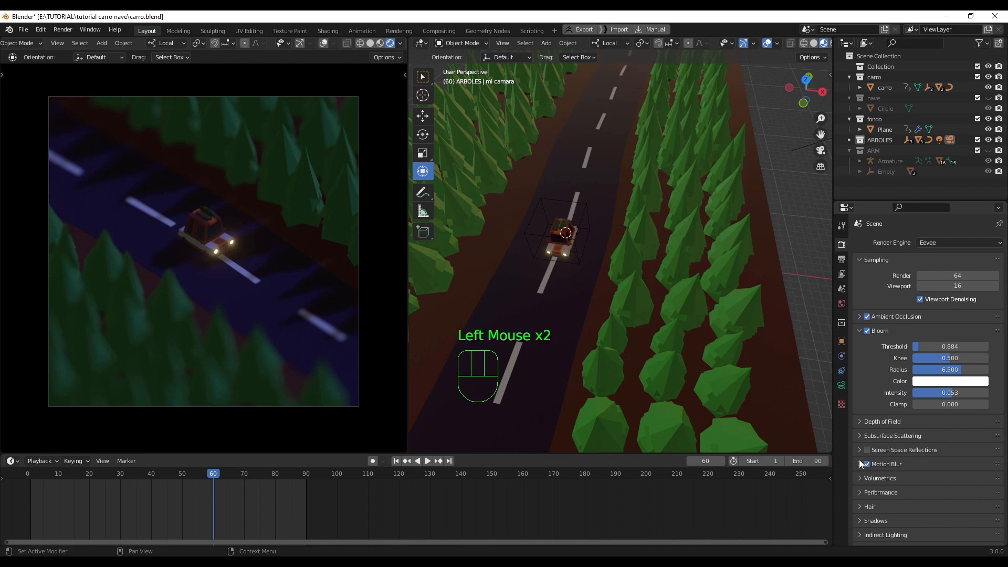
pyautogui.click(887, 464)
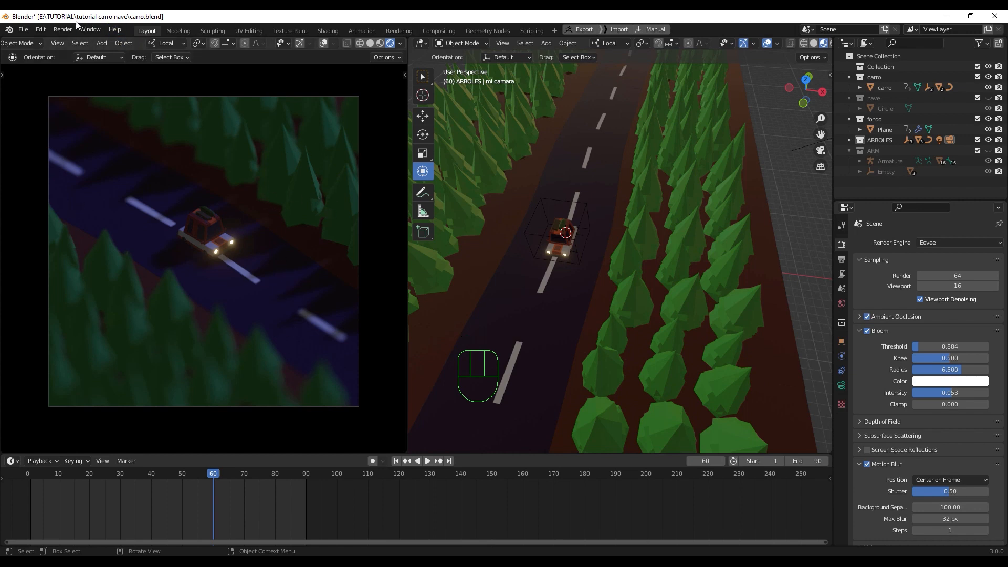
pyautogui.click(63, 30)
pyautogui.click(81, 42)
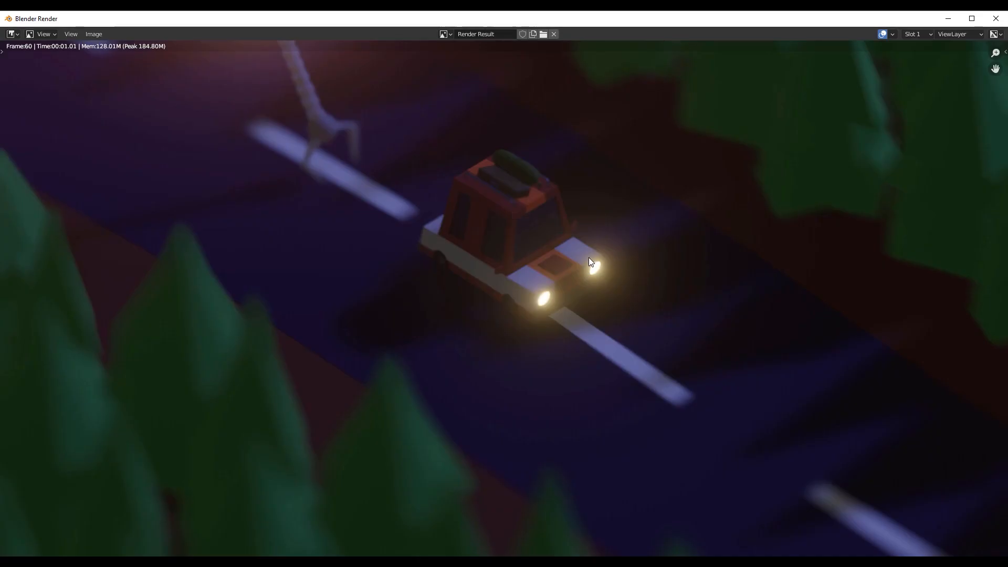
# Step: Switch the render result to Slot 7 and render frame 60 again
pyautogui.click(933, 34)
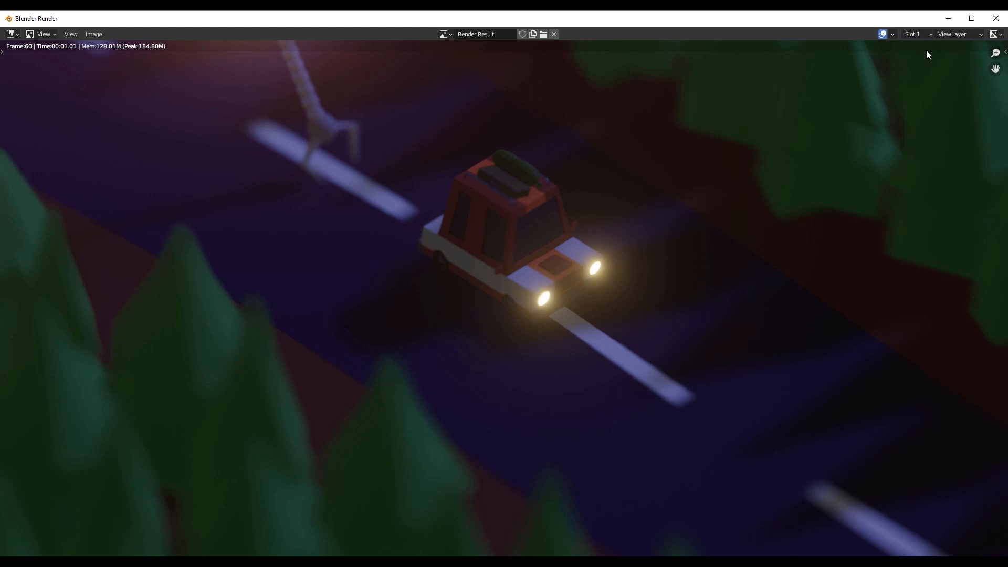
pyautogui.click(922, 108)
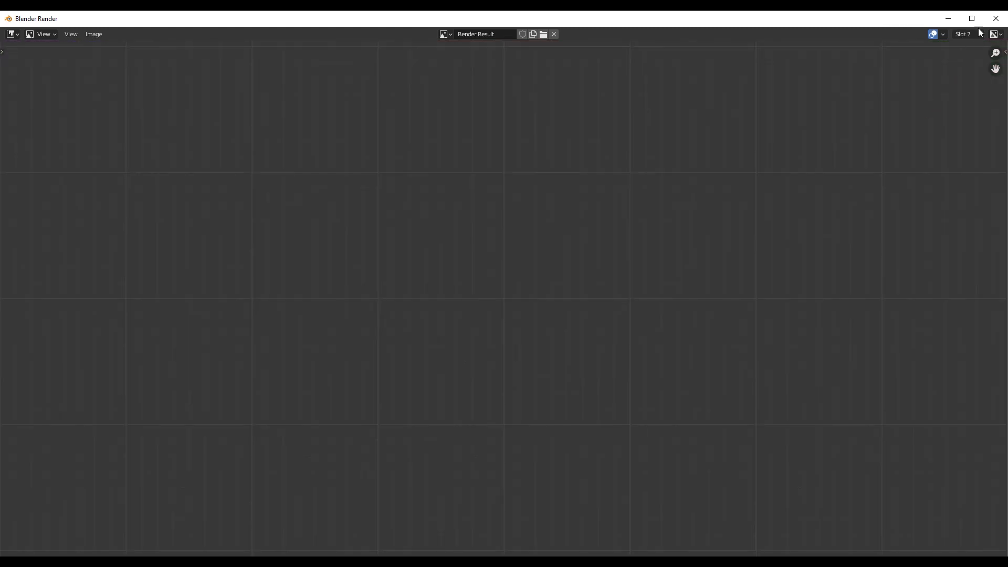
pyautogui.click(944, 19)
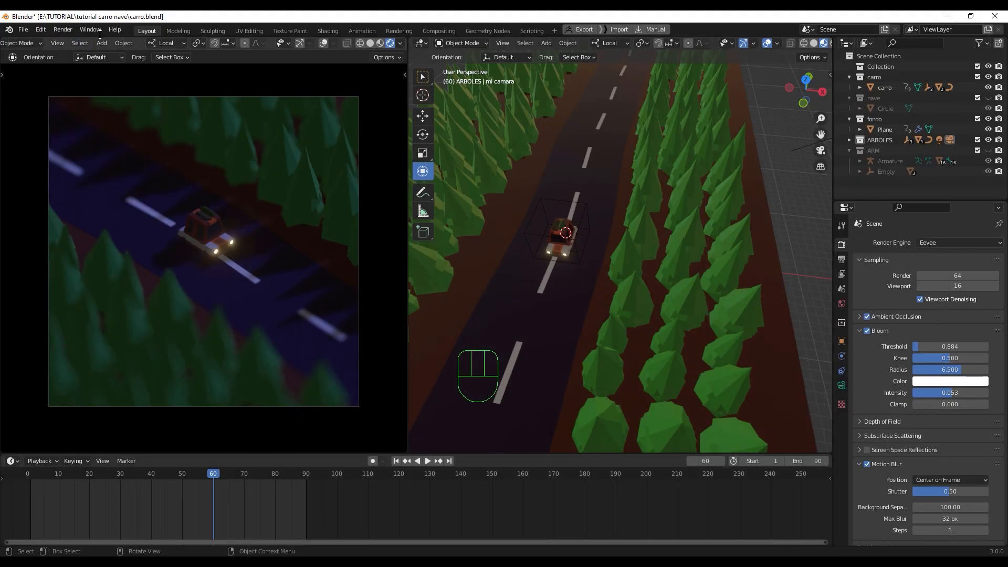
pyautogui.click(74, 30)
pyautogui.click(70, 41)
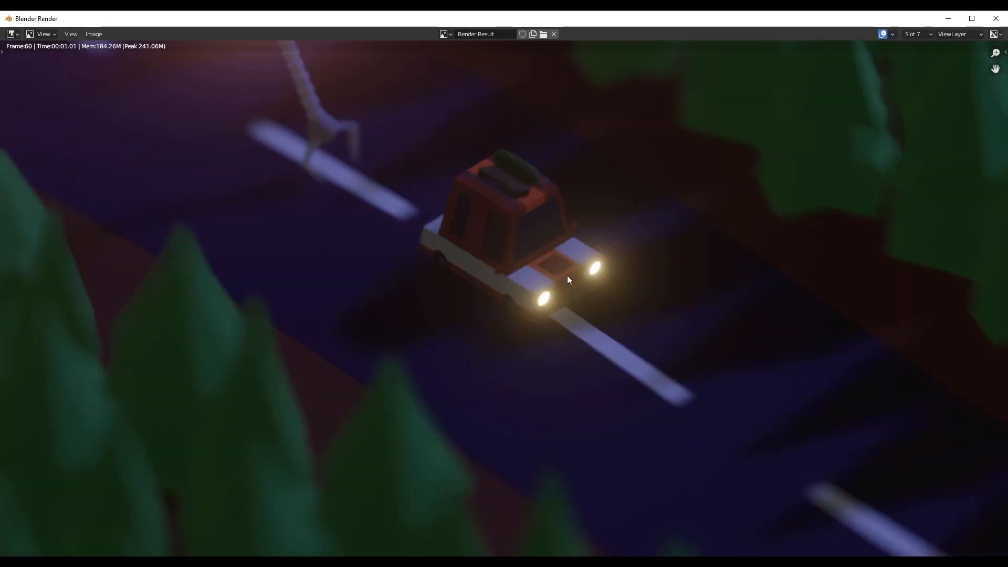
# Step: Examine the full rendered frame and the blur around the car, UFO and trees, and minimize the render window
pyautogui.scroll(-1, 599, 247)
pyautogui.scroll(-2, 599, 248)
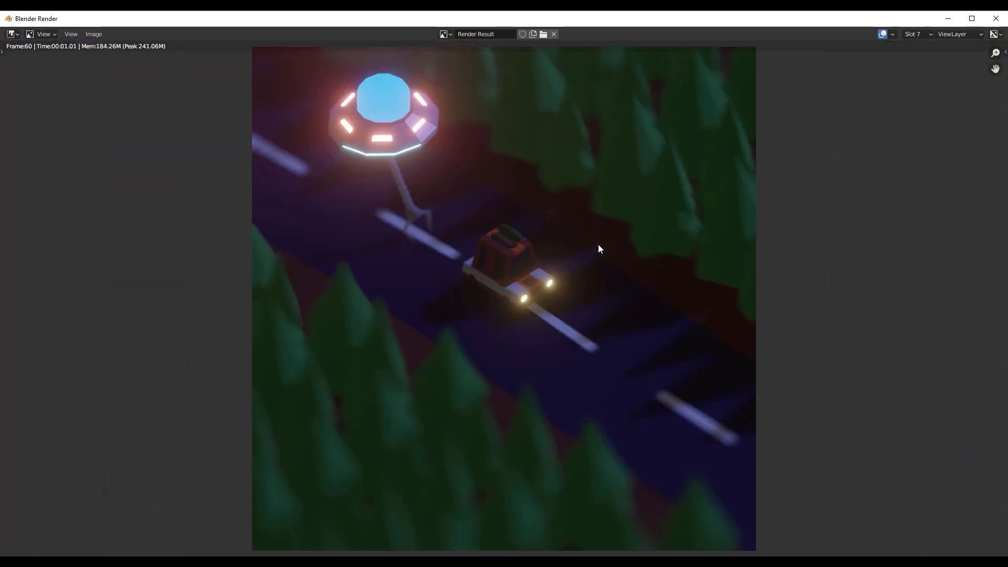
pyautogui.scroll(1, 599, 248)
pyautogui.scroll(1, 535, 253)
pyautogui.scroll(-1, 535, 254)
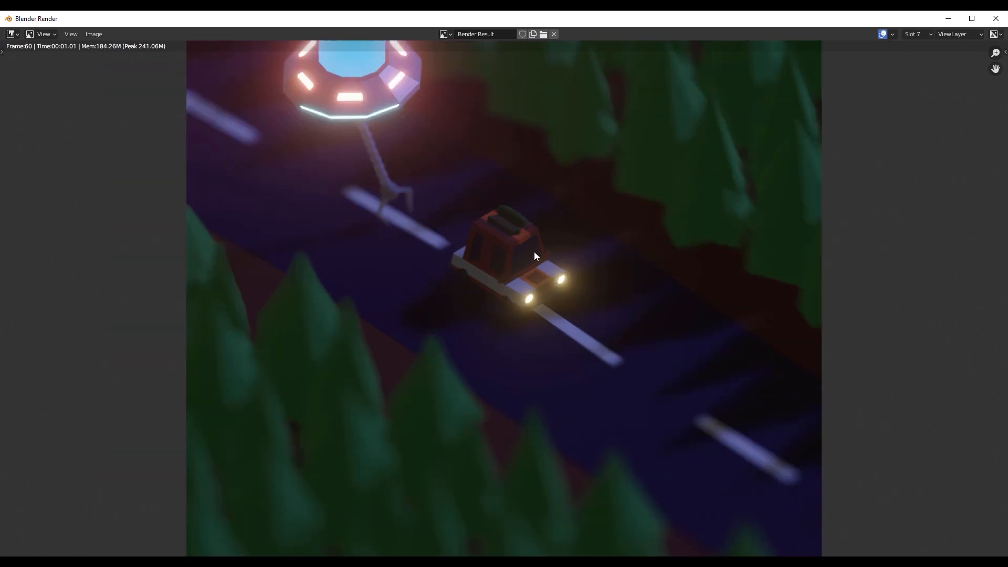
pyautogui.scroll(-2, 534, 254)
pyautogui.scroll(2, 534, 251)
pyautogui.scroll(-1, 527, 243)
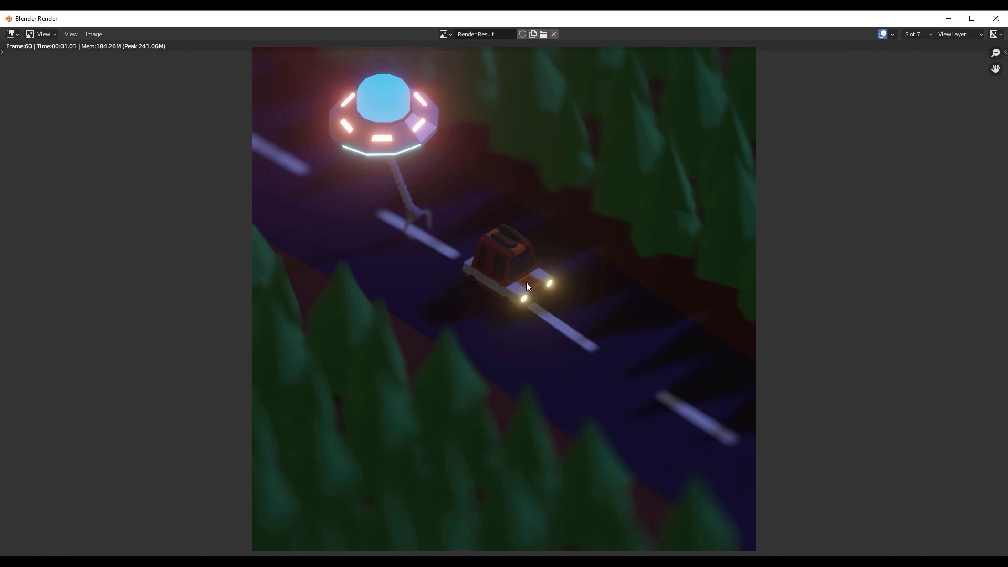
pyautogui.click(948, 21)
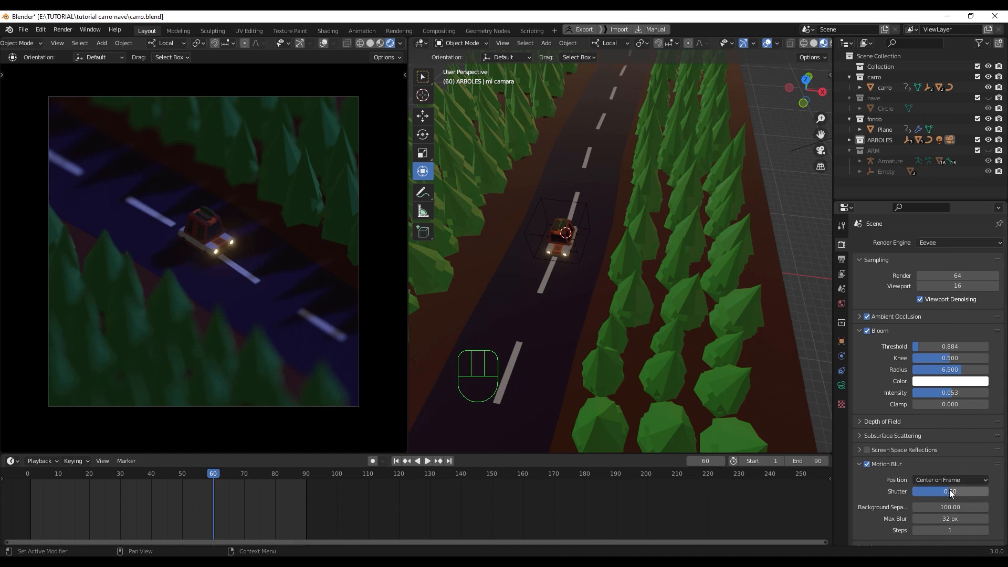
# Step: Reduce the Motion Blur shutter to 0.14
pyautogui.moveTo(949, 489); pyautogui.dragTo(922, 490)
pyautogui.hotkey('ctrl', 'z')
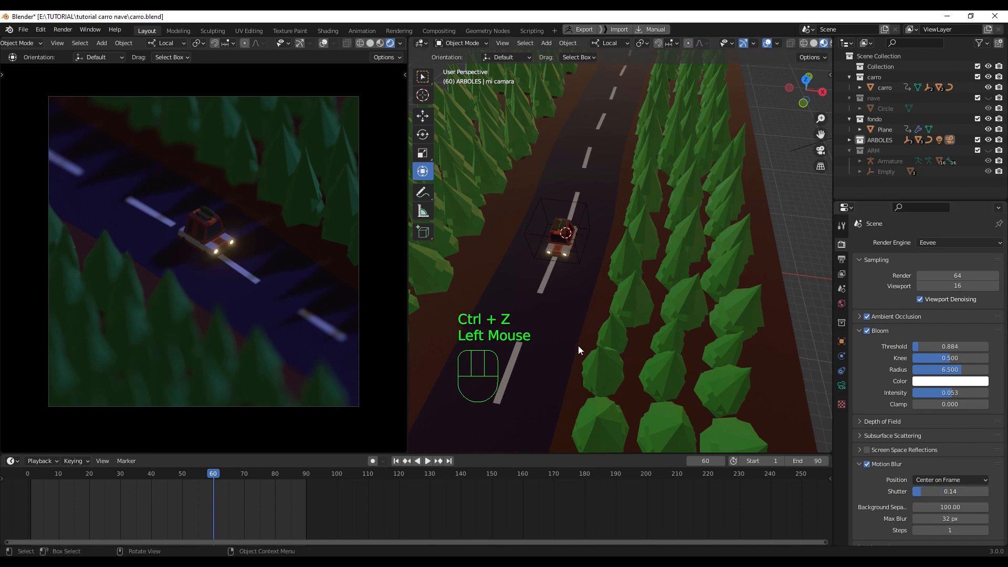
# Step: Render frame 73 as a still image and switch the render result to Slot 8
pyautogui.moveTo(217, 472); pyautogui.dragTo(255, 482)
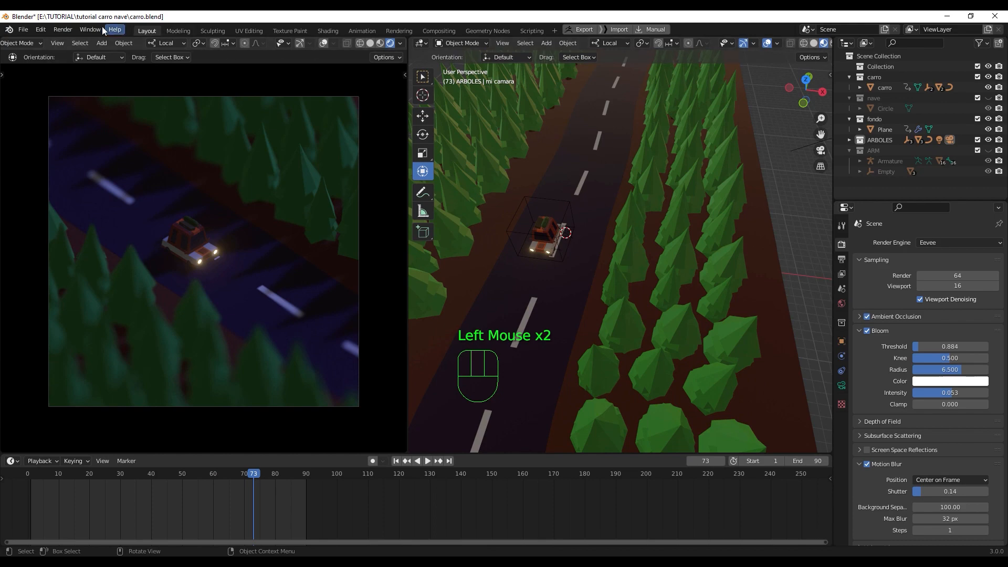
pyautogui.click(63, 29)
pyautogui.click(79, 38)
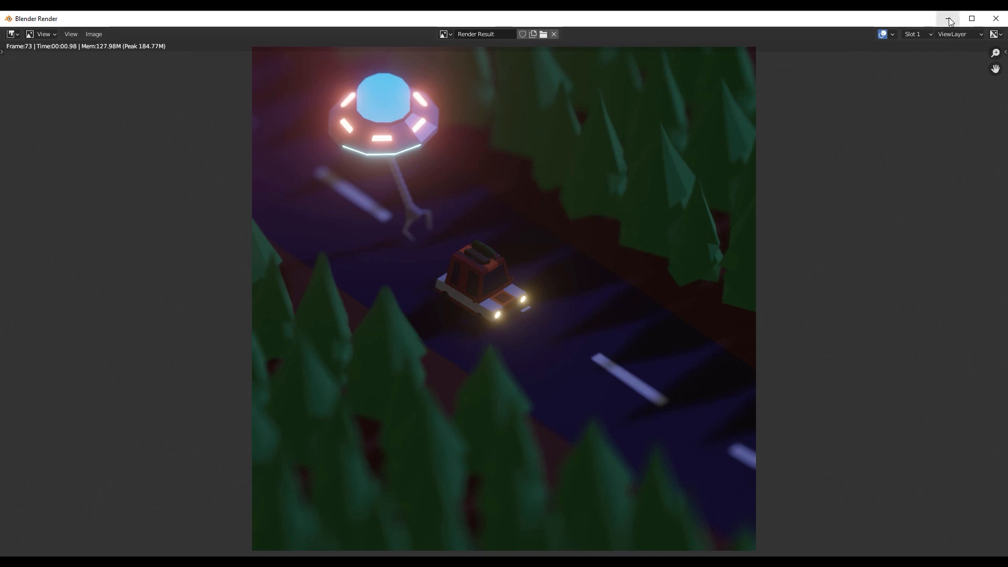
pyautogui.click(917, 34)
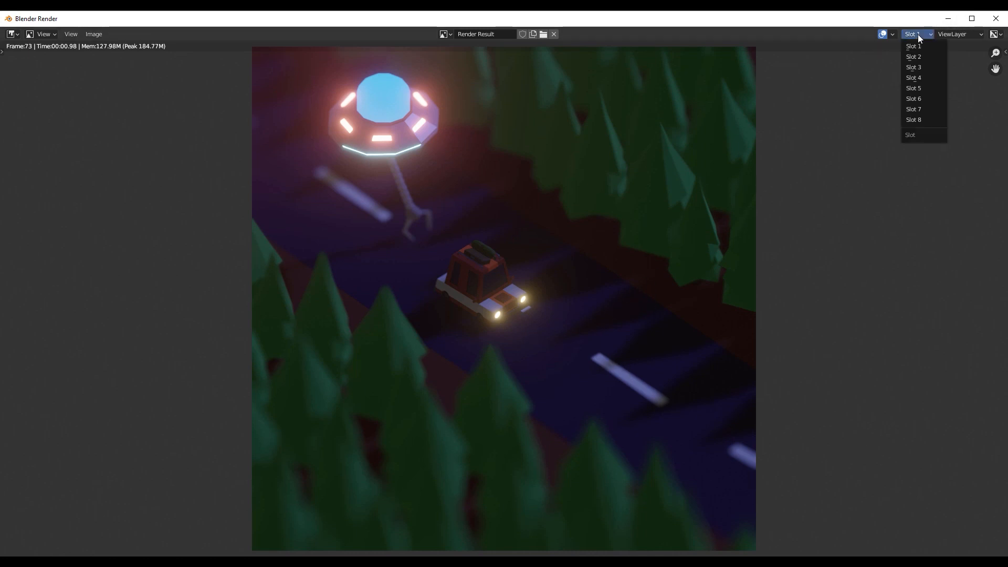
pyautogui.click(923, 120)
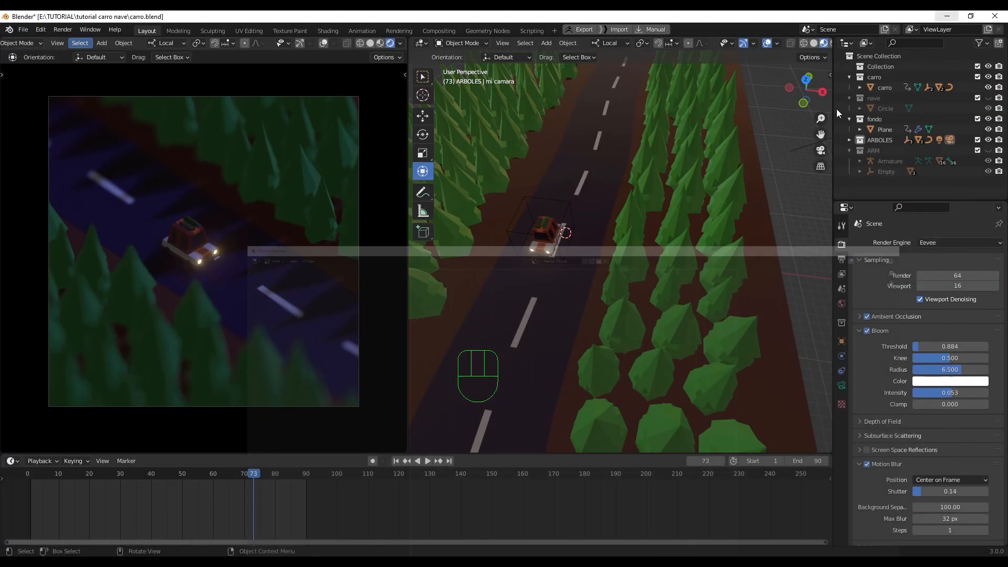
# Step: Raise the Motion Blur shutter to 0.59 and render frame 85 as a still image
pyautogui.click(996, 19)
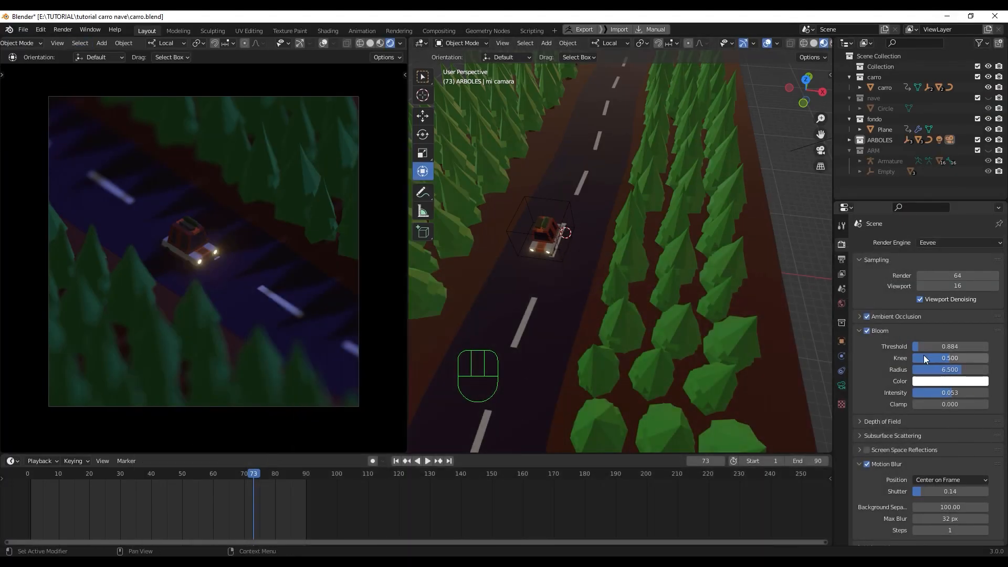
pyautogui.moveTo(931, 491); pyautogui.dragTo(956, 491)
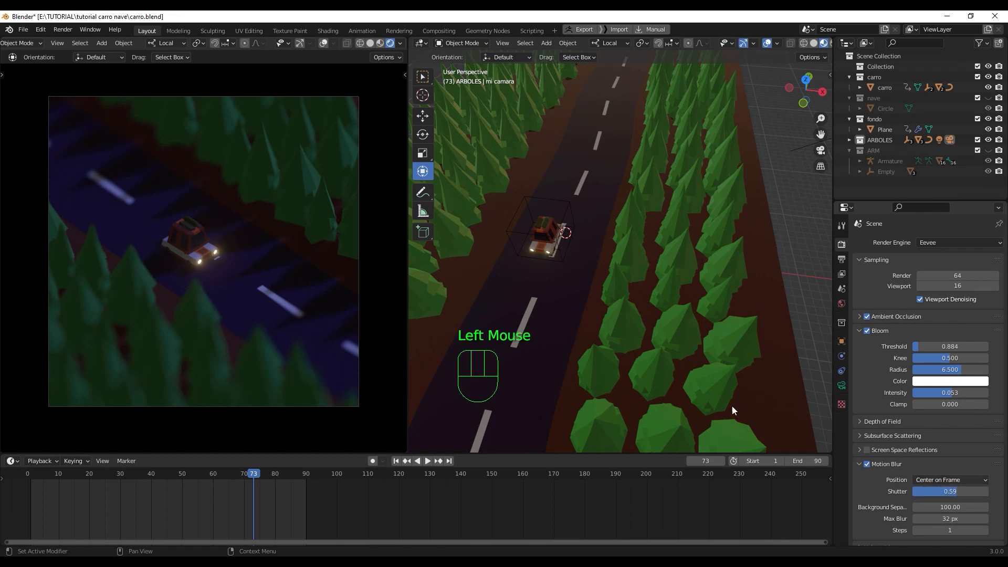
pyautogui.moveTo(257, 473); pyautogui.dragTo(291, 473)
pyautogui.click(69, 29)
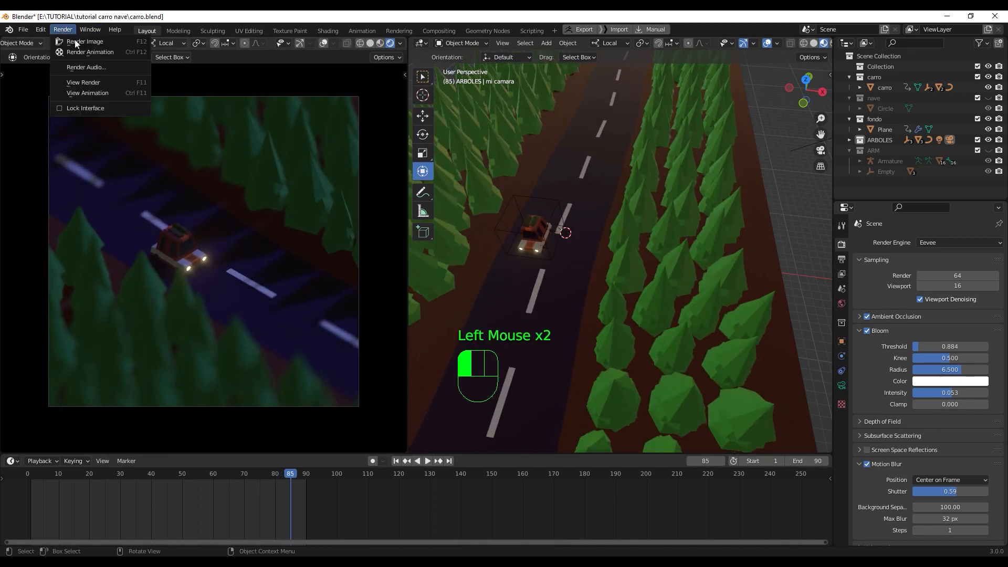
pyautogui.click(75, 40)
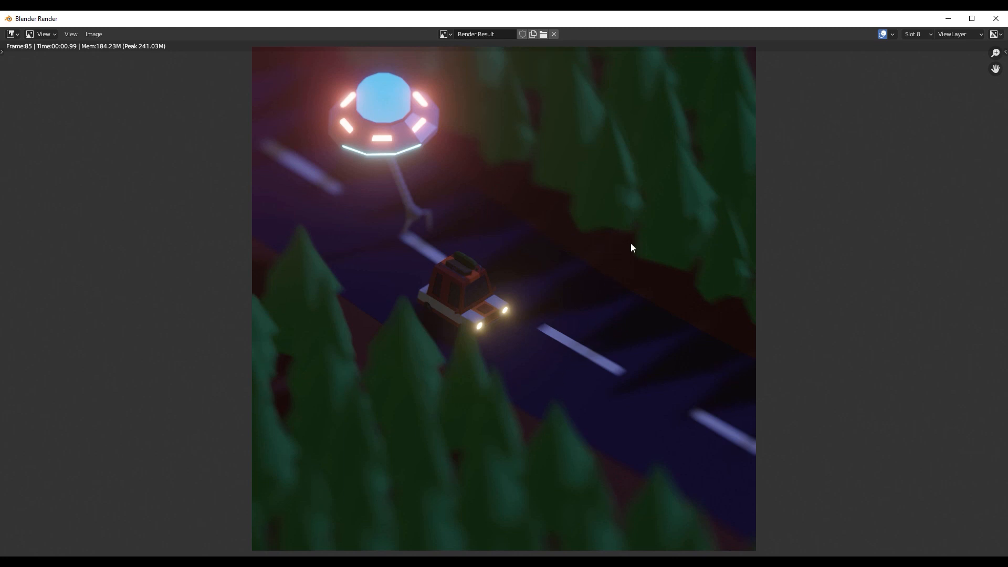
pyautogui.click(948, 18)
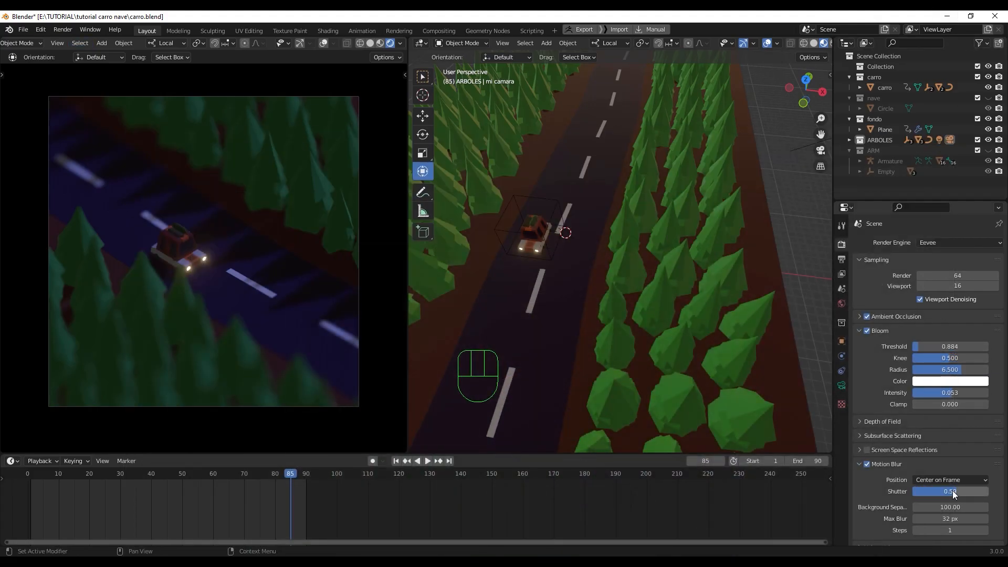
# Step: Set the Motion Blur shutter to 0.50 and its position to Start on Frame
pyautogui.moveTo(952, 491); pyautogui.dragTo(959, 490)
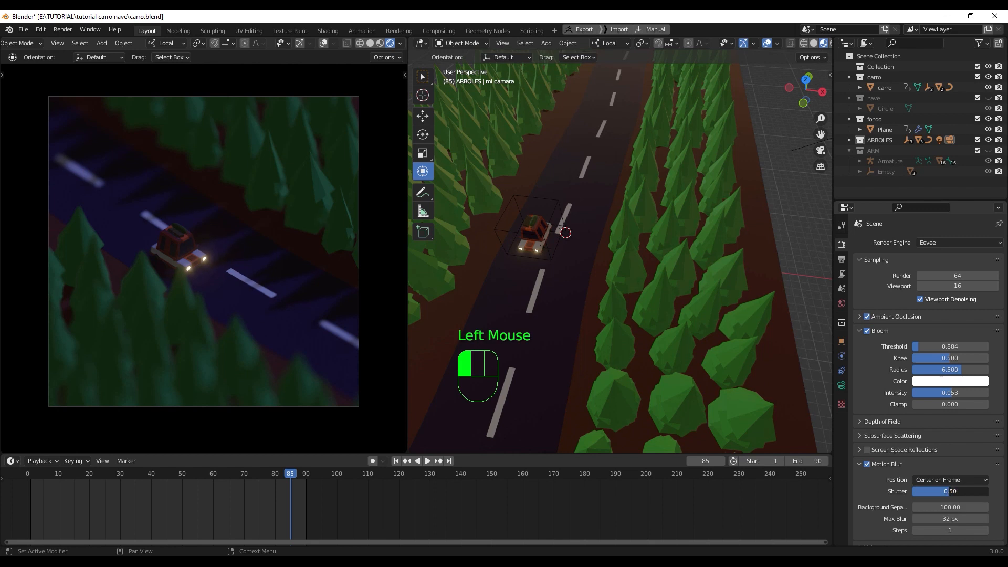
pyautogui.click(971, 482)
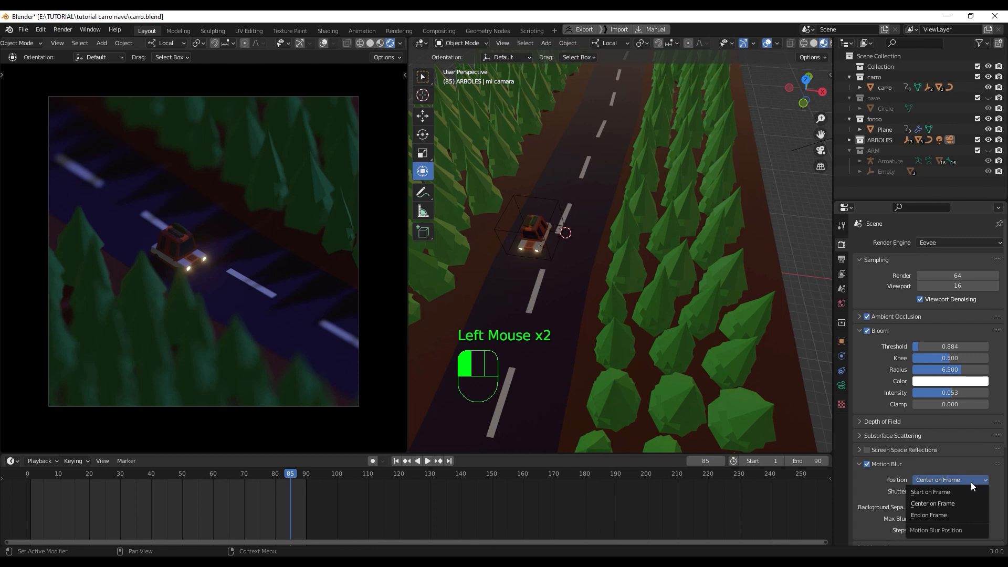
pyautogui.click(971, 482)
pyautogui.moveTo(971, 480); pyautogui.dragTo(959, 494)
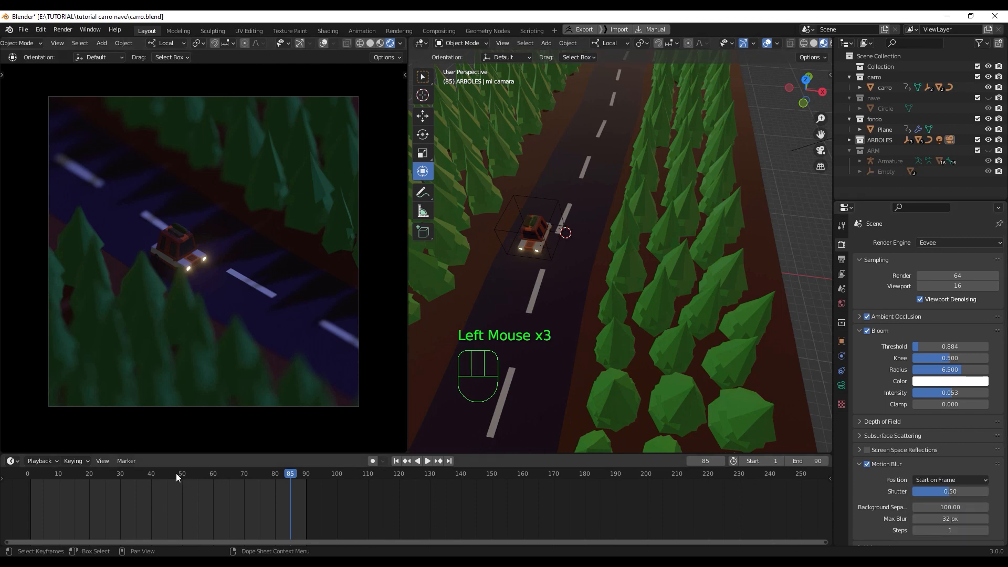
# Step: Render frame 9 as a still image to check the motion blur, and minimize the render window
pyautogui.moveTo(176, 475); pyautogui.dragTo(57, 475)
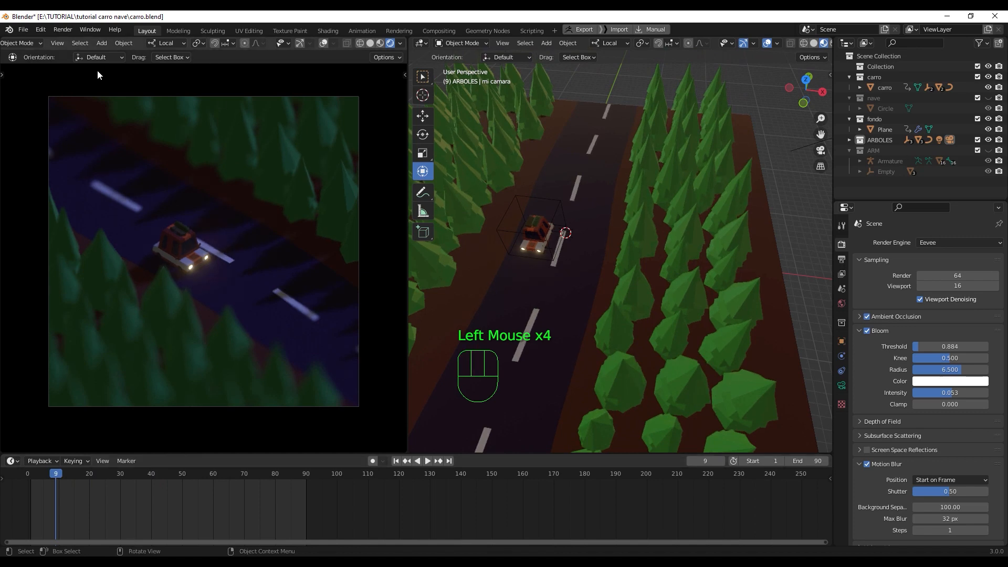
pyautogui.click(67, 29)
pyautogui.click(79, 41)
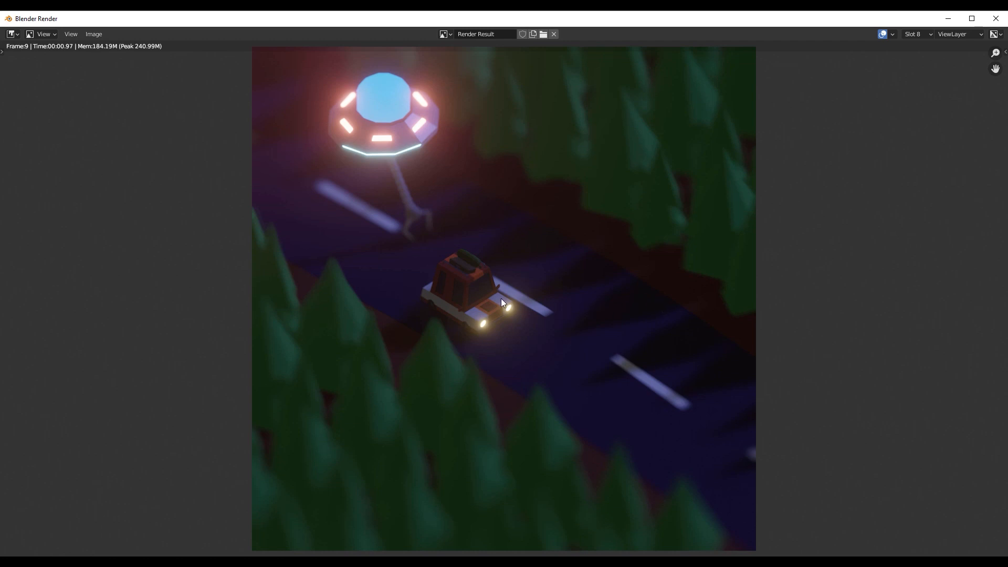
pyautogui.click(948, 18)
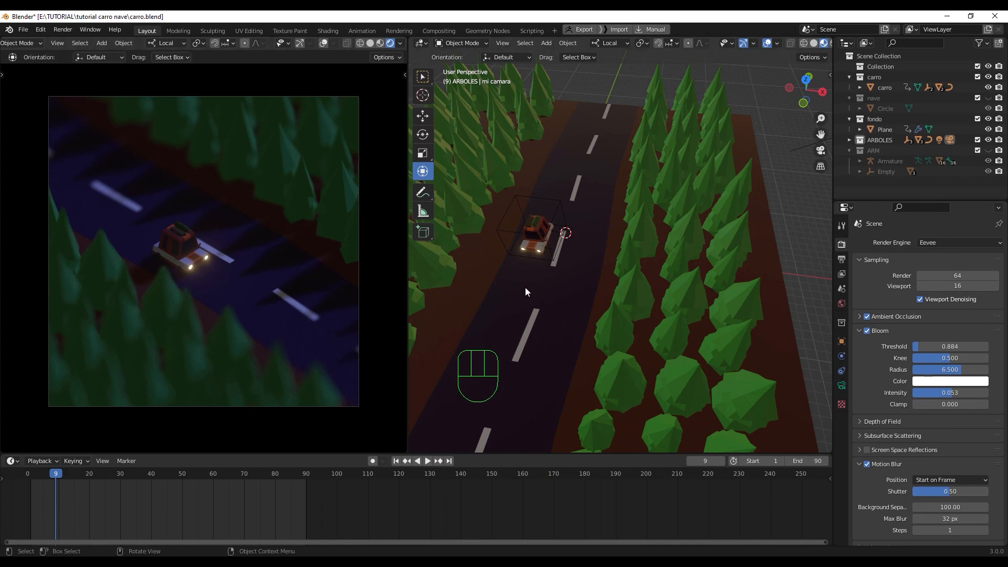
# Step: Examine the road, tree rows and overall extent of the forest scene from several angles and distances
pyautogui.moveTo(525, 288); pyautogui.dragTo(586, 265, button='middle')
pyautogui.scroll(-2, 546, 294)
pyautogui.scroll(-1, 552, 294)
pyautogui.scroll(-1, 585, 265)
pyautogui.moveTo(622, 329); pyautogui.dragTo(641, 205, button='middle')
pyautogui.scroll(-2, 594, 327)
pyautogui.scroll(-1, 595, 330)
pyautogui.scroll(2, 625, 266)
pyautogui.scroll(3, 615, 165)
pyautogui.keyDown('shift'); pyautogui.moveTo(615, 164); pyautogui.dragTo(611, 304, button='middle'); pyautogui.keyUp('shift')
pyautogui.scroll(-2, 623, 250)
pyautogui.scroll(2, 621, 241)
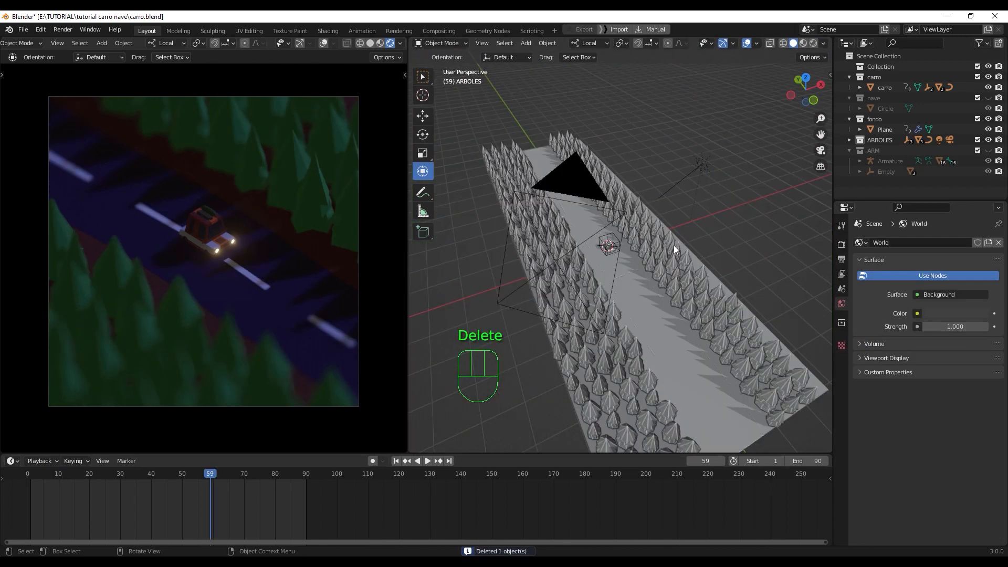
# Step: Add a cube at the car's position on the road
pyautogui.moveTo(631, 290)
pyautogui.mouseDown(button='middle')
pyautogui.moveTo(594, 278)
pyautogui.moveTo(629, 237)
pyautogui.moveTo(608, 307)
pyautogui.mouseUp(button='middle')
pyautogui.scroll(3, 629, 238)
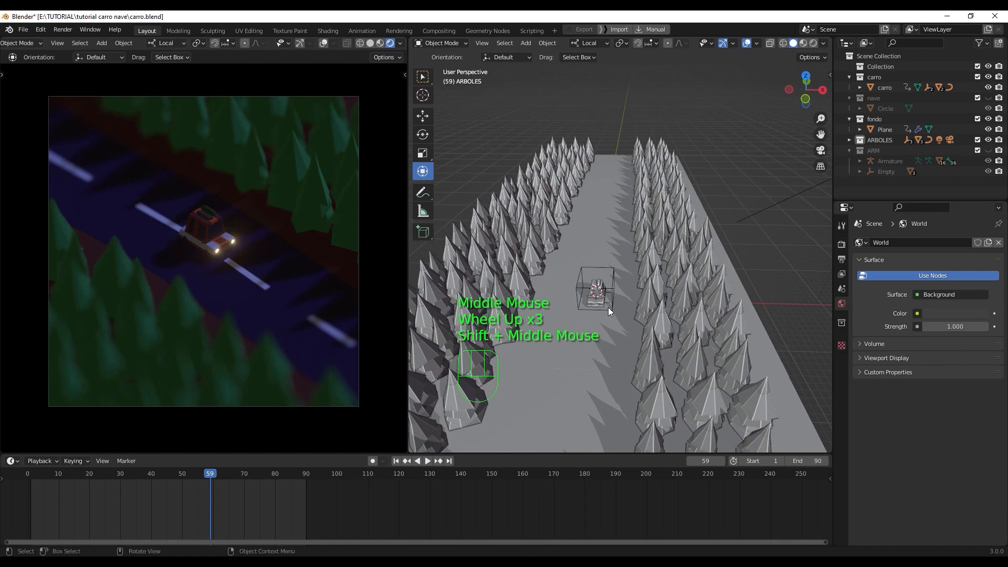
pyautogui.hotkey('shift', 'a')
pyautogui.moveTo(607, 308)
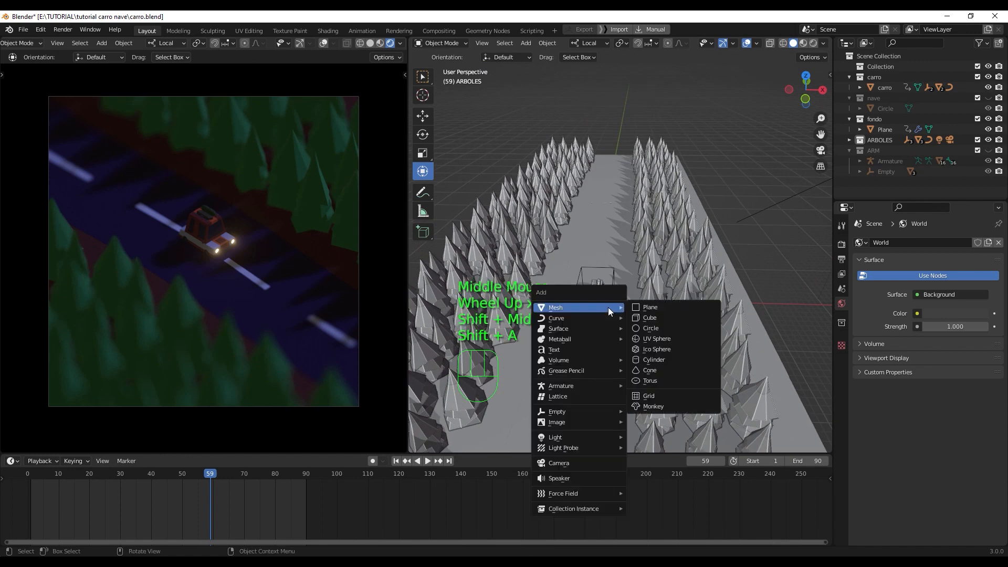
pyautogui.click(670, 317)
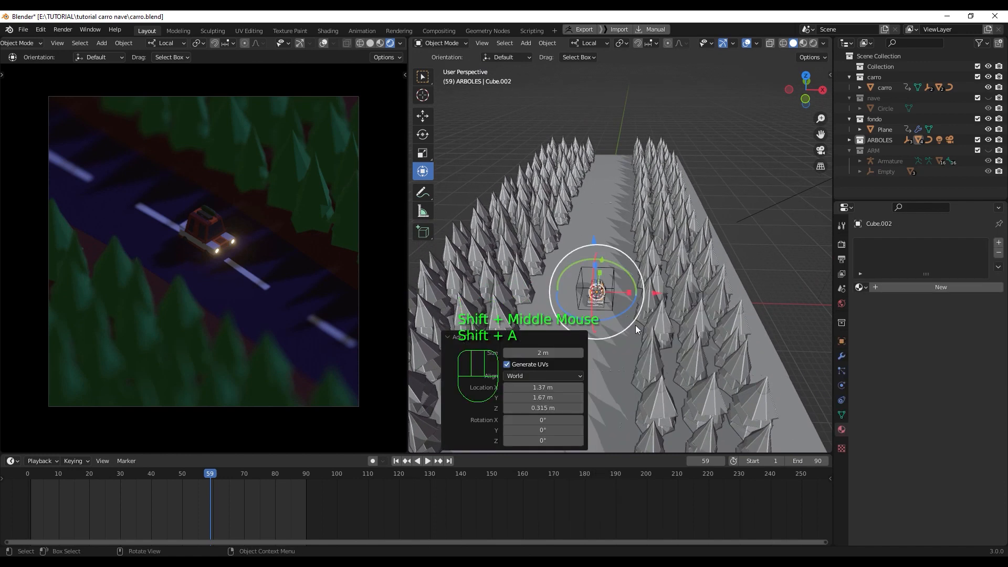
# Step: Scale the new cube uniformly by 5.859 and continue enlarging it around the car and forest
pyautogui.moveTo(635, 325); pyautogui.dragTo(677, 312, button='middle')
pyautogui.press('s')
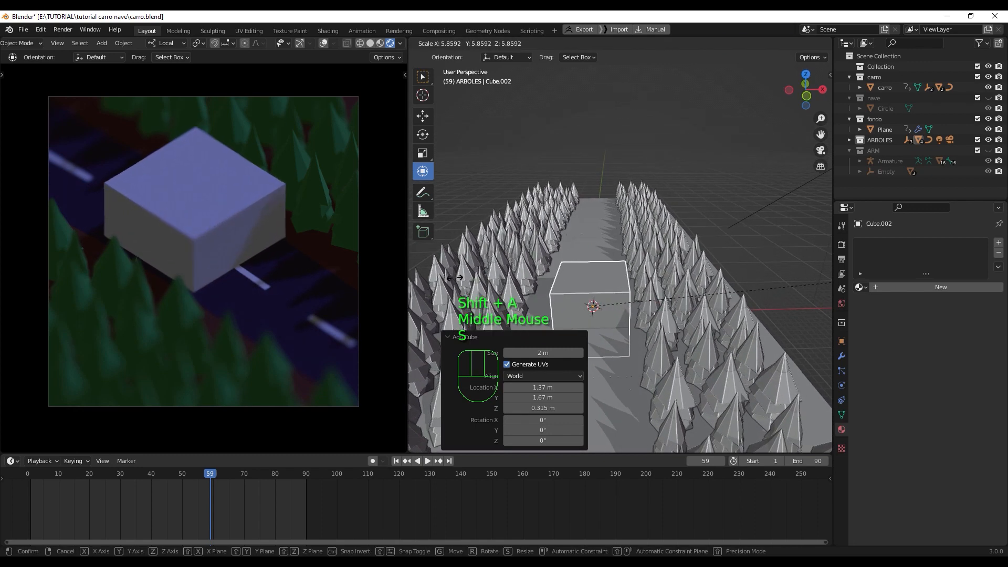
pyautogui.click(180, 322)
pyautogui.press('s')
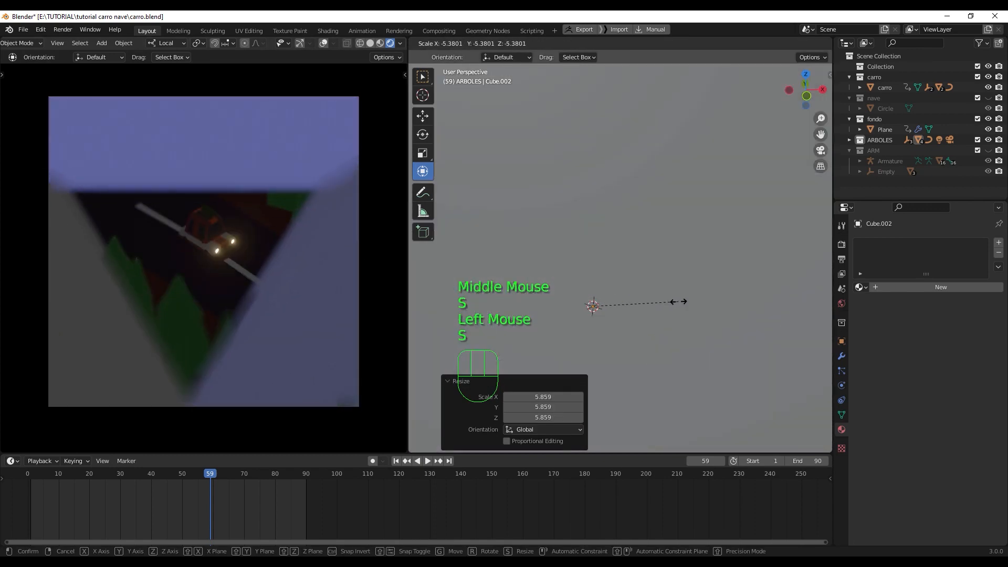
# Step: Scale the cube by about -6.41 on all axes and raise it along Z until its base sits at ground level
pyautogui.click(692, 294)
pyautogui.scroll(-3, 620, 251)
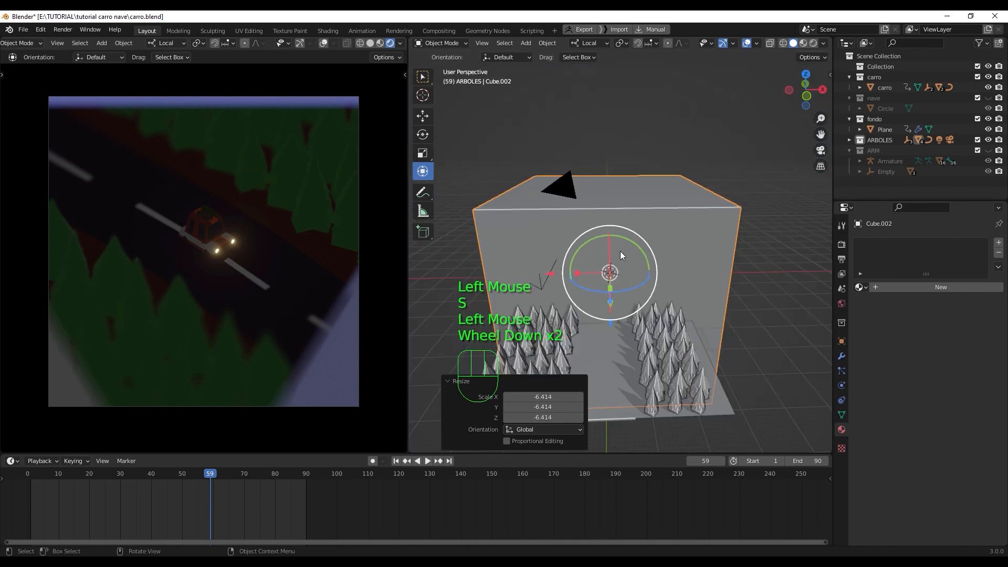
pyautogui.moveTo(619, 260)
pyautogui.mouseDown(button='middle')
pyautogui.moveTo(682, 285)
pyautogui.moveTo(601, 261)
pyautogui.mouseUp(button='middle')
pyautogui.scroll(1, 601, 260)
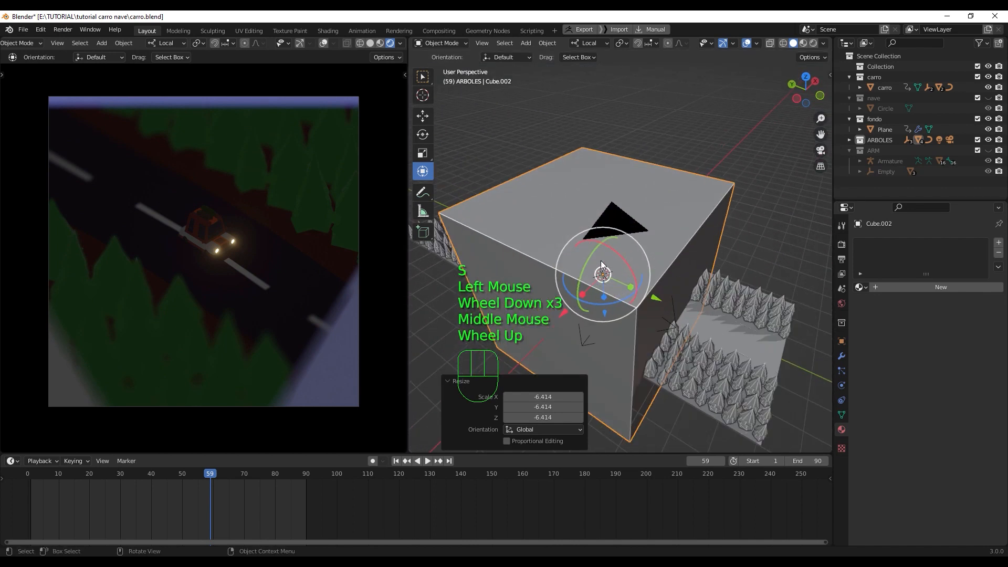
pyautogui.press('KP_1')
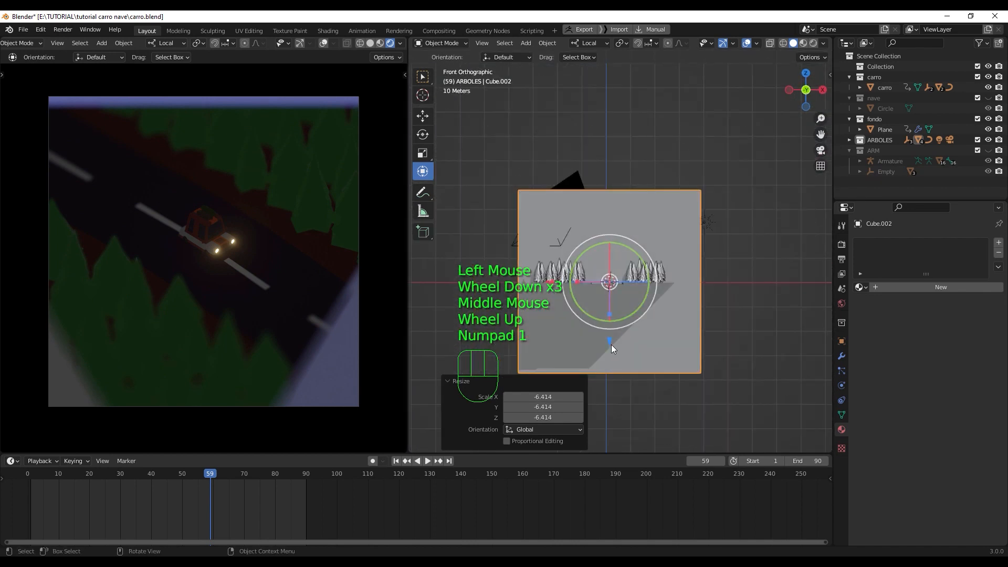
pyautogui.moveTo(611, 344); pyautogui.dragTo(595, 252)
# Step: In Edit Mode, lower the cube's top vertices about 27.6 m along the local Z axis
pyautogui.press('Tab')
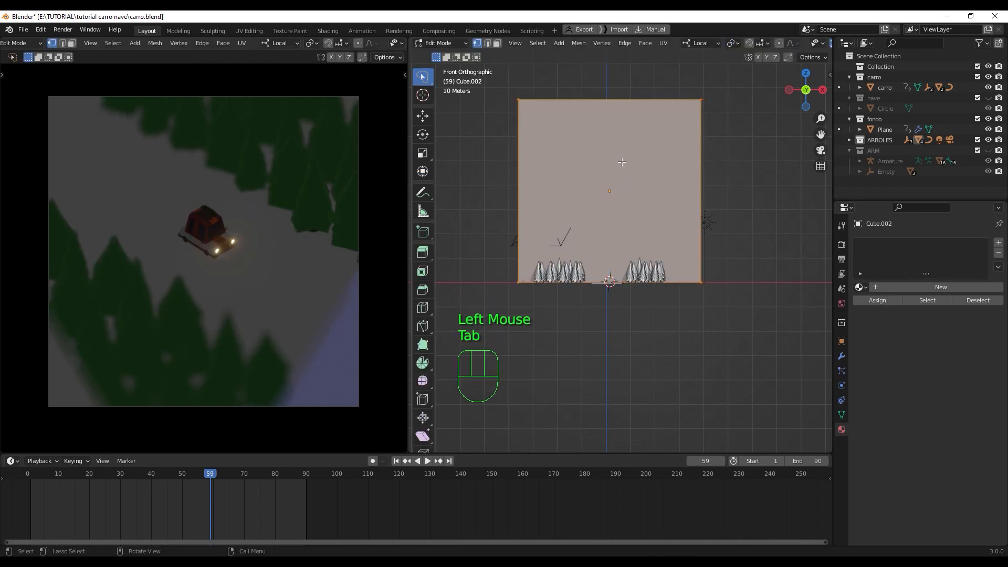
pyautogui.press('q')
pyautogui.moveTo(486, 81)
pyautogui.mouseDown()
pyautogui.moveTo(716, 83)
pyautogui.moveTo(525, 84)
pyautogui.mouseUp()
pyautogui.press('g')
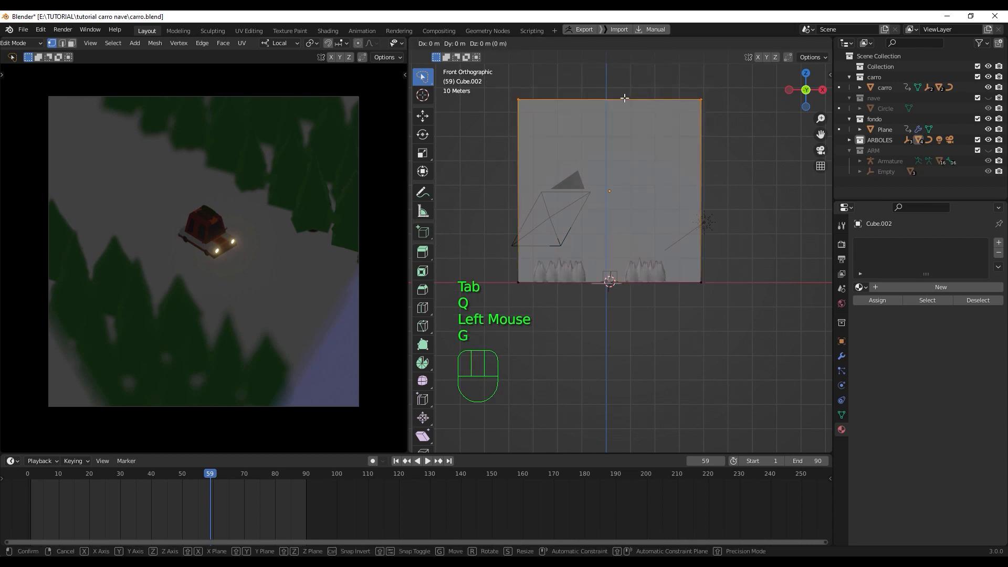
pyautogui.press('z')
pyautogui.click(631, 165)
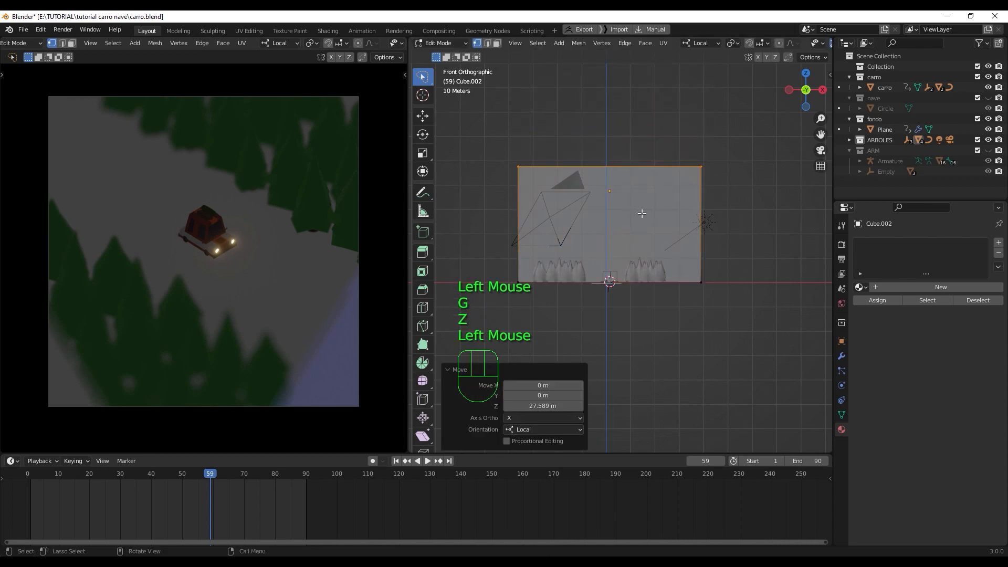
# Step: Move the vertices on the cube's +X side inward about 11 m along the X axis in front view
pyautogui.moveTo(643, 214); pyautogui.dragTo(575, 228, button='middle')
pyautogui.scroll(-2, 663, 237)
pyautogui.scroll(2, 662, 237)
pyautogui.press('KP_1')
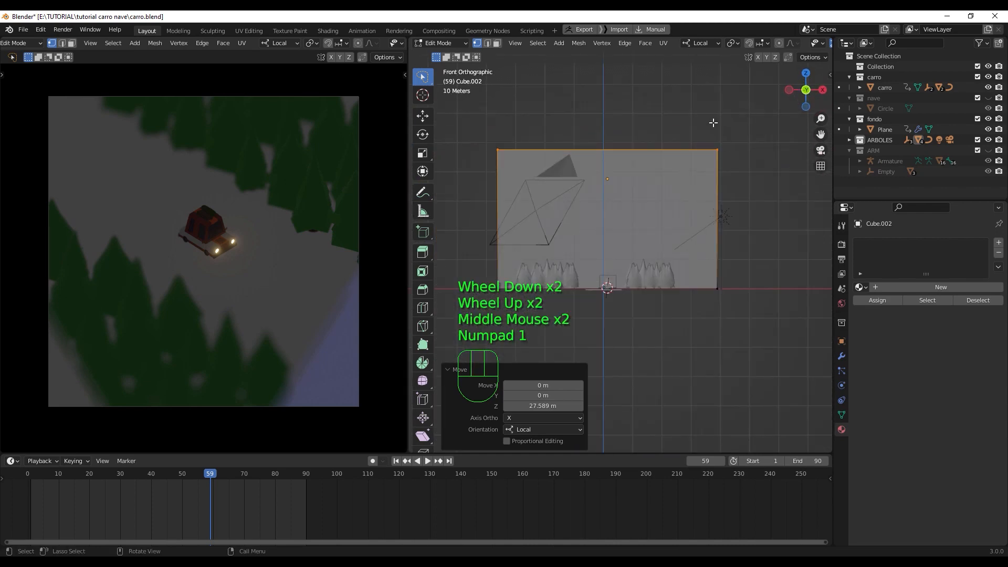
pyautogui.moveTo(688, 120)
pyautogui.mouseDown()
pyautogui.moveTo(765, 333)
pyautogui.moveTo(715, 326)
pyautogui.moveTo(693, 115)
pyautogui.moveTo(798, 325)
pyautogui.moveTo(744, 332)
pyautogui.mouseUp()
pyautogui.press('g')
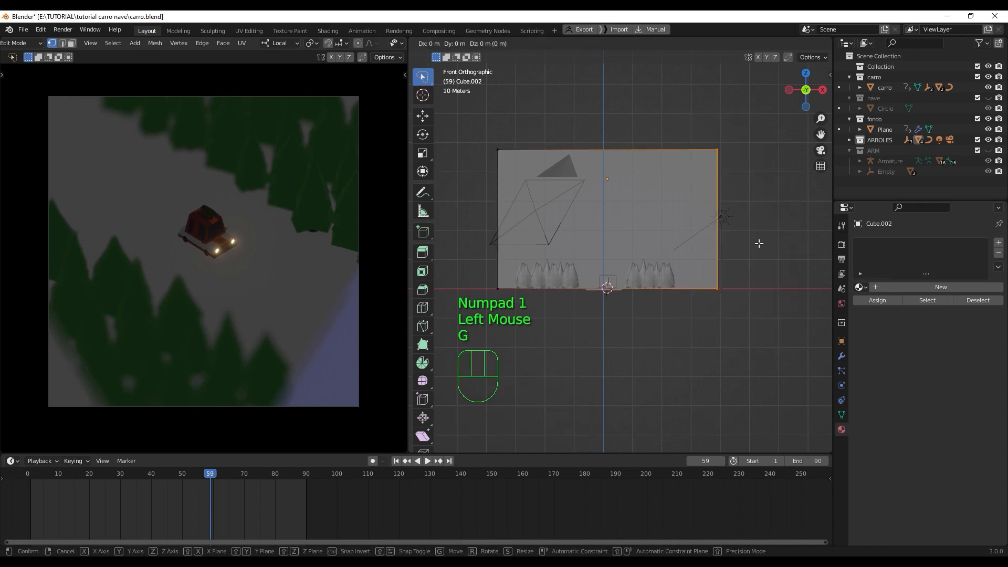
pyautogui.press('x')
pyautogui.click(727, 246)
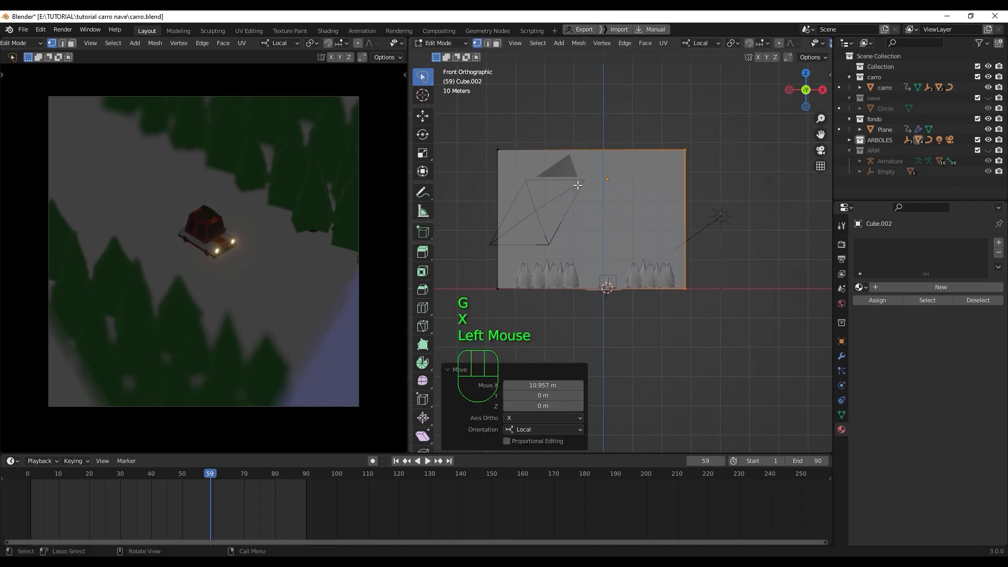
# Step: Move the vertices on the cube's opposite, camera-side face inward about 2.3 m along the X axis
pyautogui.moveTo(473, 139)
pyautogui.mouseDown()
pyautogui.moveTo(472, 317)
pyautogui.moveTo(529, 184)
pyautogui.moveTo(473, 140)
pyautogui.mouseUp()
pyautogui.press('g')
pyautogui.press('x')
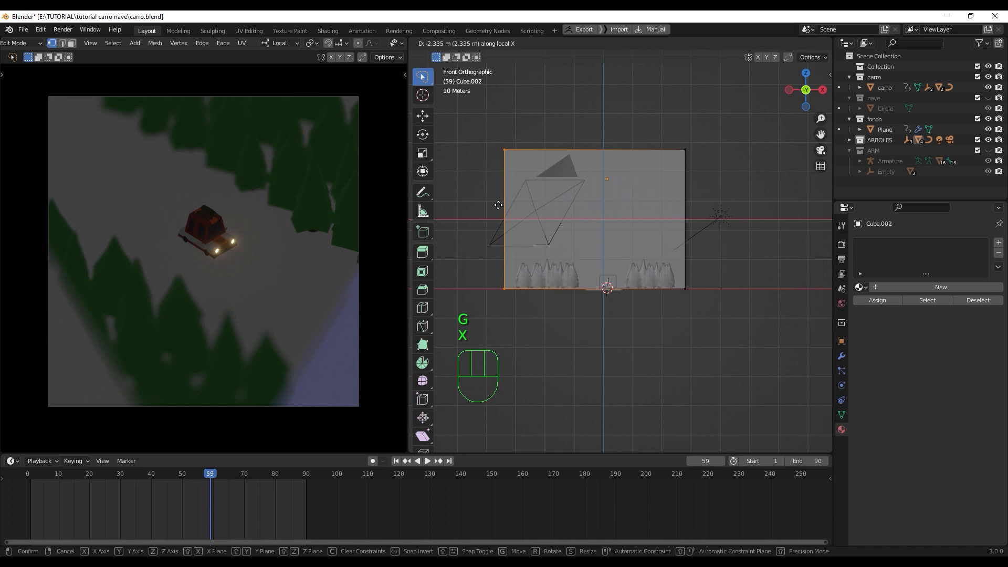
pyautogui.click(501, 207)
pyautogui.moveTo(546, 212); pyautogui.dragTo(555, 186, button='middle')
# Step: Lower the cube's top vertices about another 6.3 m along local Z and return to Object Mode
pyautogui.press('KP_1')
pyautogui.moveTo(526, 116)
pyautogui.mouseDown()
pyautogui.moveTo(654, 130)
pyautogui.moveTo(710, 150)
pyautogui.moveTo(509, 124)
pyautogui.mouseUp()
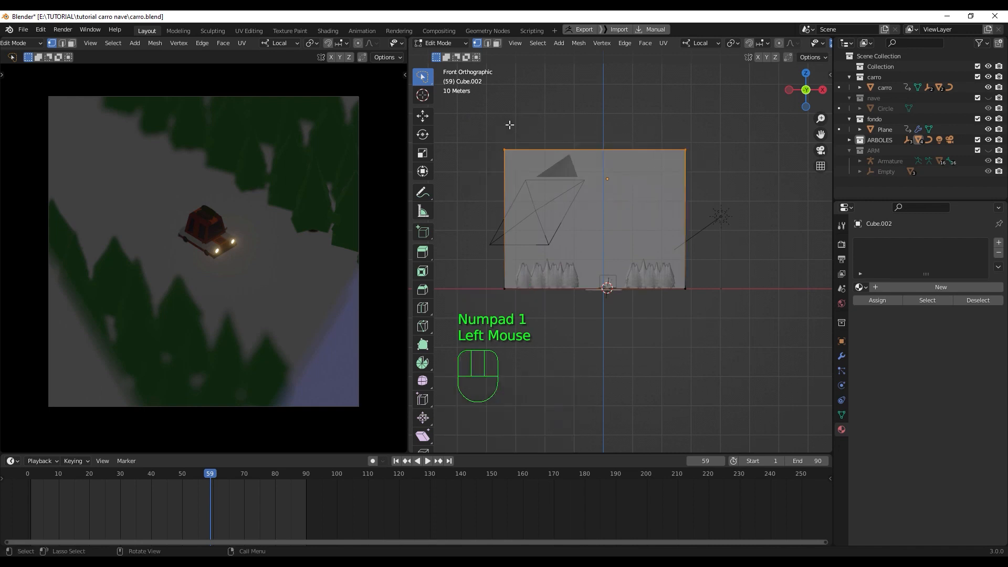
pyautogui.press('g')
pyautogui.press('z')
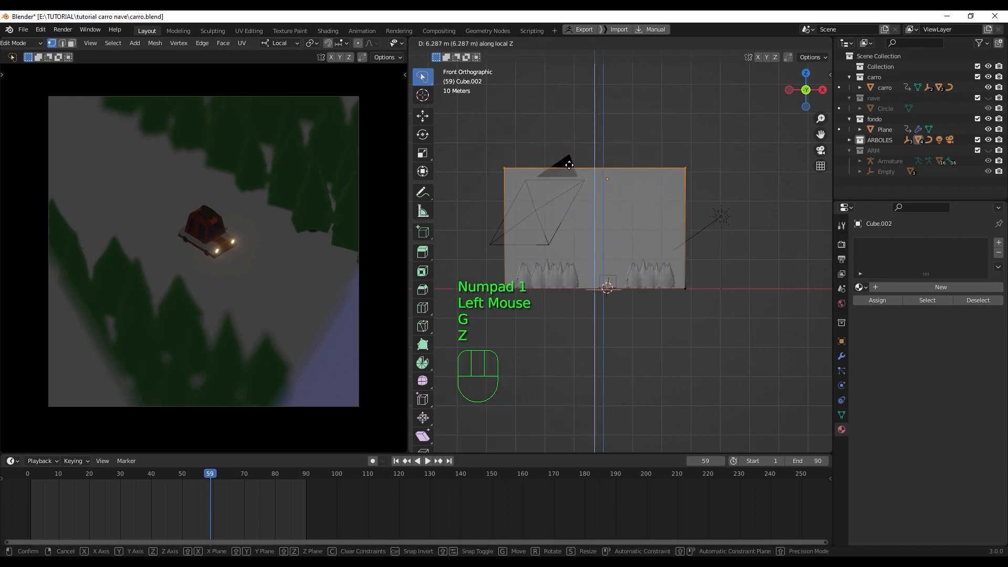
pyautogui.click(568, 166)
pyautogui.moveTo(568, 166); pyautogui.dragTo(616, 268, button='middle')
pyautogui.press('Tab')
pyautogui.scroll(-2, 609, 292)
pyautogui.press('q')
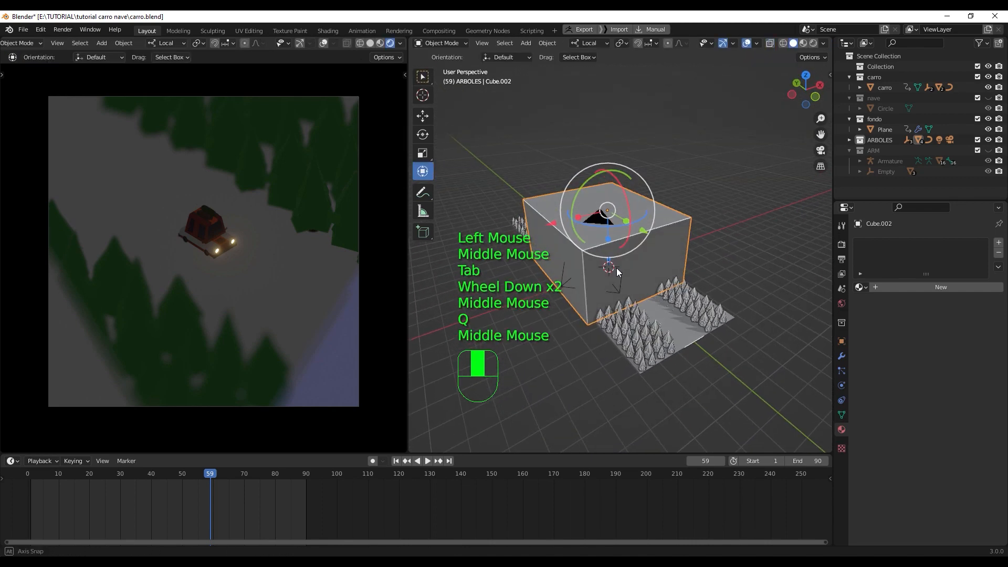
# Step: Create a new material for the cube and remove its Principled BSDF surface shader
pyautogui.click(917, 288)
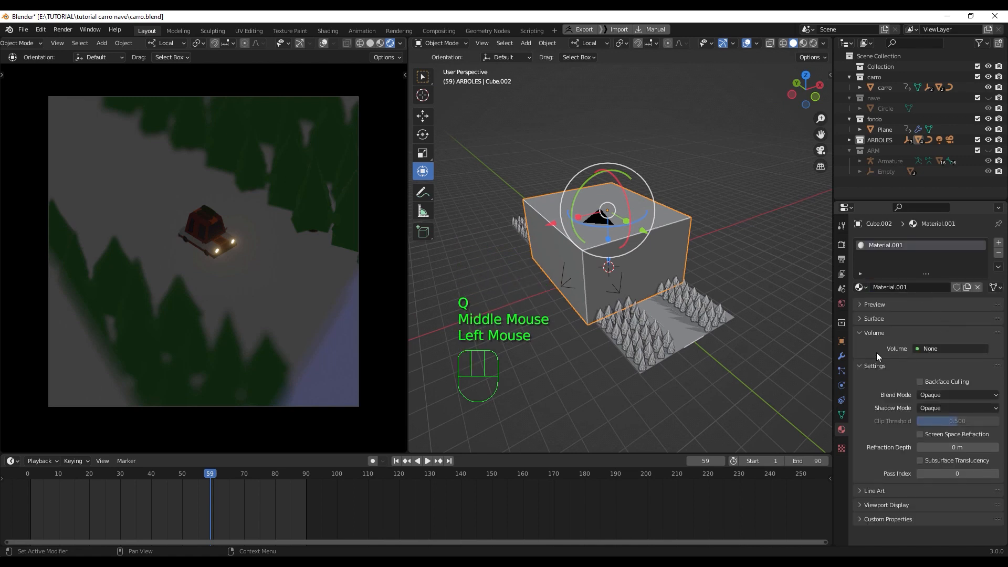
pyautogui.click(861, 323)
pyautogui.click(861, 322)
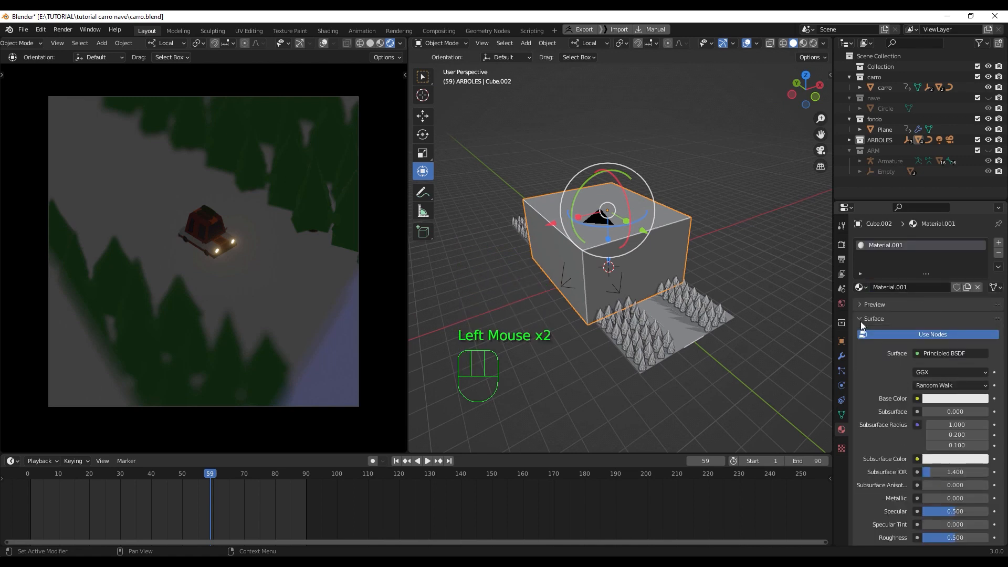
pyautogui.click(956, 352)
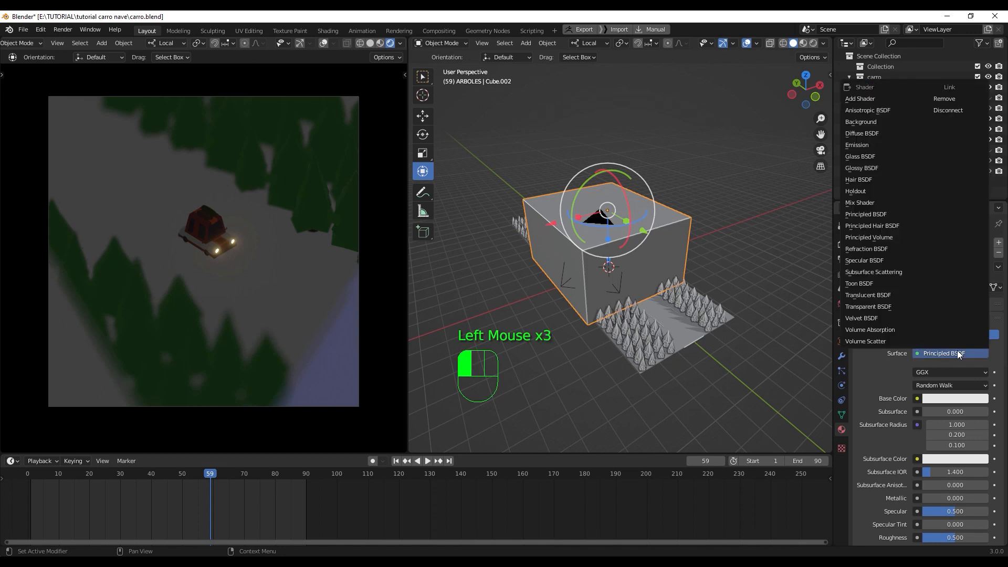
pyautogui.moveTo(944, 122); pyautogui.dragTo(947, 99)
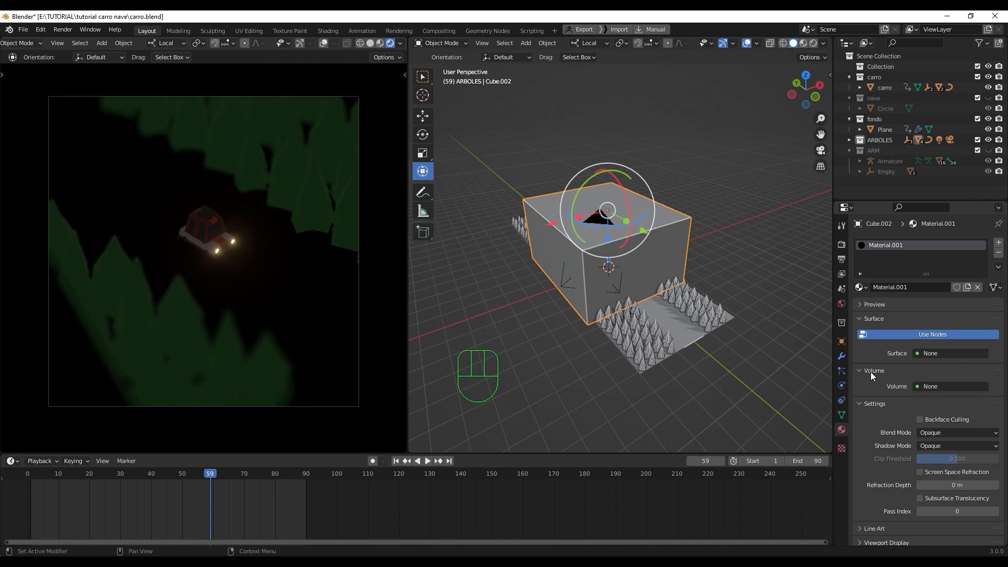
# Step: Assign a Principled Volume shader to the cube's material volume and set its color to light blue-cyan
pyautogui.moveTo(951, 386); pyautogui.dragTo(937, 270)
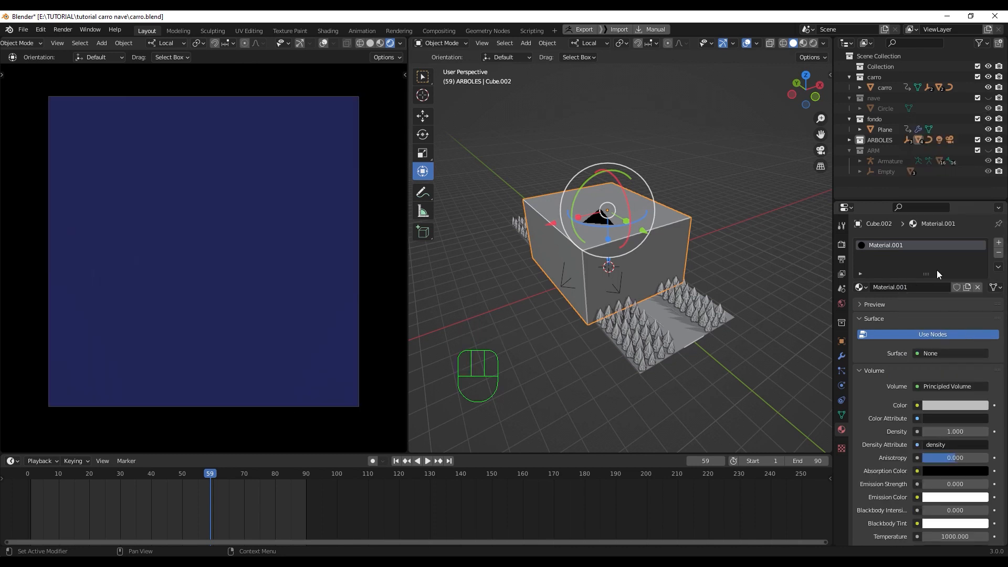
pyautogui.click(959, 405)
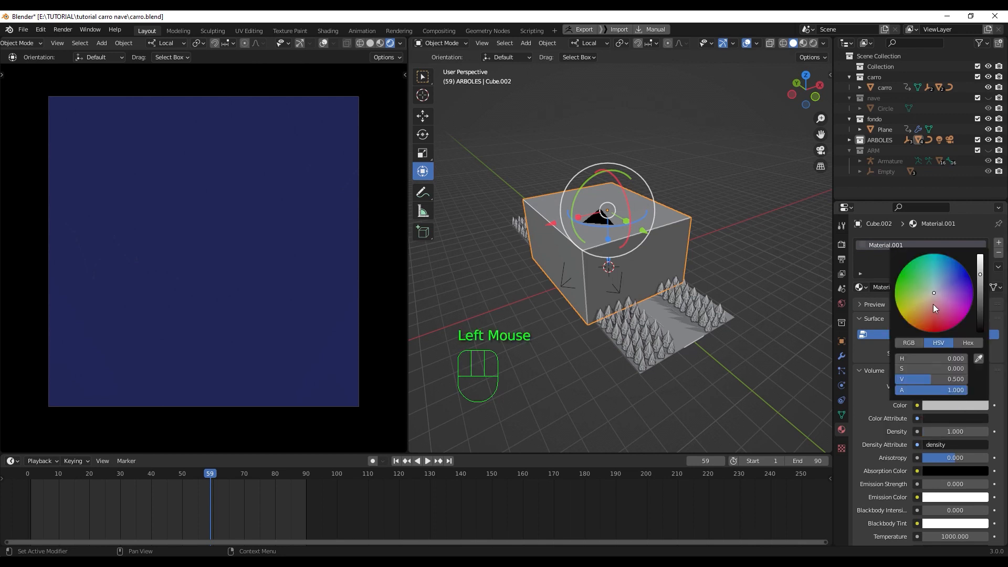
pyautogui.moveTo(935, 288); pyautogui.dragTo(935, 277)
pyautogui.moveTo(937, 273); pyautogui.dragTo(937, 270)
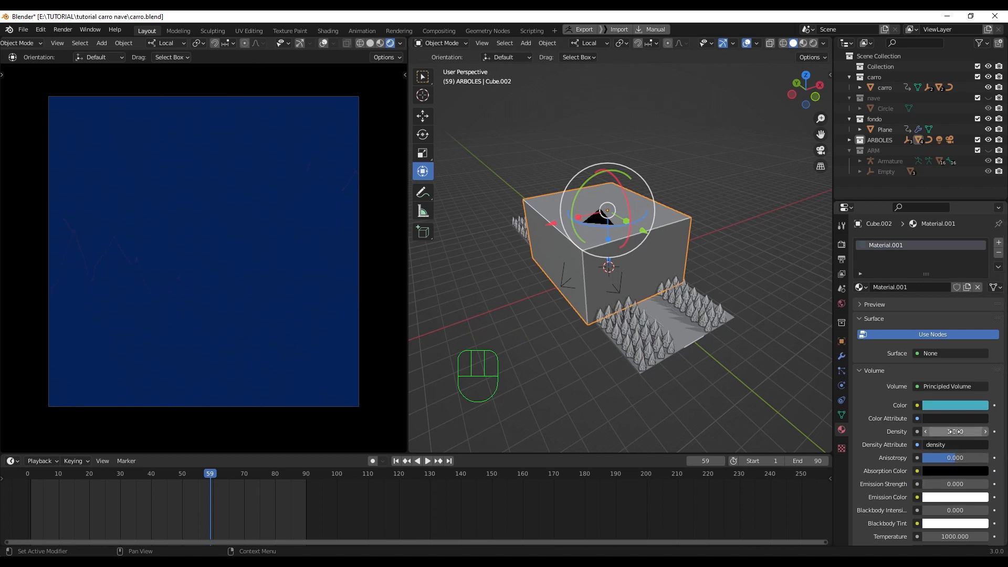
# Step: Try a density of 0.005 for the cube's Principled Volume
pyautogui.moveTo(954, 431); pyautogui.dragTo(945, 431)
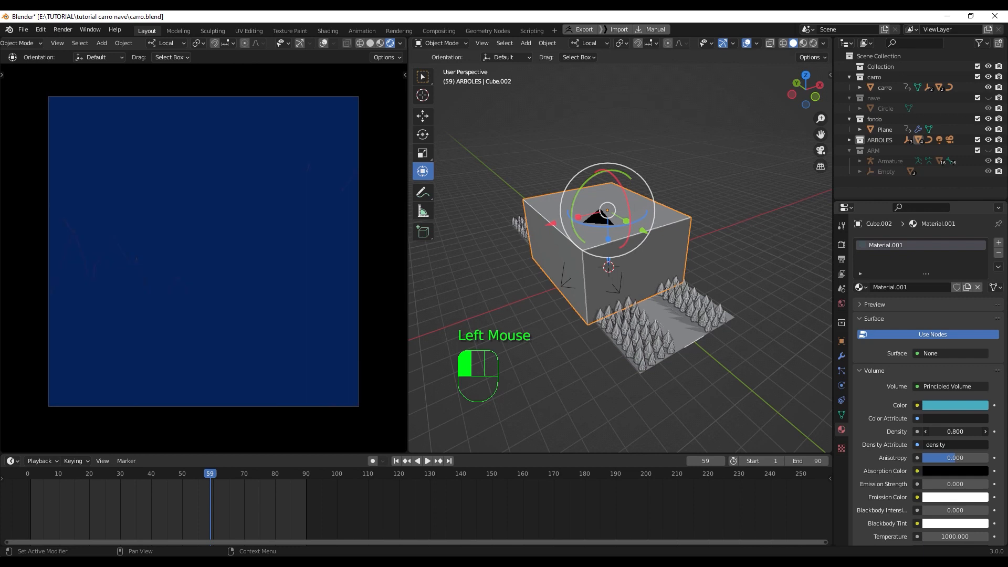
pyautogui.doubleClick(945, 432)
pyautogui.write('2.4')
pyautogui.write('0.00')
pyautogui.write('5')
pyautogui.press('Return')
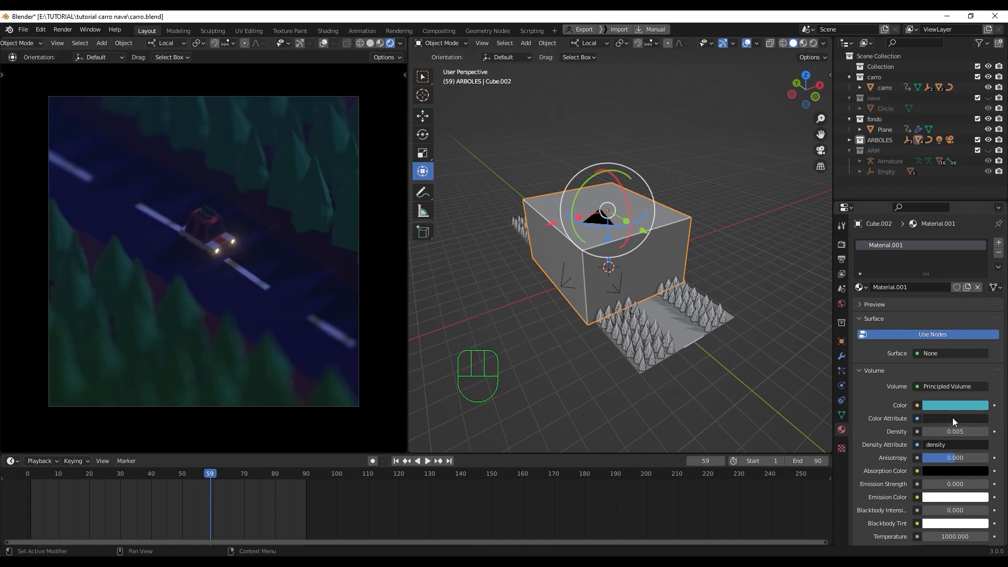
# Step: Try lower volume densities of 0.002 and 0.003 to compare the fog in the rendered view
pyautogui.click(955, 430)
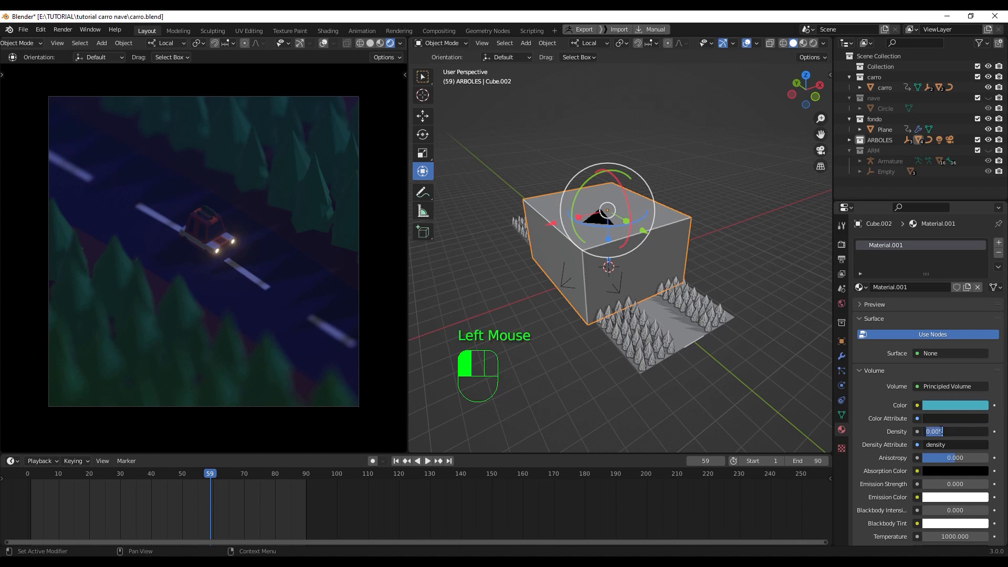
pyautogui.click(941, 431)
pyautogui.press('Return')
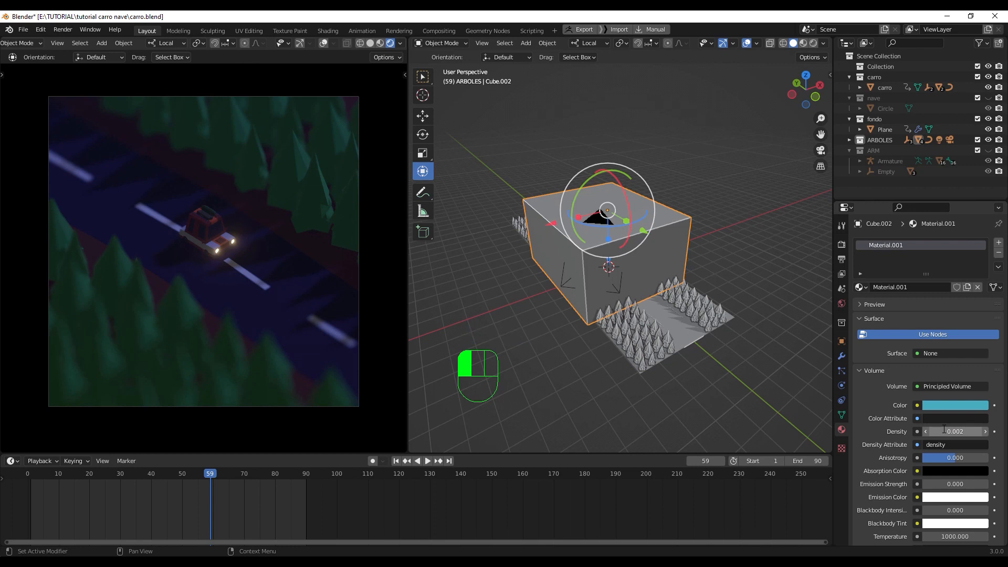
pyautogui.click(944, 431)
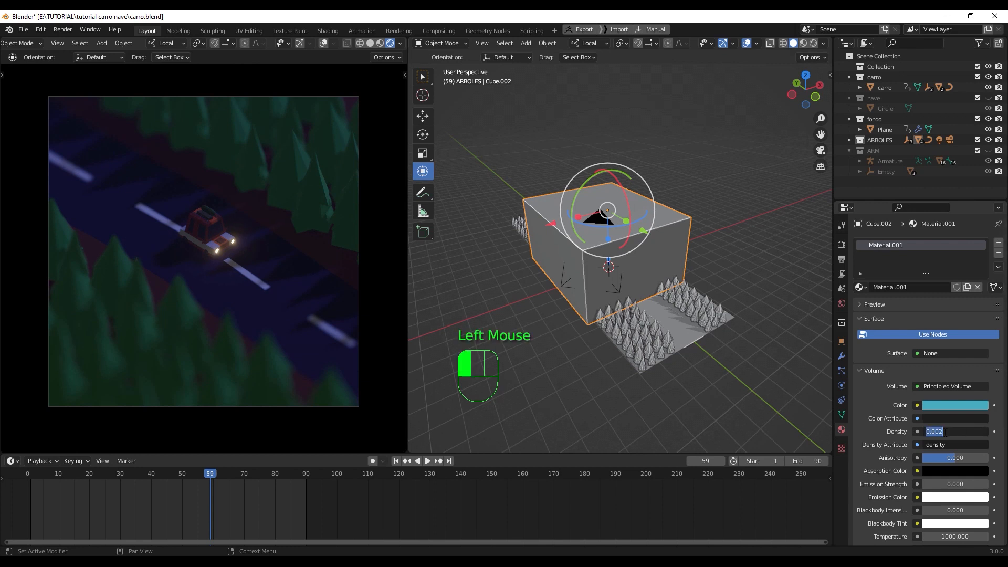
pyautogui.click(942, 431)
pyautogui.press('Return')
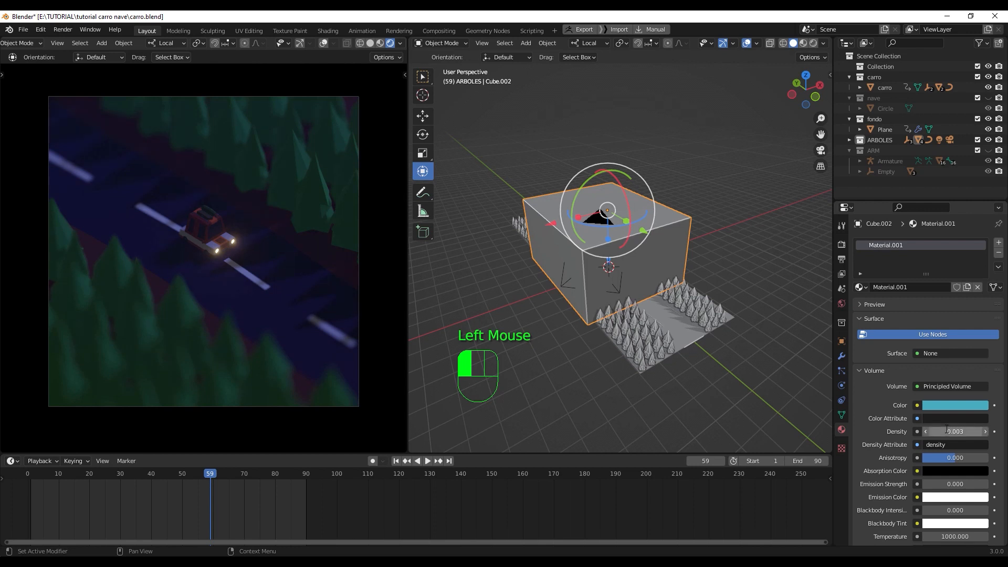
# Step: Set the volume density to 0.004 and play the animation briefly to preview the fog
pyautogui.click(946, 431)
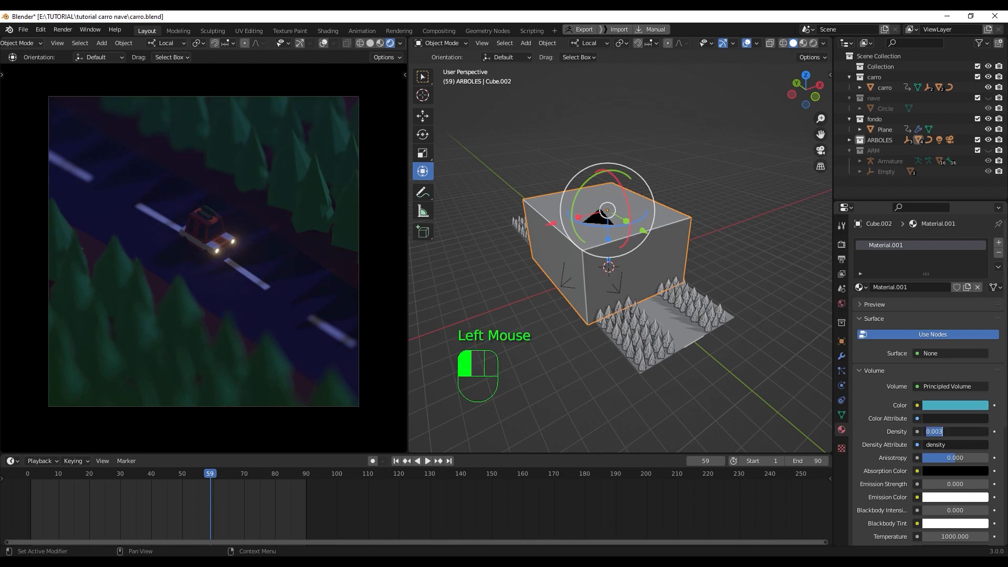
pyautogui.moveTo(941, 431); pyautogui.dragTo(945, 431)
pyautogui.write('4')
pyautogui.press('Return')
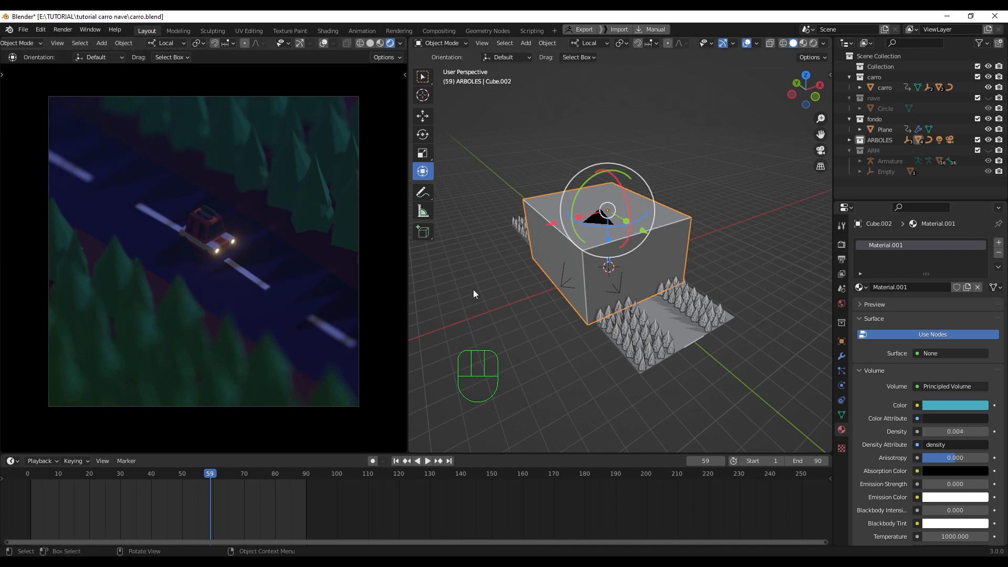
pyautogui.press('space')
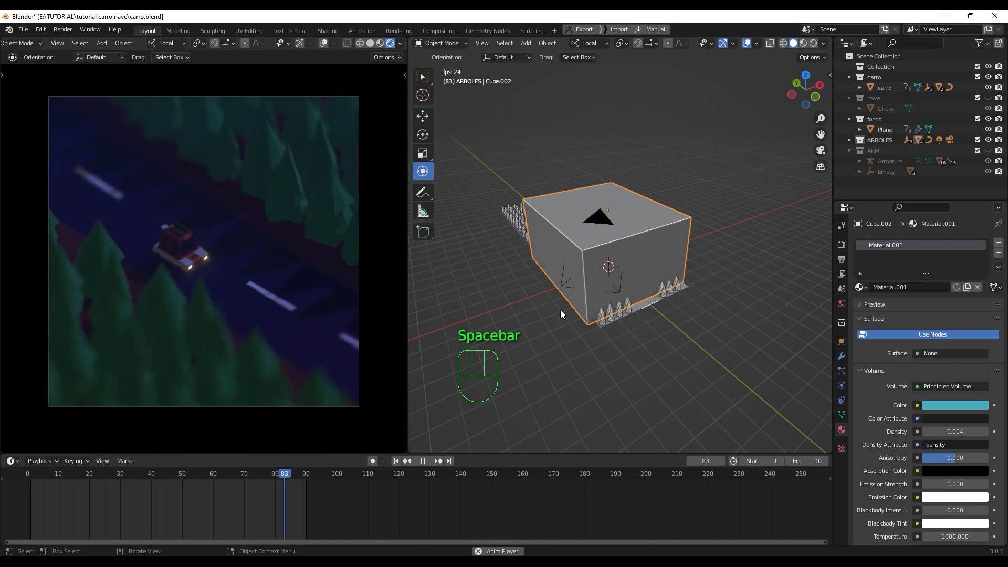
pyautogui.press('space')
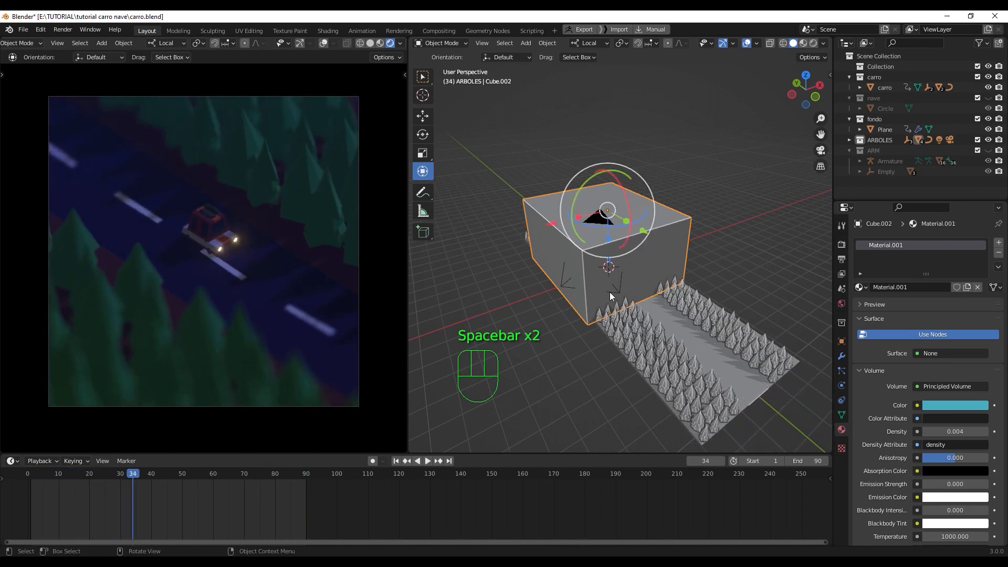
# Step: Rename the fog cube as NIEBLA
pyautogui.scroll(2, 631, 269)
pyautogui.moveTo(629, 267); pyautogui.dragTo(702, 277, button='middle')
pyautogui.click(672, 311)
pyautogui.click(700, 250)
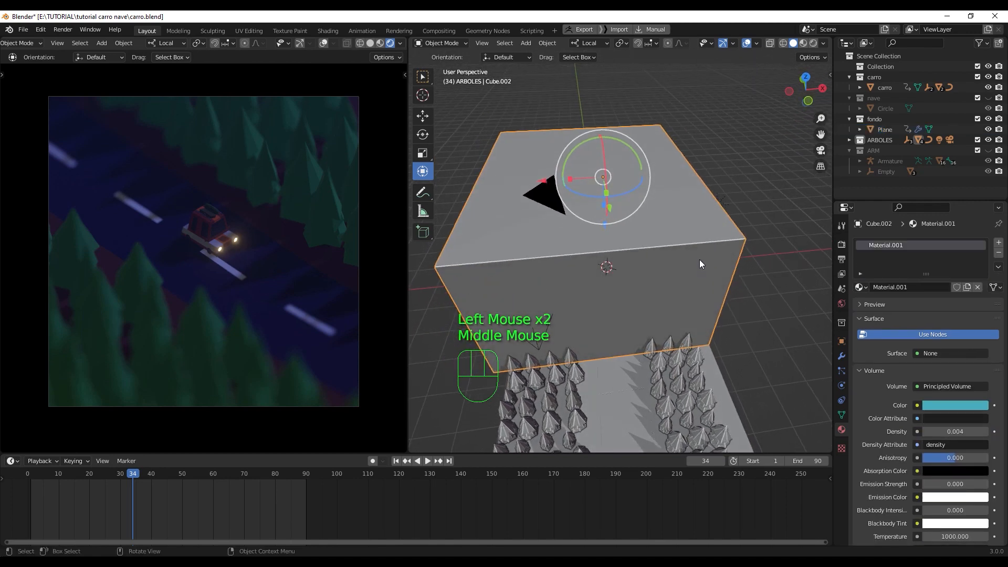
pyautogui.press('F2')
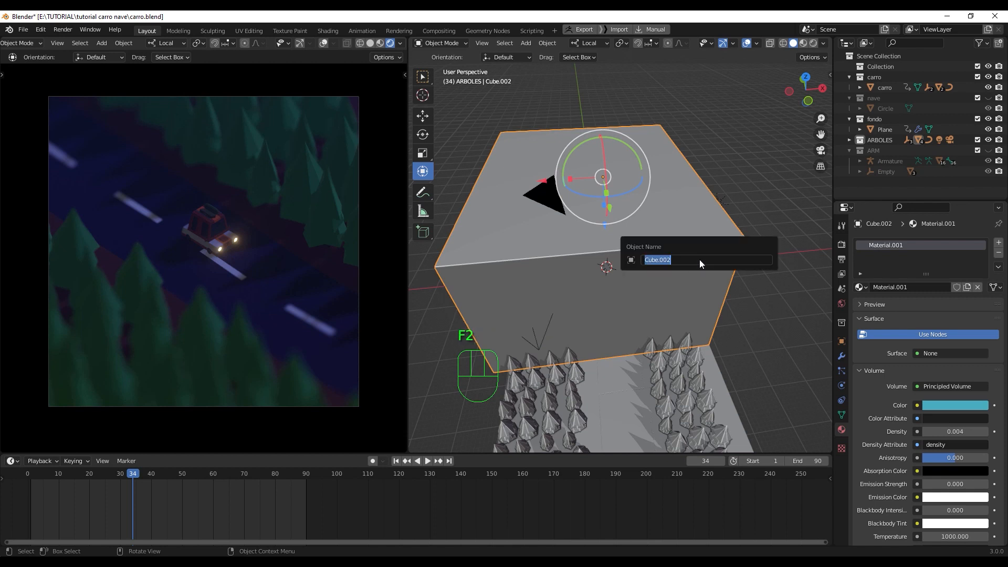
pyautogui.write('NIEBLA')
pyautogui.press('Return')
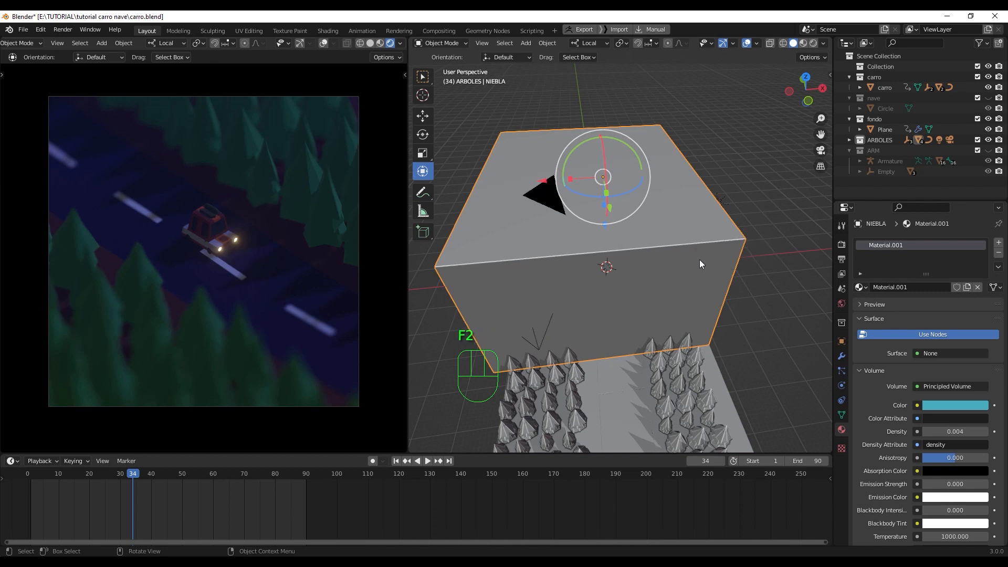
# Step: Turn on the wireframe display for the NIEBLA cube in its viewport display settings
pyautogui.click(842, 341)
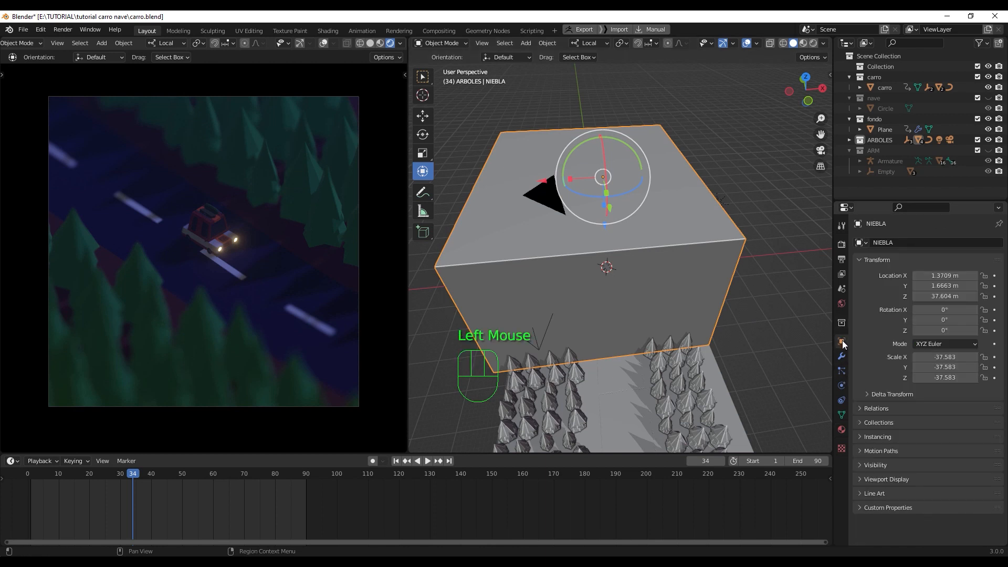
pyautogui.click(862, 479)
pyautogui.scroll(-2, 954, 468)
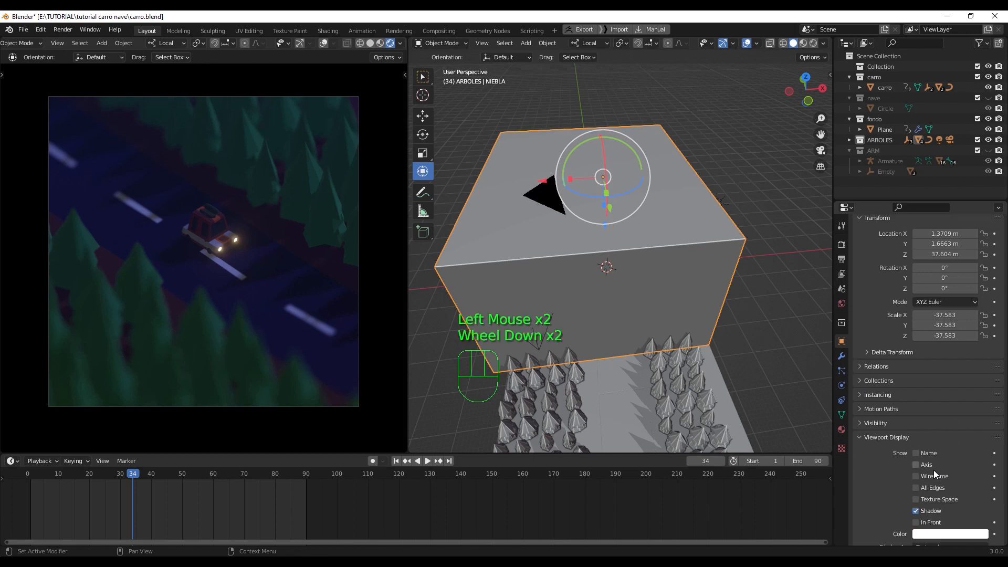
pyautogui.click(915, 477)
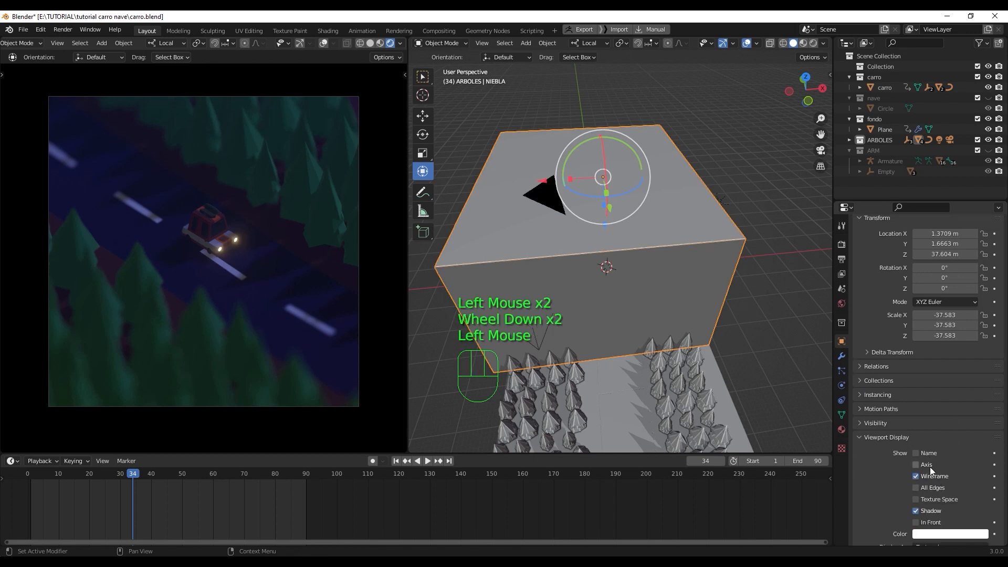
# Step: Select the car and examine its headlights up close with the main viewport in rendered shading
pyautogui.click(813, 43)
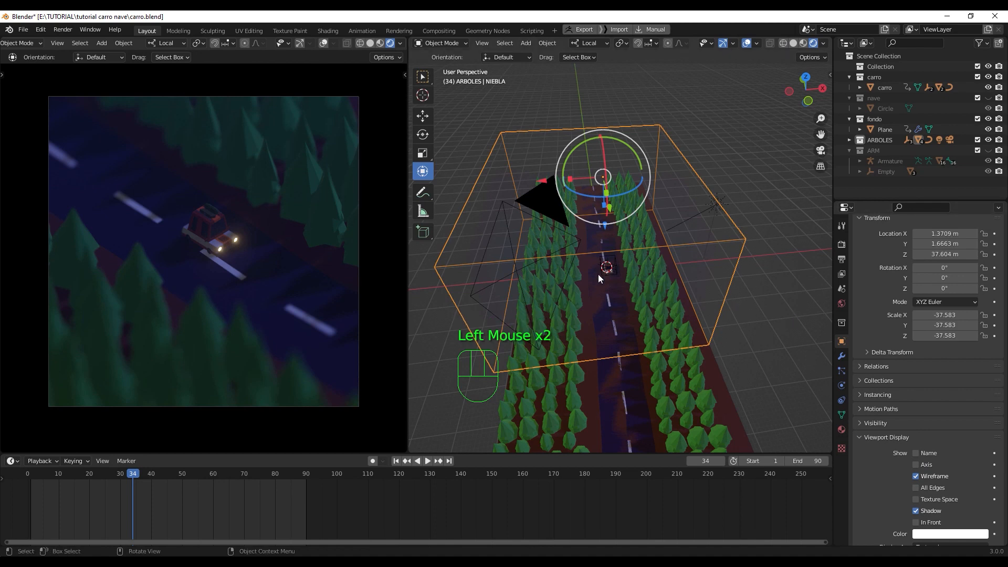
pyautogui.scroll(6, 630, 308)
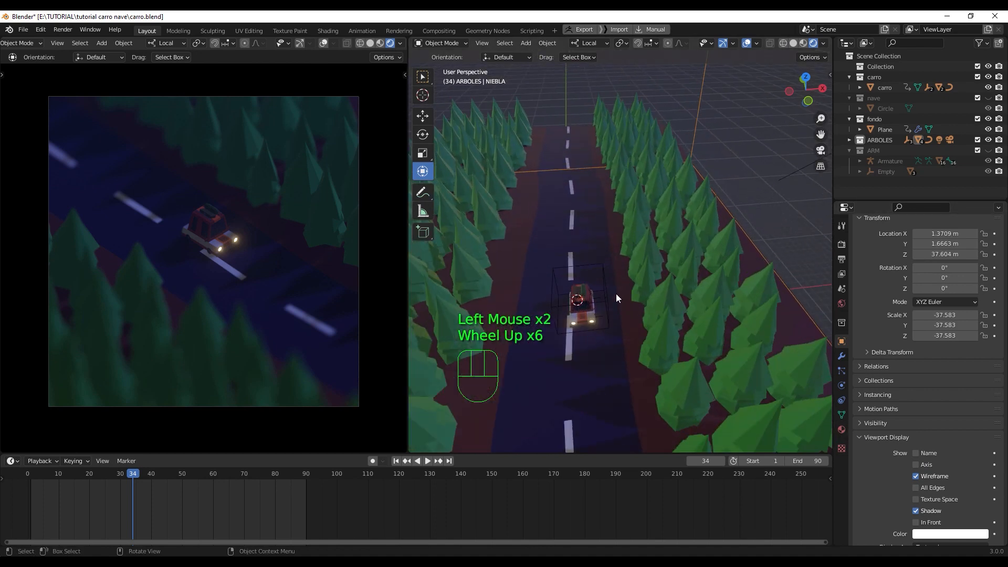
pyautogui.keyDown('shift'); pyautogui.moveTo(615, 298); pyautogui.dragTo(659, 251, button='middle'); pyautogui.keyUp('shift')
pyautogui.scroll(5, 671, 254)
pyautogui.click(723, 251)
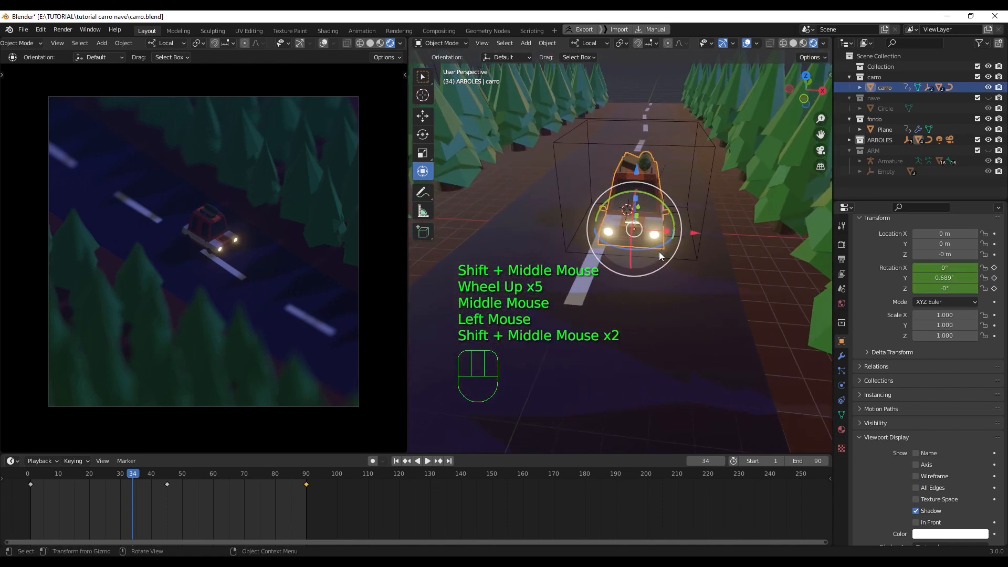
pyautogui.scroll(3, 660, 247)
pyautogui.scroll(6, 660, 226)
pyautogui.scroll(-1, 663, 225)
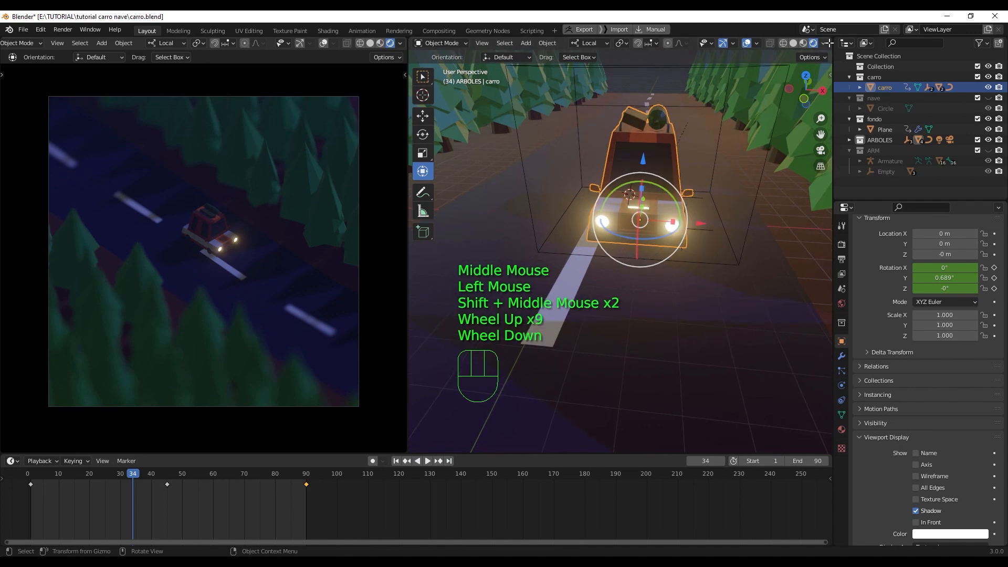
# Step: In solid shading, select the round face of one car headlight in Edit Mode, snap the 3D cursor to it, and return to Object Mode
pyautogui.click(793, 43)
pyautogui.scroll(3, 679, 236)
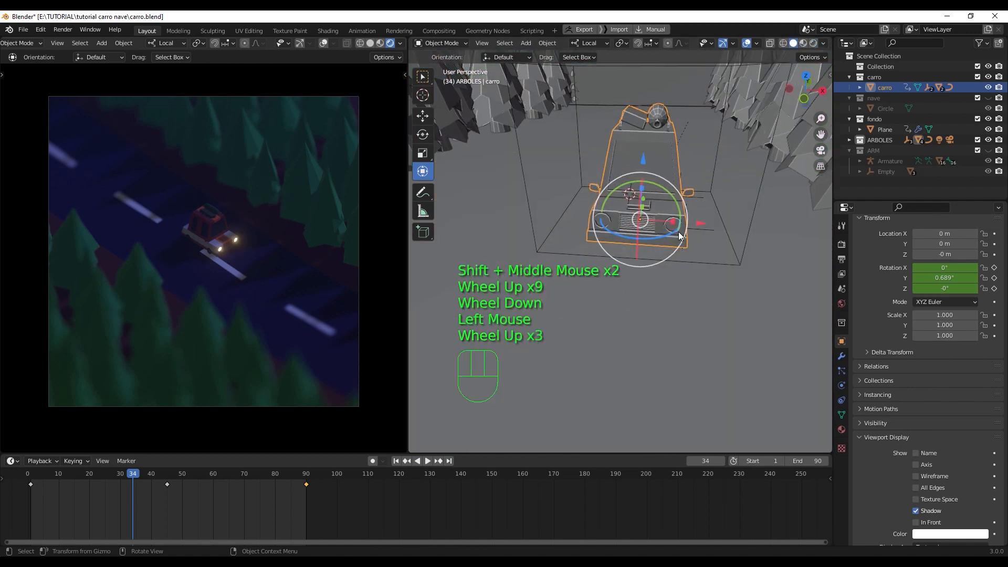
pyautogui.press('Tab')
pyautogui.press('3')
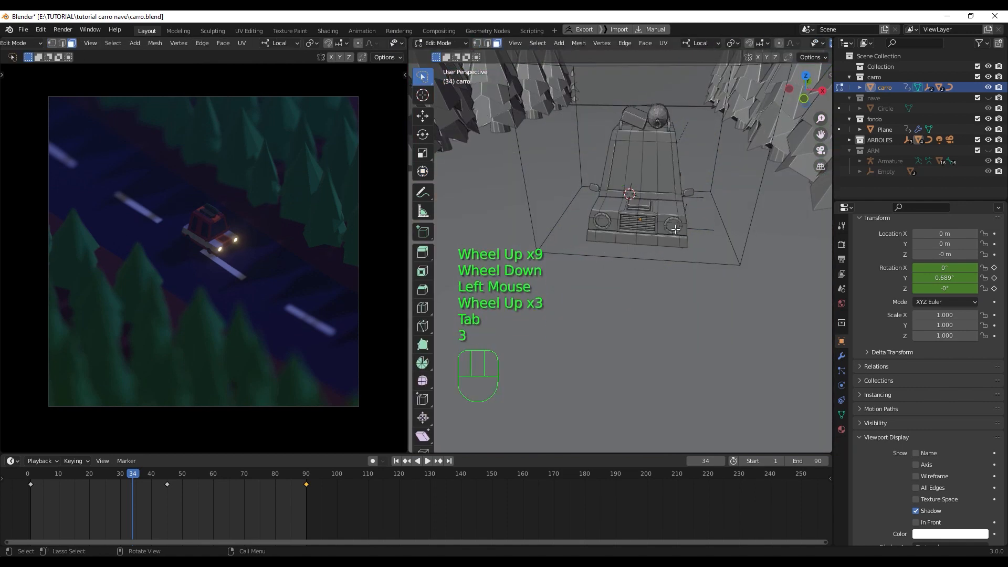
pyautogui.click(675, 230)
pyautogui.scroll(3, 676, 231)
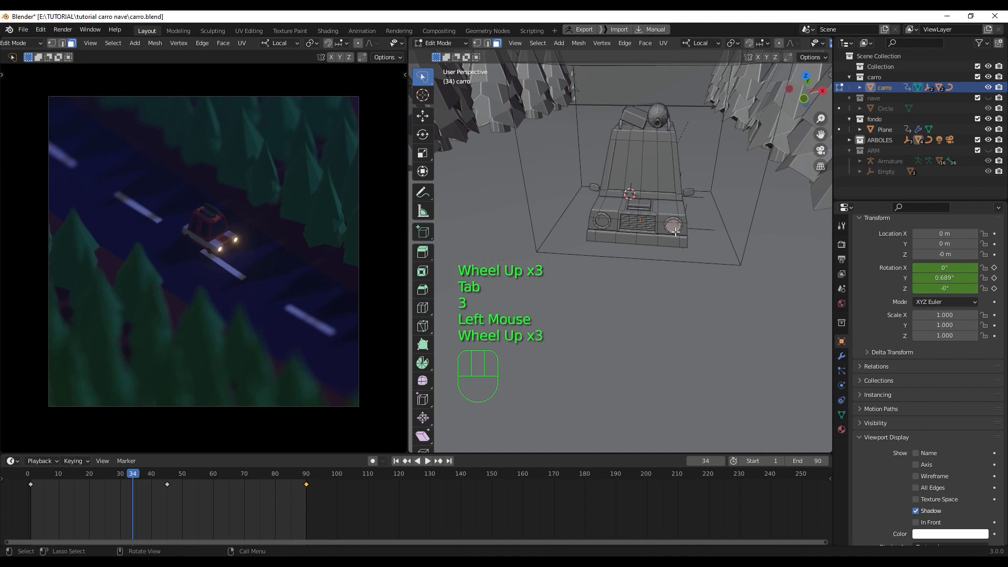
pyautogui.press('KP_Decimal')
pyautogui.scroll(-3, 675, 236)
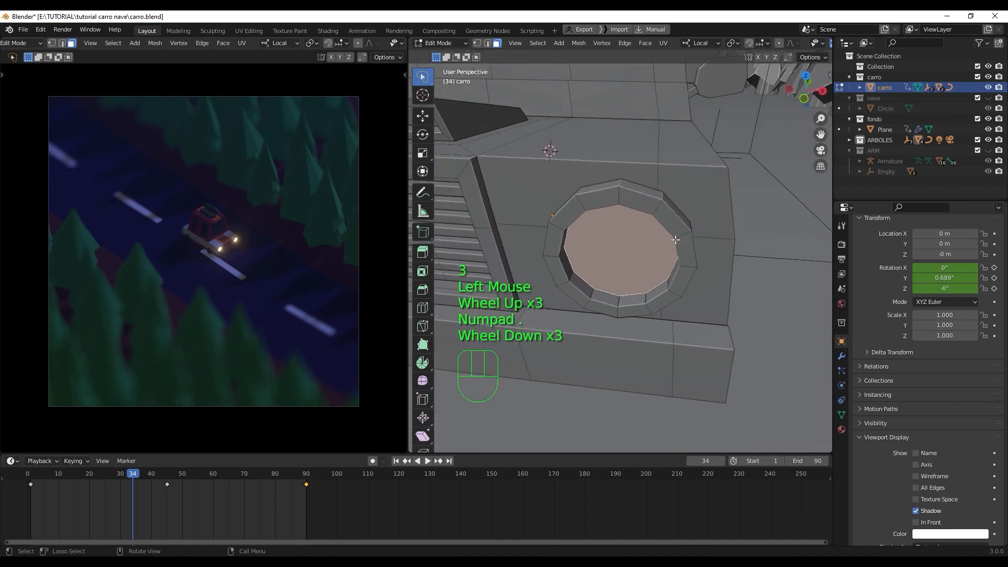
pyautogui.moveTo(652, 261); pyautogui.dragTo(661, 250, button='middle')
pyautogui.hotkey('shift', 's')
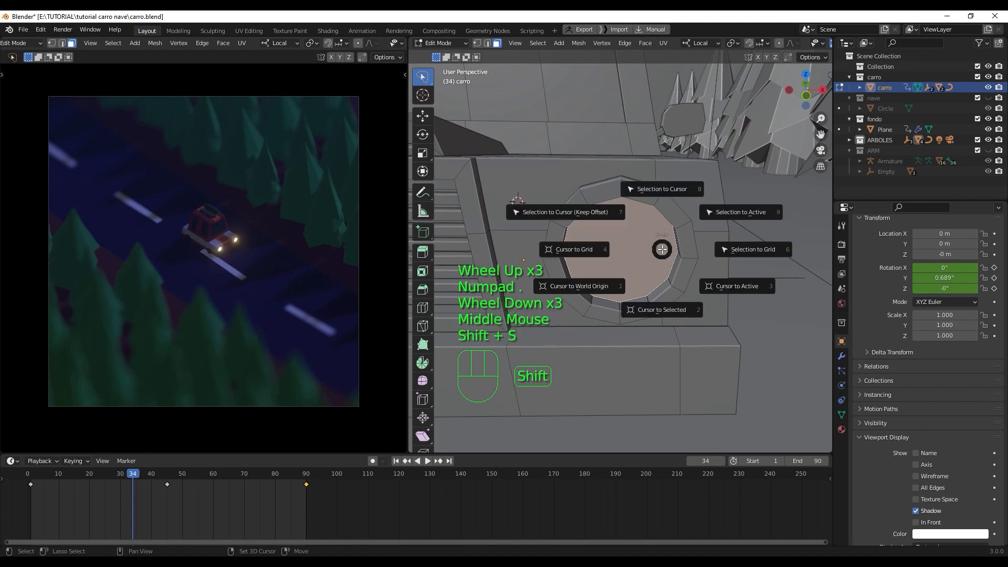
pyautogui.click(672, 312)
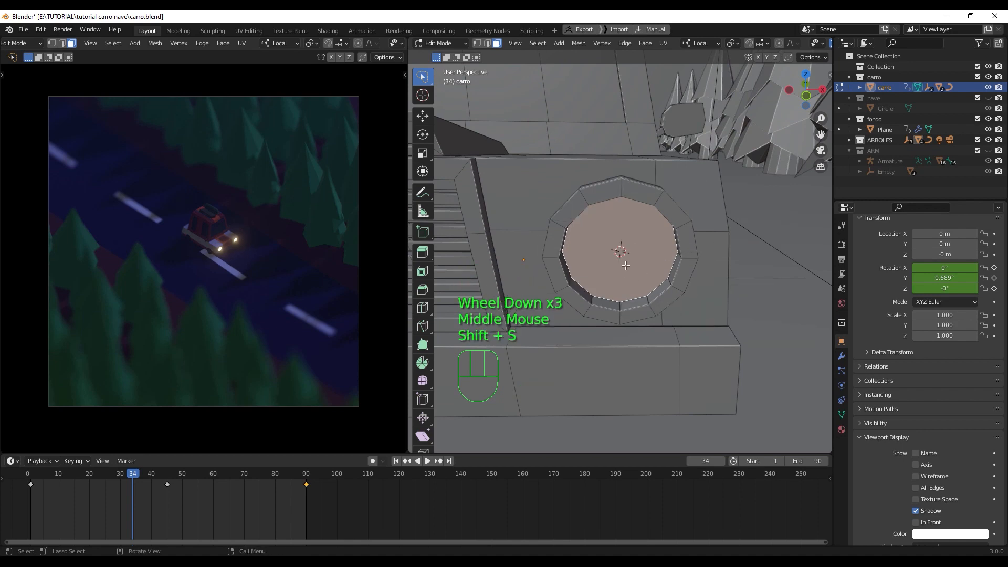
pyautogui.scroll(-2, 626, 266)
pyautogui.scroll(-2, 626, 266)
pyautogui.press('Tab')
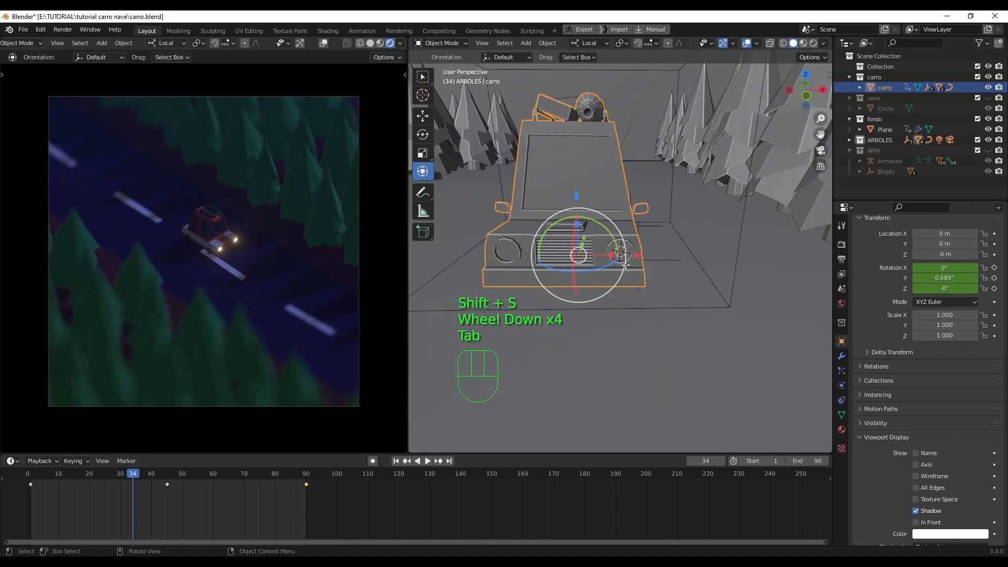
# Step: Add a spot light at the 3D cursor on the car's headlight
pyautogui.moveTo(626, 266); pyautogui.dragTo(625, 277, button='middle')
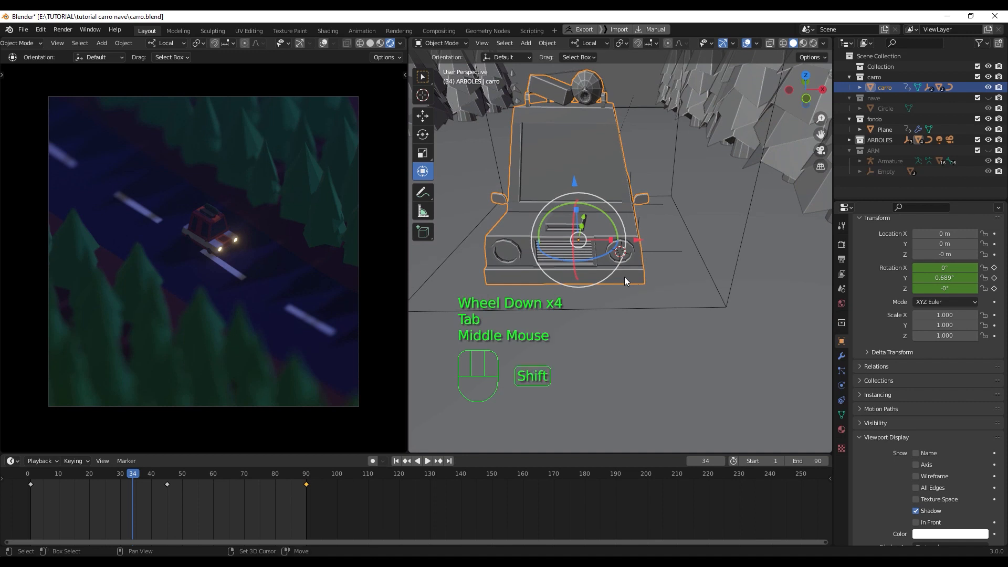
pyautogui.hotkey('shift', 'a')
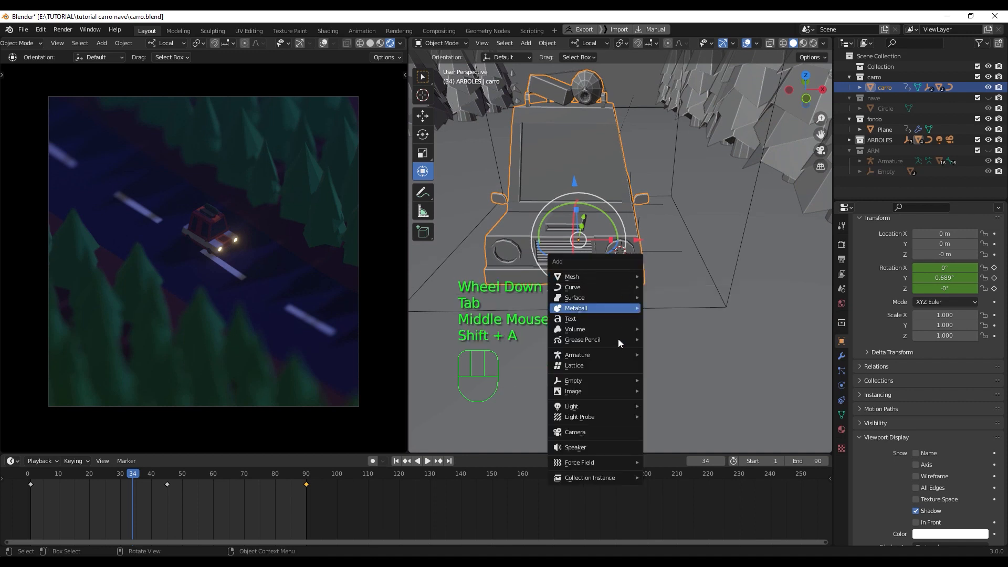
pyautogui.moveTo(621, 351)
pyautogui.moveTo(626, 405)
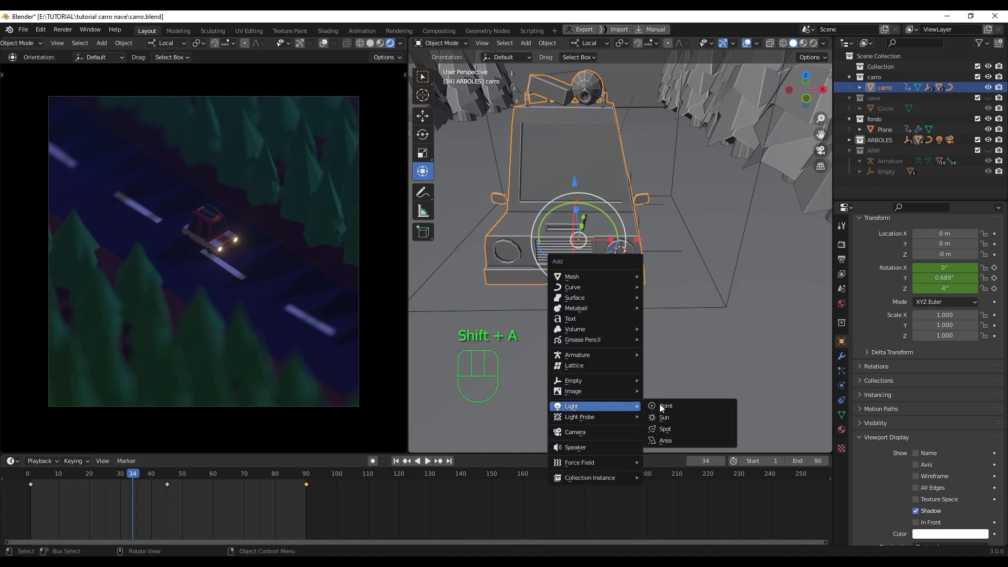
pyautogui.click(694, 427)
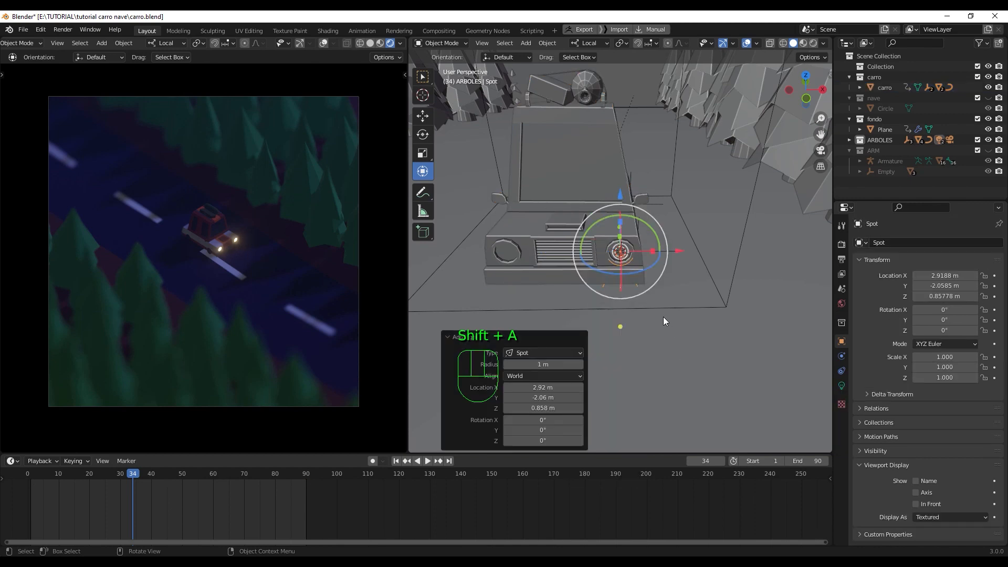
# Step: Rotate the spot light about its local X axis to about -84.4° so that it shines ahead of the car
pyautogui.moveTo(663, 317); pyautogui.dragTo(588, 304, button='middle')
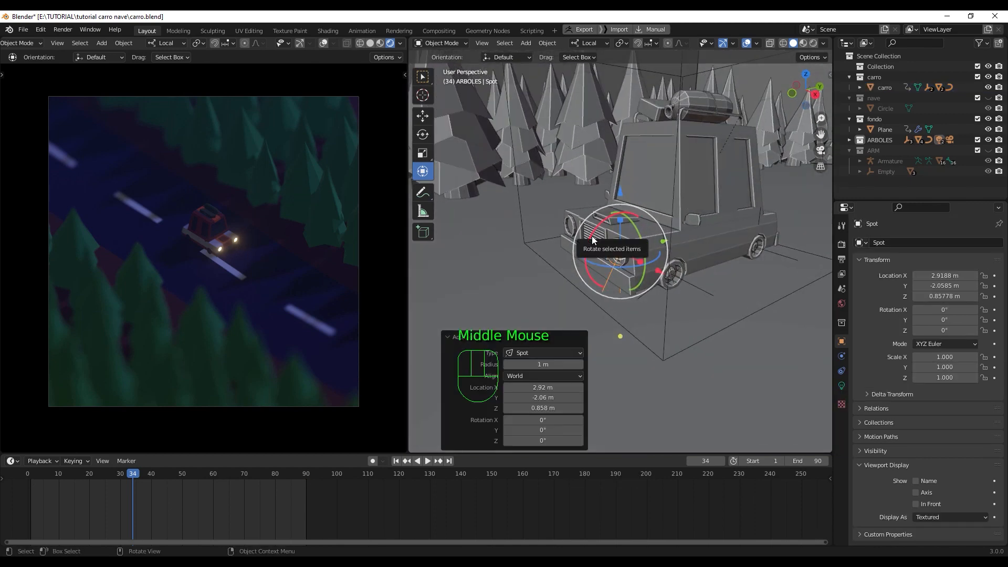
pyautogui.moveTo(587, 242); pyautogui.dragTo(634, 206)
pyautogui.scroll(-2, 597, 266)
pyautogui.scroll(2, 597, 266)
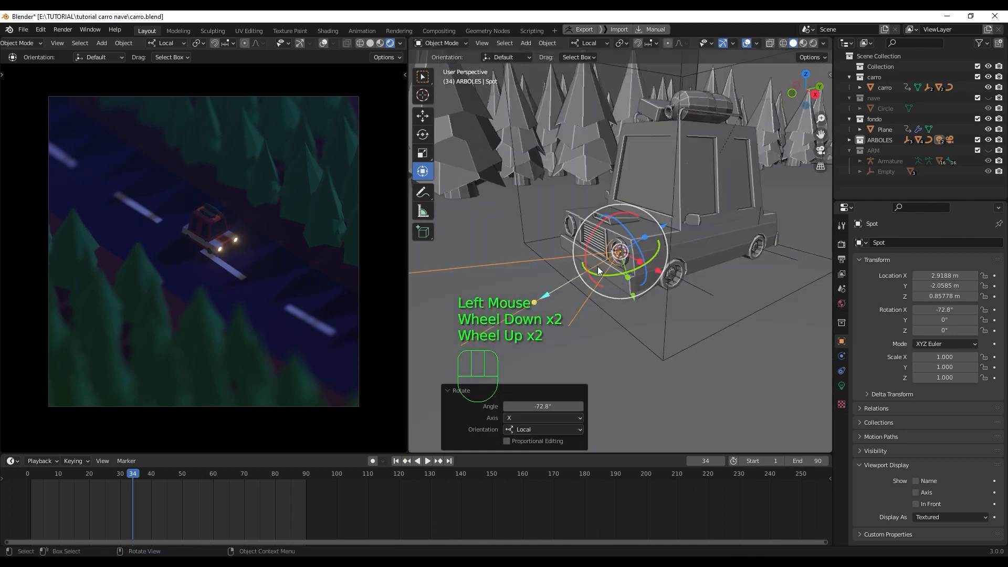
pyautogui.moveTo(595, 267); pyautogui.dragTo(577, 288, button='middle')
pyautogui.moveTo(591, 231); pyautogui.dragTo(583, 257)
pyautogui.scroll(-2, 583, 256)
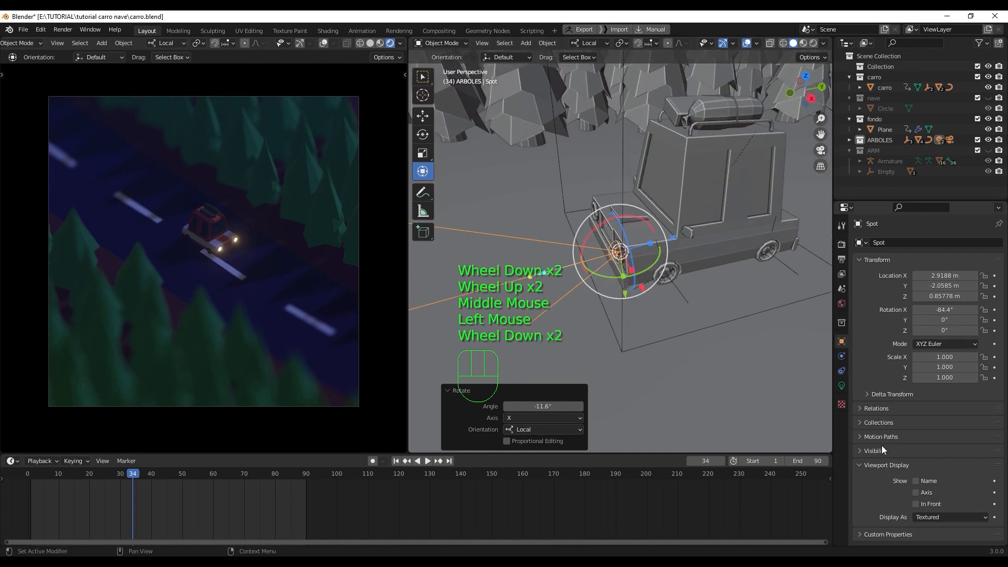
# Step: Rename the spot light's data as LUZ F
pyautogui.click(841, 386)
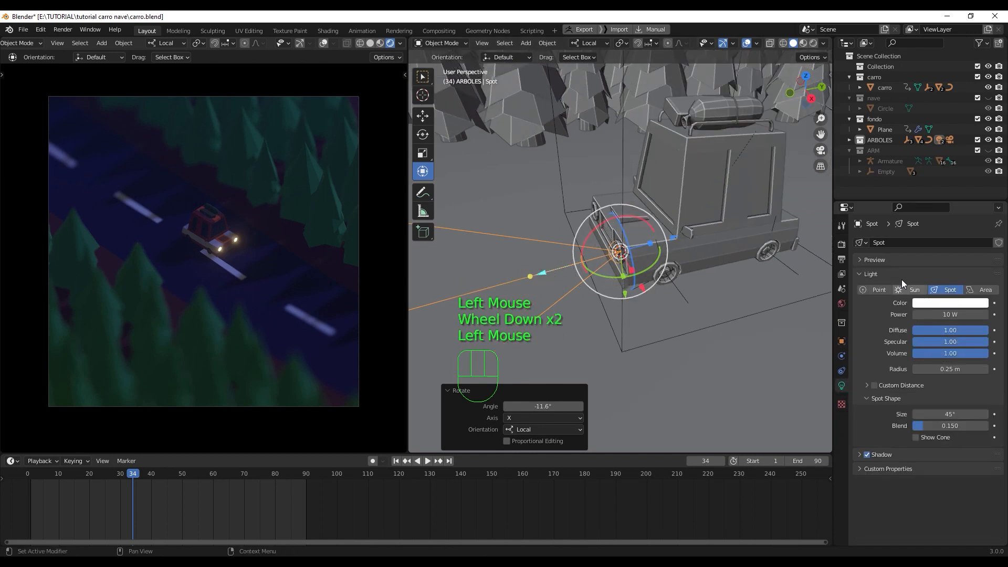
pyautogui.doubleClick(893, 241)
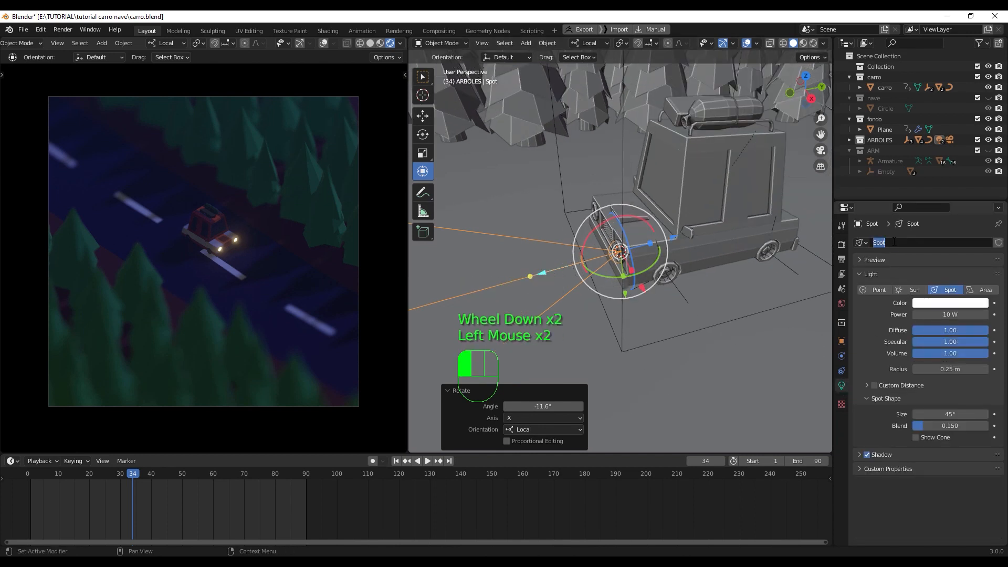
pyautogui.write('L')
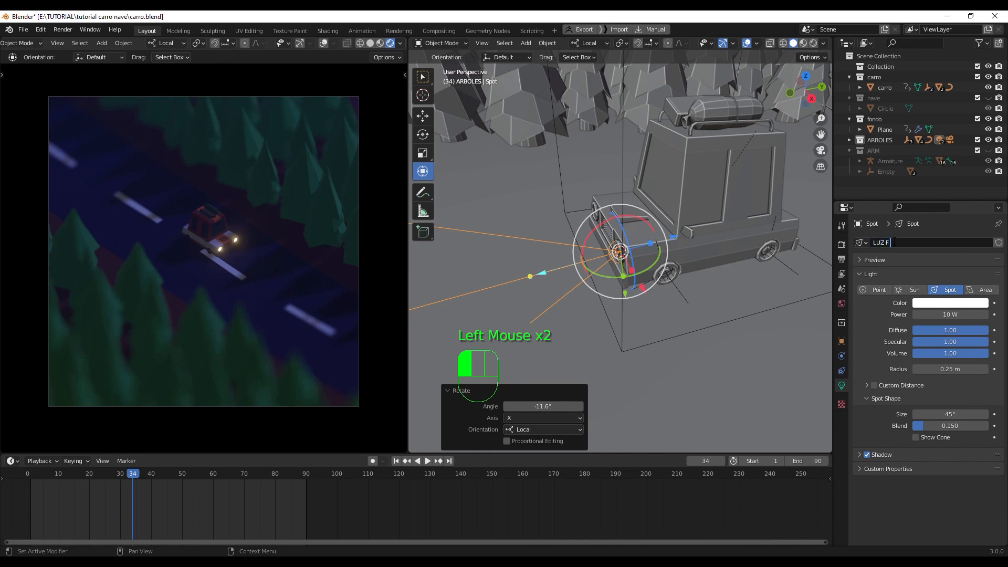
pyautogui.write('UZ F')
pyautogui.press('Return')
# Step: Give the spot light a pale yellow colour (hue 0.142, saturation 0.531) and set its power to 200 W
pyautogui.click(953, 305)
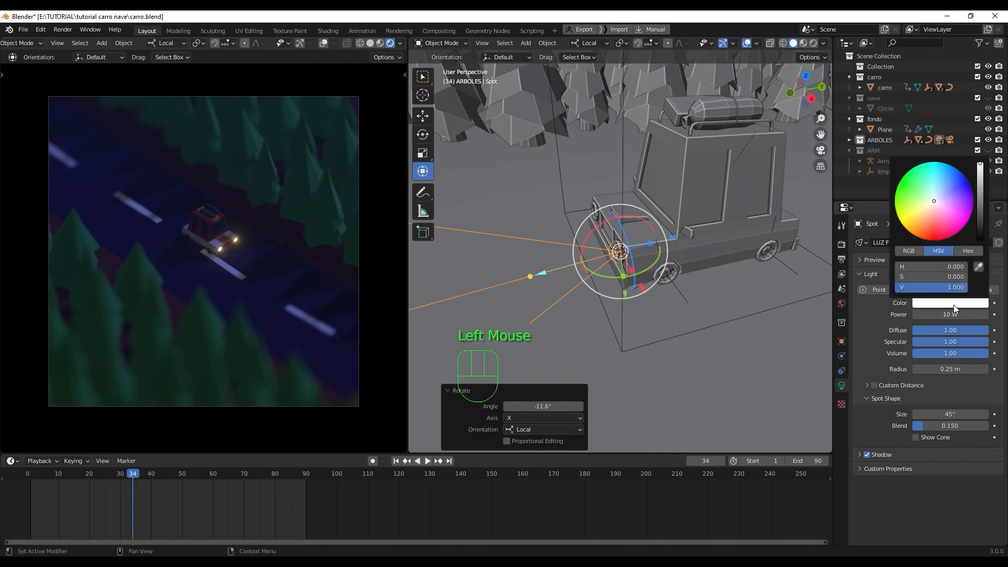
pyautogui.moveTo(932, 208); pyautogui.dragTo(925, 208)
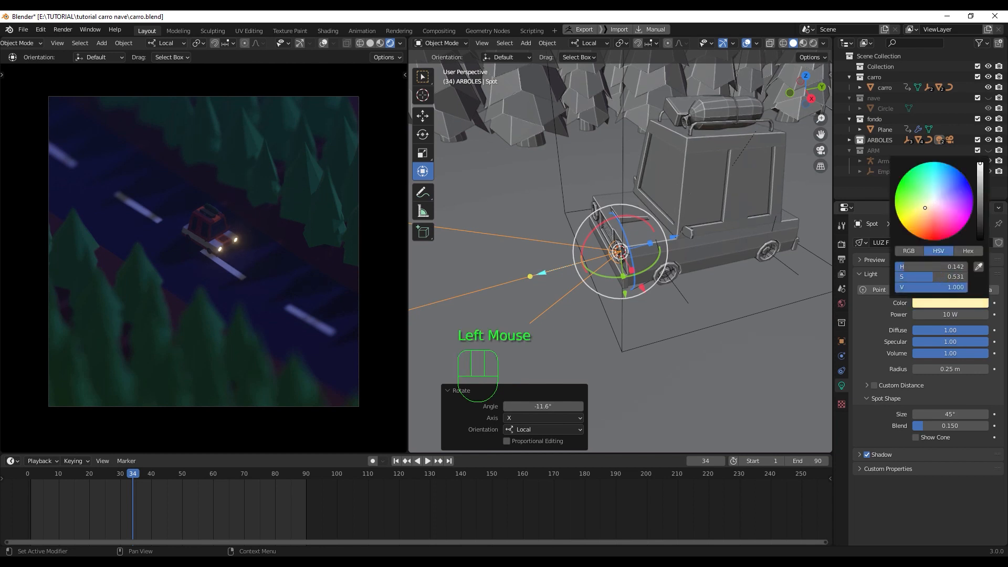
pyautogui.click(950, 313)
pyautogui.write('200')
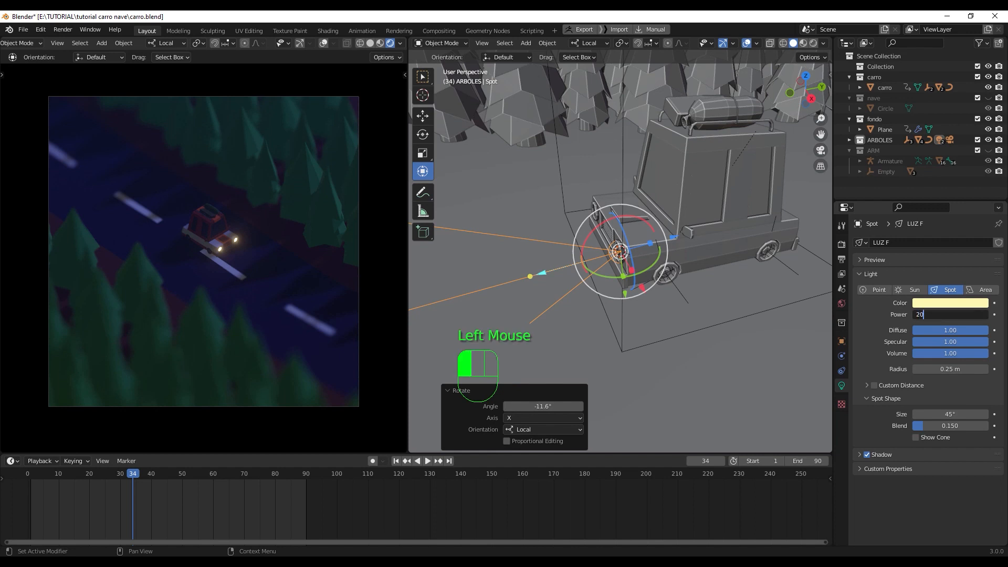
pyautogui.press('Return')
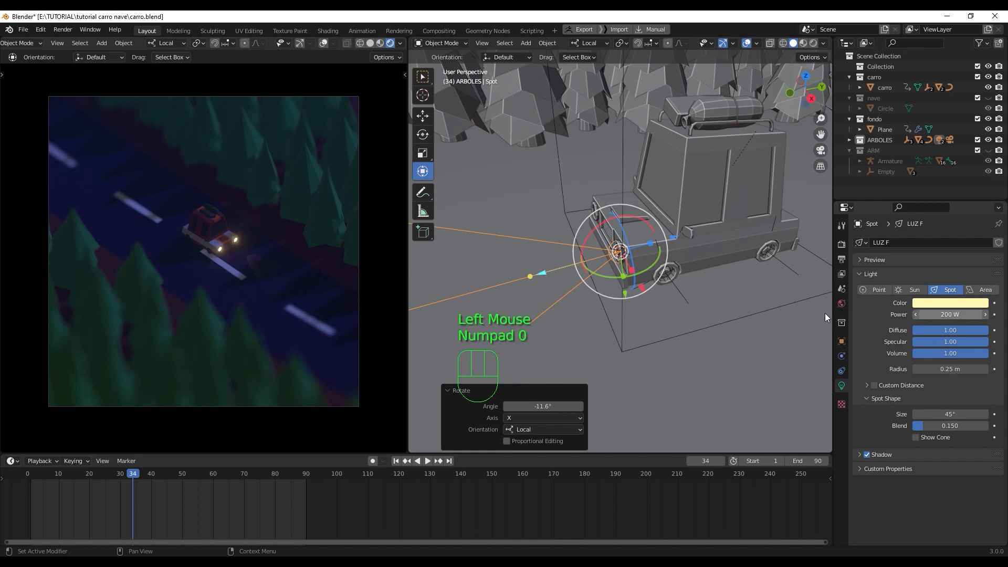
# Step: Raise the spot light's power to 1000 W
pyautogui.click(948, 314)
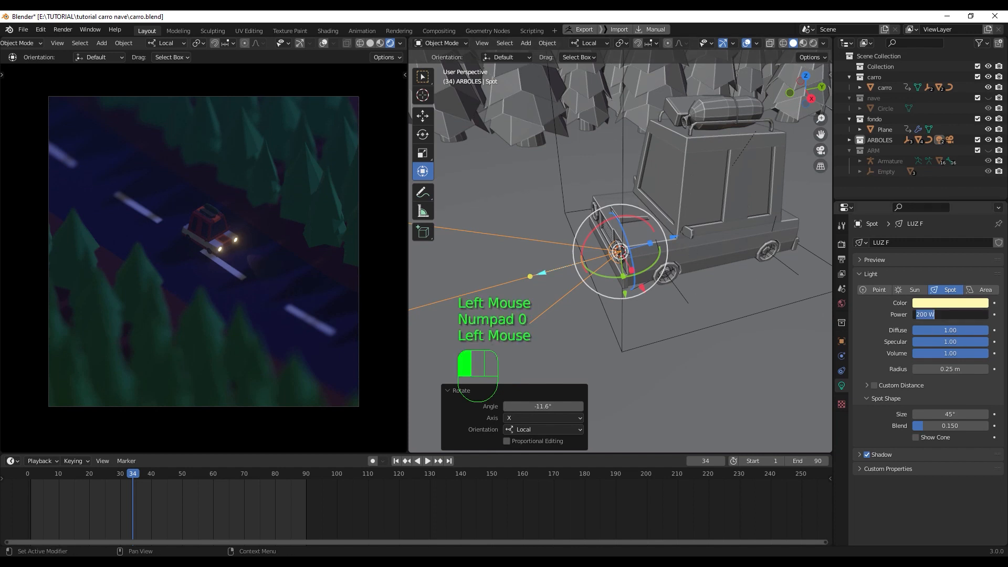
pyautogui.write('1')
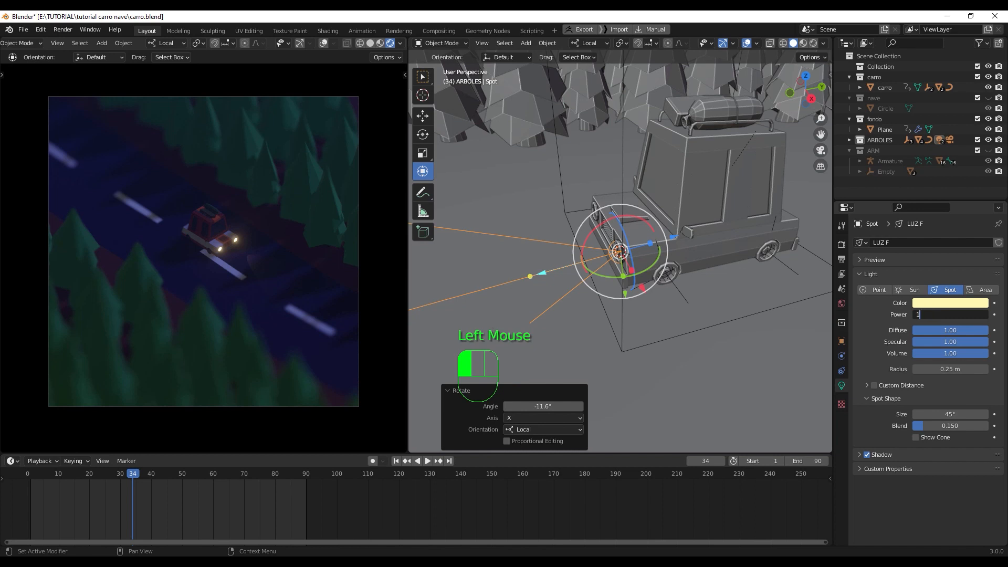
pyautogui.write('000')
pyautogui.press('Return')
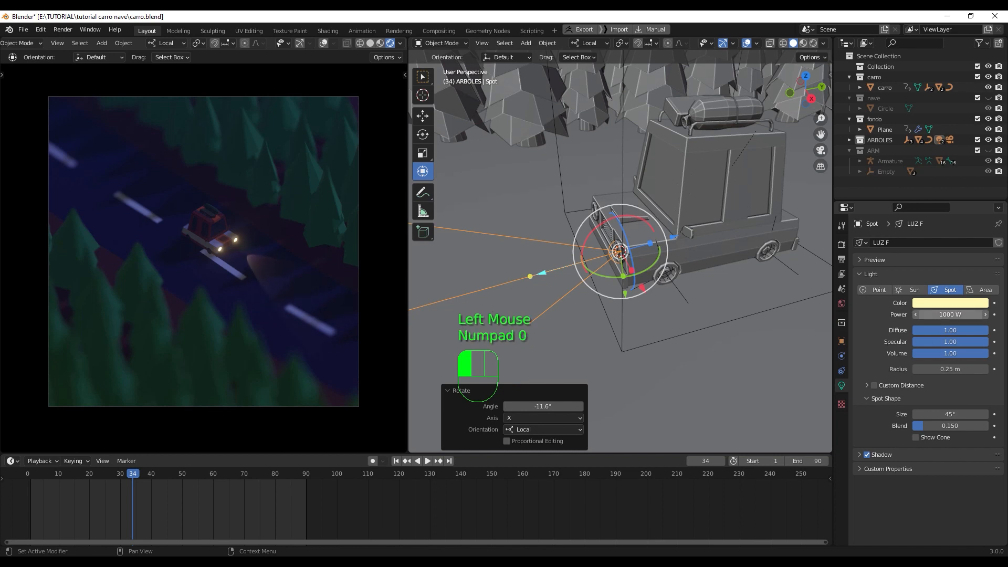
# Step: Nudge the spot light at the headlight and rotate it about 9.72° around its local X axis to adjust its aim
pyautogui.scroll(1, 651, 263)
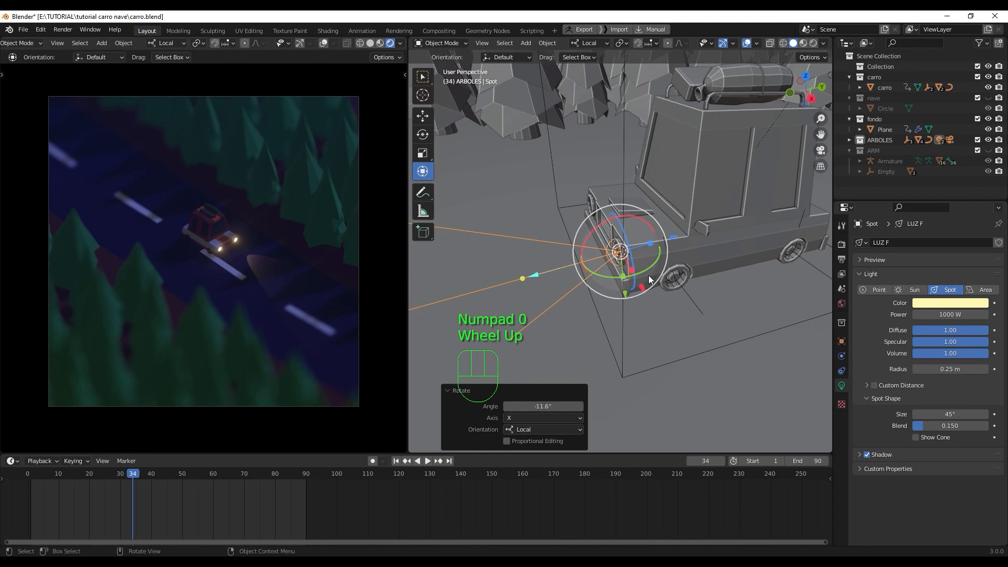
pyautogui.moveTo(649, 278); pyautogui.dragTo(704, 255, button='middle')
pyautogui.moveTo(683, 246); pyautogui.dragTo(691, 245)
pyautogui.moveTo(648, 219)
pyautogui.mouseDown()
pyautogui.moveTo(653, 224)
pyautogui.moveTo(645, 217)
pyautogui.mouseUp()
pyautogui.moveTo(626, 269); pyautogui.dragTo(757, 308, button='middle')
pyautogui.scroll(-2, 692, 276)
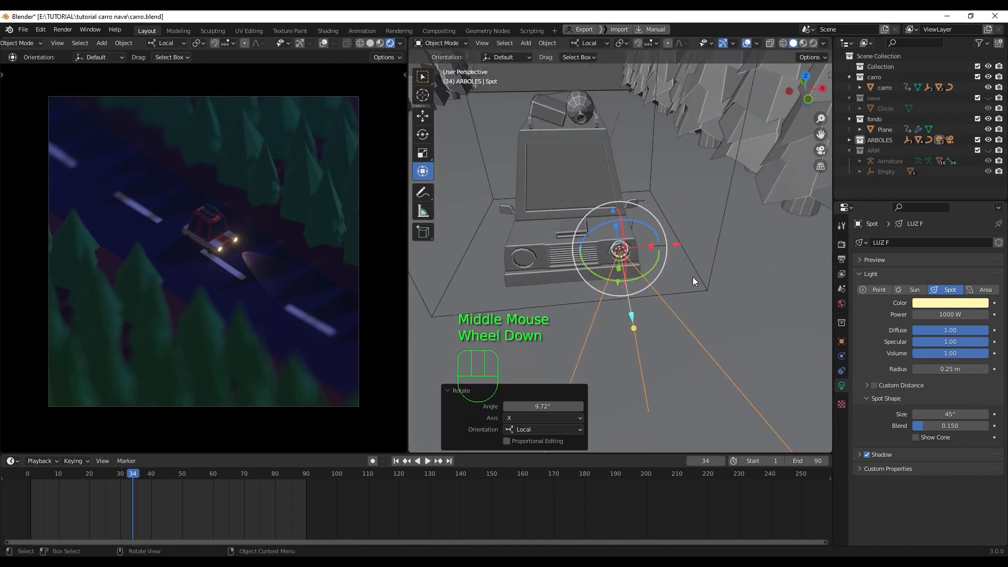
# Step: Show the headlight spot light from the top view with rendered shading in the working viewport
pyautogui.moveTo(567, 288); pyautogui.dragTo(618, 310, button='middle')
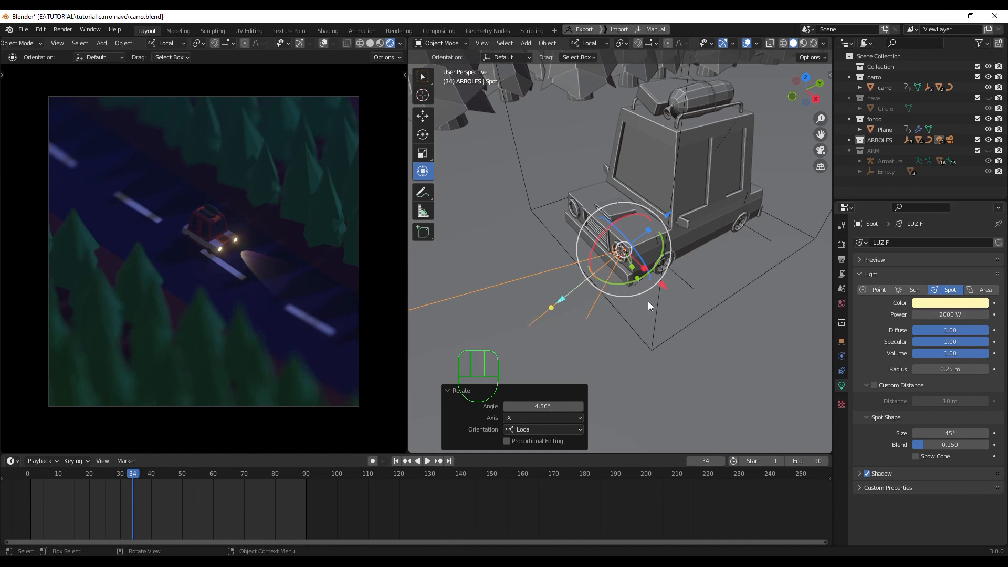
pyautogui.moveTo(644, 317); pyautogui.dragTo(688, 311, button='middle')
pyautogui.press('KP_7')
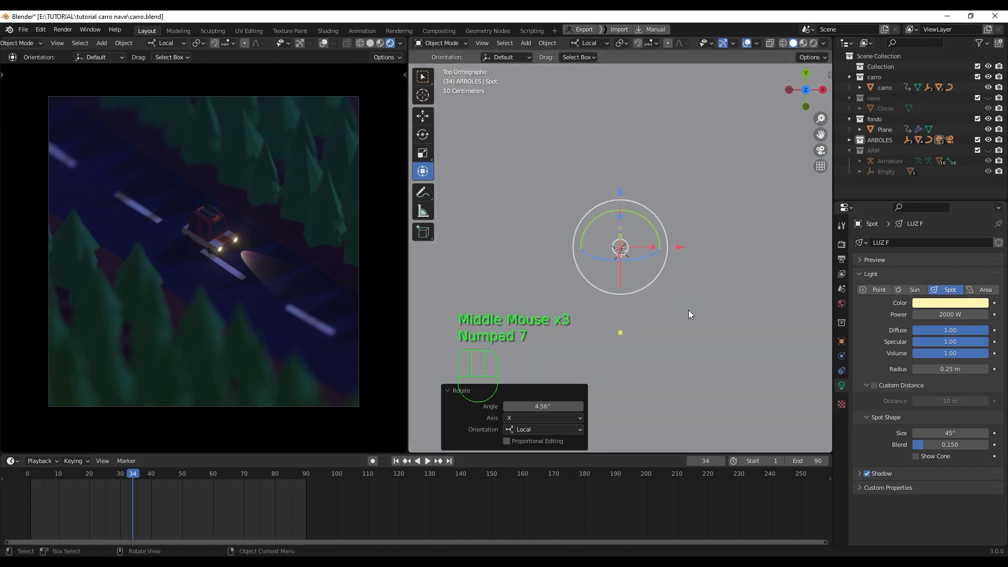
pyautogui.click(814, 43)
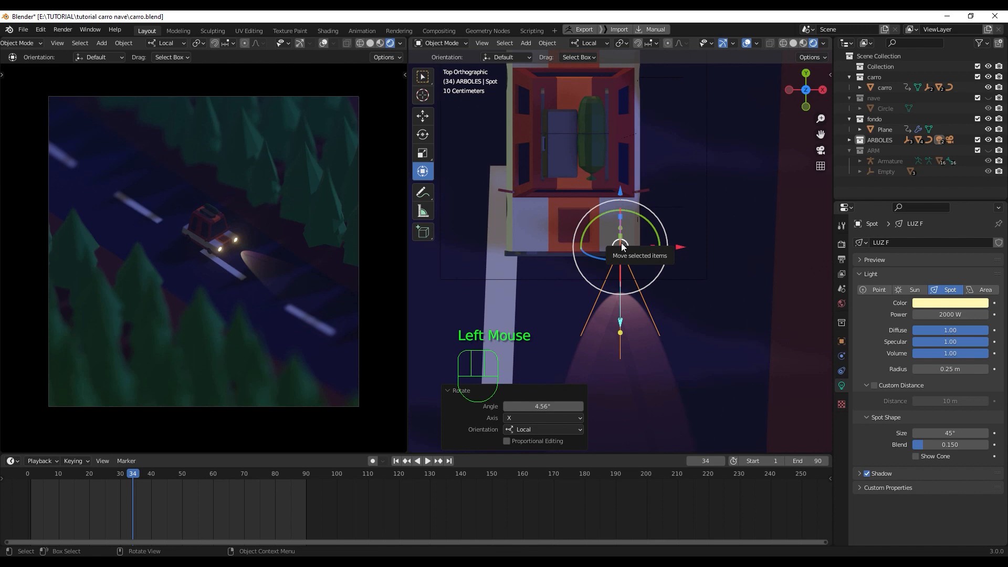
# Step: Make a linked duplicate of the spot light and offset it about 2 m along negative local X to the car's other headlight
pyautogui.hotkey('alt', 'd')
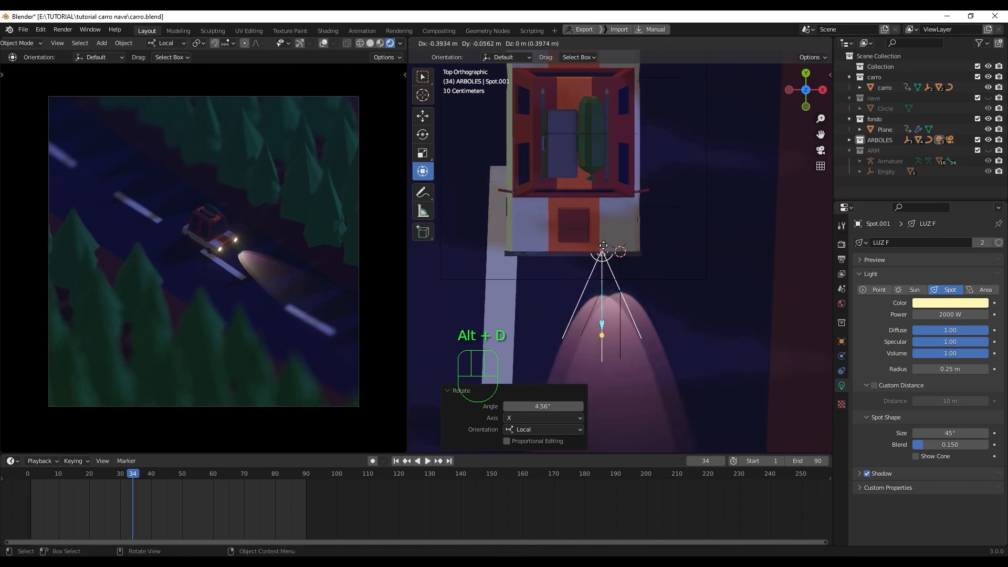
pyautogui.press('x')
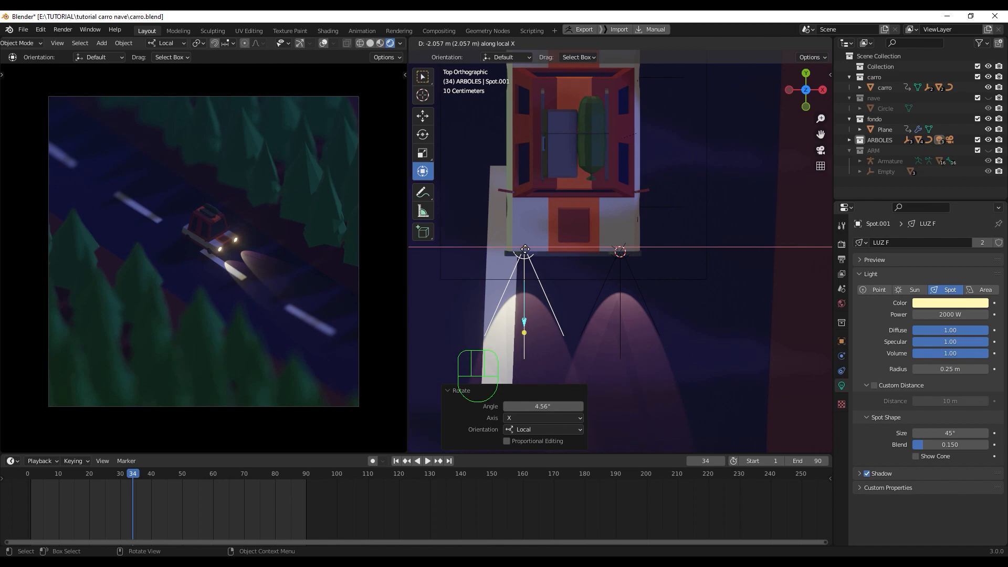
pyautogui.click(549, 275)
pyautogui.moveTo(549, 275); pyautogui.dragTo(593, 257, button='middle')
pyautogui.moveTo(578, 258); pyautogui.dragTo(583, 256)
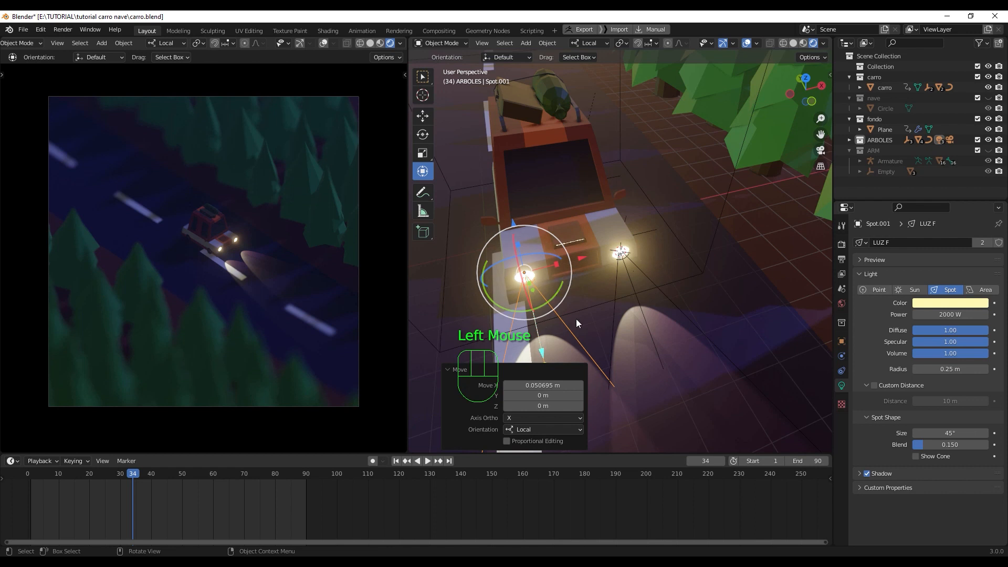
# Step: Set the volume density of the NIEBLA fog cube's material to 0.005
pyautogui.click(625, 263)
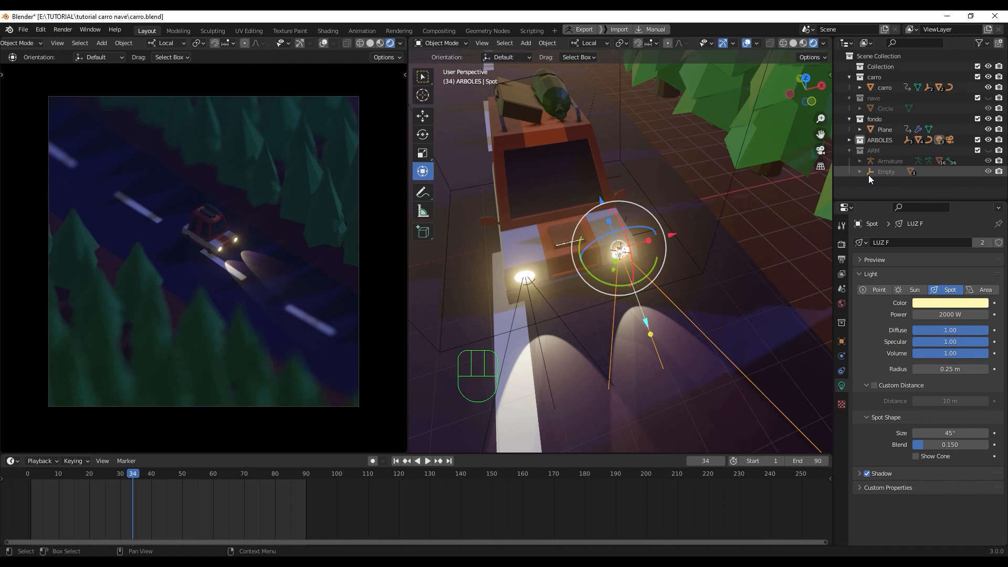
pyautogui.scroll(-6, 711, 238)
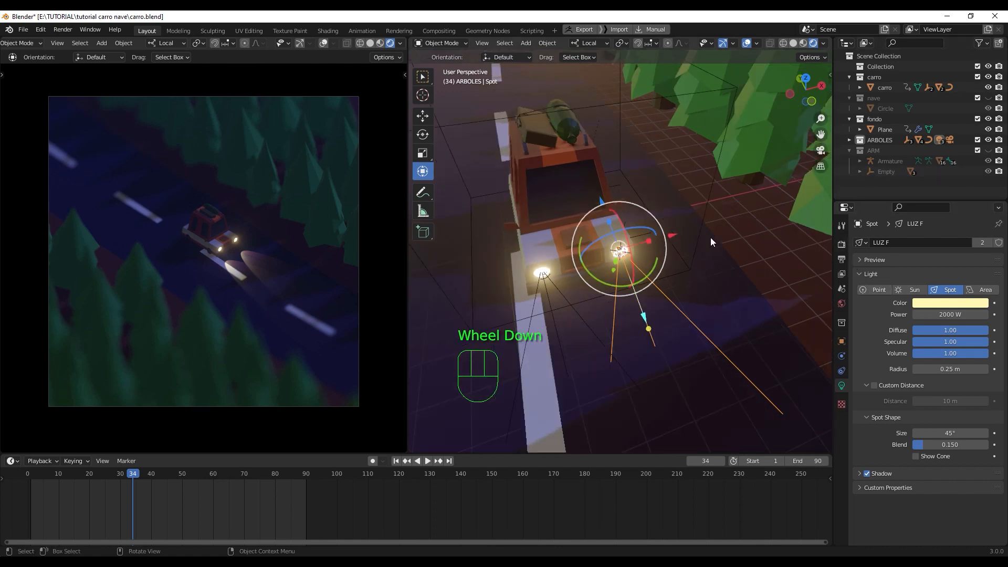
pyautogui.scroll(-2, 710, 238)
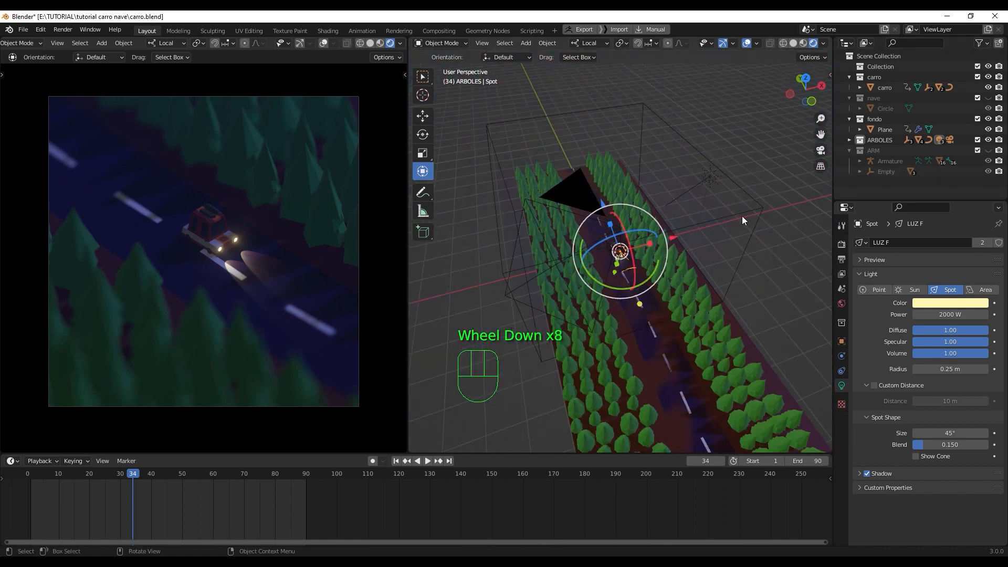
pyautogui.click(761, 208)
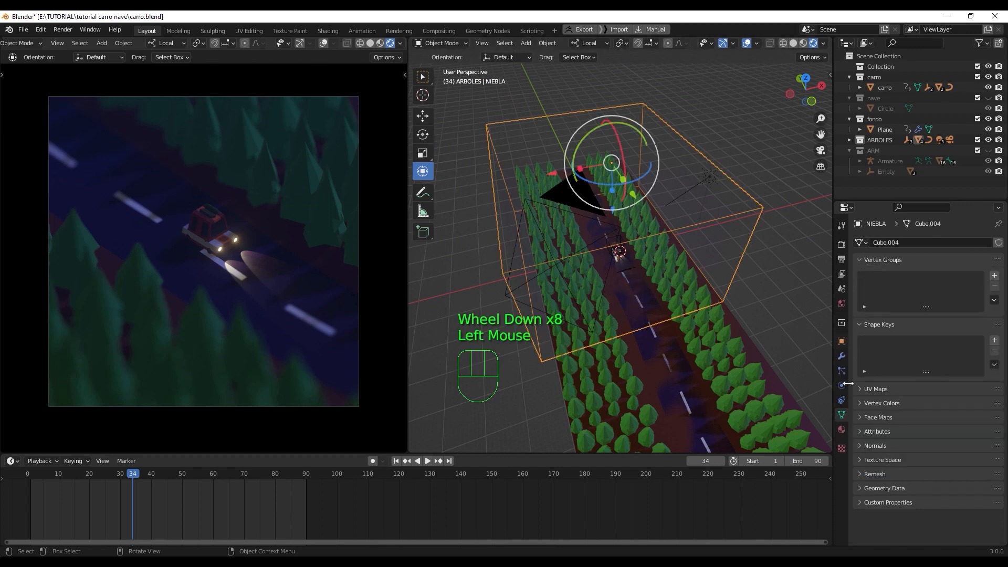
pyautogui.click(841, 429)
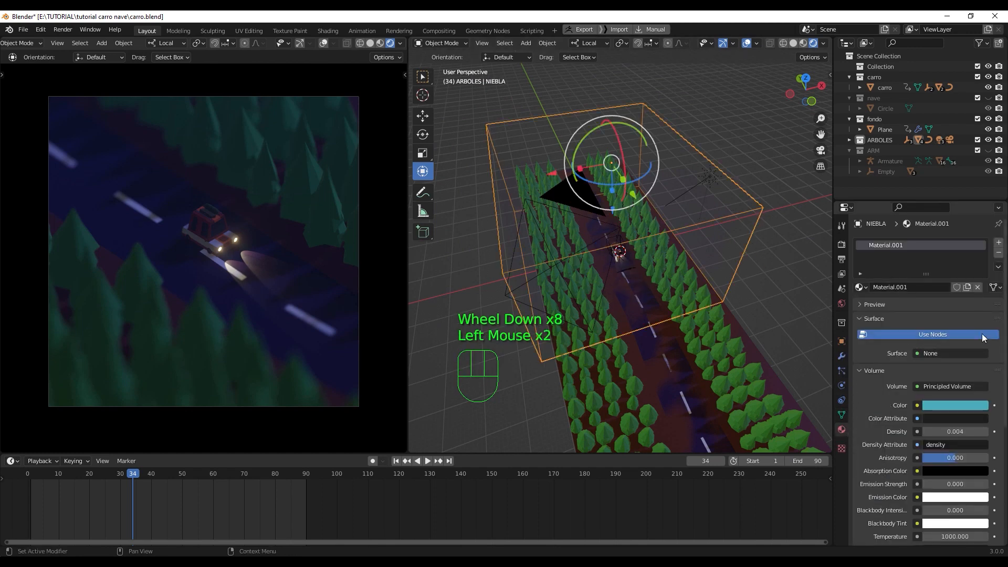
pyautogui.click(966, 432)
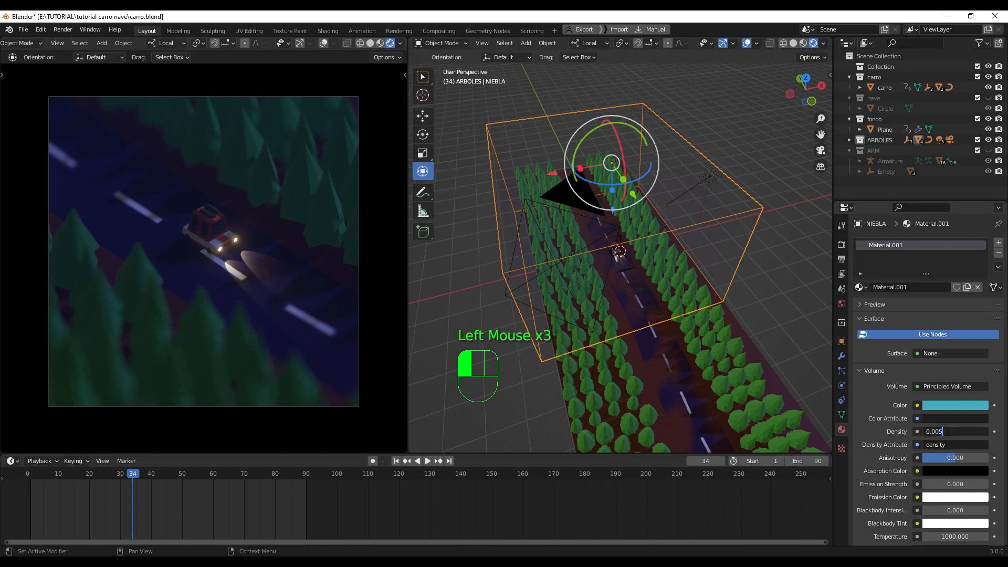
pyautogui.press('Return')
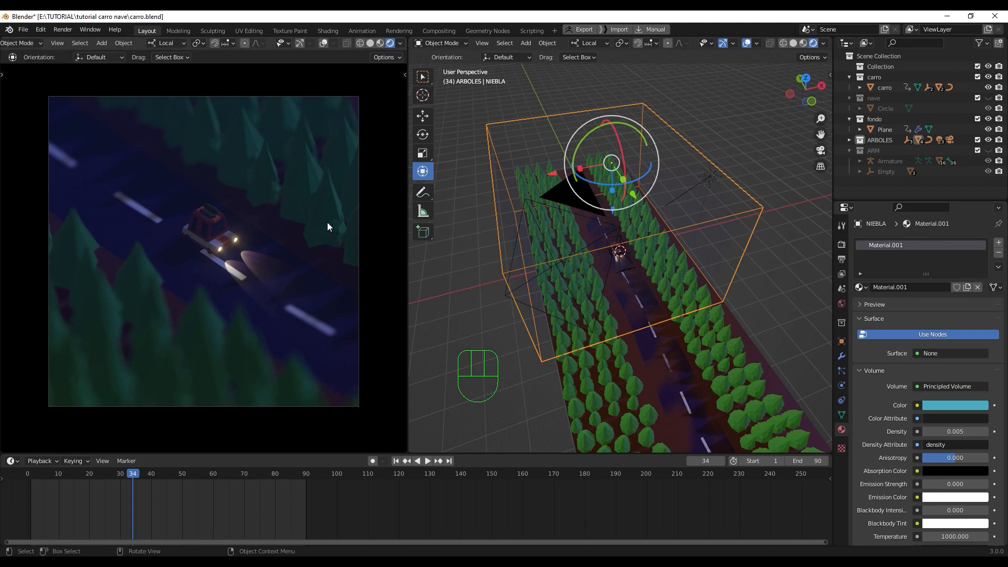
# Step: Parent both headlight spot lights to the car, using the Object parent type
pyautogui.scroll(11, 660, 260)
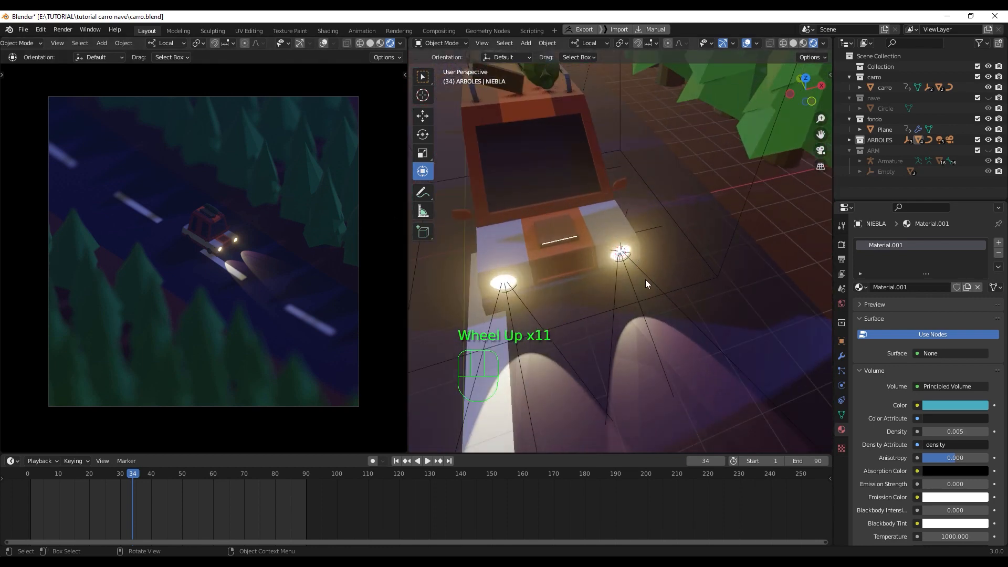
pyautogui.click(646, 278)
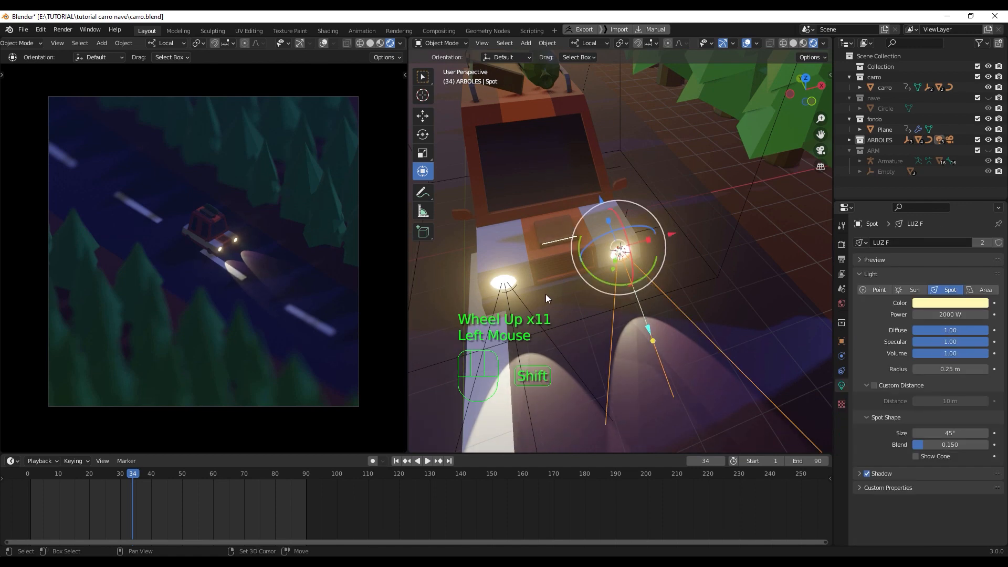
pyautogui.keyDown('shift'); pyautogui.click(527, 307); pyautogui.keyUp('shift')
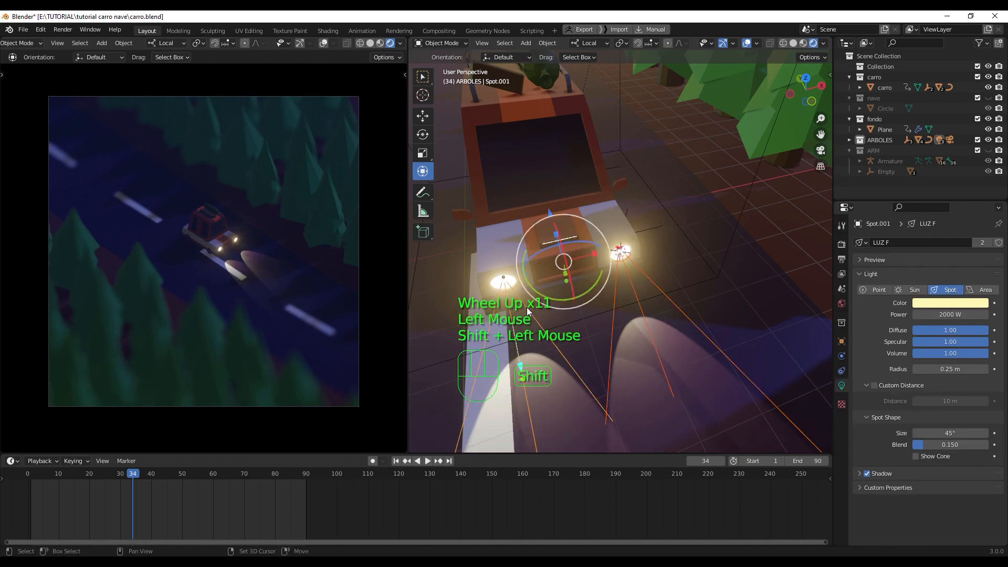
pyautogui.keyDown('shift'); pyautogui.click(603, 207); pyautogui.keyUp('shift')
pyautogui.hotkey('ctrl', 'p')
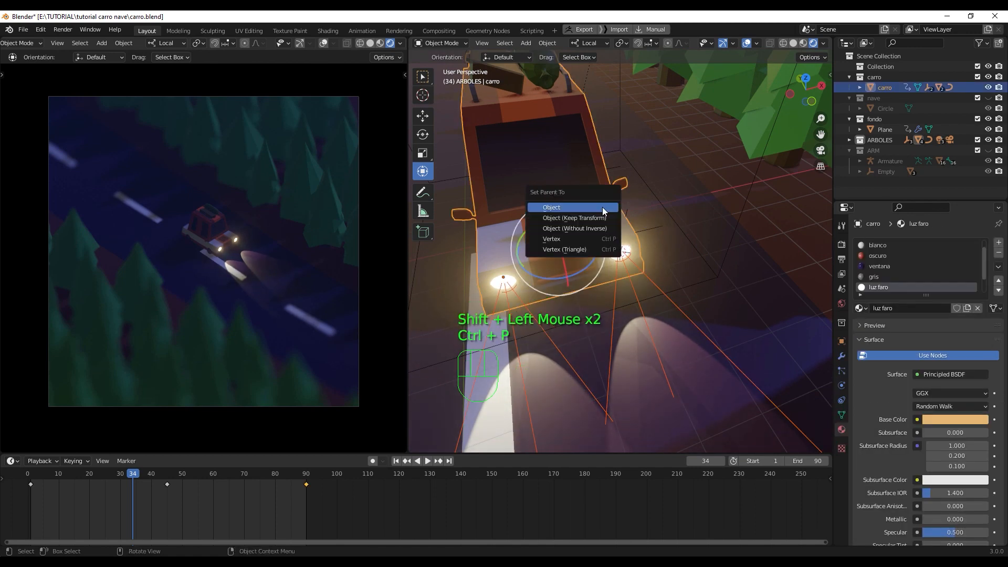
pyautogui.click(593, 210)
# Step: Play the animation to check how the headlight beams follow the car
pyautogui.press('space')
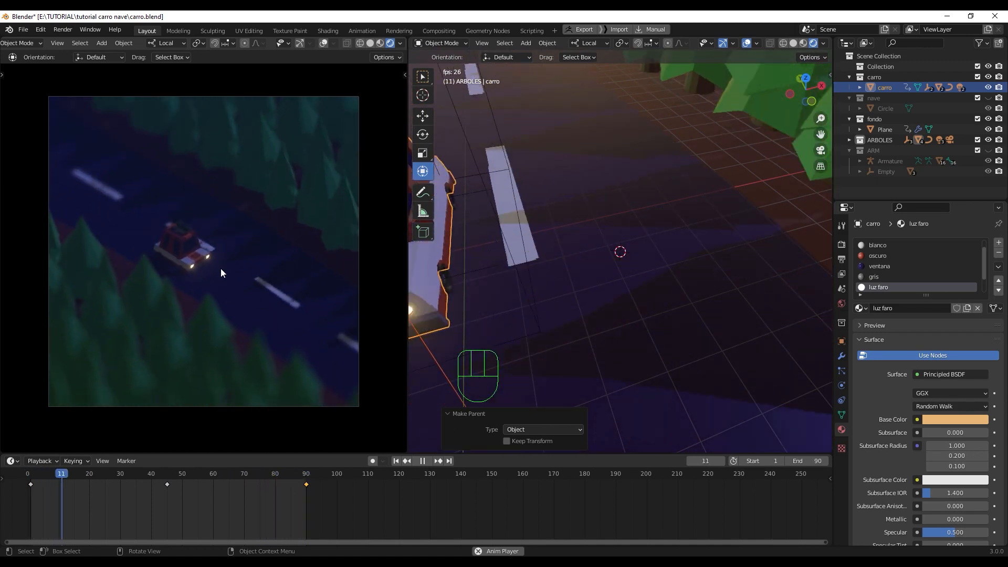
pyautogui.press('space')
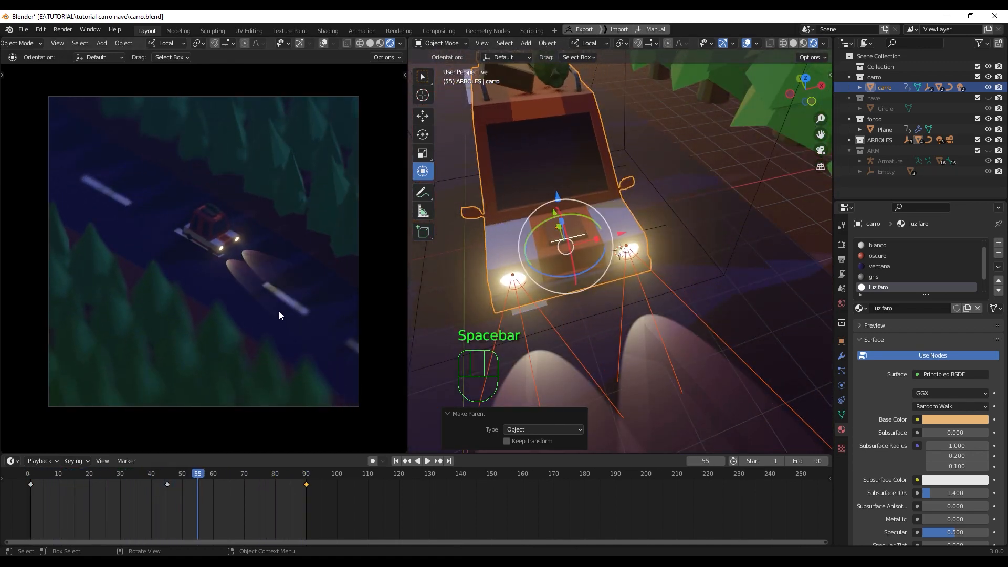
pyautogui.press('space')
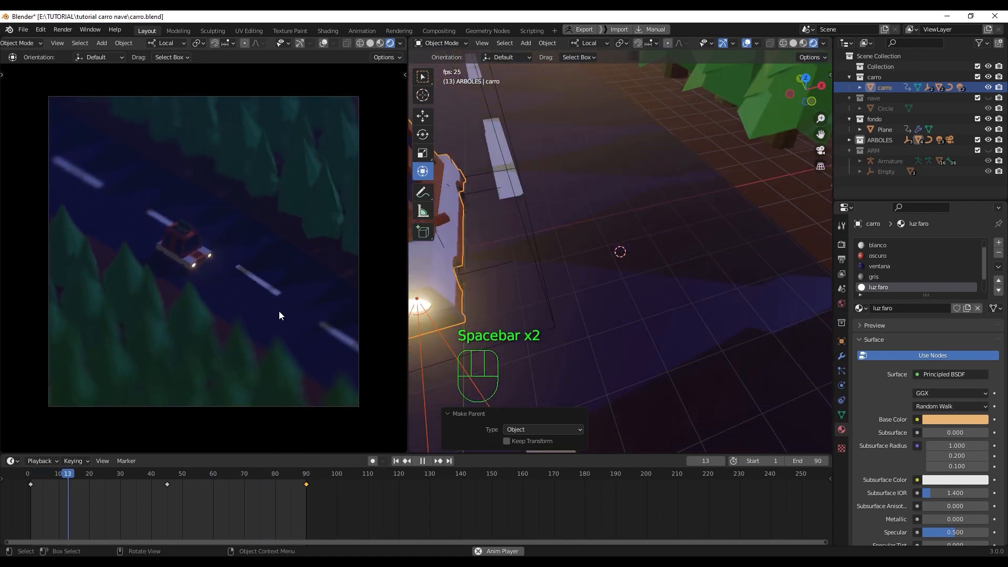
pyautogui.press('space')
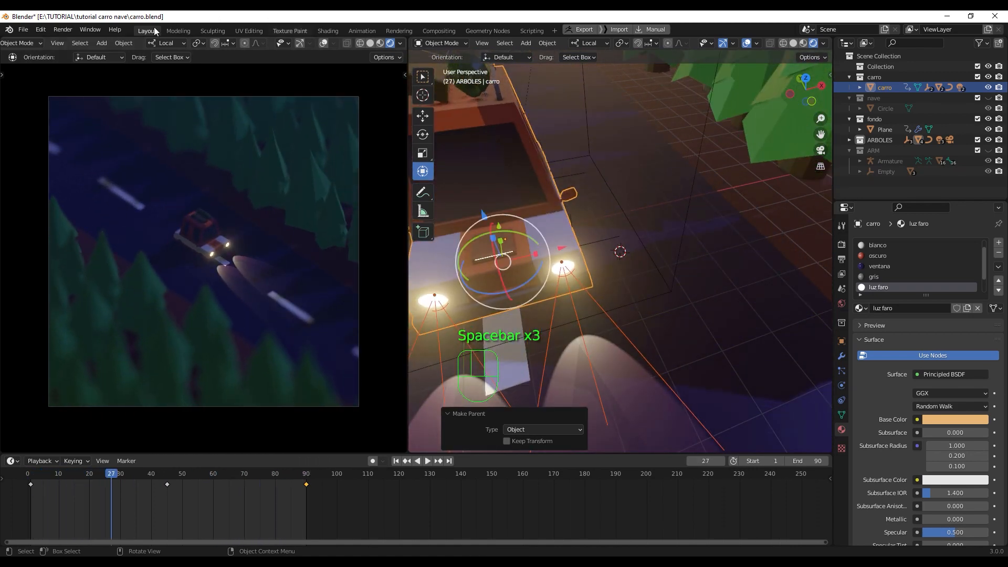
# Step: Render frame 27 as a still image, examine the headlight beams in the fog, and close the render window
pyautogui.click(63, 30)
pyautogui.click(81, 48)
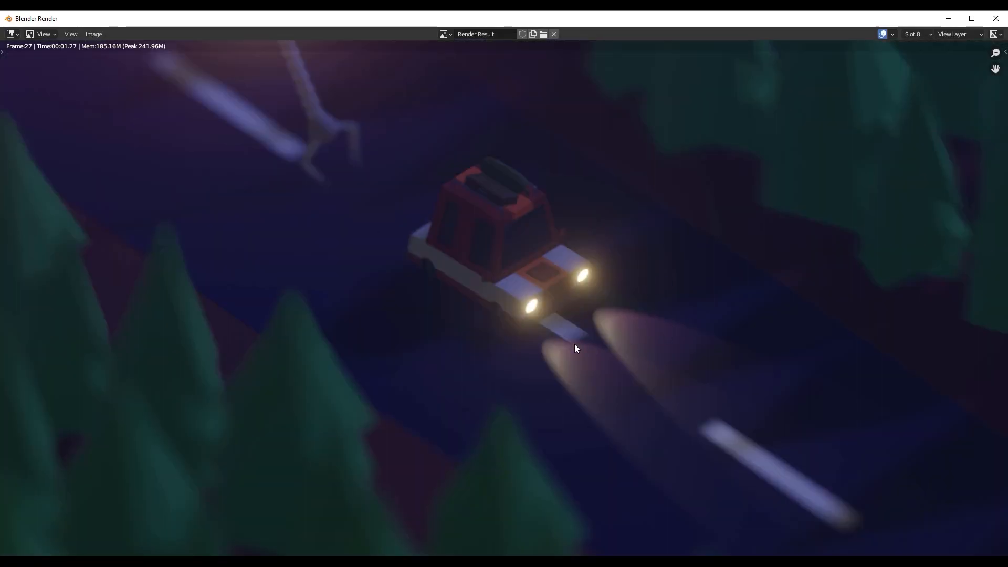
pyautogui.press('Home')
pyautogui.scroll(2, 550, 332)
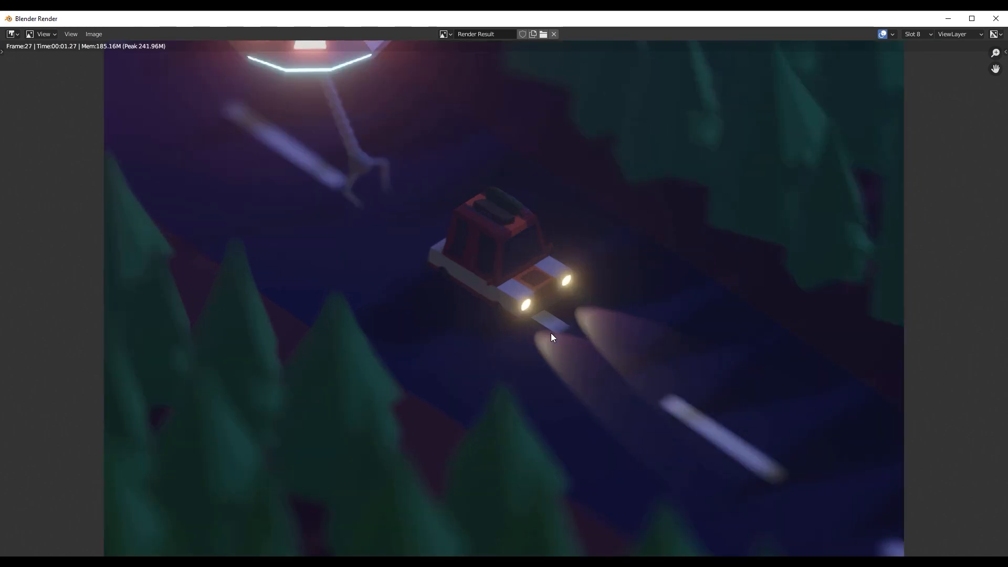
pyautogui.scroll(-2, 550, 333)
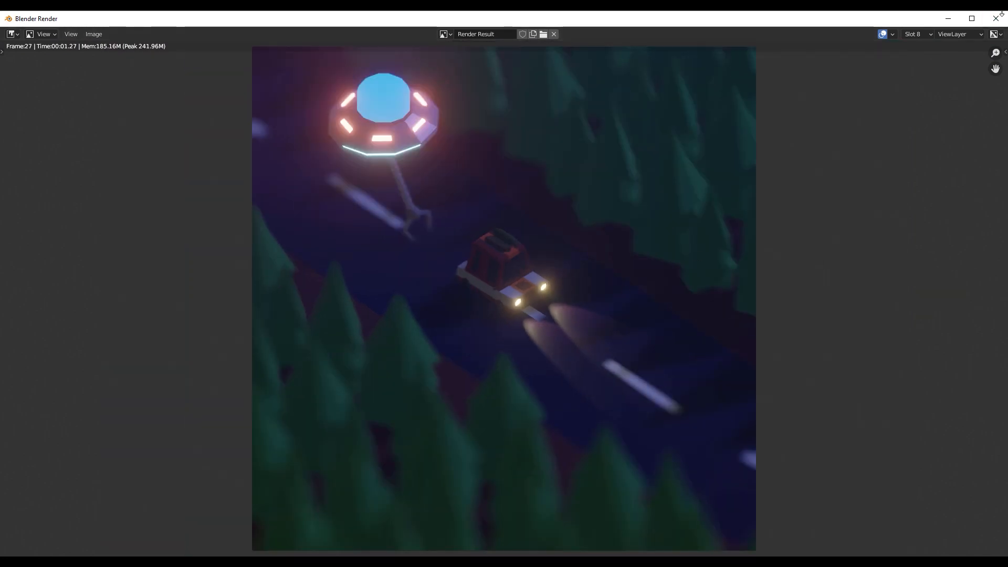
pyautogui.click(996, 18)
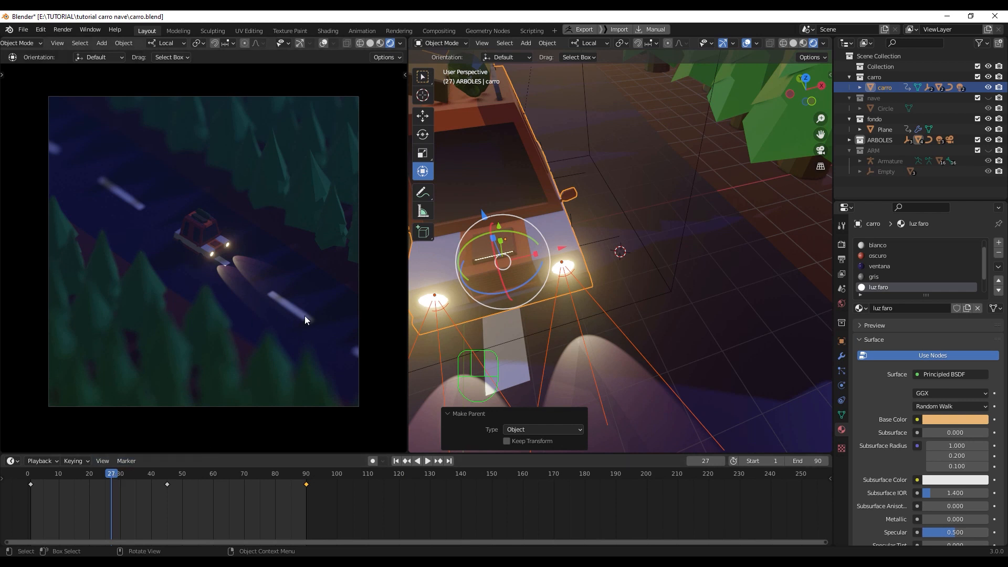
# Step: Replay the animation to review the car on the forest road and save the file
pyautogui.scroll(-2, 598, 281)
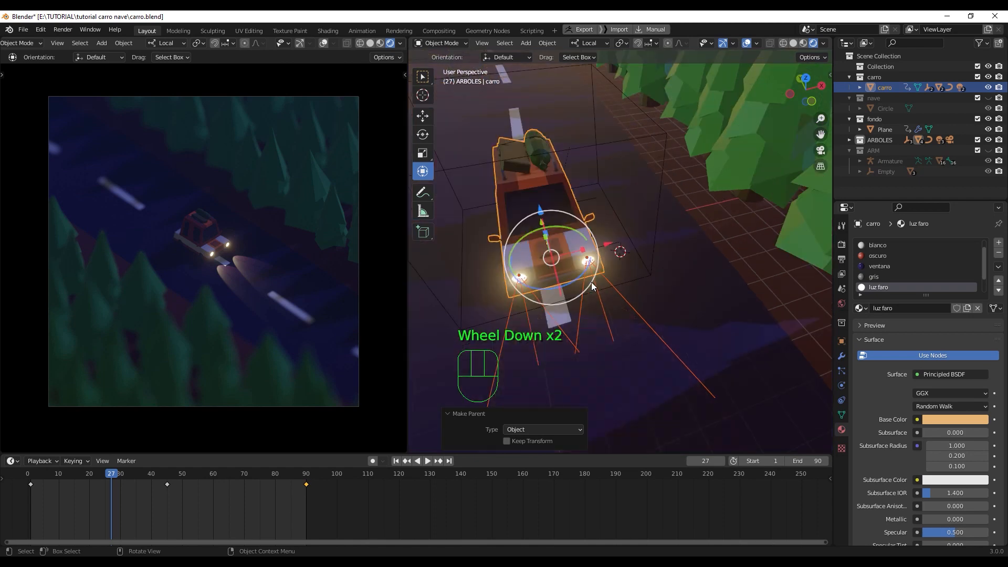
pyautogui.press('space')
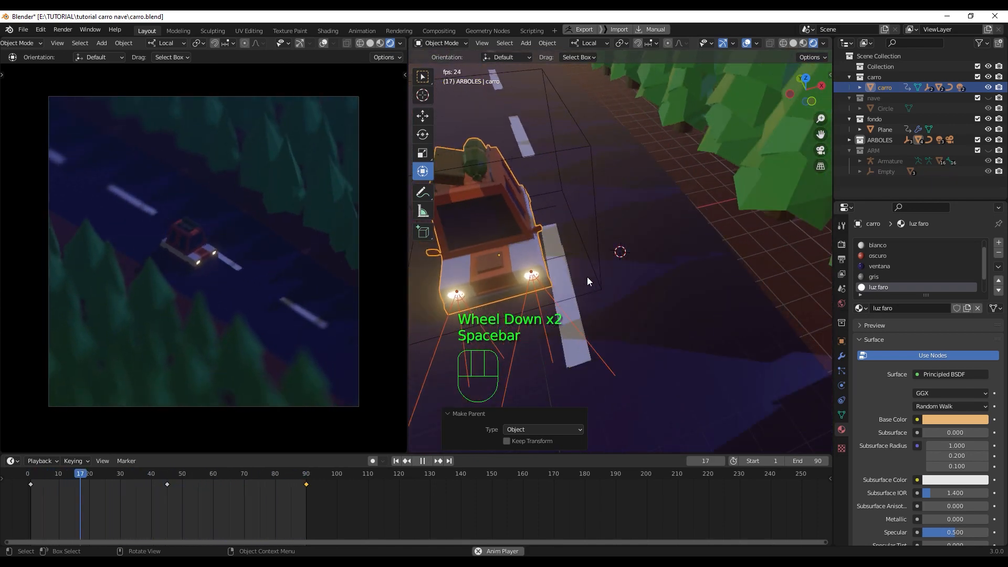
pyautogui.press('space')
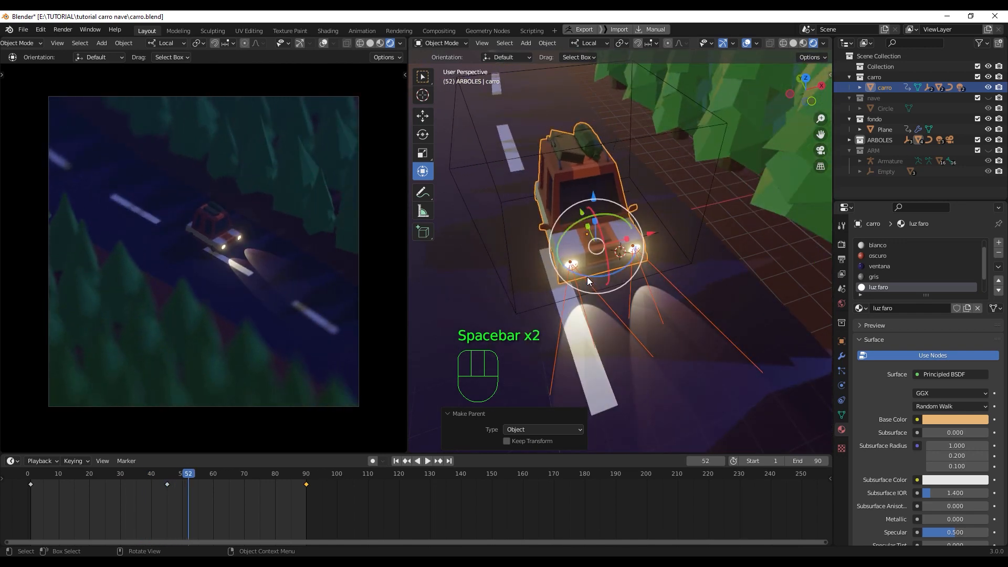
pyautogui.scroll(-1, 537, 253)
pyautogui.moveTo(538, 267); pyautogui.dragTo(591, 288, button='middle')
pyautogui.scroll(-2, 560, 262)
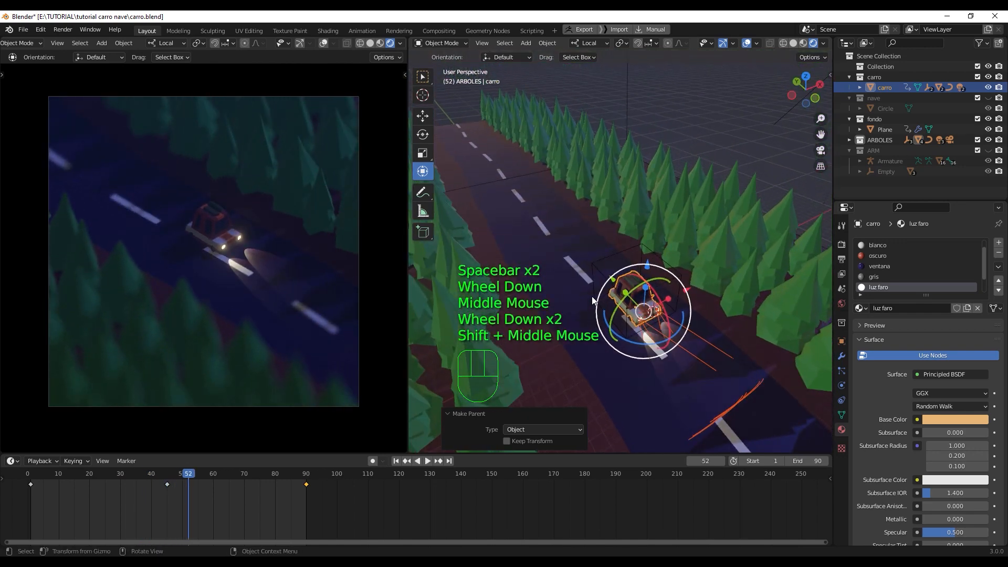
pyautogui.scroll(-2, 591, 288)
pyautogui.scroll(3, 590, 287)
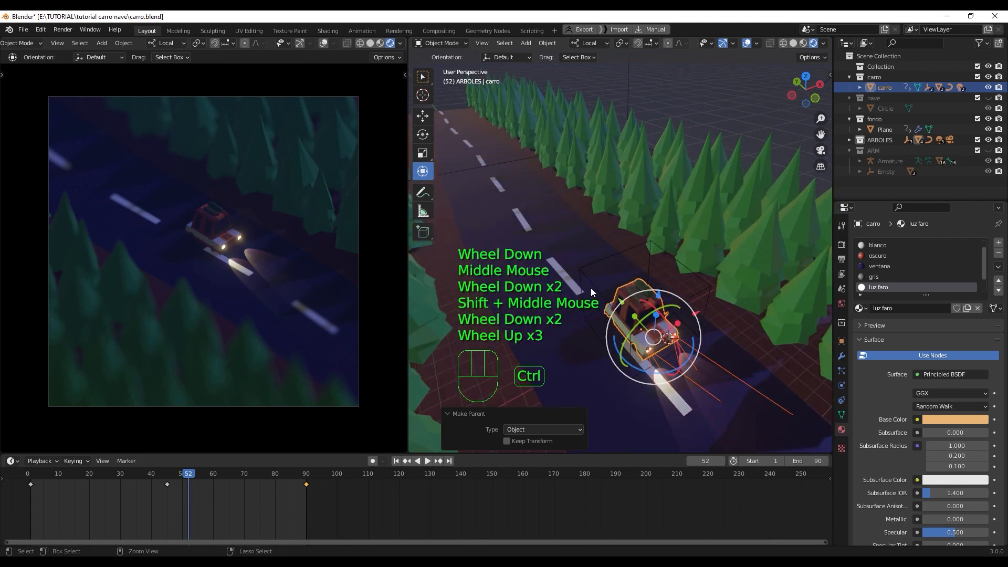
pyautogui.hotkey('ctrl', 's')
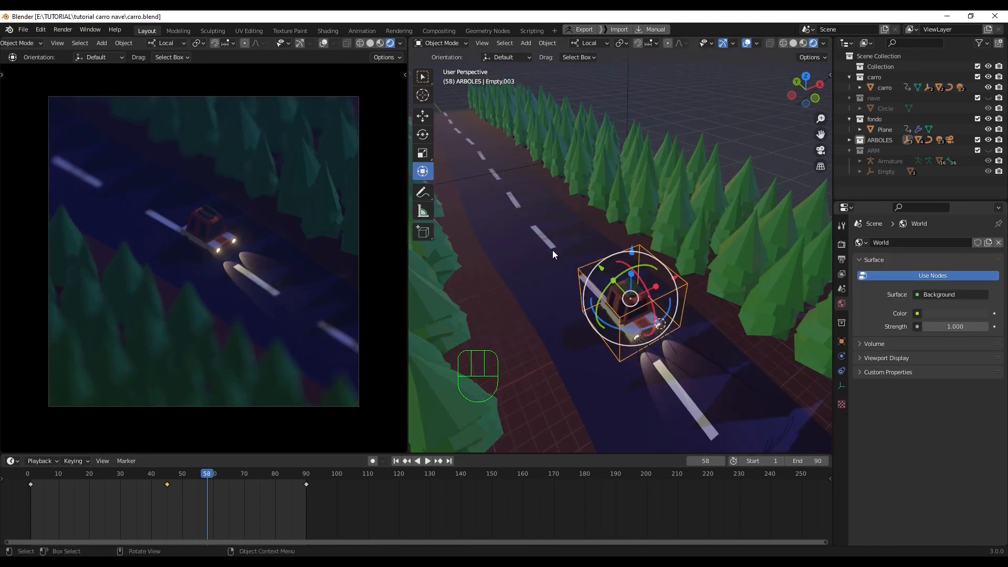
# Step: Unhide the nave and ARM collections in the viewport to work with the ship and its mechanical arm
pyautogui.moveTo(553, 250); pyautogui.dragTo(559, 269, button='middle')
pyautogui.scroll(-1, 600, 202)
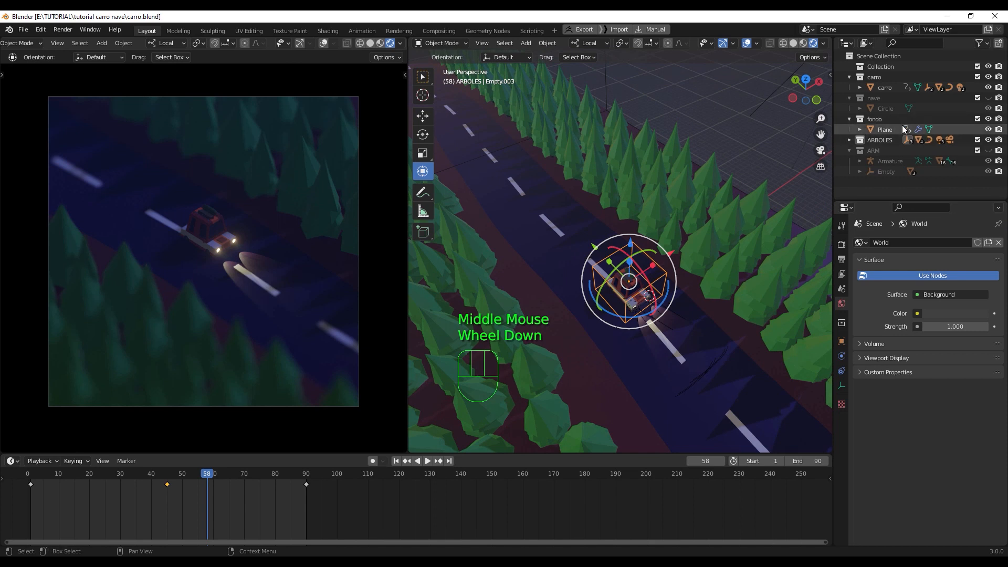
pyautogui.click(989, 98)
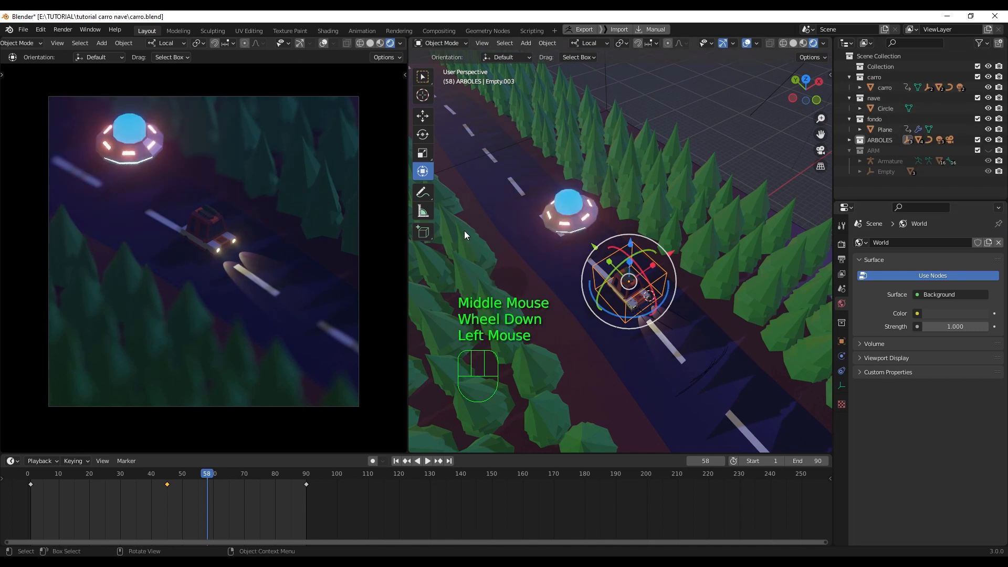
pyautogui.click(987, 151)
pyautogui.scroll(3, 540, 254)
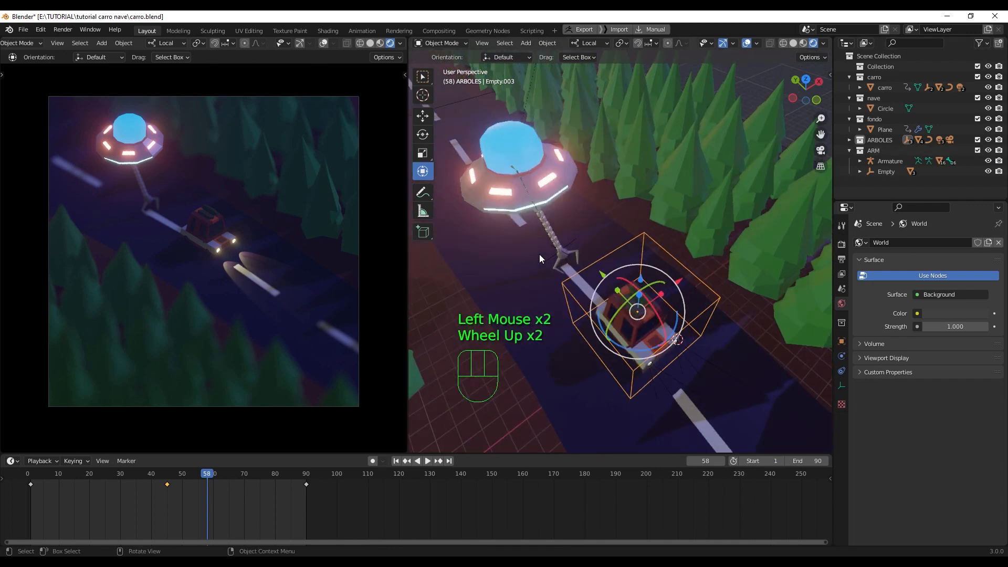
pyautogui.moveTo(540, 254); pyautogui.dragTo(660, 177, button='middle')
pyautogui.scroll(2, 691, 213)
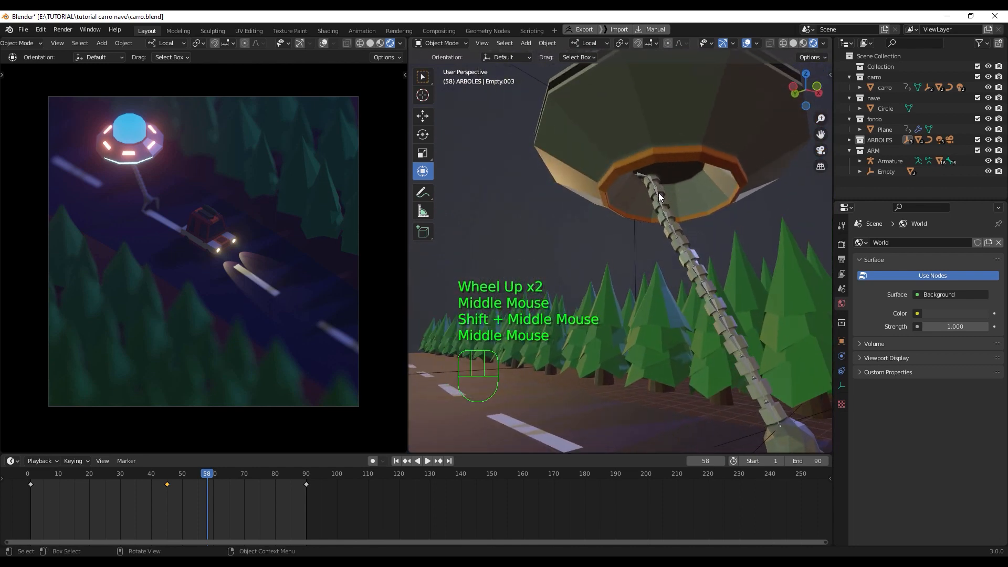
# Step: Parent the arm's armature to the ship using the Object parent type
pyautogui.click(651, 181)
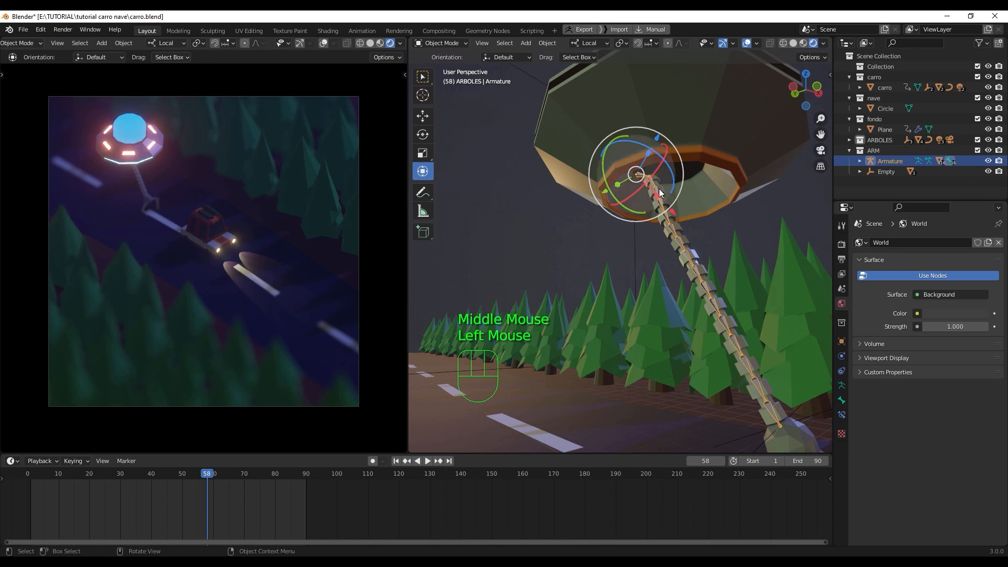
pyautogui.keyDown('shift'); pyautogui.click(692, 169); pyautogui.keyUp('shift')
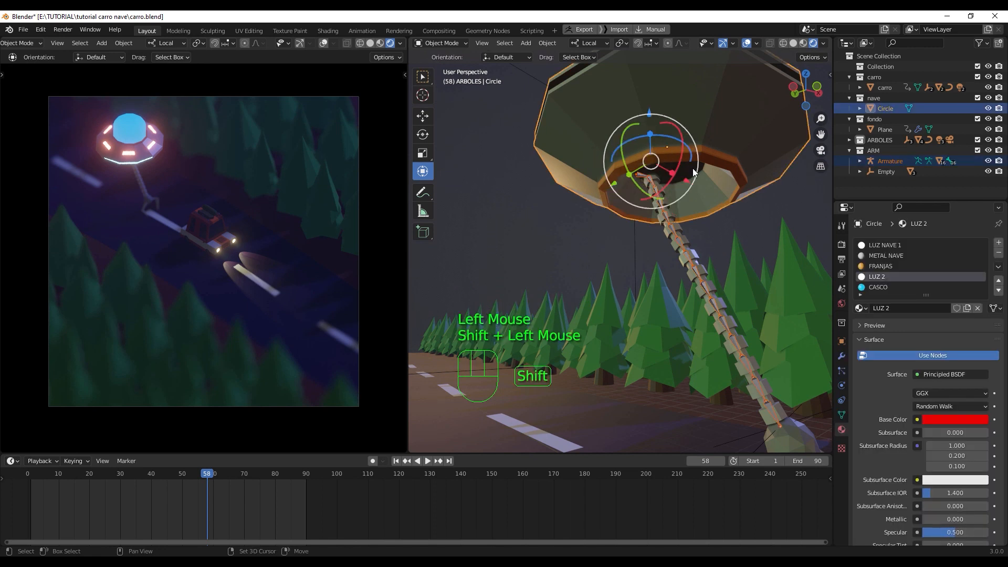
pyautogui.hotkey('ctrl', 'p')
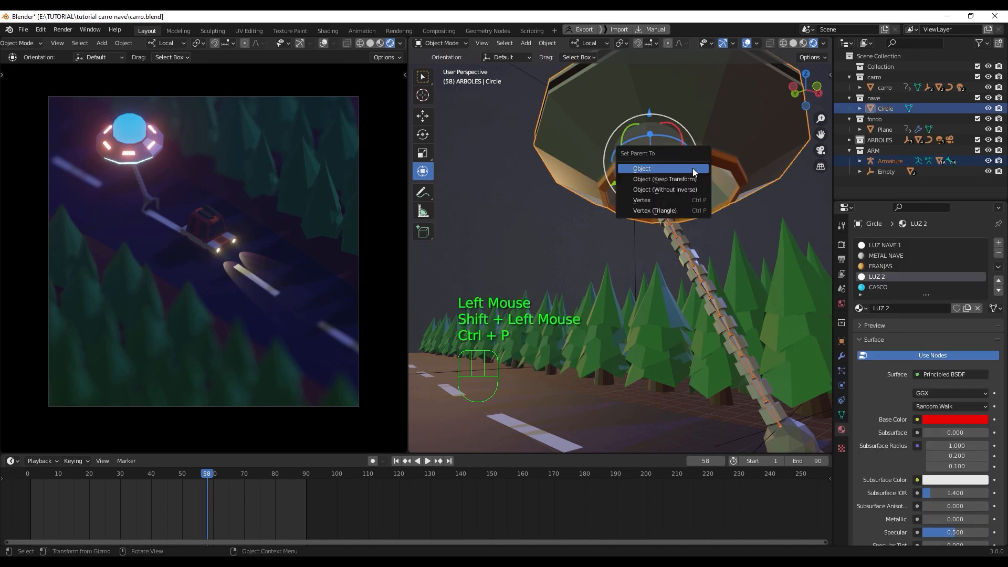
pyautogui.click(691, 168)
# Step: Parent the empty at the arm's claw to the ship using the Object parent type
pyautogui.scroll(-2, 695, 181)
pyautogui.moveTo(694, 181); pyautogui.dragTo(710, 236, button='middle')
pyautogui.click(721, 332)
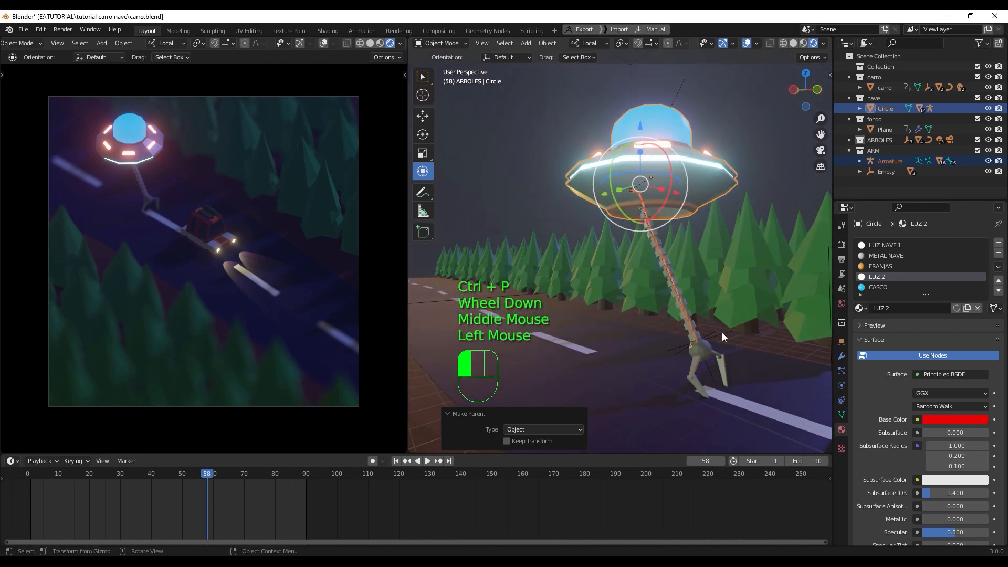
pyautogui.keyDown('shift'); pyautogui.click(687, 183); pyautogui.keyUp('shift')
pyautogui.hotkey('ctrl', 'p')
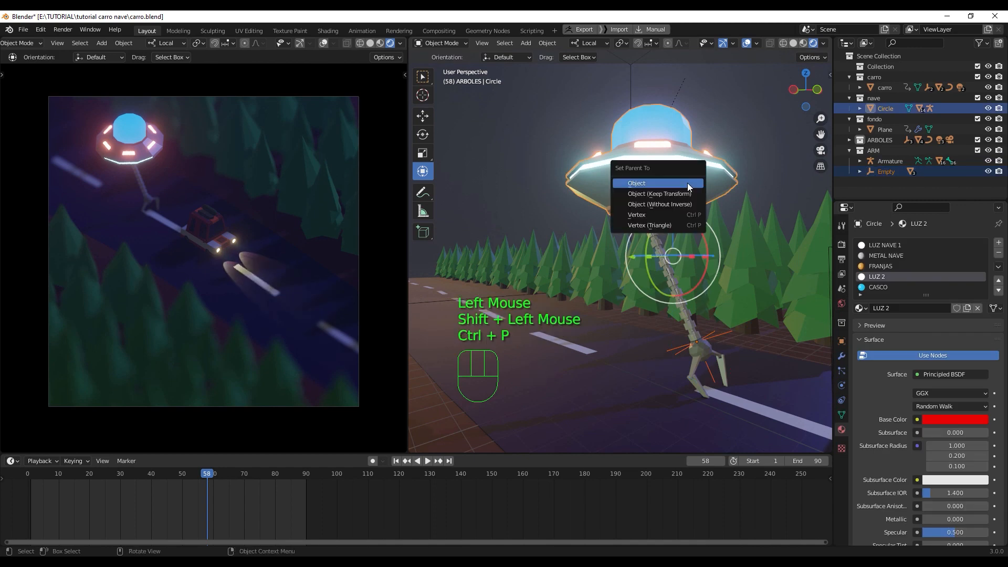
pyautogui.click(688, 182)
# Step: Test-move the ship along its local X axis to check whether the arm follows, and undo the move
pyautogui.scroll(-2, 688, 188)
pyautogui.click(688, 190)
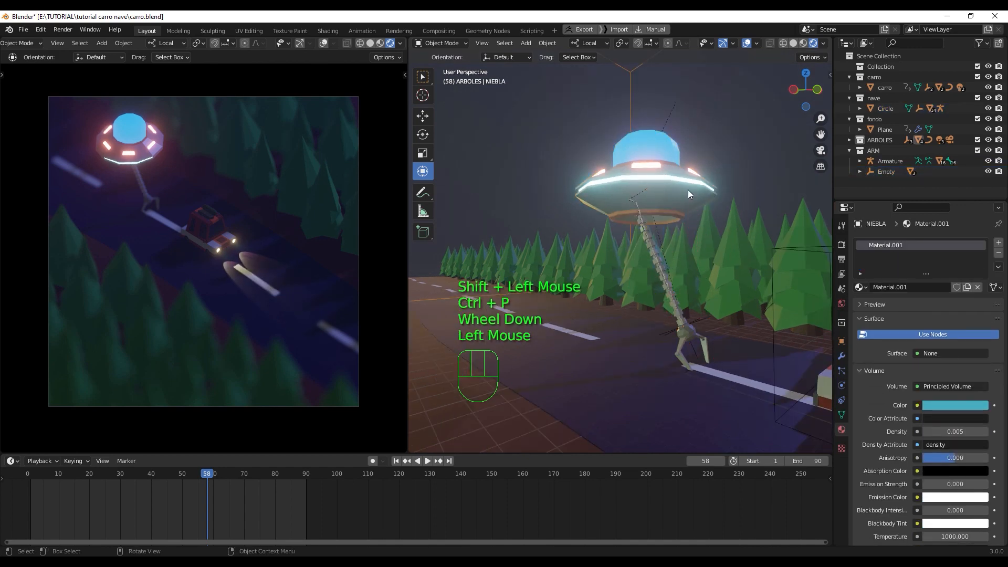
pyautogui.click(688, 190)
pyautogui.moveTo(677, 206); pyautogui.dragTo(672, 226, button='middle')
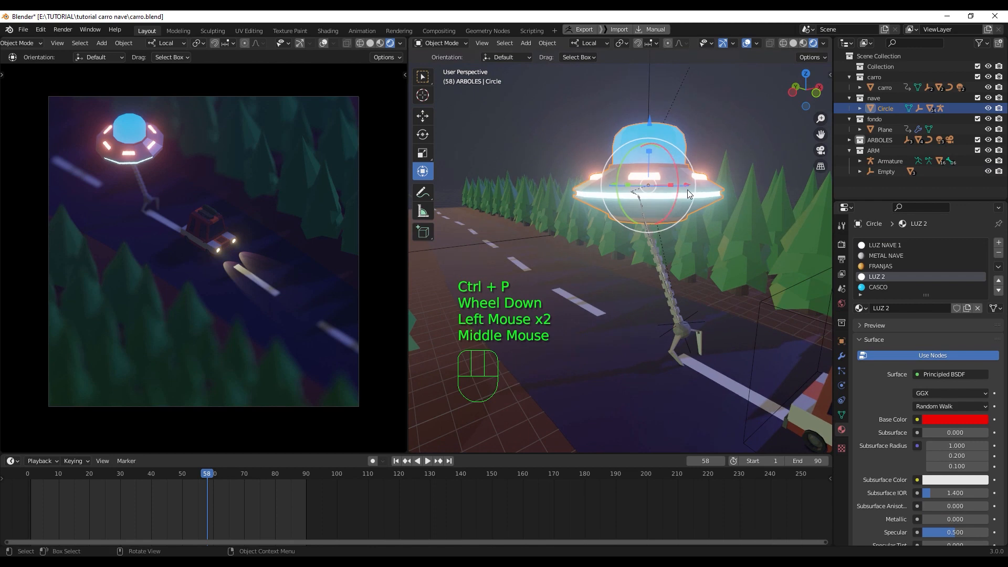
pyautogui.moveTo(691, 184); pyautogui.dragTo(635, 207)
pyautogui.hotkey('ctrl', 'z')
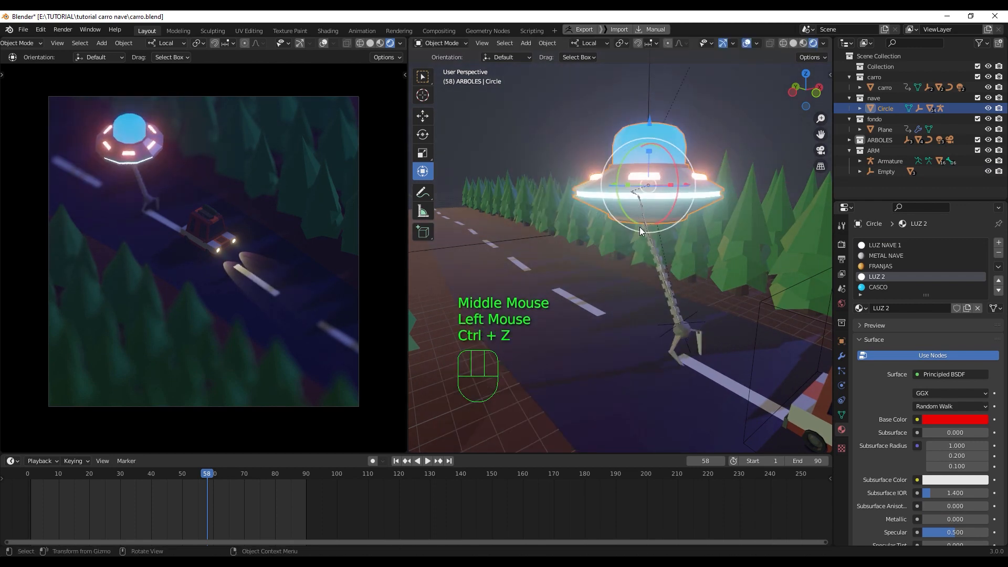
# Step: Move the ship about -3 m along its local Y axis and check the arm from below
pyautogui.moveTo(640, 251); pyautogui.dragTo(678, 273, button='middle')
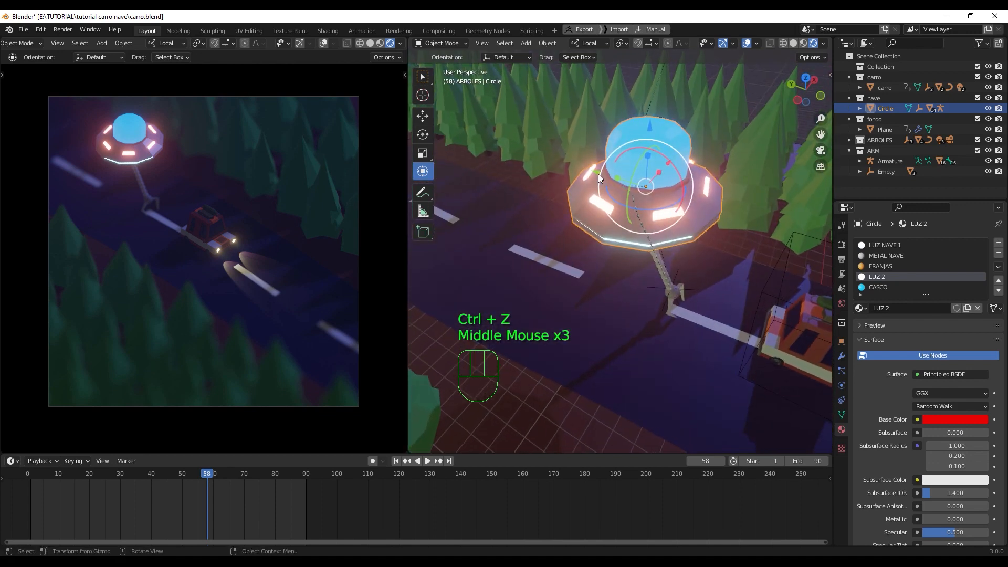
pyautogui.moveTo(597, 173); pyautogui.dragTo(670, 211)
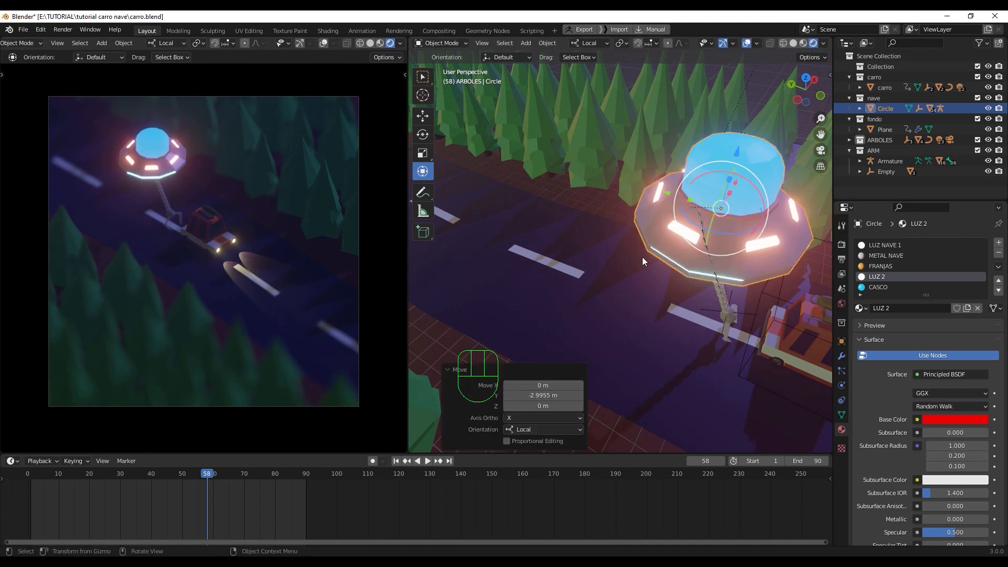
pyautogui.moveTo(641, 270); pyautogui.dragTo(593, 223, button='middle')
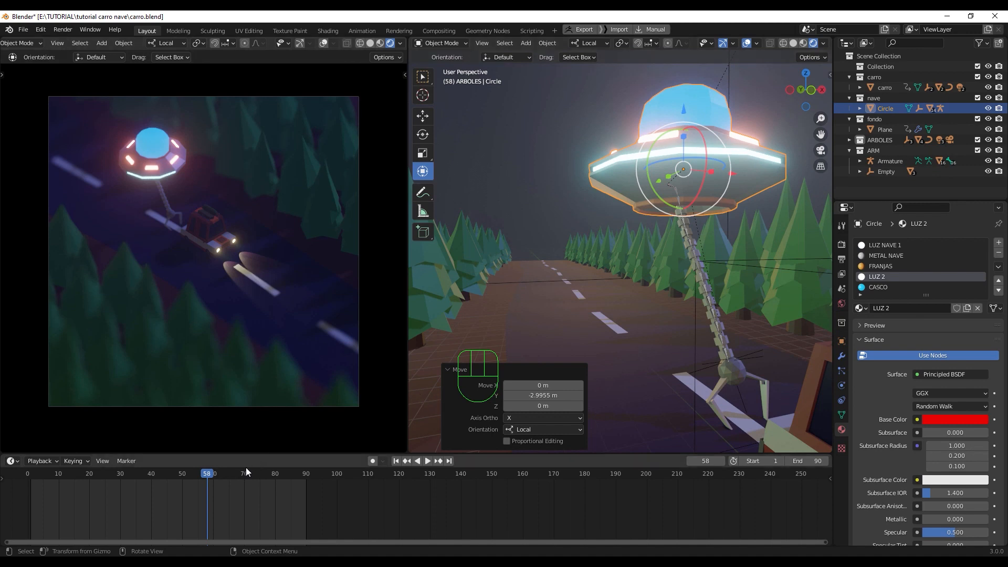
# Step: At frame 1, move the ship about 1.28 m along its local X axis and lower it about 1.72 m along local Z
pyautogui.moveTo(101, 483); pyautogui.dragTo(30, 489)
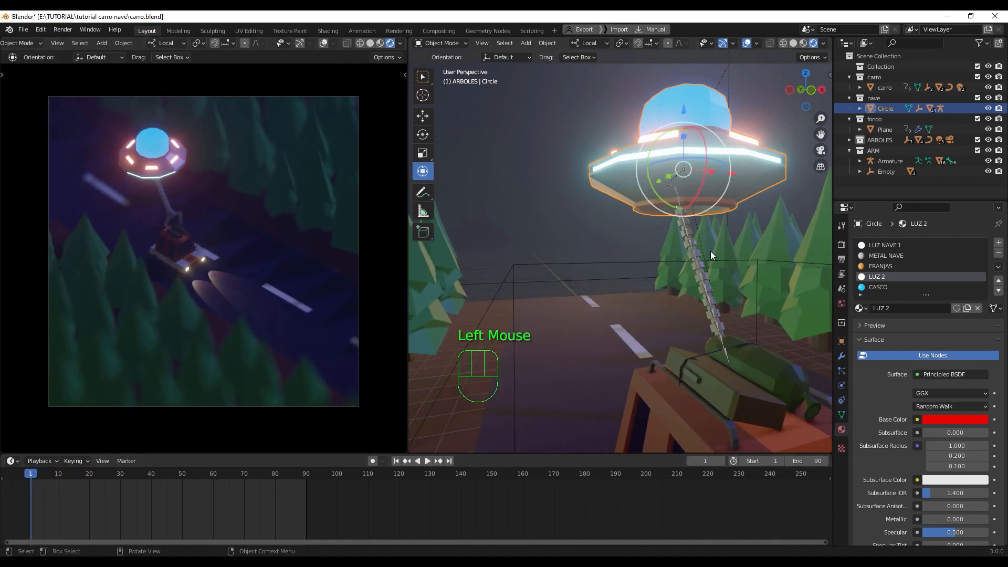
pyautogui.press('KP_7')
pyautogui.keyDown('shift'); pyautogui.moveTo(660, 392); pyautogui.dragTo(681, 332, button='middle'); pyautogui.keyUp('shift')
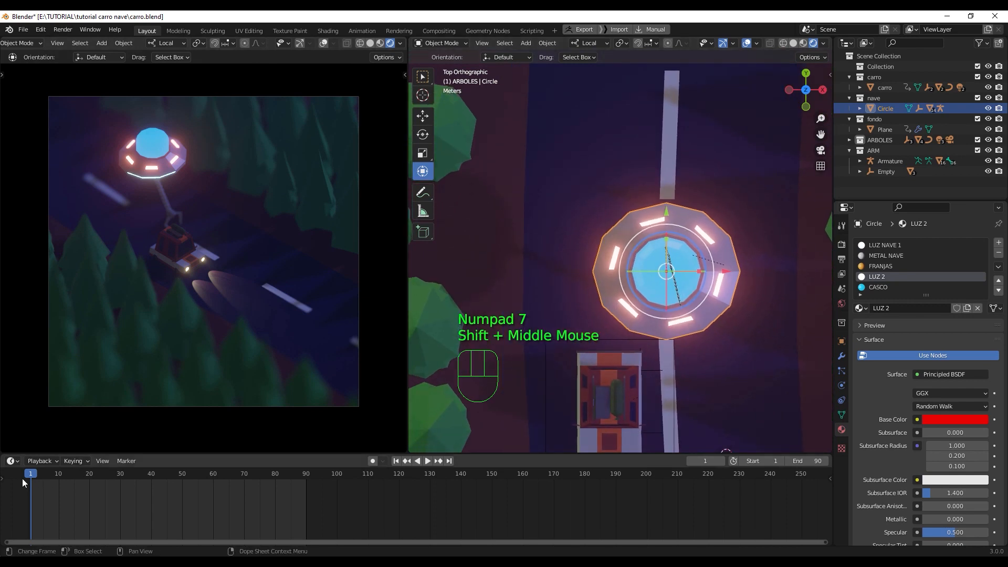
pyautogui.moveTo(30, 478); pyautogui.dragTo(33, 479)
pyautogui.click(734, 274)
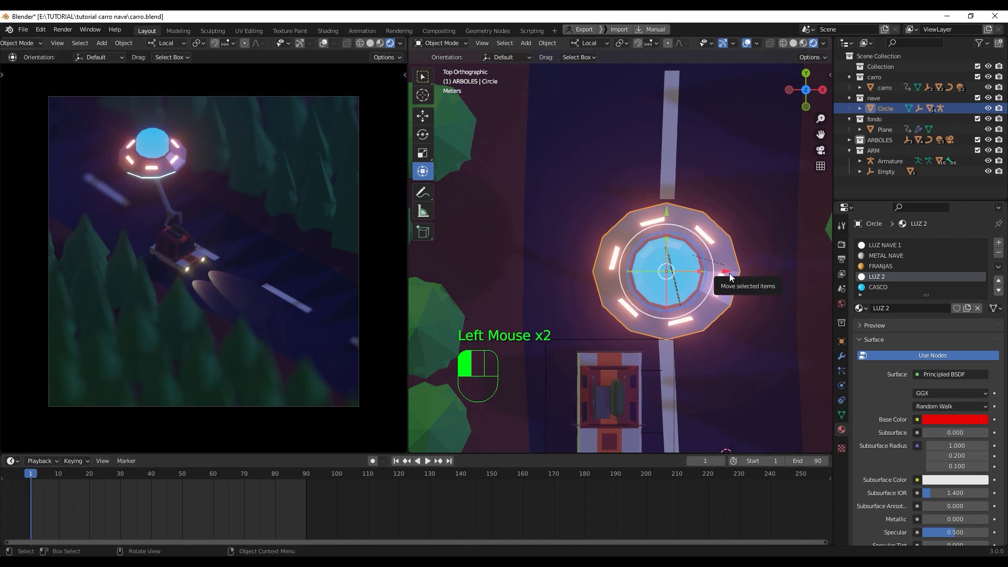
pyautogui.moveTo(733, 274); pyautogui.dragTo(760, 262)
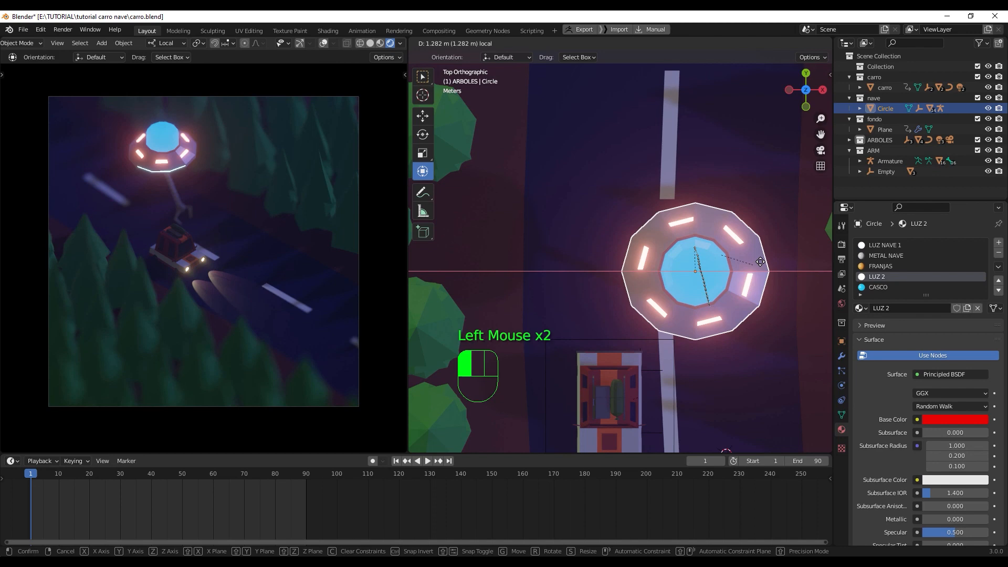
pyautogui.moveTo(760, 262); pyautogui.dragTo(760, 262)
pyautogui.moveTo(703, 330); pyautogui.dragTo(729, 229, button='middle')
pyautogui.moveTo(706, 117); pyautogui.dragTo(711, 157)
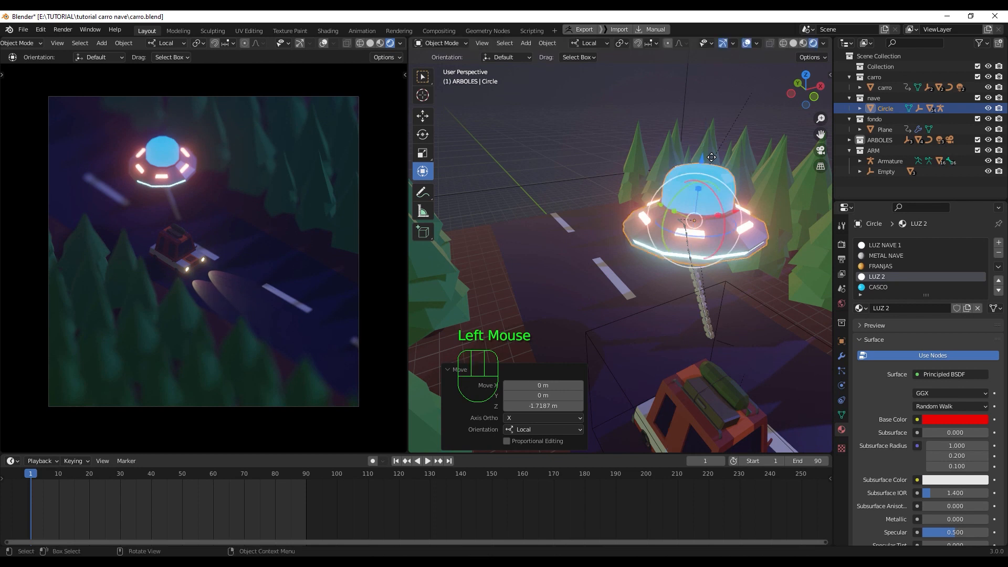
# Step: Raise the claw's empty about 1.5 m along its local Y axis, shift it sideways and rotate it about 11.1° around local X
pyautogui.click(733, 345)
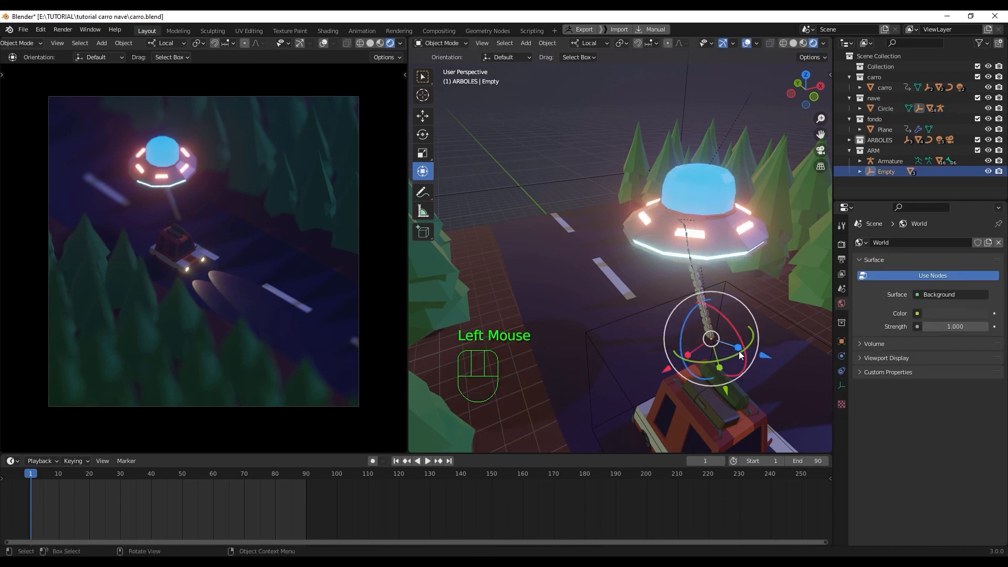
pyautogui.moveTo(729, 393); pyautogui.dragTo(725, 363)
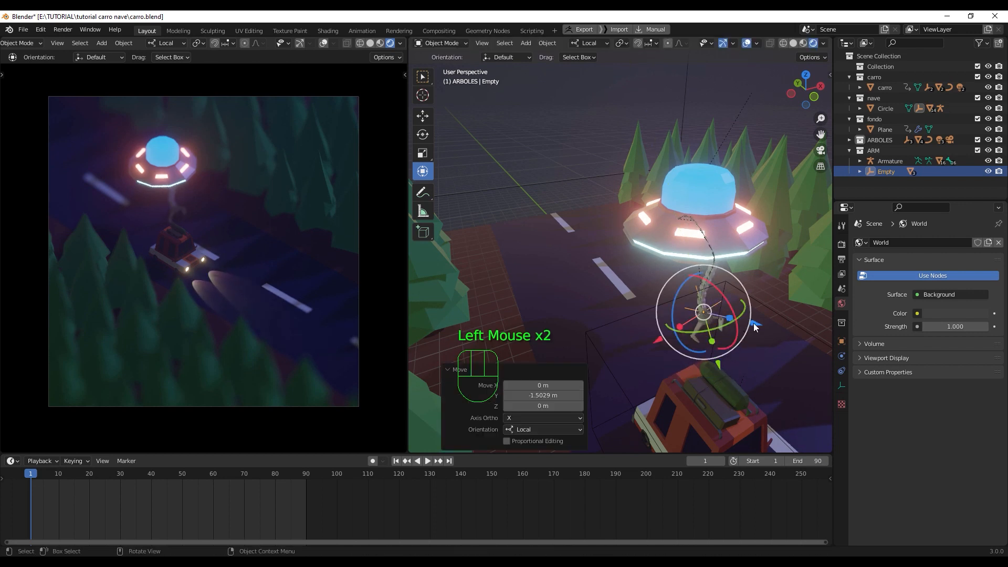
pyautogui.moveTo(754, 327); pyautogui.dragTo(745, 301)
pyautogui.moveTo(770, 339)
pyautogui.mouseDown(button='middle')
pyautogui.moveTo(798, 314)
pyautogui.moveTo(786, 357)
pyautogui.moveTo(777, 351)
pyautogui.mouseUp(button='middle')
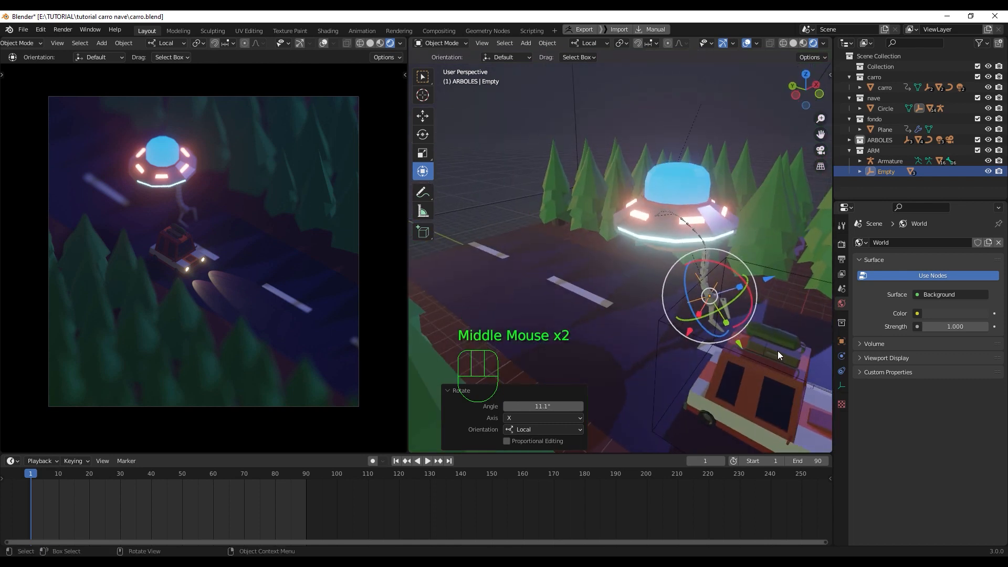
# Step: Move the claw's empty about -0.92 m along its local Y axis, closer to the ship
pyautogui.click(739, 342)
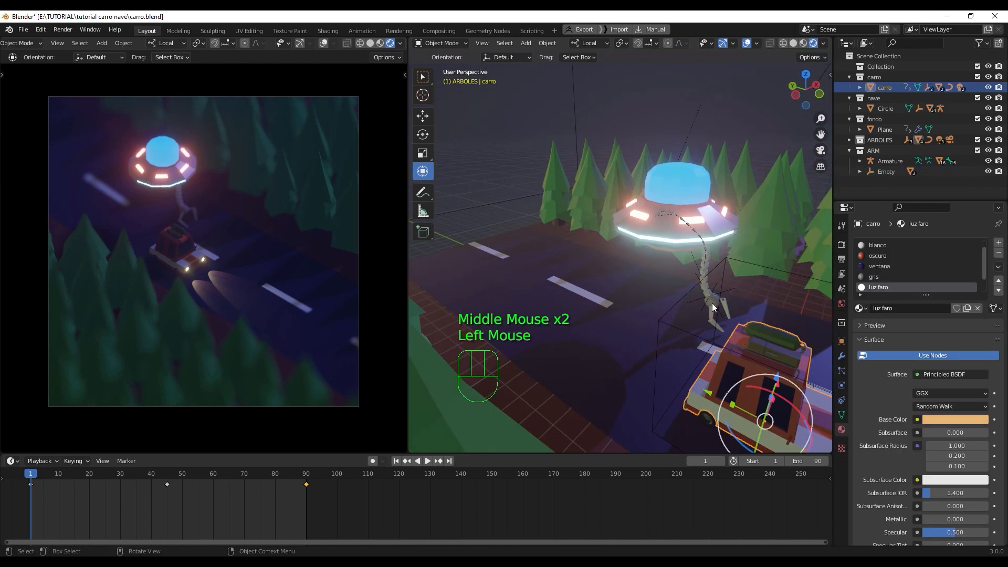
pyautogui.click(707, 302)
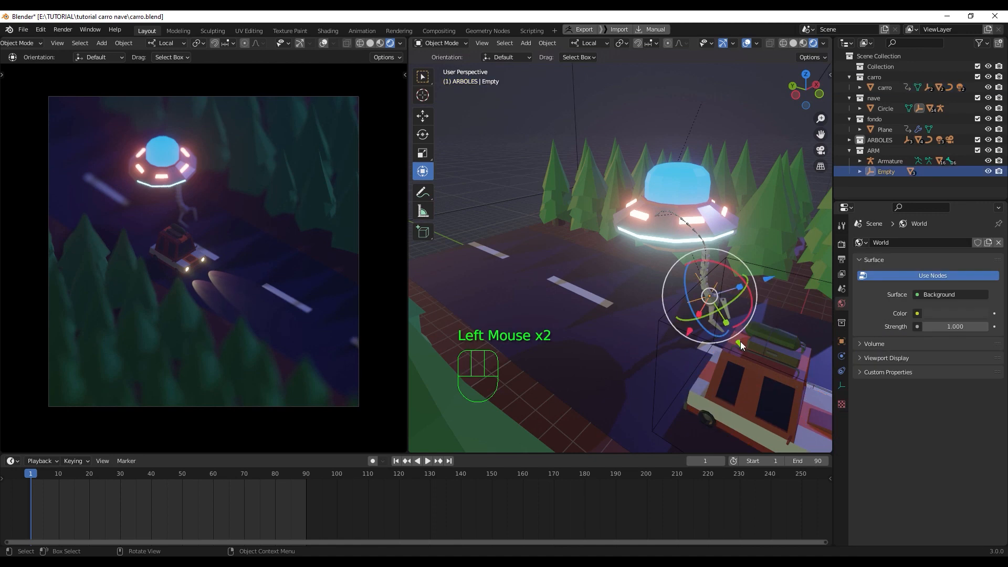
pyautogui.moveTo(740, 341); pyautogui.dragTo(729, 326)
# Step: Snap the 3D cursor to the inner circular face on the ship's underside and return to Object Mode
pyautogui.moveTo(753, 290); pyautogui.dragTo(687, 290, button='middle')
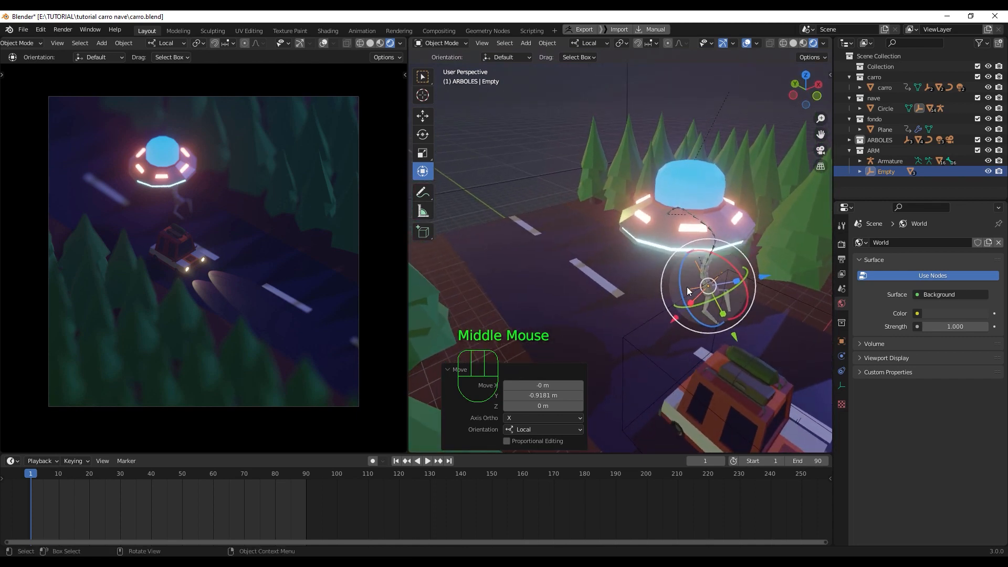
pyautogui.scroll(2, 726, 253)
pyautogui.moveTo(726, 253); pyautogui.dragTo(662, 198, button='middle')
pyautogui.scroll(2, 632, 257)
pyautogui.click(650, 193)
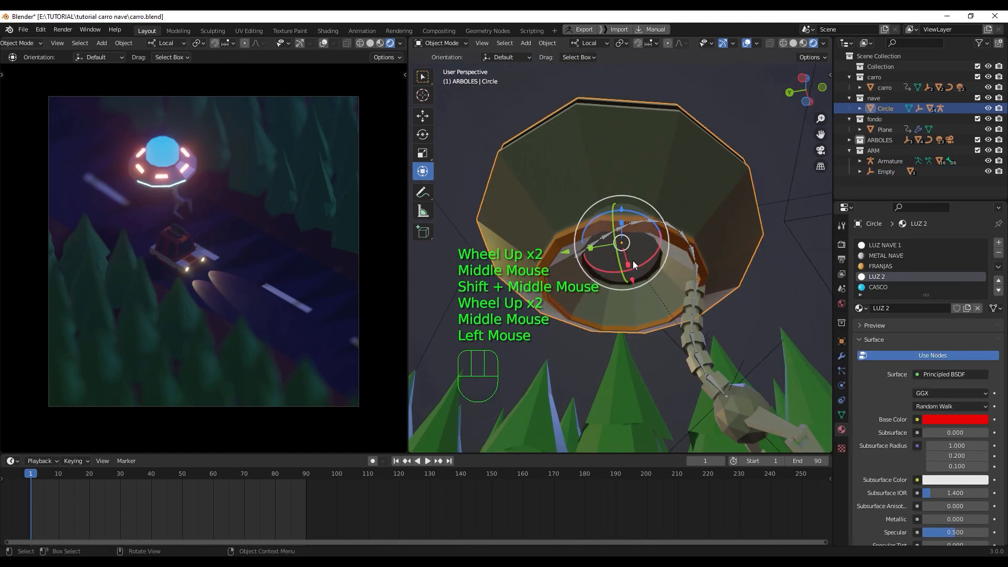
pyautogui.moveTo(631, 267)
pyautogui.mouseDown(button='middle')
pyautogui.moveTo(590, 238)
pyautogui.moveTo(599, 288)
pyautogui.moveTo(640, 353)
pyautogui.moveTo(635, 285)
pyautogui.mouseUp(button='middle')
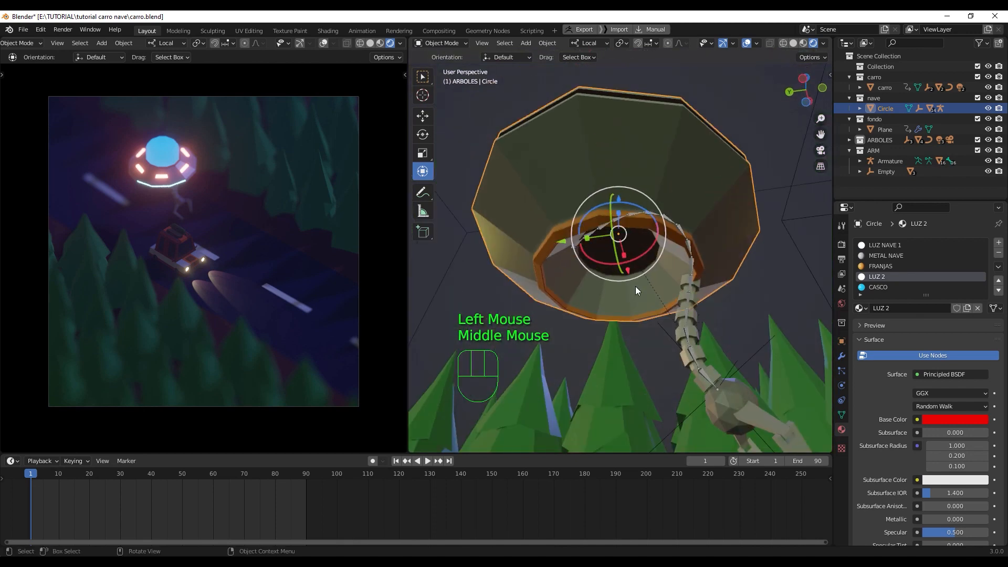
pyautogui.press('Tab')
pyautogui.press('3')
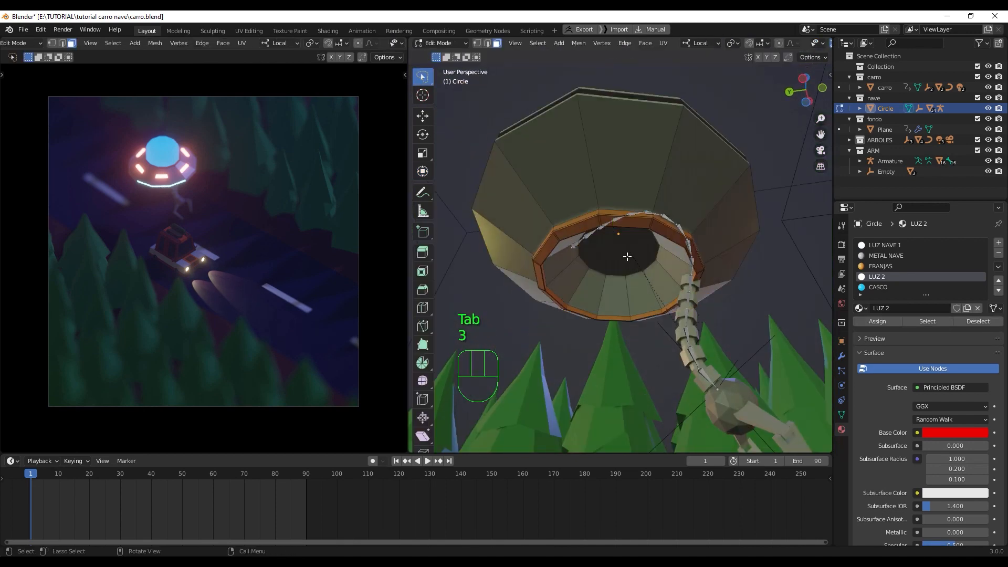
pyautogui.click(627, 257)
pyautogui.hotkey('shift', 's')
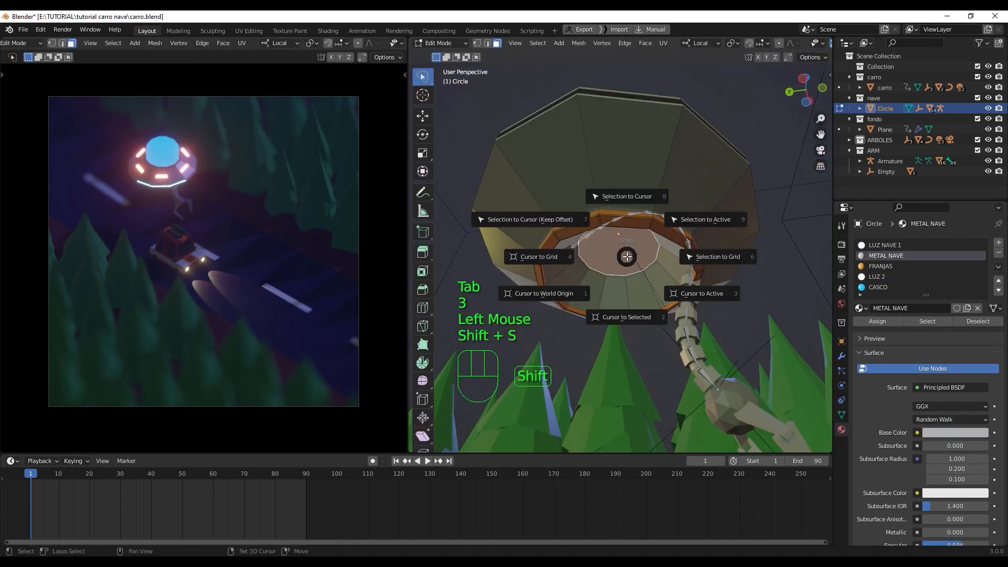
pyautogui.click(637, 318)
pyautogui.scroll(-2, 631, 281)
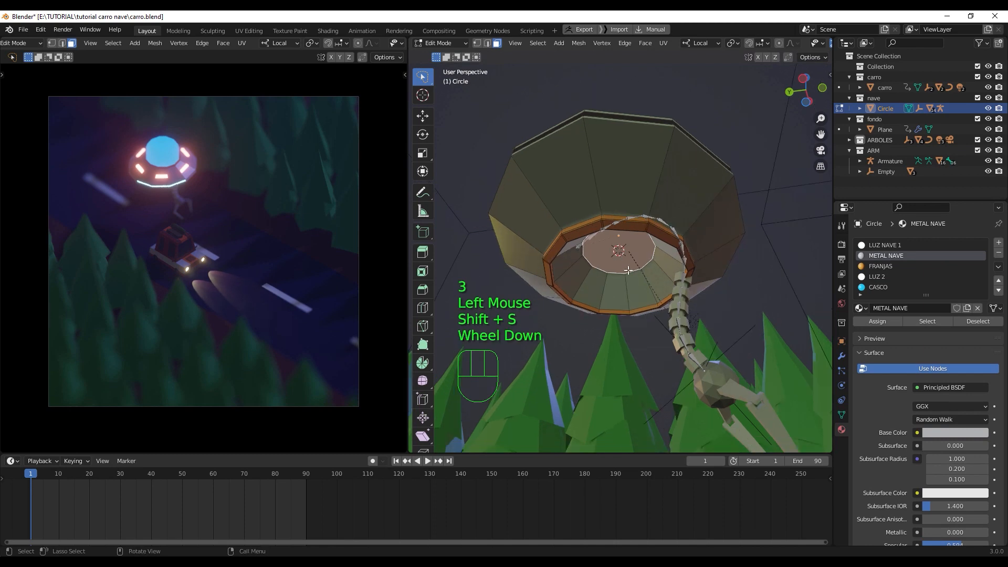
pyautogui.moveTo(629, 286); pyautogui.dragTo(628, 295, button='middle')
pyautogui.press('Tab')
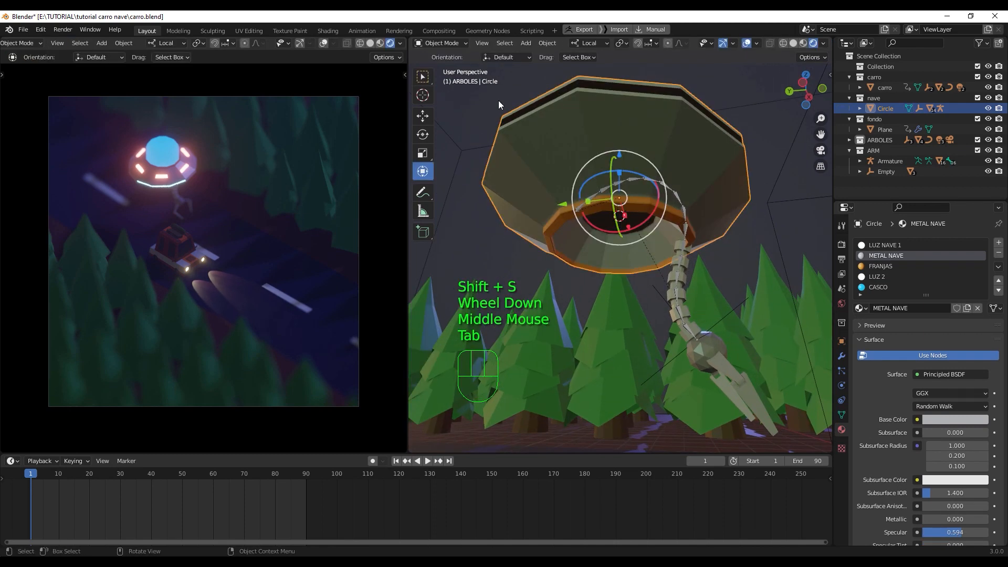
# Step: Set the ship's origin to the 3D cursor
pyautogui.moveTo(559, 74); pyautogui.dragTo(590, 215, button='middle')
pyautogui.scroll(2, 597, 205)
pyautogui.scroll(1, 596, 206)
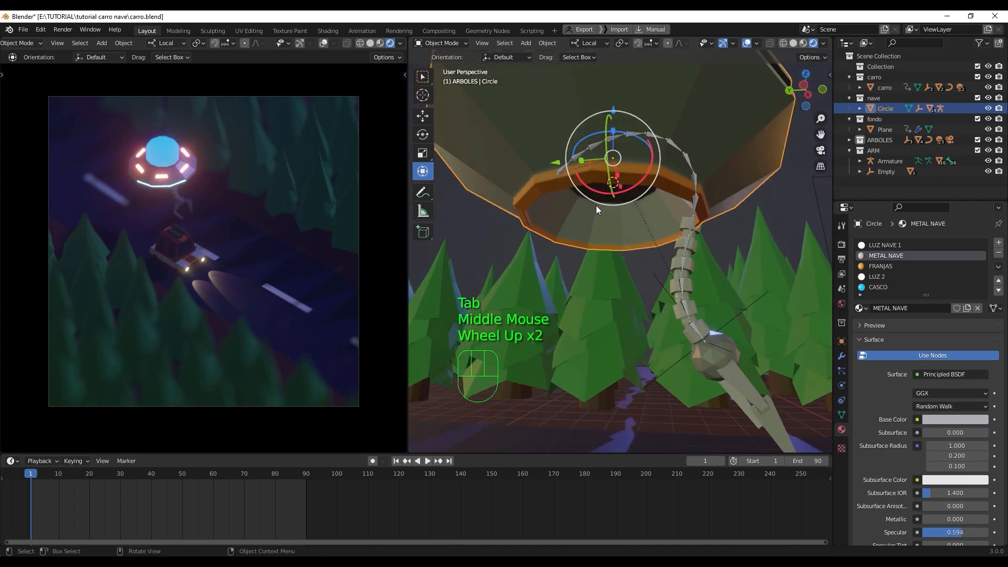
pyautogui.click(548, 43)
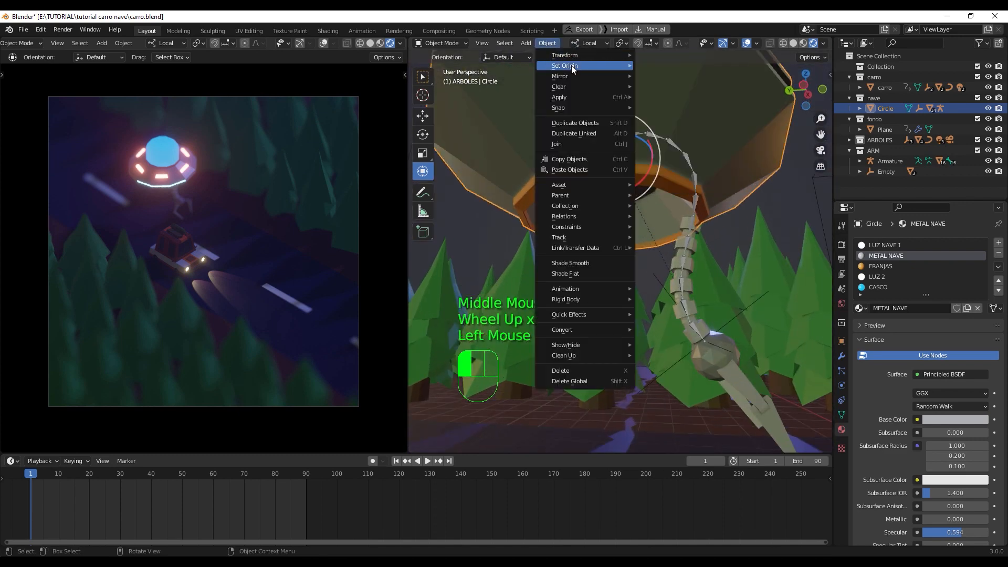
pyautogui.moveTo(571, 65)
pyautogui.click(714, 86)
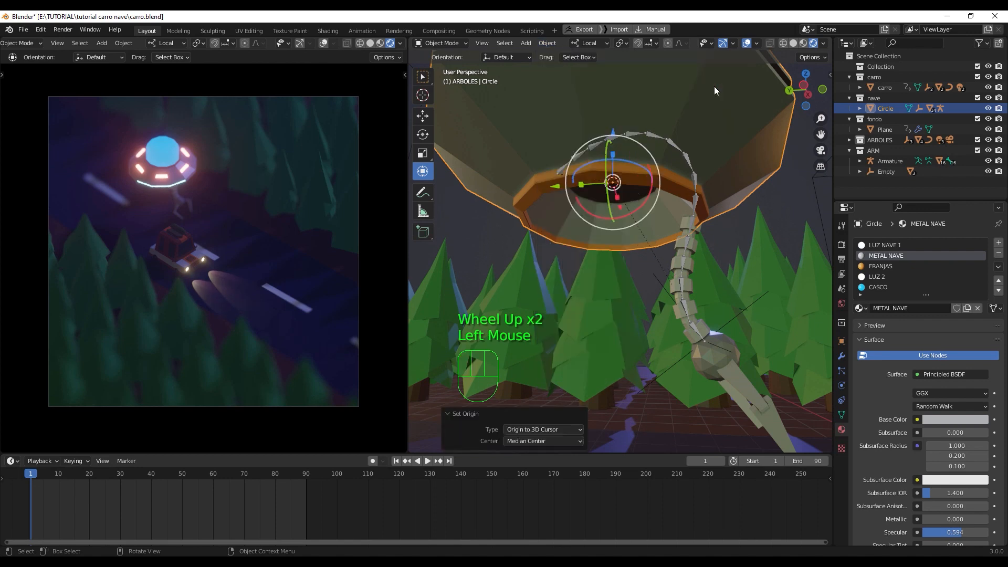
# Step: Add a Spot light at the 3D cursor inside the ship's underside and raise it about 0.24 m along local Z
pyautogui.moveTo(635, 209); pyautogui.dragTo(633, 174, button='middle')
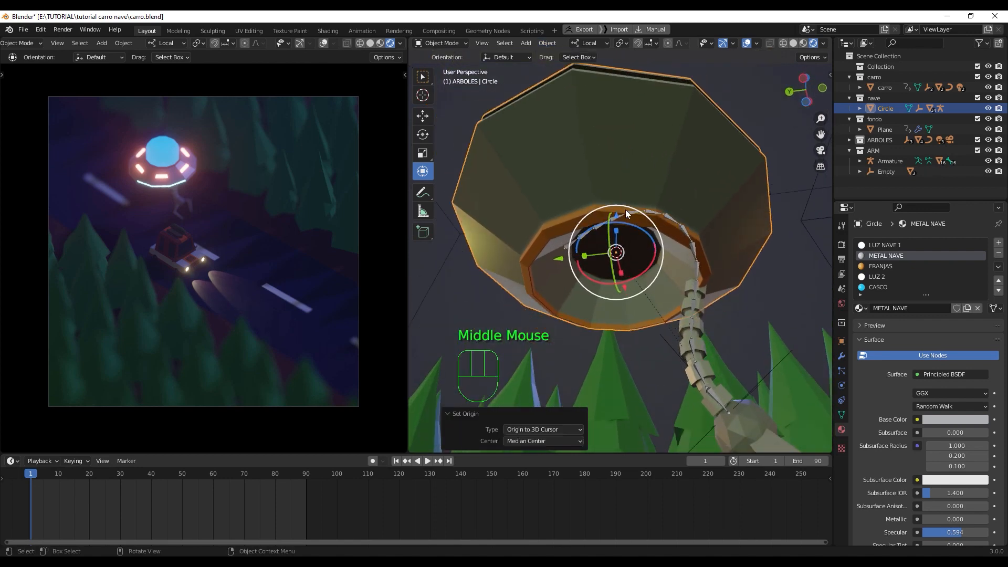
pyautogui.moveTo(620, 218); pyautogui.dragTo(622, 257, button='middle')
pyautogui.hotkey('shift', 'a')
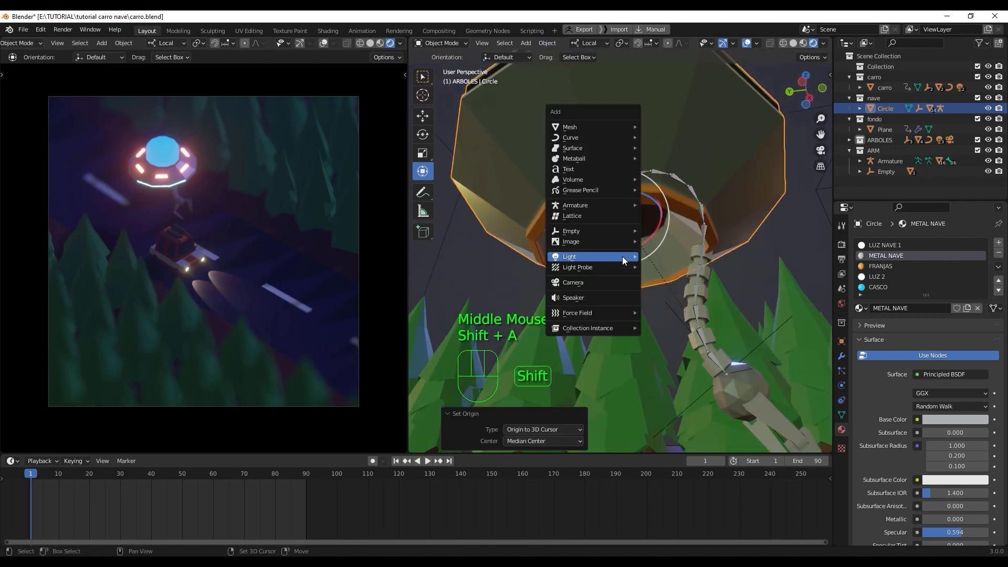
pyautogui.moveTo(622, 256)
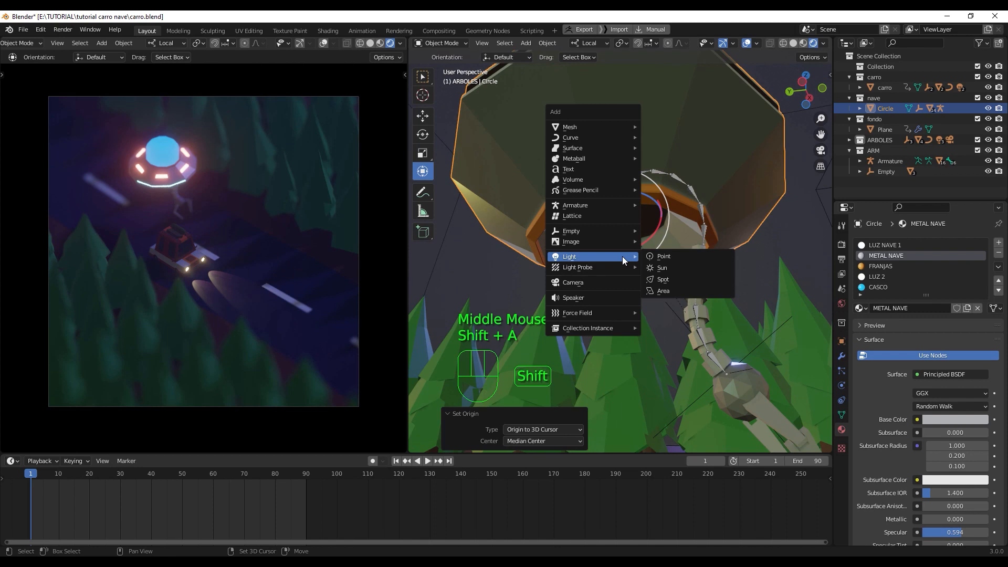
pyautogui.click(688, 279)
pyautogui.moveTo(664, 273); pyautogui.dragTo(640, 198, button='middle')
pyautogui.moveTo(628, 127); pyautogui.dragTo(629, 116)
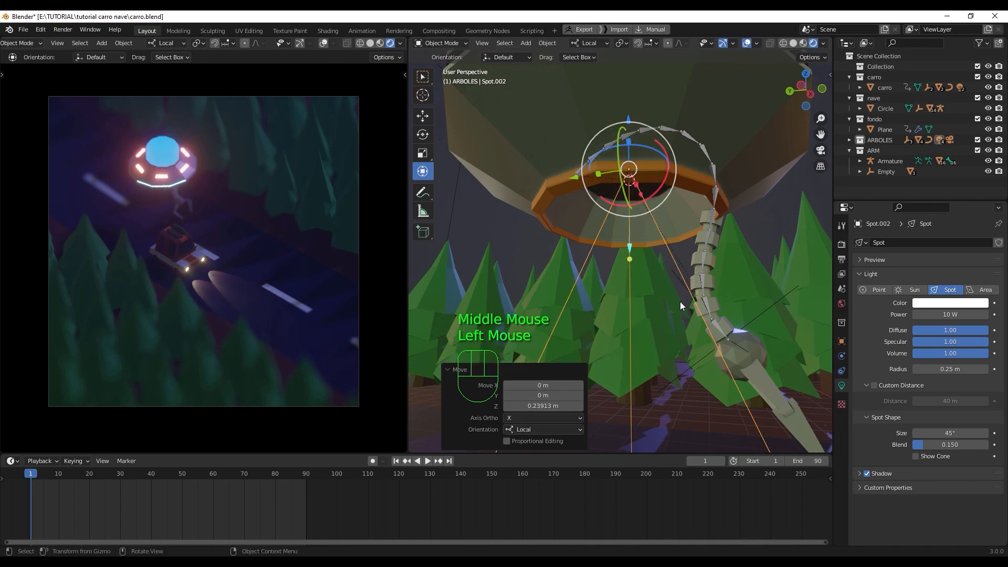
# Step: Set the spot light's power to 2000 W and give it a pale warm yellow color
pyautogui.scroll(-2, 679, 301)
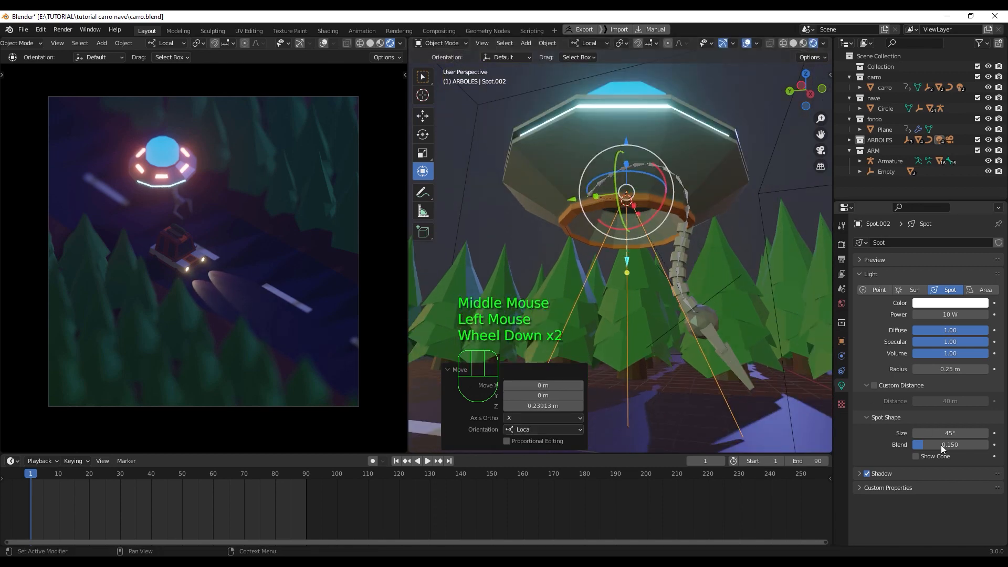
pyautogui.click(951, 314)
pyautogui.write('2000')
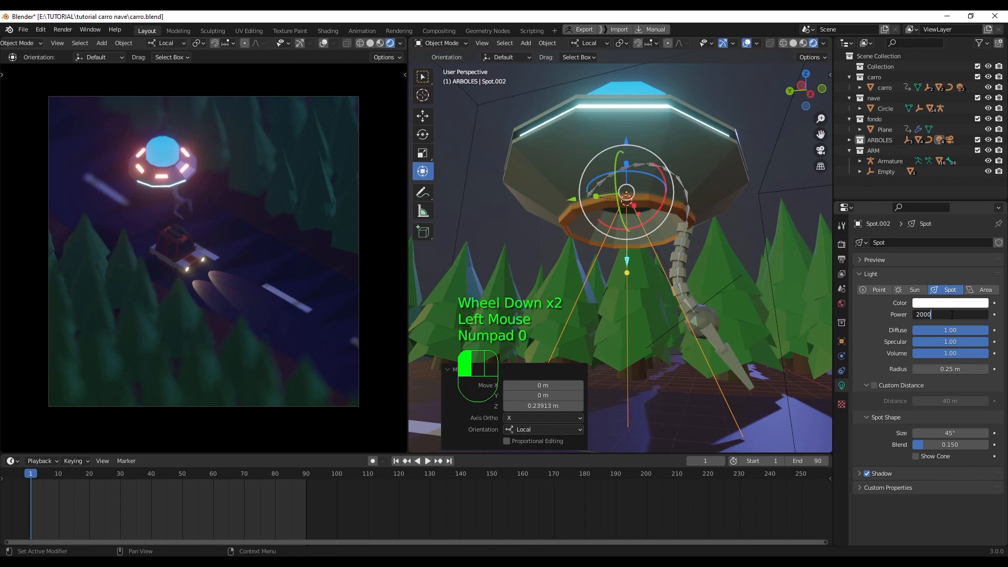
pyautogui.press('Return')
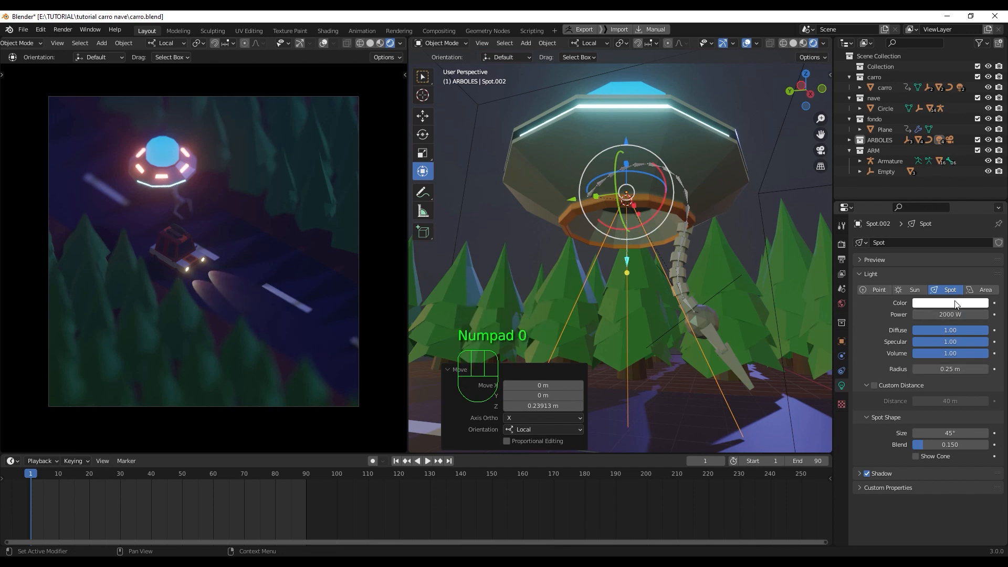
pyautogui.click(954, 304)
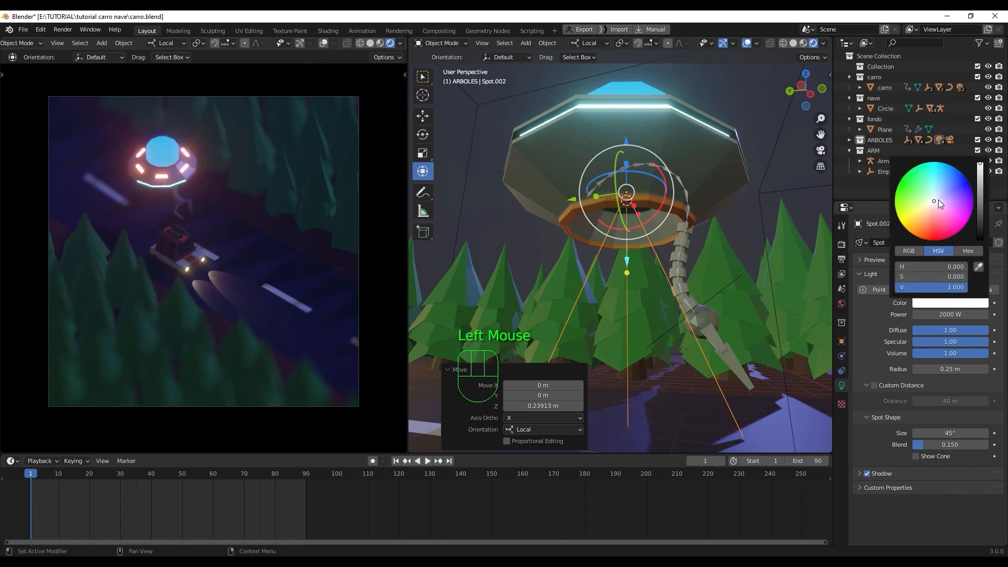
pyautogui.moveTo(939, 200); pyautogui.dragTo(925, 211)
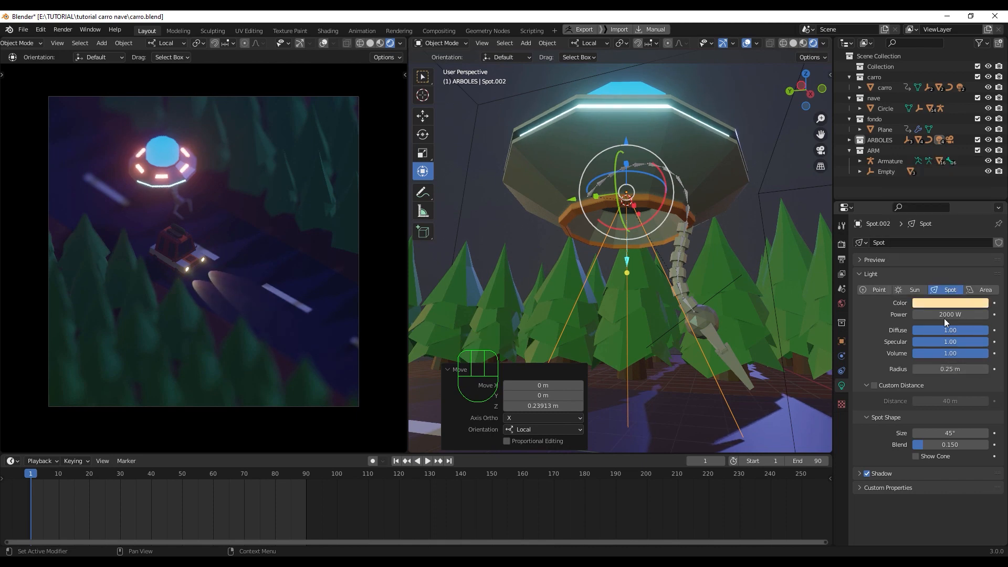
# Step: Move the spot light about -0.47 m along local Z and rotate it about -19.6° around local X toward the car
pyautogui.scroll(-4, 619, 293)
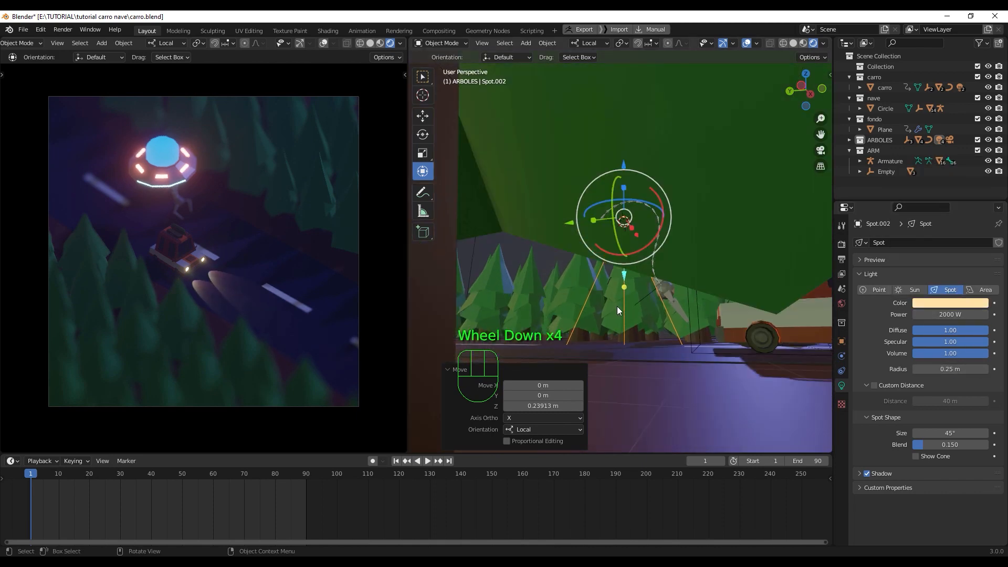
pyautogui.scroll(2, 623, 304)
pyautogui.moveTo(622, 301); pyautogui.dragTo(654, 203, button='middle')
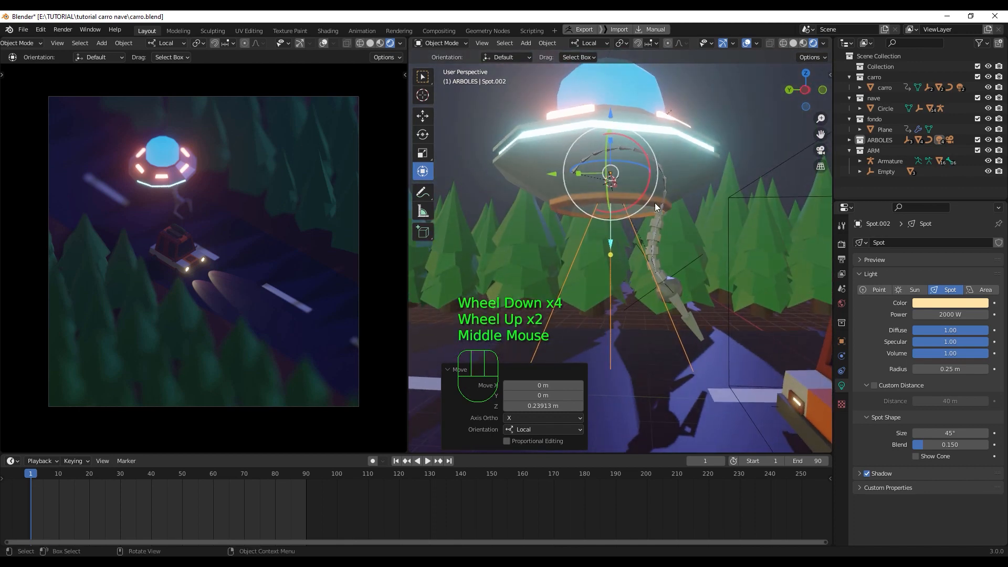
pyautogui.moveTo(609, 111); pyautogui.dragTo(610, 130)
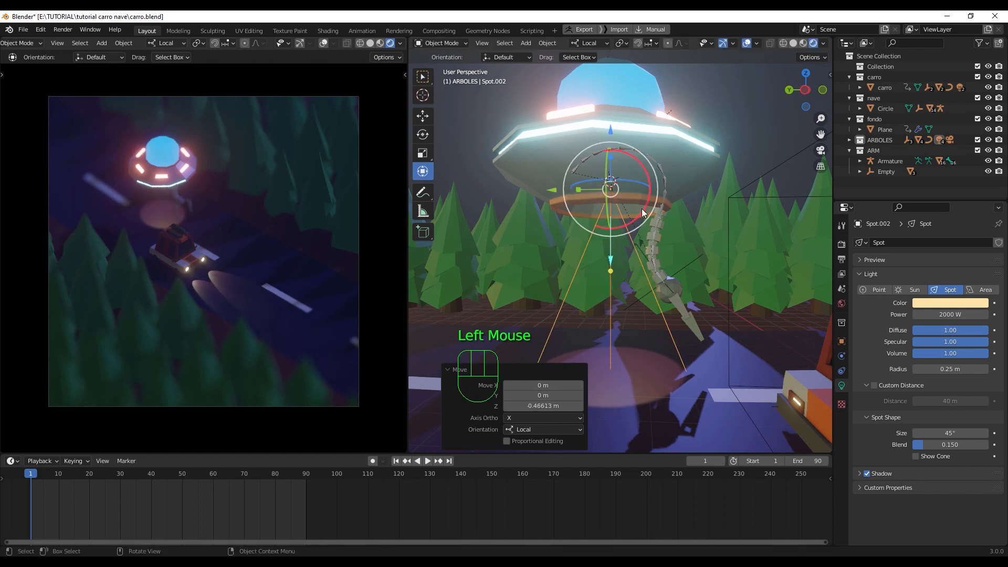
pyautogui.moveTo(651, 183); pyautogui.dragTo(654, 195)
pyautogui.moveTo(717, 281); pyautogui.dragTo(758, 254, button='middle')
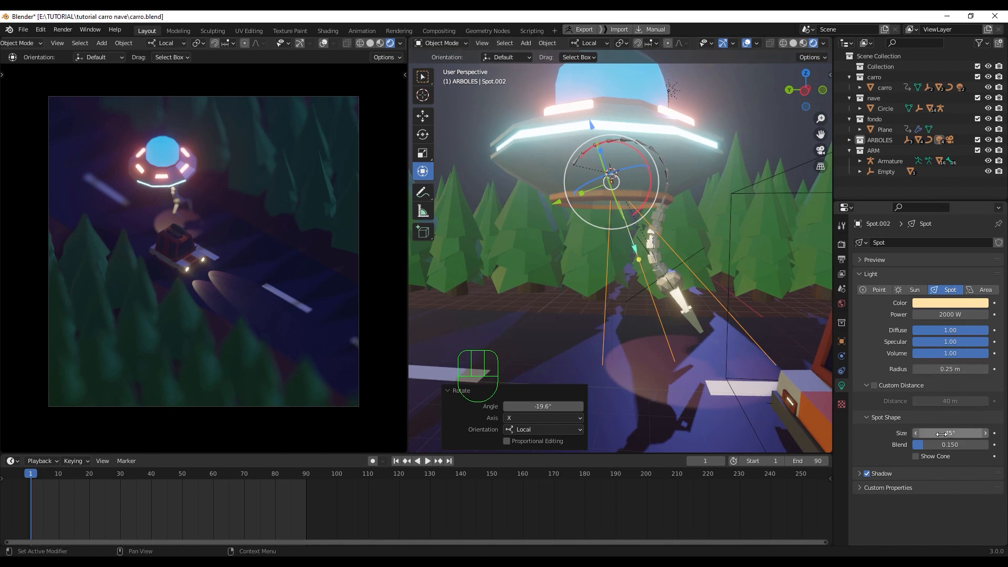
# Step: Set the spot cone's size to about 63.7° and its blend to 0.130, toggling the cone display on and off
pyautogui.moveTo(941, 433); pyautogui.dragTo(923, 445)
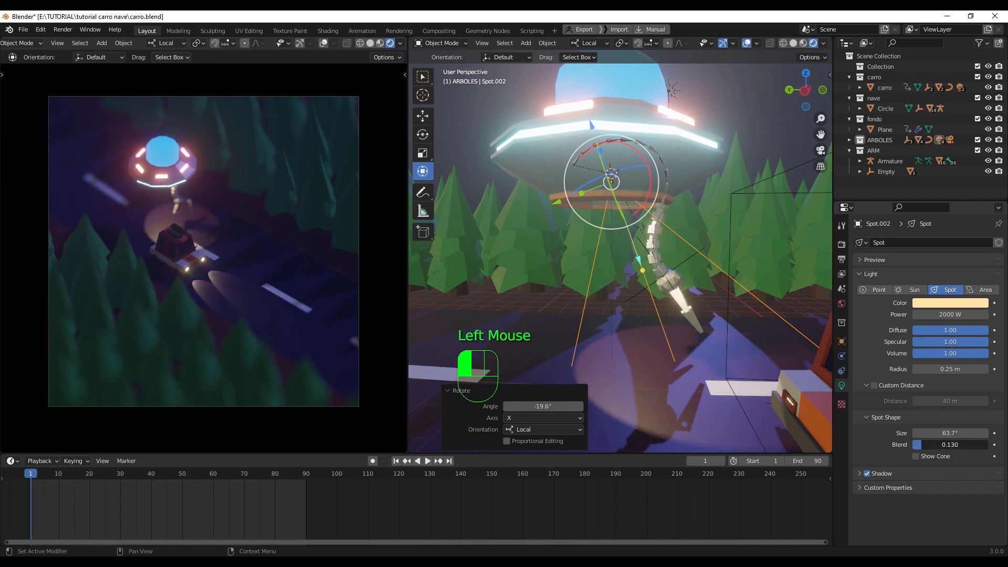
pyautogui.click(916, 457)
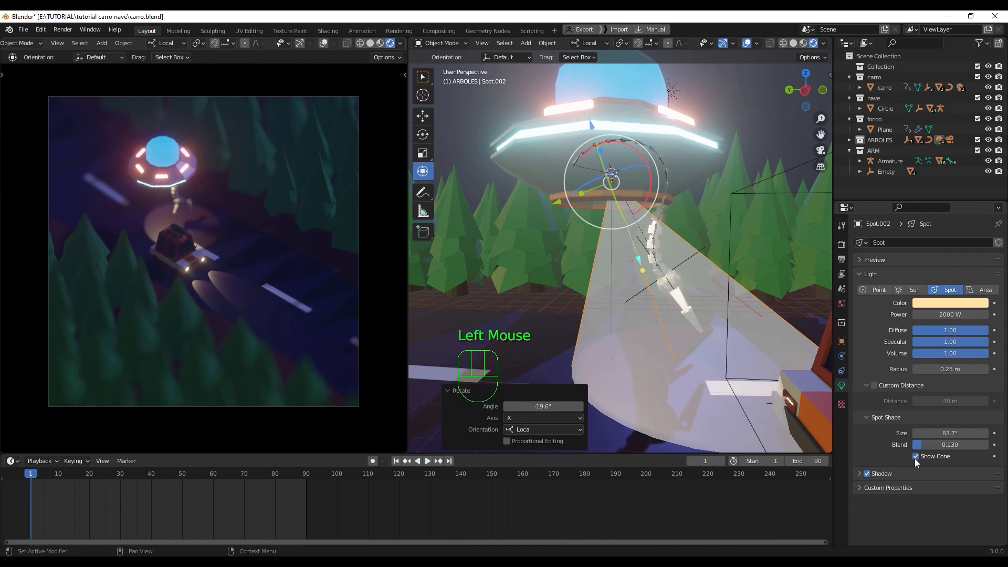
pyautogui.click(915, 456)
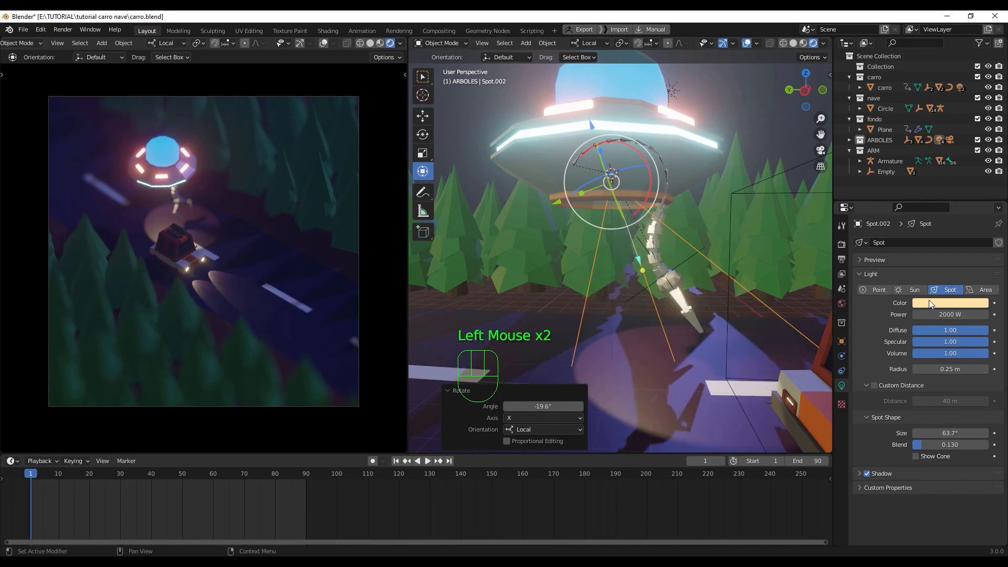
# Step: Parent the spot light to the ship using the Object parent type
pyautogui.moveTo(663, 298); pyautogui.dragTo(665, 262, button='middle')
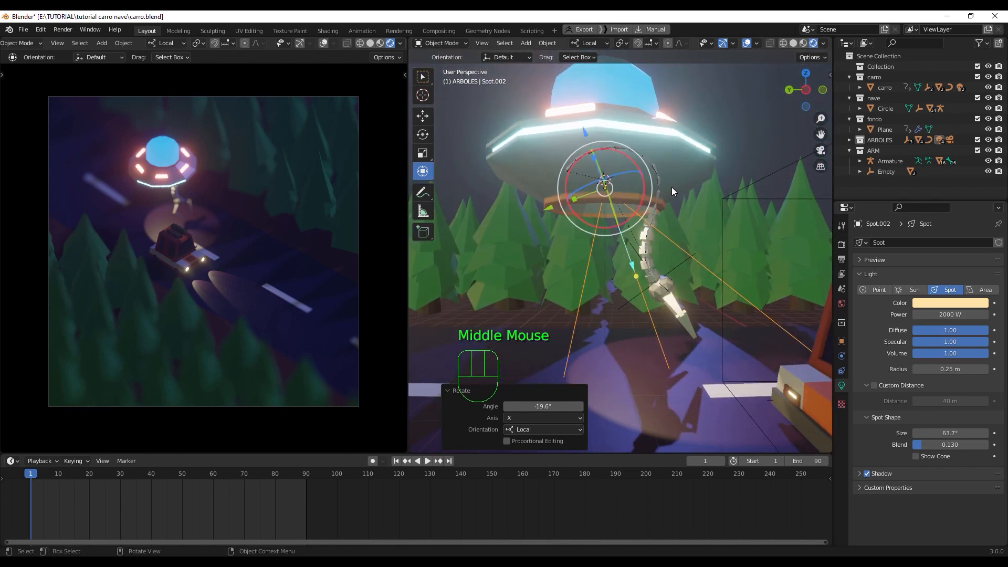
pyautogui.keyDown('shift'); pyautogui.click(671, 166); pyautogui.keyUp('shift')
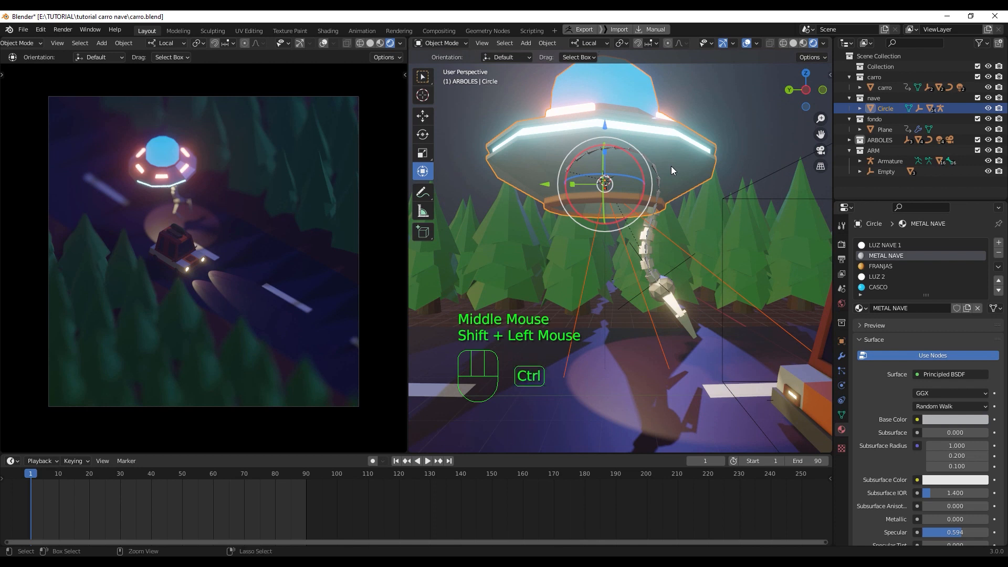
pyautogui.hotkey('ctrl', 'p')
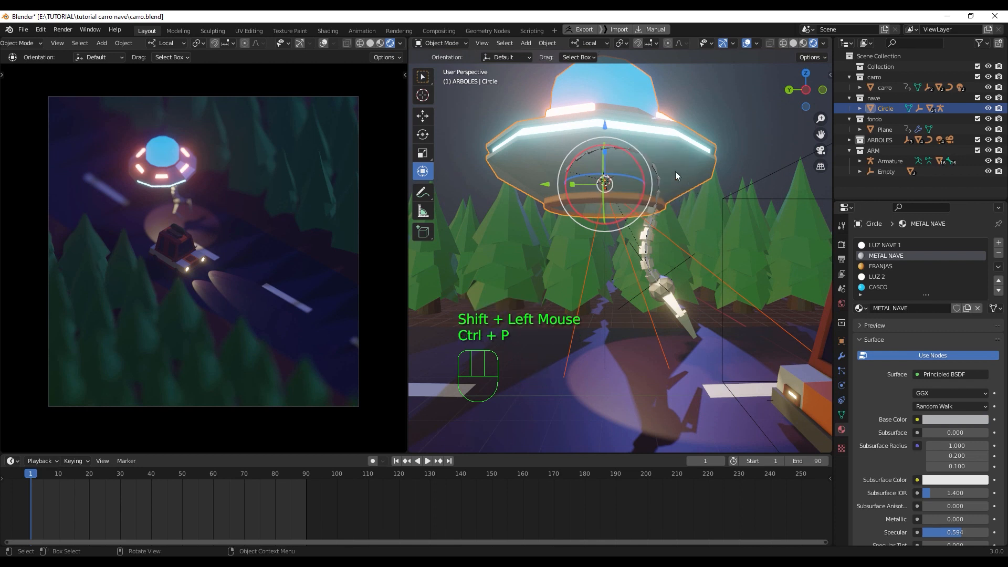
pyautogui.hotkey('ctrl', 'p')
pyautogui.click(677, 173)
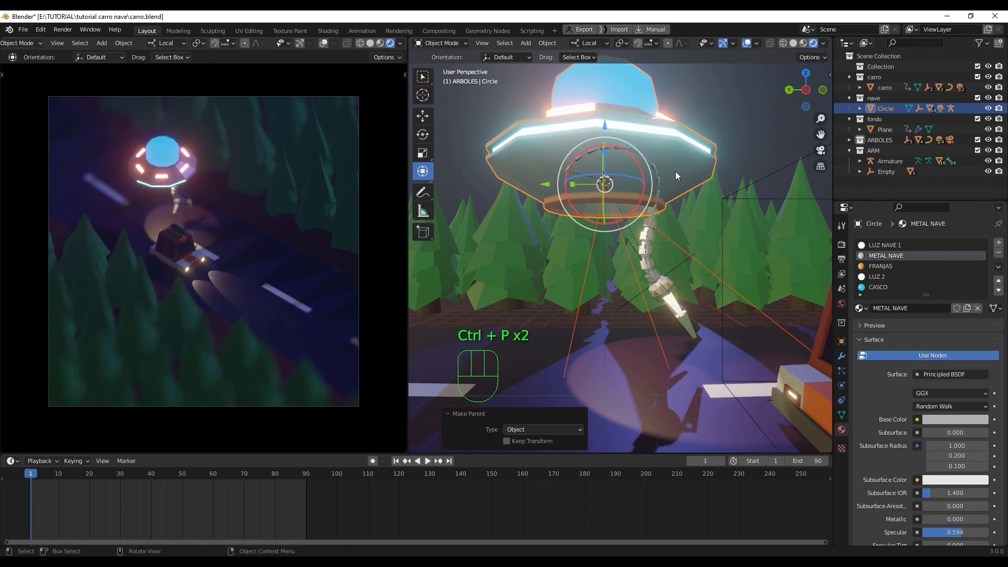
# Step: Play the animation to examine the ship's light over the road and car, and stop playback
pyautogui.scroll(-1, 637, 262)
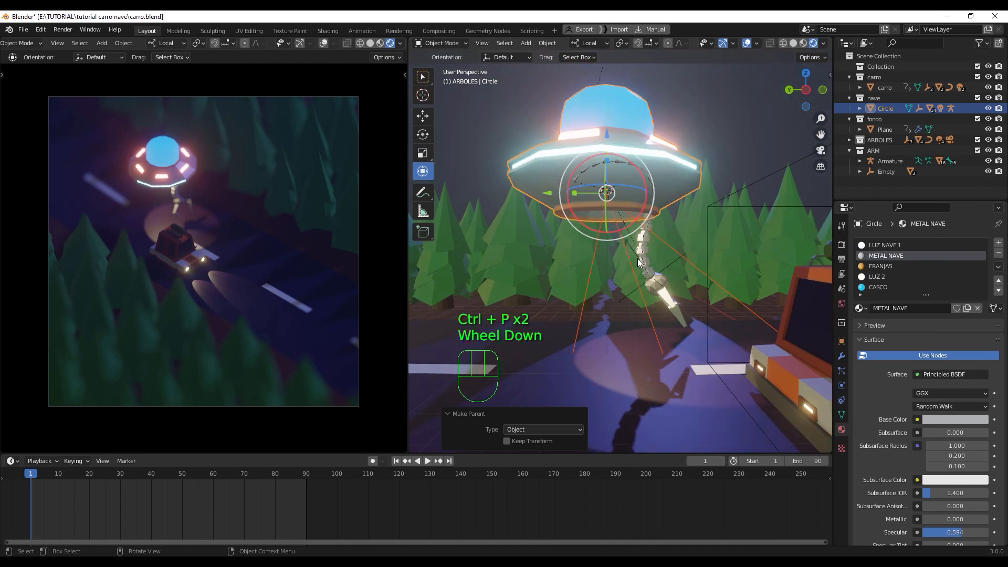
pyautogui.moveTo(638, 259)
pyautogui.mouseDown(button='middle')
pyautogui.moveTo(568, 282)
pyautogui.moveTo(667, 292)
pyautogui.moveTo(639, 277)
pyautogui.mouseUp(button='middle')
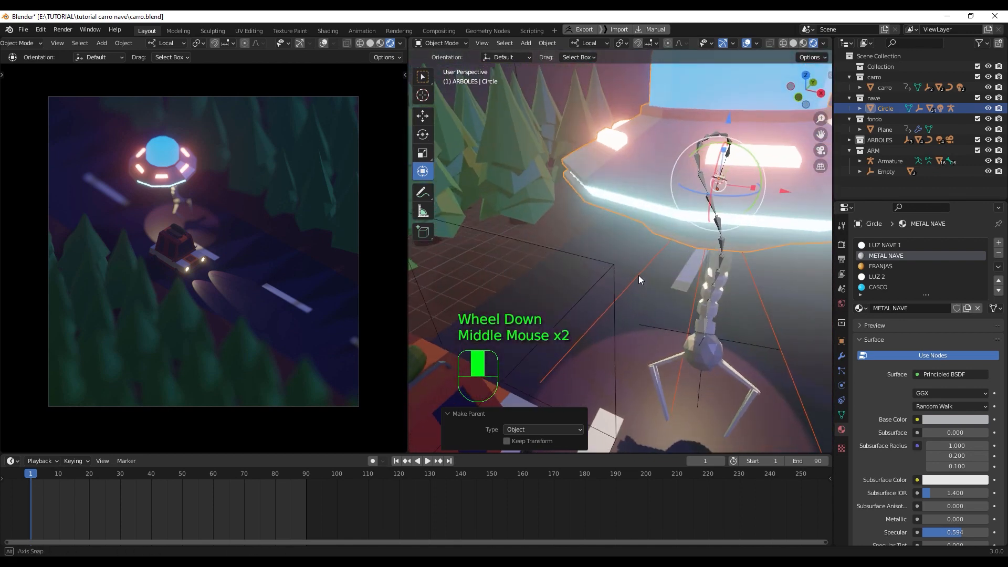
pyautogui.scroll(-2, 638, 275)
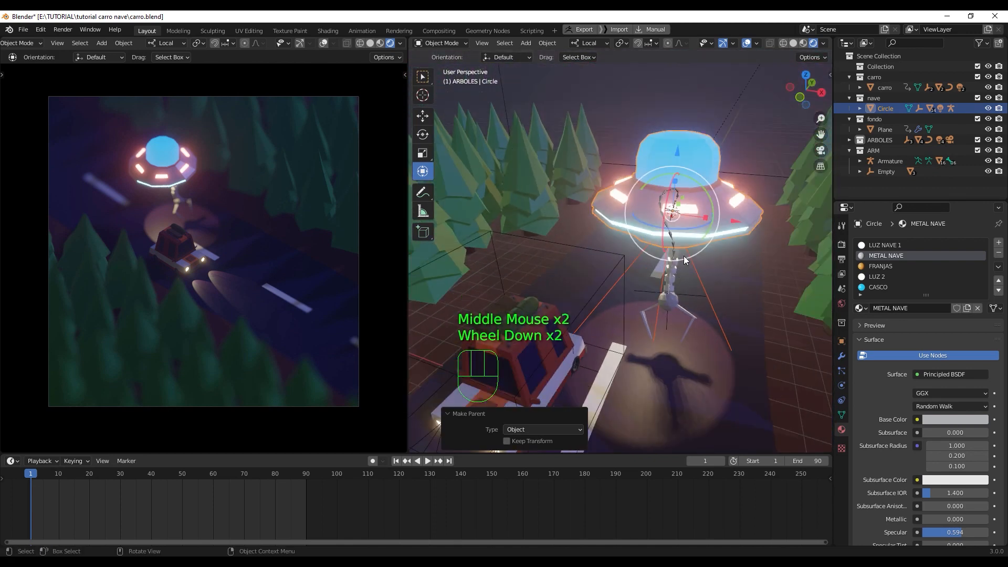
pyautogui.press('space')
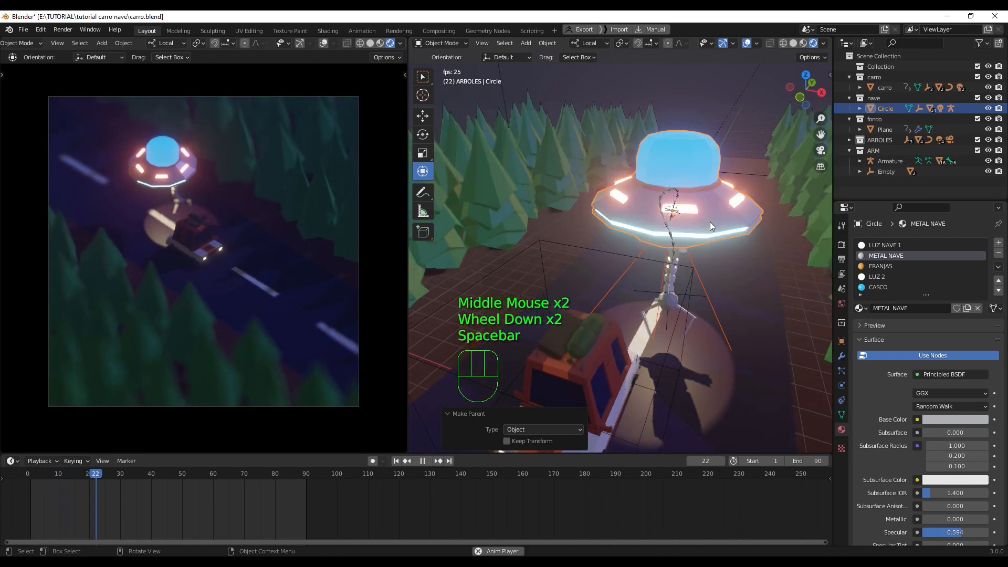
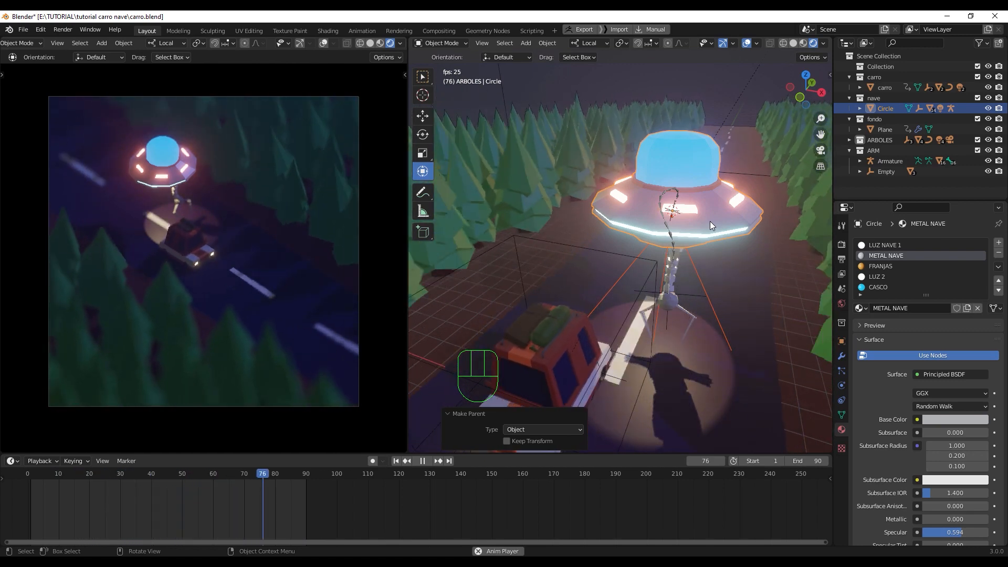
pyautogui.press('space')
# Step: Tilt the ship about -8° around its local X axis
pyautogui.moveTo(699, 267); pyautogui.dragTo(729, 251, button='middle')
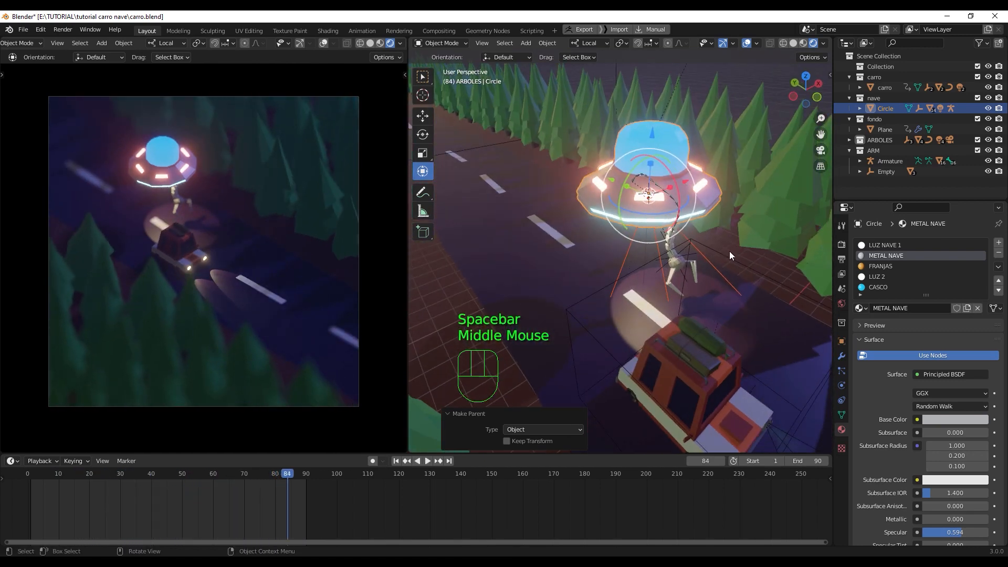
pyautogui.click(591, 203)
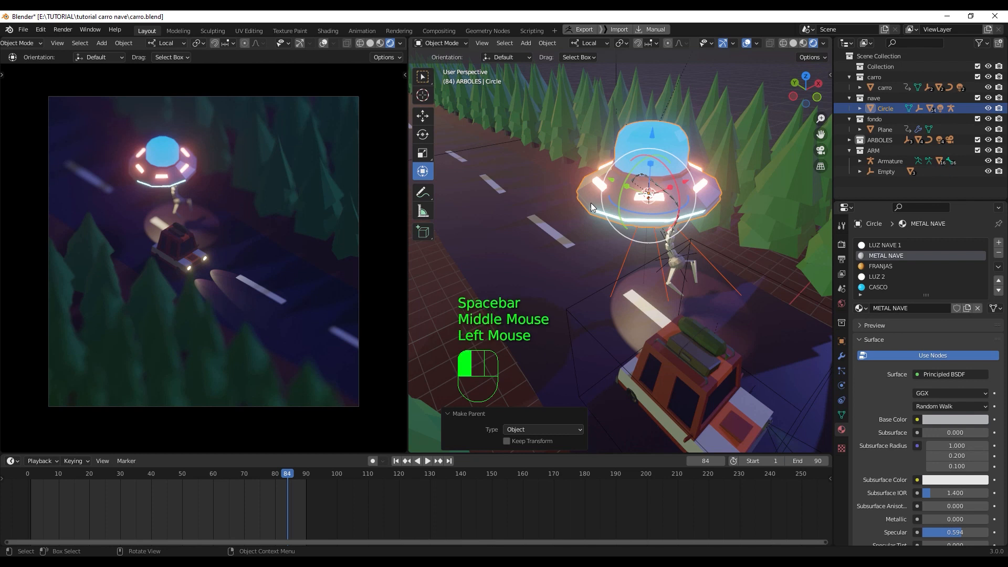
pyautogui.click(660, 212)
pyautogui.moveTo(679, 188); pyautogui.dragTo(677, 180)
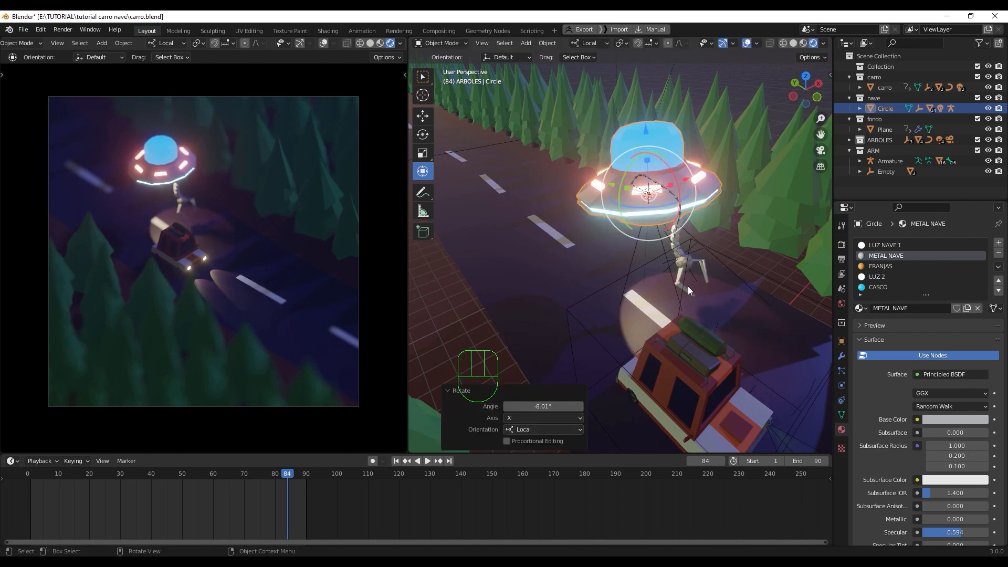
# Step: Rotate the ship's spot light about -4.08° around its local X axis and play back the animation to check it
pyautogui.moveTo(688, 286)
pyautogui.mouseDown(button='middle')
pyautogui.moveTo(739, 273)
pyautogui.moveTo(677, 268)
pyautogui.mouseUp(button='middle')
pyautogui.click(651, 265)
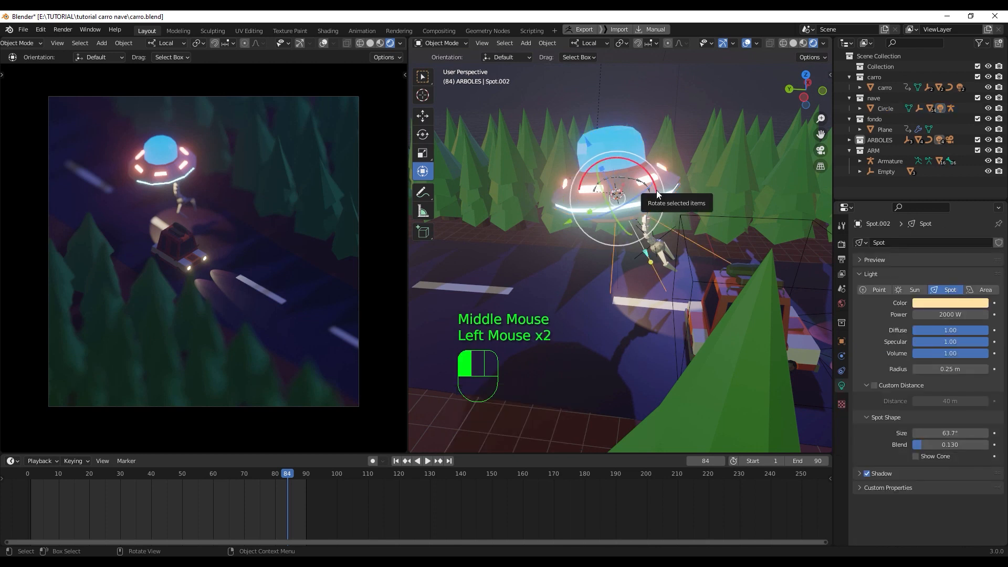
pyautogui.moveTo(657, 193); pyautogui.dragTo(654, 186)
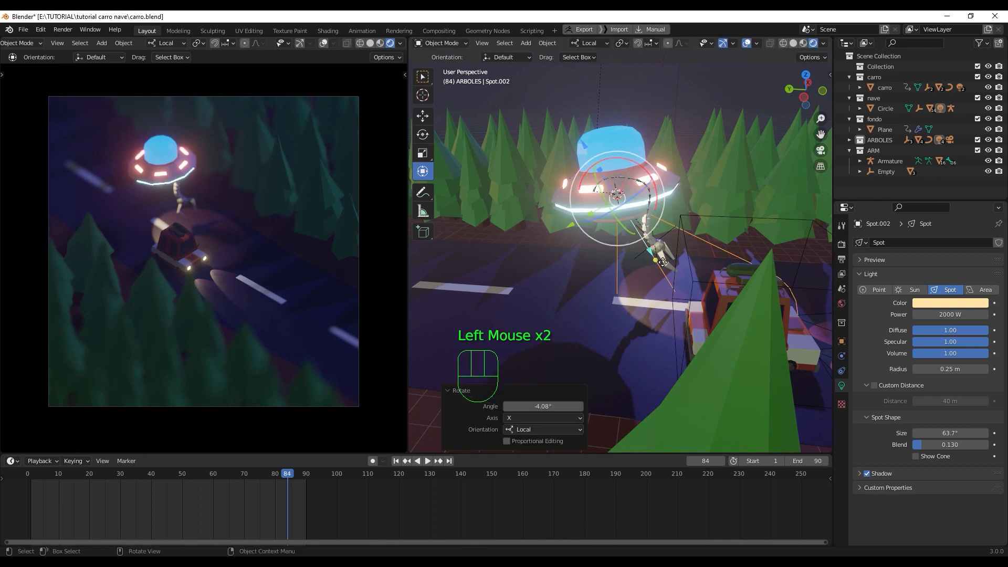
pyautogui.press('space')
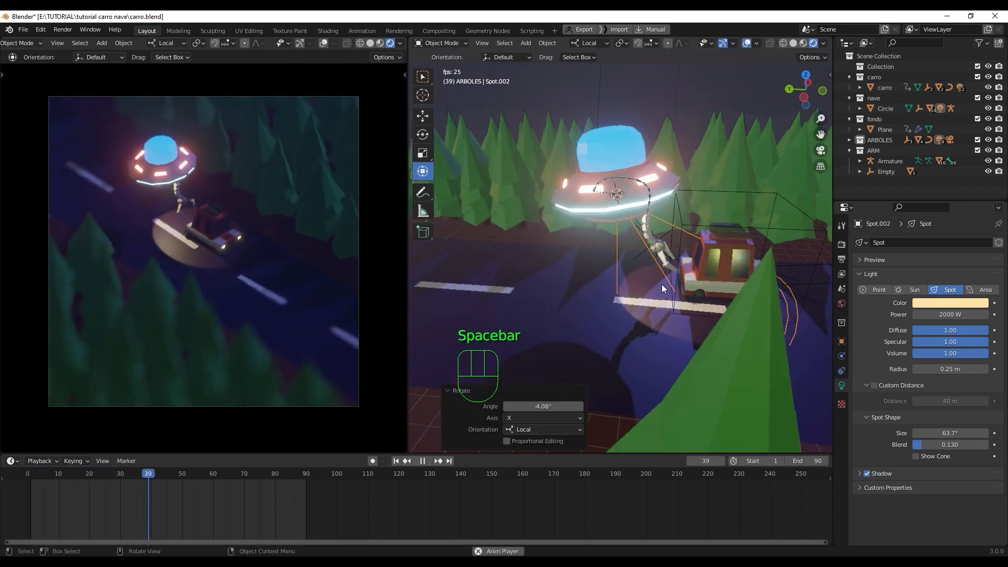
pyautogui.press('space')
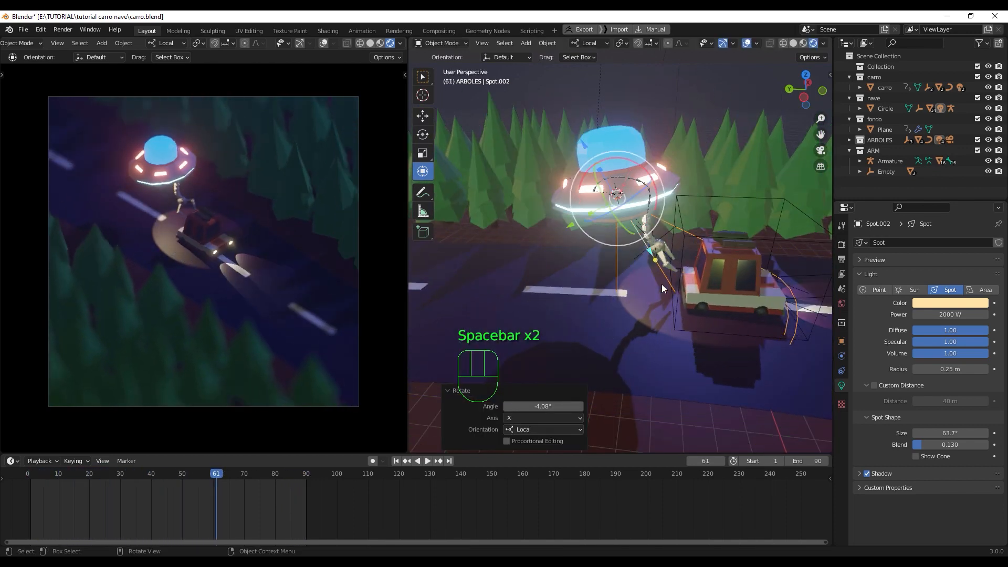
# Step: Raise the ship about 2.48 m along local Z and rotate its spot light about 6.73° around local X
pyautogui.click(620, 145)
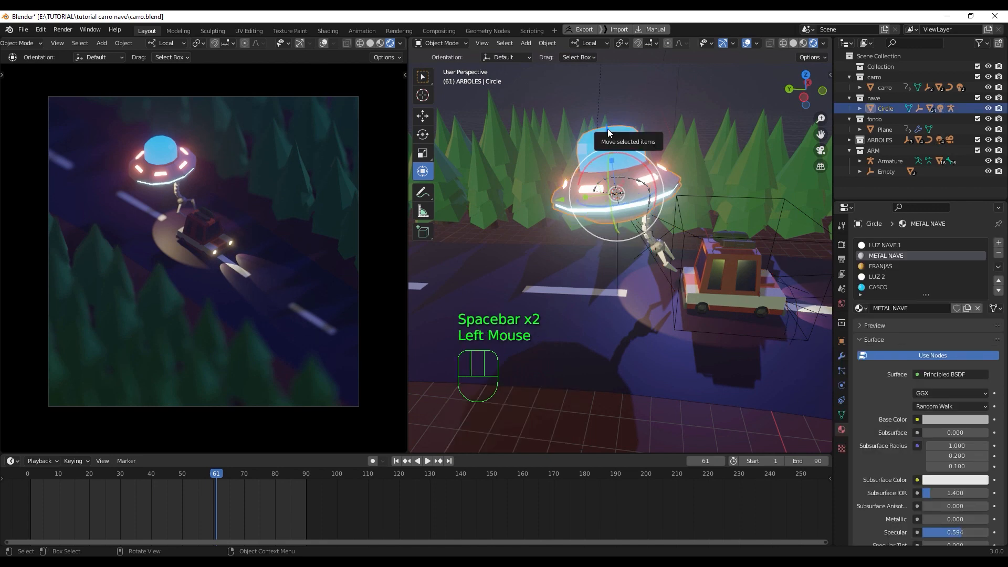
pyautogui.moveTo(607, 128); pyautogui.dragTo(581, 74)
pyautogui.click(661, 173)
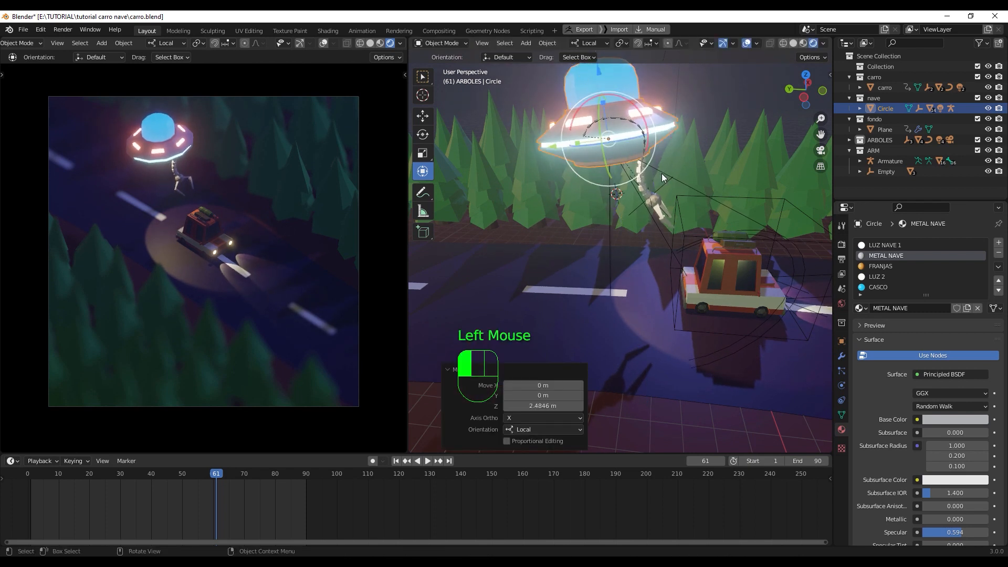
pyautogui.moveTo(649, 145)
pyautogui.mouseDown()
pyautogui.moveTo(643, 135)
pyautogui.moveTo(647, 159)
pyautogui.mouseUp()
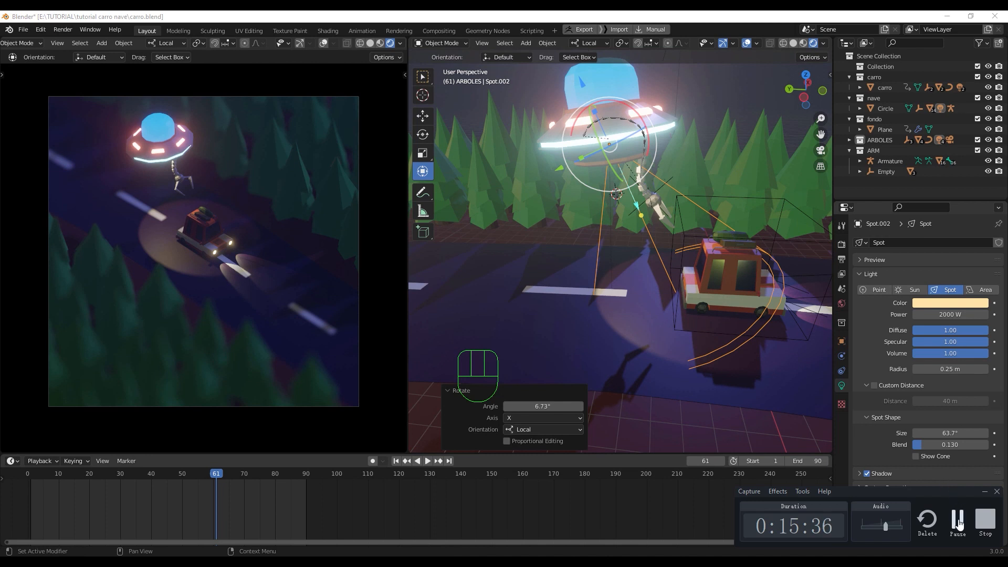
# Step: Set the power of the ship's spot light to 5000 W
pyautogui.click(959, 525)
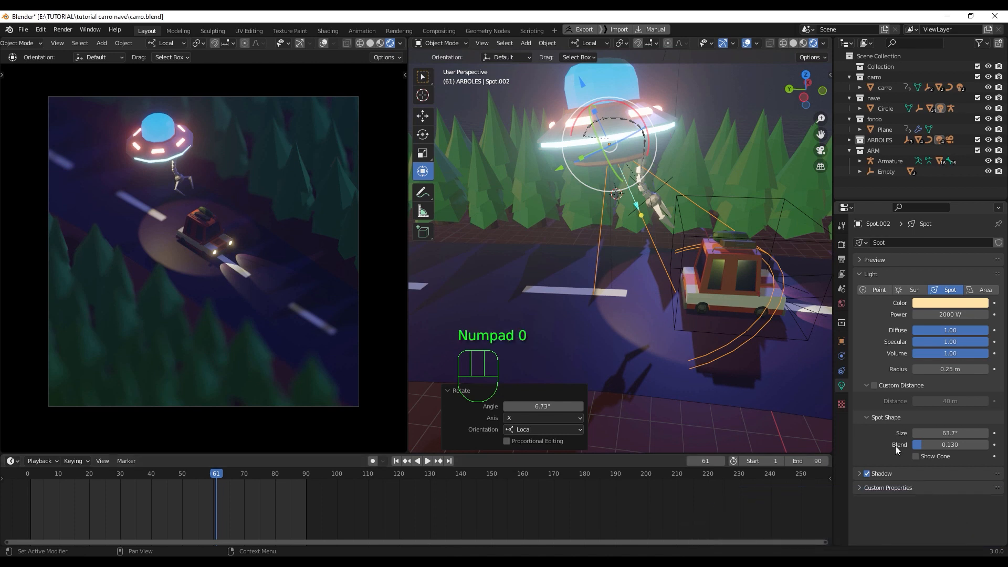
pyautogui.click(950, 314)
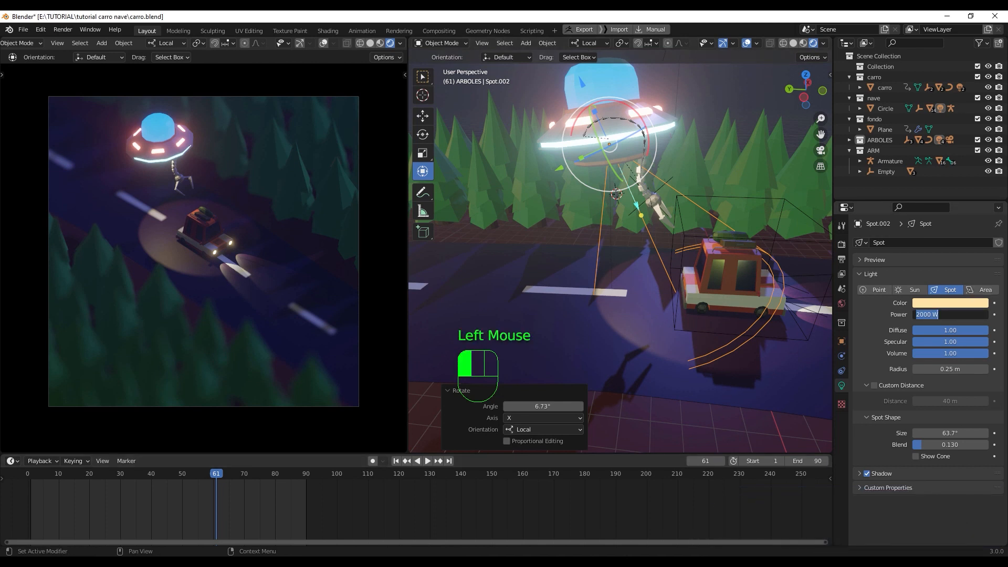
pyautogui.write('5000')
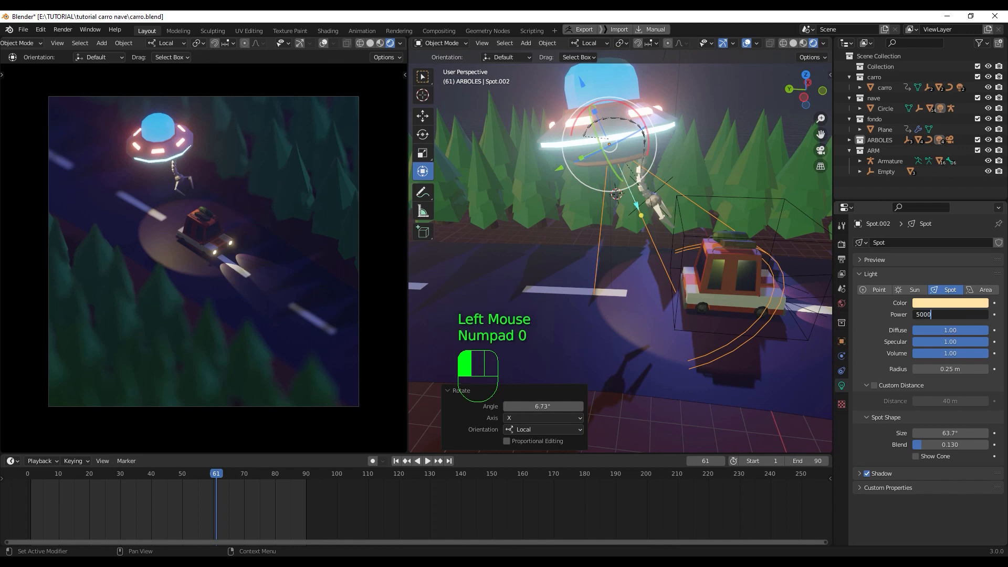
pyautogui.press('Return')
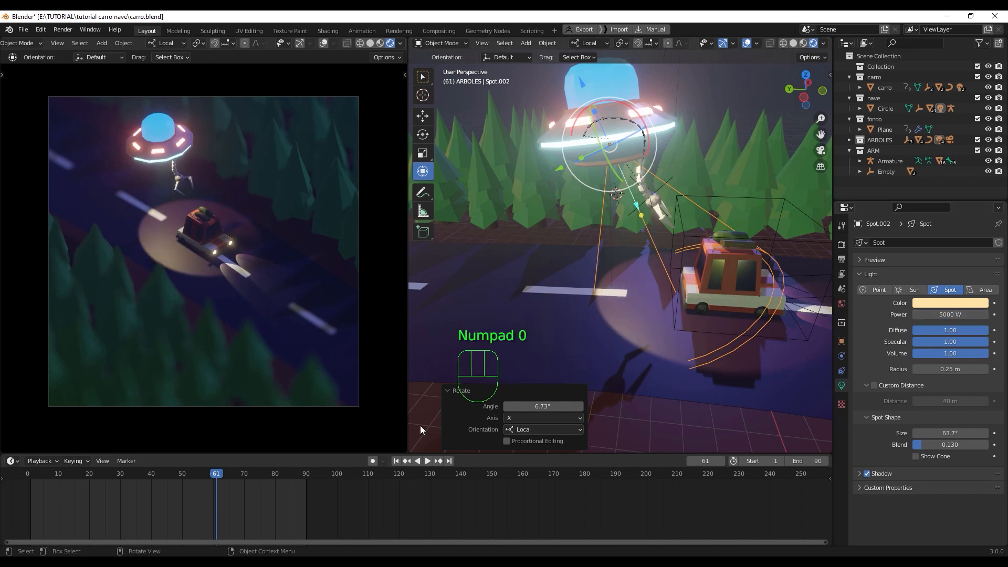
# Step: Play back the animation to check the light, and raise the ship about 0.26 m along its local Z axis
pyautogui.press('space')
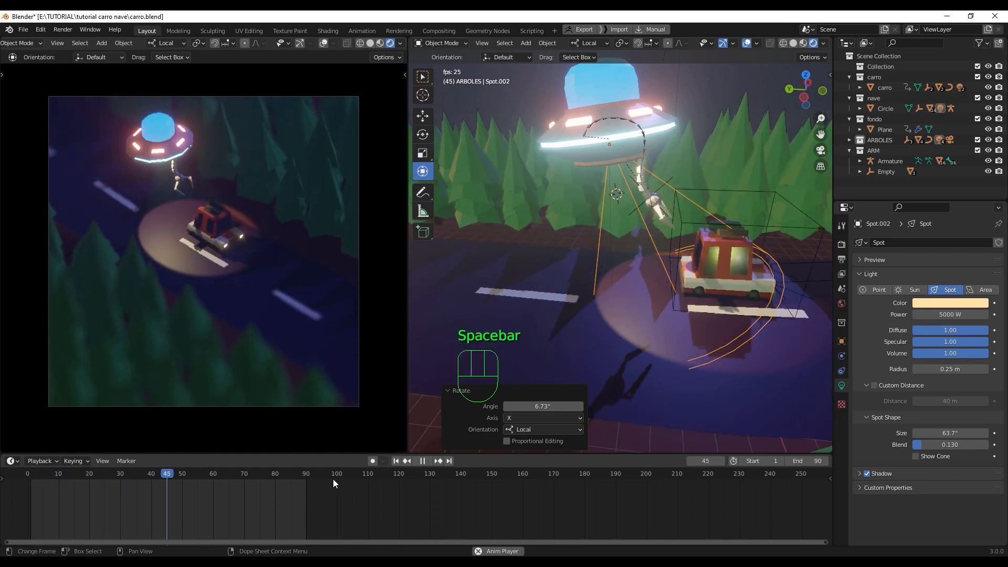
pyautogui.press('space')
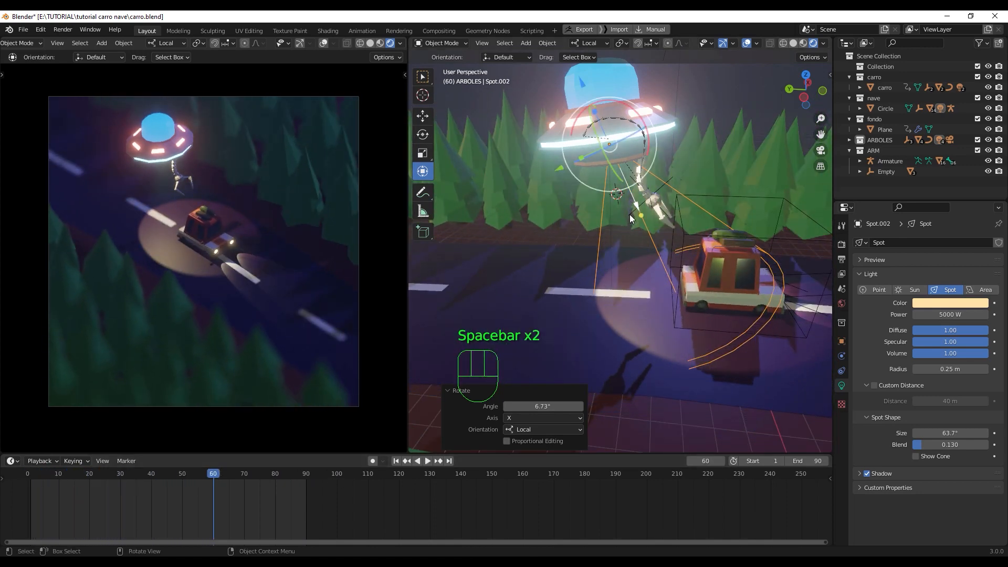
pyautogui.keyDown('shift'); pyautogui.moveTo(623, 230); pyautogui.dragTo(623, 275, button='middle'); pyautogui.keyUp('shift')
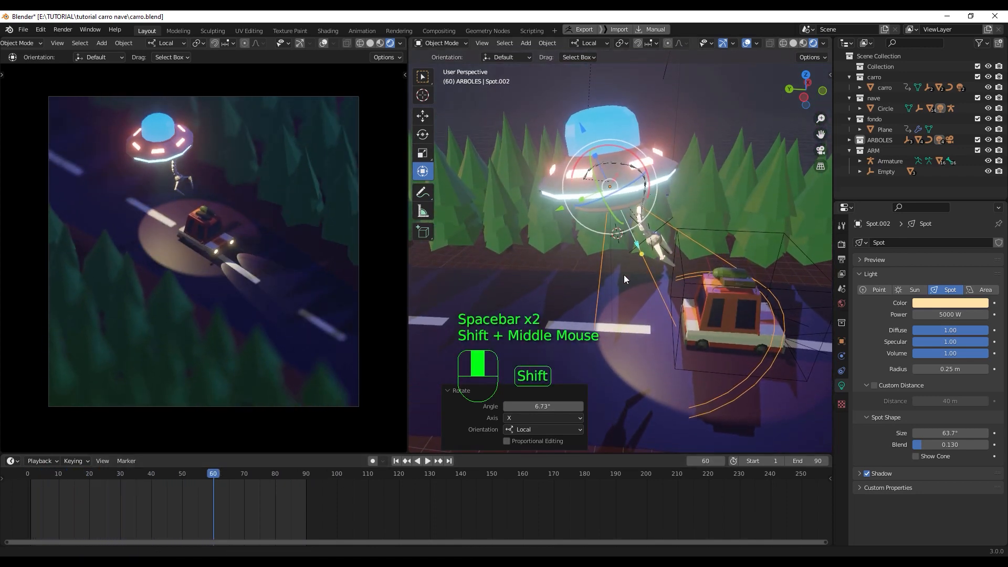
pyautogui.click(628, 137)
pyautogui.moveTo(599, 125); pyautogui.dragTo(598, 116)
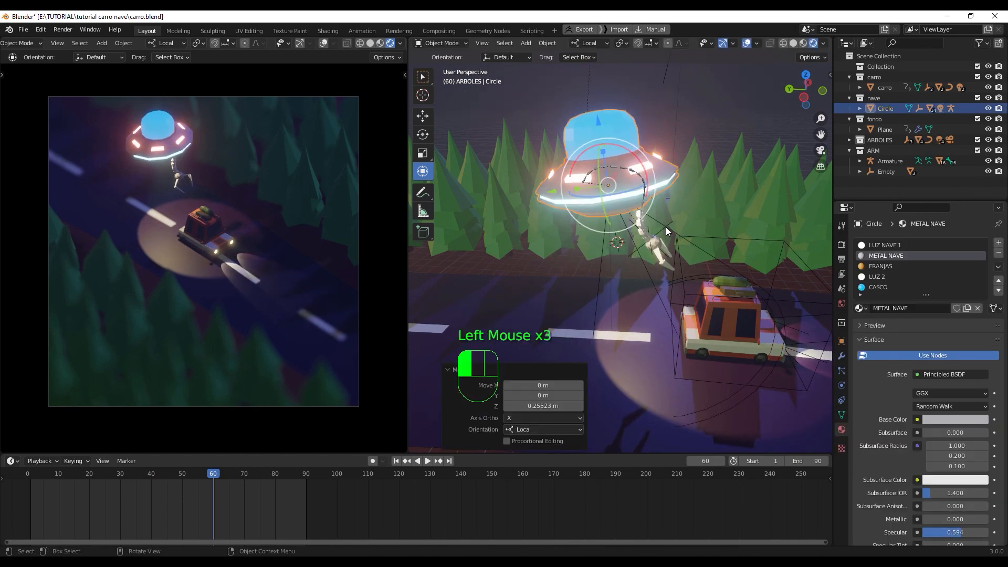
# Step: Try to move the arm's control empty about 0.76 m along its local Y axis
pyautogui.click(666, 231)
pyautogui.moveTo(692, 274); pyautogui.dragTo(698, 288, button='middle')
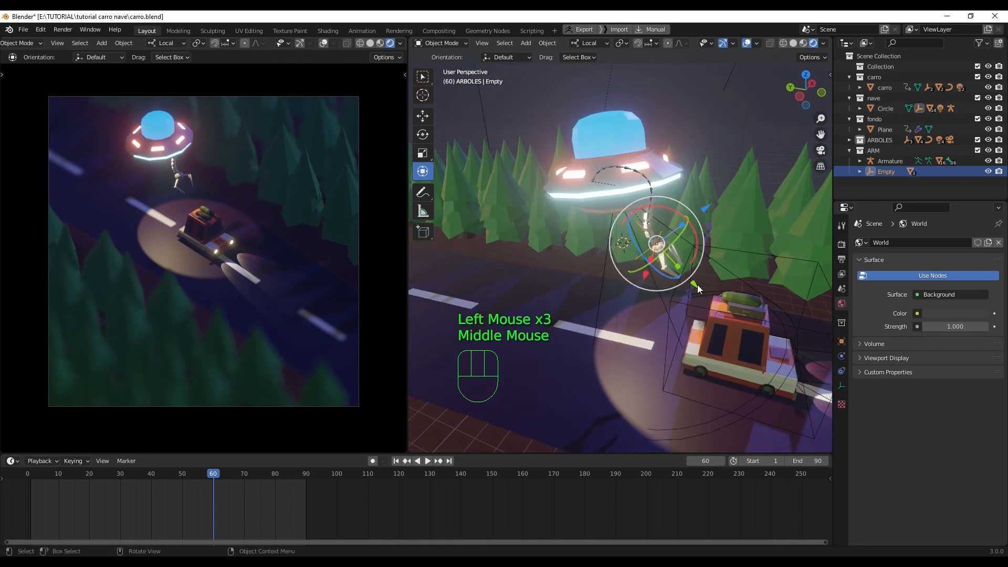
pyautogui.moveTo(697, 287)
pyautogui.mouseDown()
pyautogui.moveTo(727, 322)
pyautogui.moveTo(708, 296)
pyautogui.mouseUp()
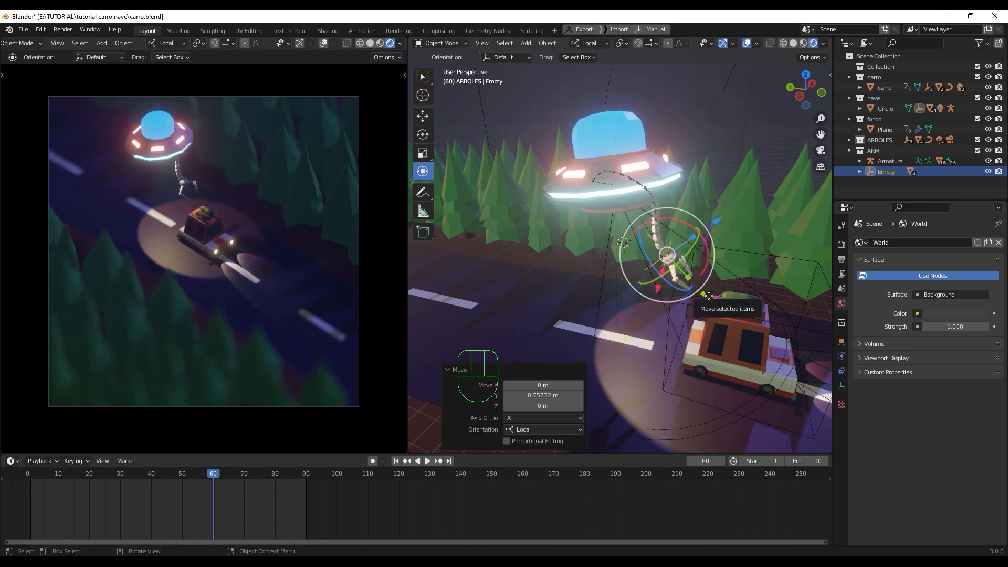
pyautogui.hotkey('ctrl', 'z')
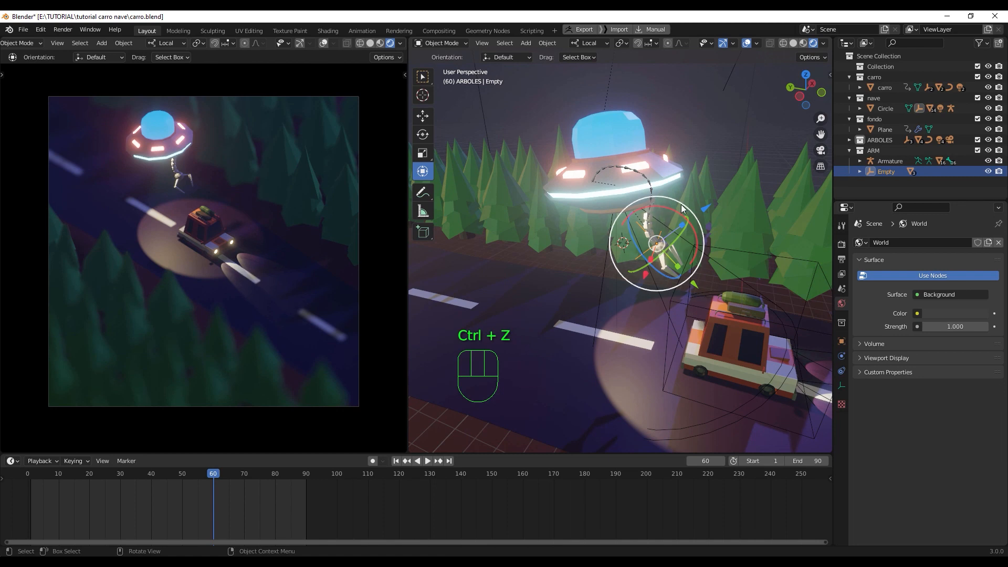
# Step: Tilt the ship about 3.47° around local X, move it about -1.07 m along local Y, and play back the animation
pyautogui.click(658, 169)
pyautogui.moveTo(610, 123); pyautogui.dragTo(651, 172)
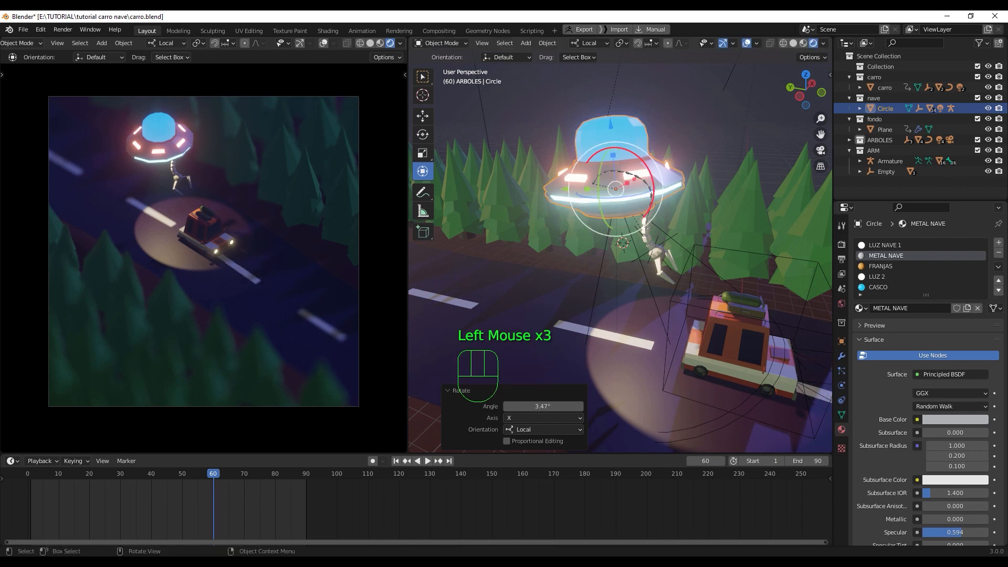
pyautogui.moveTo(566, 191); pyautogui.dragTo(590, 194)
pyautogui.press('space')
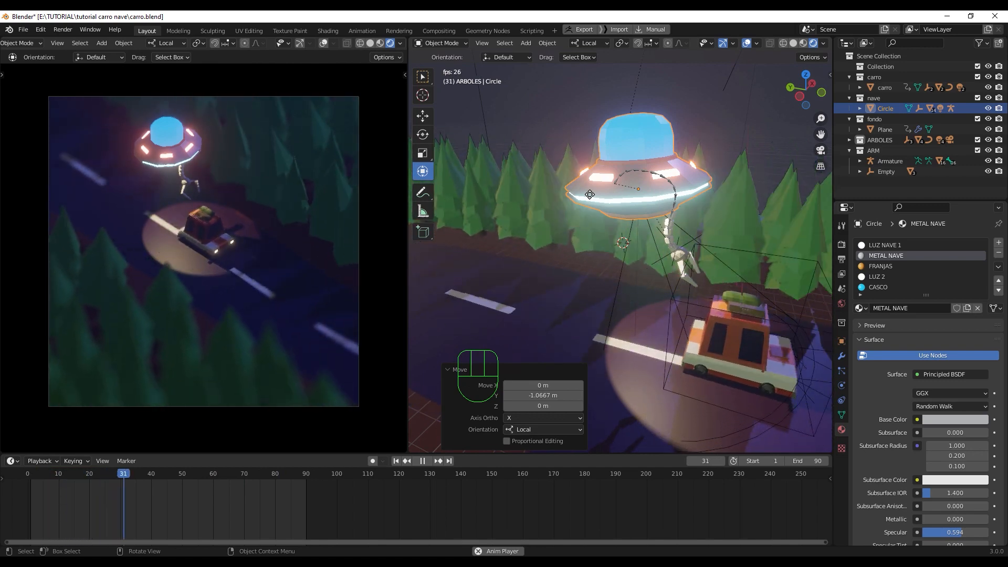
pyautogui.press('space')
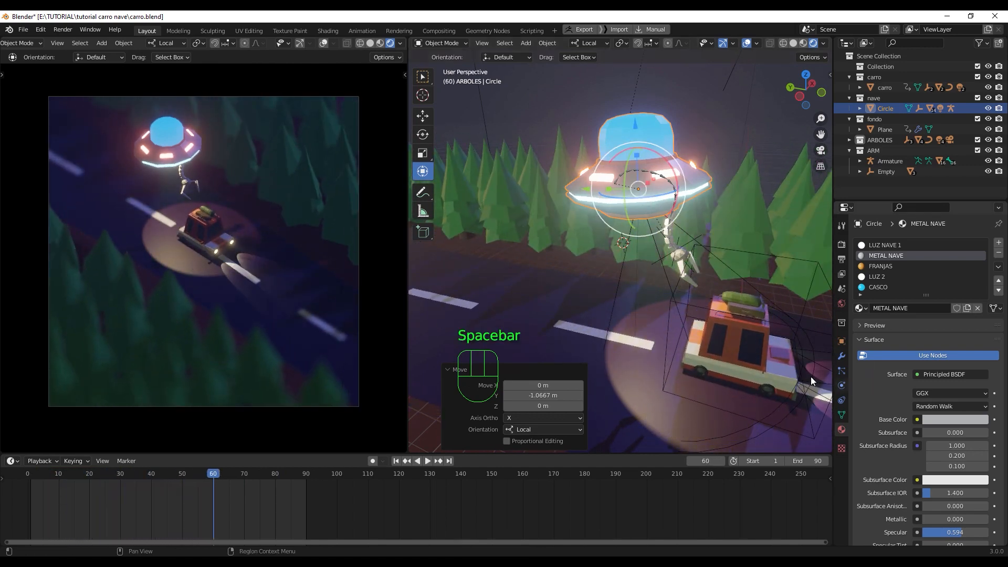
# Step: Move the ship about 0.66 m along its local Y axis and check its position during playback
pyautogui.press('space')
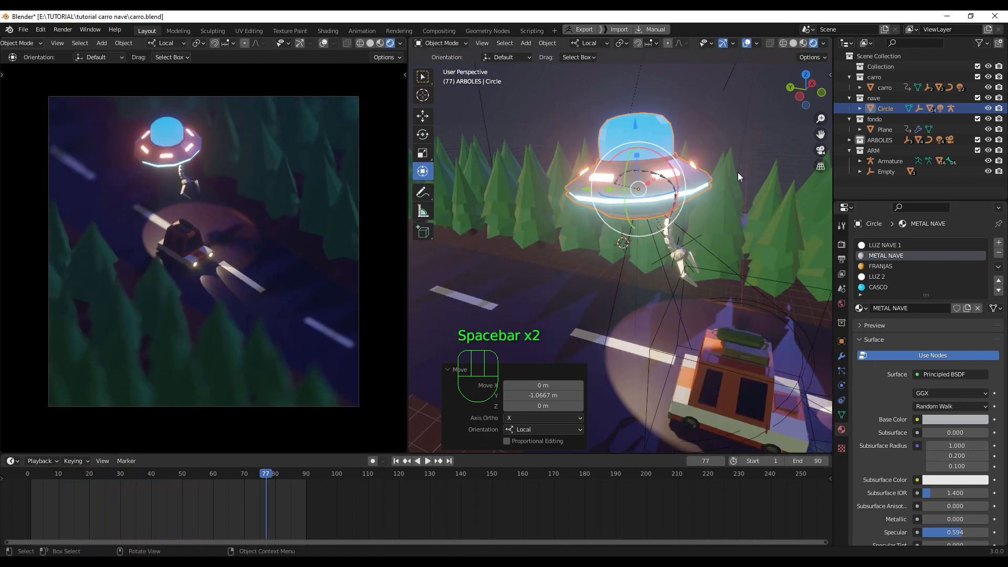
pyautogui.moveTo(586, 191); pyautogui.dragTo(572, 191)
pyautogui.press('space')
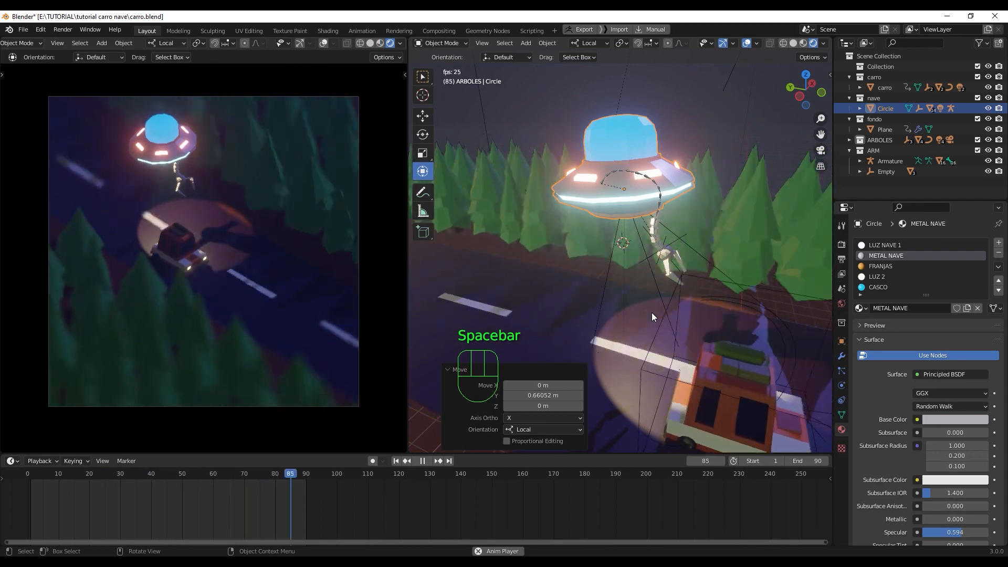
pyautogui.press('space')
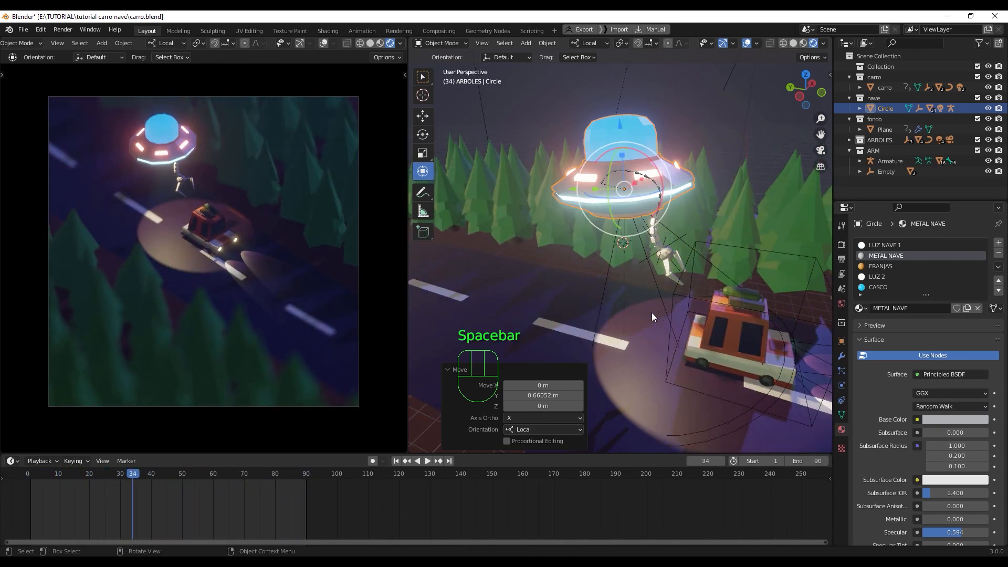
# Step: Render the current frame as an image and examine the ship, its arm and the lit car up close
pyautogui.click(72, 30)
pyautogui.click(84, 40)
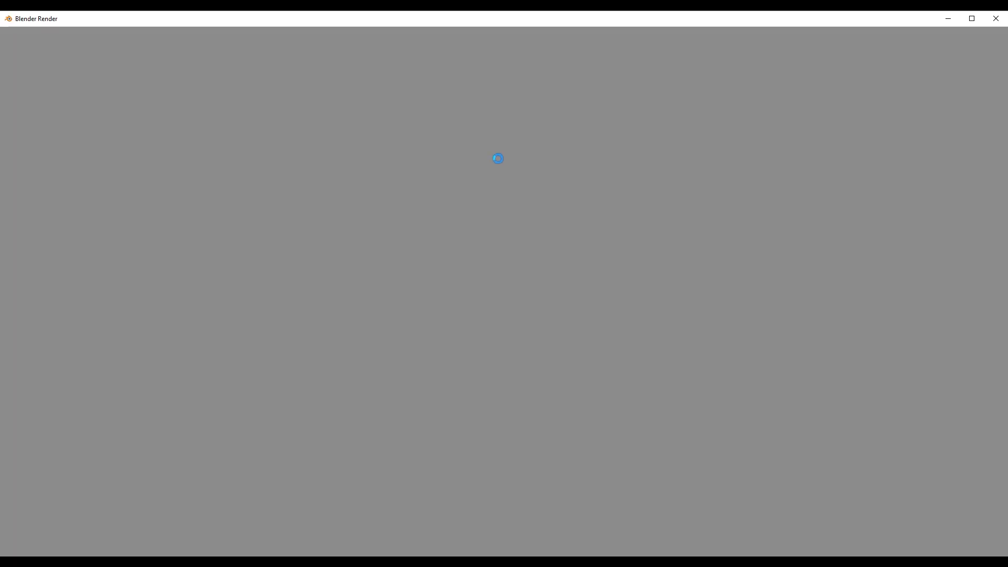
pyautogui.press('Home')
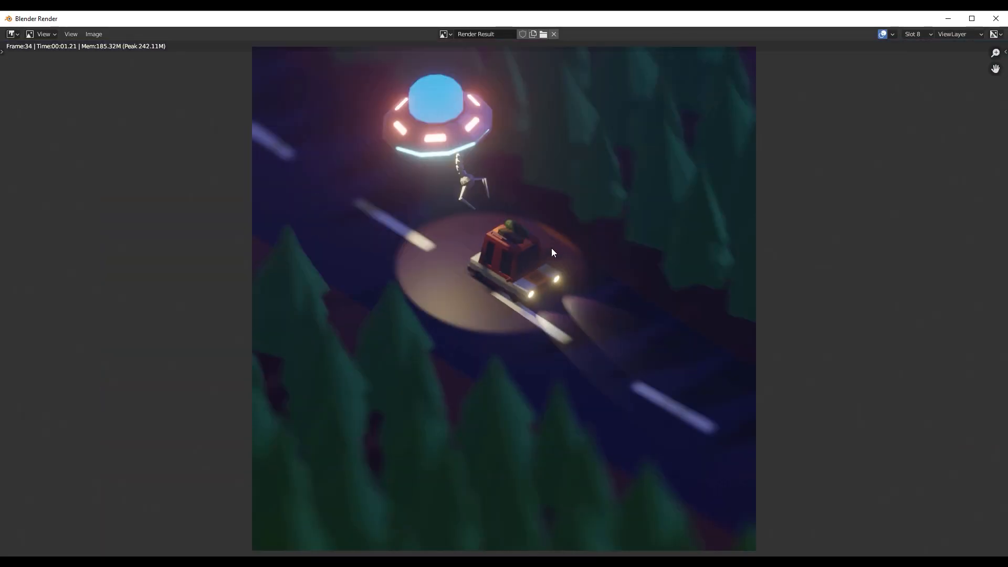
pyautogui.scroll(-1, 550, 252)
pyautogui.scroll(1, 551, 253)
pyautogui.scroll(-1, 551, 253)
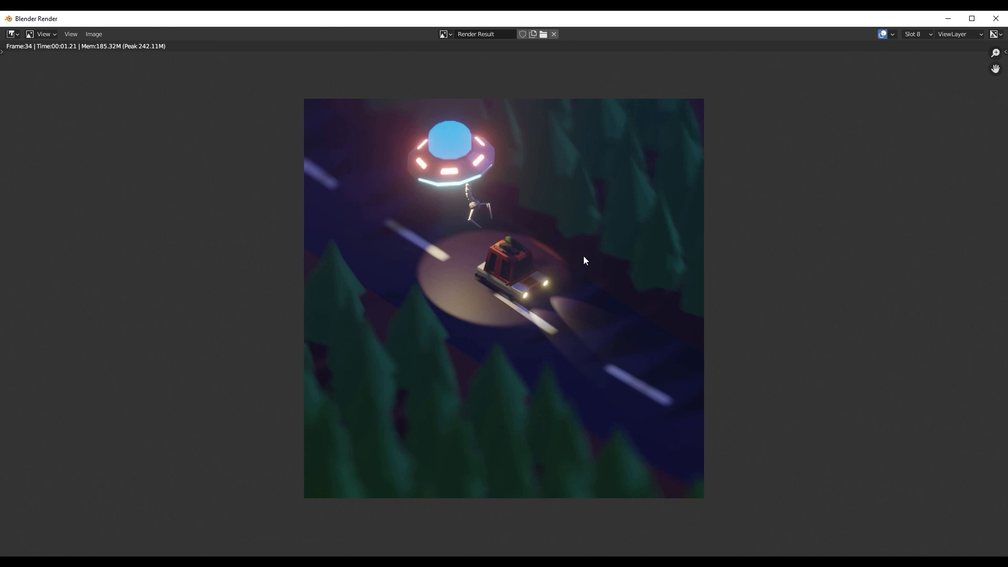
pyautogui.scroll(2, 576, 236)
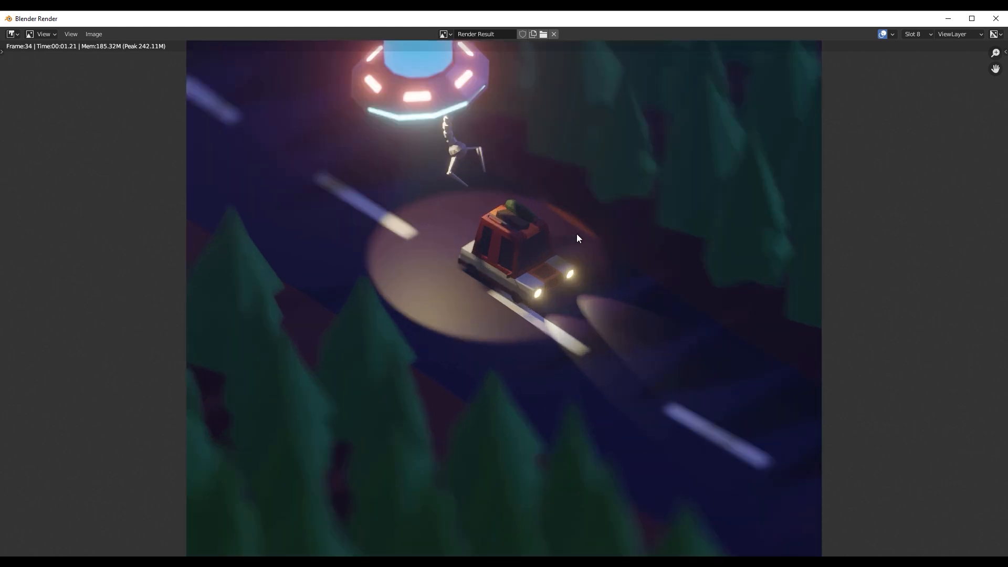
pyautogui.scroll(-1, 577, 239)
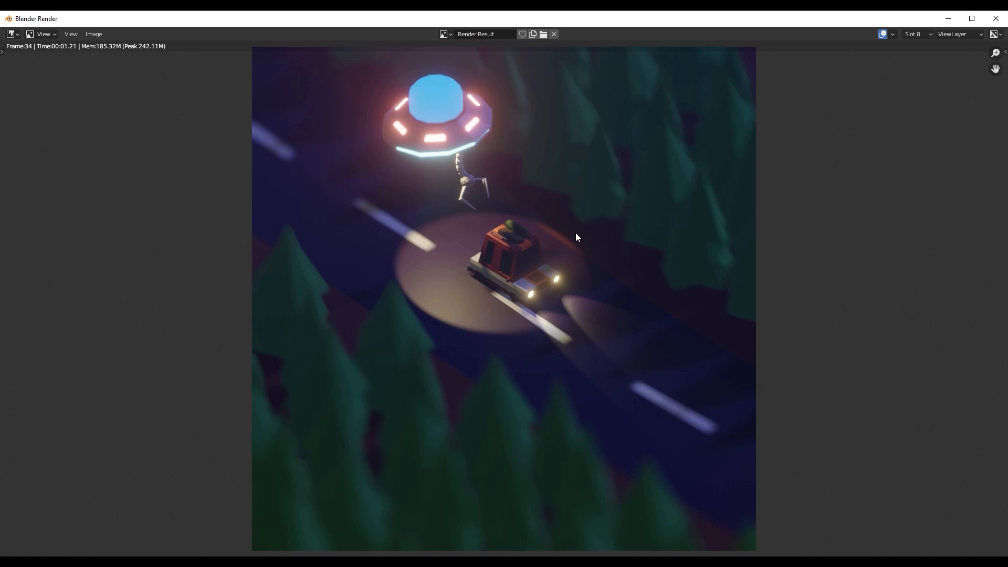
pyautogui.scroll(-1, 577, 237)
pyautogui.scroll(2, 576, 237)
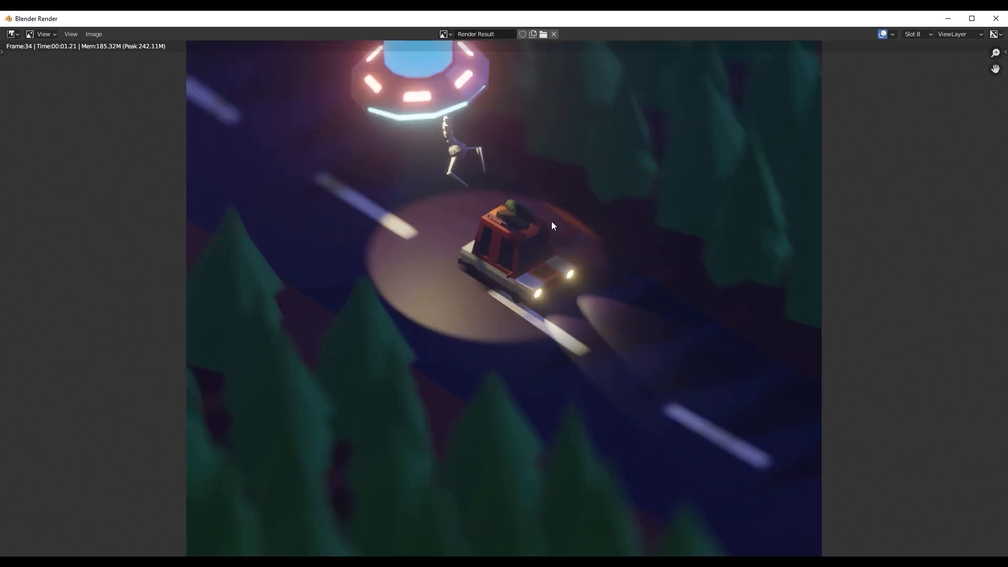
pyautogui.scroll(-1, 552, 225)
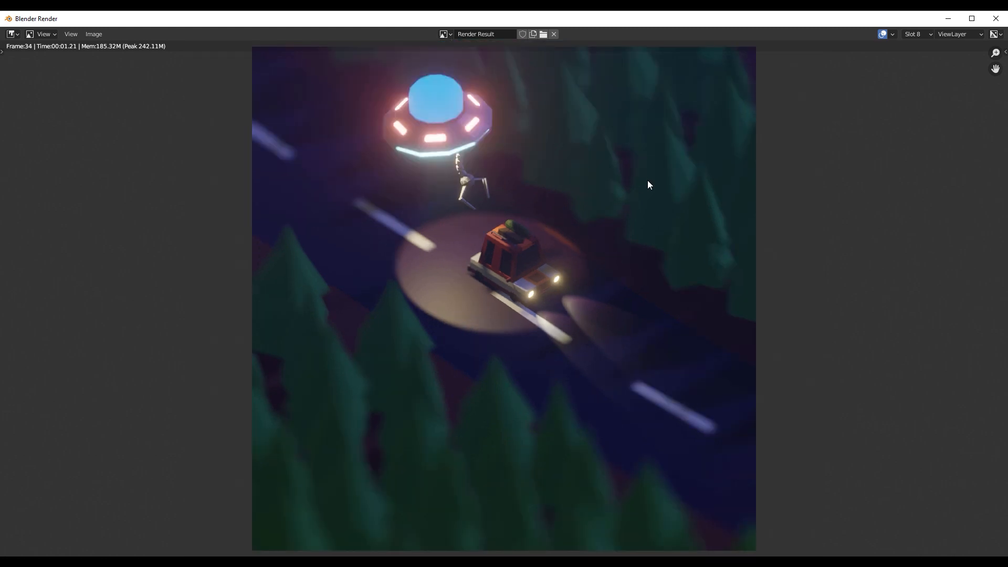
pyautogui.click(950, 19)
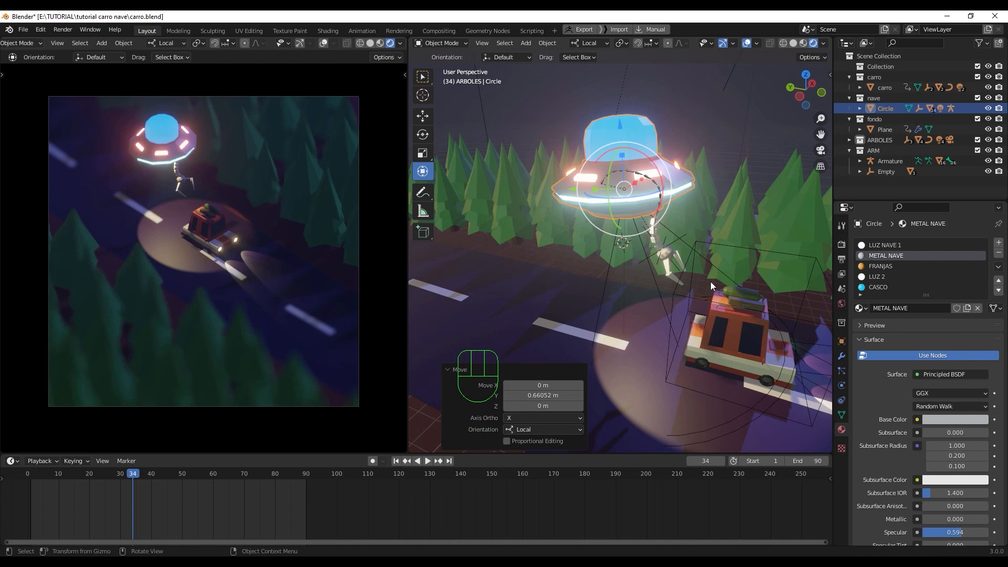
# Step: Insert a Location keyframe for the ship at frame 1
pyautogui.moveTo(622, 315); pyautogui.dragTo(578, 340, button='middle')
pyautogui.scroll(-3, 614, 297)
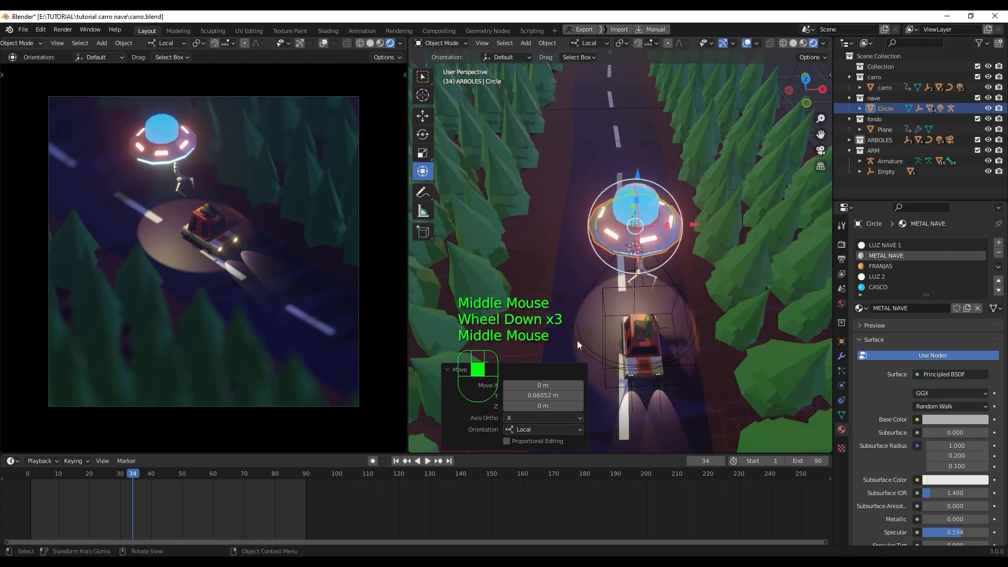
pyautogui.click(676, 232)
pyautogui.click(674, 241)
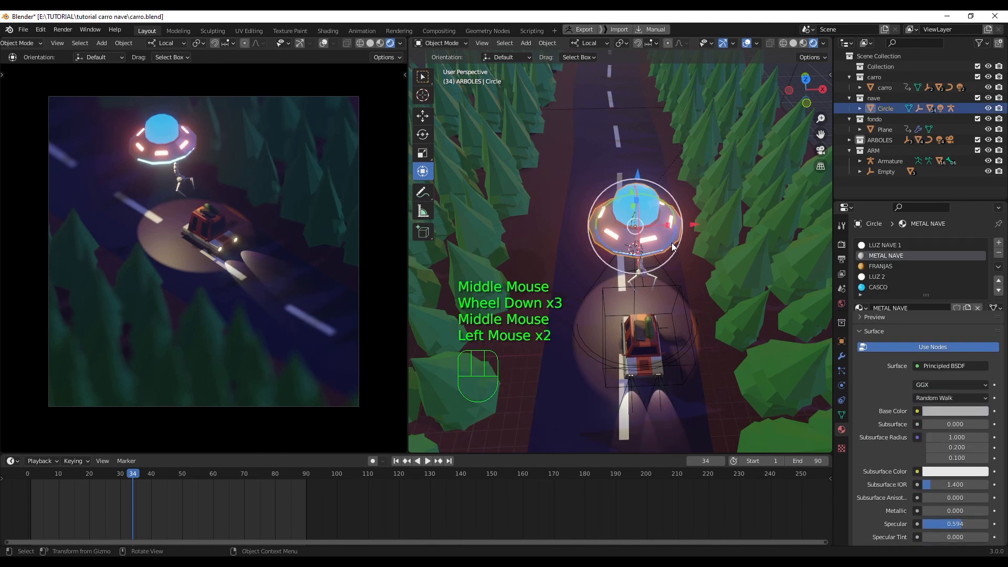
pyautogui.moveTo(133, 481); pyautogui.dragTo(31, 483)
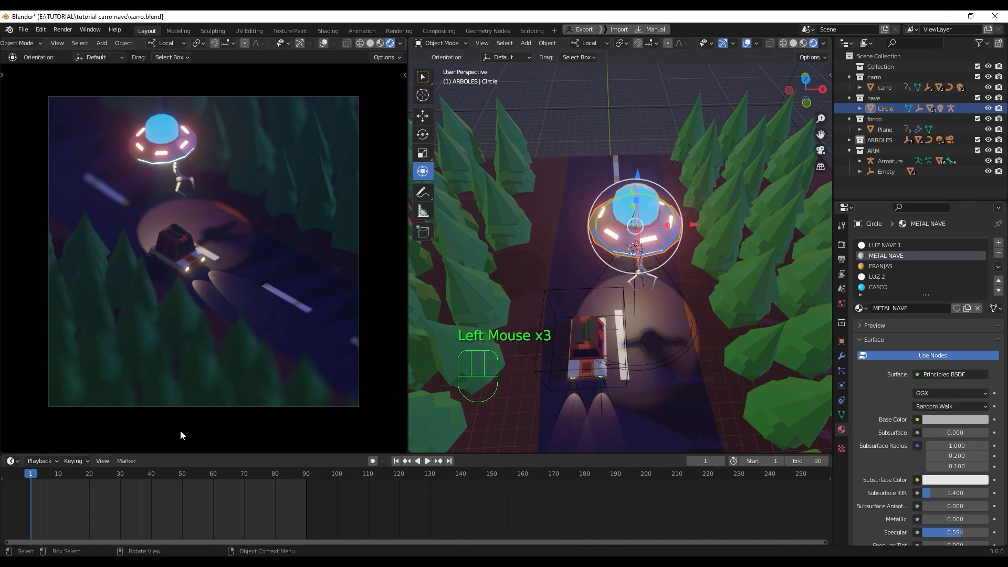
pyautogui.press('i')
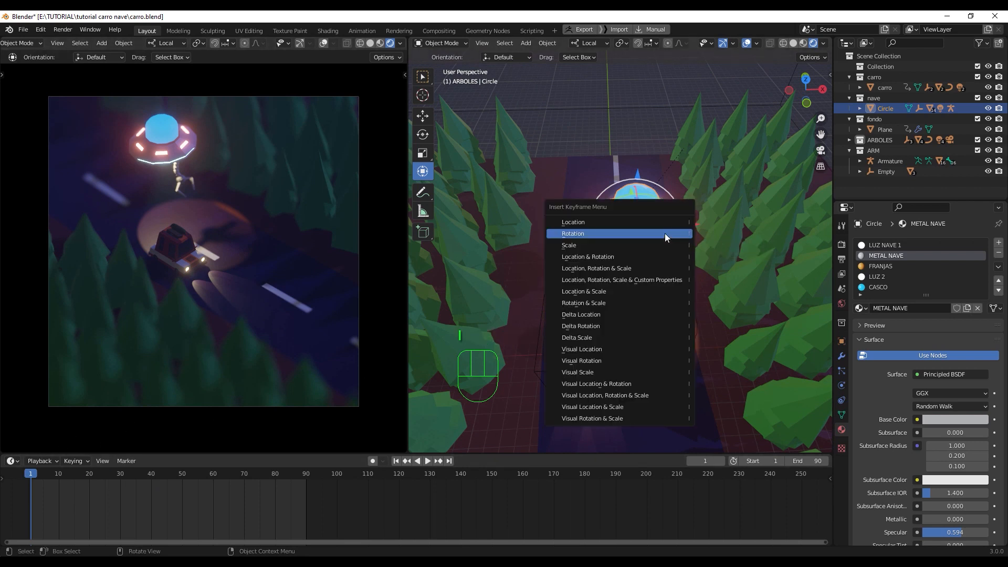
pyautogui.click(666, 222)
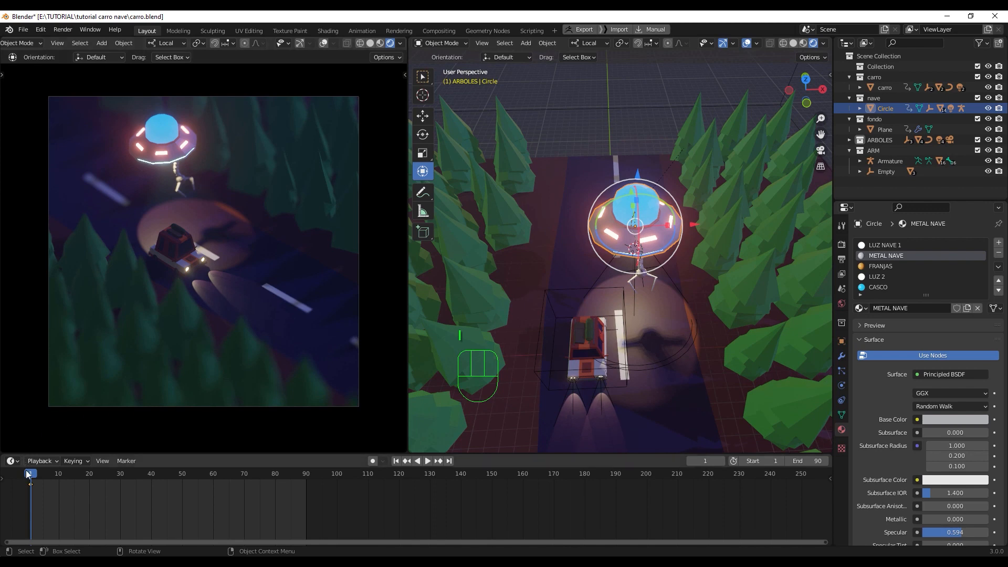
# Step: At frame 45, move the ship about -3.70 m along its local X axis and insert a Location keyframe
pyautogui.moveTo(28, 474); pyautogui.dragTo(167, 484)
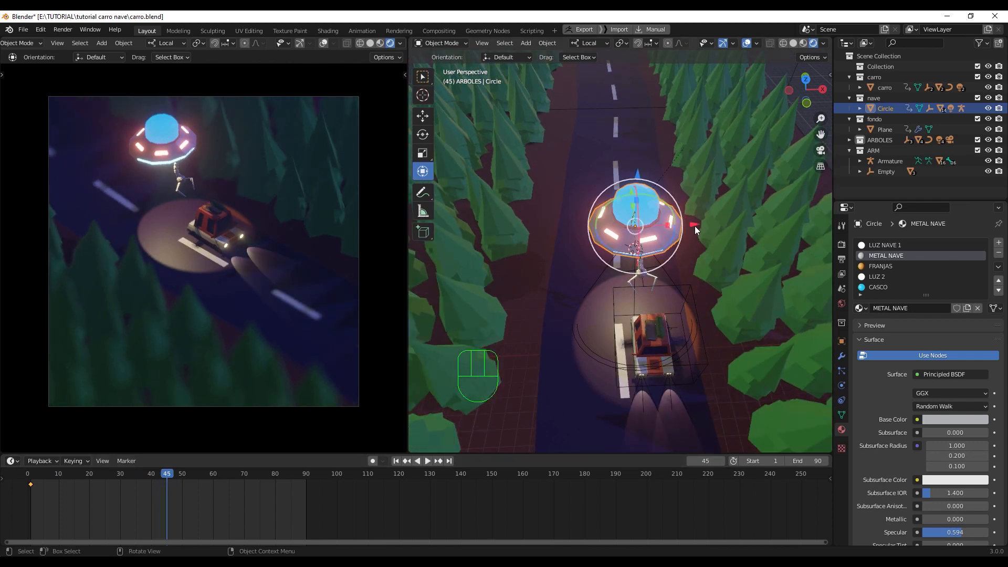
pyautogui.moveTo(694, 226); pyautogui.dragTo(640, 230)
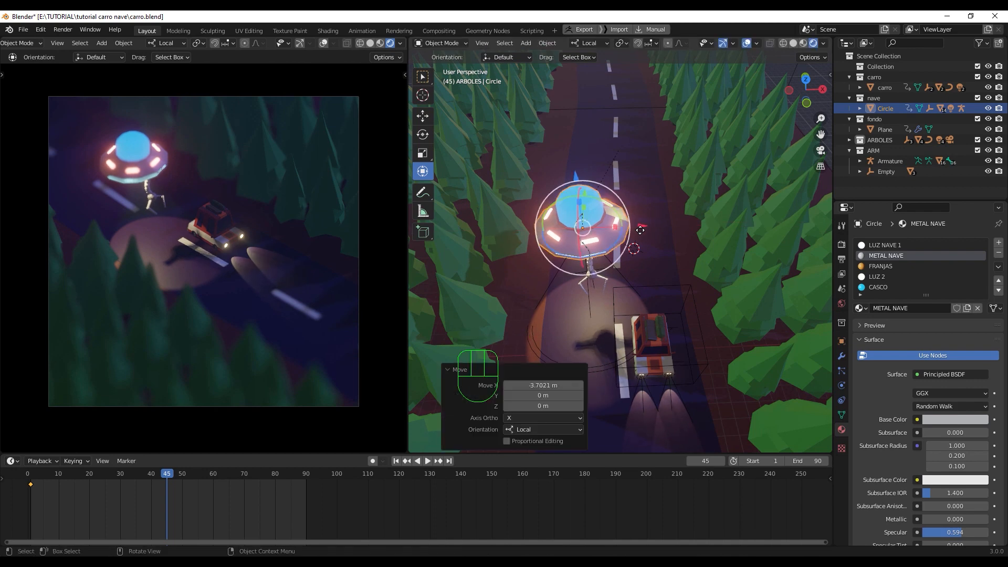
pyautogui.press('i')
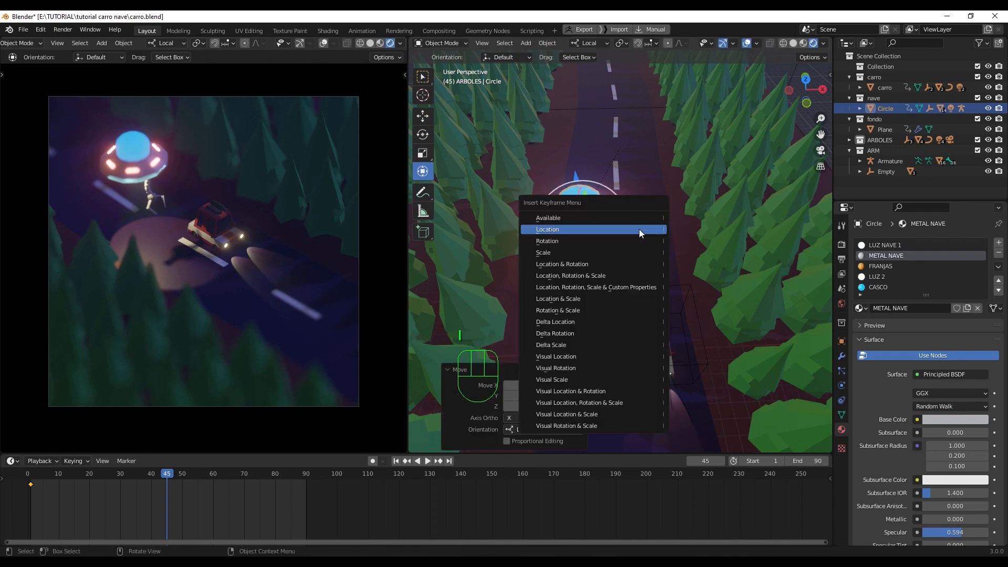
pyautogui.click(638, 229)
# Step: Copy the ship's frame 1 keyframe to frame 90 to close the side-to-side motion loop
pyautogui.moveTo(169, 476); pyautogui.dragTo(307, 483)
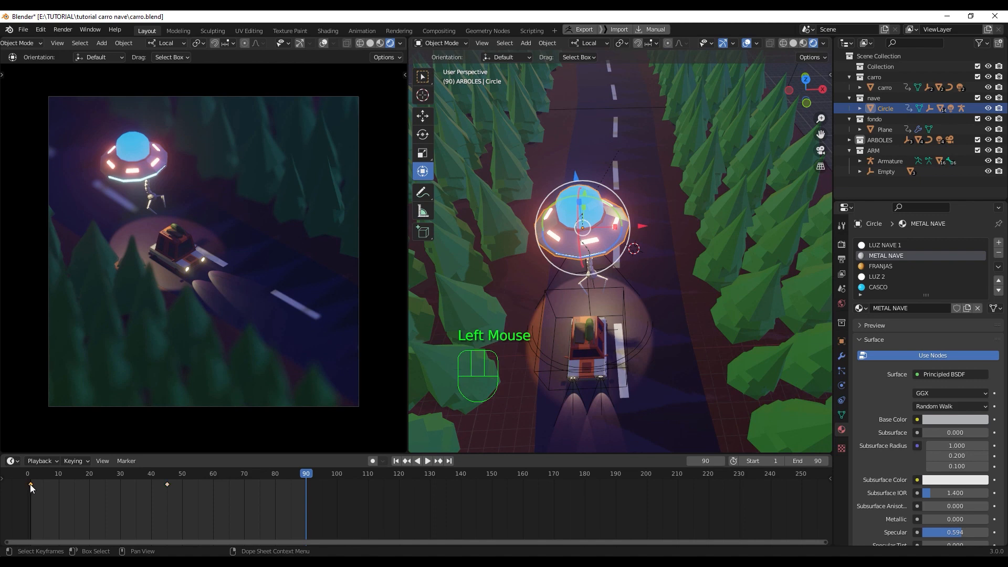
pyautogui.hotkey('ctrl', 'c')
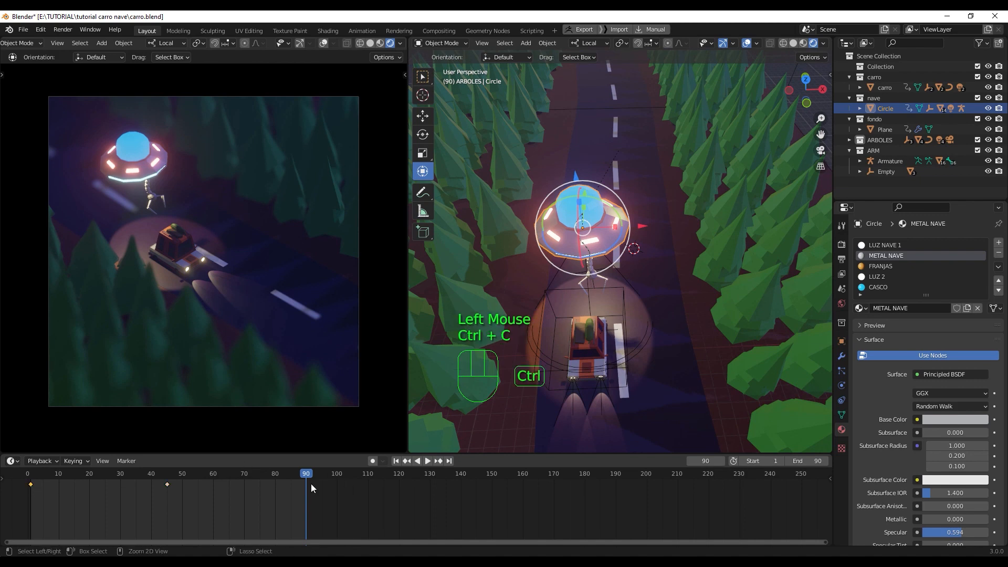
pyautogui.hotkey('ctrl', 'v')
# Step: Play back the ship's side-to-side animation from frame 1 and return to frame 1
pyautogui.moveTo(307, 478); pyautogui.dragTo(28, 516)
pyautogui.press('space')
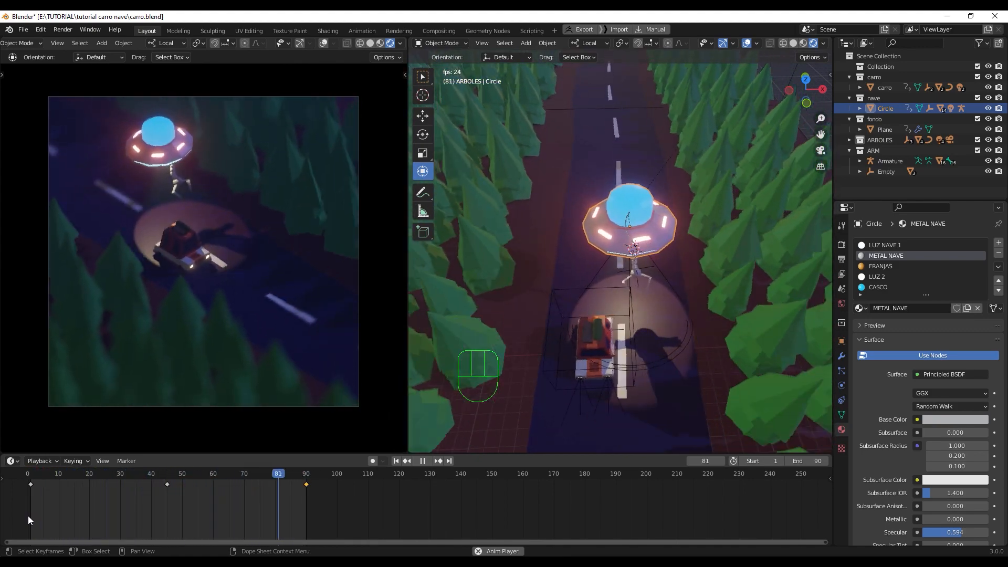
pyautogui.press('space')
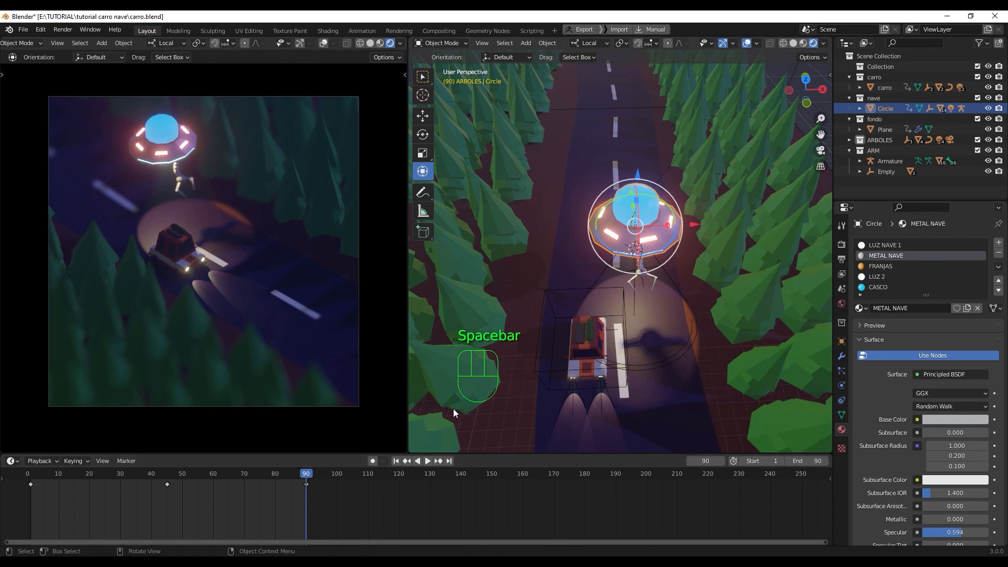
pyautogui.moveTo(520, 365); pyautogui.dragTo(616, 326, button='middle')
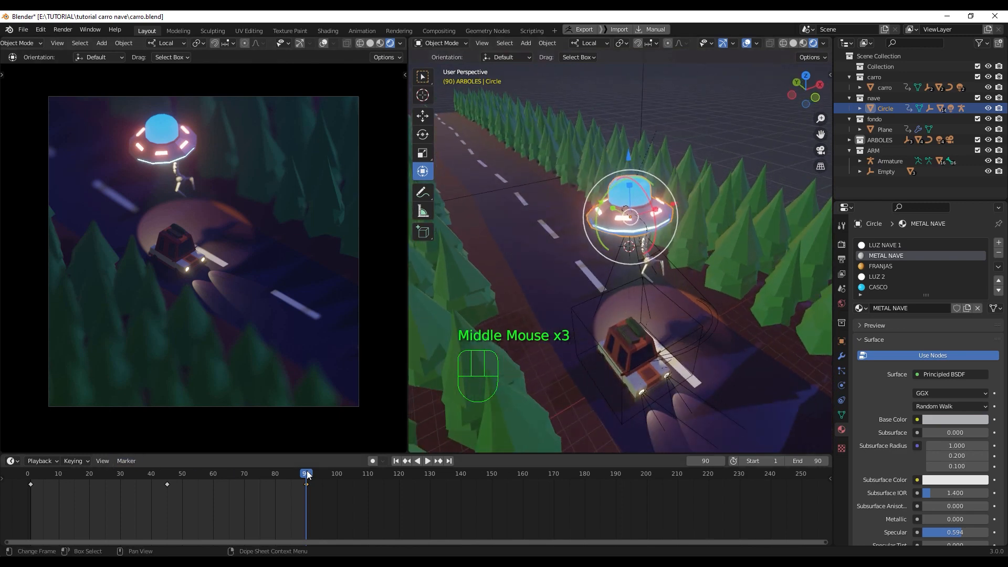
pyautogui.moveTo(62, 480); pyautogui.dragTo(30, 485)
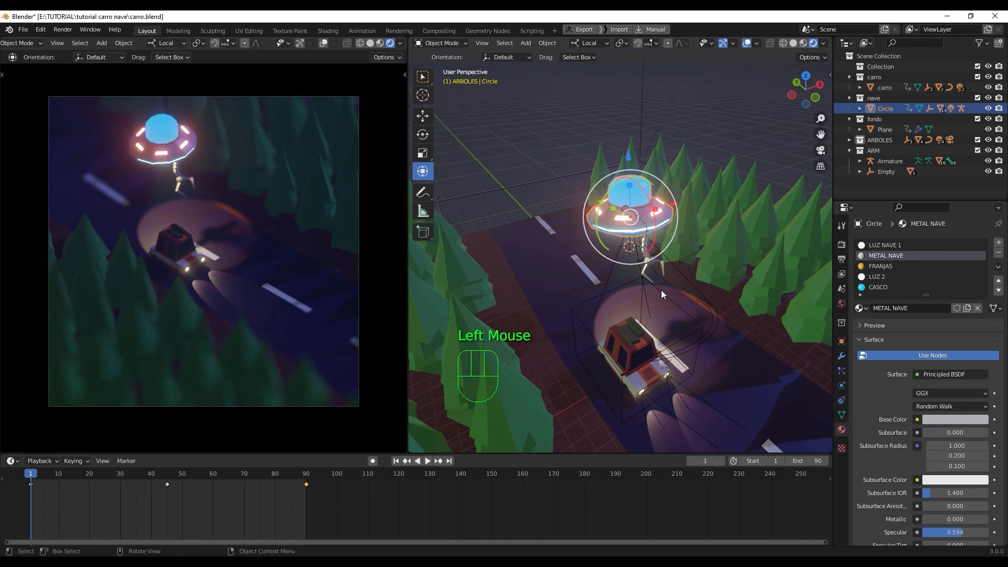
# Step: At frame 1, move the arm's Empty about 2.43 m along its local Y axis and insert a Location keyframe
pyautogui.scroll(3, 660, 290)
pyautogui.click(681, 291)
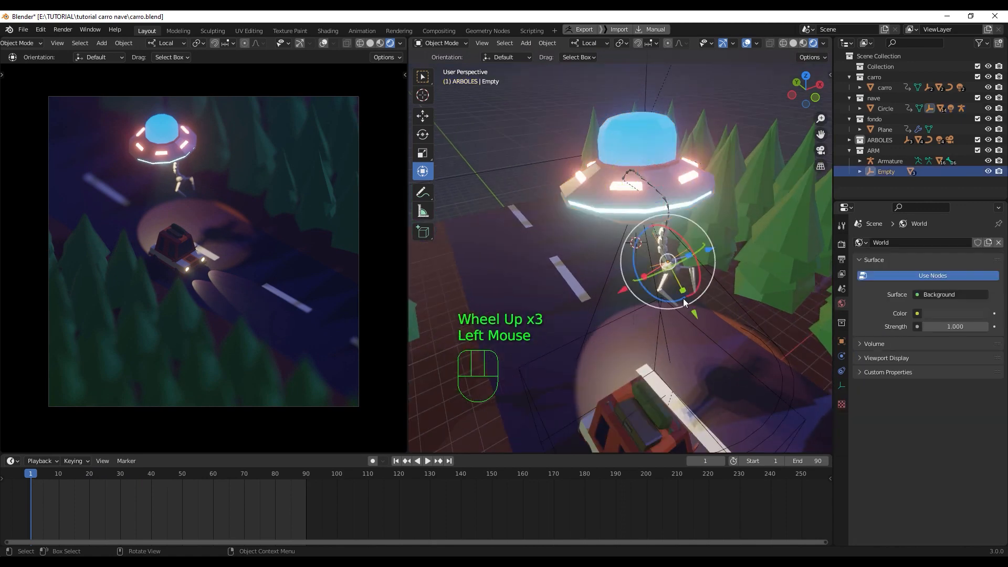
pyautogui.moveTo(682, 298); pyautogui.dragTo(665, 359, button='middle')
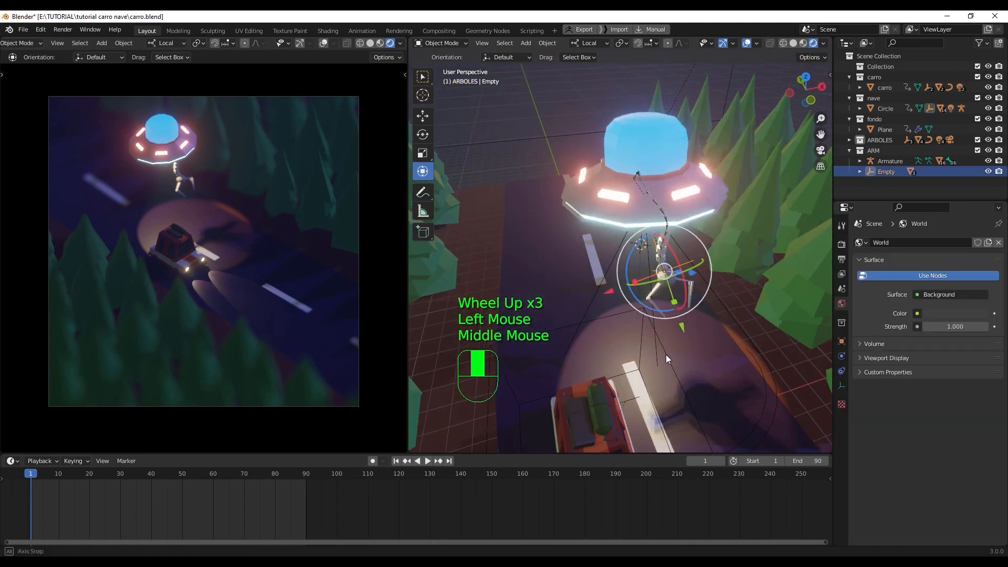
pyautogui.click(682, 328)
pyautogui.moveTo(682, 328); pyautogui.dragTo(705, 381)
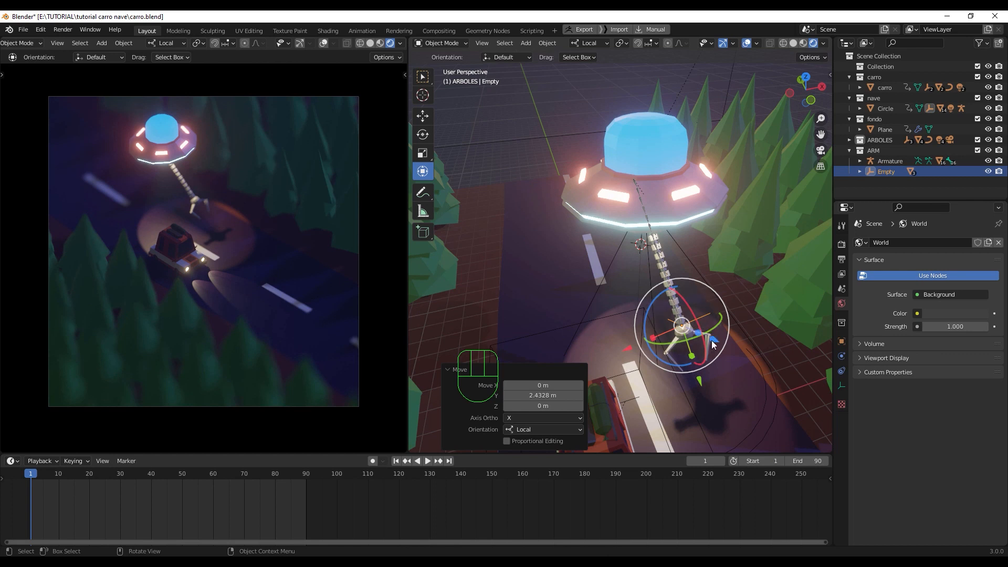
pyautogui.press('i')
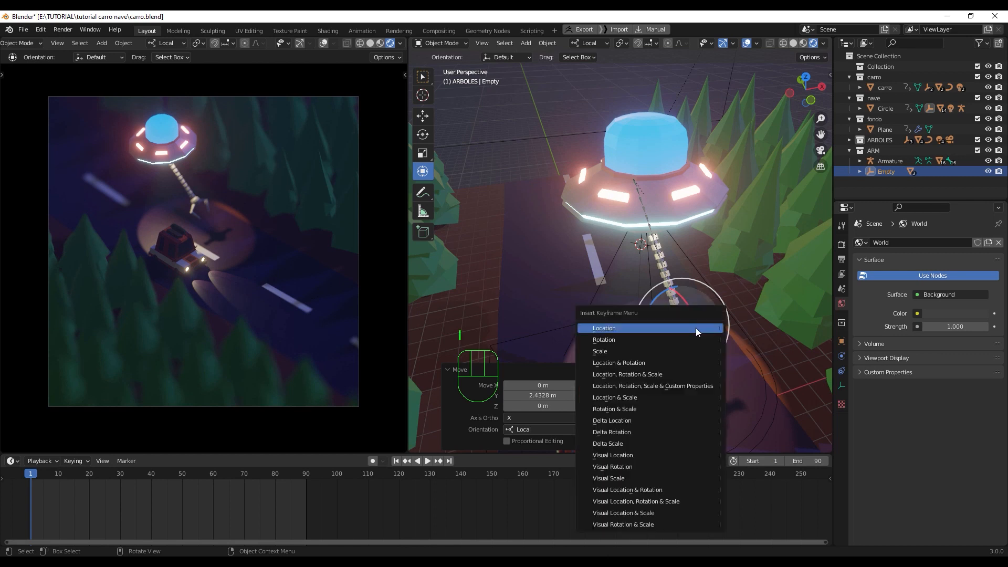
pyautogui.click(695, 327)
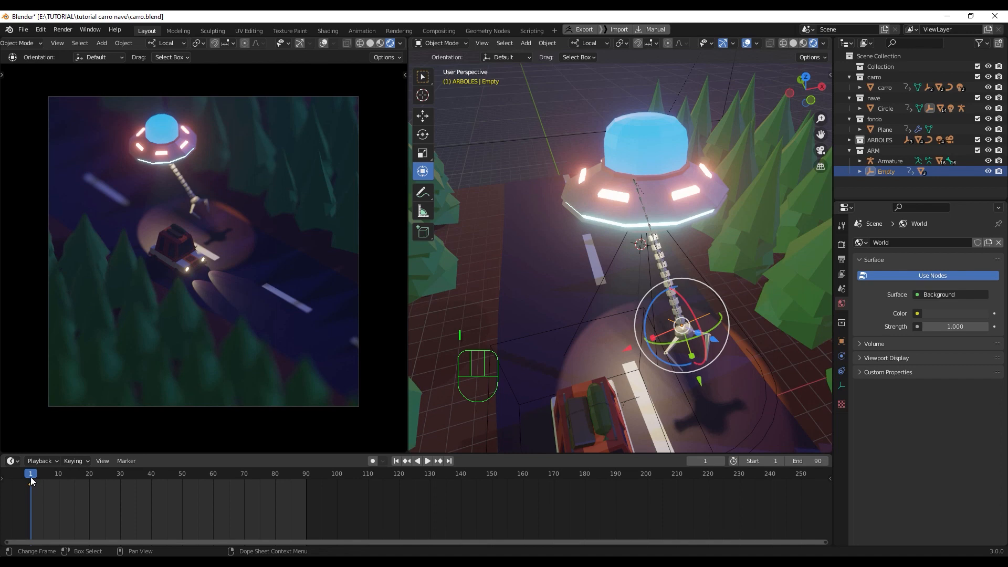
# Step: At frame 10, retract the arm's Empty about 2.09 m in the negative local Y direction and insert a Location keyframe
pyautogui.moveTo(31, 477); pyautogui.dragTo(60, 478)
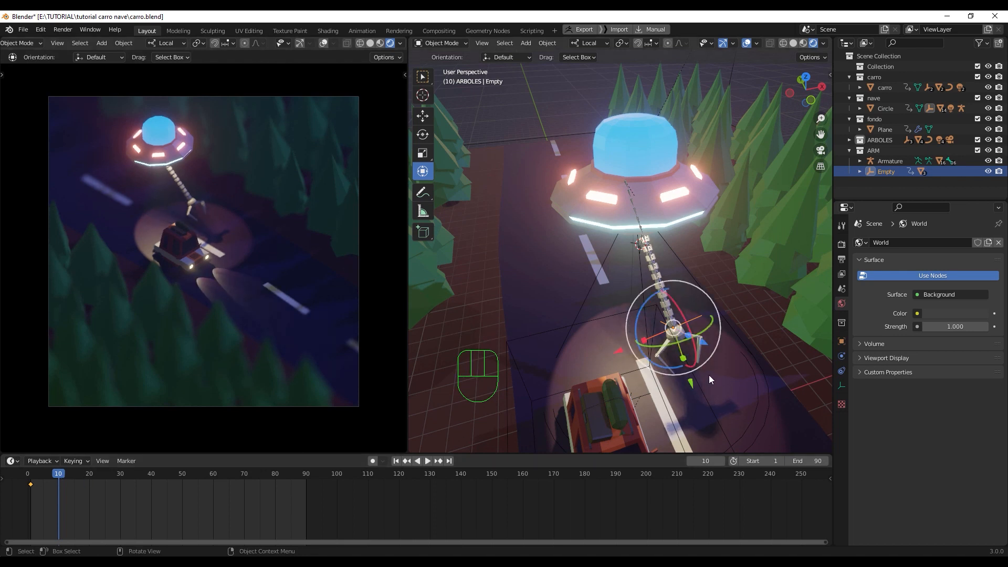
pyautogui.moveTo(692, 385); pyautogui.dragTo(659, 339)
pyautogui.press('i')
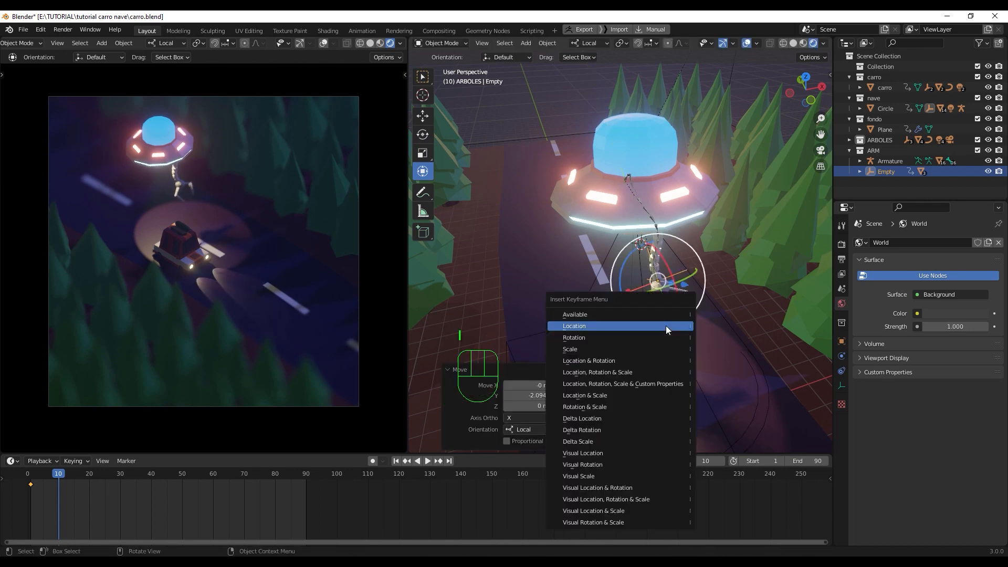
pyautogui.click(666, 325)
# Step: Add a Location keyframe repeating the Empty's frame 10 position and place it at frame 40 to hold the arm retracted
pyautogui.moveTo(61, 477); pyautogui.dragTo(120, 473)
pyautogui.press('i')
pyautogui.click(643, 282)
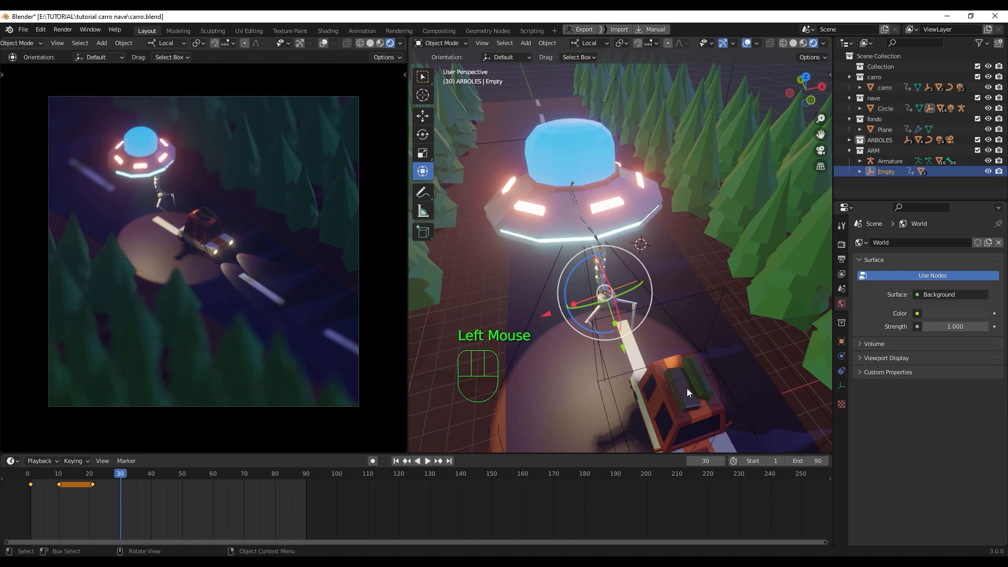
pyautogui.moveTo(623, 351); pyautogui.dragTo(593, 371)
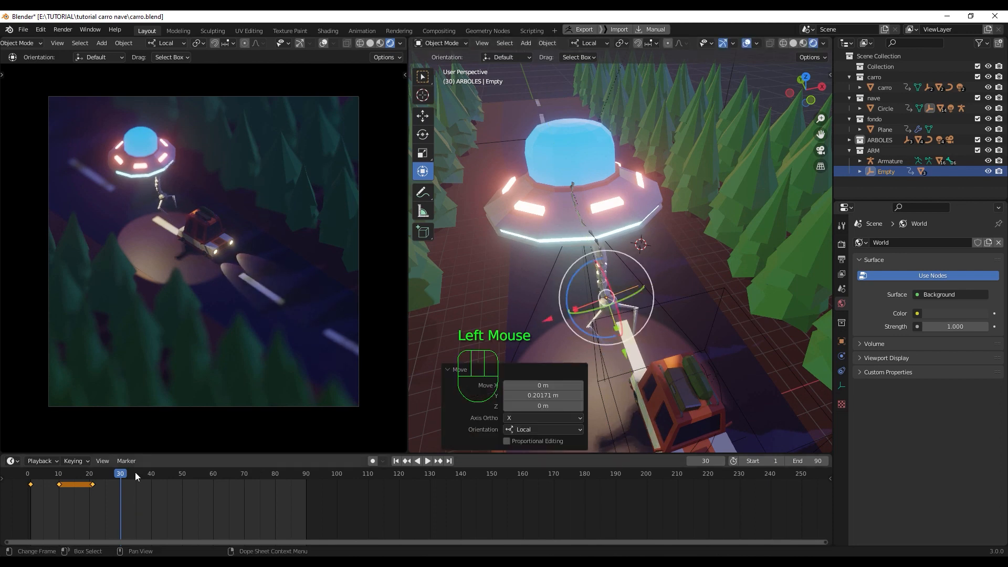
pyautogui.moveTo(121, 475)
pyautogui.mouseDown()
pyautogui.moveTo(78, 476)
pyautogui.moveTo(151, 475)
pyautogui.moveTo(131, 485)
pyautogui.mouseUp()
# Step: At frame 45, extend the arm's Empty about 2.06 m along its local Y axis and insert a Location keyframe
pyautogui.moveTo(144, 486); pyautogui.dragTo(168, 474)
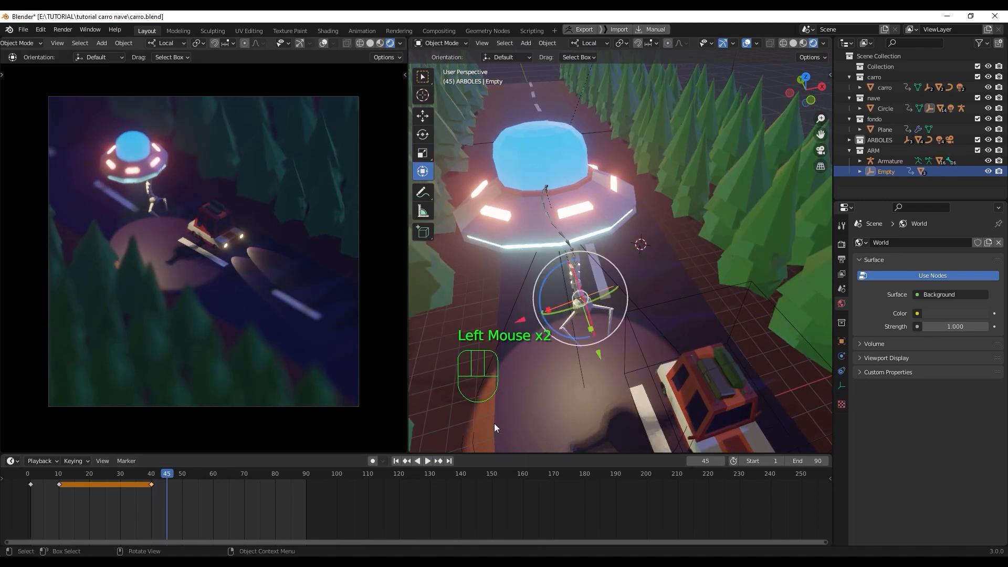
pyautogui.moveTo(598, 354); pyautogui.dragTo(612, 409)
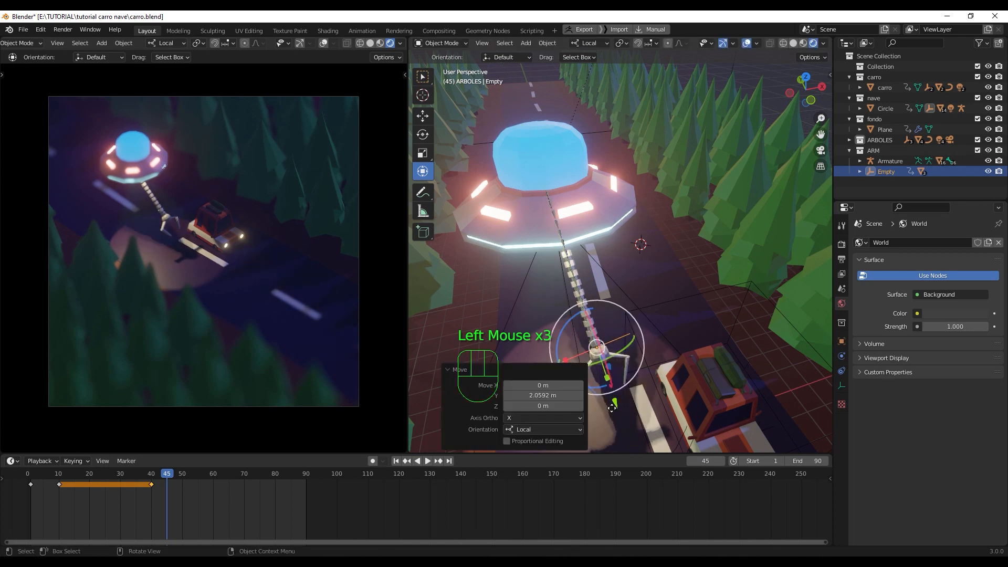
pyautogui.press('i')
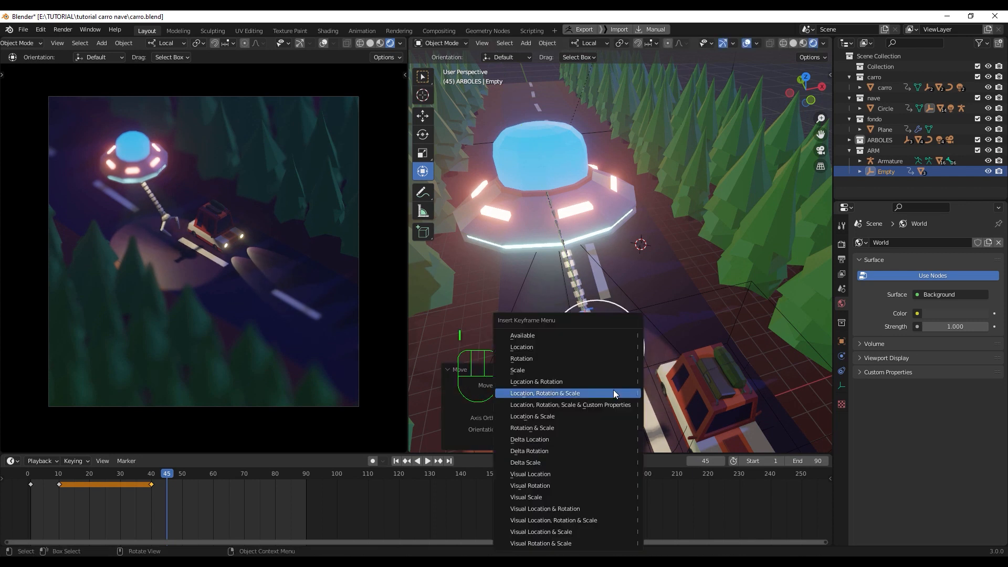
pyautogui.click(601, 341)
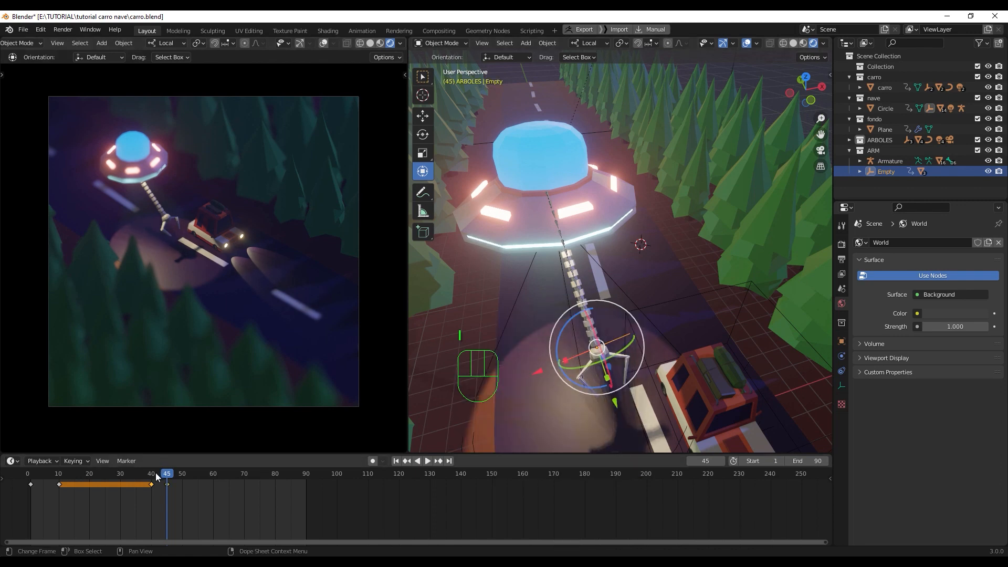
# Step: Play back the arm's extension and retraction from frame 1
pyautogui.moveTo(155, 472); pyautogui.dragTo(30, 480)
pyautogui.press('space')
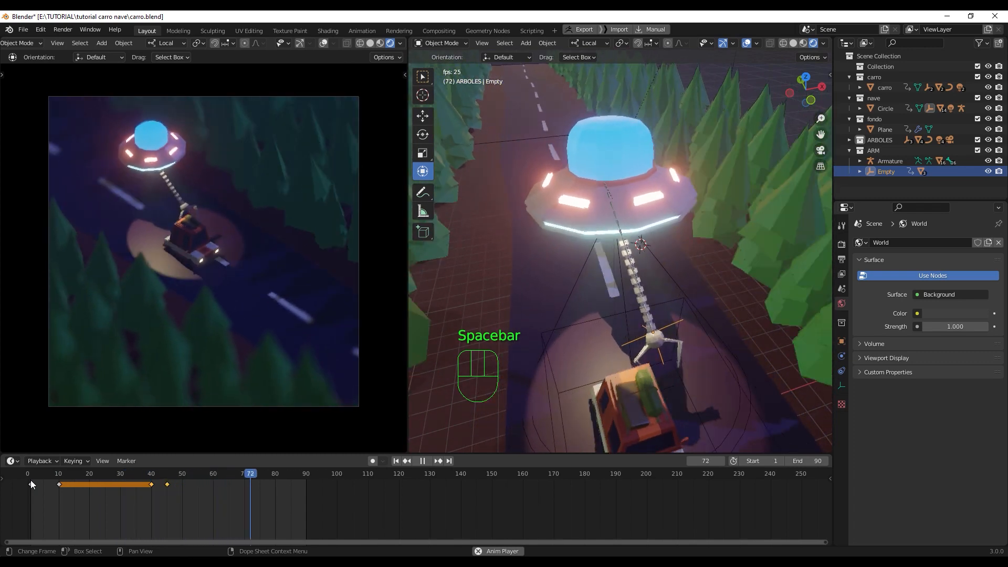
pyautogui.press('space')
# Step: At frame 50, move the arm's Empty about -1.95 m along its local Y axis and insert a Location keyframe
pyautogui.moveTo(68, 475); pyautogui.dragTo(182, 478)
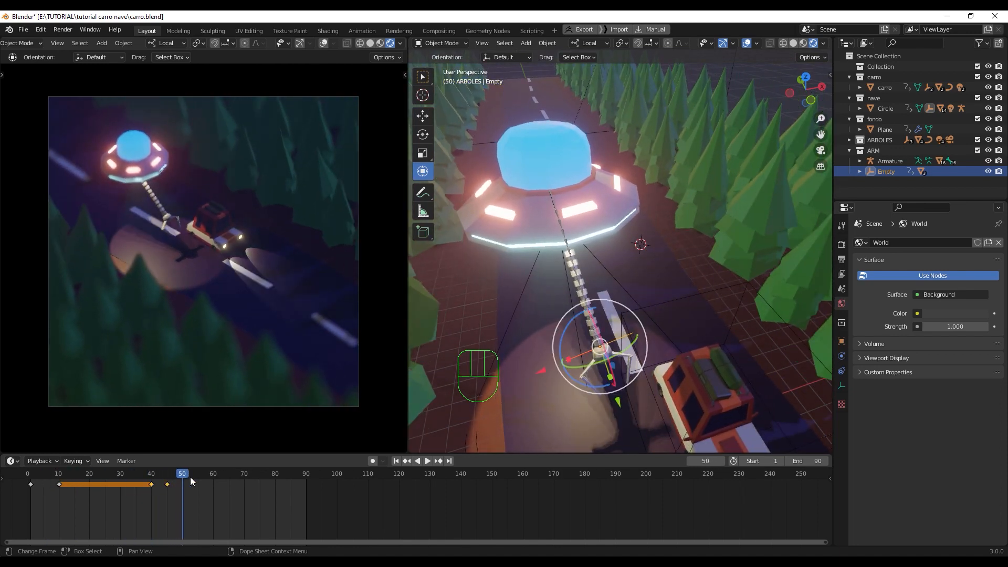
pyautogui.click(617, 400)
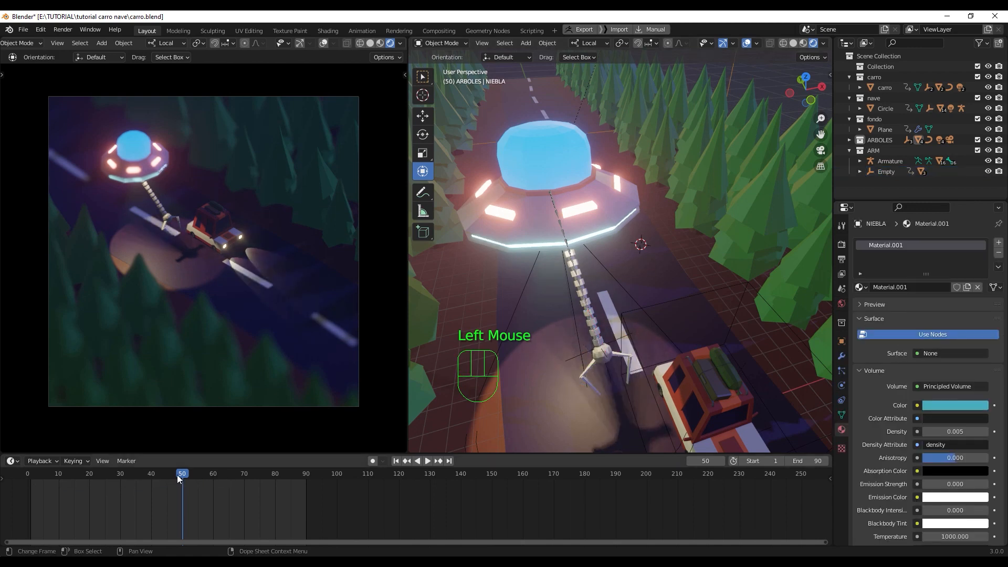
pyautogui.click(617, 338)
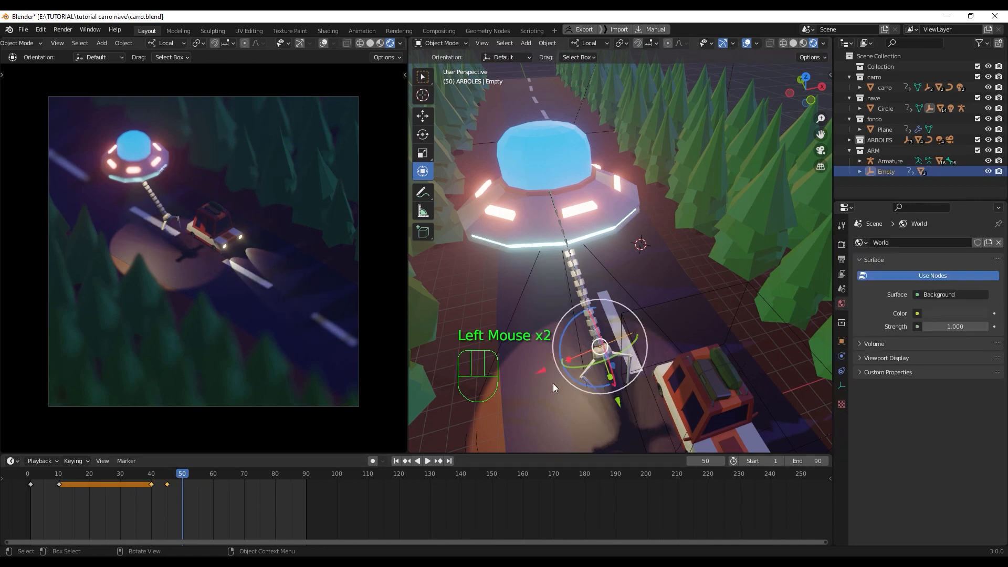
pyautogui.moveTo(182, 472)
pyautogui.mouseDown()
pyautogui.moveTo(161, 475)
pyautogui.moveTo(225, 474)
pyautogui.moveTo(181, 479)
pyautogui.mouseUp()
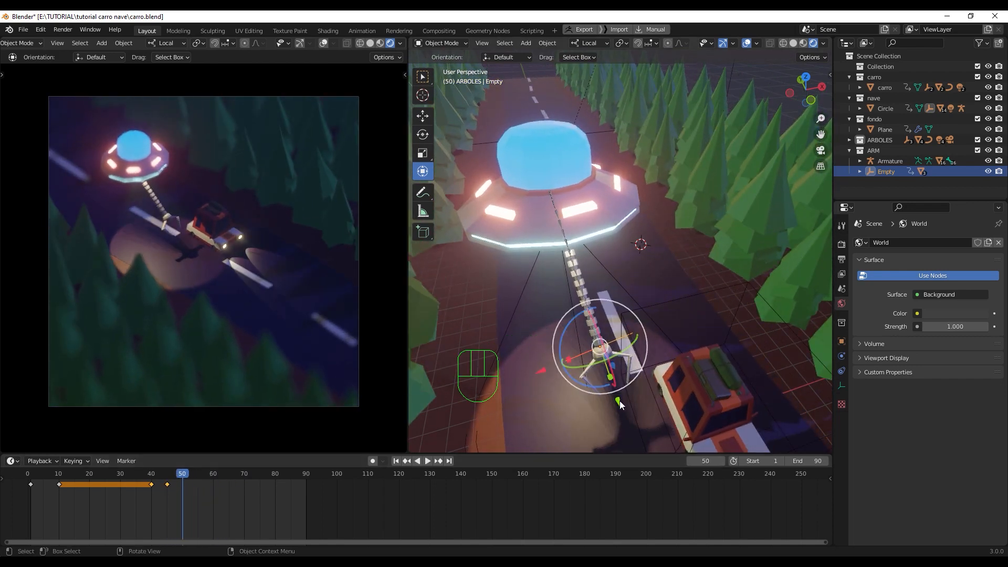
pyautogui.moveTo(618, 401); pyautogui.dragTo(607, 352)
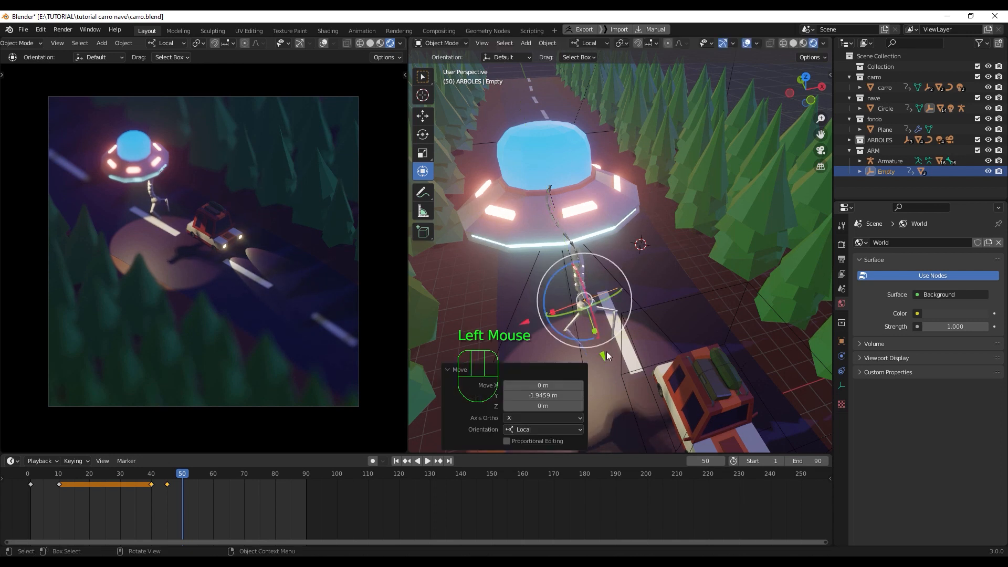
pyautogui.press('i')
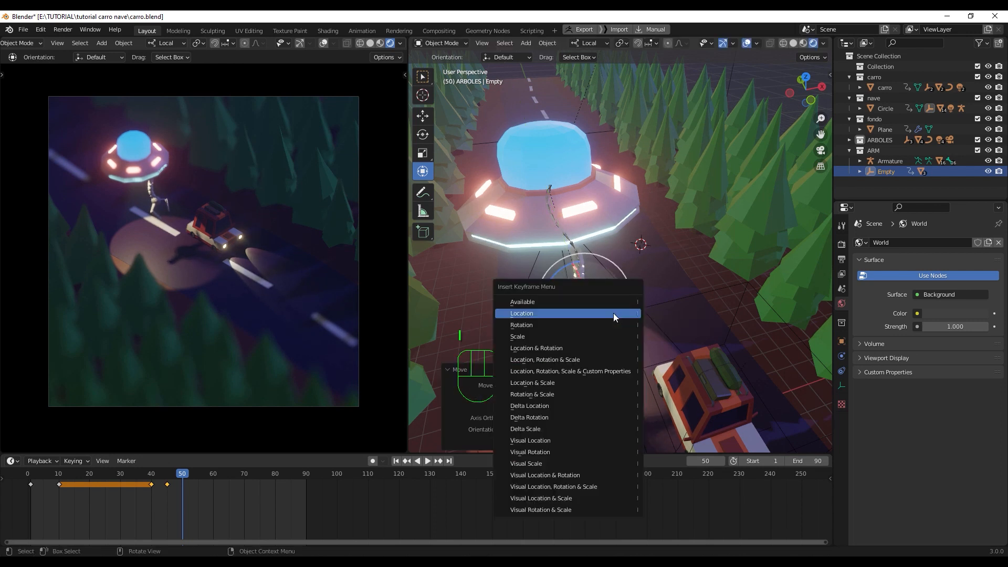
pyautogui.click(613, 313)
# Step: Duplicate the Empty's frame 50 keyframe to frame 85 to hold the arm retracted
pyautogui.moveTo(183, 475); pyautogui.dragTo(290, 483)
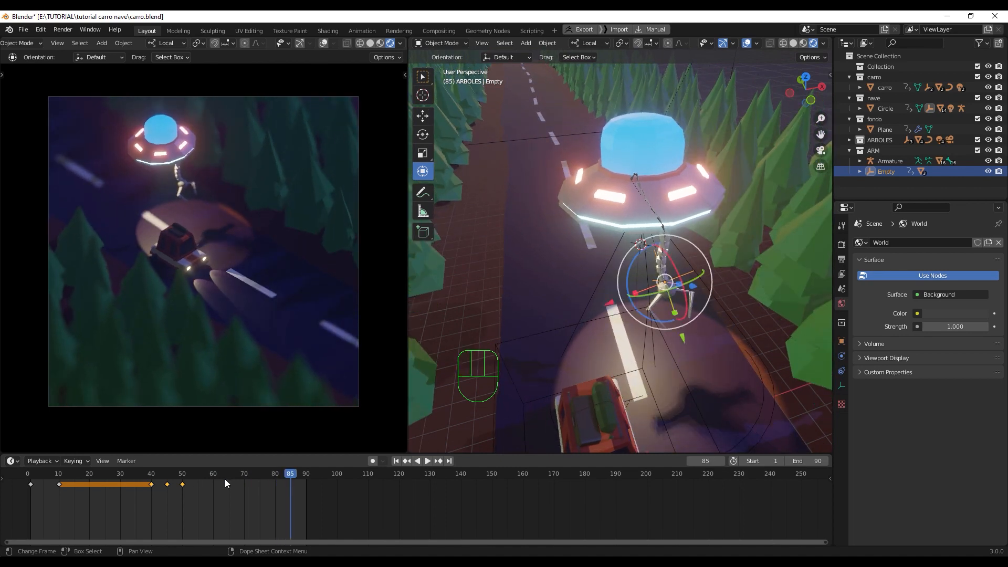
pyautogui.click(185, 483)
pyautogui.hotkey('shift', 'd')
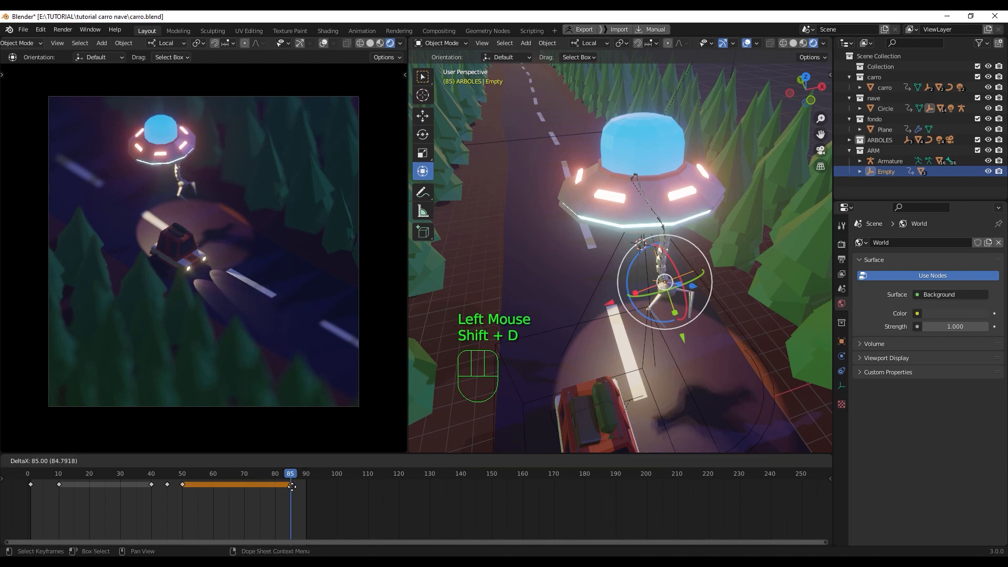
pyautogui.click(292, 475)
# Step: Copy the Empty's frame 1 keyframe to frame 90 to close the arm's motion loop
pyautogui.click(191, 474)
pyautogui.moveTo(192, 477); pyautogui.dragTo(32, 488)
pyautogui.click(31, 484)
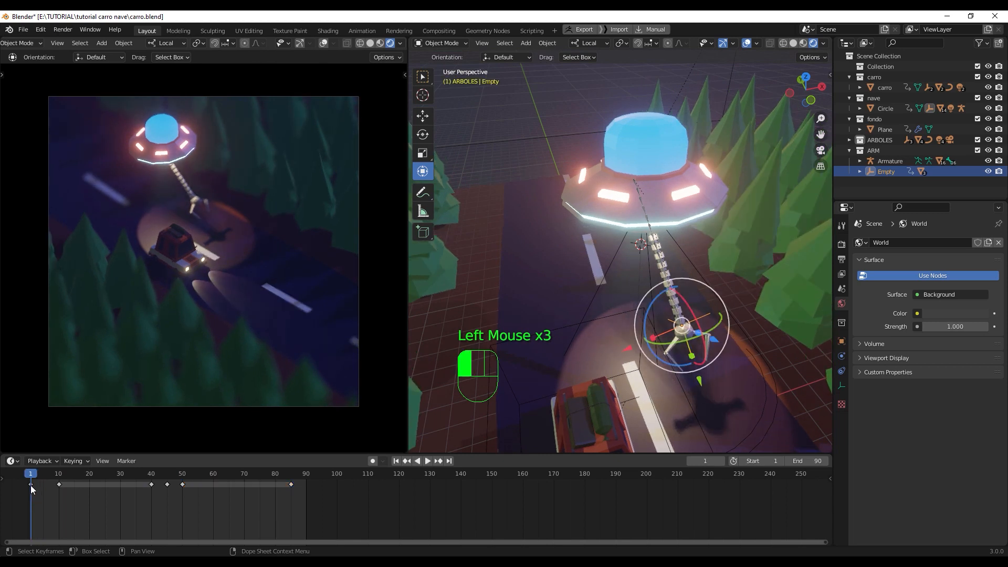
pyautogui.click(307, 473)
pyautogui.hotkey('ctrl', 'v')
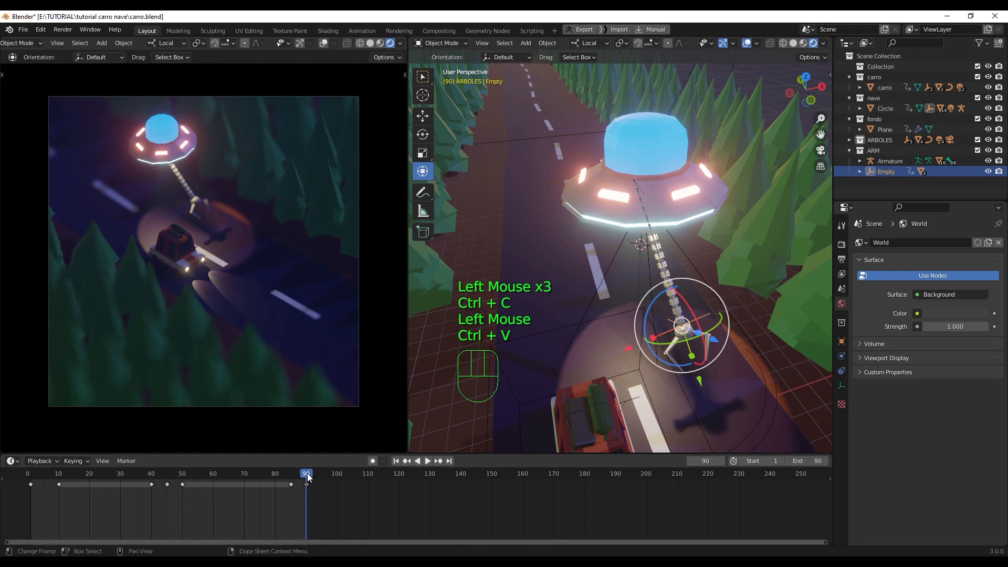
# Step: Play back the full arm animation and return to the start of the timeline
pyautogui.moveTo(307, 474); pyautogui.dragTo(29, 515)
pyautogui.press('space')
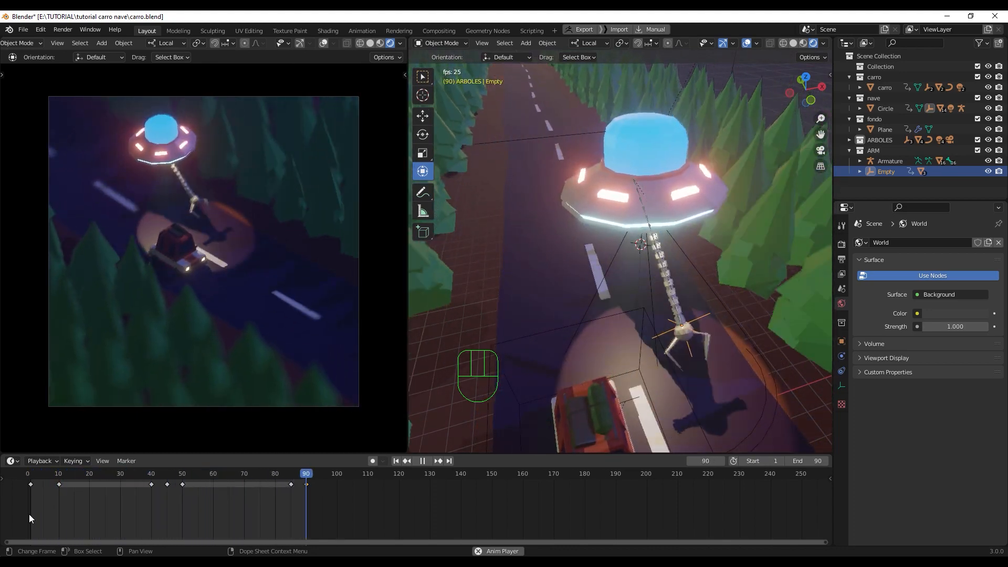
pyautogui.press('space')
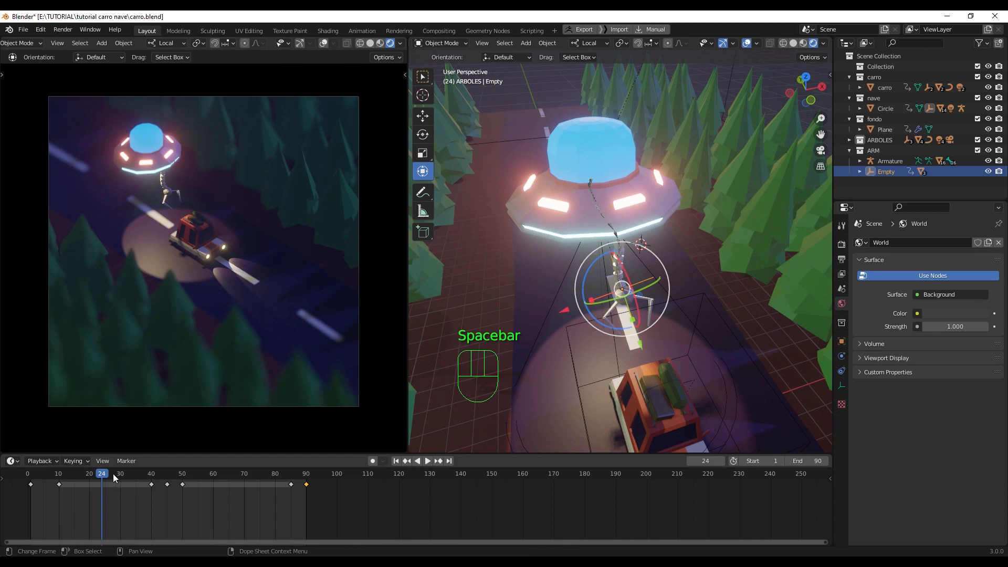
pyautogui.moveTo(114, 478); pyautogui.dragTo(27, 483)
# Step: Try lowering the ship about 0.93 m along its local Z axis, play back the animation and return to frame 1
pyautogui.moveTo(704, 388); pyautogui.dragTo(718, 375, button='middle')
pyautogui.moveTo(715, 374); pyautogui.dragTo(717, 375)
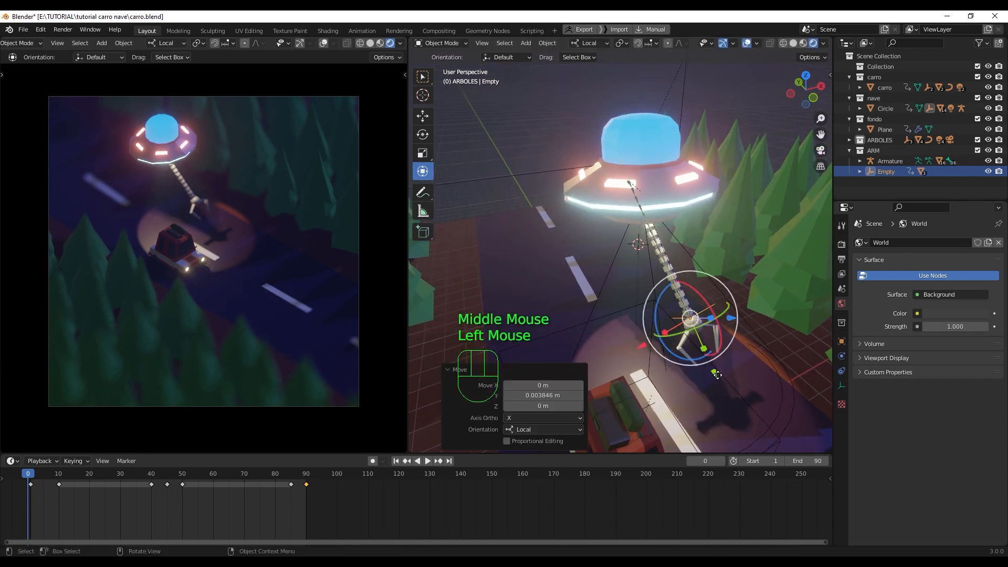
pyautogui.click(663, 200)
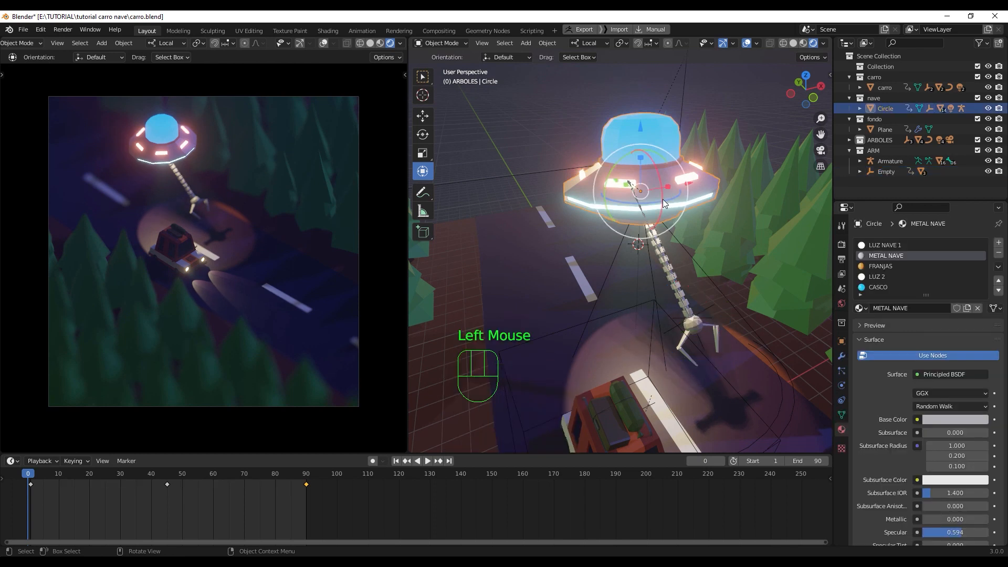
pyautogui.moveTo(641, 127); pyautogui.dragTo(643, 147)
pyautogui.press('space')
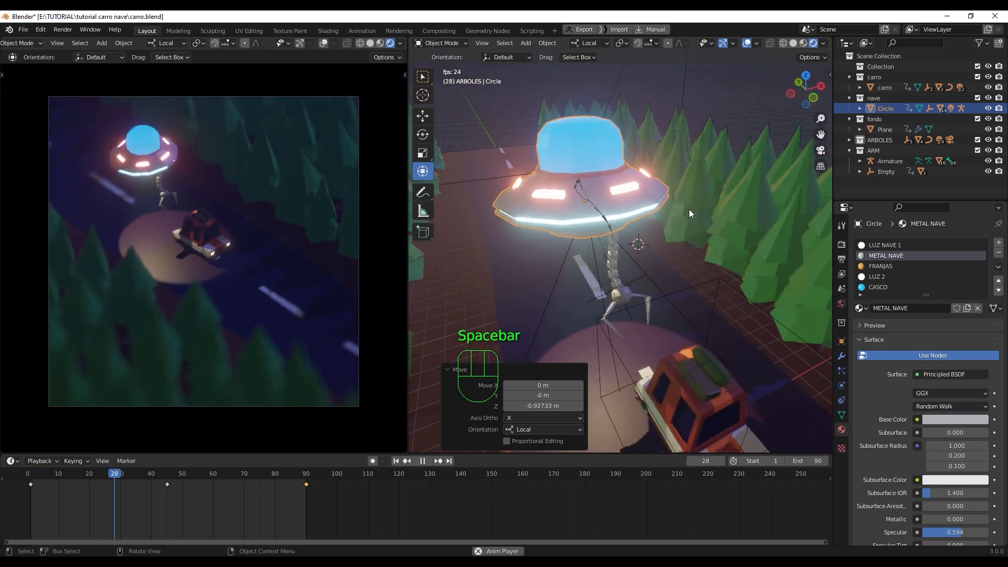
pyautogui.press('space')
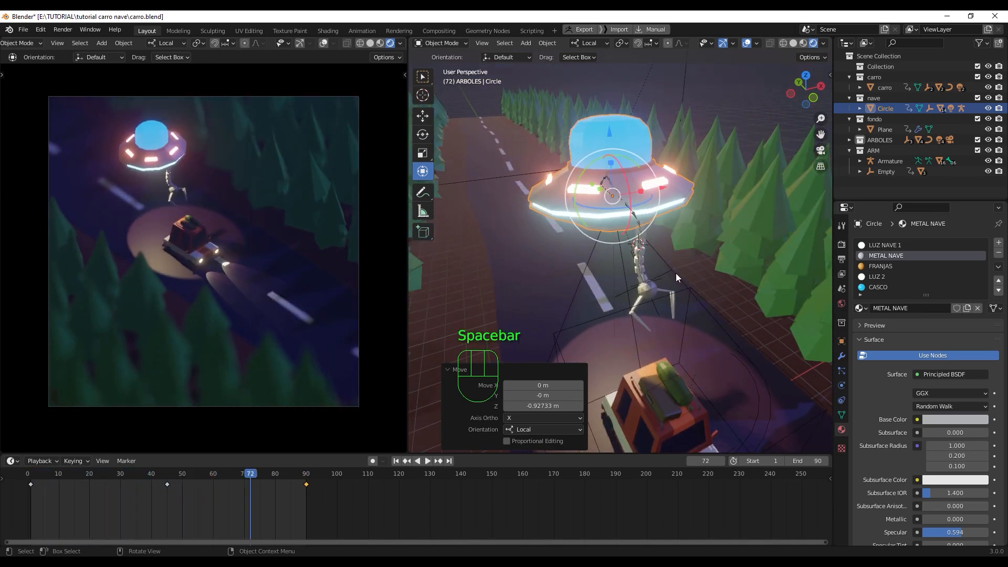
pyautogui.moveTo(257, 476); pyautogui.dragTo(33, 492)
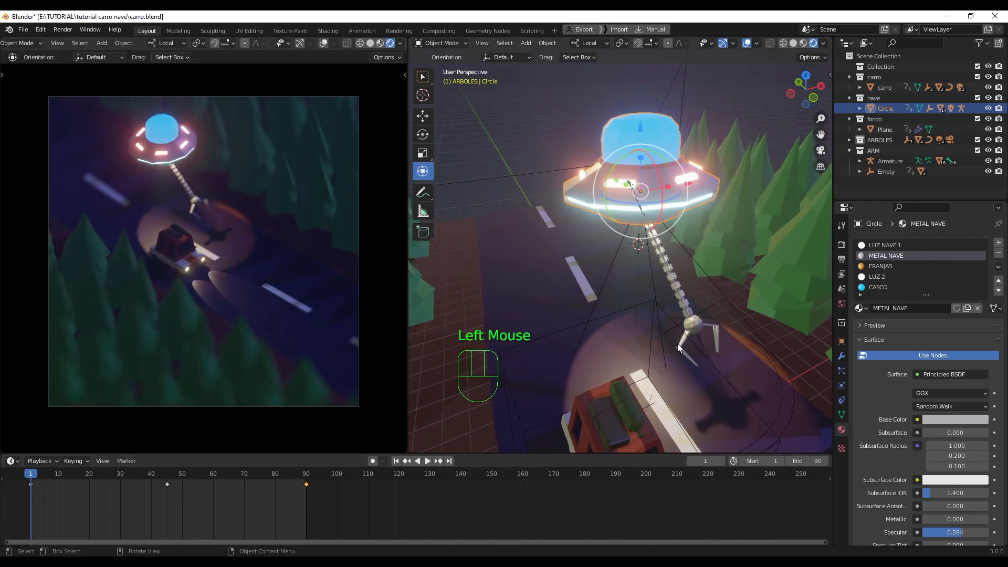
# Step: At frame 1, rotate the claw finger at the arm's tip about 18.2° in the view plane and insert a Rotation keyframe
pyautogui.click(710, 325)
pyautogui.moveTo(734, 371); pyautogui.dragTo(647, 307, button='middle')
pyautogui.scroll(2, 679, 367)
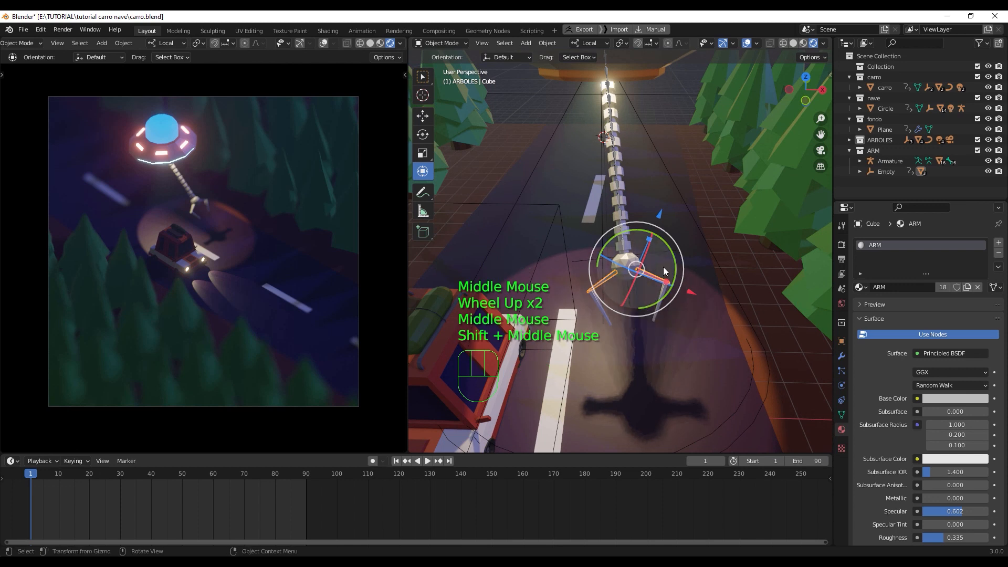
pyautogui.moveTo(682, 254); pyautogui.dragTo(683, 272)
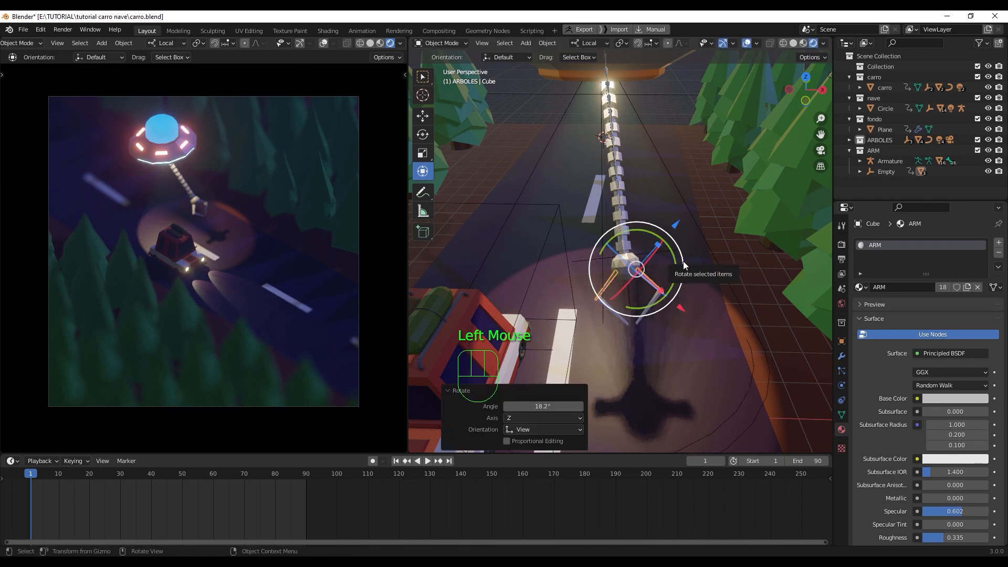
pyautogui.press('i')
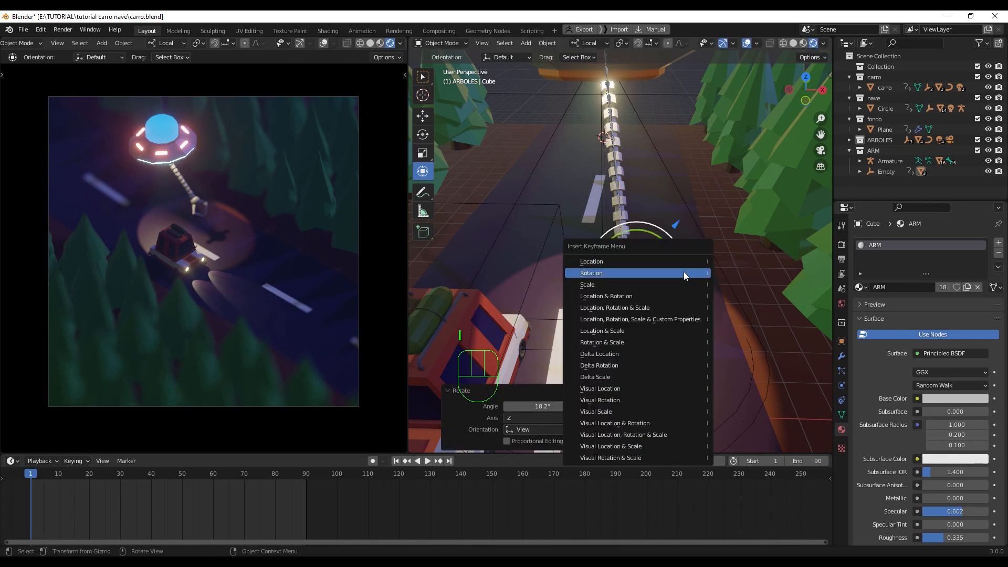
pyautogui.click(683, 272)
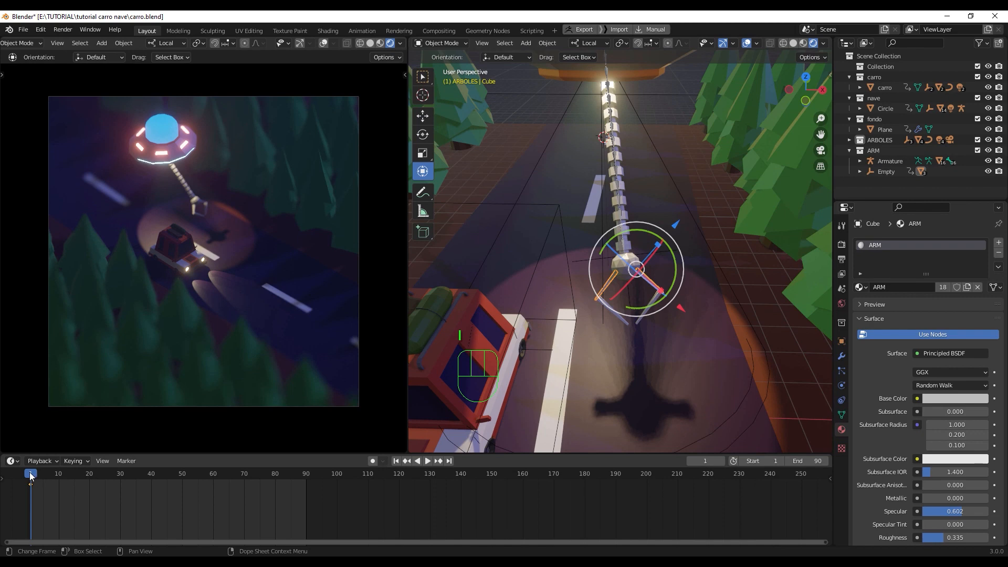
# Step: At frame 10, rotate the claw finger about -55.8° in the view plane to open the claw and insert a Rotation keyframe
pyautogui.moveTo(30, 476); pyautogui.dragTo(60, 475)
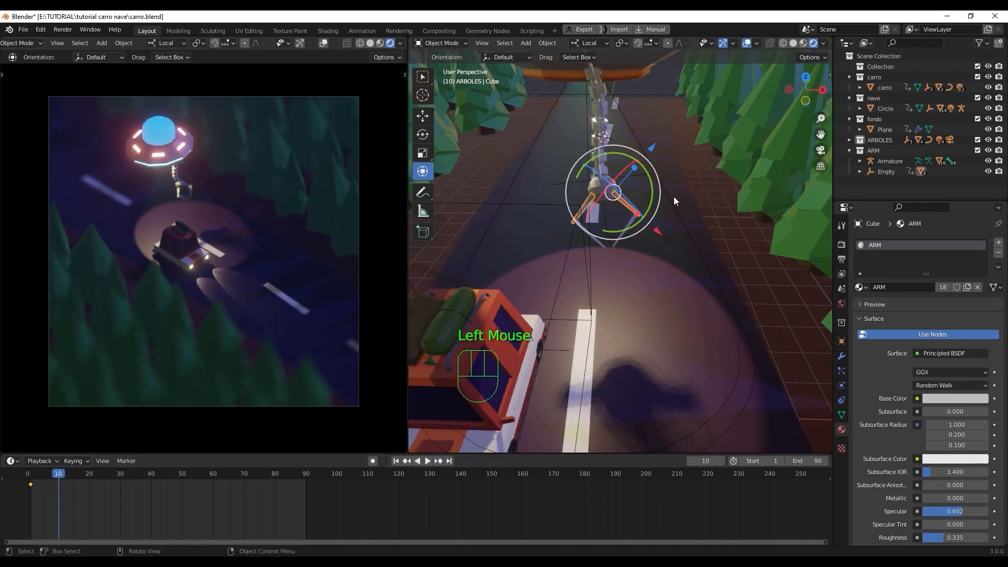
pyautogui.moveTo(659, 190); pyautogui.dragTo(643, 140)
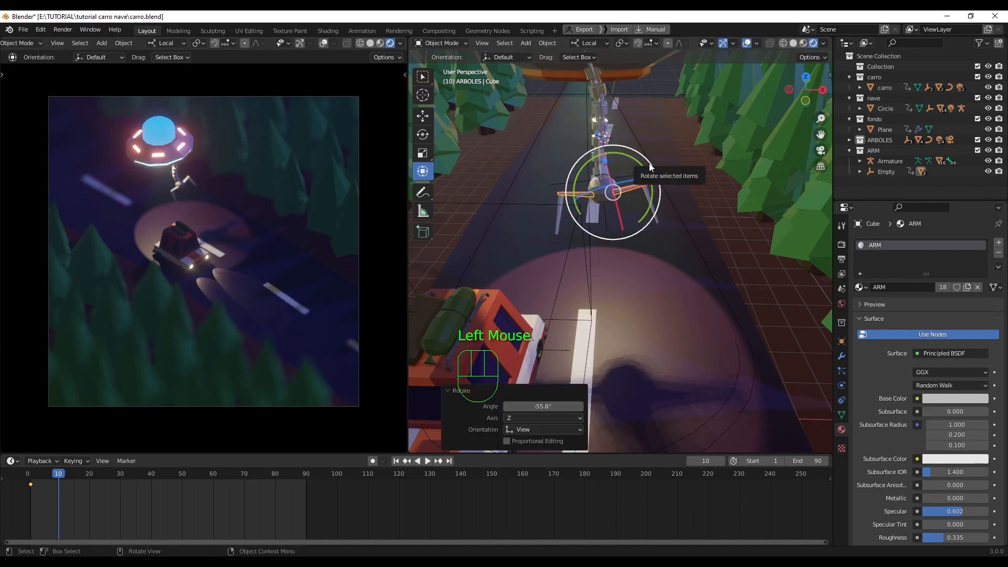
pyautogui.press('i')
pyautogui.click(648, 162)
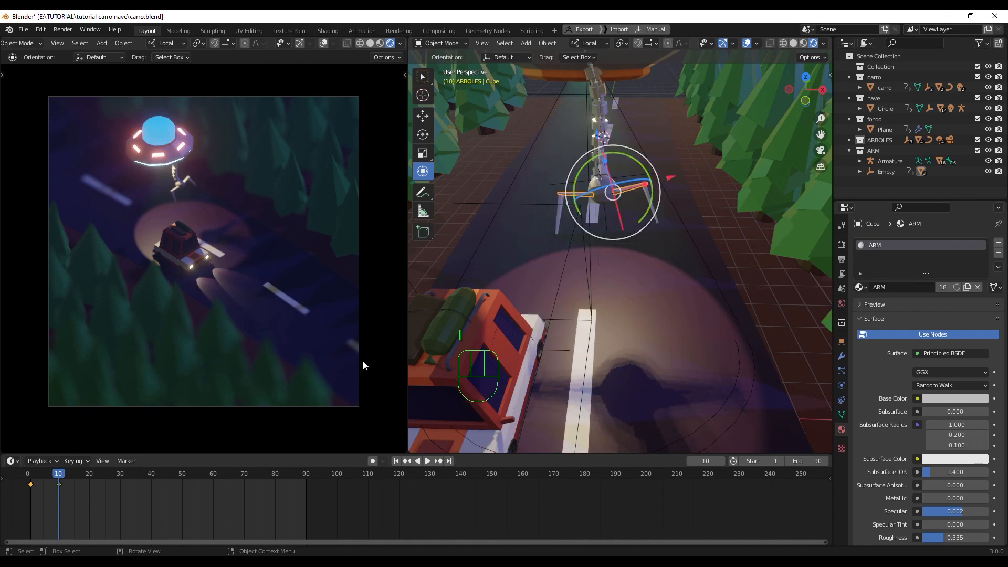
# Step: At frame 45, rotate the claw finger about 55.9° in the view plane to close the claw and insert a Rotation keyframe
pyautogui.moveTo(60, 475); pyautogui.dragTo(168, 474)
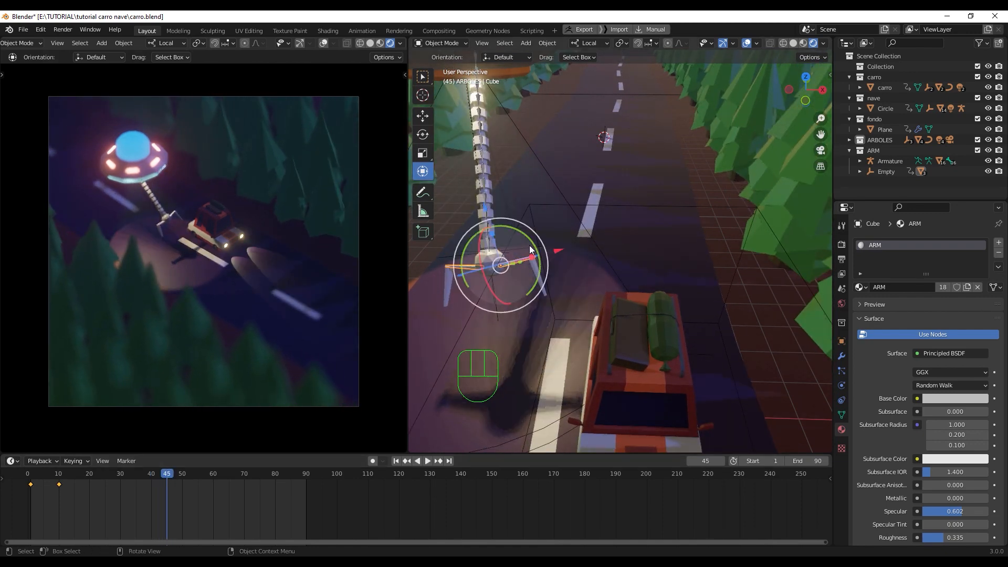
pyautogui.keyDown('shift'); pyautogui.click(512, 248); pyautogui.keyUp('shift')
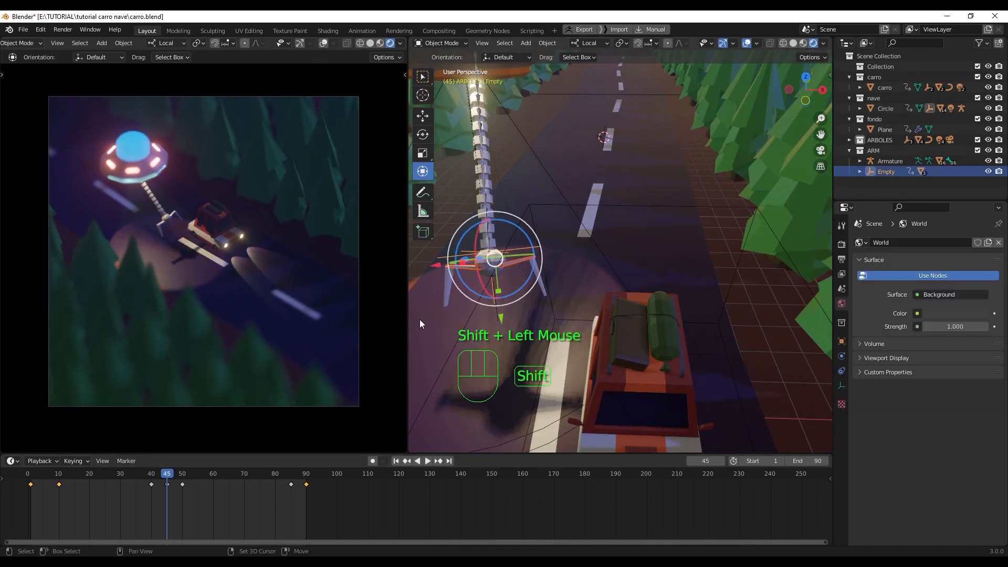
pyautogui.moveTo(169, 476)
pyautogui.mouseDown()
pyautogui.moveTo(150, 482)
pyautogui.moveTo(175, 477)
pyautogui.moveTo(168, 481)
pyautogui.mouseUp()
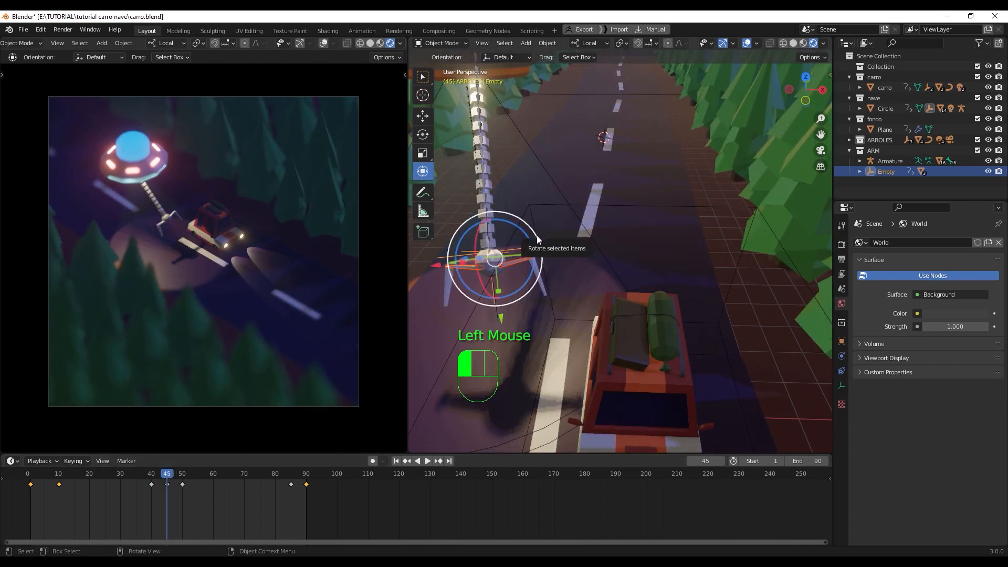
pyautogui.moveTo(536, 239); pyautogui.dragTo(522, 269)
pyautogui.hotkey('ctrl', 'z')
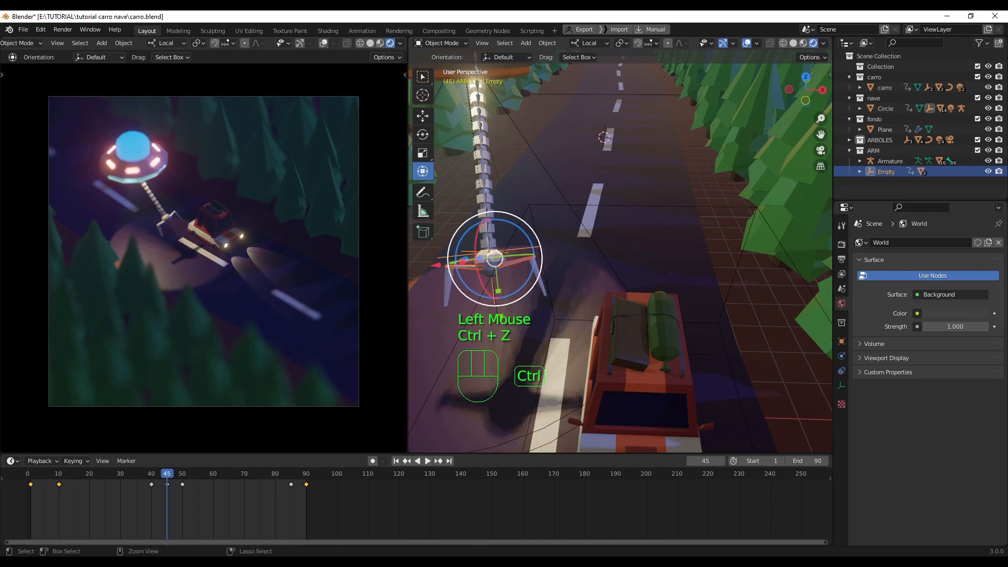
pyautogui.click(515, 263)
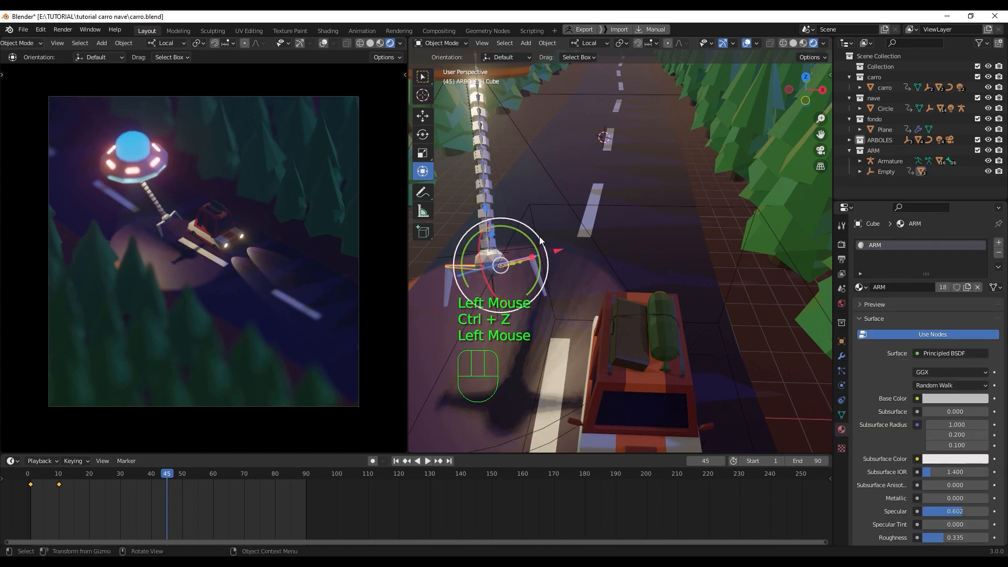
pyautogui.moveTo(541, 241); pyautogui.dragTo(547, 284)
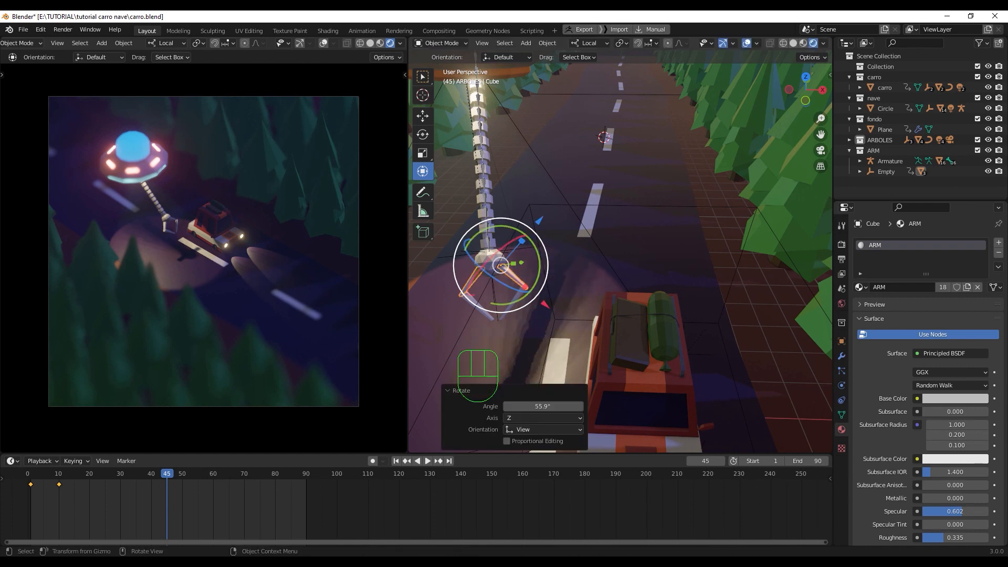
pyautogui.press('i')
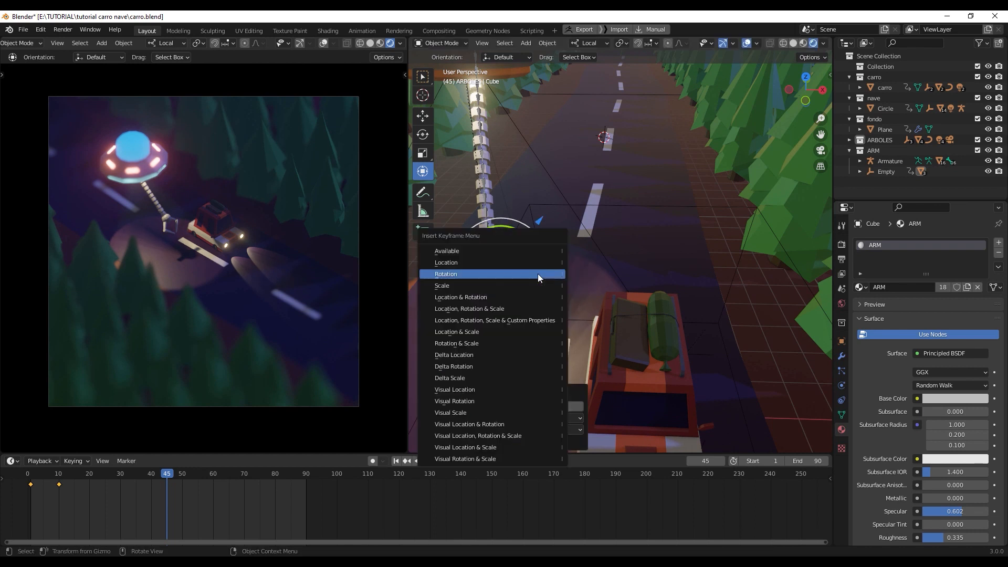
pyautogui.click(538, 273)
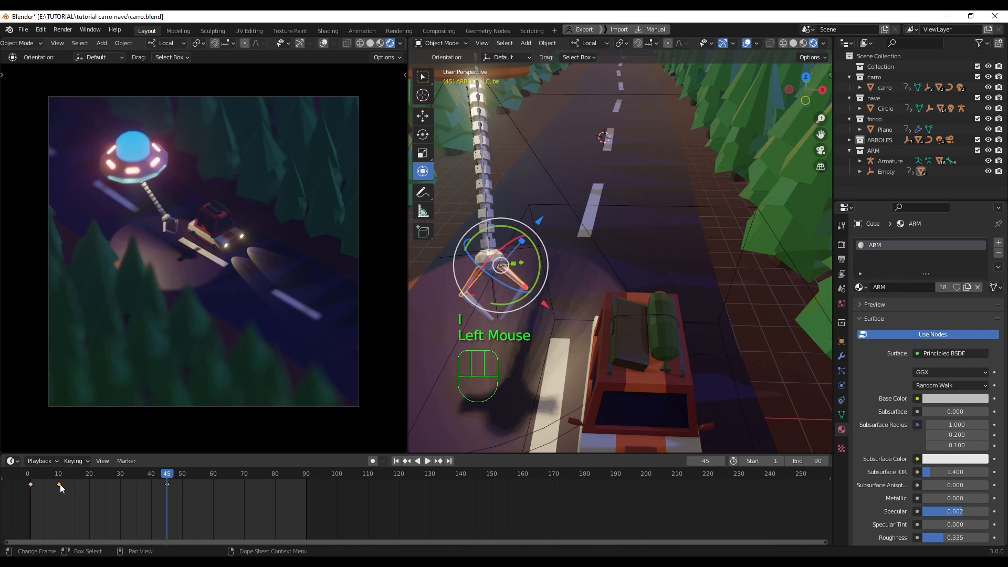
# Step: Duplicate the claw finger's frame 10 keyframe to frame 40 and play back the animation from the start
pyautogui.hotkey('shift', 'd')
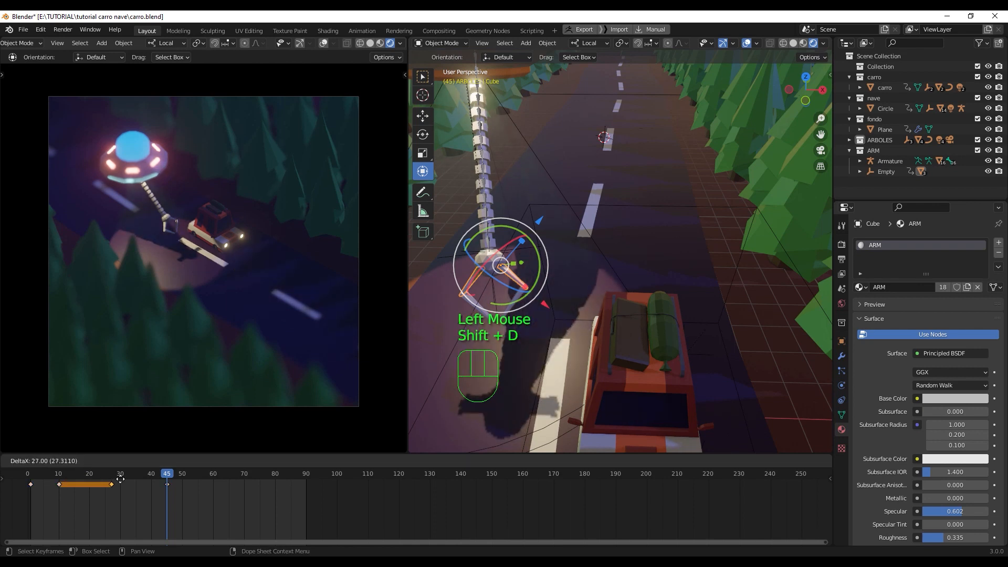
pyautogui.click(152, 477)
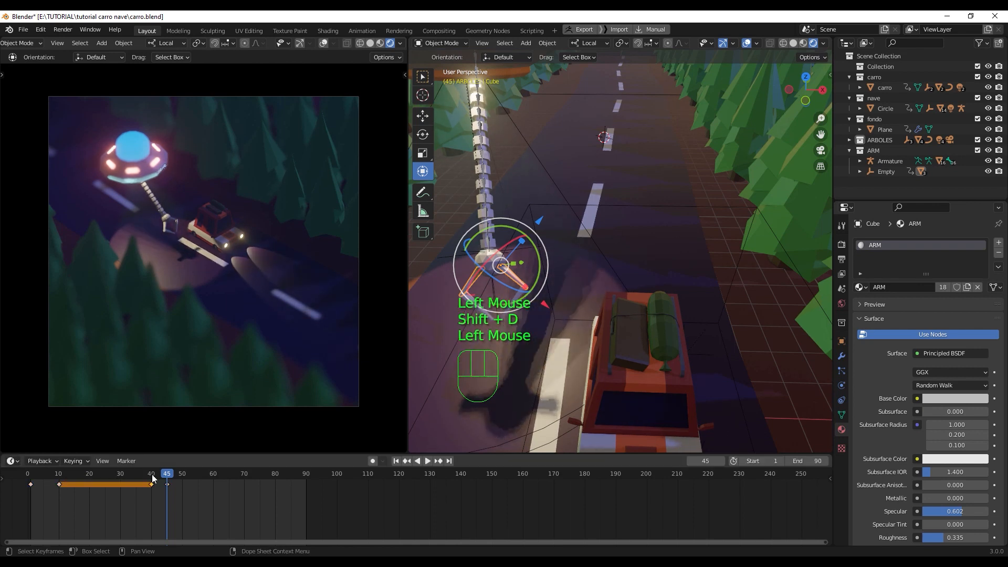
pyautogui.moveTo(166, 477); pyautogui.dragTo(33, 487)
pyautogui.press('space')
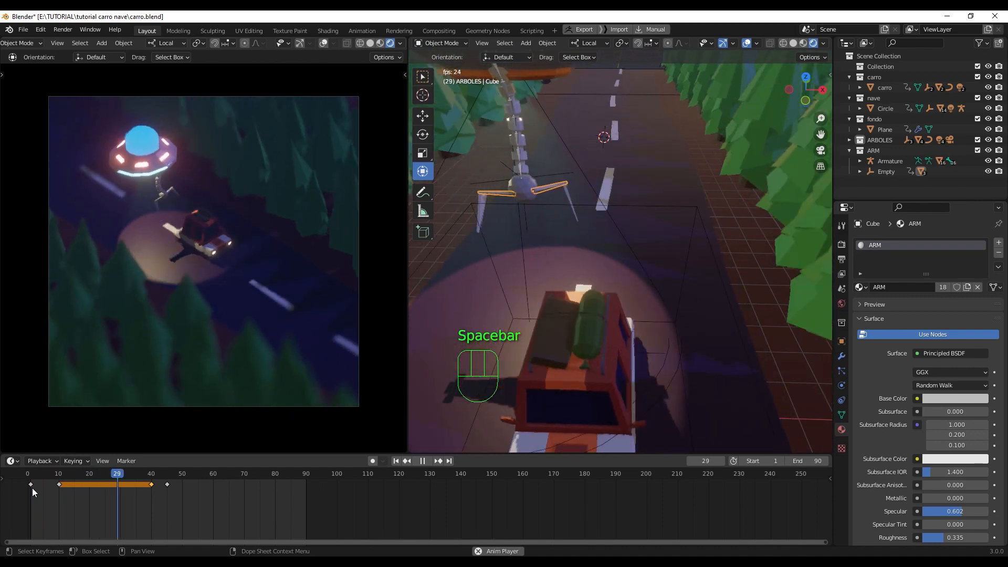
pyautogui.press('space')
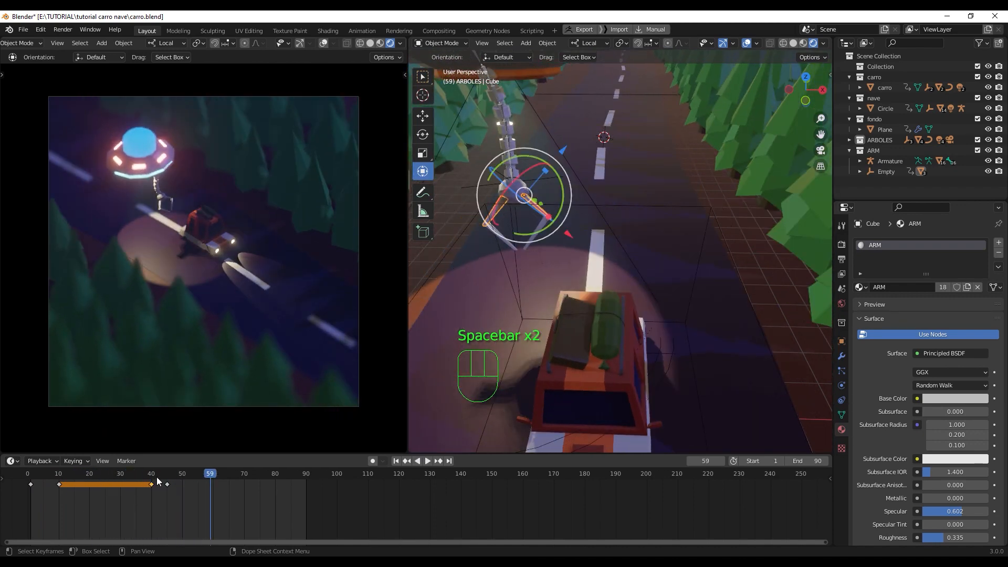
# Step: Copy the claw finger's open-pose keyframe from frame 10 to frames 50 and 85
pyautogui.moveTo(212, 477); pyautogui.dragTo(182, 476)
pyautogui.click(61, 476)
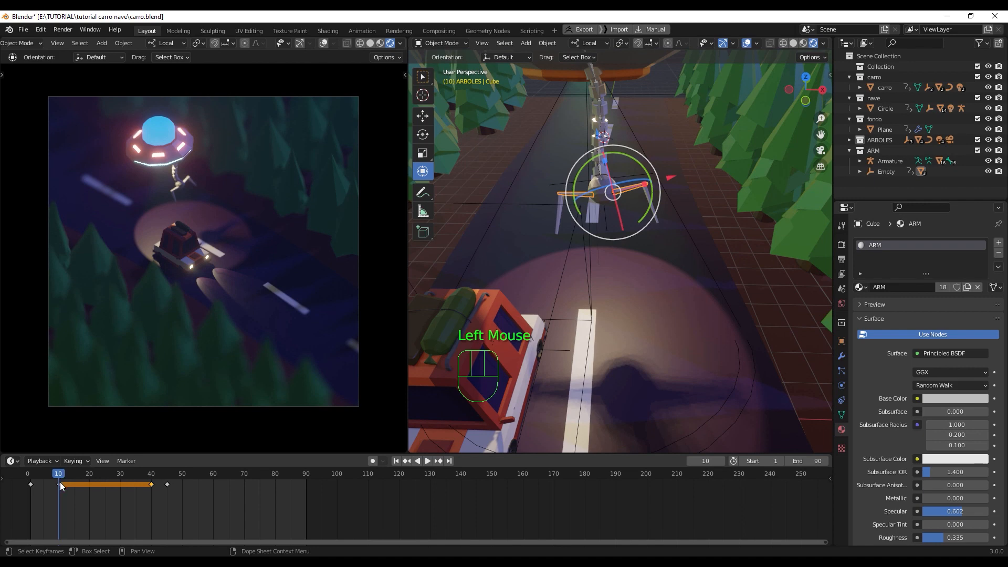
pyautogui.hotkey('ctrl', 'c')
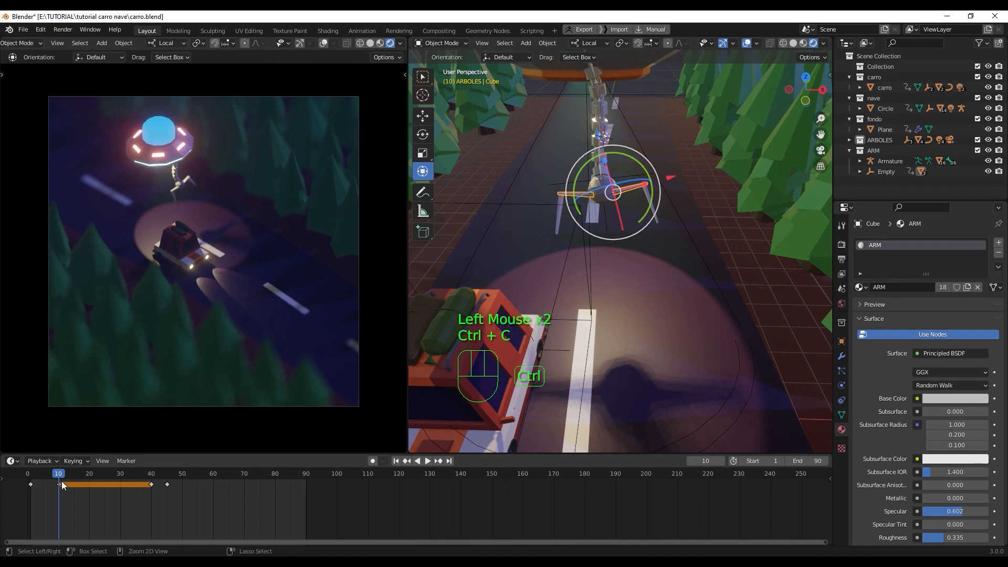
pyautogui.moveTo(74, 469); pyautogui.dragTo(292, 480)
pyautogui.hotkey('ctrl', 'v')
pyautogui.hotkey('shift', 'd')
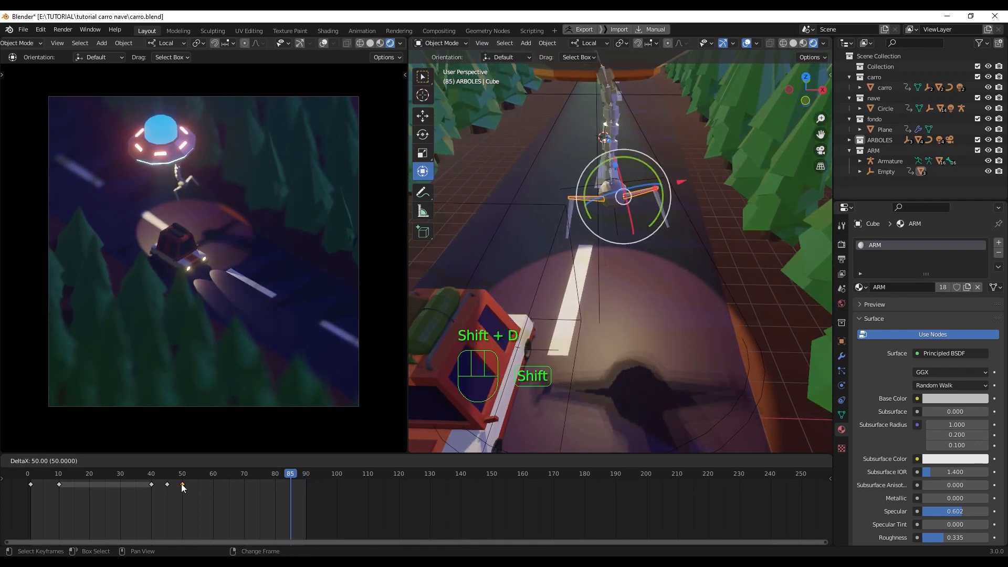
pyautogui.click(290, 485)
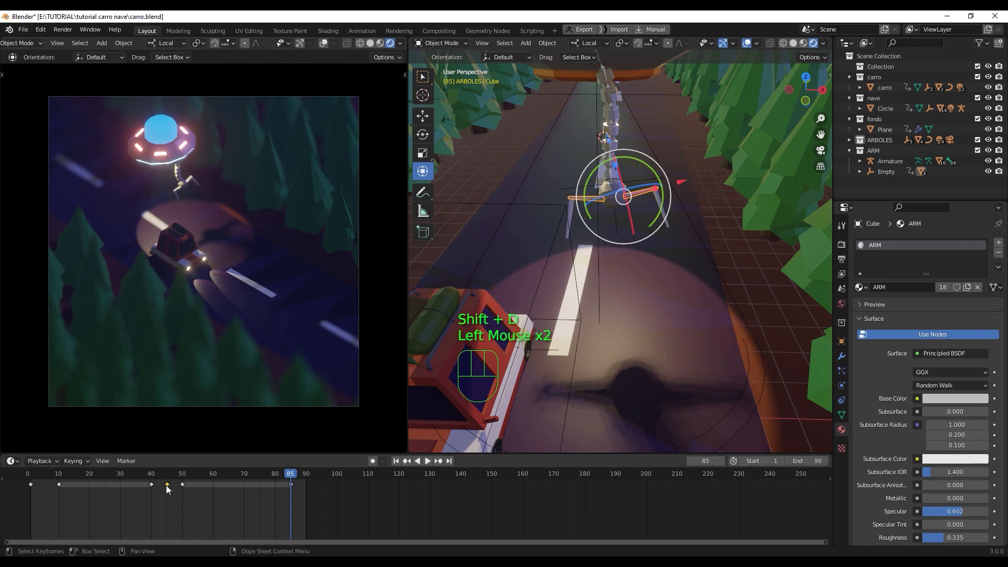
# Step: Copy the claw finger's closed-pose keyframe from frame 45 to frame 90, play back the loop and return to frame 1
pyautogui.click(308, 475)
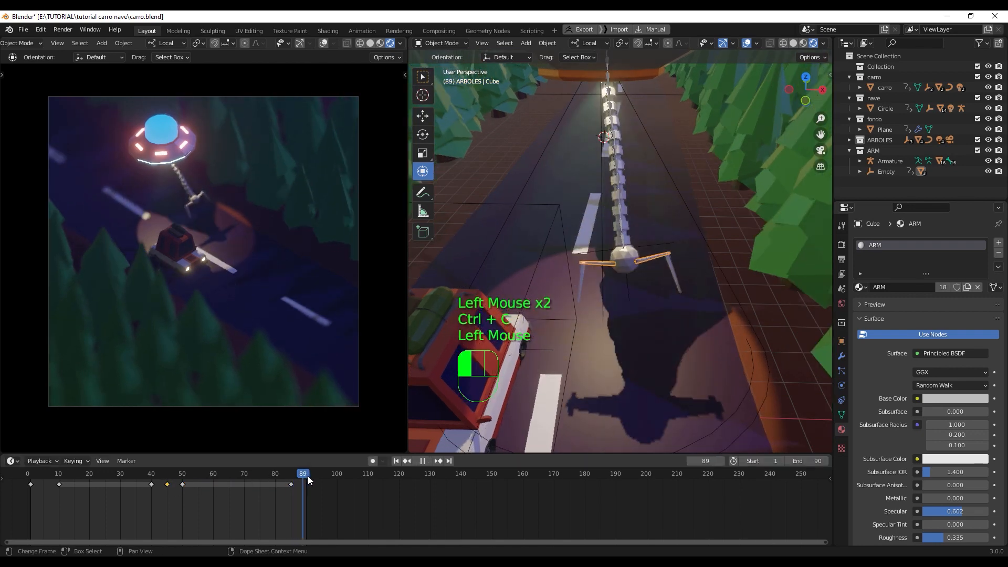
pyautogui.hotkey('ctrl', 'v')
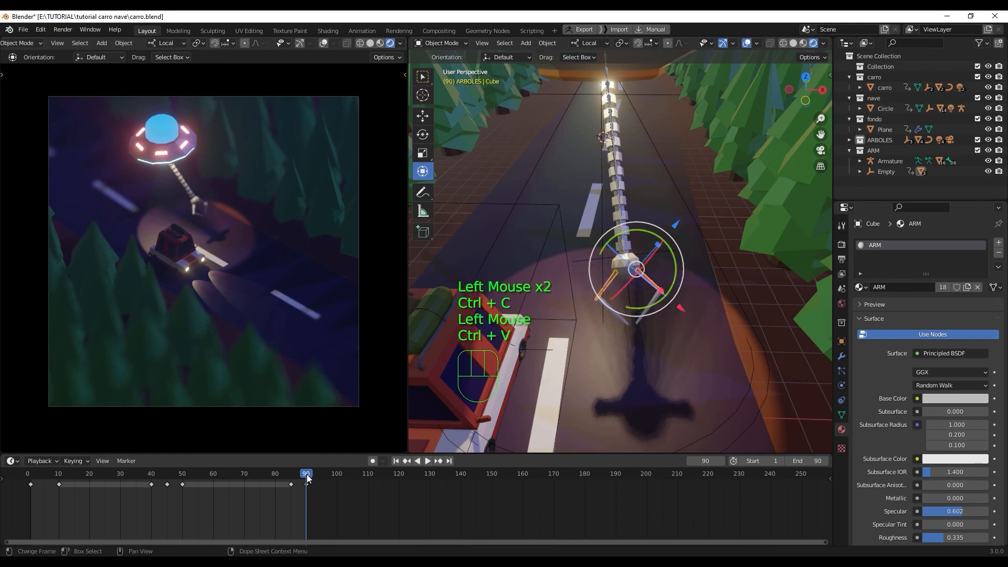
pyautogui.moveTo(308, 476); pyautogui.dragTo(43, 489)
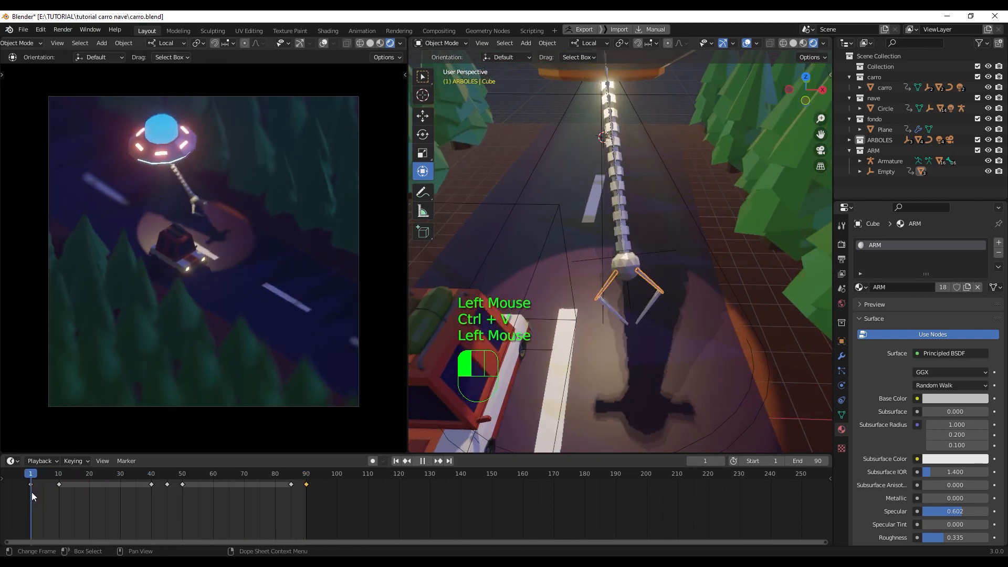
pyautogui.press('space')
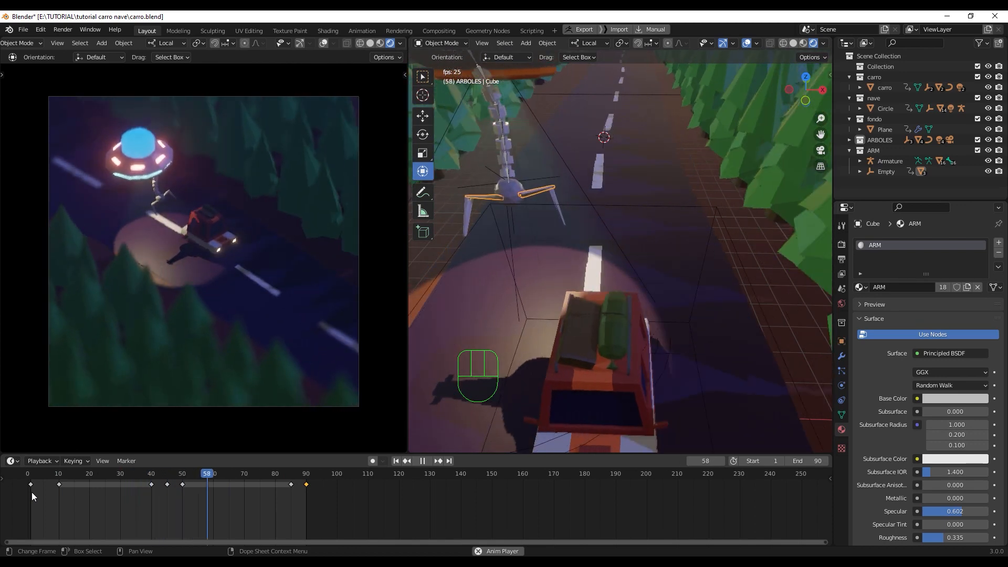
pyautogui.press('space')
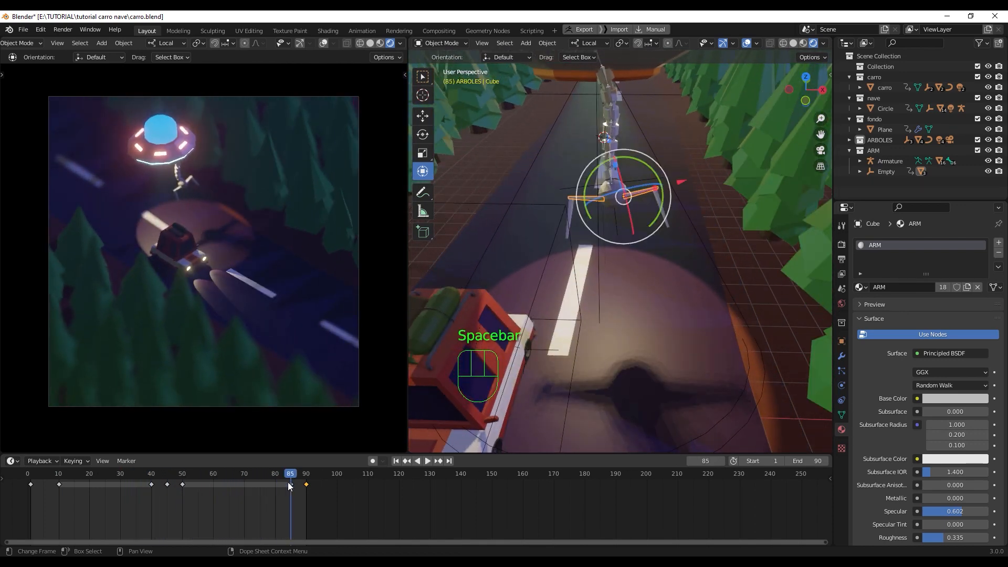
pyautogui.click(29, 475)
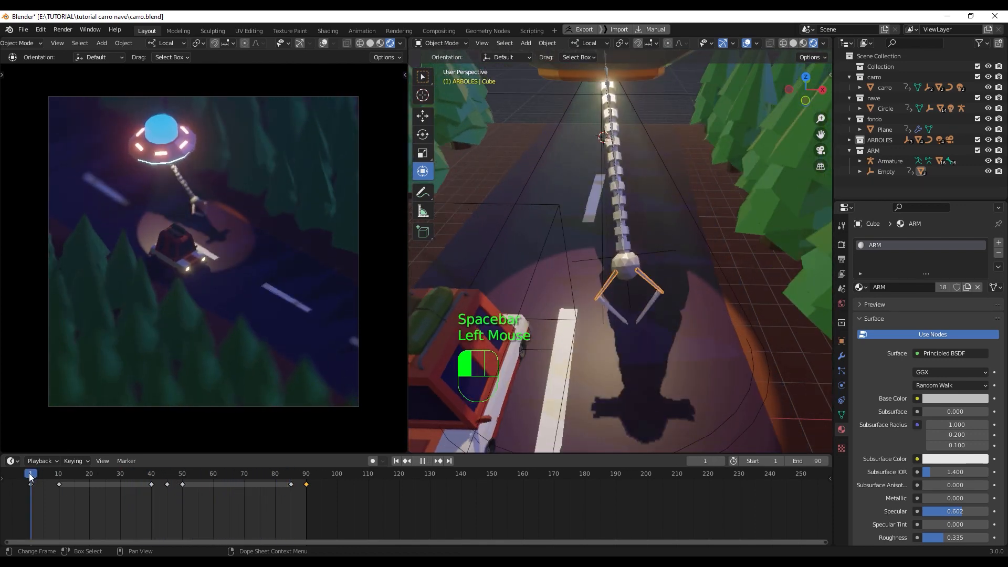
# Step: Select the Empty at the arm's tip and shift its keyframes after frame 1 earlier, to frames 5, 35, 40, 45, 75 and 80
pyautogui.moveTo(29, 476); pyautogui.dragTo(135, 480)
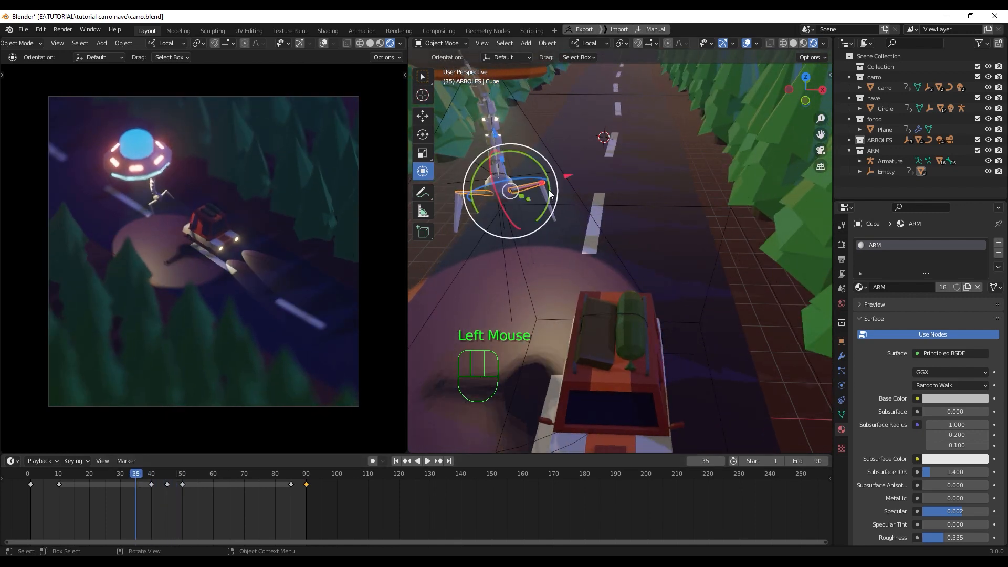
pyautogui.moveTo(552, 210); pyautogui.dragTo(545, 244, button='middle')
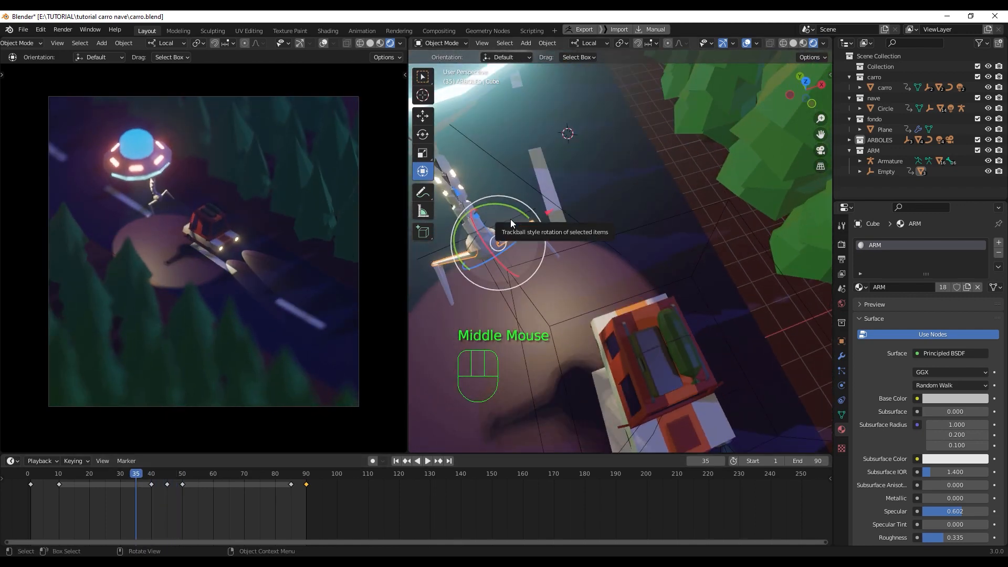
pyautogui.click(510, 218)
pyautogui.moveTo(139, 479); pyautogui.dragTo(260, 487)
pyautogui.click(152, 484)
pyautogui.click(59, 484)
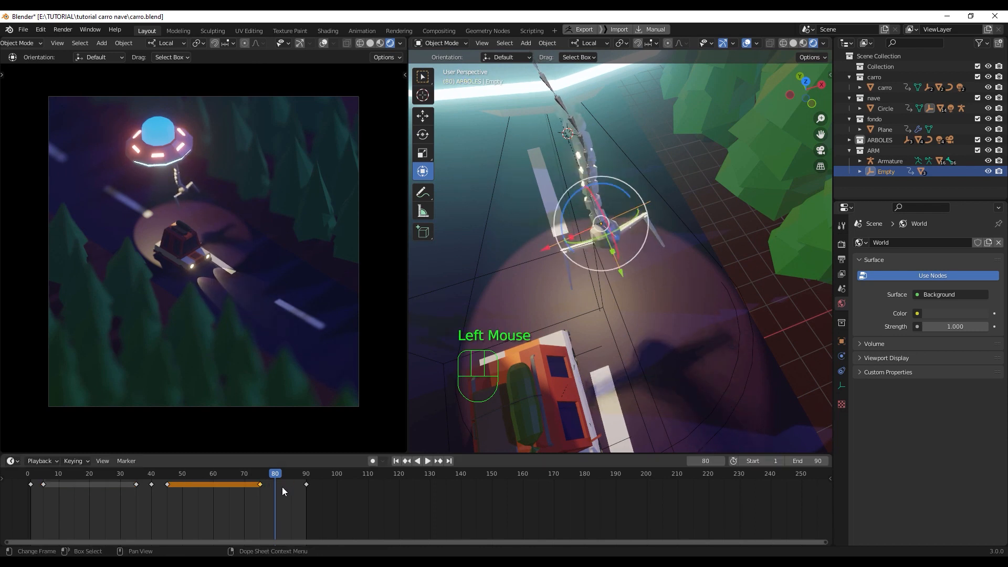
pyautogui.click(306, 485)
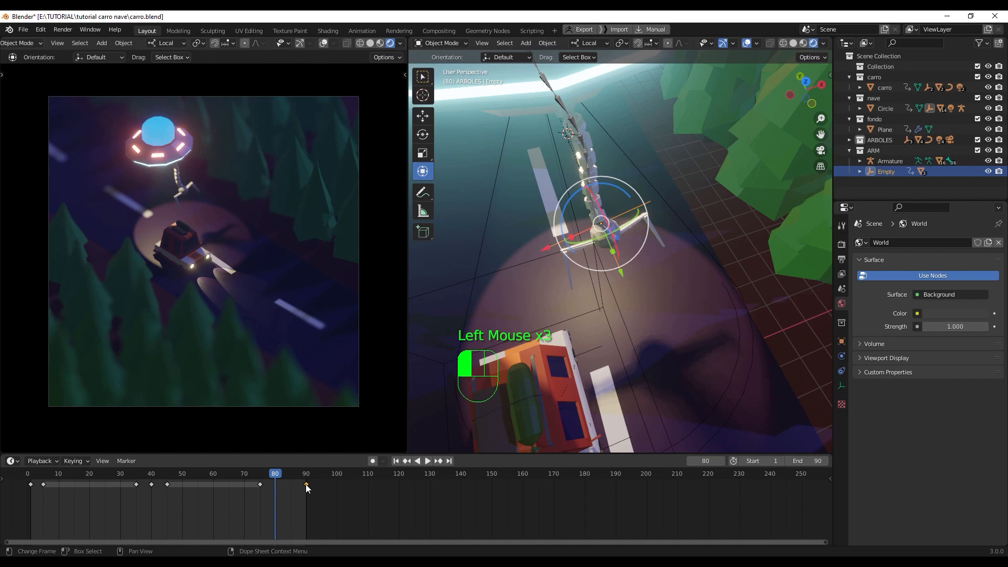
# Step: Copy the Empty's frame 75 keyframe to frame 85, duplicate it to frame 90 and play back the animation
pyautogui.moveTo(279, 474)
pyautogui.mouseDown()
pyautogui.moveTo(258, 475)
pyautogui.moveTo(288, 484)
pyautogui.moveTo(274, 485)
pyautogui.moveTo(282, 472)
pyautogui.moveTo(291, 478)
pyautogui.mouseUp()
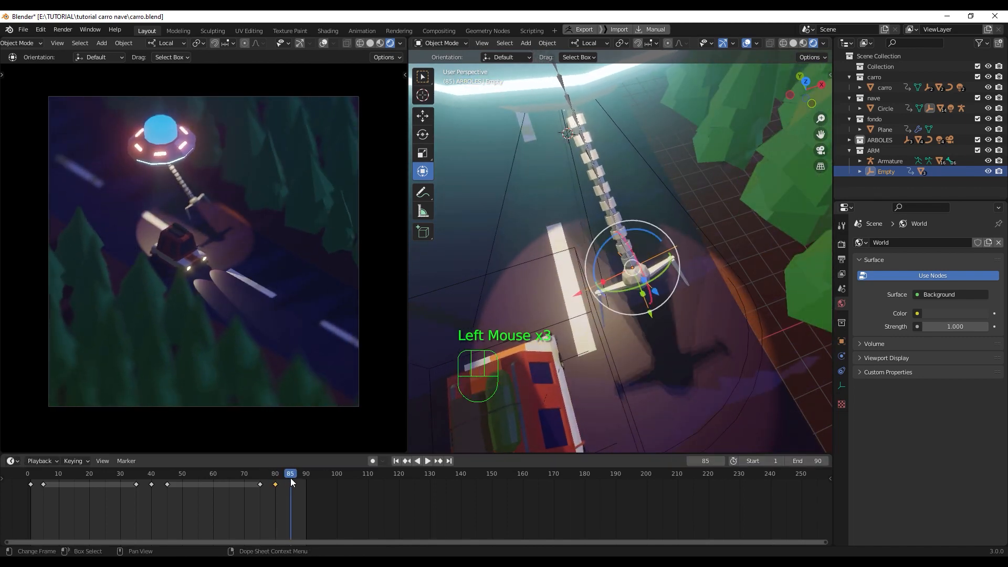
pyautogui.click(261, 483)
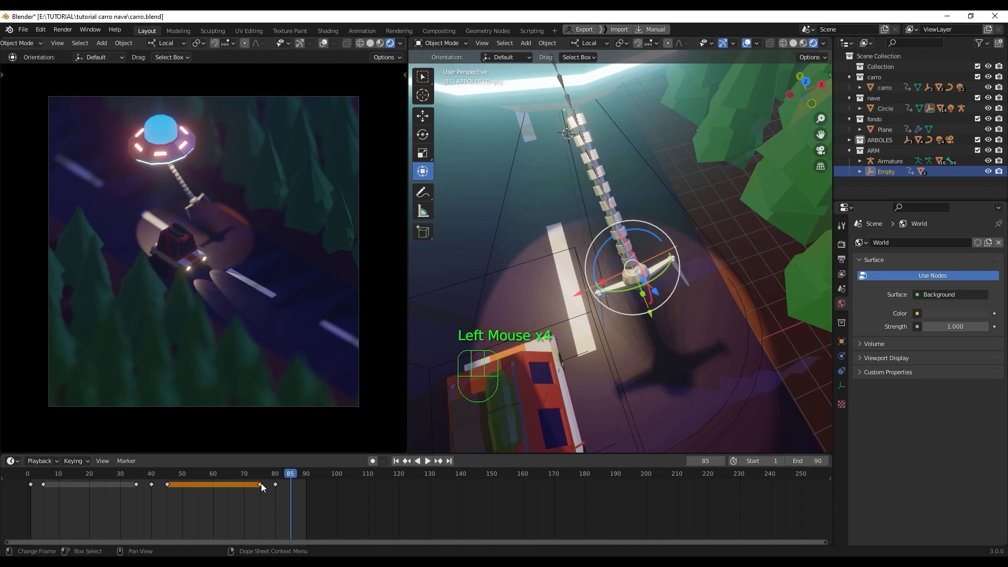
pyautogui.hotkey('ctrl', 'c')
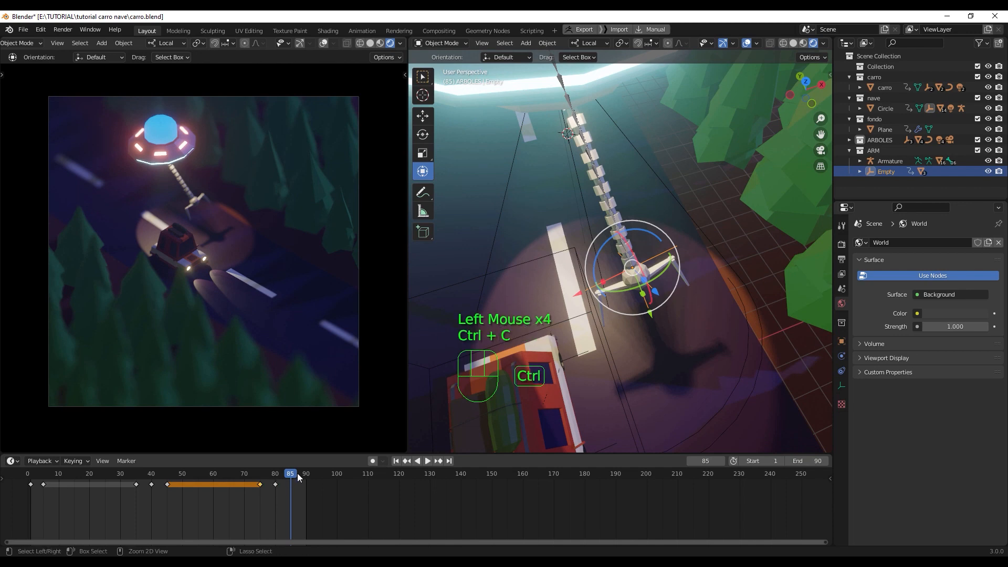
pyautogui.hotkey('ctrl', 'v')
pyautogui.moveTo(290, 474)
pyautogui.mouseDown()
pyautogui.moveTo(316, 475)
pyautogui.moveTo(36, 480)
pyautogui.moveTo(309, 477)
pyautogui.moveTo(291, 480)
pyautogui.mouseUp()
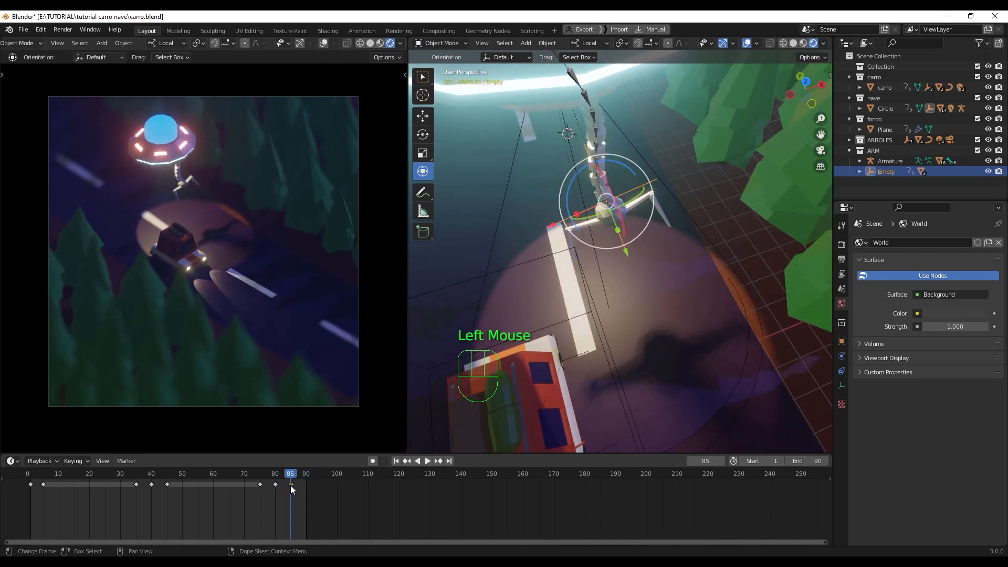
pyautogui.hotkey('shift', 'd')
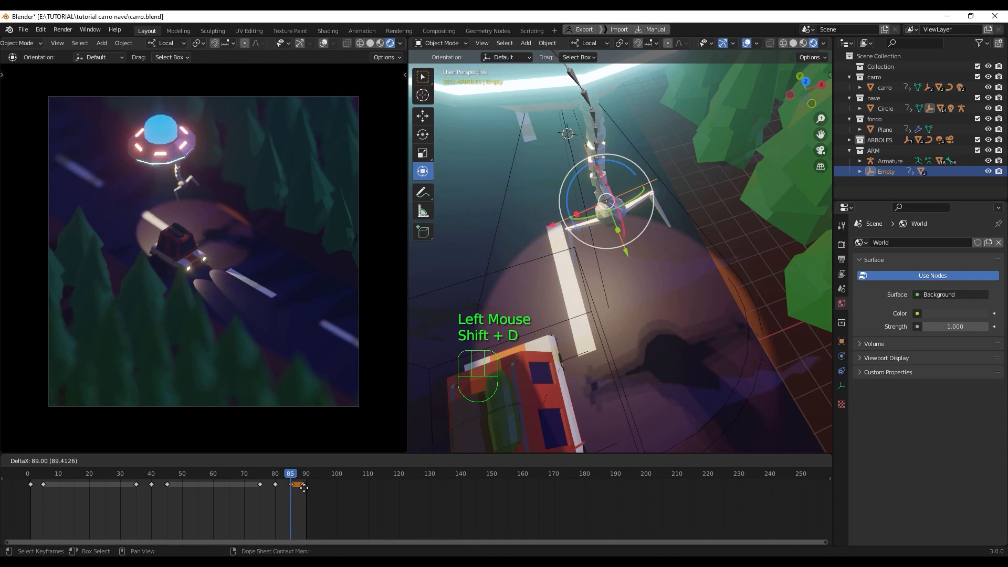
pyautogui.click(305, 488)
pyautogui.press('space')
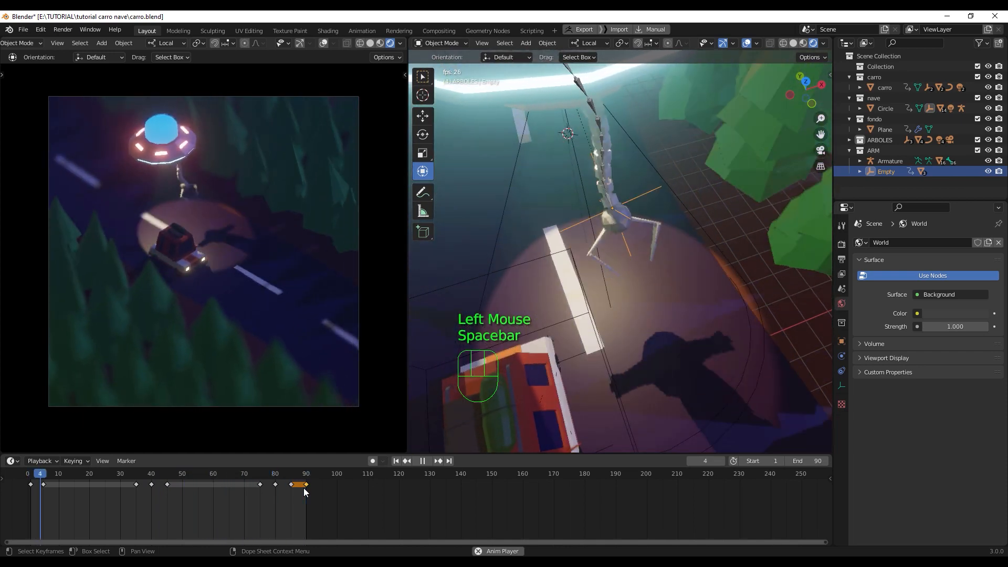
# Step: Stop the playback and undo the Empty's duplicated keyframes at frames 85 and 90
pyautogui.press('space')
pyautogui.hotkey('ctrl', 'z')
pyautogui.hotkey('ctrl', 'z')
pyautogui.hotkey('ctrl', 'z')
pyautogui.hotkey('ctrl', 'z')
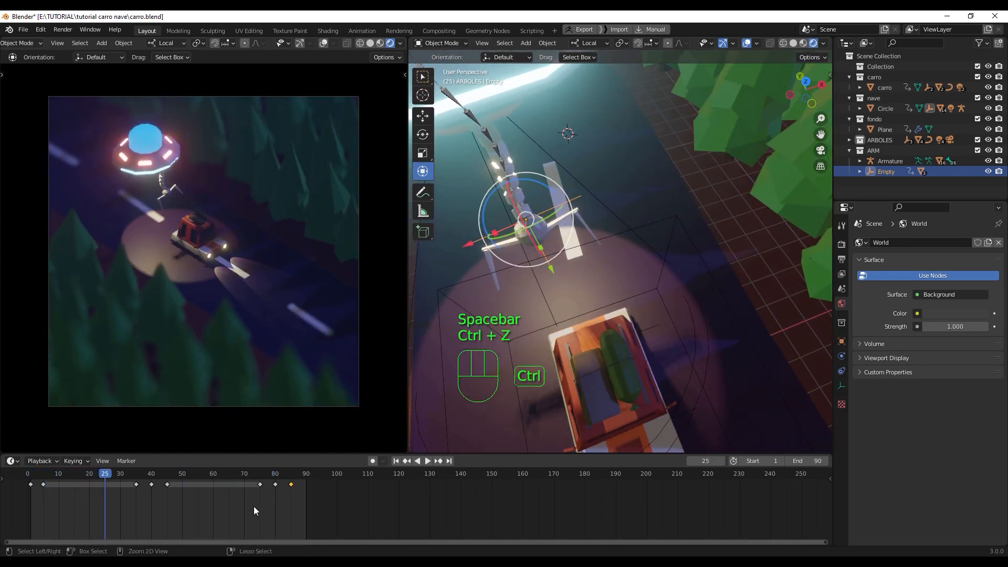
pyautogui.hotkey('ctrl', 'z')
pyautogui.hotkey('ctrl', 'z')
pyautogui.hotkey('ctrl', 'z')
pyautogui.hotkey('ctrl', 'z')
pyautogui.hotkey('ctrl', 'z')
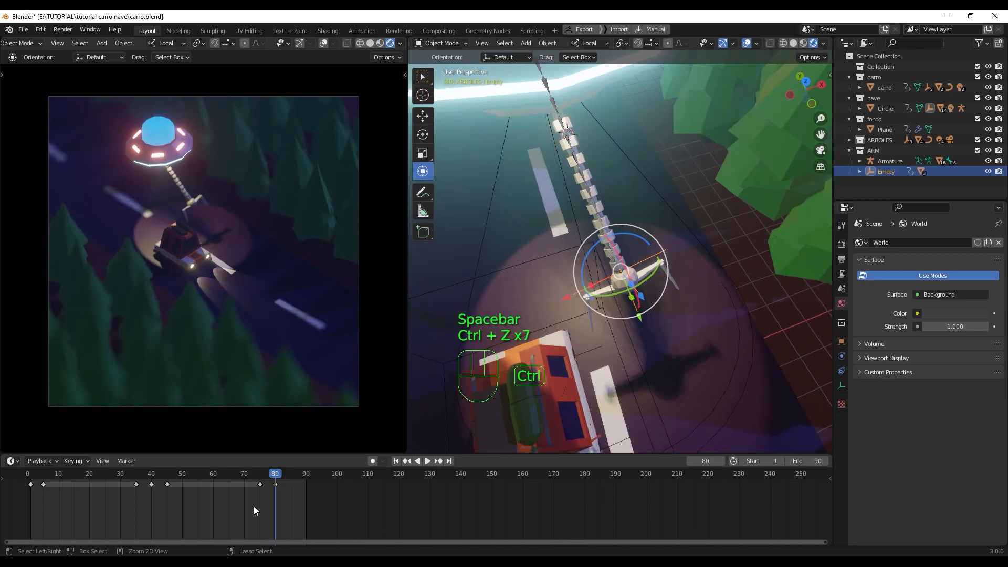
# Step: Undo the Empty's earlier keyframe shifts until its keys sit at frames 10, 85 and 90 again, and play back the loop
pyautogui.hotkey('ctrl', 'z')
pyautogui.hotkey('ctrl', 'z')
pyautogui.hotkey('ctrl', 'z')
pyautogui.hotkey('ctrl', 'z')
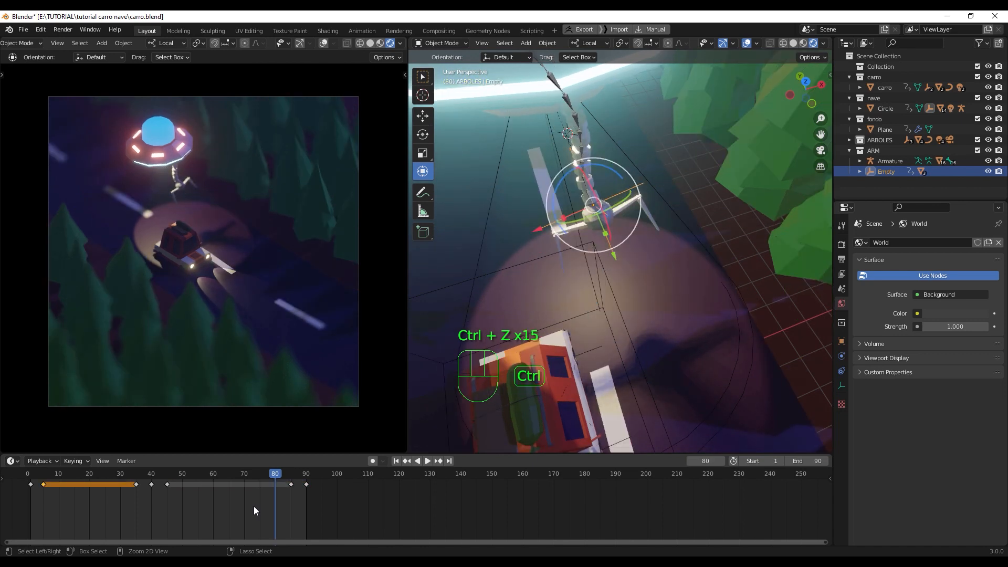
pyautogui.hotkey('ctrl', 'z')
pyautogui.hotkey('ctrl', 'z')
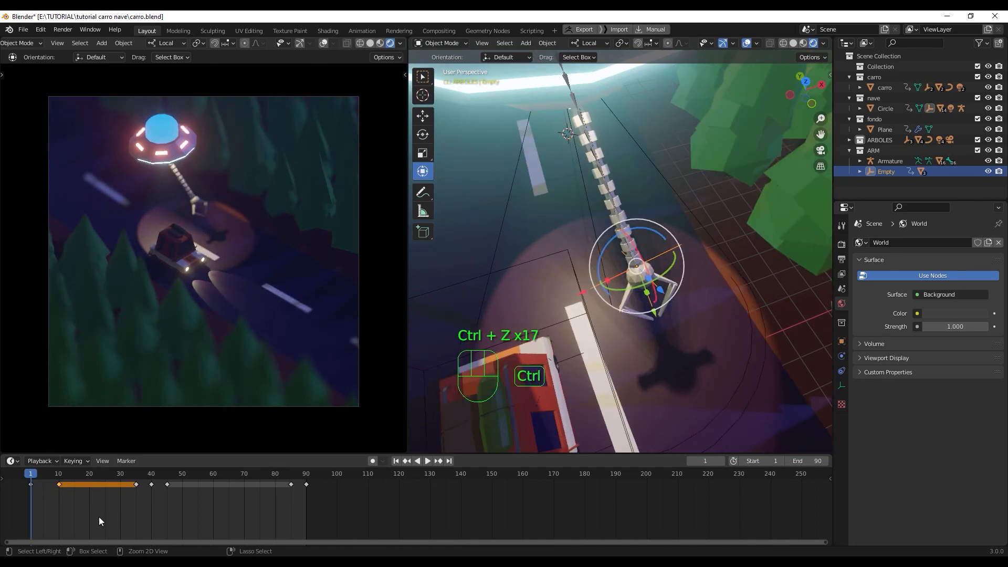
pyautogui.hotkey('ctrl', 'z')
pyautogui.press('space')
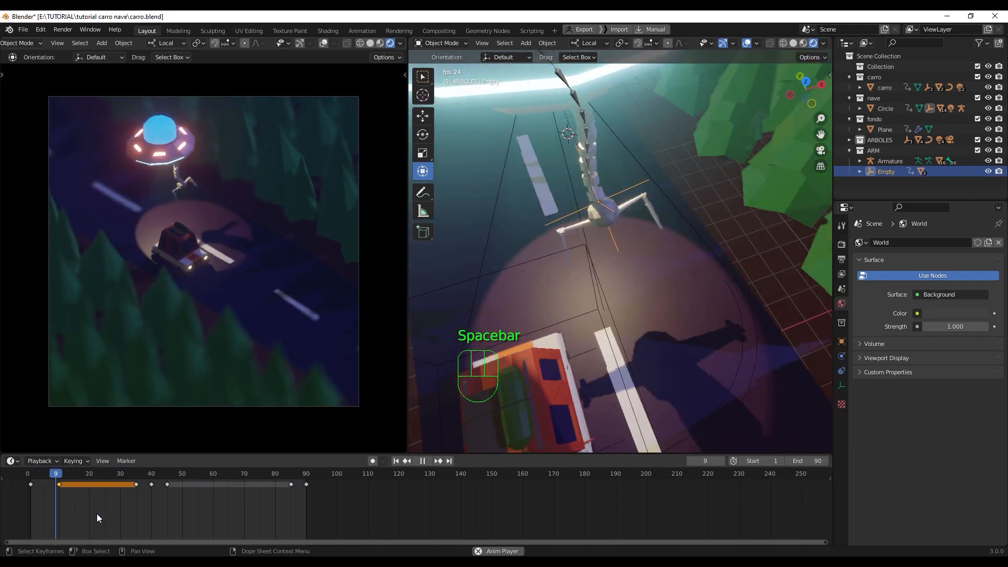
pyautogui.press('space')
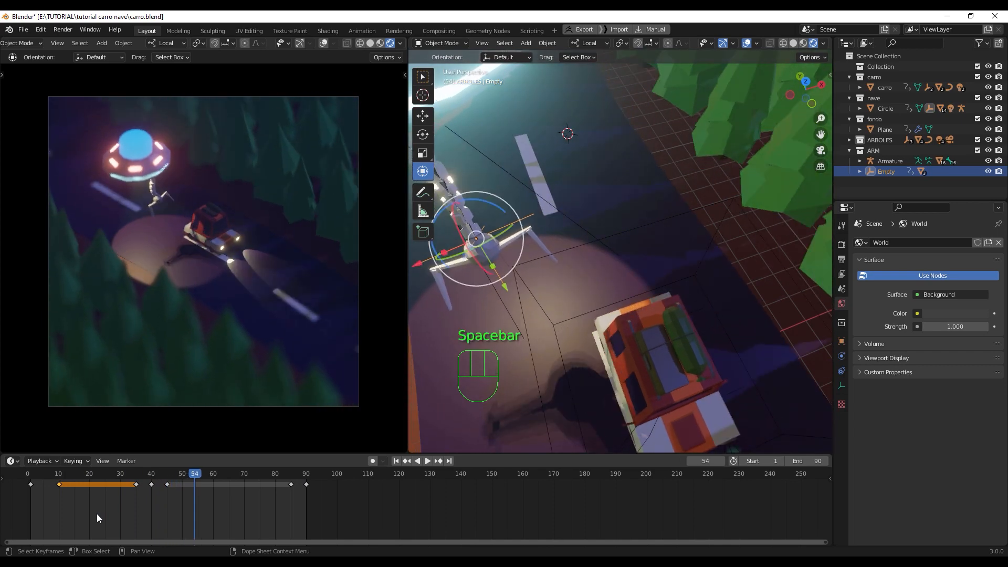
# Step: Undo the remaining shifts of the Empty's keyframes, restoring keys at frames 10, 40, 45 and 50
pyautogui.hotkey('ctrl', 'z')
pyautogui.hotkey('ctrl', 'z')
pyautogui.hotkey('ctrl', 'z')
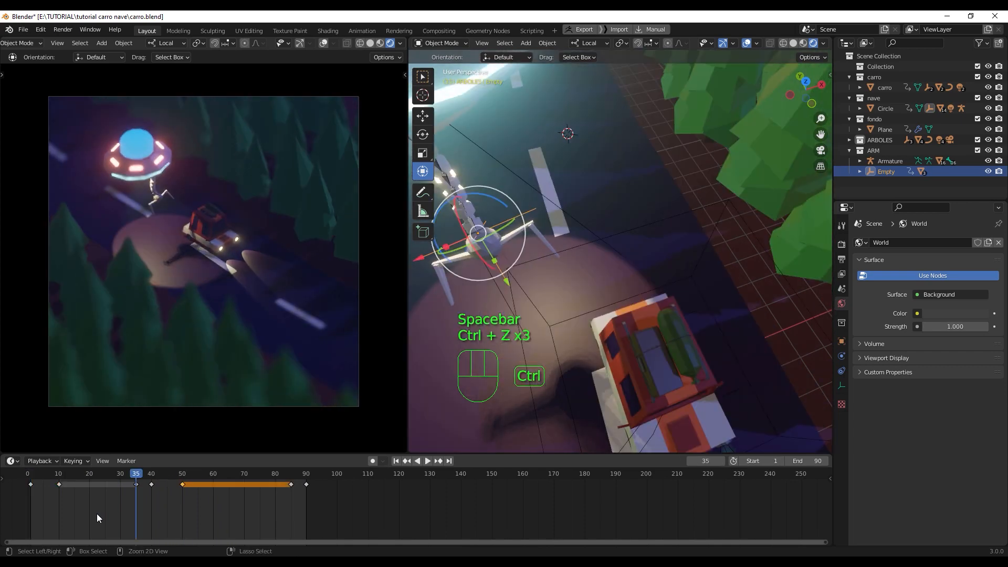
pyautogui.hotkey('ctrl', 'z')
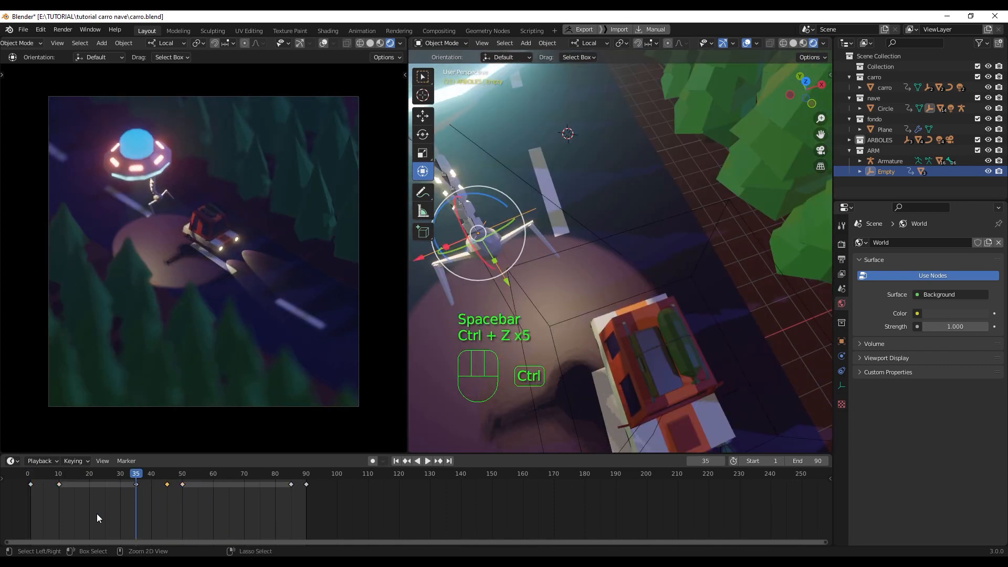
pyautogui.hotkey('ctrl', 'z')
pyautogui.hotkey('ctrl', 'z')
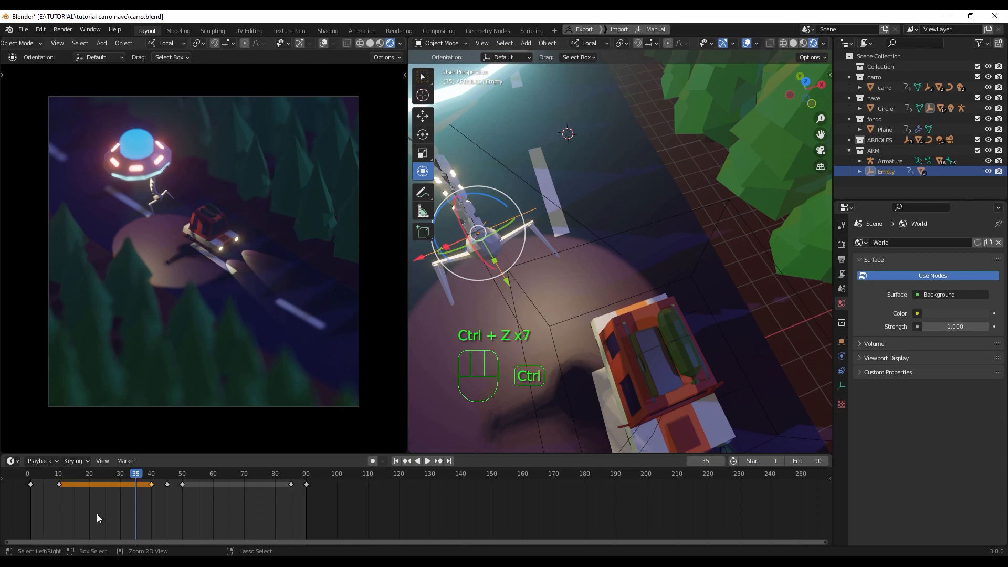
pyautogui.hotkey('ctrl', 'z')
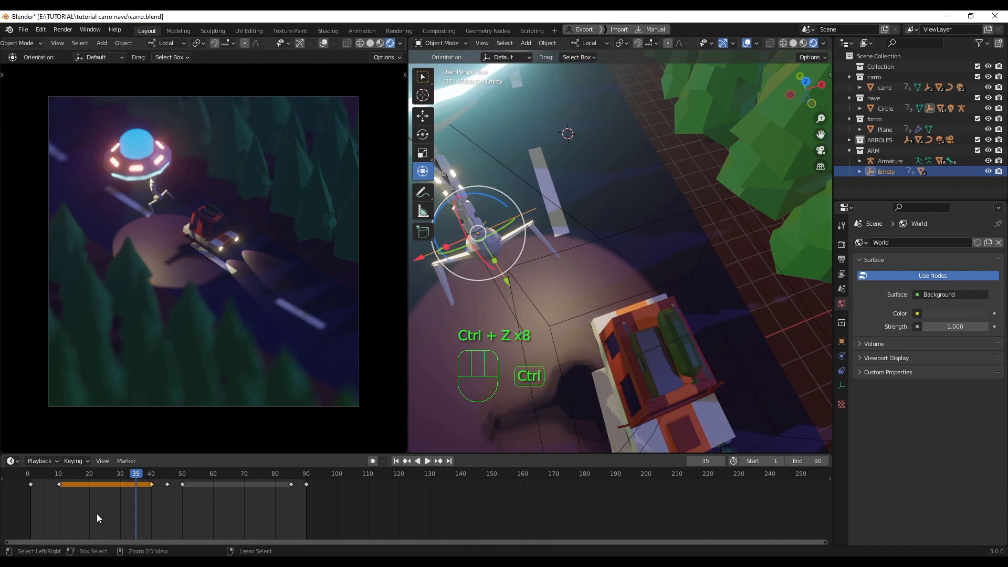
# Step: Play back the loop twice to check the timing of the arm against the claw
pyautogui.press('space')
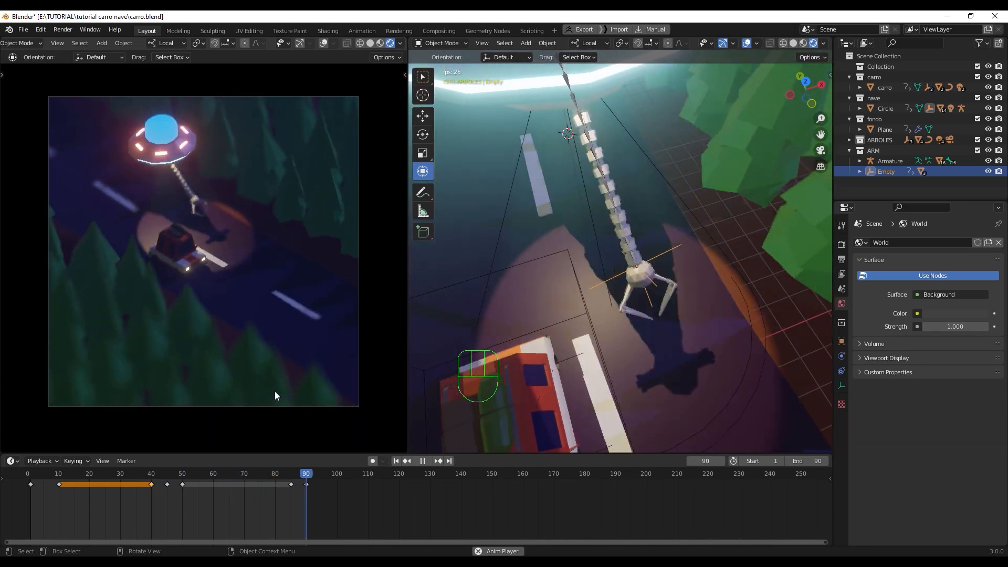
pyautogui.press('space')
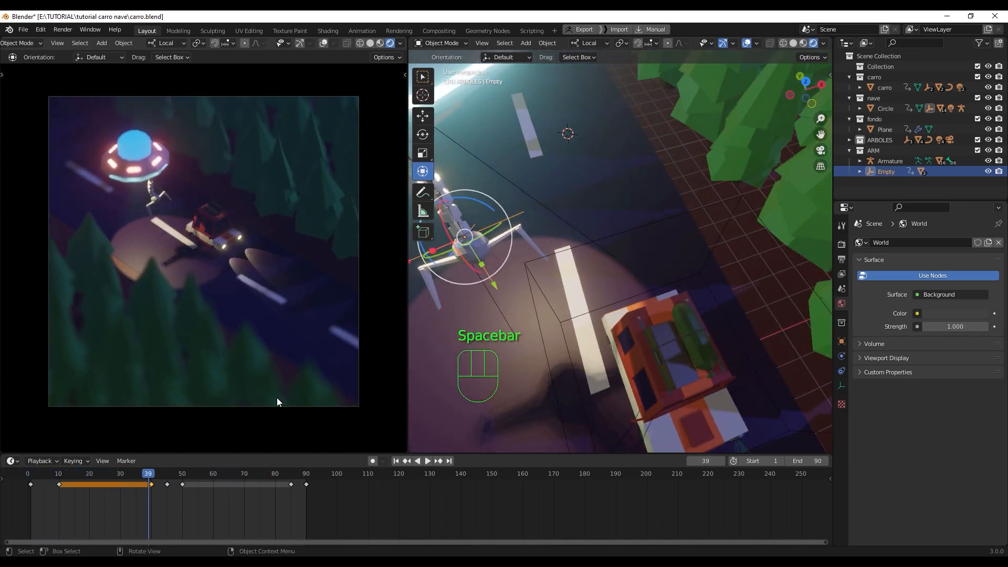
pyautogui.press('space')
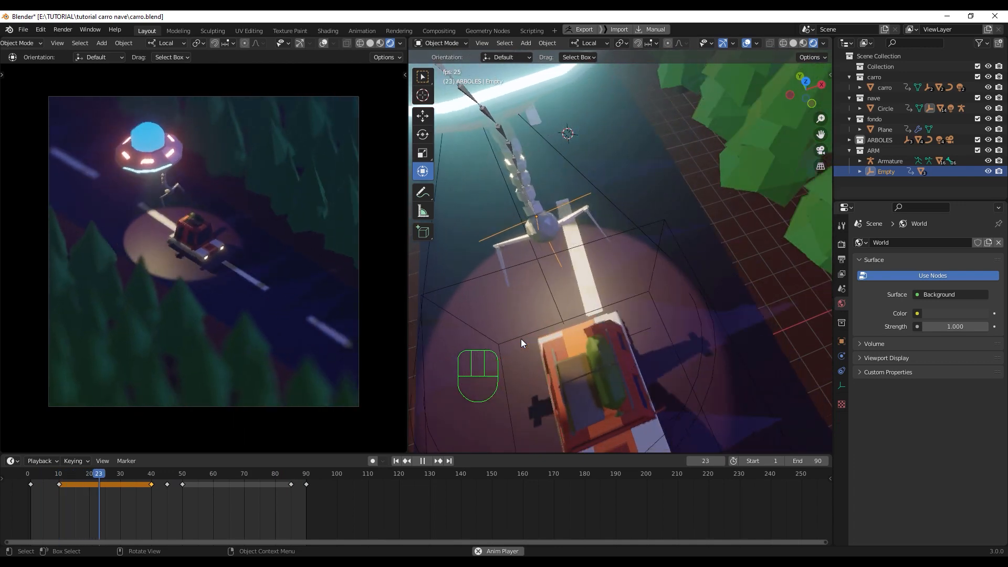
pyautogui.press('space')
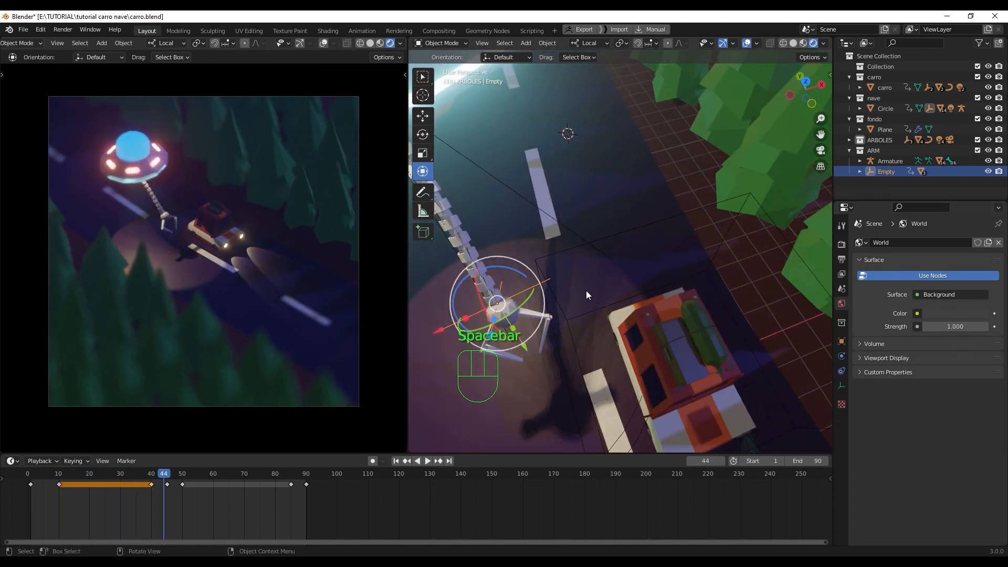
# Step: Select the scene camera and try a depth-of-field F-Stop of 5, settling on 4.5
pyautogui.scroll(-2, 539, 329)
pyautogui.scroll(-4, 537, 336)
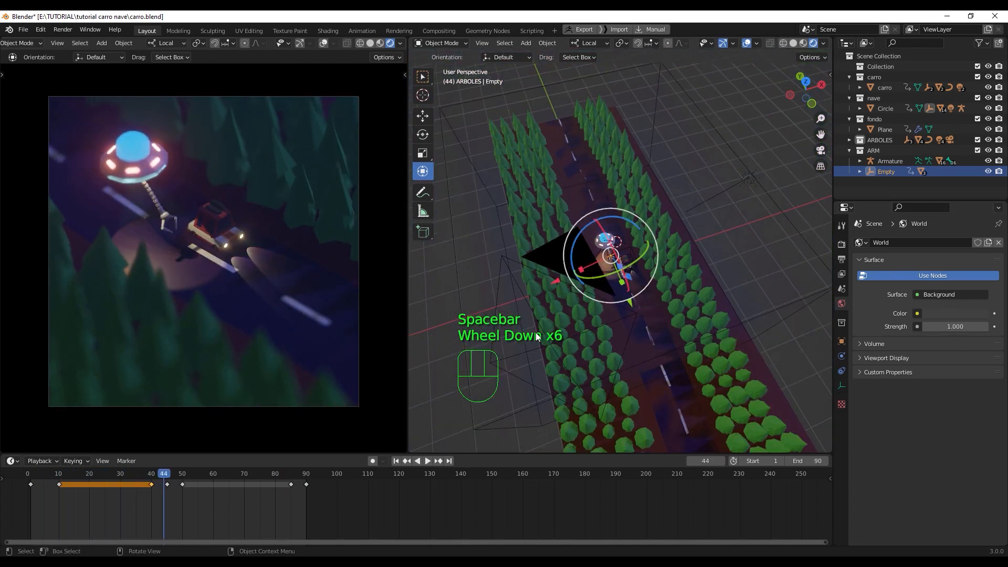
pyautogui.moveTo(537, 331); pyautogui.dragTo(546, 310, button='middle')
pyautogui.click(546, 310)
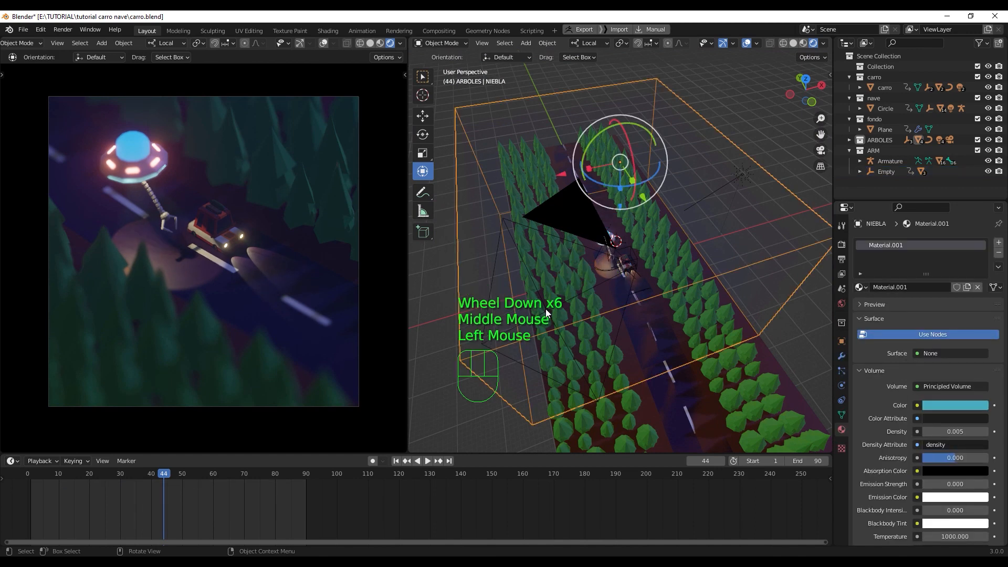
pyautogui.click(572, 355)
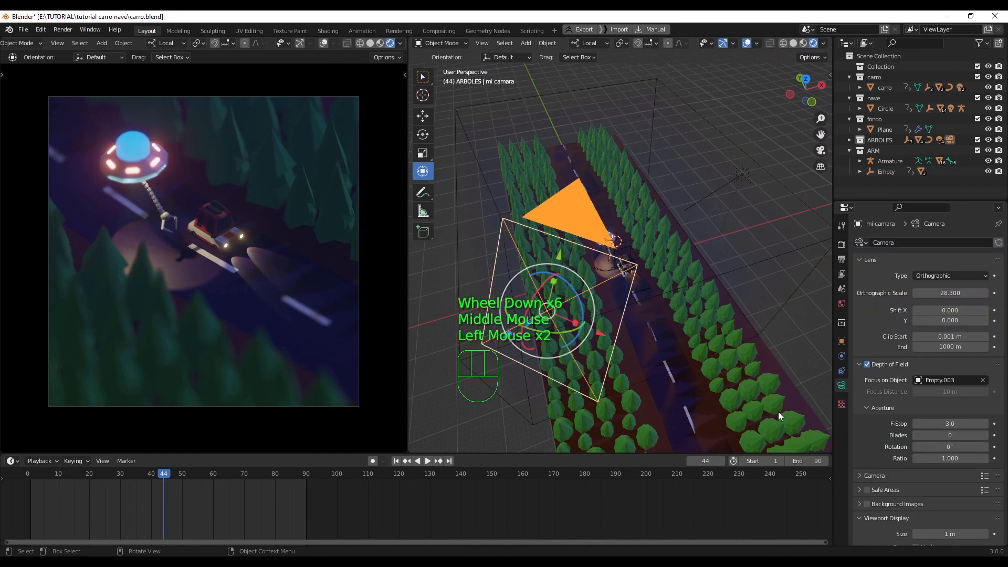
pyautogui.scroll(-4, 878, 427)
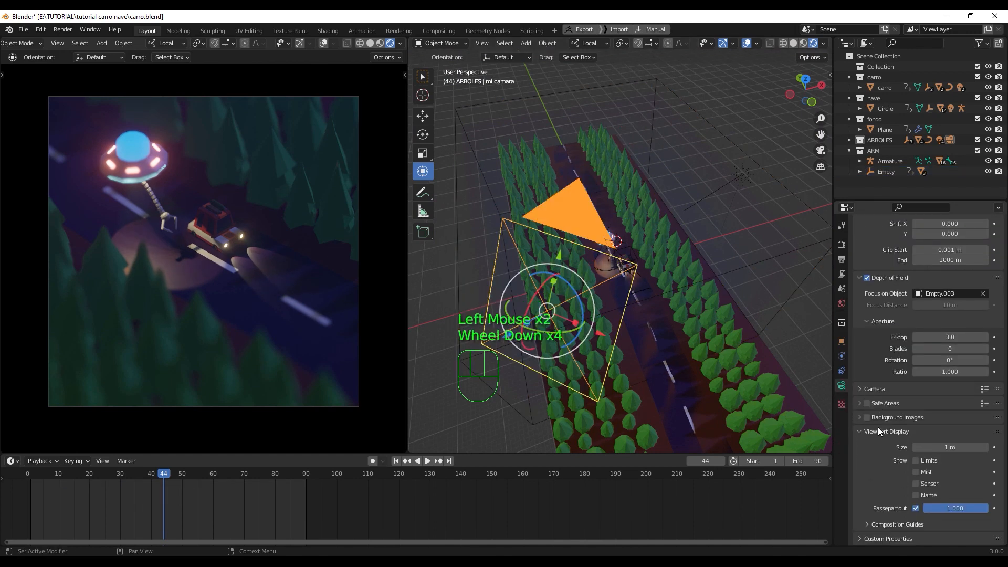
pyautogui.click(842, 385)
pyautogui.scroll(2, 887, 362)
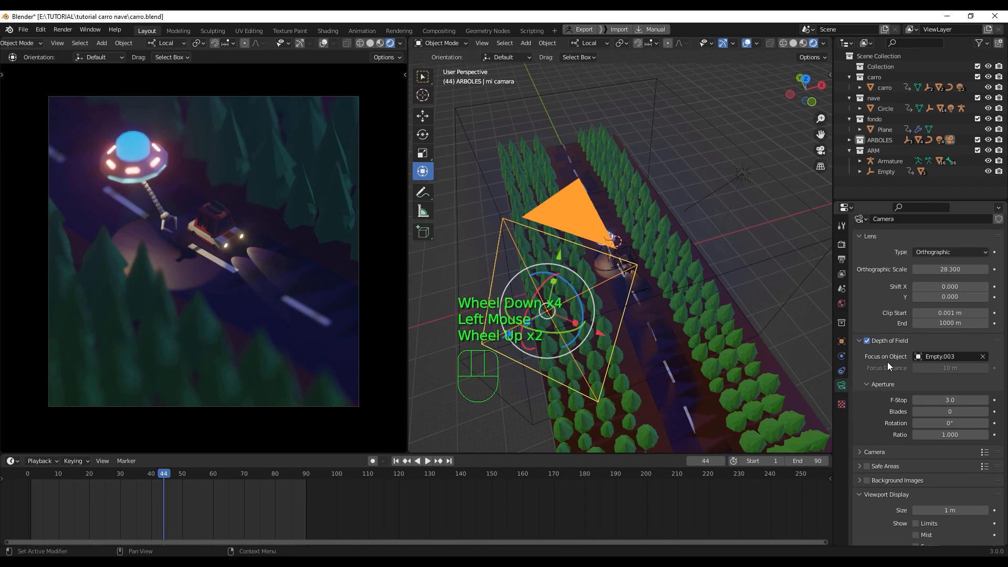
pyautogui.scroll(3, 887, 361)
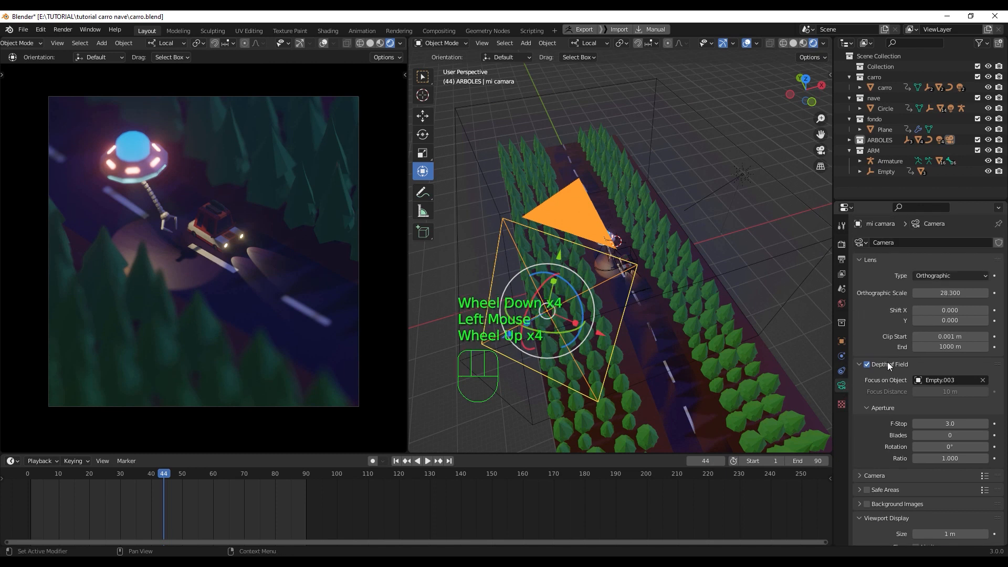
pyautogui.click(942, 422)
pyautogui.write('5')
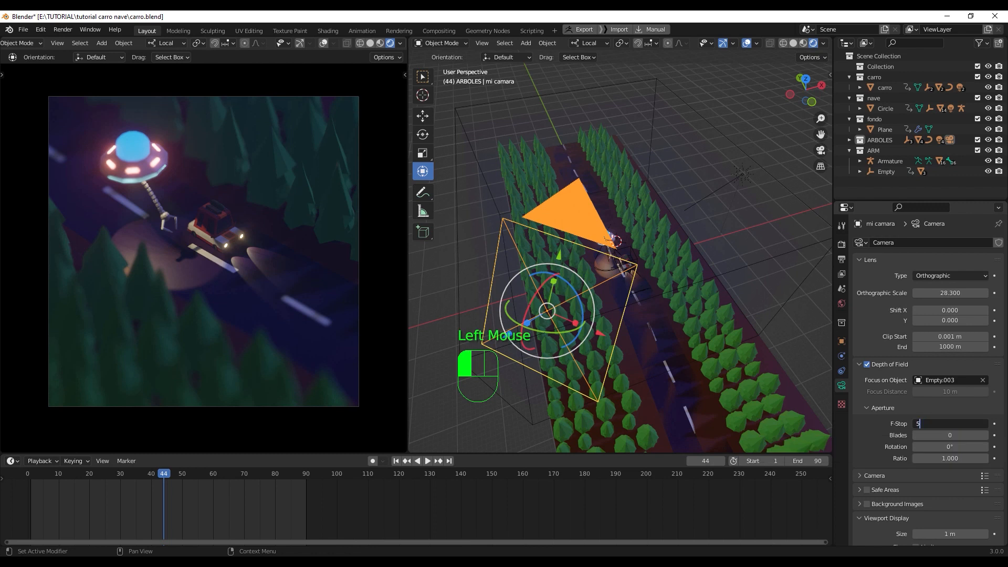
pyautogui.press('Return')
pyautogui.doubleClick(950, 423)
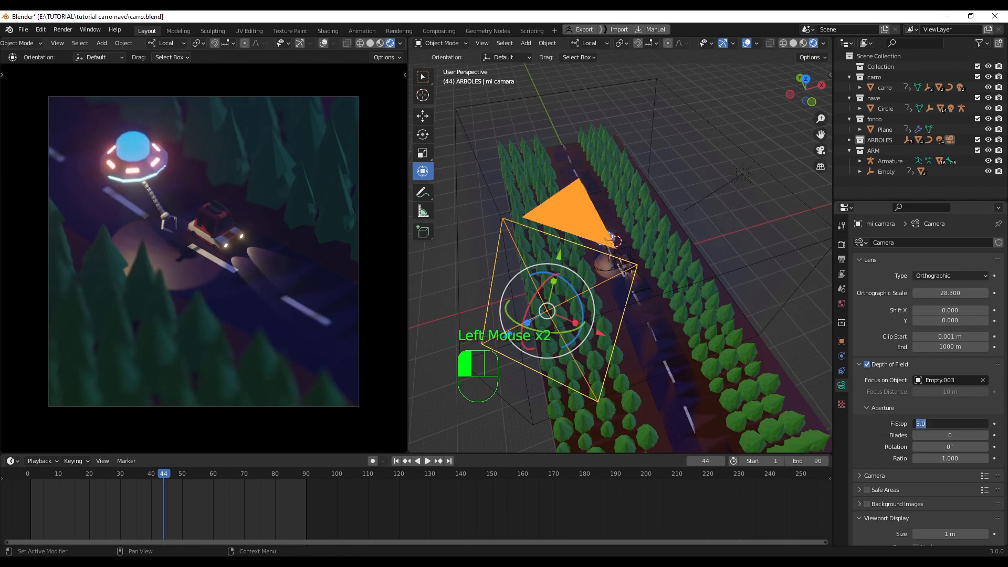
pyautogui.write('6.5')
pyautogui.press('Return')
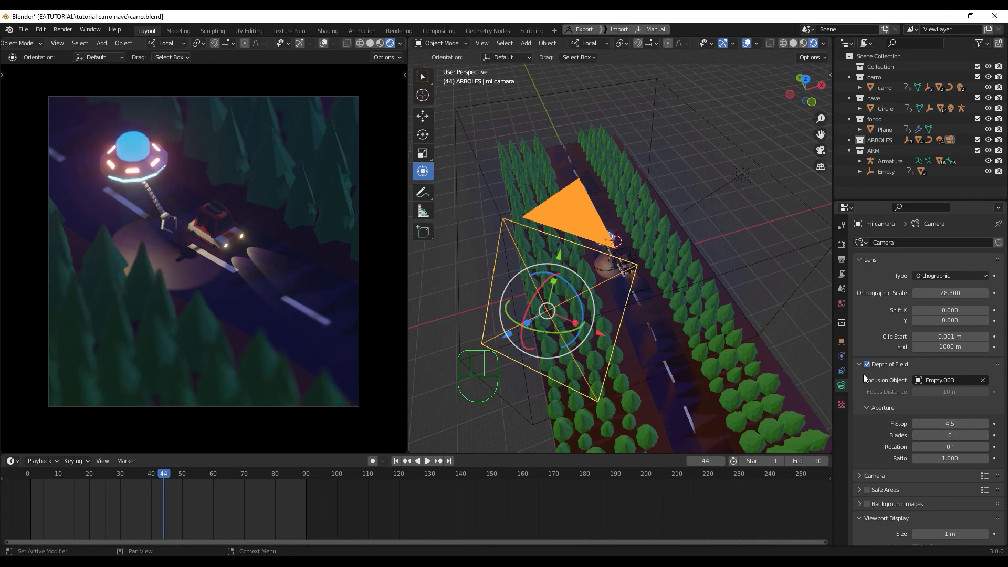
# Step: Try a volumetrics tile size of 4 px in the Eevee render settings and return it to 8 px
pyautogui.click(841, 244)
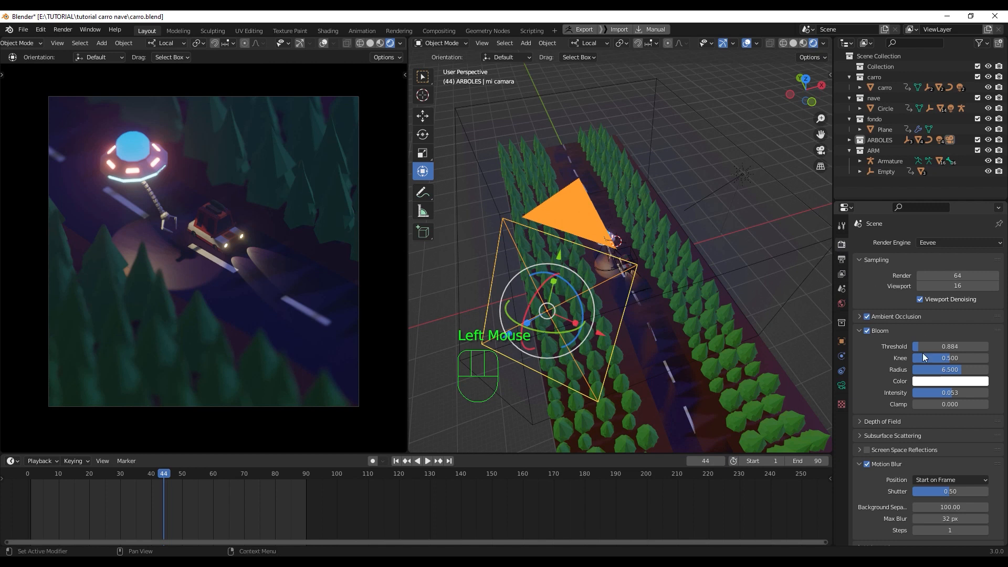
pyautogui.scroll(-4, 927, 440)
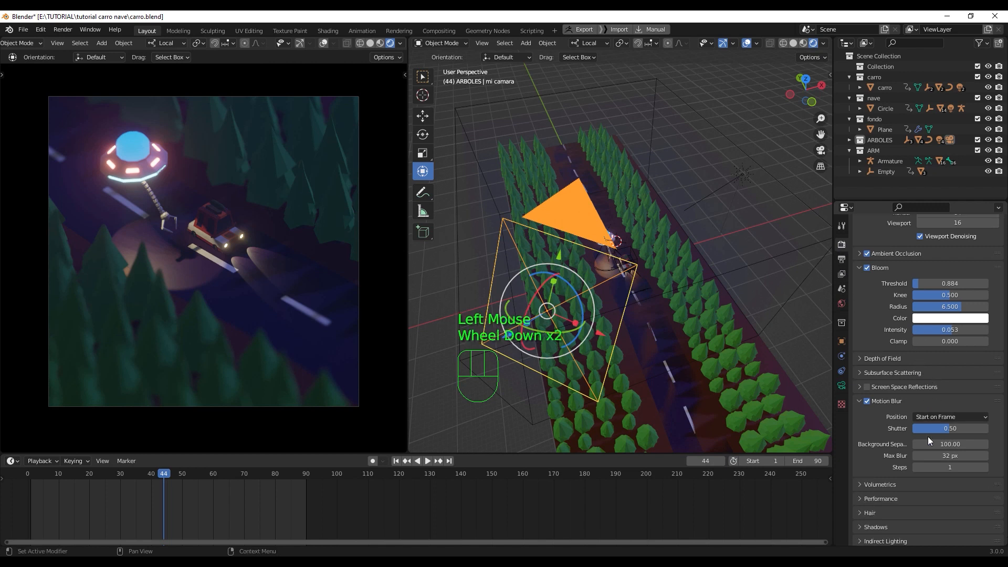
pyautogui.scroll(-1, 928, 439)
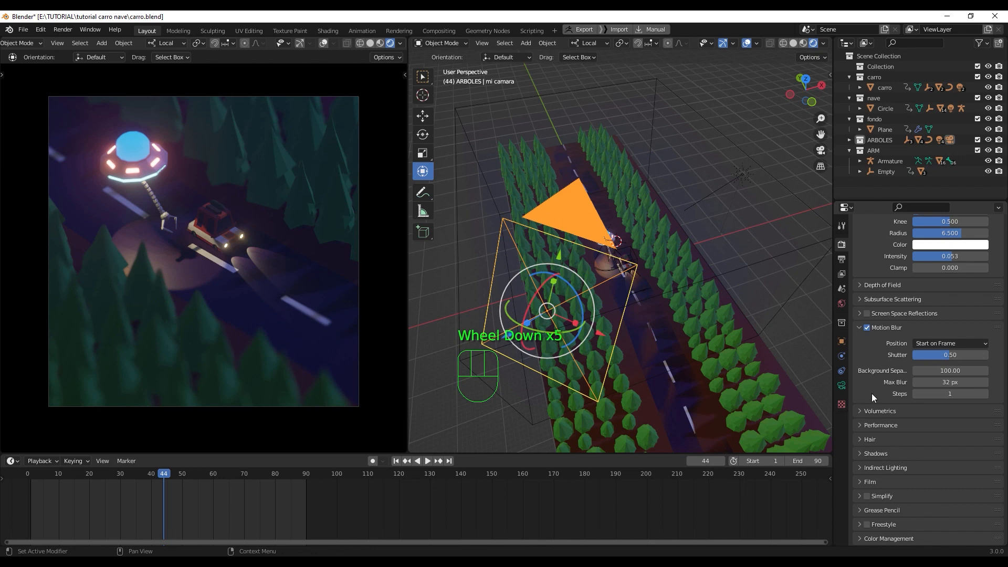
pyautogui.click(860, 410)
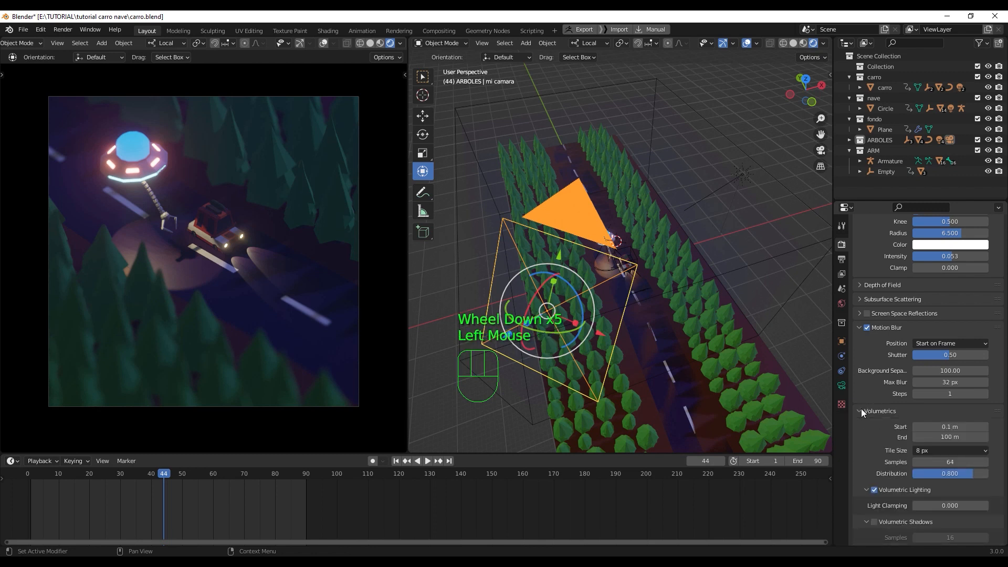
pyautogui.click(944, 450)
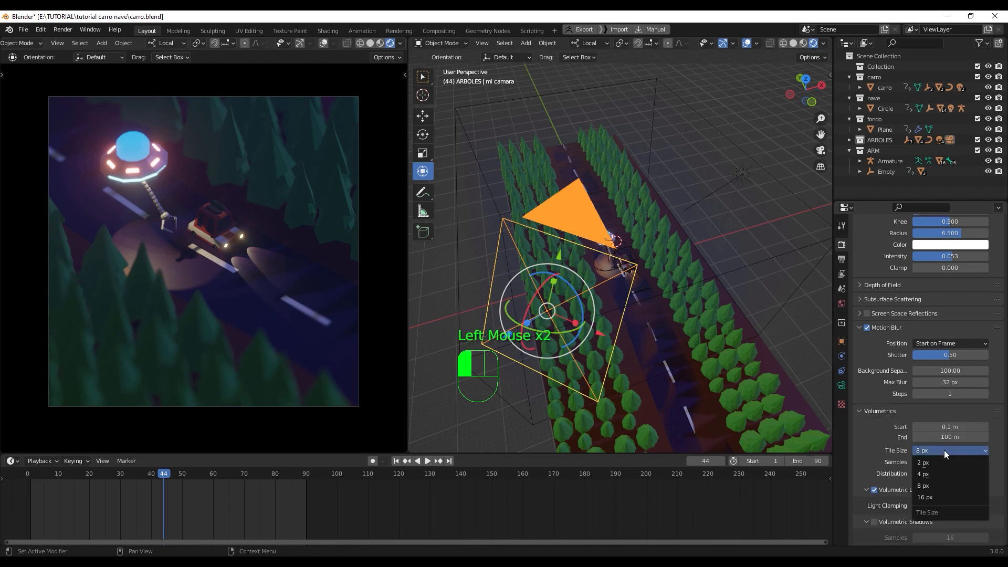
pyautogui.click(944, 478)
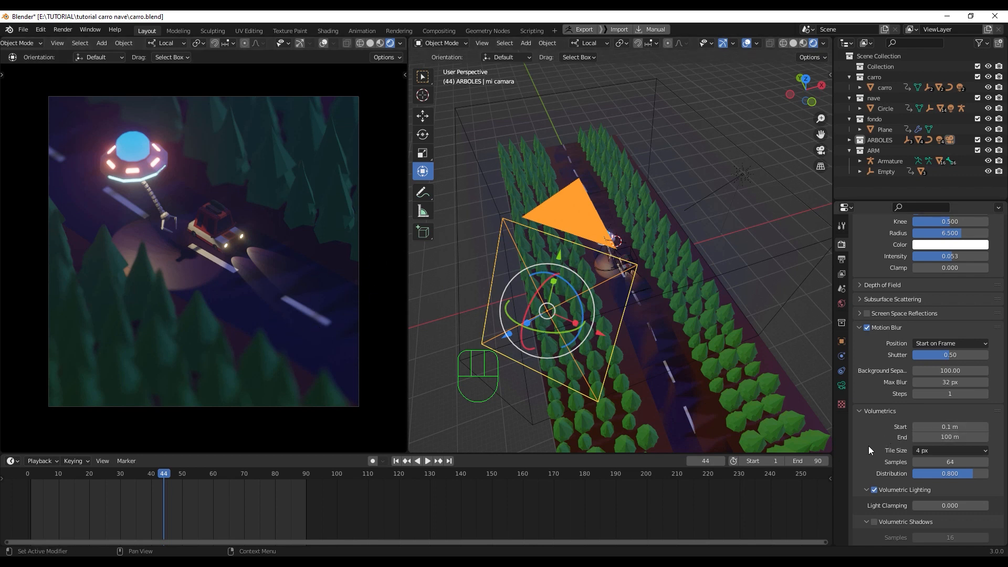
pyautogui.click(968, 452)
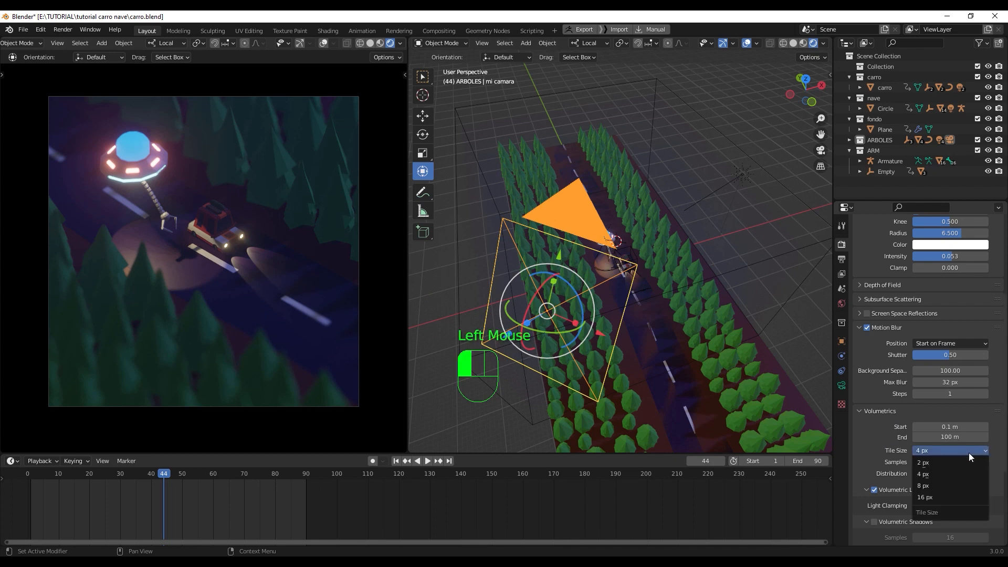
pyautogui.click(956, 483)
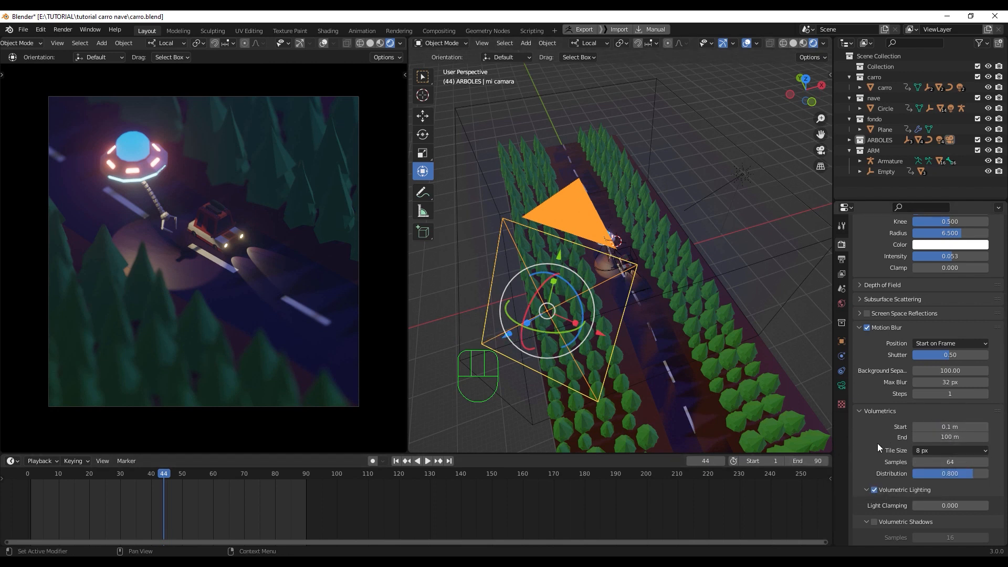
# Step: Enable volumetric shadows, and switch soft shadows off and back on in the render's shadow settings
pyautogui.scroll(-4, 877, 445)
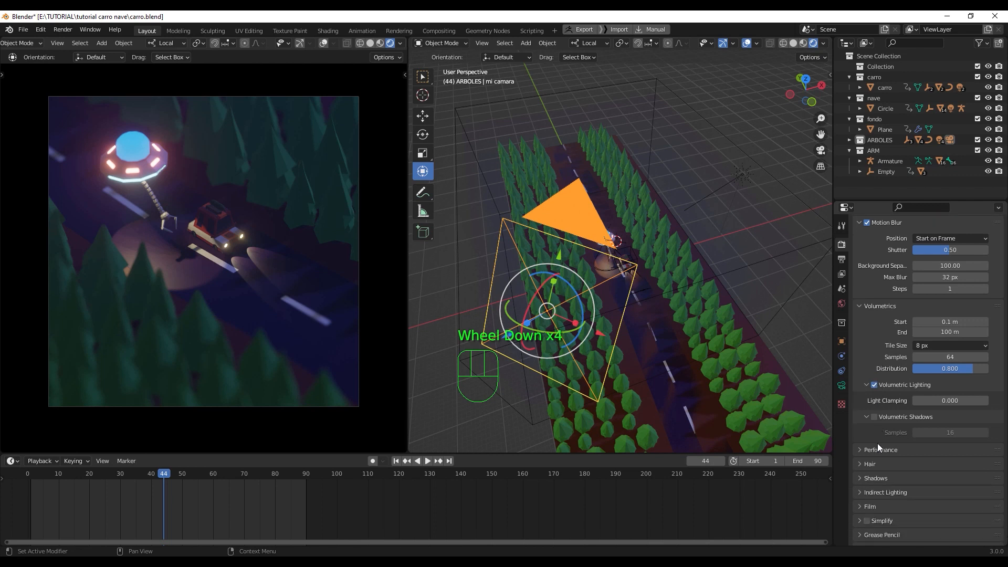
pyautogui.click(875, 418)
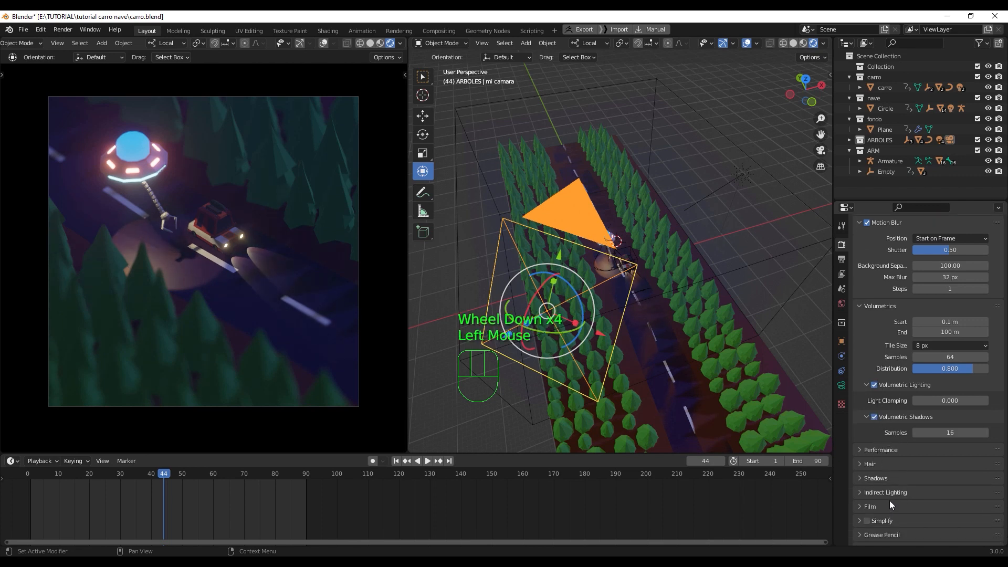
pyautogui.click(895, 478)
pyautogui.scroll(-1, 896, 481)
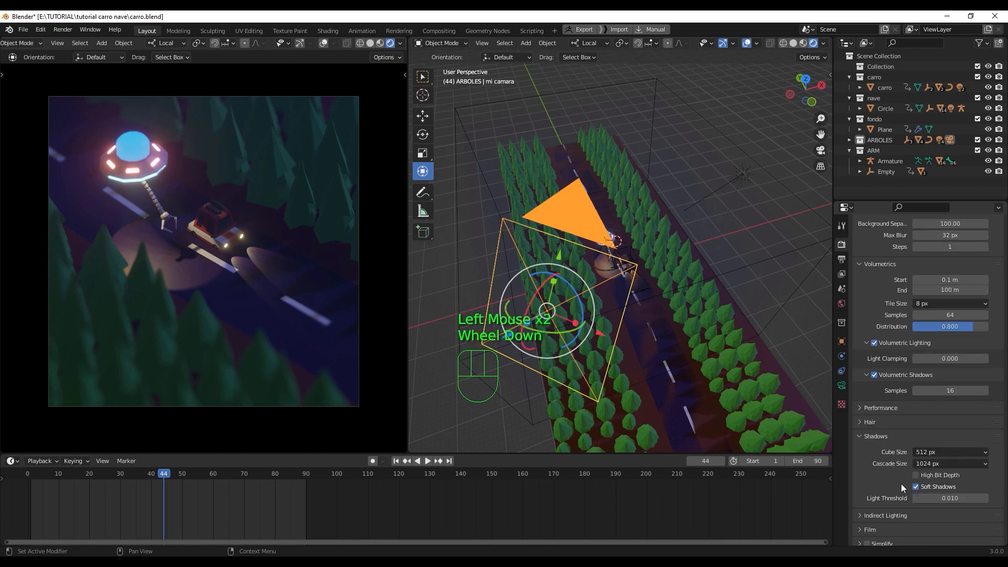
pyautogui.doubleClick(922, 481)
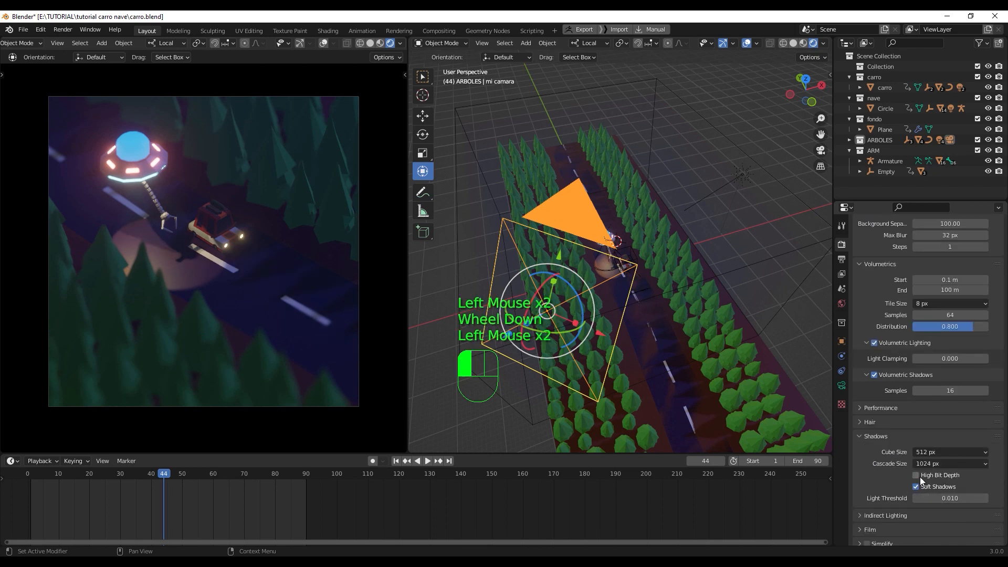
# Step: Enable High Bit Depth for the render shadows and set their cube size to 2048 px
pyautogui.click(921, 478)
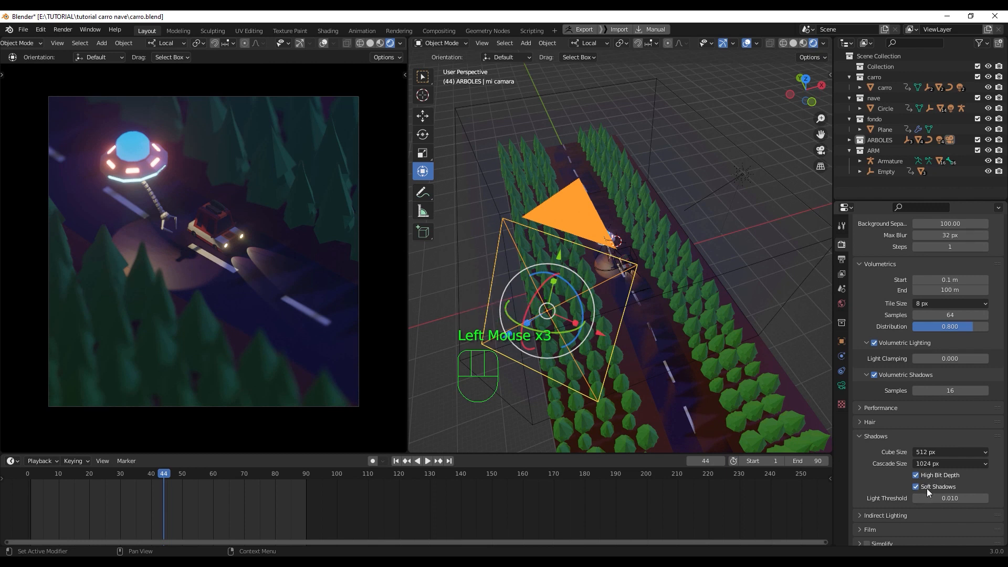
pyautogui.click(964, 450)
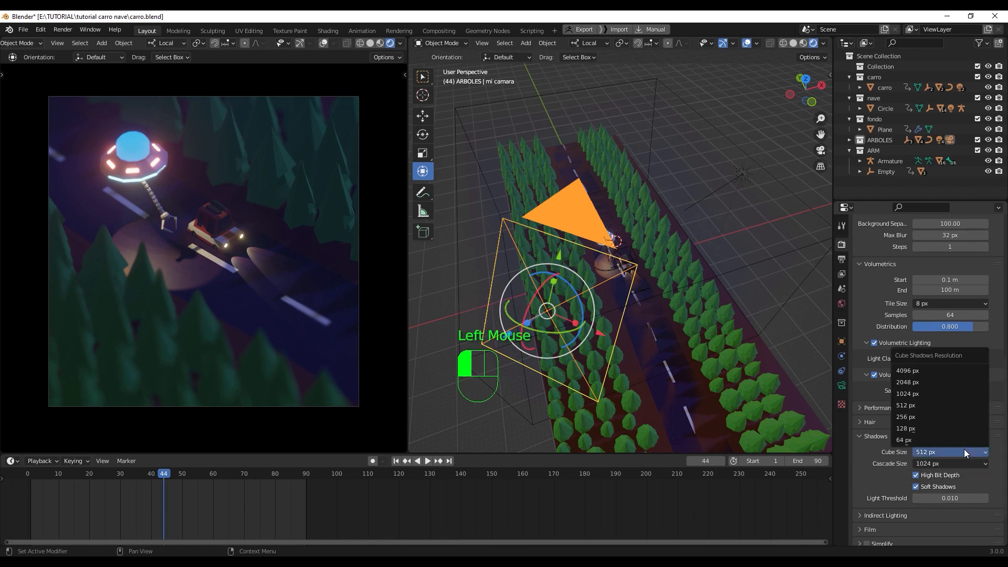
pyautogui.click(962, 383)
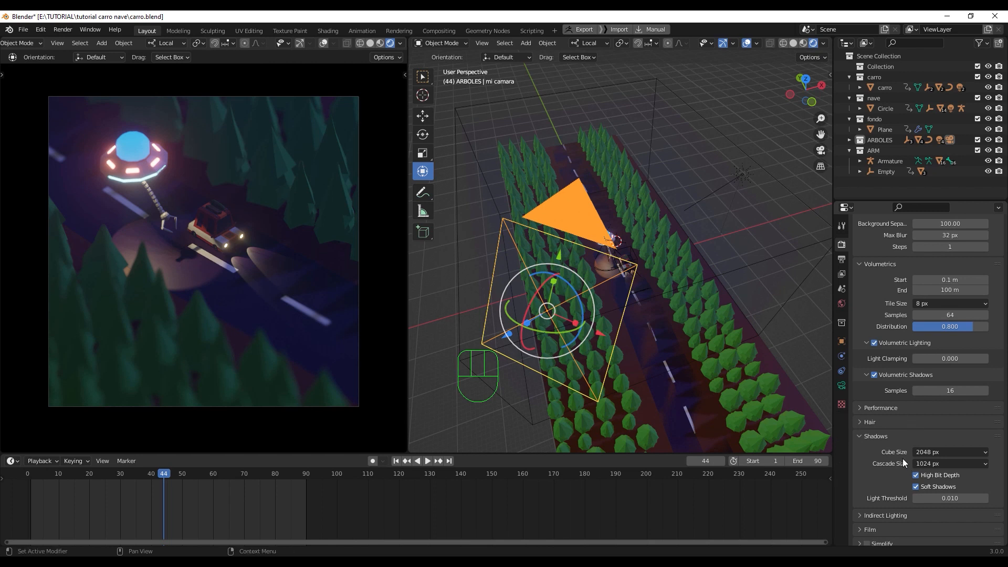
# Step: Look over the indirect lighting options in the render settings
pyautogui.scroll(-3, 887, 477)
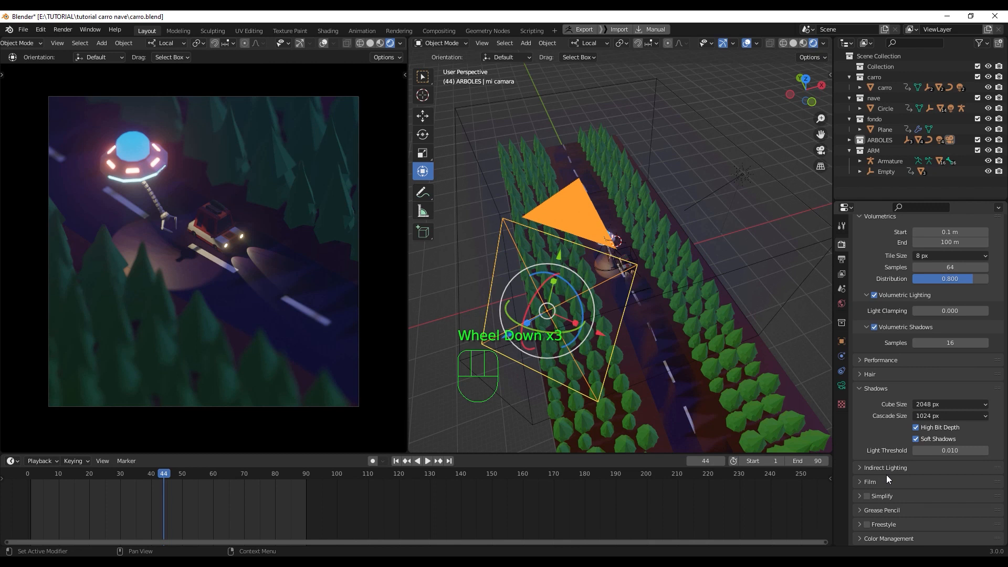
pyautogui.click(886, 466)
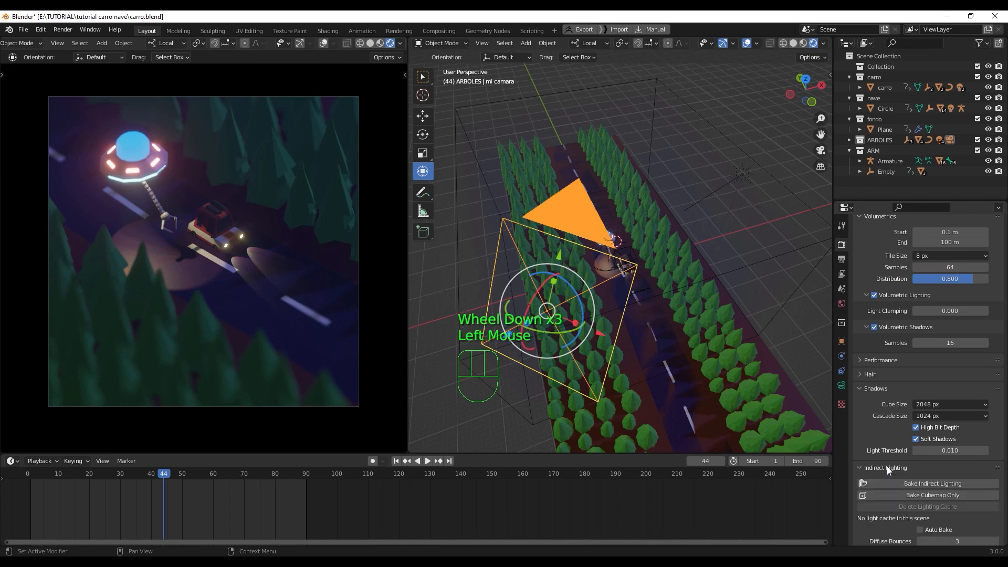
pyautogui.click(887, 466)
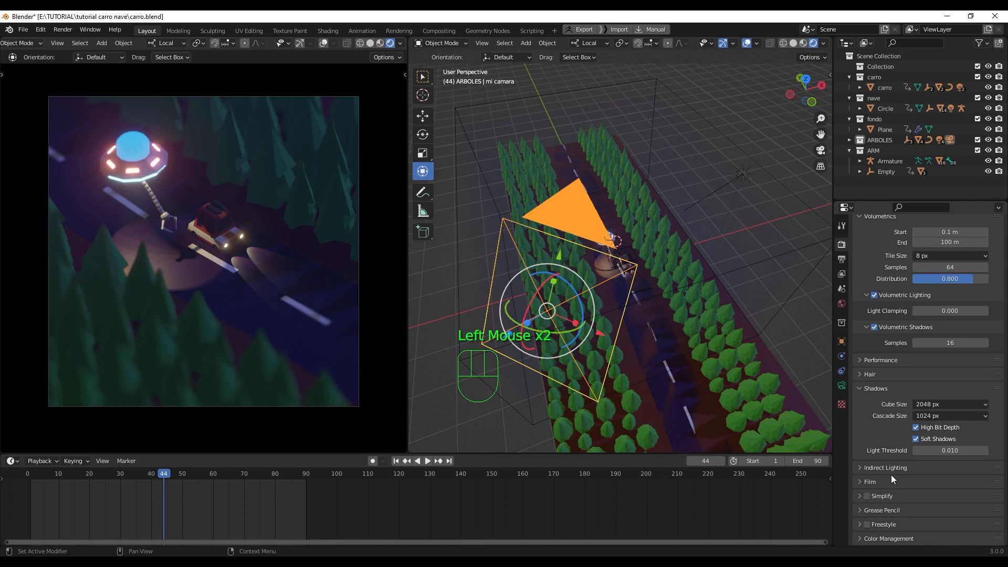
pyautogui.scroll(-1, 890, 473)
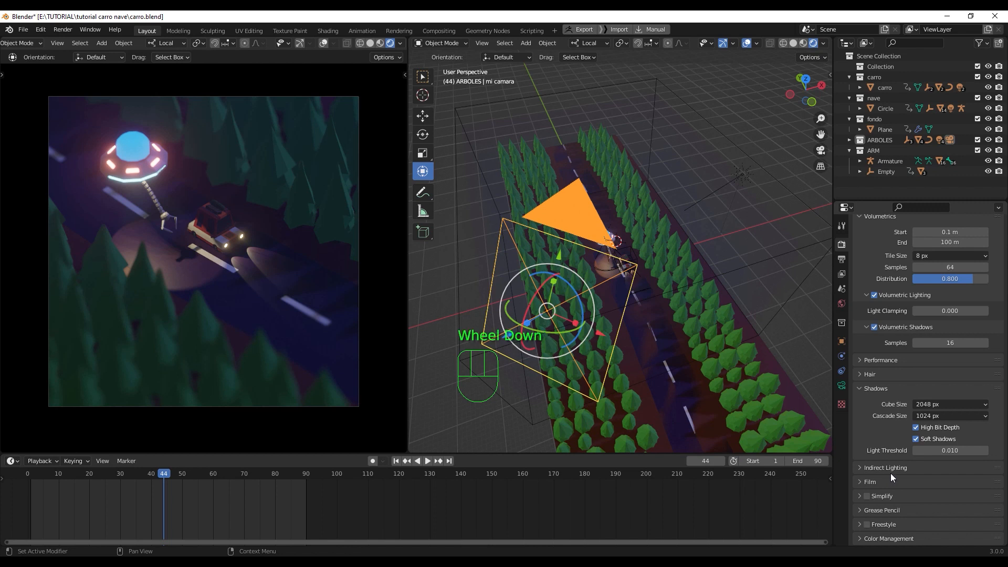
pyautogui.scroll(1, 890, 473)
pyautogui.scroll(-2, 891, 473)
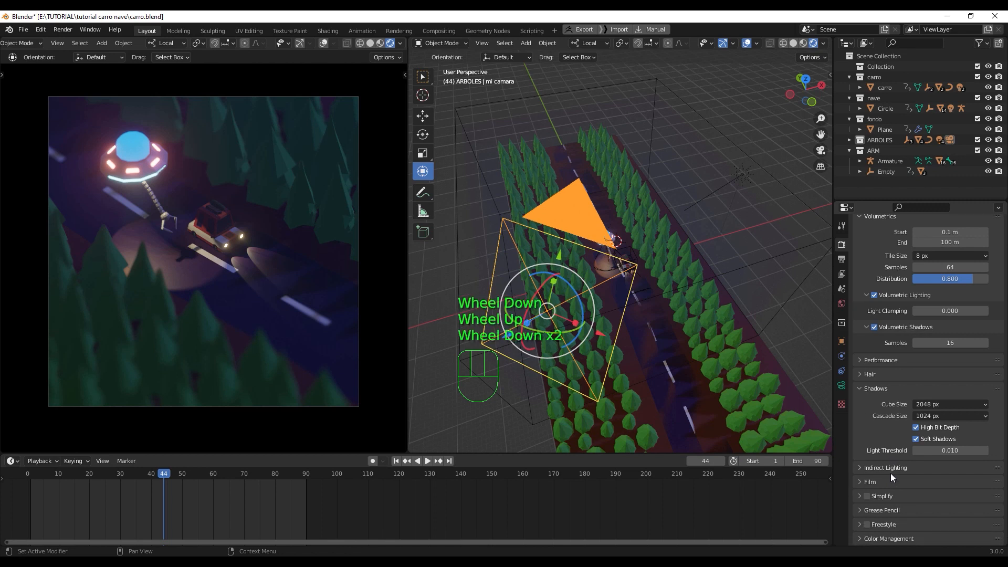
# Step: Disable motion blur and render a still of frame 44 as a comparison image
pyautogui.scroll(4, 890, 473)
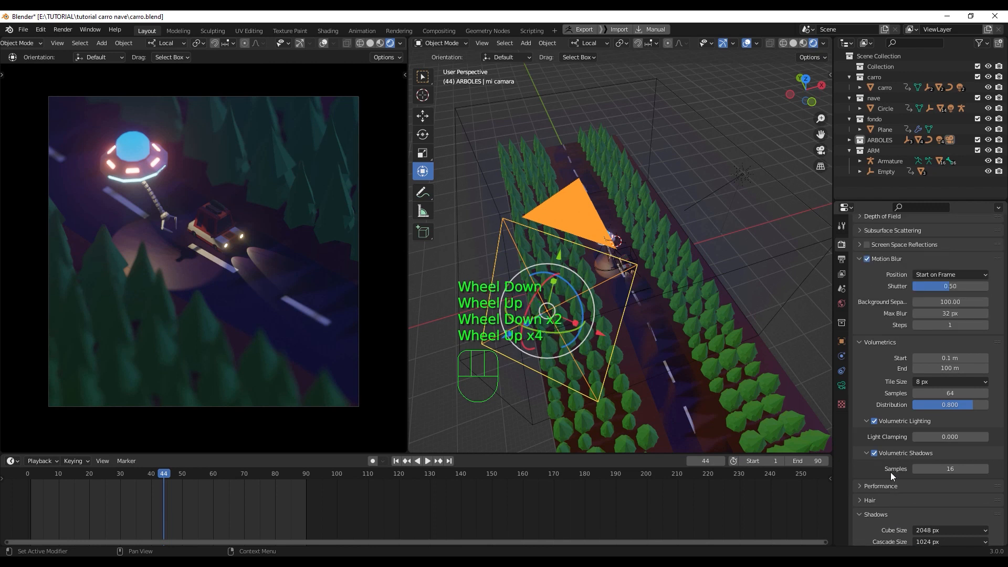
pyautogui.scroll(2, 890, 471)
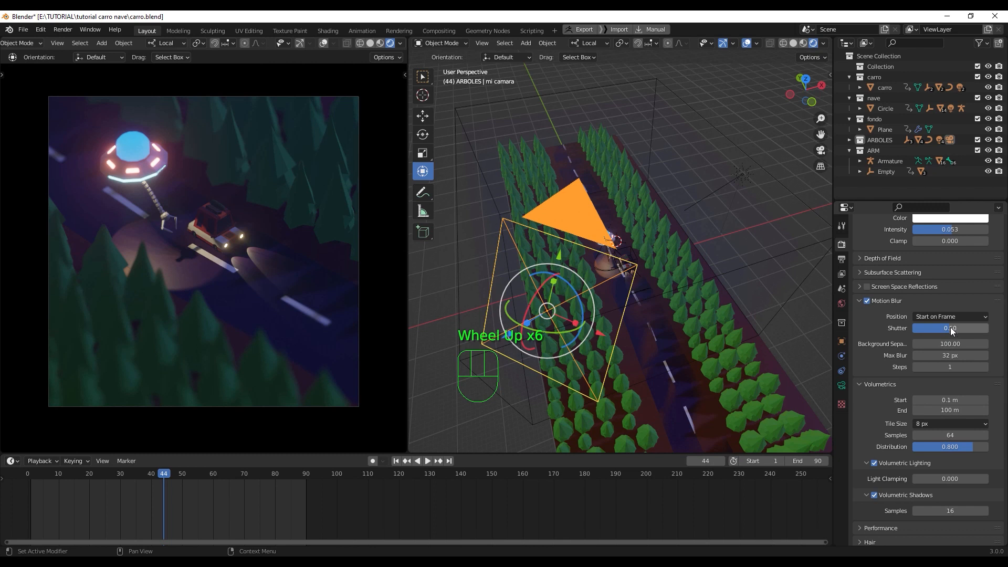
pyautogui.click(867, 302)
pyautogui.click(867, 301)
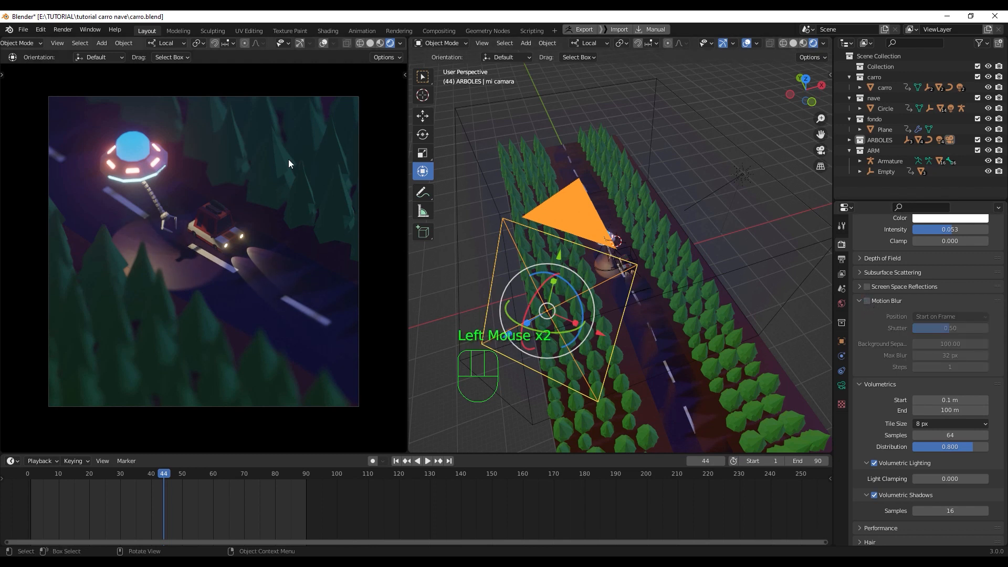
pyautogui.click(62, 29)
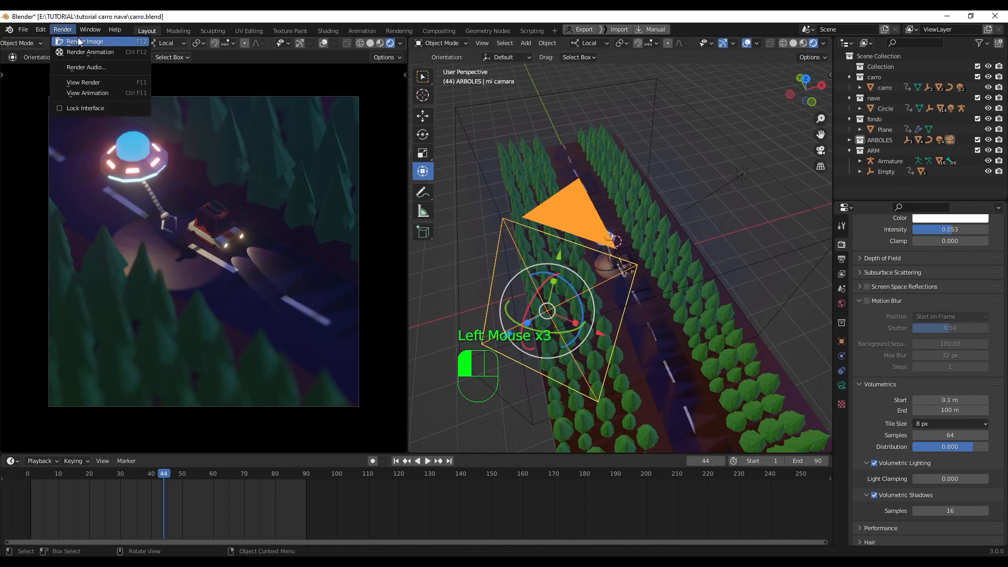
pyautogui.click(76, 41)
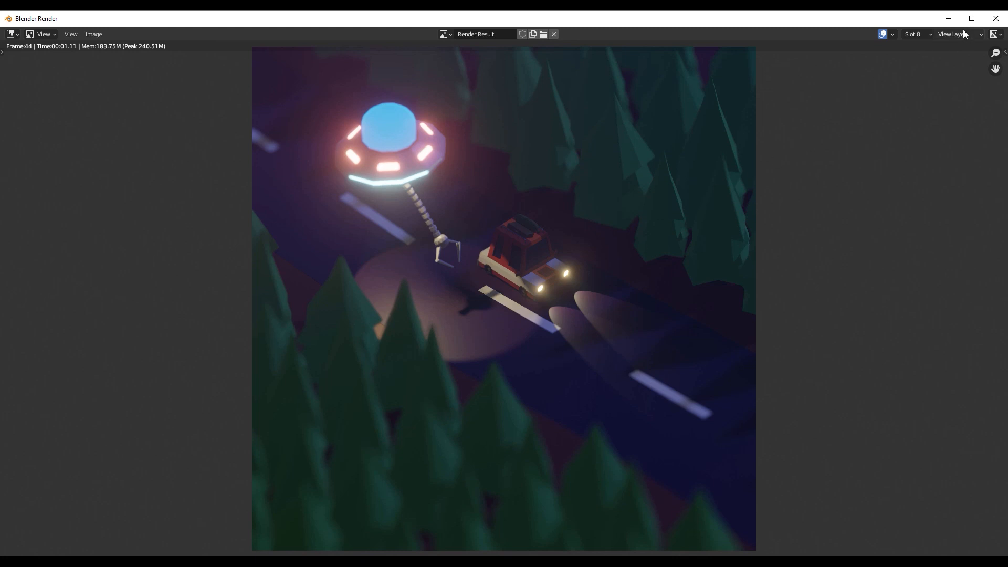
# Step: Render the same frame into Slot 7 with motion blur enabled again
pyautogui.click(932, 35)
pyautogui.click(917, 117)
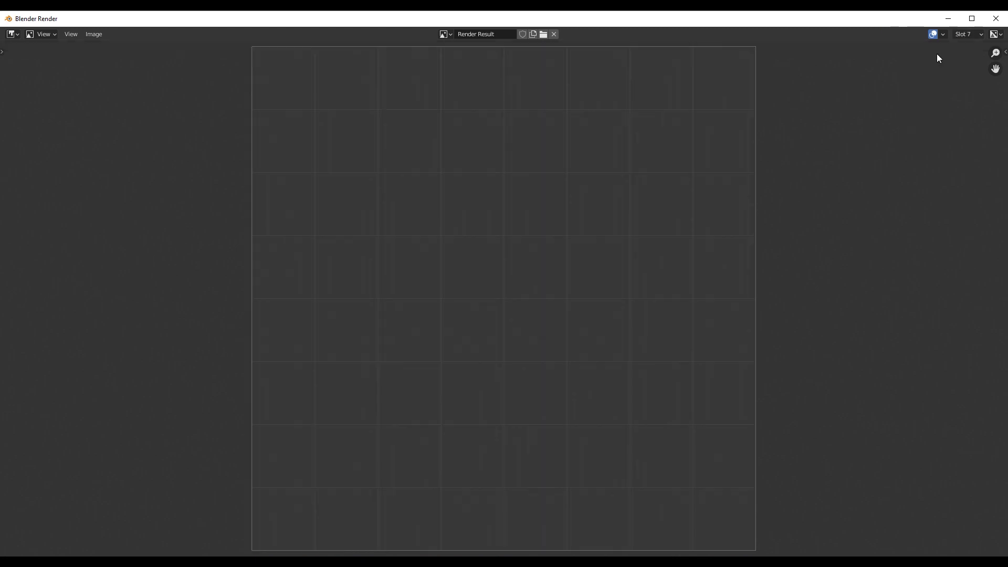
pyautogui.click(948, 19)
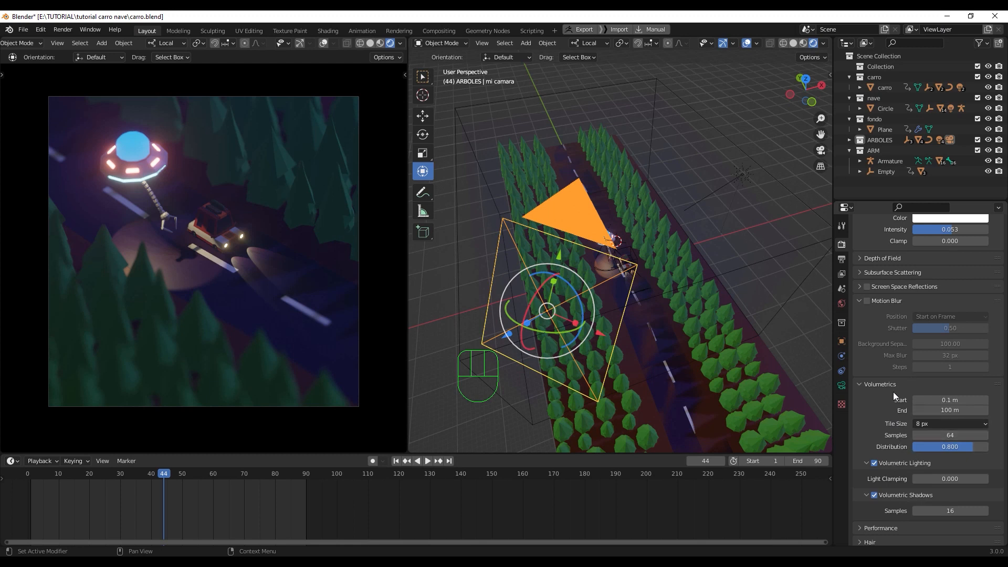
pyautogui.click(867, 301)
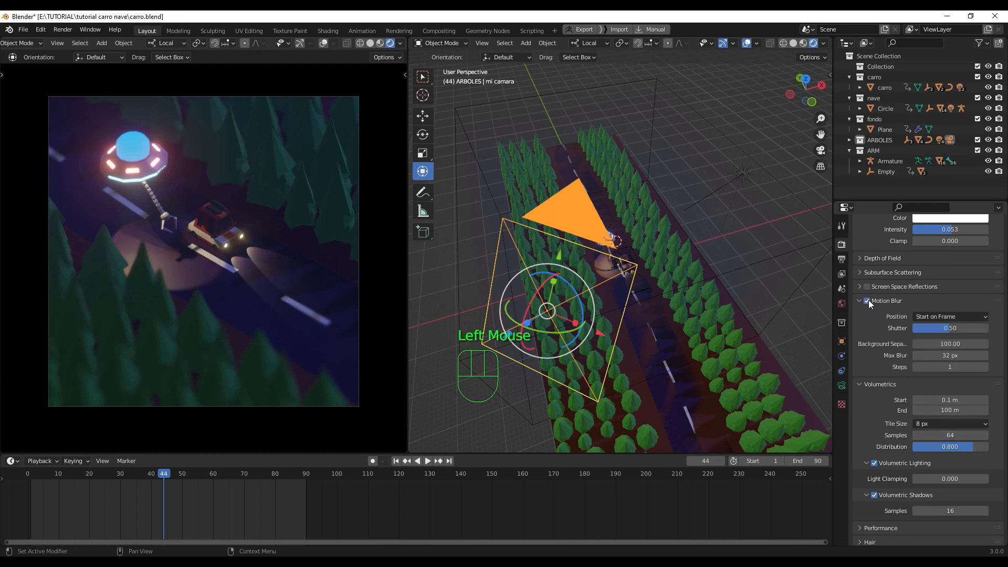
pyautogui.click(67, 30)
pyautogui.click(79, 41)
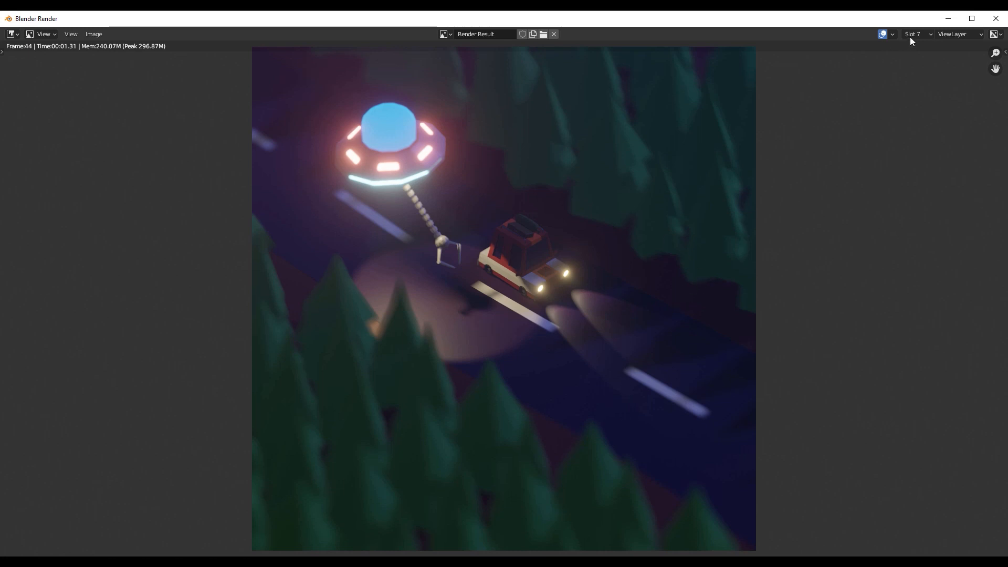
# Step: Compare the Slot 8 render without motion blur against the Slot 7 render with it, and close the render window
pyautogui.click(925, 35)
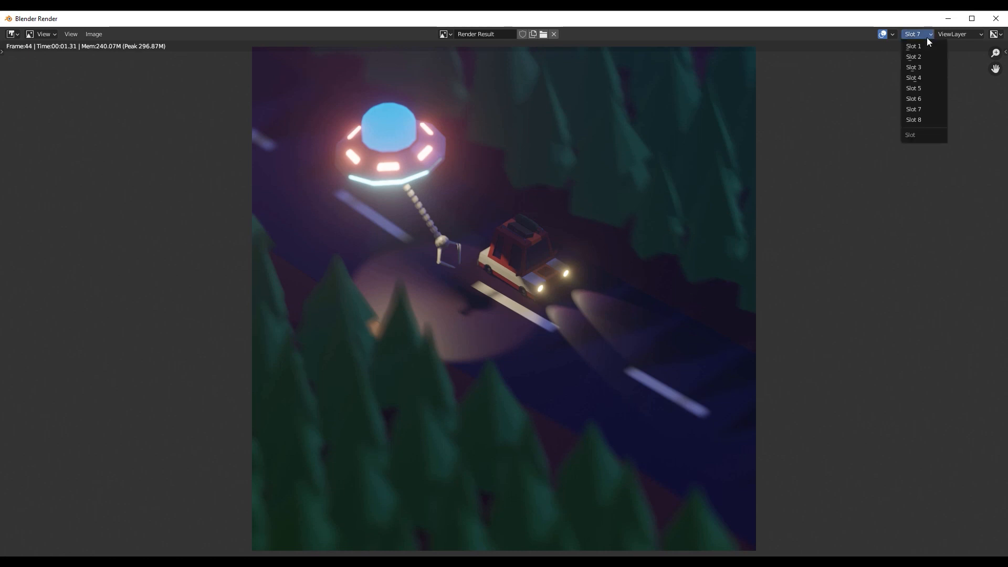
pyautogui.click(935, 128)
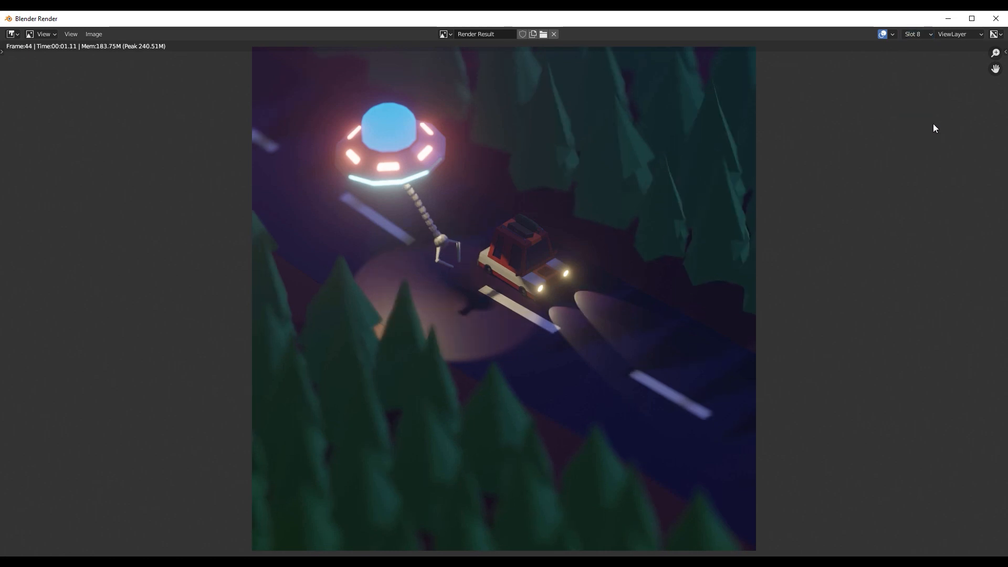
pyautogui.click(914, 35)
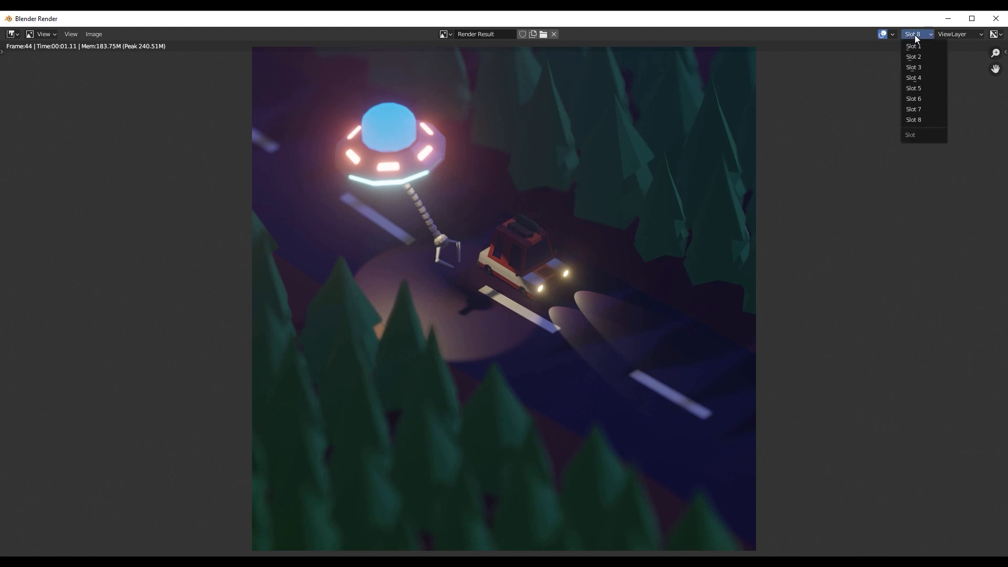
pyautogui.click(924, 110)
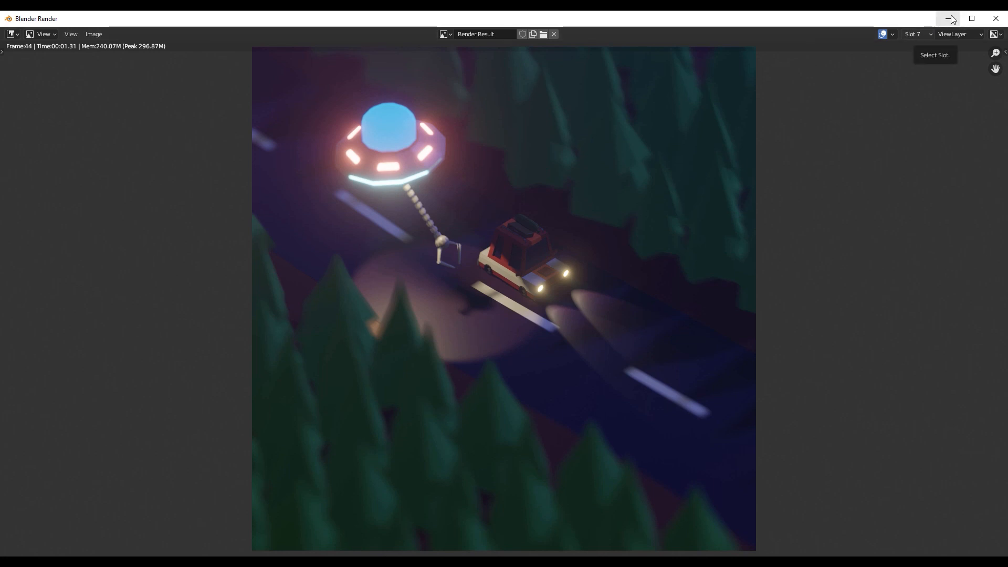
pyautogui.click(996, 18)
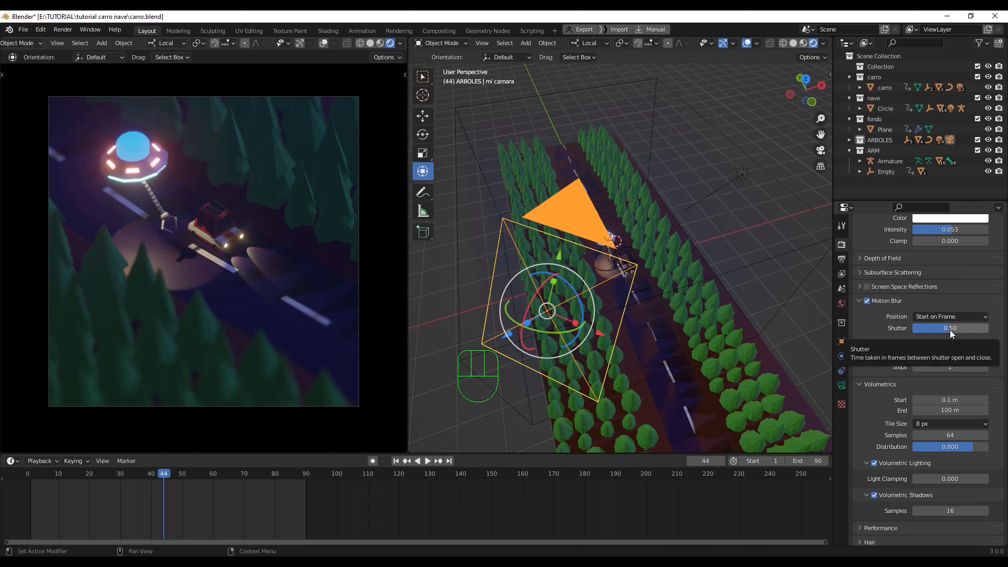
# Step: Try a motion blur shutter of 0.07 and check it in a test render of the frame
pyautogui.moveTo(946, 329); pyautogui.dragTo(914, 328)
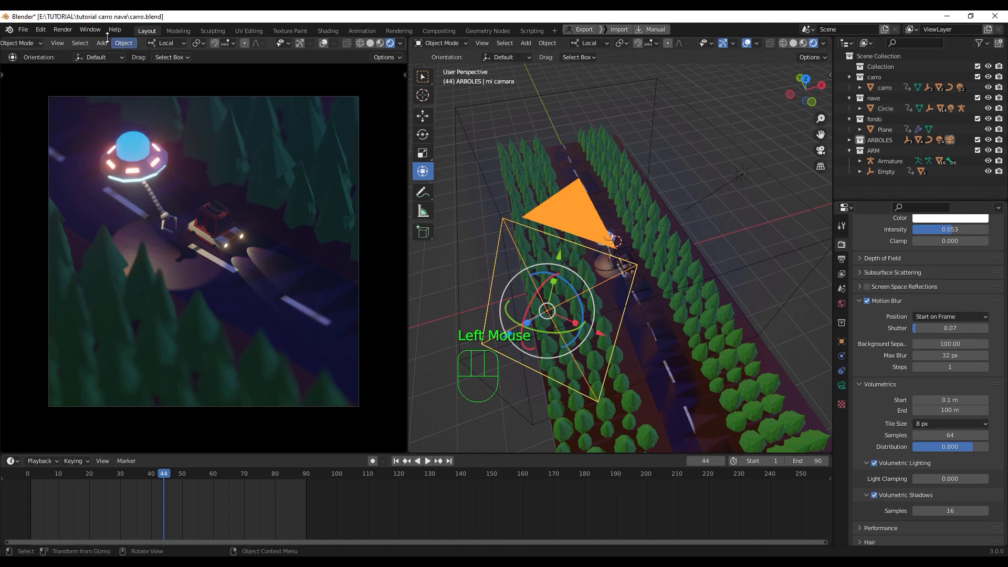
pyautogui.click(63, 29)
pyautogui.click(79, 42)
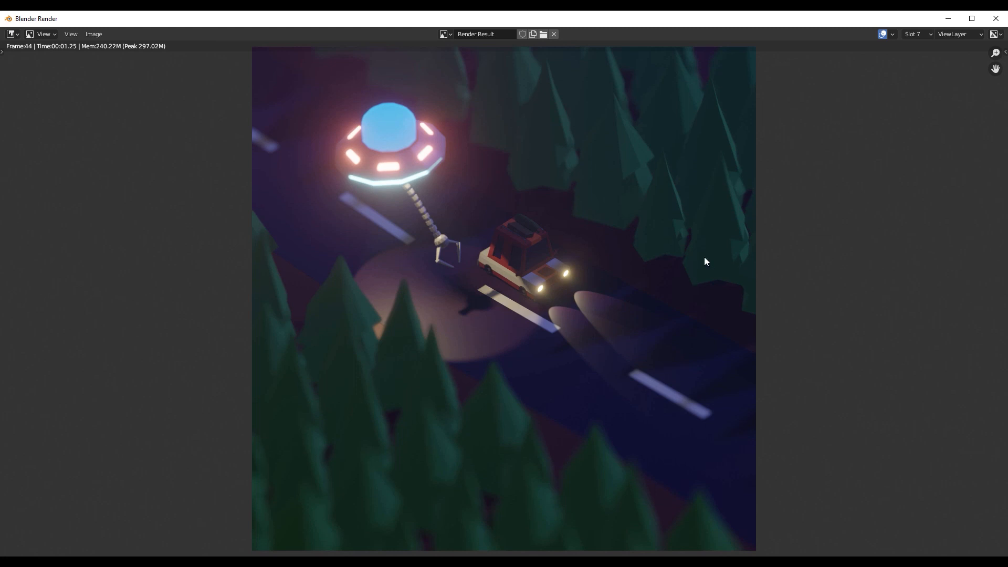
pyautogui.click(946, 20)
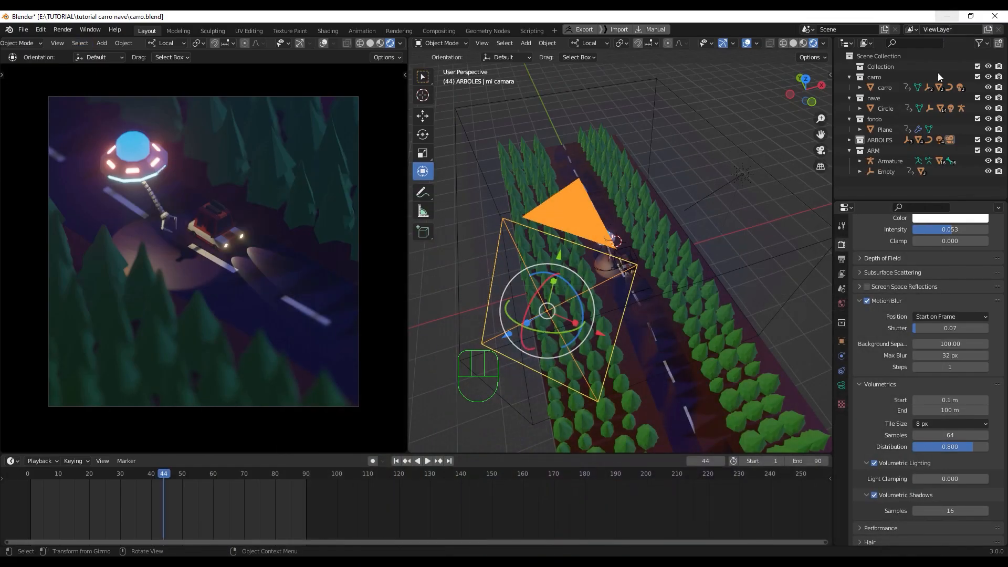
# Step: Try a motion blur shutter of 0.80 and check it in a test render of the frame
pyautogui.moveTo(917, 328); pyautogui.dragTo(972, 326)
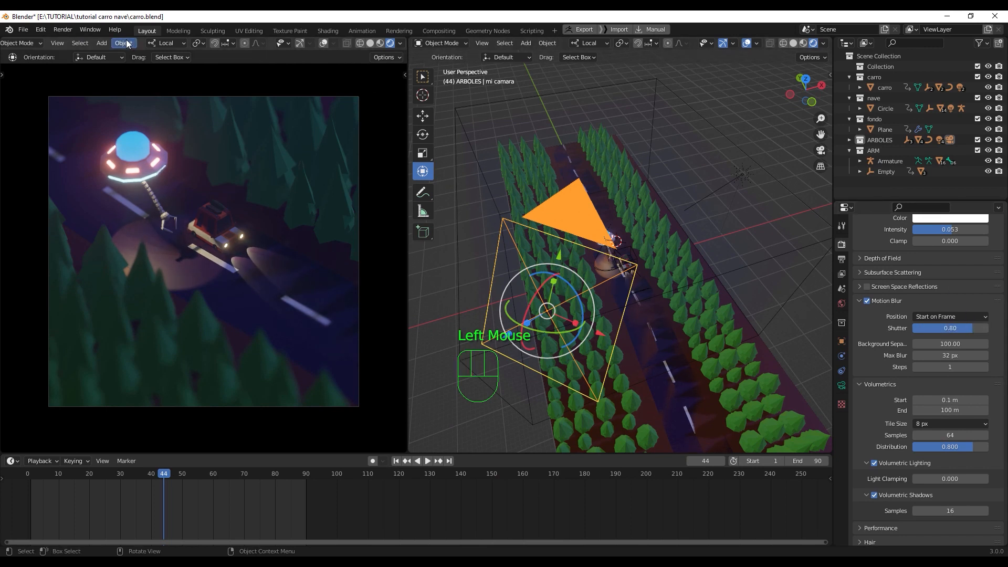
pyautogui.click(62, 29)
pyautogui.click(73, 41)
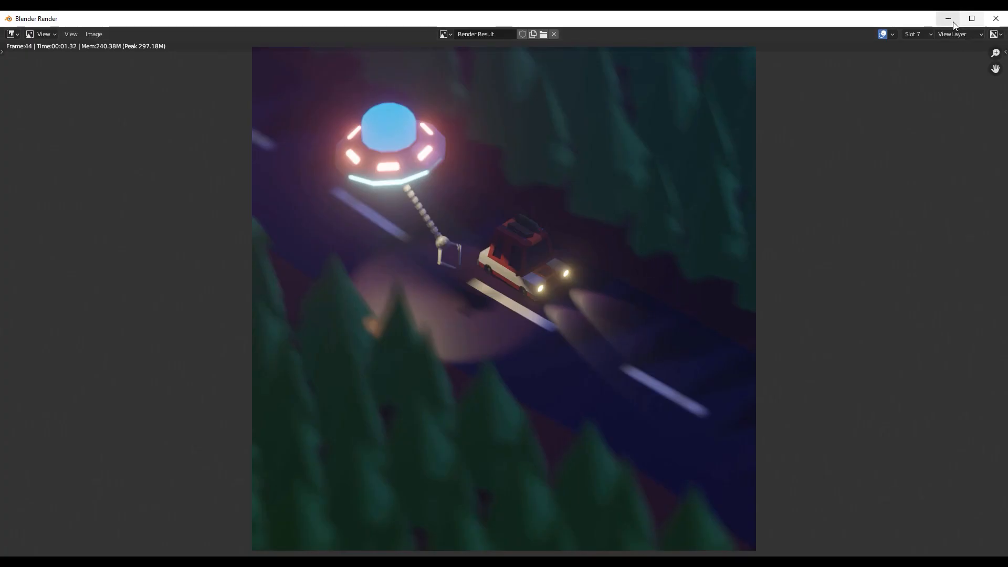
pyautogui.click(995, 18)
# Step: Set the motion blur shutter to 0.30
pyautogui.moveTo(961, 329); pyautogui.dragTo(922, 329)
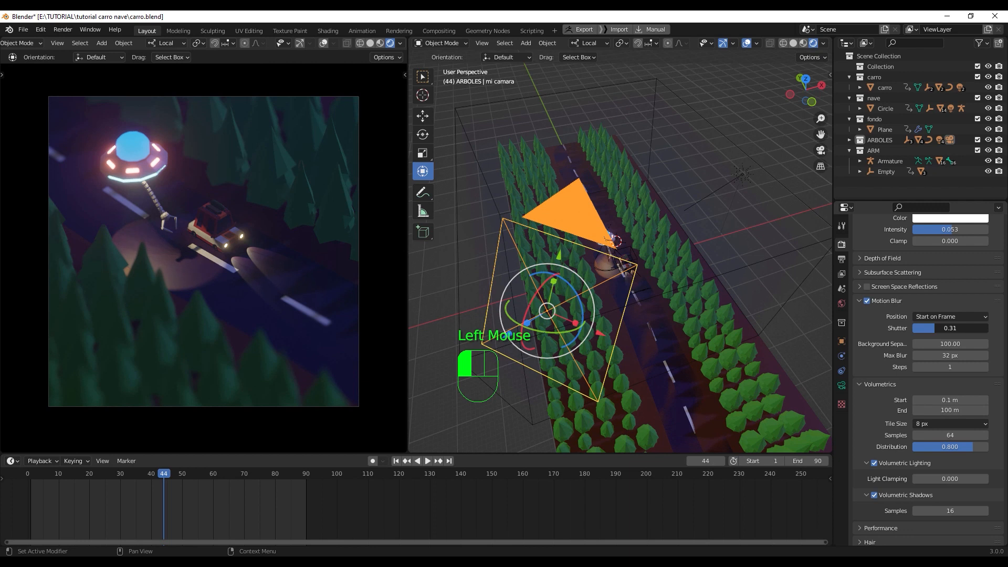
pyautogui.press('KP_0')
pyautogui.press('KP_Decimal')
pyautogui.press('KP_3')
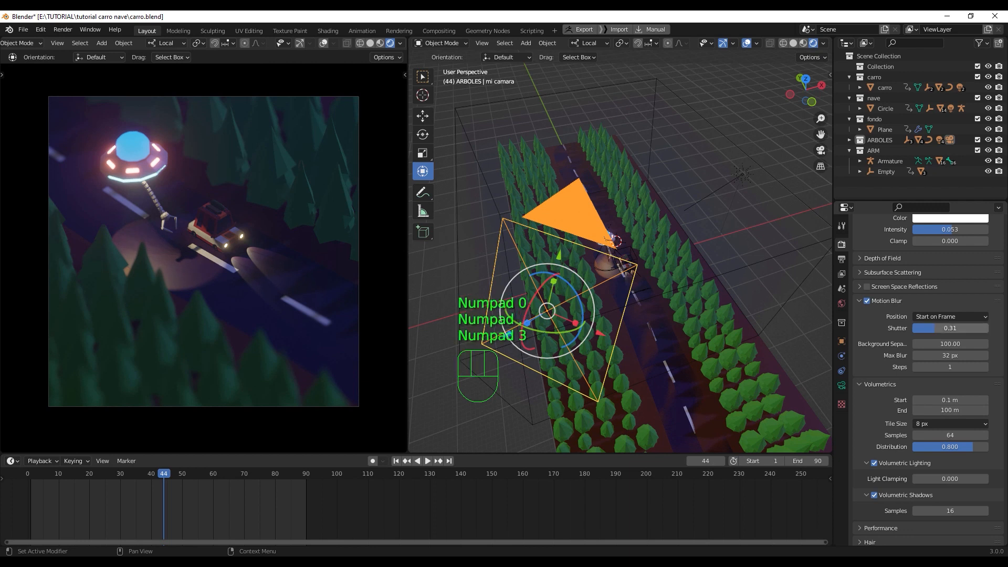
pyautogui.press('Return')
pyautogui.click(936, 328)
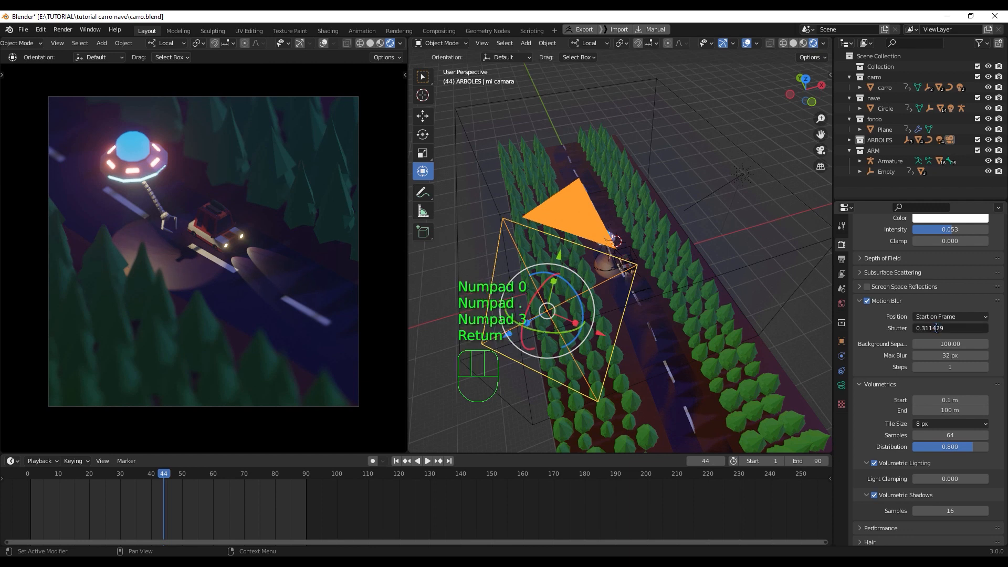
pyautogui.doubleClick(936, 328)
pyautogui.write('3')
pyautogui.press('Return')
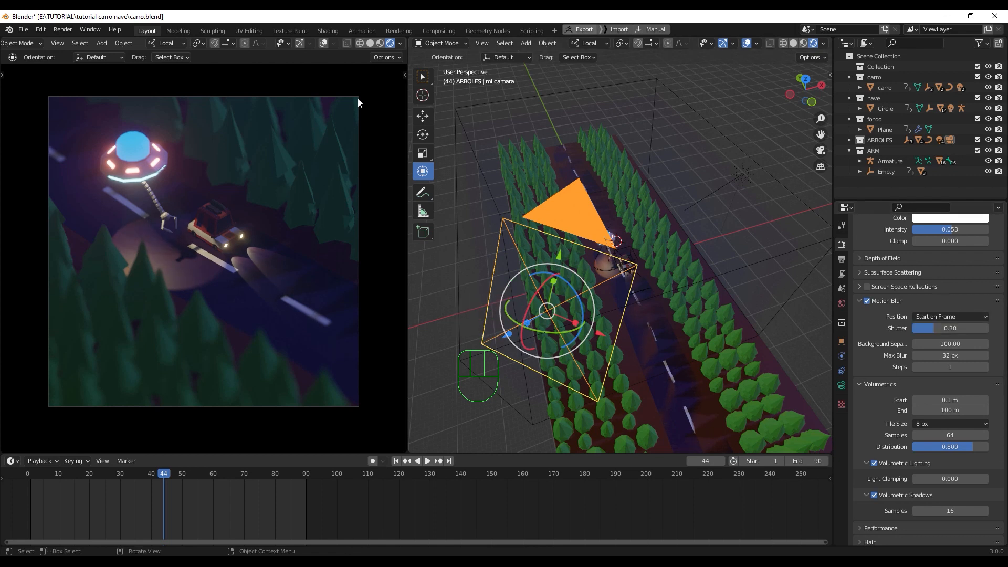
# Step: Render the frame with the new shutter value and compare it with the unblurred render in Slot 8
pyautogui.click(63, 30)
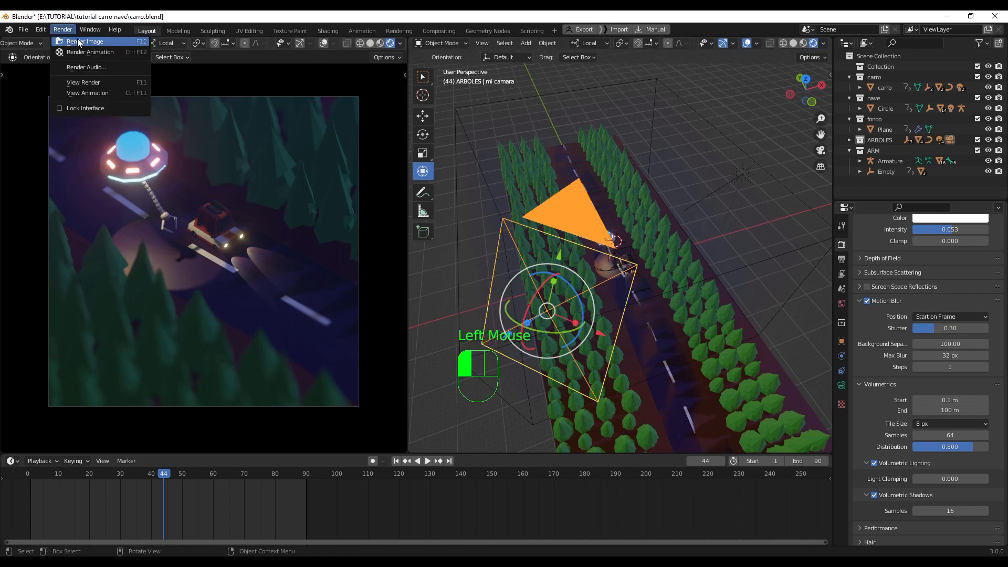
pyautogui.click(77, 41)
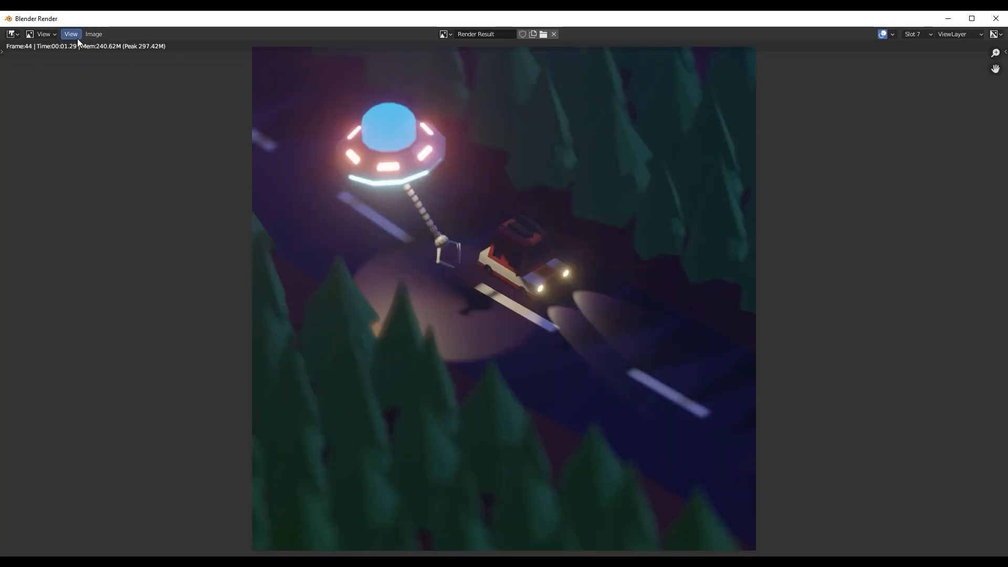
pyautogui.click(916, 34)
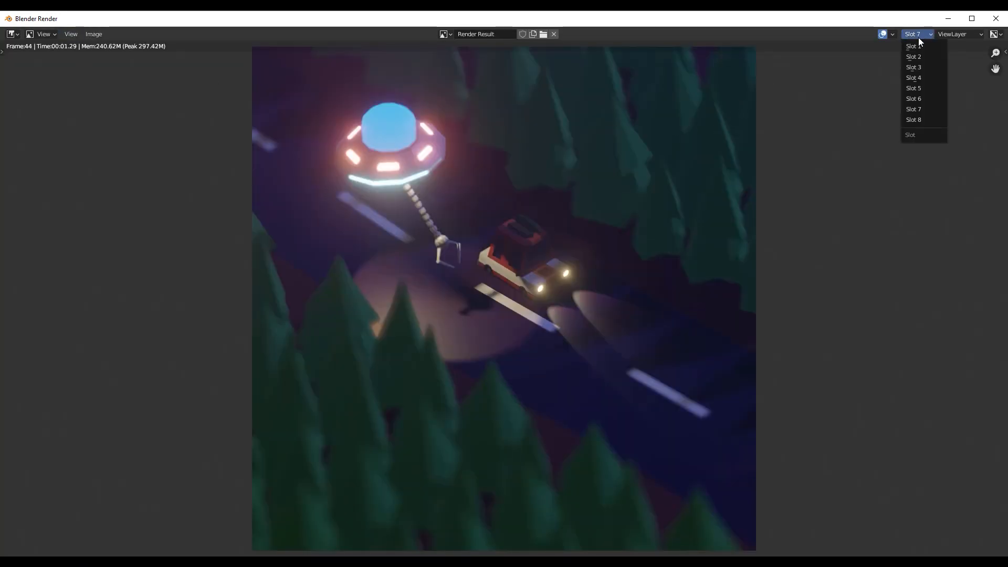
pyautogui.click(920, 120)
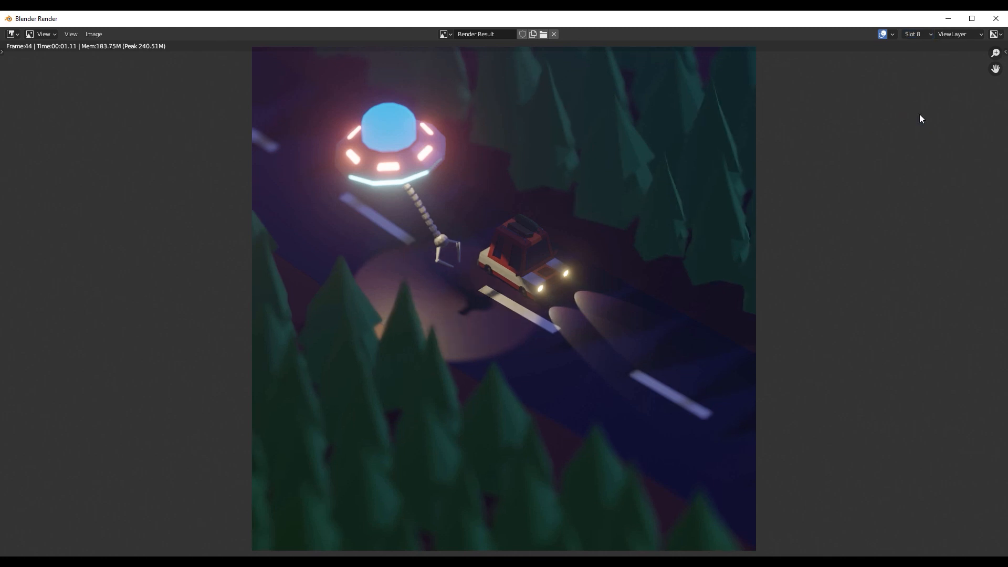
# Step: Show the Slot 7 render for comparison, and return to the scene
pyautogui.click(927, 34)
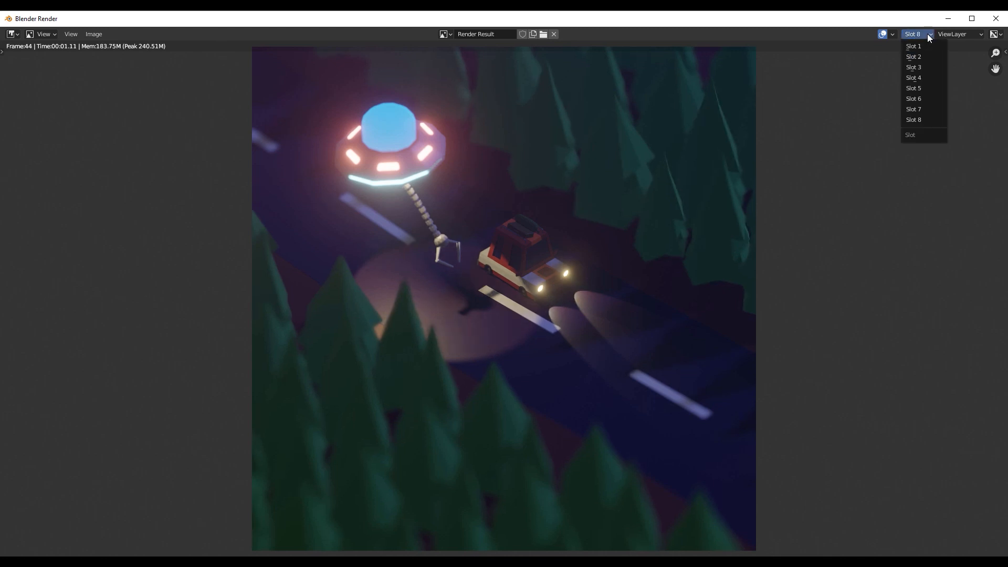
pyautogui.click(933, 109)
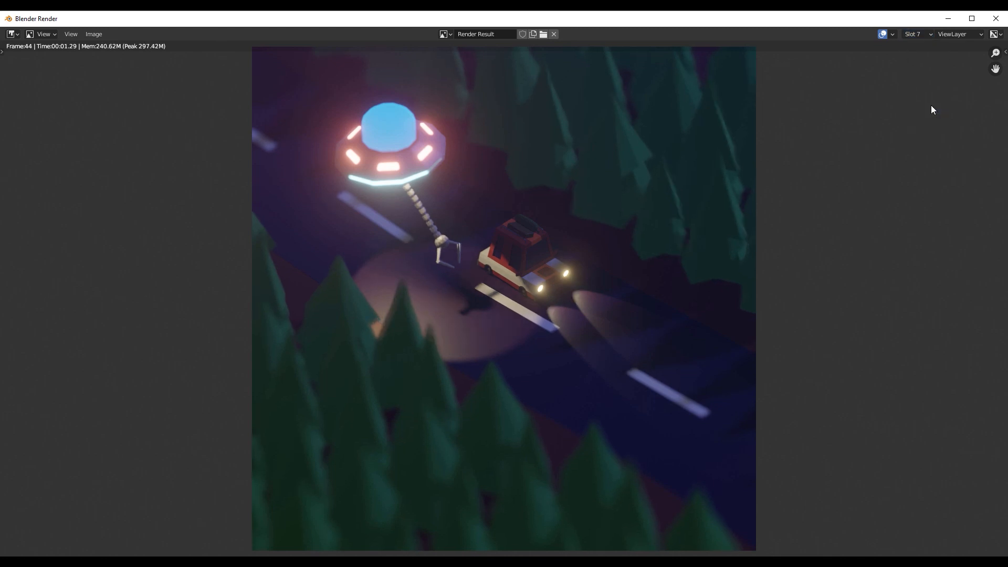
pyautogui.click(948, 19)
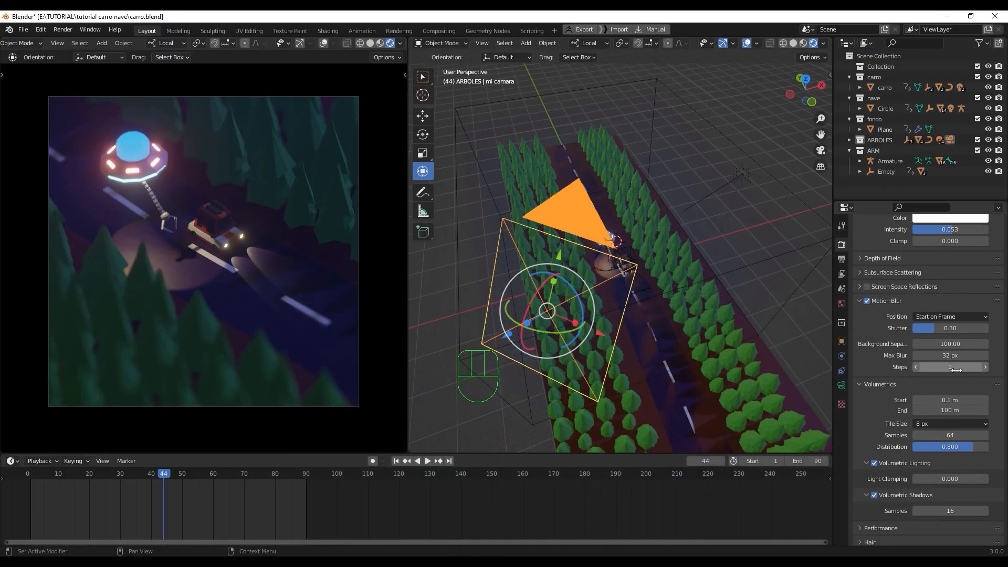
# Step: Turn off depth of field on the camera "mi camara" and render frame 44 as a test
pyautogui.click(842, 387)
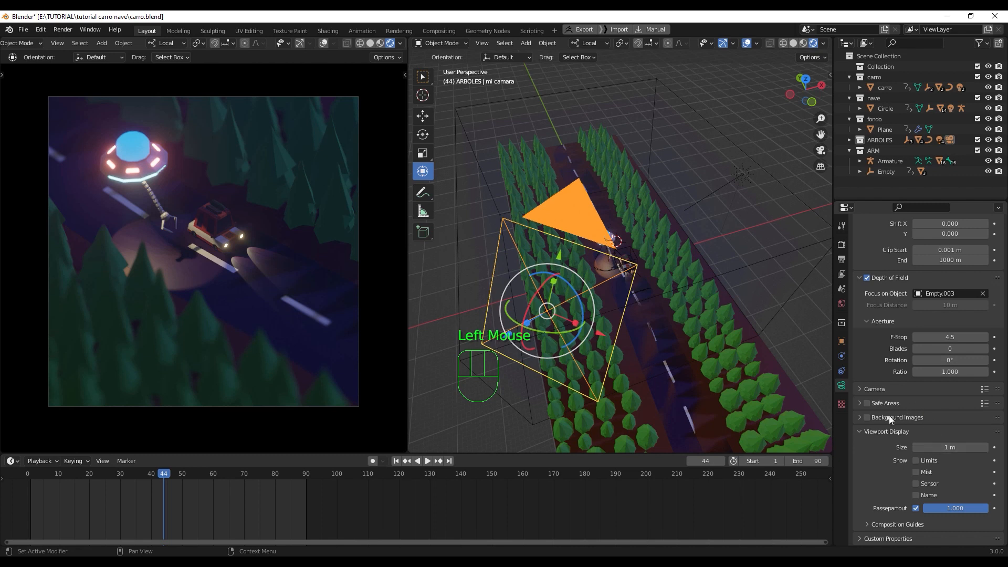
pyautogui.click(860, 430)
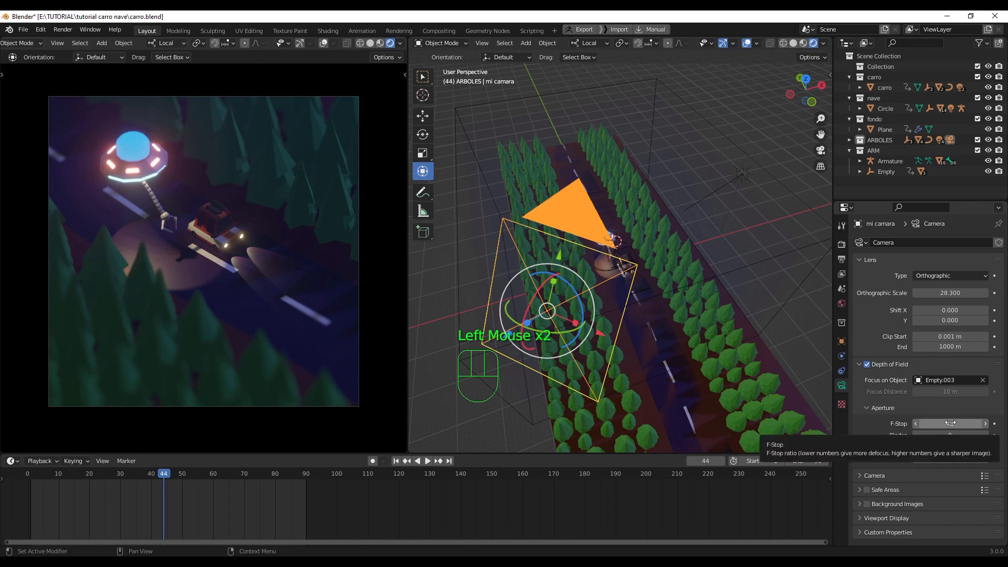
pyautogui.click(867, 364)
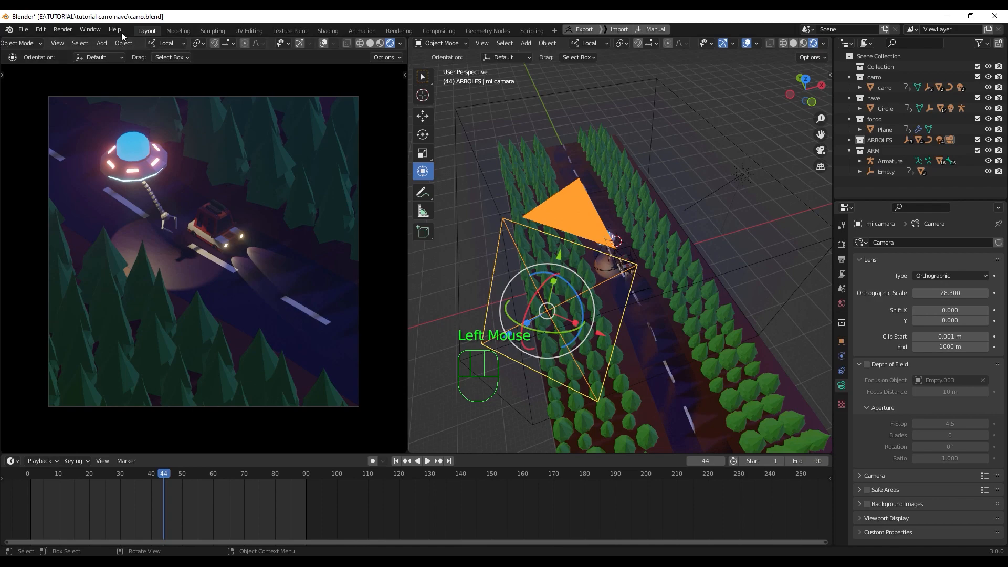
pyautogui.click(63, 31)
pyautogui.click(74, 40)
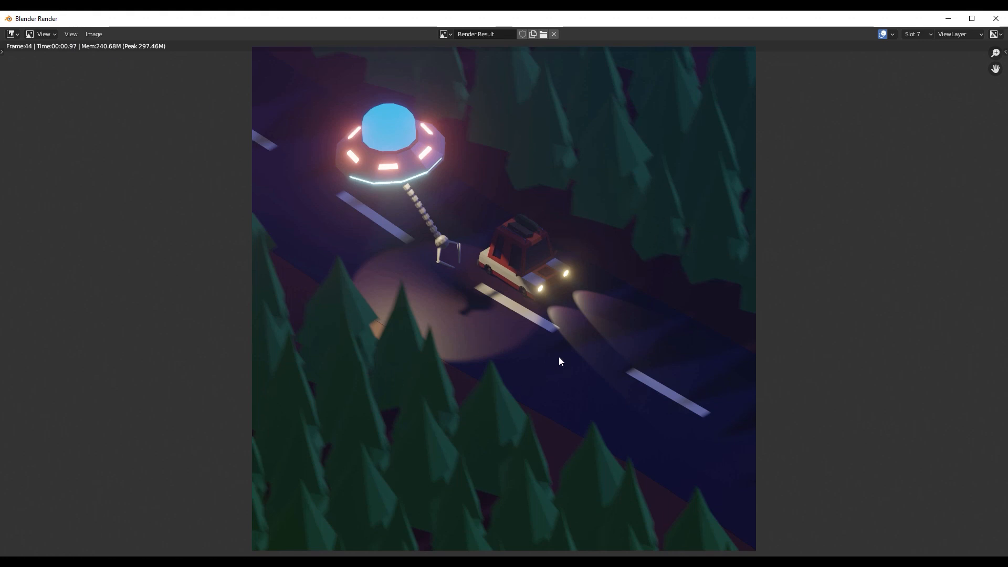
# Step: Compare the render without depth of field in Slot 7 against the one in Slot 8, and return to the scene
pyautogui.click(932, 33)
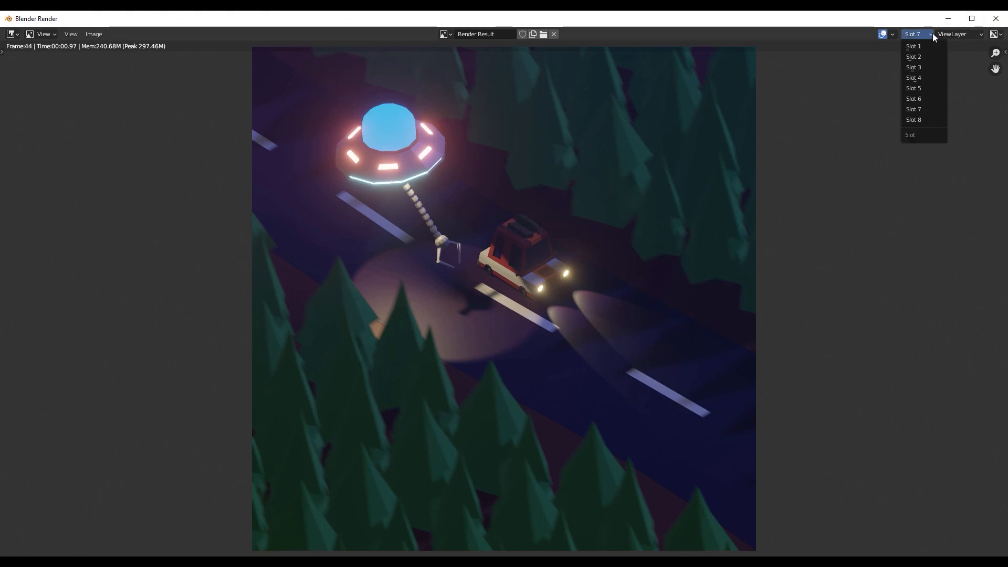
pyautogui.click(938, 123)
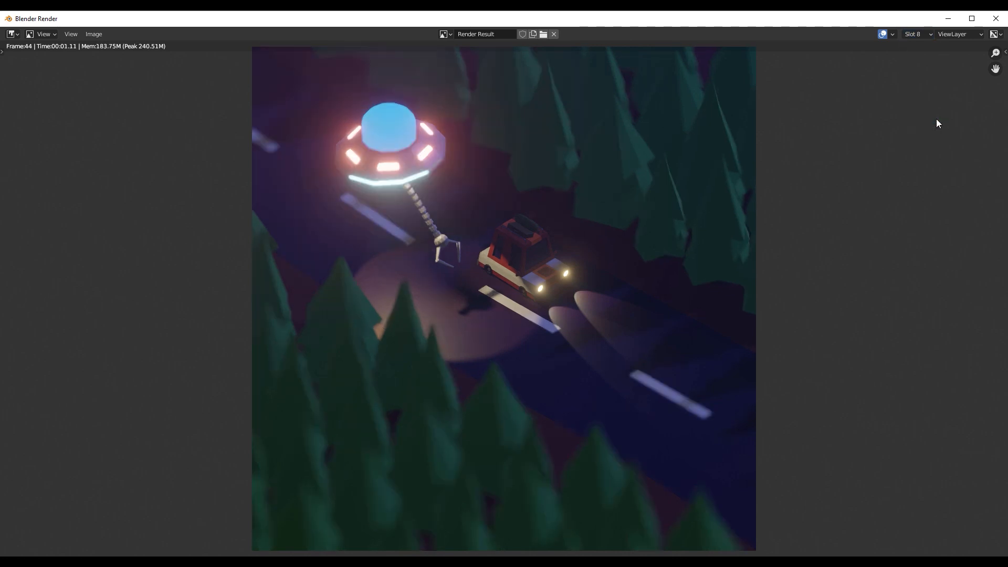
pyautogui.click(929, 33)
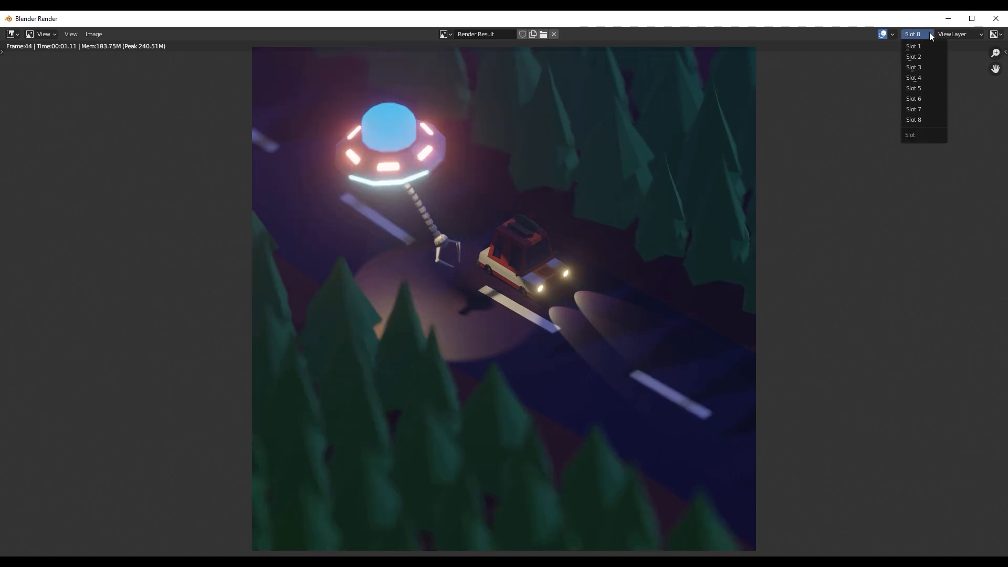
pyautogui.click(934, 110)
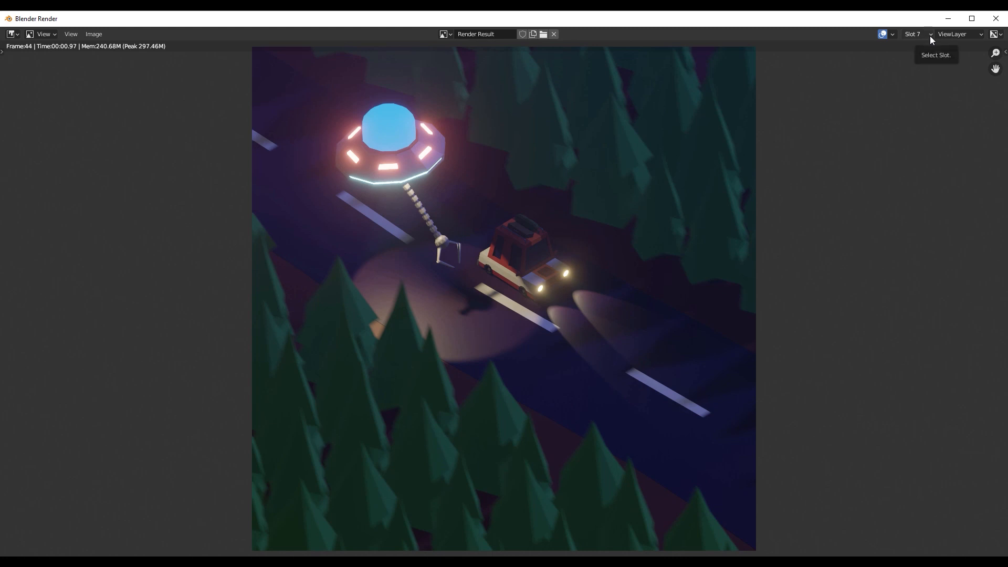
pyautogui.click(948, 18)
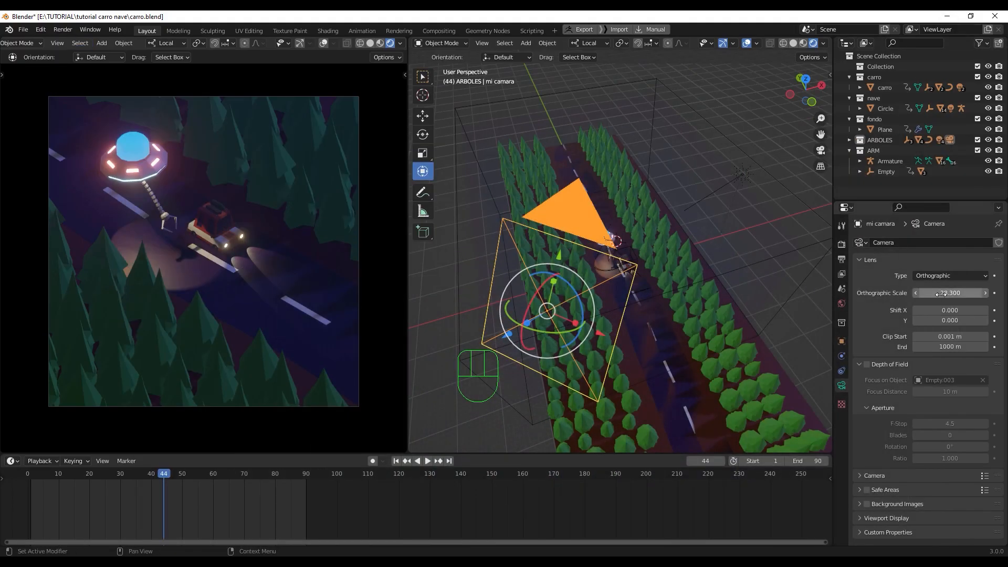
# Step: Turn the camera's depth of field back on and play the animation briefly
pyautogui.click(867, 365)
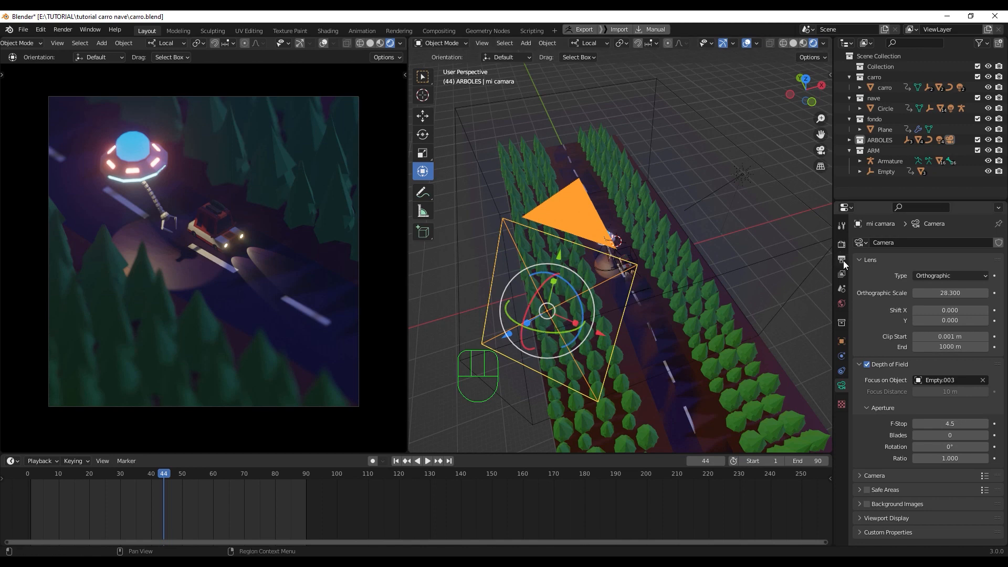
pyautogui.press('space')
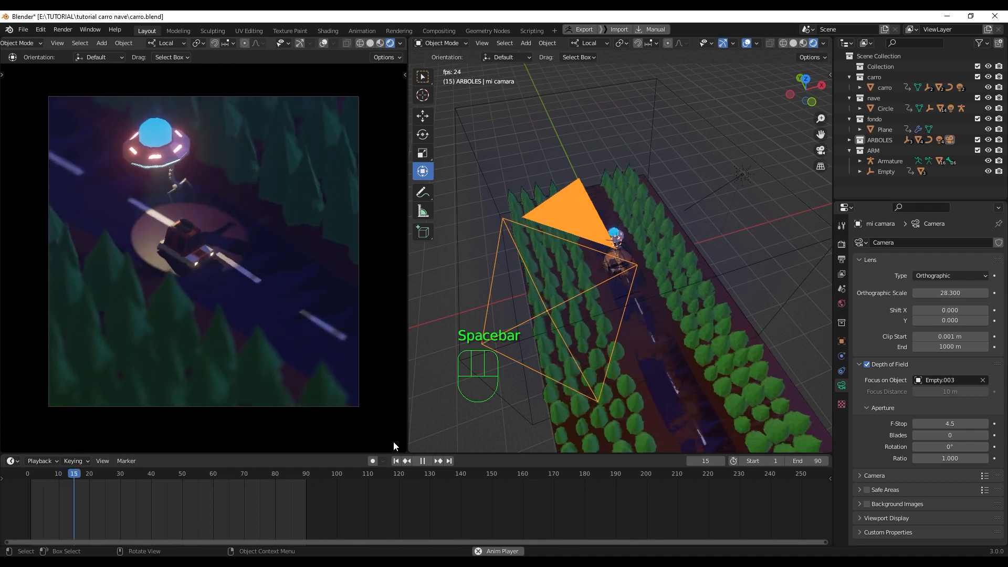
pyautogui.press('space')
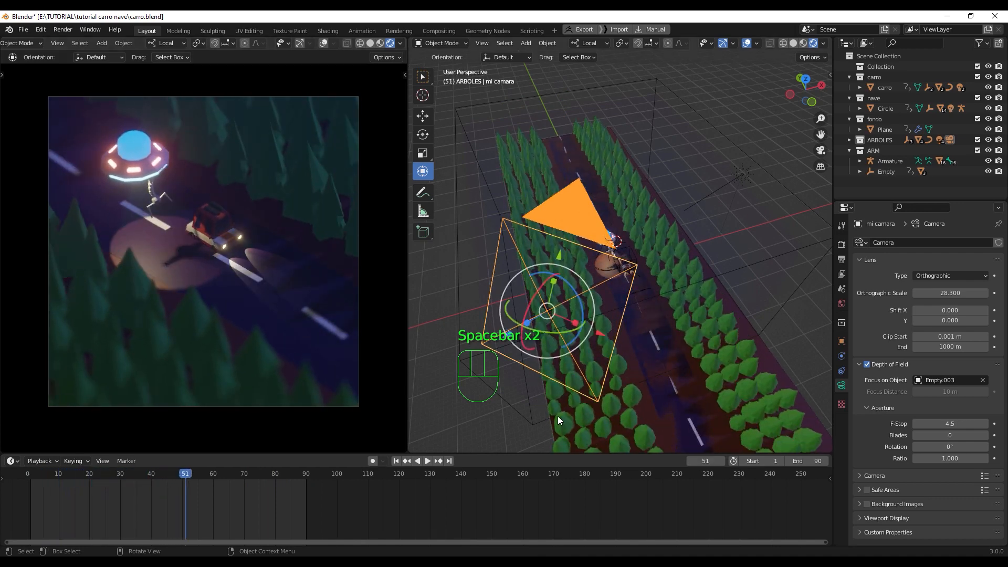
# Step: Review the Eevee render settings for depth of field, subsurface scattering, motion blur and volumetrics
pyautogui.click(841, 244)
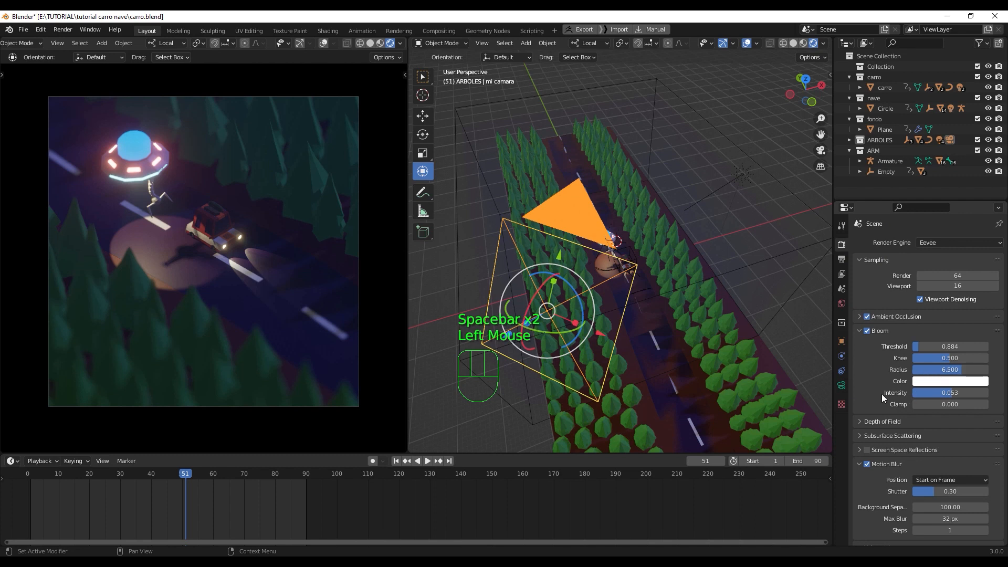
pyautogui.scroll(-2, 879, 391)
pyautogui.click(877, 361)
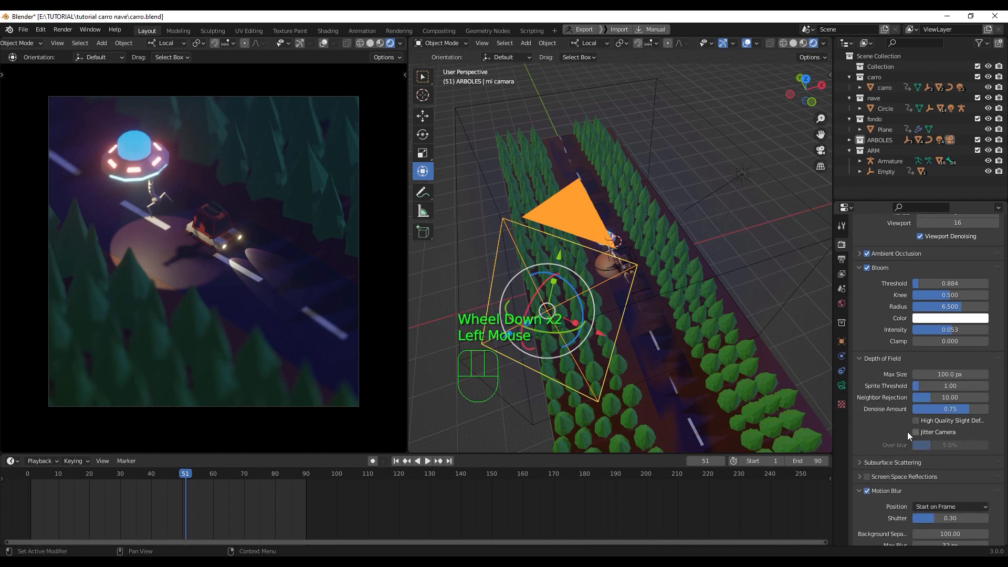
pyautogui.scroll(-2, 878, 405)
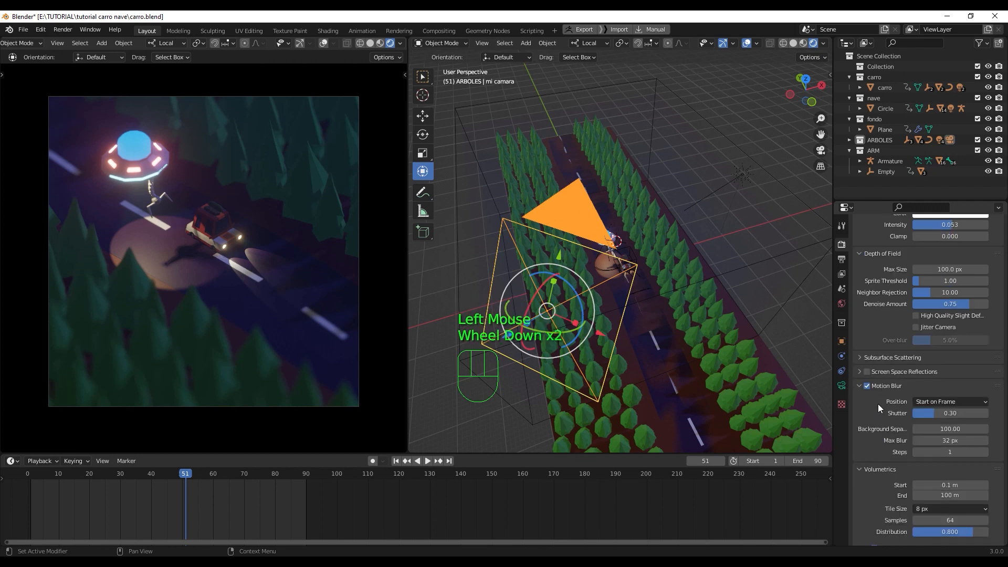
pyautogui.click(878, 357)
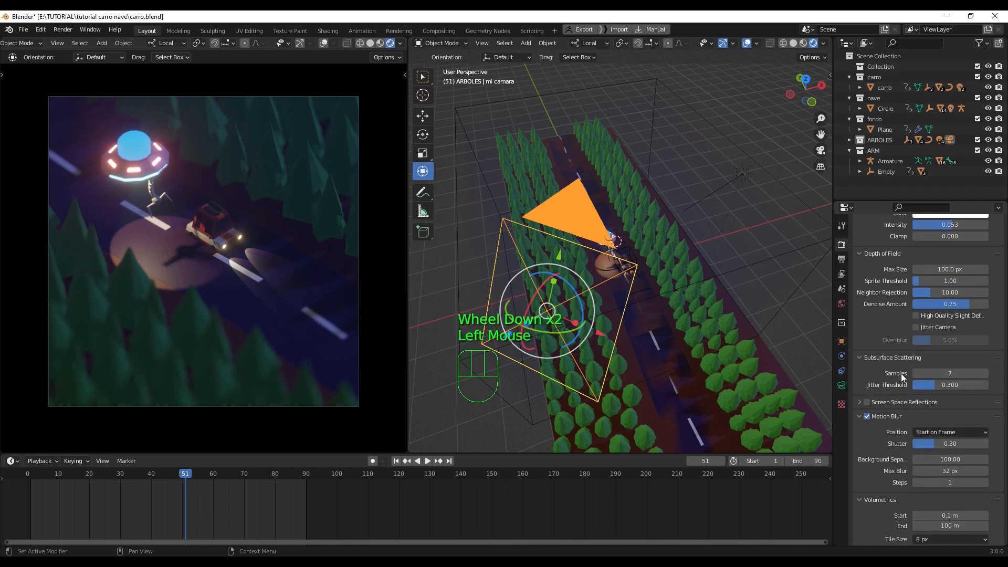
pyautogui.scroll(-1, 882, 420)
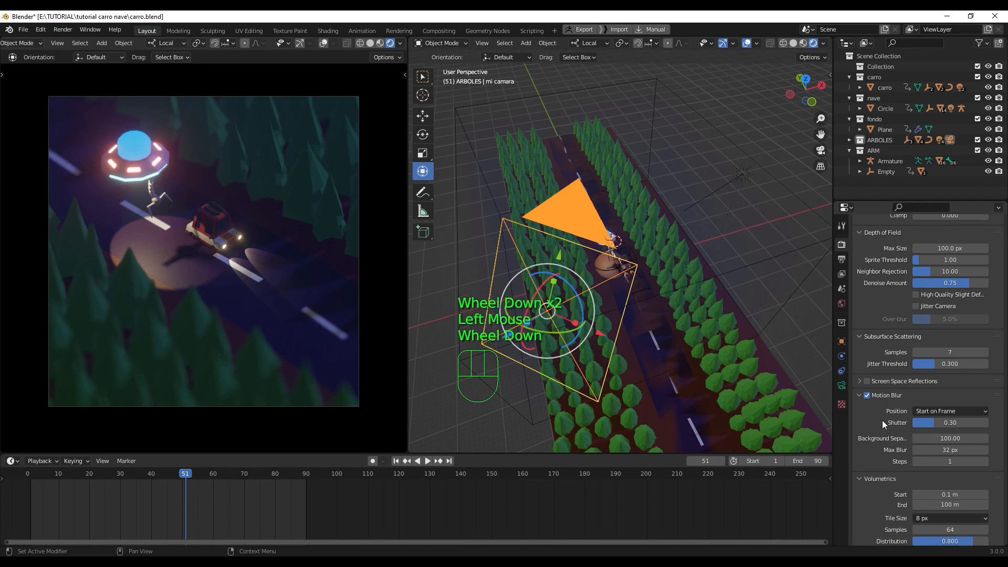
pyautogui.click(951, 351)
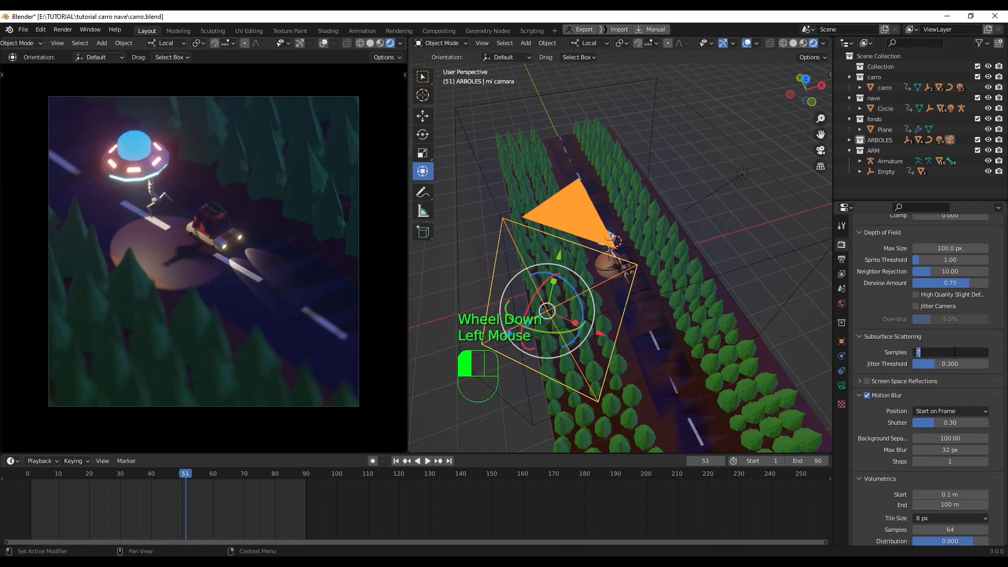
pyautogui.click(887, 349)
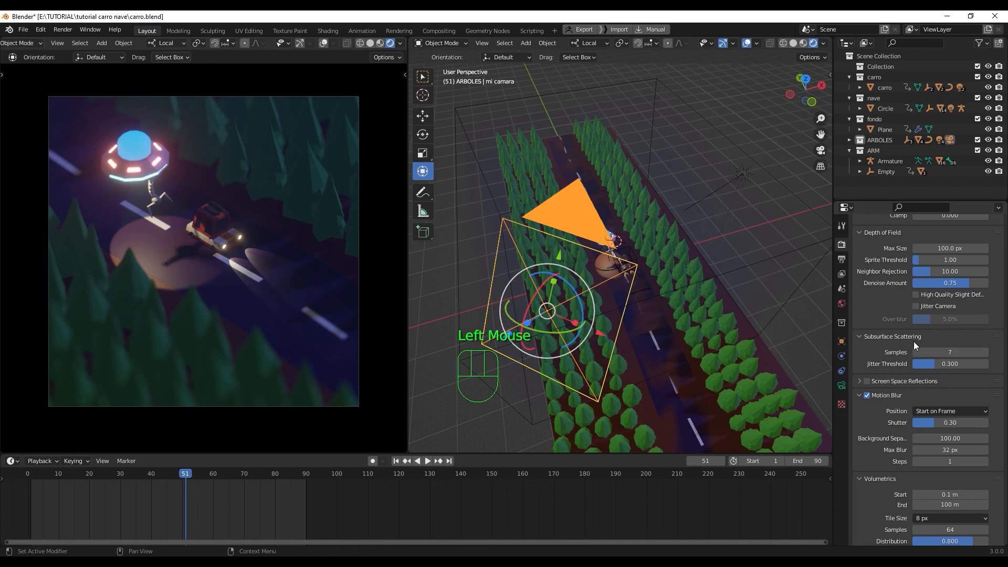
pyautogui.scroll(-3, 873, 450)
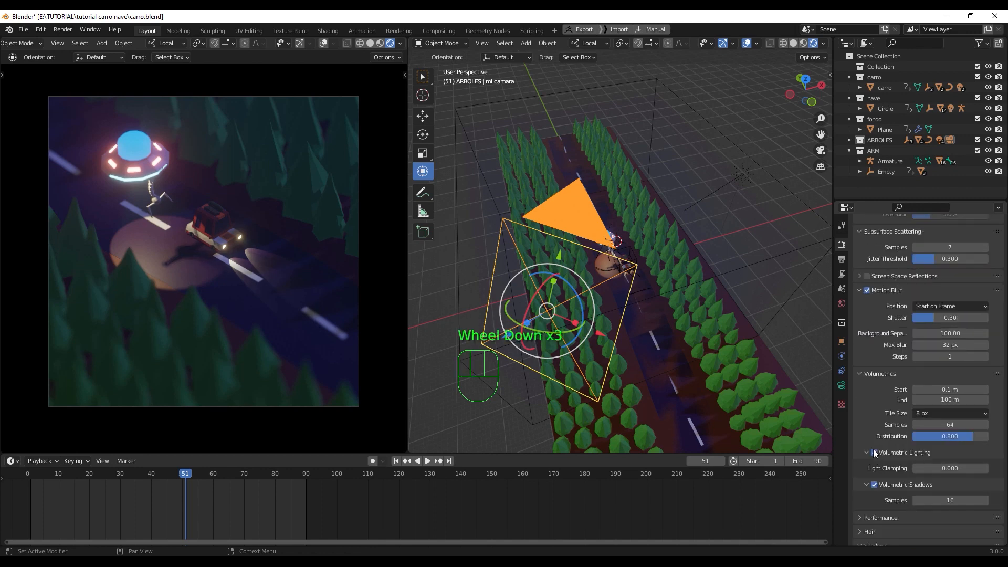
pyautogui.click(873, 452)
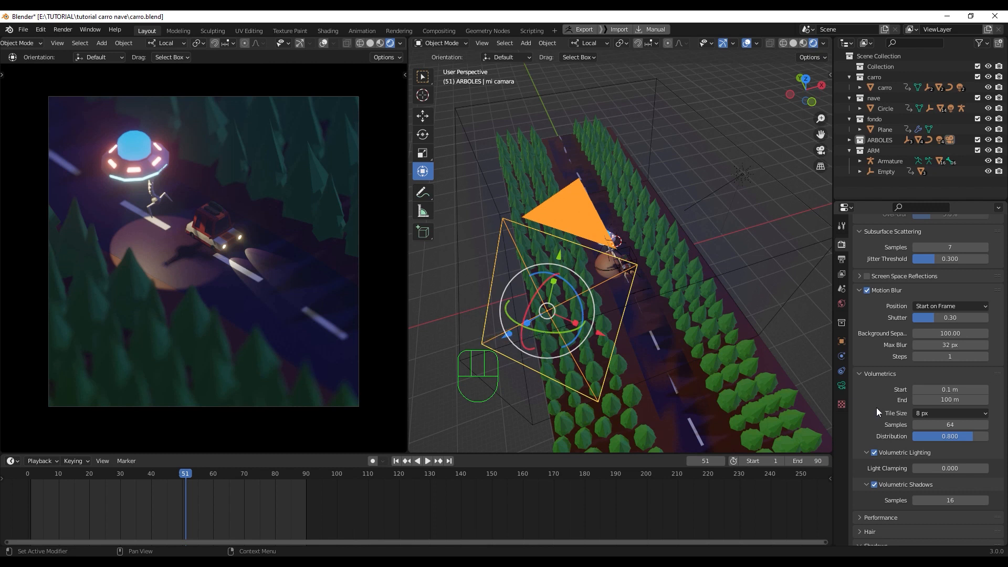
pyautogui.click(985, 415)
pyautogui.scroll(-3, 887, 499)
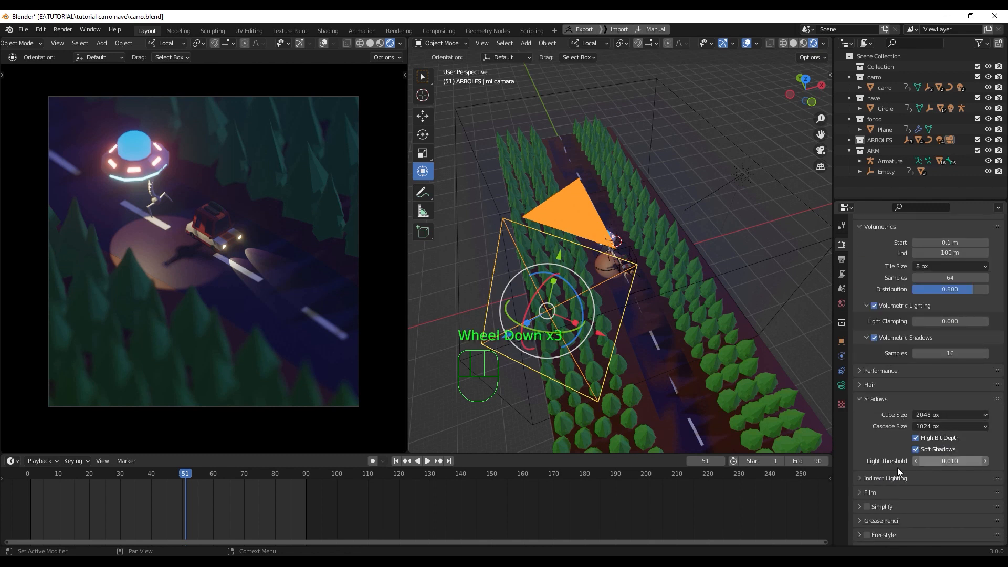
# Step: Look through the Indirect Lighting, Film and Simplify render settings and collapse them again
pyautogui.scroll(-1, 873, 428)
pyautogui.click(877, 465)
pyautogui.click(878, 465)
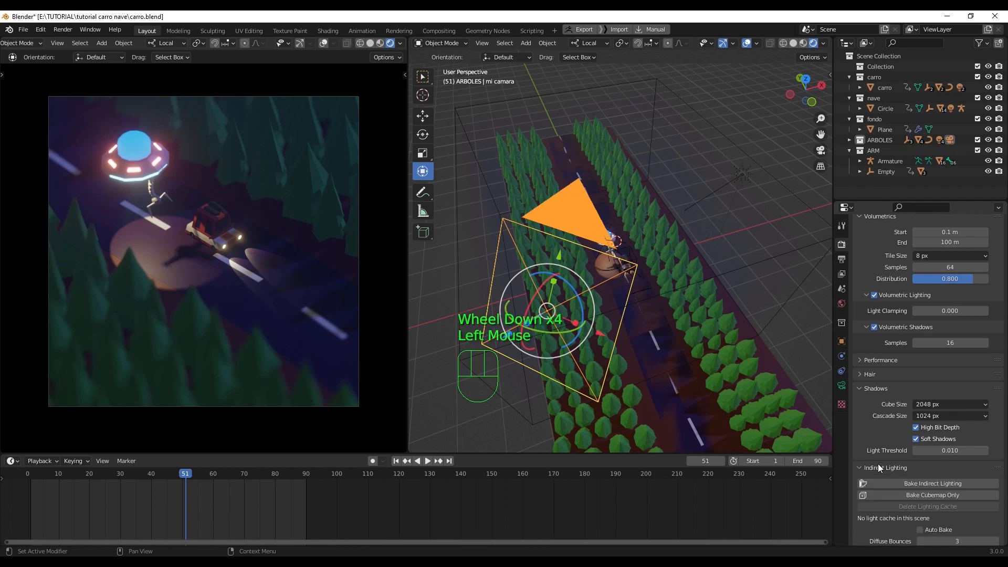
pyautogui.click(880, 483)
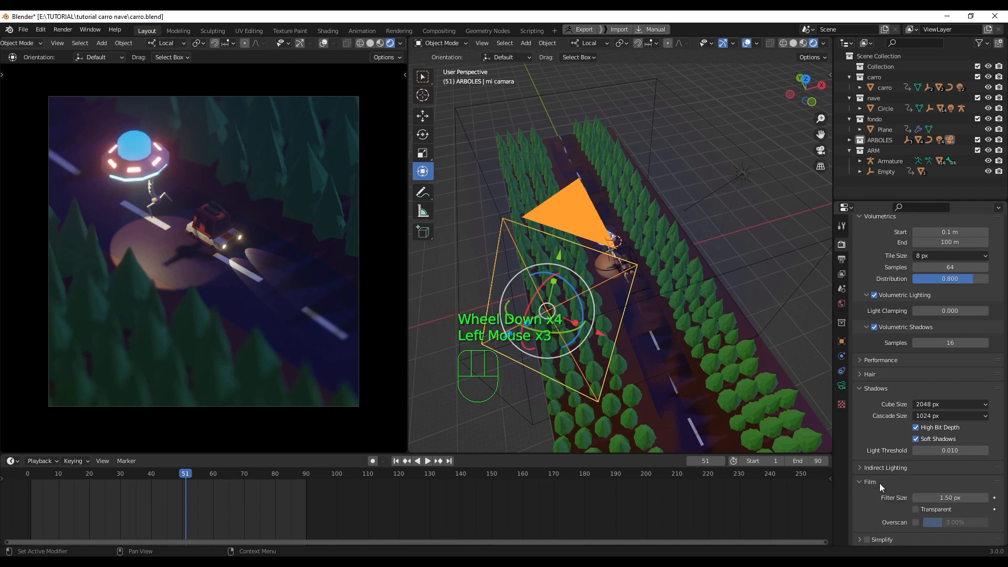
pyautogui.click(879, 483)
pyautogui.click(888, 494)
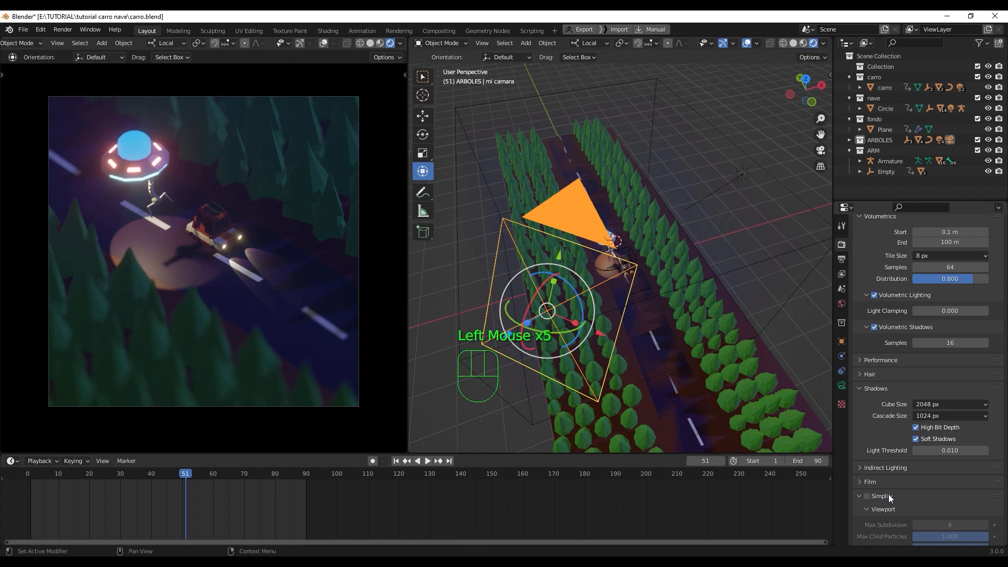
pyautogui.click(888, 494)
pyautogui.scroll(-2, 887, 439)
# Step: Try the Medium High Contrast look in the scene's color management
pyautogui.click(899, 537)
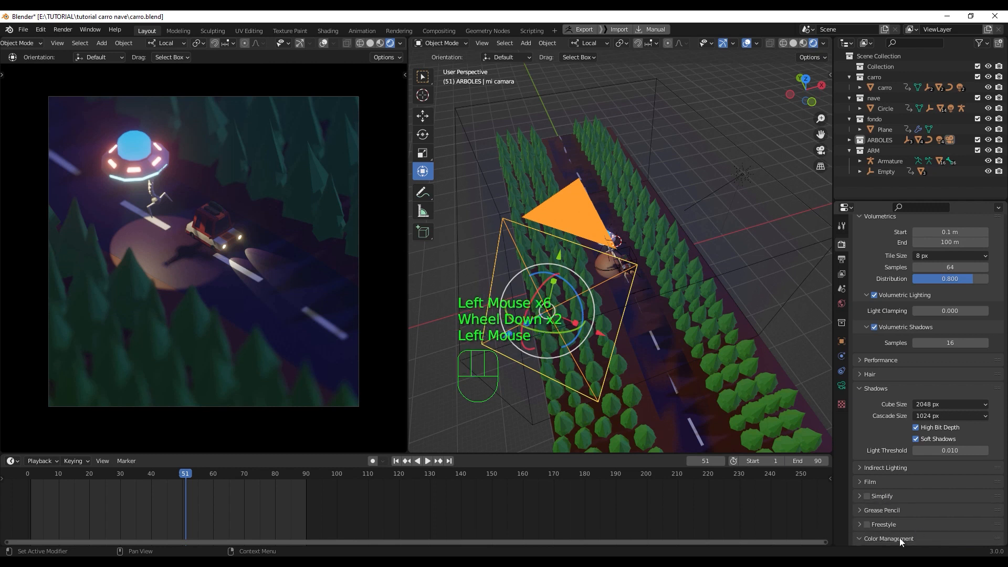
pyautogui.scroll(-3, 902, 464)
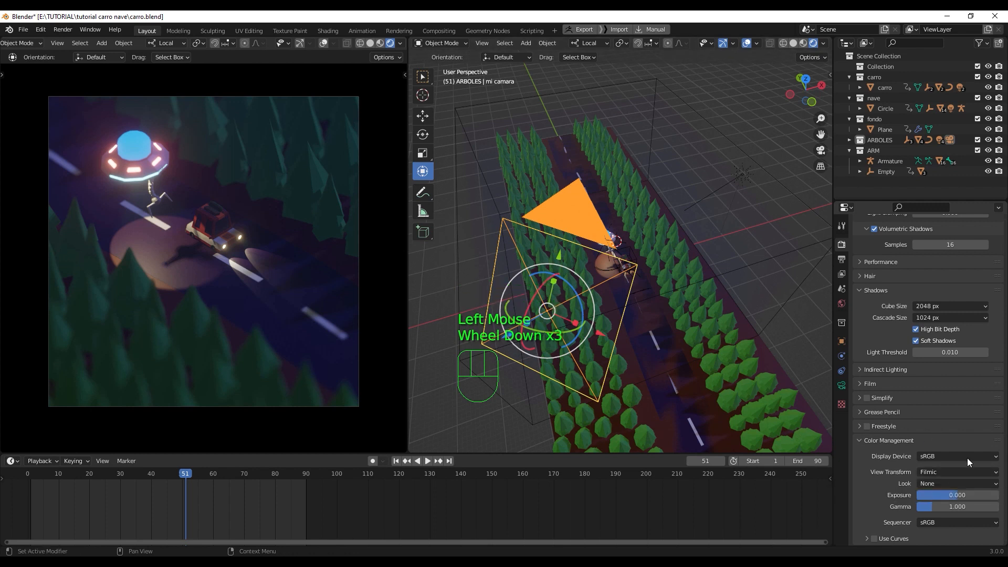
pyautogui.click(994, 473)
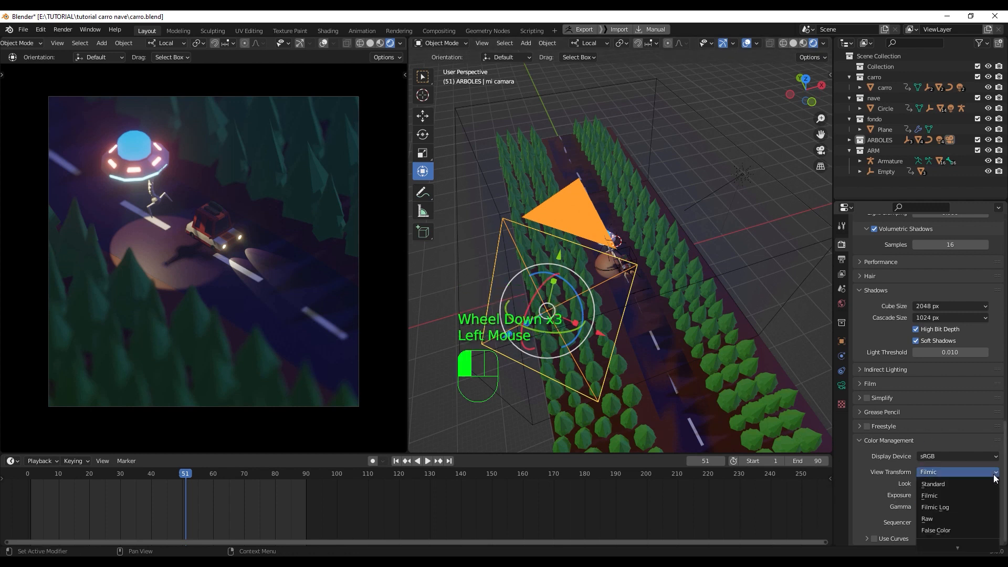
pyautogui.click(995, 483)
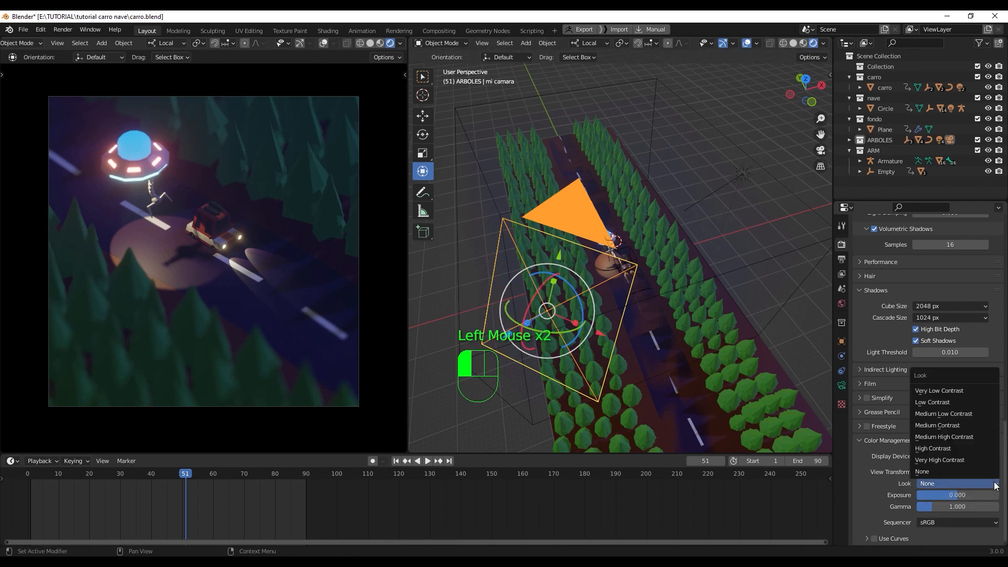
pyautogui.click(980, 438)
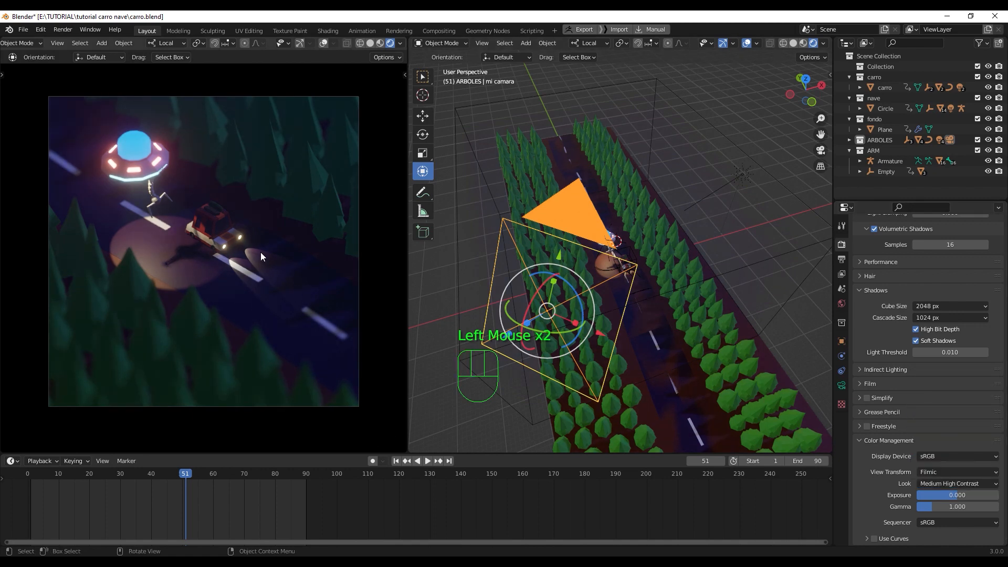
# Step: Try the Medium Contrast, Very High Contrast, Medium Low Contrast and Very Low Contrast looks in the scene's color management
pyautogui.click(970, 484)
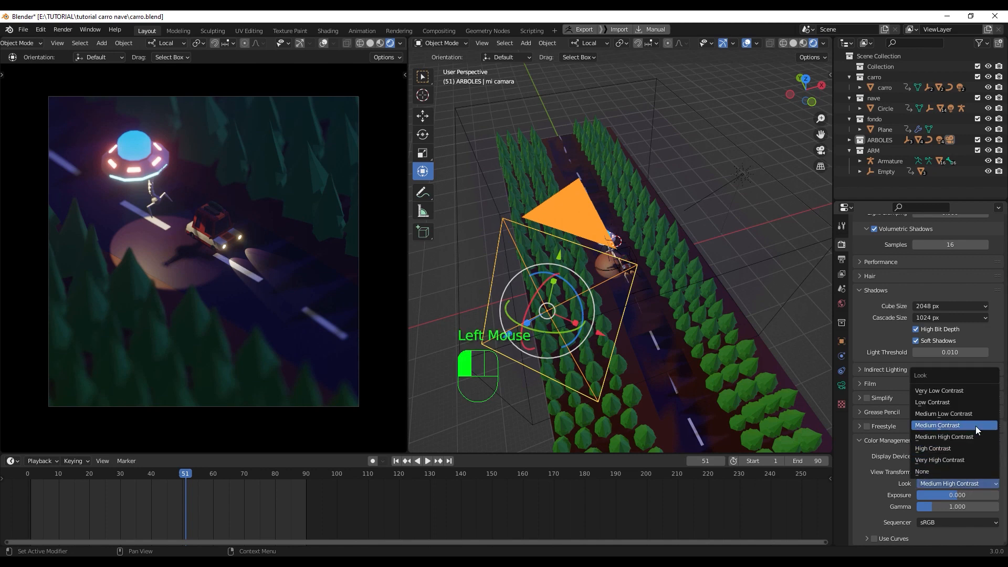
pyautogui.click(975, 427)
pyautogui.click(985, 485)
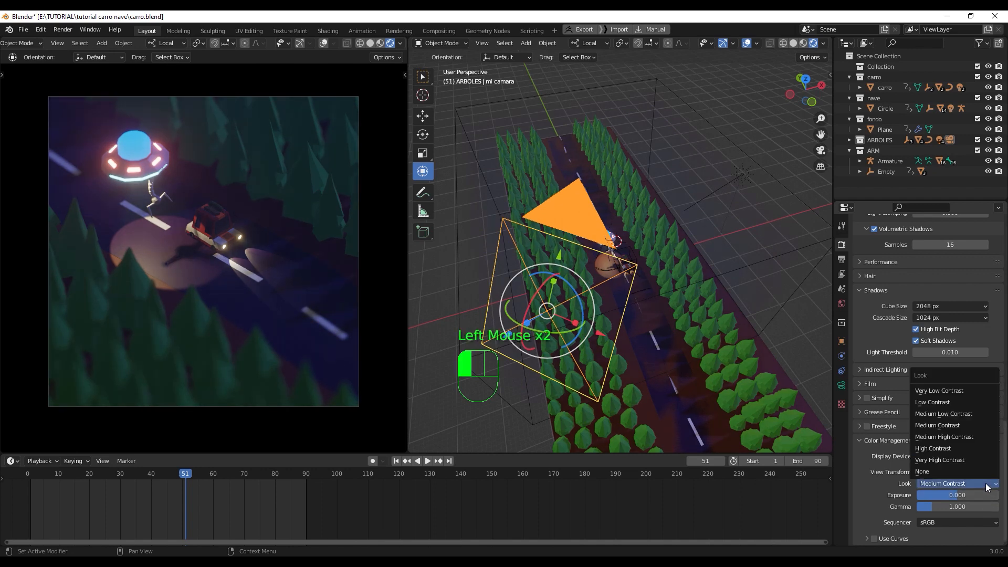
pyautogui.click(985, 460)
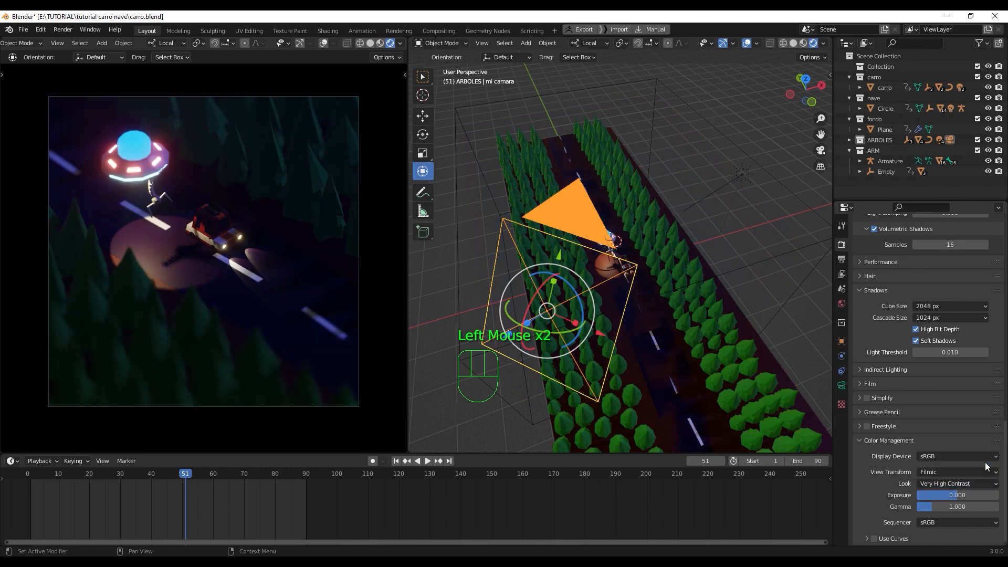
pyautogui.click(981, 488)
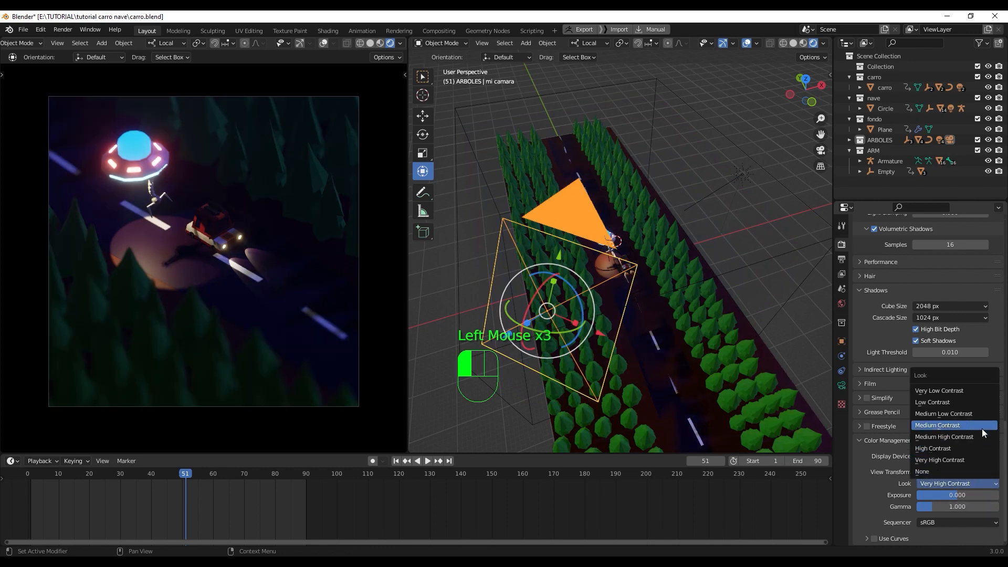
pyautogui.click(978, 413)
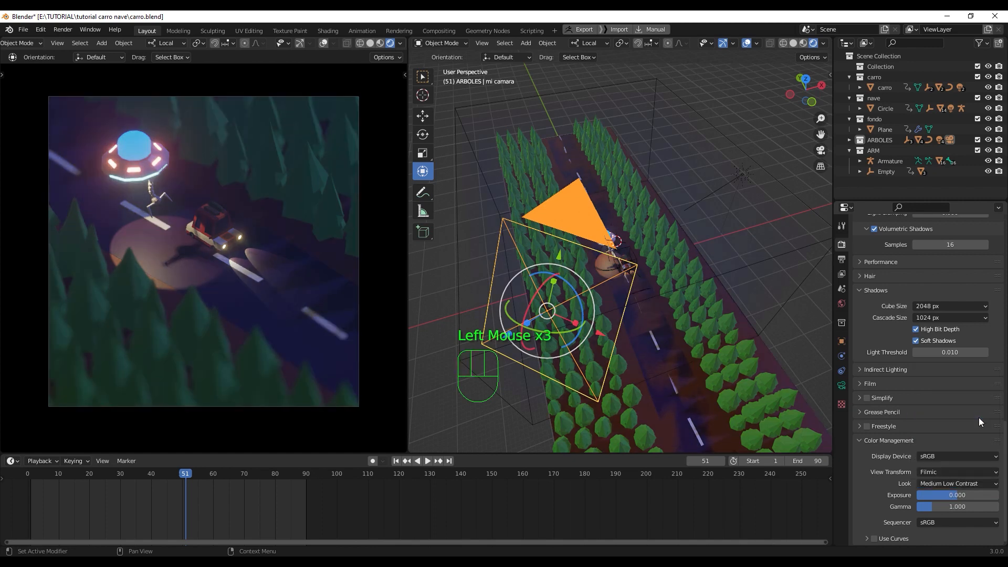
pyautogui.click(983, 484)
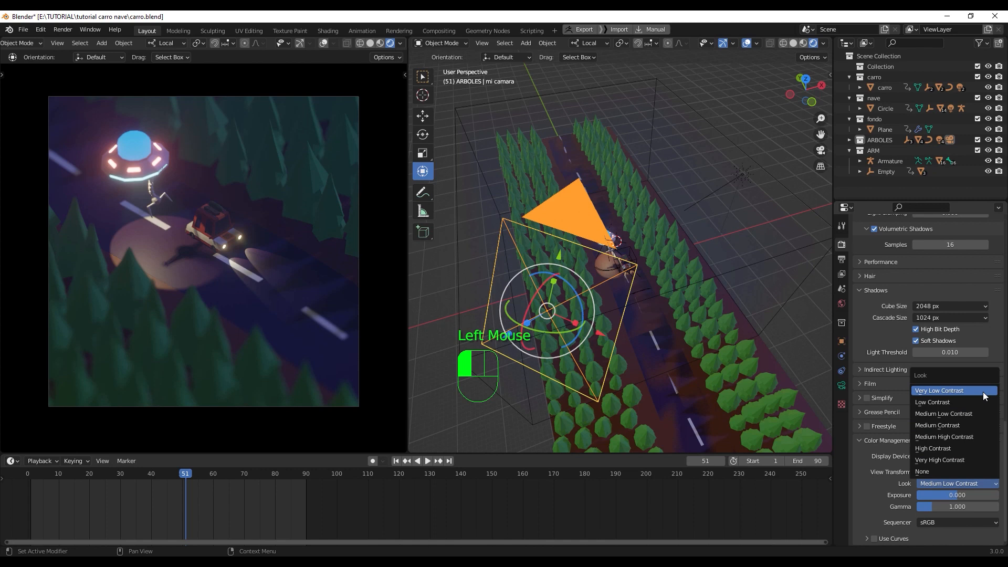
pyautogui.click(982, 392)
# Step: Set the color management look to Medium Contrast and play the animation briefly to check it
pyautogui.click(998, 484)
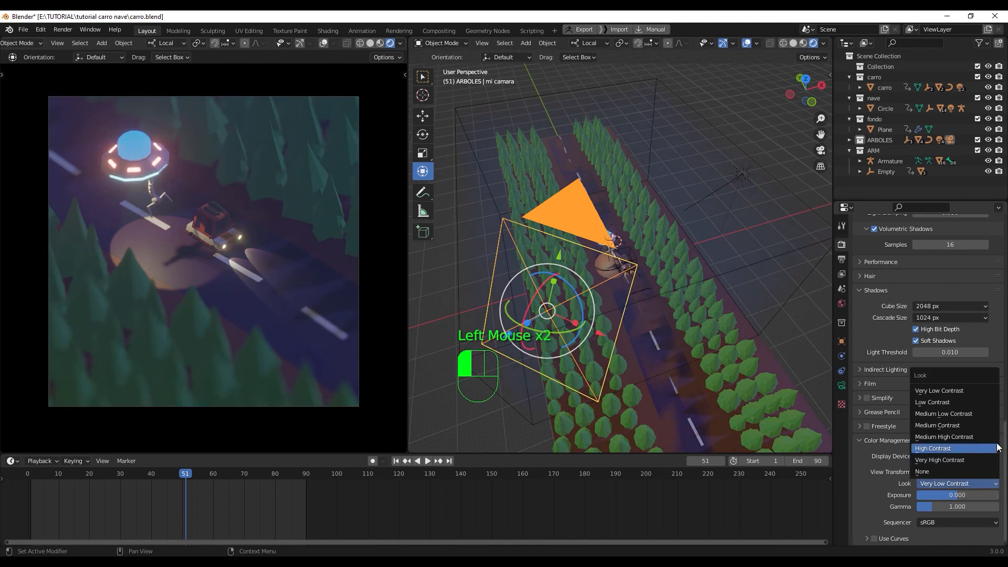
pyautogui.click(981, 426)
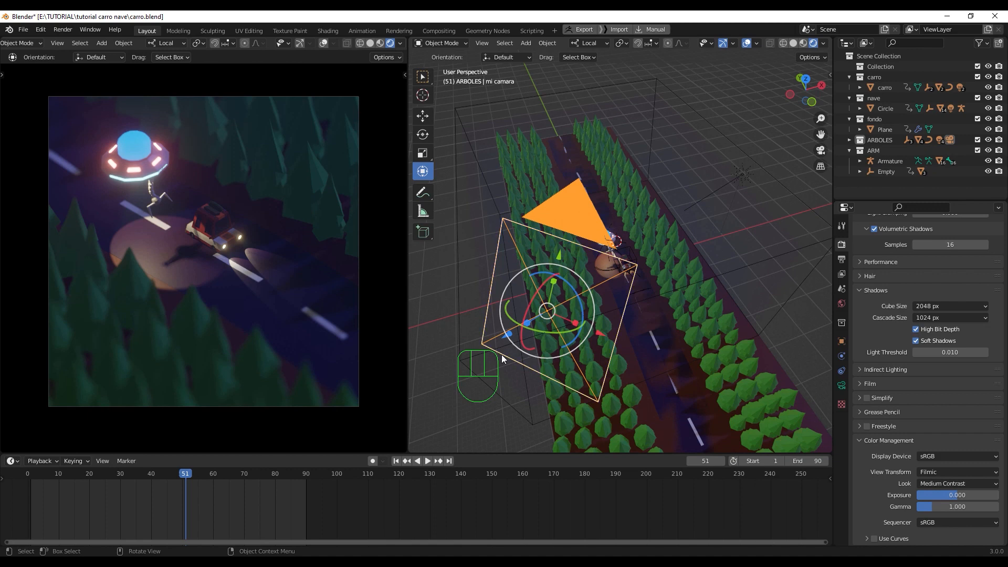
pyautogui.press('space')
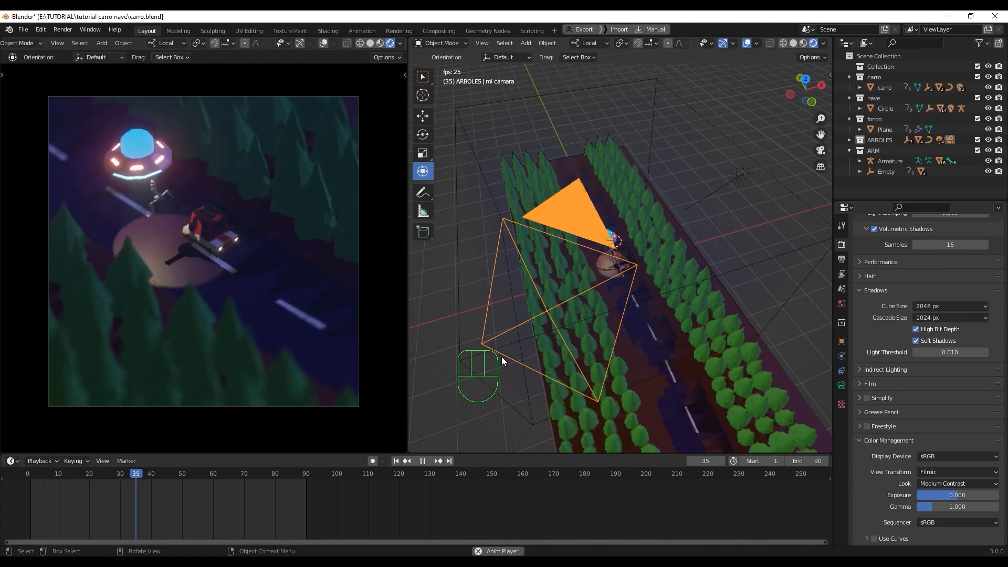
pyautogui.press('space')
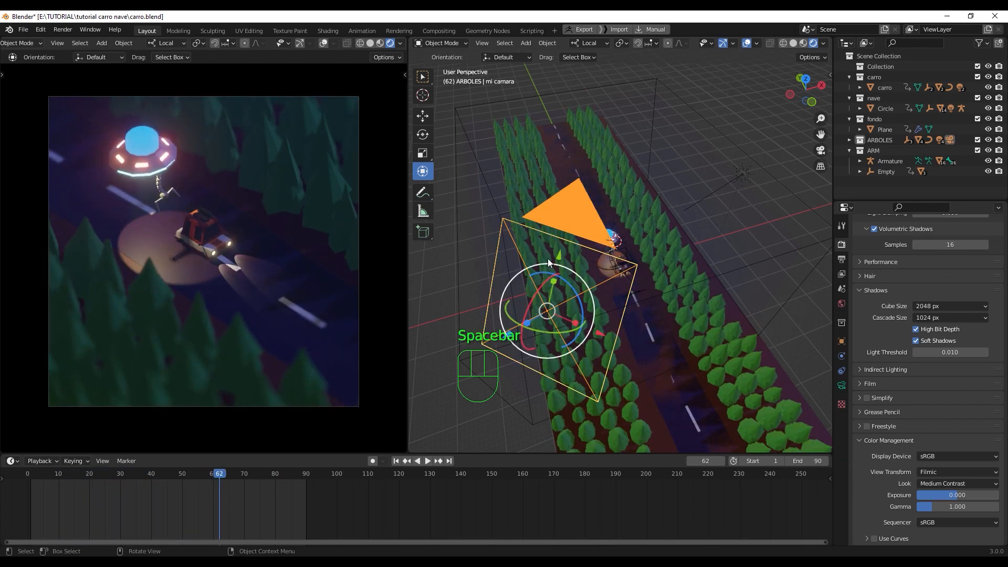